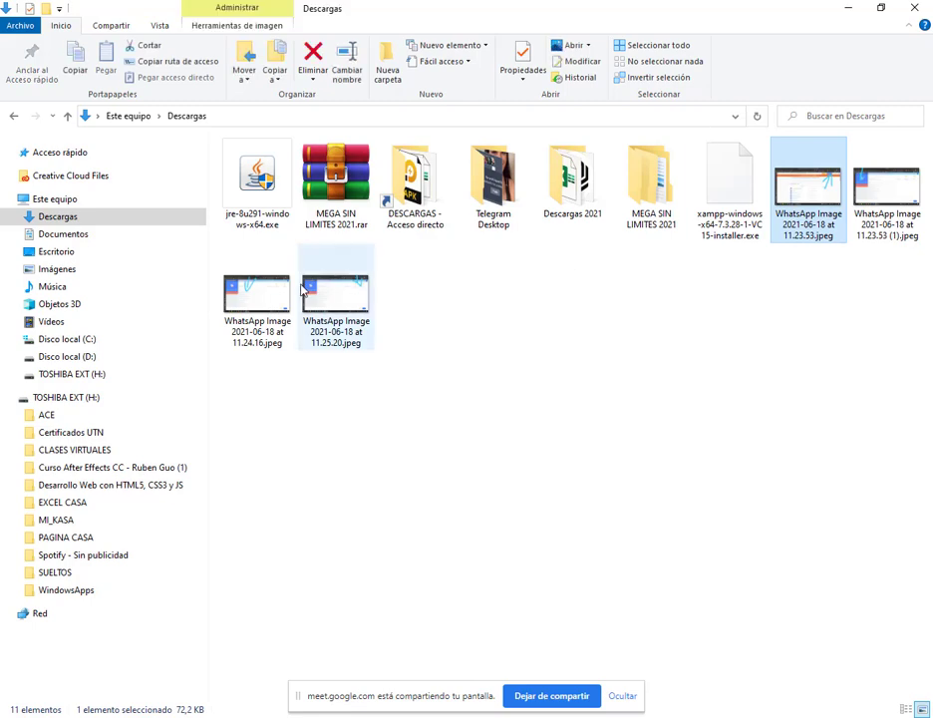
- Delete the four selected WhatsApp images from Descargas, then bring the Google Meet call back up
left_click(333, 299, "shift")
key("Delete")
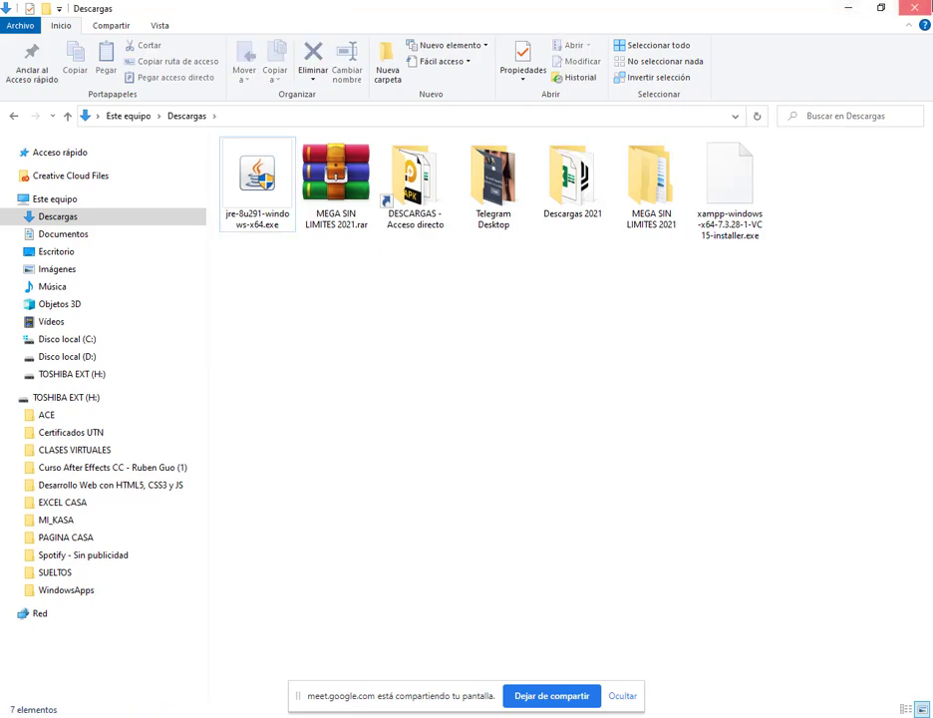
left_click(850, 8)
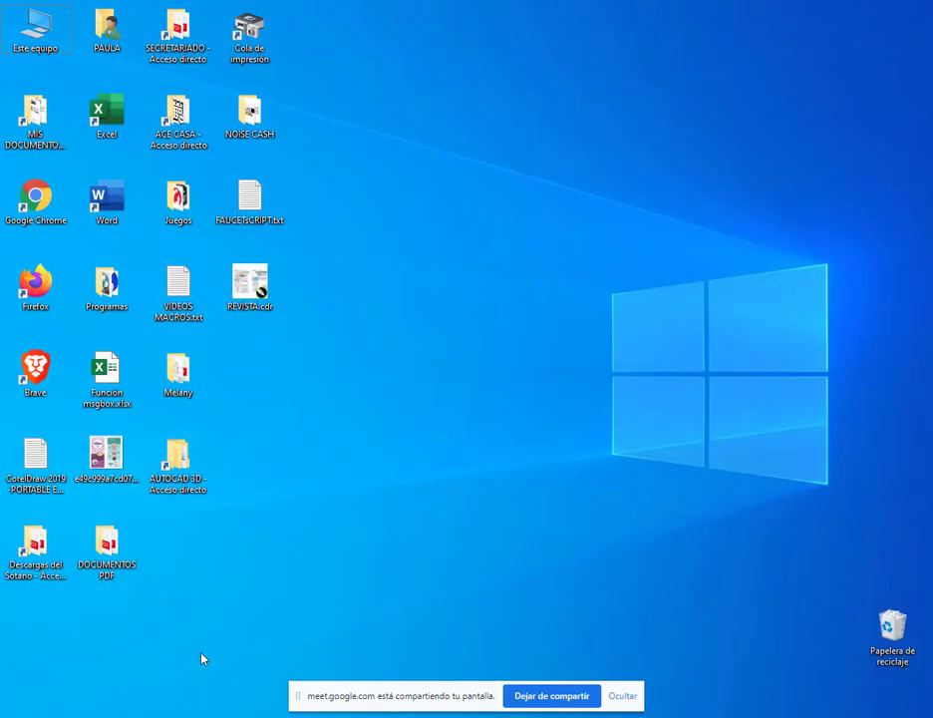
left_click(134, 669)
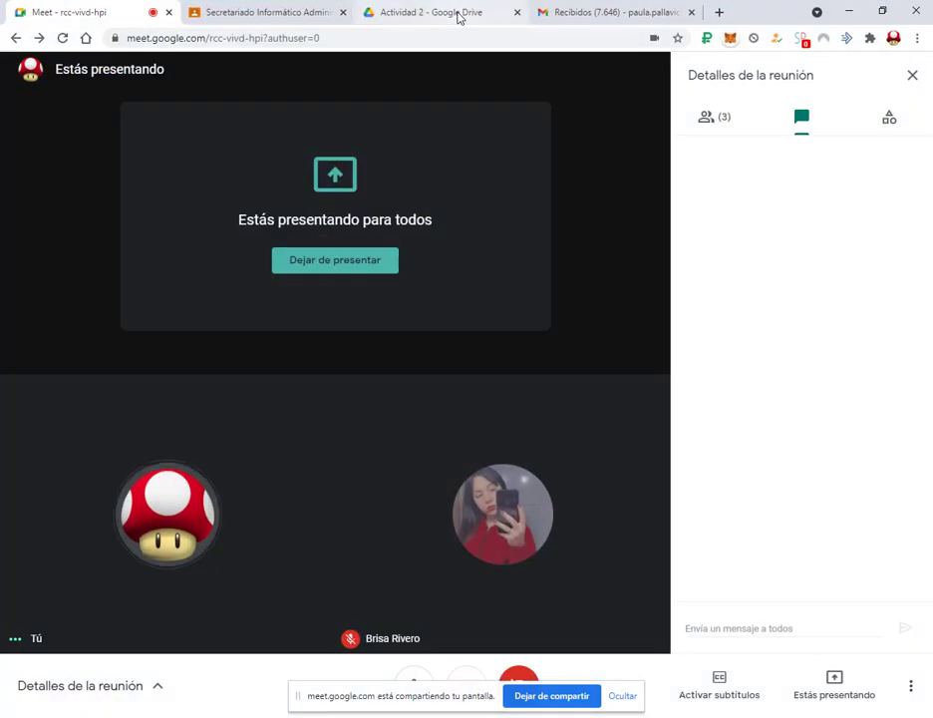
- Download Practica Nº 4.pdf from the Actividad 2 Drive folder
left_click(310, 7)
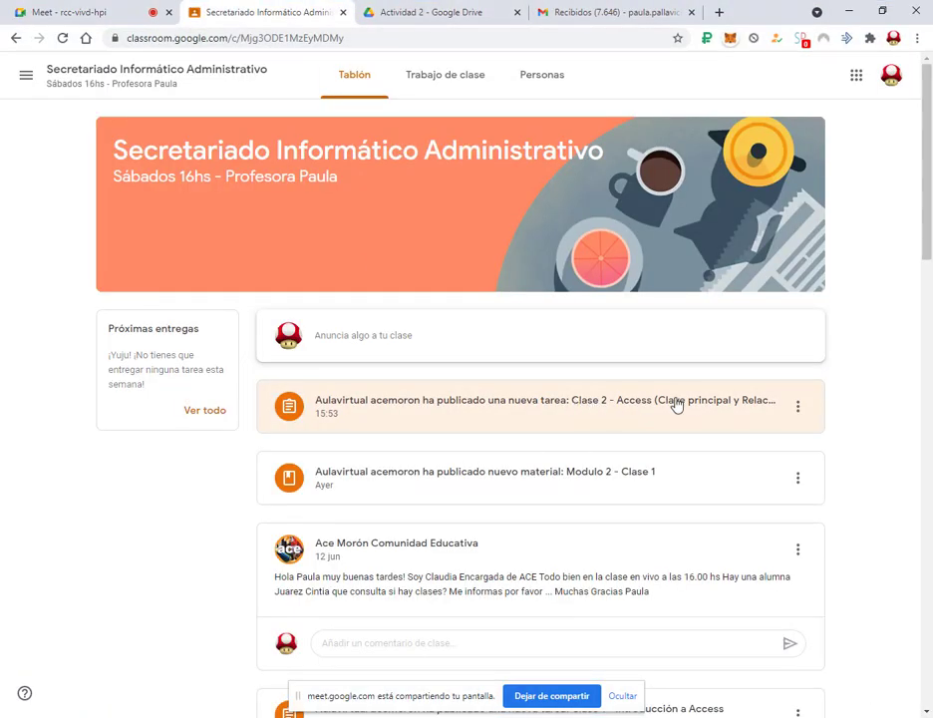
left_click(438, 8)
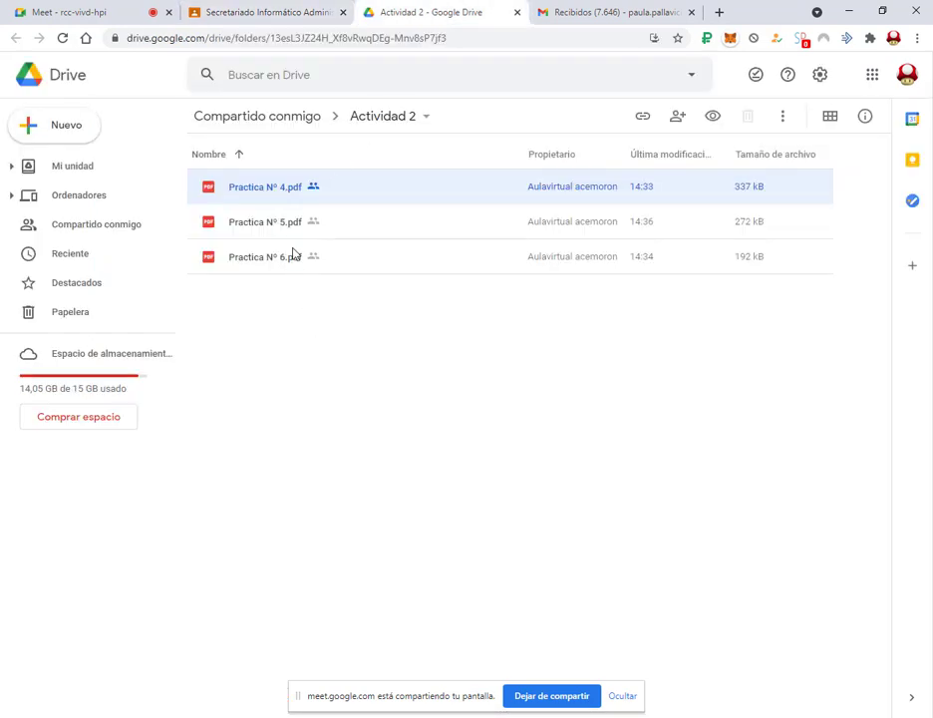
right_click(291, 192)
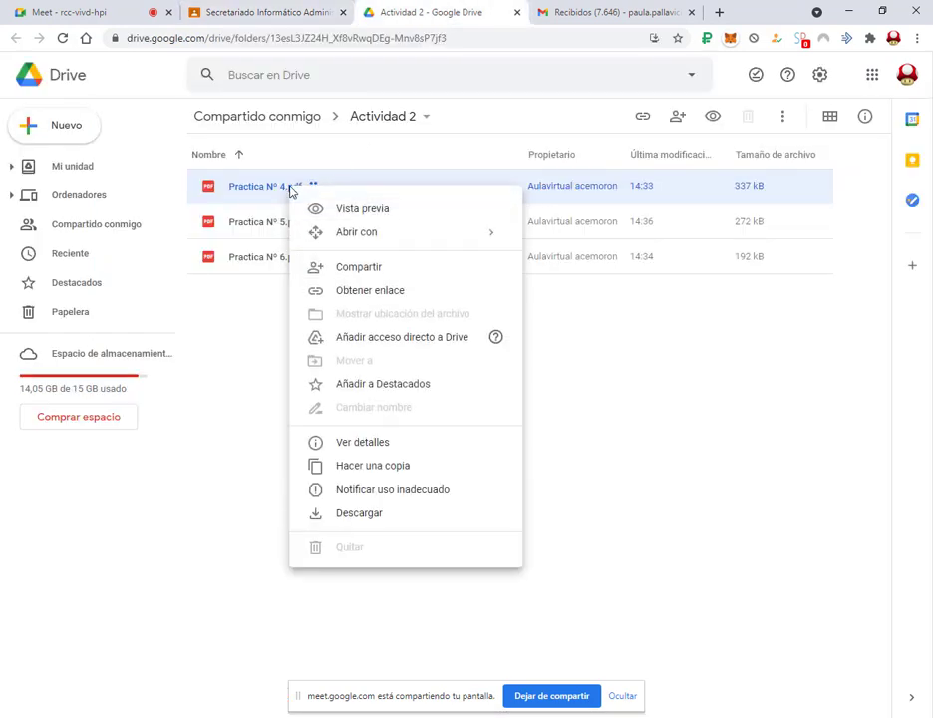
left_click(389, 514)
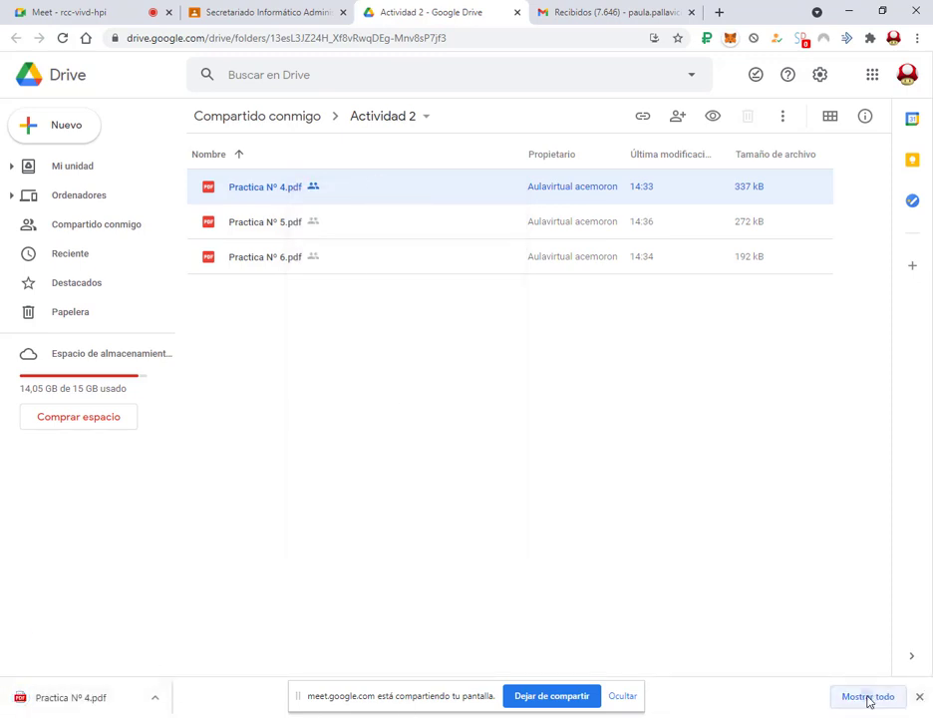
- Clear all entries from the browser's download list and open Descargas in File Explorer
left_click(869, 696)
left_click(908, 72)
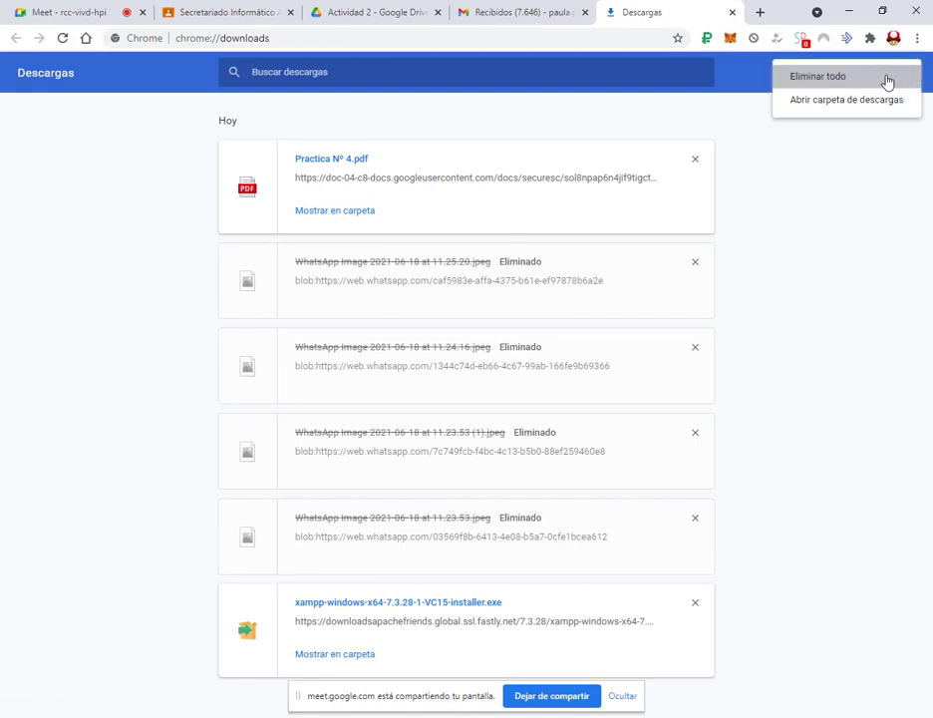
left_click(886, 78)
key("super+e")
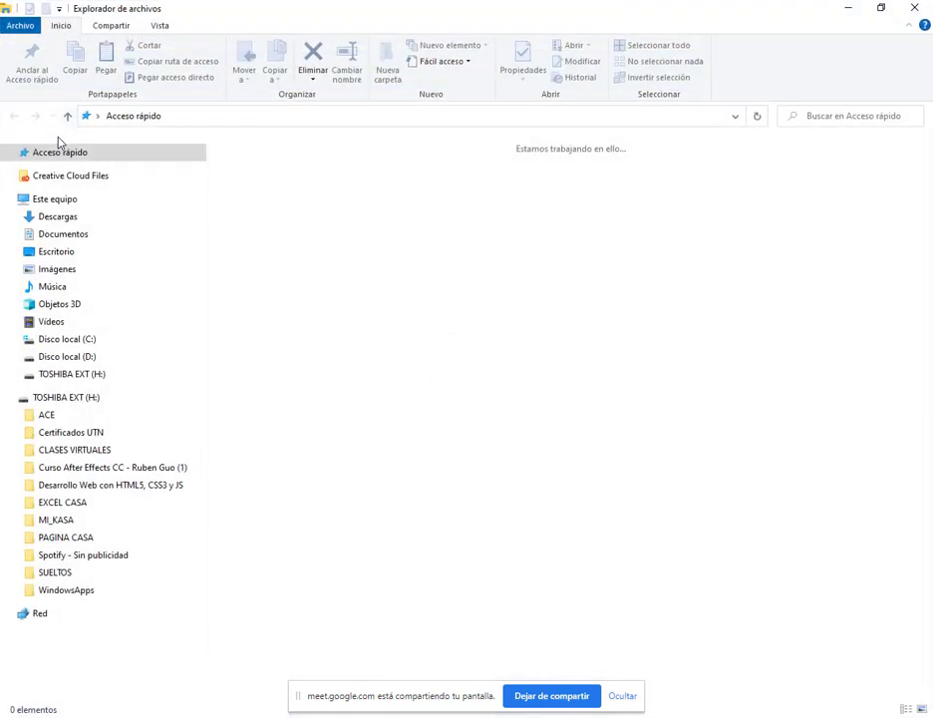
left_click(48, 218)
- Open Practica Nº 4.pdf in Edge, then launch Microsoft Access by searching 'acc'
double_click(254, 178)
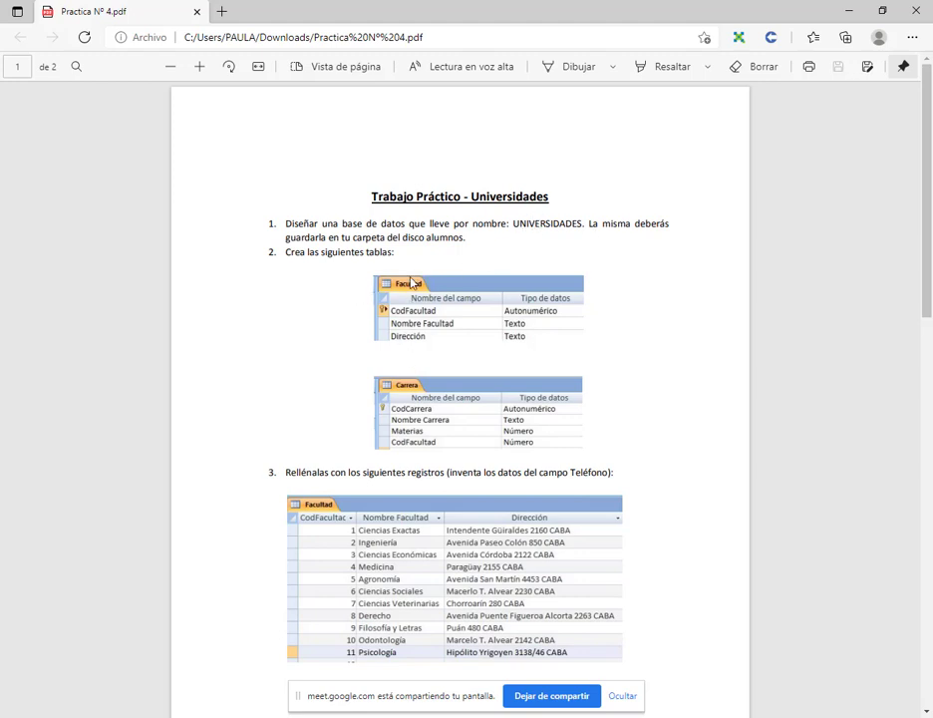
key("super")
type("acc")
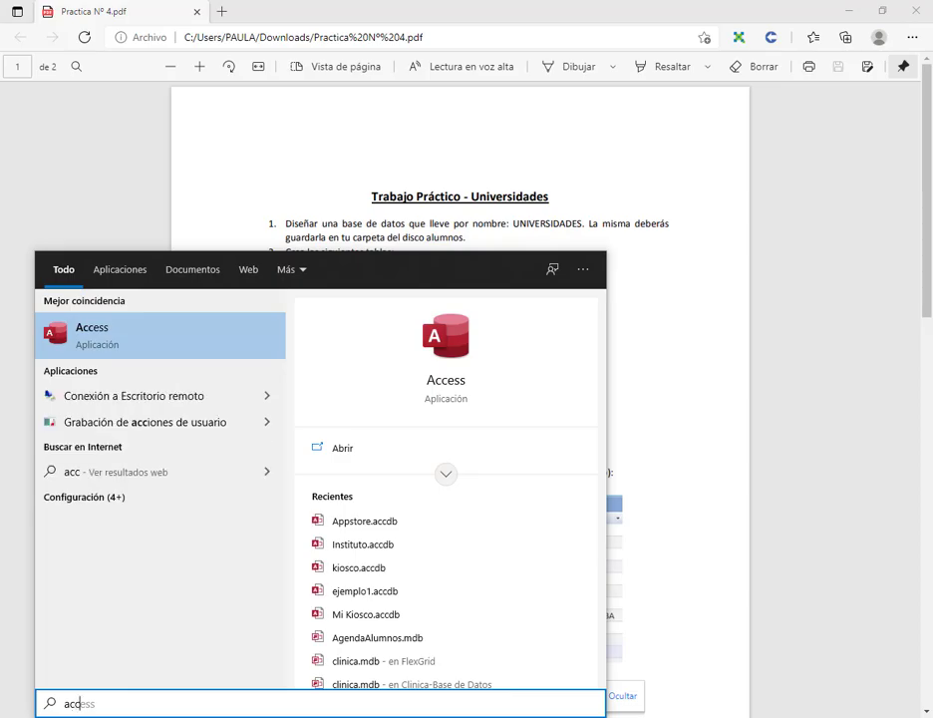
key("Return")
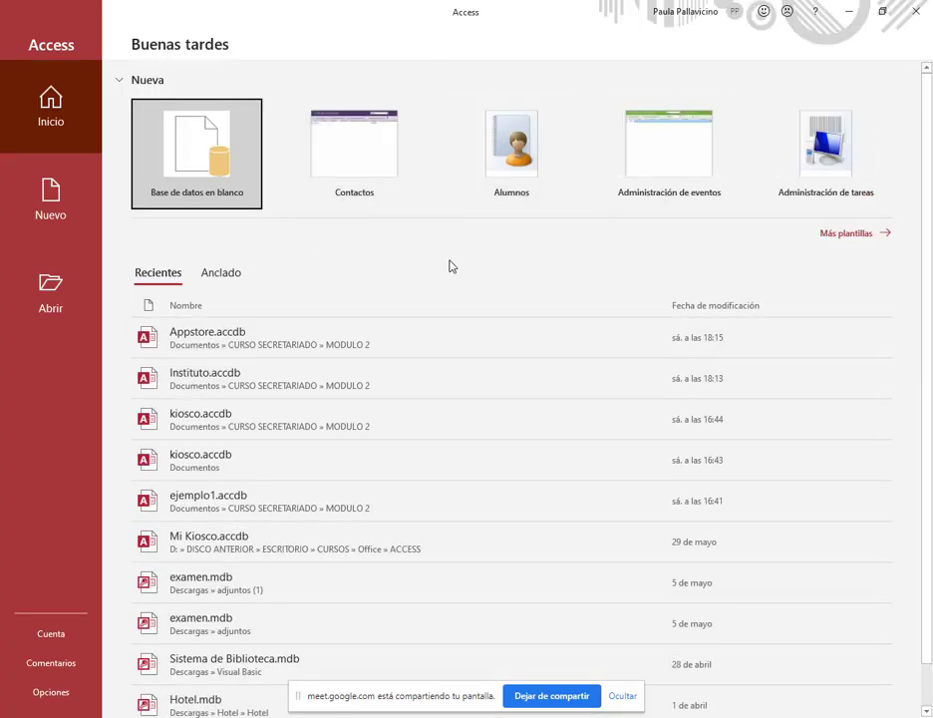
- Start a blank database, rename Database1.accdb to Universidades, and browse for its save folder
left_click_drag(120, 90, 275, 215)
left_click(207, 154)
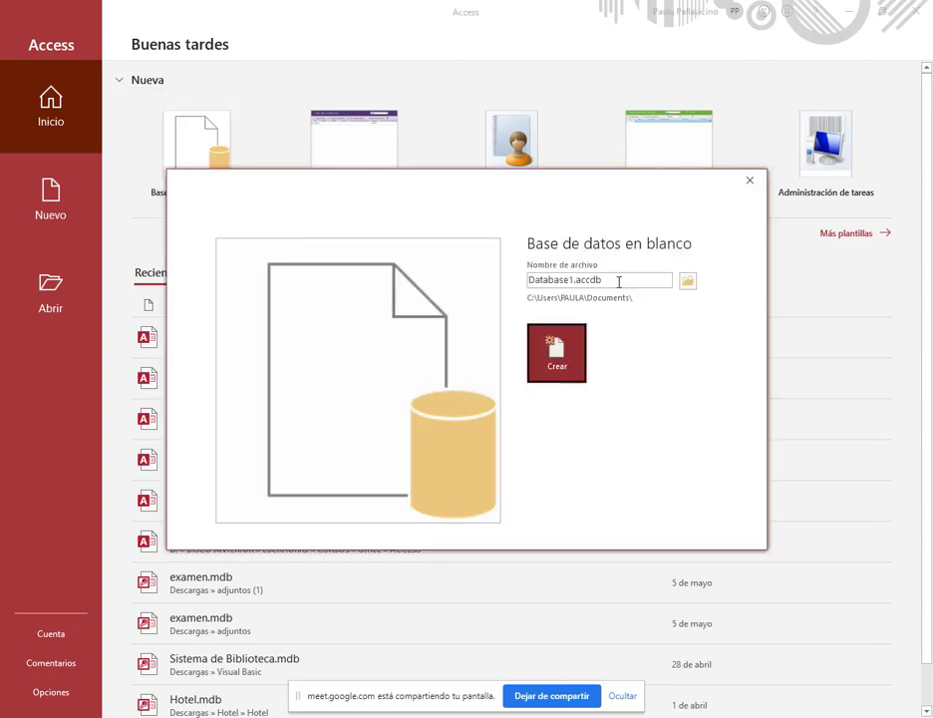
left_click_drag(618, 282, 506, 266)
key("Home")
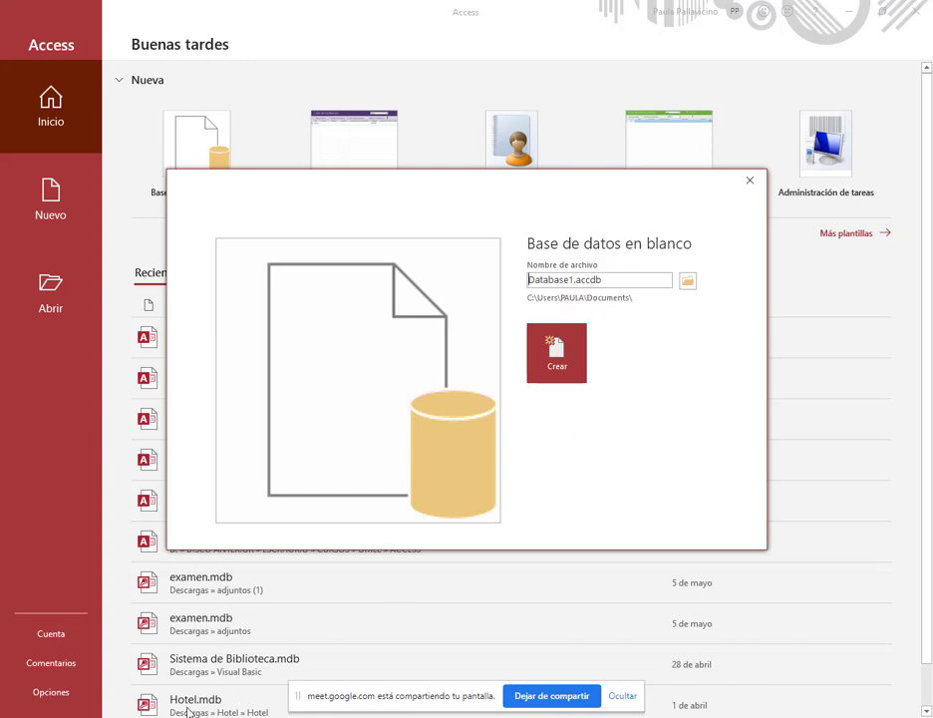
key("alt+Tab")
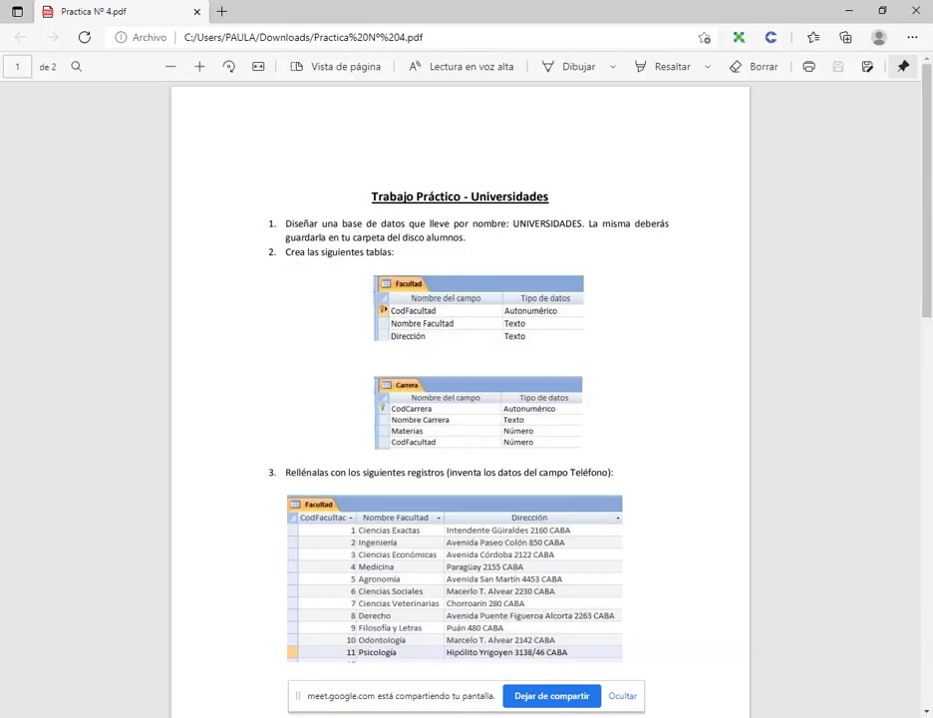
key("alt+Tab")
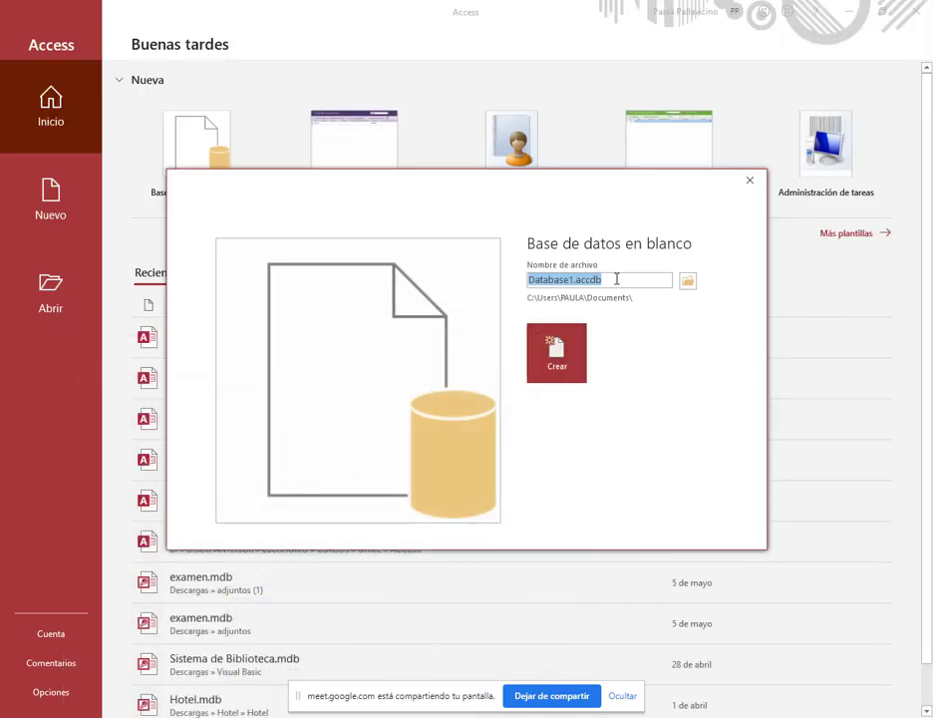
type("Universidades")
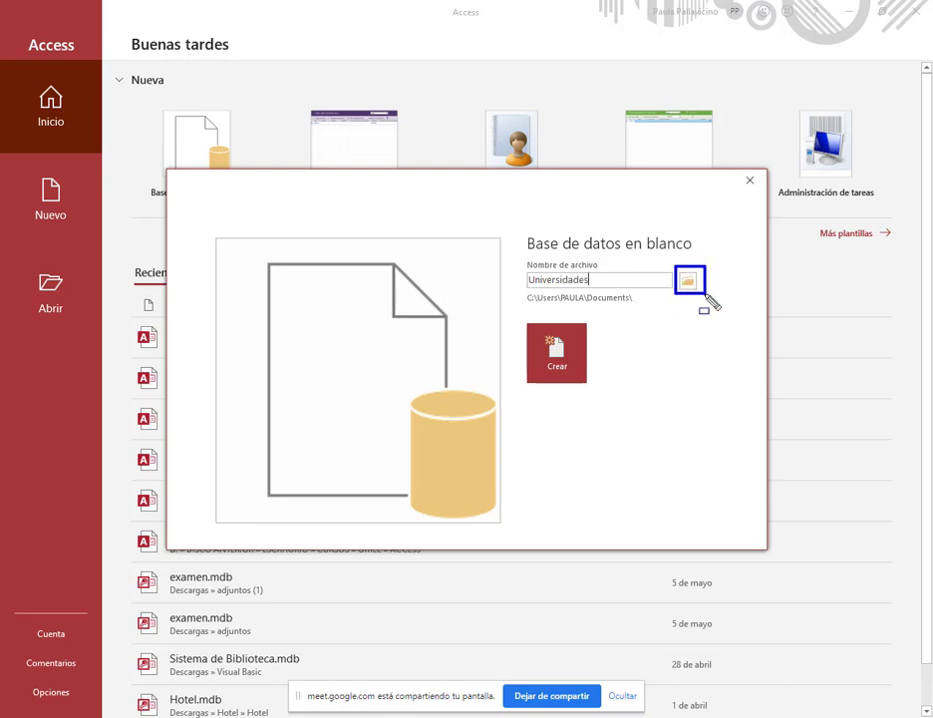
left_click(689, 283)
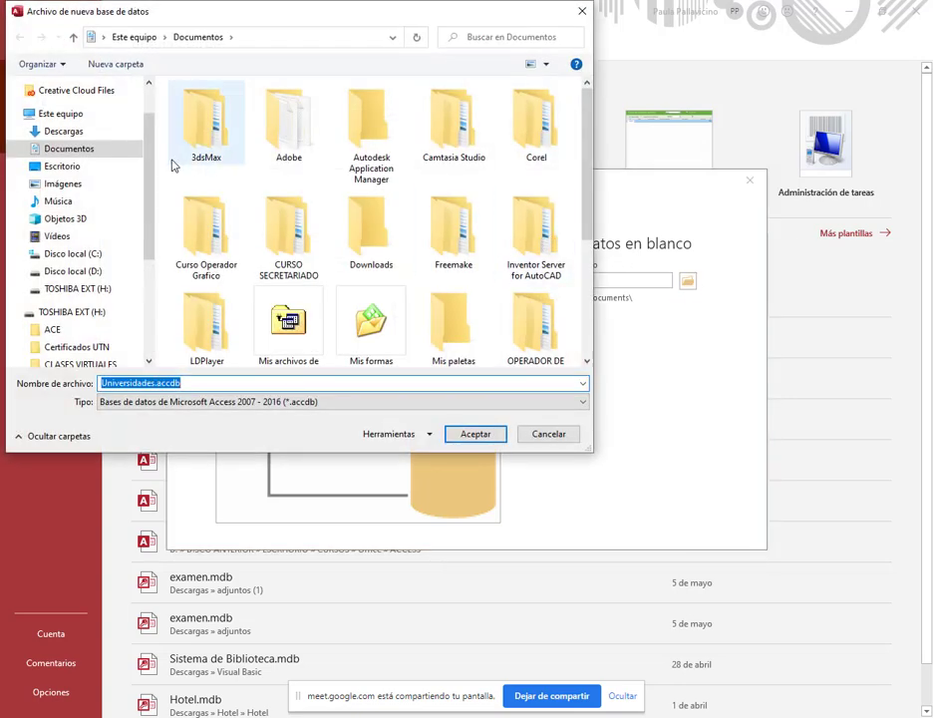
left_click(137, 673)
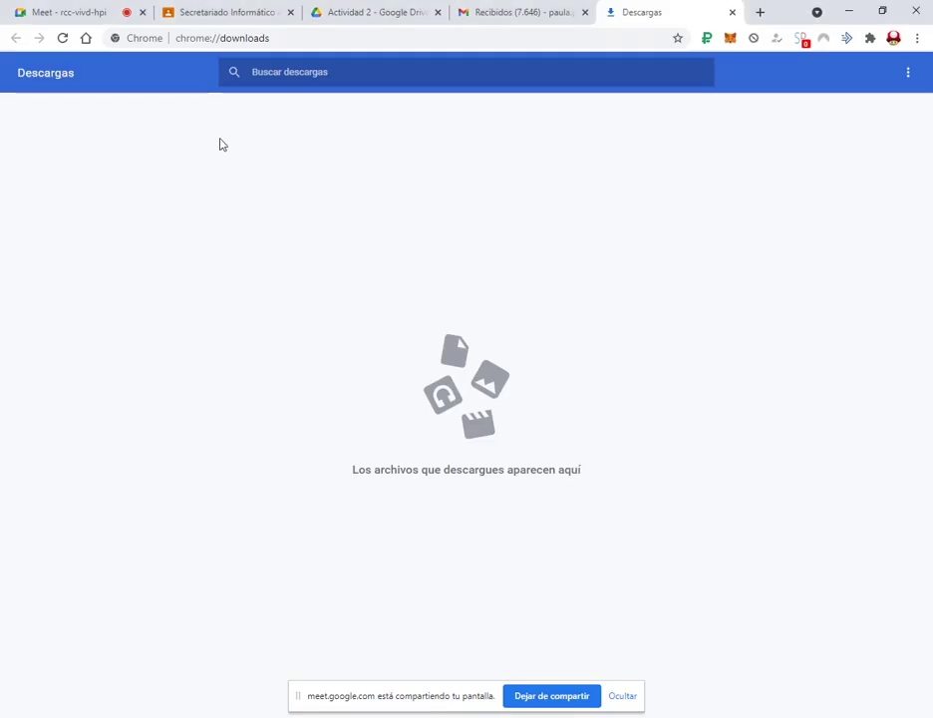
- Admit the waiting participant into the Meet call, then open CURSO SECRETARIADO in the save dialog
left_click(115, 11)
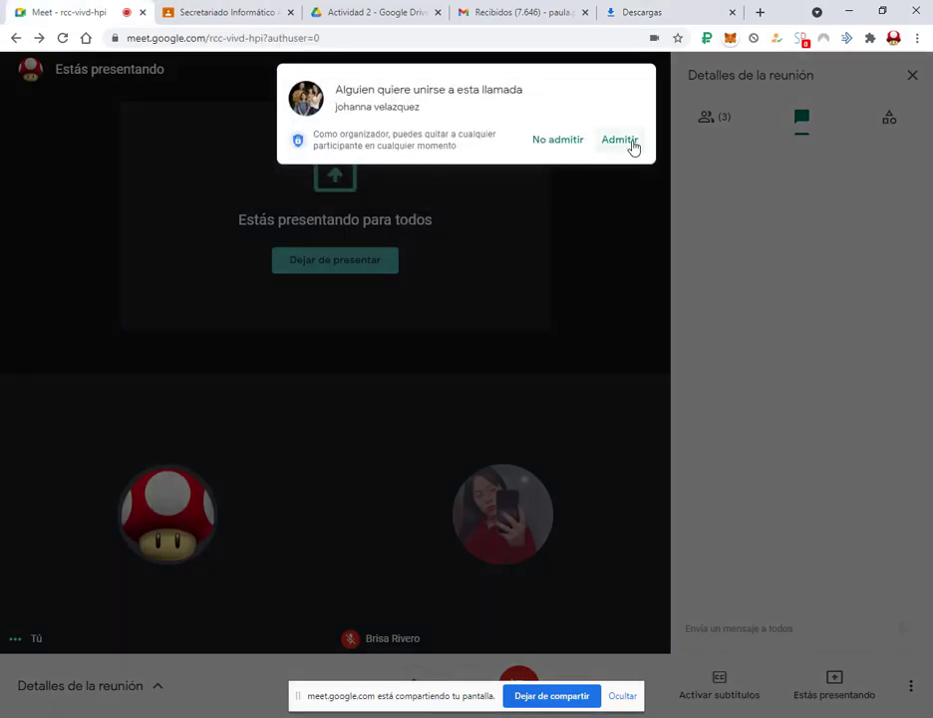
left_click(631, 143)
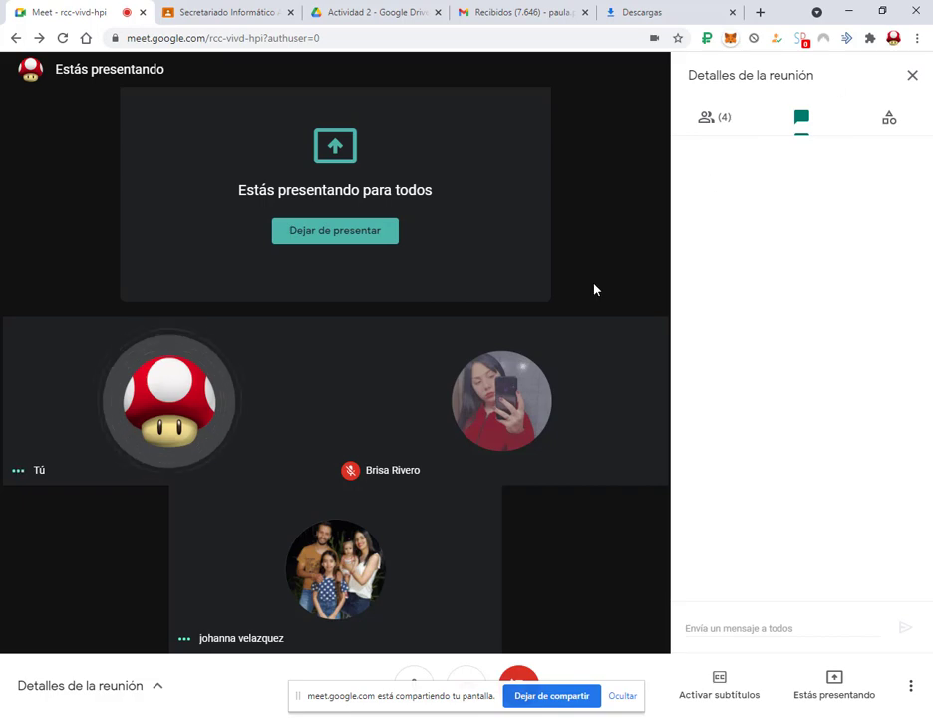
left_click(852, 20)
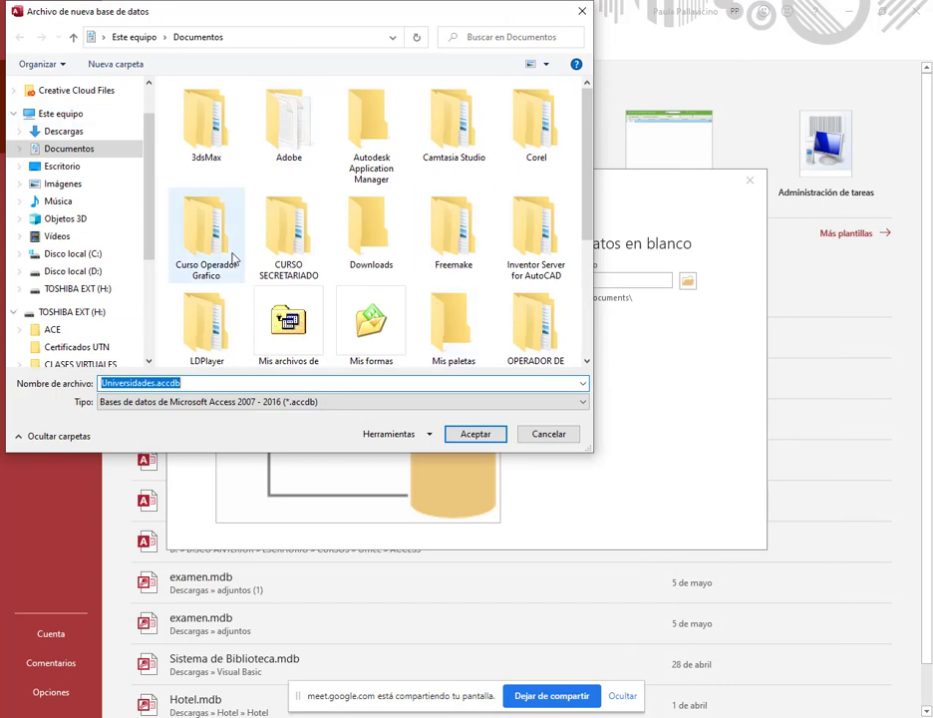
double_click(302, 245)
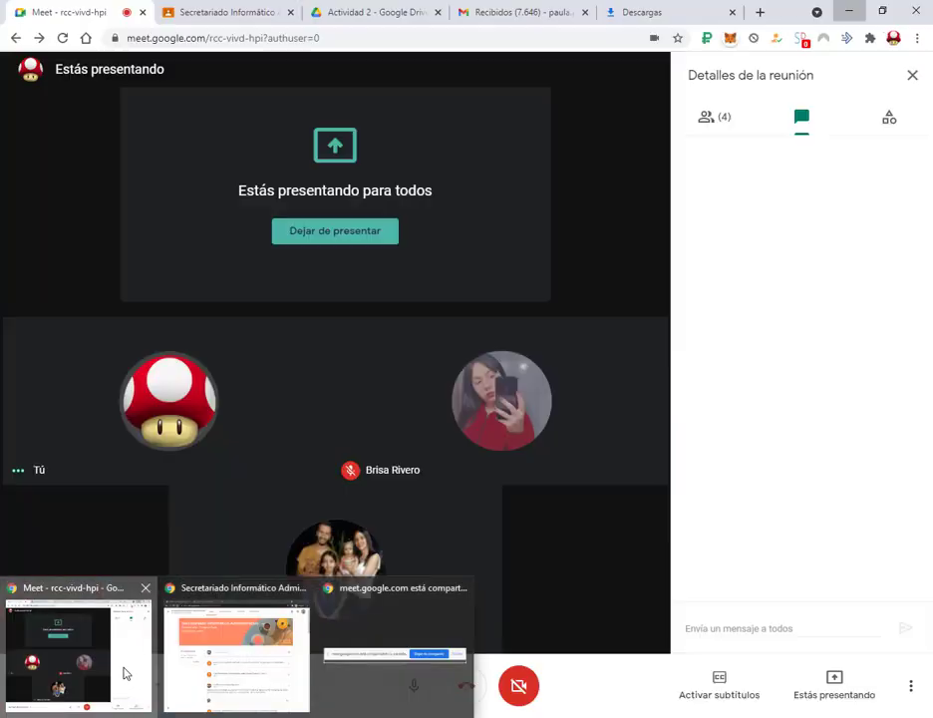
- Check the Classroom and Actividad 2 Drive tabs, then return to Access
left_click(125, 670)
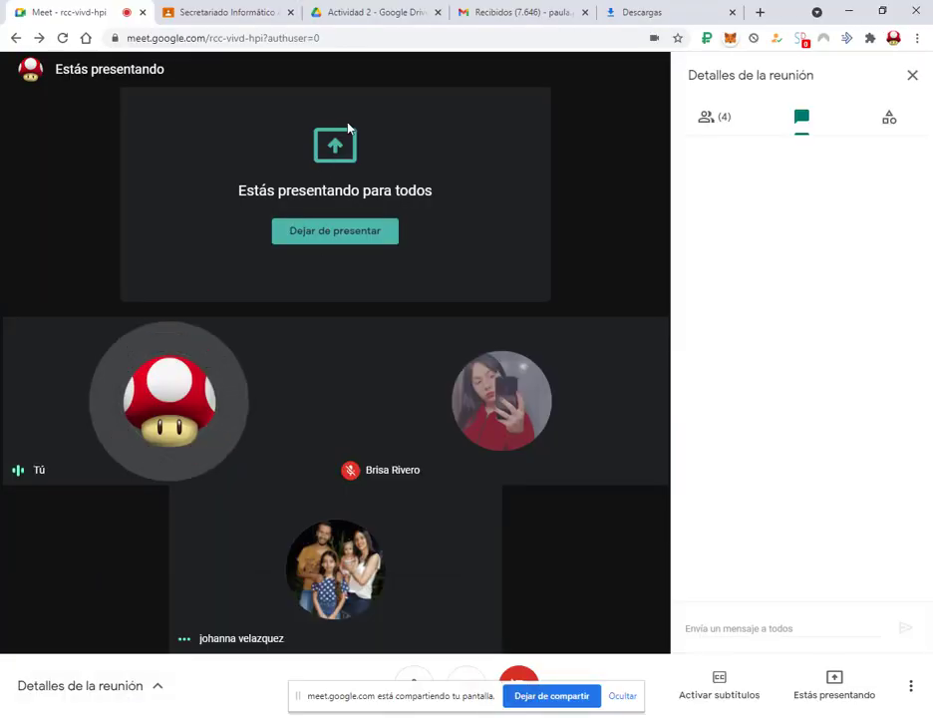
left_click(399, 8)
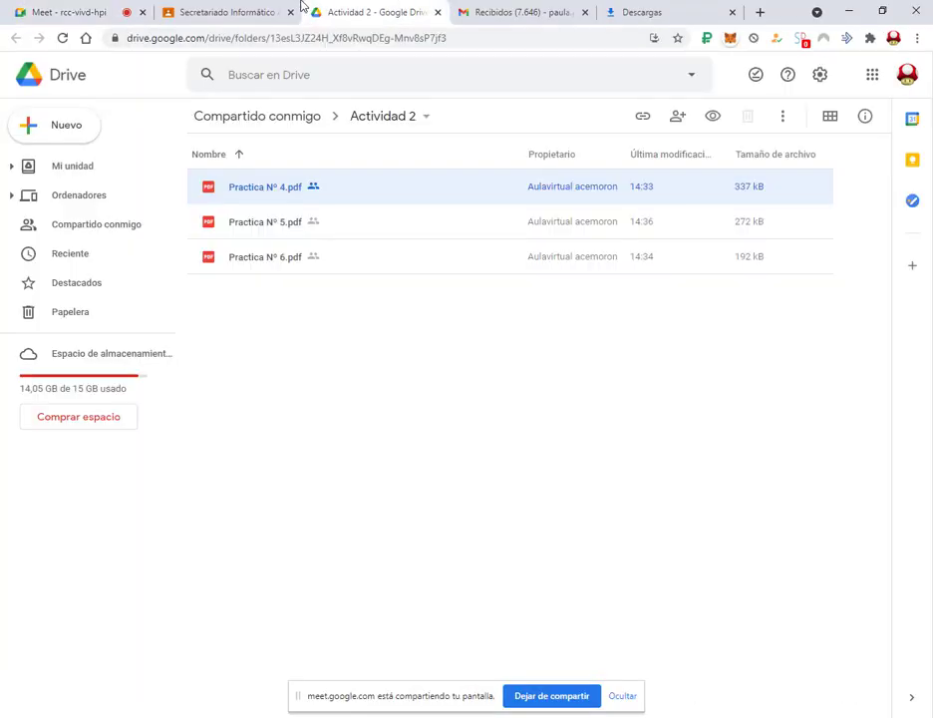
left_click(299, 8)
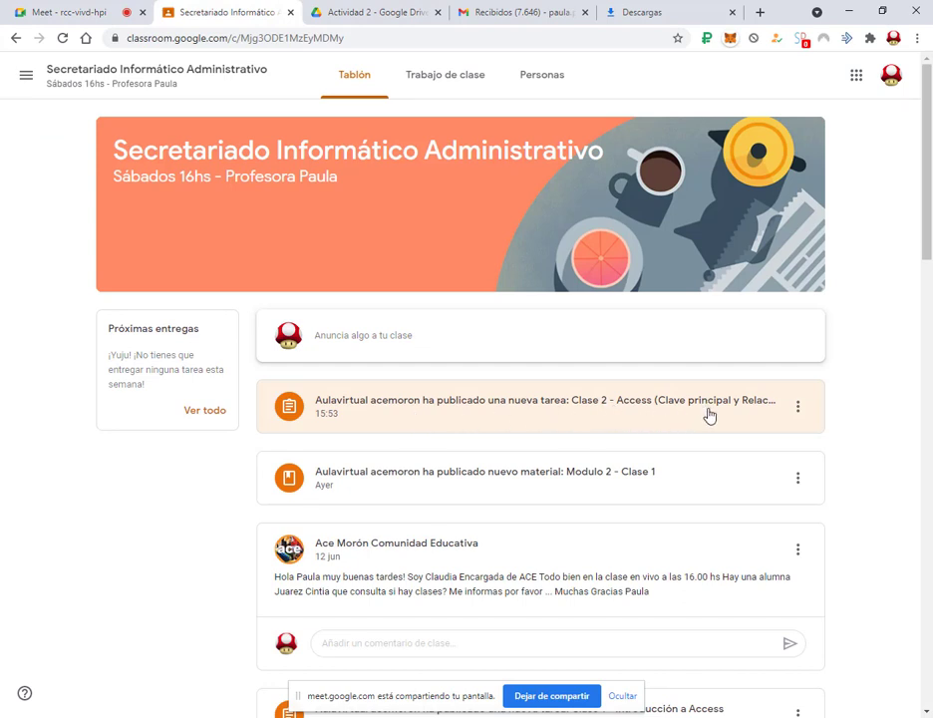
left_click(365, 8)
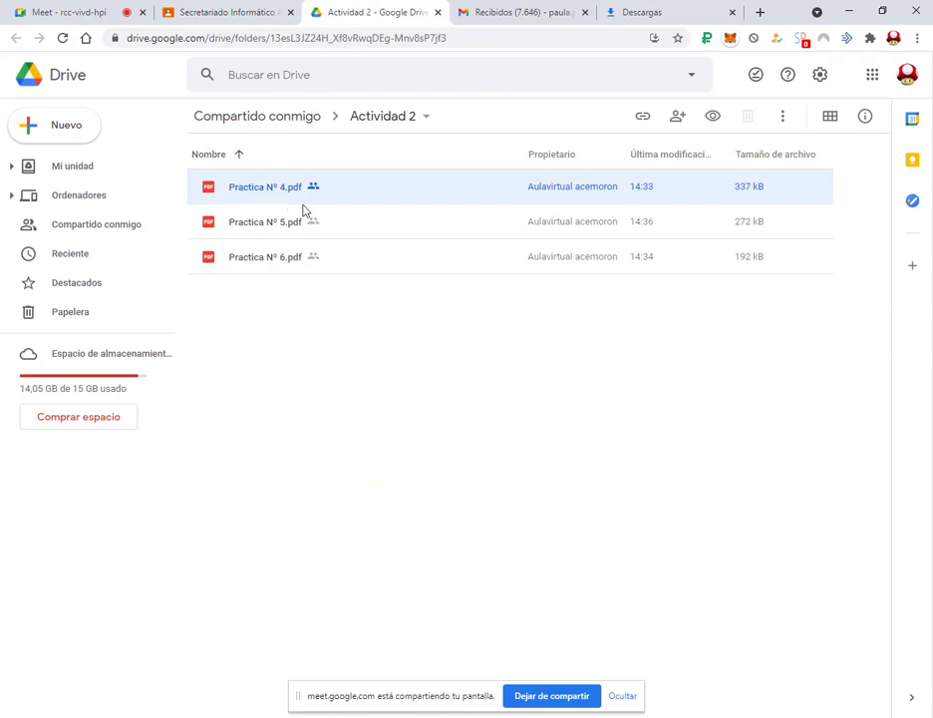
left_click(108, 9)
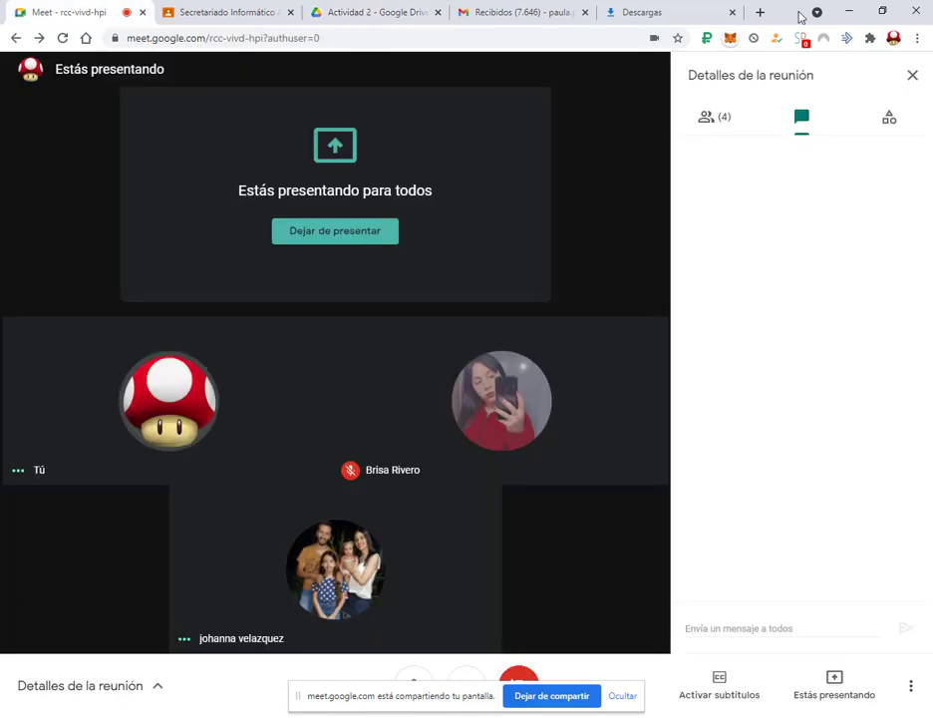
left_click(850, 10)
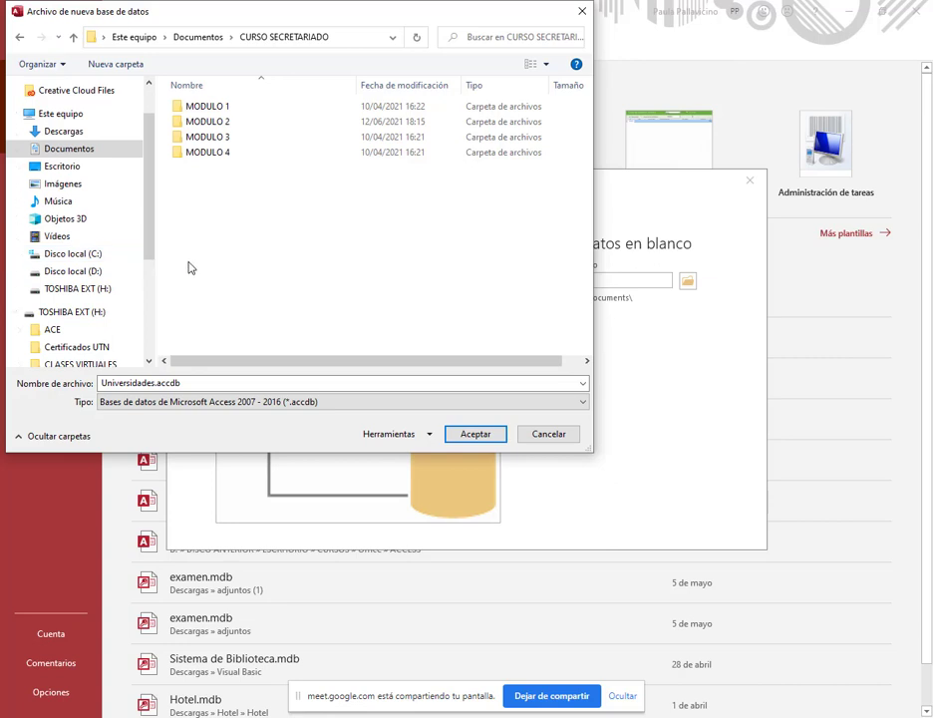
- Save Universidades.accdb in the MODULO 2 folder and create the blank database
double_click(211, 120)
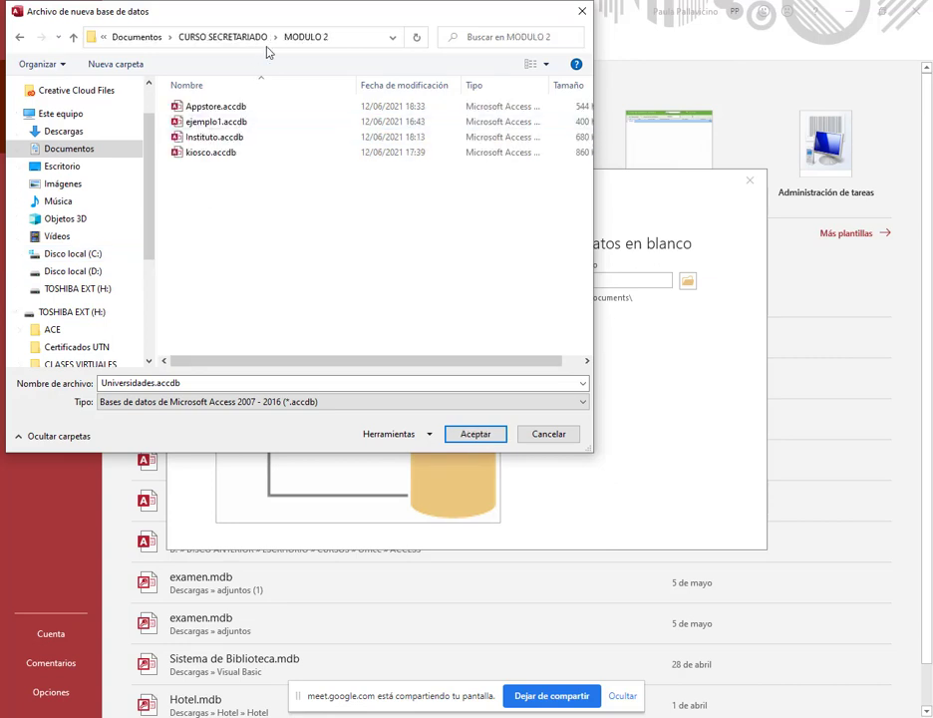
left_click(177, 382)
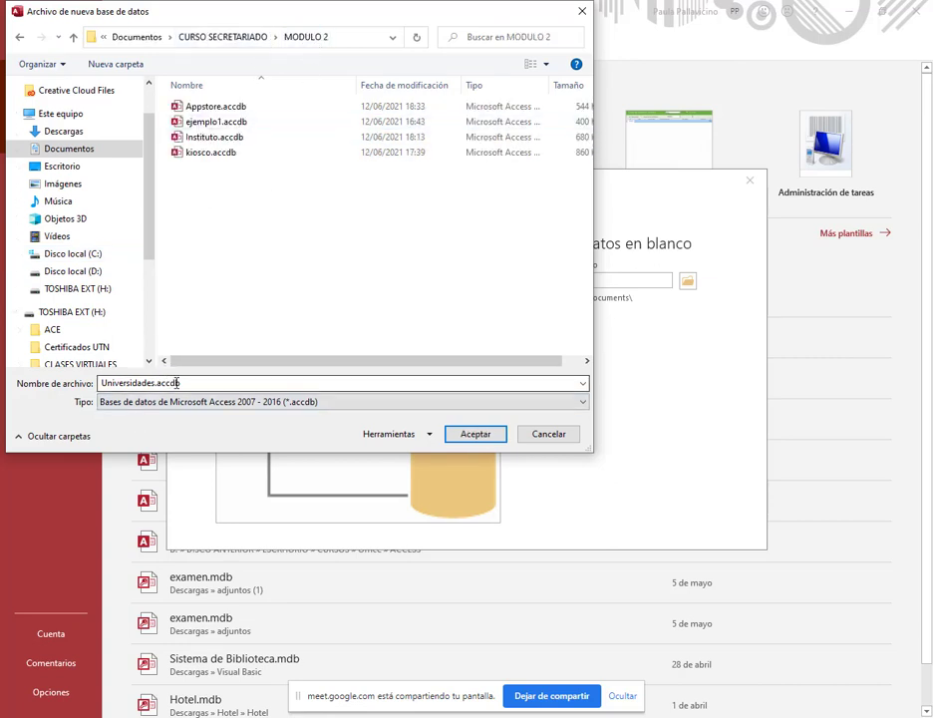
left_click(475, 434)
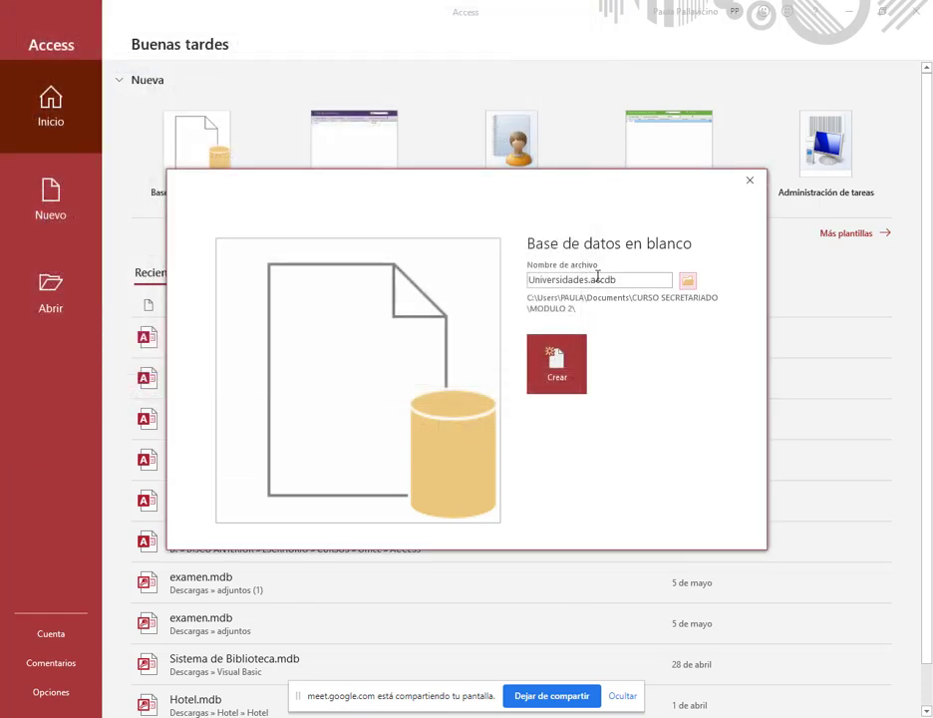
left_click_drag(519, 256, 726, 324)
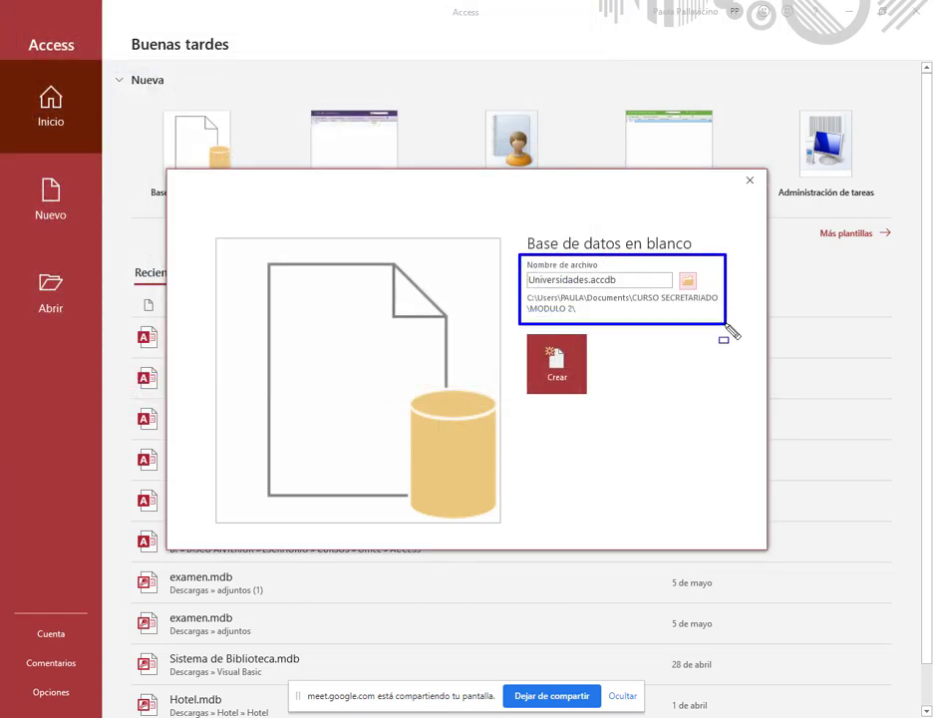
left_click(567, 367)
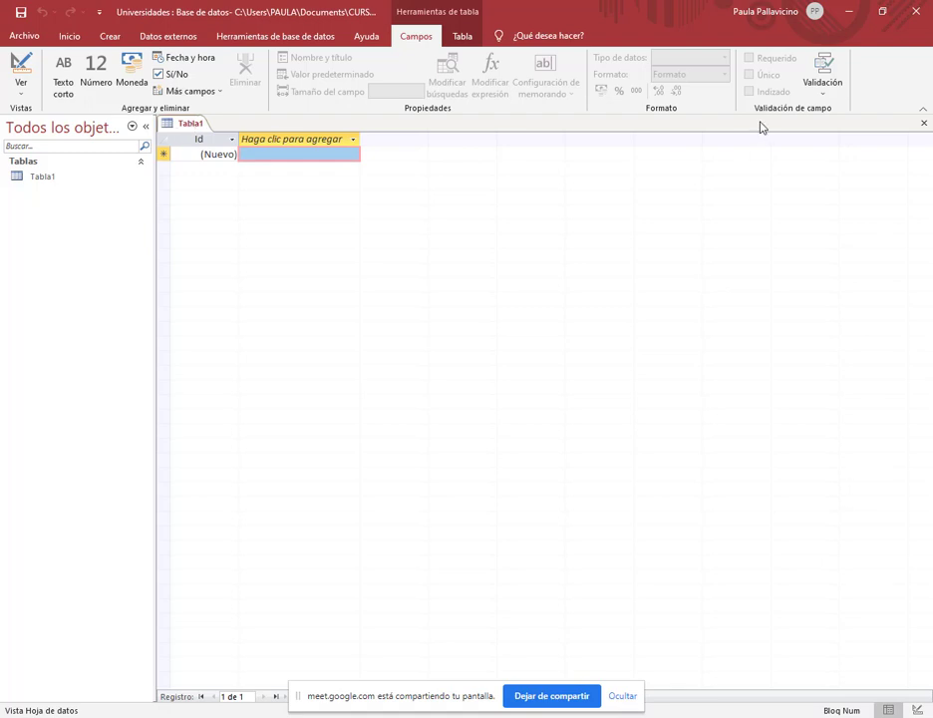
- Close the default Tabla1 and start a new table in Design view
left_click(924, 123)
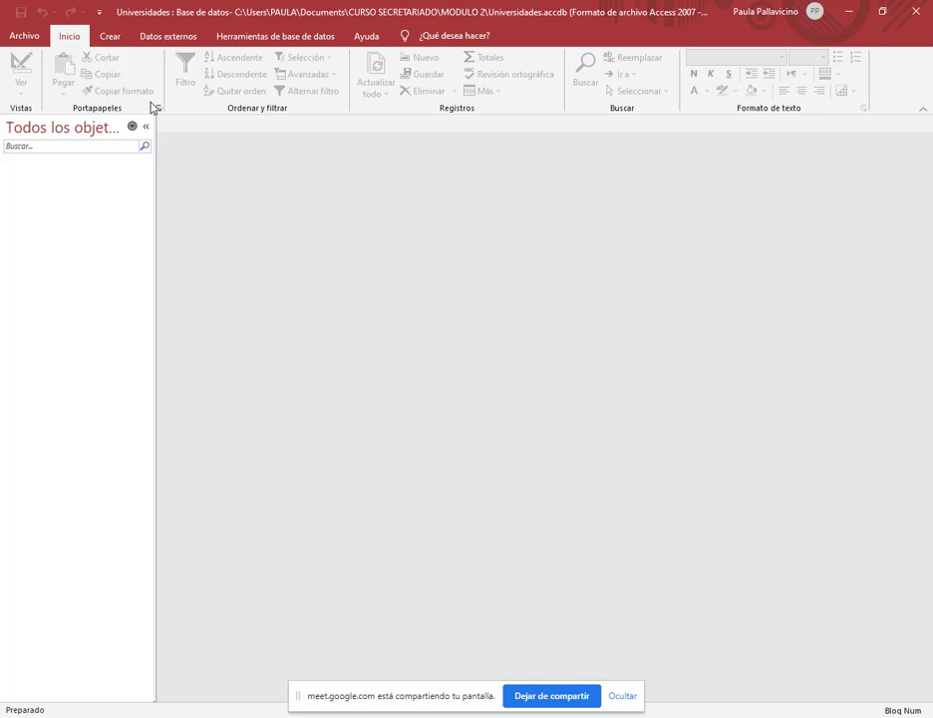
left_click(110, 40)
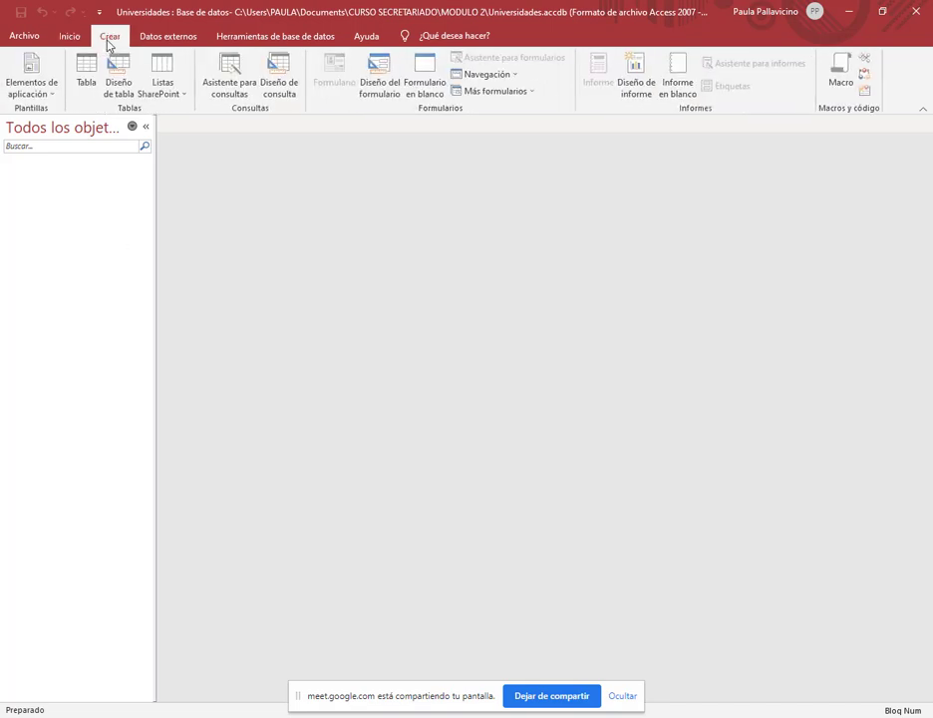
left_click(120, 80)
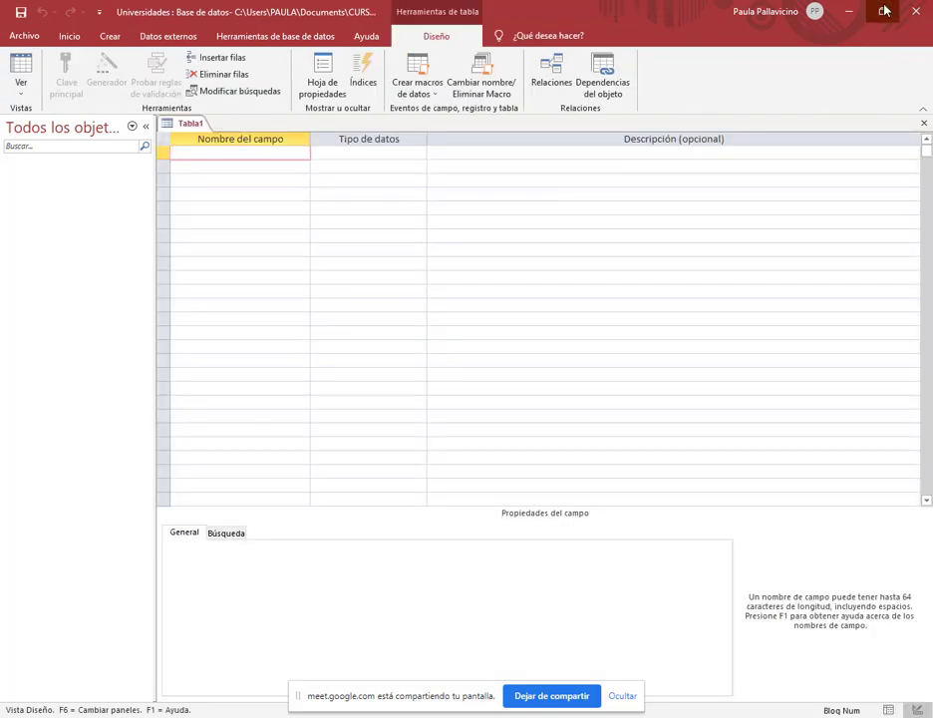
- Resize the Access window and snap it to the right half of the screen
double_click(648, 10)
left_click_drag(643, 227, 931, 229)
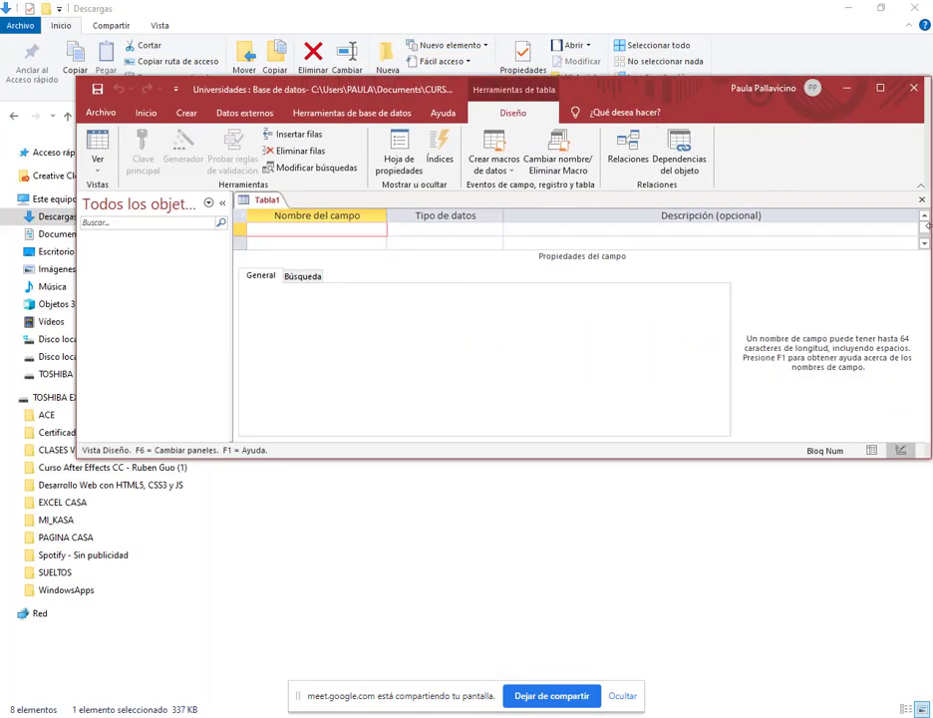
left_click_drag(77, 263, 4, 264)
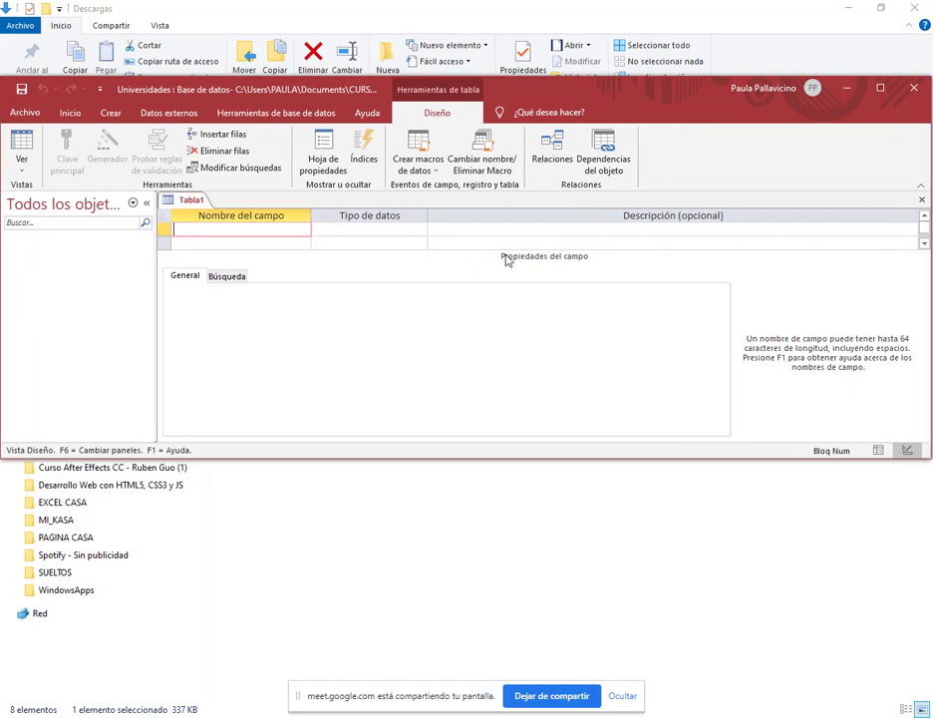
left_click(879, 88)
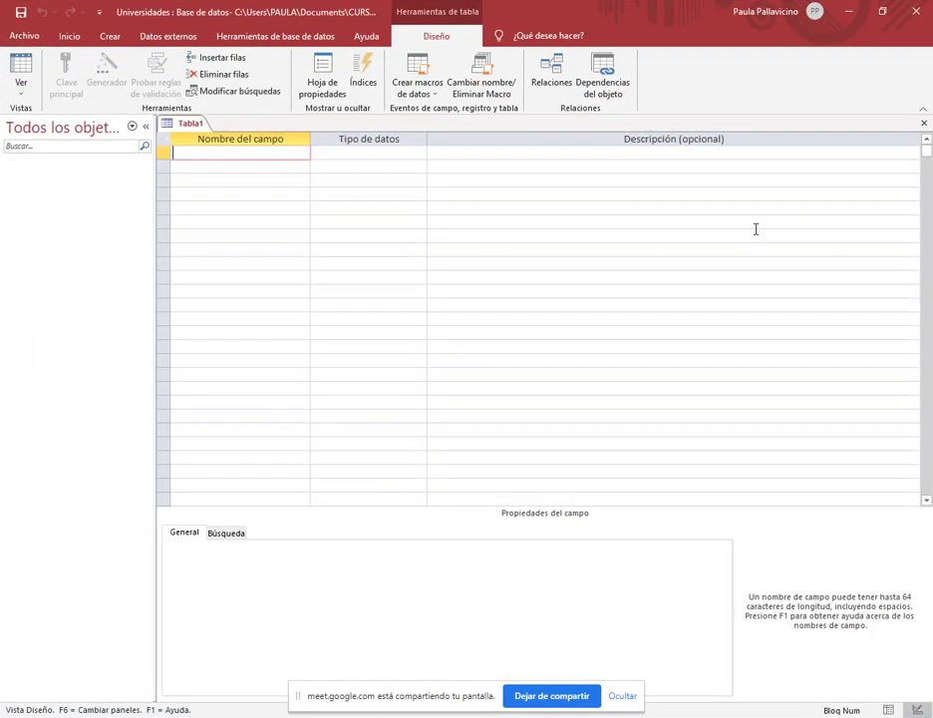
key("super+Right")
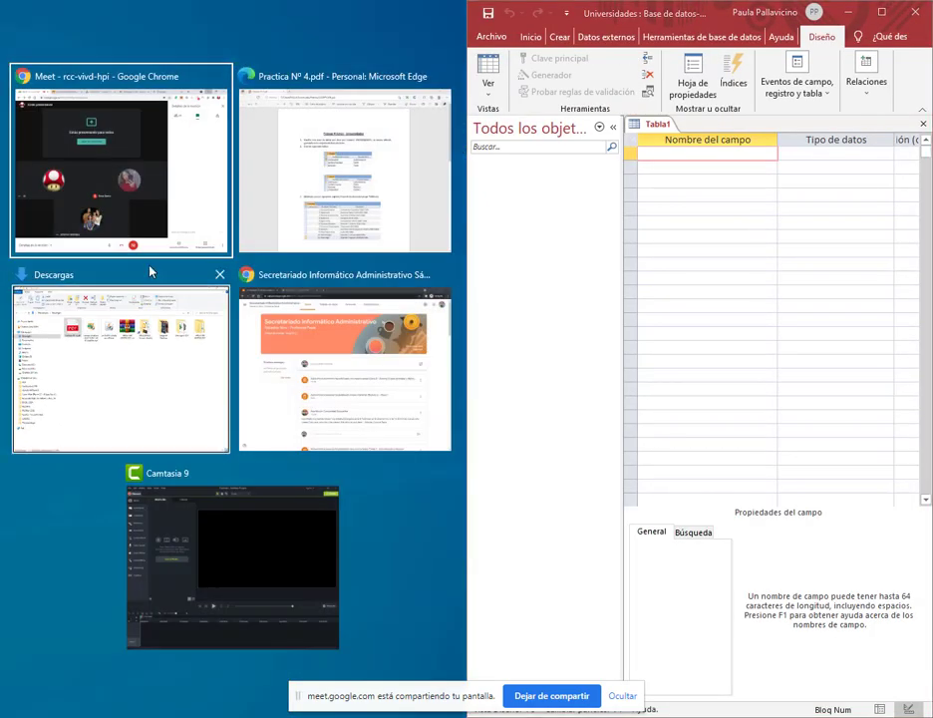
- Snap the practice PDF left, collapse the navigation pane, and highlight the Facultad fields
left_click(328, 189)
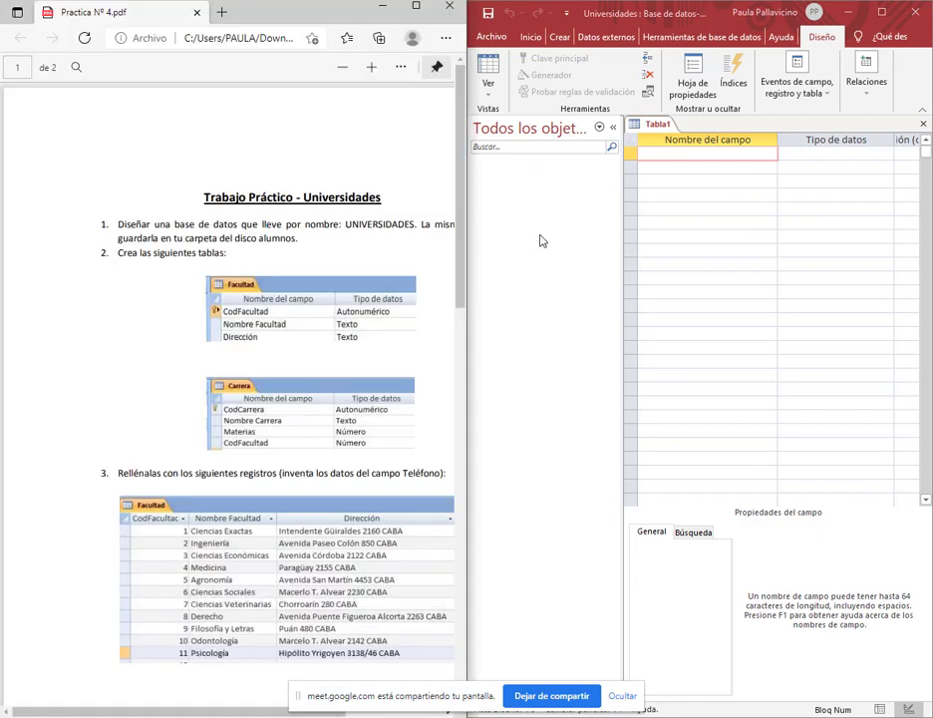
left_click(613, 127)
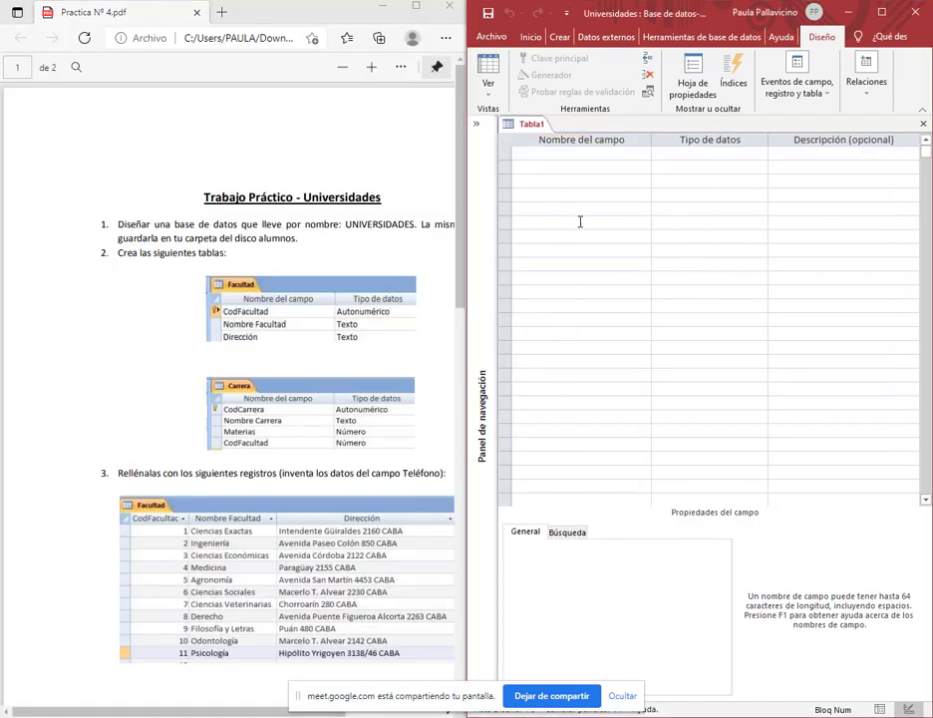
left_click(529, 127)
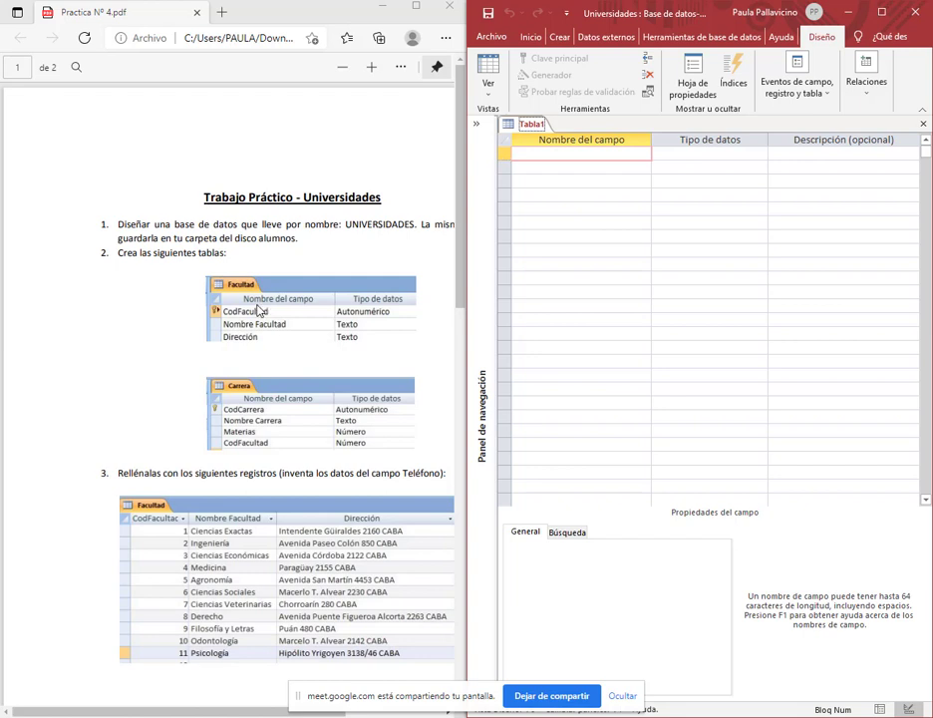
mouse_move(207, 299)
left_mouse_down()
mouse_move(422, 339)
mouse_move(413, 354)
mouse_move(409, 346)
left_mouse_up()
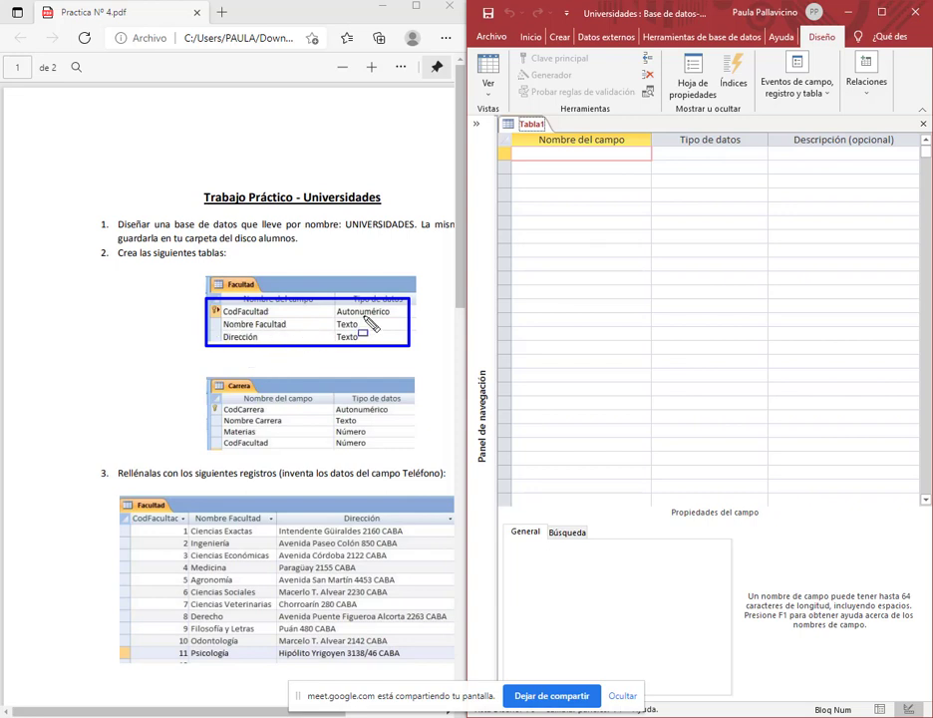
left_click(519, 157)
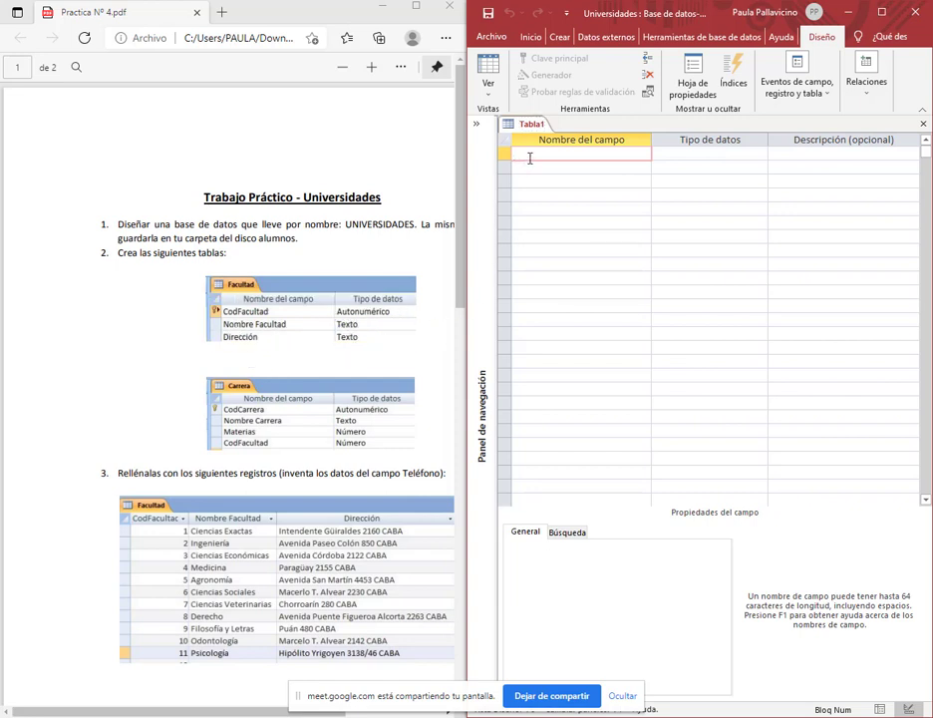
- Enter the field names CodFacultad, Nombre_Facultad and Dirección
type("CodFacultad")
key("Down")
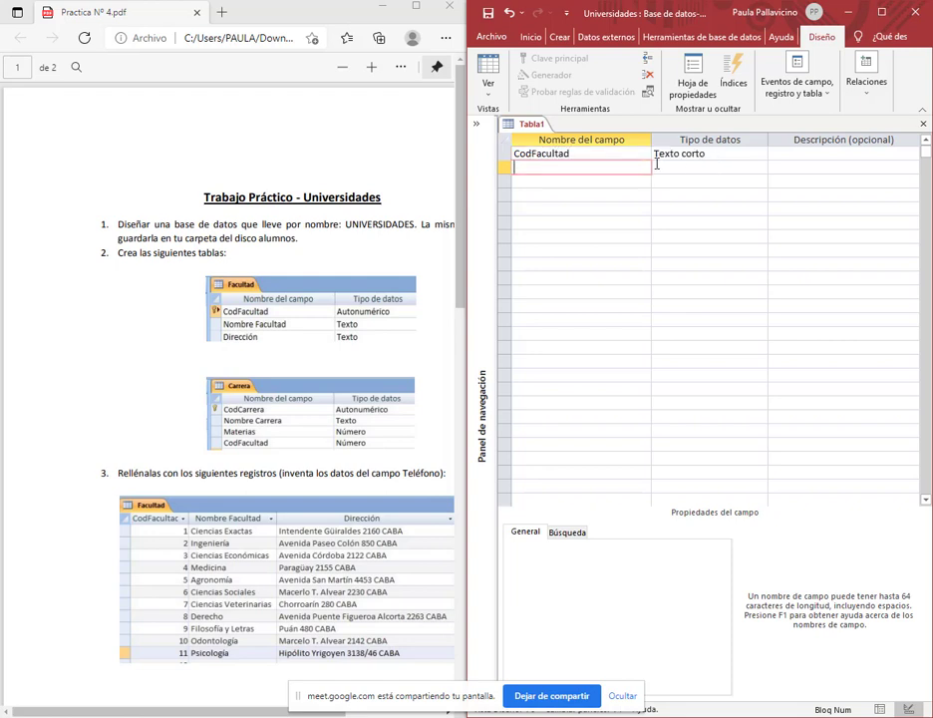
type("Nombre_Facultad")
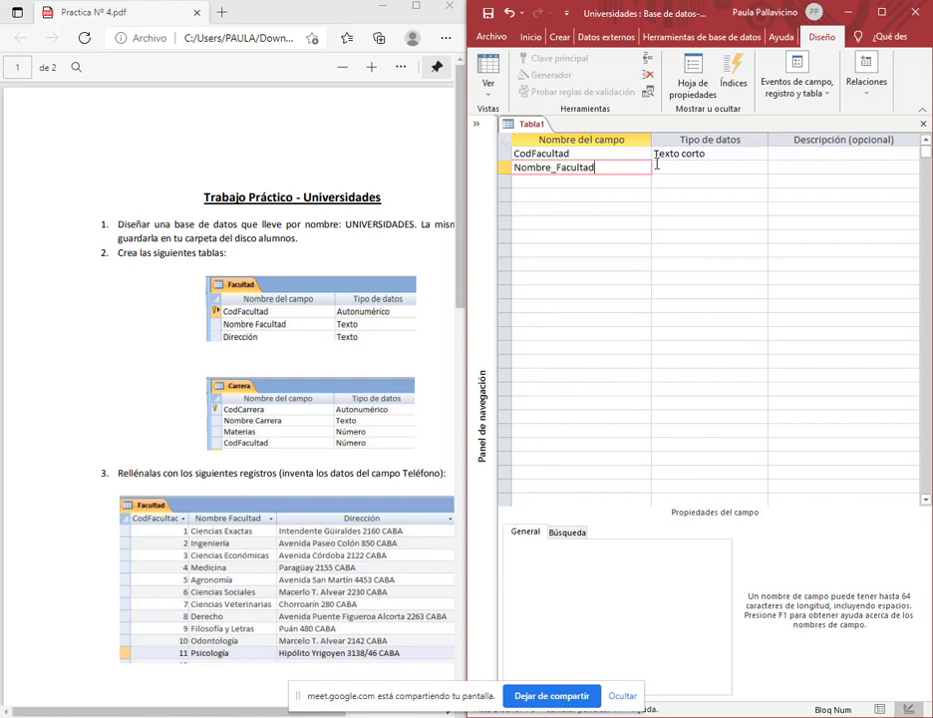
key("Down")
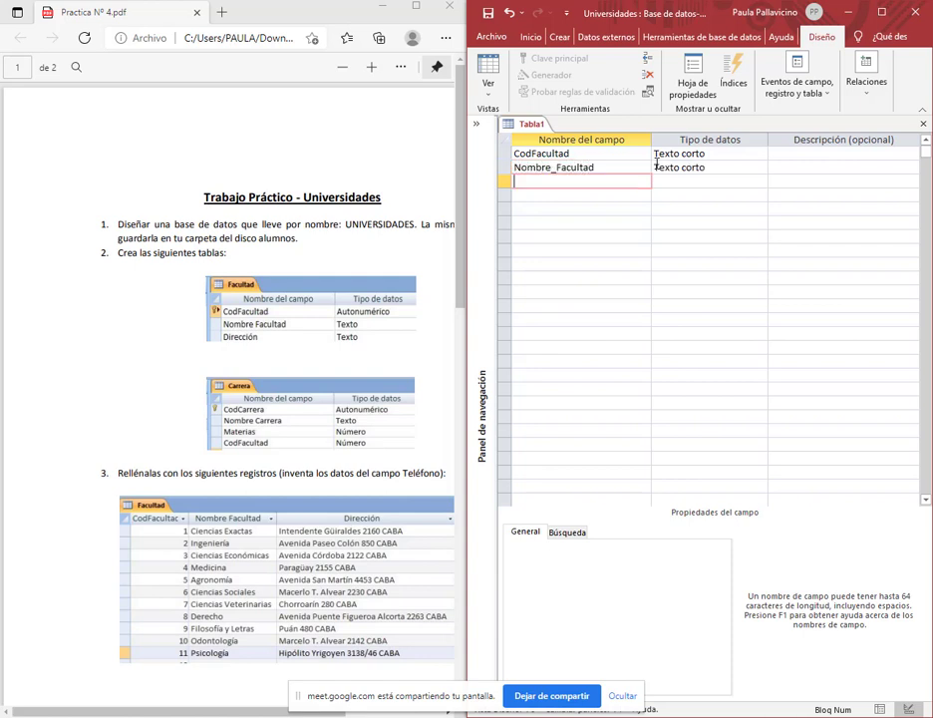
type("Dirección")
left_click(686, 155)
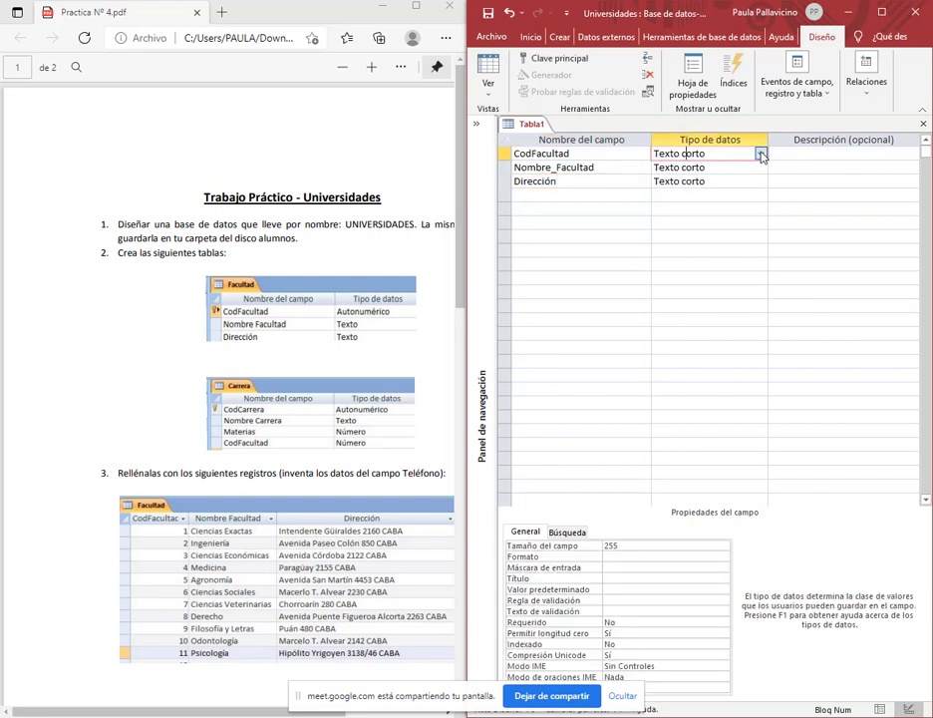
- Set CodFacultad's data type to Autonumeración, comparing against the PDF's key fields
left_click(761, 155)
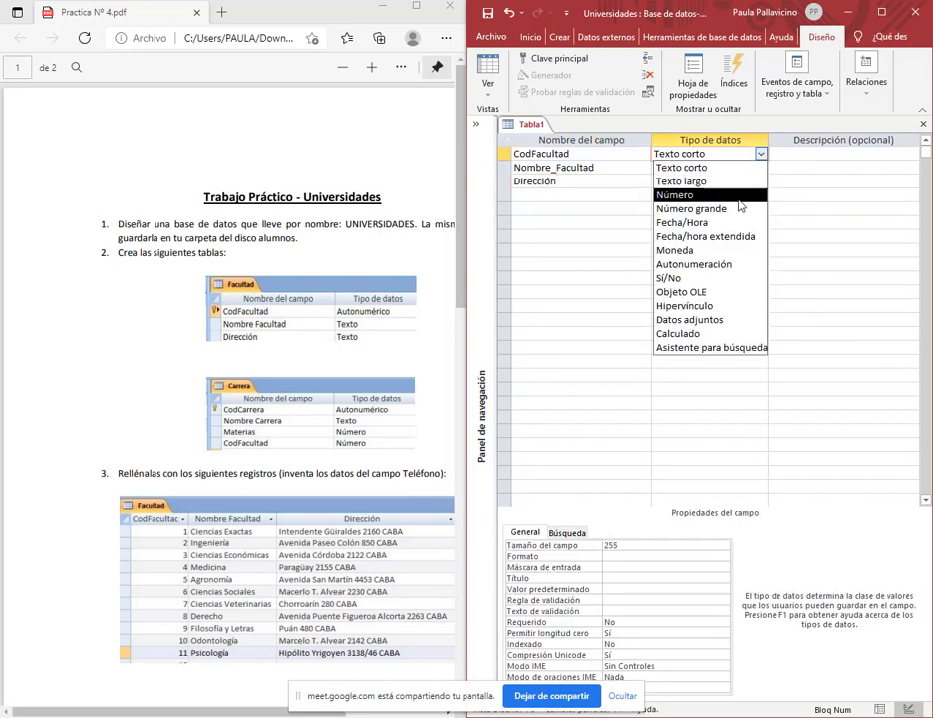
left_click(724, 266)
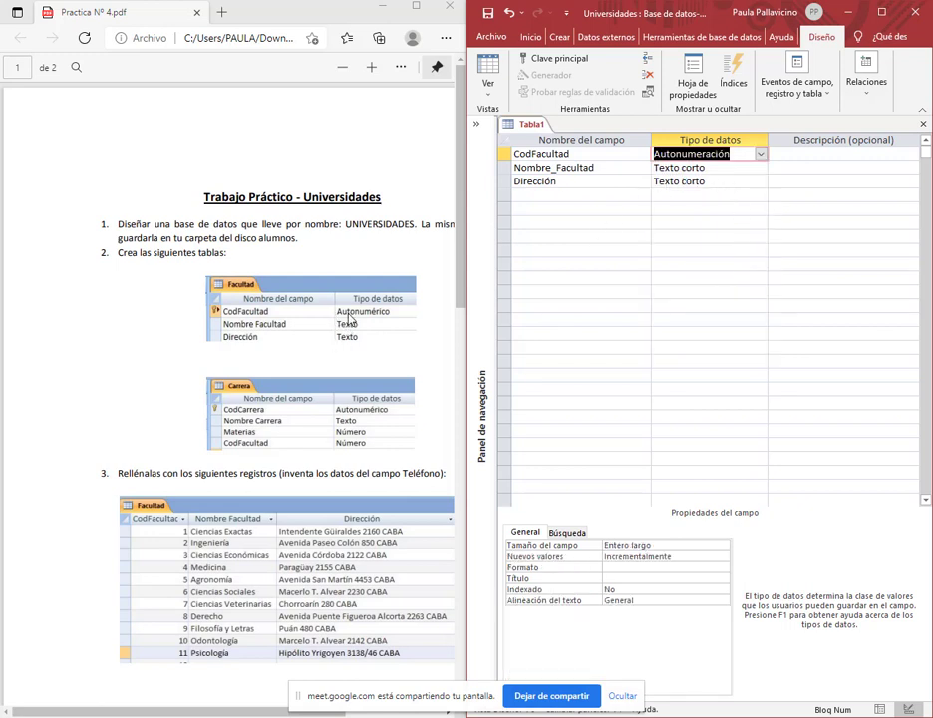
left_click(718, 168)
left_click(713, 180)
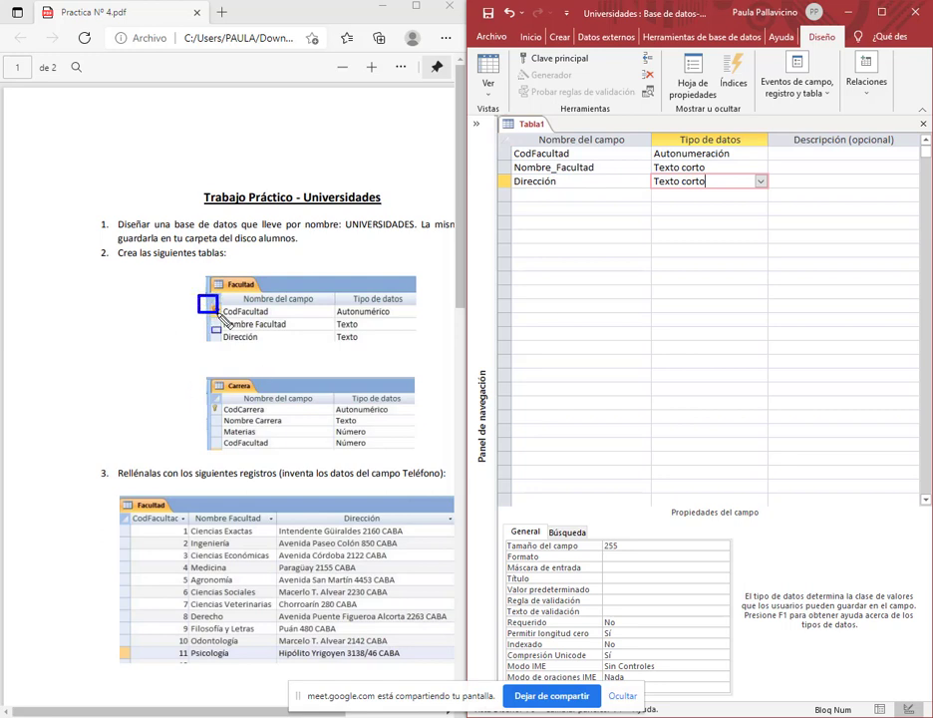
left_click_drag(204, 397, 225, 418)
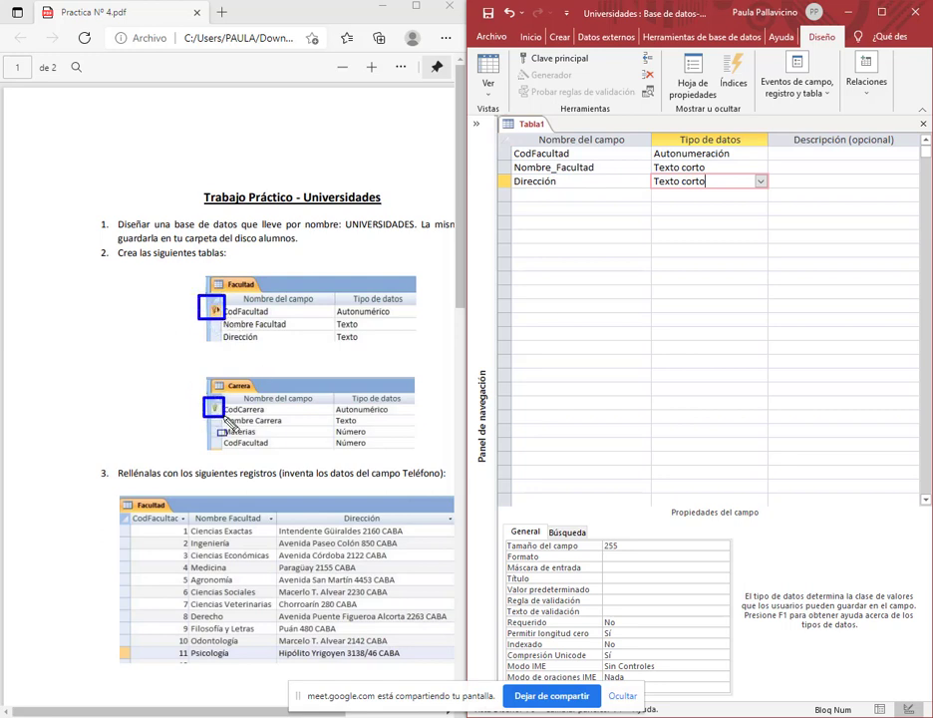
key("Escape")
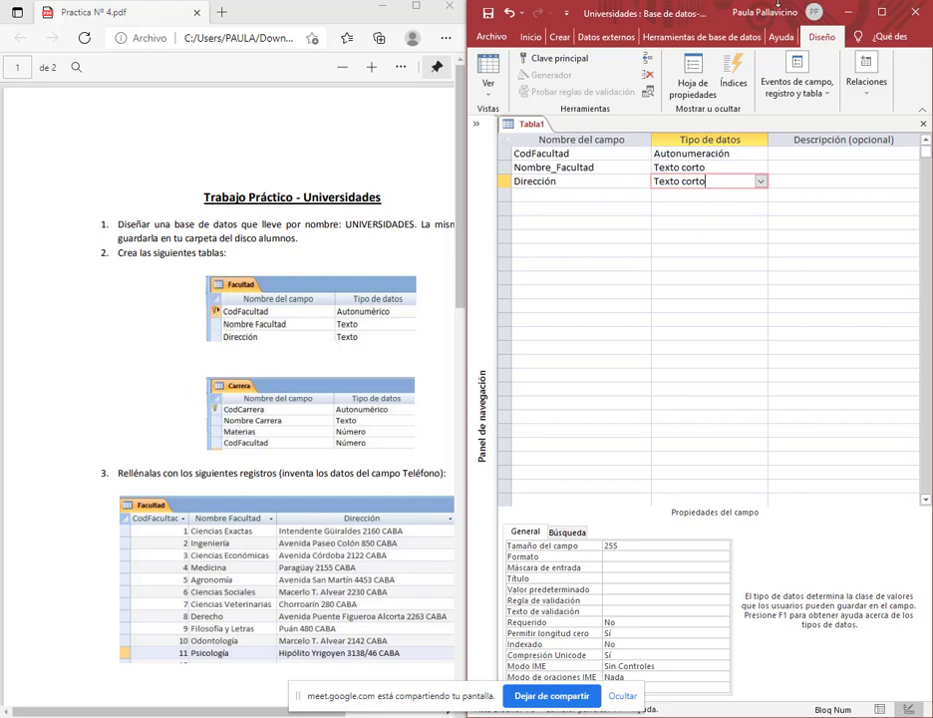
left_click(620, 152)
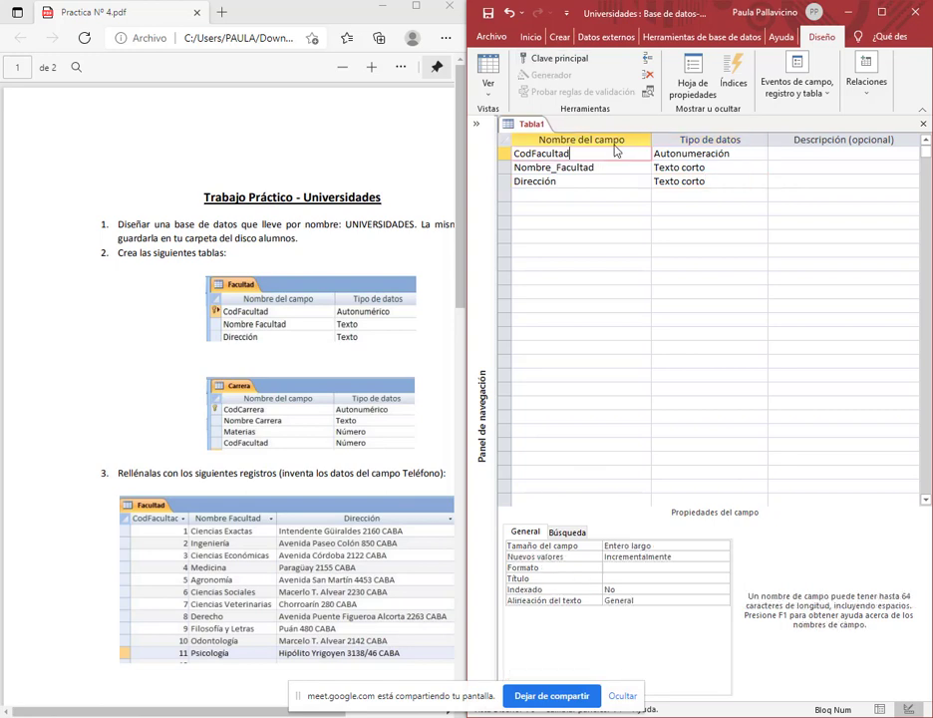
- Save the table as Facultad without a primary key and close its design view
left_click(488, 13)
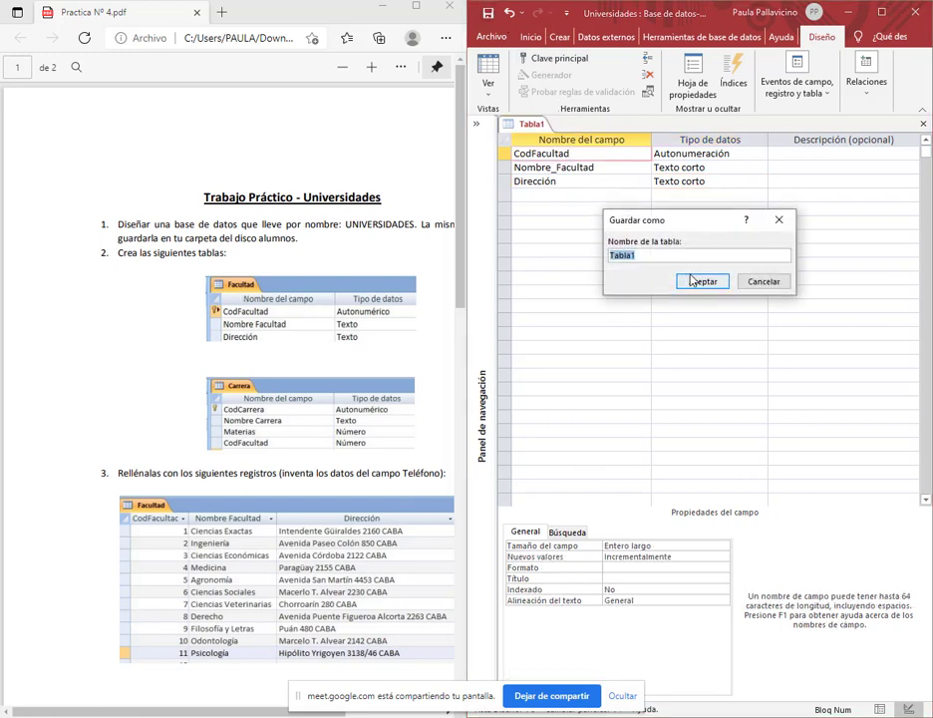
type("Facultad")
left_click(702, 282)
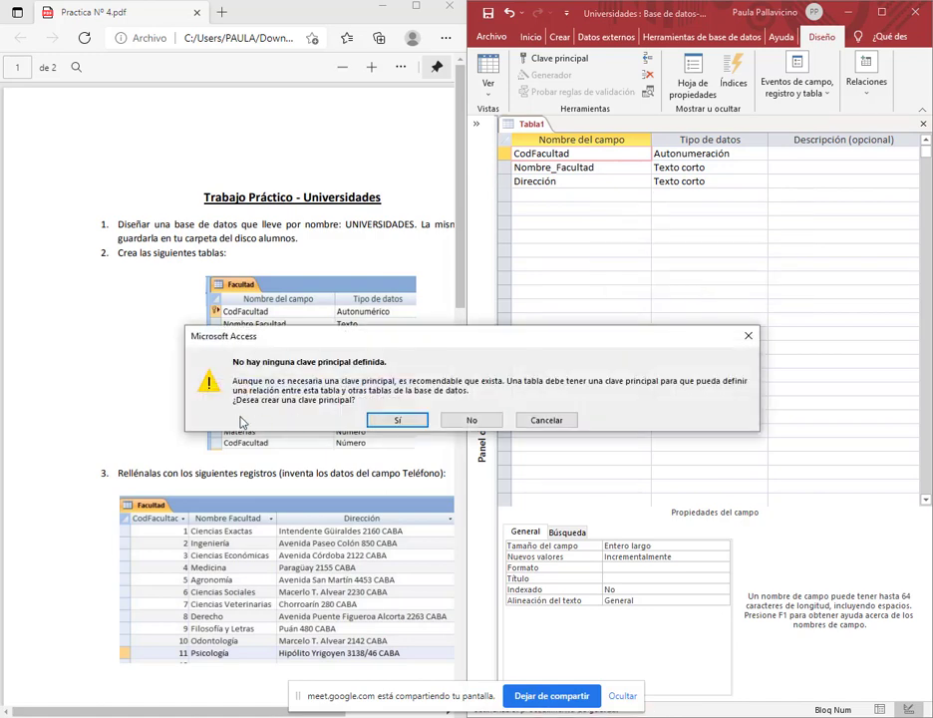
left_click_drag(374, 337, 489, 224)
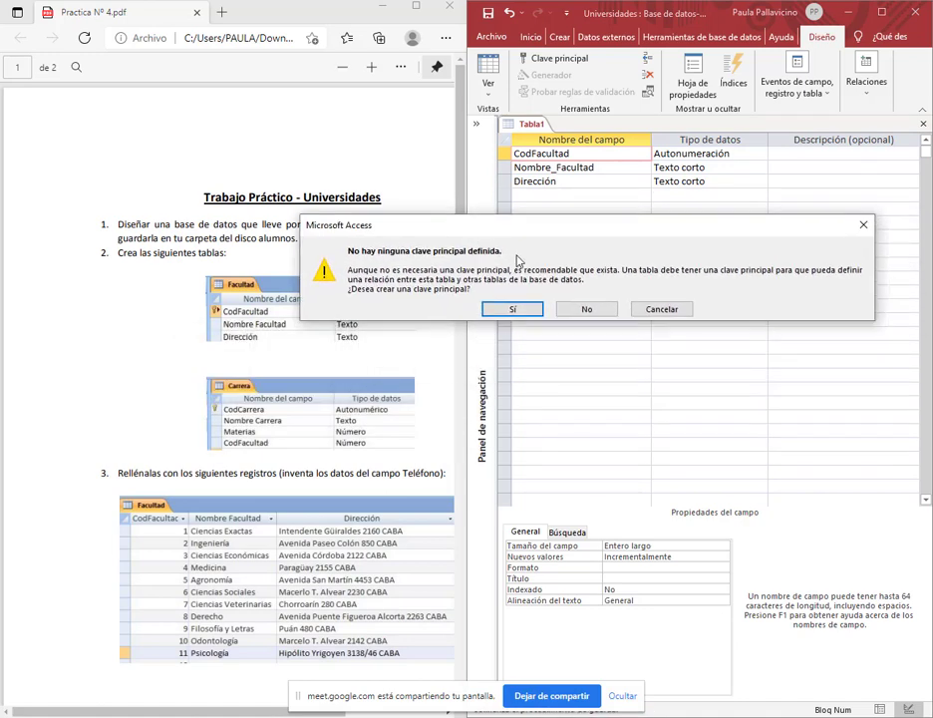
left_click(585, 311)
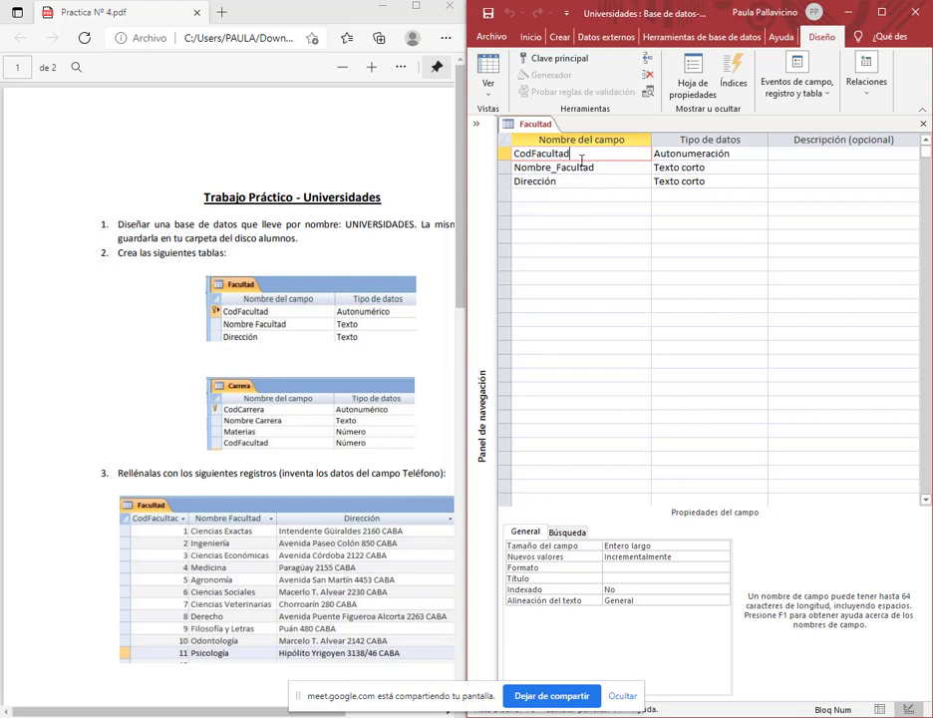
left_click(924, 124)
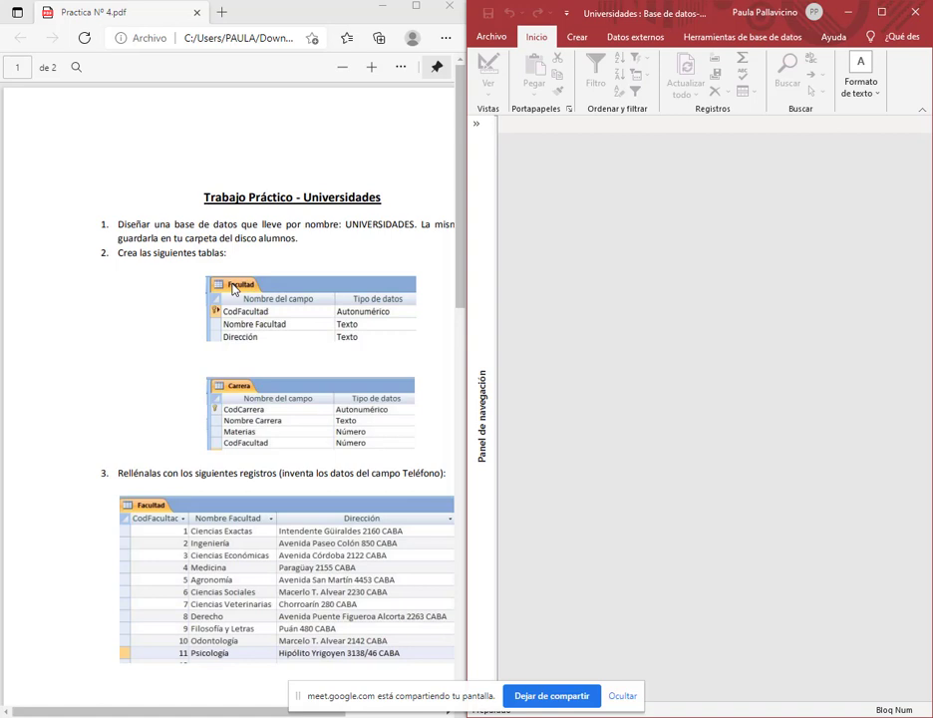
- Start a new table design with fields CodCarrera, Nombre_Carrera, Materias and CodFacultad
left_click(578, 38)
left_click(587, 80)
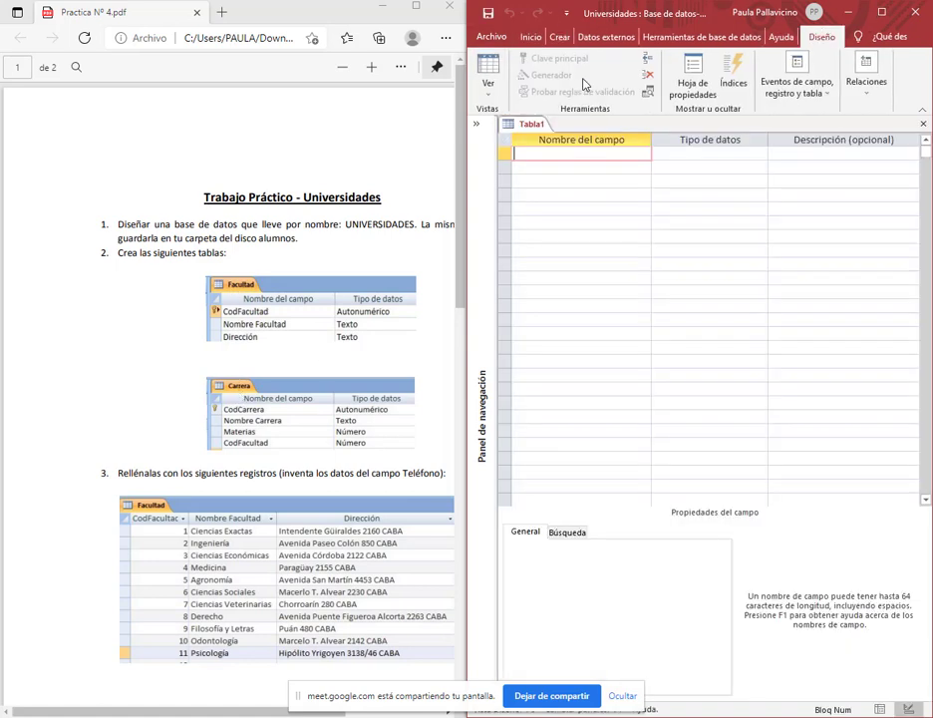
type("CodCarrera")
key("Down")
type("Nom")
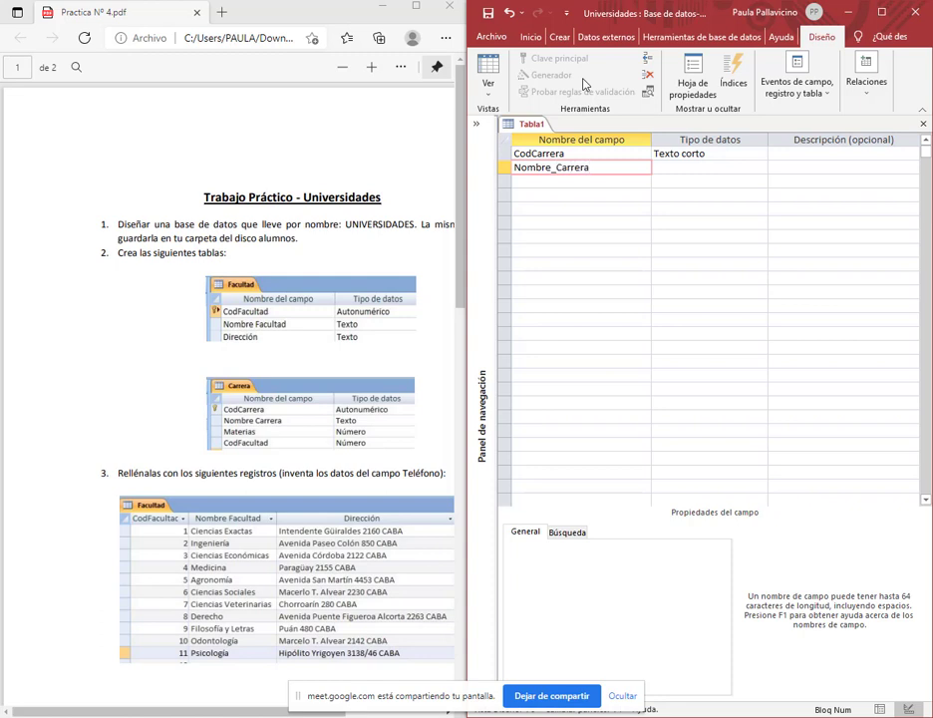
key("Down")
type("Ma")
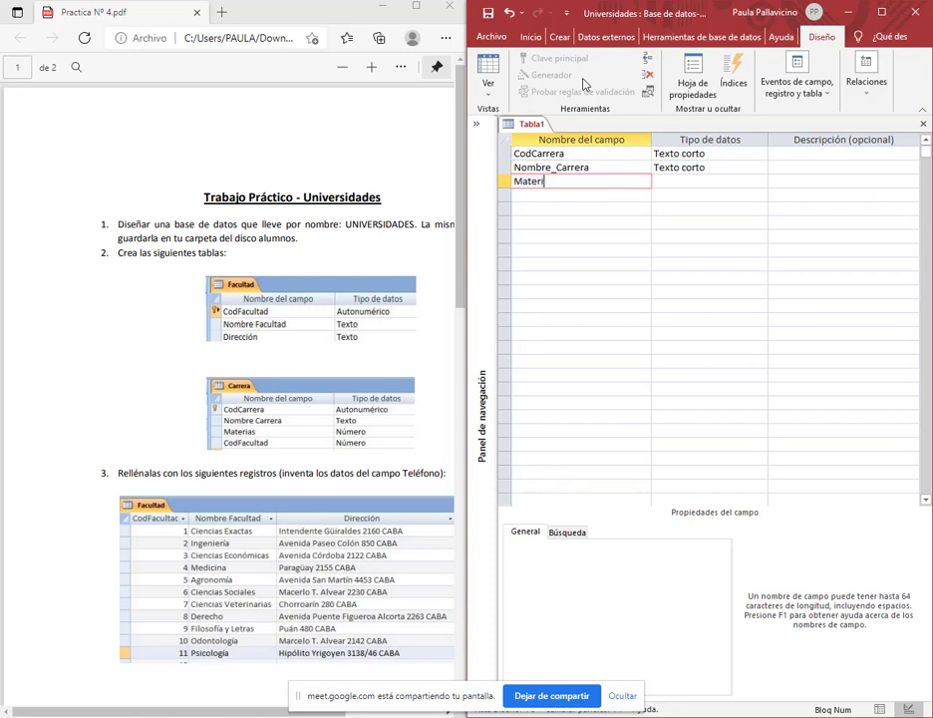
key("Down")
type("Cod")
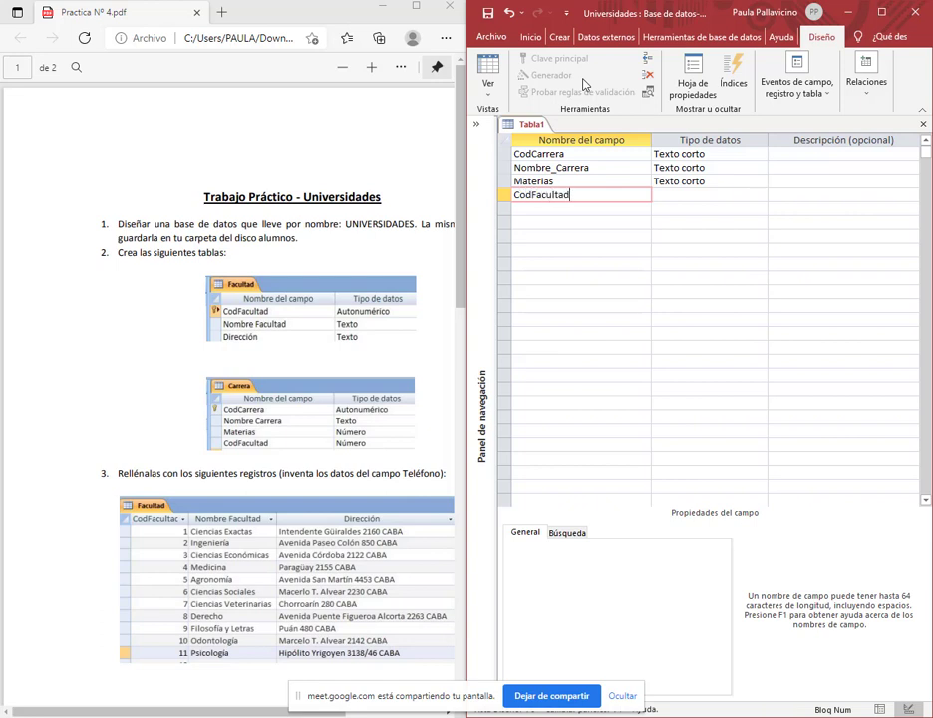
- Make CodCarrera Autonumeración, and Materias and CodFacultad Número fields
left_click(687, 153)
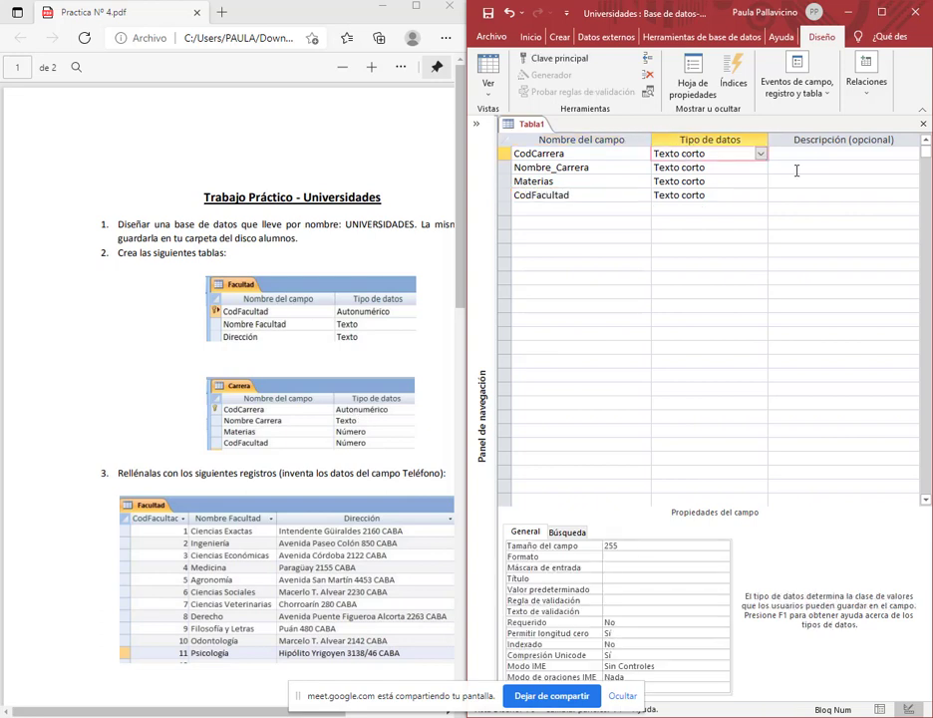
left_click(761, 156)
left_click(751, 263)
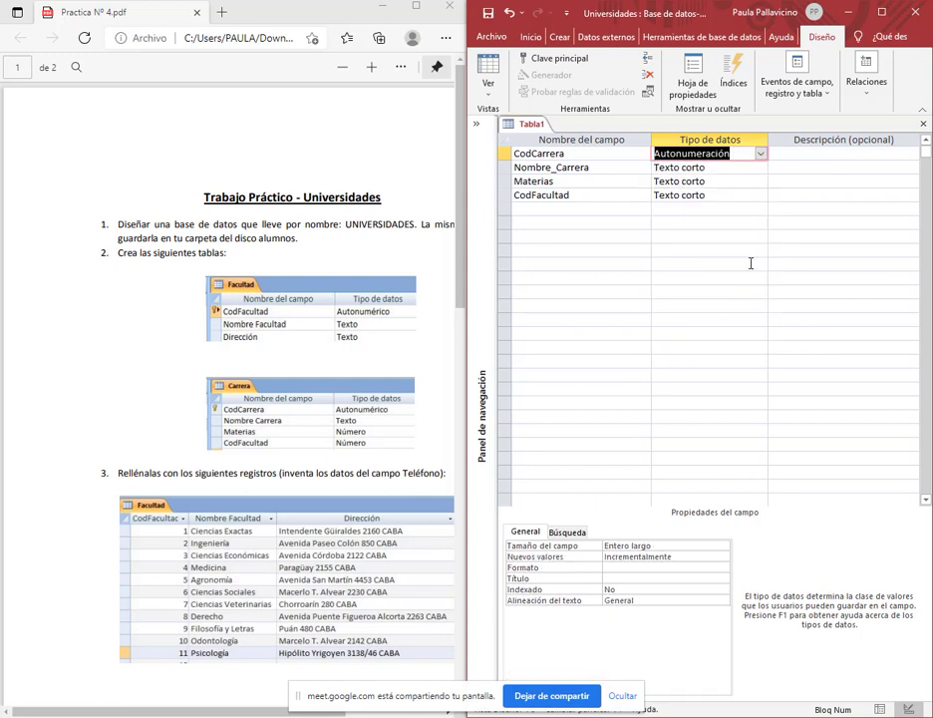
left_click(726, 182)
left_click(761, 182)
left_click(688, 280)
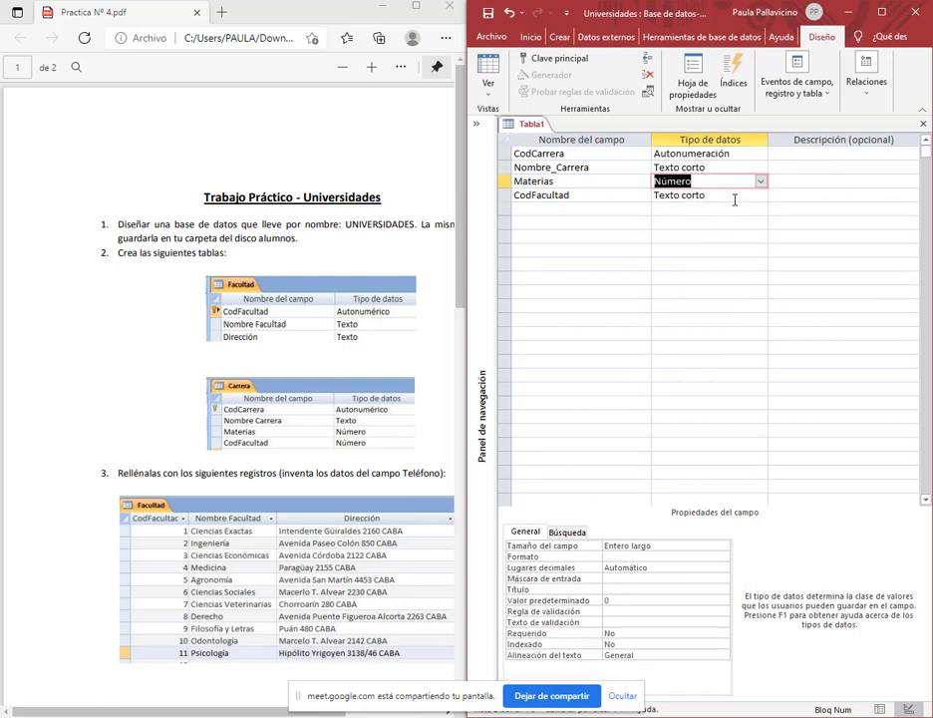
left_click(738, 197)
left_click(761, 195)
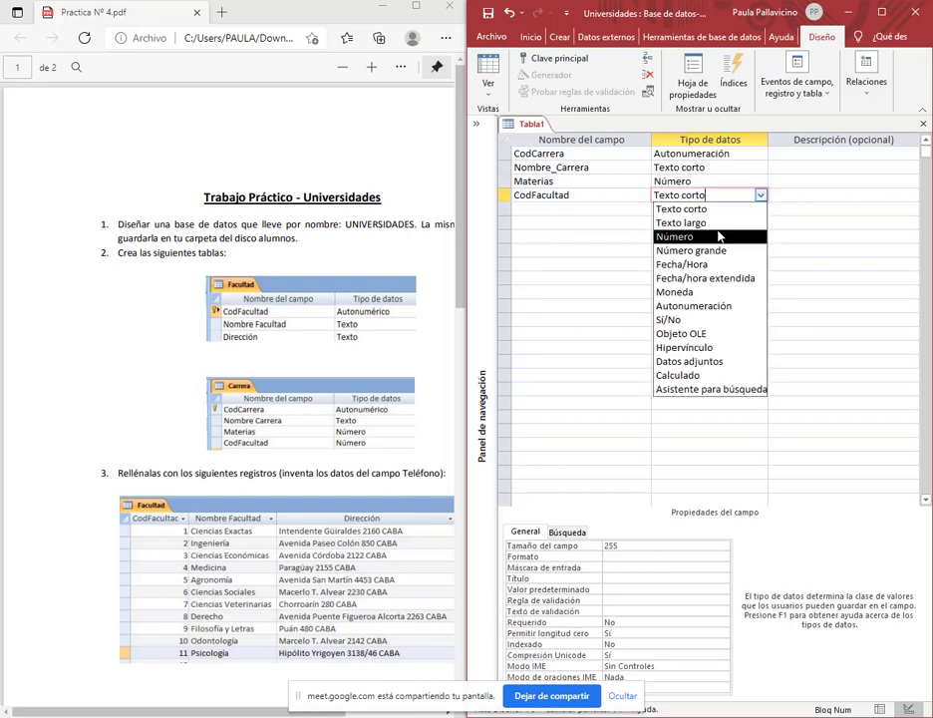
left_click(720, 236)
left_click(776, 167)
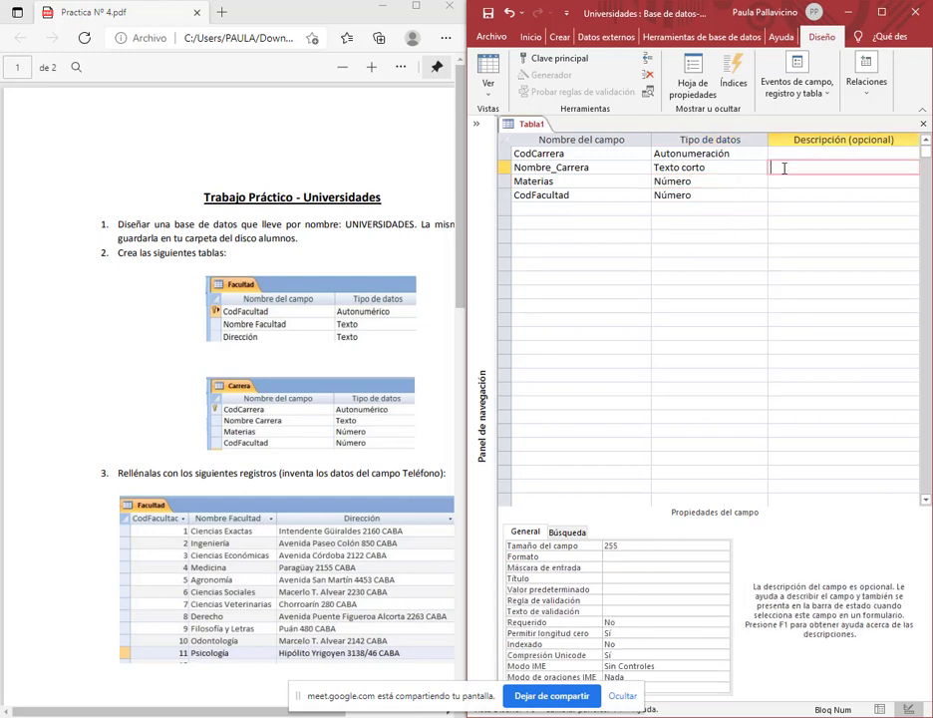
- Save the table as Carrera without a primary key and close it
left_click(487, 14)
type("Carrera")
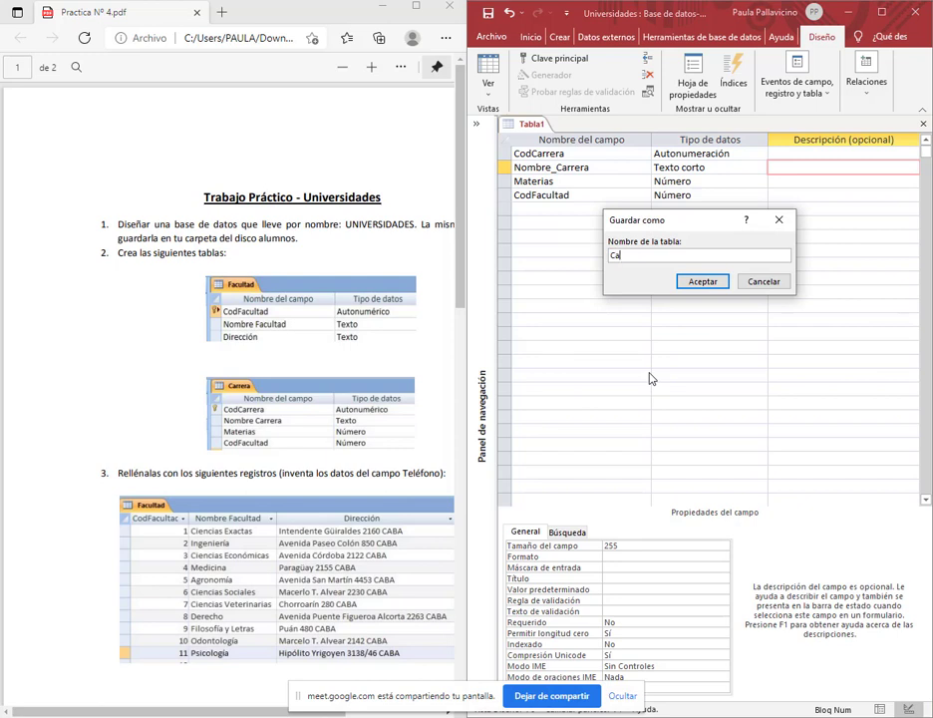
left_click(708, 281)
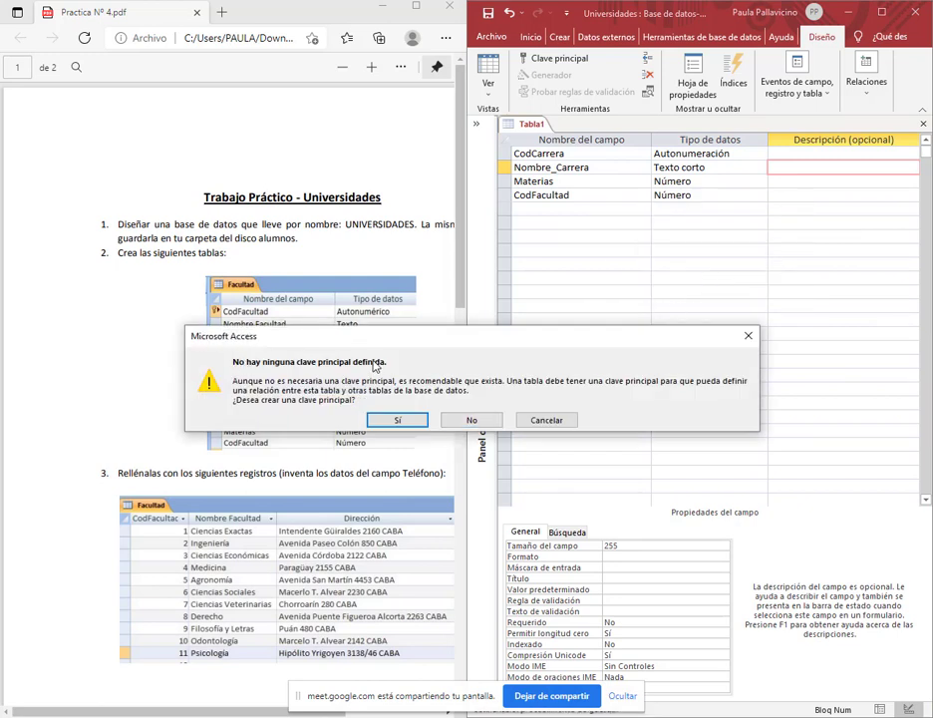
left_click(472, 420)
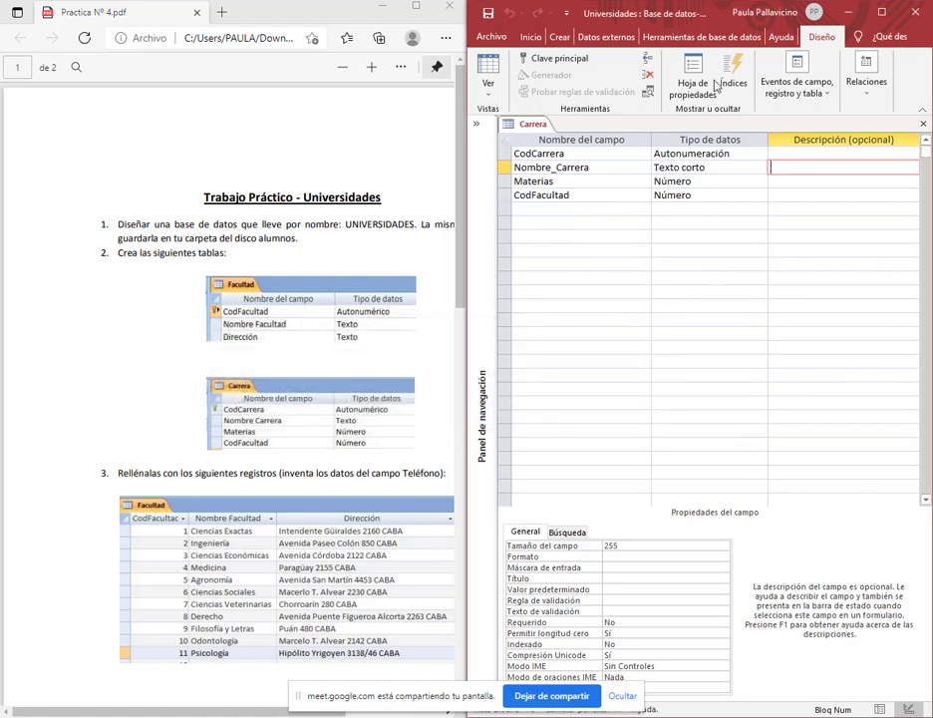
left_click(922, 125)
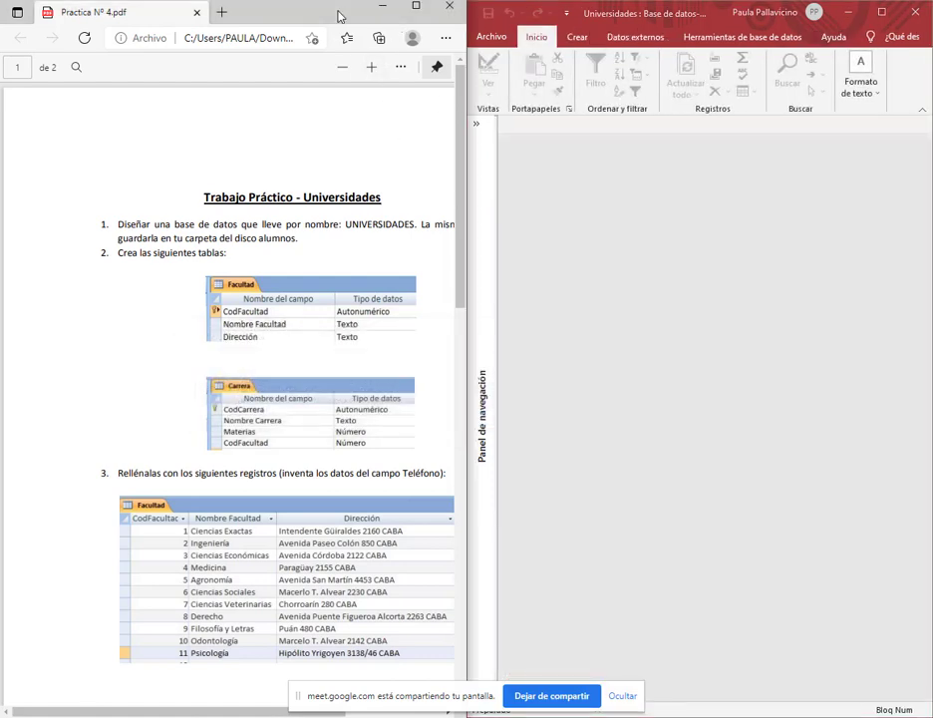
- Maximize the Edge window showing the practice PDF
double_click(304, 7)
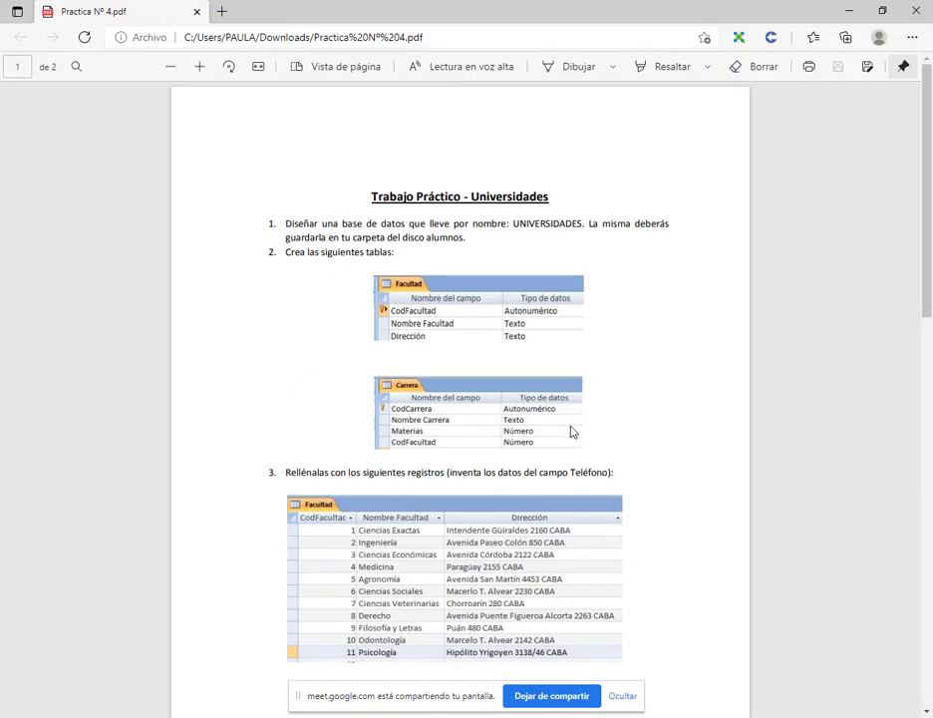
scroll(572, 431, "down", 3)
scroll(571, 431, "up", 3)
scroll(519, 378, "down", 2)
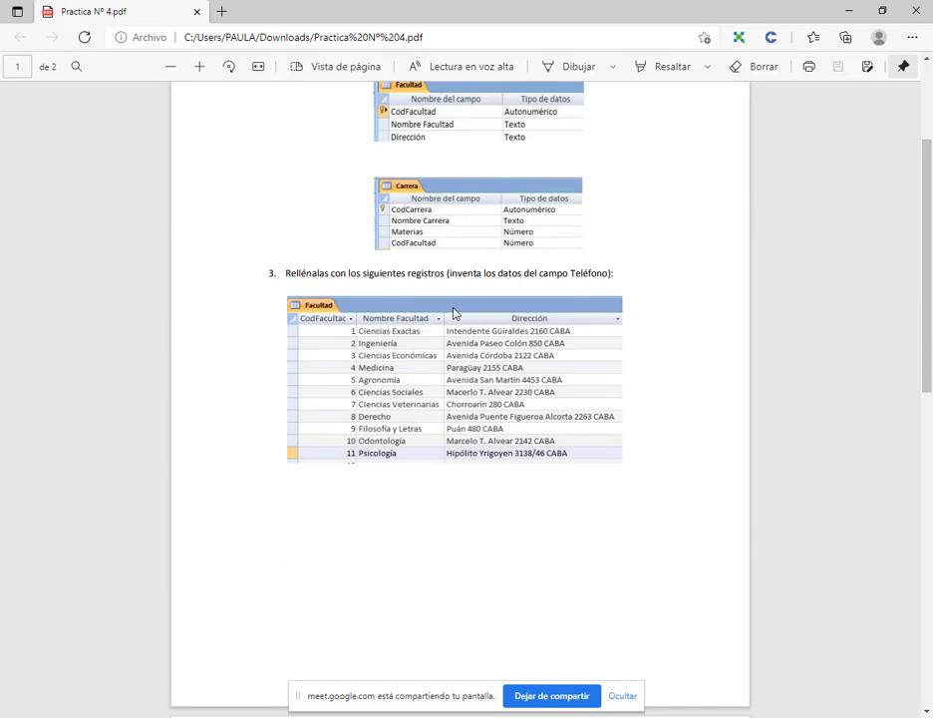
scroll(449, 254, "up", 1)
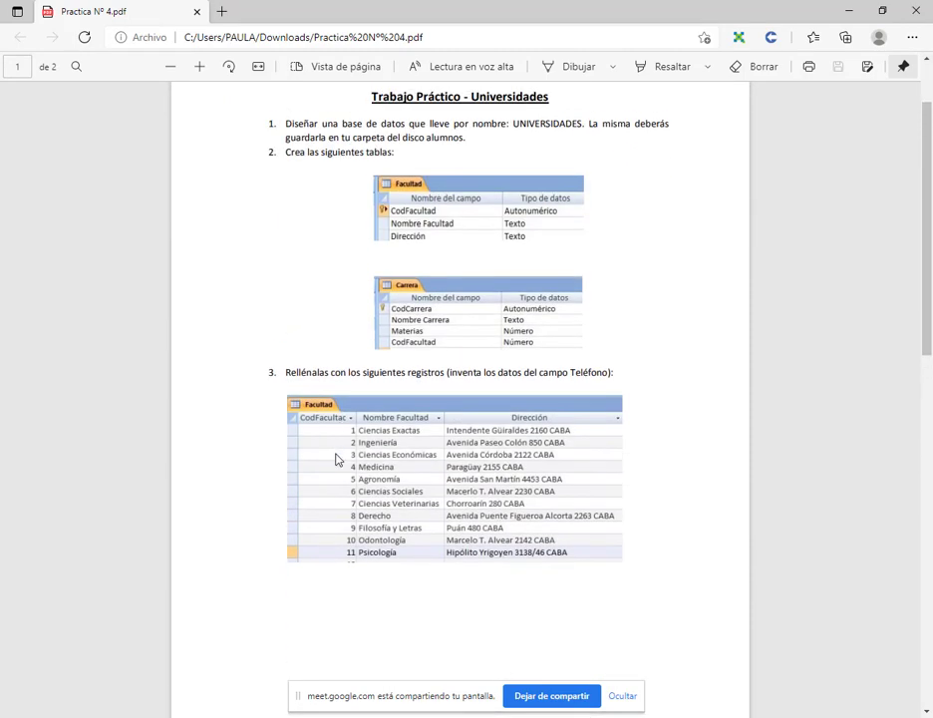
- Zoom the PDF in twice and bring the Carrera table on page 2 into view
left_click(199, 67)
scroll(479, 280, "down", 5)
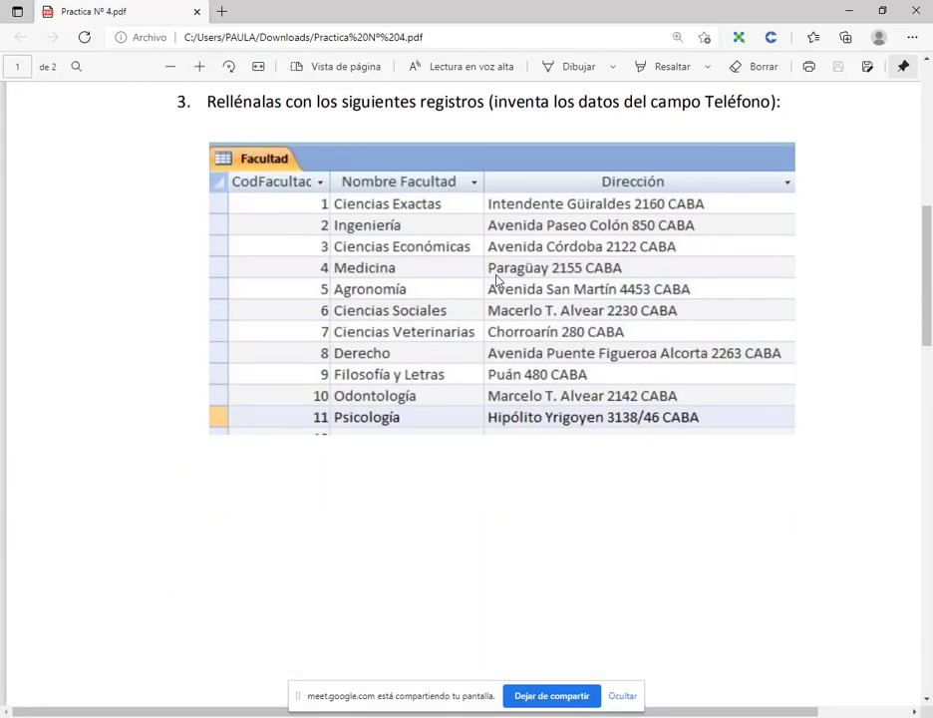
key("ctrl+plus")
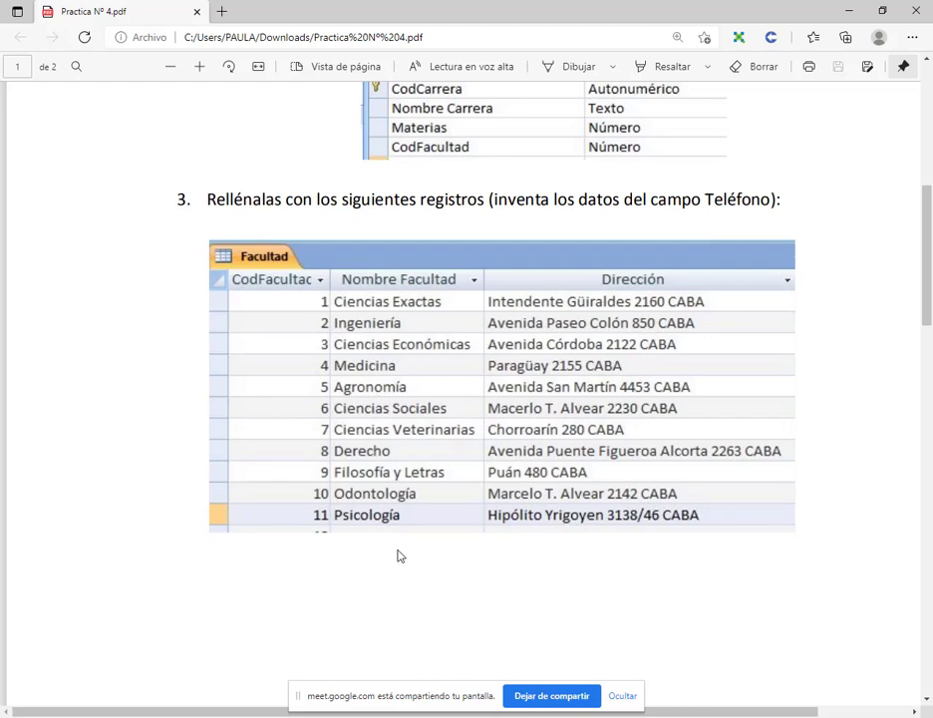
scroll(617, 512, "down", 10)
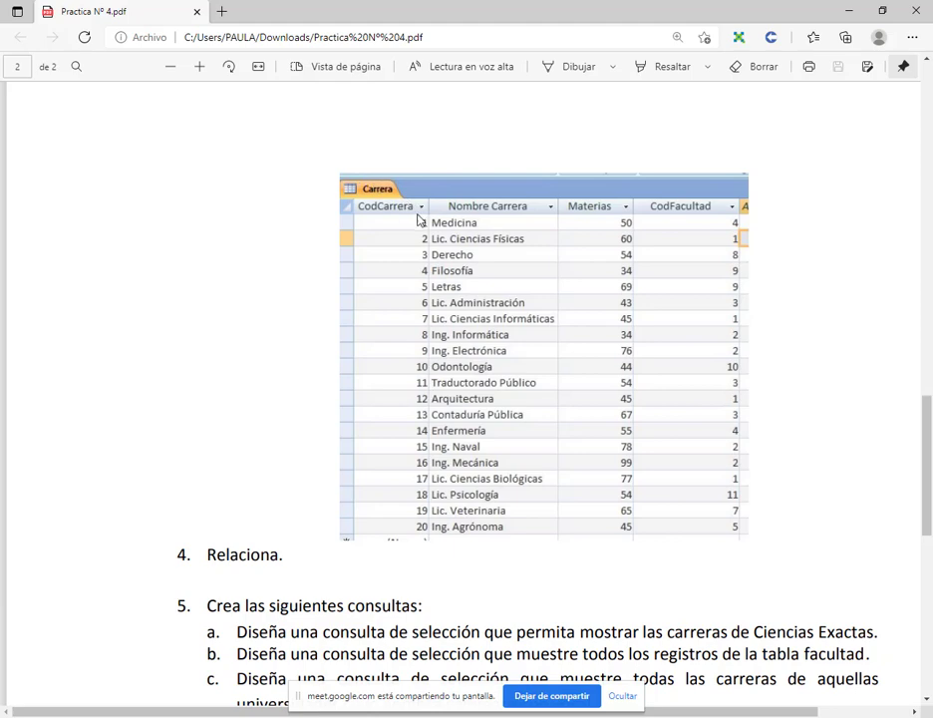
scroll(455, 292, "up", 8)
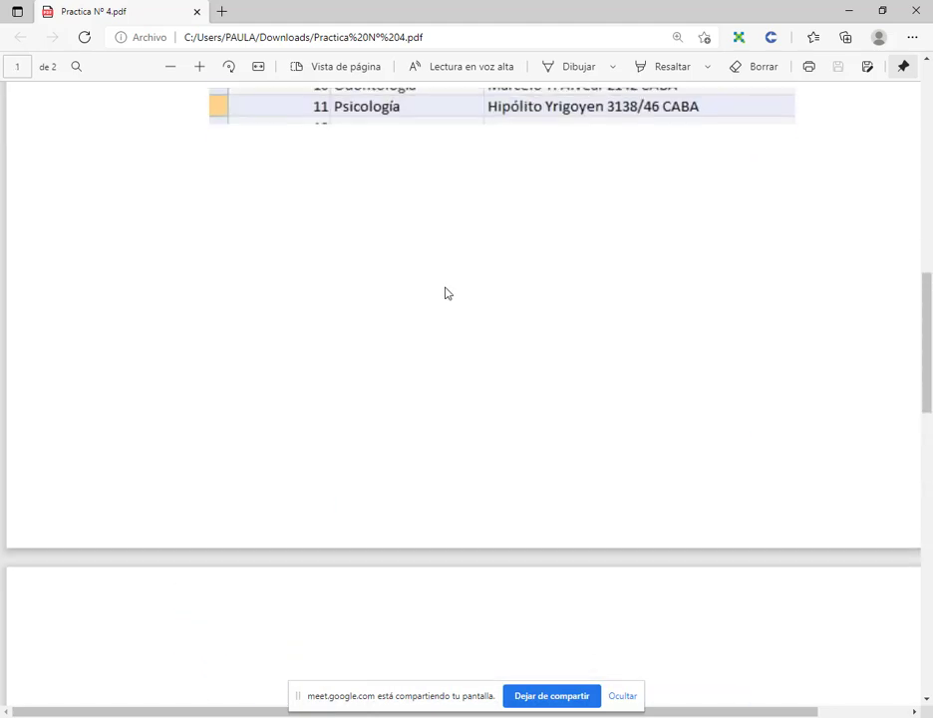
scroll(619, 231, "up", 5)
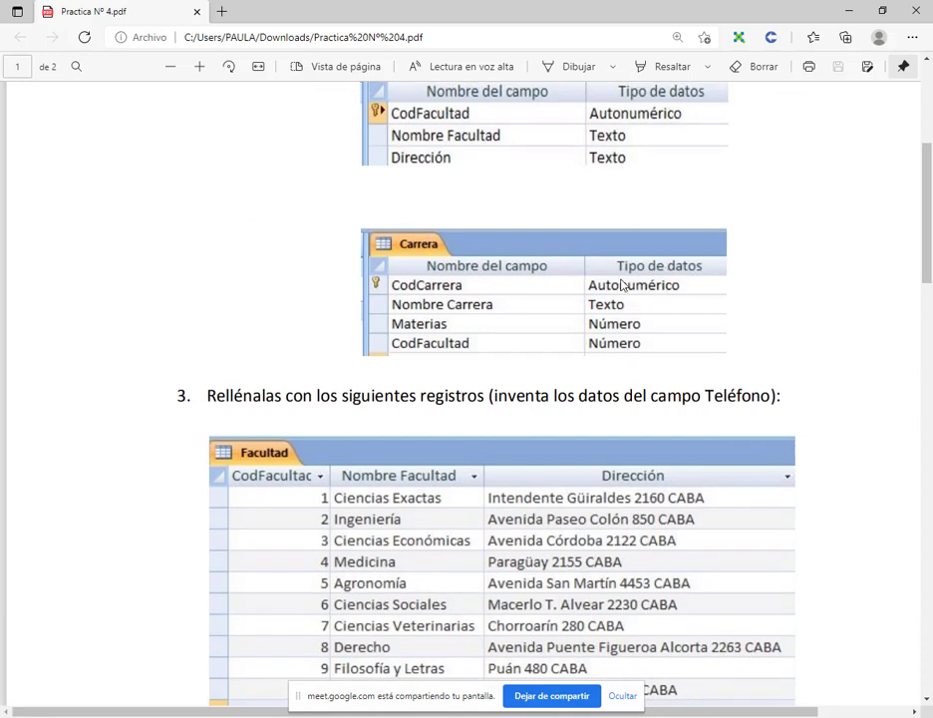
scroll(626, 485, "down", 13)
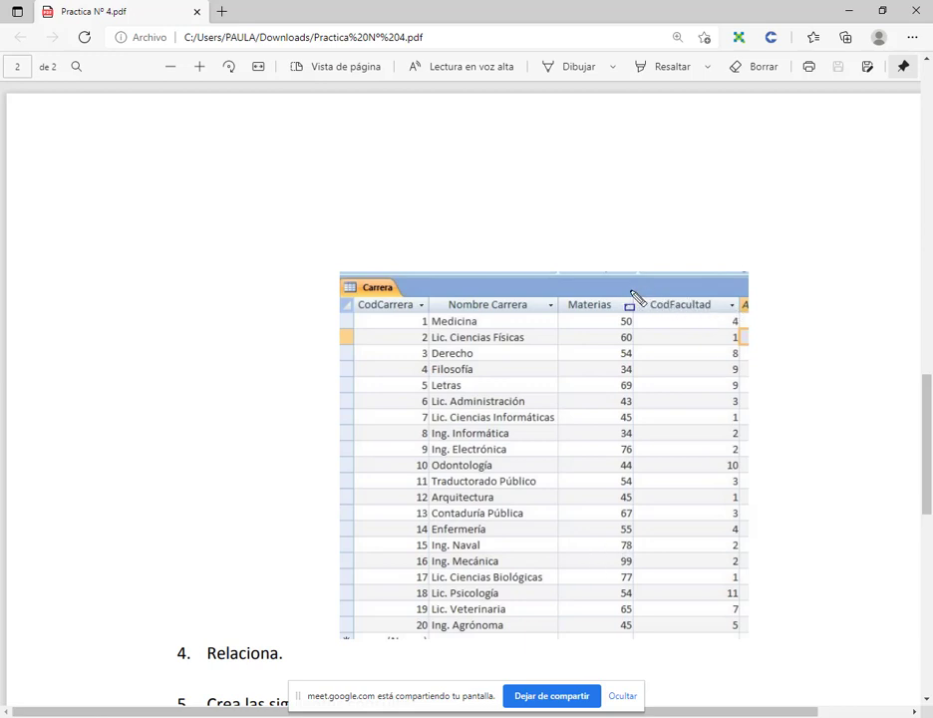
mouse_move(631, 291)
left_mouse_down()
mouse_move(743, 503)
mouse_move(749, 637)
mouse_move(744, 629)
left_mouse_up()
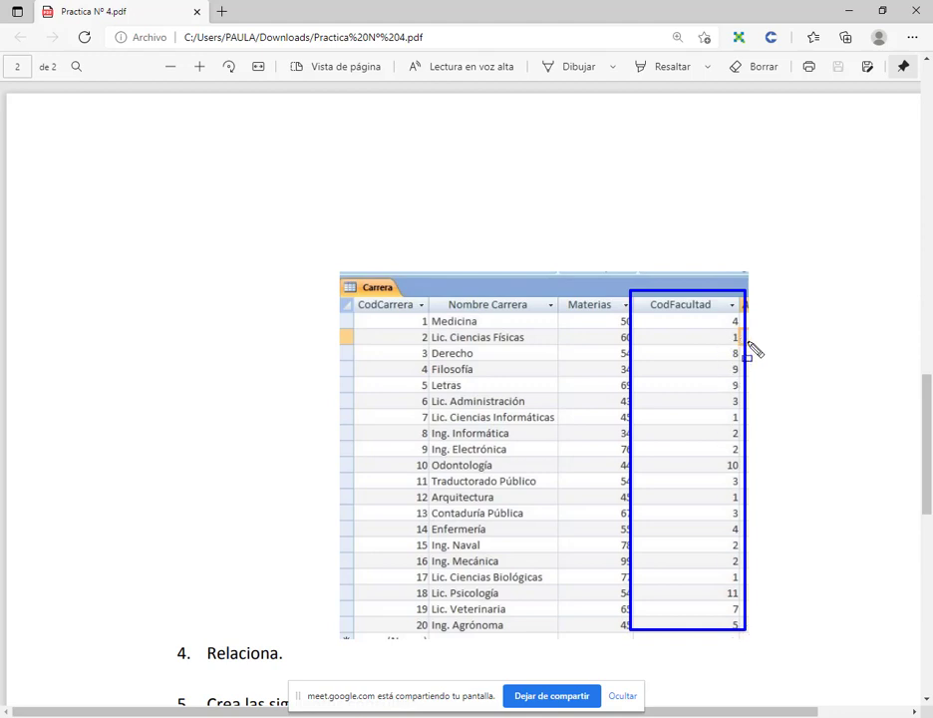
left_click_drag(744, 339, 701, 341)
key("e")
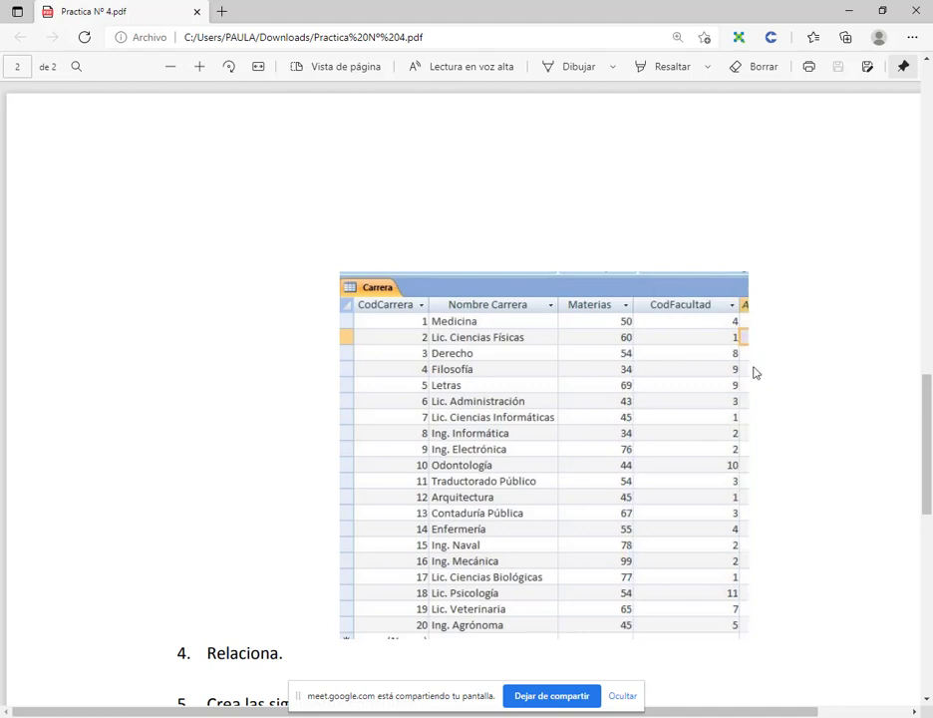
left_click_drag(794, 327, 750, 336)
left_click_drag(787, 401, 746, 418)
left_click_drag(780, 484, 745, 495)
left_click_drag(770, 568, 746, 576)
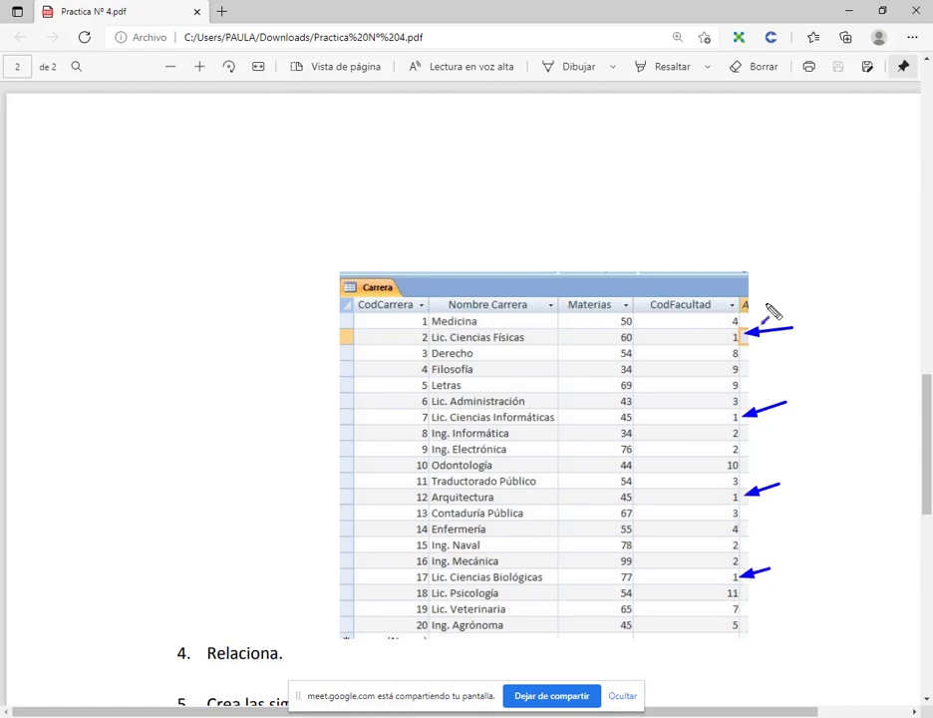
key("Escape")
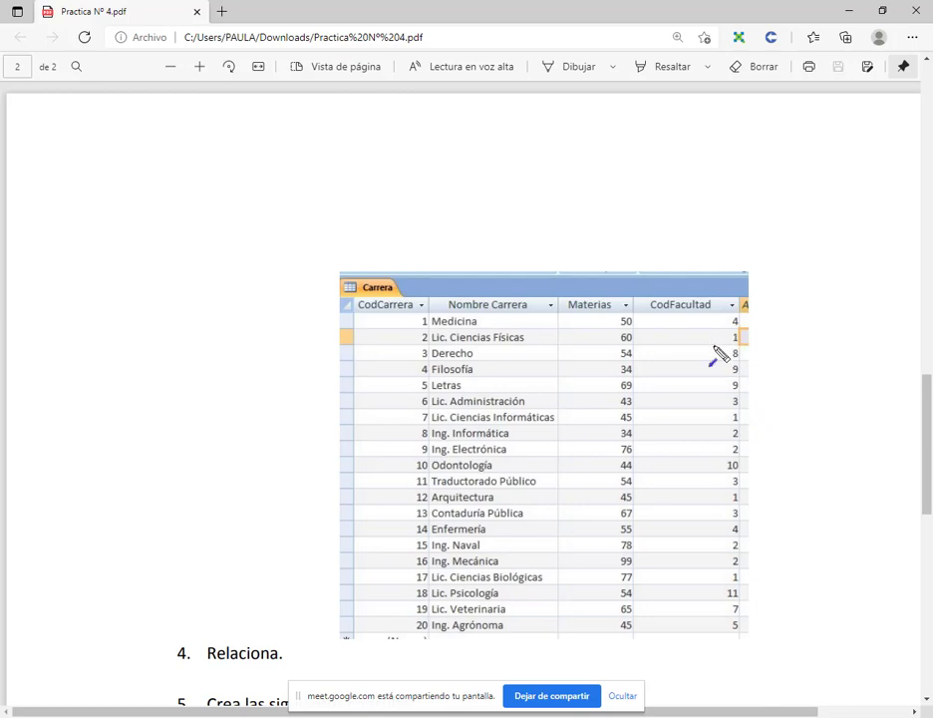
scroll(698, 349, "up", 15)
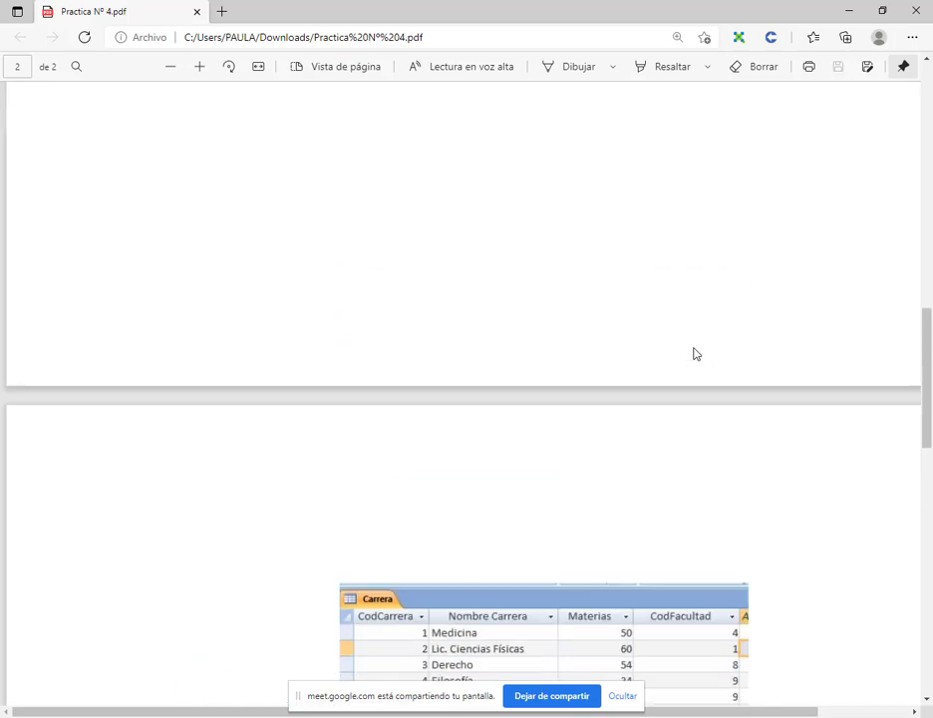
scroll(473, 343, "down", 10)
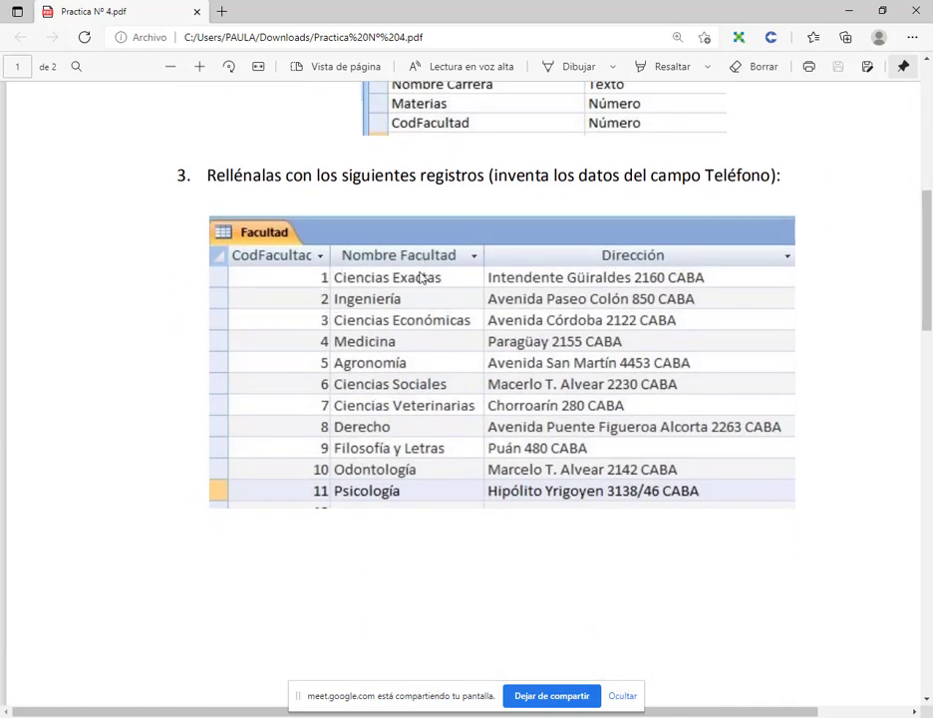
scroll(426, 273, "down", 10)
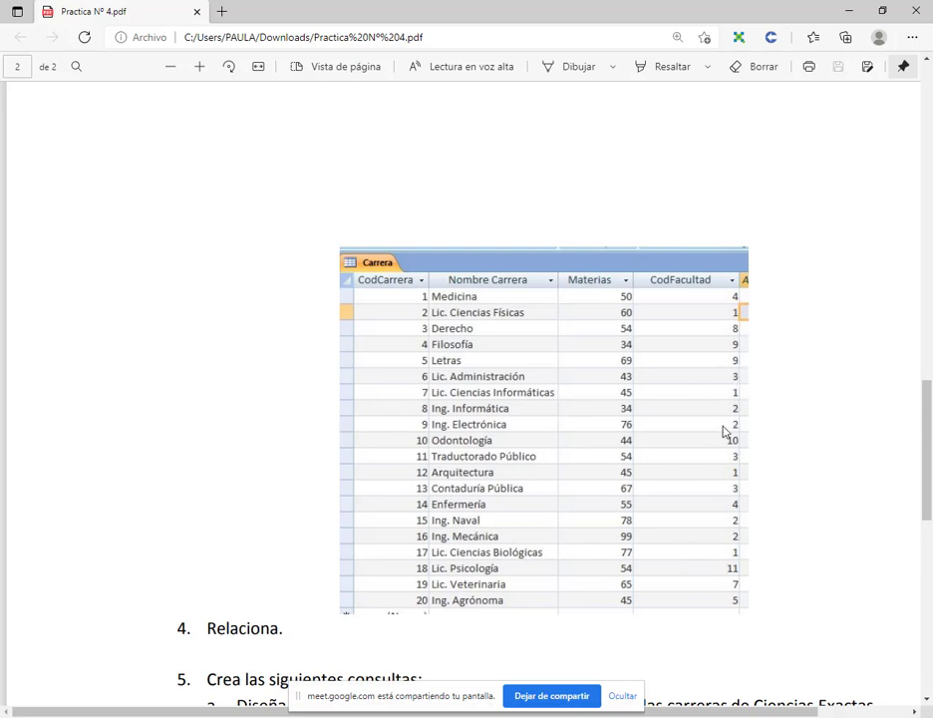
scroll(725, 431, "up", 5)
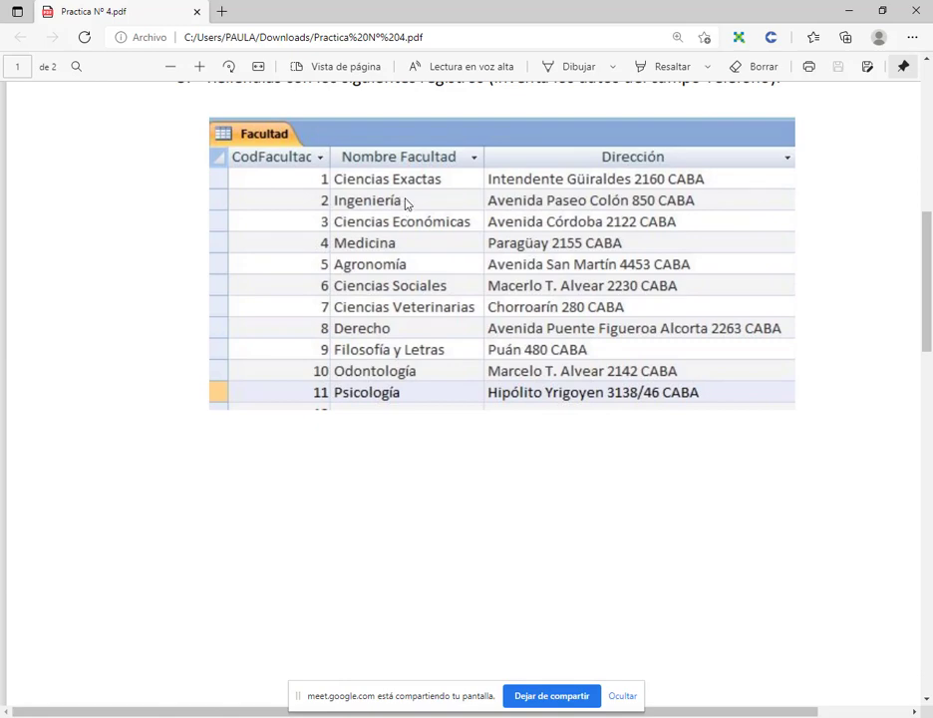
scroll(403, 209, "down", 6)
scroll(704, 181, "up", 1)
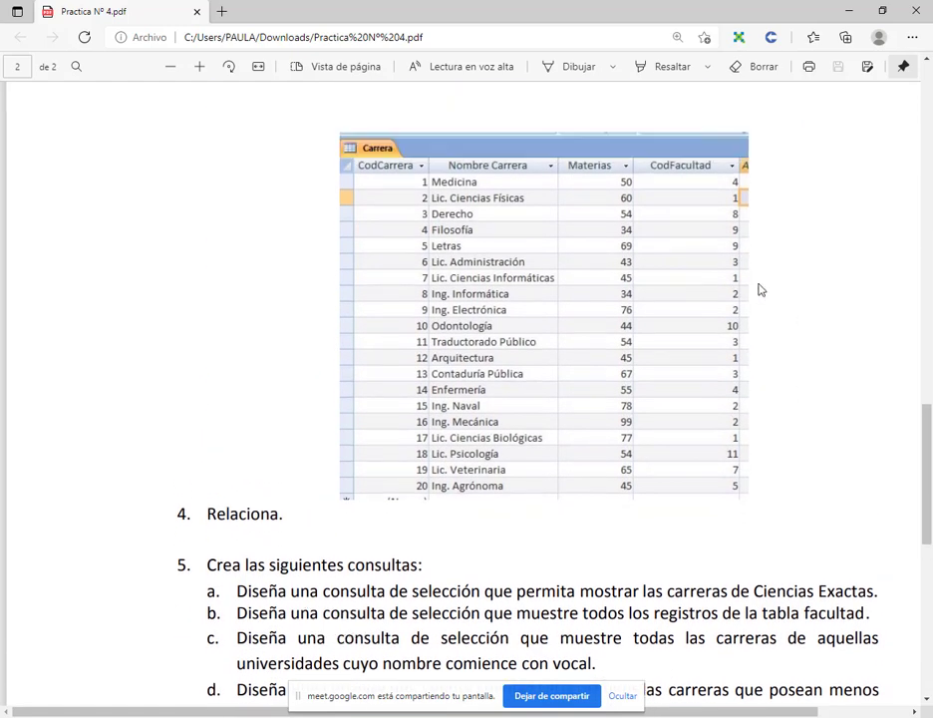
scroll(718, 379, "up", 2)
scroll(714, 447, "down", 1)
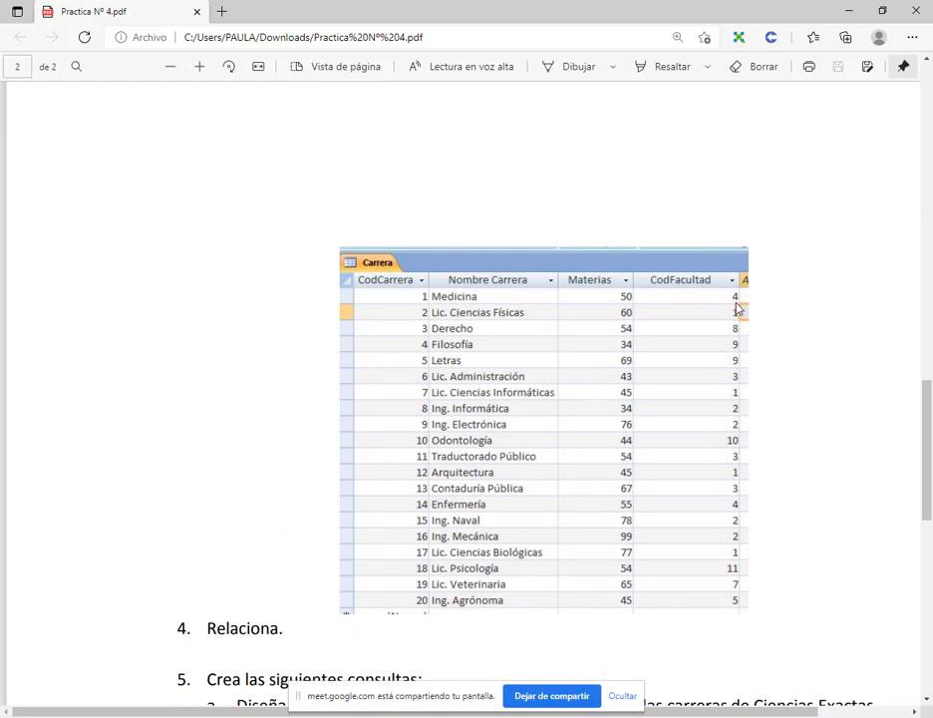
scroll(729, 432, "up", 8)
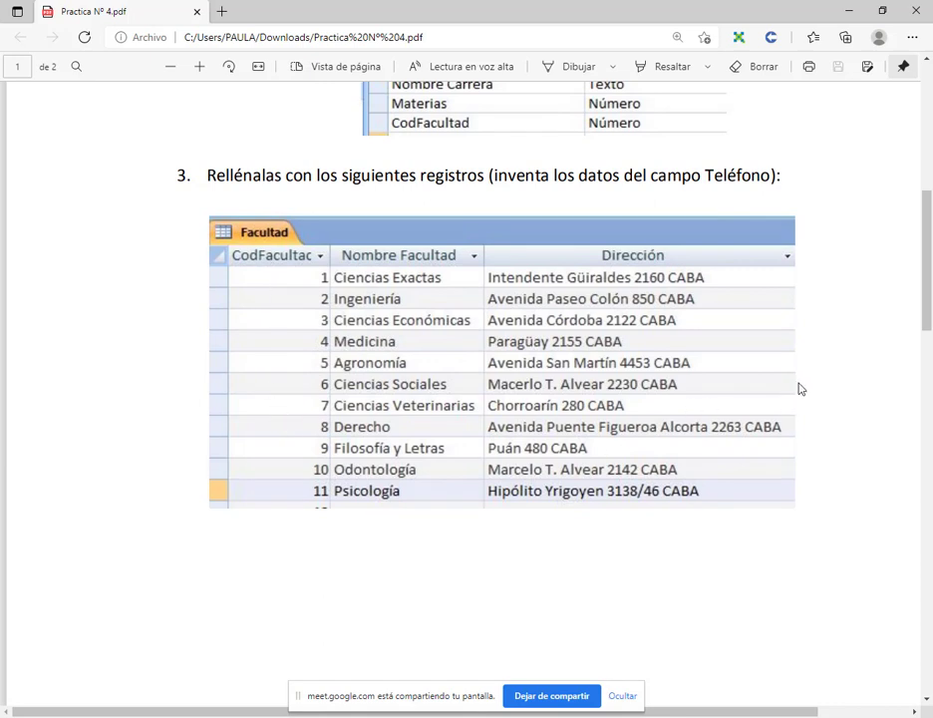
scroll(814, 371, "down", 8)
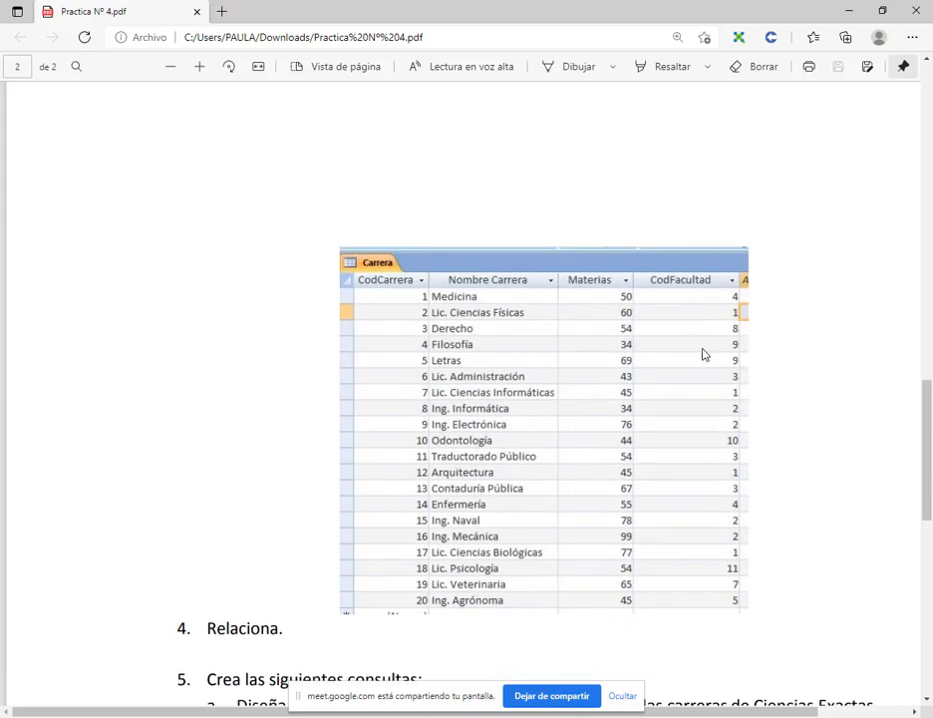
scroll(368, 393, "up", 6)
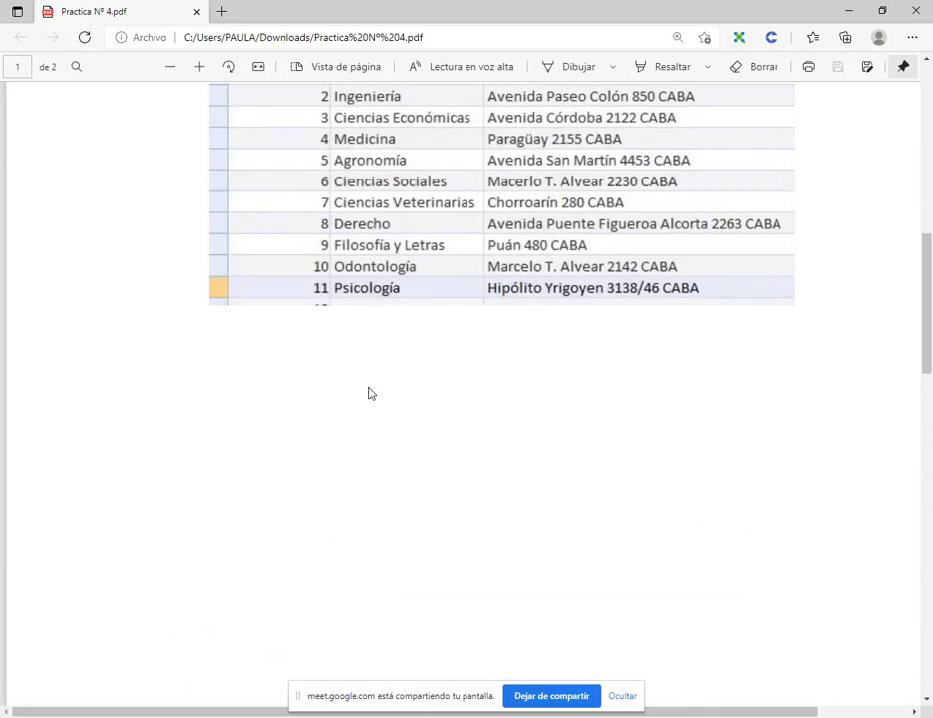
scroll(738, 492, "down", 7)
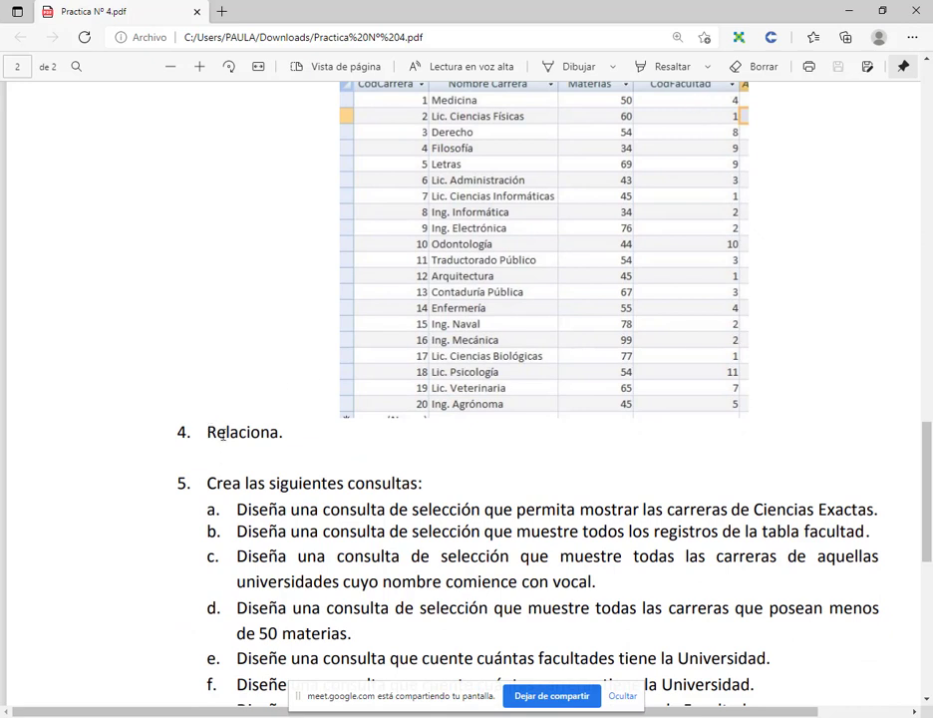
double_click(220, 433)
left_click(826, 384)
double_click(254, 432)
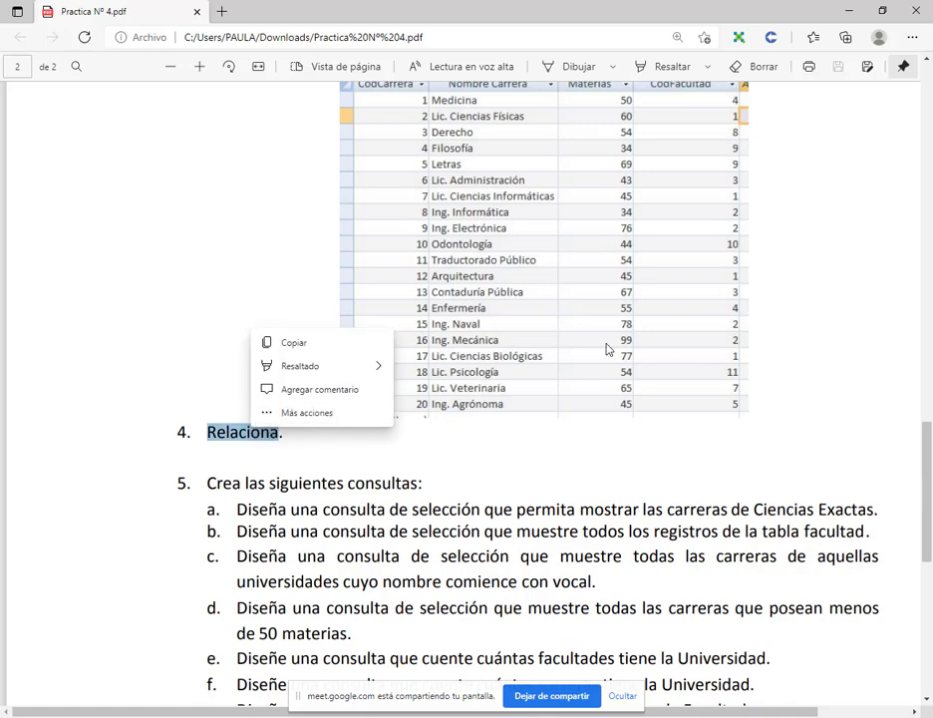
scroll(731, 374, "up", 2)
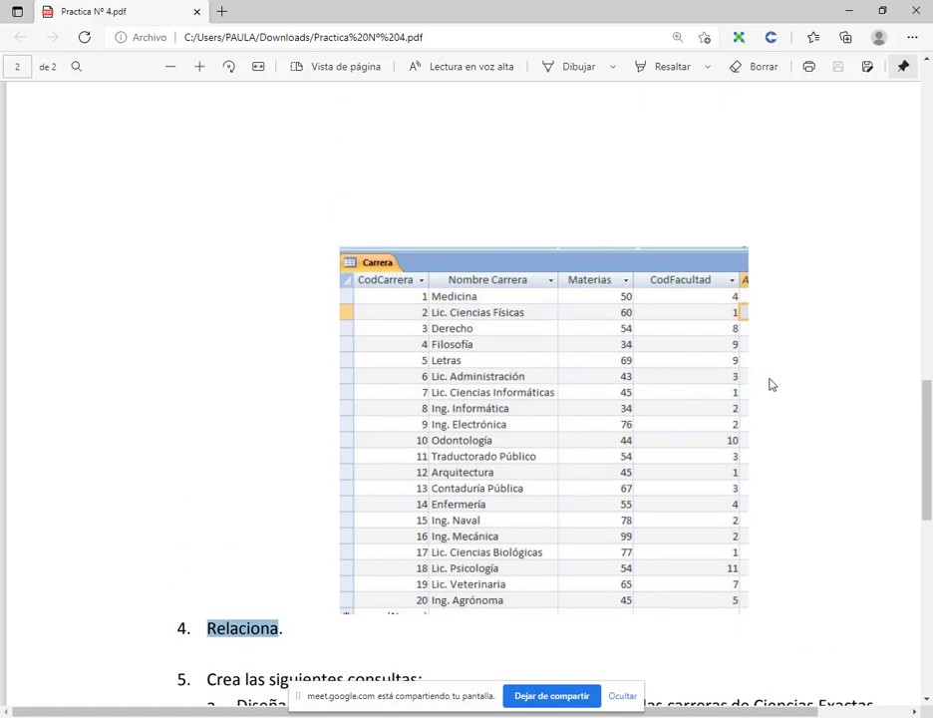
scroll(589, 378, "up", 10)
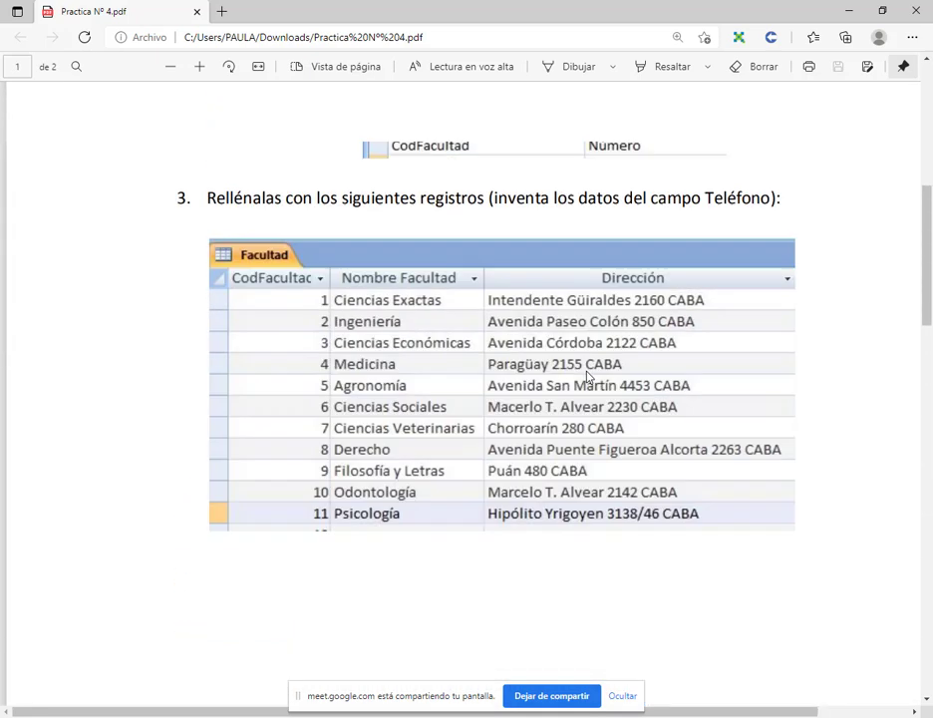
scroll(695, 417, "down", 2)
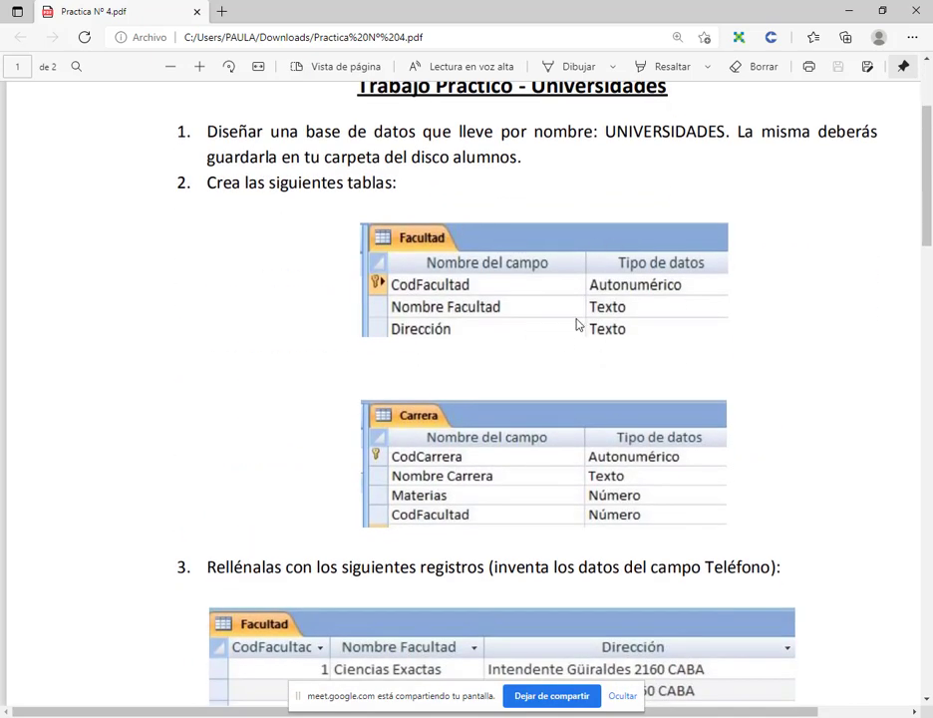
scroll(577, 325, "down", 3)
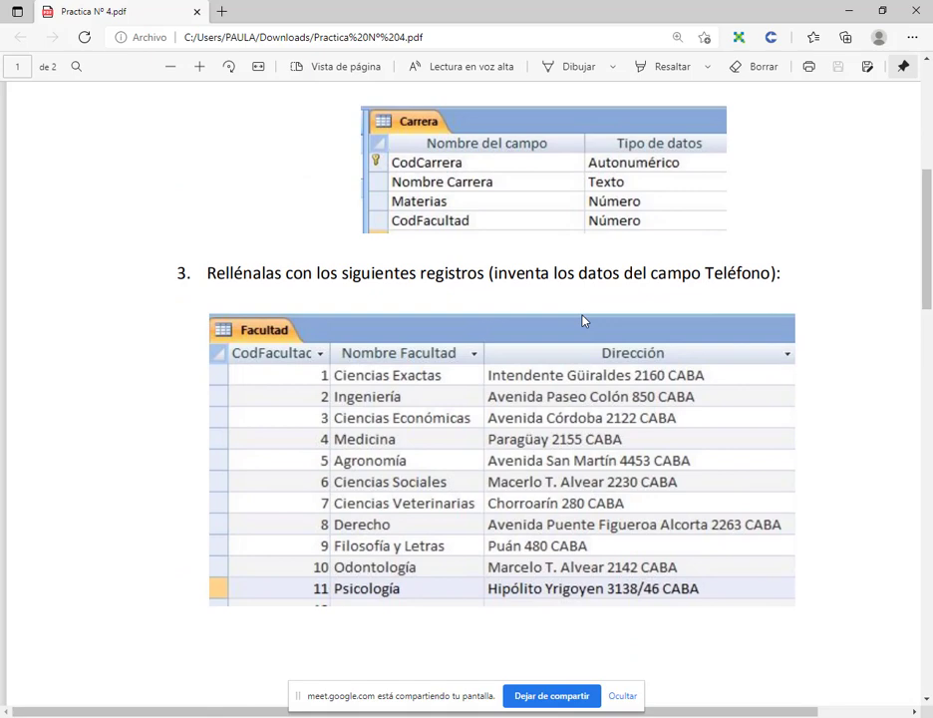
scroll(584, 320, "down", 10)
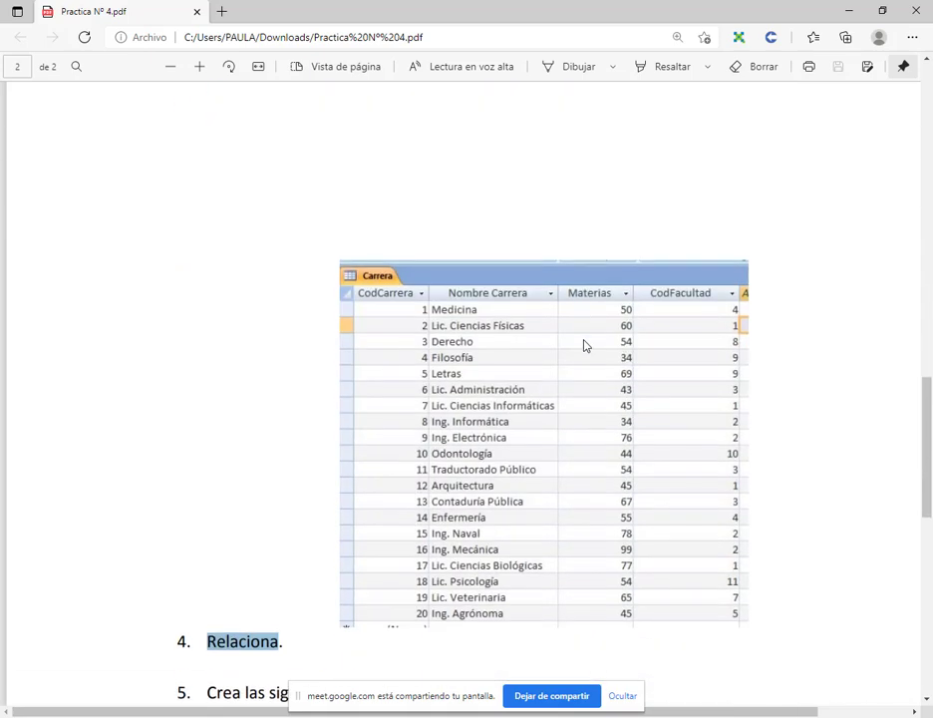
left_click(321, 636)
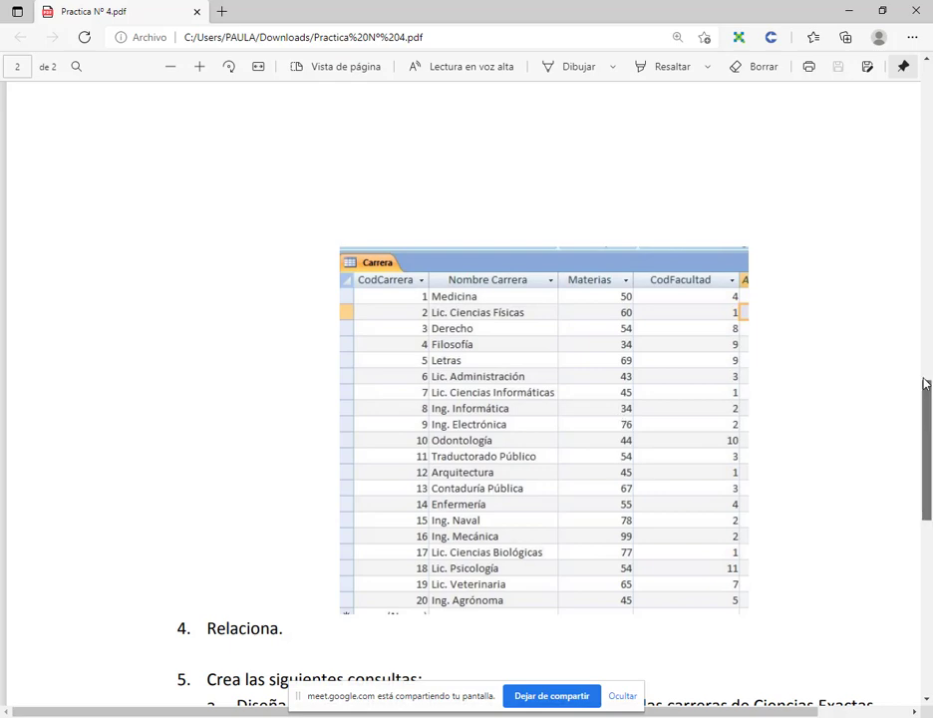
left_click_drag(927, 383, 930, 237)
scroll(930, 238, "up", 5)
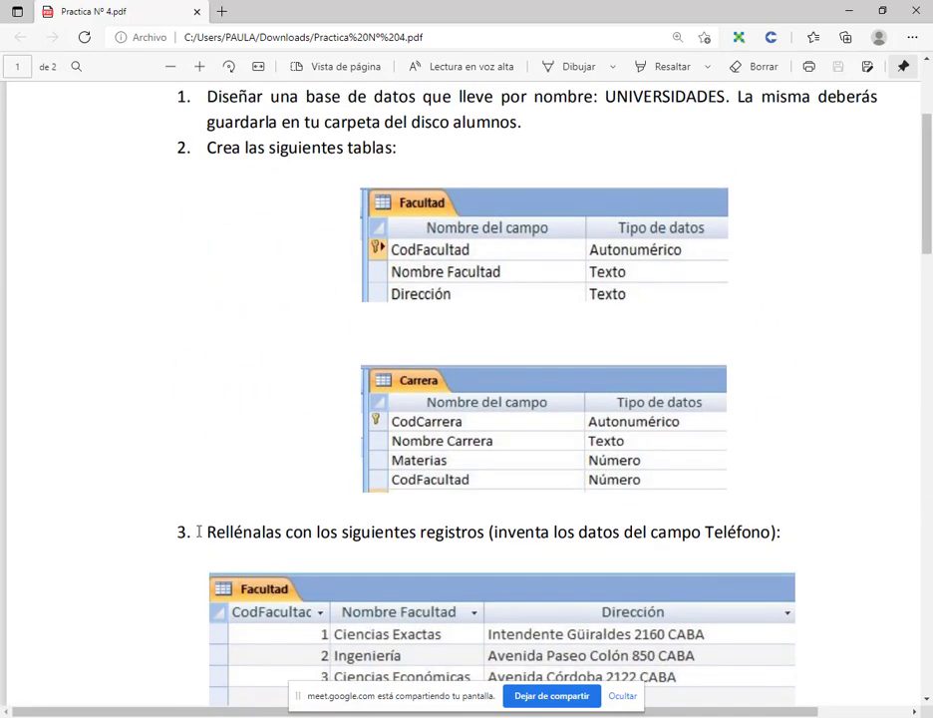
left_click_drag(203, 531, 332, 533)
left_click(495, 532)
key("alt+Tab")
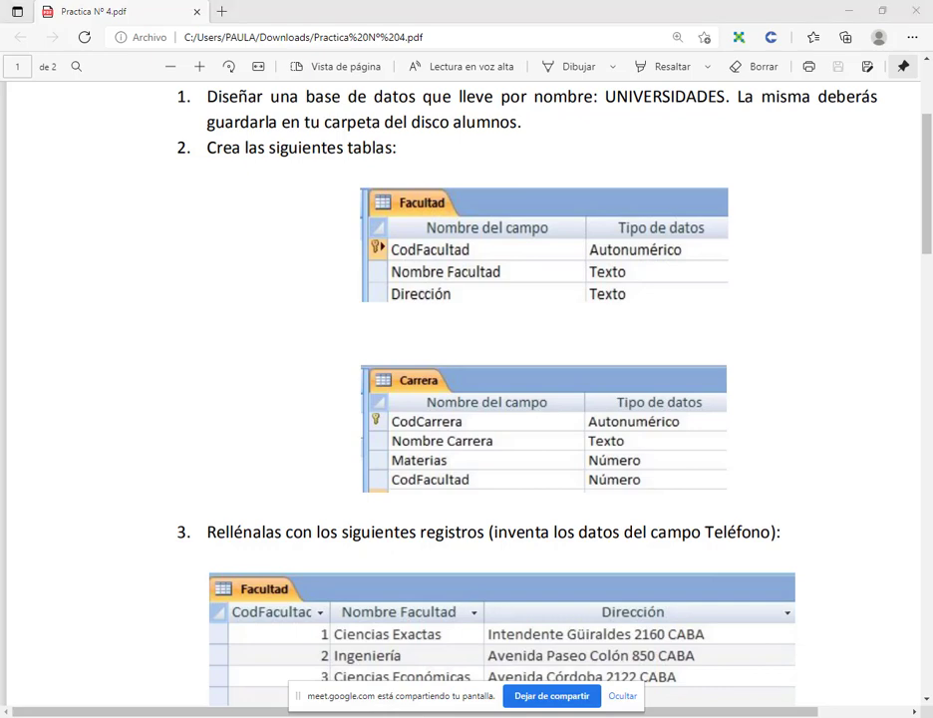
left_click(882, 11)
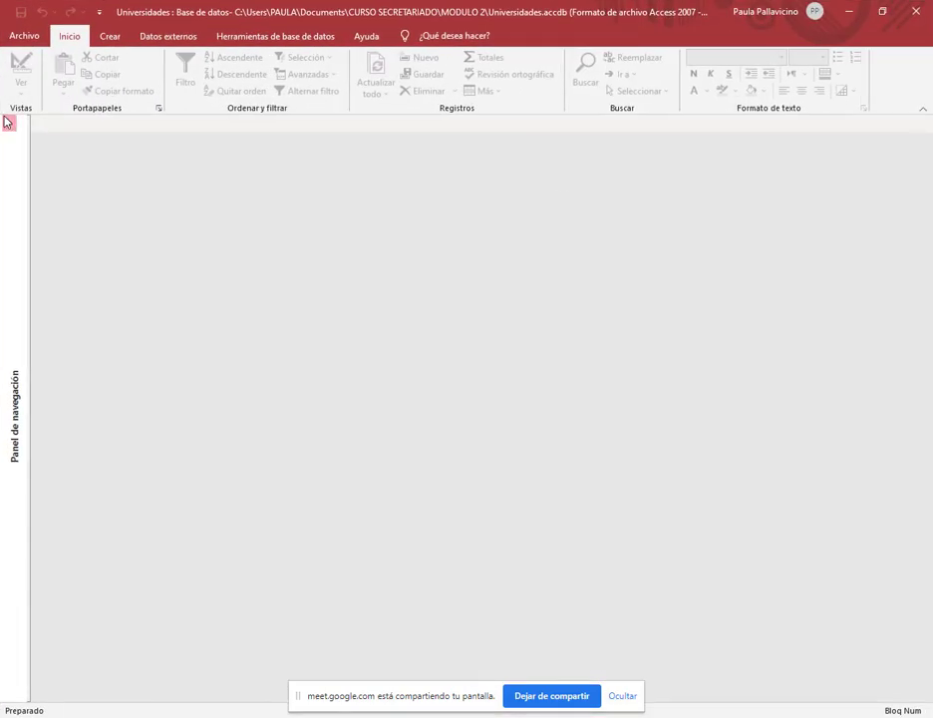
left_click(6, 120)
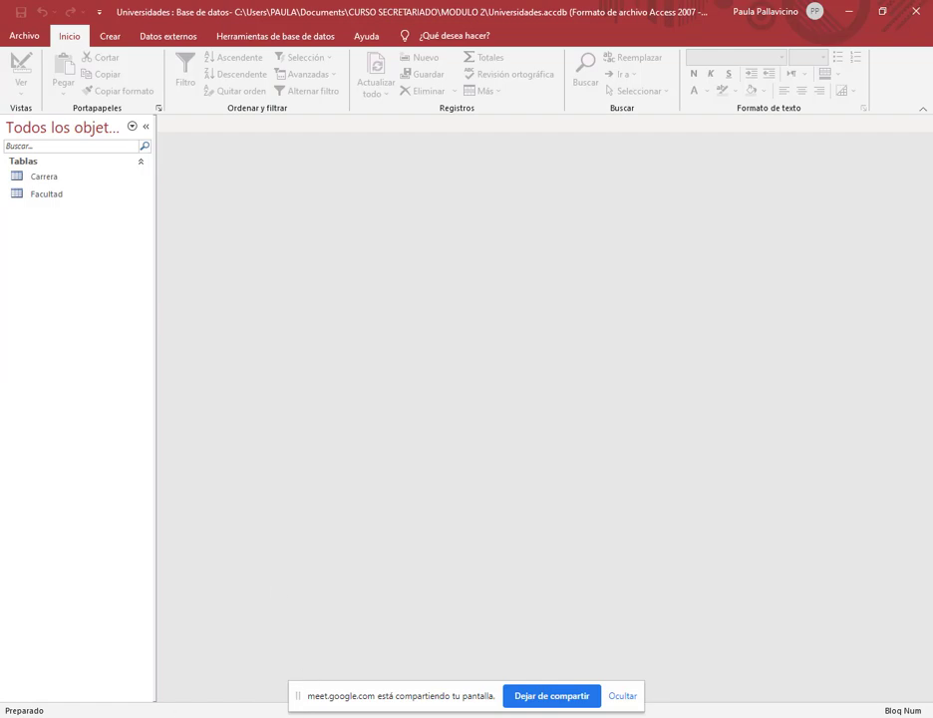
key("alt+Tab")
scroll(518, 200, "down", 8)
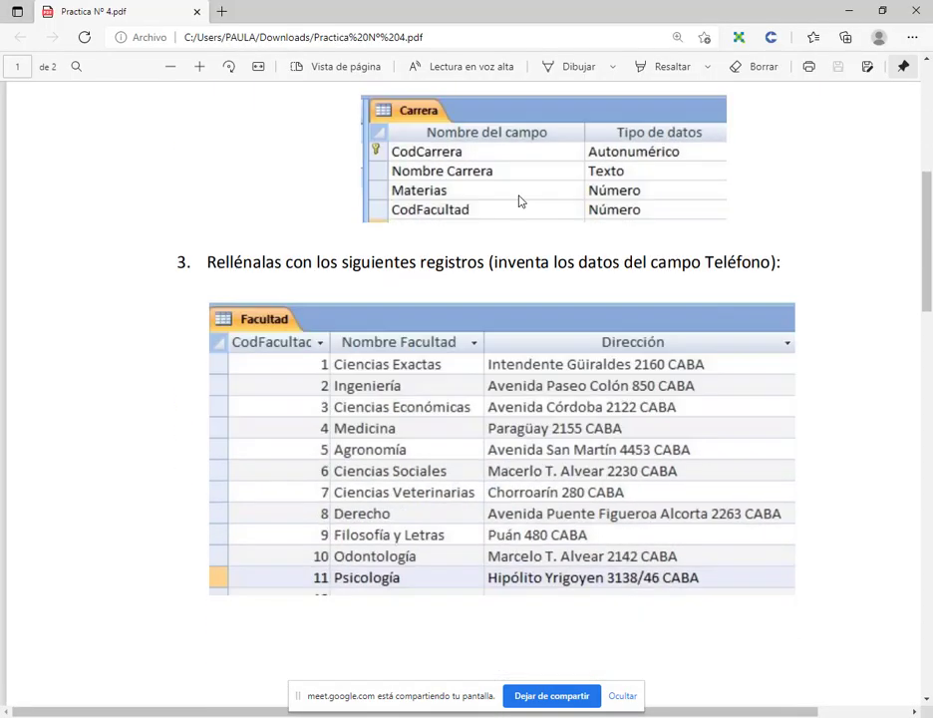
- Zoom the PDF out, look over the Facultad and Carrera tables, and return to Access
left_click(171, 69)
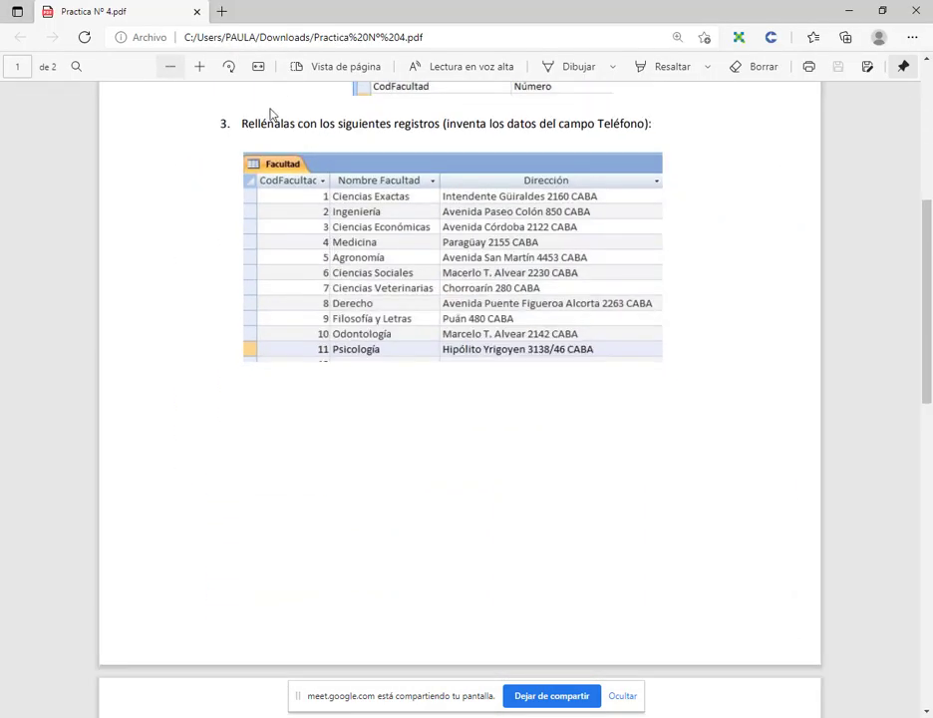
scroll(727, 283, "down", 4)
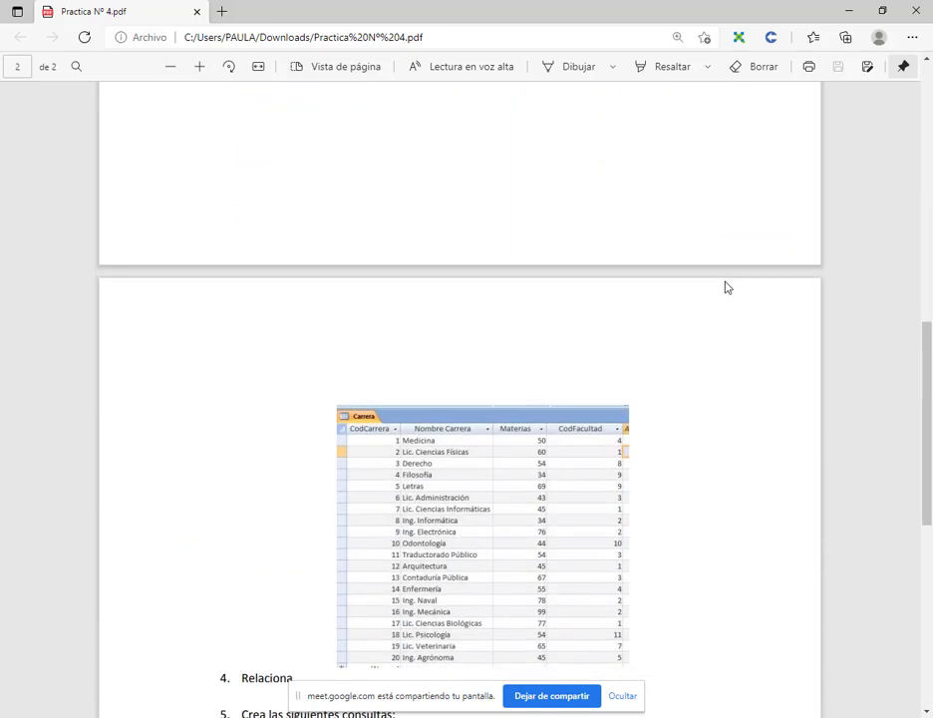
scroll(727, 287, "up", 5)
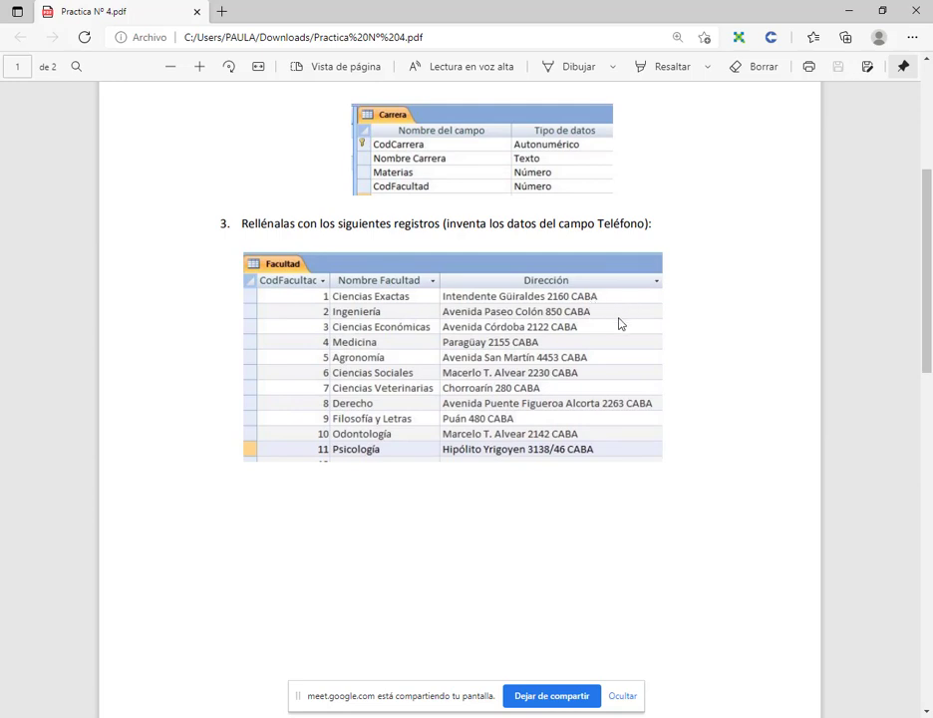
scroll(604, 258, "up", 3)
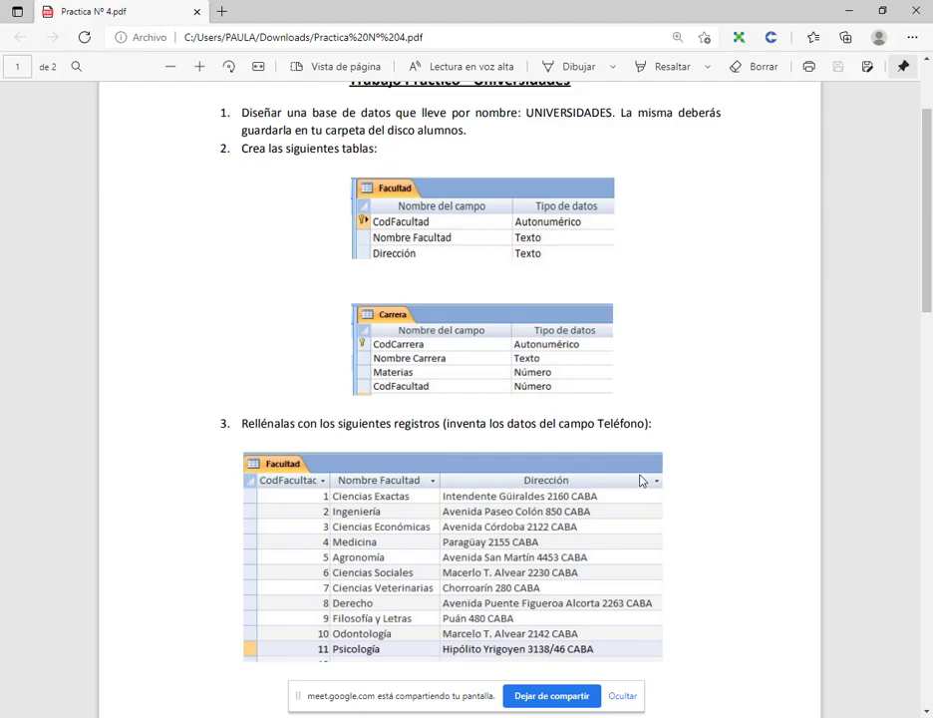
scroll(638, 439, "down", 2)
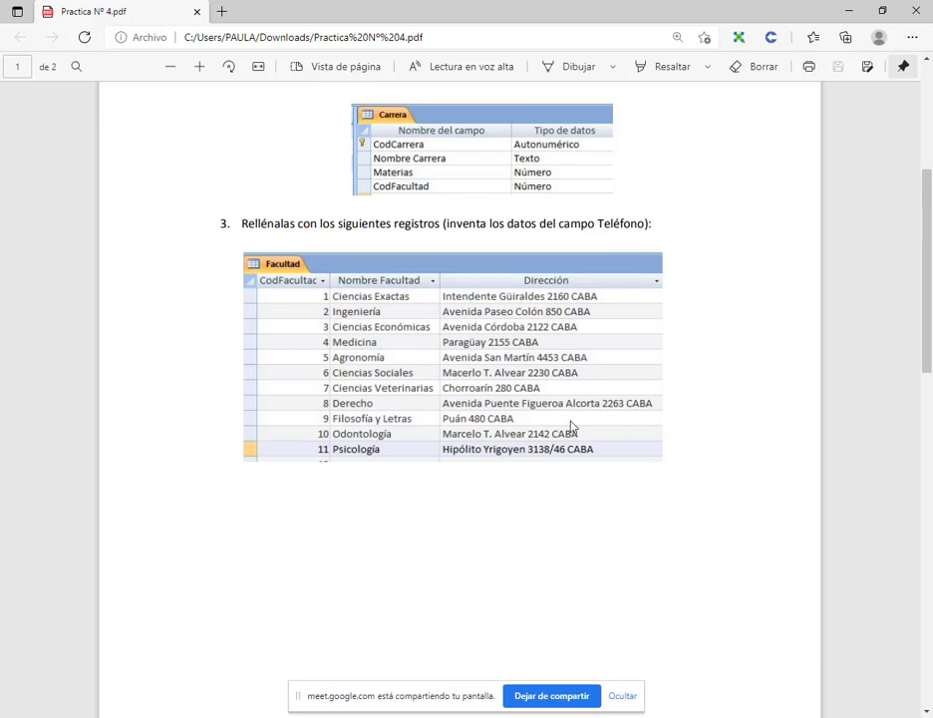
scroll(553, 429, "up", 3)
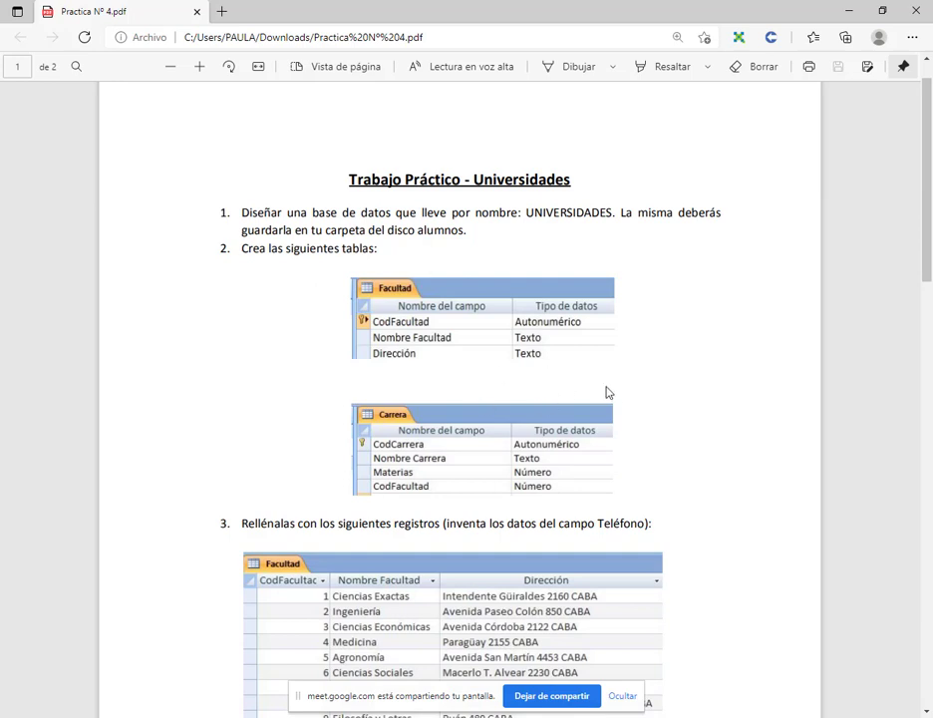
scroll(658, 591, "down", 2)
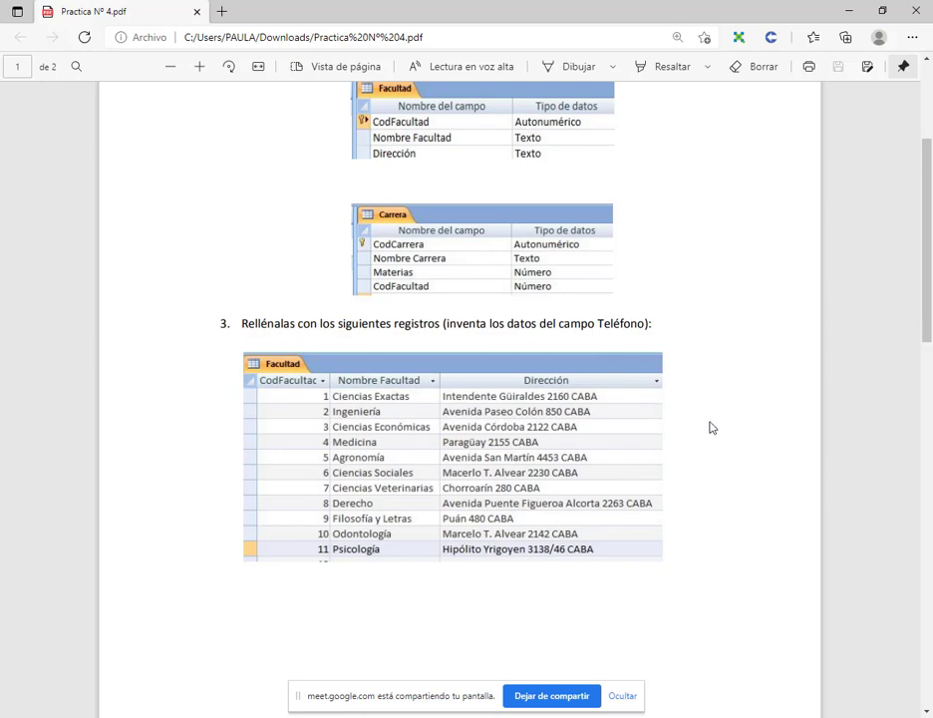
scroll(618, 393, "up", 2)
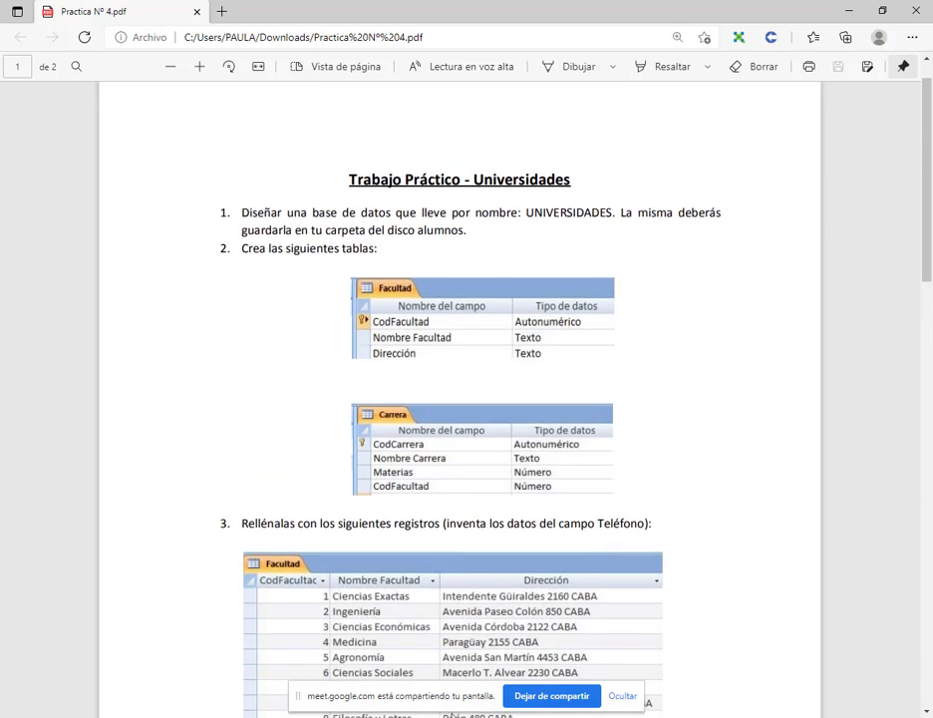
key("alt+Tab")
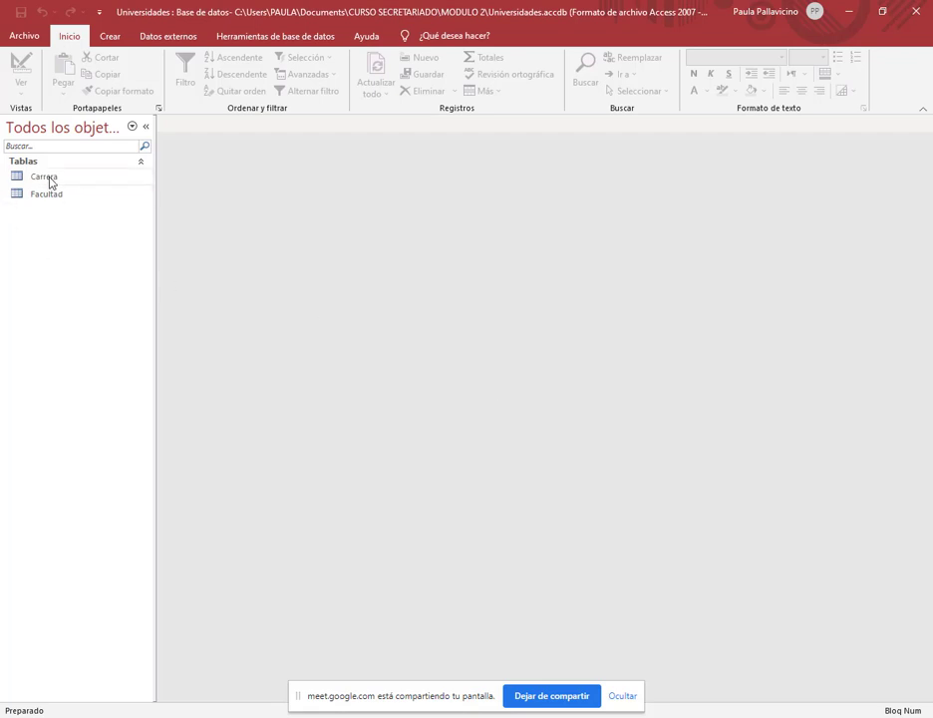
- Open the Relaciones window from Herramientas de base de datos
left_click(43, 179)
left_click(53, 197)
left_click(62, 179)
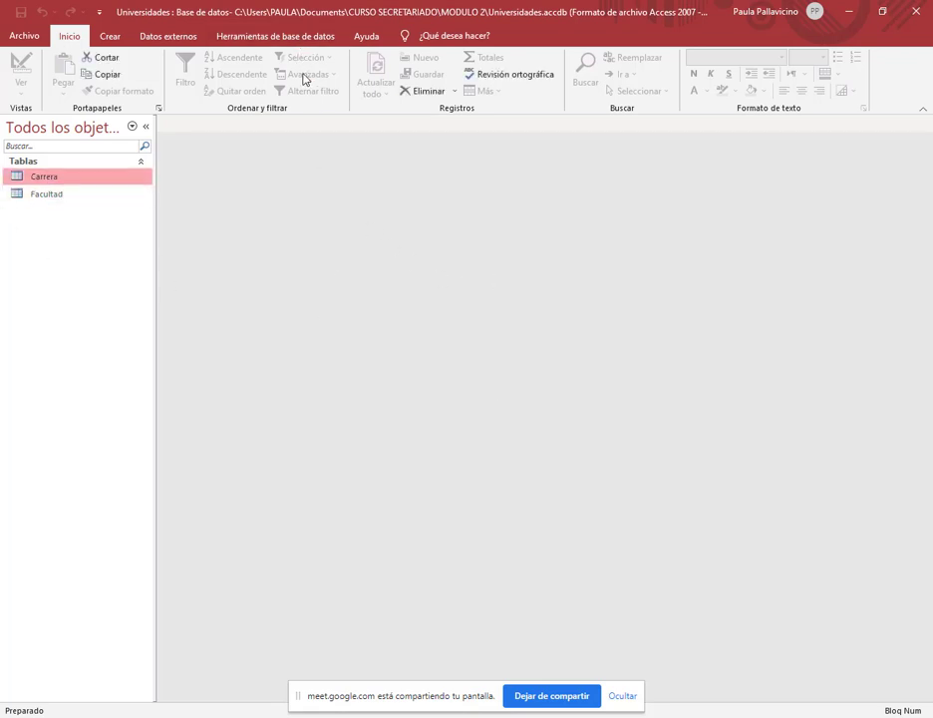
left_click_drag(206, 24, 351, 48)
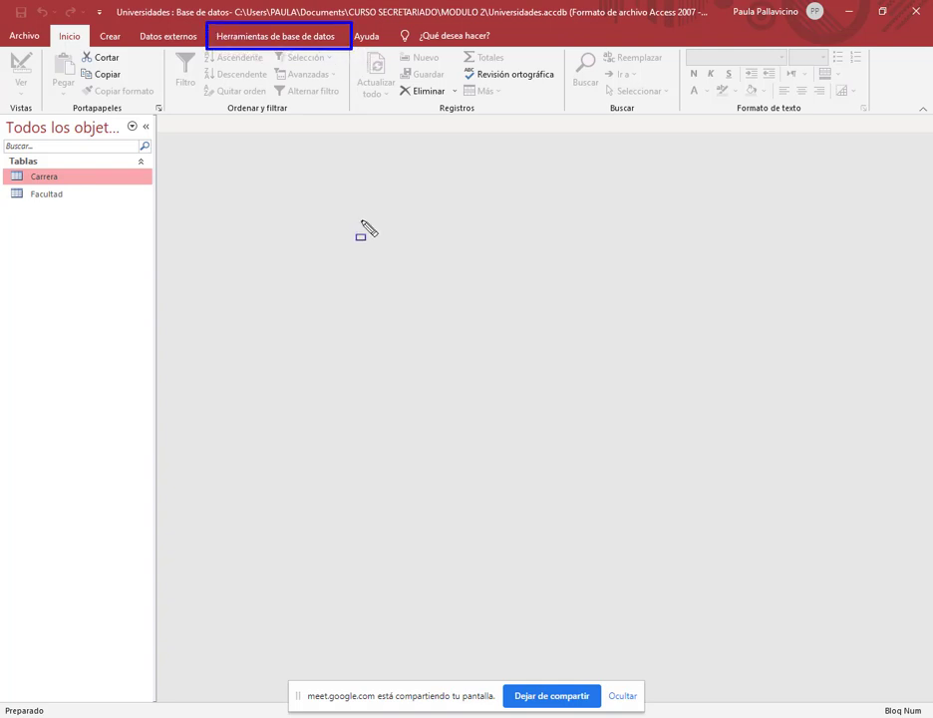
left_click(304, 37)
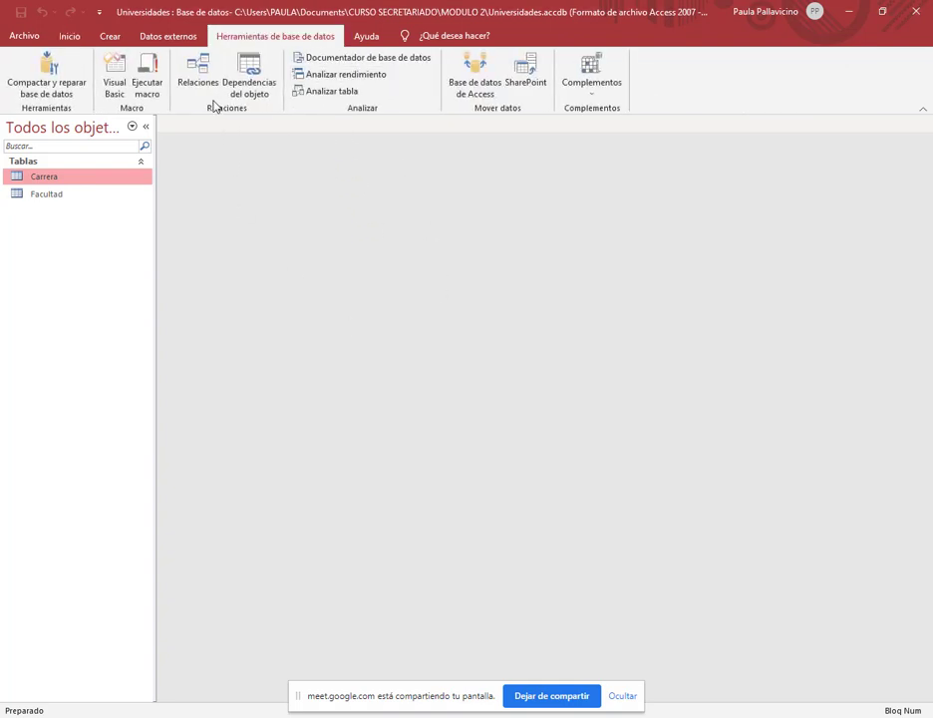
left_click(205, 87)
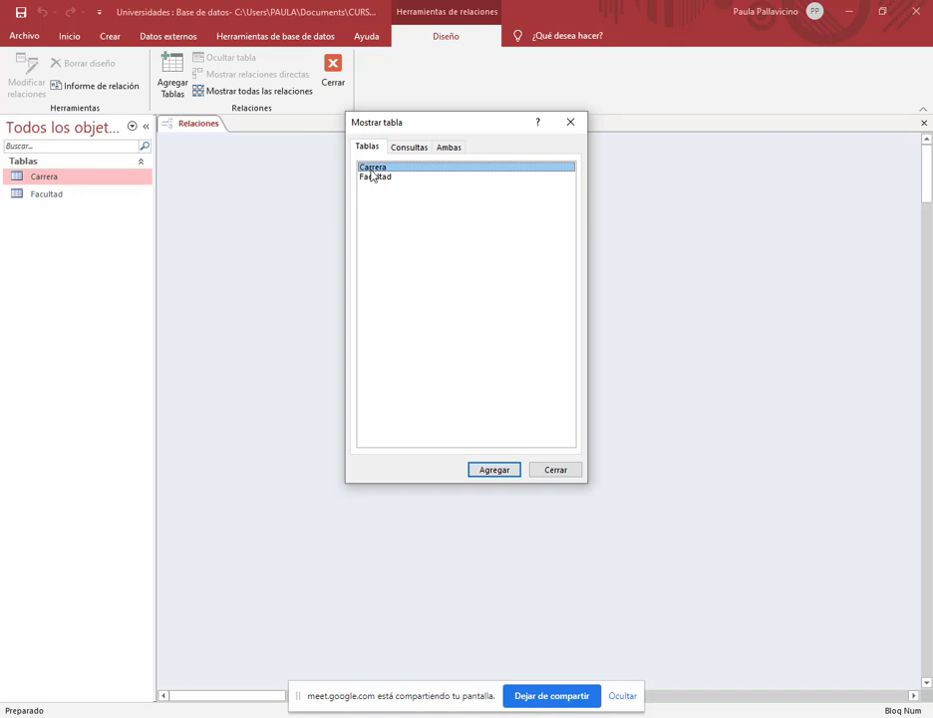
- Add Carrera twice and Facultad to the relationships diagram from Mostrar tabla
left_click(496, 473)
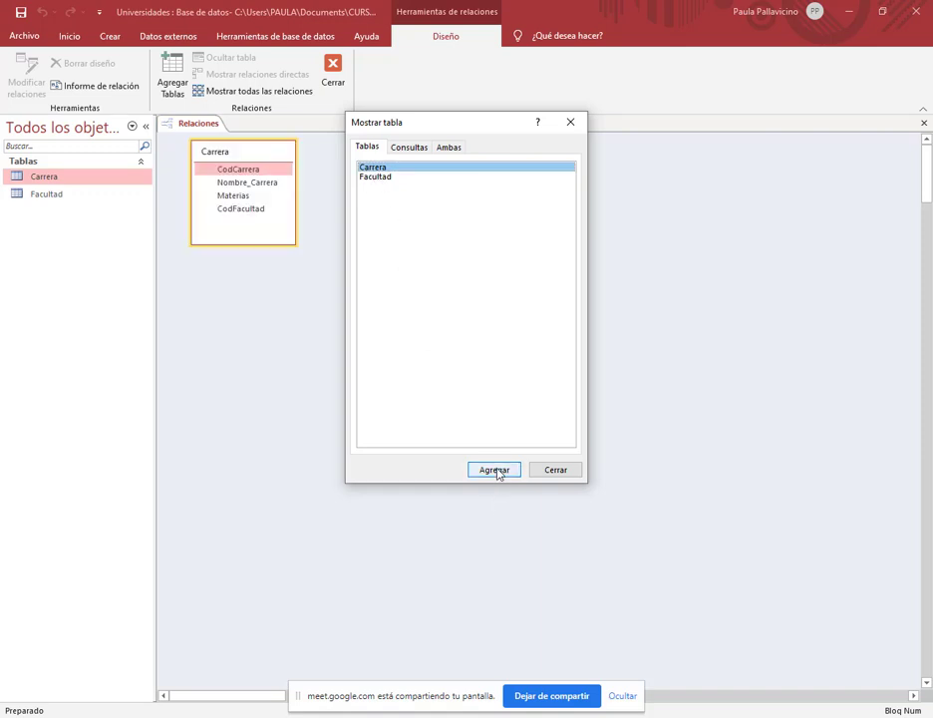
left_click(496, 472)
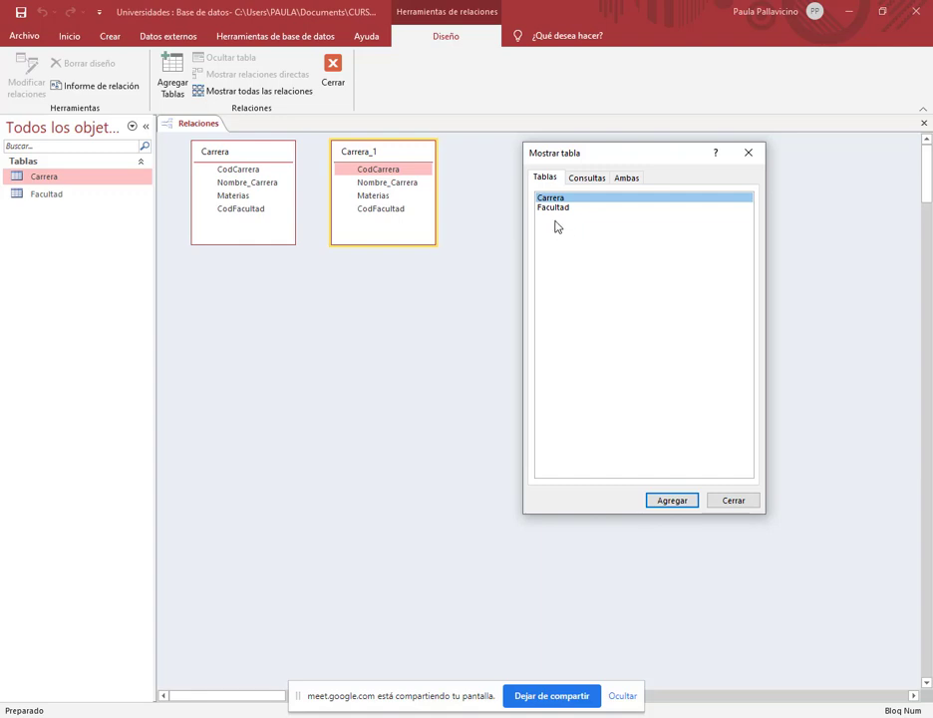
left_click(559, 207)
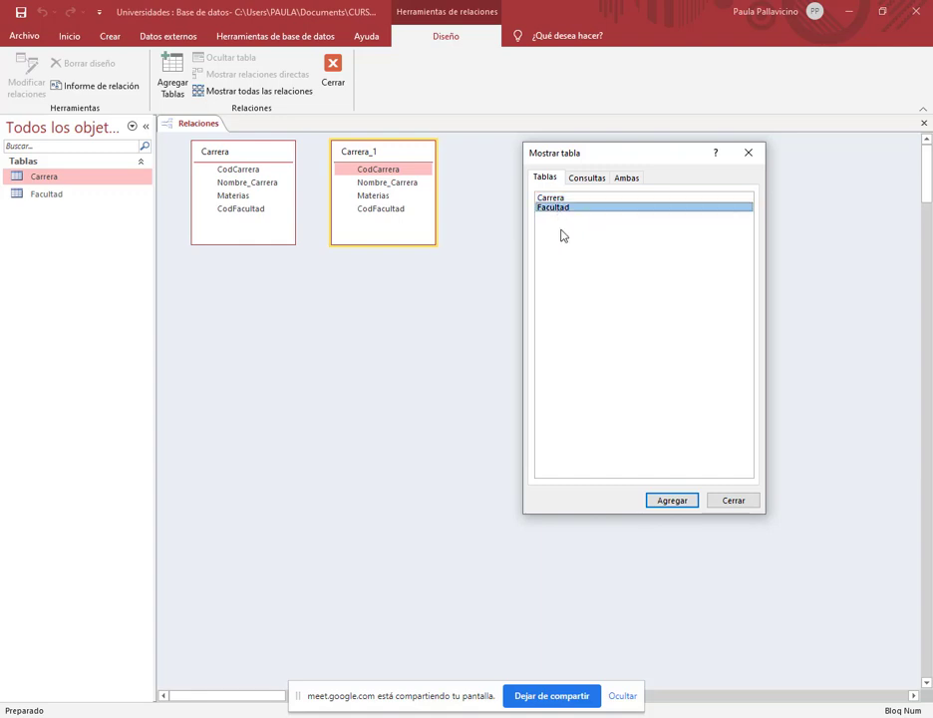
left_click(670, 501)
left_click(731, 503)
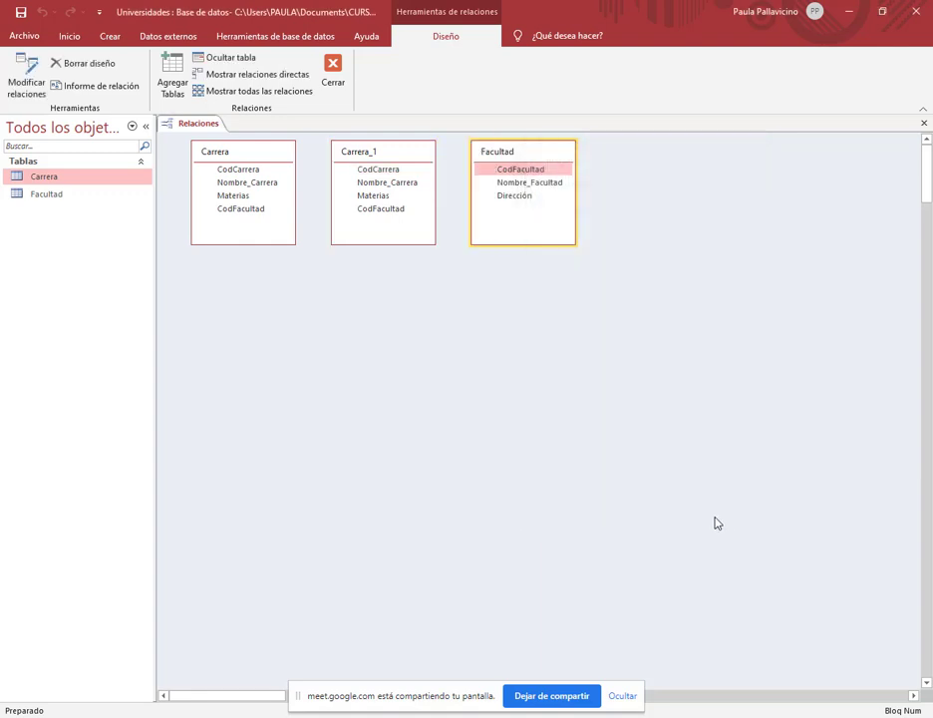
left_click(394, 164)
left_click_drag(396, 162, 369, 157)
- Hide the duplicate Carrera_1 table and spread Carrera and Facultad apart
right_click(356, 159)
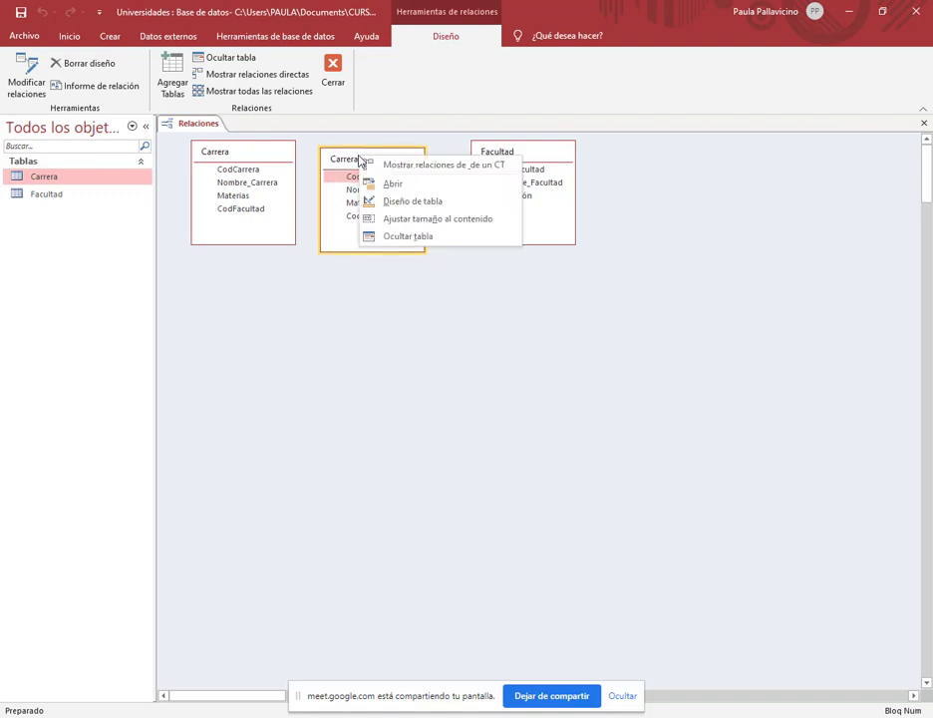
key("Escape")
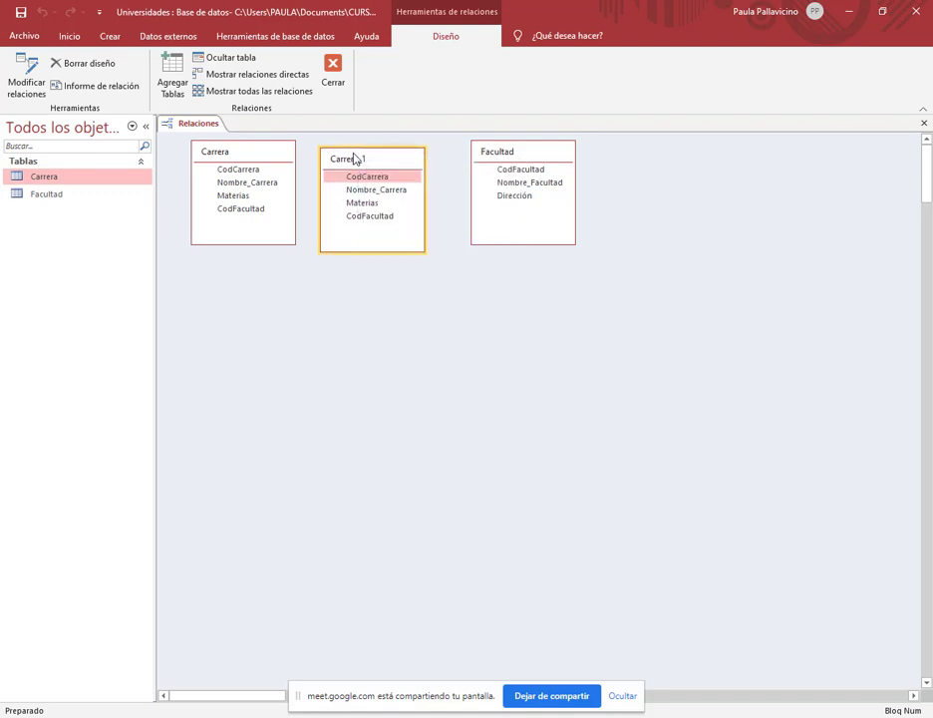
right_click(356, 159)
left_click(389, 235)
mouse_move(496, 151)
left_mouse_down()
mouse_move(360, 164)
mouse_move(492, 161)
left_mouse_up()
left_click_drag(258, 154, 312, 169)
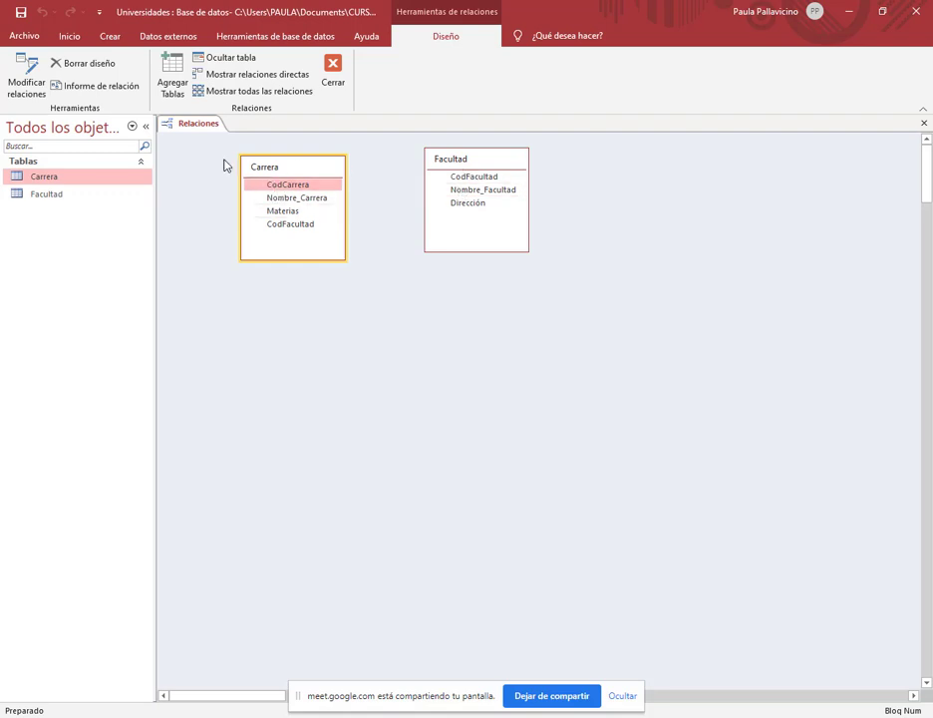
left_click_drag(168, 122, 219, 130)
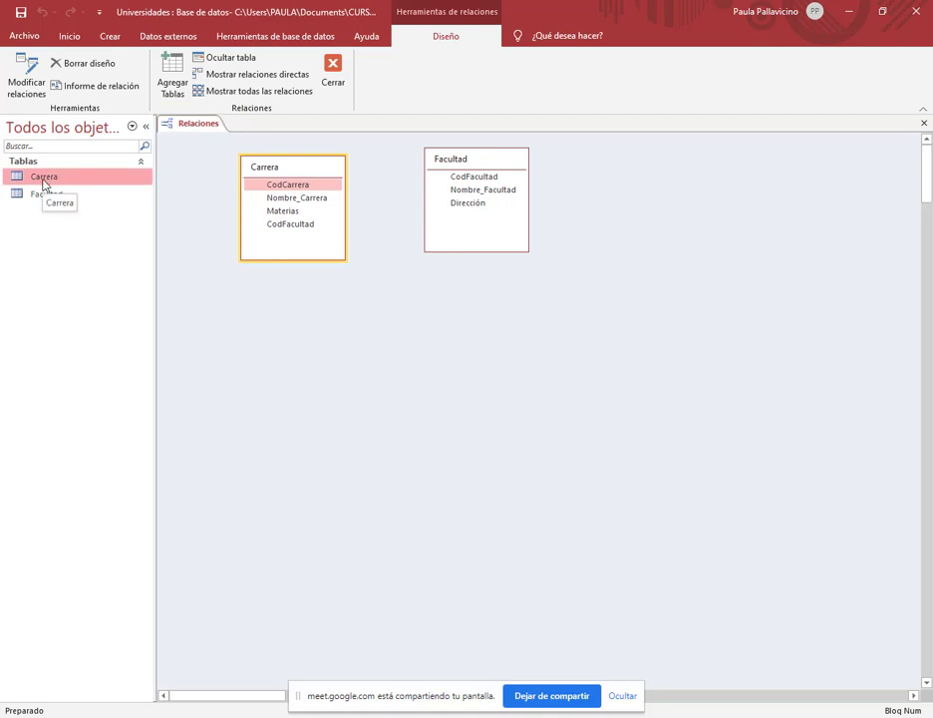
- Close the Carrera and Facultad datasheet tabs that were opened by accident
double_click(42, 178)
double_click(40, 194)
left_click_drag(198, 122, 264, 140)
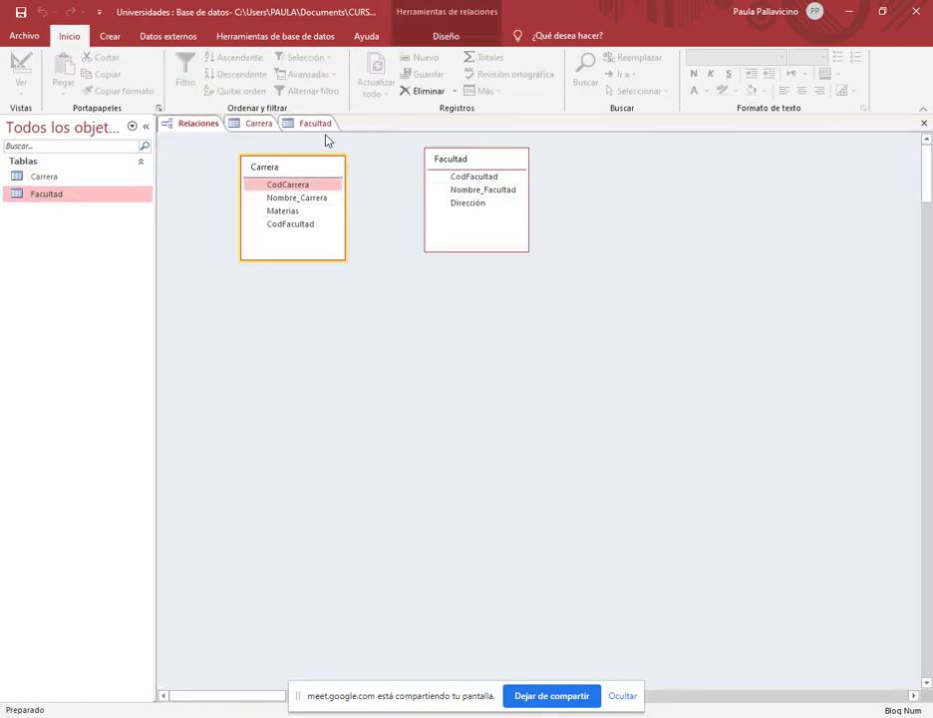
left_click(258, 124)
right_click(264, 125)
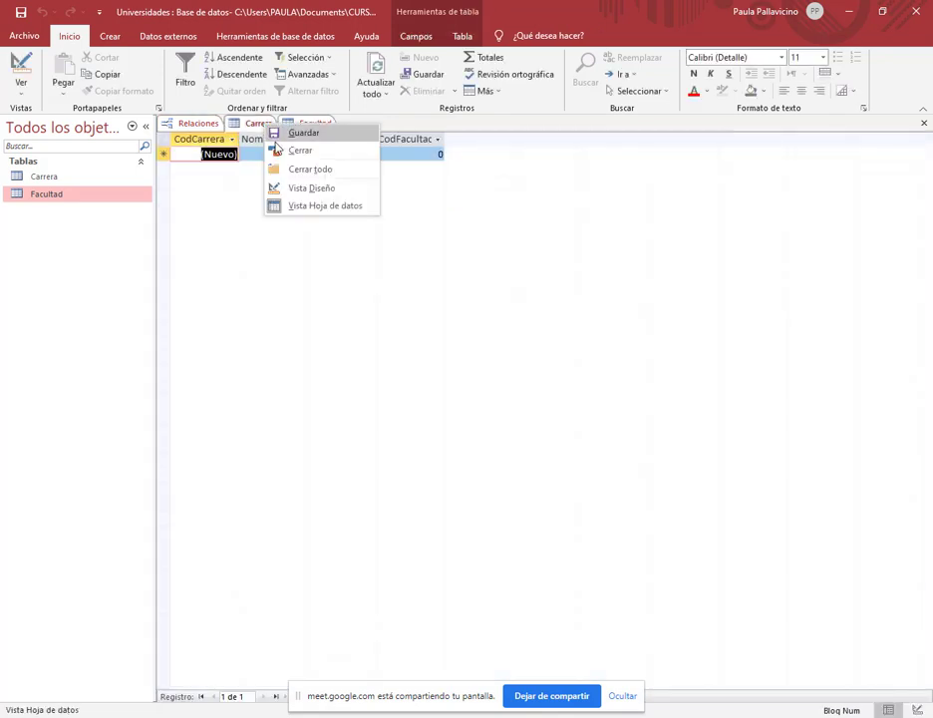
left_click(279, 150)
right_click(271, 125)
left_click(279, 147)
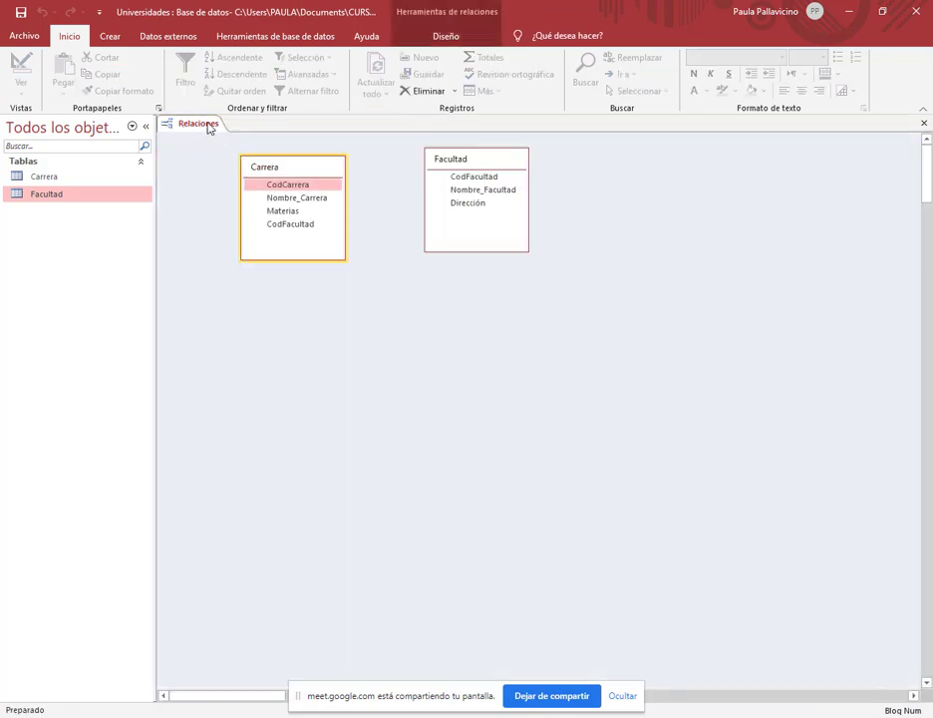
left_click(192, 126)
- Arrange Carrera and Facultad side by side, then switch to the practice PDF
left_click_drag(461, 163, 409, 179)
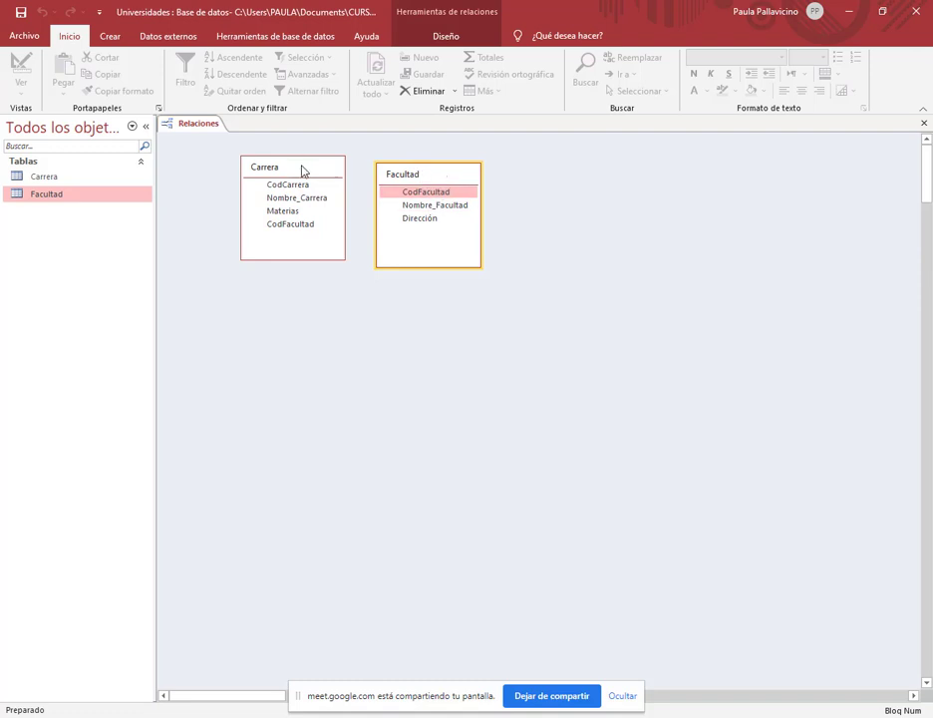
left_click_drag(287, 167, 272, 201)
mouse_move(286, 199)
left_mouse_down()
mouse_move(260, 215)
mouse_move(276, 197)
left_mouse_up()
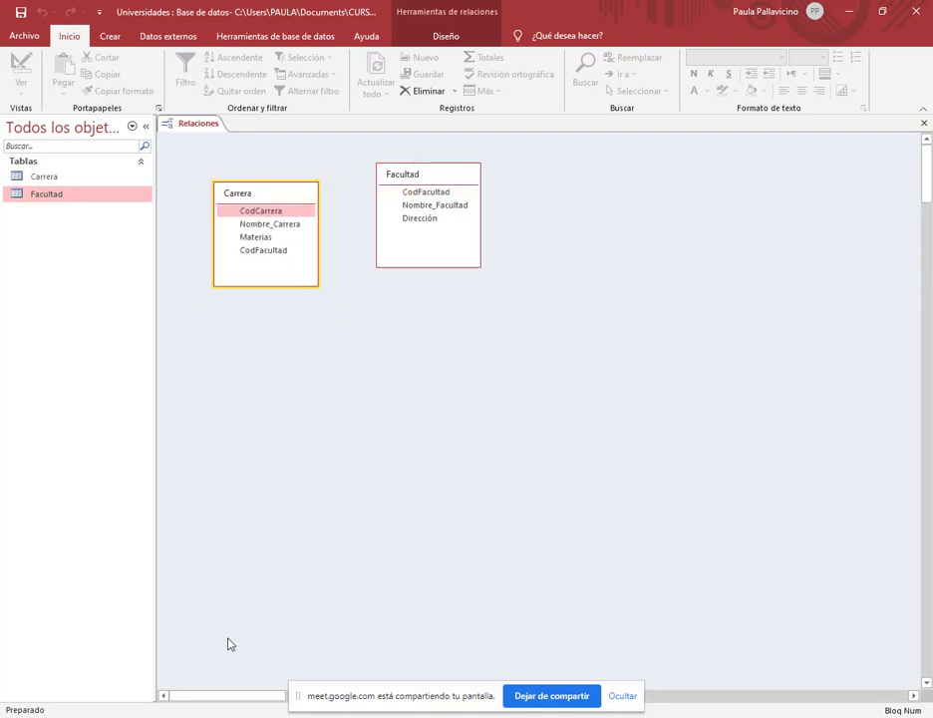
key("alt+Tab")
- Compare the Facultad and Carrera tables in the PDF, then return to the Access diagram
scroll(518, 389, "down", 6)
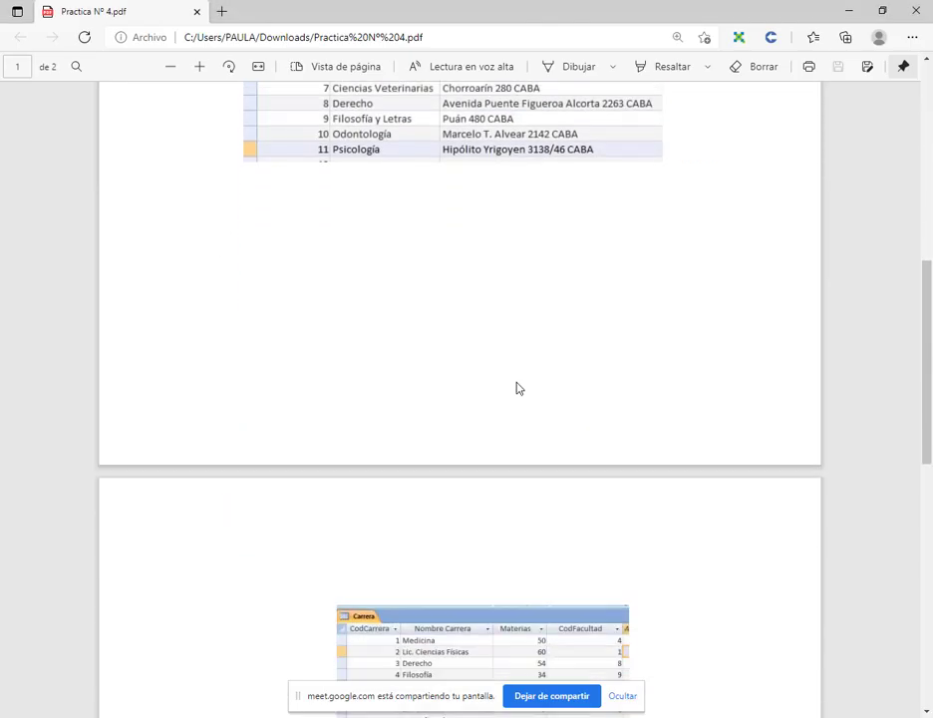
scroll(517, 388, "down", 5)
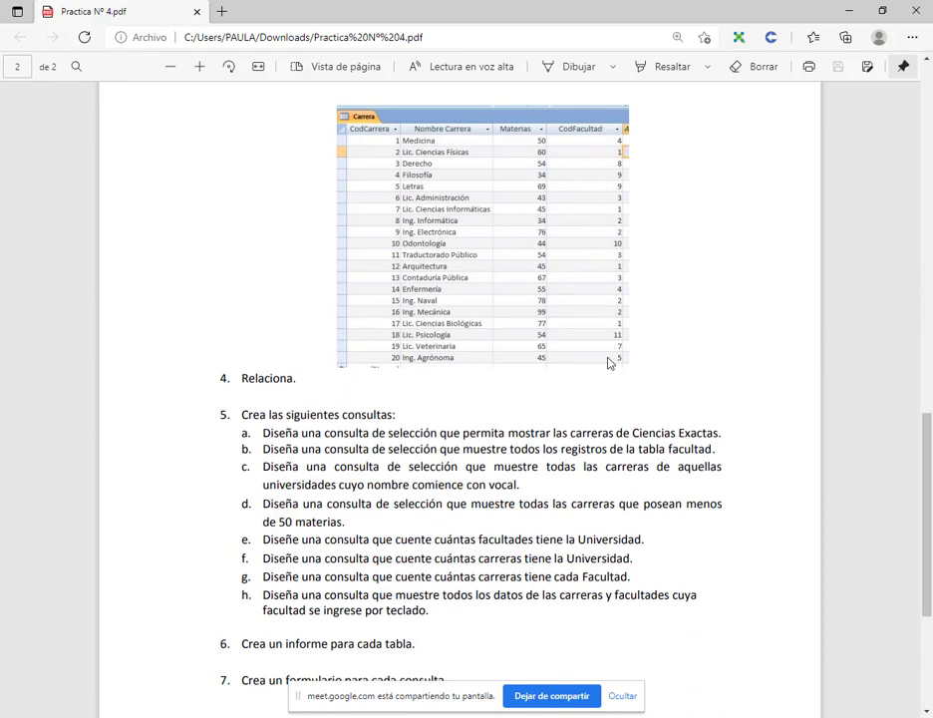
scroll(602, 373, "up", 7)
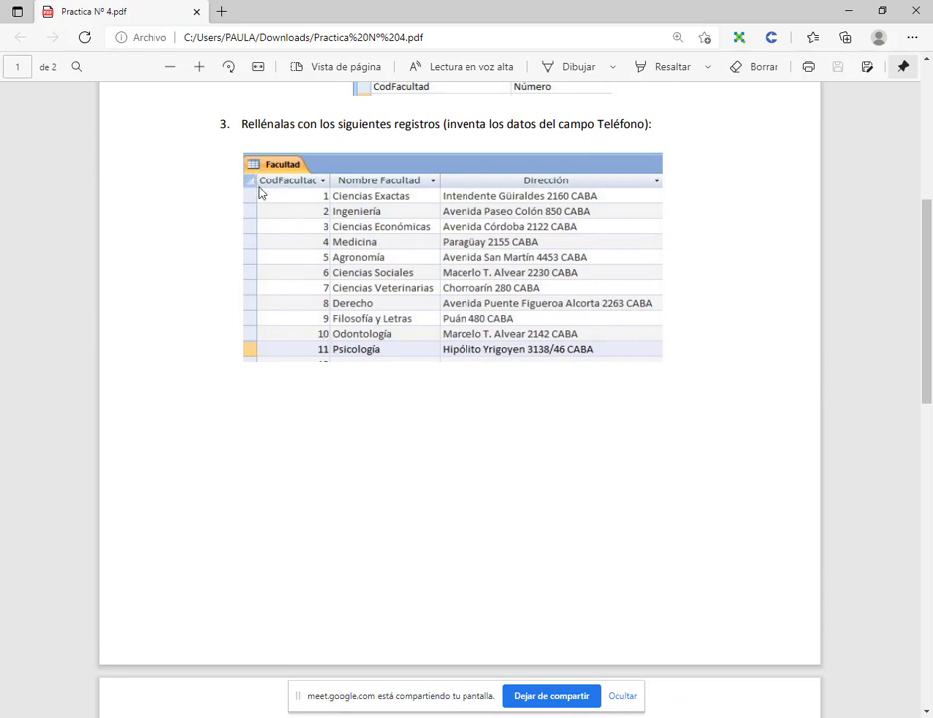
scroll(311, 181, "down", 5)
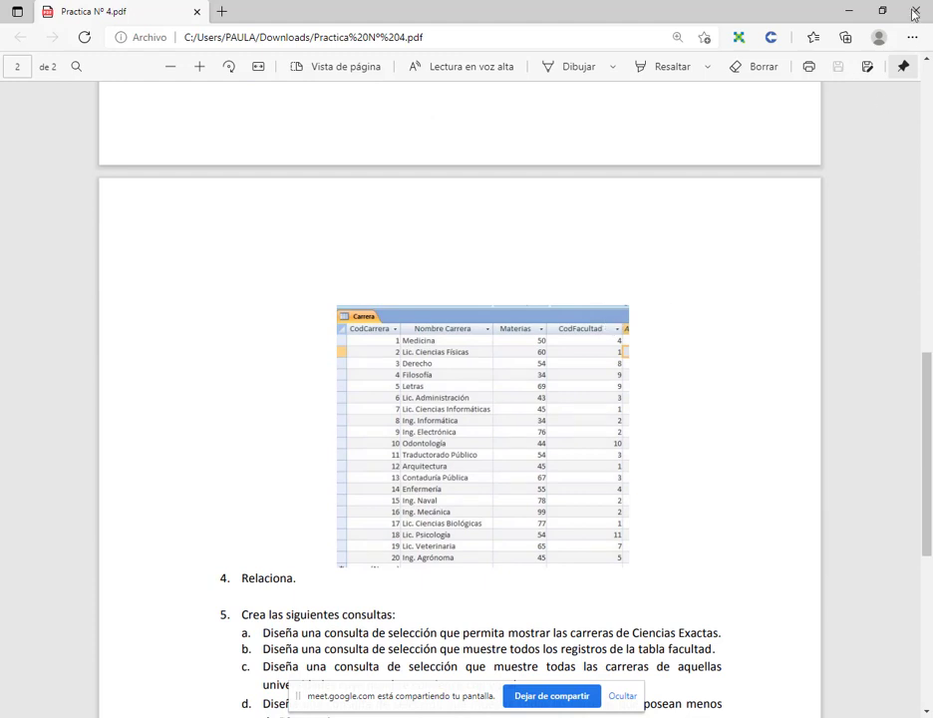
key("alt+Tab")
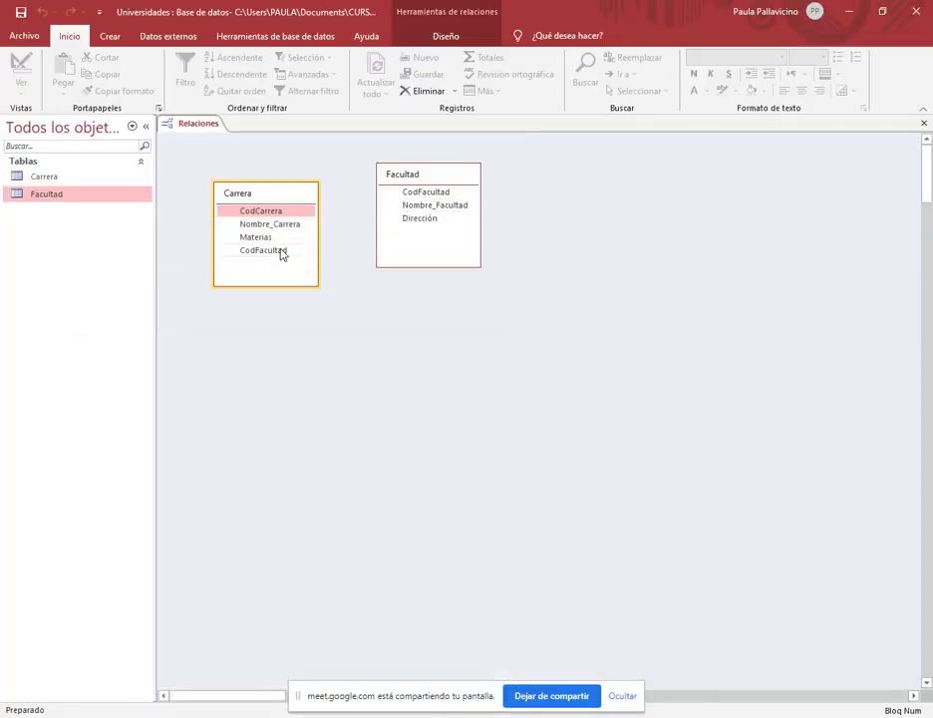
left_click(281, 251)
- Move Facultad closer and link Carrera's CodFacultad to Facultad's CodFacultad
left_click(420, 192)
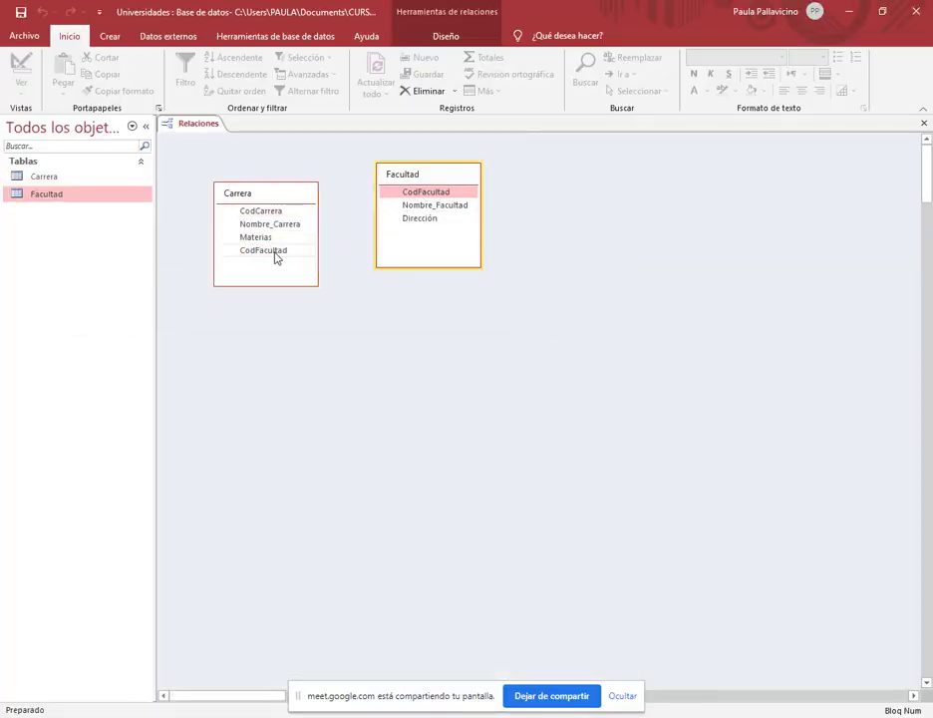
left_click(277, 252)
left_click(431, 191)
left_click(292, 254)
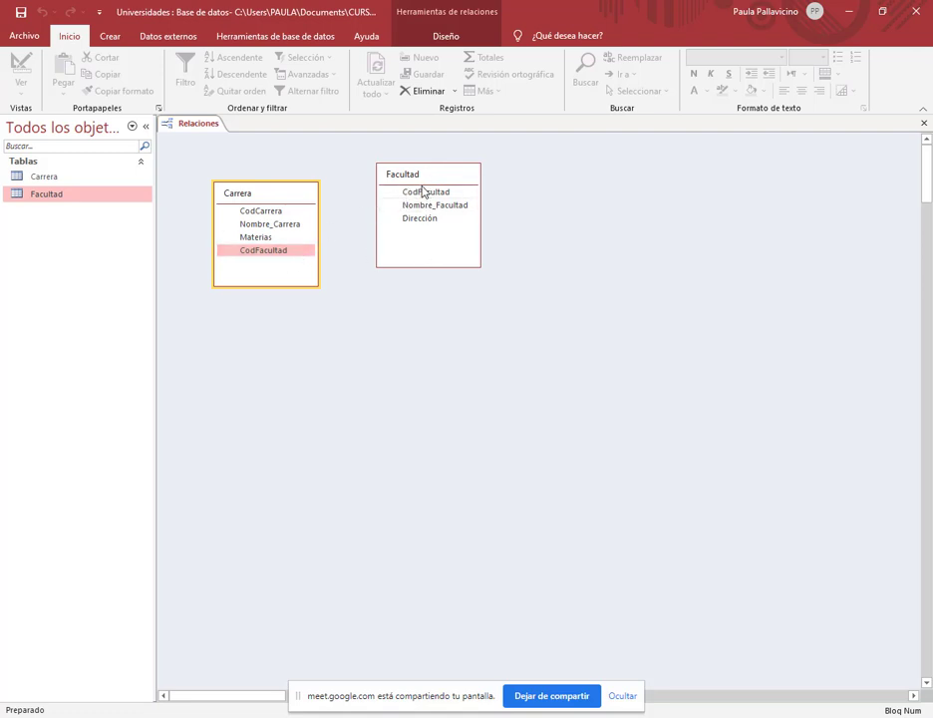
left_click_drag(432, 180, 396, 202)
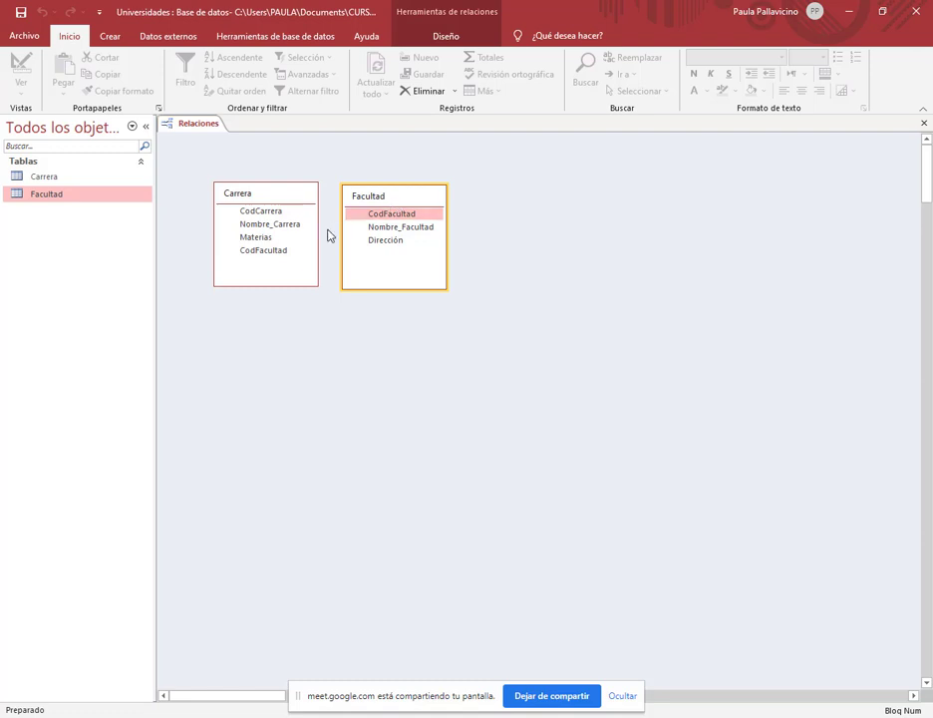
mouse_move(277, 253)
left_mouse_down()
mouse_move(342, 269)
mouse_move(371, 221)
mouse_move(276, 260)
left_mouse_up()
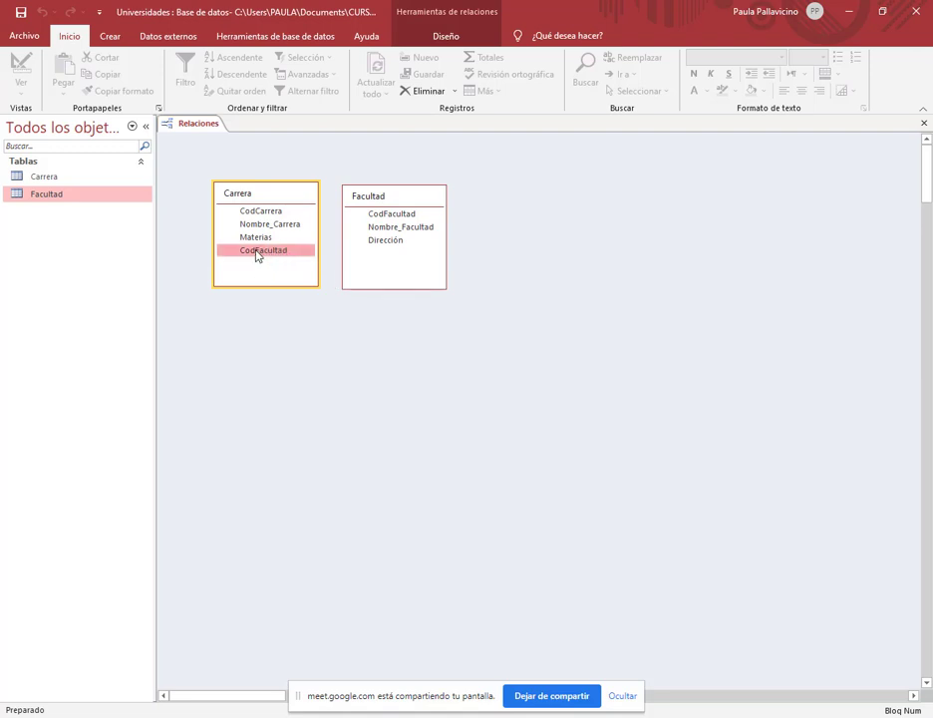
left_click_drag(256, 256, 382, 218)
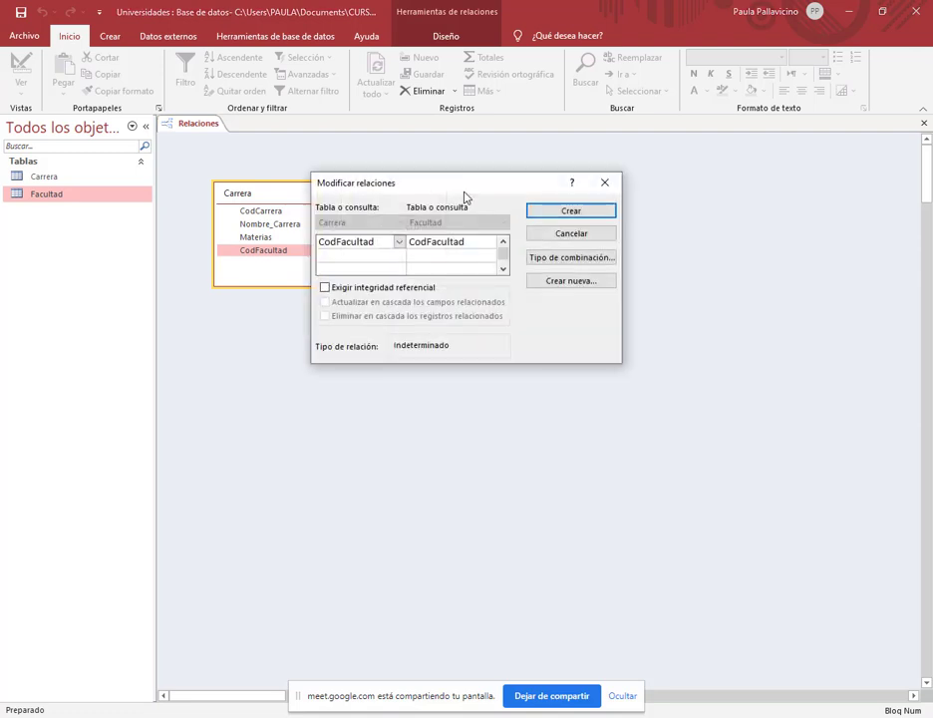
- Rearrange the table boxes and cancel a first attempt at the relationship settings
mouse_move(463, 187)
left_mouse_down()
mouse_move(460, 206)
mouse_move(459, 183)
left_mouse_up()
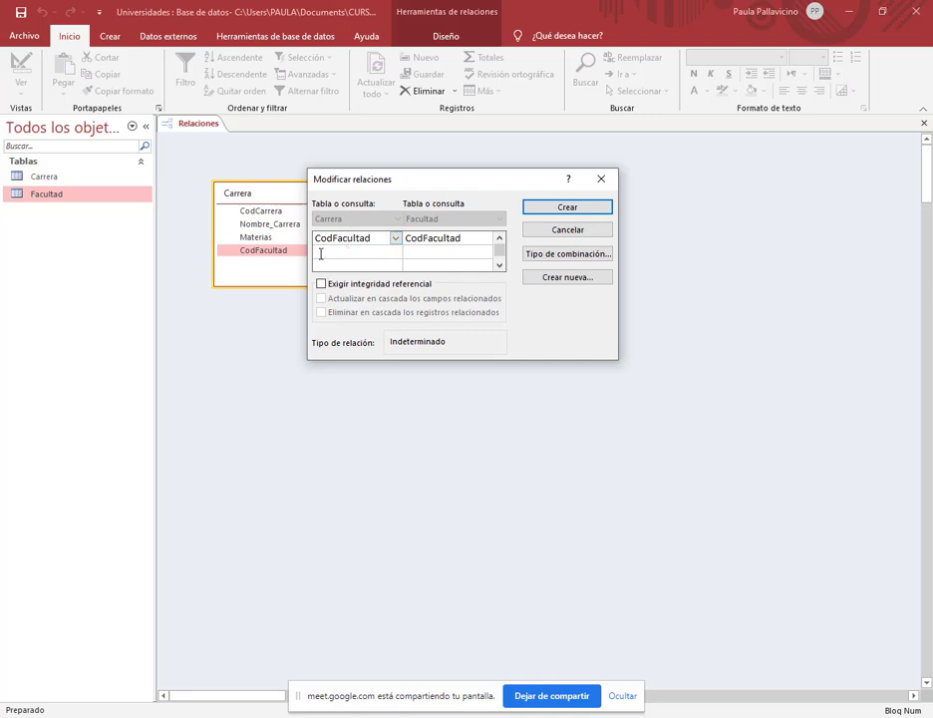
left_click_drag(316, 240, 351, 227)
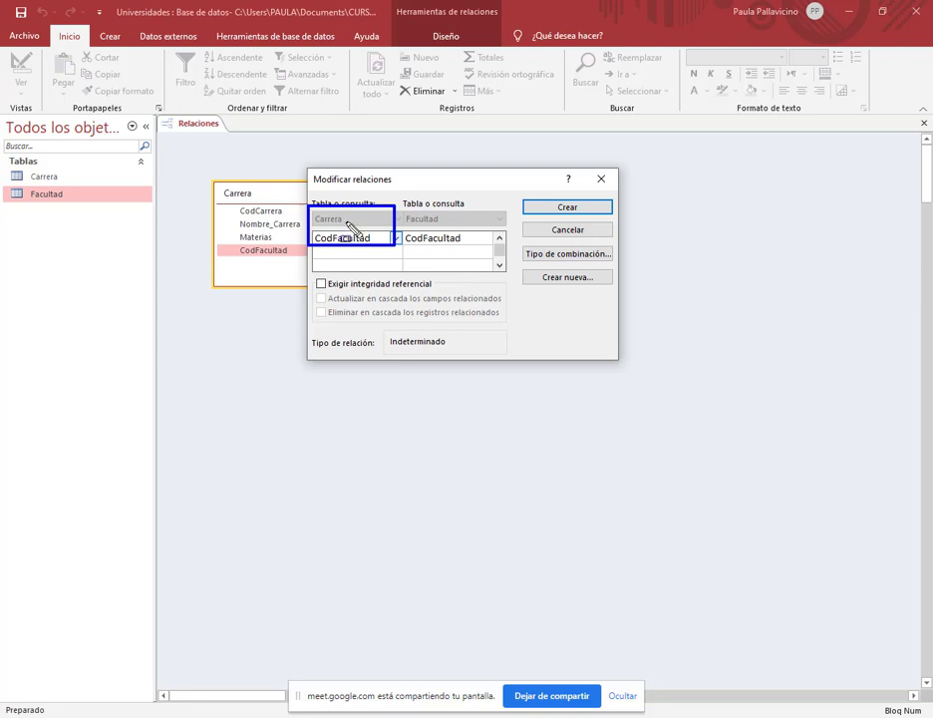
left_click_drag(402, 208, 511, 247)
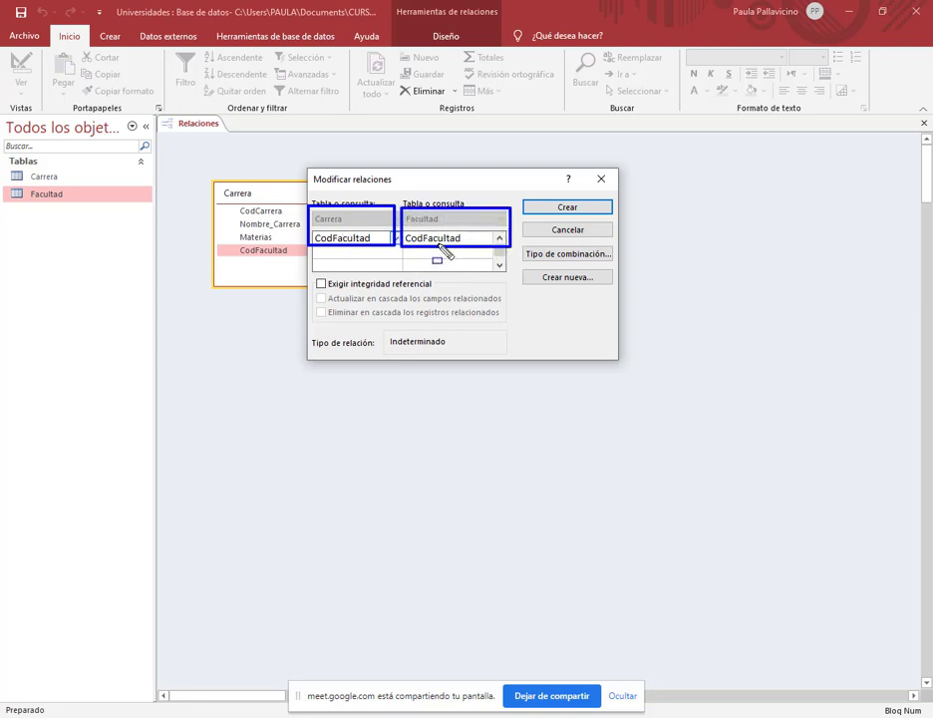
key("Escape")
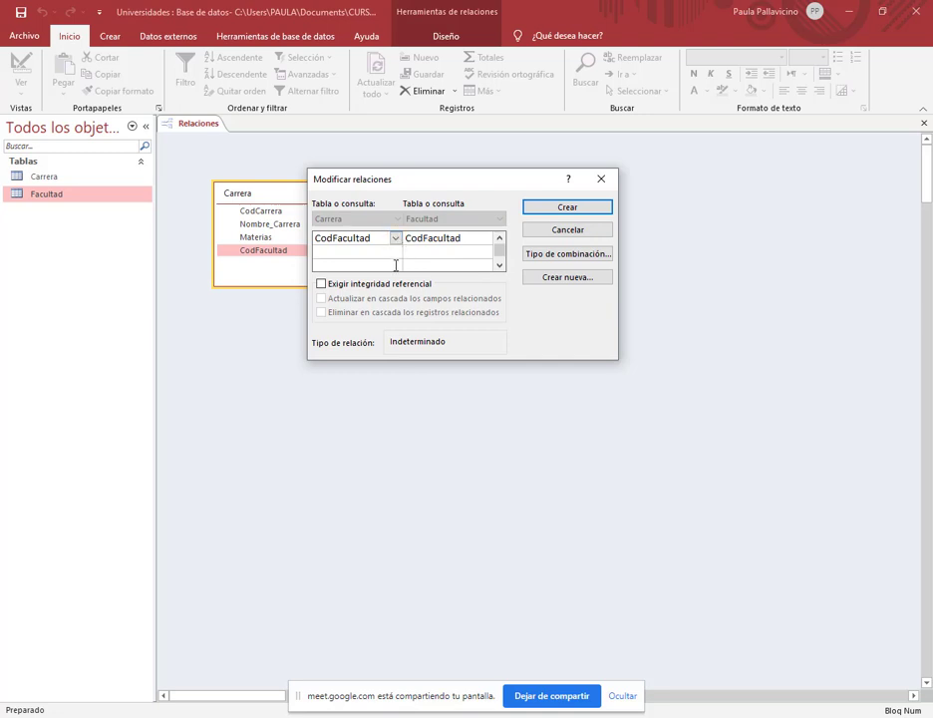
left_click(379, 237)
left_click(548, 233)
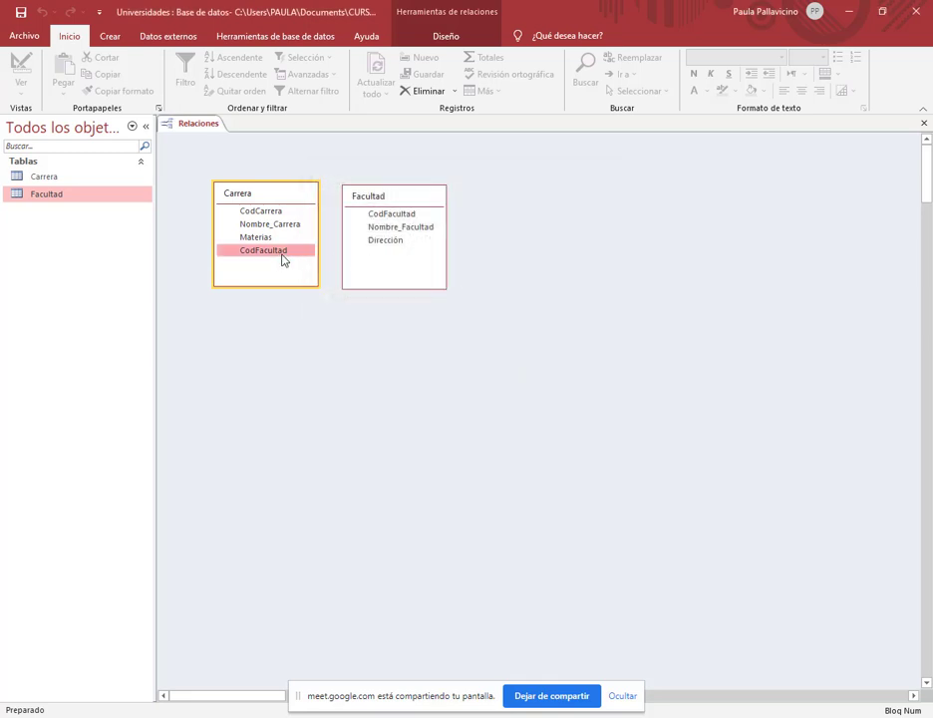
- Create the Carrera–Facultad relationship on CodFacultad, without referential integrity
left_click_drag(284, 258, 404, 227)
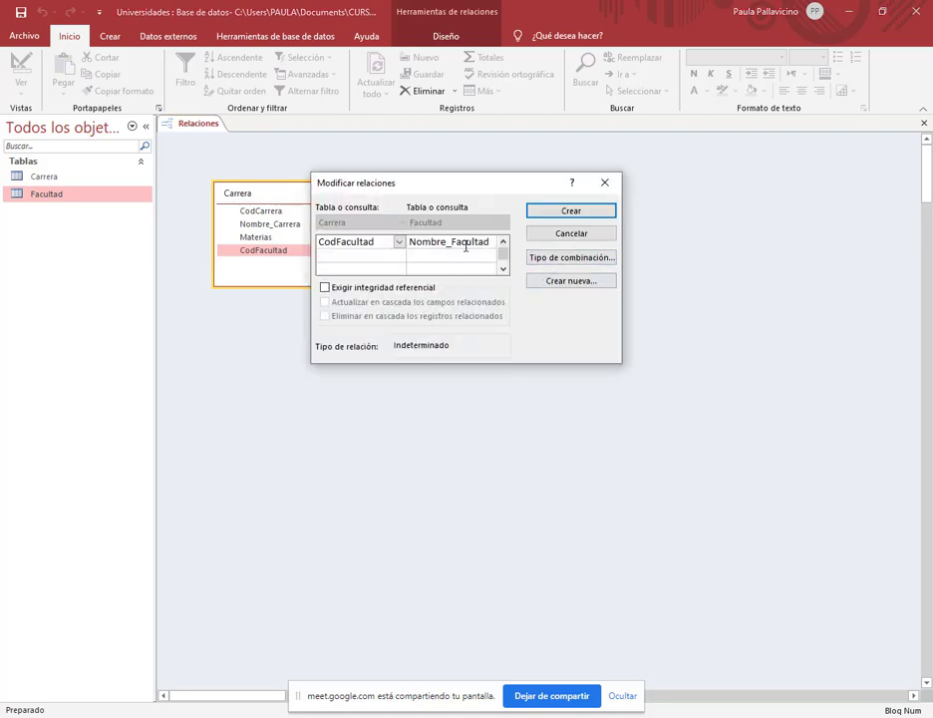
left_click(466, 245)
left_click(490, 241)
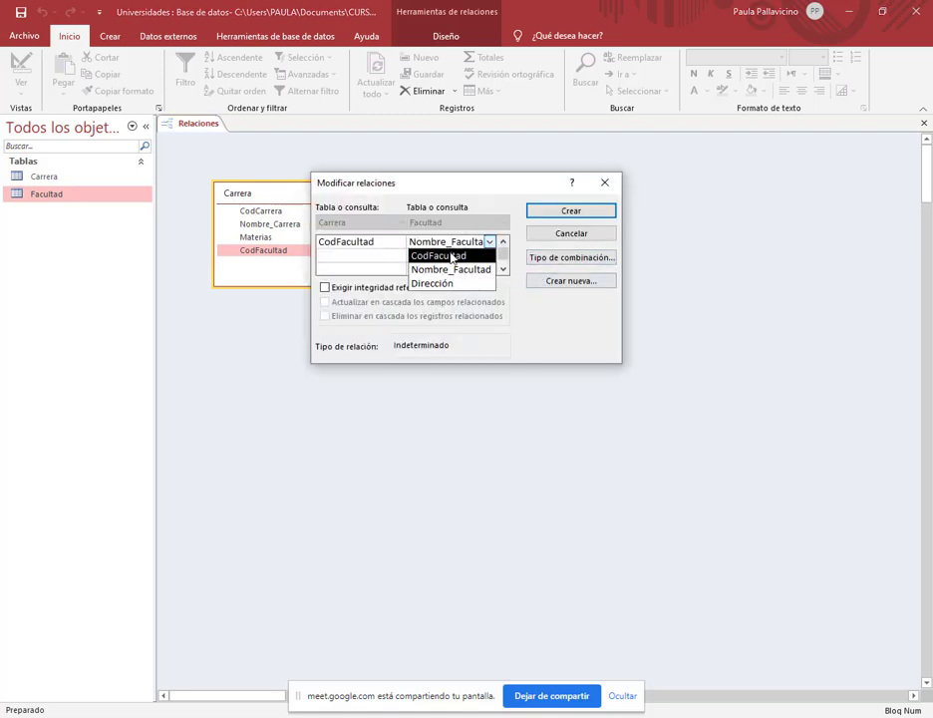
left_click(451, 257)
left_click(476, 246)
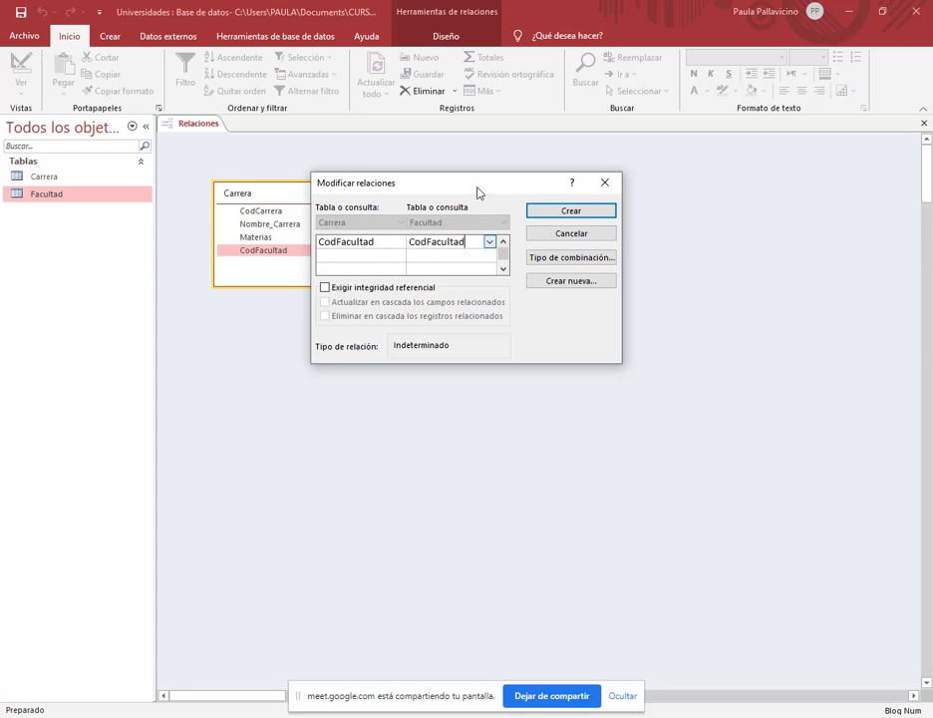
left_click_drag(476, 193, 490, 214)
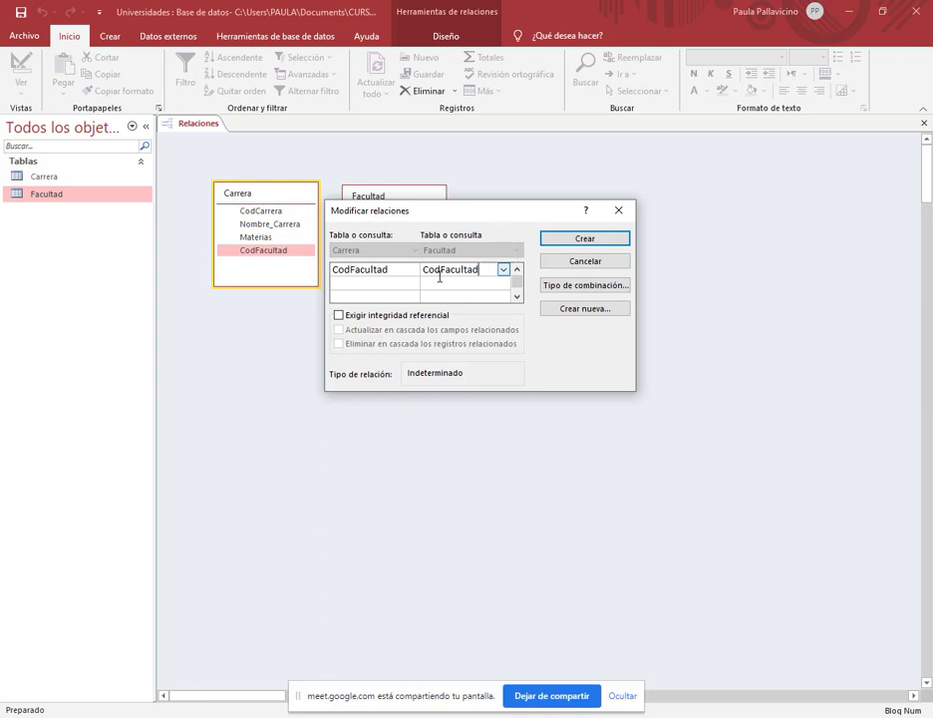
left_click(588, 244)
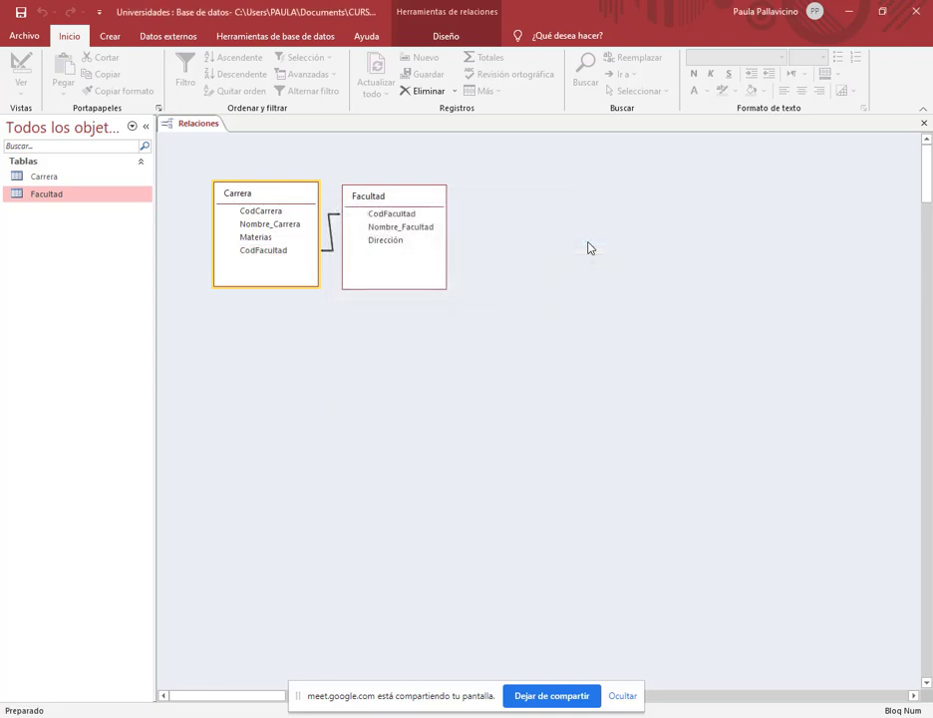
- Move the Facultad table further right and select the CodFacultad relationship line
left_click_drag(390, 203, 472, 197)
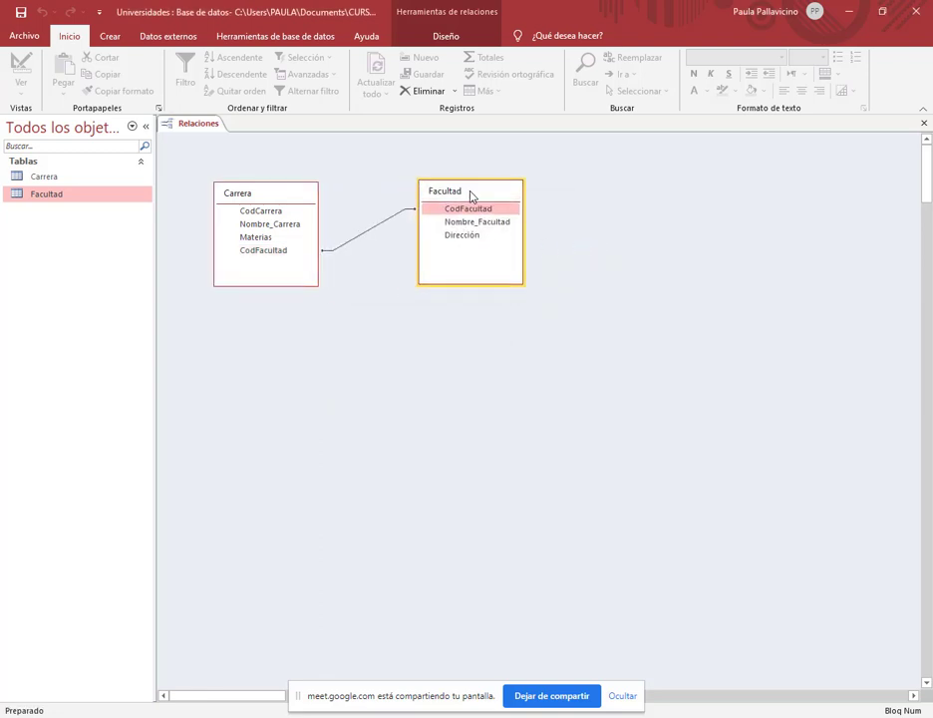
left_click(363, 241)
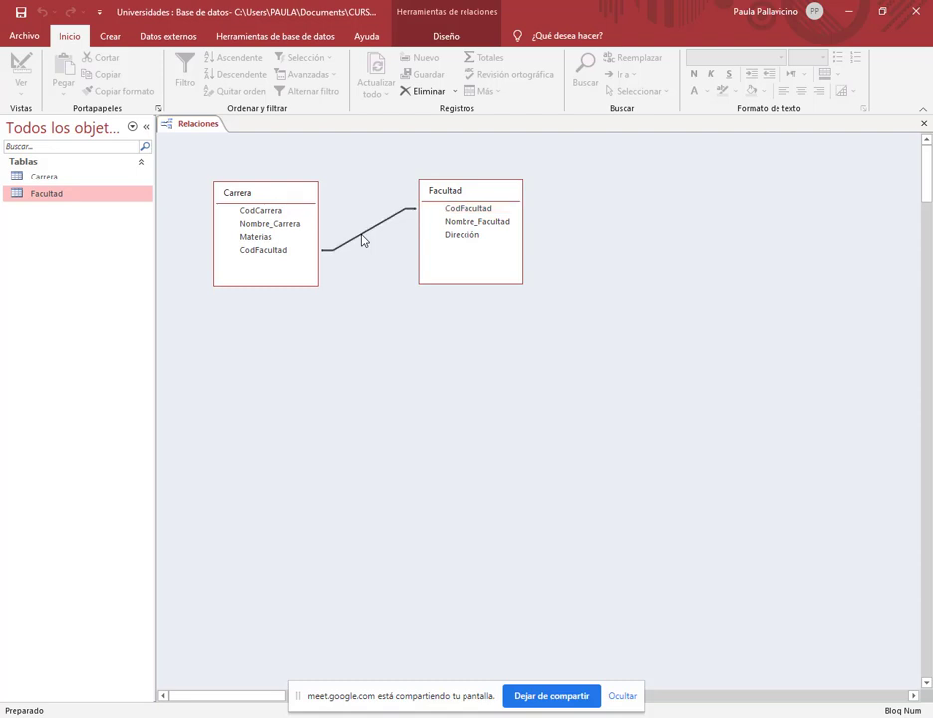
right_click(363, 240)
left_click(360, 239)
right_click(368, 237)
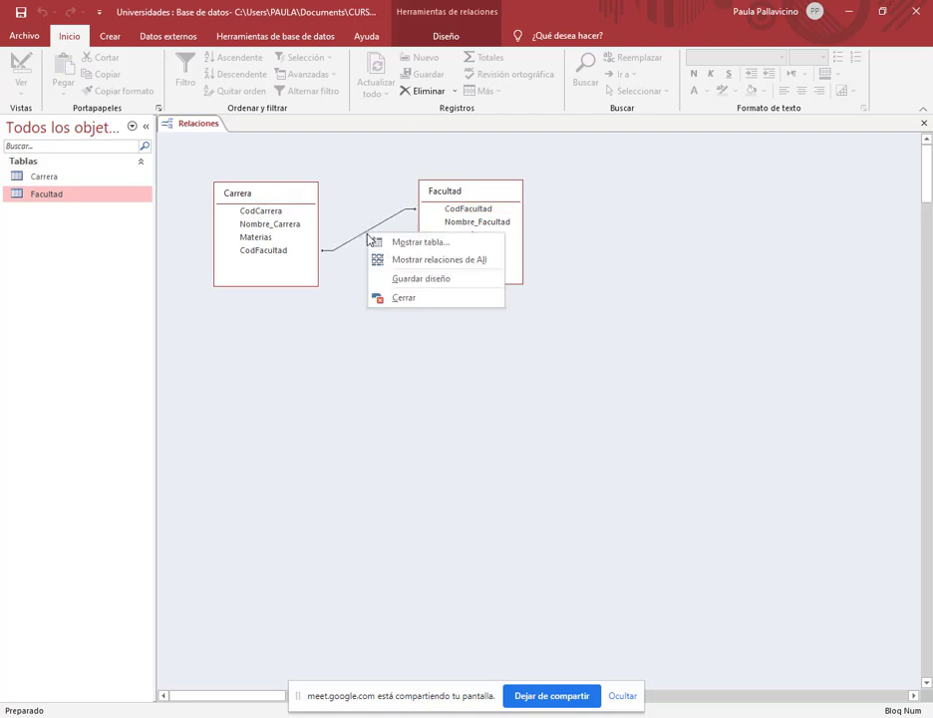
left_click(363, 241)
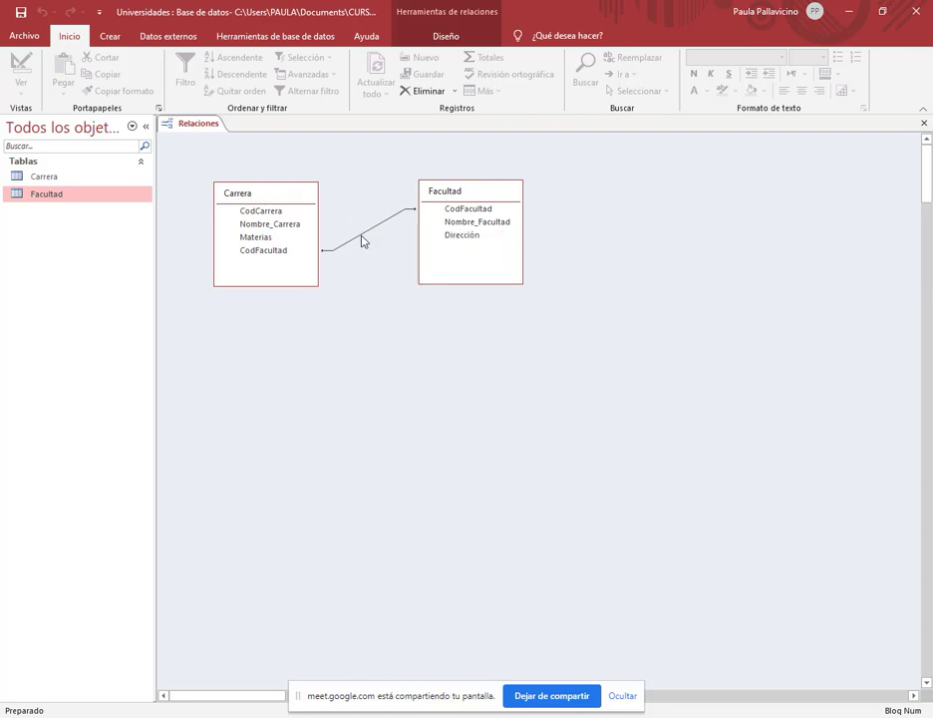
right_click(362, 242)
left_click(361, 241)
left_click(360, 241)
- Check the relationship settings without changes, then permanently delete the relationship
right_click(361, 239)
left_click(361, 237)
right_click(363, 239)
left_click(399, 245)
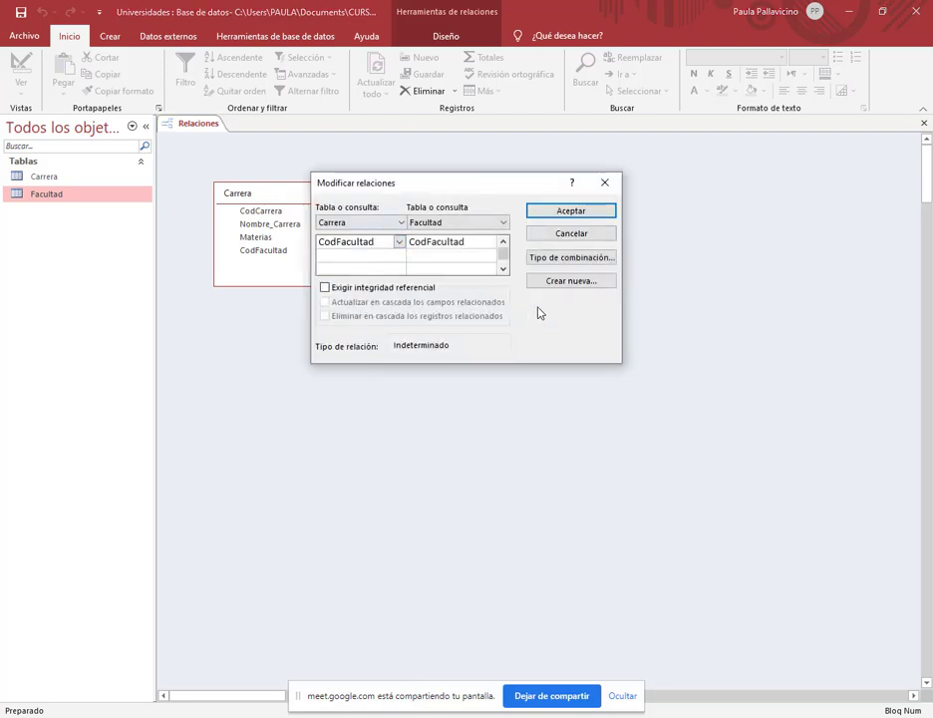
left_click(549, 233)
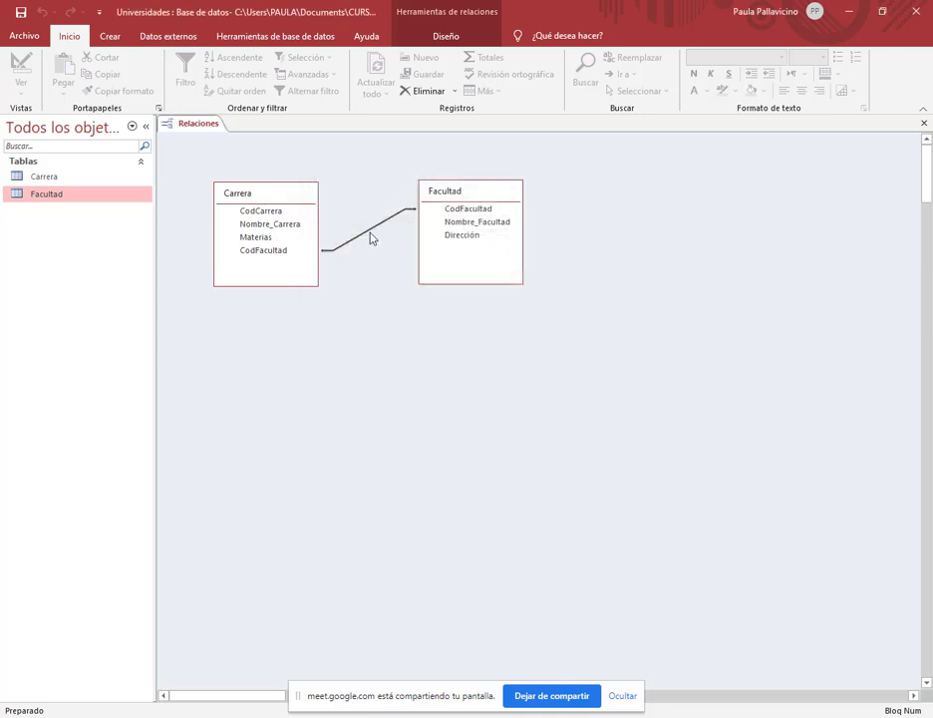
right_click(368, 237)
left_click(402, 258)
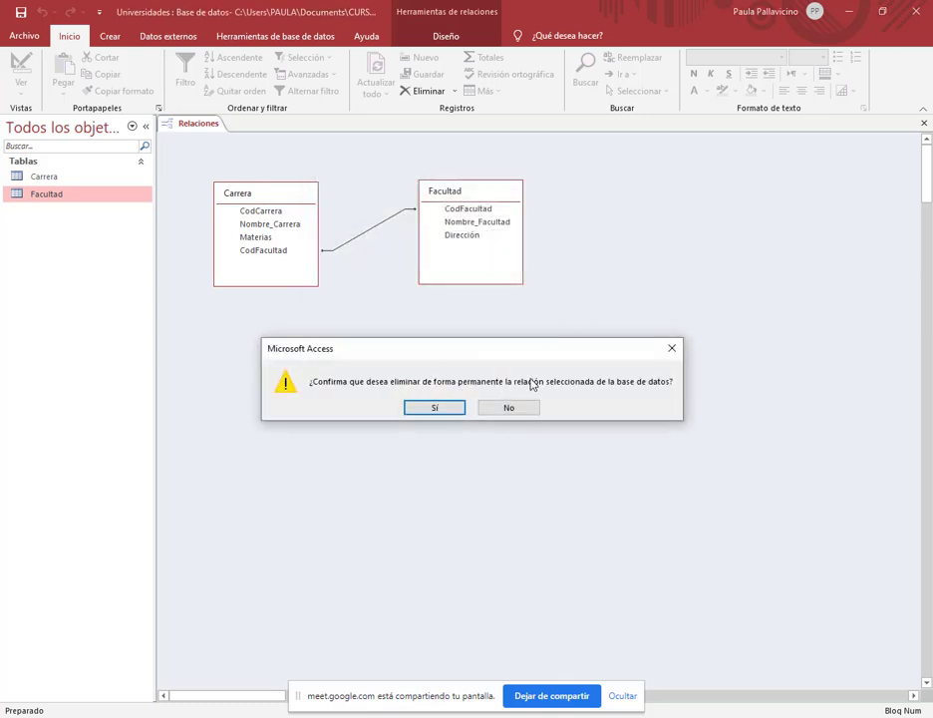
left_click(448, 411)
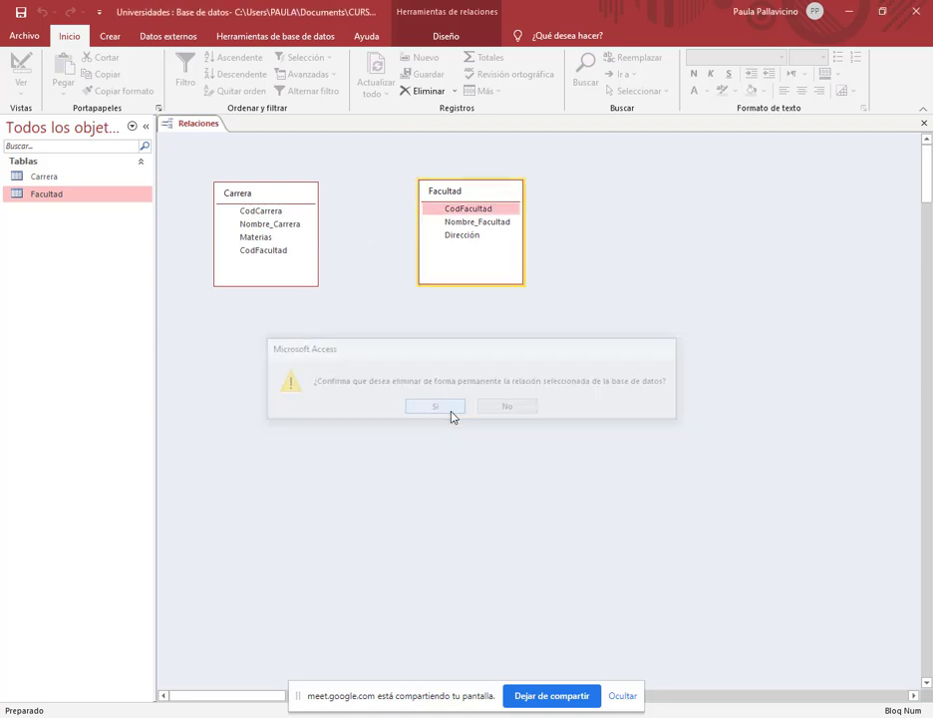
- Relate CodFacultad between Carrera and Facultad with Exigir integridad referencial ticked, then view the PDF
left_click_drag(262, 250, 489, 212)
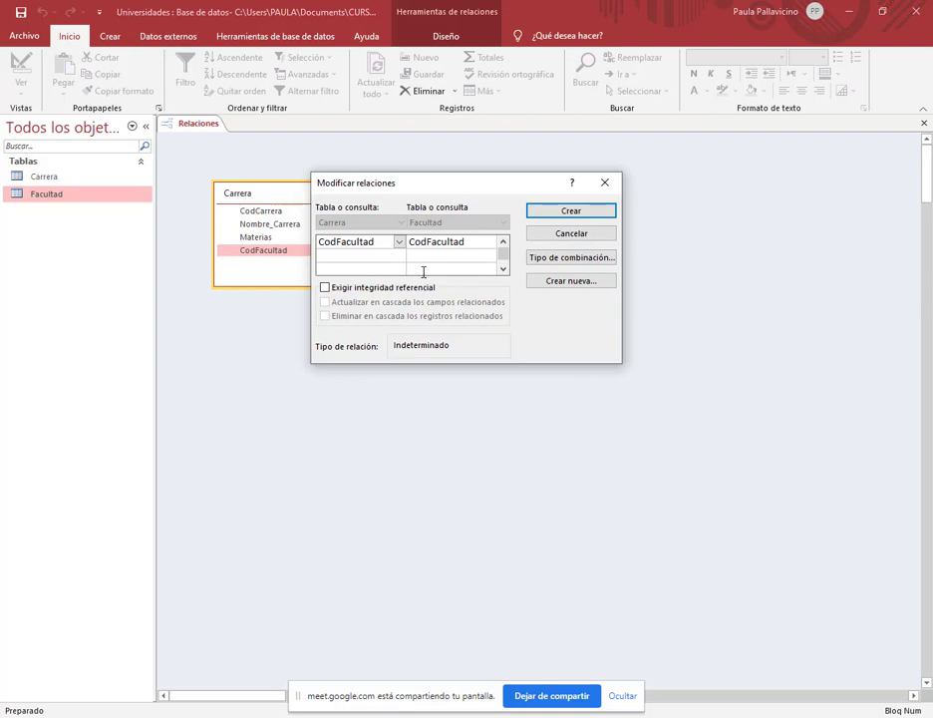
left_click_drag(475, 188, 486, 189)
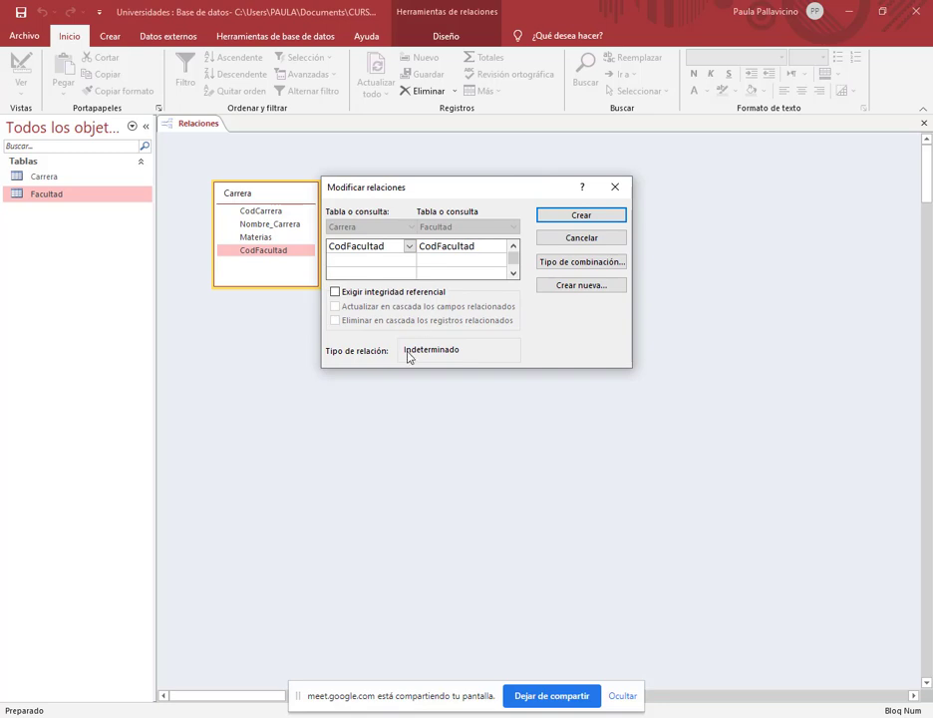
left_click(335, 294)
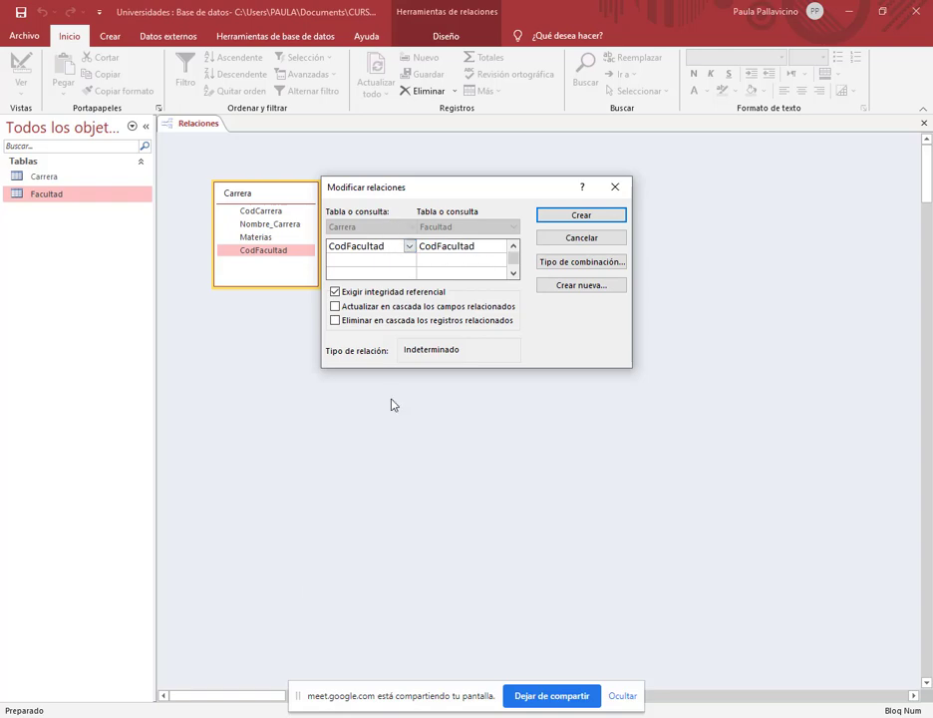
left_click(187, 704)
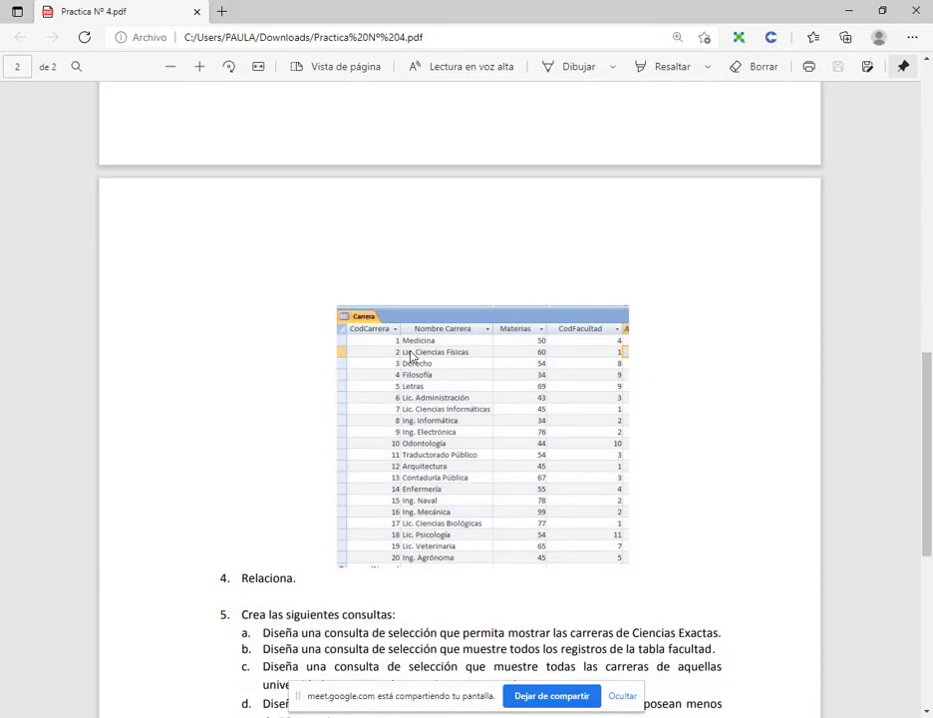
- Review the Facultad and Carrera tables in the PDF, then minimize Edge to return to Access
scroll(411, 355, "up", 5)
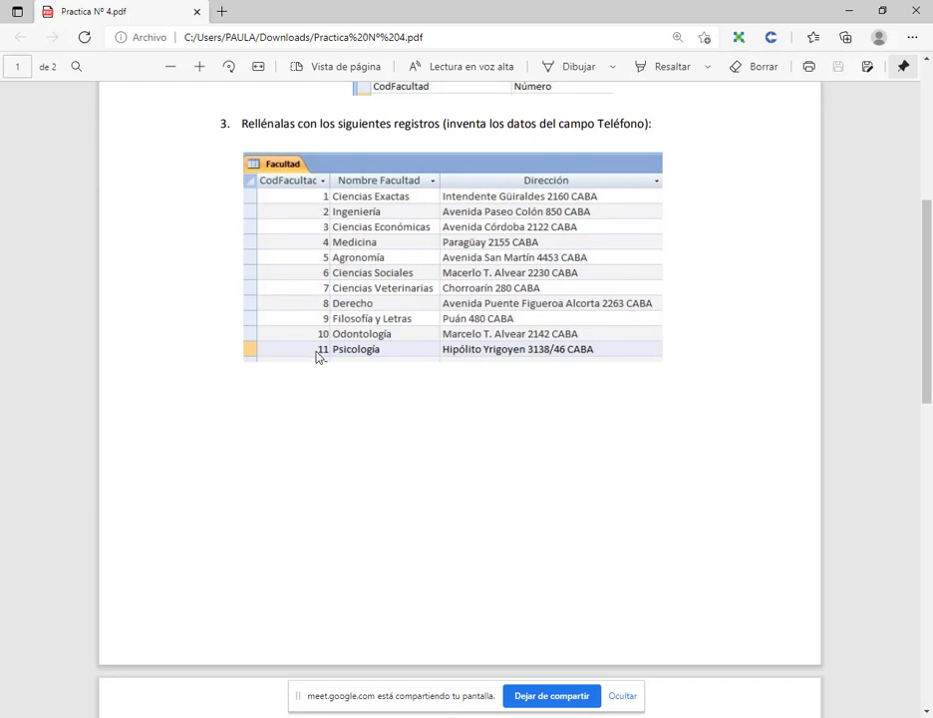
scroll(377, 347, "down", 5)
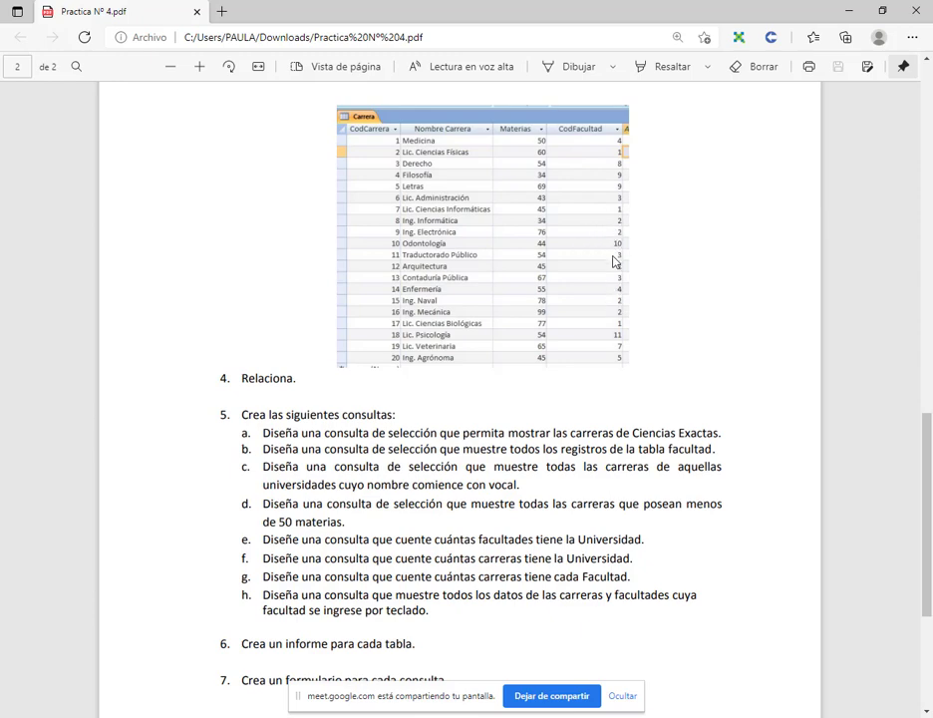
scroll(592, 273, "up", 5)
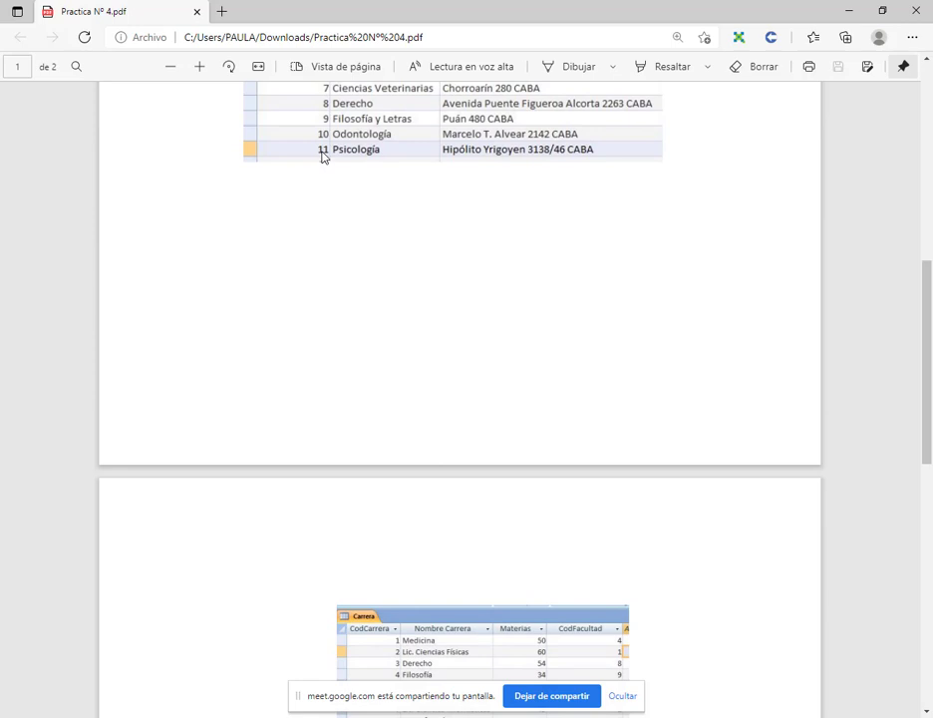
scroll(471, 287, "down", 3)
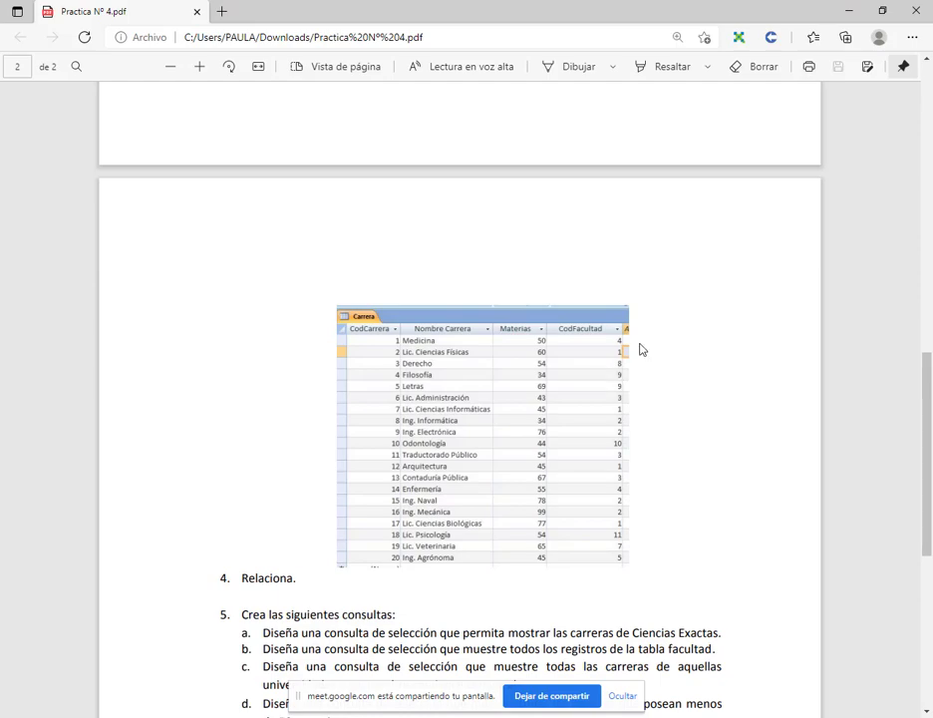
left_click(848, 10)
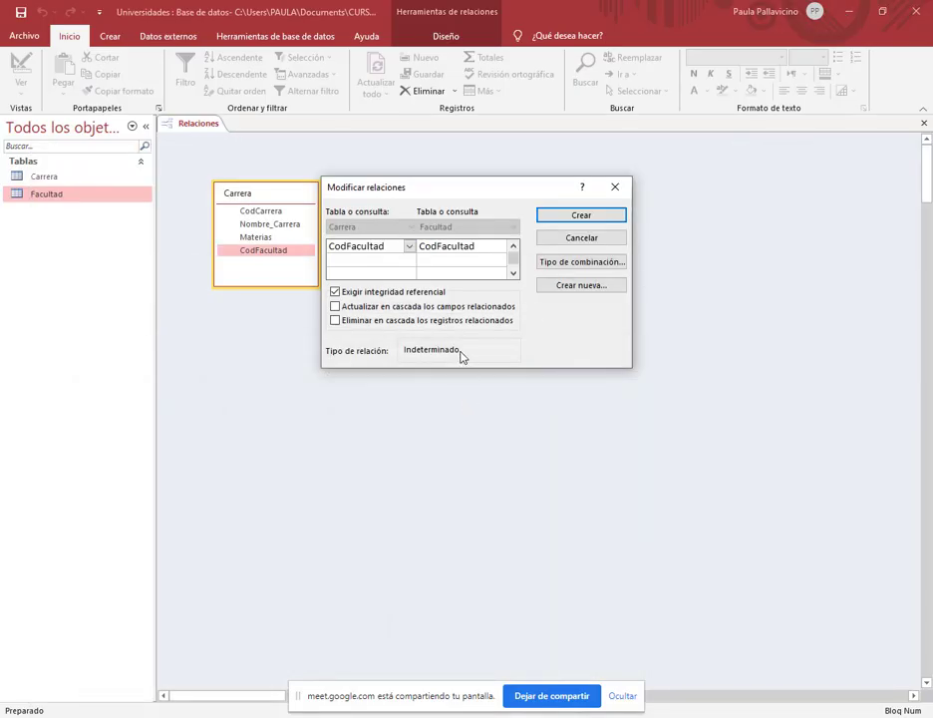
- Create the Carrera–Facultad link without integrity, then try enforcing referential integrity on it
left_click(404, 297)
left_click(612, 217)
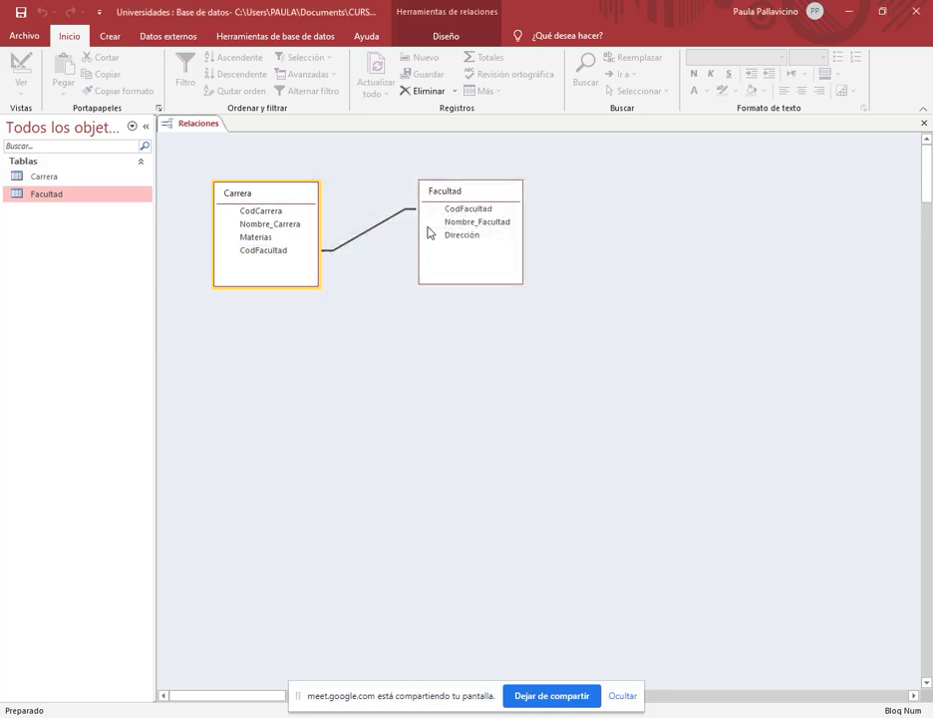
right_click(374, 235)
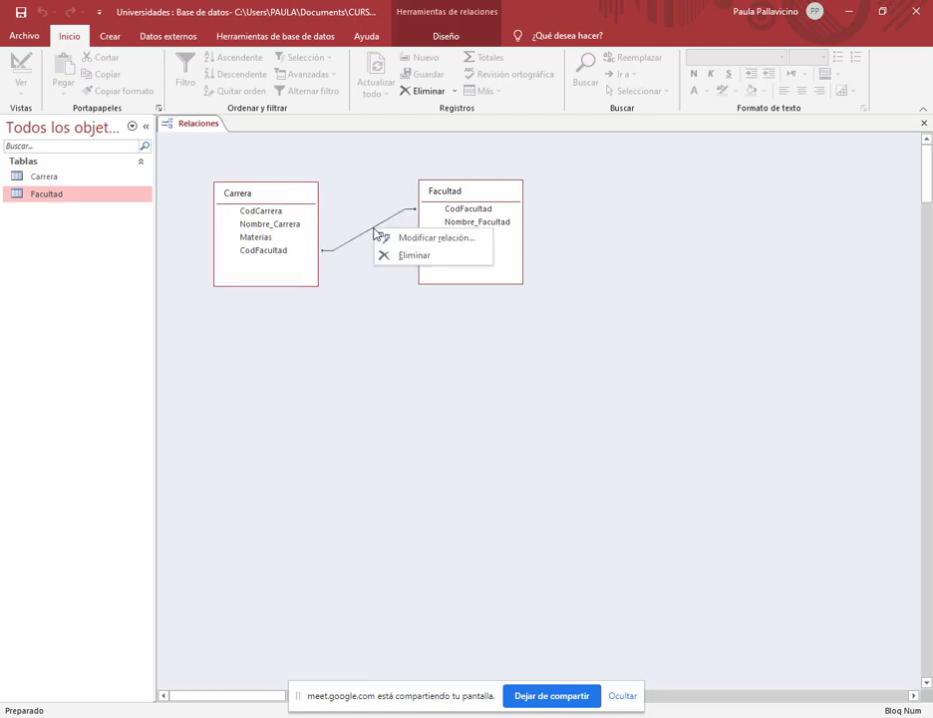
left_click(408, 248)
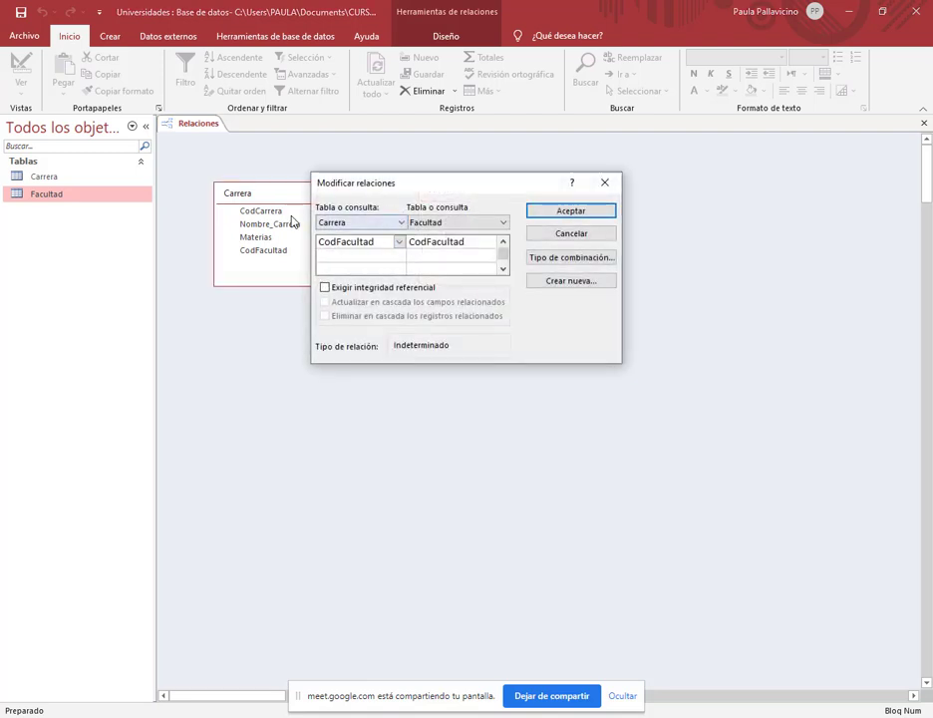
left_click(325, 288)
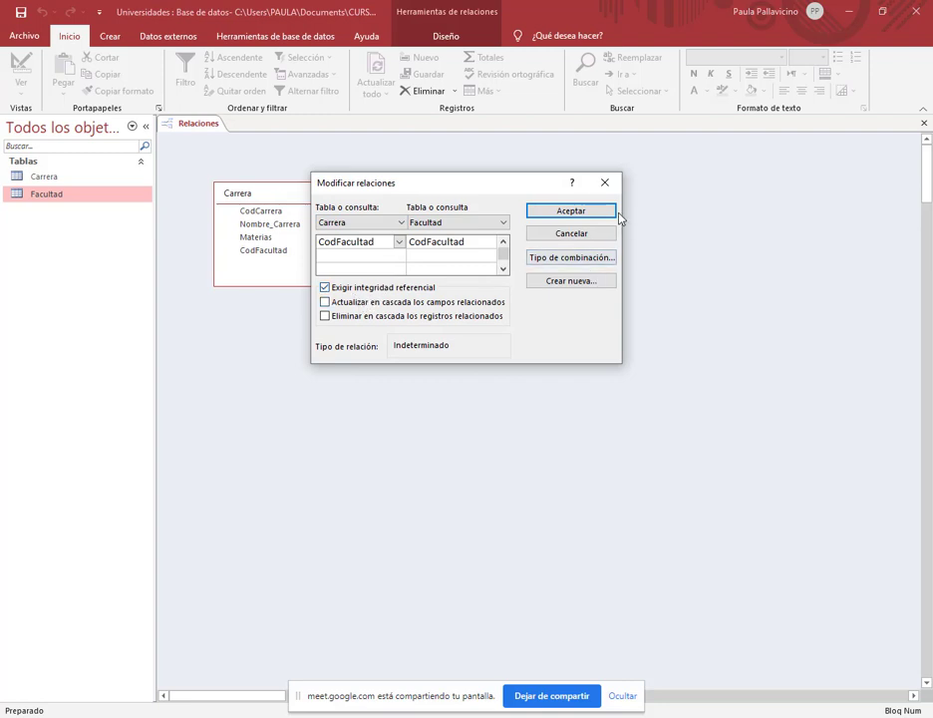
left_click(576, 213)
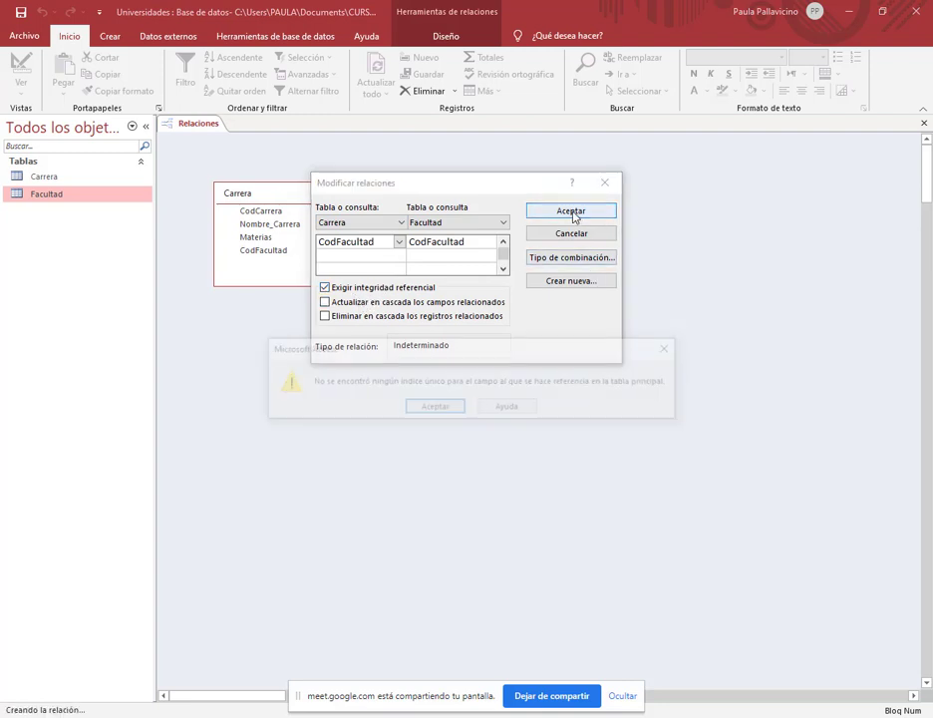
- Dismiss the no-unique-index error, cancel the edit, and close Relationships without saving
left_click_drag(464, 346, 483, 333)
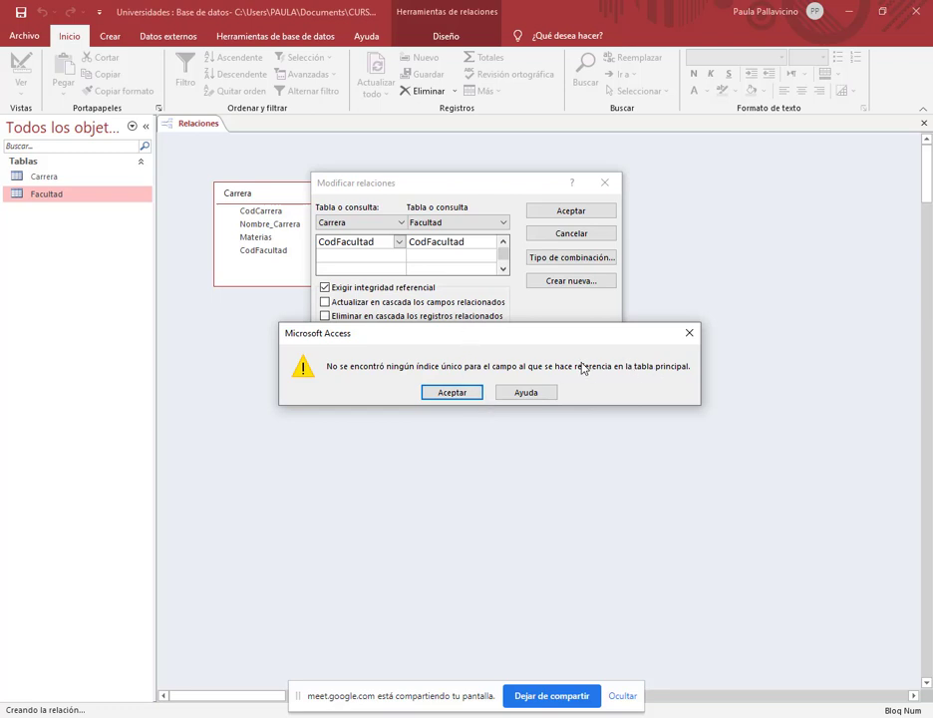
left_click(464, 394)
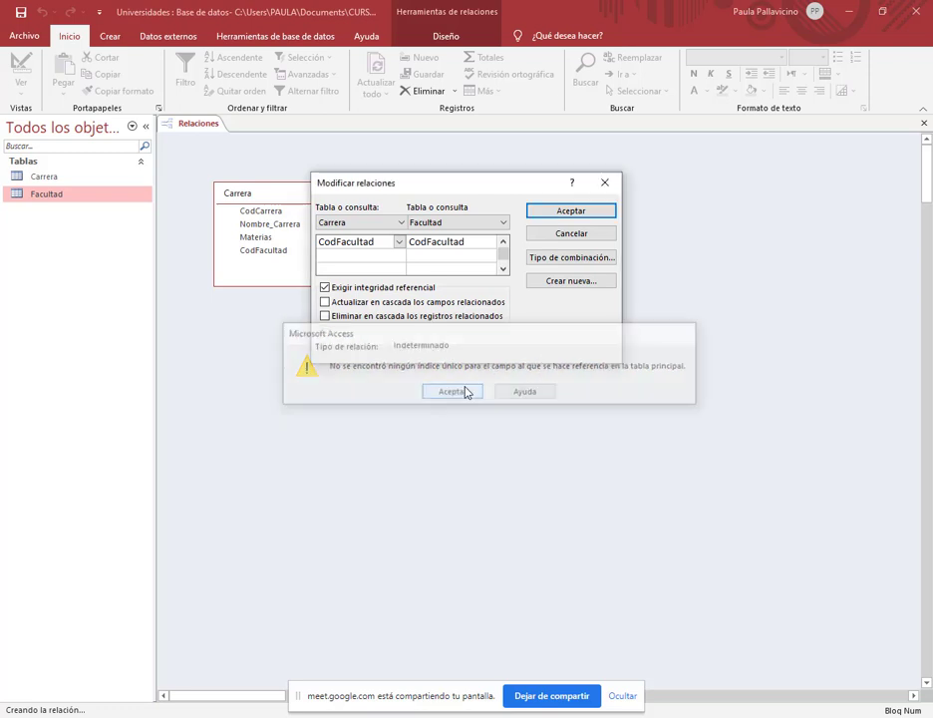
left_click(566, 236)
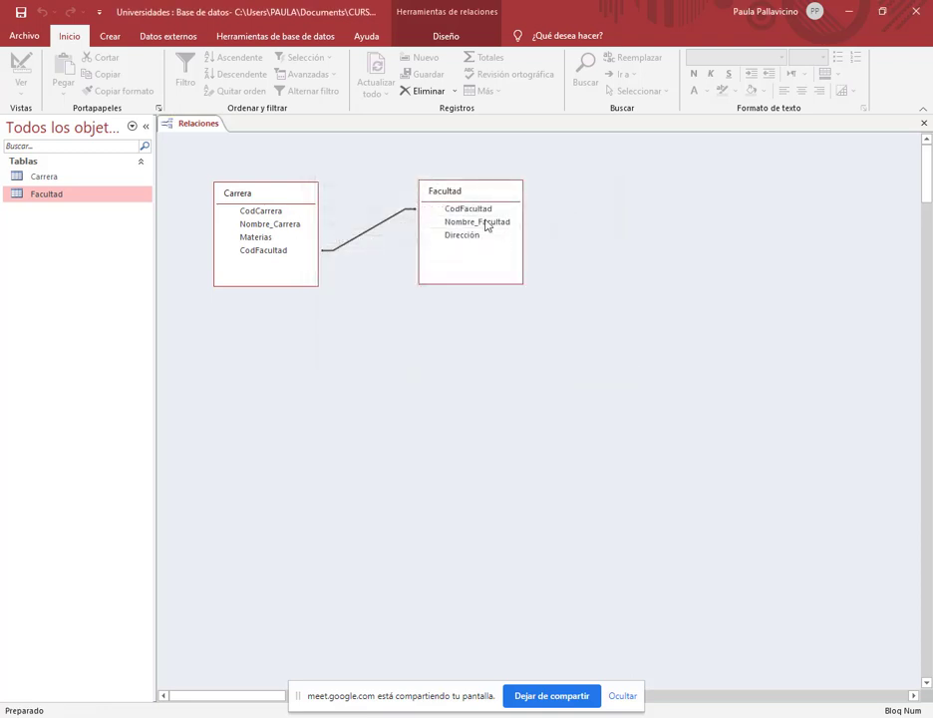
left_click(923, 124)
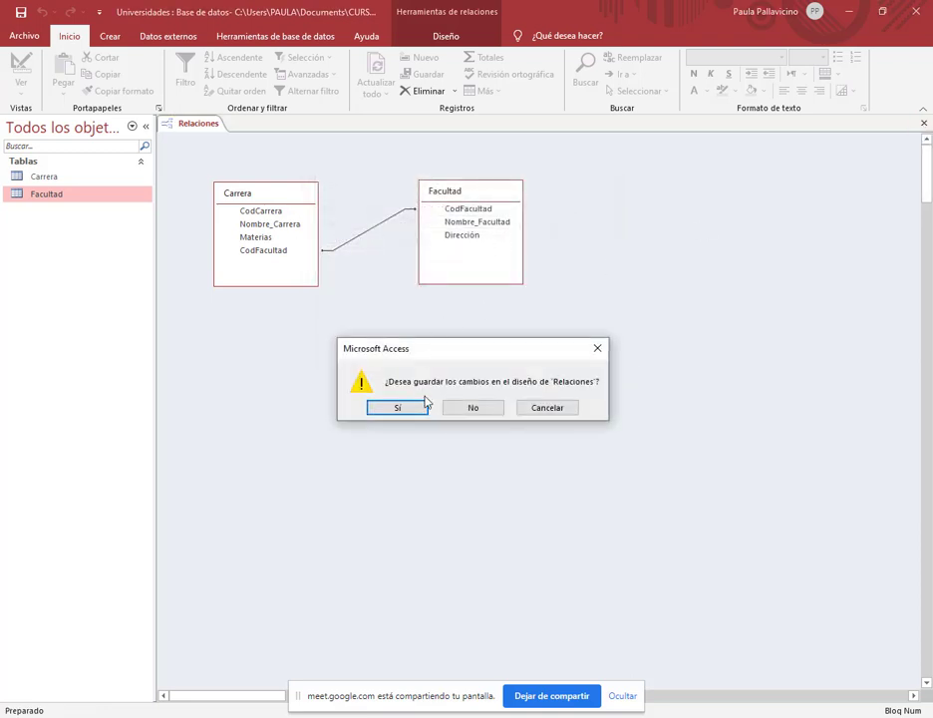
left_click(472, 406)
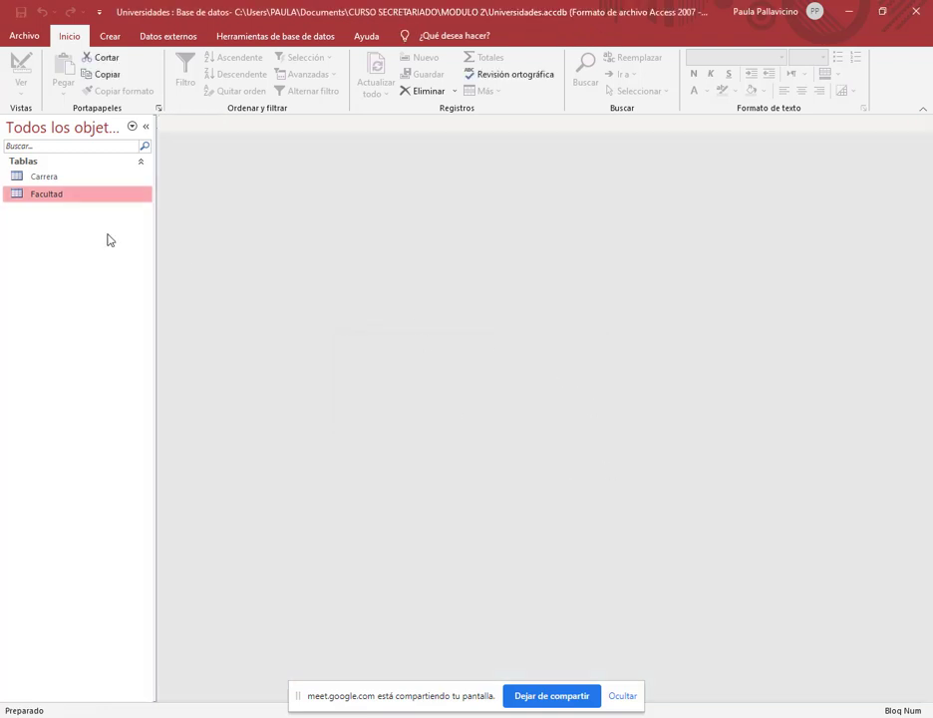
- In Carrera's Design View, set CodCarrera as primary key, then save and close the design
left_click(40, 180)
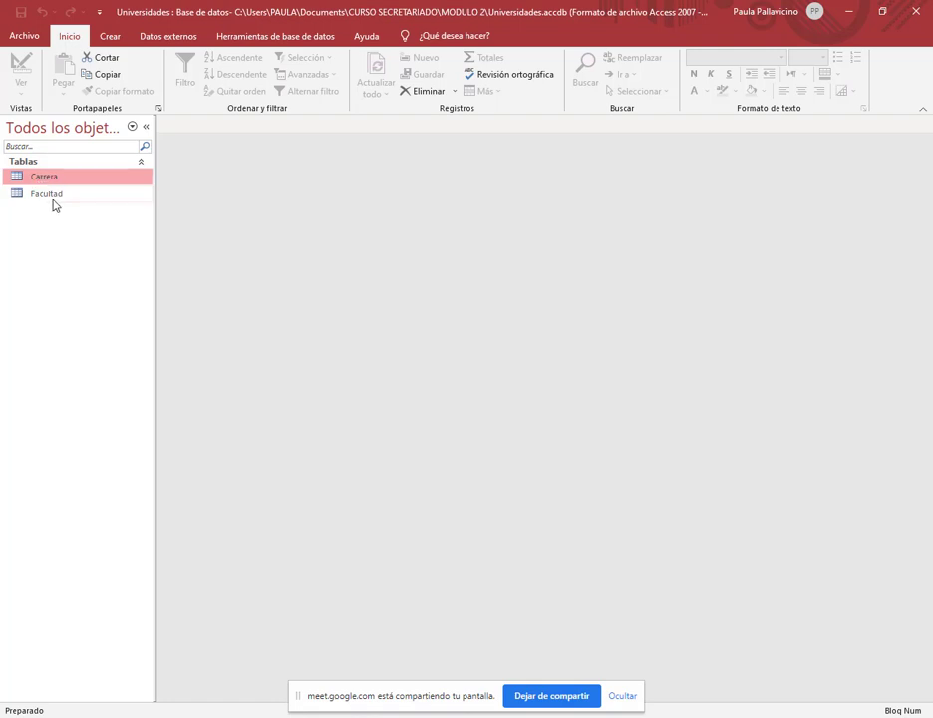
right_click(53, 180)
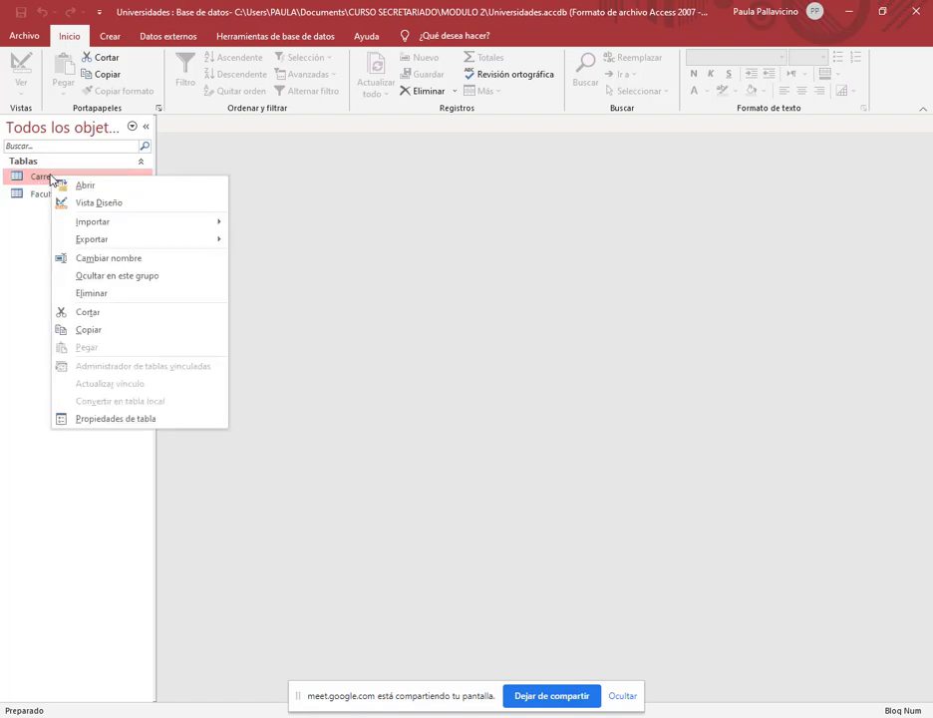
left_click(60, 202)
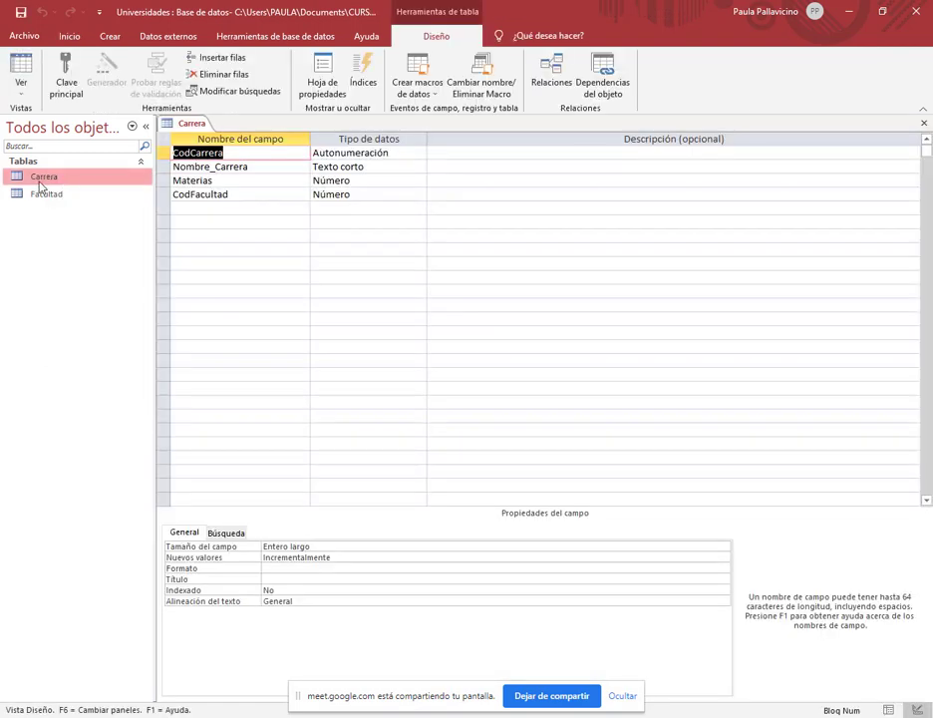
left_click(247, 157)
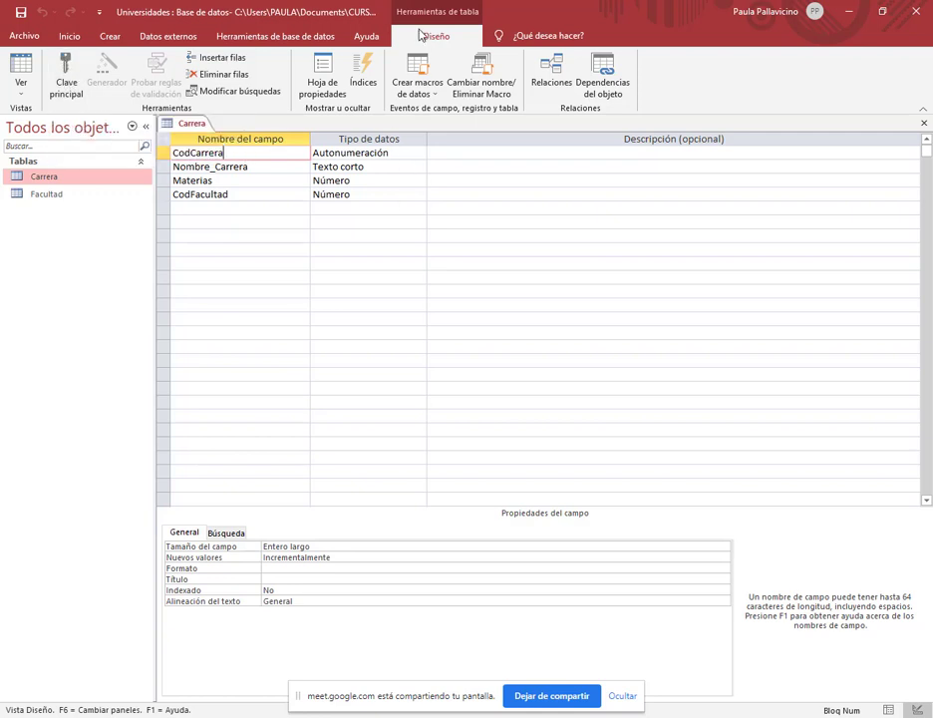
left_click(66, 37)
left_click(109, 37)
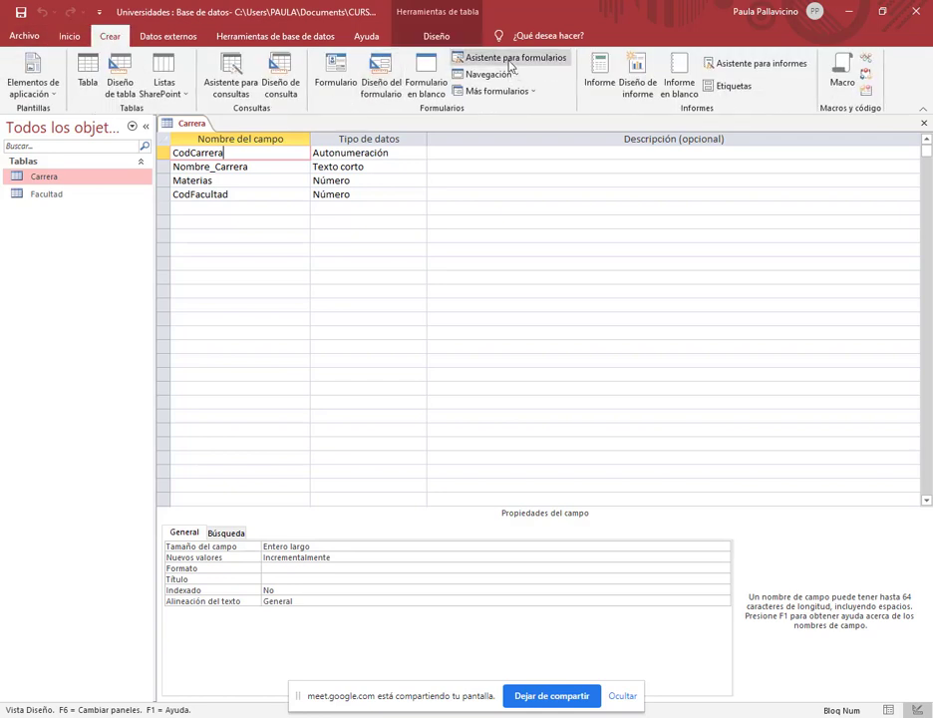
left_click(451, 34)
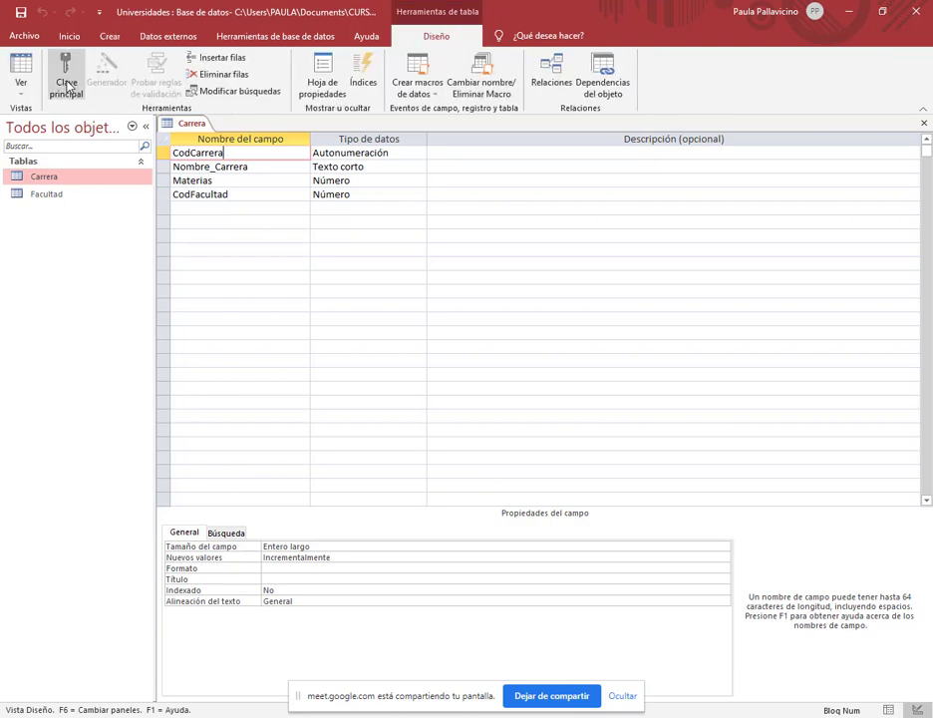
left_click(64, 78)
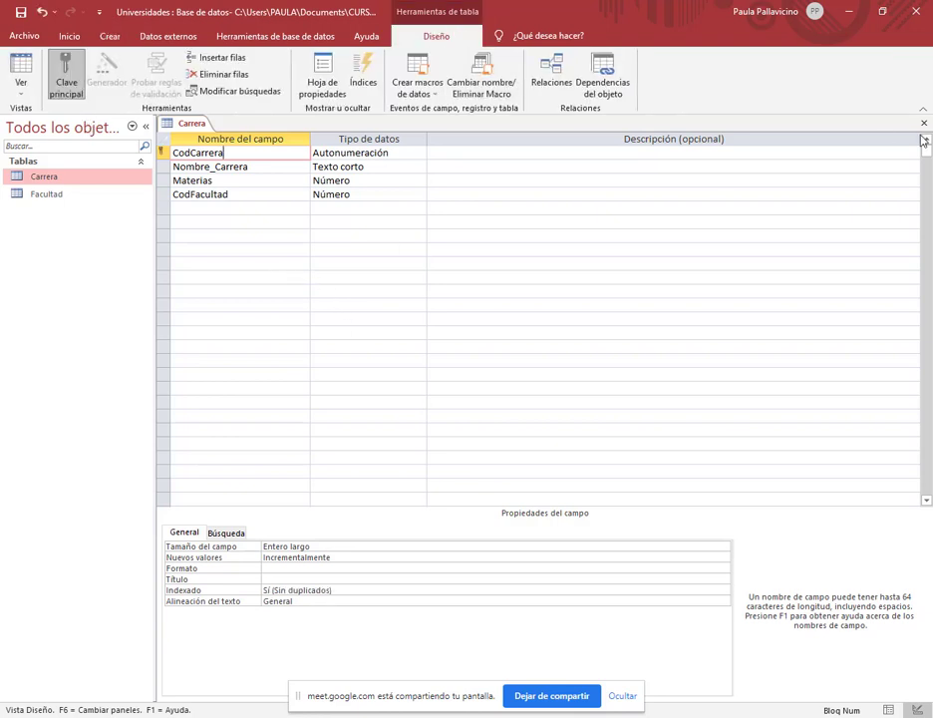
left_click(20, 12)
key("ctrl+w")
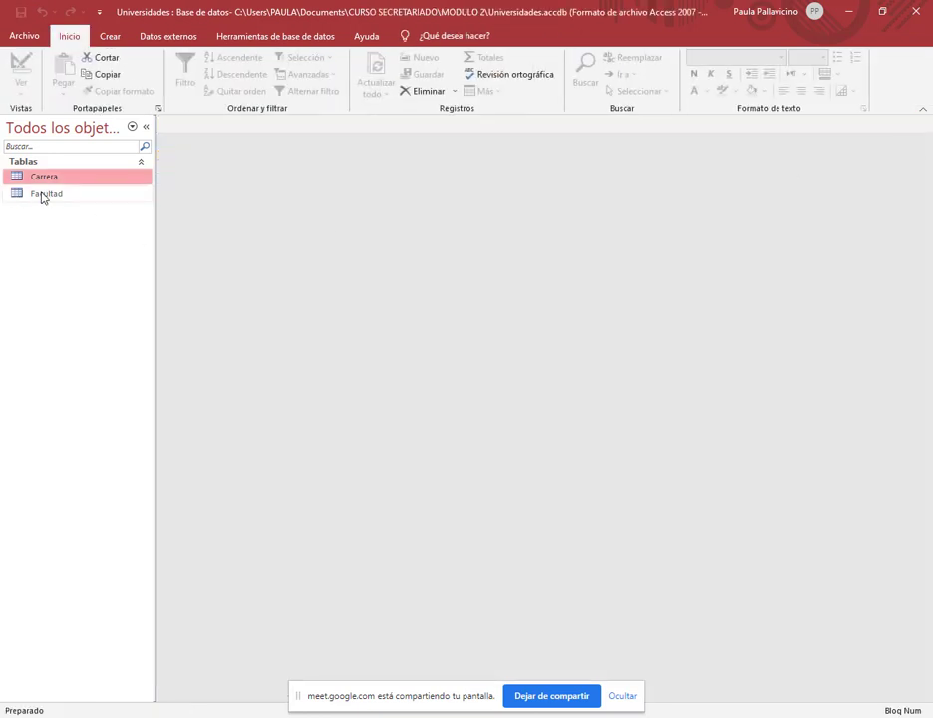
- In Facultad's Design View, set CodFacultad as primary key, then save and close the design
right_click(42, 198)
left_click(58, 215)
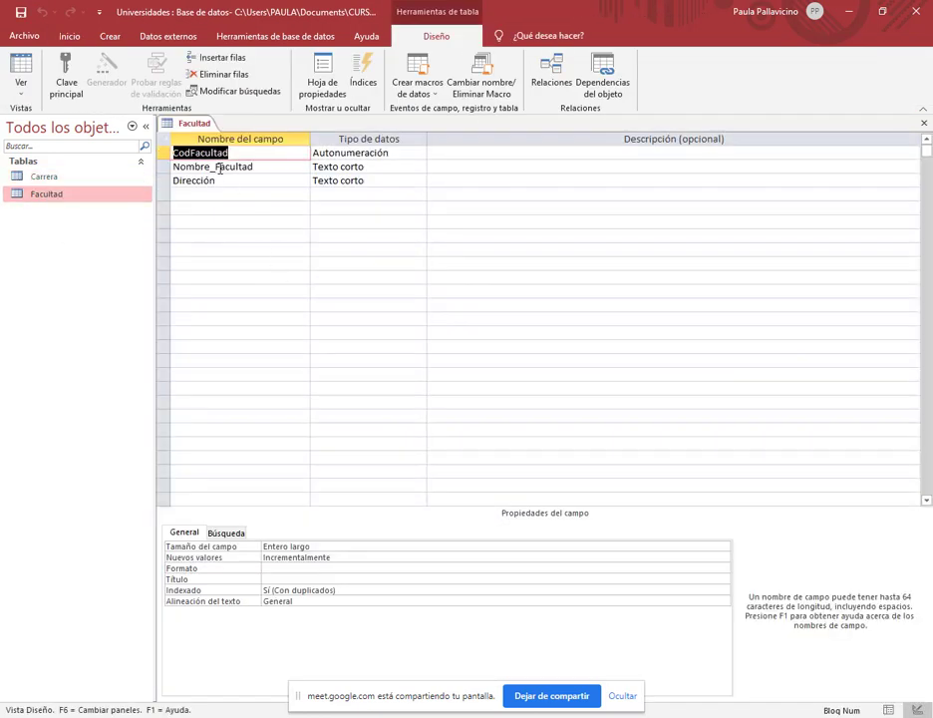
left_click(242, 154)
left_click(65, 75)
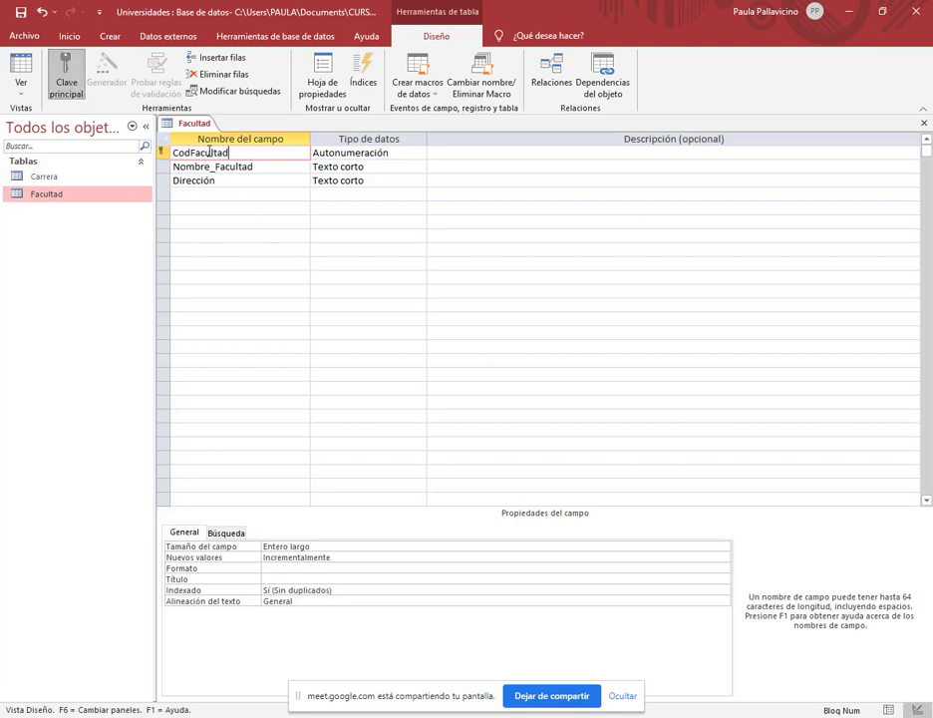
left_click(20, 12)
left_click(925, 124)
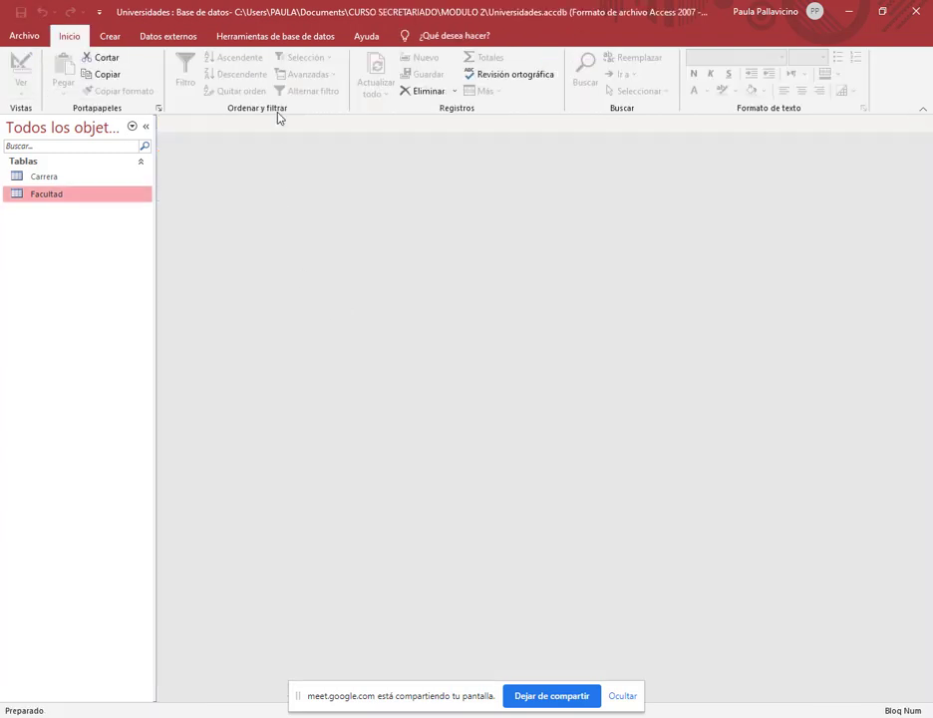
left_click(278, 36)
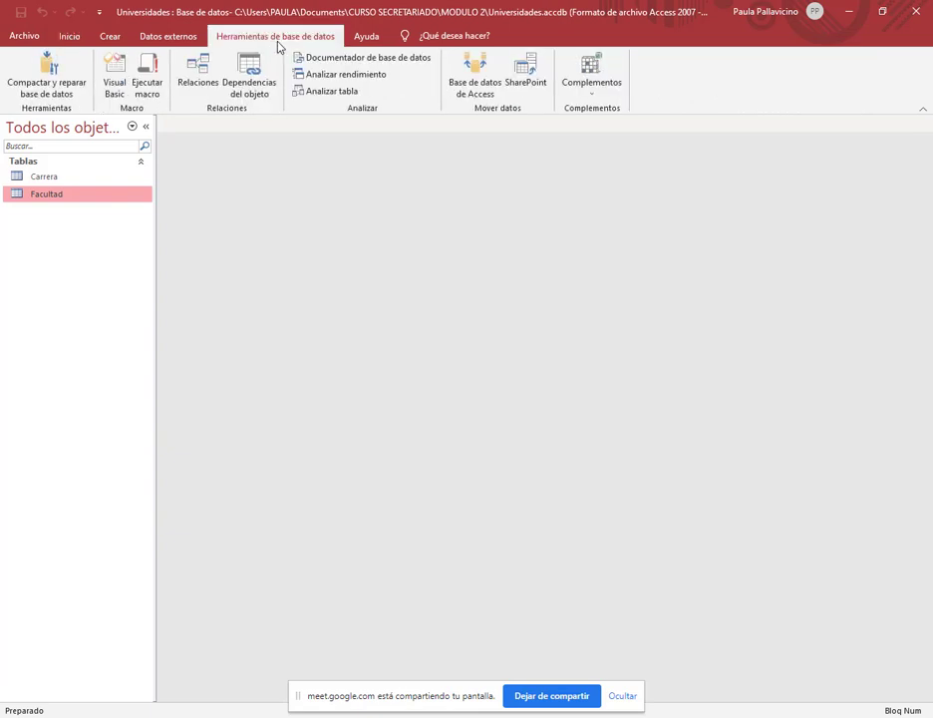
- In Relationships, retry enforcing referential integrity on the CodFacultad link, then cancel after the error
left_click(199, 80)
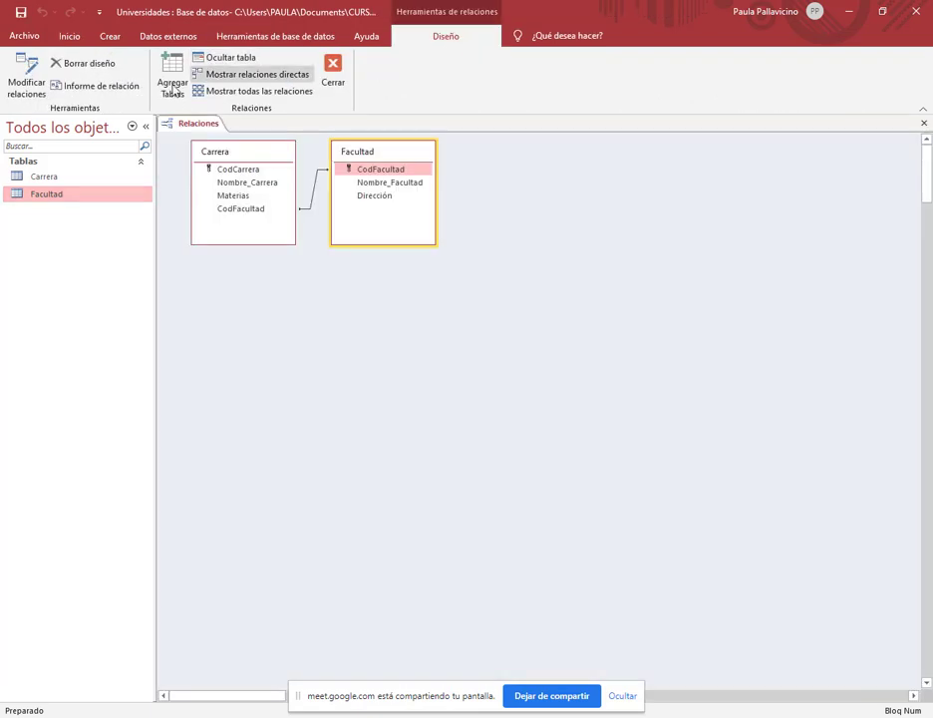
left_click_drag(349, 152, 412, 151)
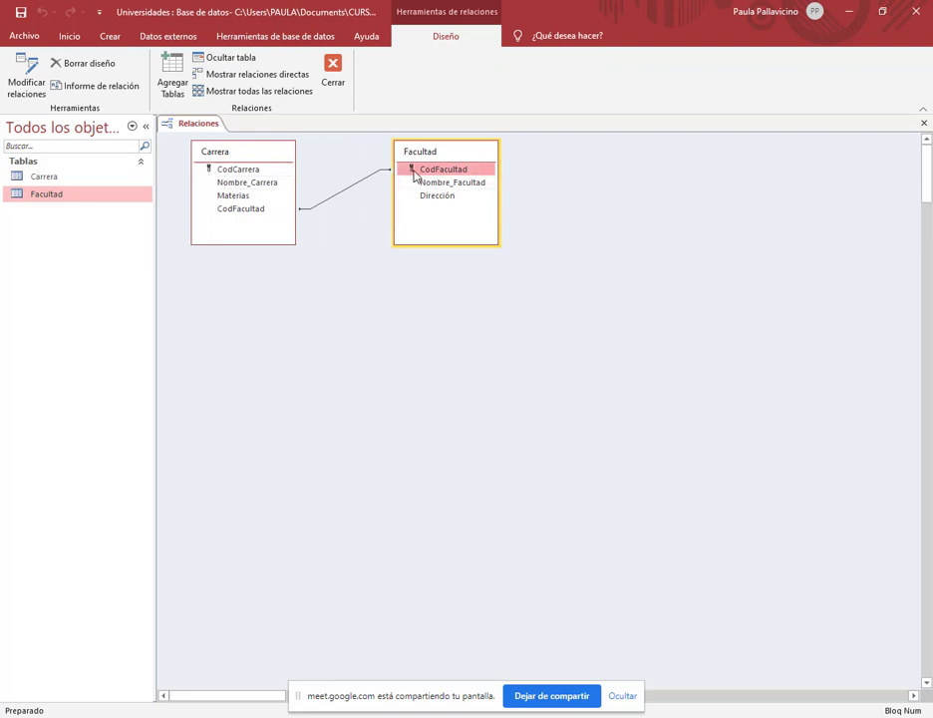
left_click(348, 192)
right_click(349, 192)
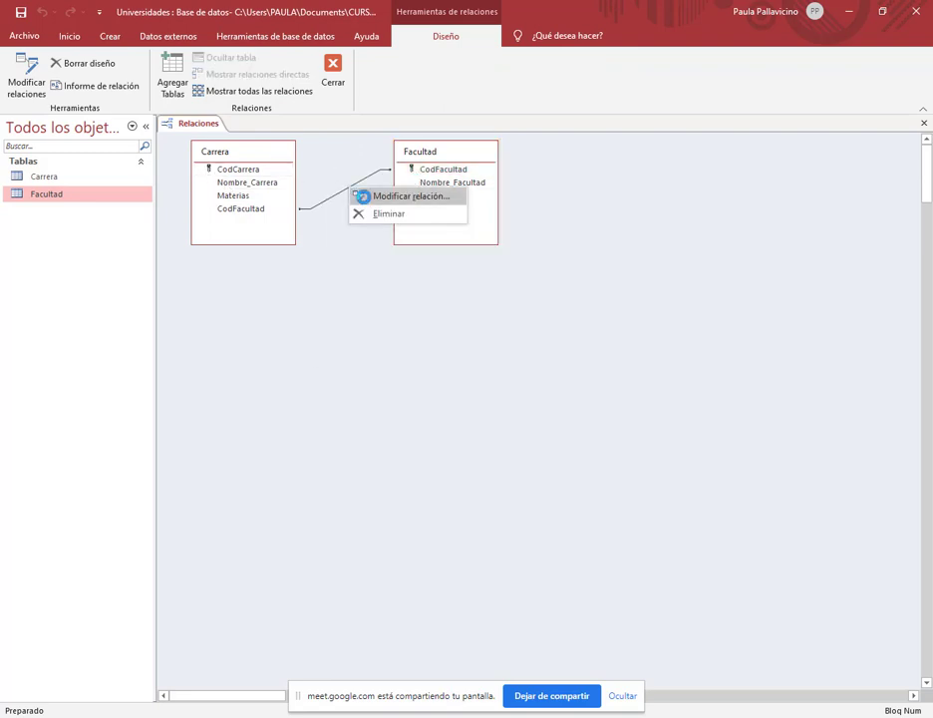
left_click(365, 192)
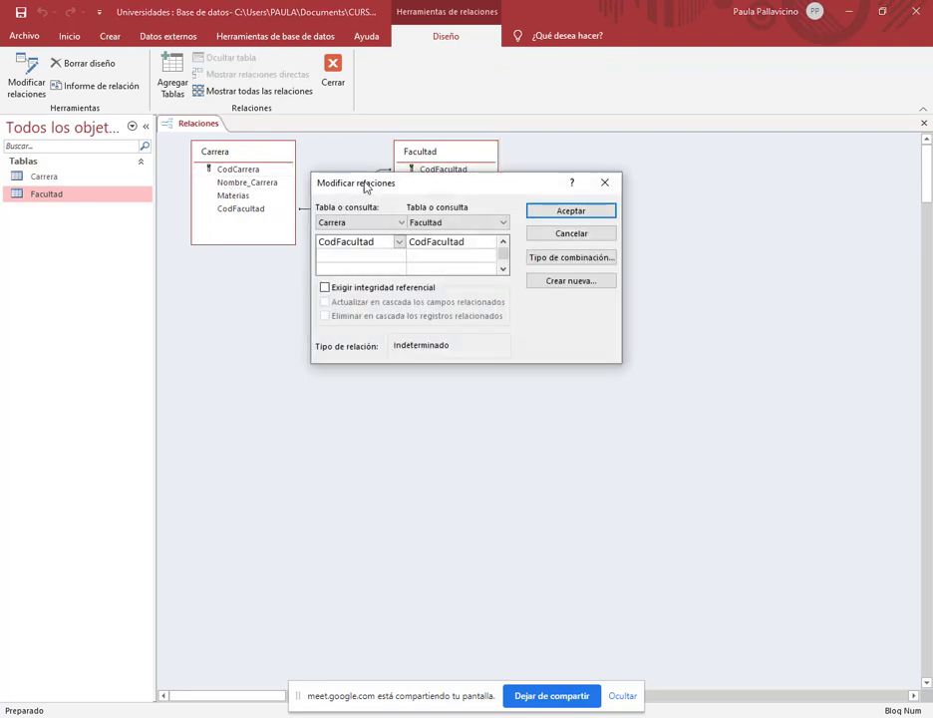
left_click(325, 288)
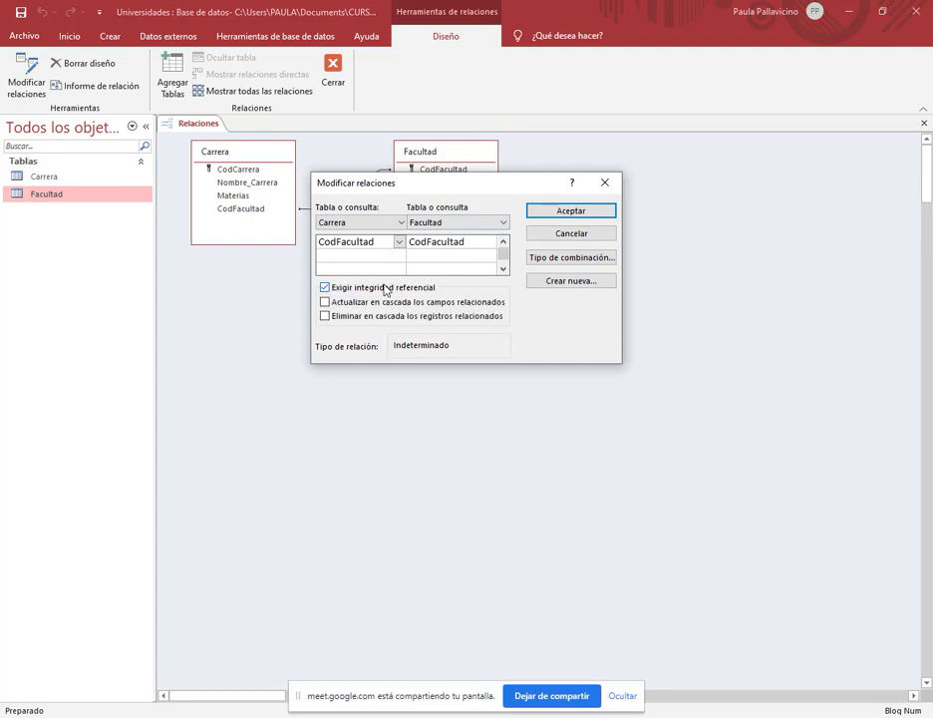
left_click(572, 214)
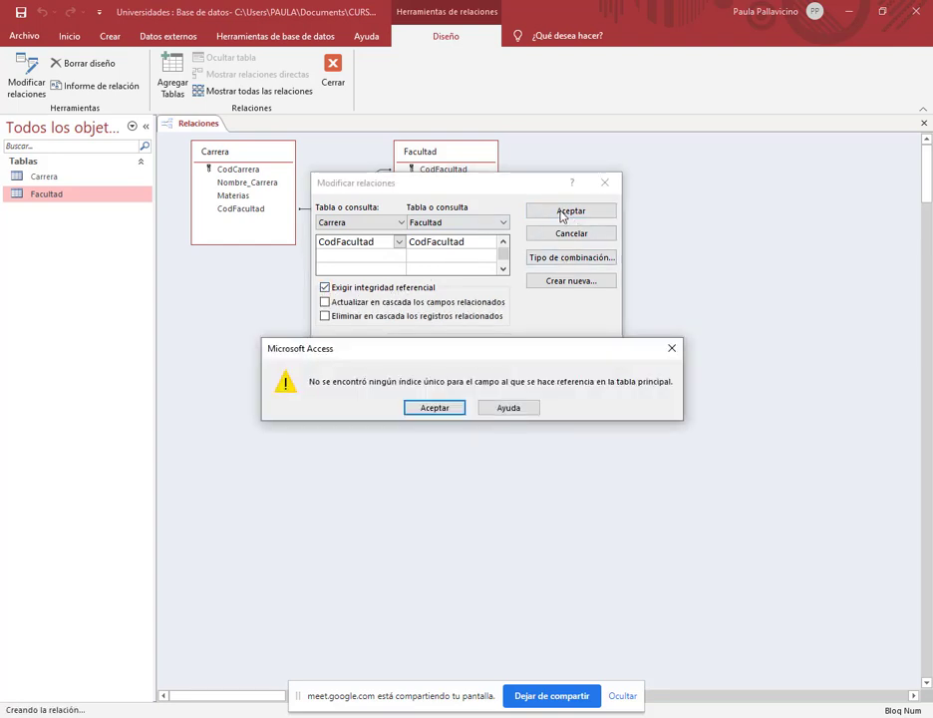
left_click(449, 417)
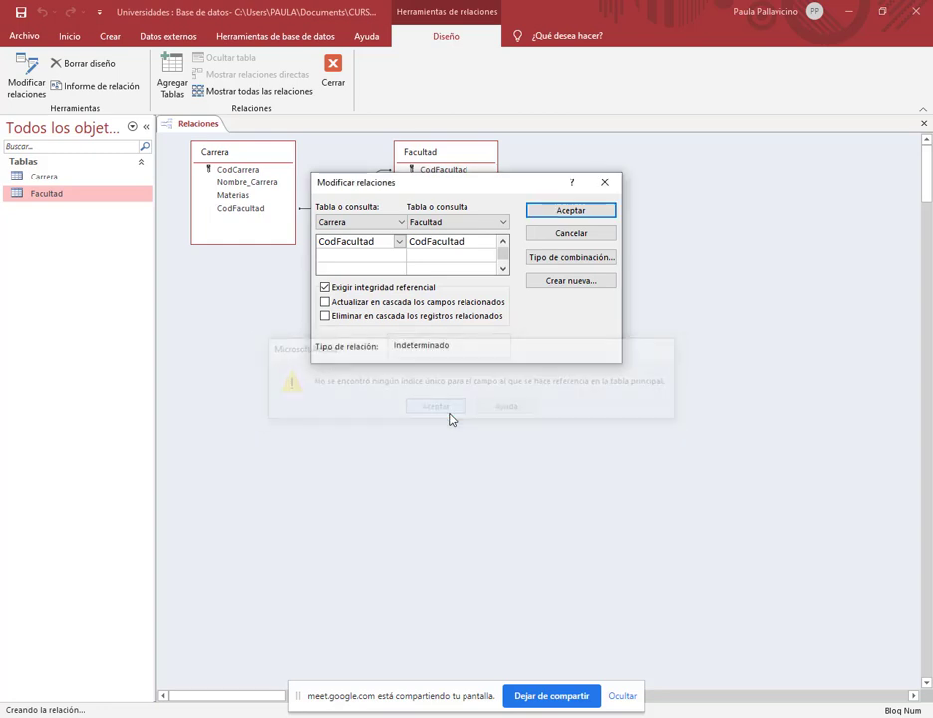
left_click(571, 236)
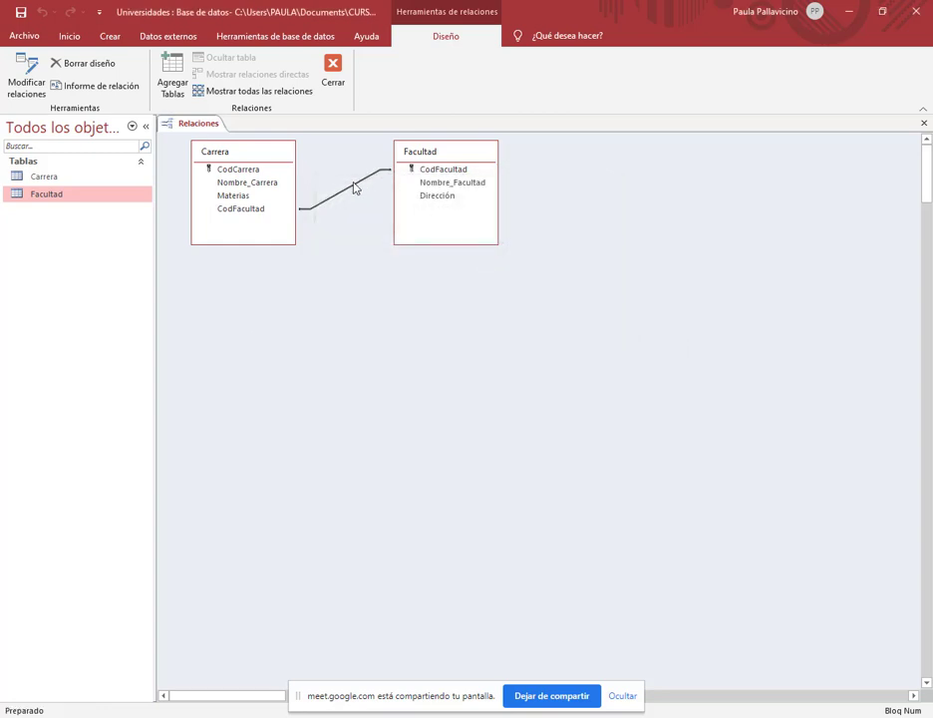
- Delete the Carrera–Facultad relationship, remove both tables, and save the empty layout
right_click(356, 188)
left_click(340, 200)
right_click(341, 192)
left_click(358, 217)
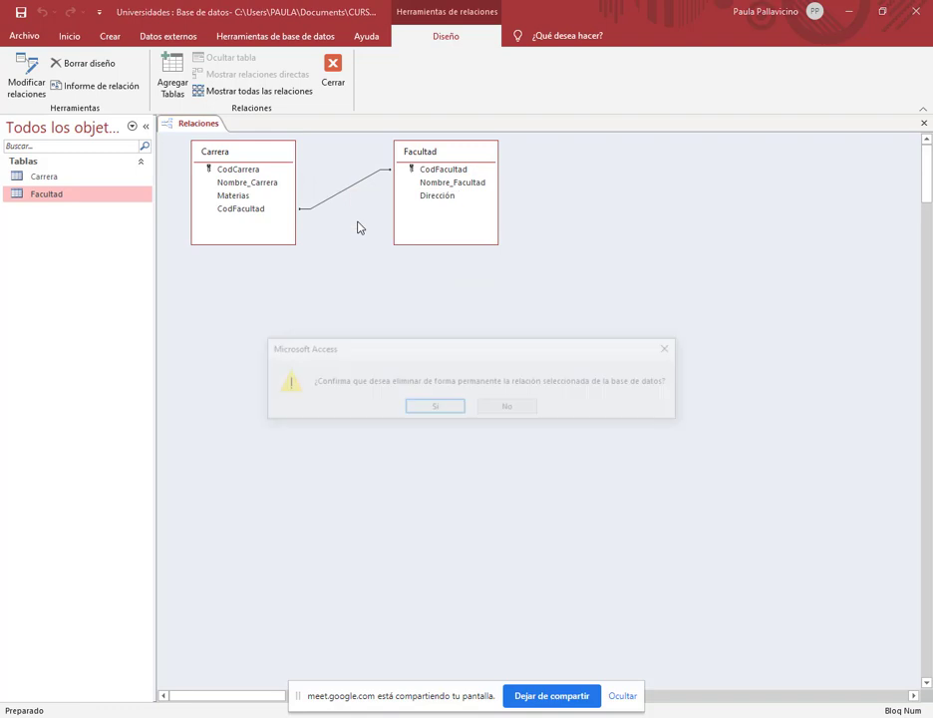
left_click(446, 411)
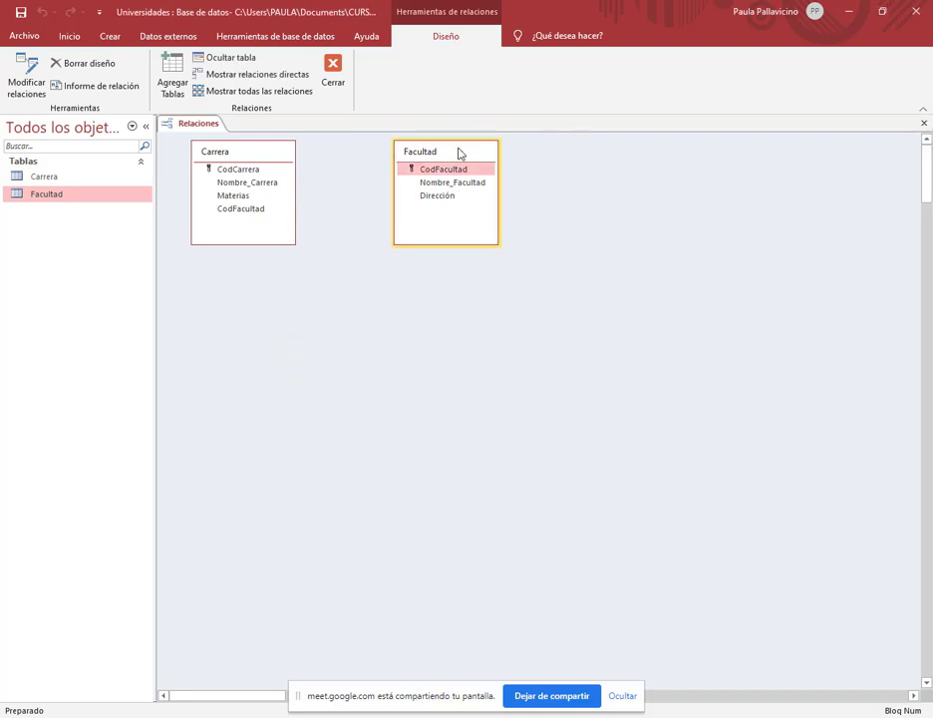
key("Delete")
key("Delete")
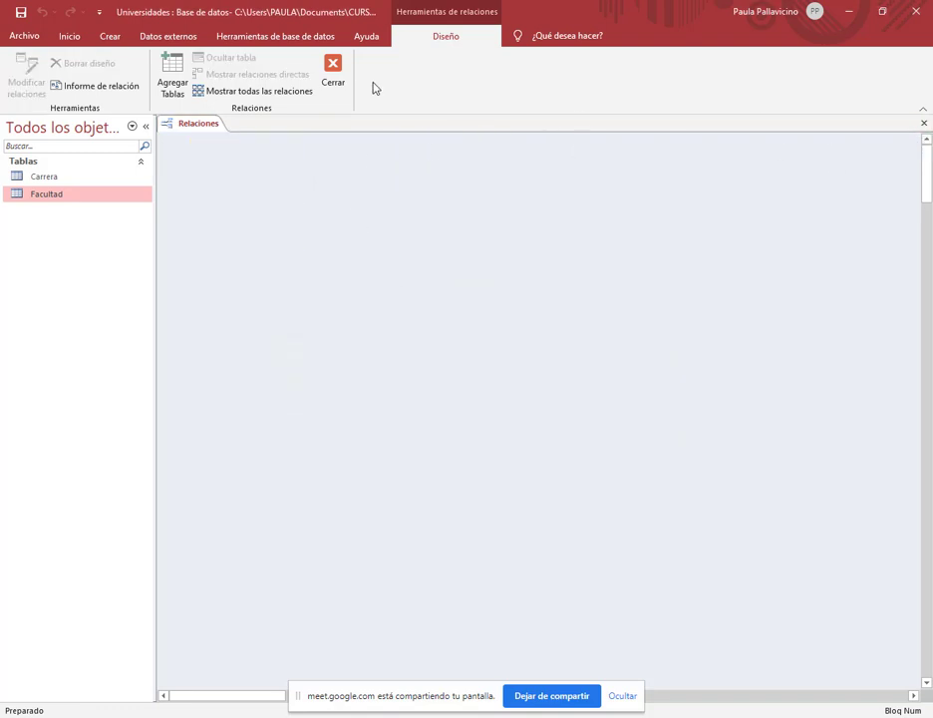
left_click(333, 72)
left_click(408, 407)
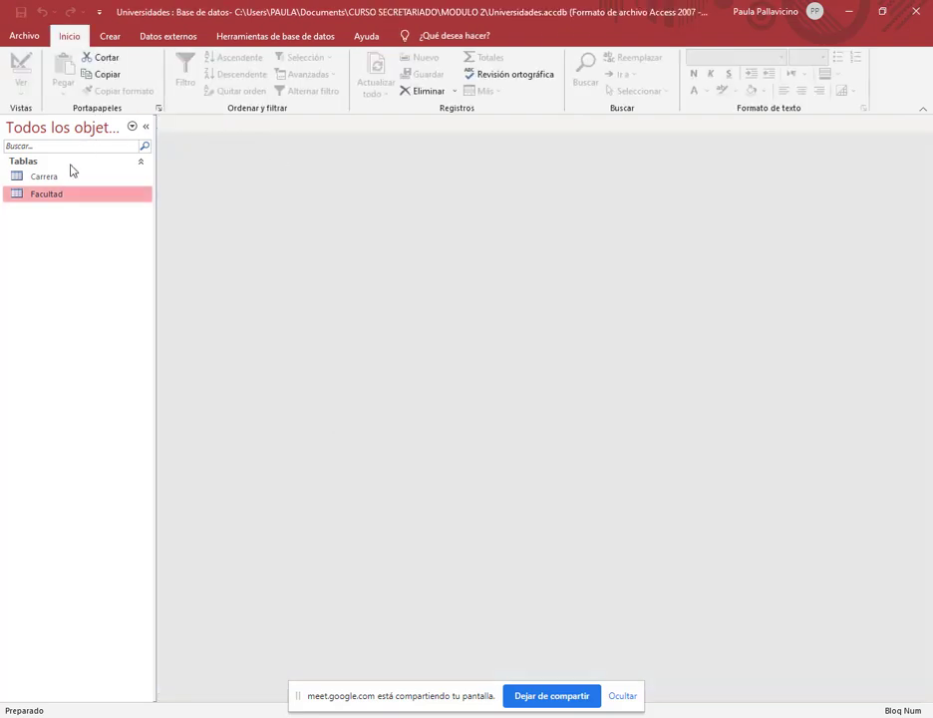
- Open Carrera in Design View, switch it to Datasheet View, then close it
right_click(44, 178)
left_click(55, 209)
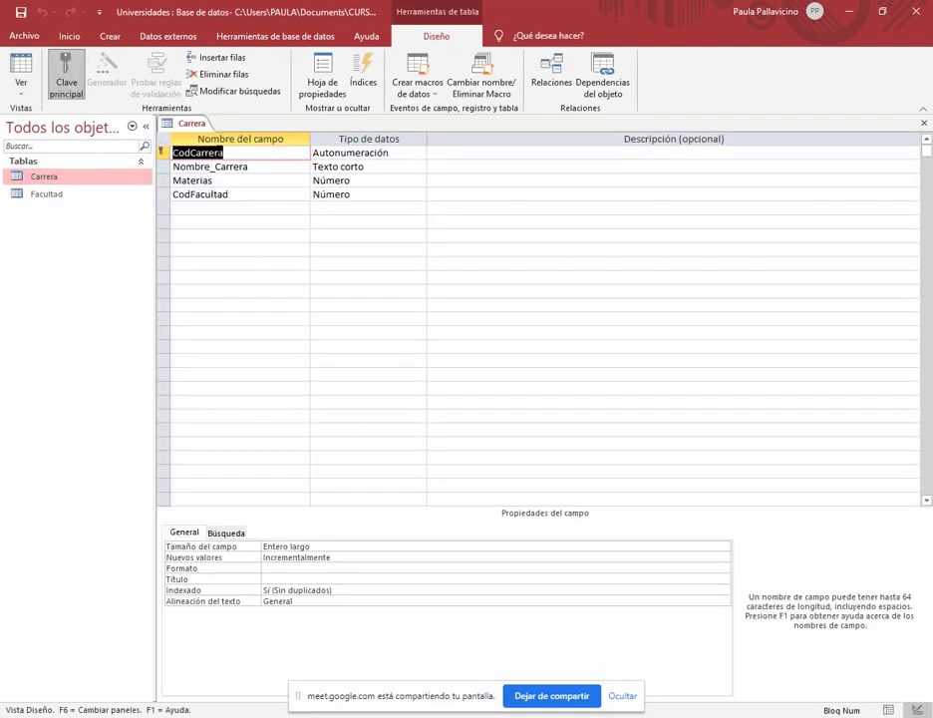
left_click(17, 66)
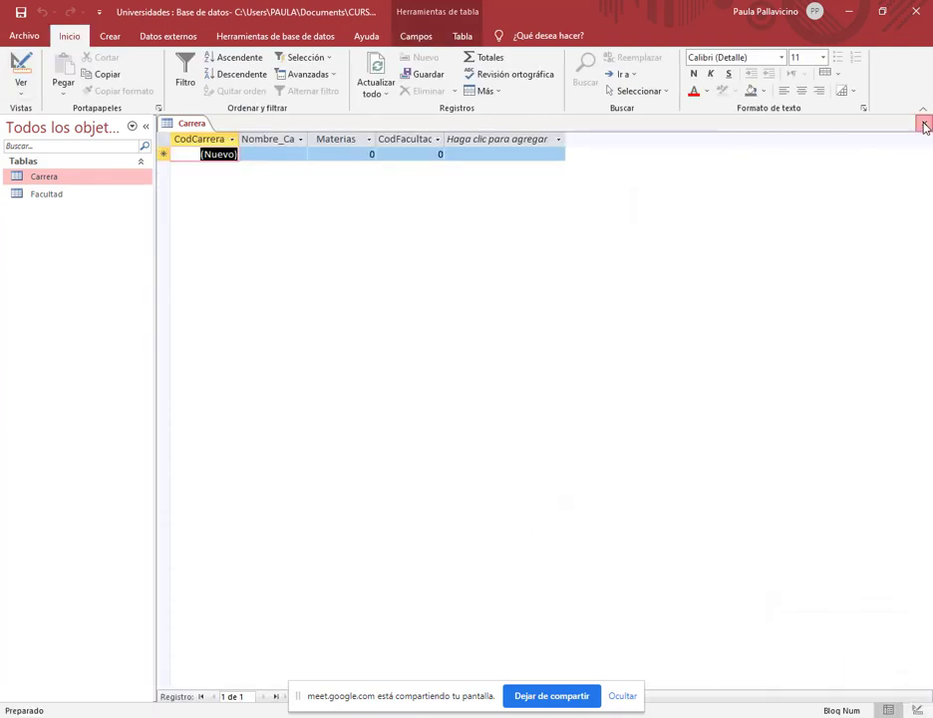
left_click(924, 123)
- View Facultad in Datasheet View, close it, and open the empty Relationships window
right_click(50, 193)
left_click(61, 218)
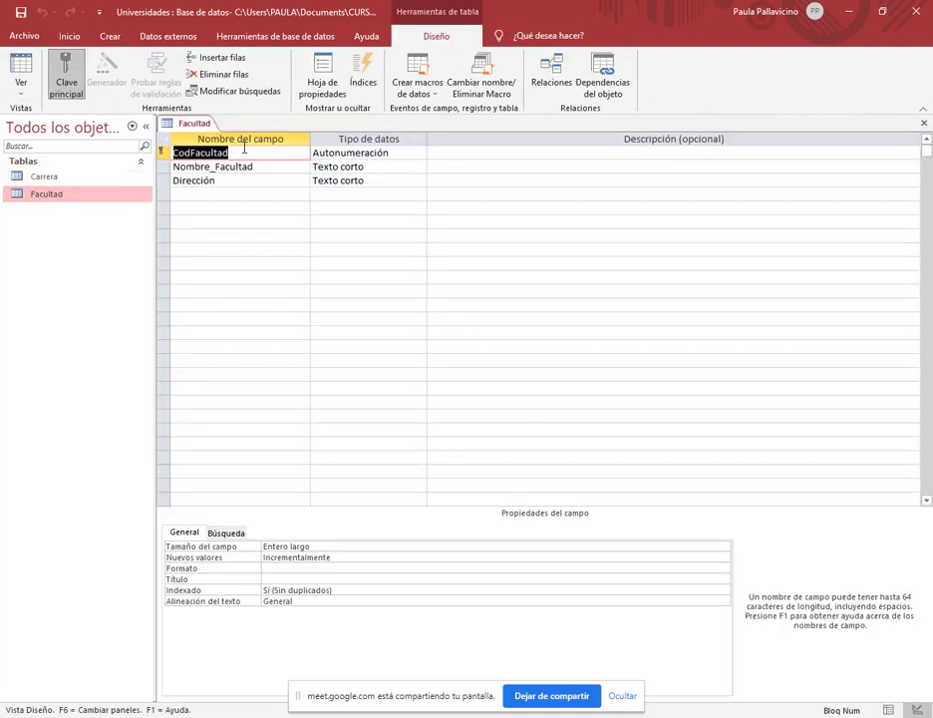
left_click(17, 66)
left_click(923, 124)
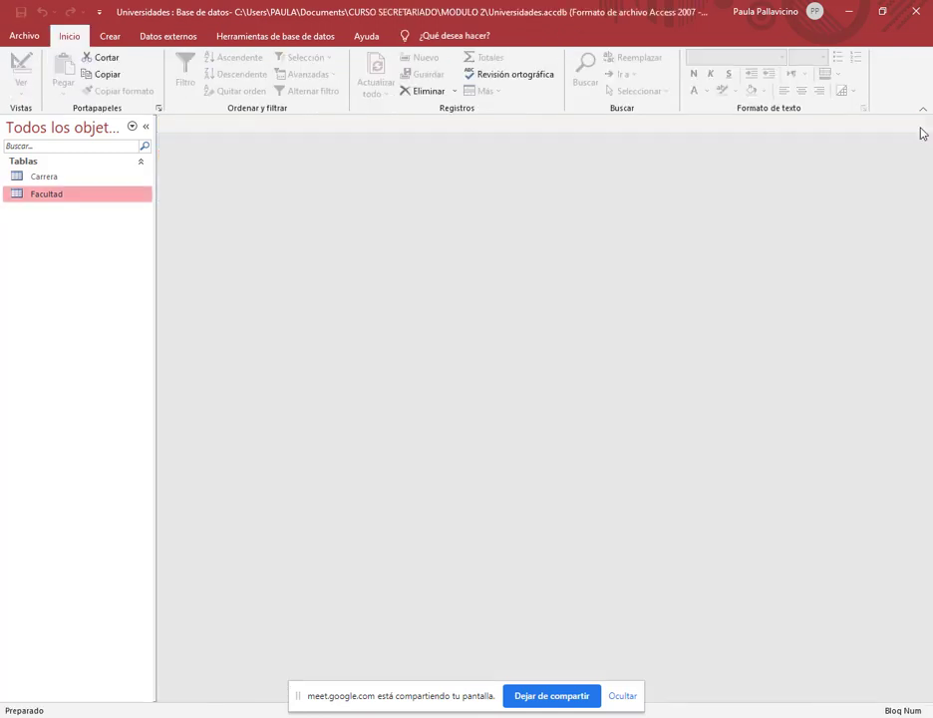
left_click(263, 37)
left_click(199, 72)
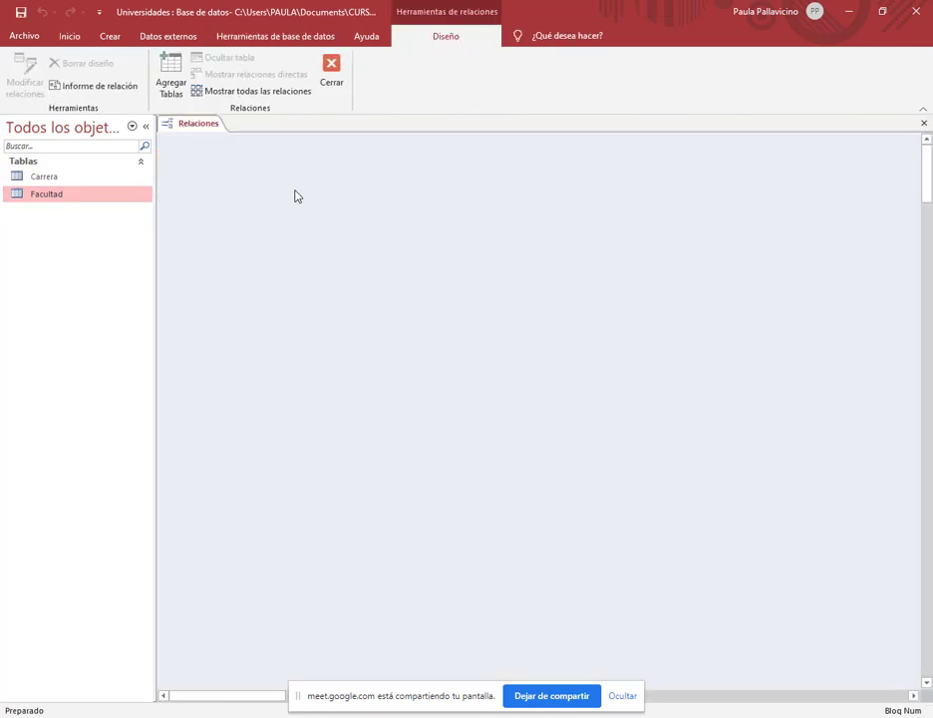
- Add Carrera and Facultad, and link CodFacultad one-to-many with referential integrity enforced
left_click(175, 70)
left_click(388, 179, "shift")
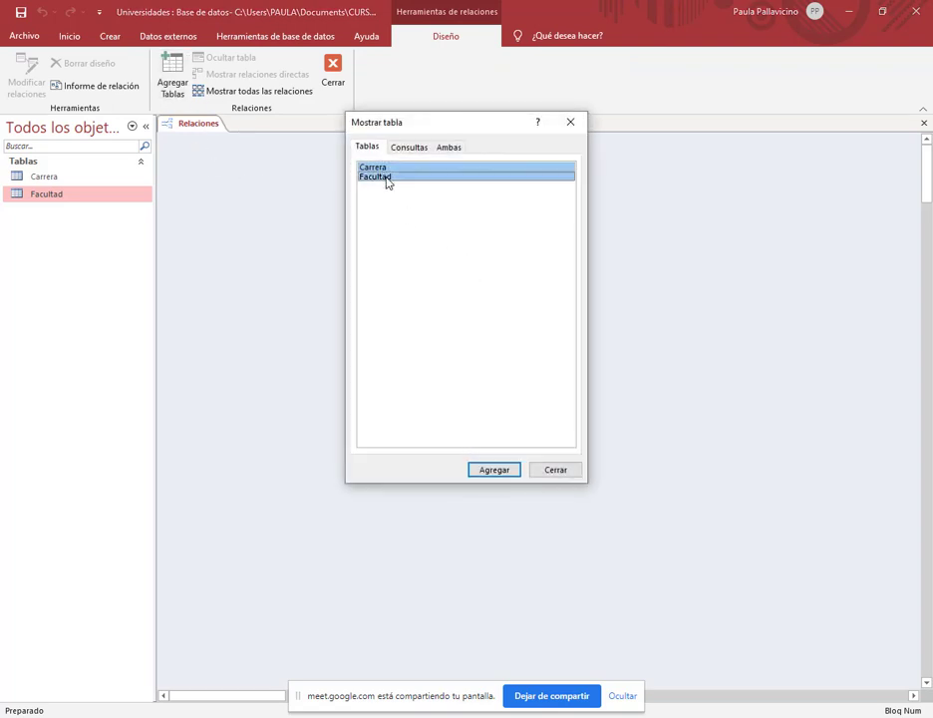
left_click(504, 473)
left_click(555, 469)
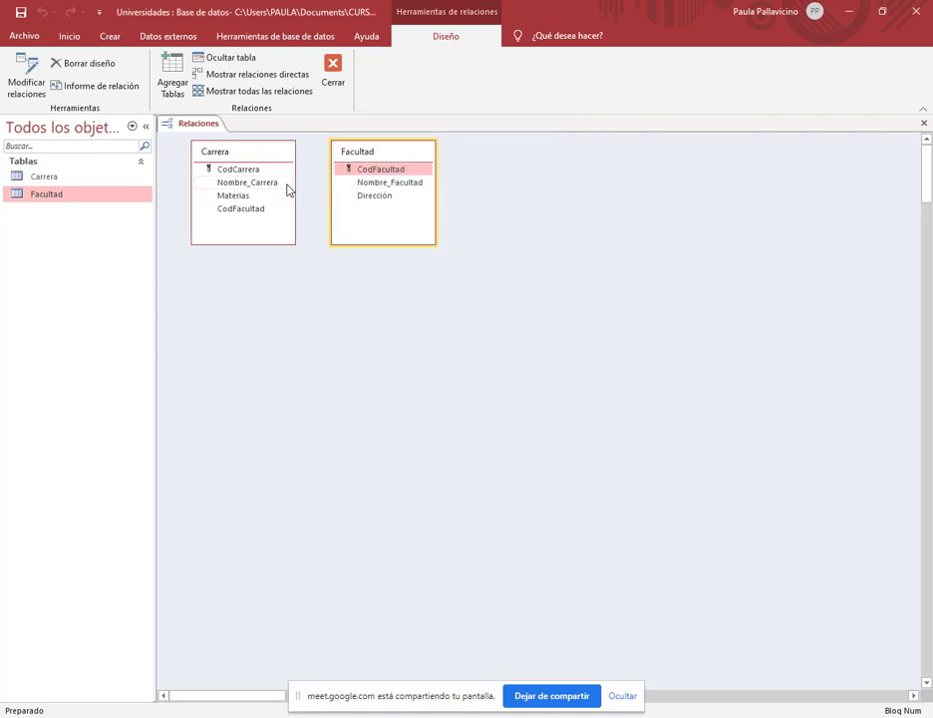
left_click_drag(248, 209, 378, 172)
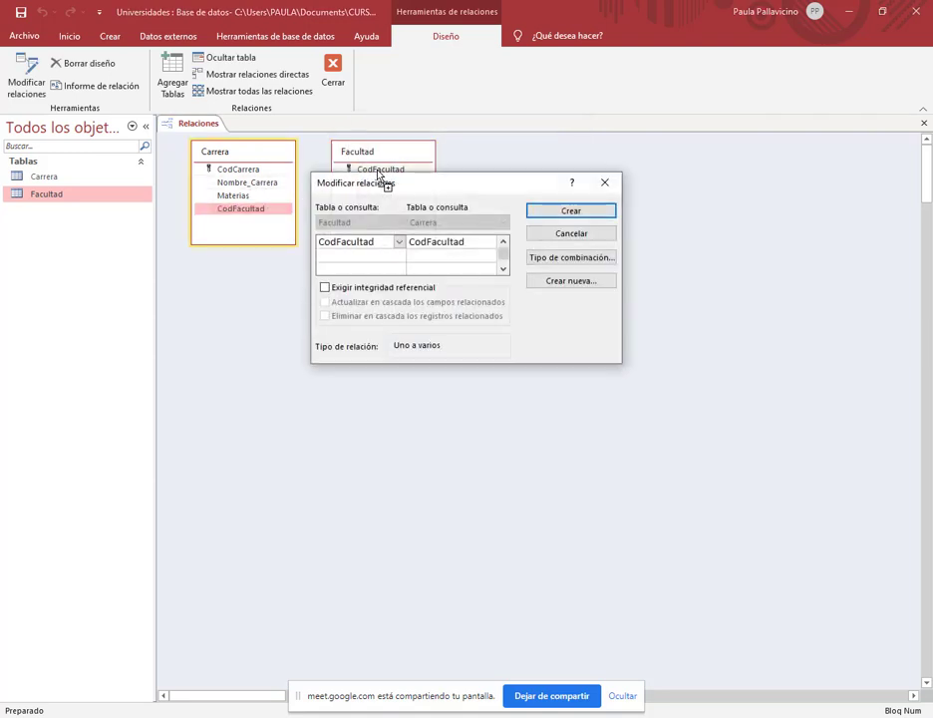
left_click(382, 288)
left_click(585, 211)
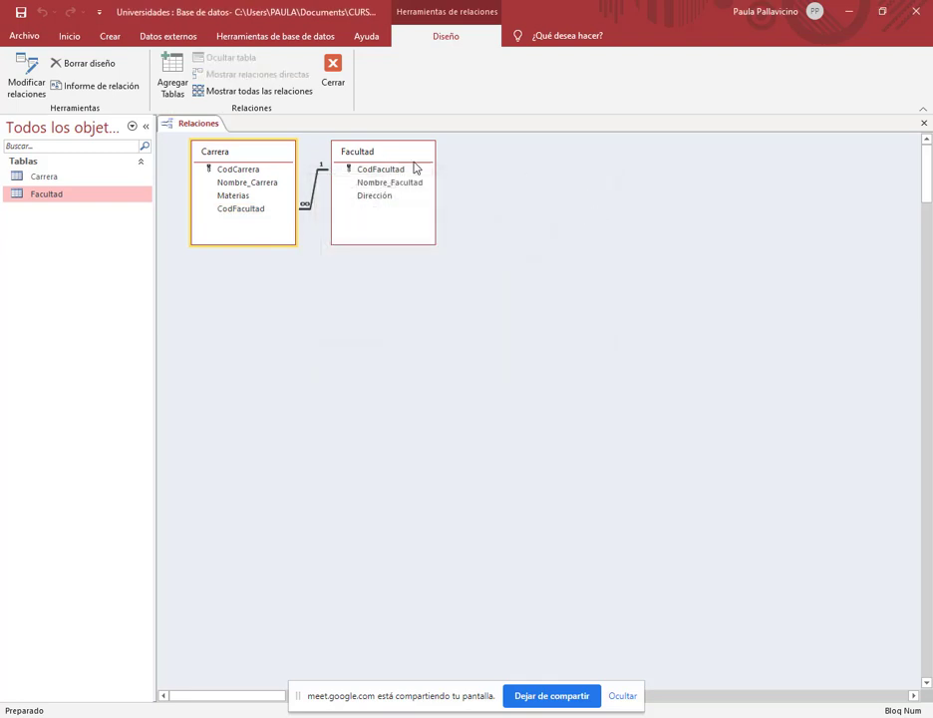
- Arrange the Carrera and Facultad tables neatly in the Relationships diagram
left_click_drag(413, 161, 482, 161)
left_click_drag(259, 156, 276, 171)
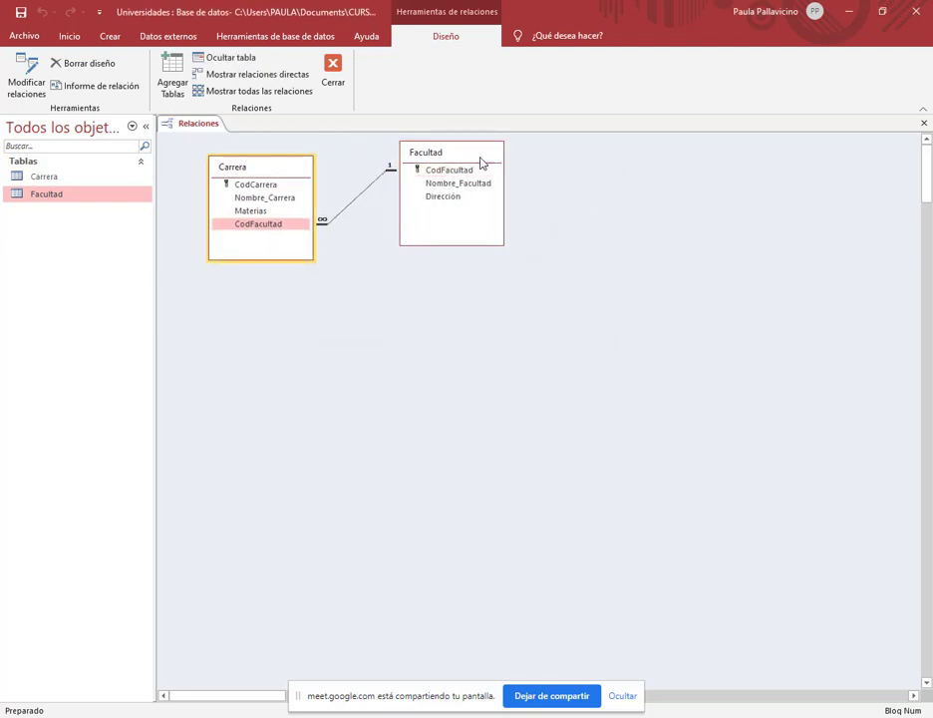
left_click_drag(481, 163, 462, 162)
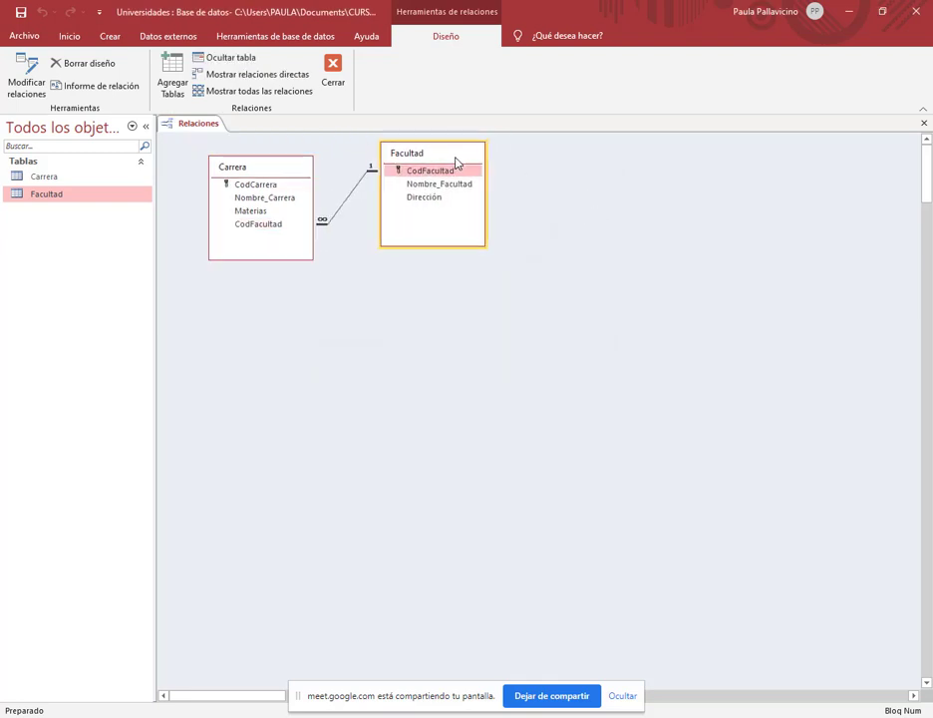
left_click(329, 221)
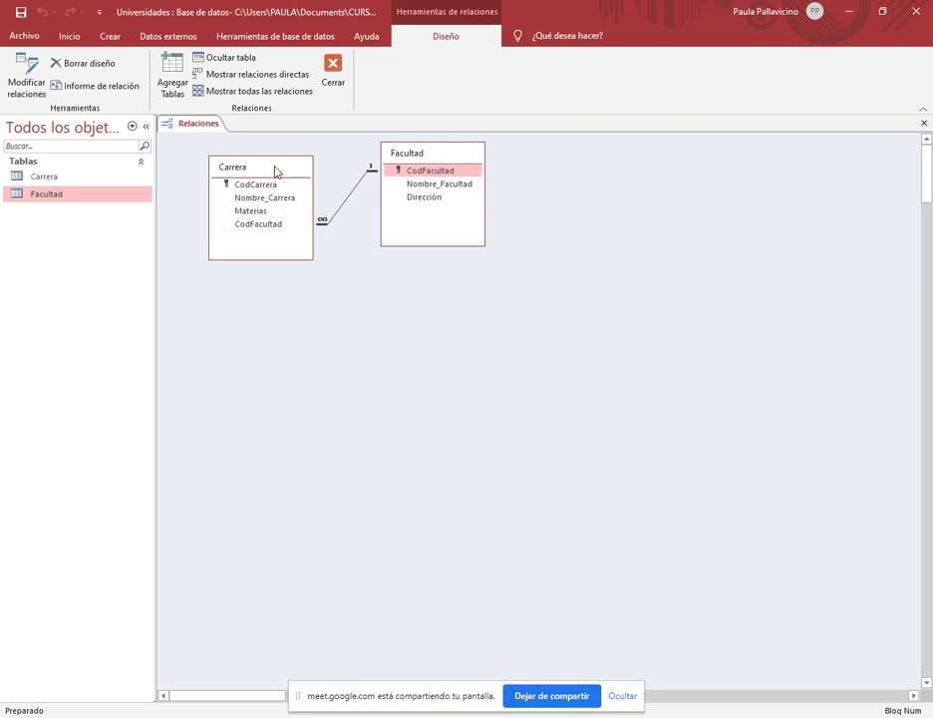
left_click_drag(277, 172, 260, 178)
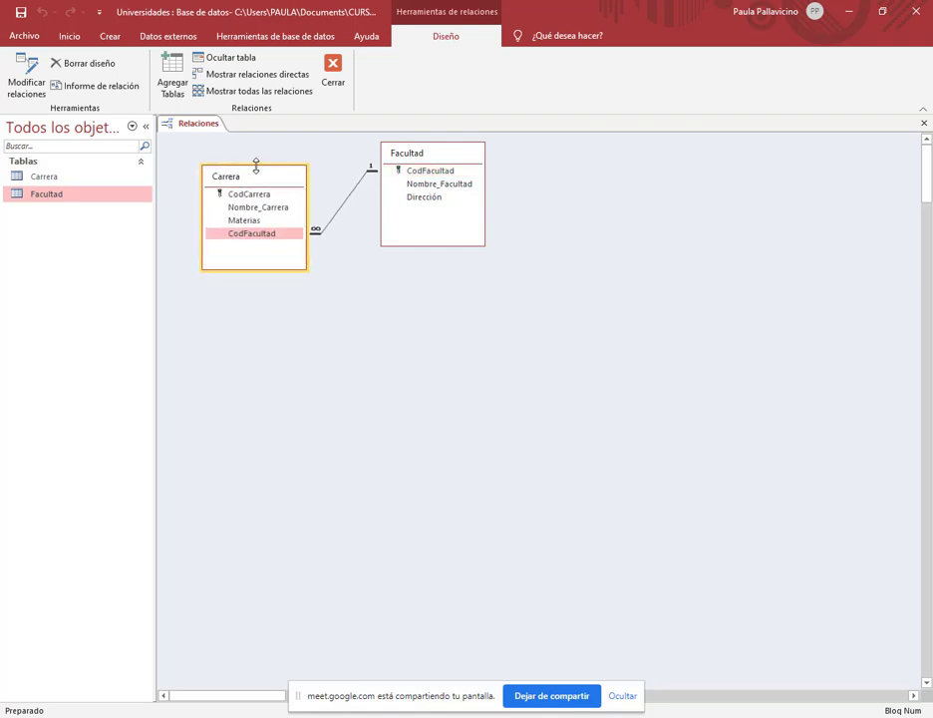
left_click(431, 176)
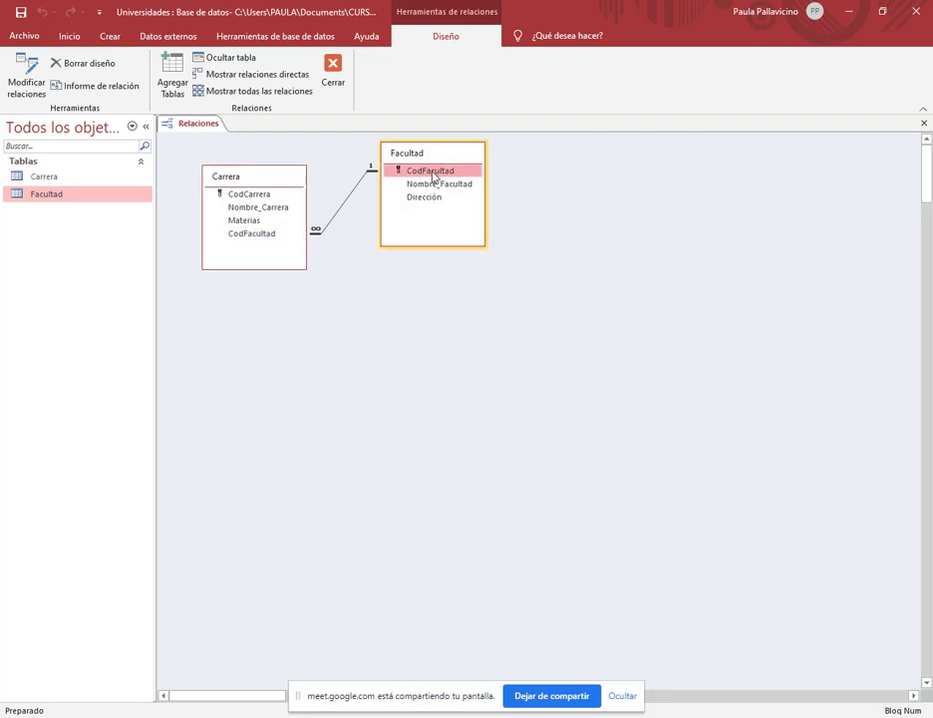
key("alt+Tab")
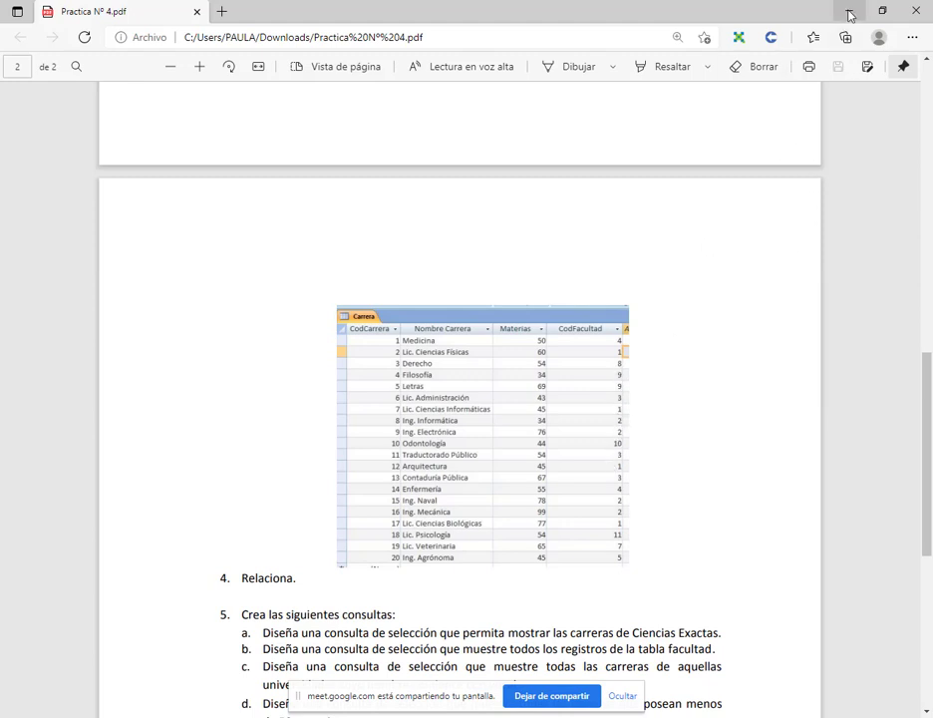
- Scroll the practice PDF up to the Facultad records, then minimize Edge
scroll(619, 439, "up", 3)
scroll(618, 439, "up", 5)
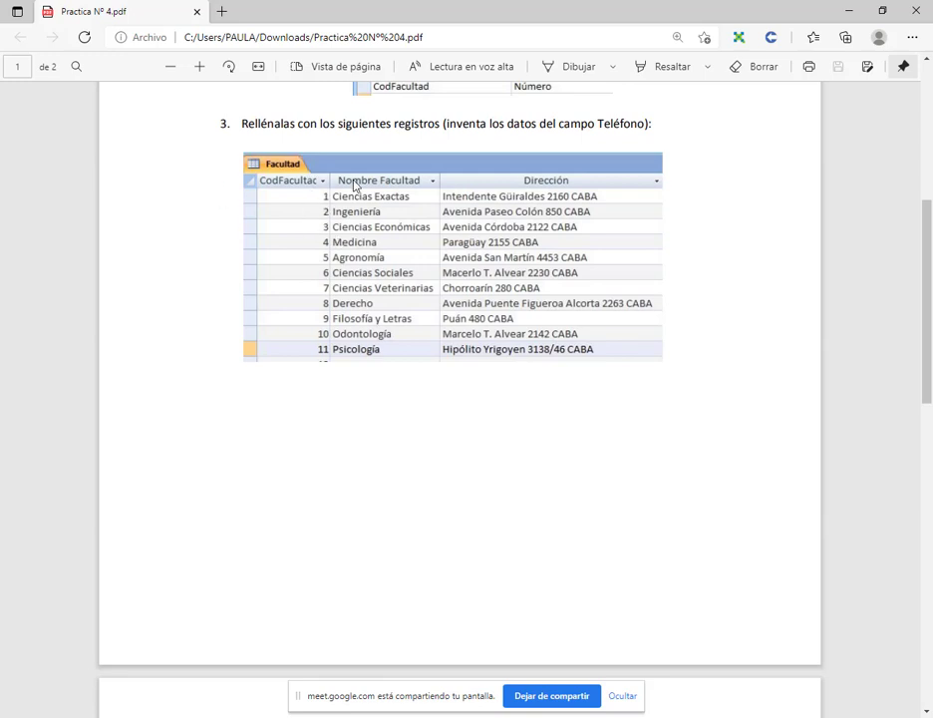
left_click(849, 9)
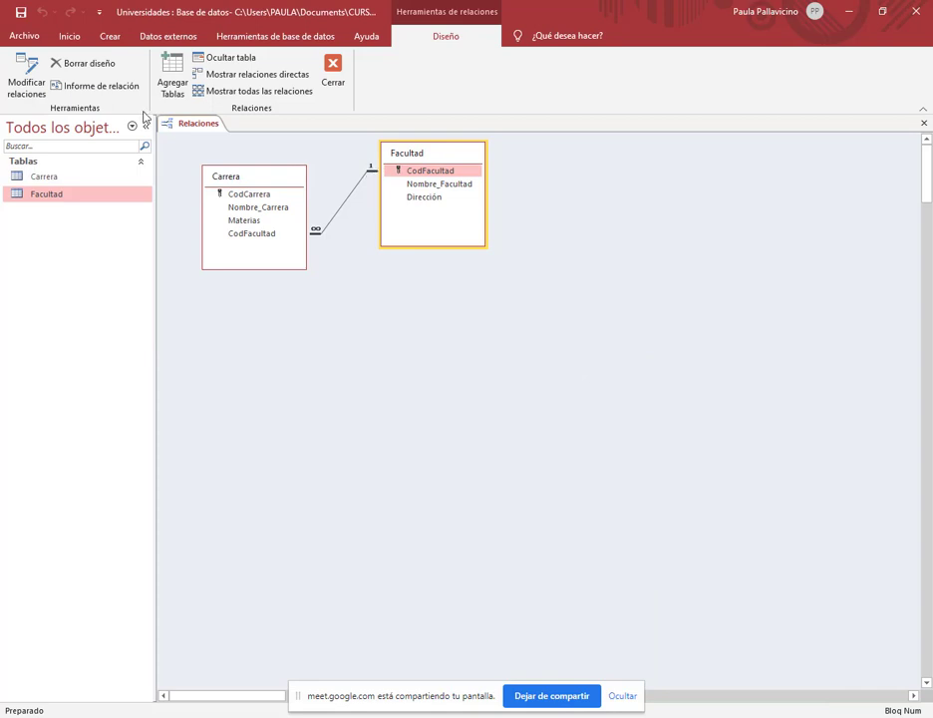
- Close the Relationships diagram and snap the restored Access window to the right half
mouse_move(480, 155)
left_mouse_down()
mouse_move(461, 177)
mouse_move(474, 174)
left_mouse_up()
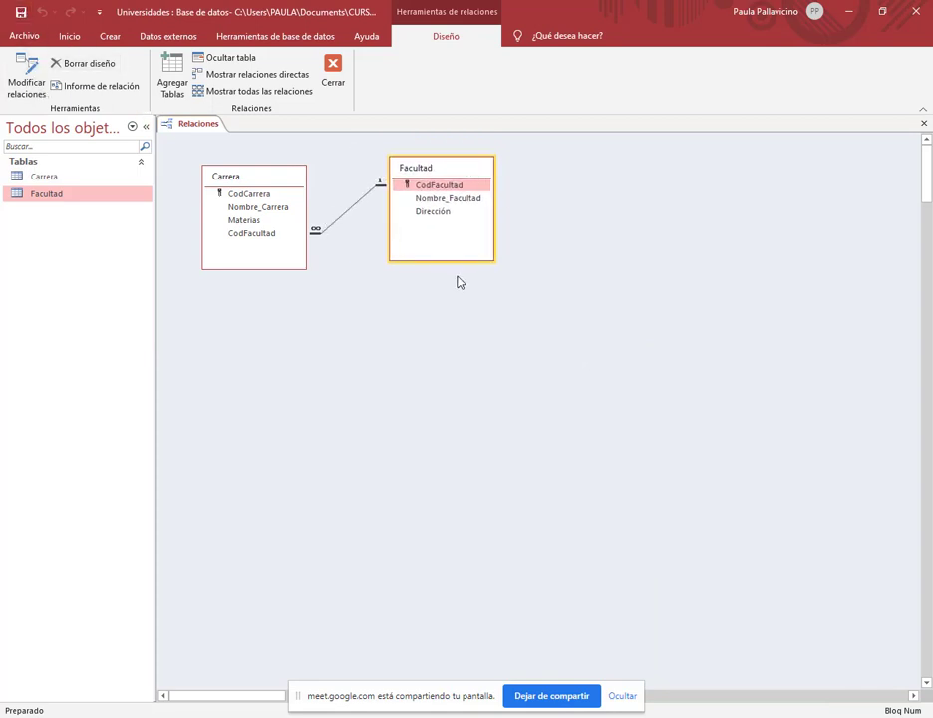
left_click(925, 124)
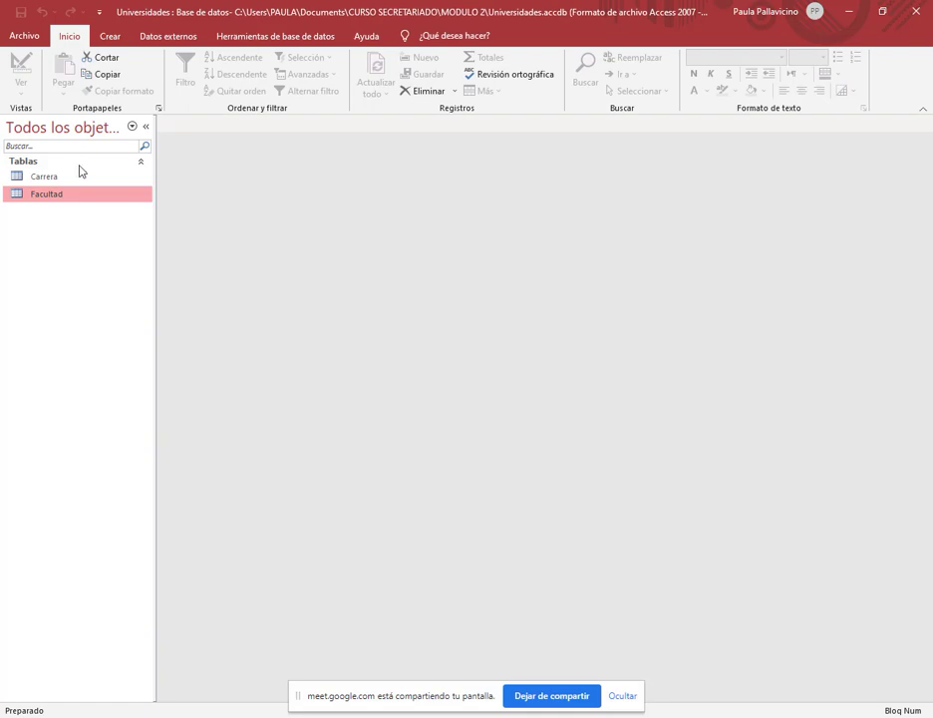
left_click(881, 11)
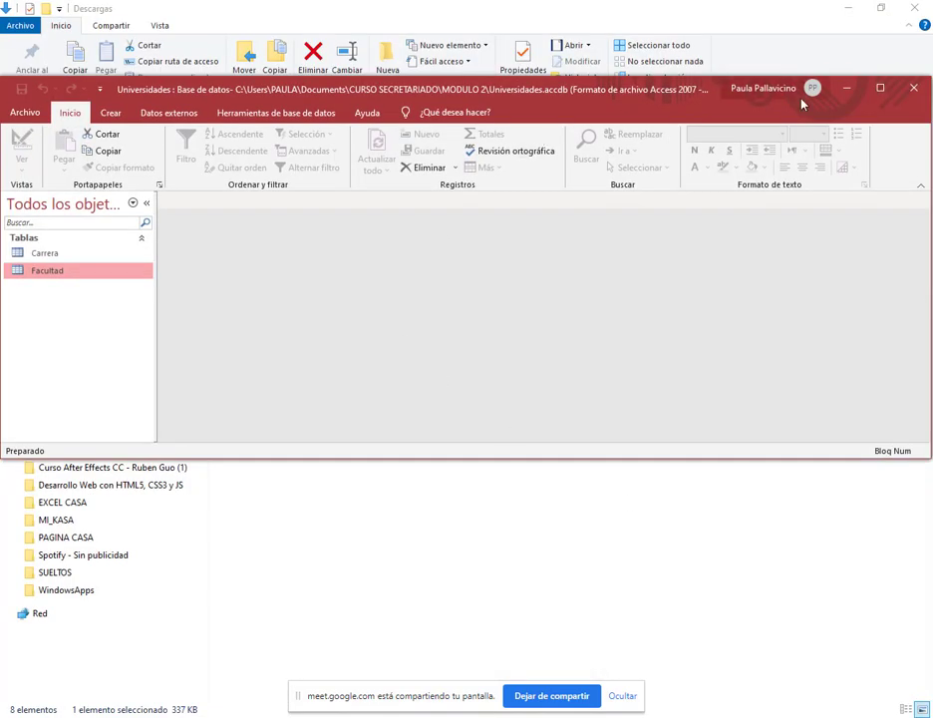
left_click_drag(802, 95, 932, 94)
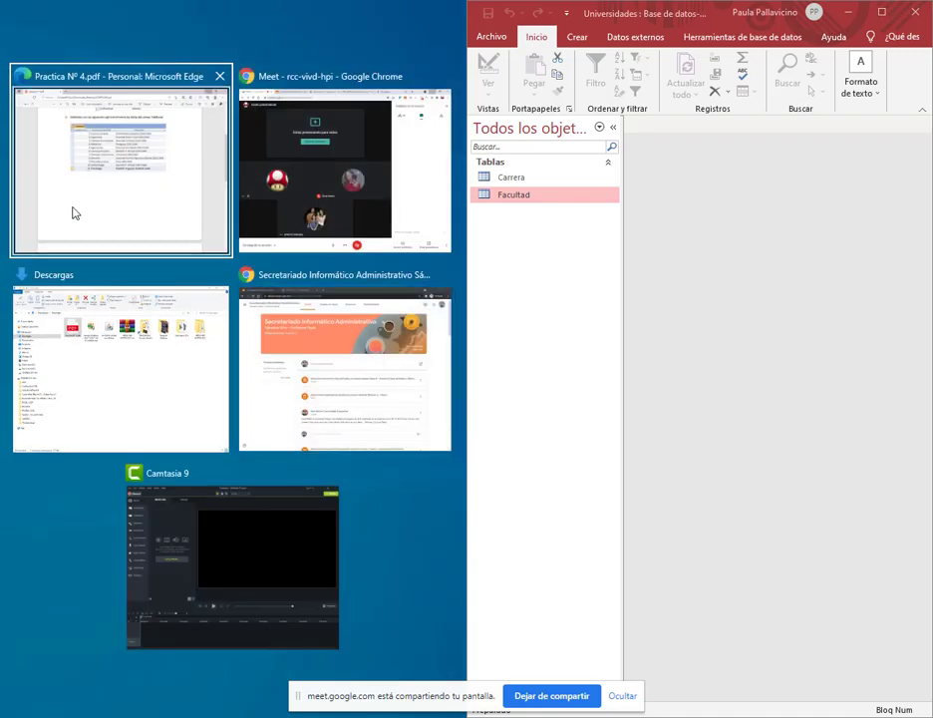
- Place the practice PDF on the left at the Carrera records and open the Carrera table
left_click(74, 212)
left_click_drag(270, 711, 348, 708)
scroll(396, 499, "down", 10)
scroll(399, 443, "up", 1)
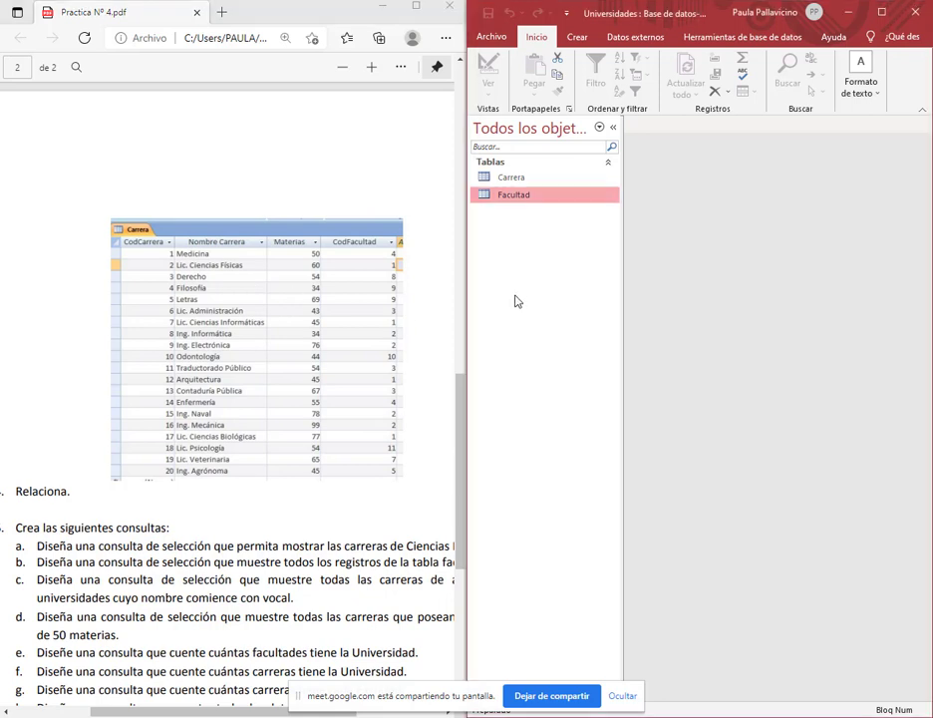
double_click(498, 178)
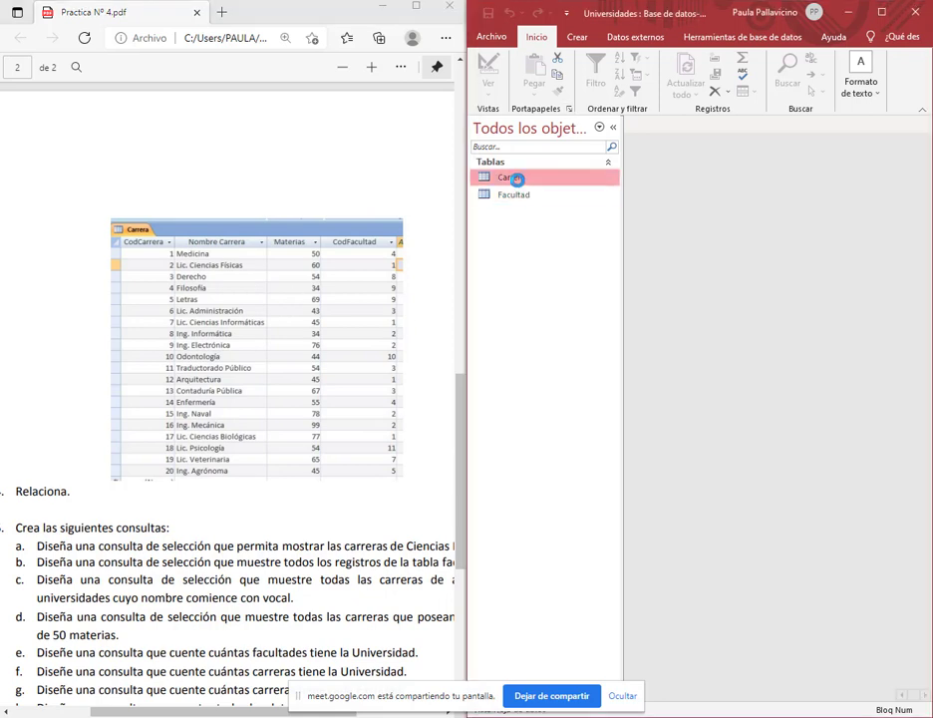
- Enter the first Carrera record: Medicina, 50 Materias, CodFacultad 4
left_click(614, 126)
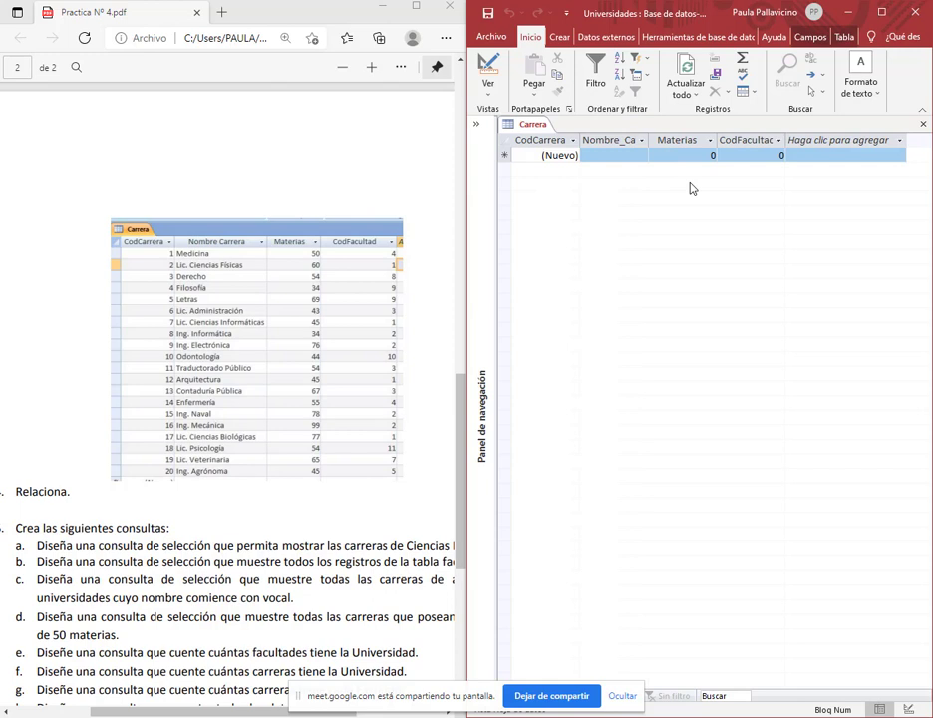
left_click(627, 154)
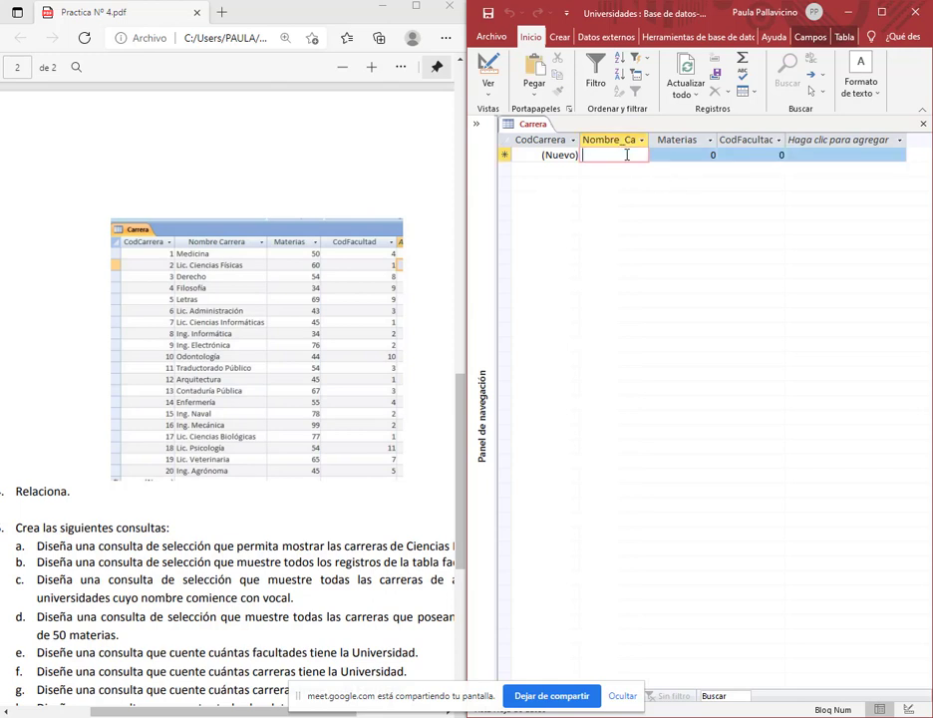
type("Medicia")
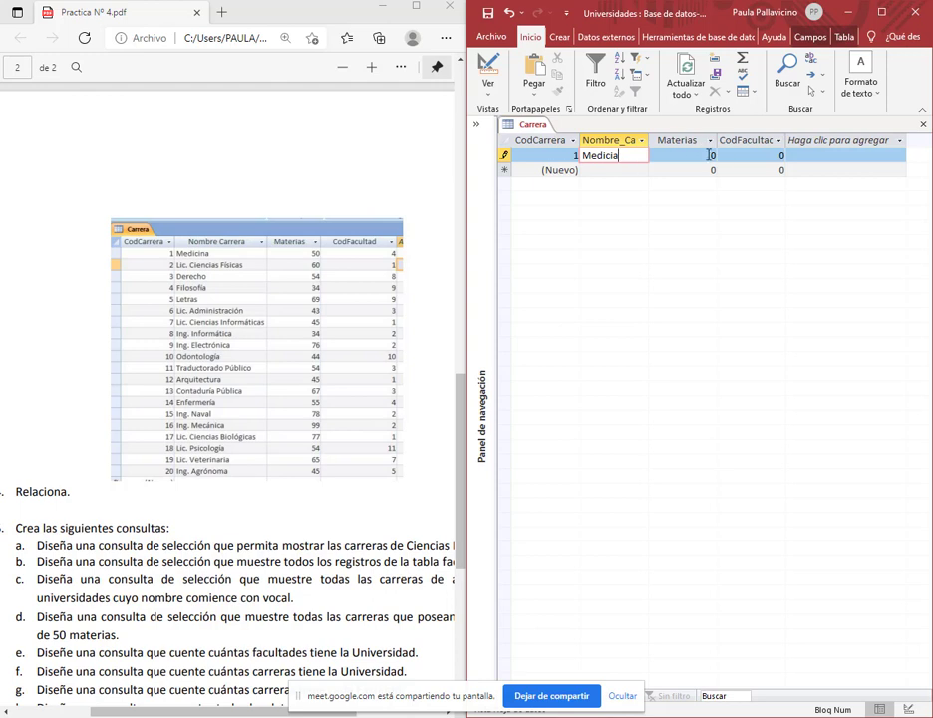
key("Tab")
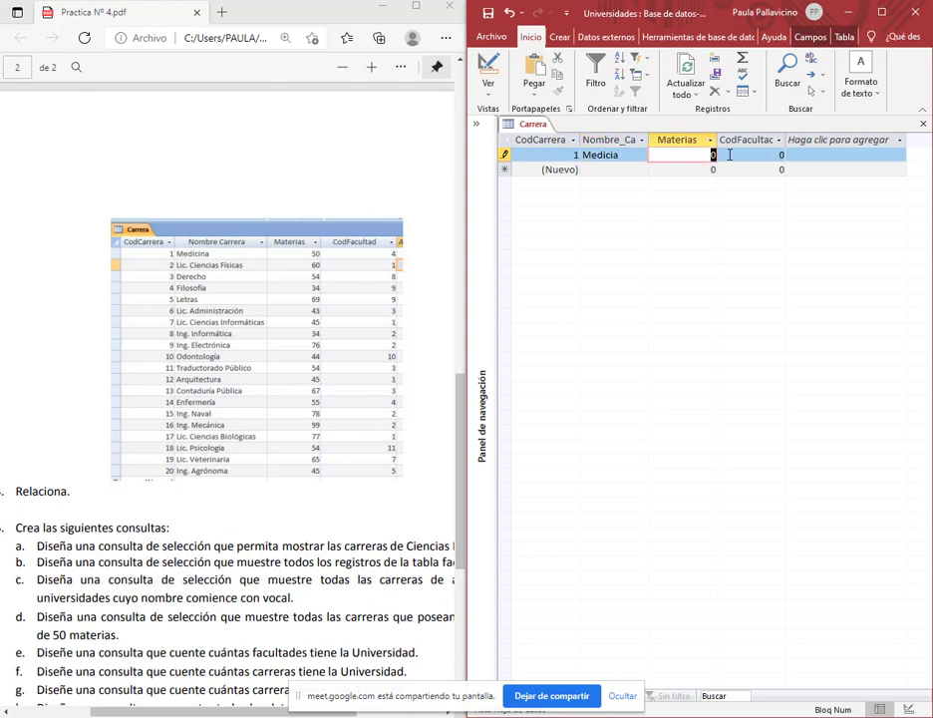
type("50")
key("Tab")
type("4")
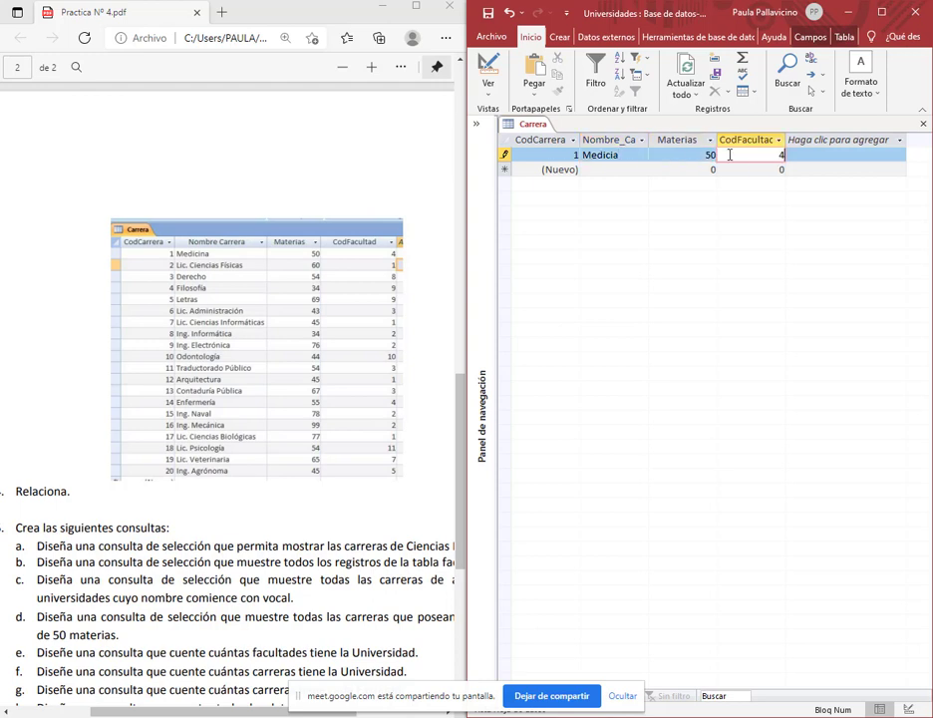
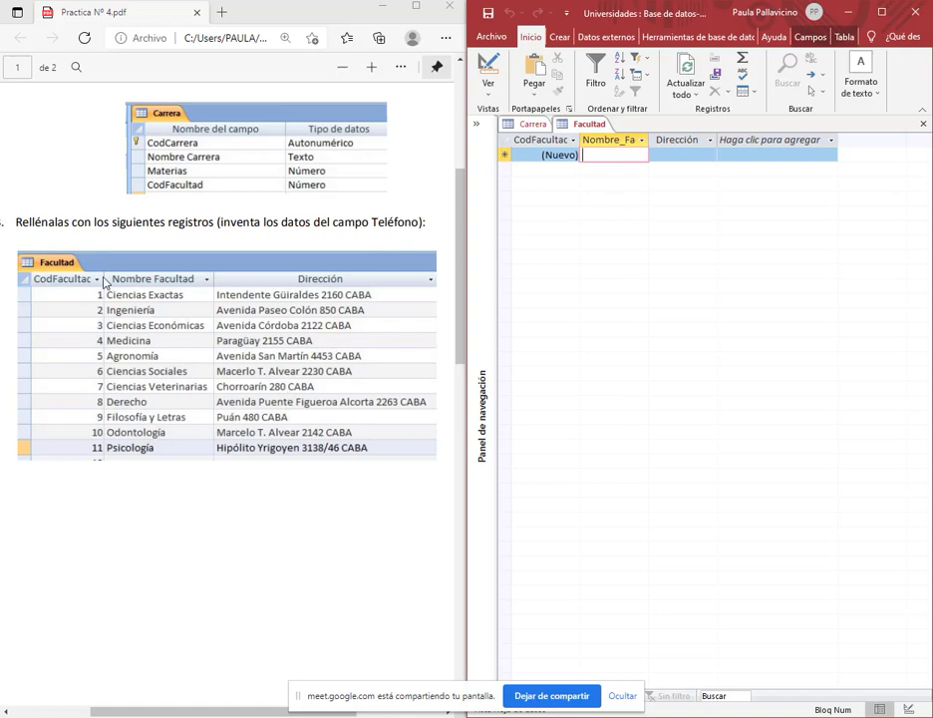
scroll(104, 281, "down", 10)
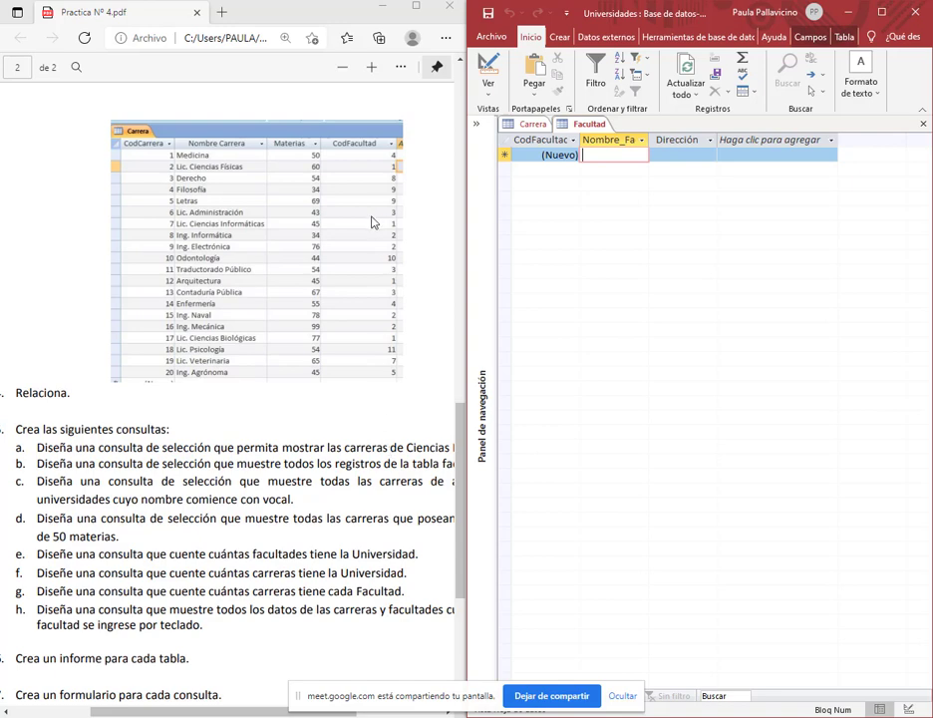
scroll(333, 477, "up", 10)
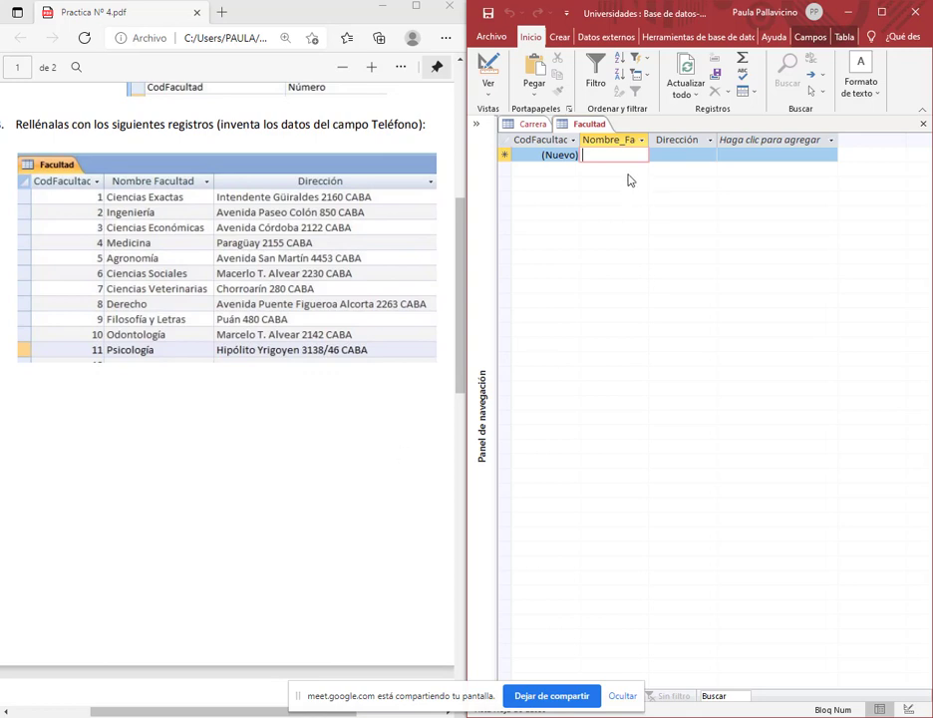
key("Caps_Lock")
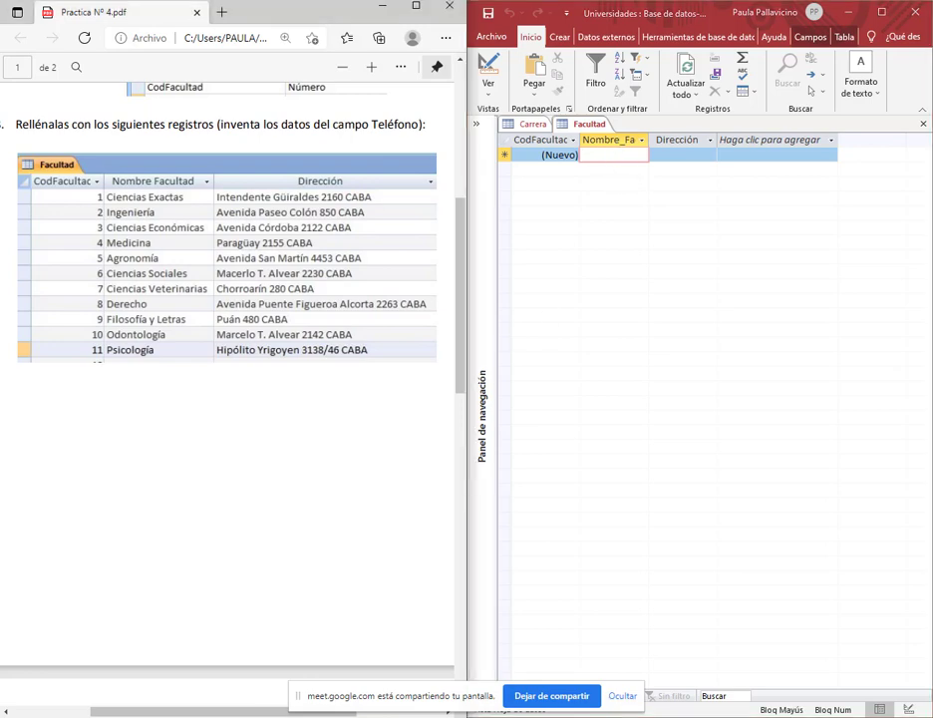
left_click(118, 672)
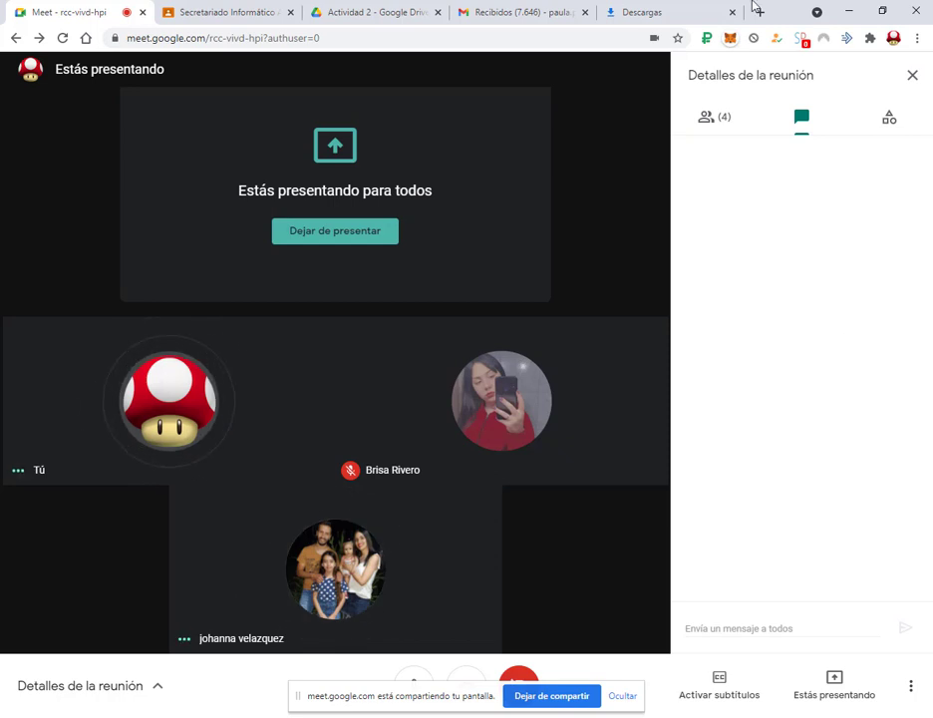
left_click(848, 10)
- Enter the eleven faculty names, Ciencias Exactas through Psicología, in the Nombre_Facultad column
left_click(599, 156)
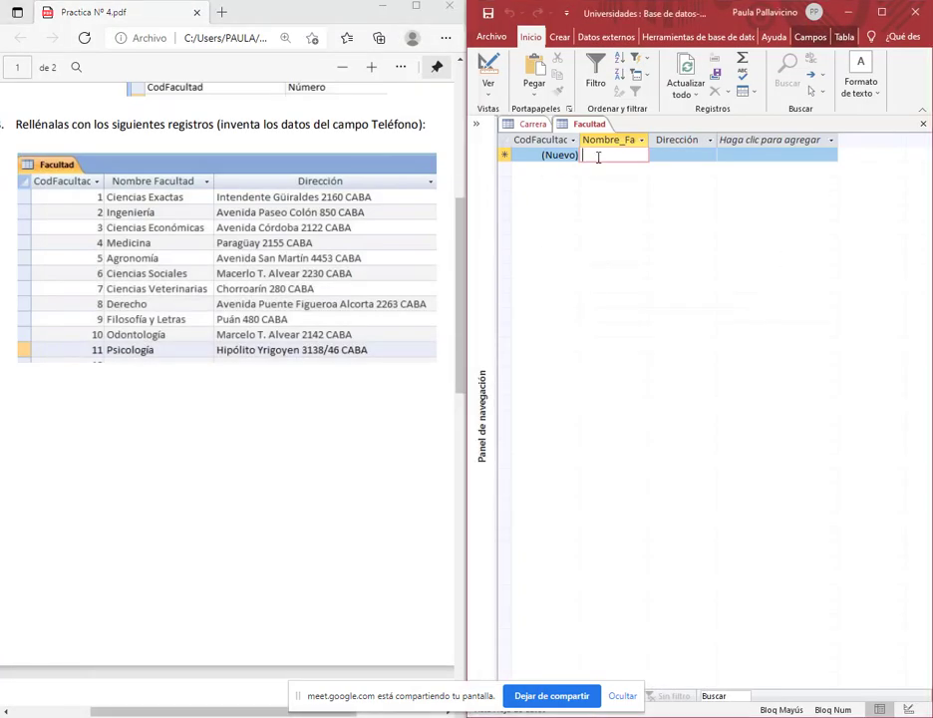
type("Ciencias Exactas")
key("Down")
type("Ingeniería")
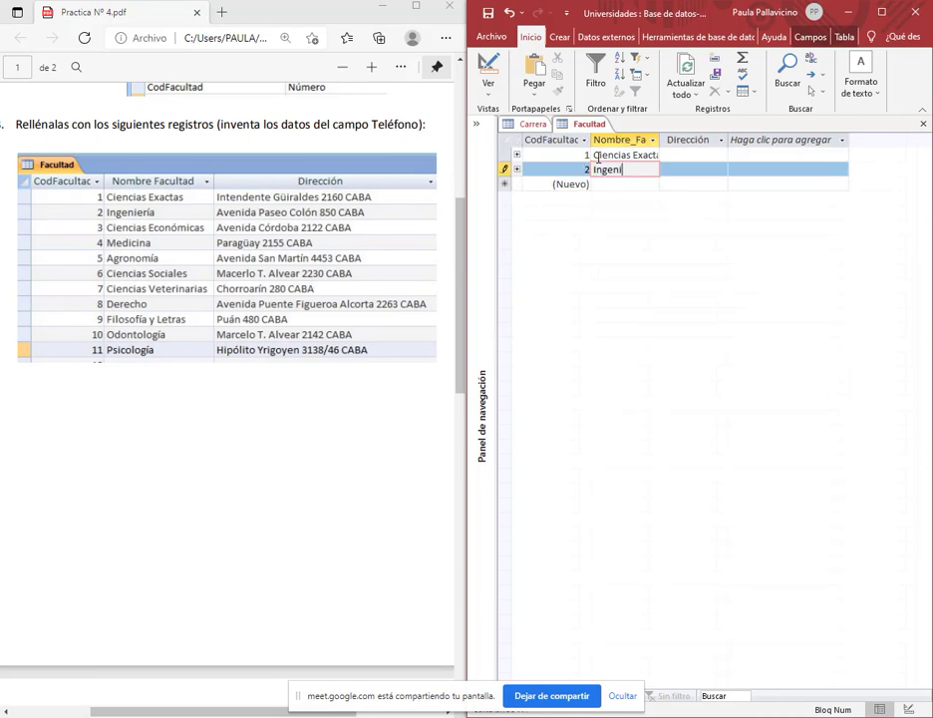
key("Down")
type("Ciencias económicas")
key("Down")
type("Medicina")
key("Down")
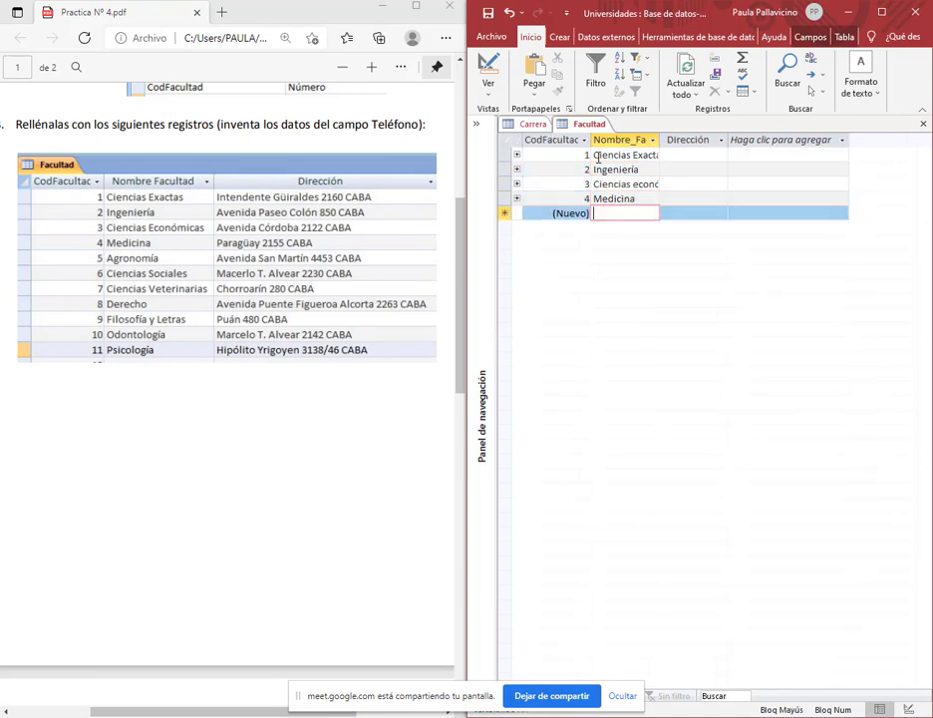
type("Agronomía")
key("Down")
type("Ciencias Sociales")
key("Down")
type("Ciancias Veterinarias")
key("Down")
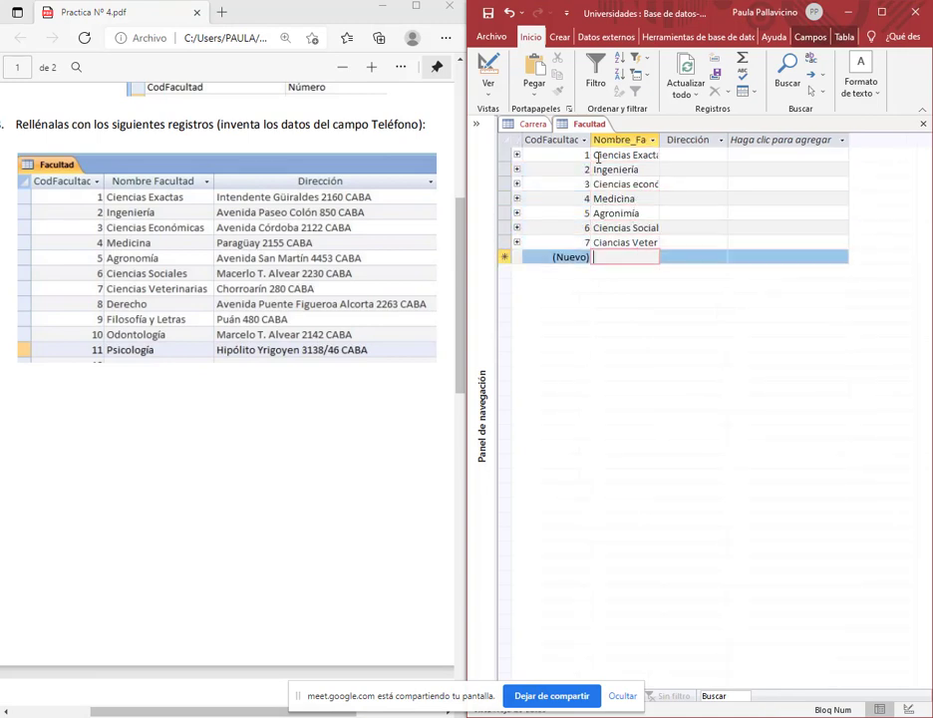
type("Derecho")
key("Down")
type("Filosofía y Letras")
key("Down")
type("Odontología")
key("Down")
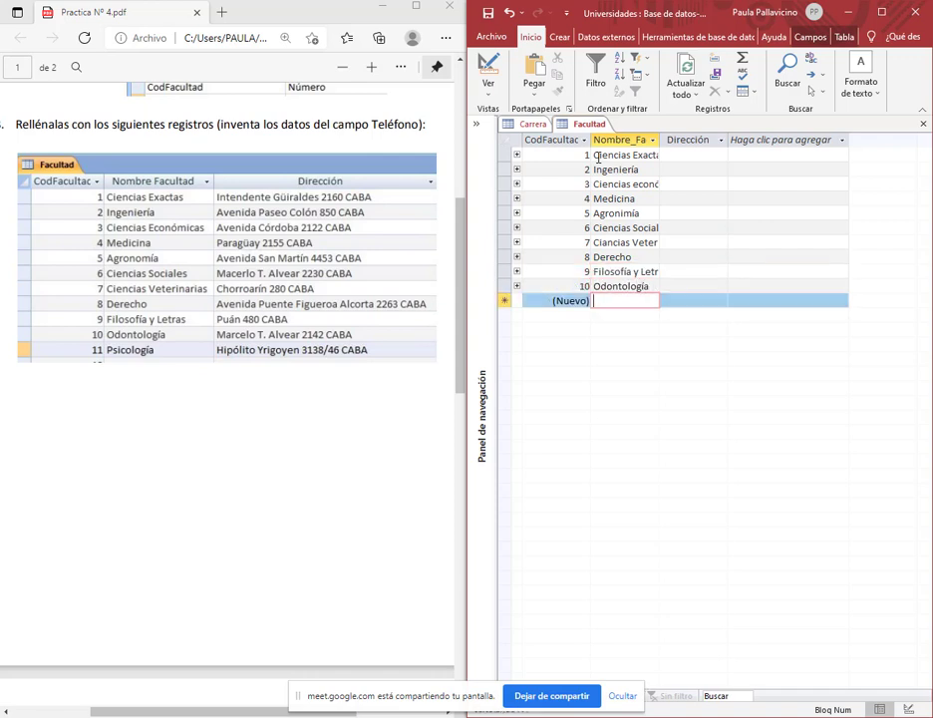
type("Psicología")
left_click(693, 154)
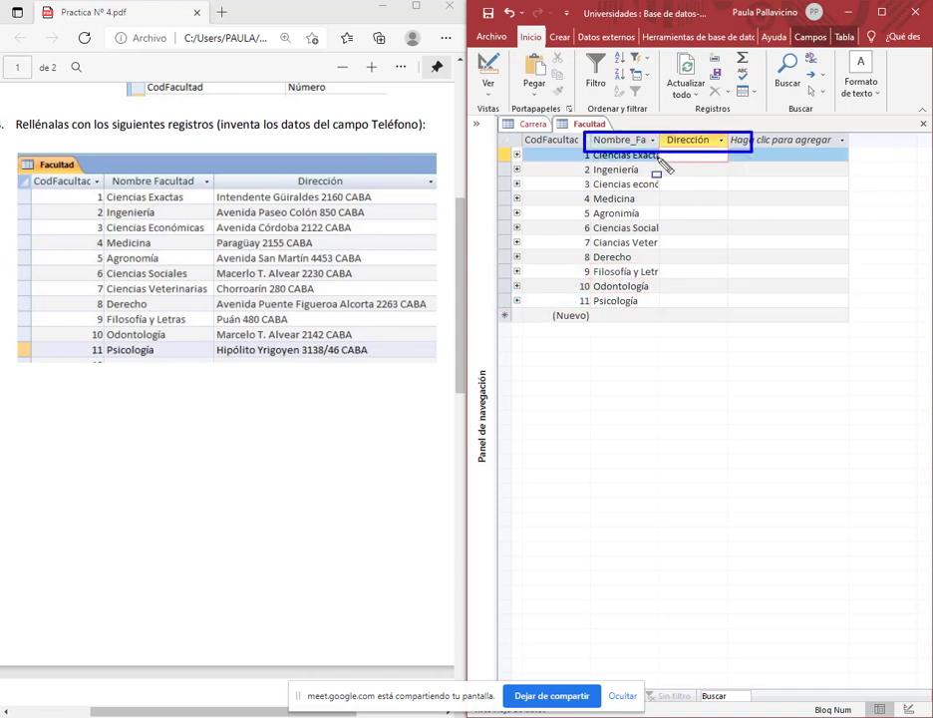
left_click_drag(659, 139, 691, 139)
left_click_drag(763, 139, 895, 139)
type("Intenden")
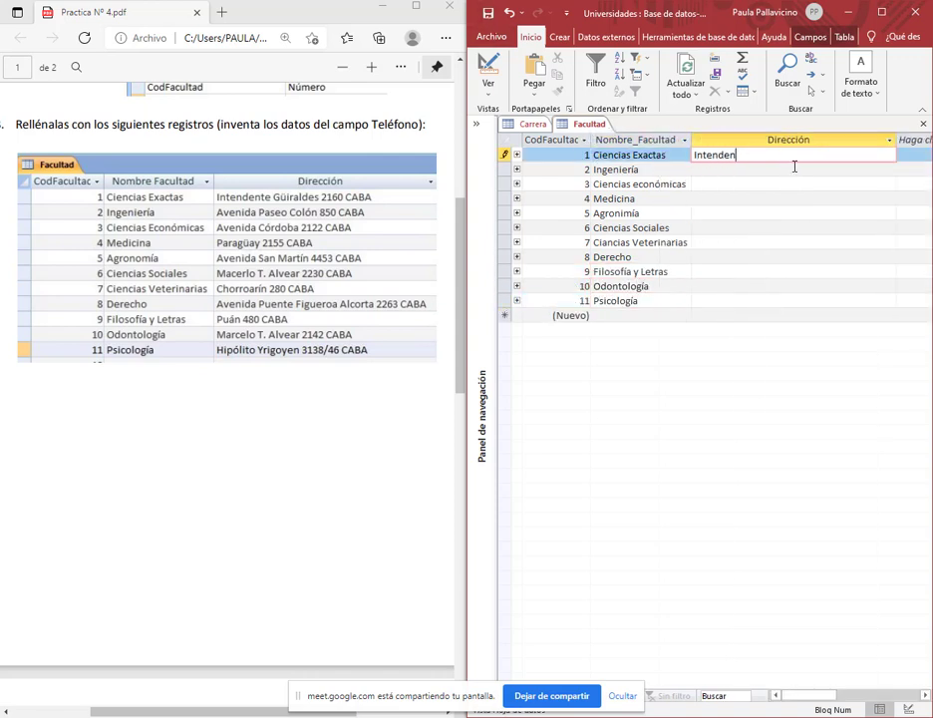
type("e Güiraldes 2160 CABA")
key("Down")
type("Avenida Paseo Colón 850 CABA")
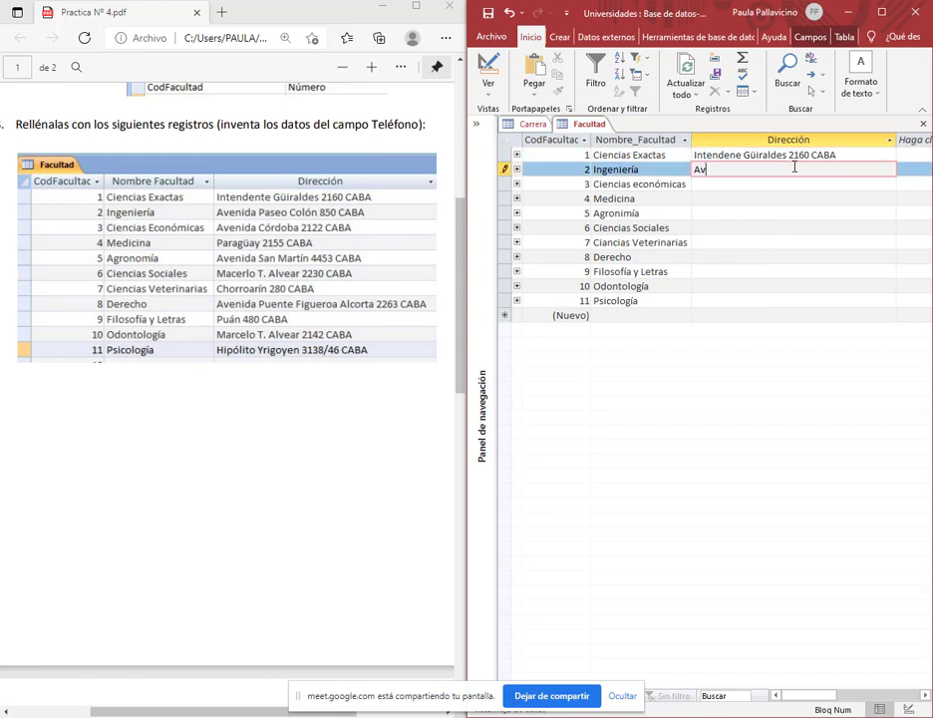
key("Down")
type("Parag")
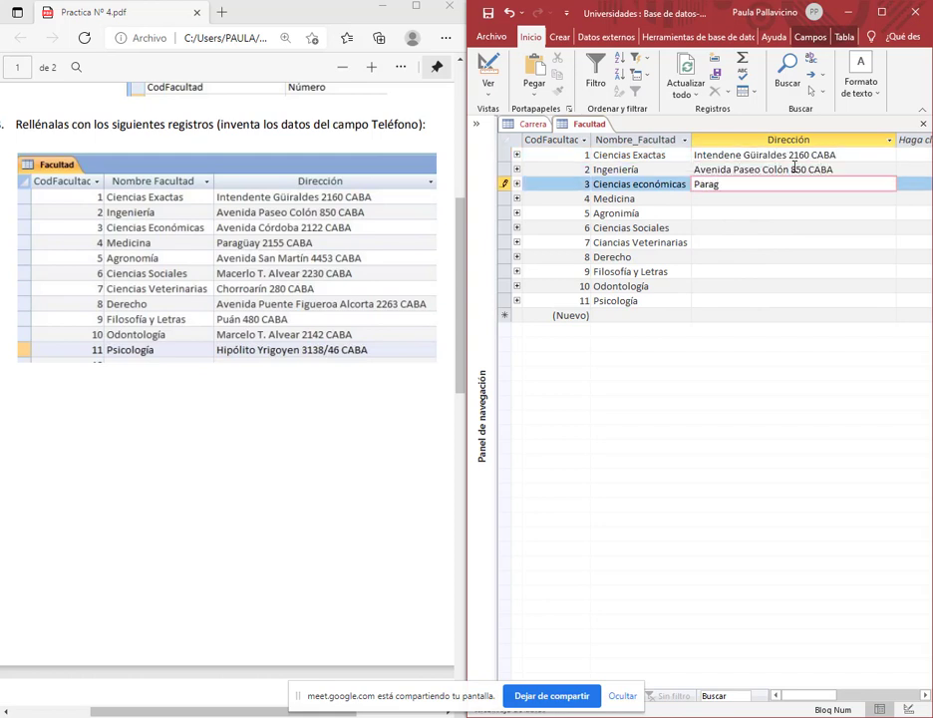
type("üay 2155 CABA")
key("Down")
type("Avenida San Mar")
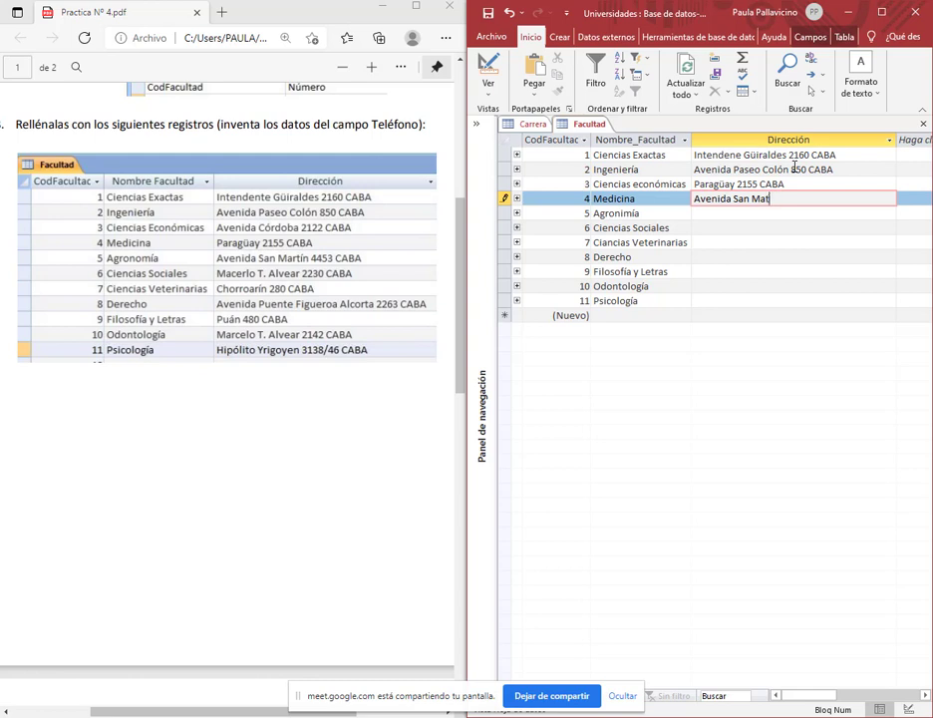
type("tín 4453 CABA")
key("Down")
type("Macerlo T.")
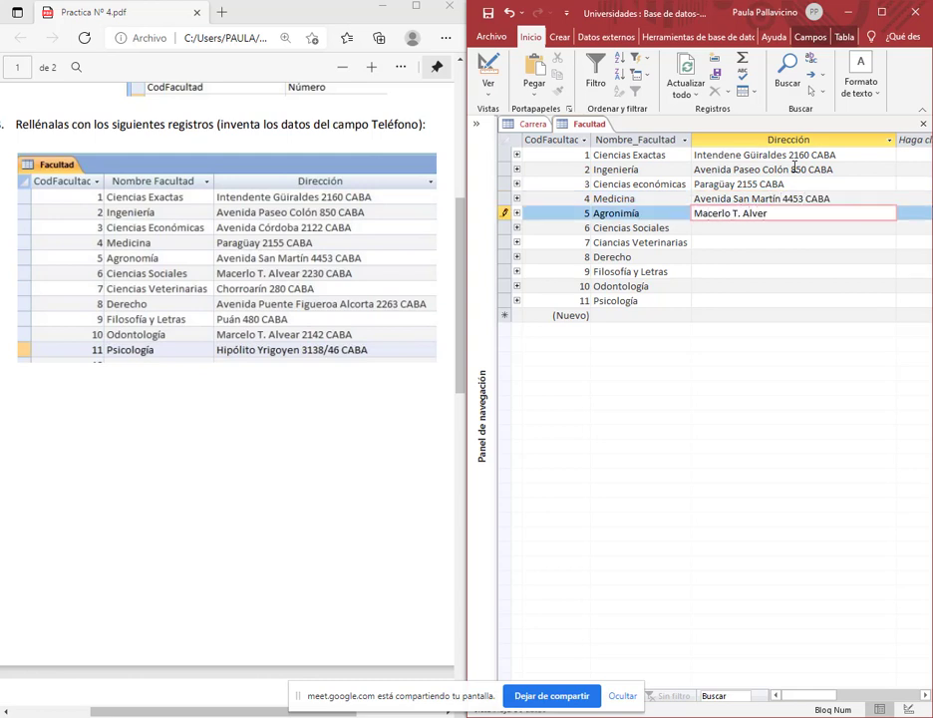
type(" Alvear 2230 CABA")
key("Down")
type("Chorroarin 280 CABA")
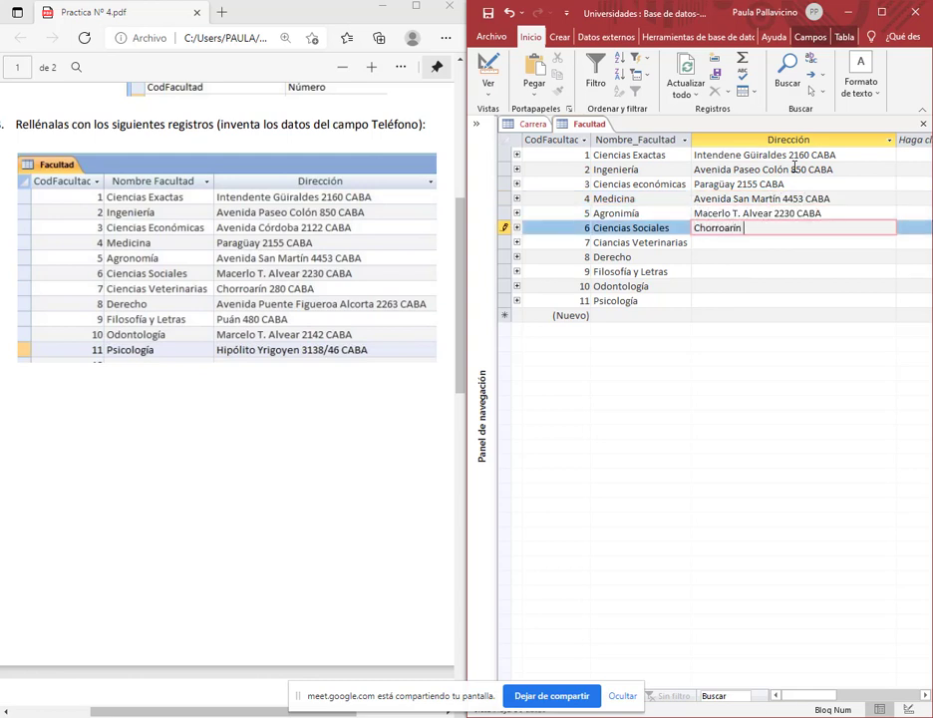
key("Down")
type("Avenida Puente Figueroa Alcorta 2263 CABA")
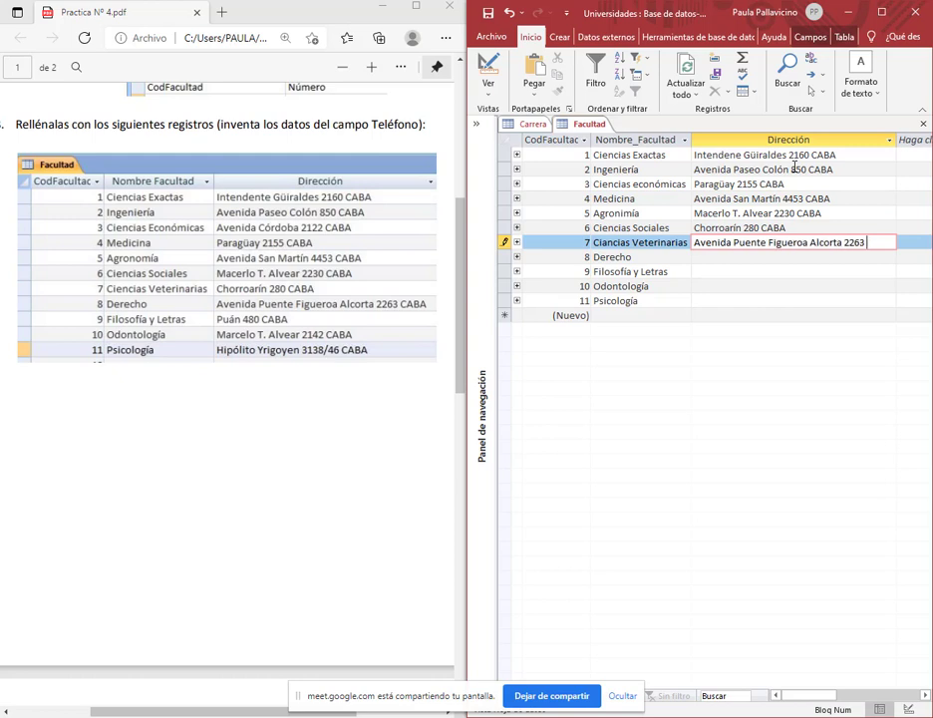
key("Down")
type("Puán 480 CABA")
key("Down")
type("Ma")
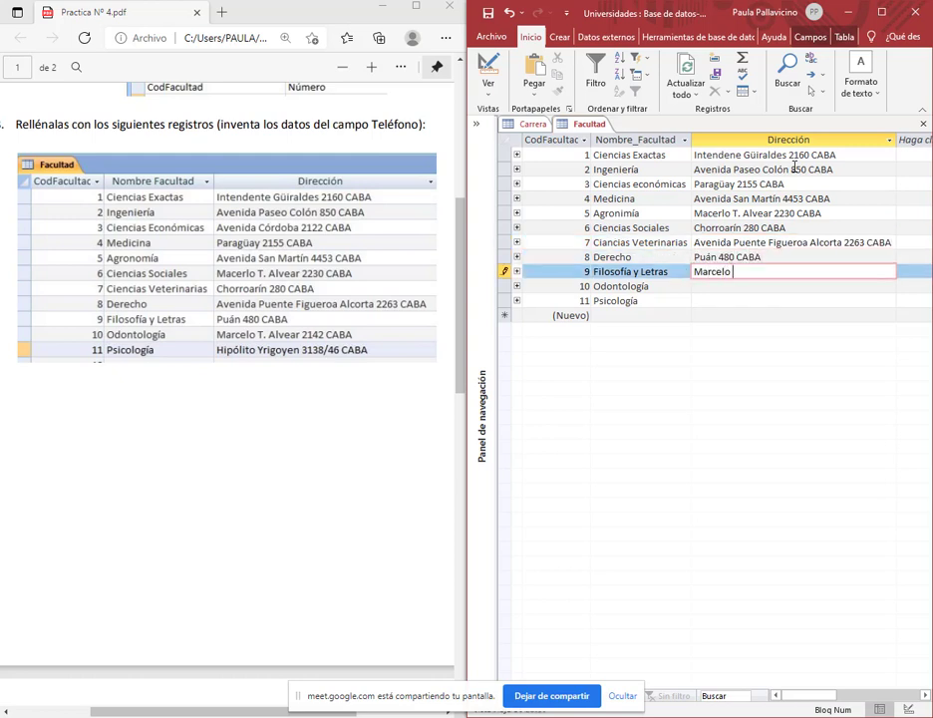
type("rcelo T. Alvear 2142 CABA")
key("Down")
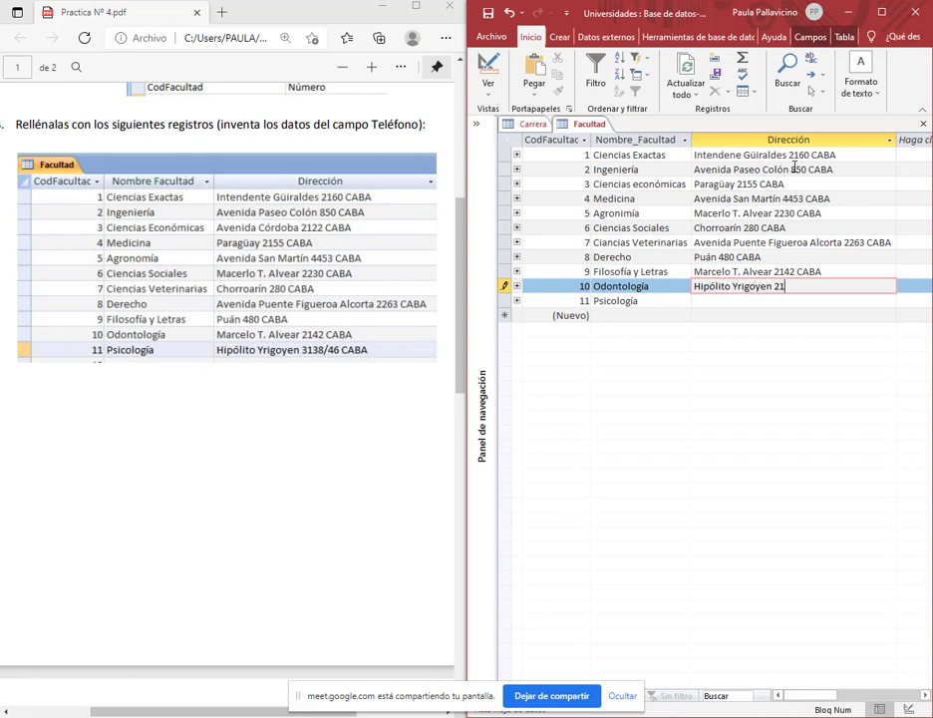
type("Hipólito Yrigoyen 3138/46 CABA")
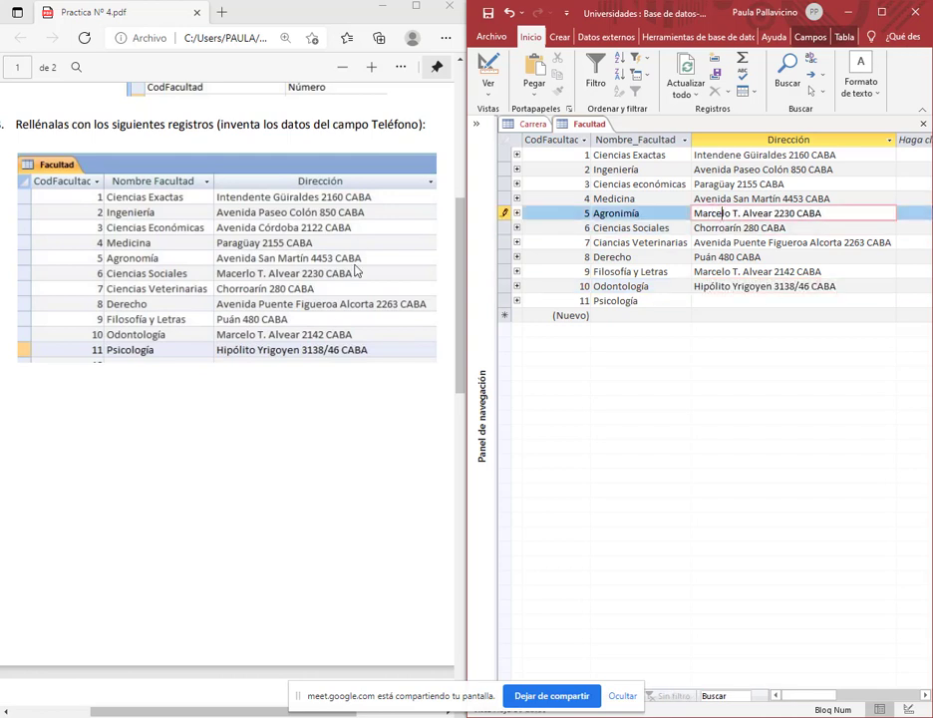
- Realign the misplaced addresses with cut and paste, add Avenida Córdoba 2122 CABA, and close the table
left_click(783, 183)
left_click(742, 289)
key("ctrl+v")
key("Up")
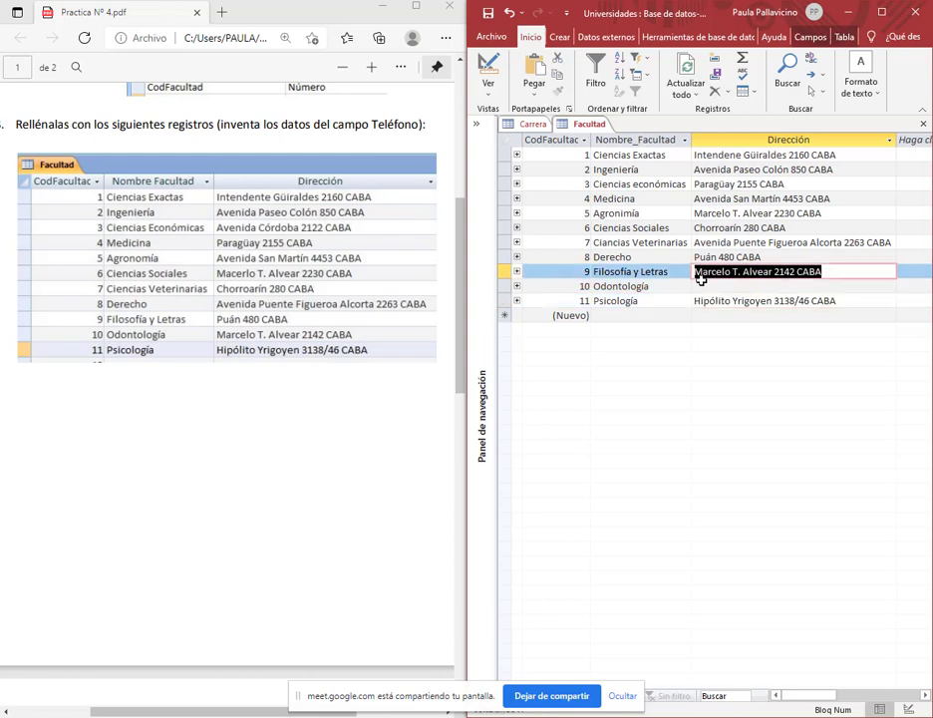
key("ctrl+x")
key("Down")
key("ctrl+v")
key("Up")
key("Up")
key("ctrl+x")
key("Down")
key("ctrl+v")
key("Up")
key("Up")
key("ctrl+x")
key("Down")
key("ctrl+v")
key("Up")
key("Up")
key("ctrl+x")
key("Down")
key("ctrl+v")
key("Up")
key("Up")
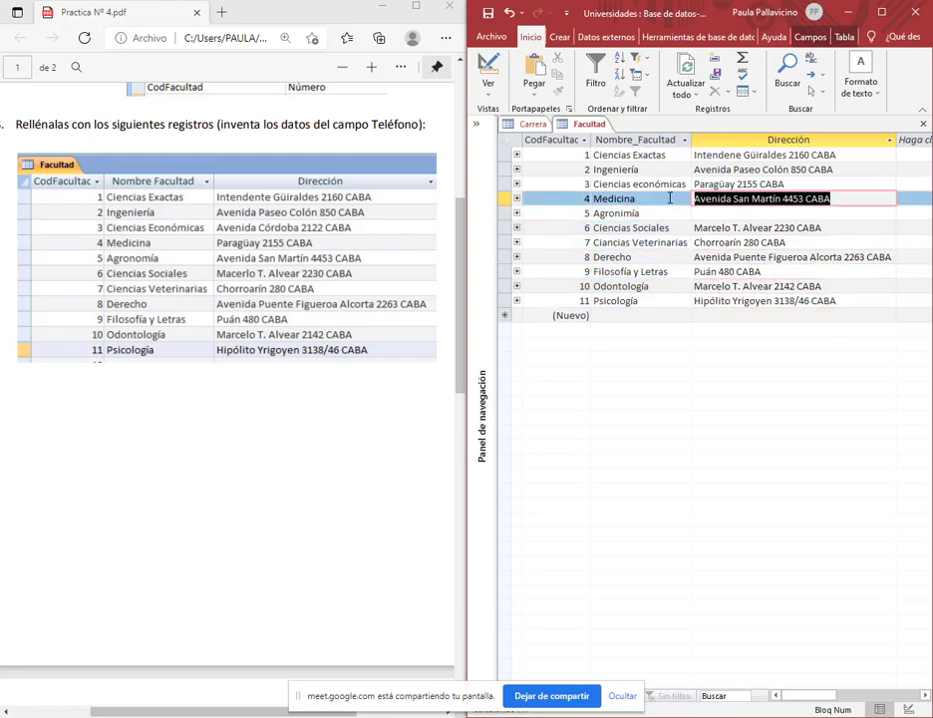
key("ctrl+x")
key("Down")
key("ctrl+v")
key("Up")
key("Up")
key("ctrl+x")
key("Down")
key("ctrl+v")
key("Up")
type("Avenida Córdoba 2122 CABA")
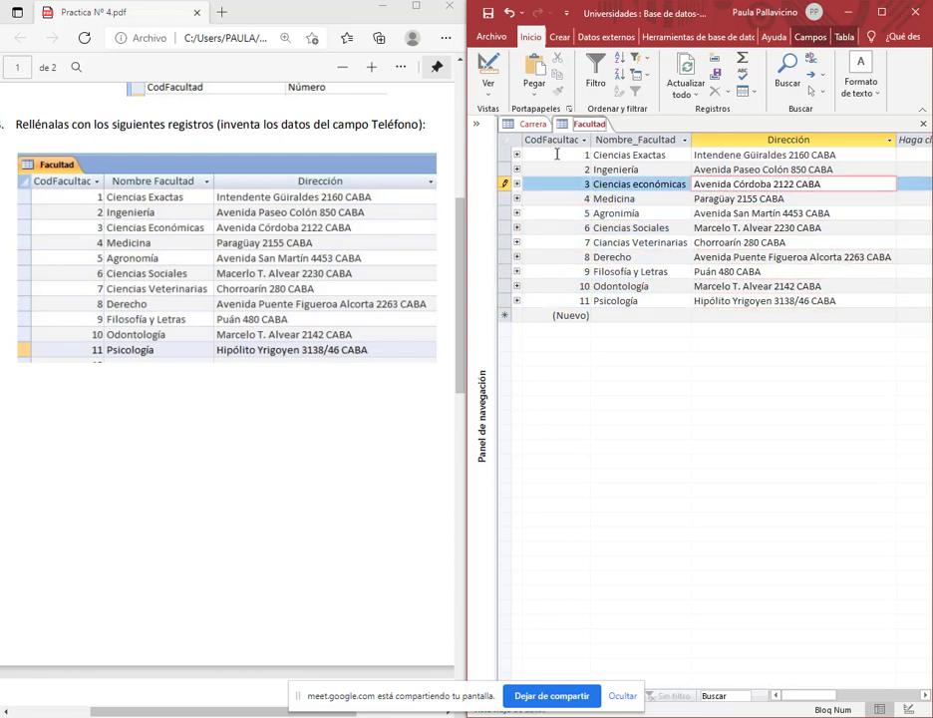
key("ctrl+w")
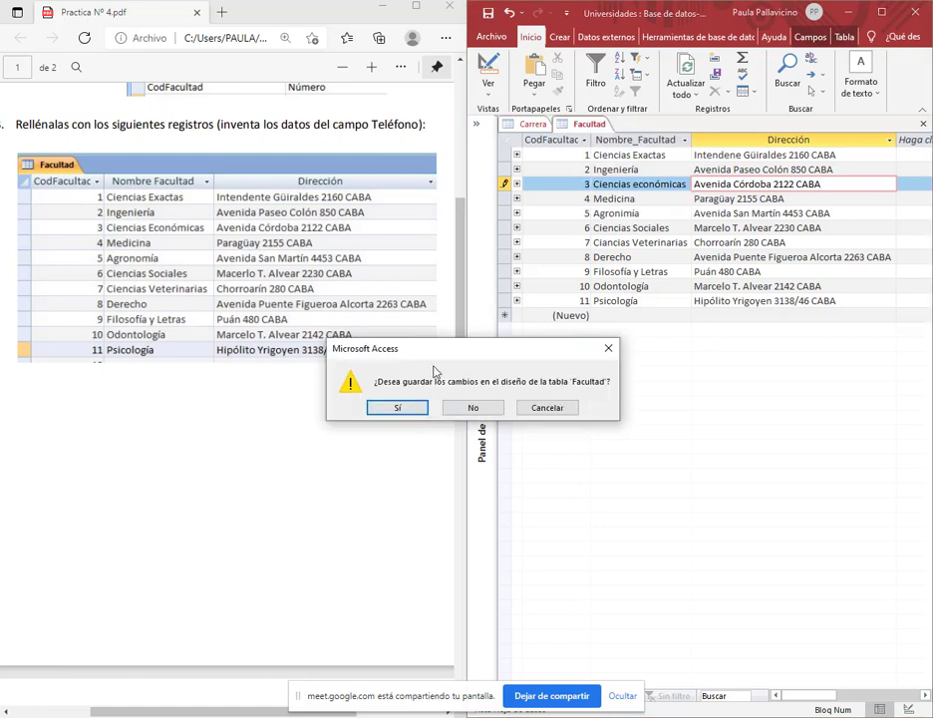
- Save the Facultad layout, then add Lic. Ciencias Físicas with 60 subjects and faculty code 1
key("Return")
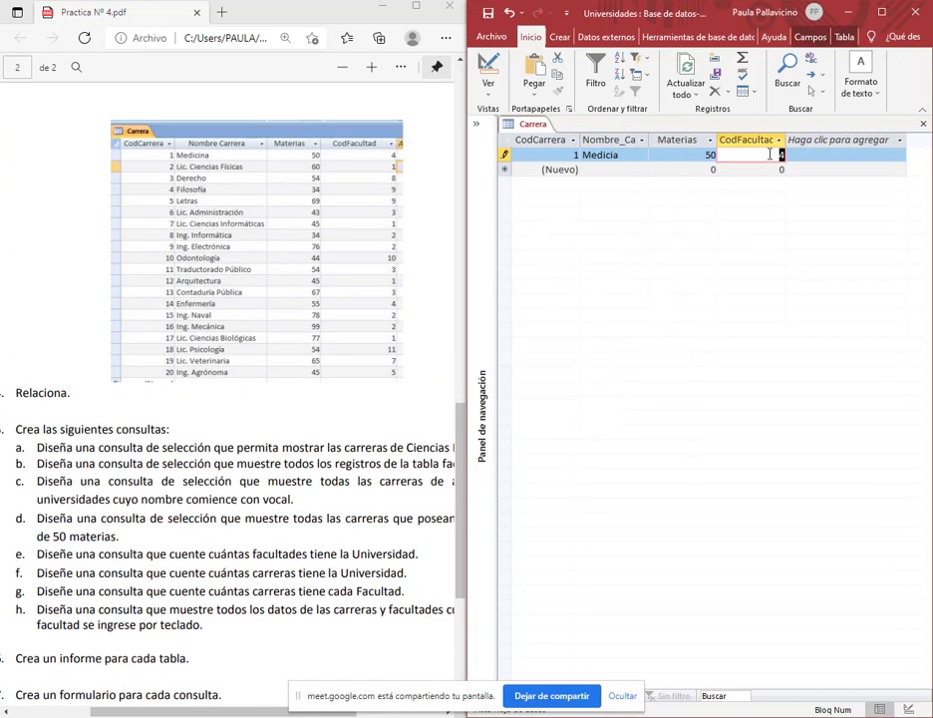
key("Tab")
key("Tab")
type("Lic. Ciencias Físicas")
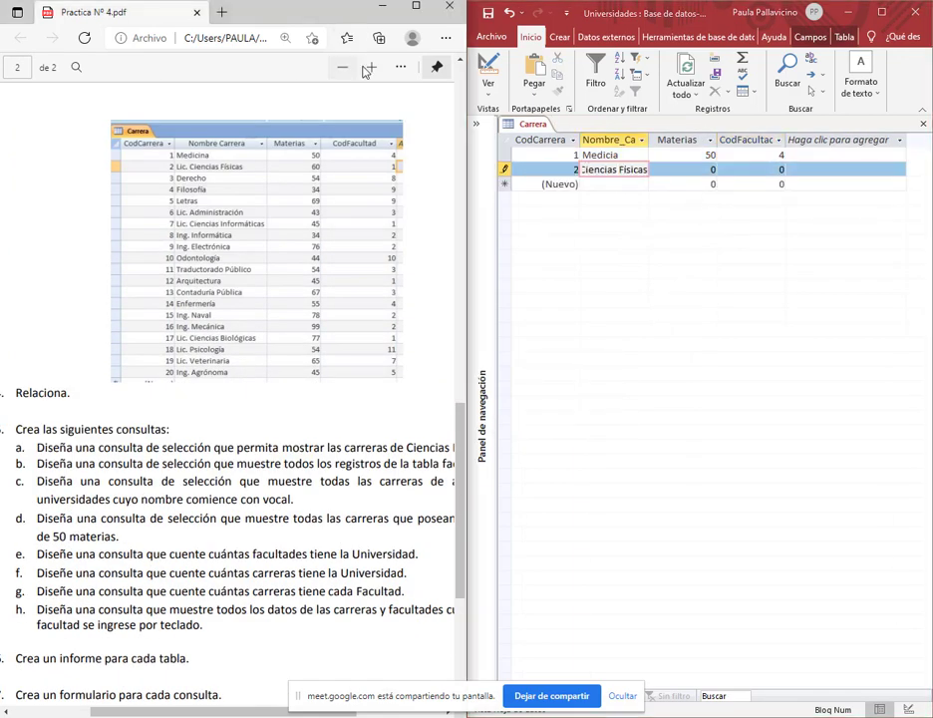
left_click(370, 66)
left_click(708, 181)
key("Return")
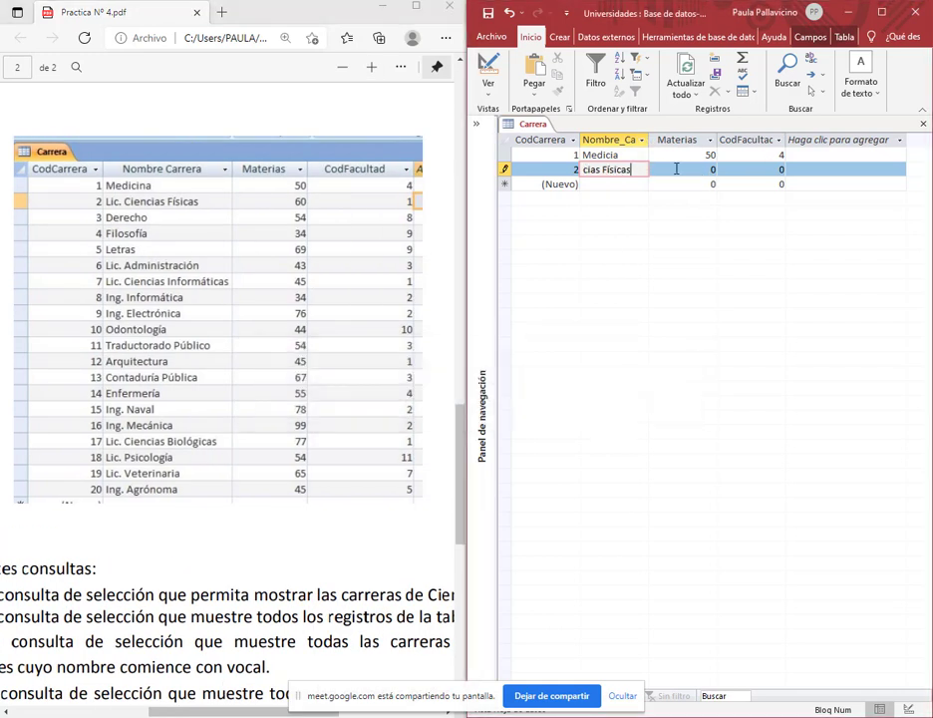
left_click(798, 170)
type("1")
key("shift+Tab")
left_click_drag(649, 139, 714, 140)
type("60")
key("Down")
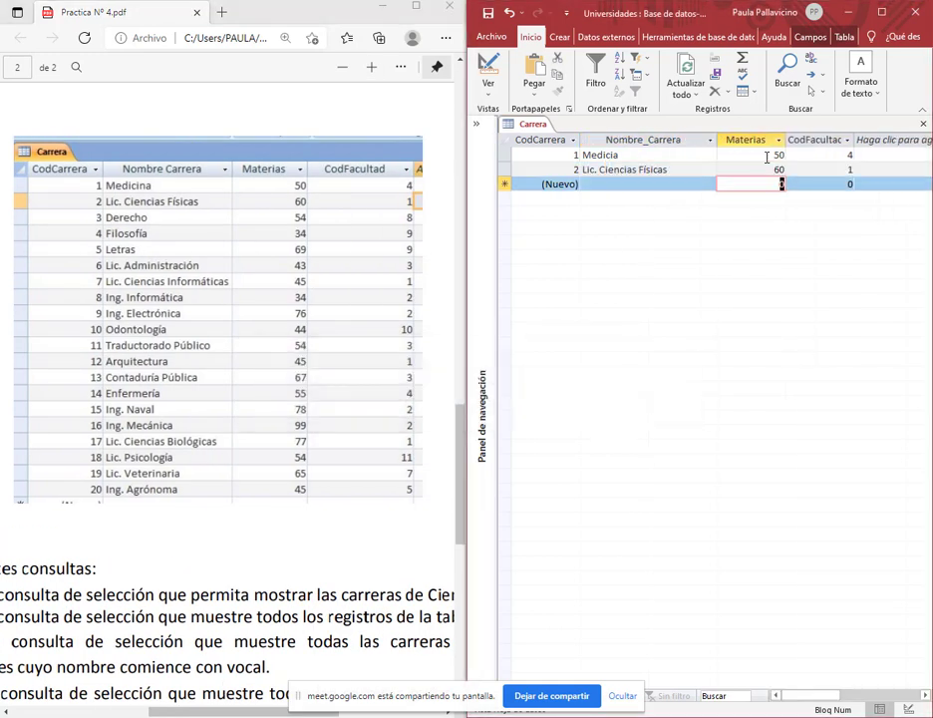
key("shift+Tab")
- Add careers Derecho (8, 54), Filoso (34, 9) and Letras (69, 9)
type("Derecho")
key("Tab")
key("Tab")
type("8")
key("shift+Tab")
type("54")
key("Down")
key("shift+Tab")
type("Filoso")
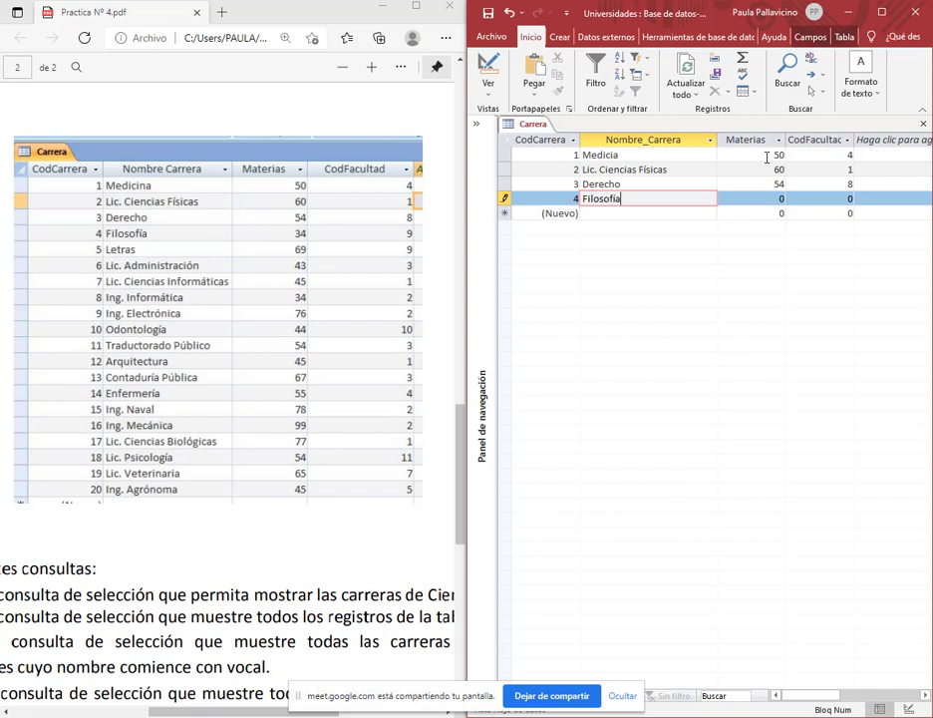
type("\t34\t9")
key("Tab")
key("Tab")
type("Letras\t69\t9")
key("Tab")
key("Tab")
- Add Lic. Administración (43, 3), Lic. Ciencias informáticas (45, 1) and Ing. Informática (34, 2)
type("Lic. A")
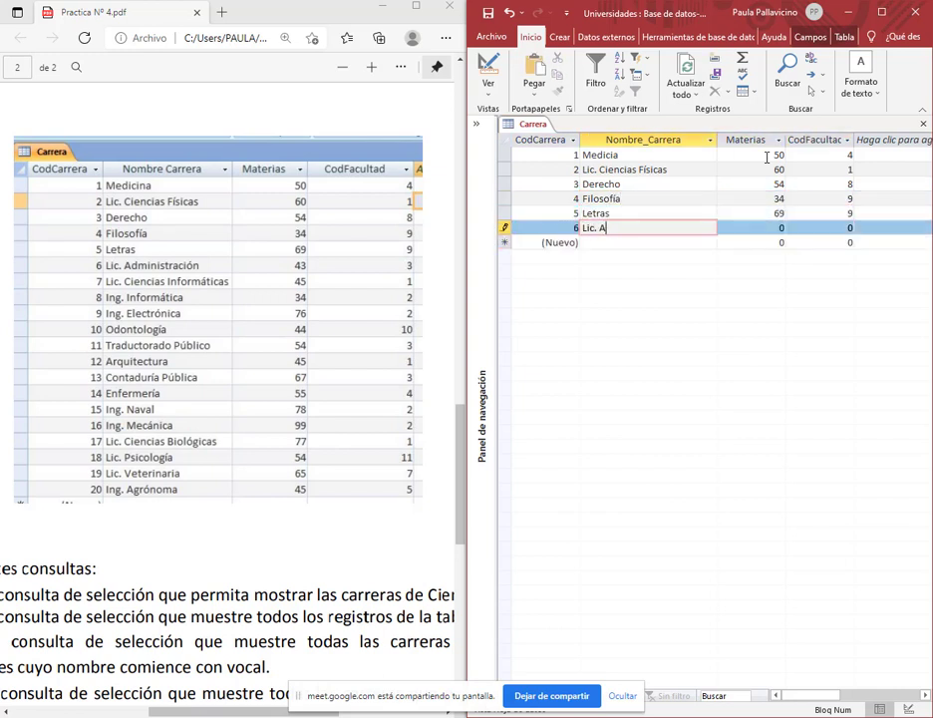
type("dministración")
key("Tab")
type("43")
key("Tab")
type("3")
key("Tab")
key("Tab")
type("Lic. Ciencias i")
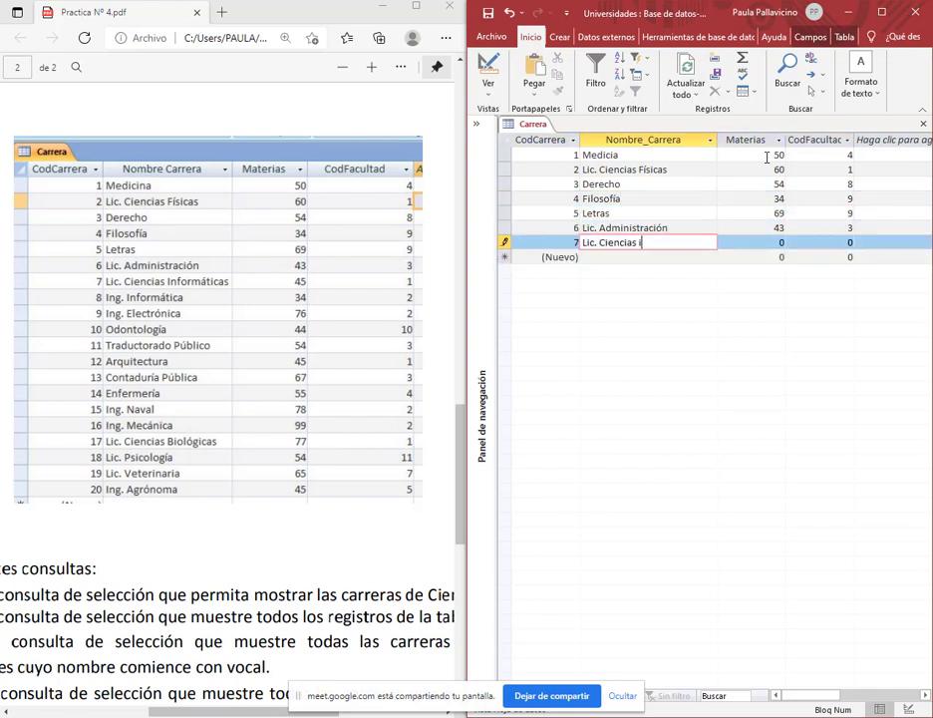
type("nformáticas\t45\t1")
key("Tab")
key("Tab")
type("Ing. Informática")
key("Tab")
type("34")
- Add Ing. Electrónica (76, 2), Odontología (44, 10), Traductorado Público (54, 3), and begin Arquitectura
key("Tab")
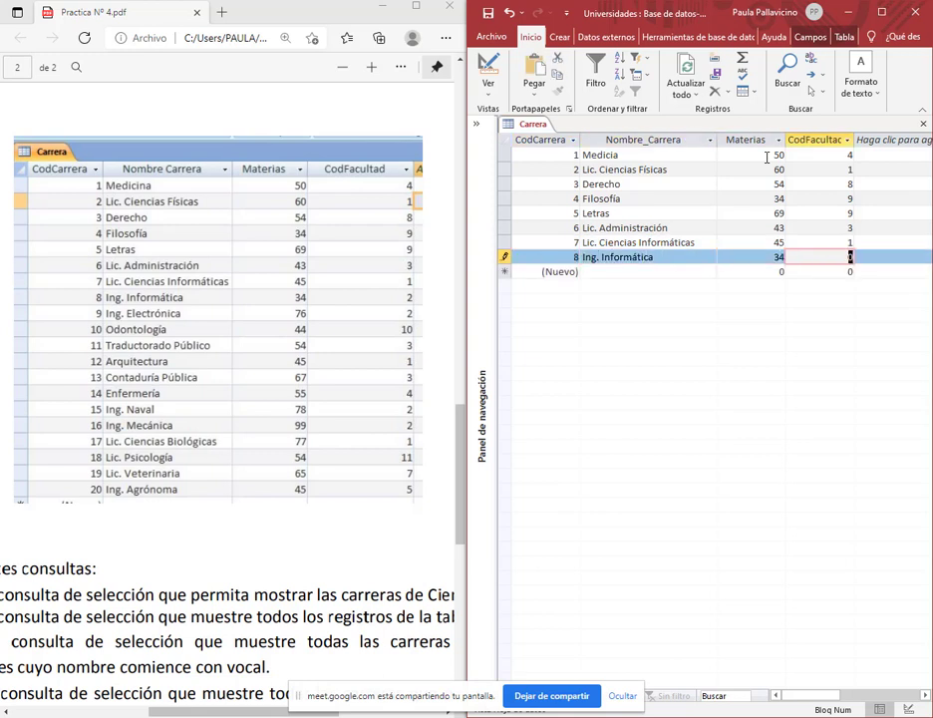
type("2")
key("Tab")
key("Tab")
type("Ing. Electrónica")
key("Tab")
type("76\t2\t\tOdontología")
key("Tab")
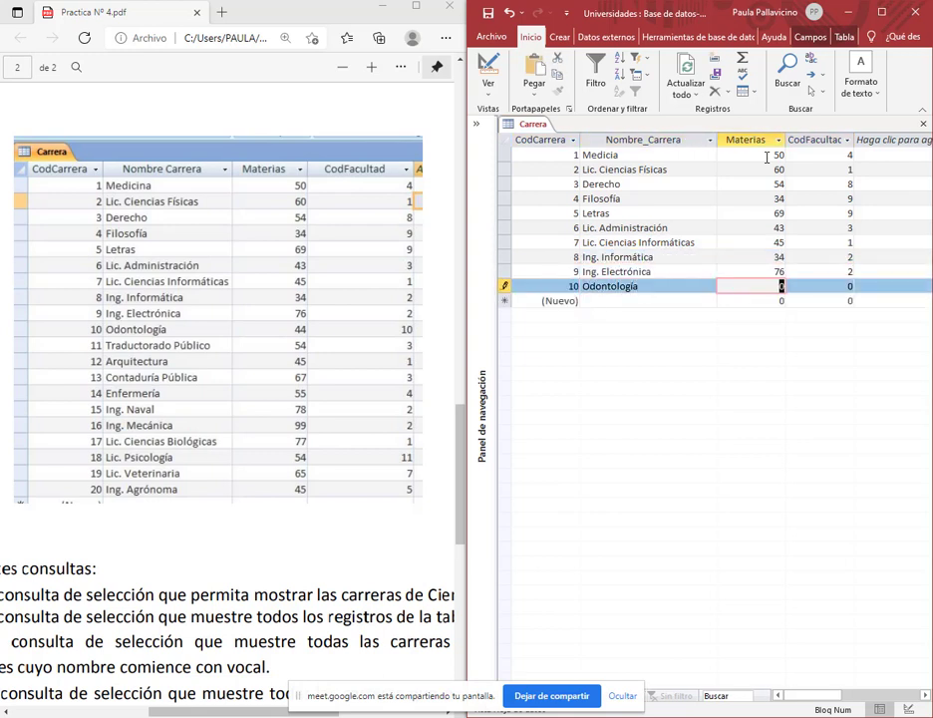
type("44")
key("Tab")
type("10")
key("Tab")
key("Tab")
type("Traductorado Público")
key("Tab")
type("54")
key("Tab")
type("3")
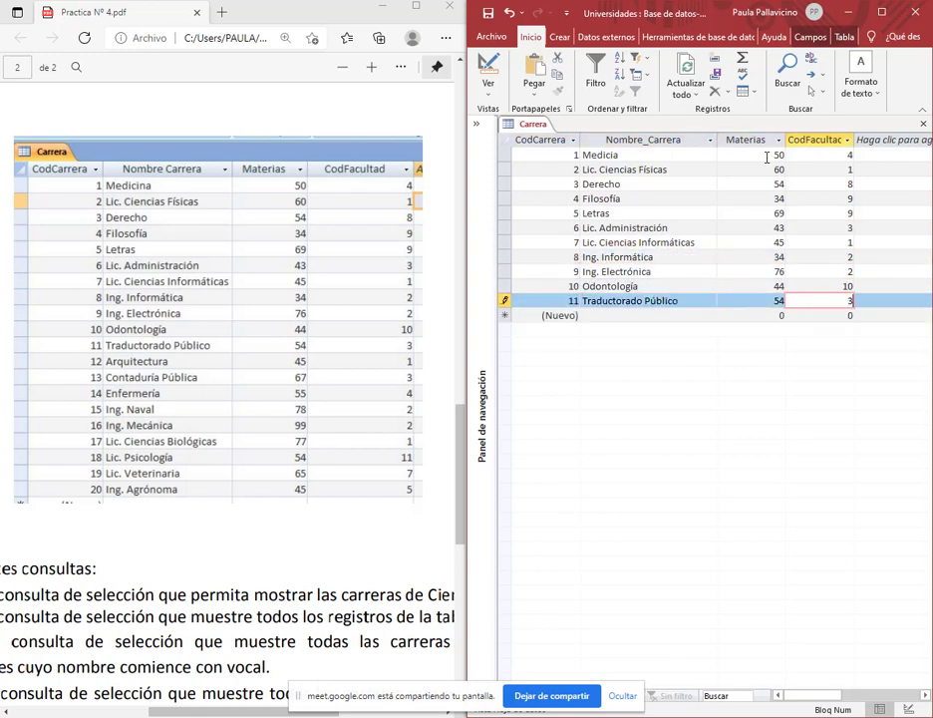
key("Tab")
key("Tab")
type("Arquitectura")
key("Tab")
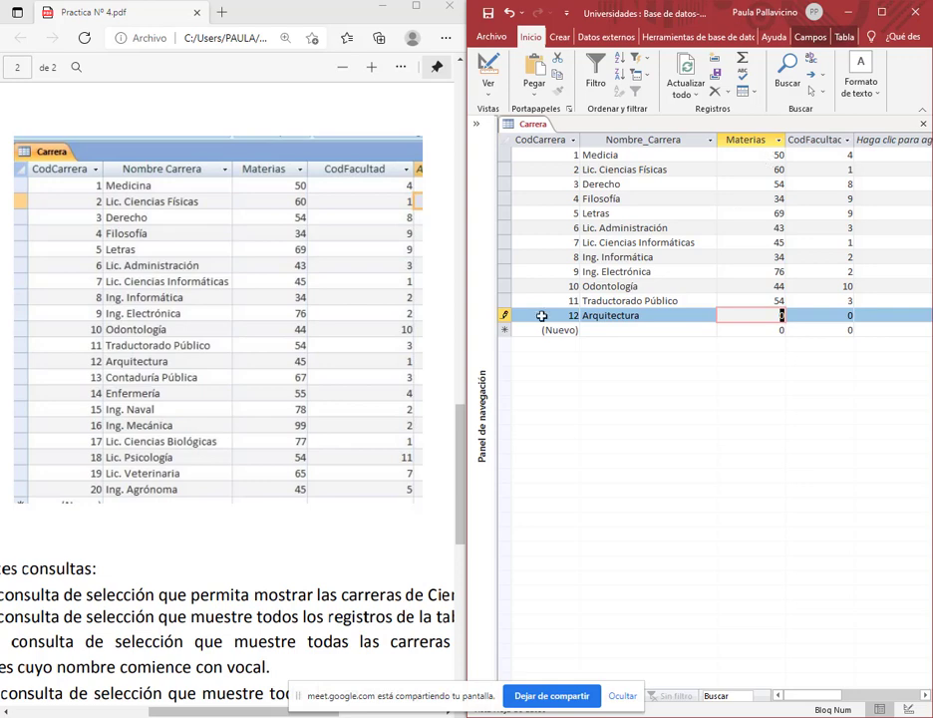
scroll(221, 420, "down", 5)
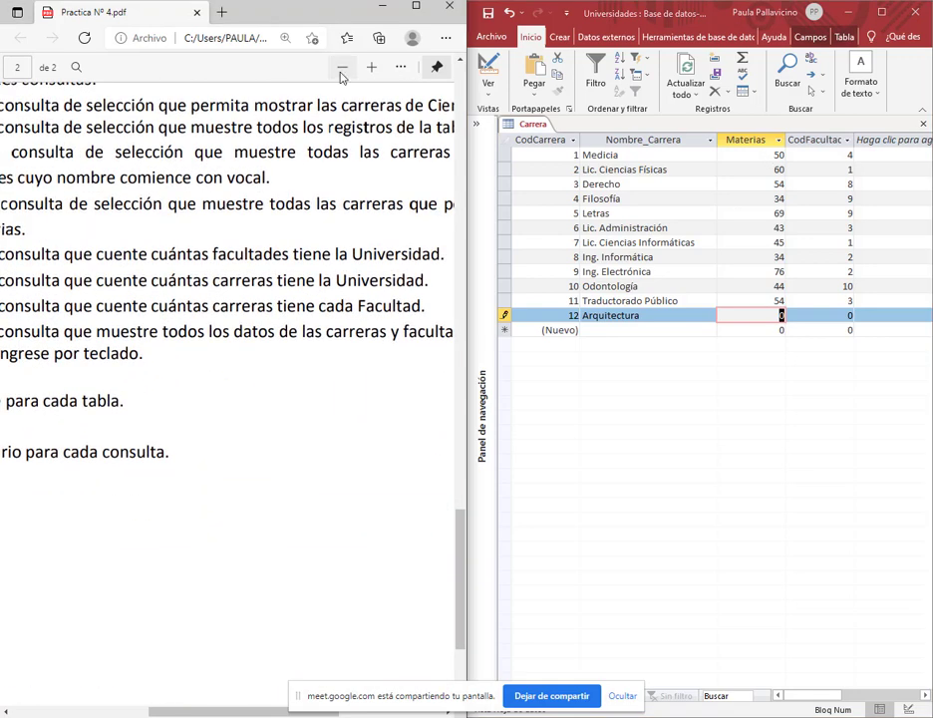
left_click(341, 68)
left_click(341, 68)
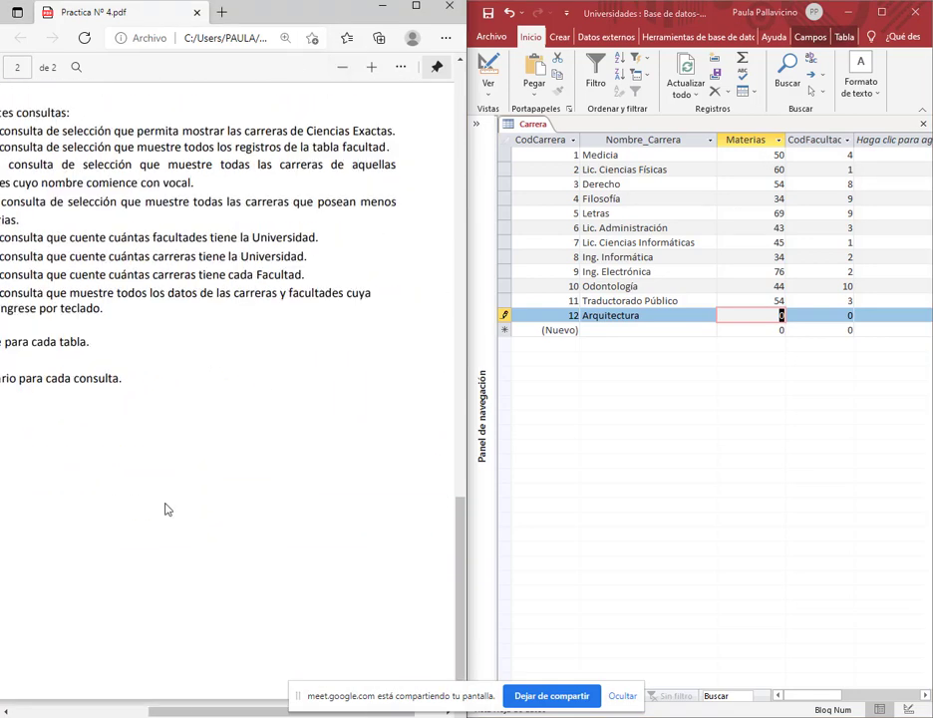
left_click_drag(192, 706, 138, 707)
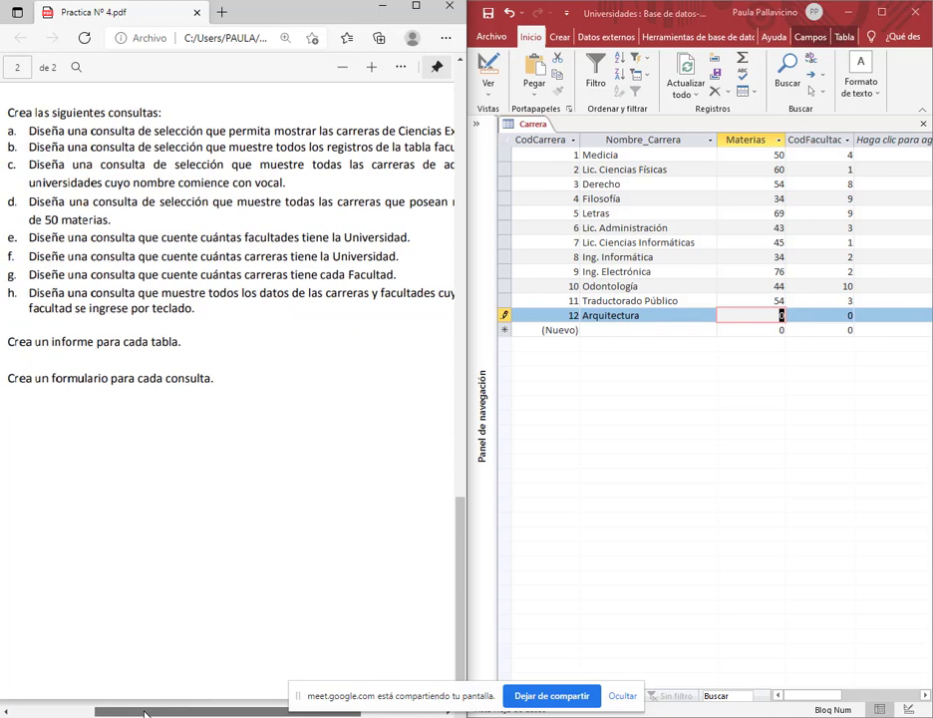
left_click(342, 67)
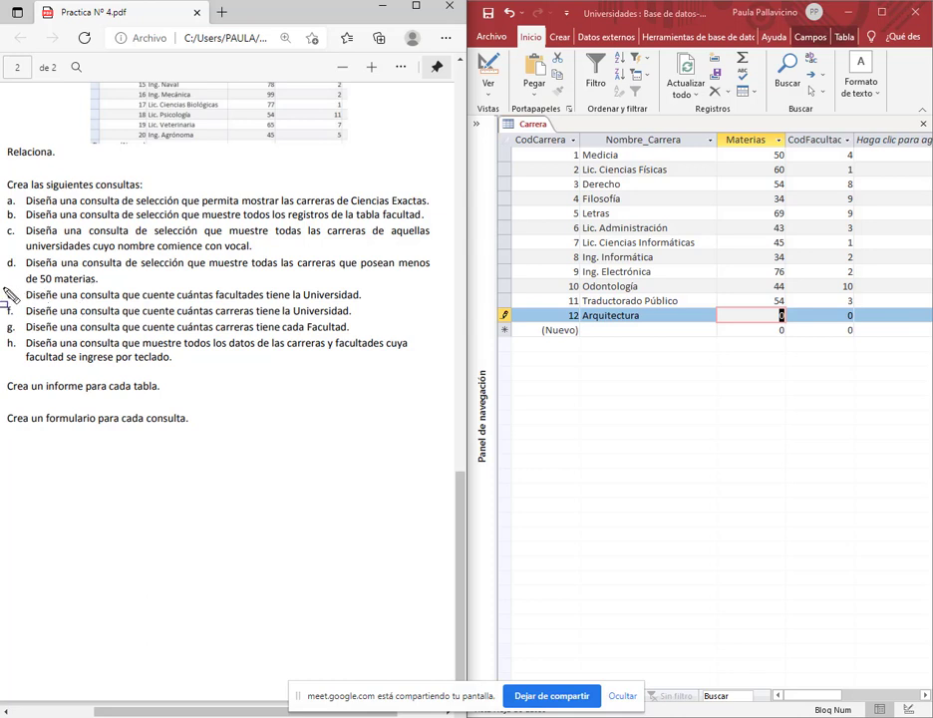
left_click_drag(4, 288, 435, 375)
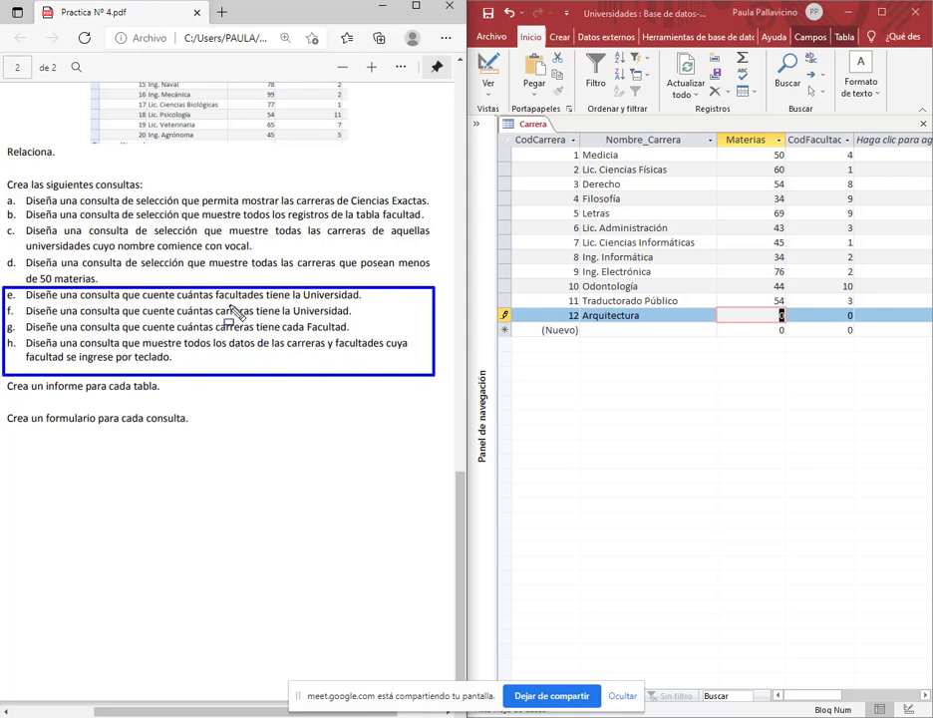
key("Escape")
left_click(371, 67)
left_click(370, 67)
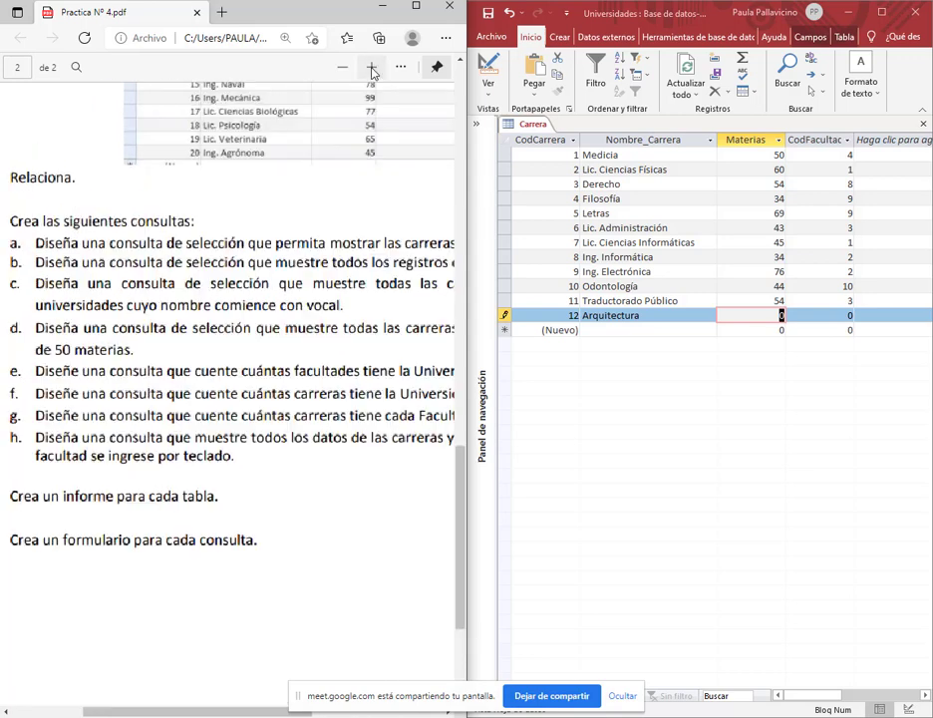
scroll(371, 426, "up", 2)
scroll(370, 426, "up", 2)
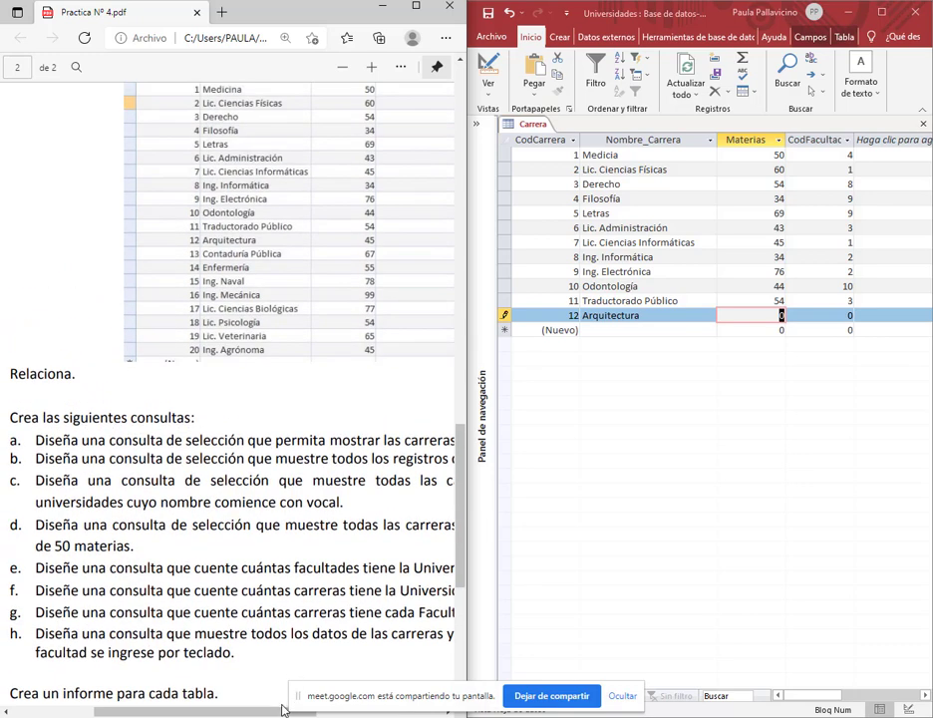
- Complete Arquitectura's record, then add Contaduría Pública with 67 subjects and faculty code 3
left_click_drag(282, 710, 302, 710)
left_click(779, 315)
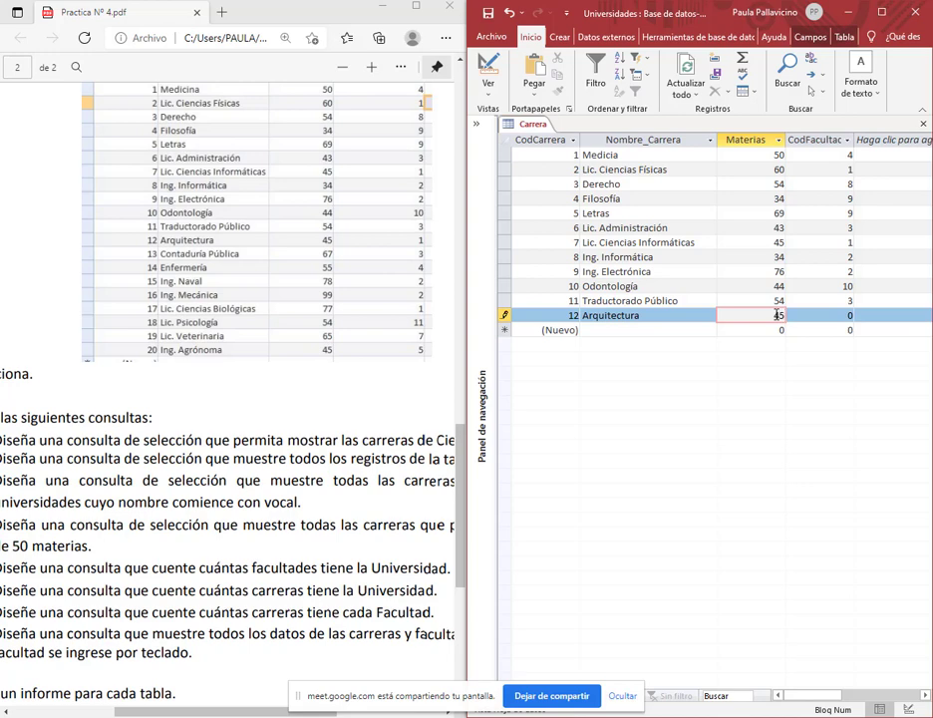
key("Tab")
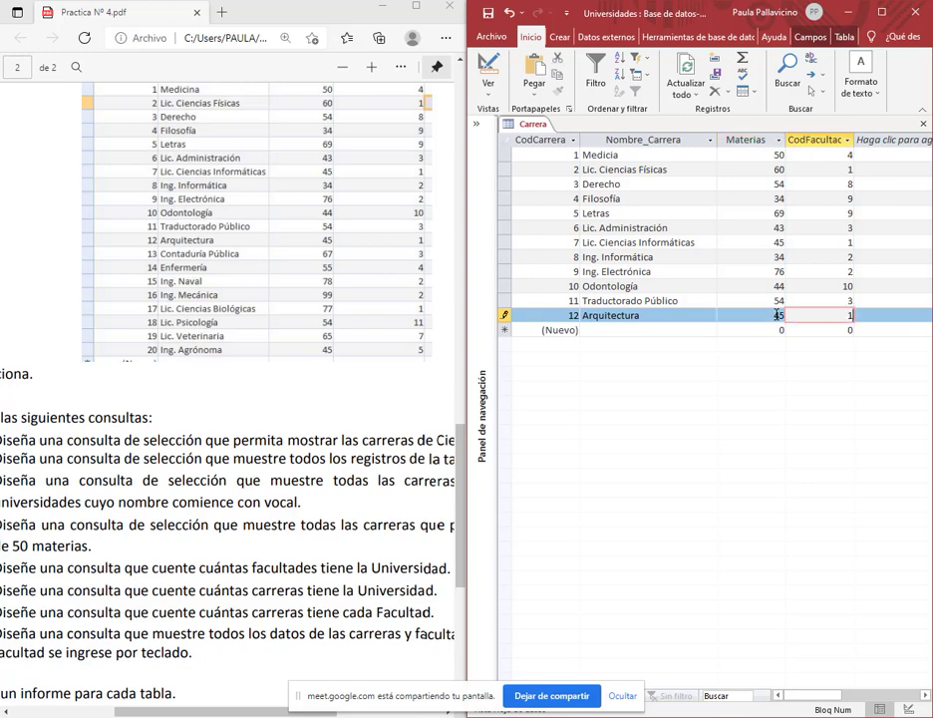
key("Tab")
key("Tab")
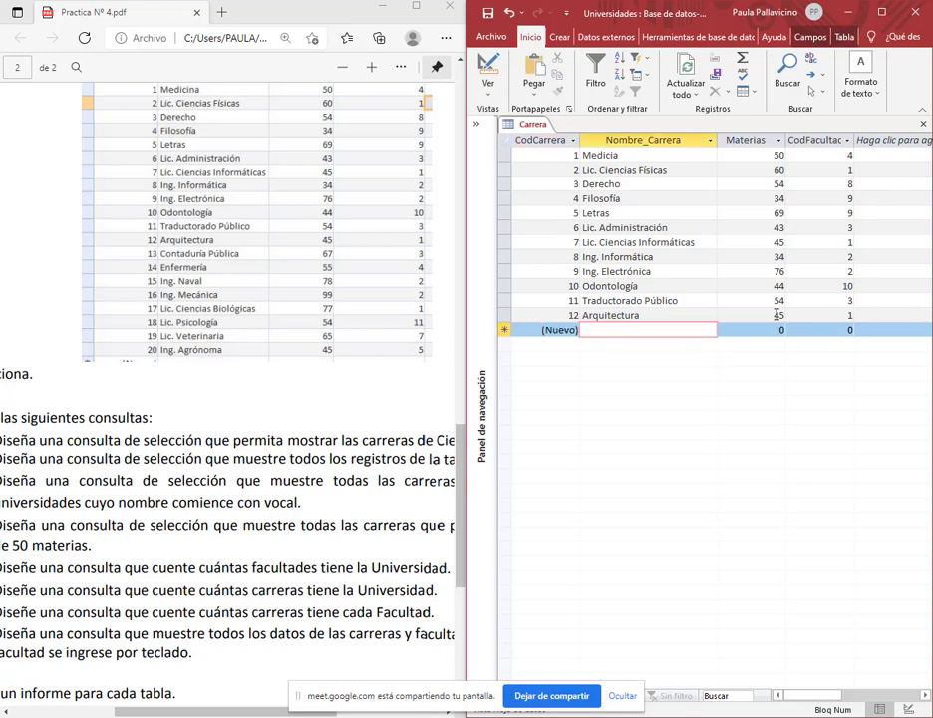
type("Contaduría Pública")
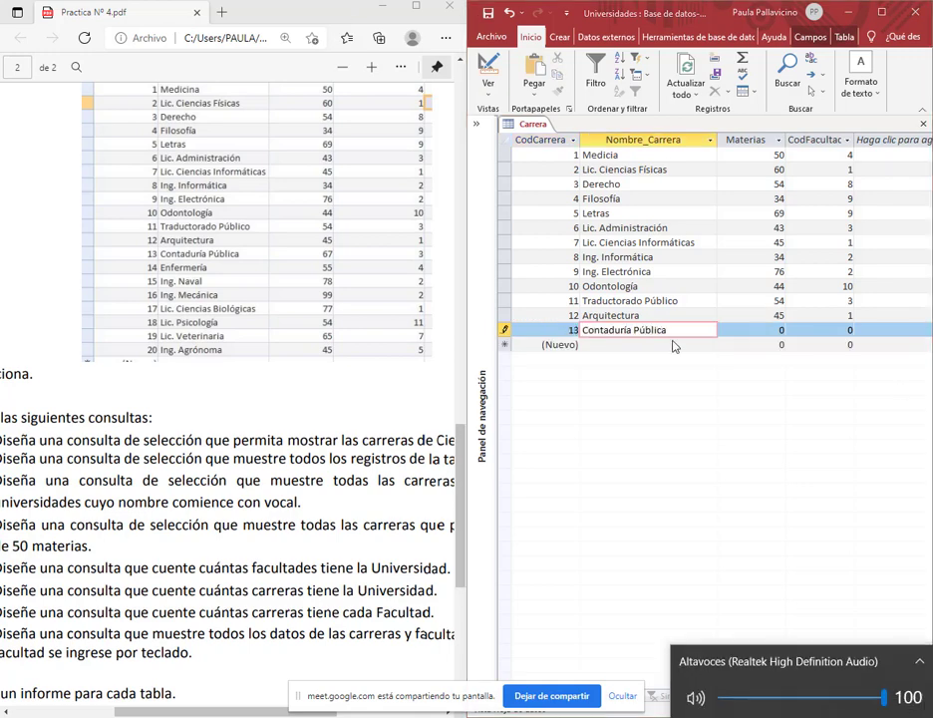
key("Tab")
type("67")
key("Tab")
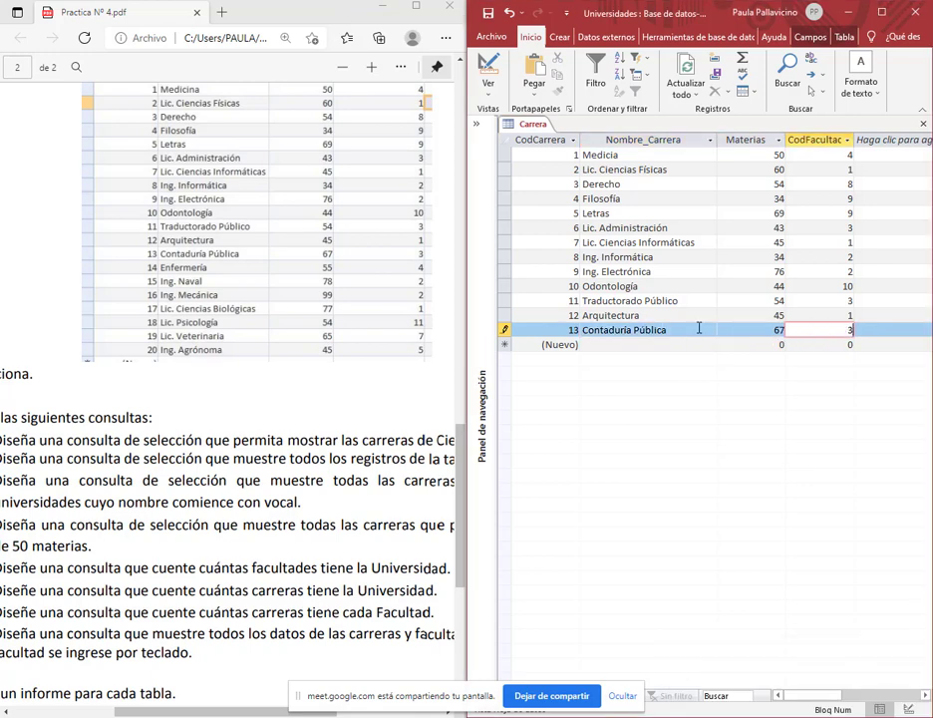
type("3")
key("Tab")
key("Tab")
- Add Enfermería (55 subjects, faculty 4), Ing. Naval (78, faculty 2) and Ing. Mecánica (99 subjects)
type("Enfermería")
key("Tab")
type("55")
key("Tab")
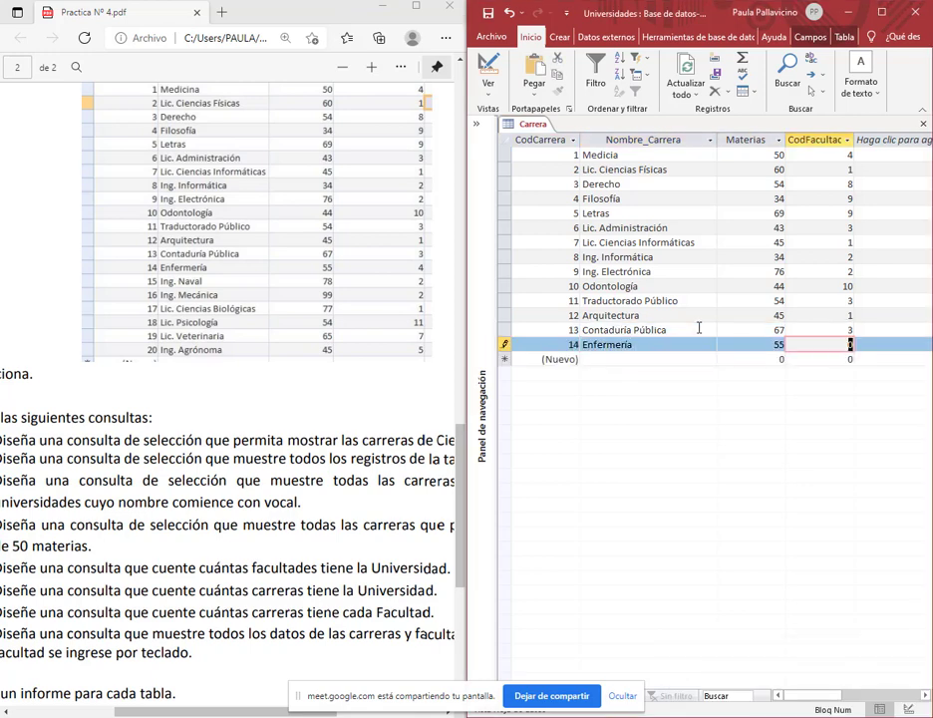
type("4")
key("Tab")
key("Tab")
type("Ing. Naval")
key("Tab")
type("78")
key("Tab")
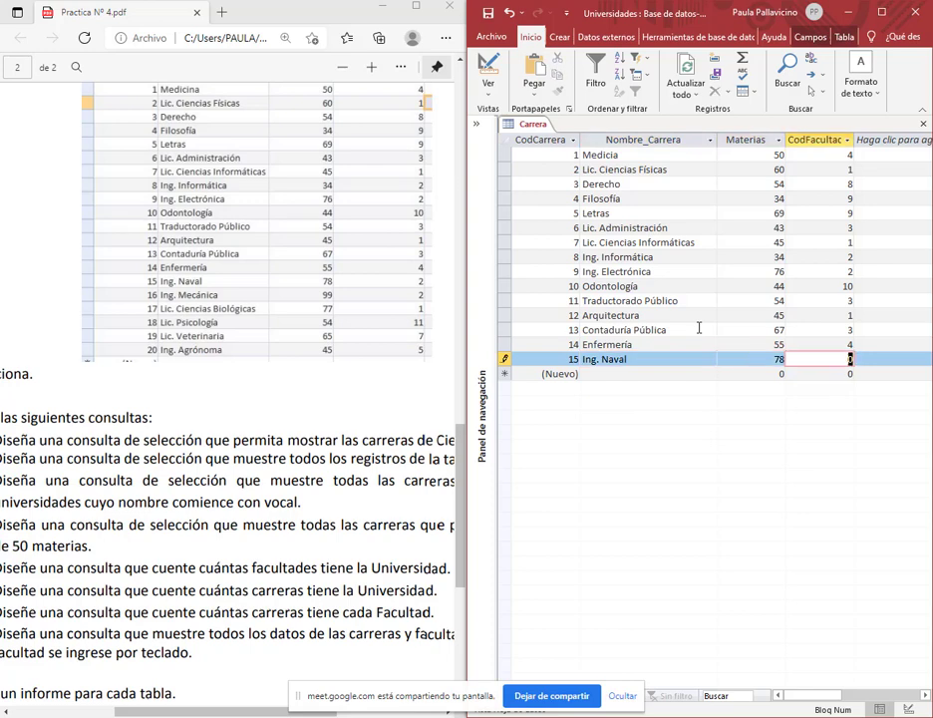
type("2")
key("Tab")
key("Tab")
type("Ing. Mecánica")
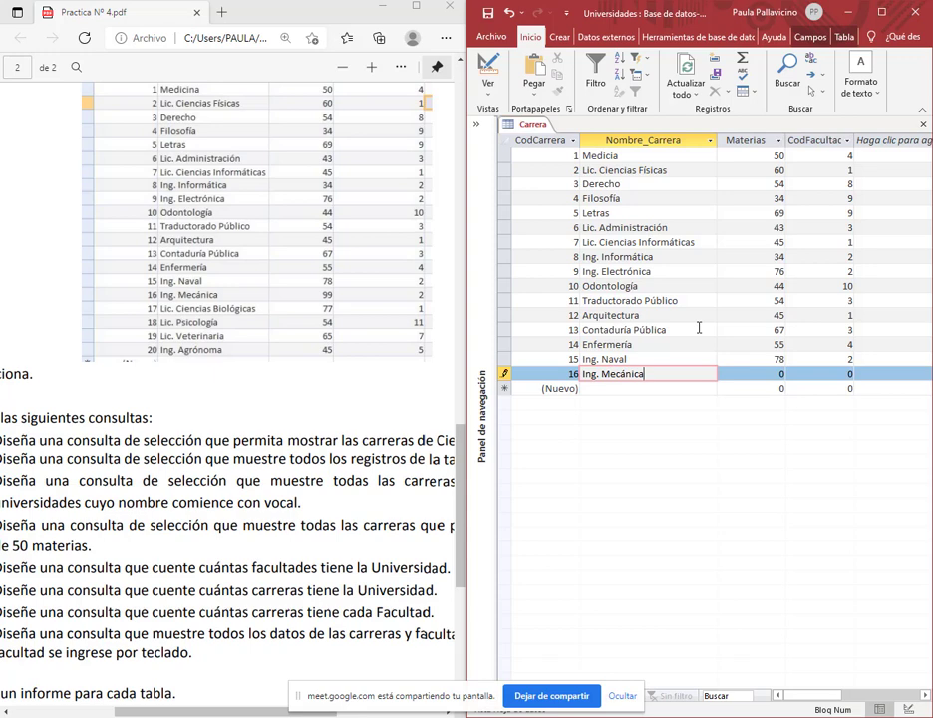
key("Tab")
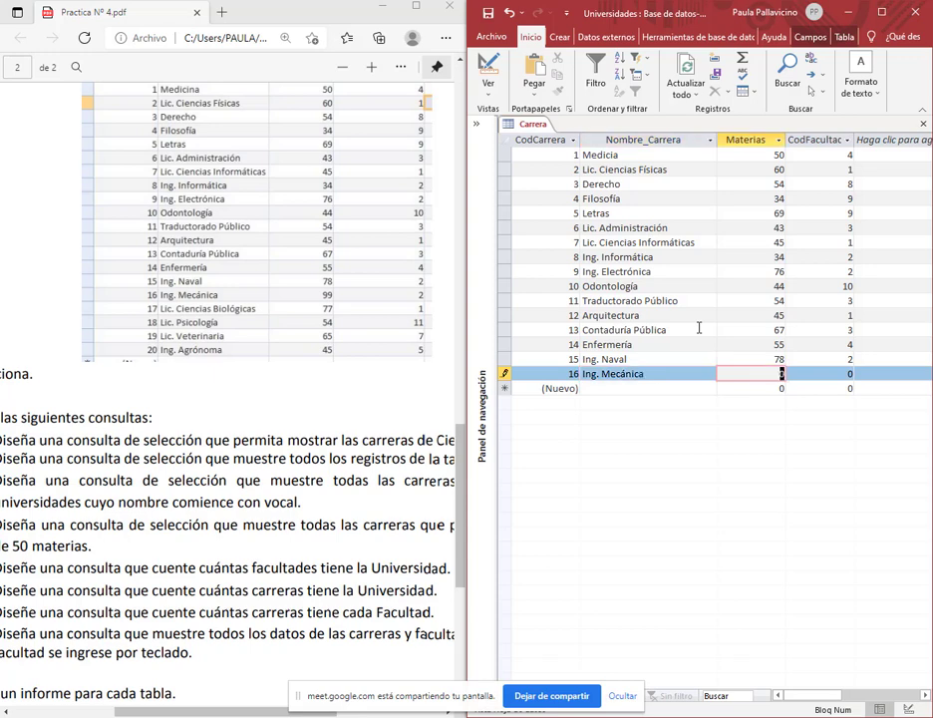
type("99")
key("Tab")
- Enter faculty code 2 for Ing. Mecánica and close the Carrera table
type("2")
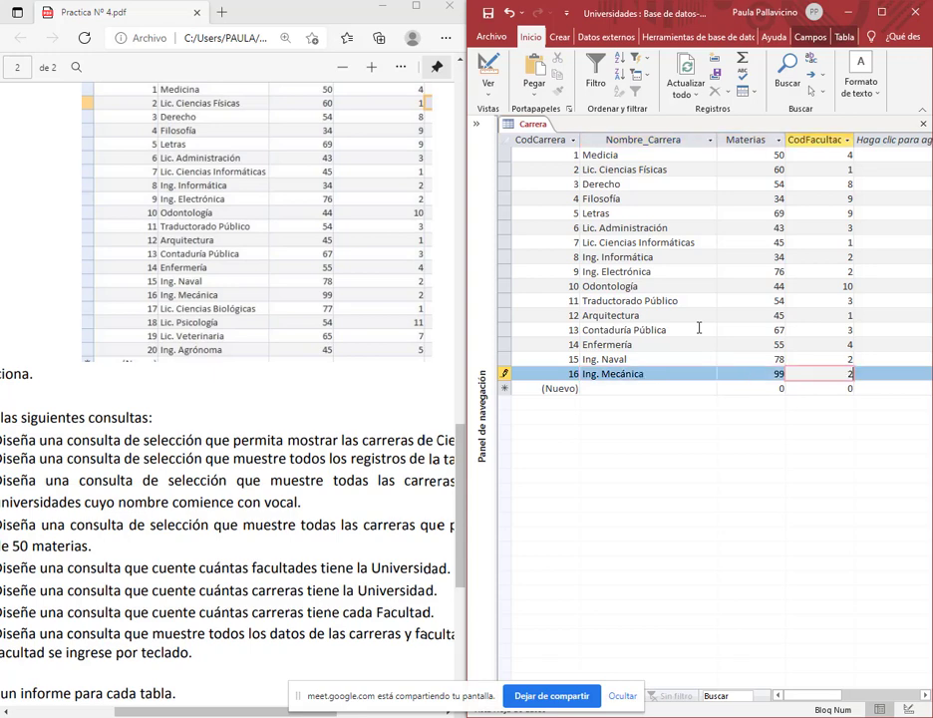
left_click(477, 125)
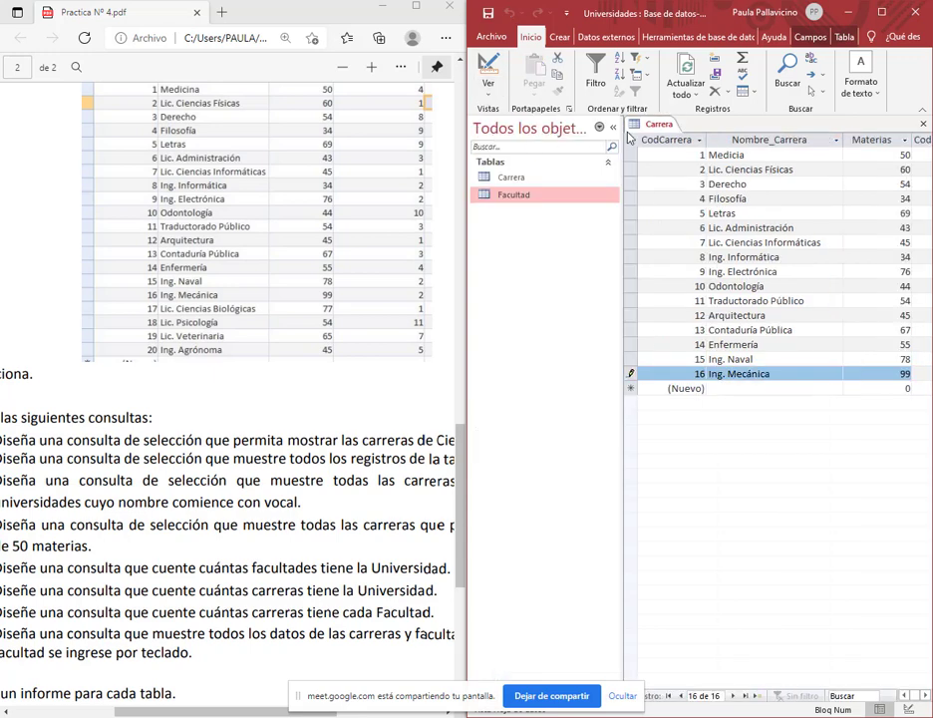
left_click(513, 178)
right_click(517, 180)
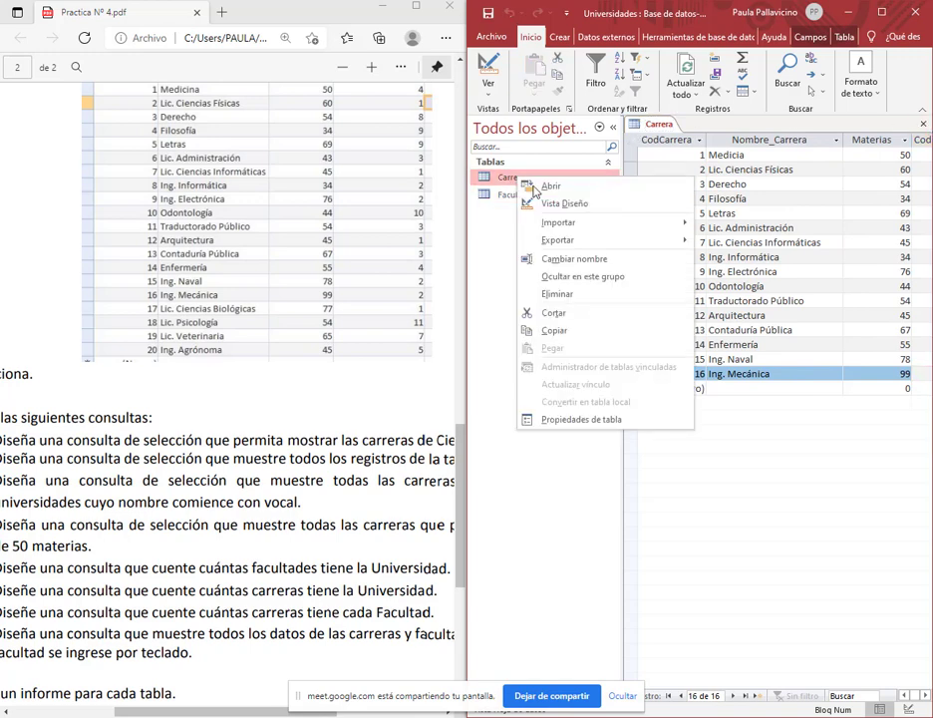
left_click(507, 182)
right_click(666, 126)
left_click(701, 149)
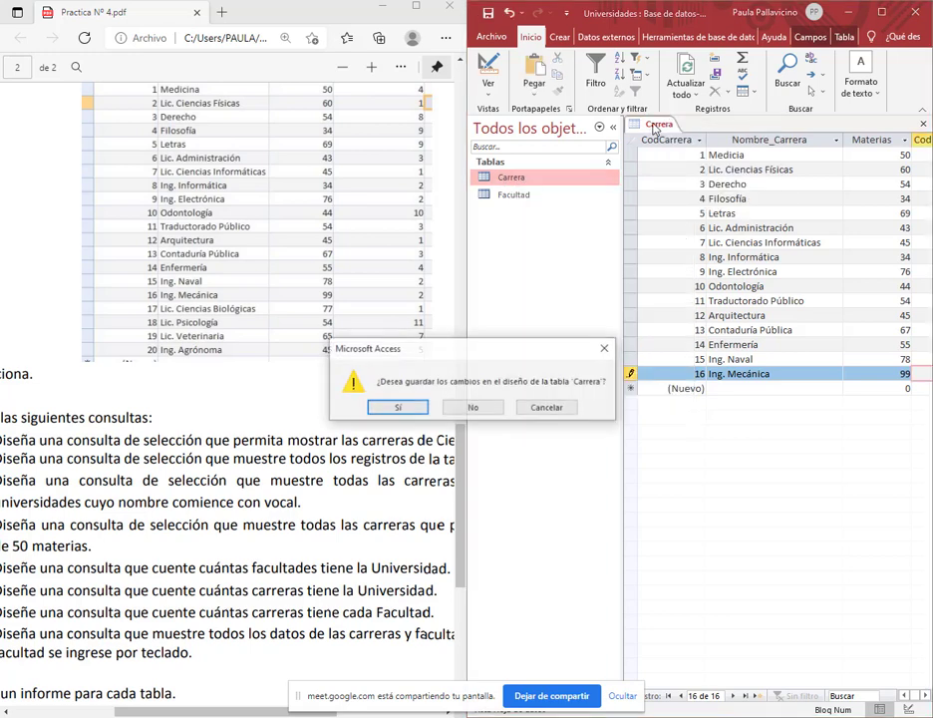
key("Return")
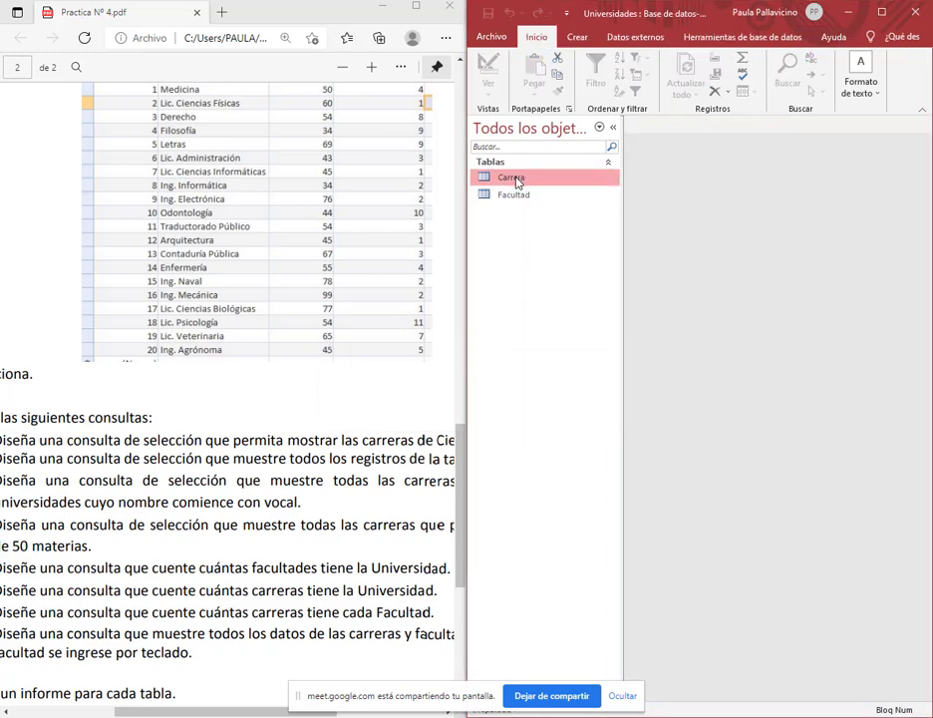
- Reopen the Carrera table with the navigation pane hidden, positioned at a new record
right_click(520, 183)
left_click(565, 262)
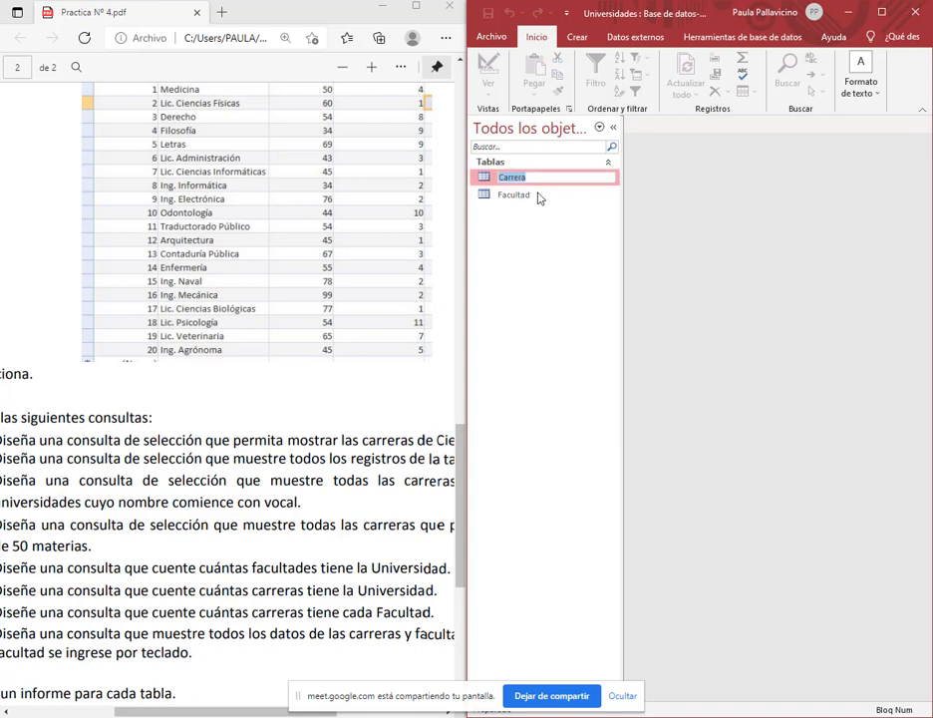
left_click(487, 184)
double_click(487, 183)
key("F11")
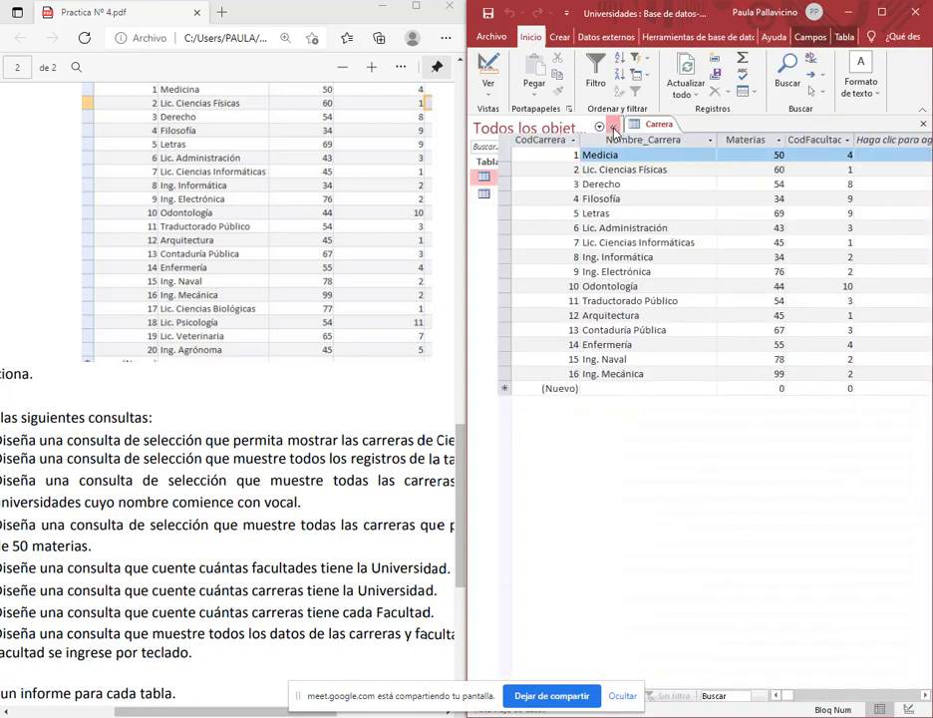
key("ctrl+plus")
- Add Lic. Ciencias Biológicas (77 subjects, faculty 1) and Lic. Psicología (54 subjects, faculty 11)
type("Lic")
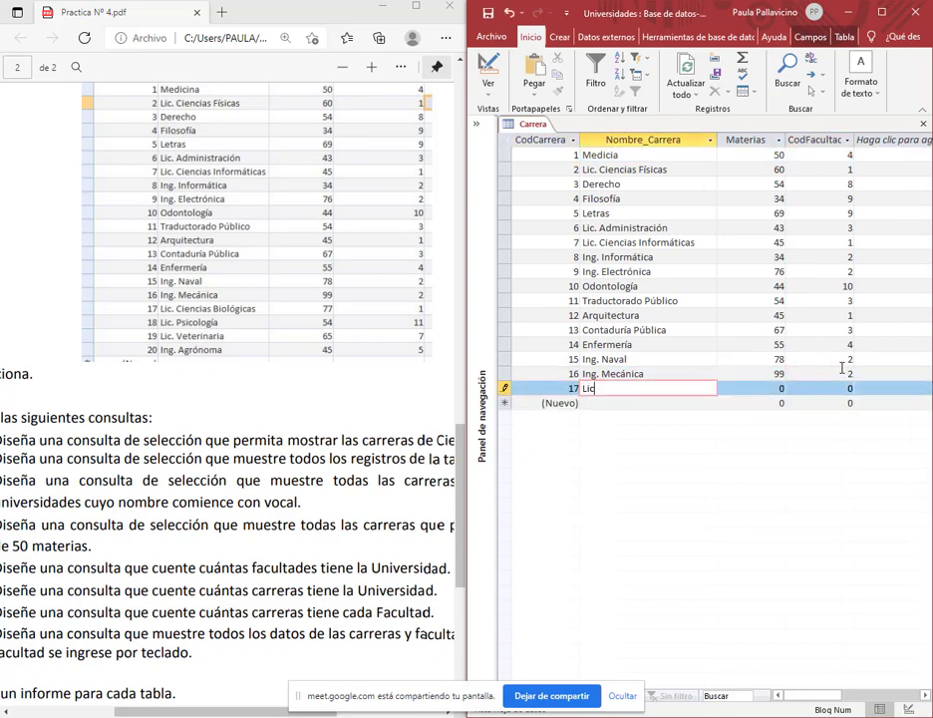
type(". Ciencias Biológicas")
key("Tab")
type("77")
key("Tab")
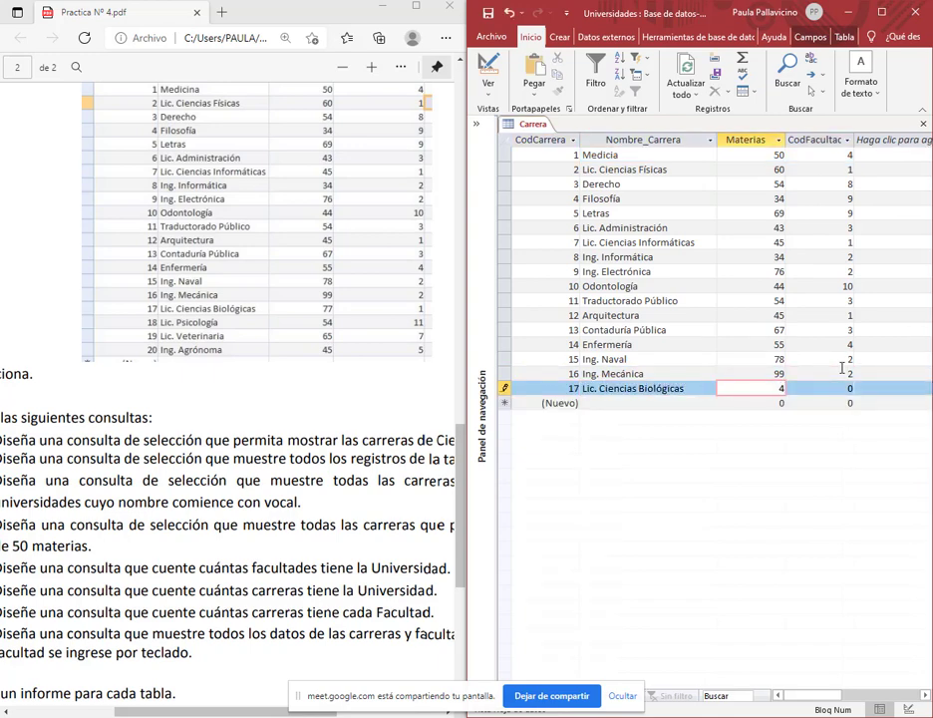
type("1")
key("Tab")
key("Tab")
type("Lic. Psic")
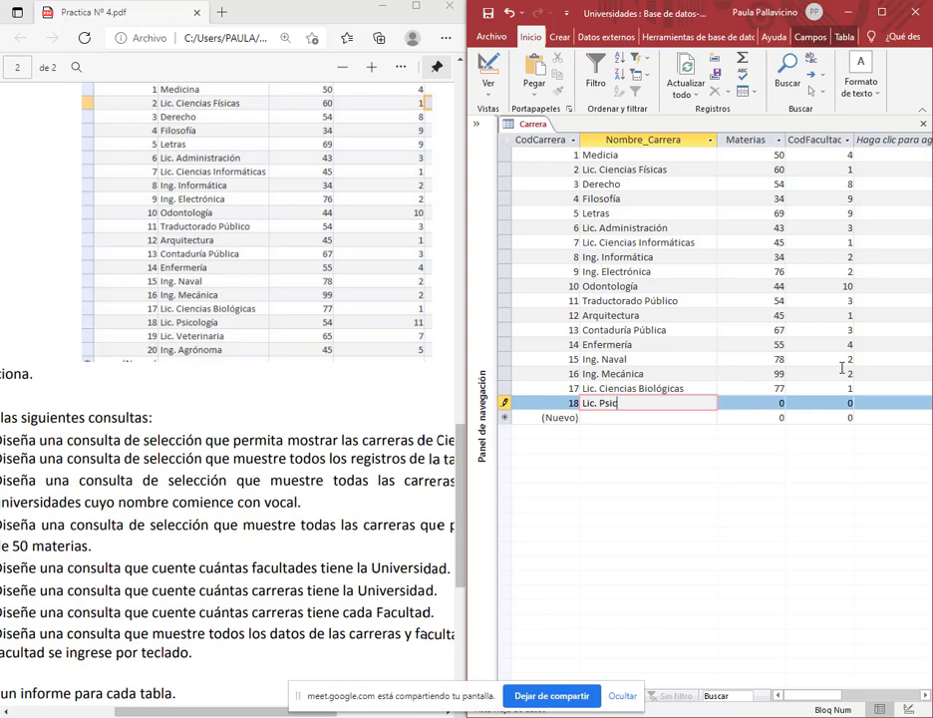
type("ología")
key("Tab")
type("54")
key("Tab")
type("11")
key("Tab")
key("Tab")
- Add record 19 with 65 subjects and faculty 7, then Ing. Agrónoma with 45 subjects
type("In")
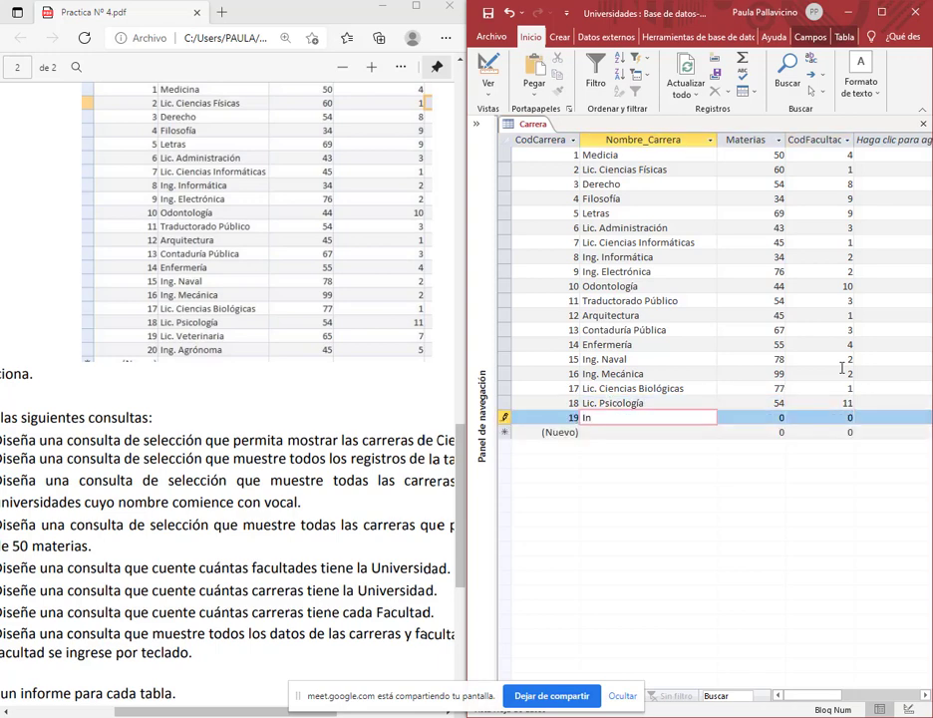
type("ia")
key("Tab")
type("65")
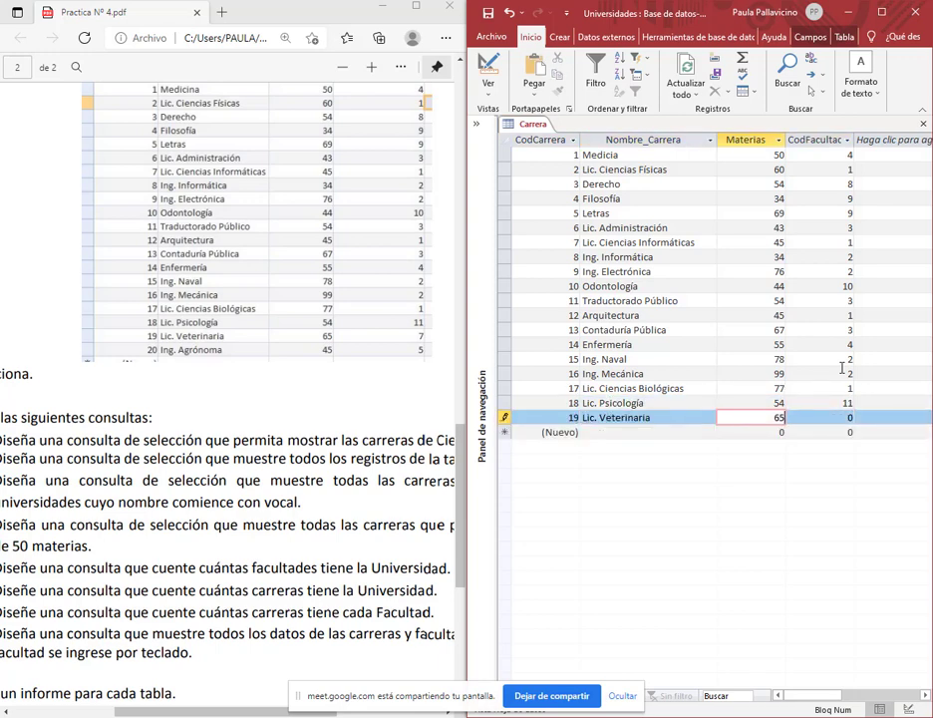
key("Tab")
type("7")
key("Tab")
key("Tab")
type("Ing. Agróni")
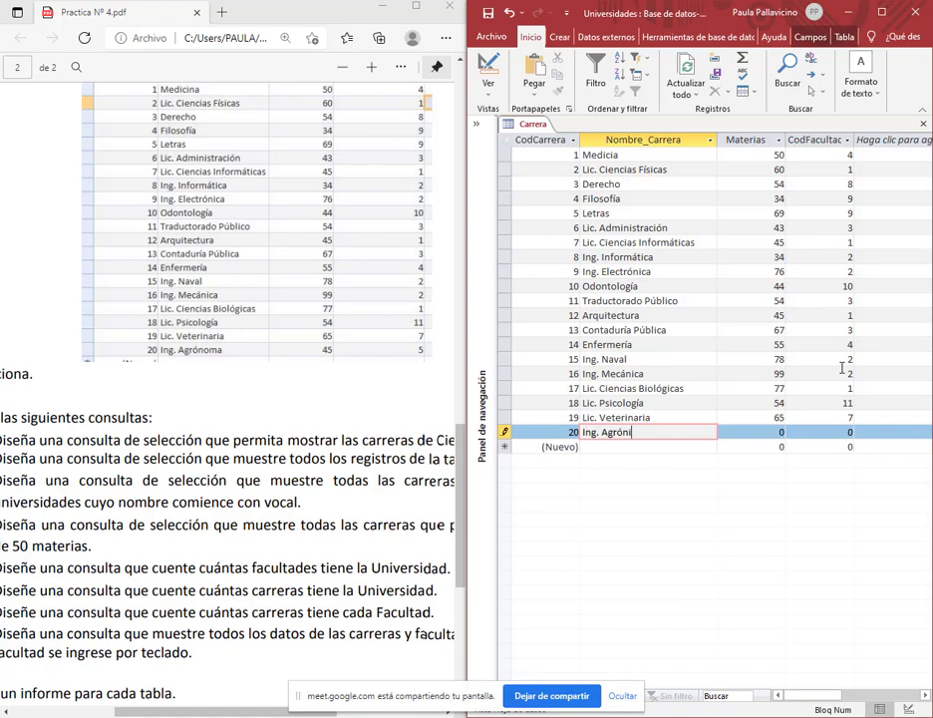
key("BackSpace")
type("oma")
key("Tab")
type("45")
key("Tab")
- Give Ing. Agrónoma faculty code 5, scroll the PDF to 'Crea las siguientes consultas', then minimize Edge
type("5")
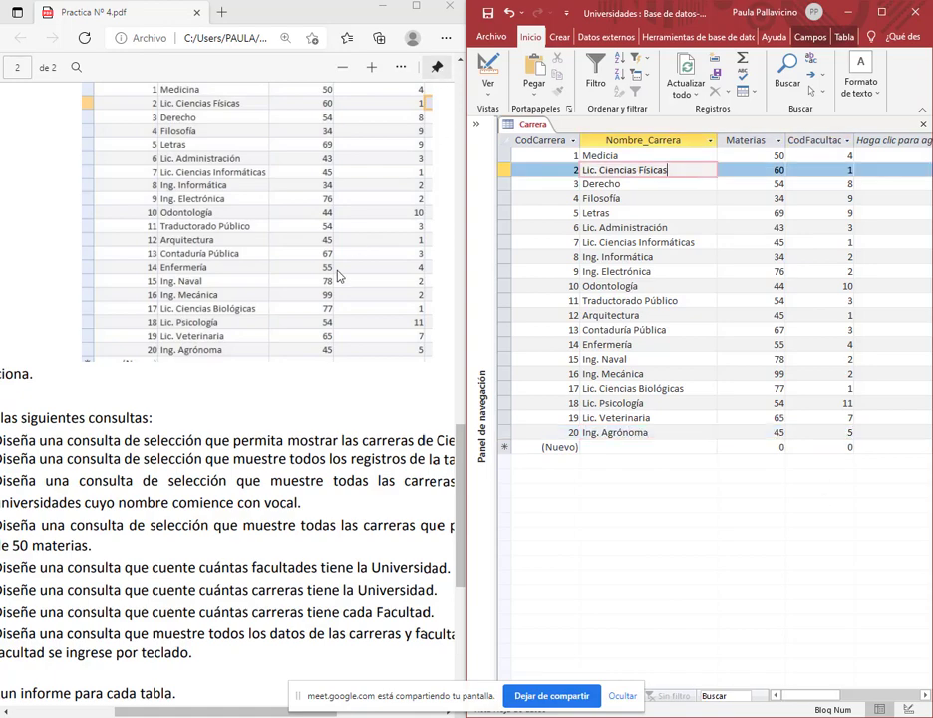
scroll(367, 272, "down", 4)
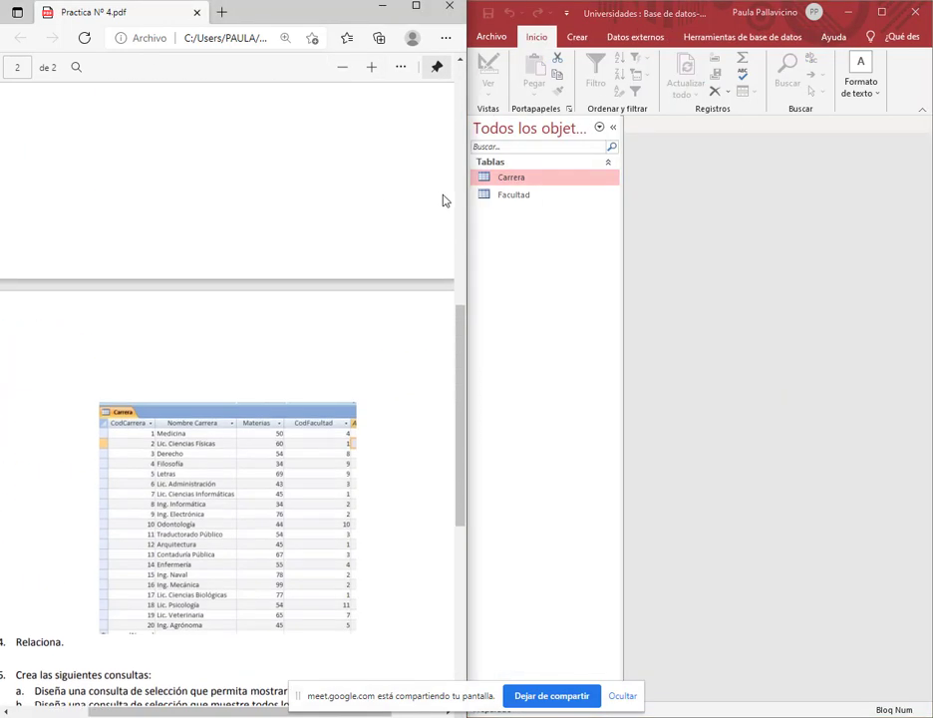
scroll(373, 266, "down", 8)
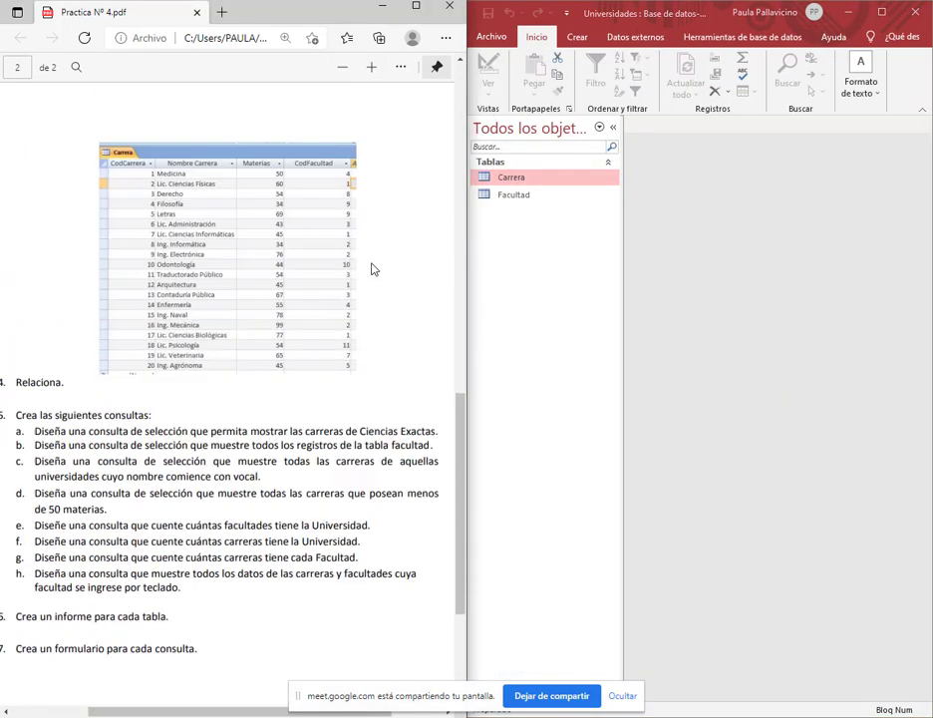
scroll(460, 539, "down", 1)
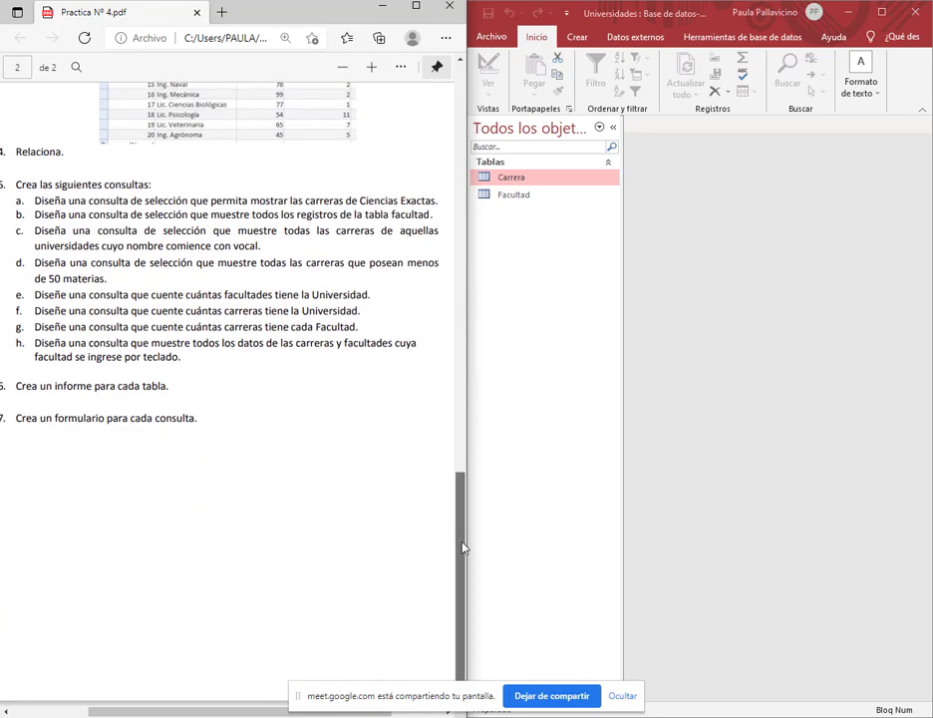
left_click_drag(134, 185, 151, 185)
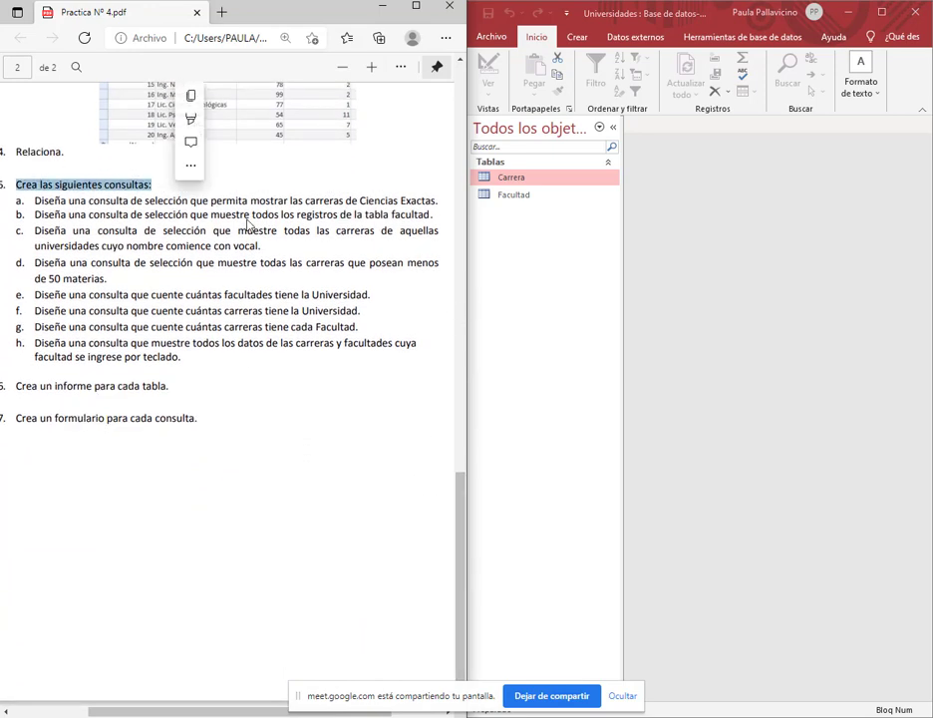
left_click(258, 216)
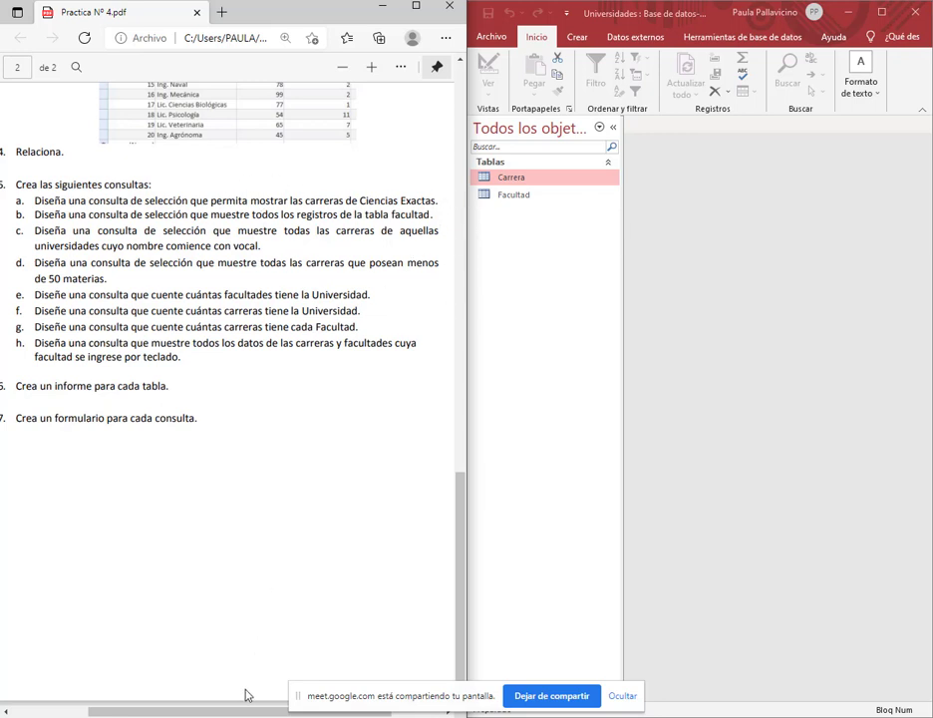
left_click(382, 6)
- Switch between the Classroom, Meet and Drive windows back to the Secretariado Informático class
mouse_move(197, 708)
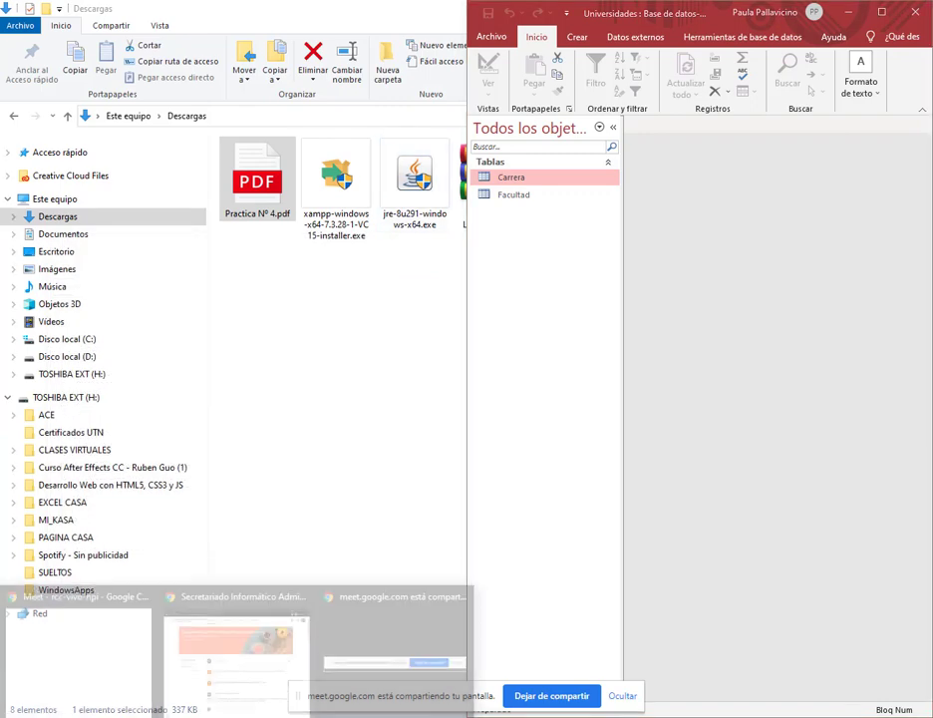
left_click(180, 677)
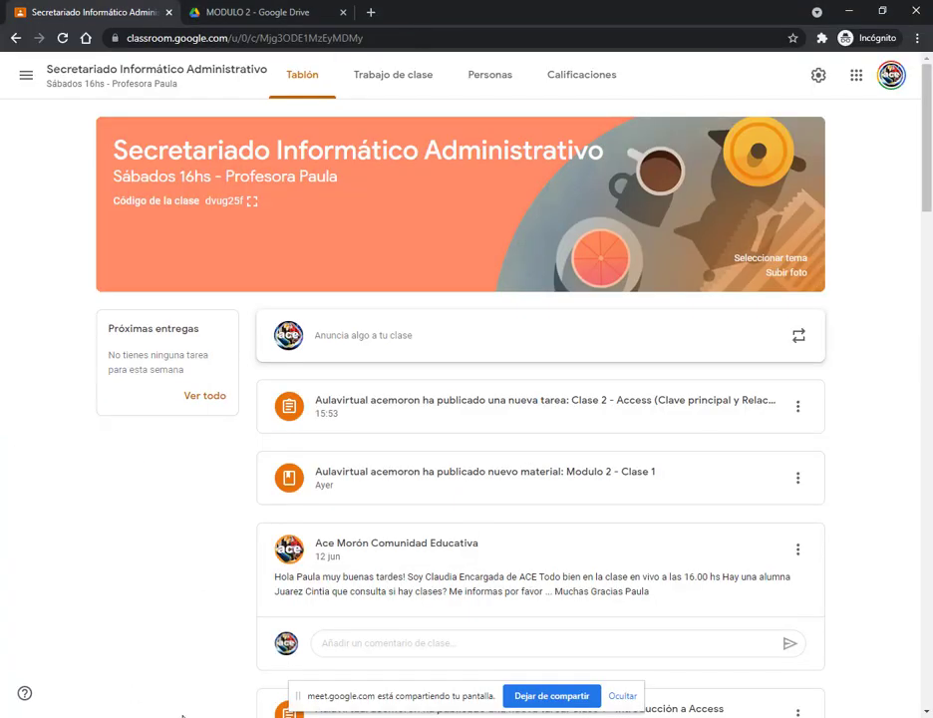
left_click(138, 687)
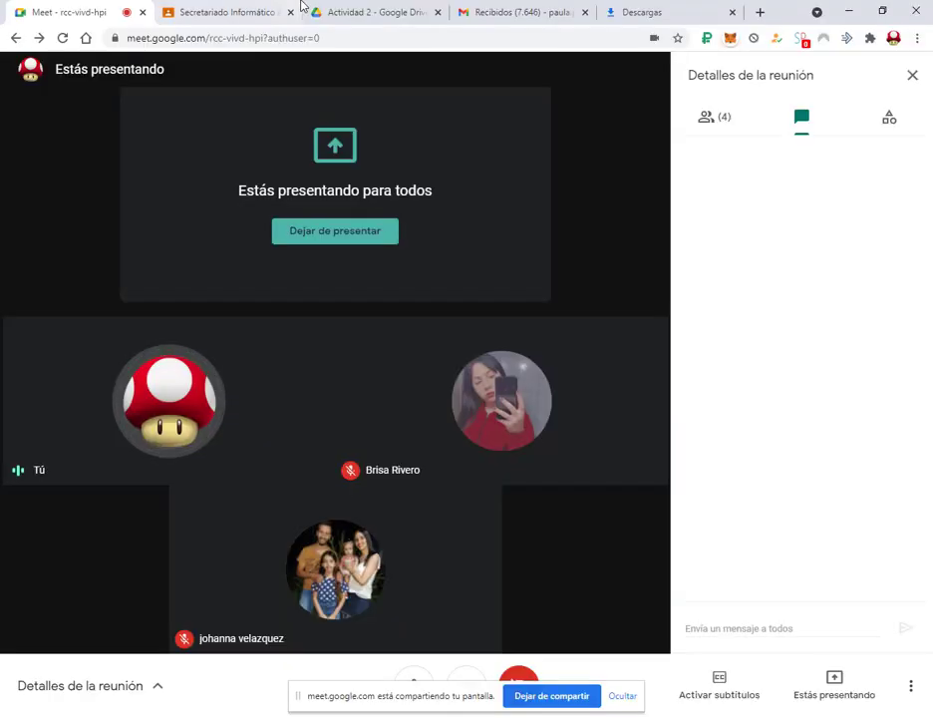
left_click(380, 8)
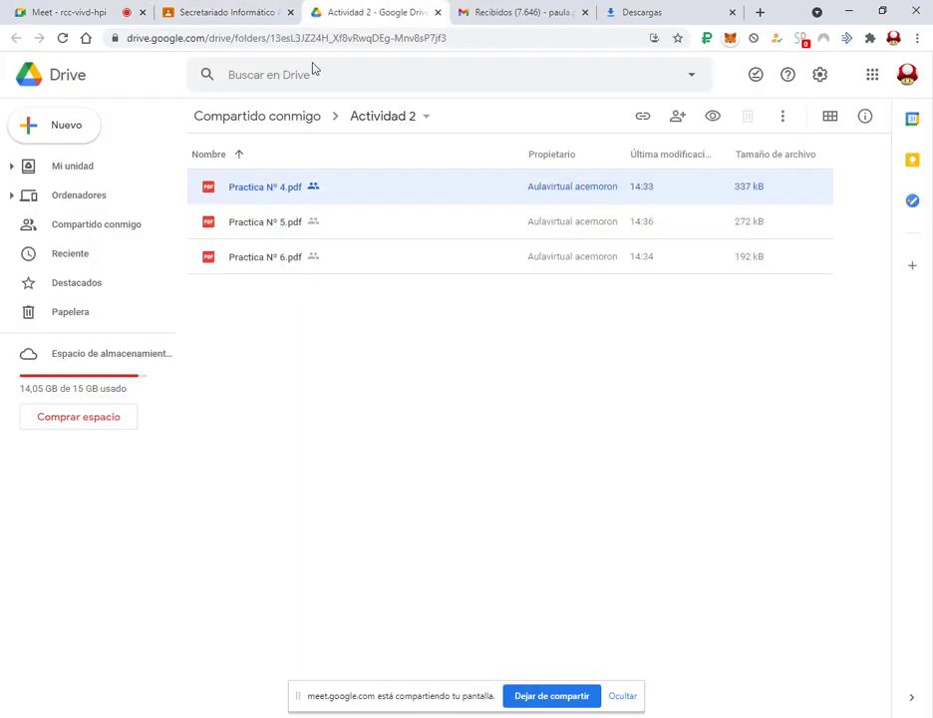
left_click(244, 12)
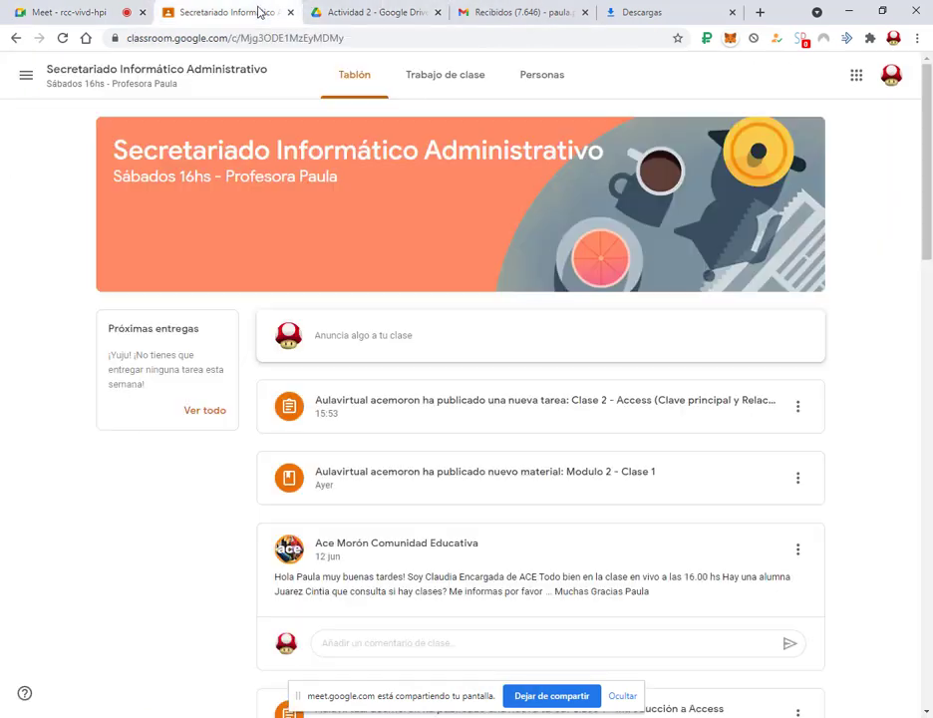
- Go to the class coursework, expand Clase 1 and open the Actividad 1 Drive folder
left_click(420, 79)
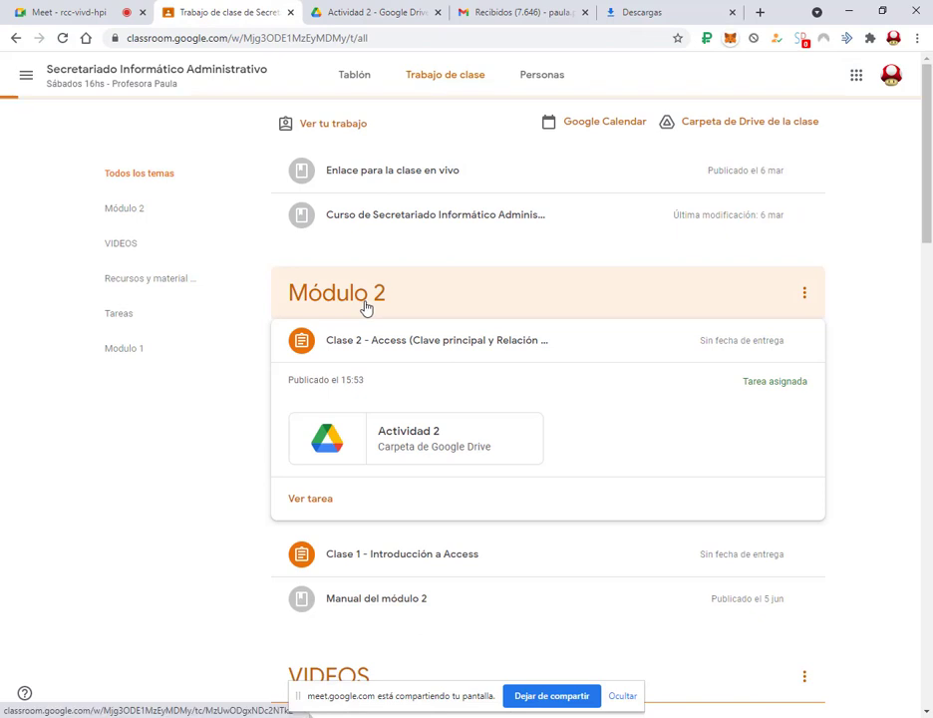
left_click(366, 302)
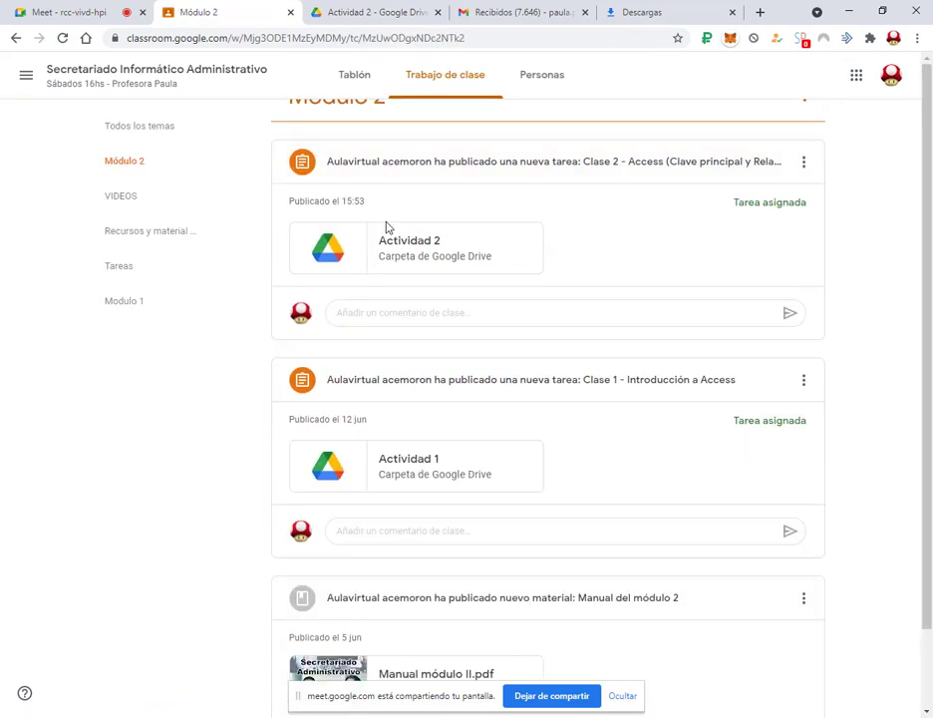
left_click(15, 39)
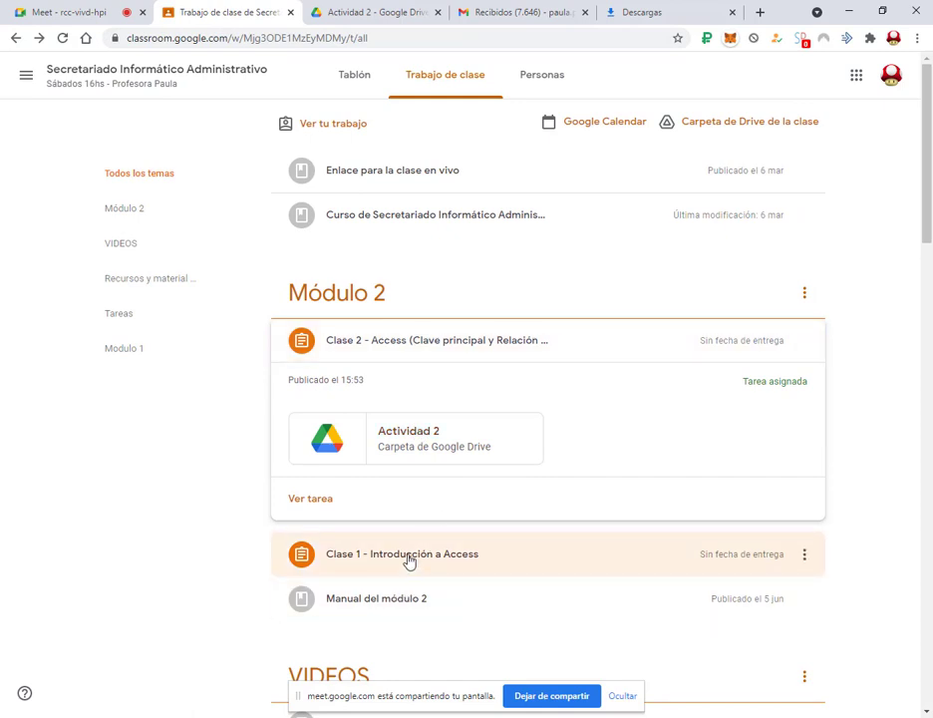
left_click(408, 561)
left_click(472, 504)
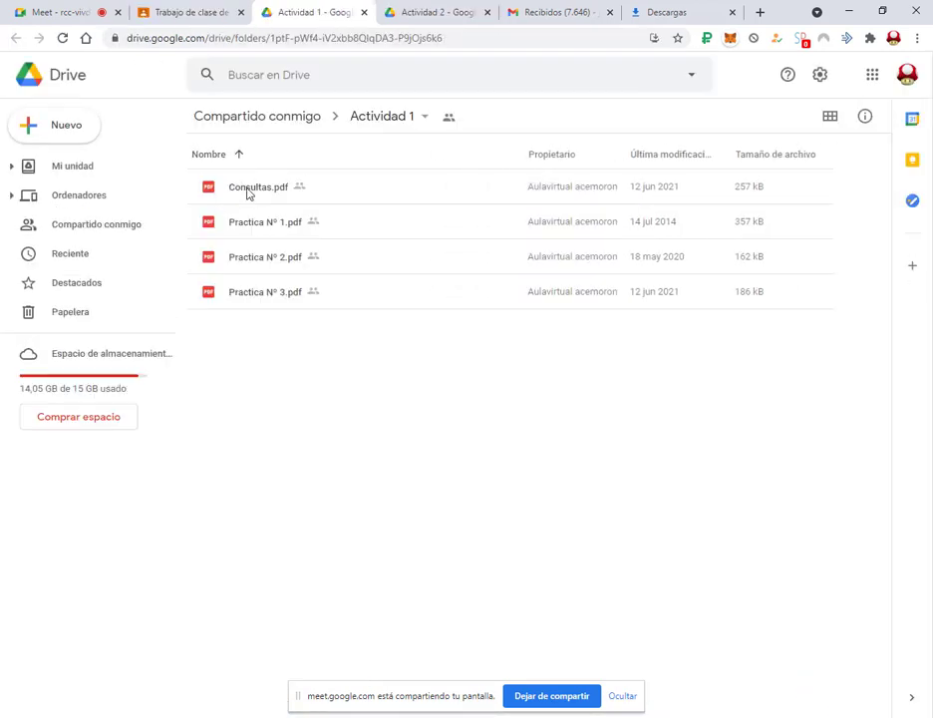
- Preview Consultas.pdf and page through it, reopening it from the Actividad 1 folder
double_click(248, 192)
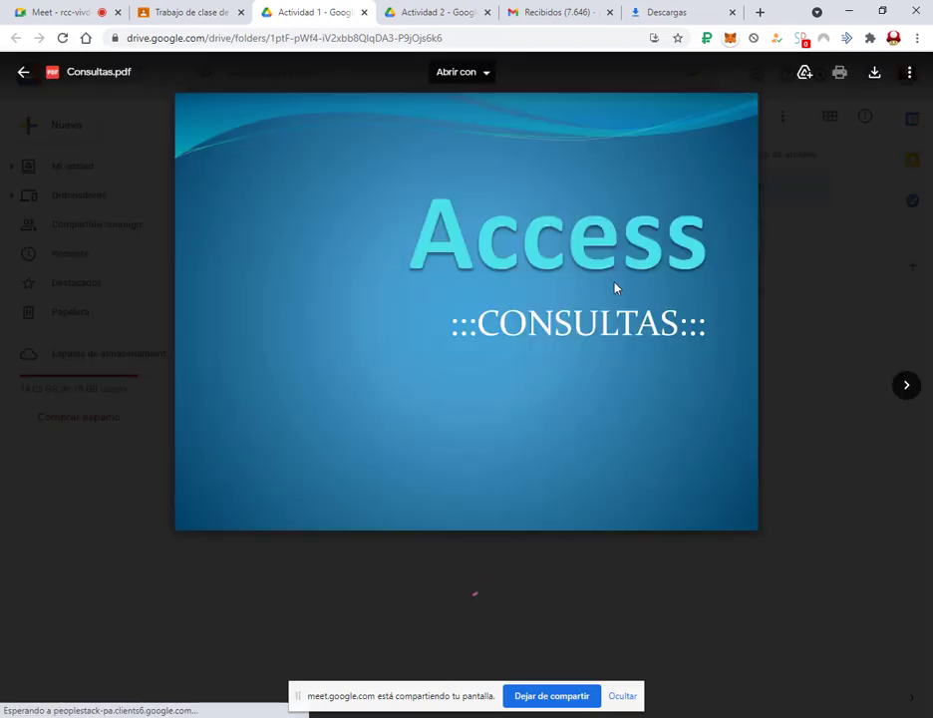
left_click(906, 385)
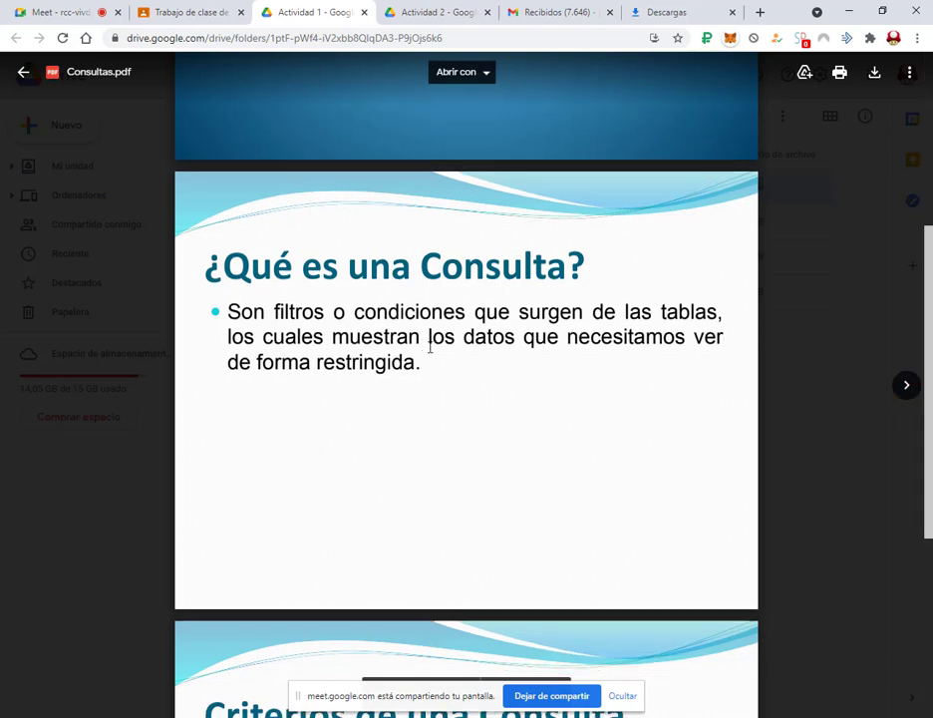
scroll(434, 334, "down", 4)
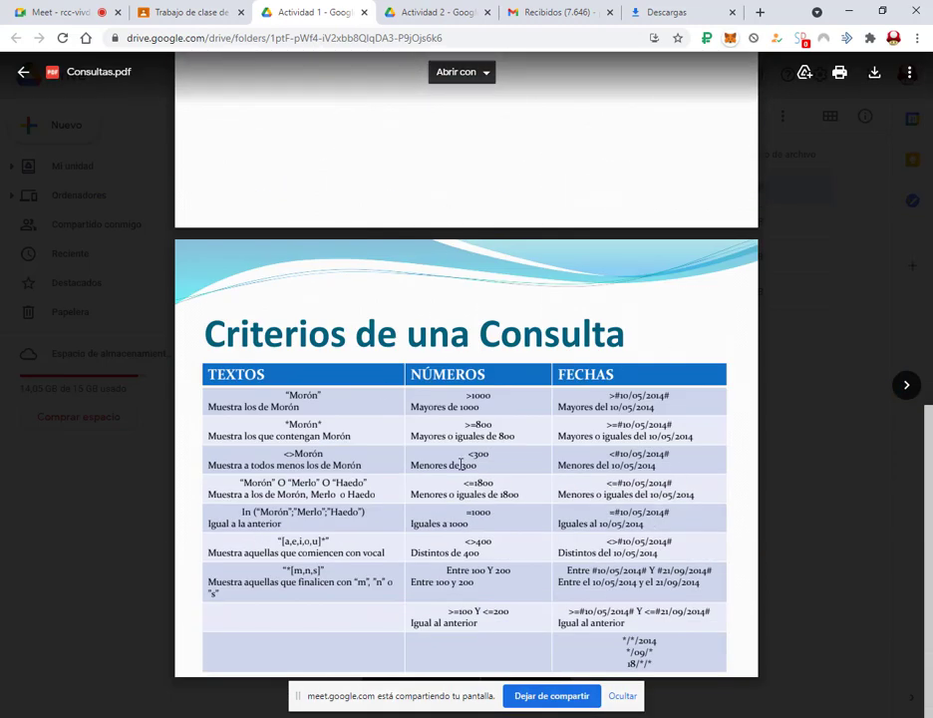
left_click(843, 205)
left_click(182, 11)
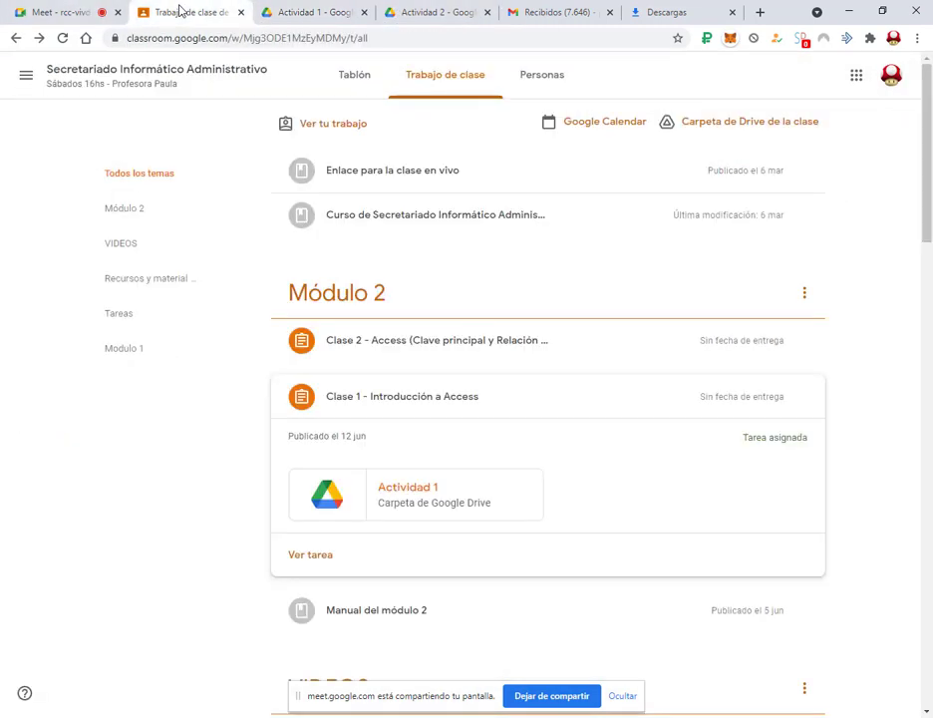
left_click(344, 13)
double_click(279, 201)
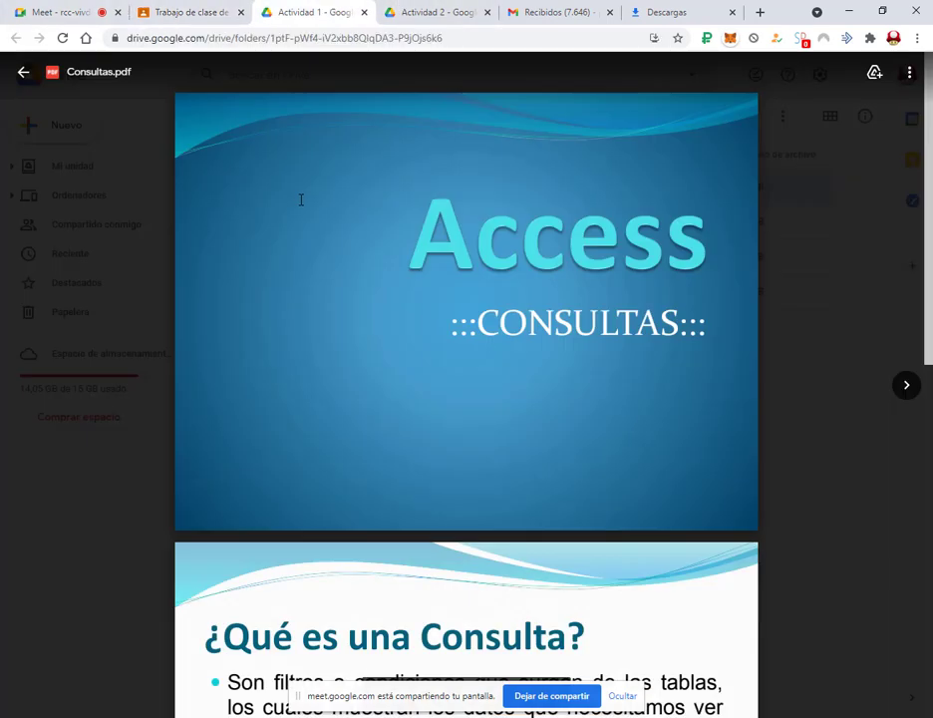
scroll(736, 317, "down", 10)
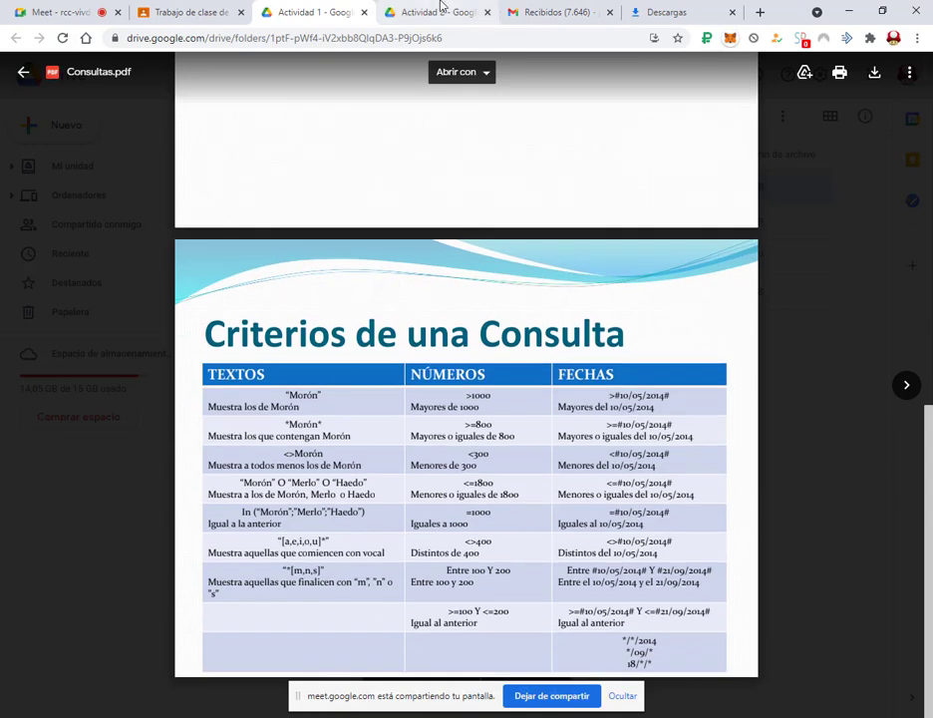
- Close the downloads tab and switch via the Meet presentation to the Universidades database
left_click(683, 15)
left_click(733, 12)
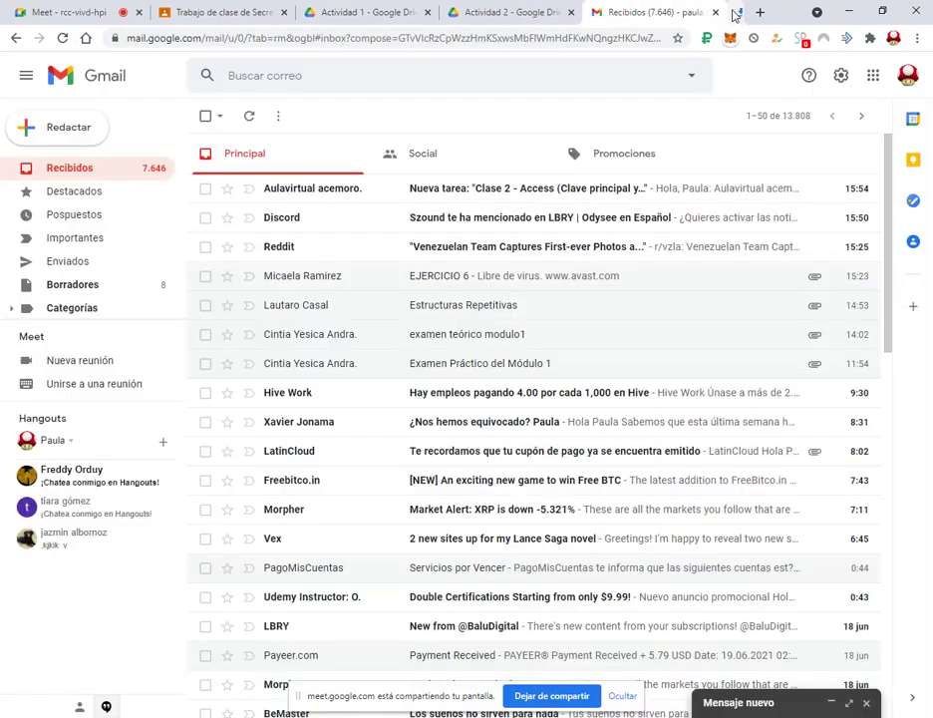
left_click(253, 14)
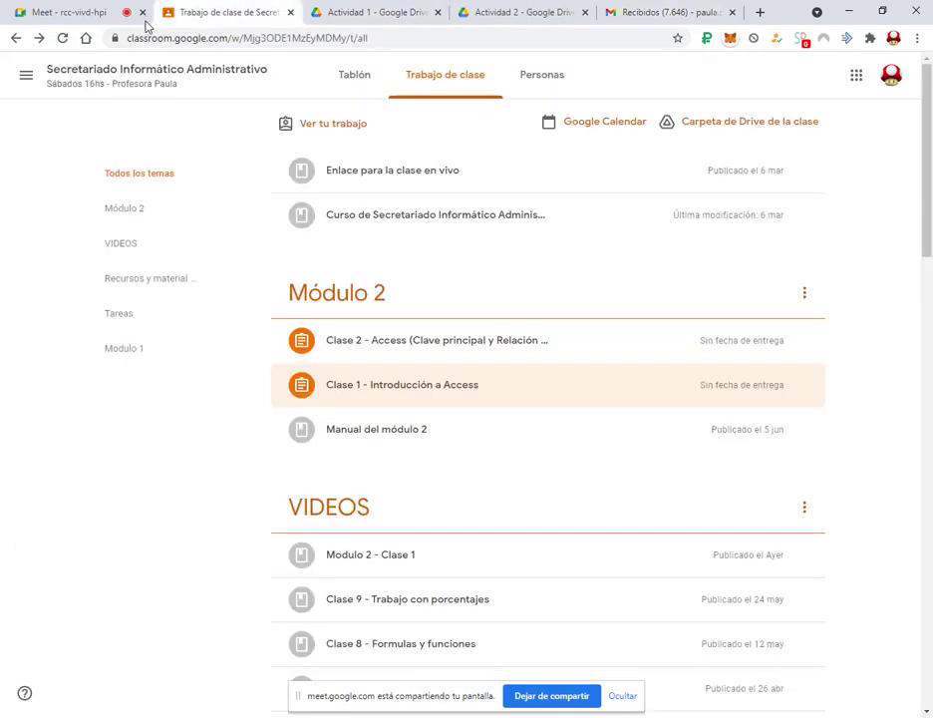
left_click(59, 14)
key("alt+Tab")
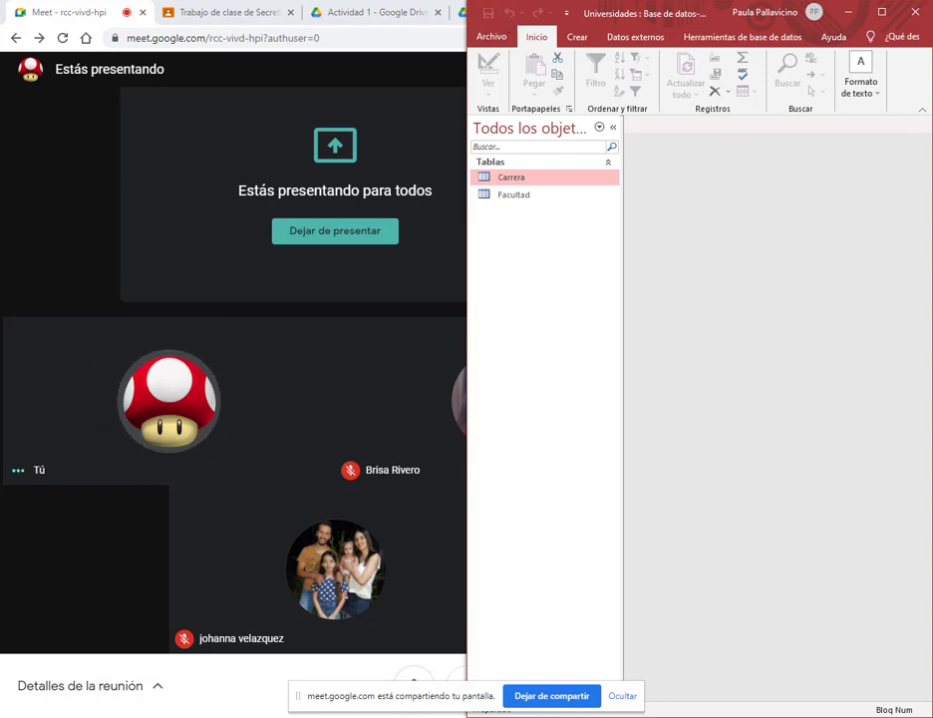
- Review exercise 5a on Ciencias Exactas careers in the PDF, then widen Access showing Crear
key("alt+Tab")
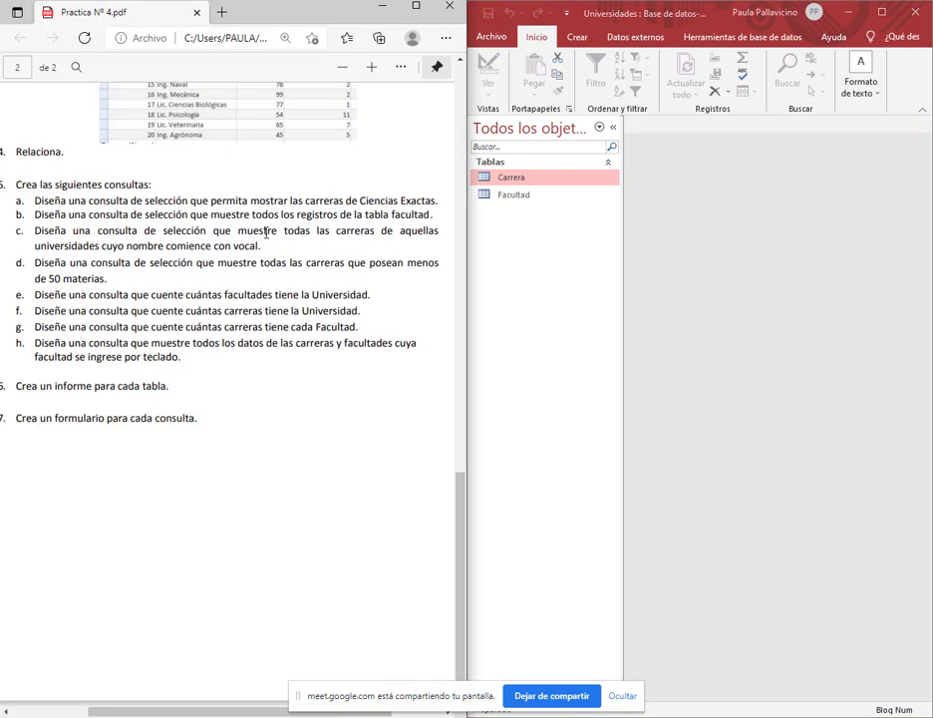
scroll(312, 431, "left", 1)
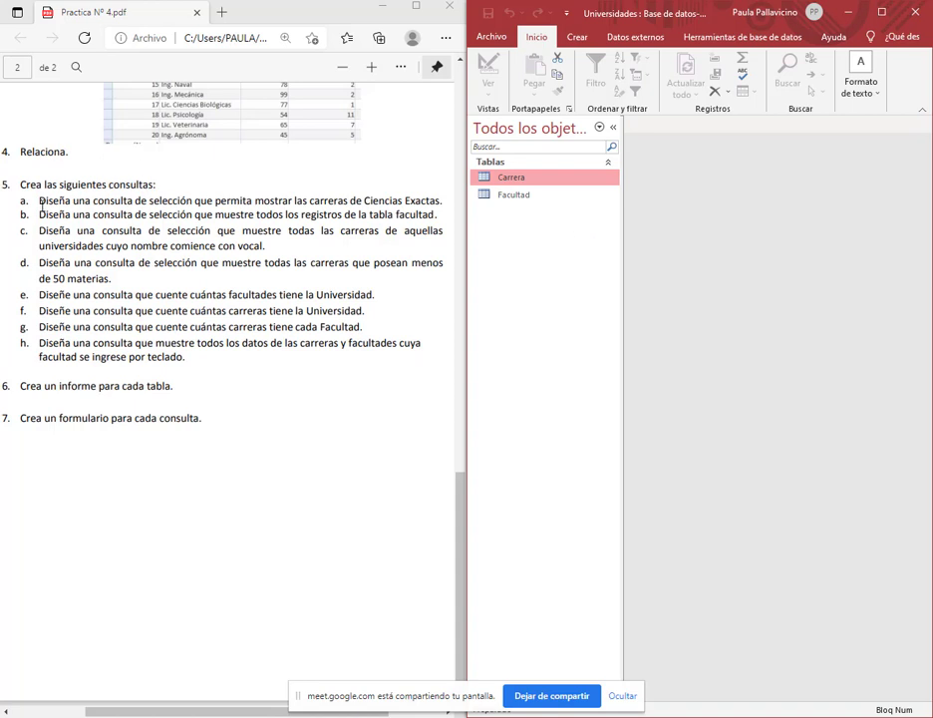
left_click_drag(39, 198, 439, 203)
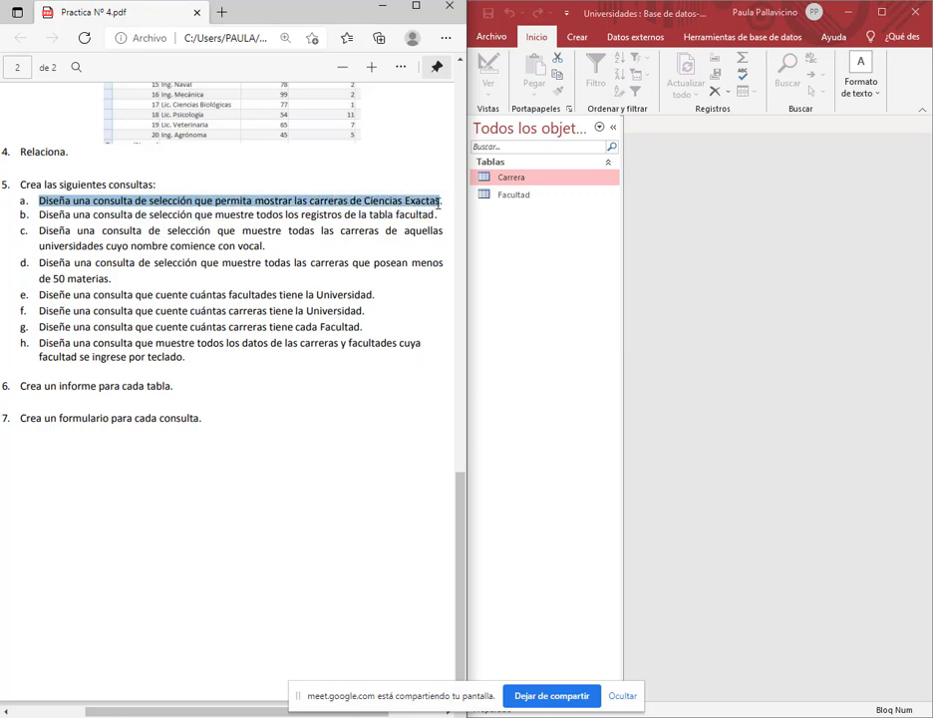
left_click(440, 203)
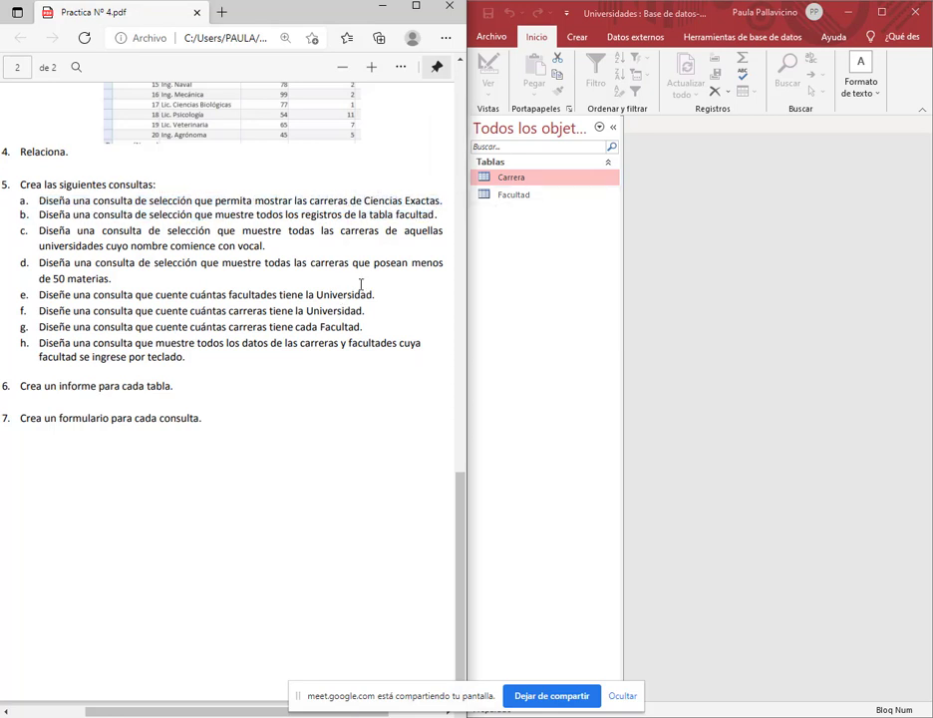
scroll(396, 262, "up", 2)
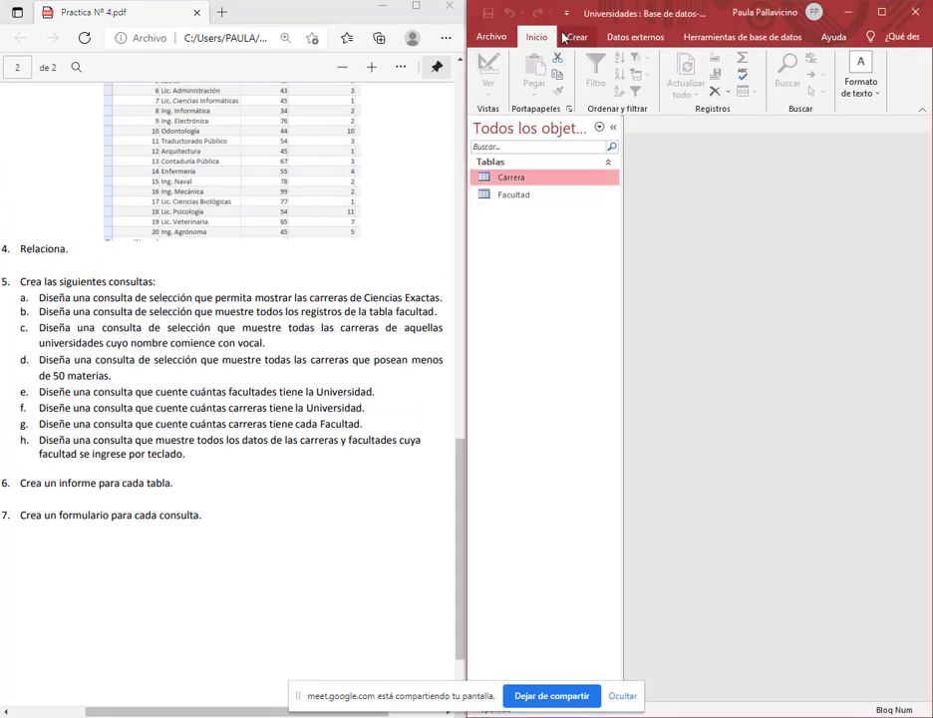
left_click(577, 37)
left_click_drag(462, 147, 152, 148)
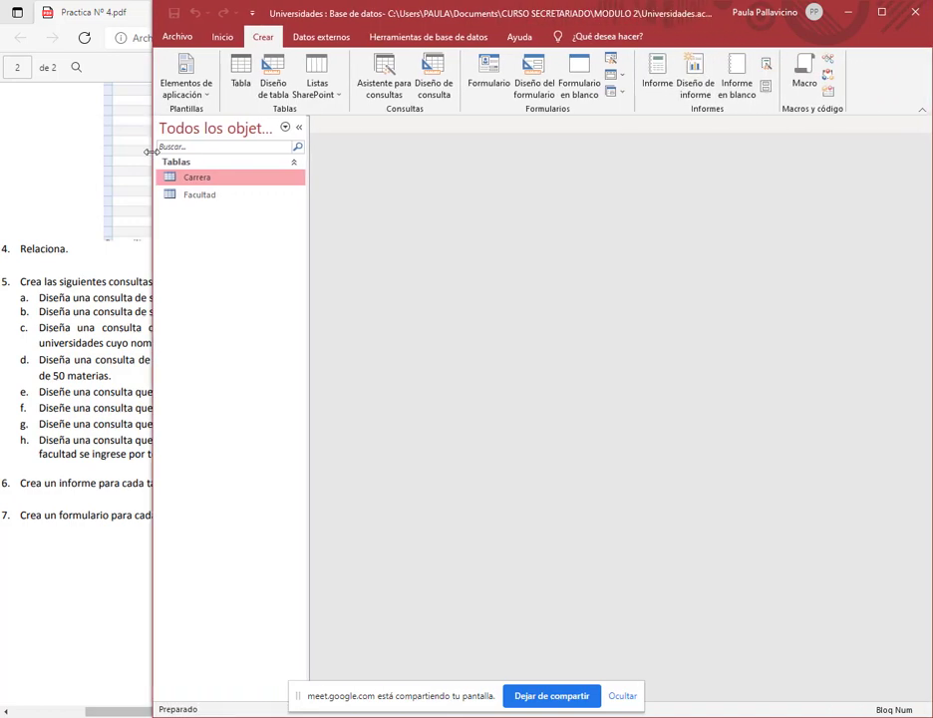
- Start a new query in Design view and reread the Ciencias Exactas exercise in the PDF
left_click(431, 80)
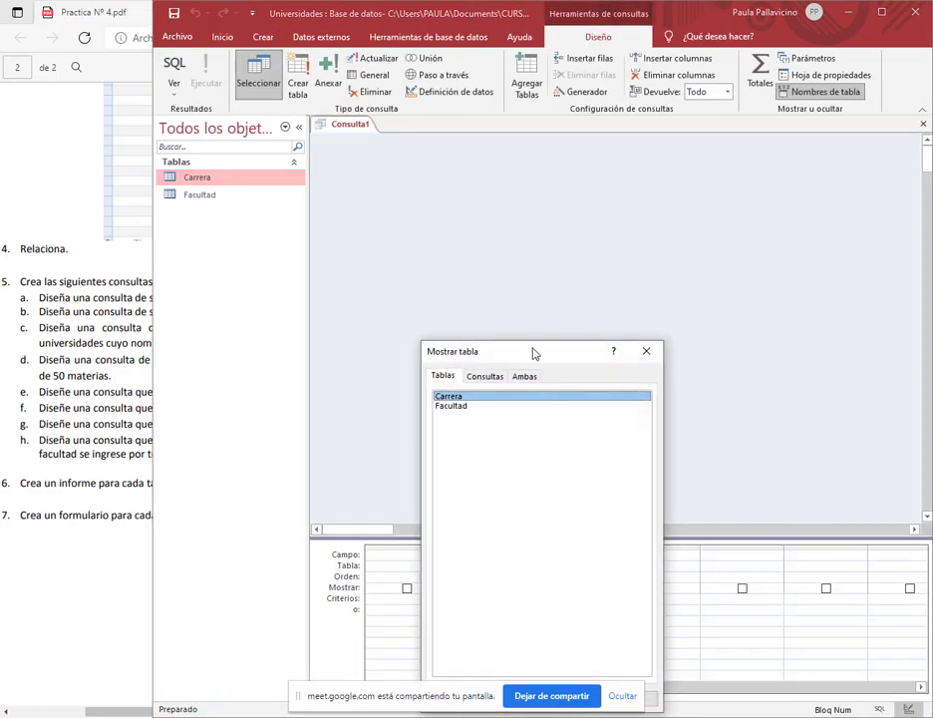
left_click_drag(534, 353, 613, 217)
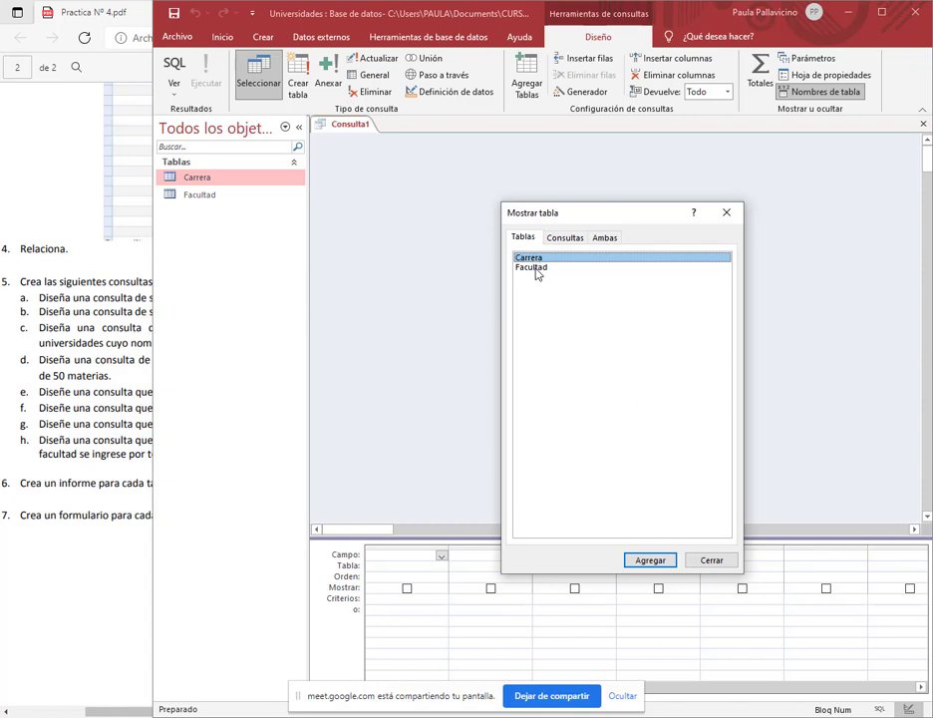
left_click(94, 284)
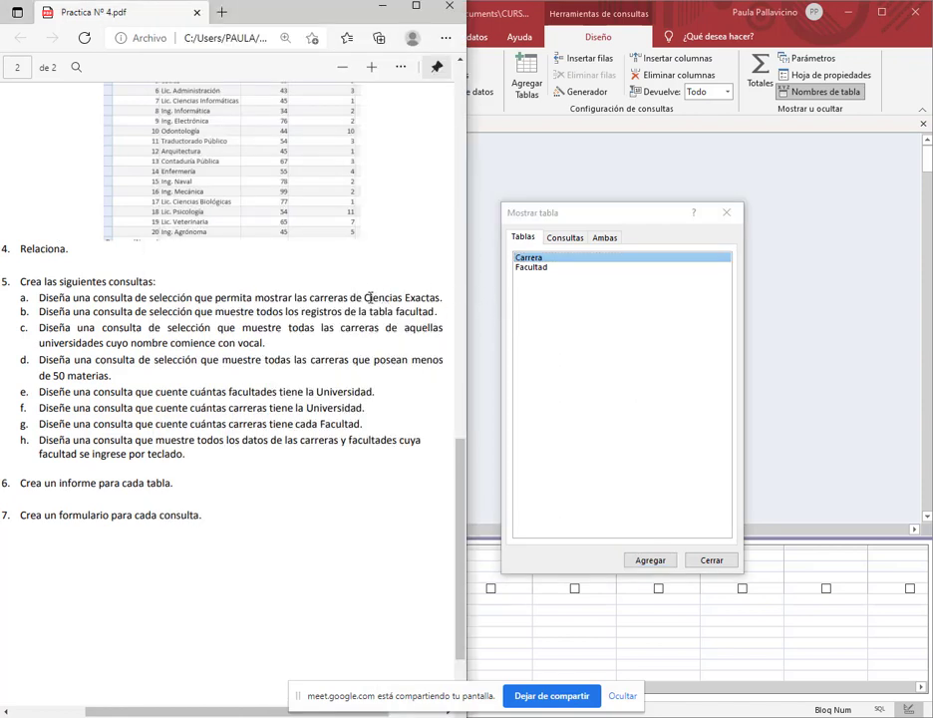
left_click_drag(365, 296, 441, 298)
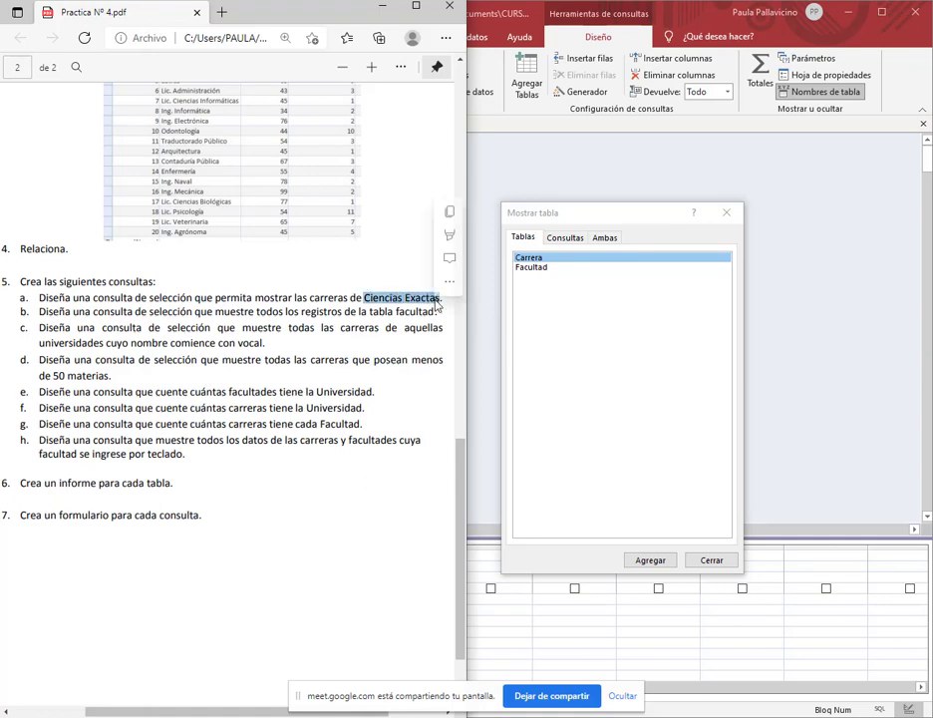
left_click(361, 428)
scroll(361, 431, "up", 2)
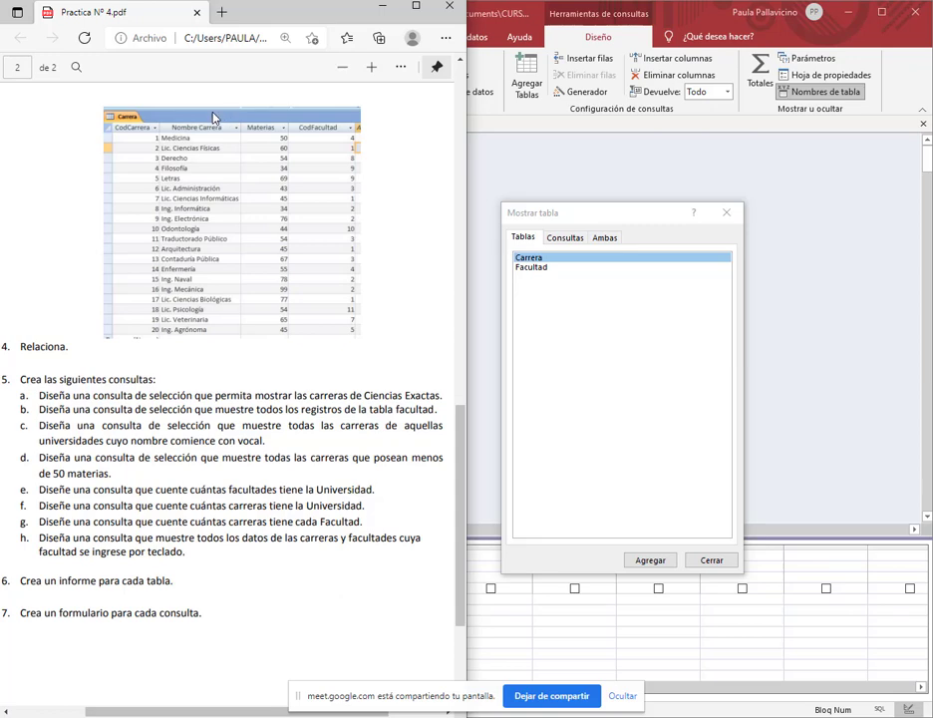
scroll(213, 117, "up", 4)
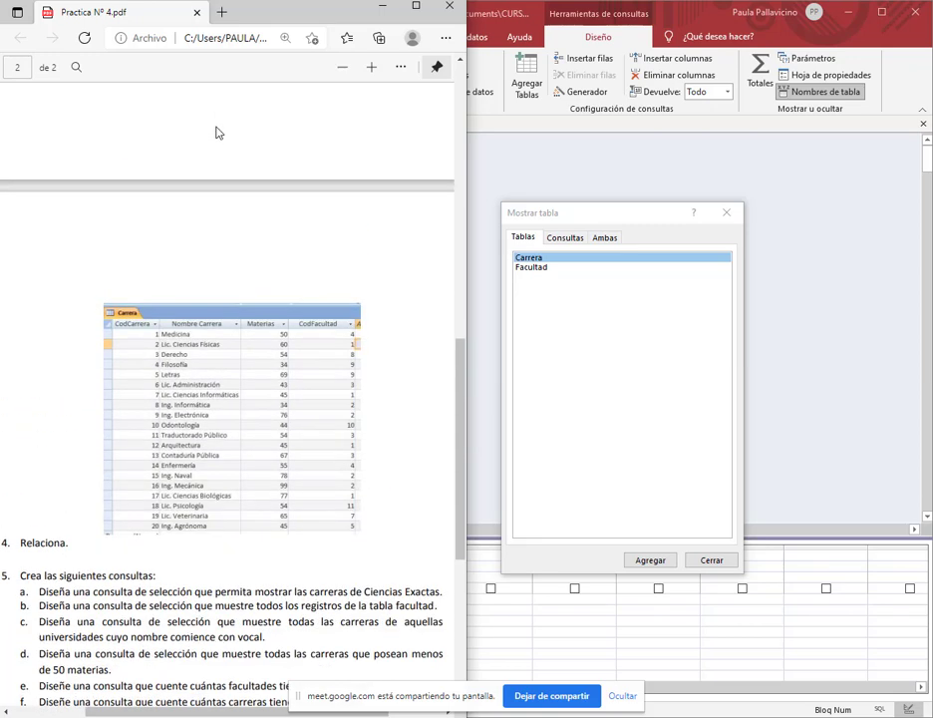
scroll(215, 289, "up", 8)
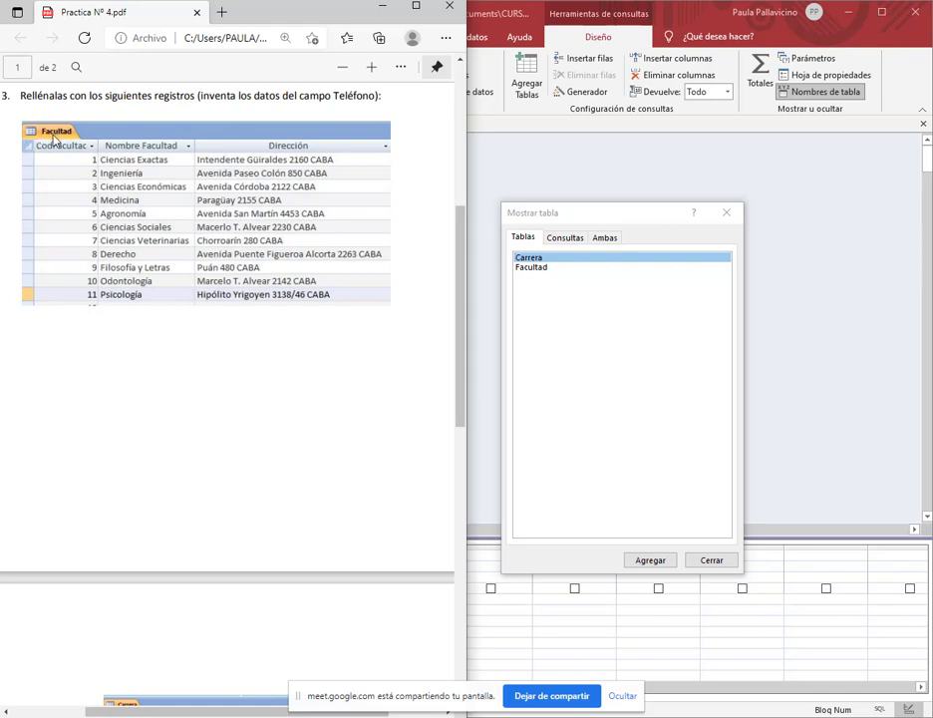
scroll(283, 212, "down", 5)
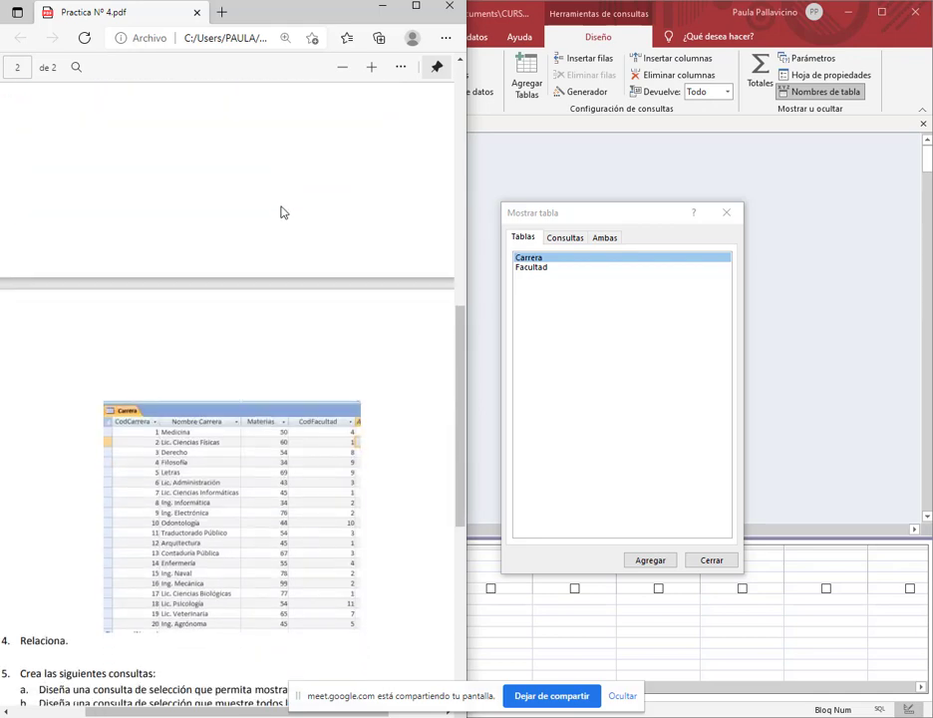
scroll(280, 206, "down", 3)
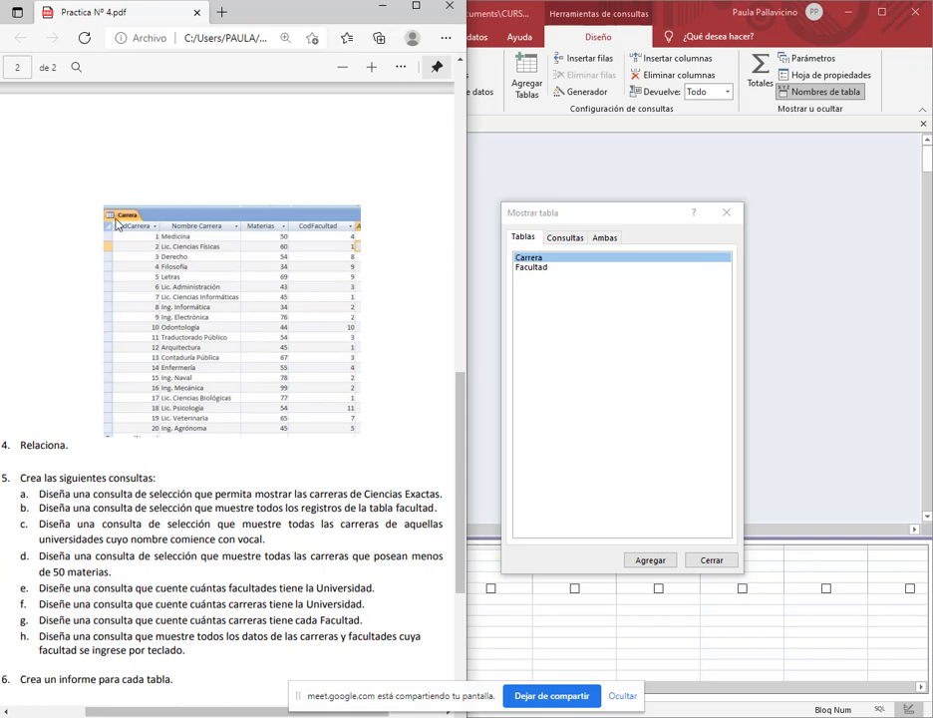
left_click(704, 20)
- Add the Carrera and Facultad tables, plus an accidental Carrera_1, and close Mostrar tabla
double_click(539, 260)
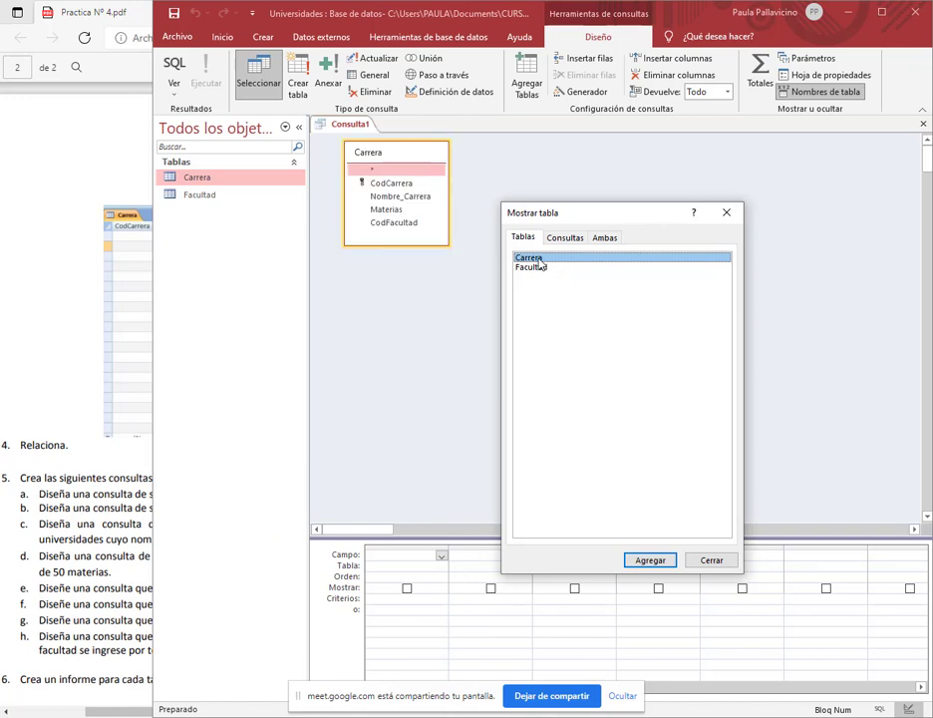
double_click(538, 267)
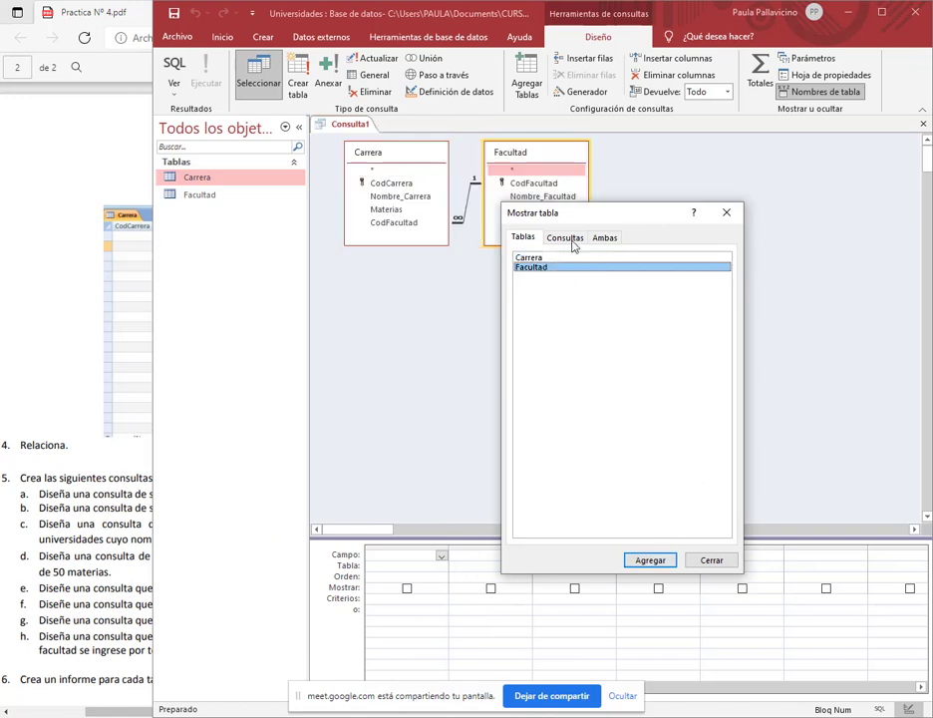
double_click(523, 260)
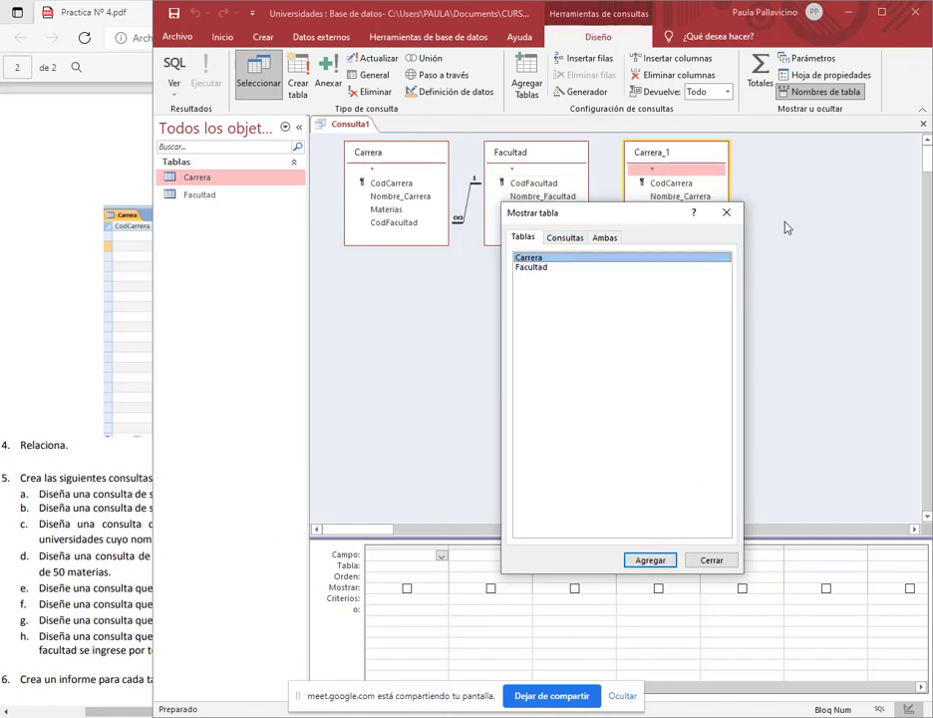
left_click_drag(624, 216, 632, 297)
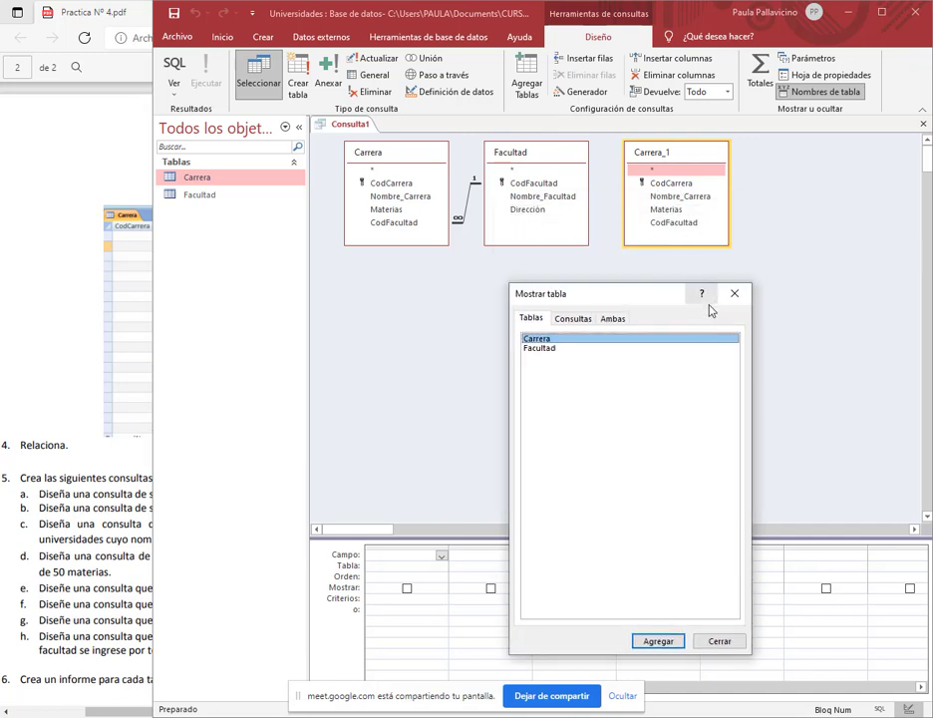
left_click(736, 293)
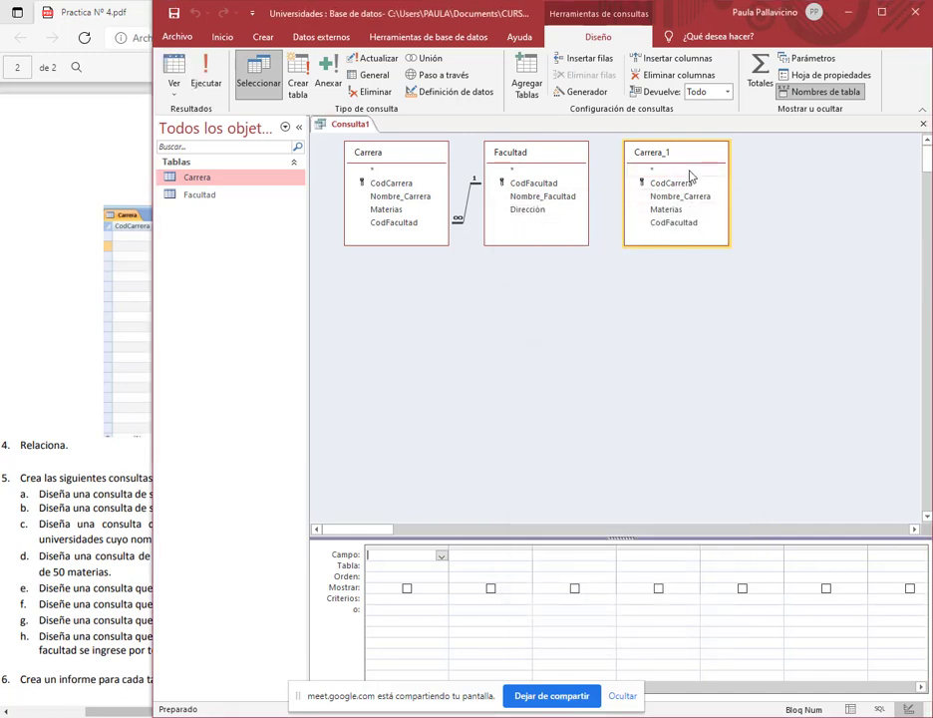
- Remove the duplicate Carrera_1, narrow Access beside the PDF, and collapse the navigation pane
mouse_move(696, 158)
left_mouse_down()
mouse_move(680, 172)
mouse_move(693, 167)
left_mouse_up()
right_click(693, 167)
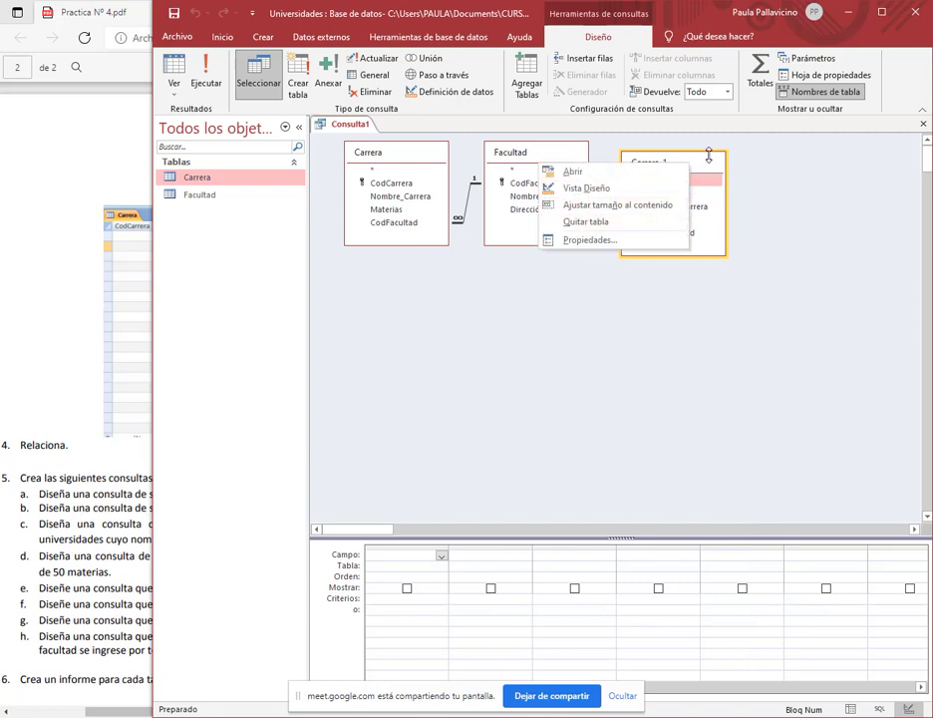
left_click(586, 222)
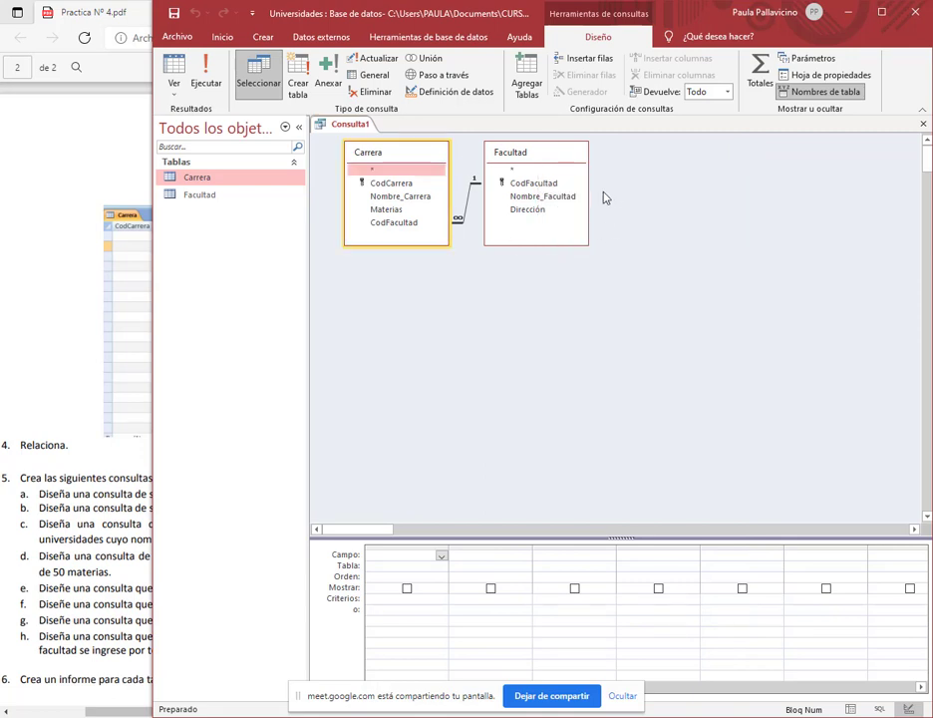
left_click(698, 220)
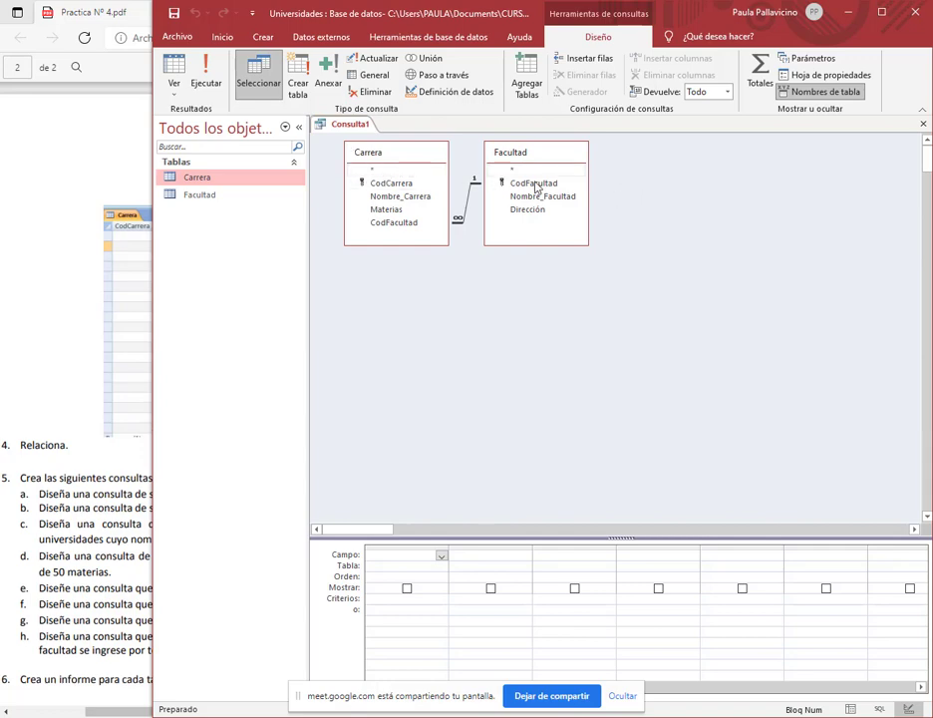
left_click_drag(154, 259, 411, 250)
left_click(555, 129)
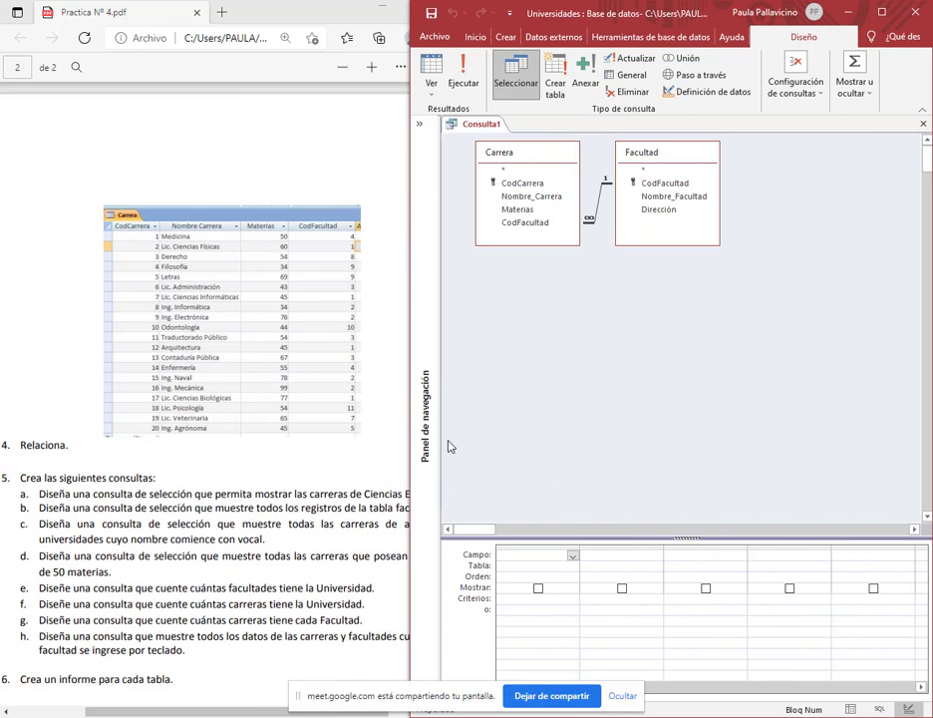
- Check the Nombre Facultad column in the PDF and add Nombre_Facultad to the query grid
scroll(634, 327, "down", 1)
scroll(625, 323, "up", 1)
scroll(282, 312, "up", 5)
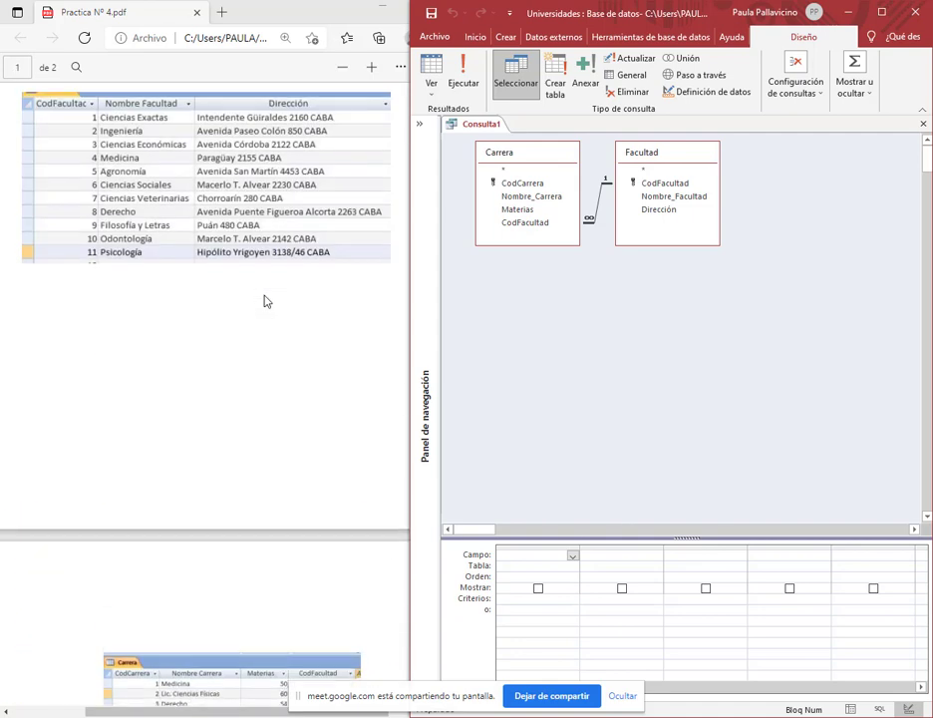
left_click(175, 167)
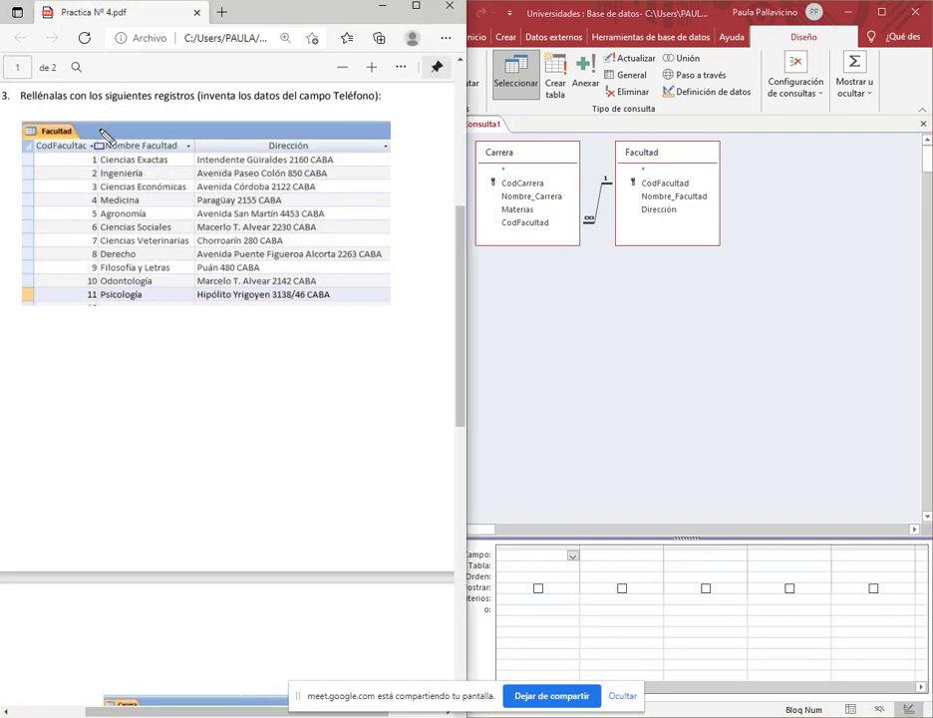
left_click_drag(98, 131, 195, 169)
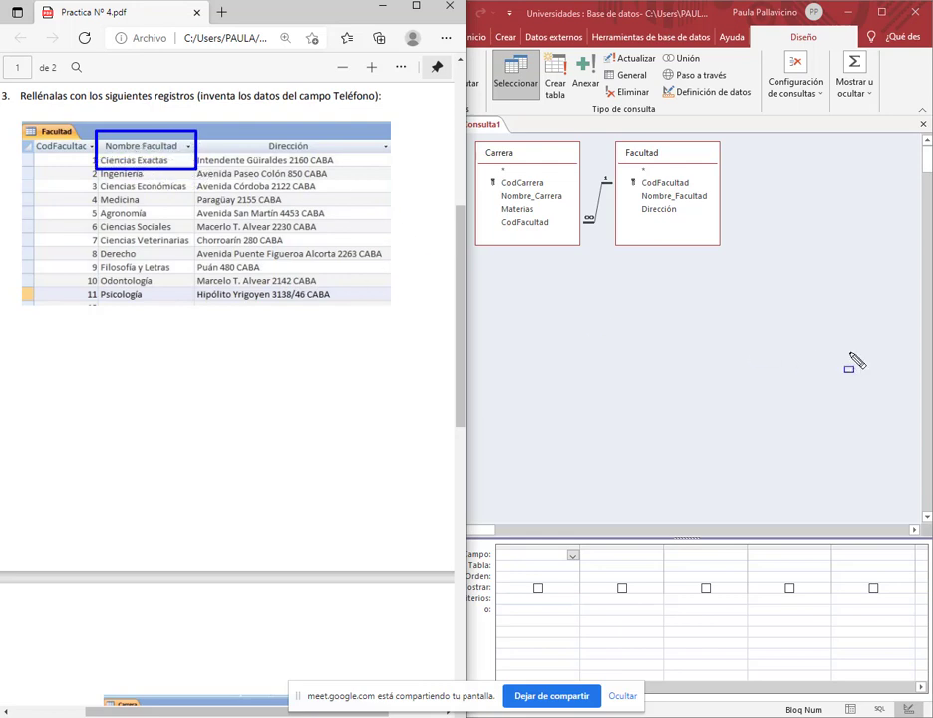
left_click(669, 202)
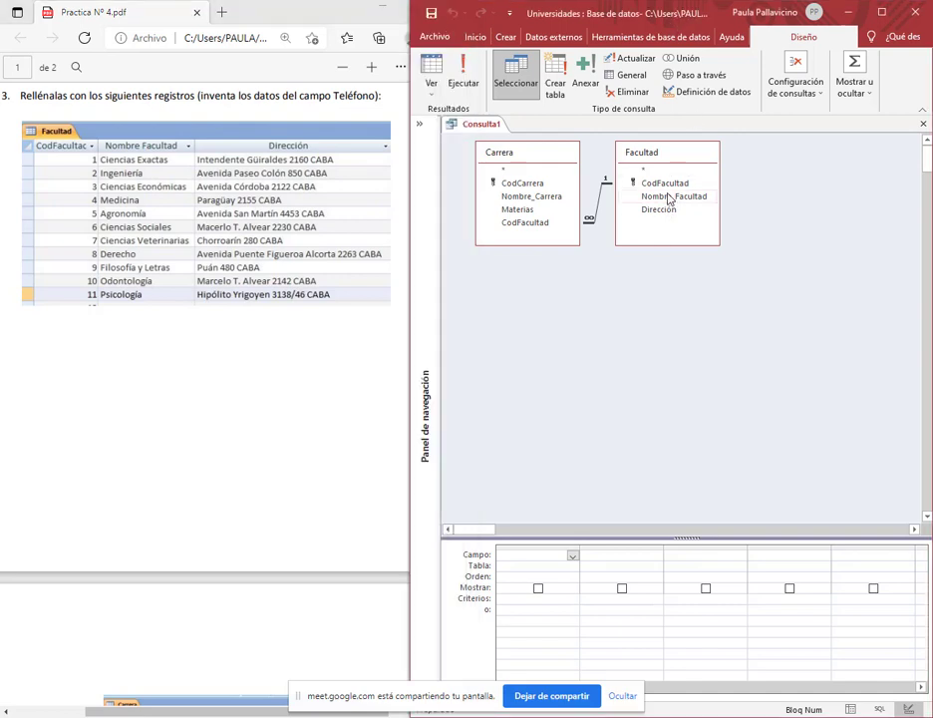
double_click(669, 197)
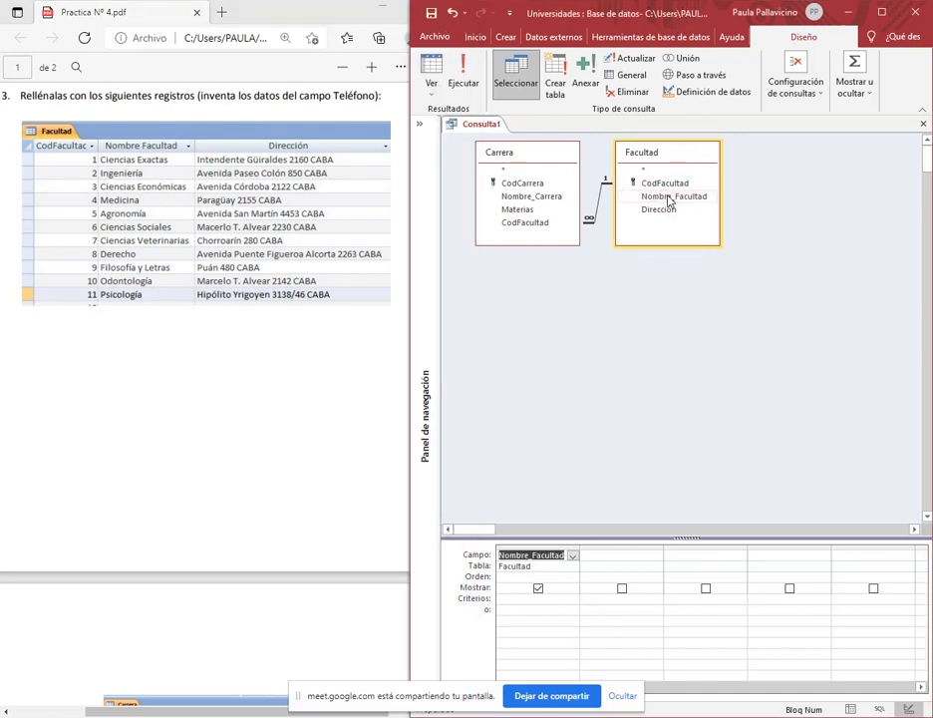
- Put Carrera's Nombre_Carrera in the second grid column and maximize the Access window
left_click_drag(677, 200, 637, 350)
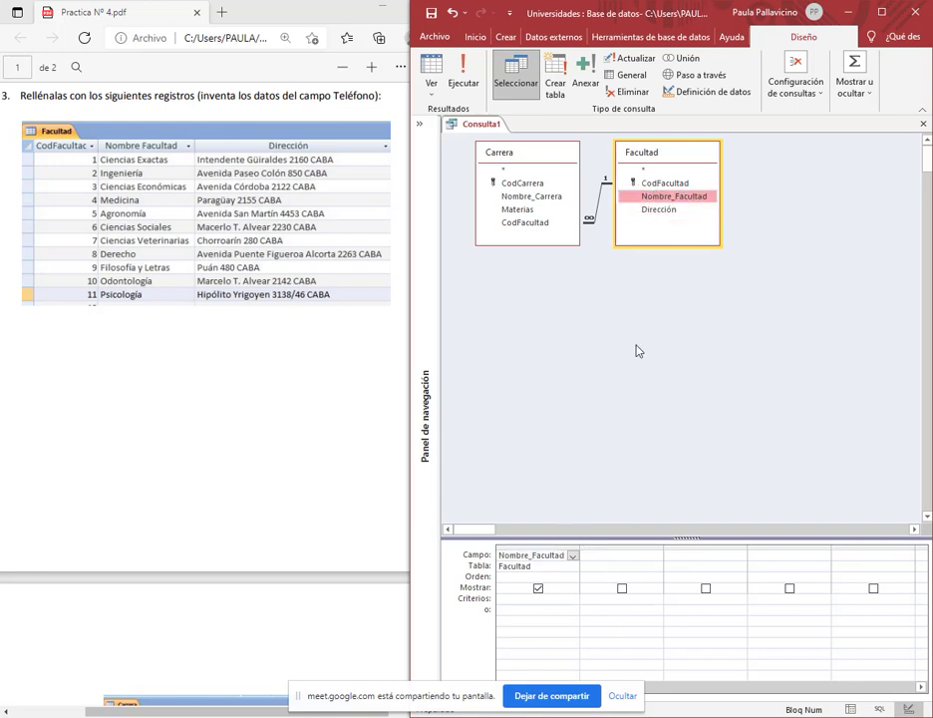
left_click(555, 554)
left_click(587, 554)
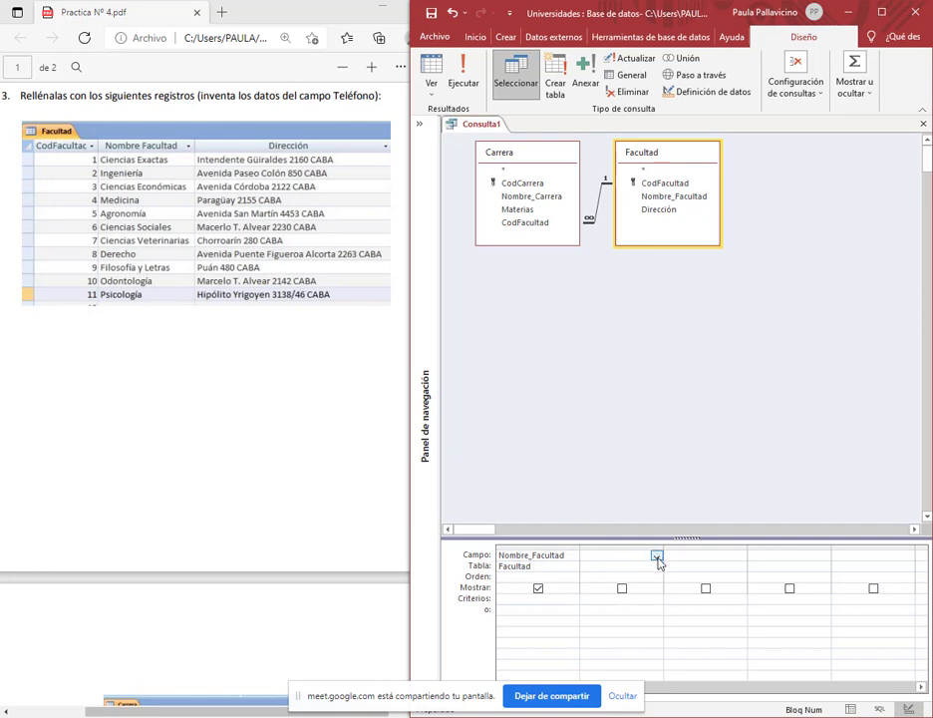
left_click(656, 555)
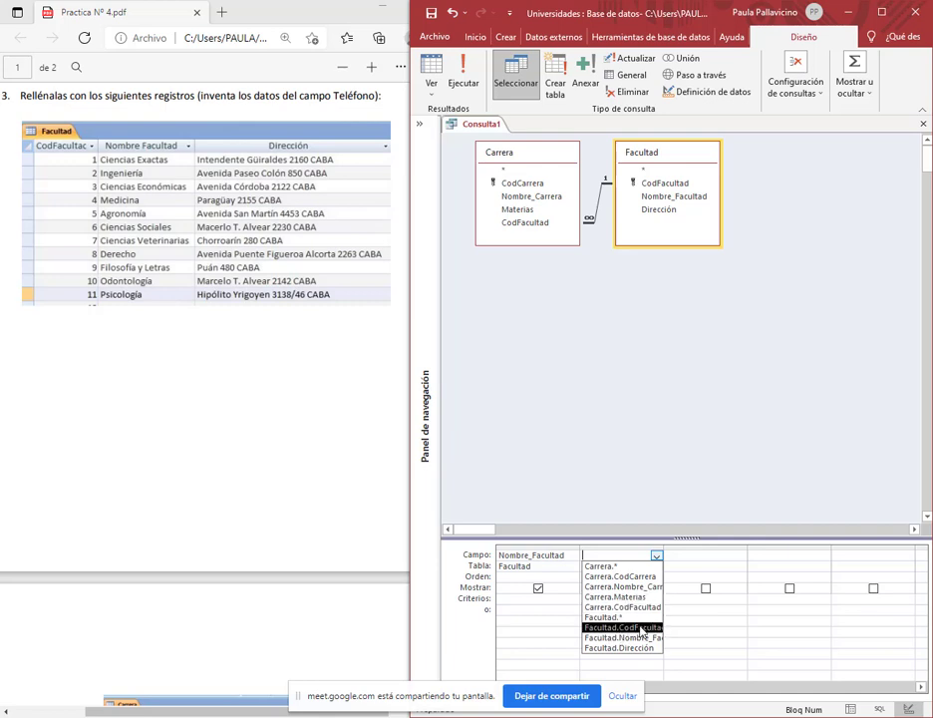
left_click(652, 477)
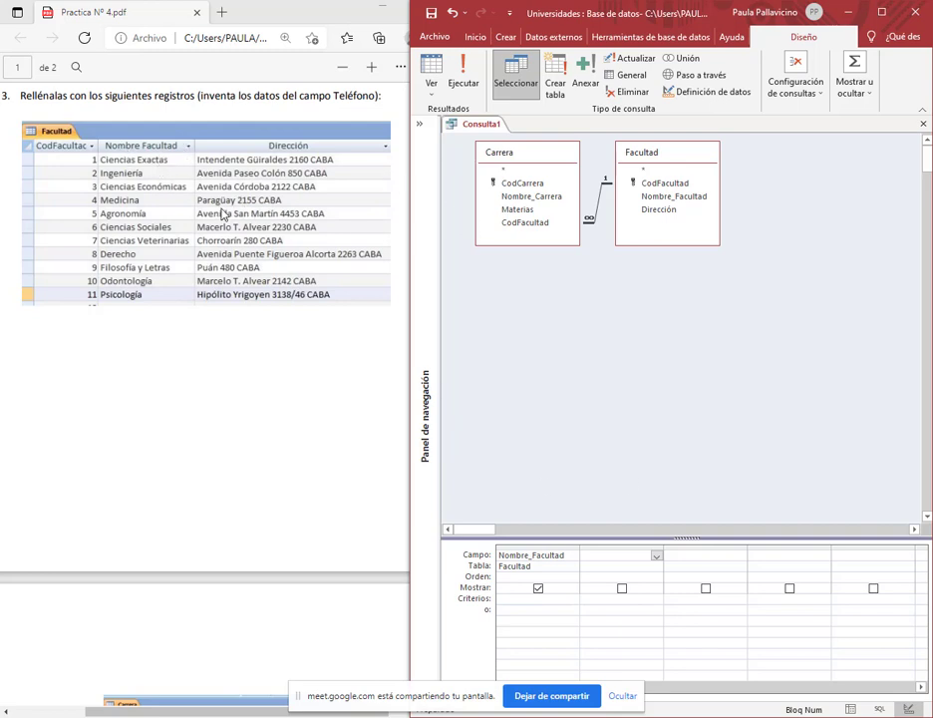
scroll(223, 212, "down", 10)
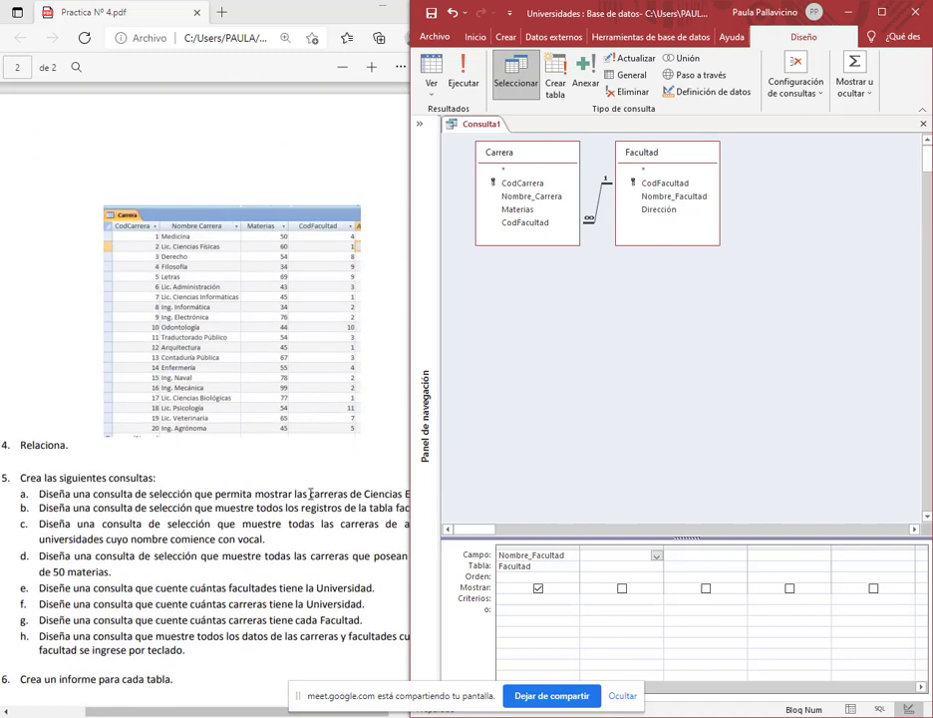
left_click(531, 196)
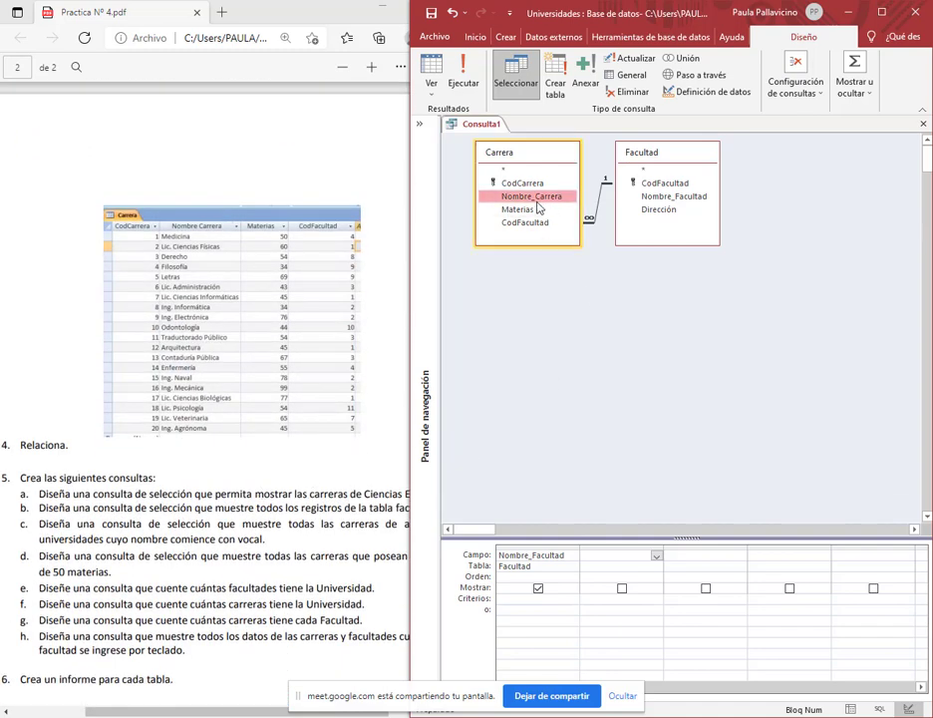
left_click_drag(537, 203, 613, 556)
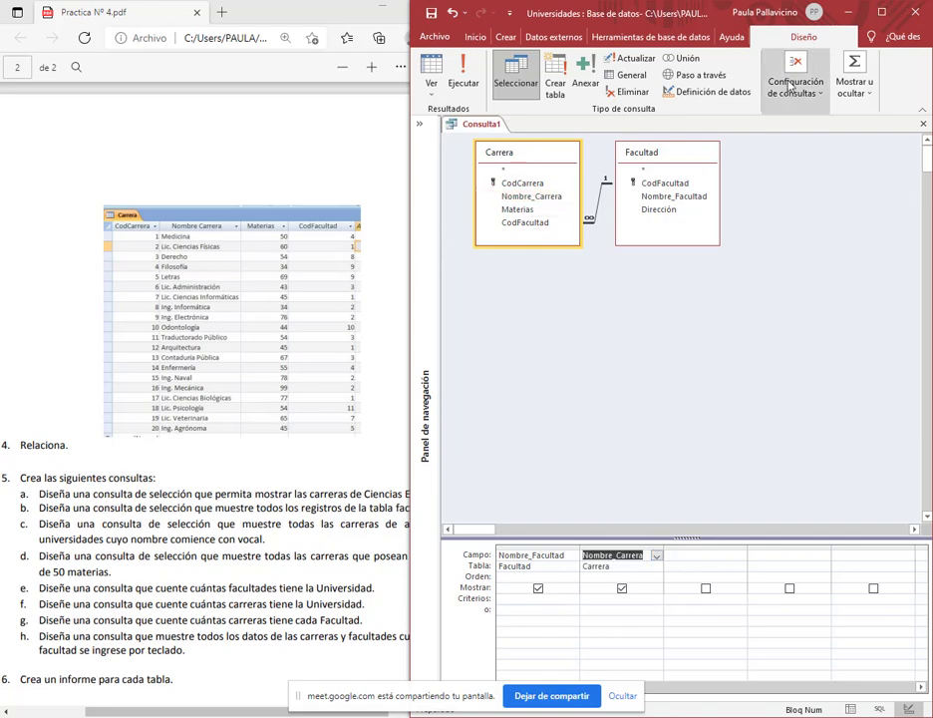
left_click(881, 11)
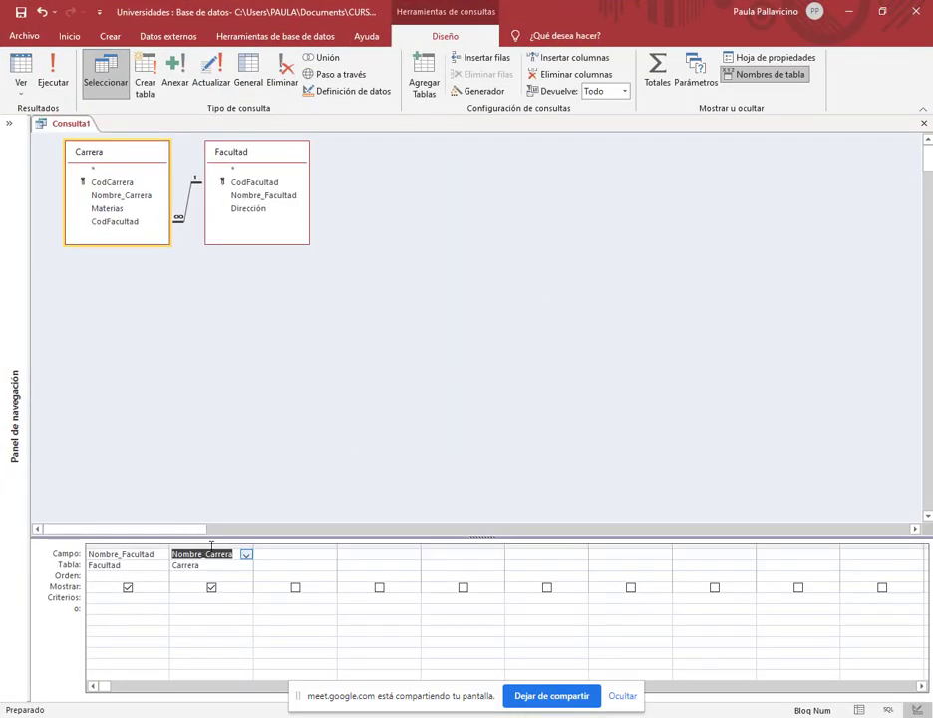
left_click(448, 426)
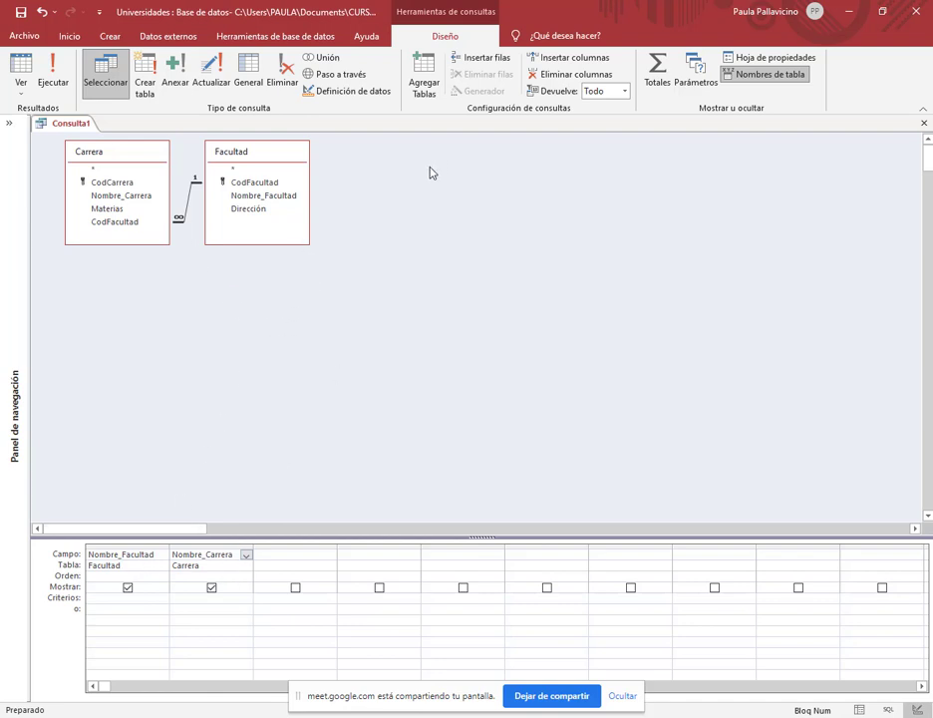
- Run Consulta1 to list all 20 Nombre_Facultad and Nombre_Carrera pairs
left_click(51, 78)
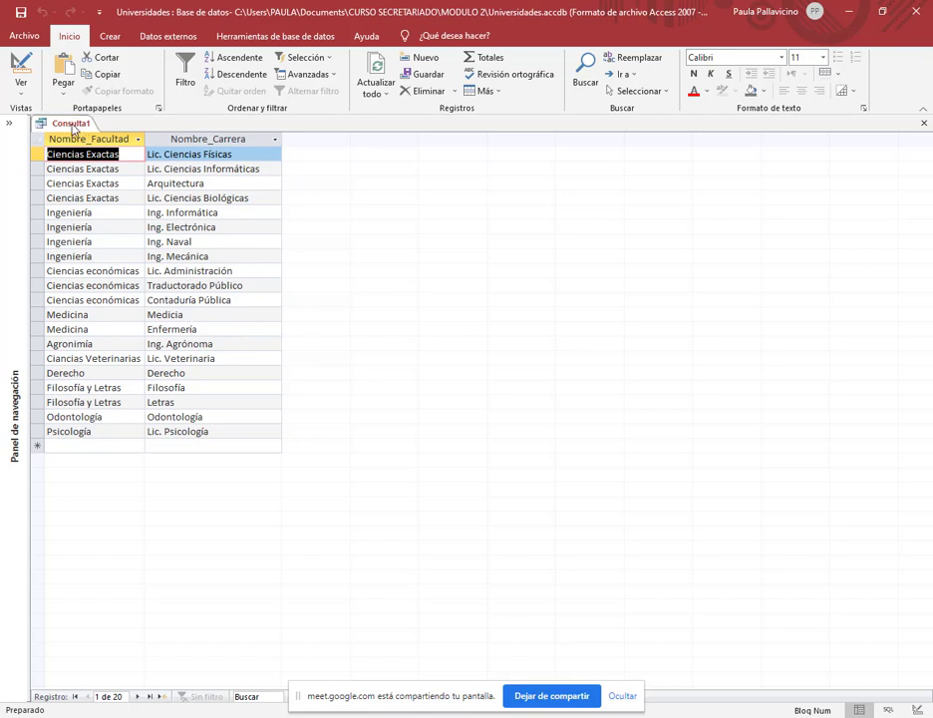
right_click(70, 127)
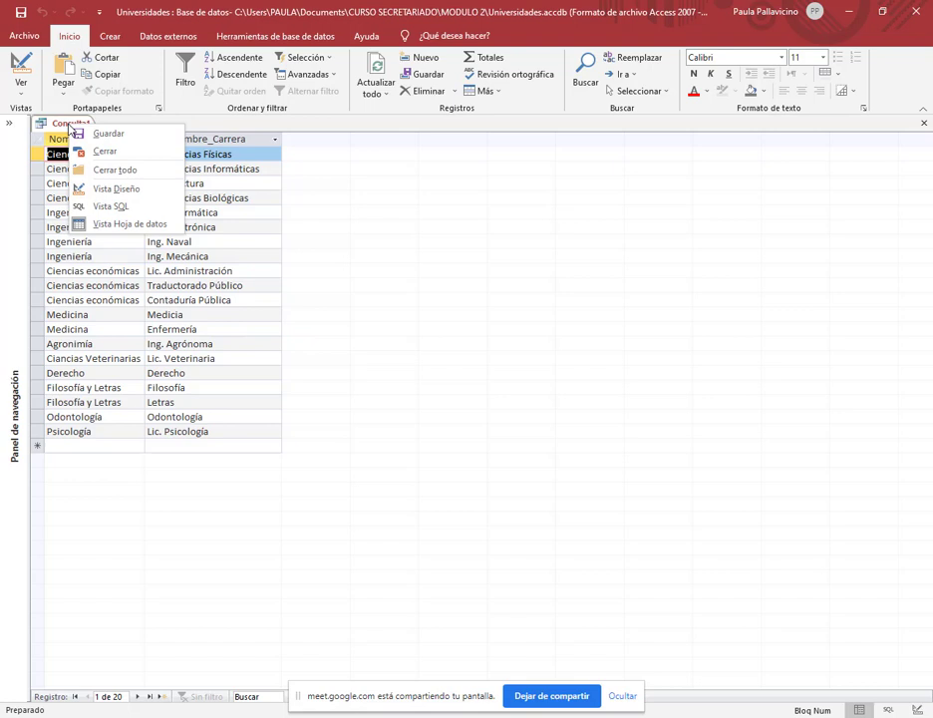
- Add the criterion 'Ciencias exactas' under Nombre_Facultad in Design View and run it, returning 4 careers
left_click(108, 193)
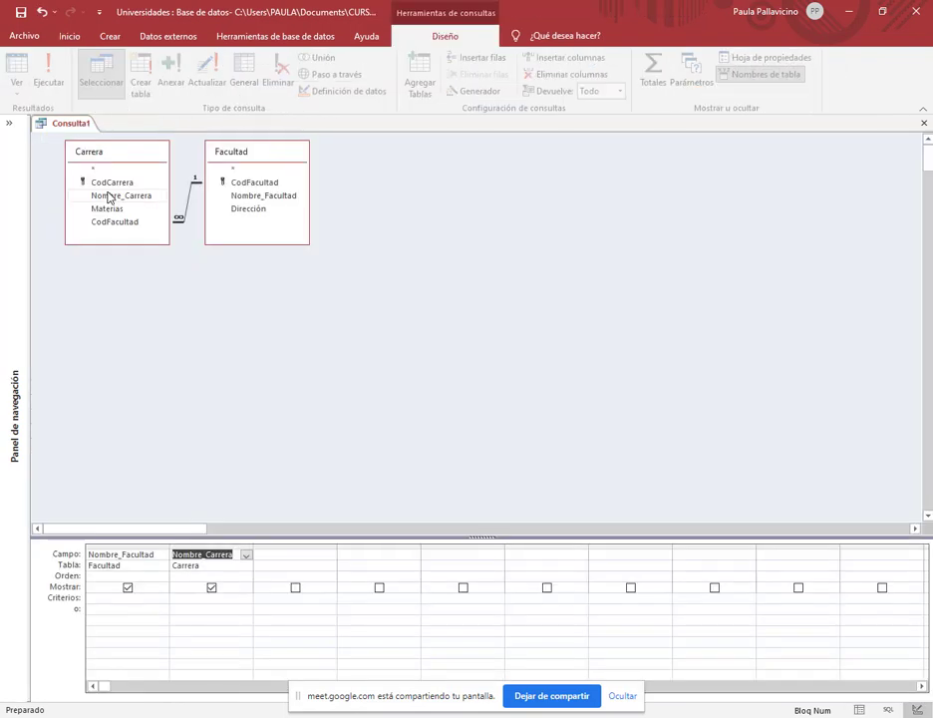
left_click(192, 566)
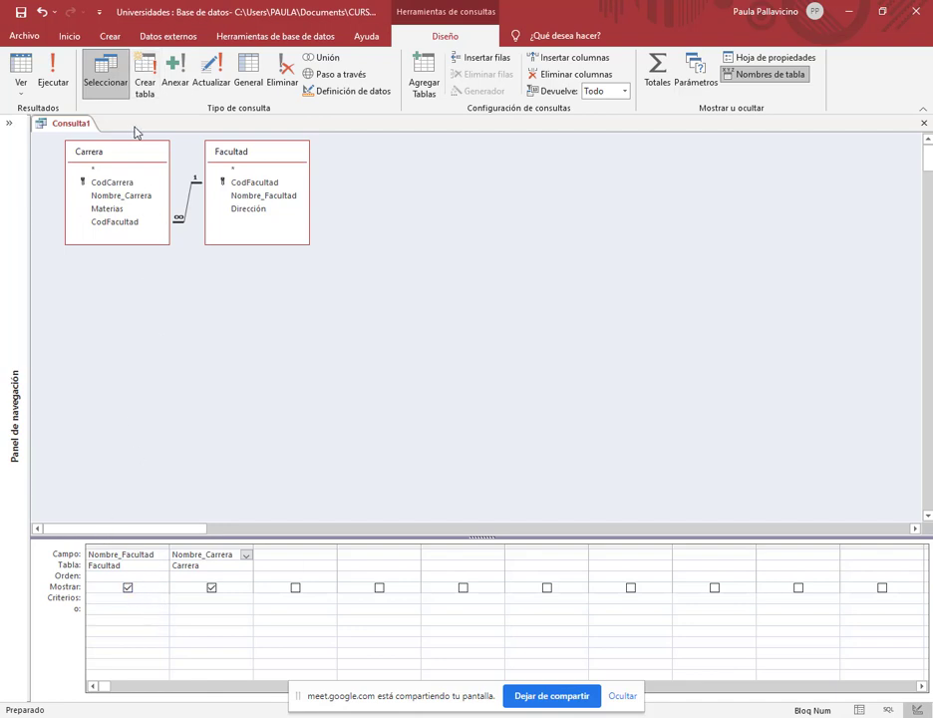
left_click(142, 597)
type("Cie")
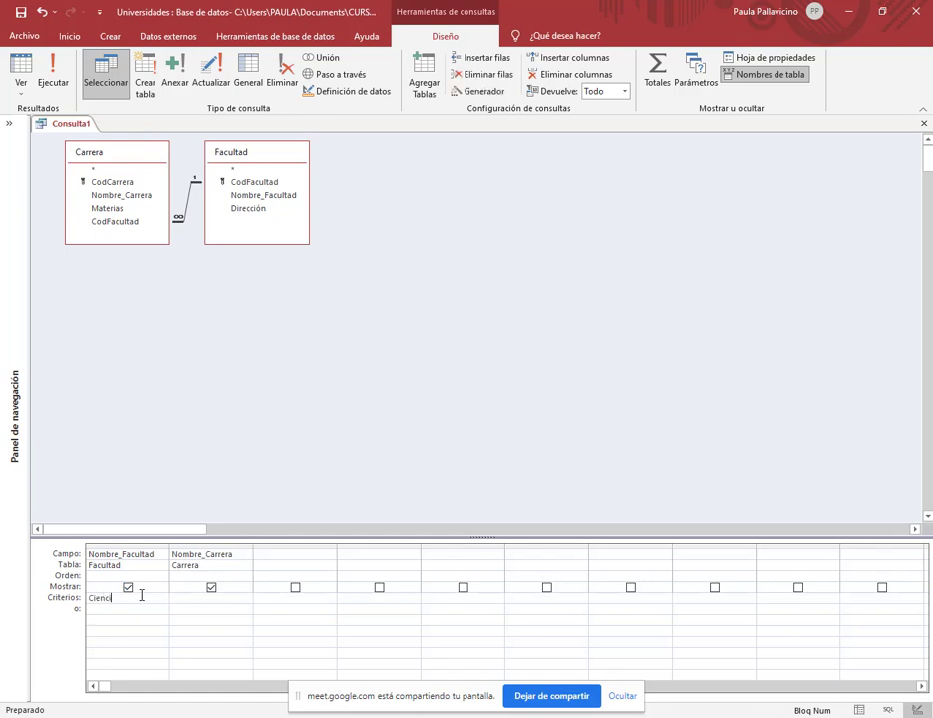
type("ncias exactas")
left_click(147, 618)
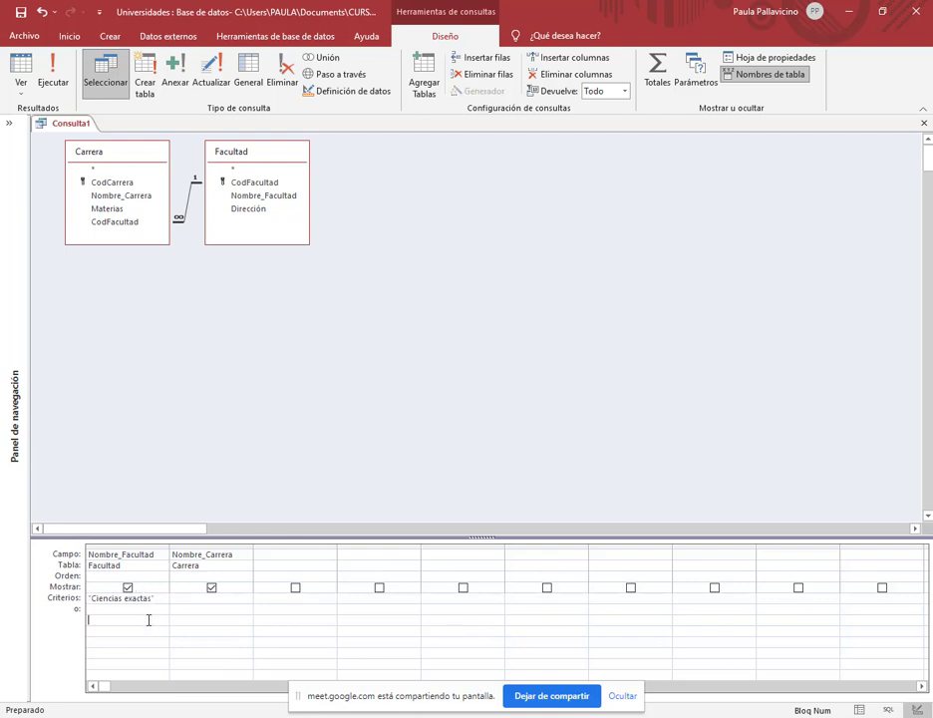
left_click(53, 70)
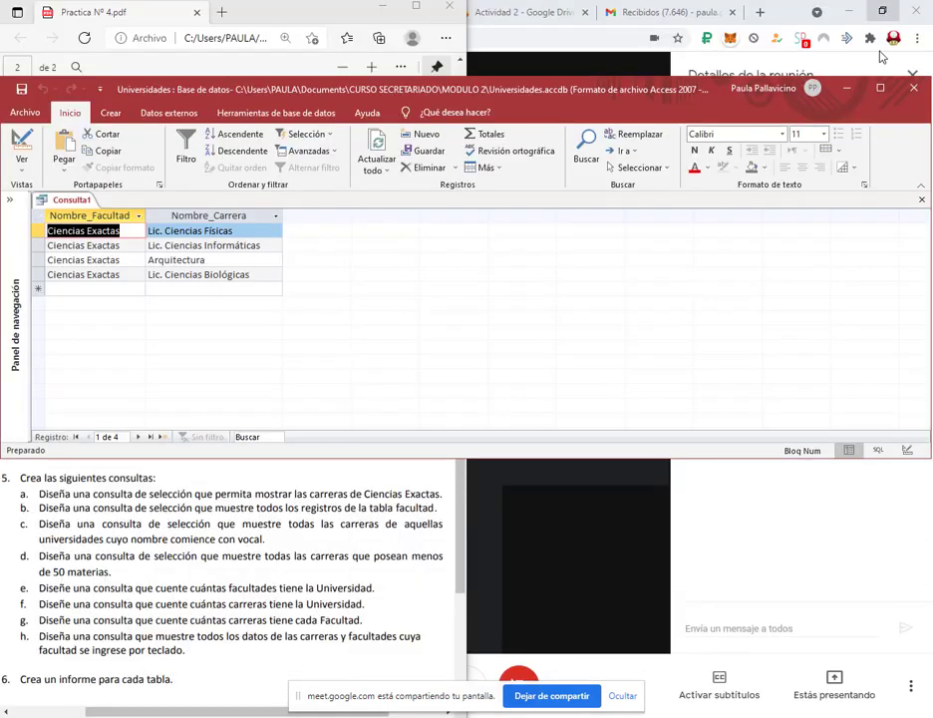
- Restore Access and snap it to the right half, with the practice PDF on the left
double_click(643, 10)
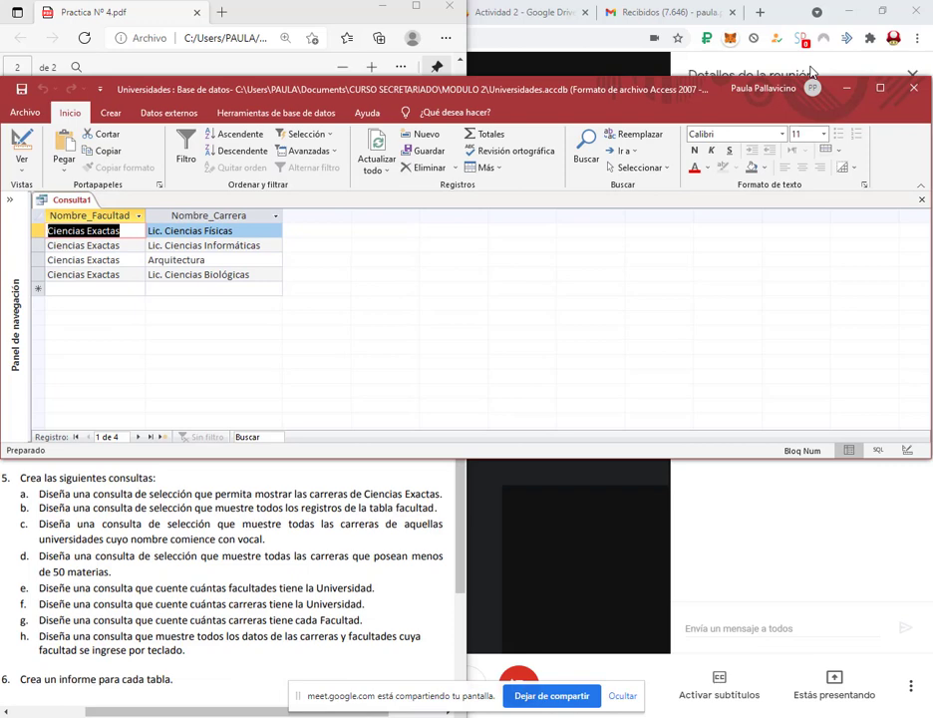
key("super+Right")
left_click(145, 169)
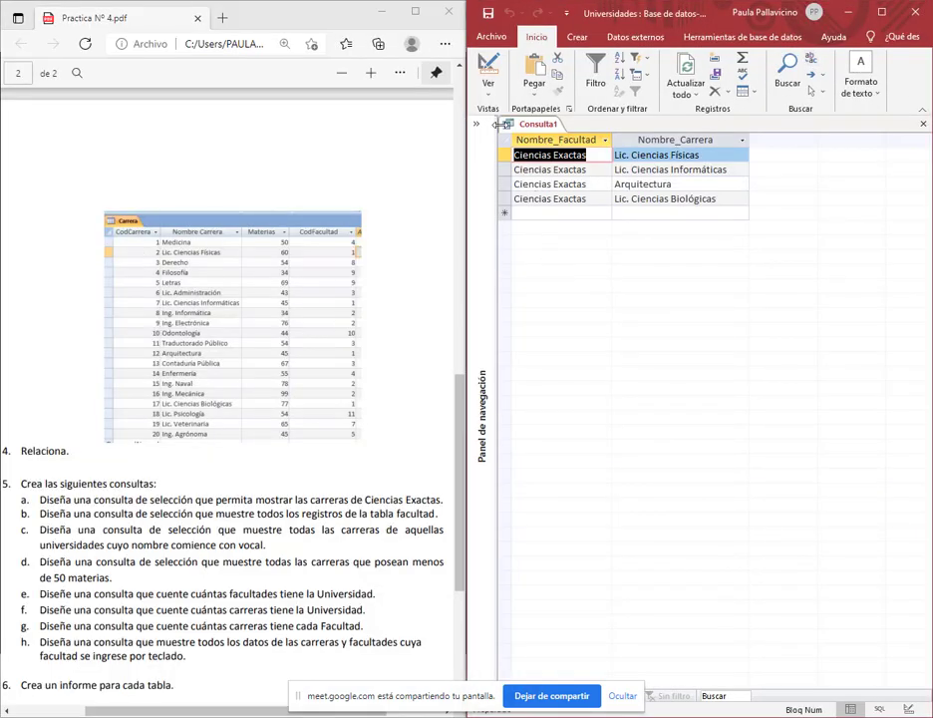
scroll(33, 512, "down", 3)
scroll(36, 512, "up", 2)
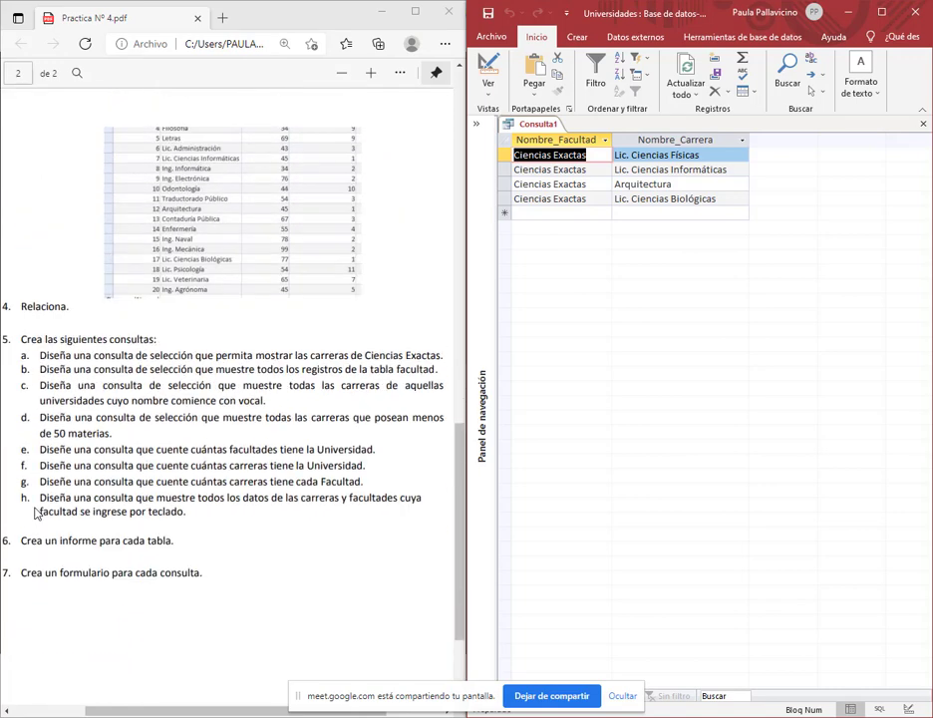
scroll(36, 512, "up", 1)
- Save the query under its default name Consulta1 and close it
right_click(550, 126)
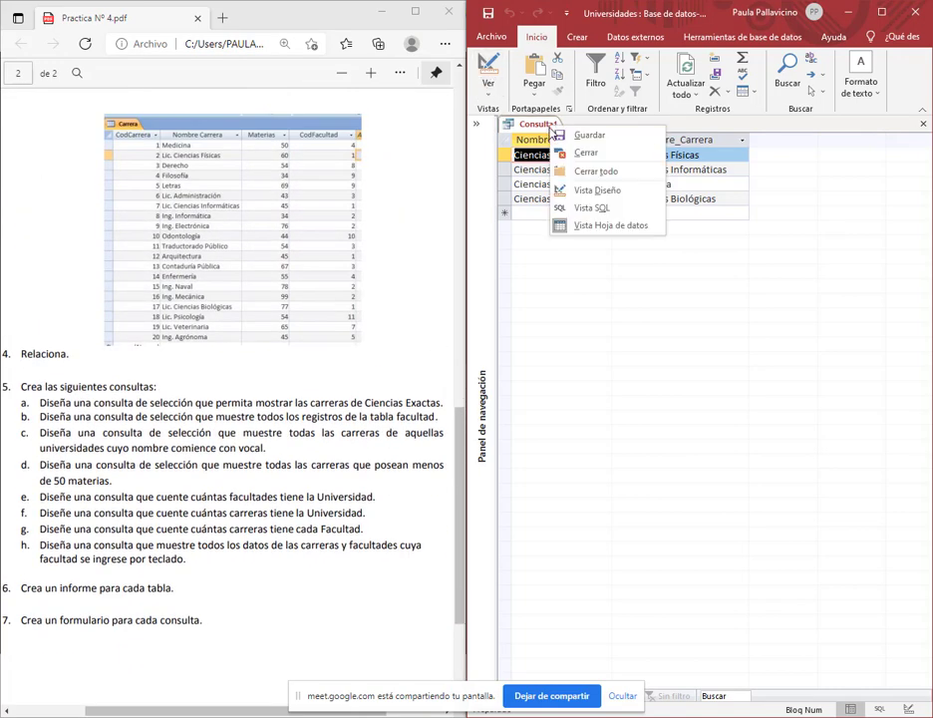
left_click(588, 135)
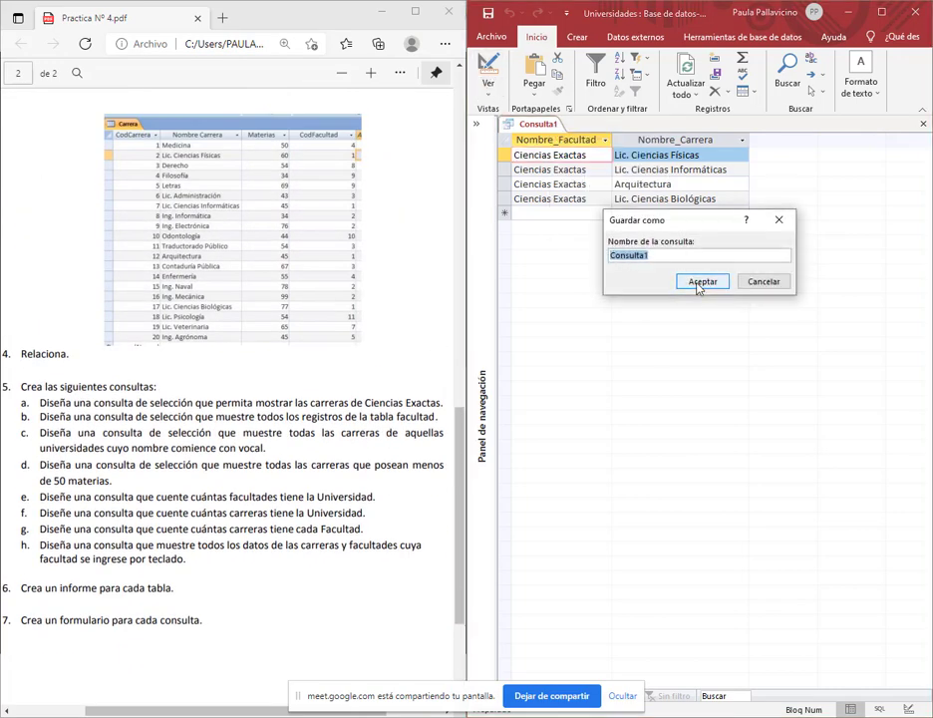
left_click(701, 282)
left_click(922, 124)
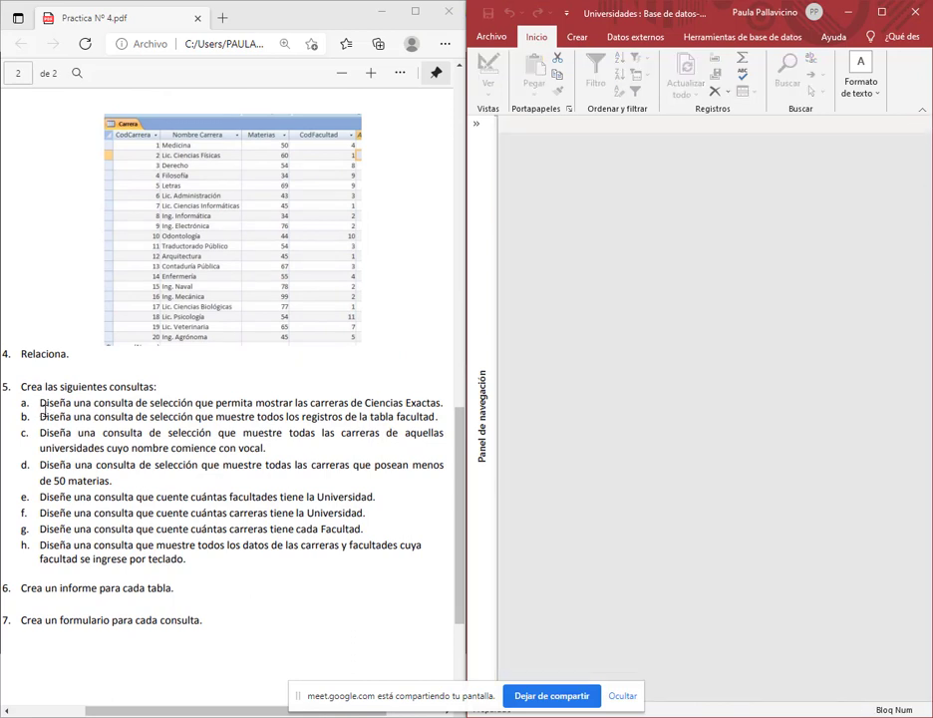
- Read exercise item b, then start a new design query with the Facultad table
left_click_drag(37, 412, 439, 417)
left_click(433, 416)
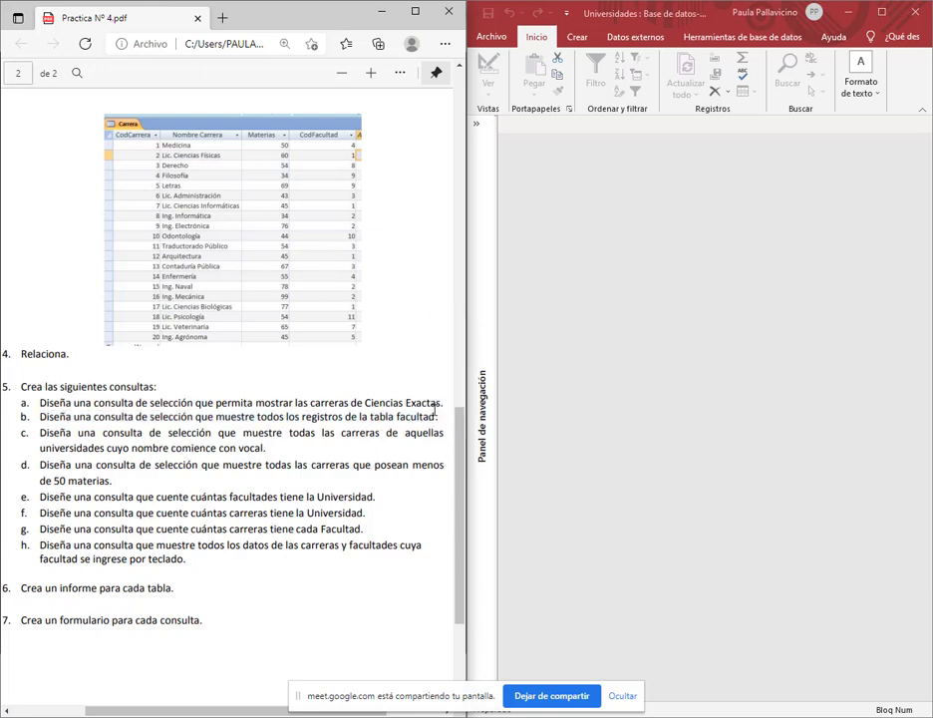
left_click(578, 38)
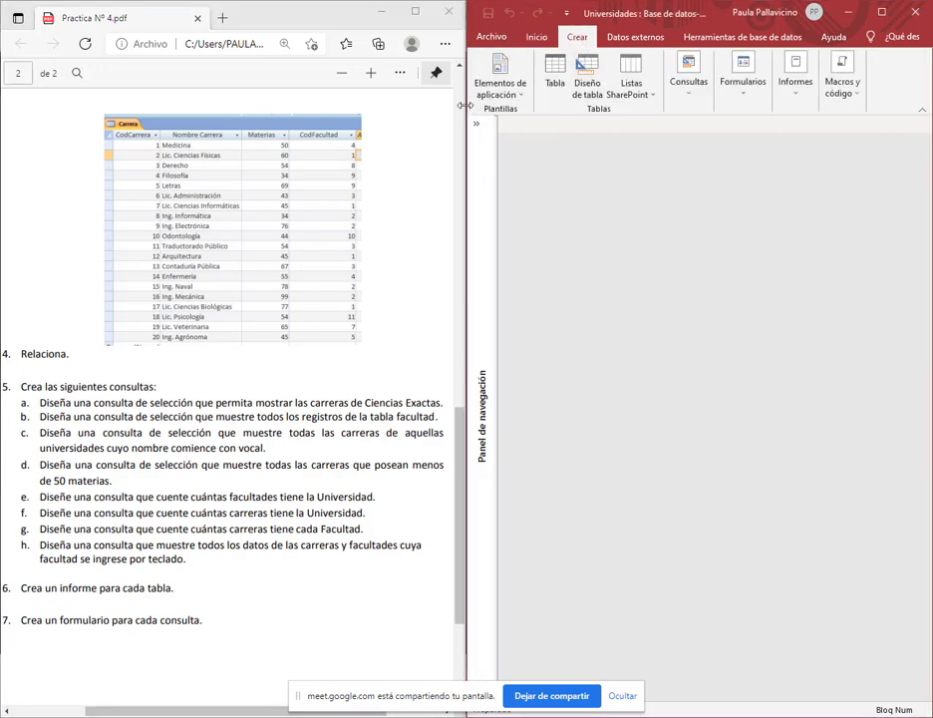
left_click_drag(465, 105, 324, 104)
left_click(601, 86)
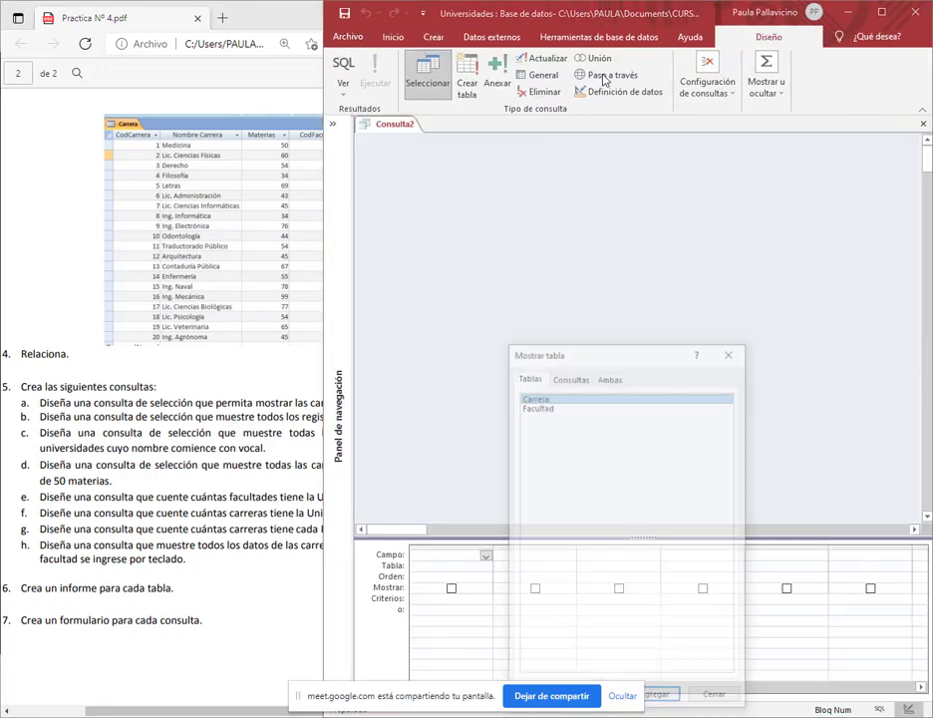
double_click(544, 408)
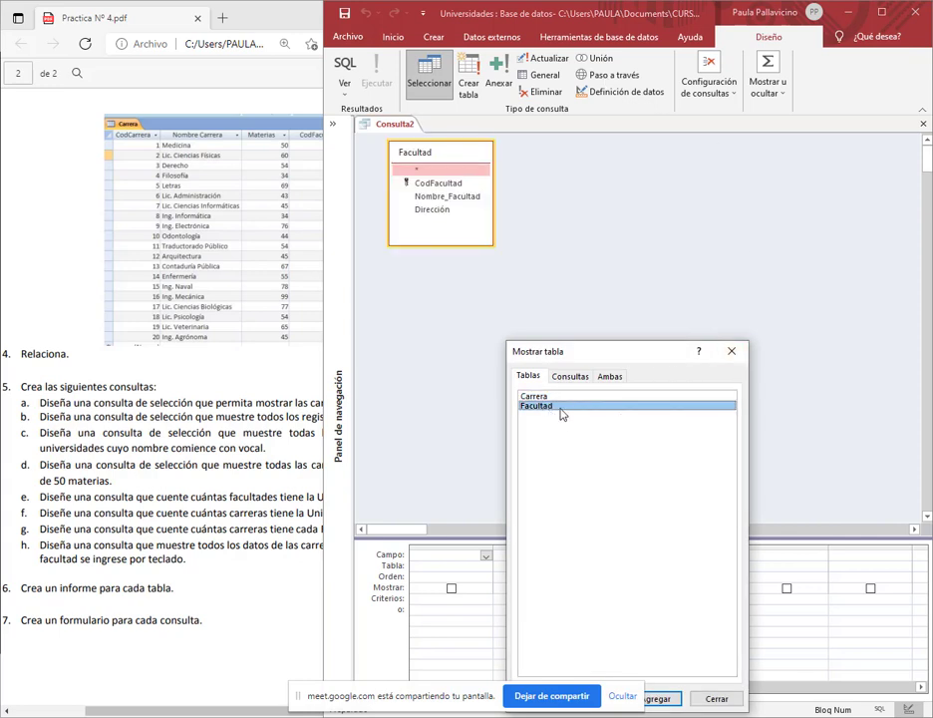
left_click(717, 697)
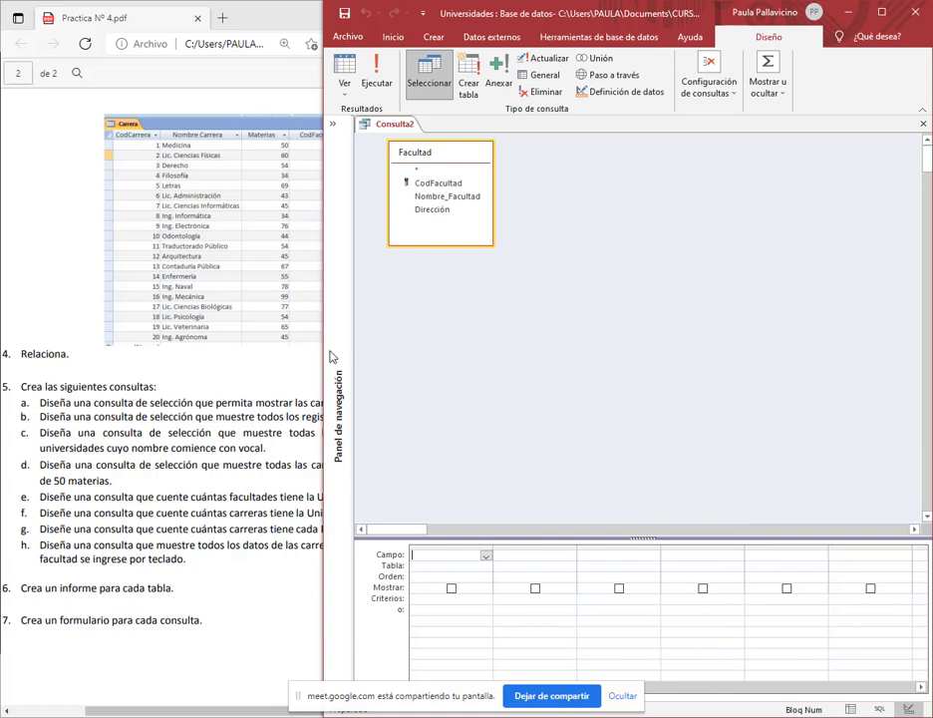
- Add the Nombre_Facultad and Dirección fields to the query grid
left_click_drag(325, 356, 366, 346)
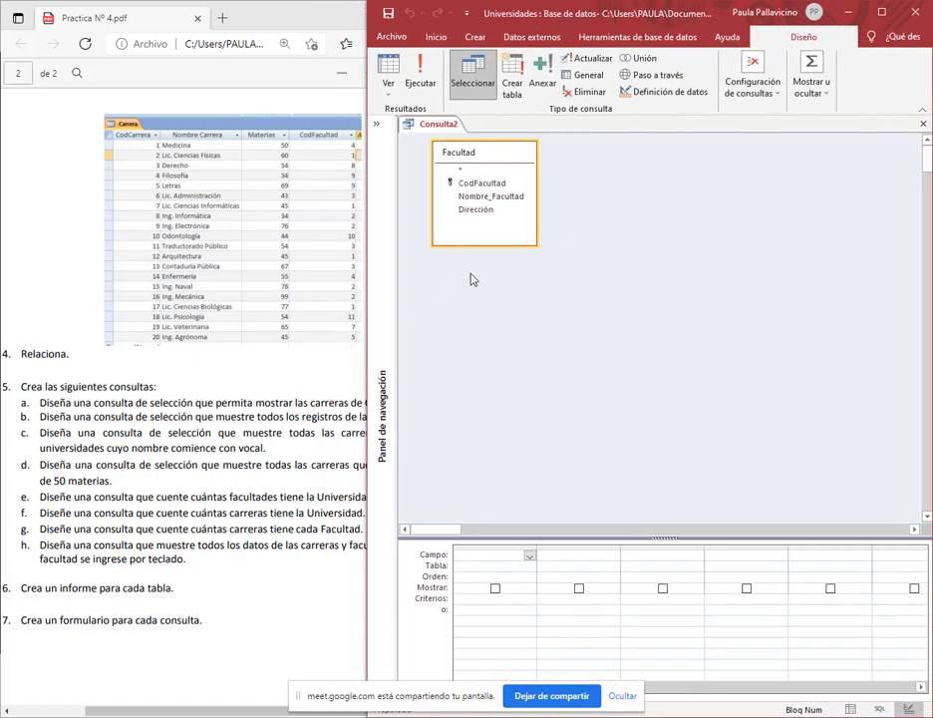
double_click(481, 198)
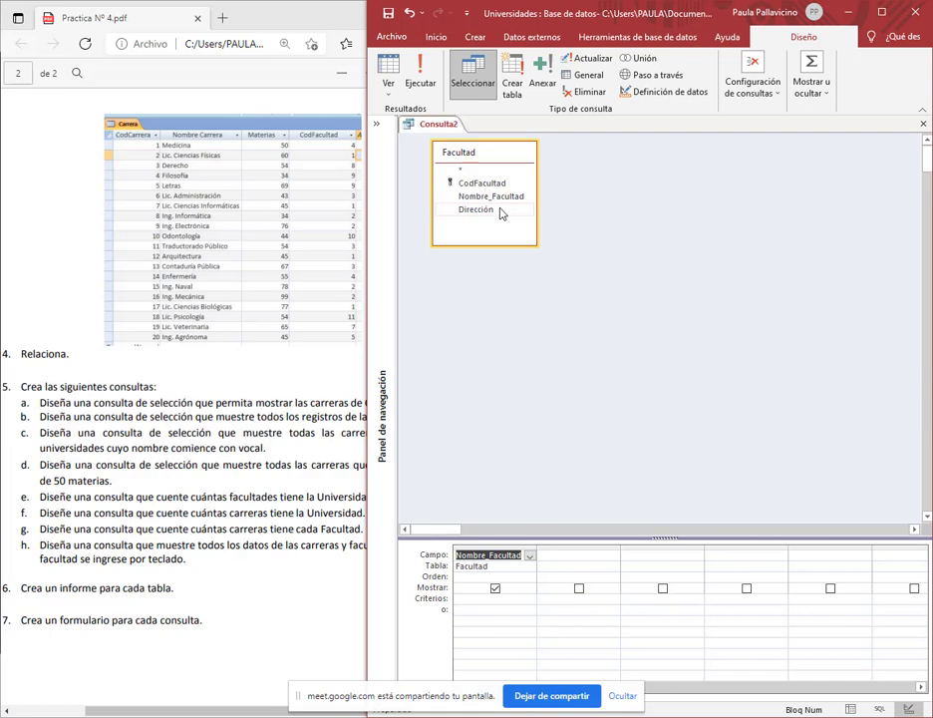
left_click(500, 212)
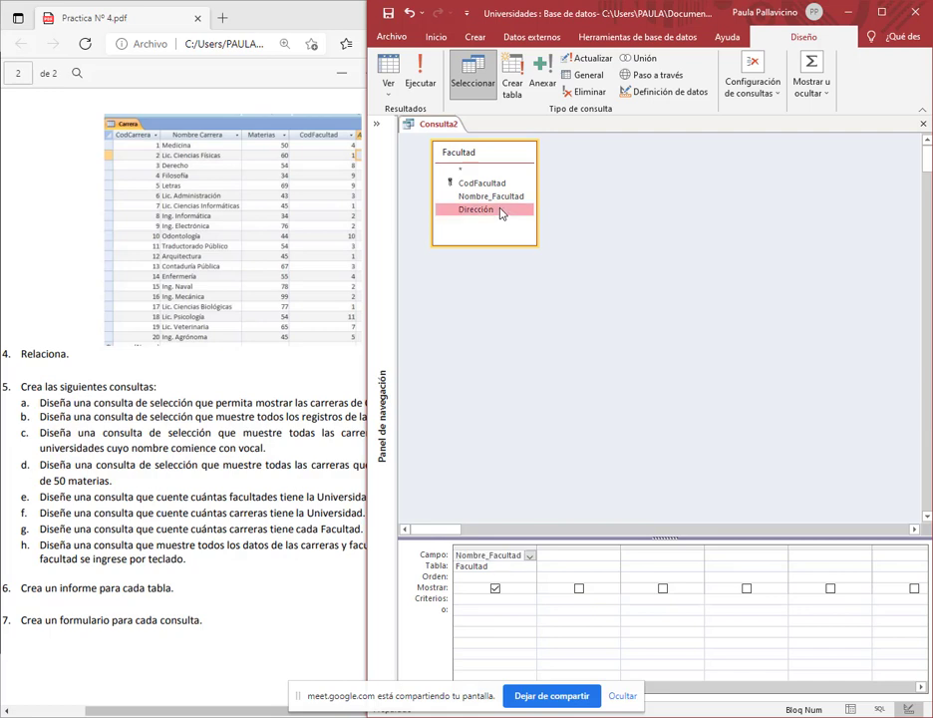
double_click(500, 213)
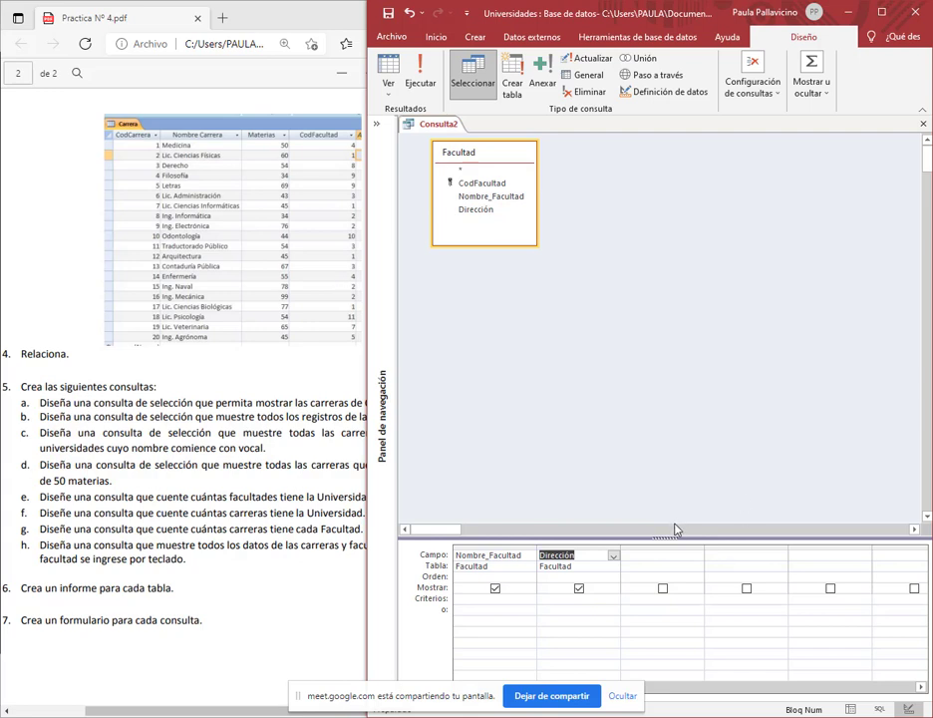
- Check the exercise text in the practice PDF, then widen Access back over it
left_click(148, 433)
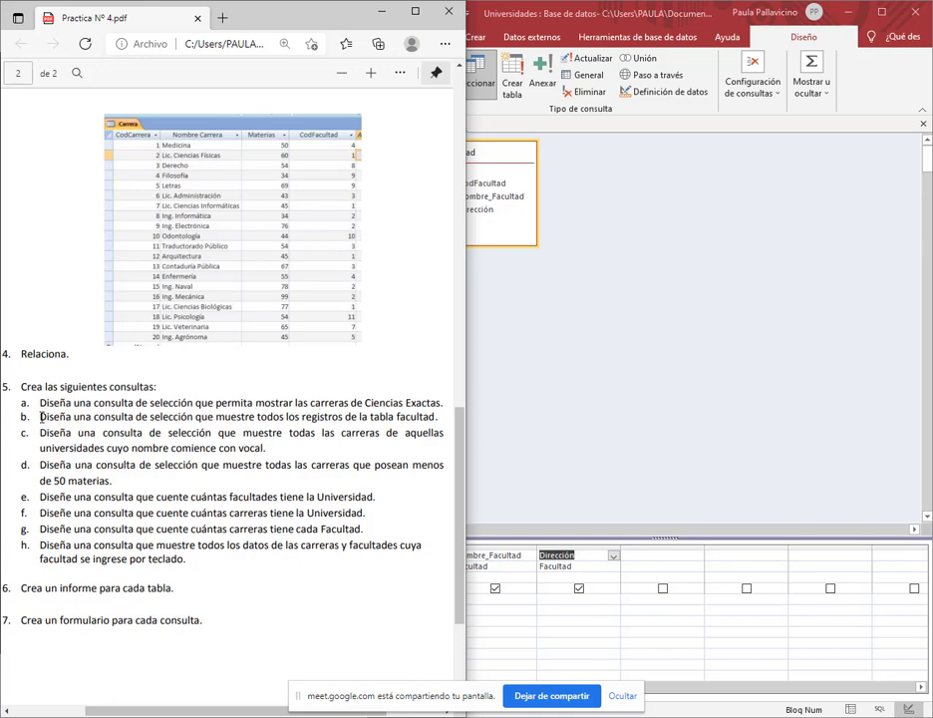
left_click_drag(41, 417, 484, 417)
left_click(217, 690)
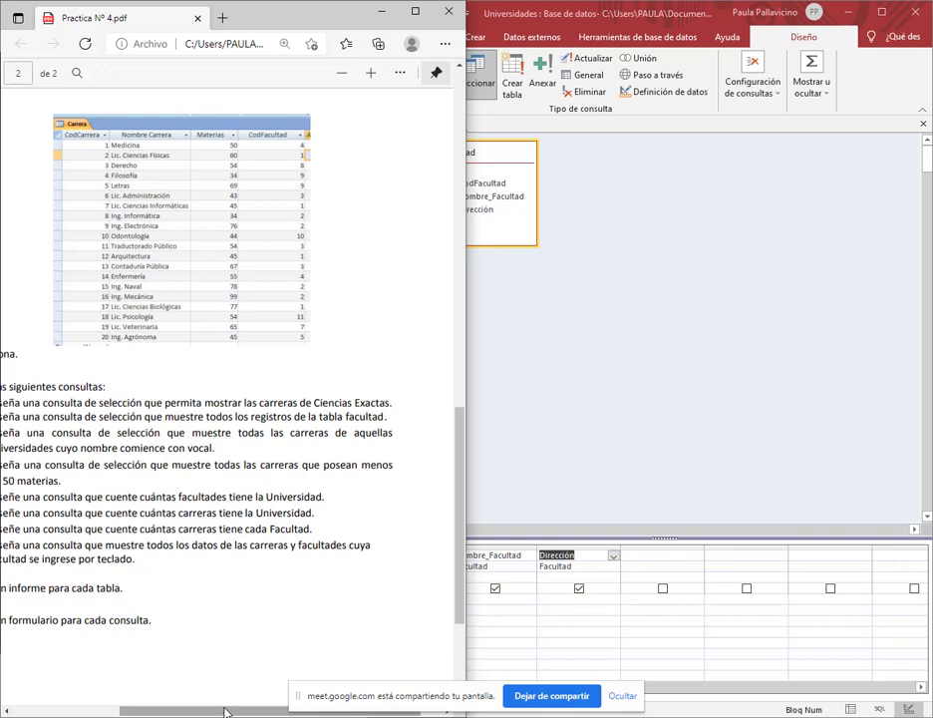
left_click_drag(226, 710, 196, 710)
left_click(593, 386)
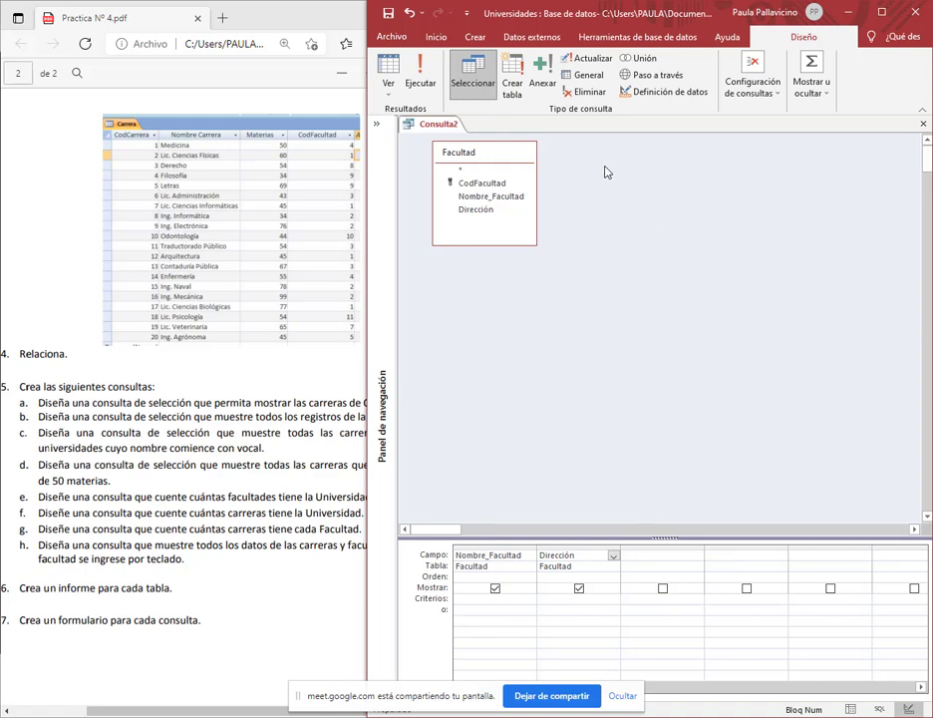
left_click_drag(367, 181, 42, 183)
- Add the Carrera table with Nombre_Carrera and Materias fields, and run the query for 20 rows
left_click(464, 83)
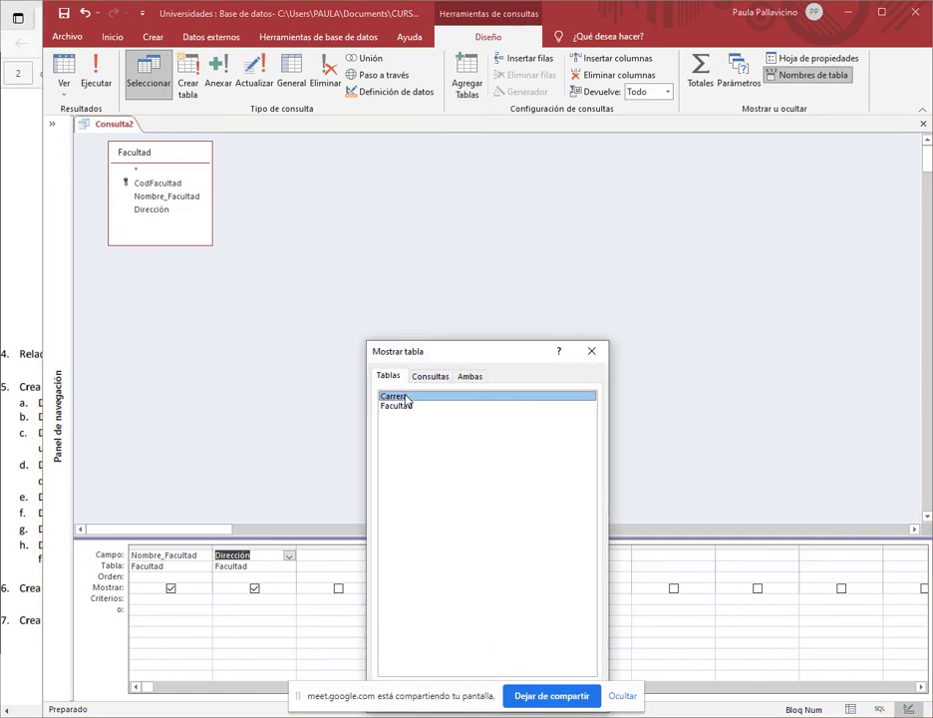
double_click(407, 400)
left_click(591, 350)
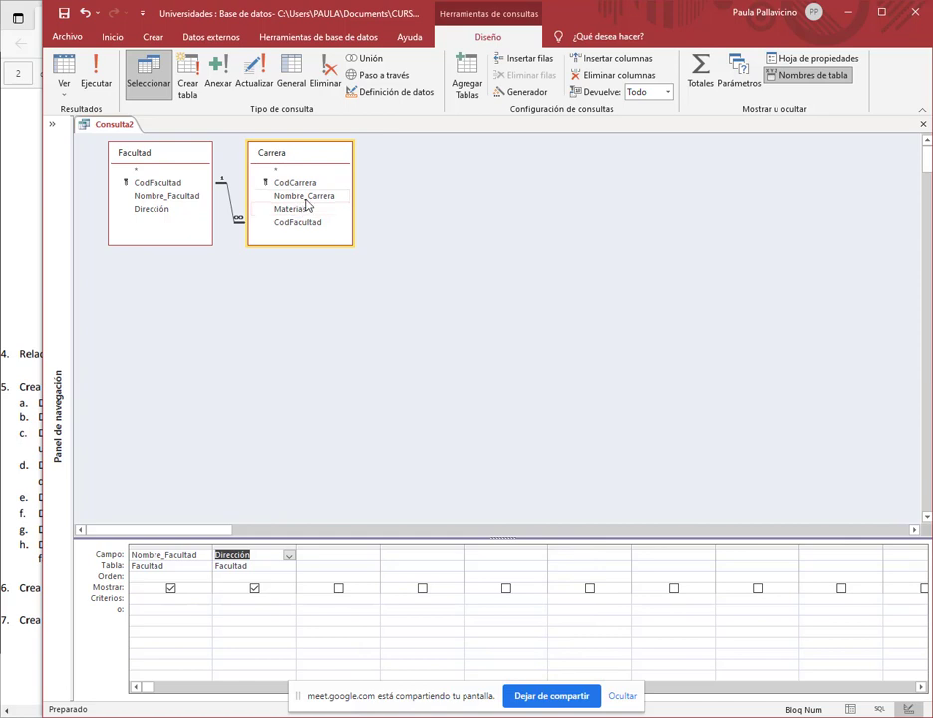
left_click_drag(306, 202, 344, 555)
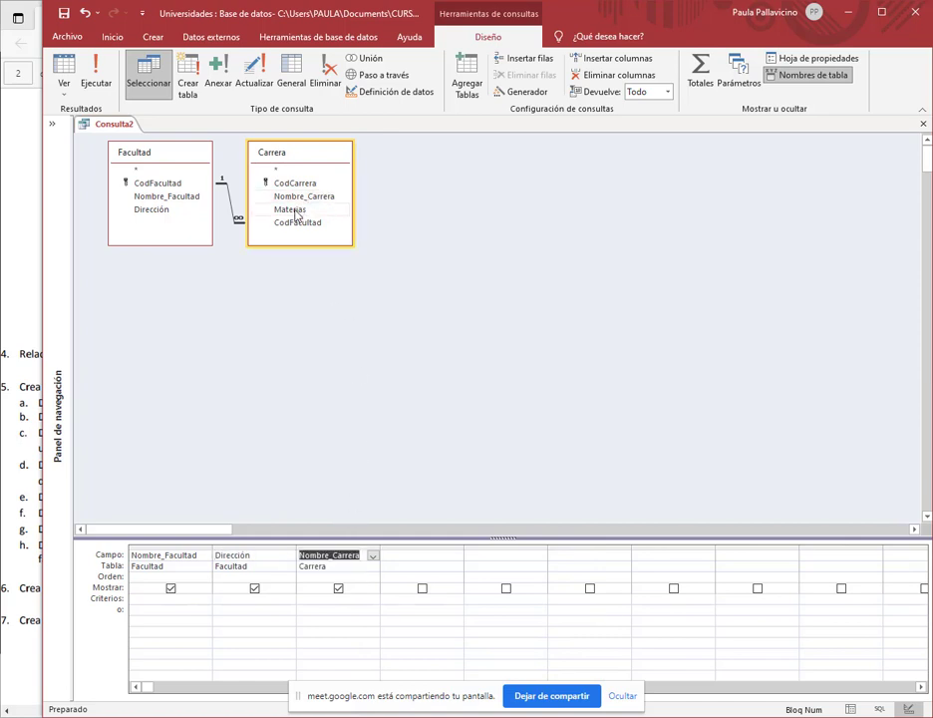
left_click_drag(286, 210, 429, 564)
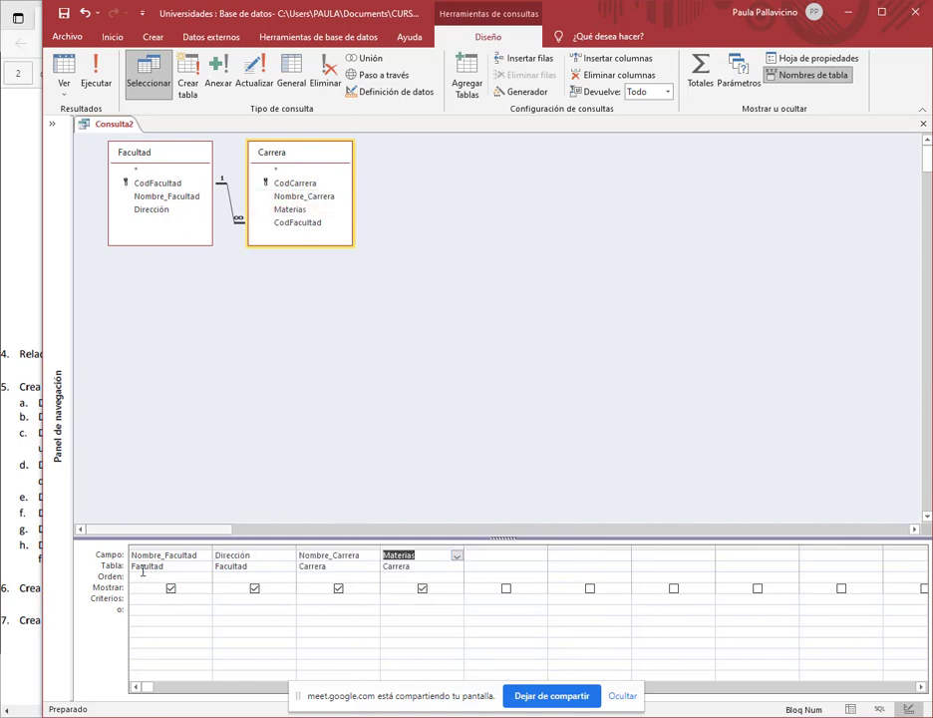
left_click_drag(133, 154, 121, 159)
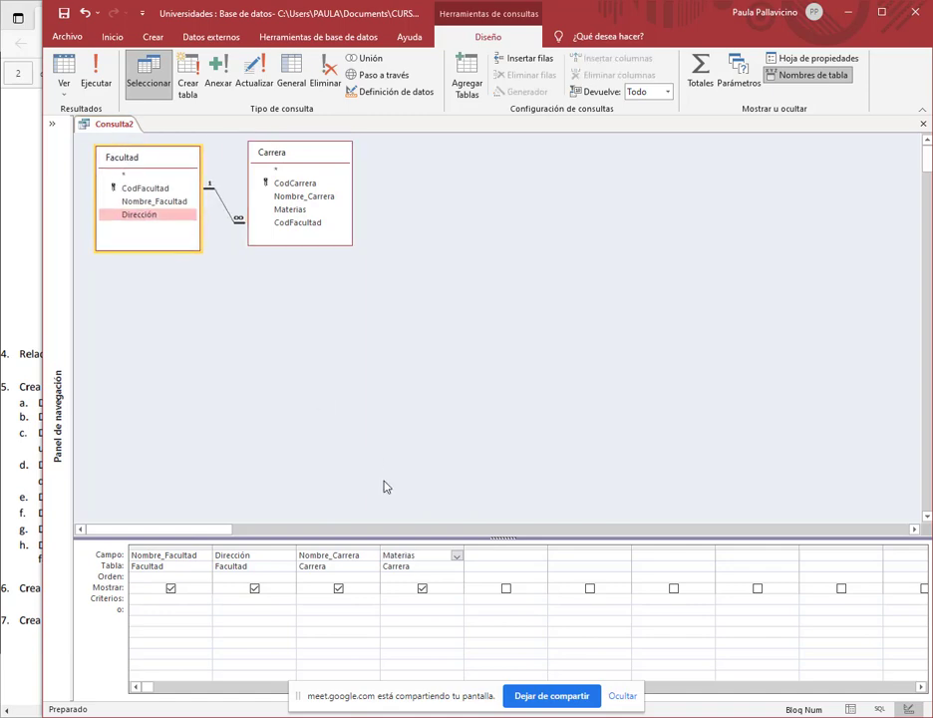
left_click_drag(275, 150, 293, 165)
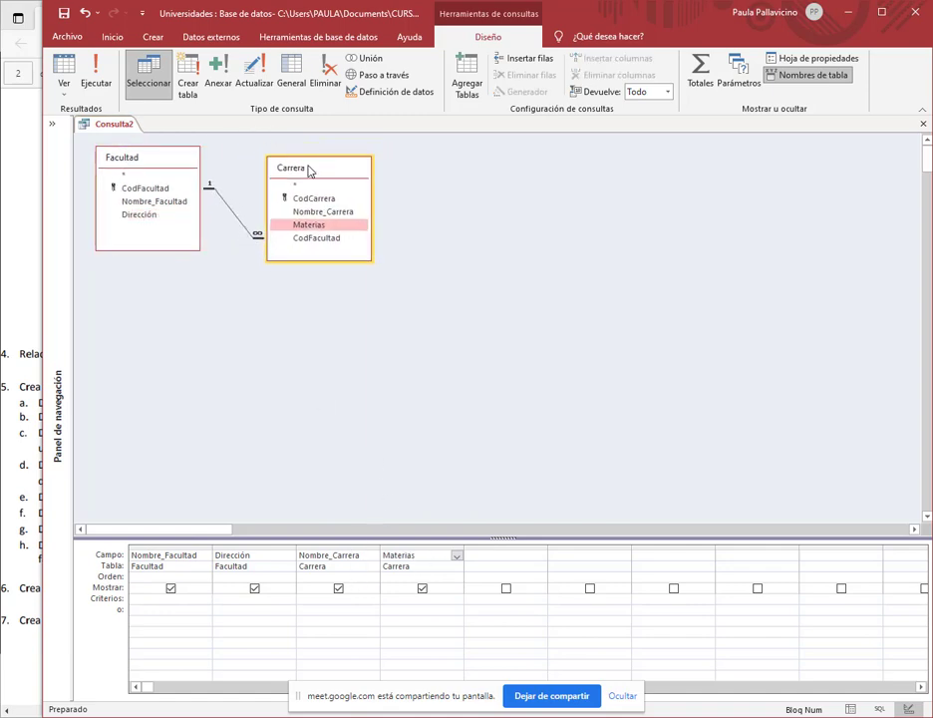
left_click(97, 72)
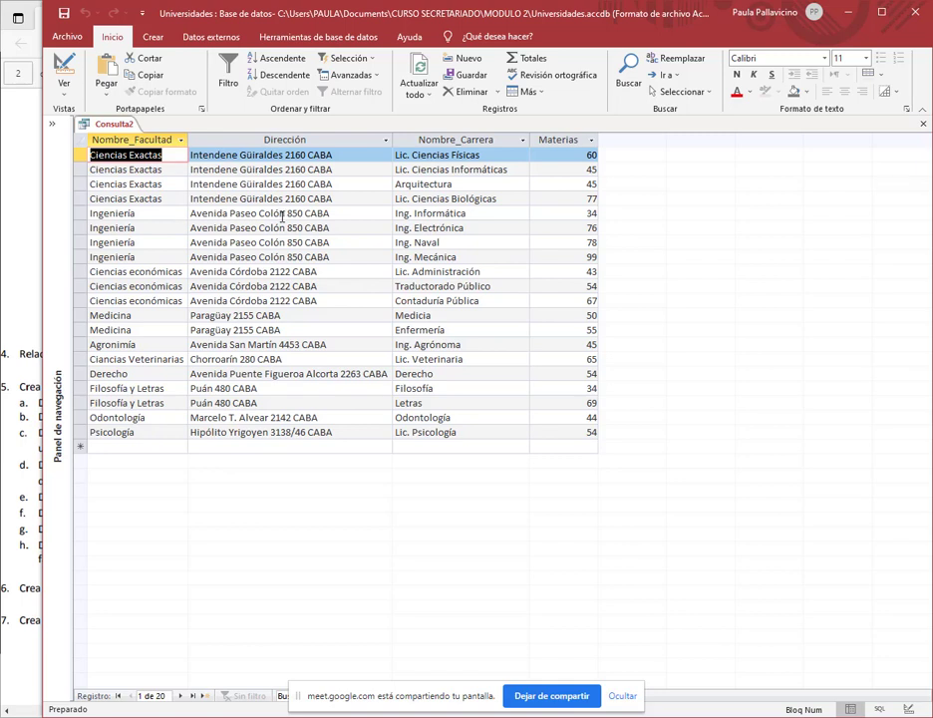
- Save the query as Consulta2, then read exercise c in the practice PDF
right_click(121, 125)
left_click(131, 139)
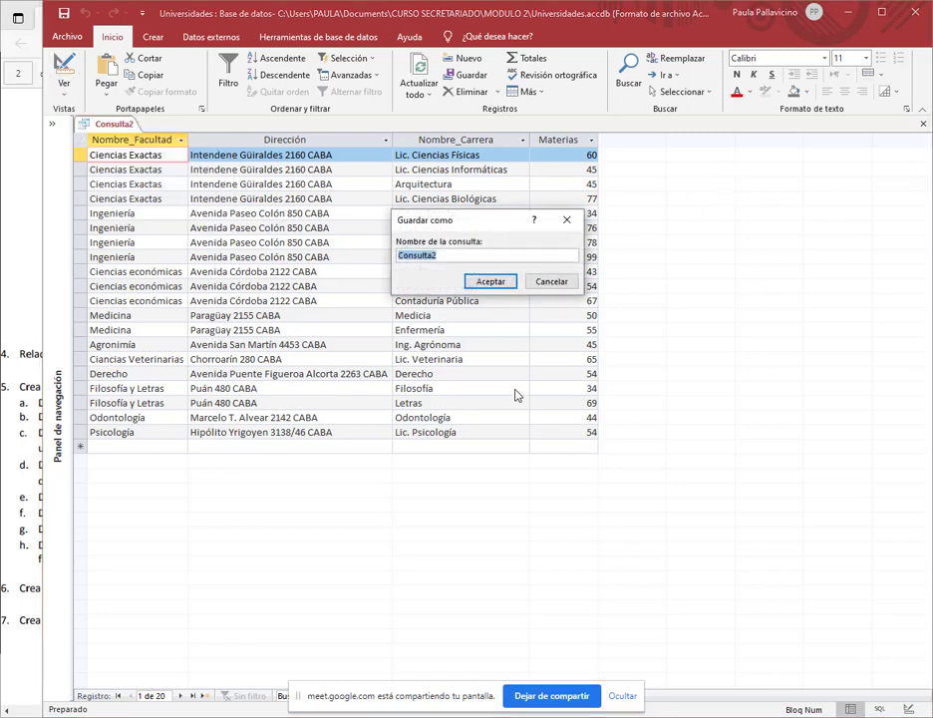
left_click(489, 281)
left_click_drag(38, 258, 454, 278)
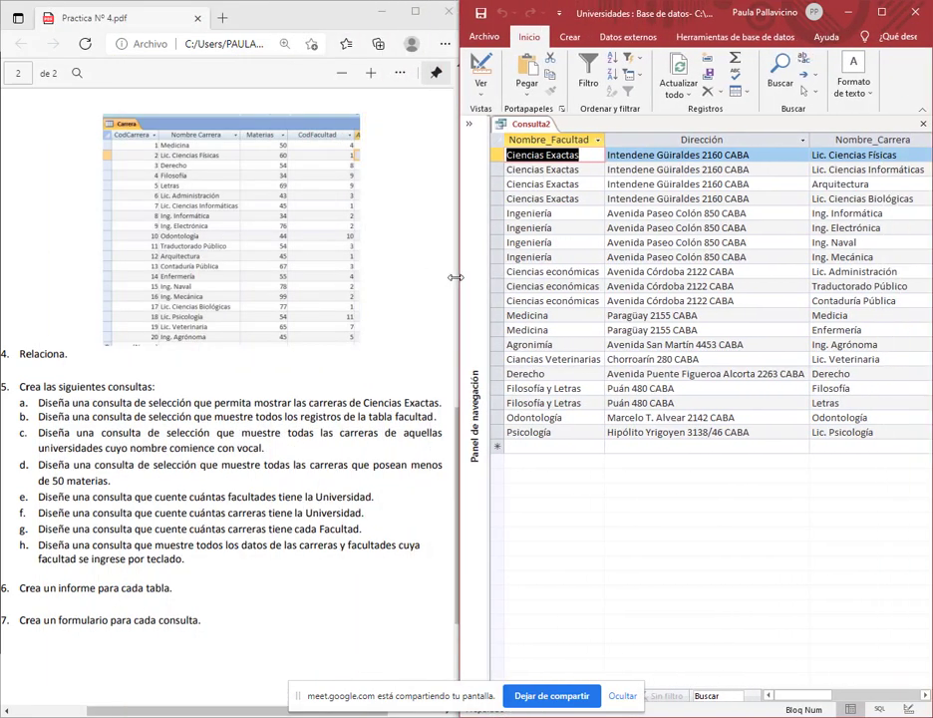
left_click_drag(38, 431, 330, 447)
left_click(109, 457)
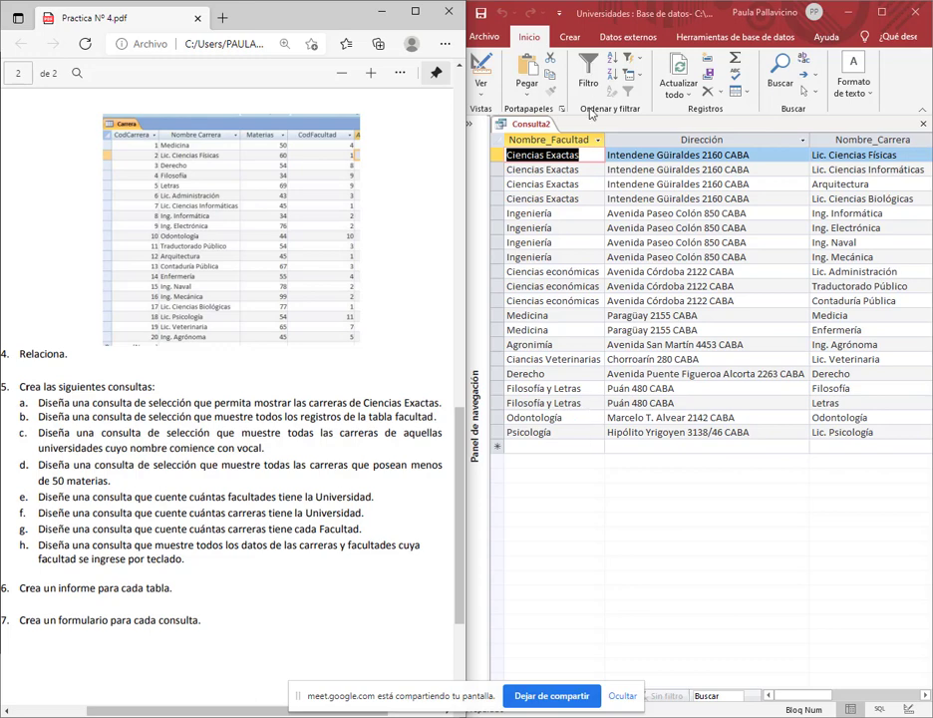
- Close Consulta2 and widen the Access window again
right_click(532, 125)
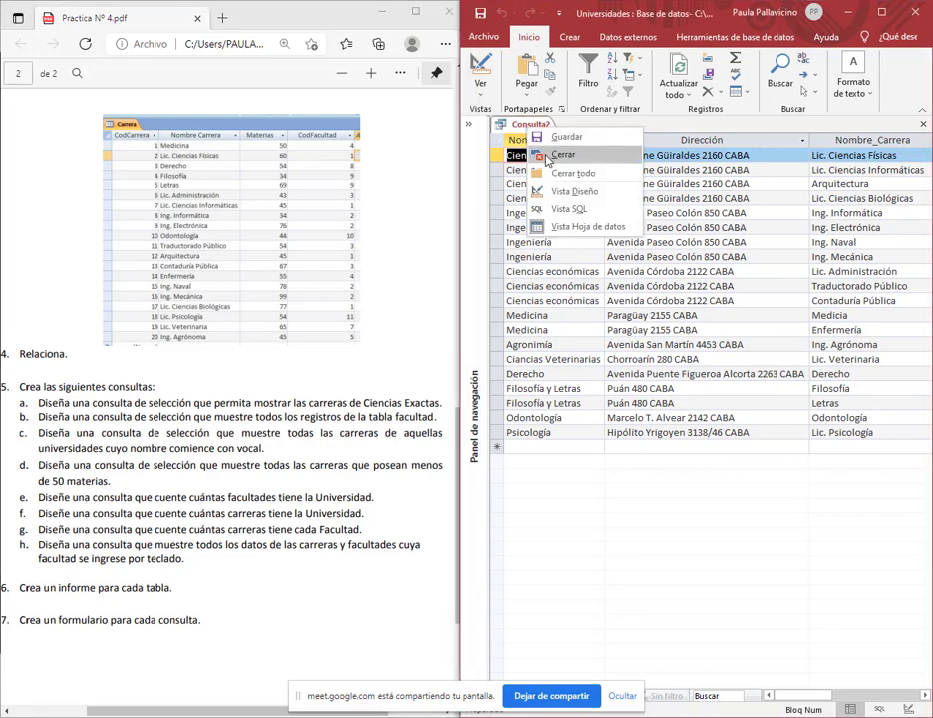
left_click(564, 153)
left_click_drag(457, 189, 296, 189)
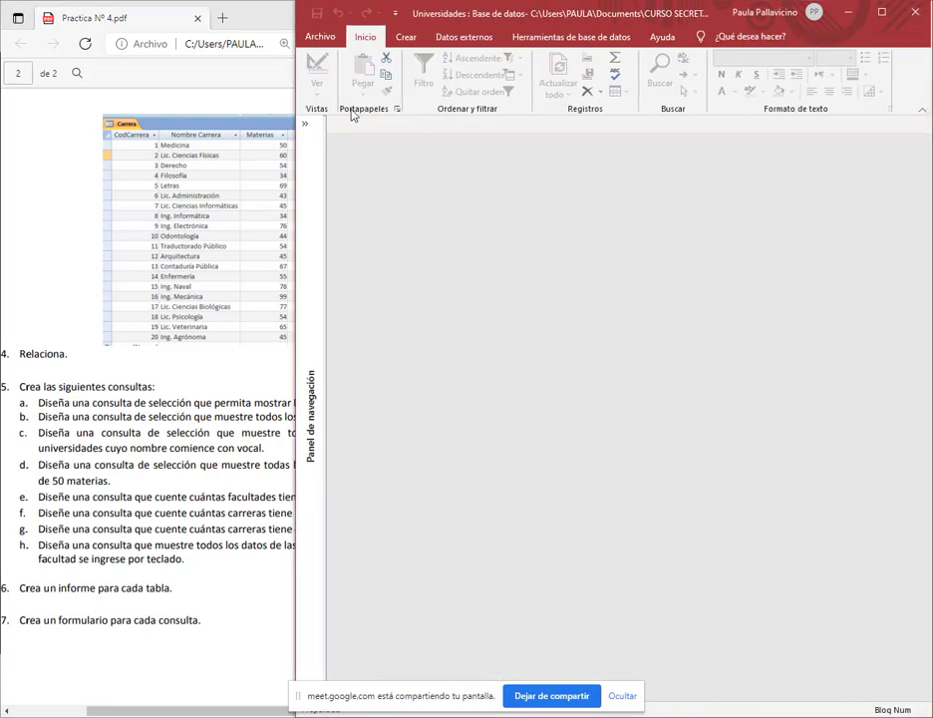
- Create a design query joining Carrera and Facultad, with Nombre_Facultad and Nombre_Carrera as the first two columns
left_click(405, 36)
left_click(576, 75)
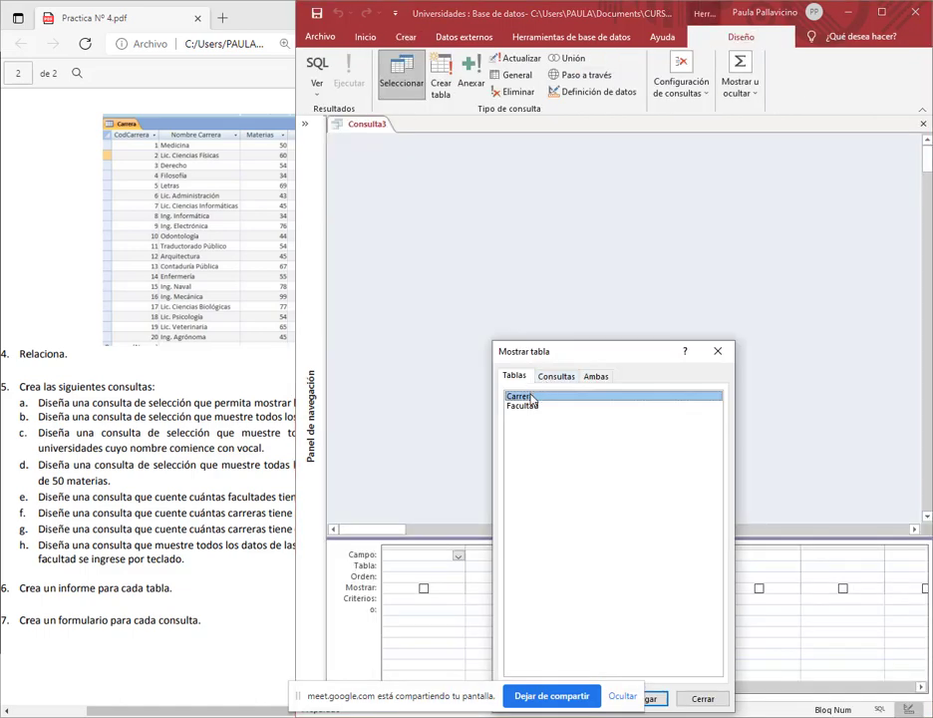
left_click(520, 407)
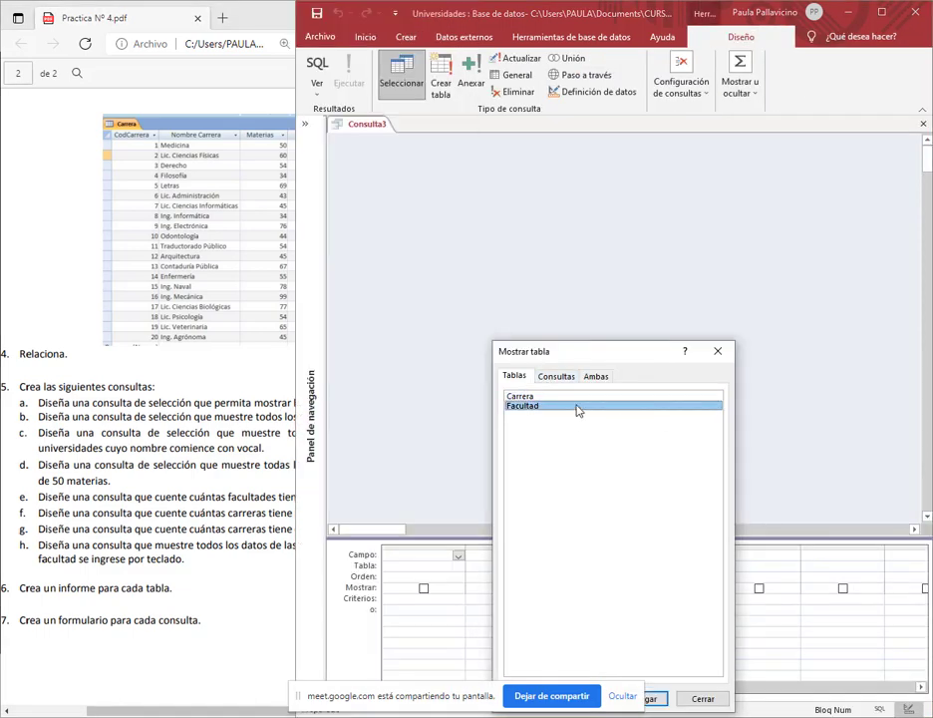
left_click(543, 398)
double_click(543, 398)
double_click(541, 407)
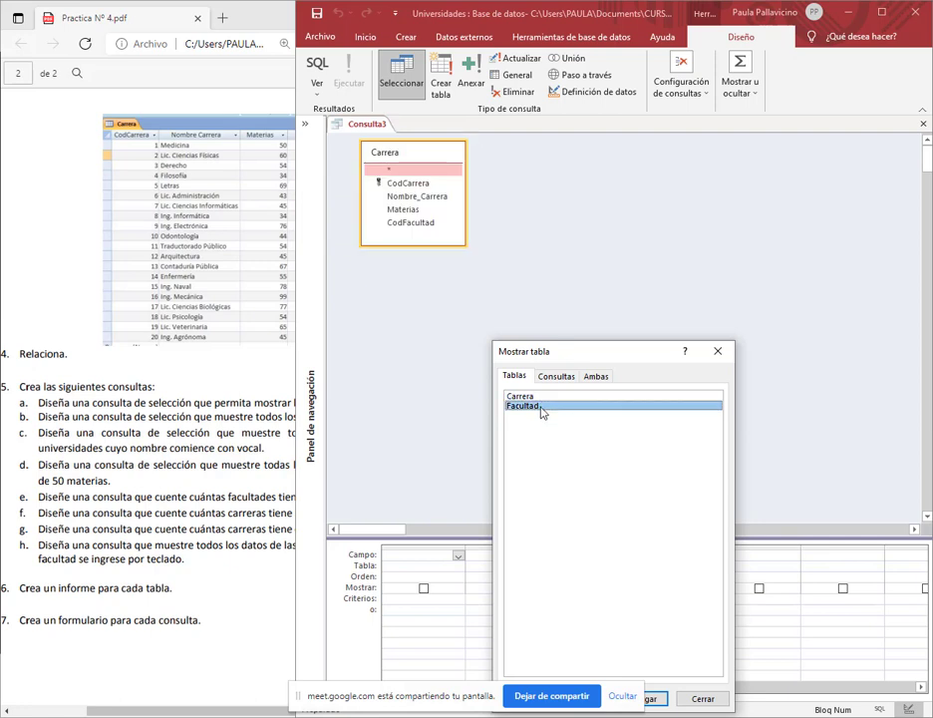
left_click(703, 699)
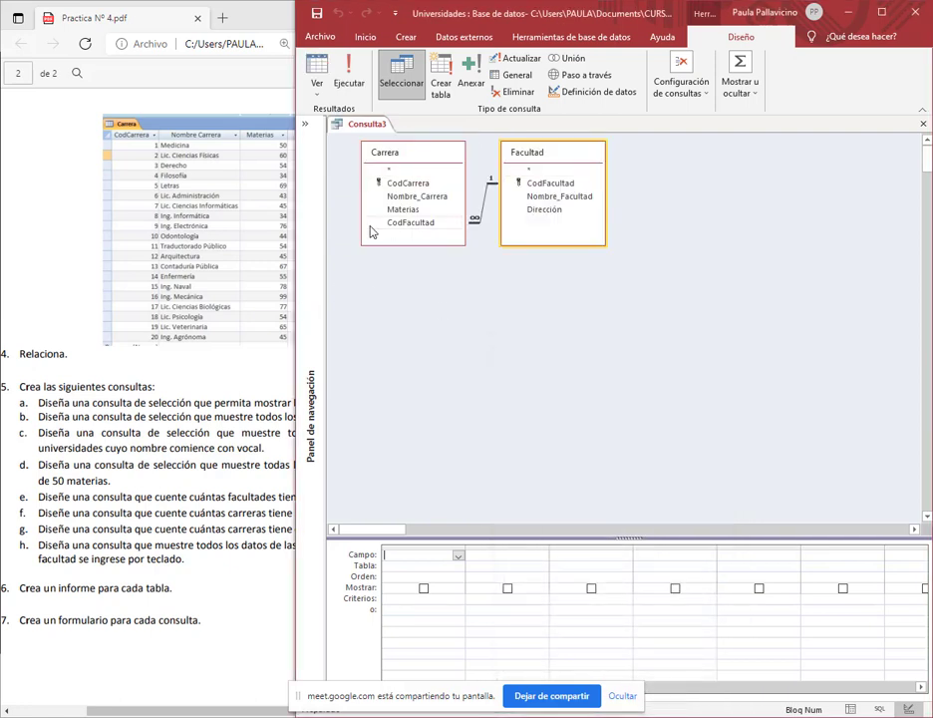
left_click_drag(296, 256, 453, 252)
left_click_drag(708, 199, 603, 546)
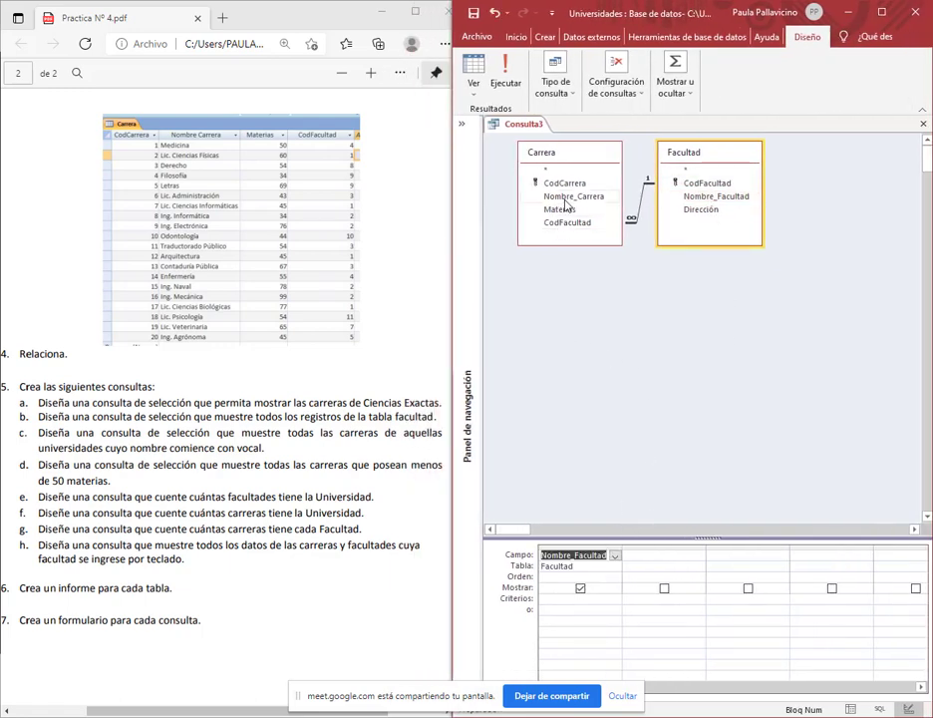
left_click_drag(573, 196, 686, 568)
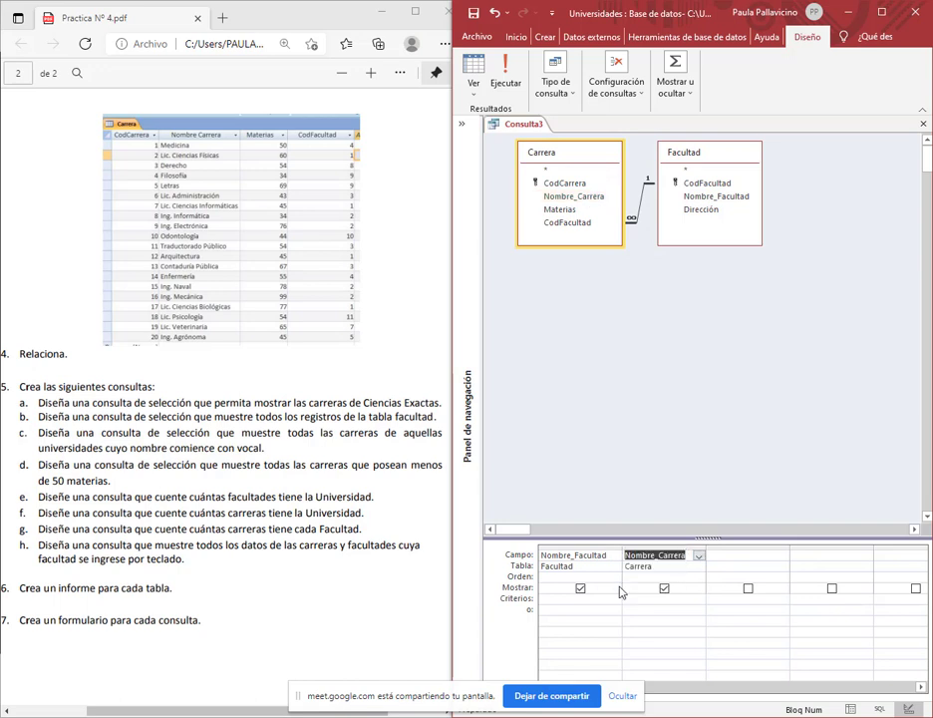
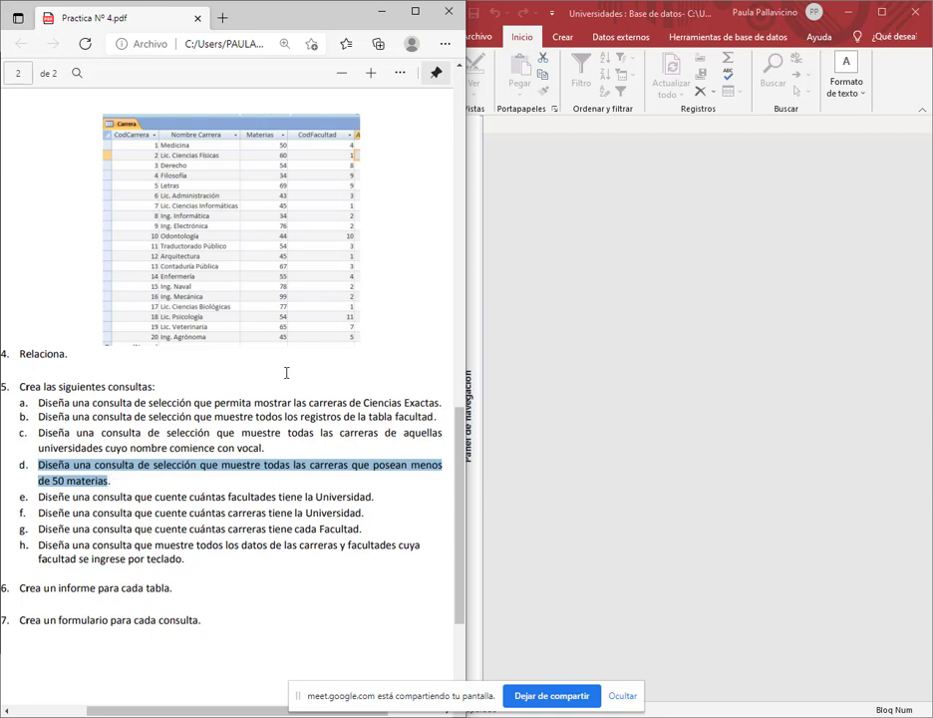
- Show the Crear commands in Access and widen the database window over the PDF
double_click(90, 481)
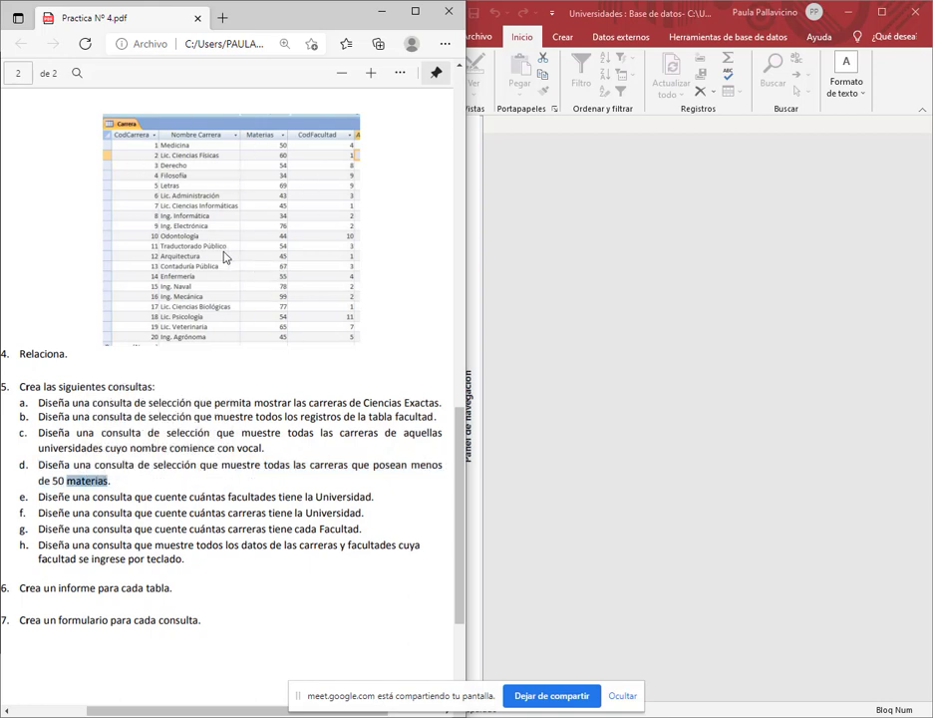
left_click(259, 231)
left_click(567, 49)
left_click_drag(455, 166, 414, 168)
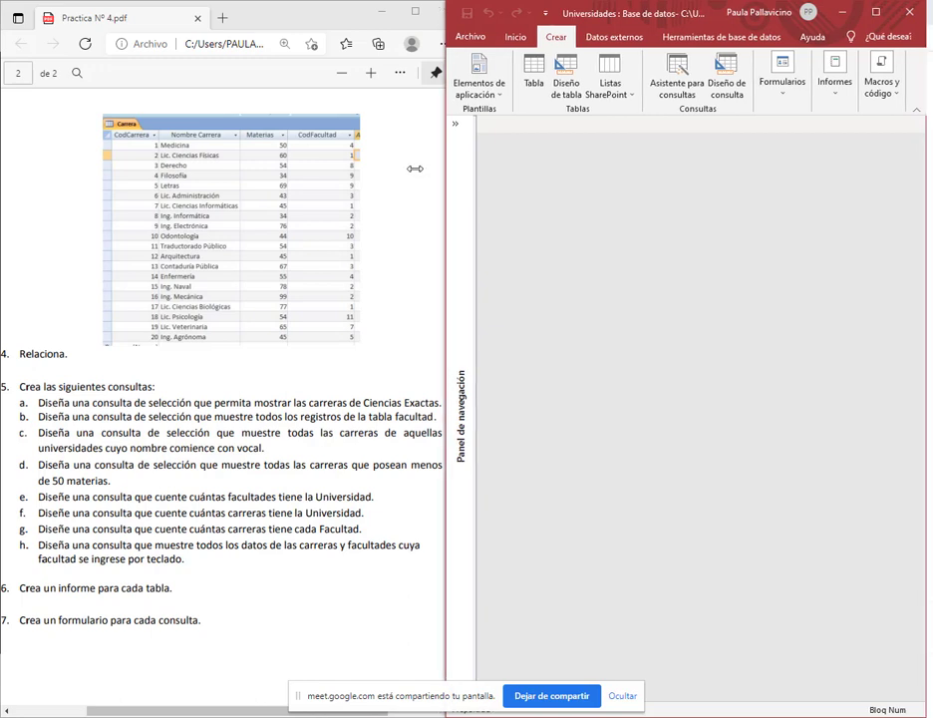
- Start a new design-view query and add the Carrera and Facultad tables
left_click(686, 91)
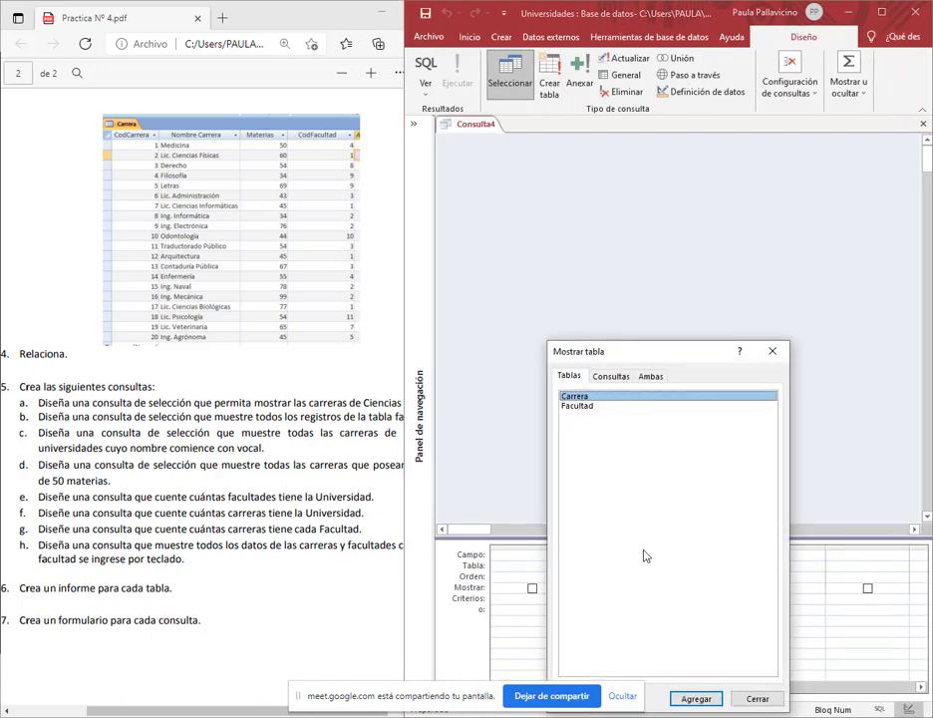
left_click(690, 702)
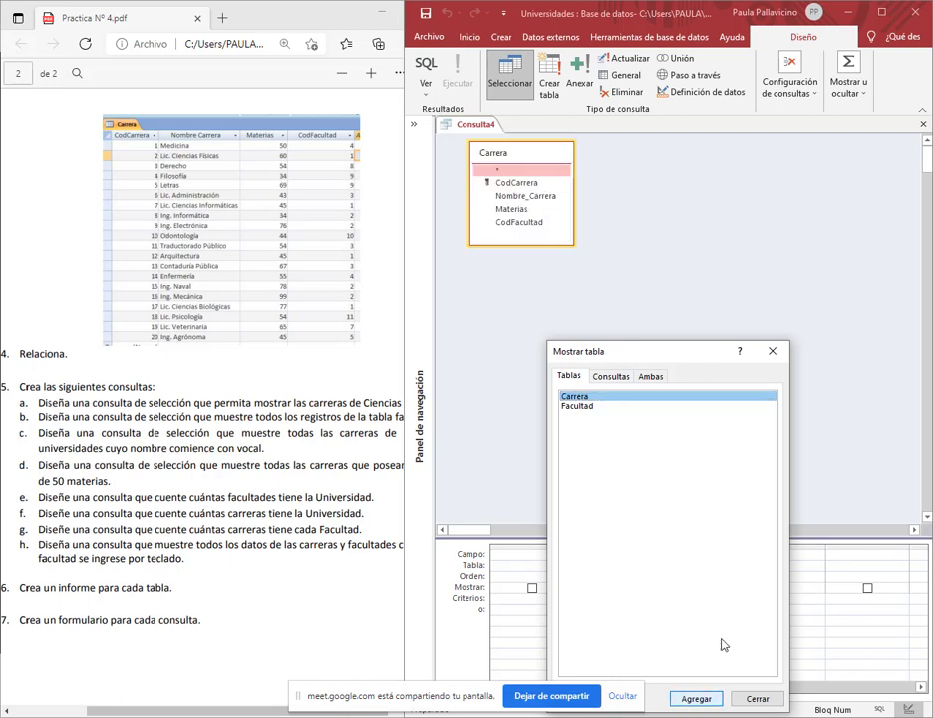
left_click(768, 701)
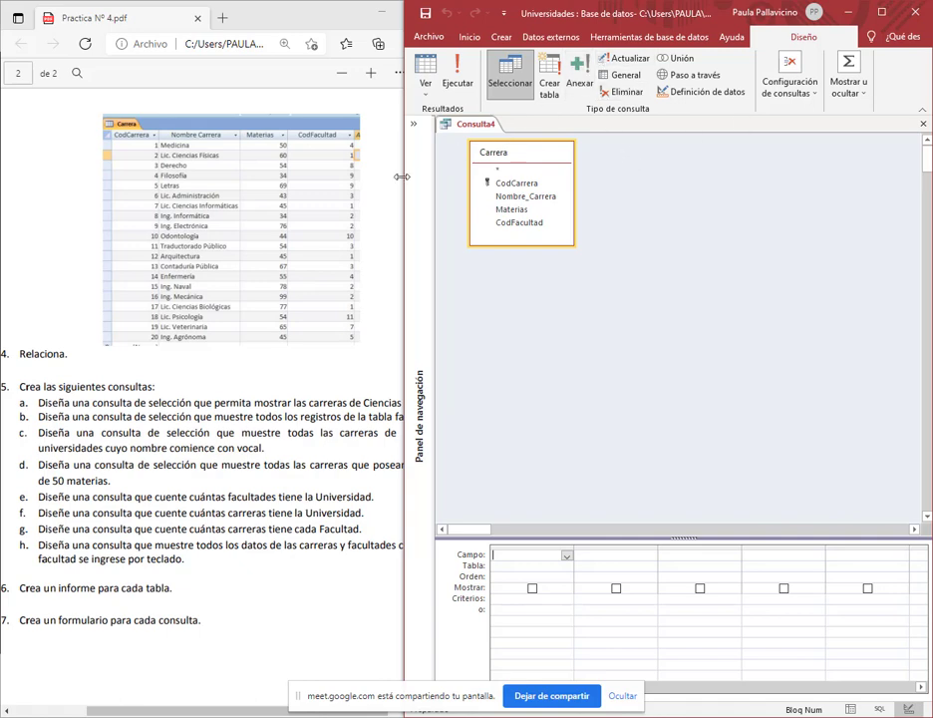
left_click_drag(407, 175, 224, 189)
left_click(598, 80)
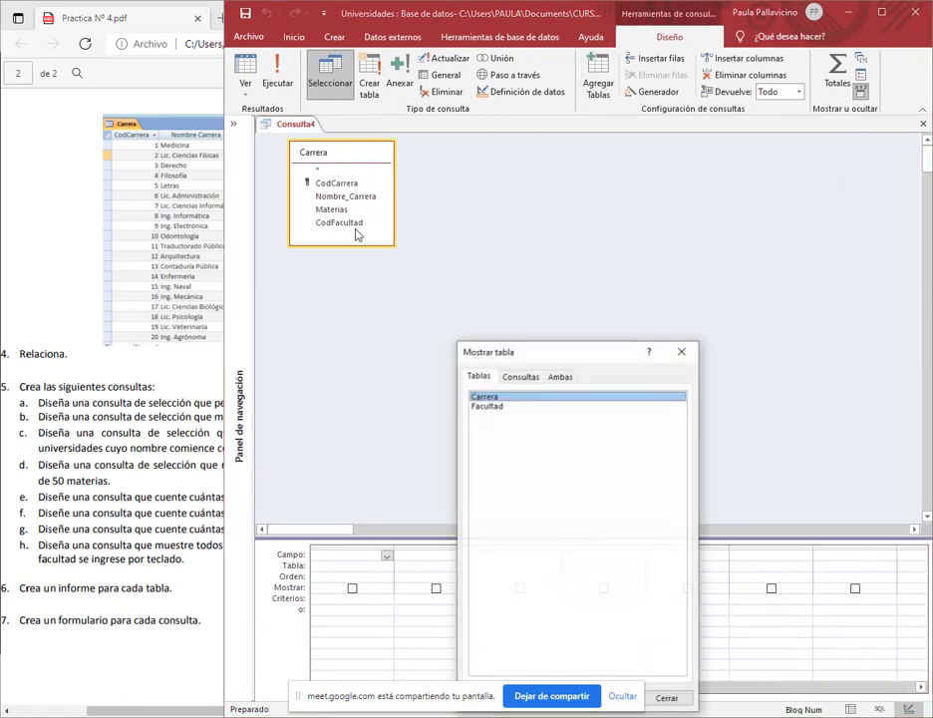
double_click(496, 407)
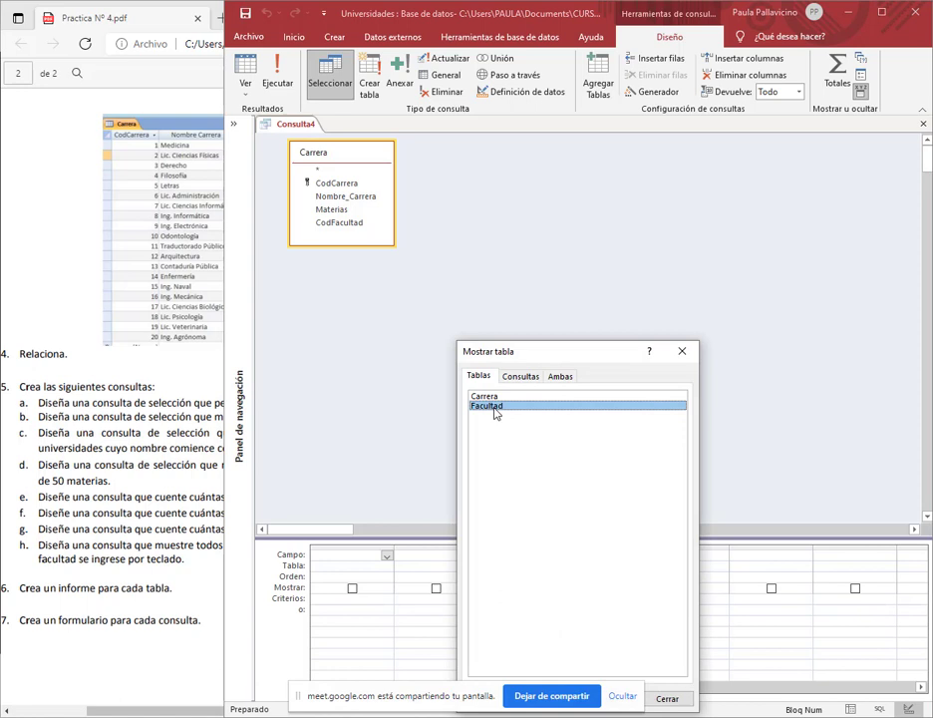
left_click(682, 351)
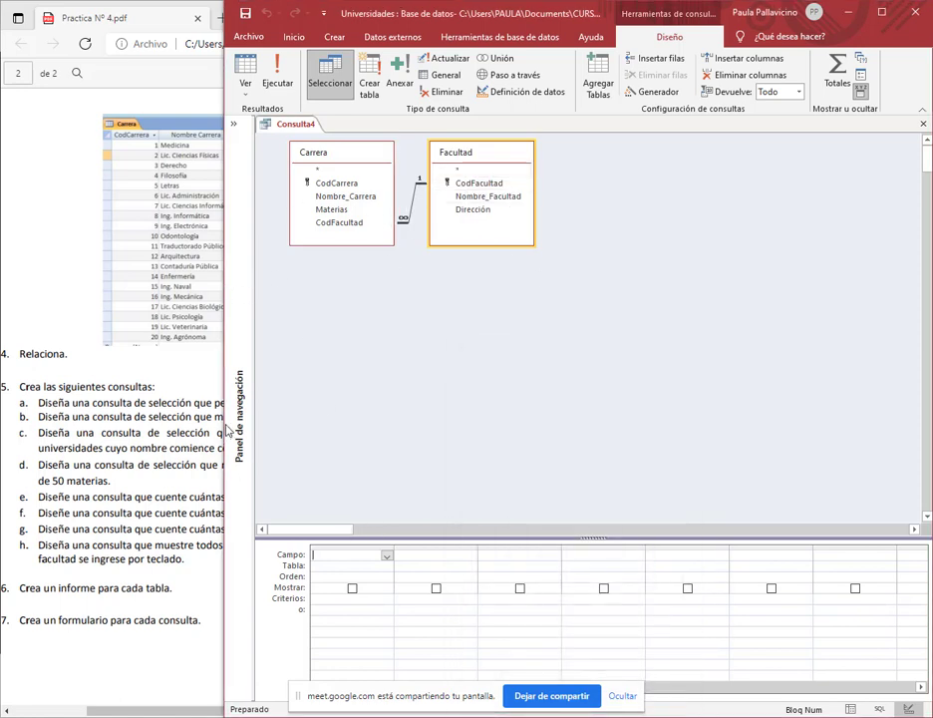
left_click_drag(226, 430, 452, 411)
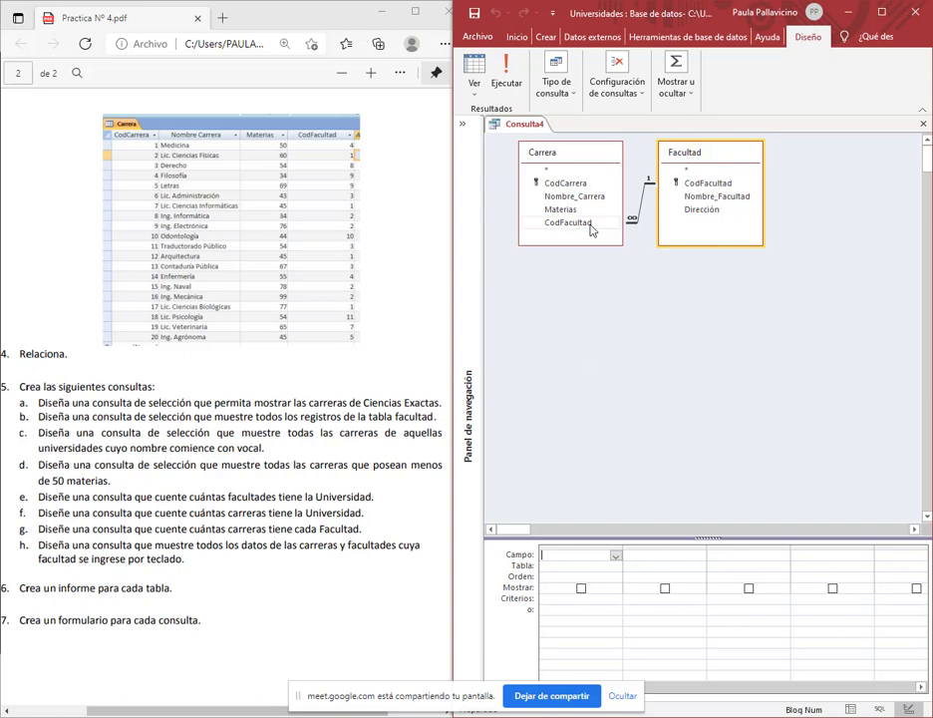
- Add Materias with the criterion <50 and run the query, giving seven rows
left_click_drag(564, 215, 586, 555)
left_click(586, 601)
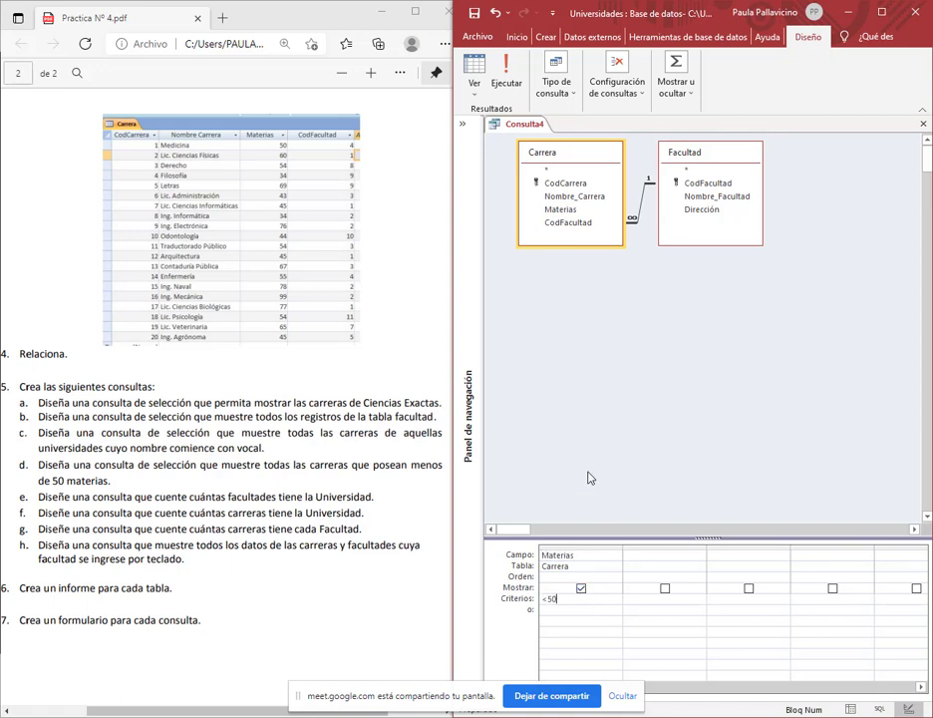
left_click(507, 82)
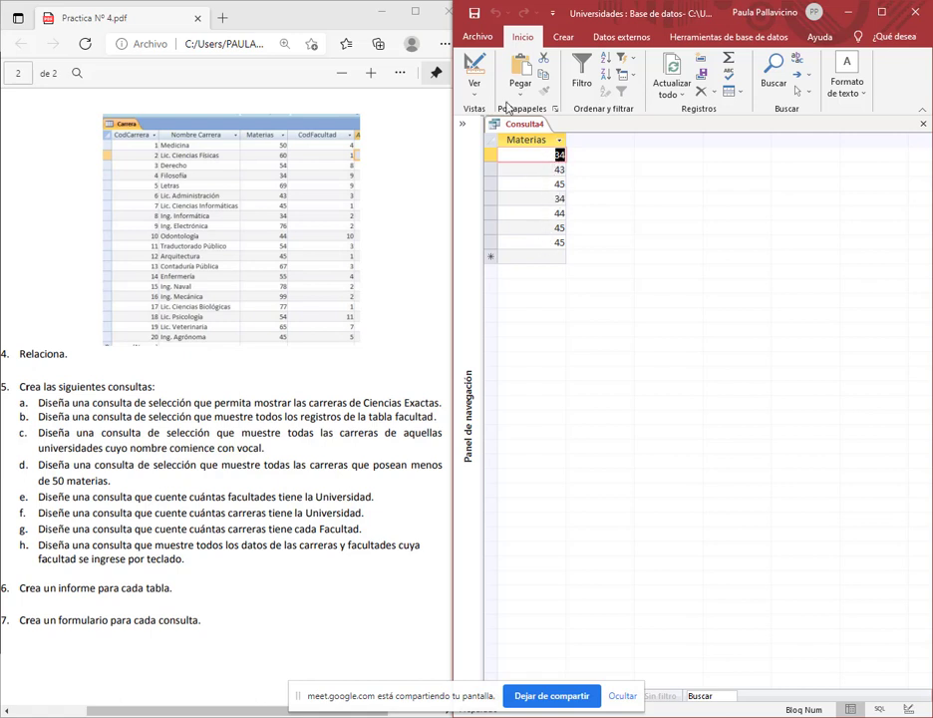
- Add Nombre_Carrera as the first column of Consulta4 and rerun it
right_click(524, 123)
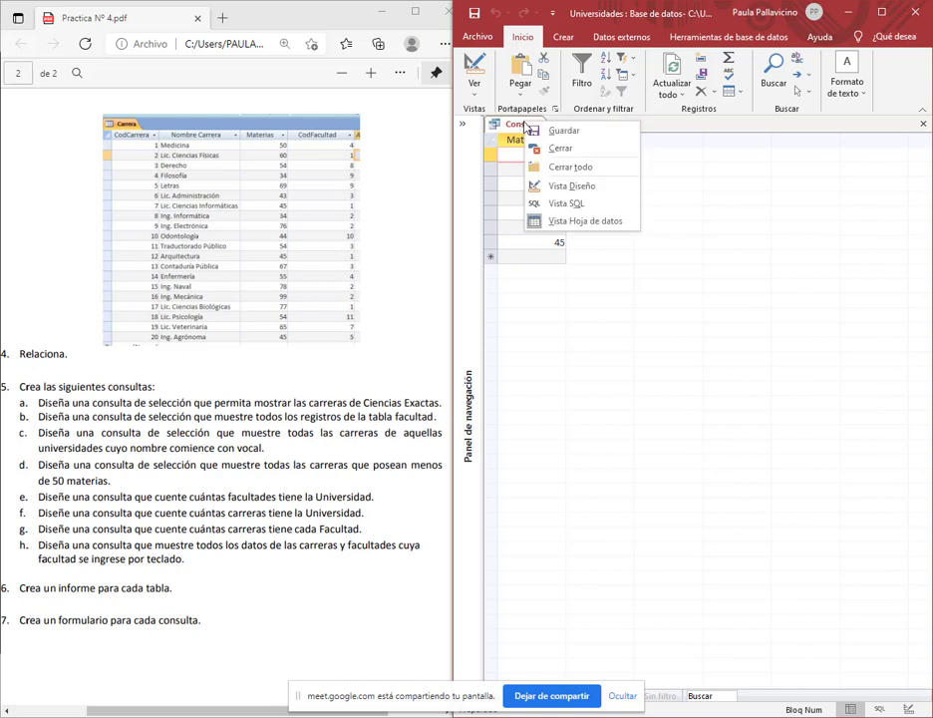
left_click(562, 187)
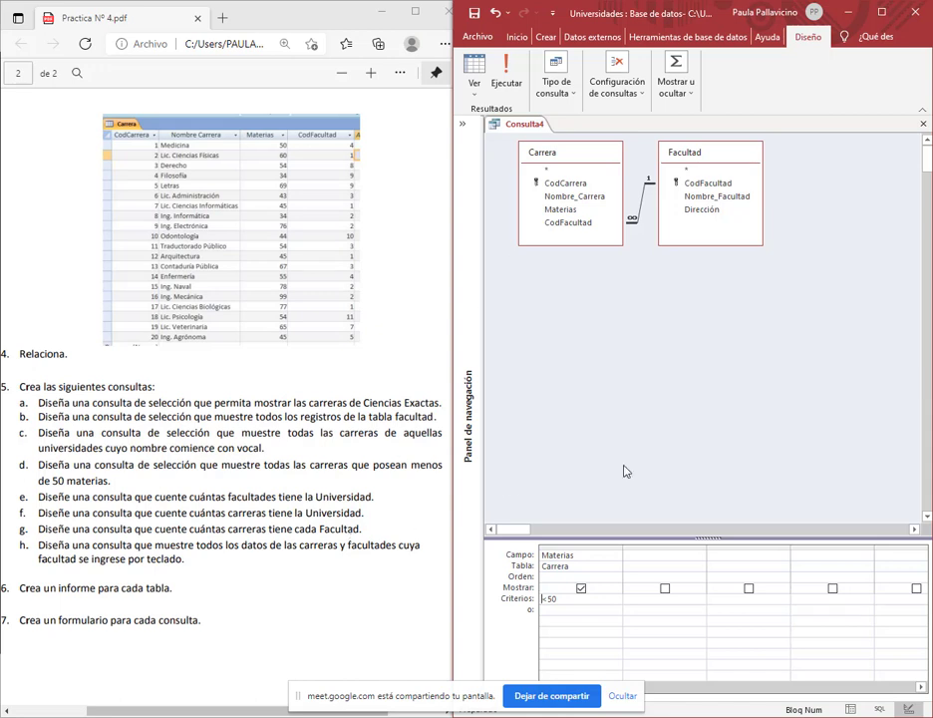
left_click_drag(601, 201, 584, 558)
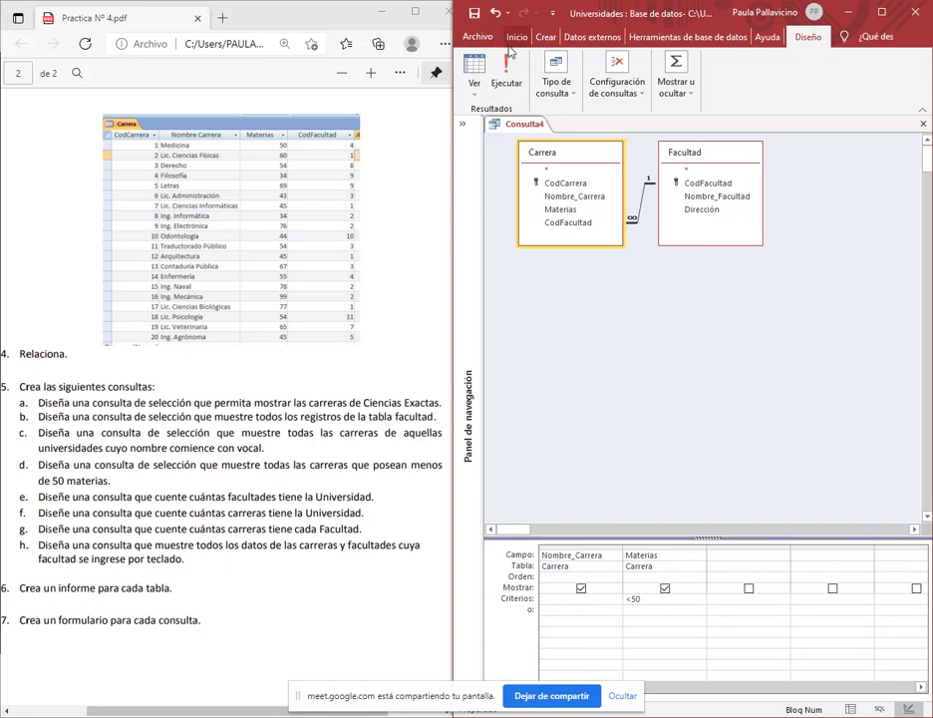
left_click(506, 75)
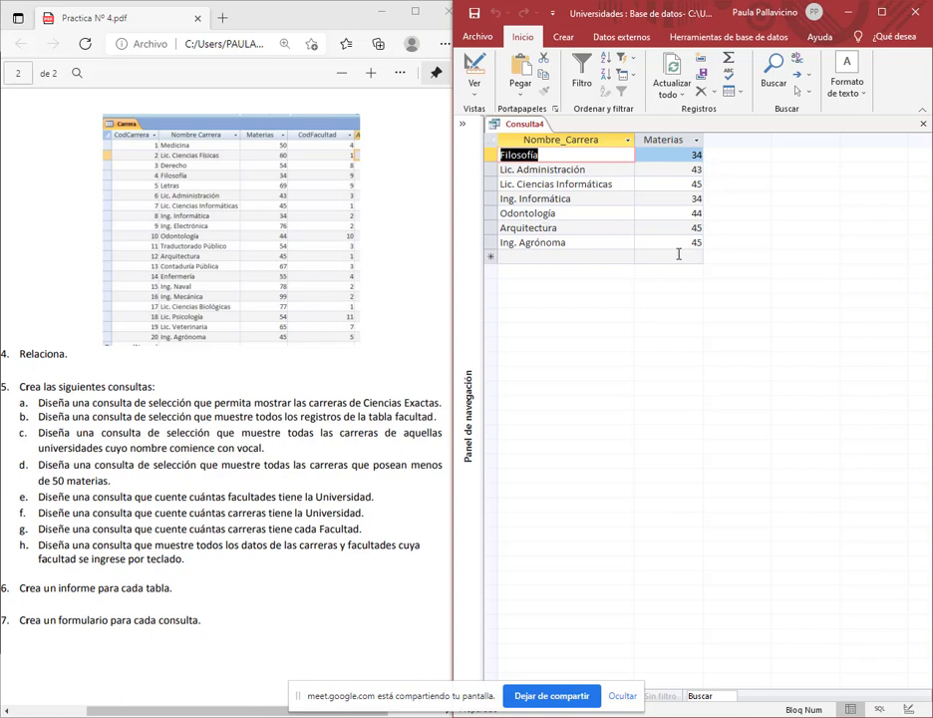
- Save the query as Consulta4 and close it
right_click(527, 125)
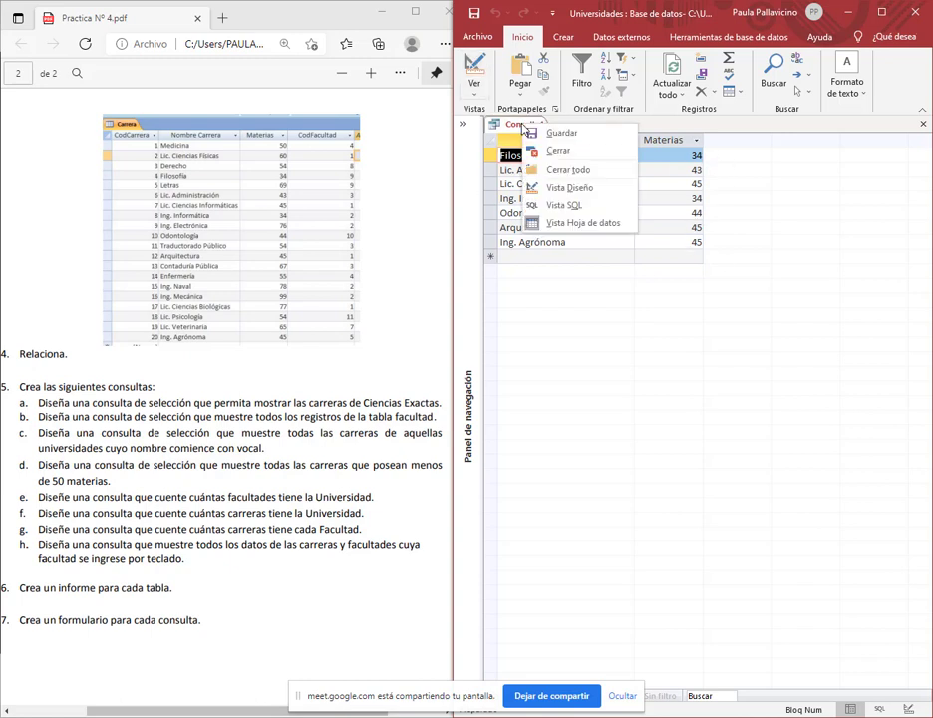
left_click(535, 131)
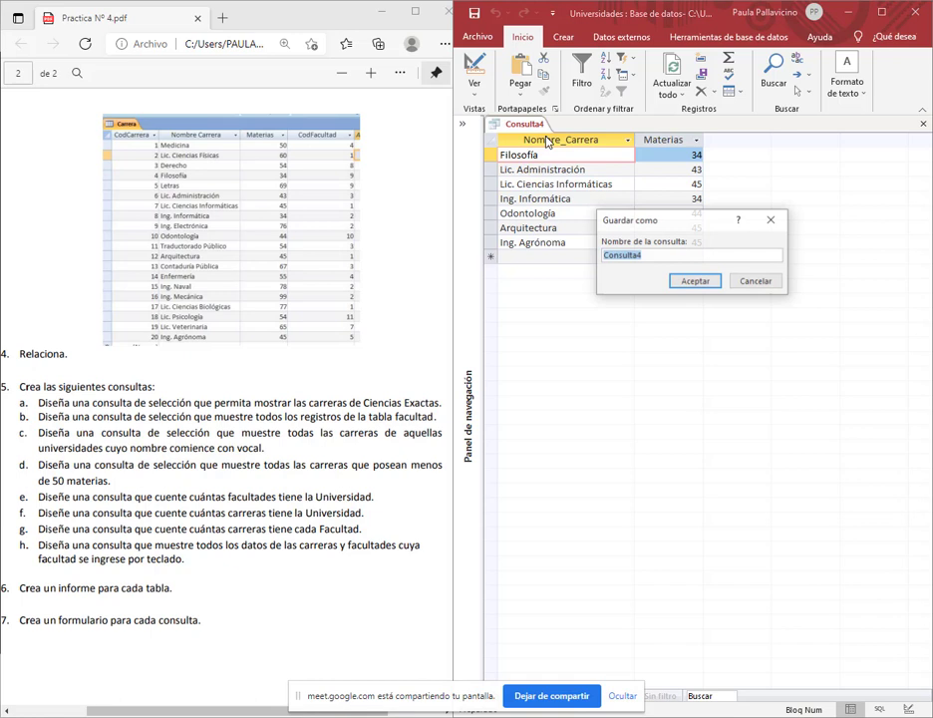
left_click(695, 282)
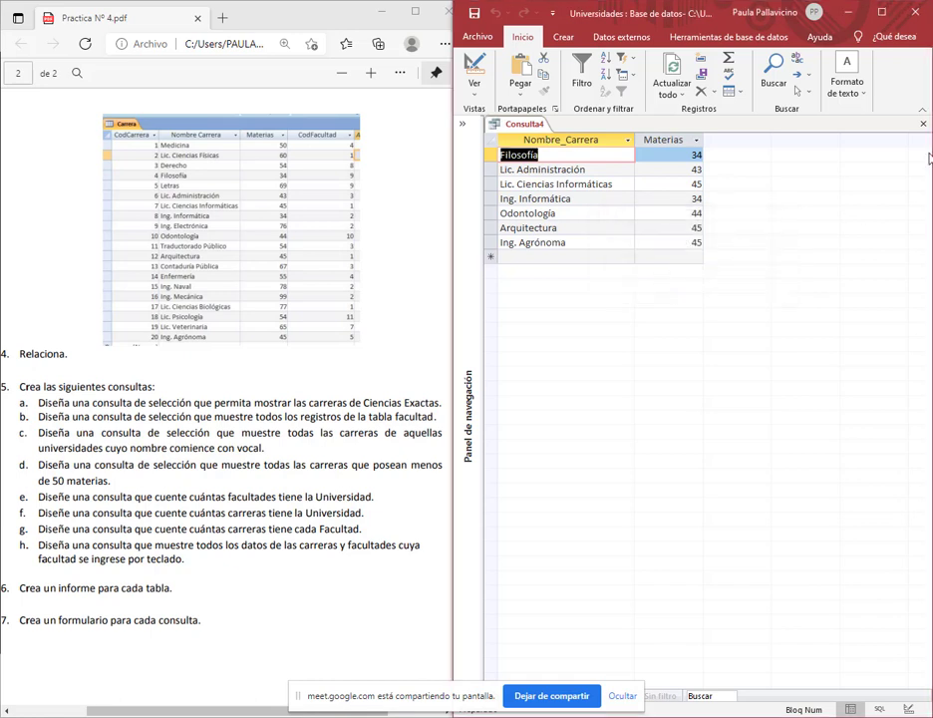
left_click(923, 124)
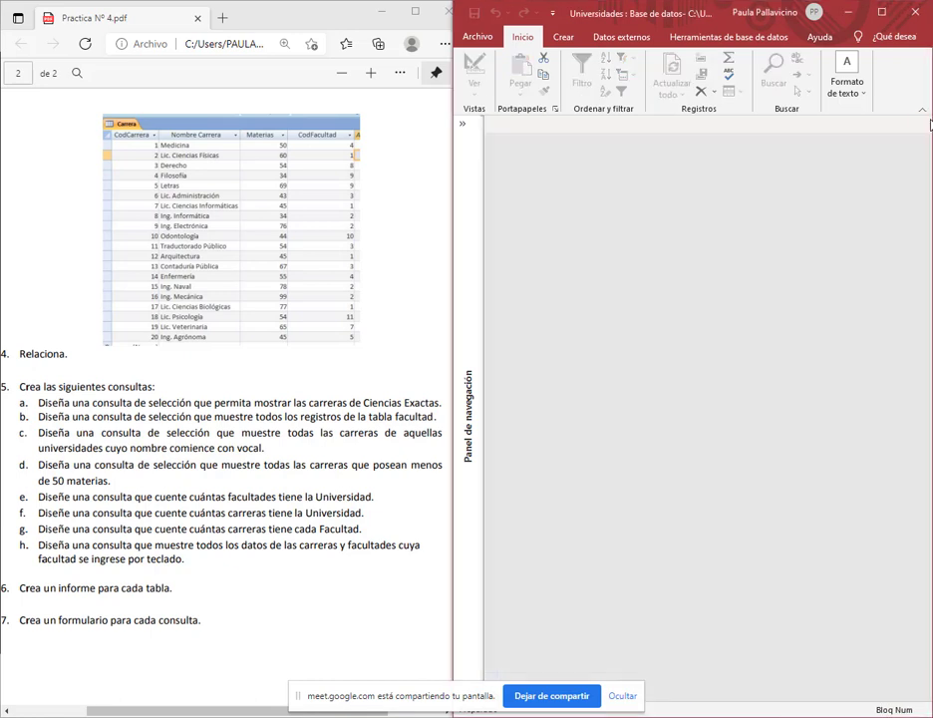
- Review the PDF exercise sheet, marking the finished items a–d and the next items e–g
left_click(154, 481)
scroll(126, 310, "down", 2)
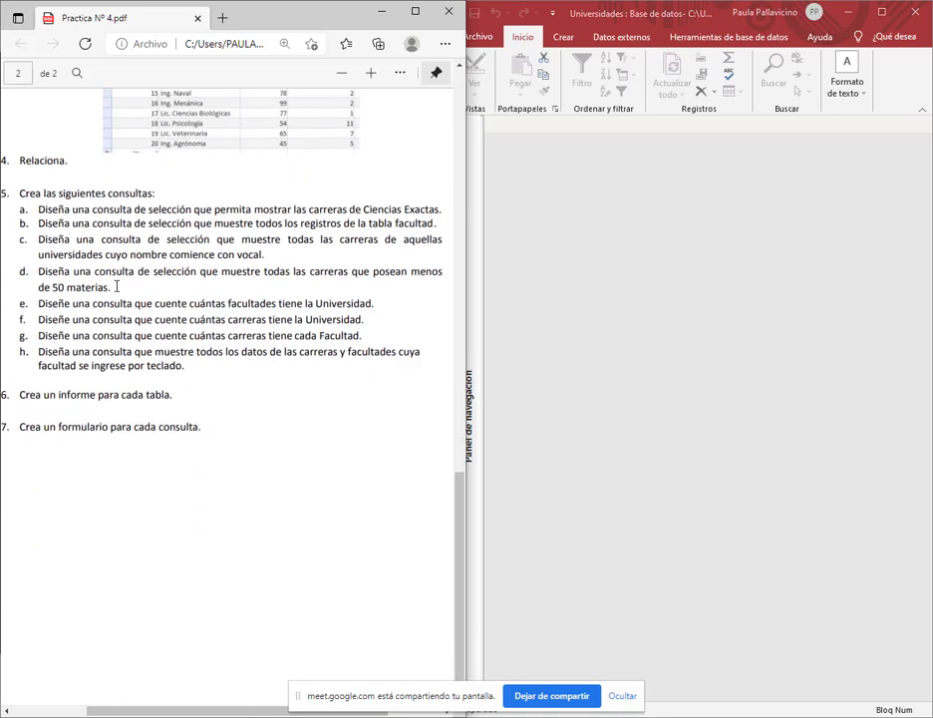
left_click_drag(105, 286, 18, 209)
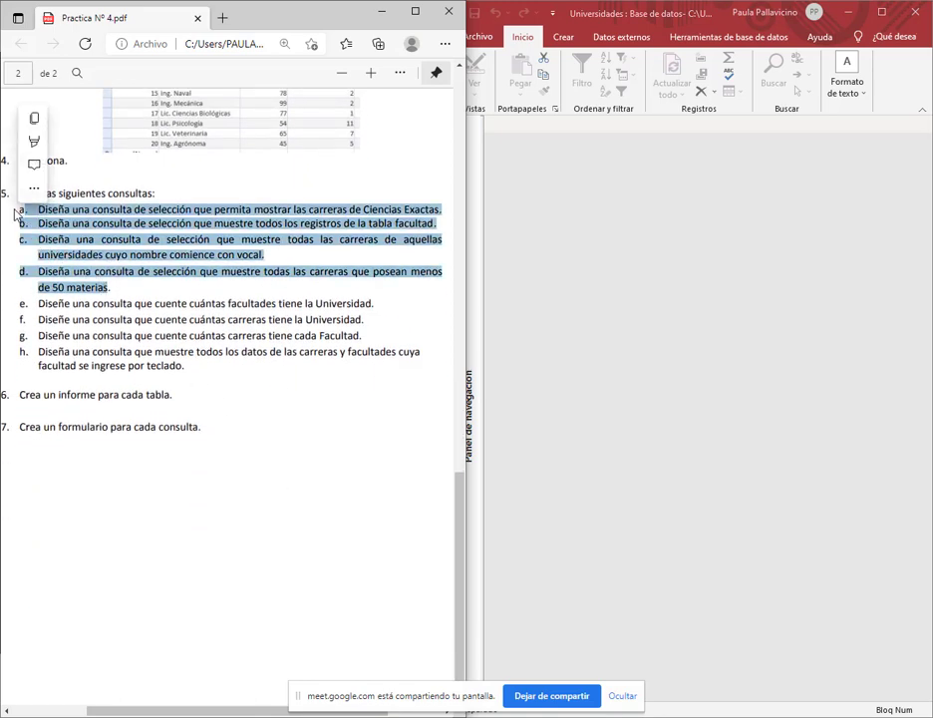
left_click(20, 209)
double_click(20, 210)
left_click_drag(115, 289, 12, 208)
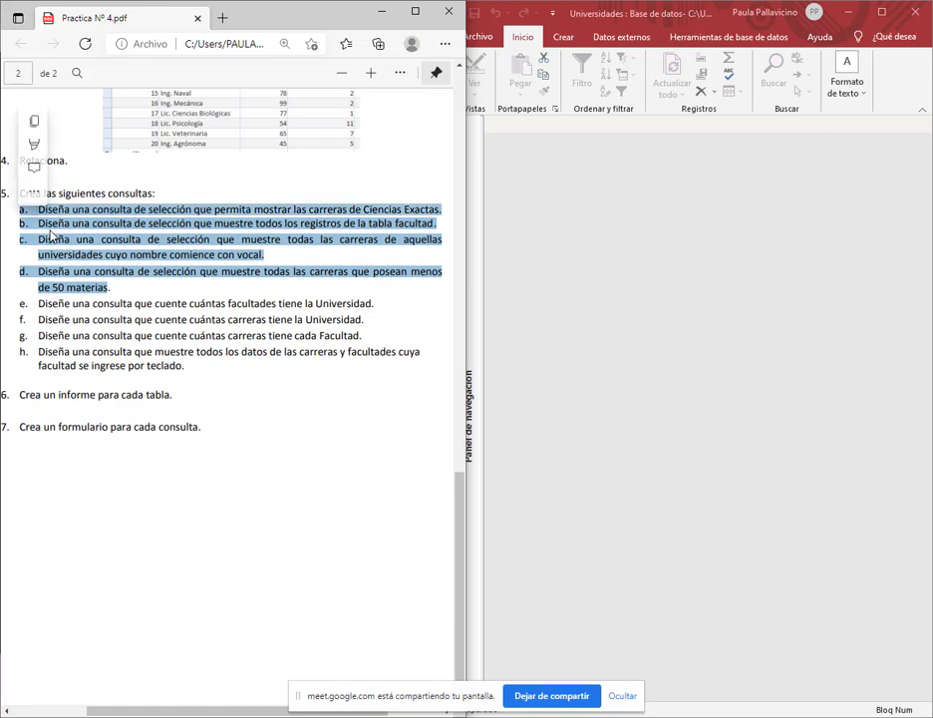
left_click(571, 292)
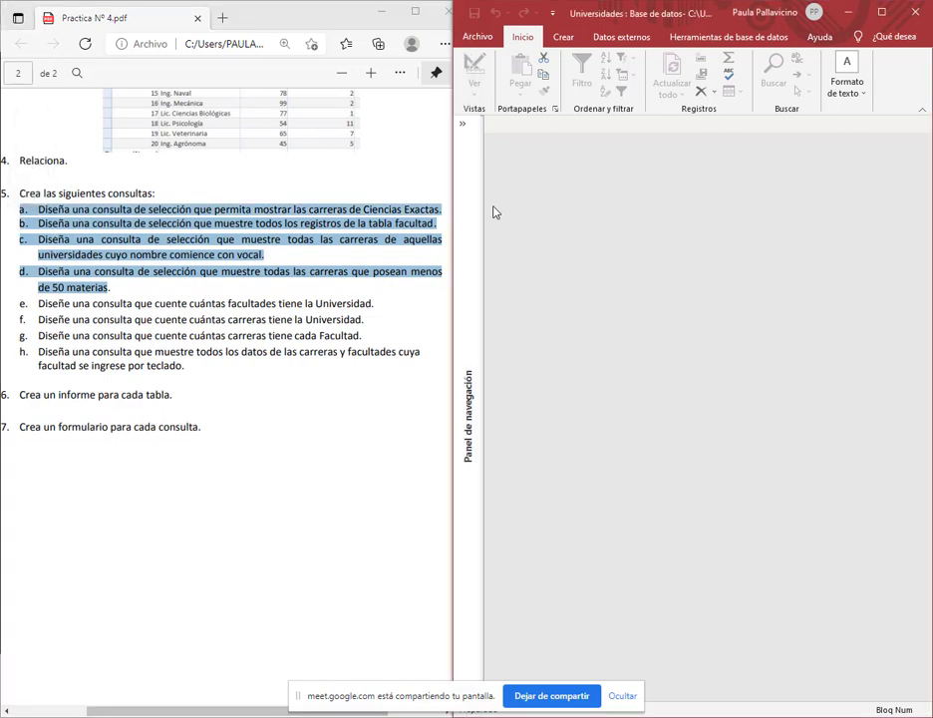
left_click(463, 124)
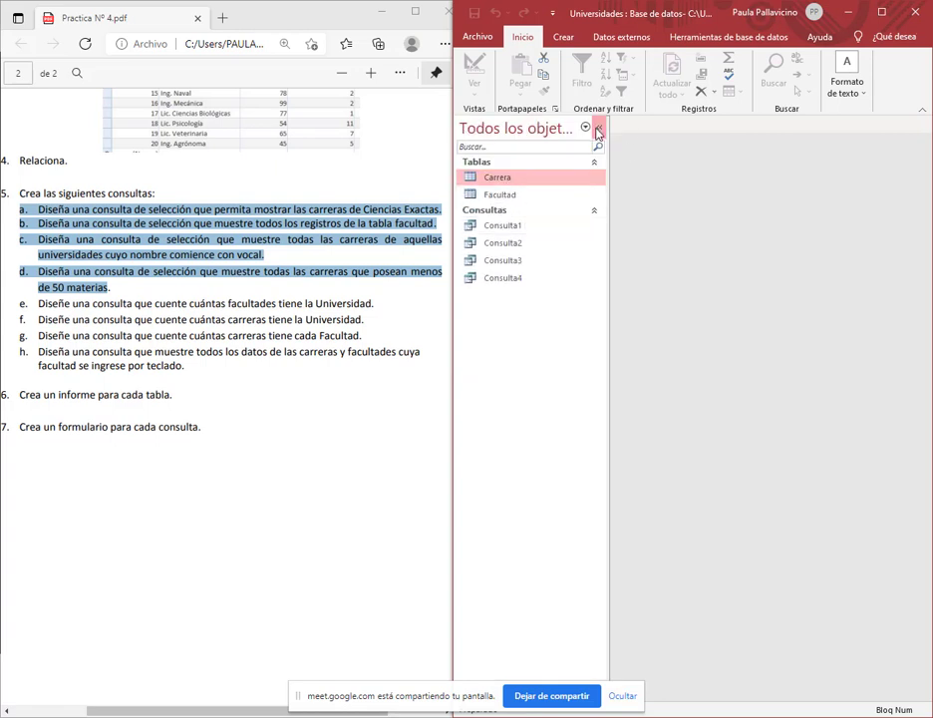
left_click(246, 373)
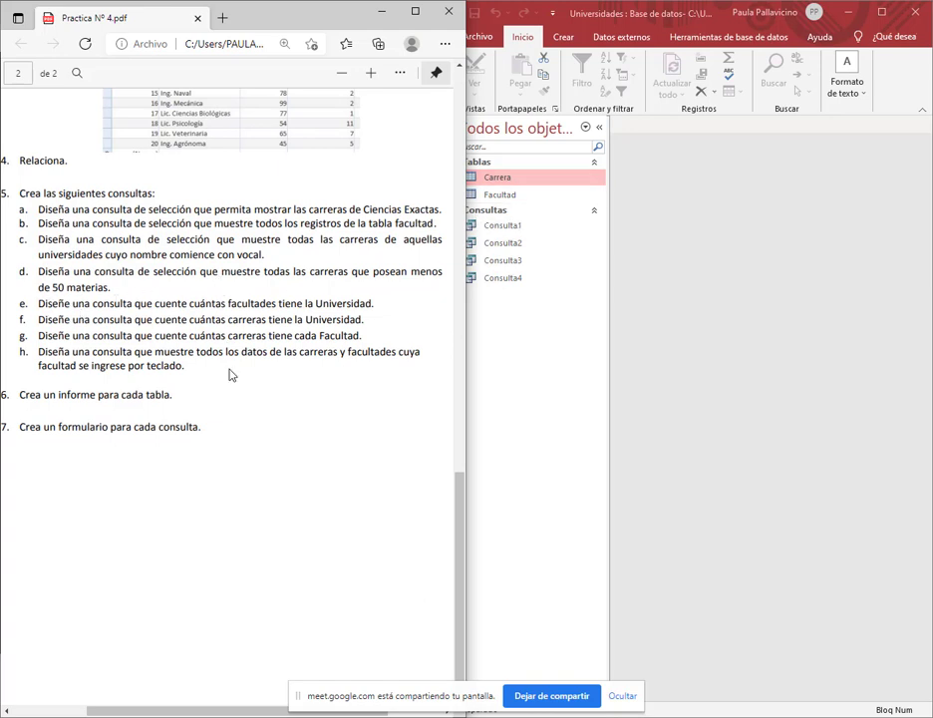
left_click_drag(13, 294, 188, 319)
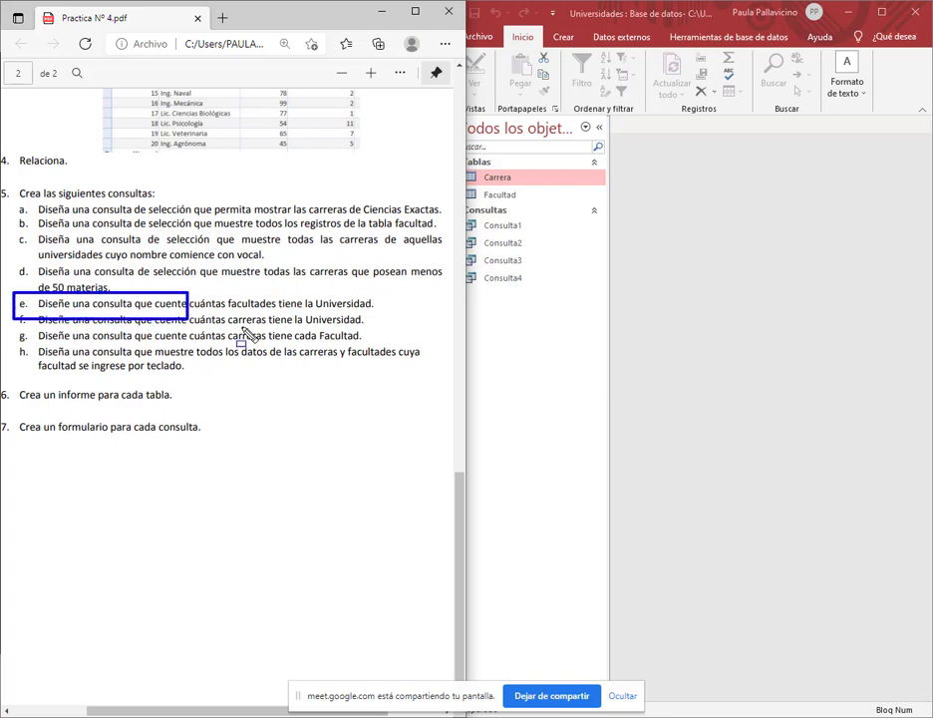
left_click_drag(249, 334, 385, 345)
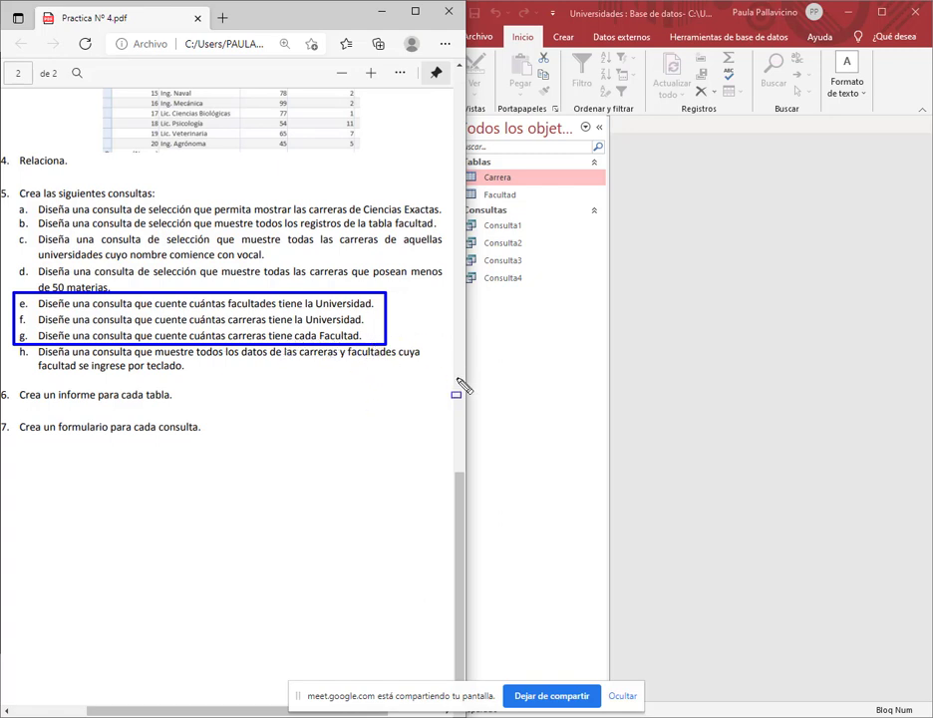
key("Escape")
- Collapse the Navigation Pane and widen the Access window over most of the PDF
left_click(548, 338)
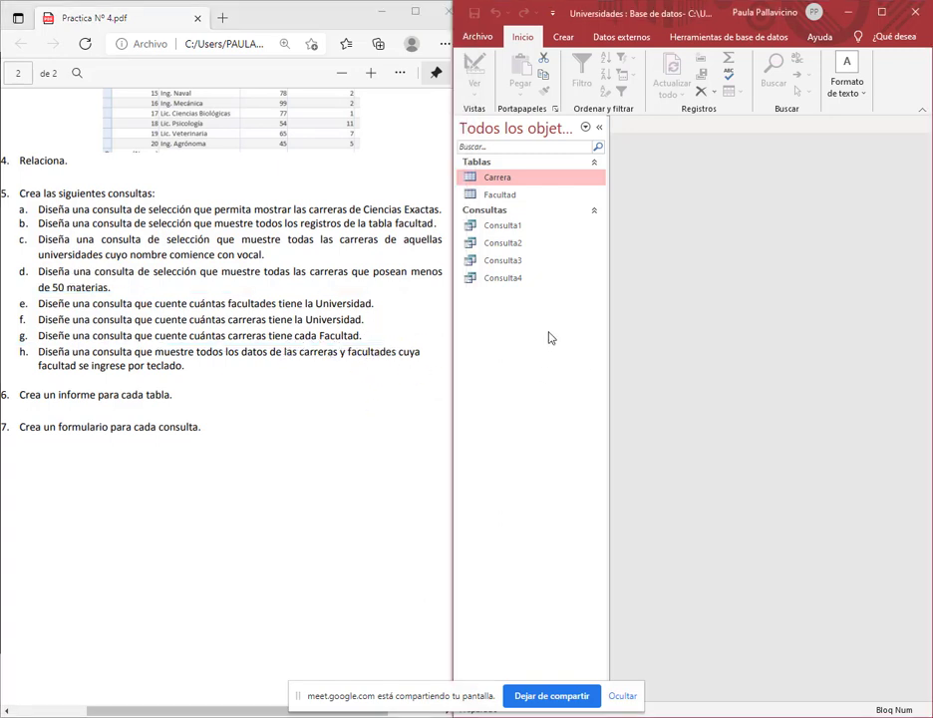
left_click(599, 126)
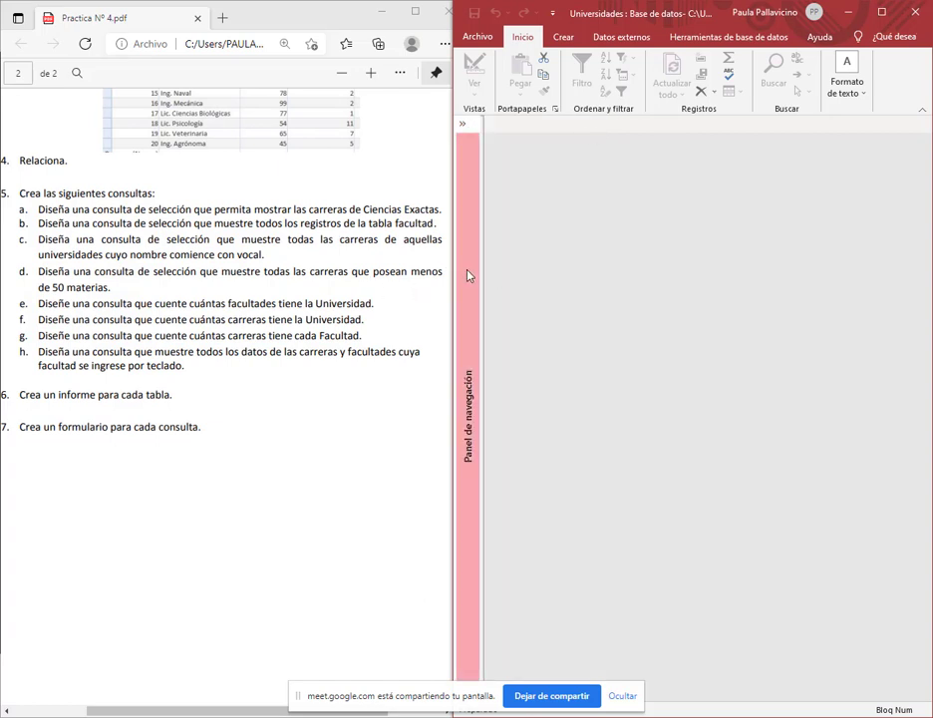
left_click(469, 273)
left_click(599, 126)
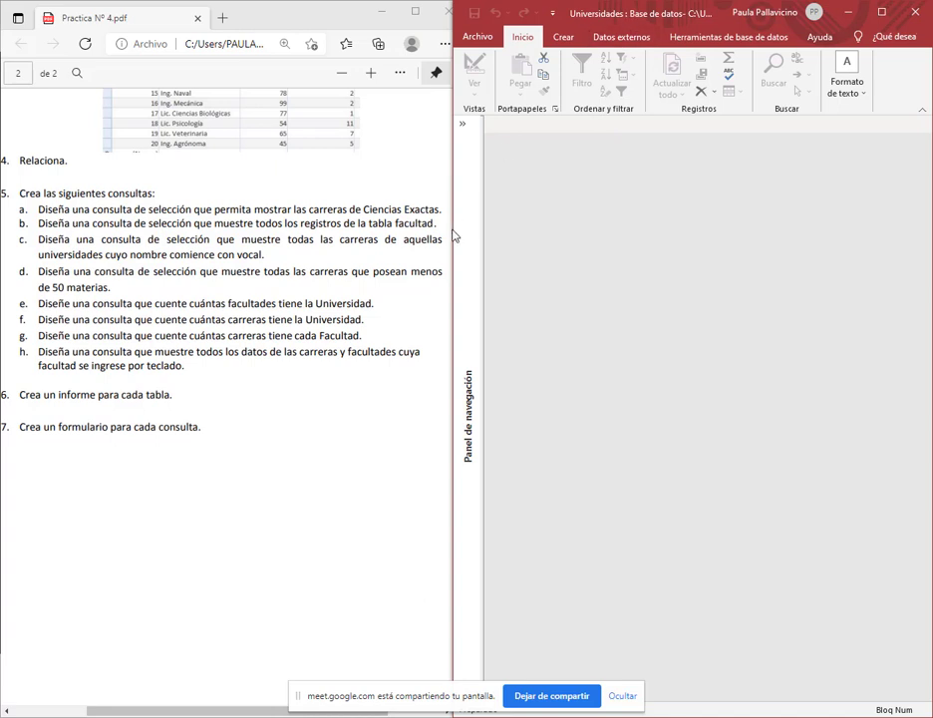
mouse_move(452, 230)
left_mouse_down()
mouse_move(326, 241)
mouse_move(284, 257)
mouse_move(438, 239)
left_mouse_up()
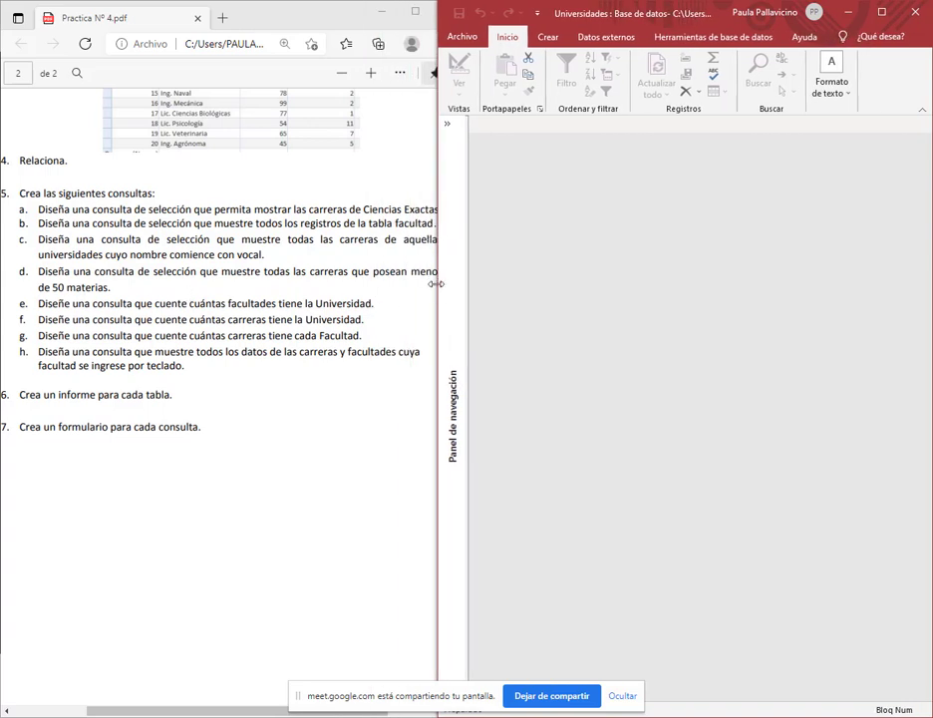
left_click_drag(433, 281, 155, 281)
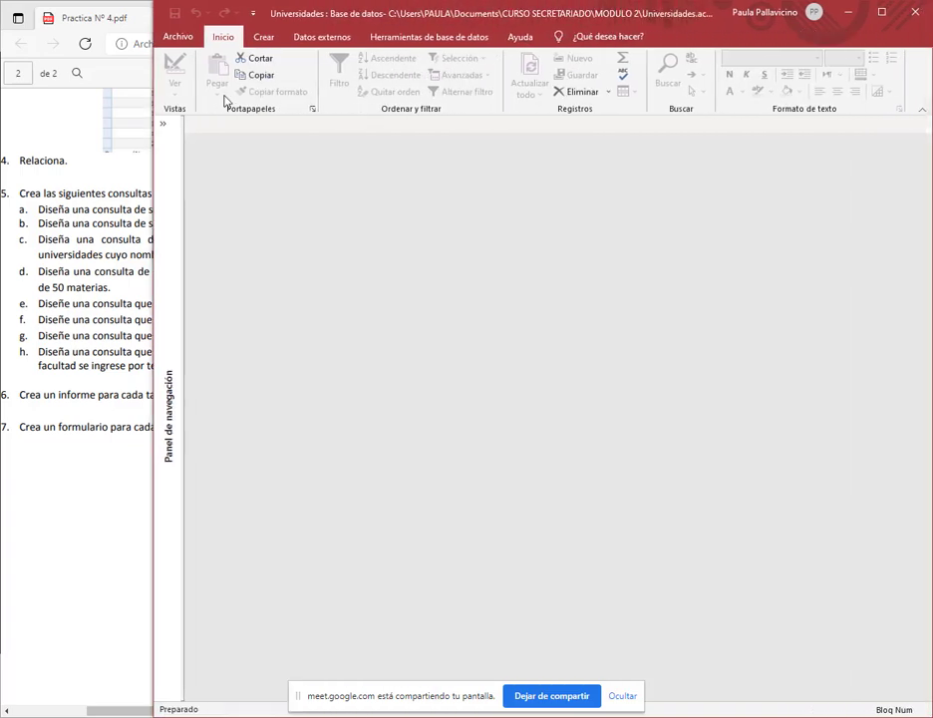
- Start a new design-view query using the Facultad table
left_click(265, 38)
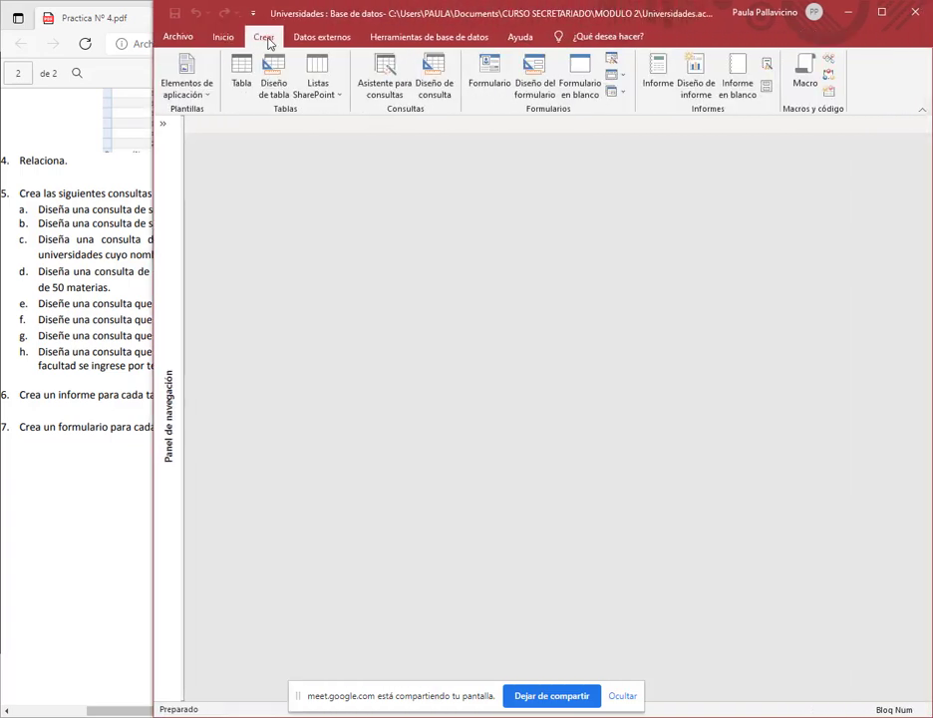
left_click(436, 75)
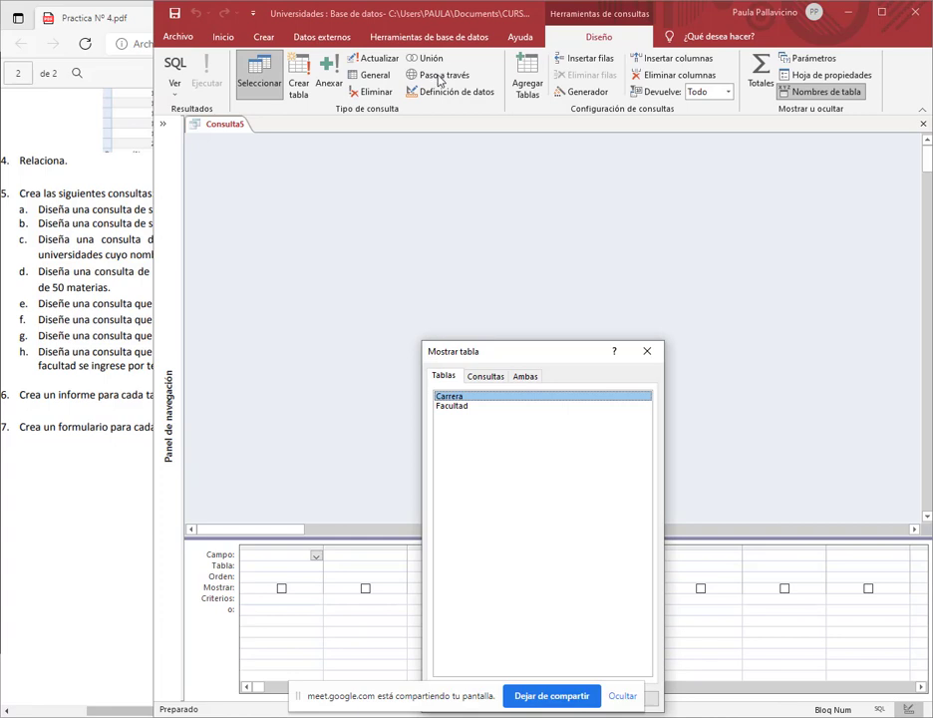
double_click(463, 409)
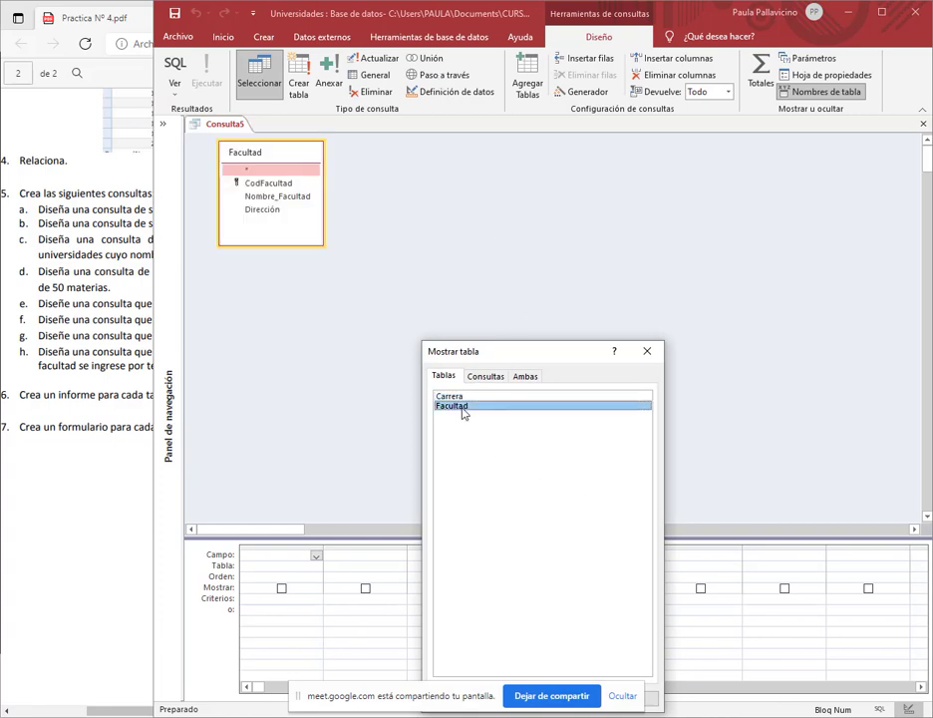
left_click(647, 351)
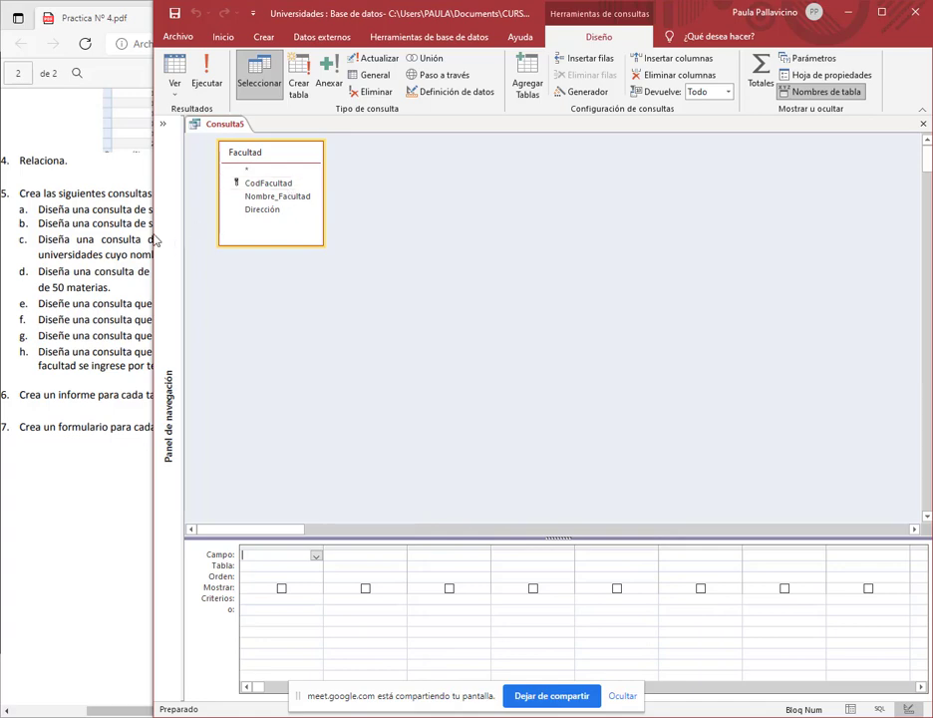
mouse_move(155, 237)
left_mouse_down()
mouse_move(354, 245)
mouse_move(165, 249)
left_mouse_up()
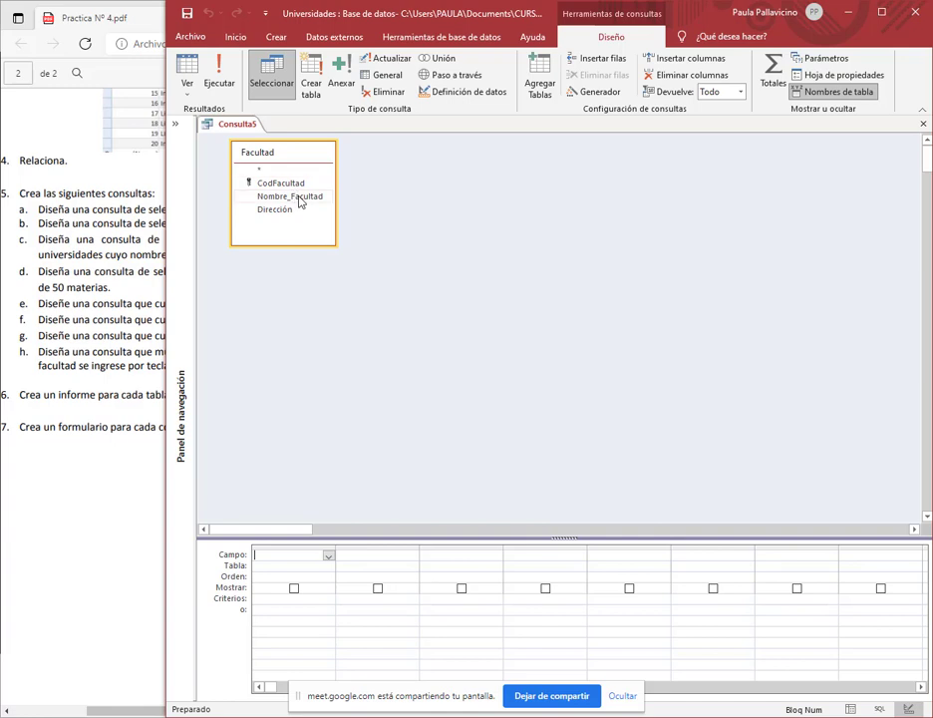
- Put the CodFacultad field in the query's first column
left_click(300, 198)
left_click(291, 210)
left_click(297, 201)
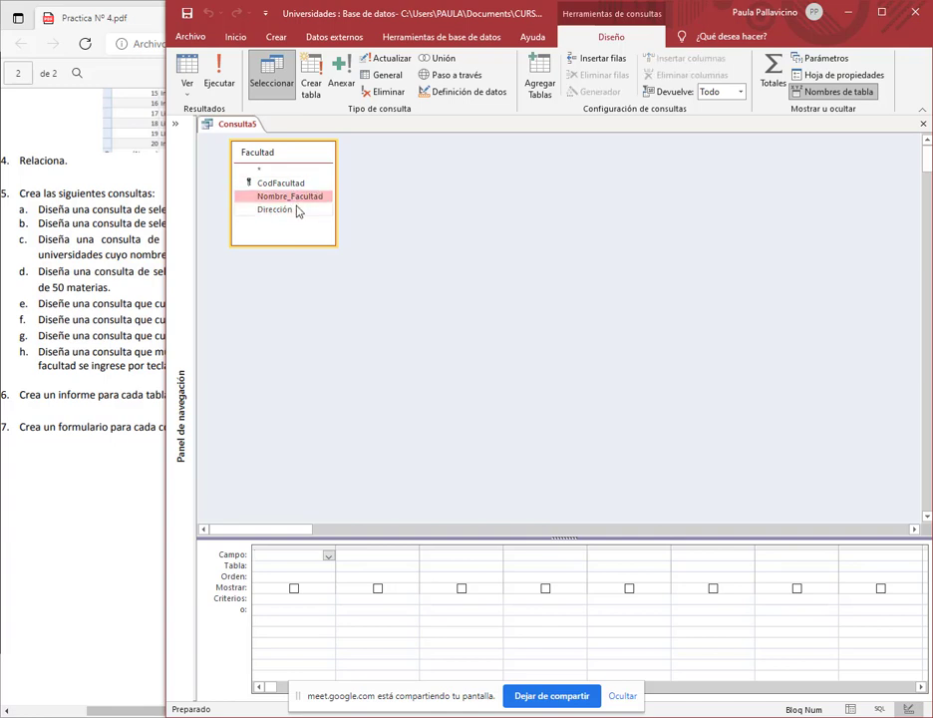
left_click(296, 207)
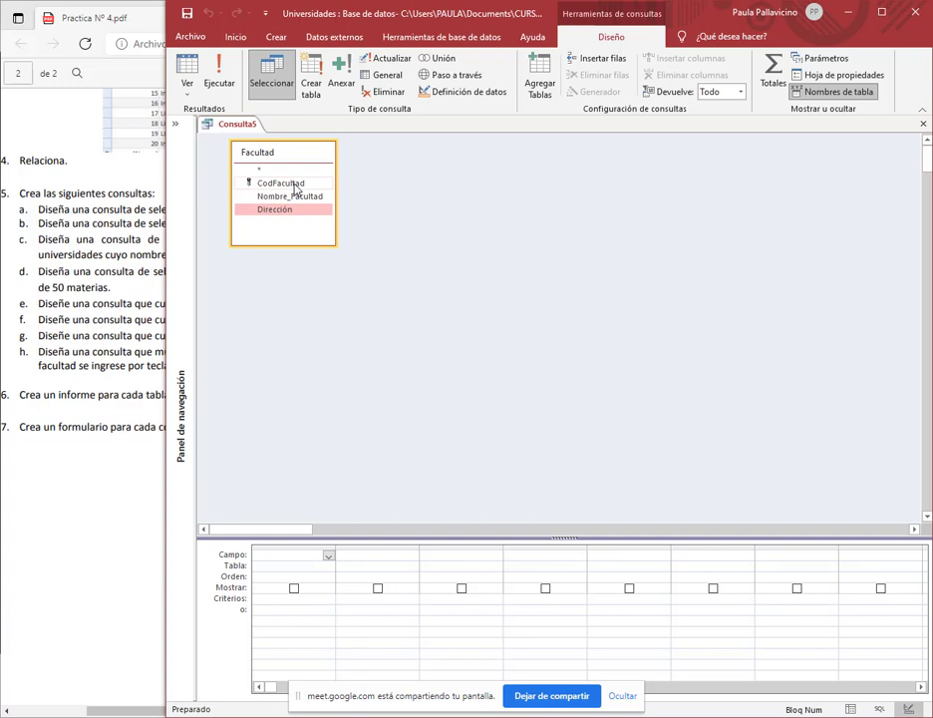
left_click_drag(295, 188, 309, 565)
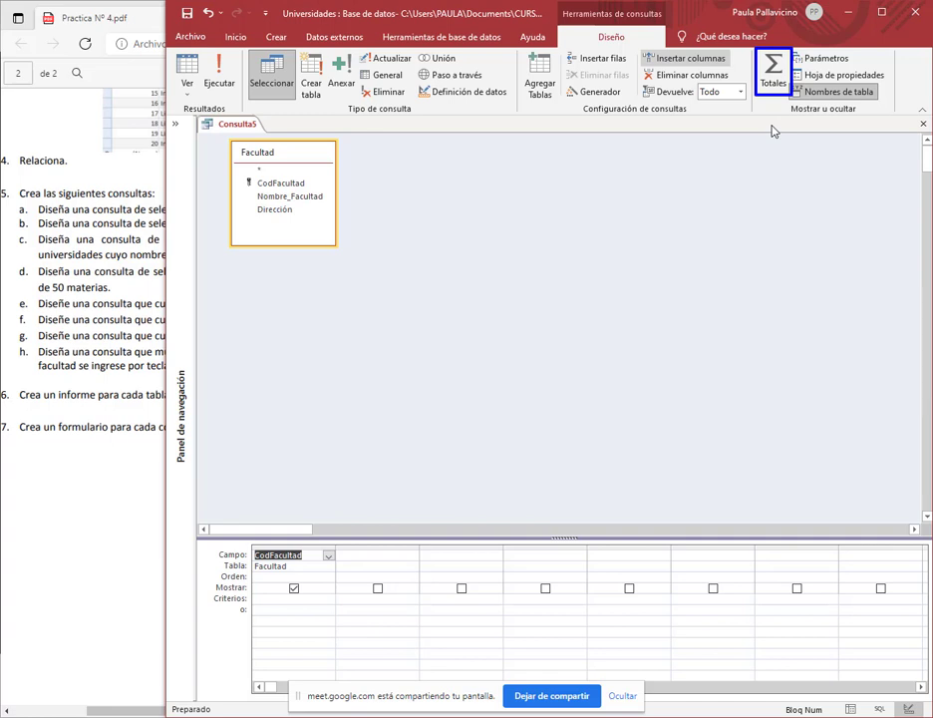
- Enable Totals, set CodFacultad's total to Suma, and run the query, returning 66
left_click(771, 78)
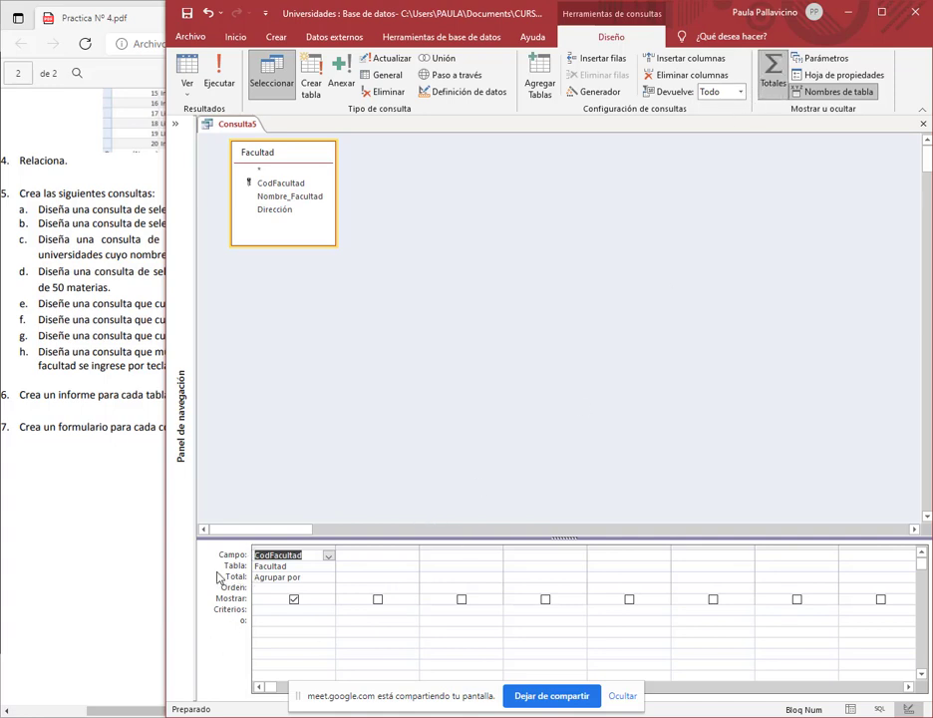
left_click_drag(207, 570, 348, 585)
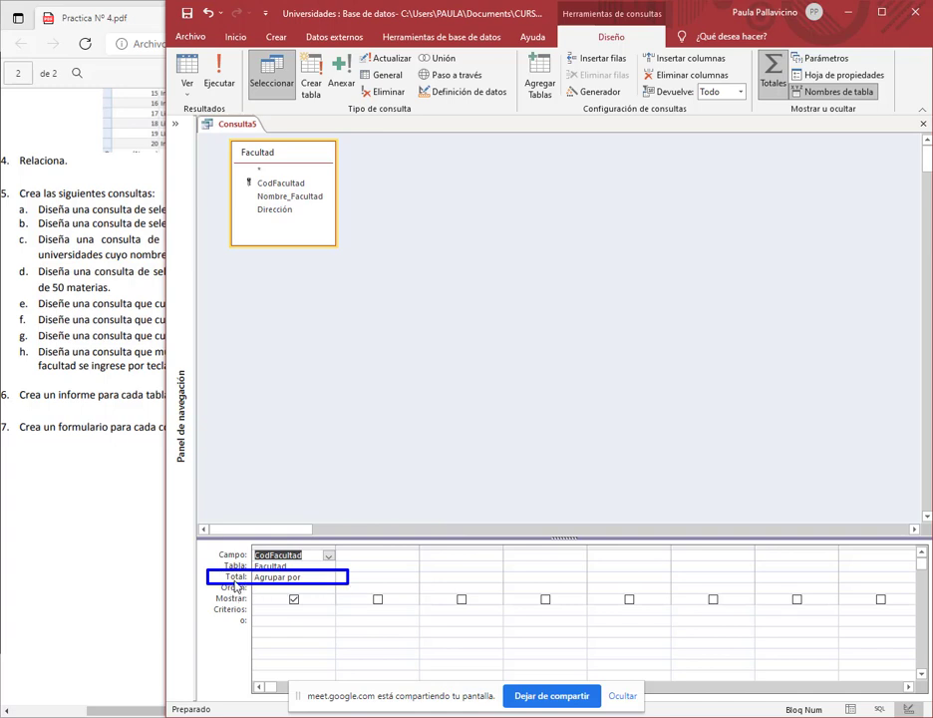
left_click(772, 77)
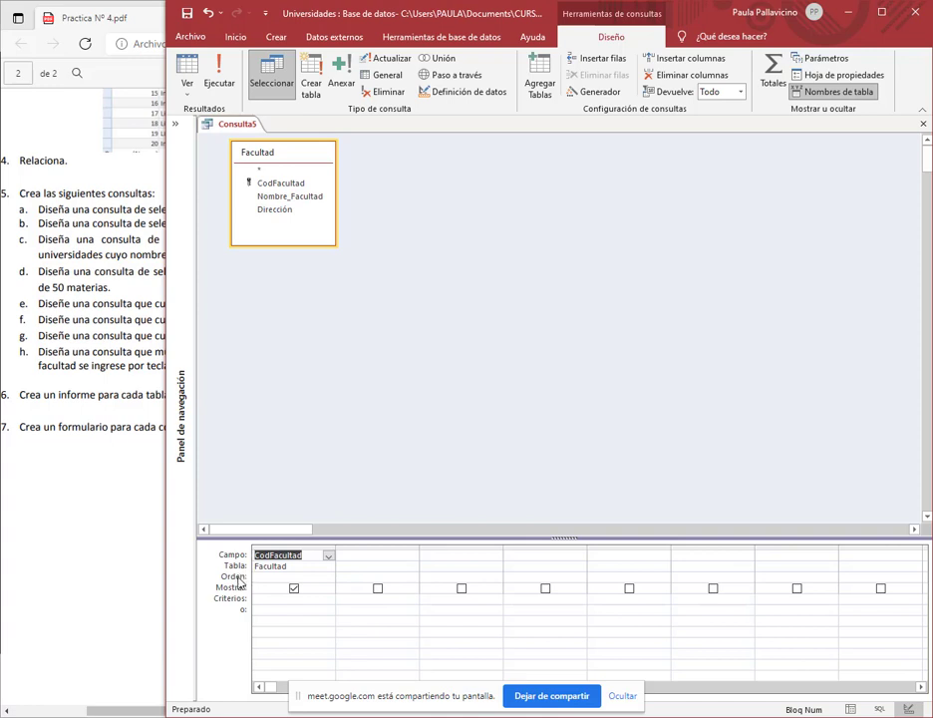
left_click(774, 80)
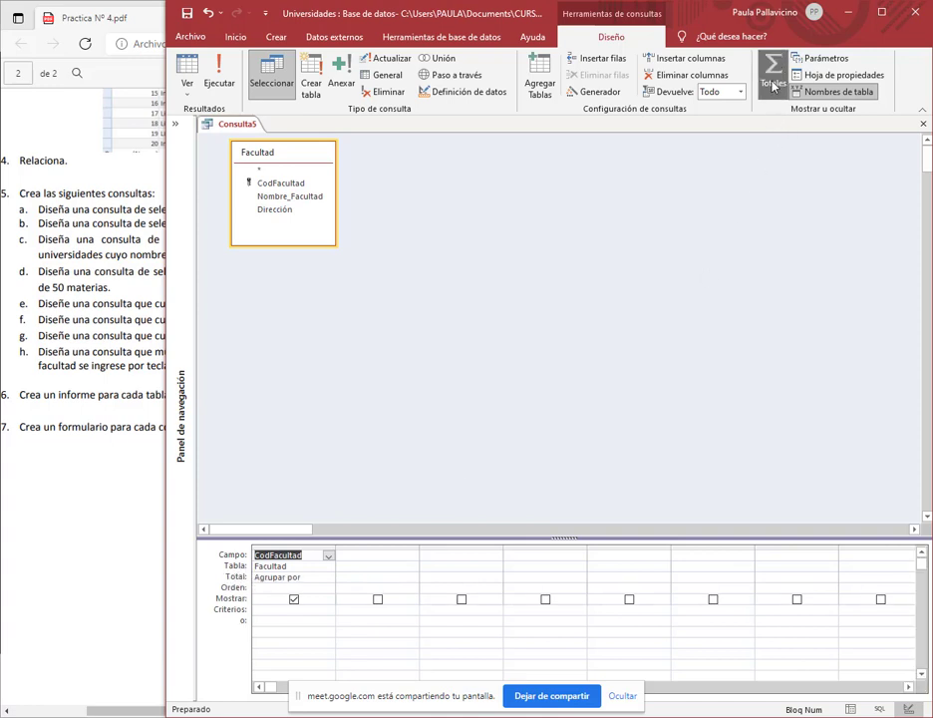
left_click(330, 579)
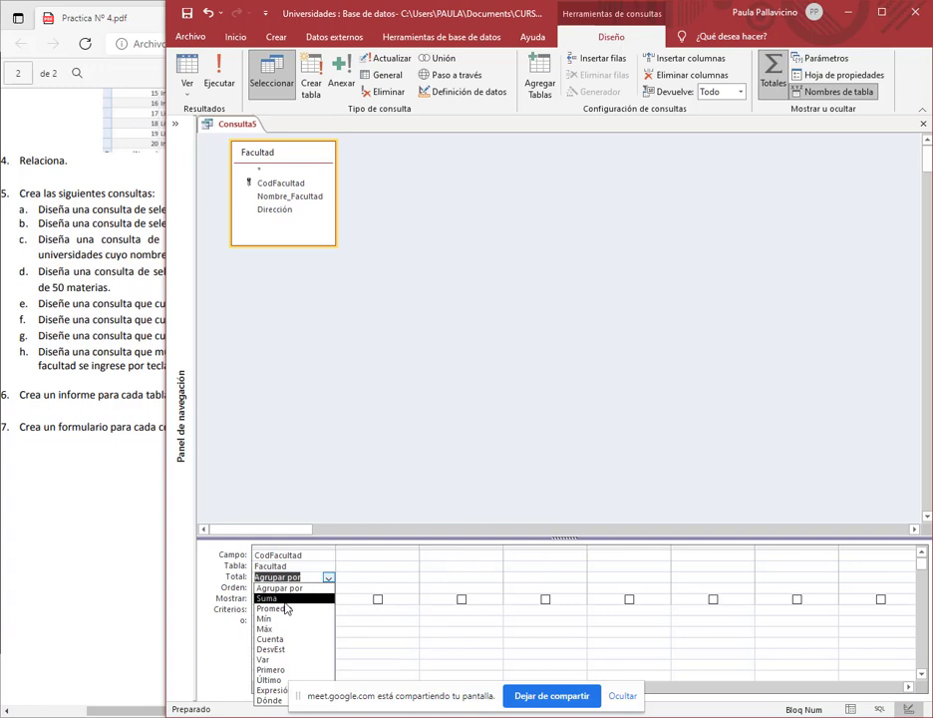
left_click(285, 600)
left_click(316, 588)
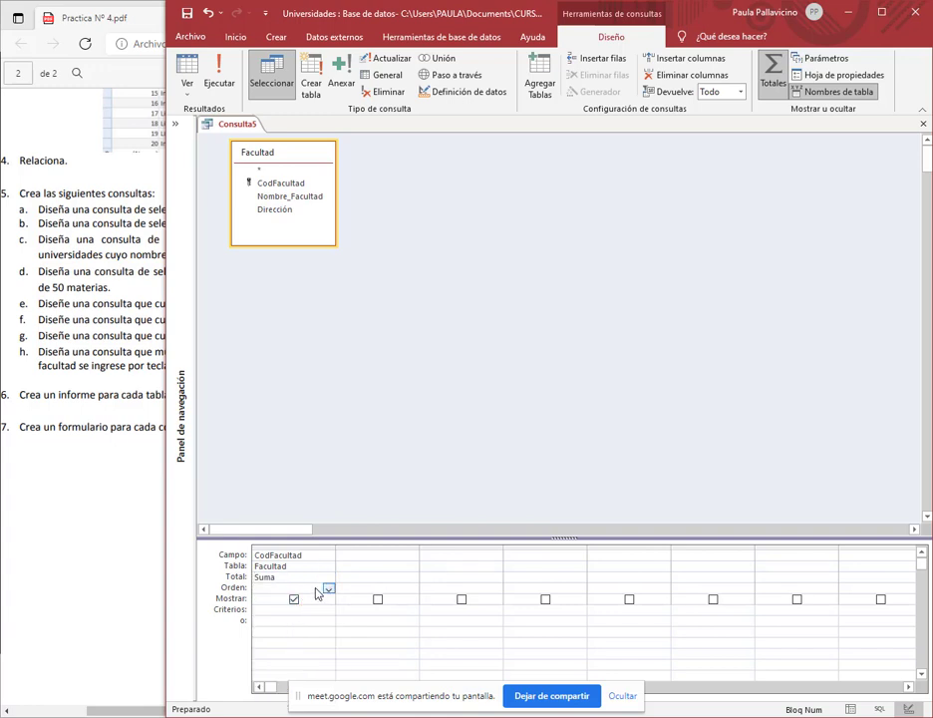
left_click(218, 84)
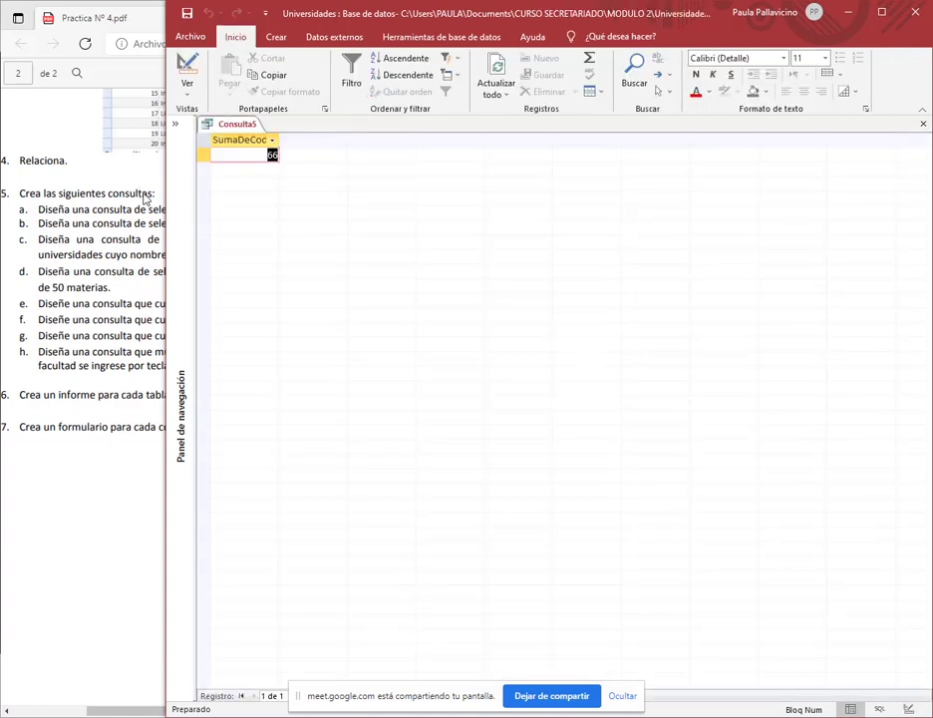
scroll(124, 230, "up", 5)
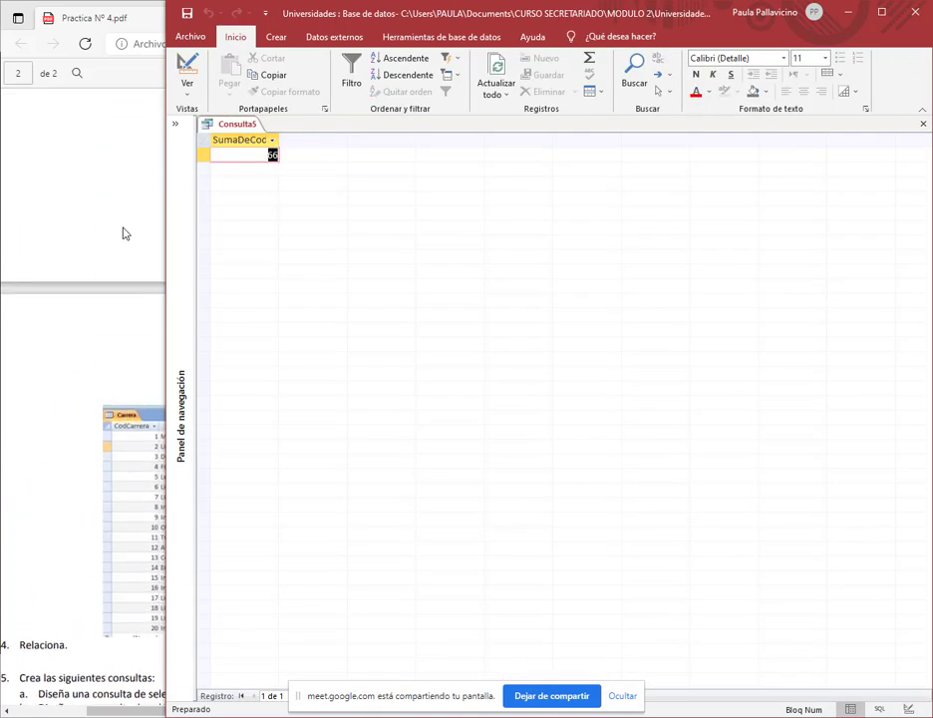
scroll(125, 234, "up", 5)
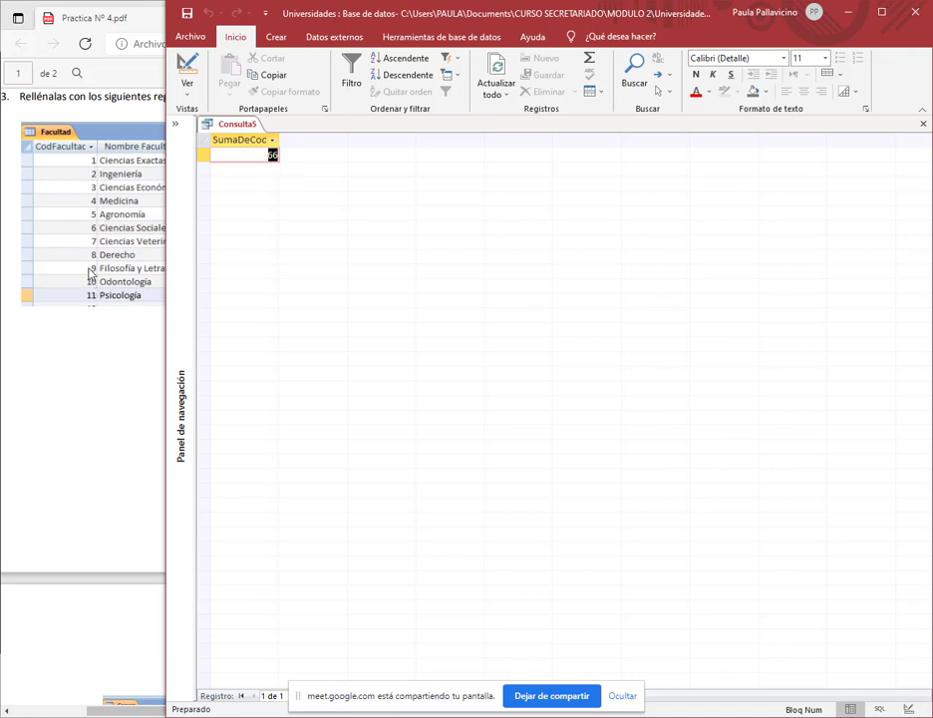
- Change CodFacultad's total from Suma to Cuenta, run it, and widen the result column
right_click(231, 123)
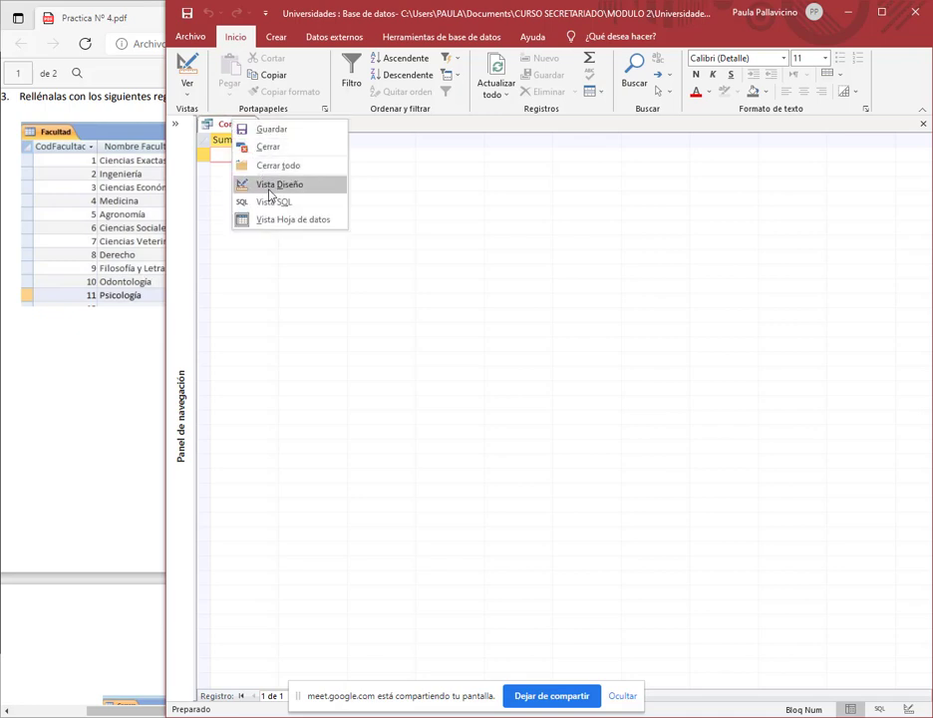
left_click(269, 194)
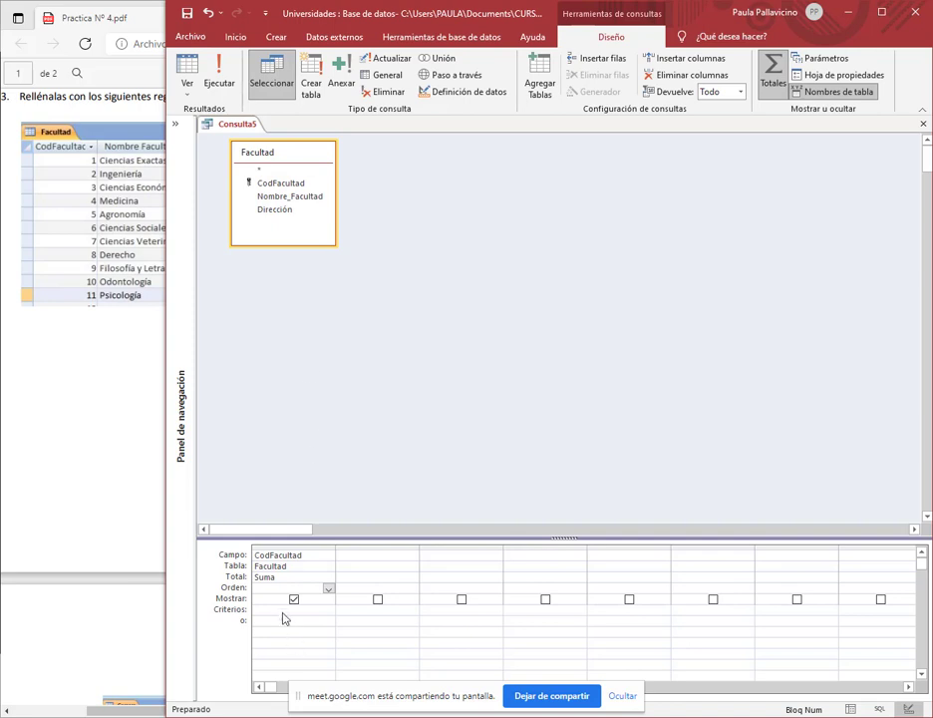
left_click(326, 578)
left_click(329, 580)
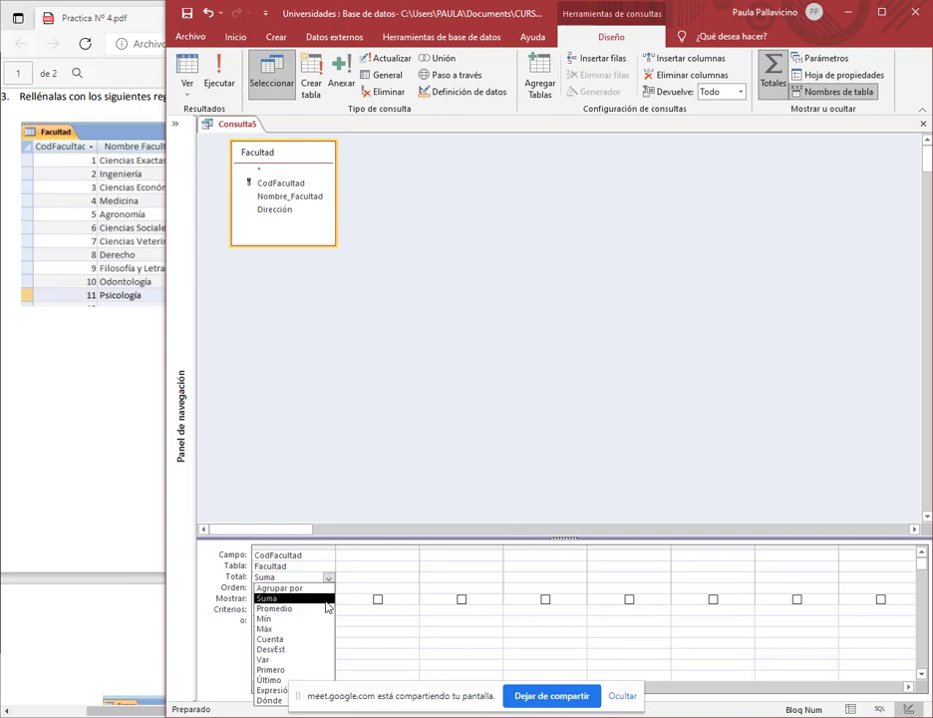
left_click(278, 643)
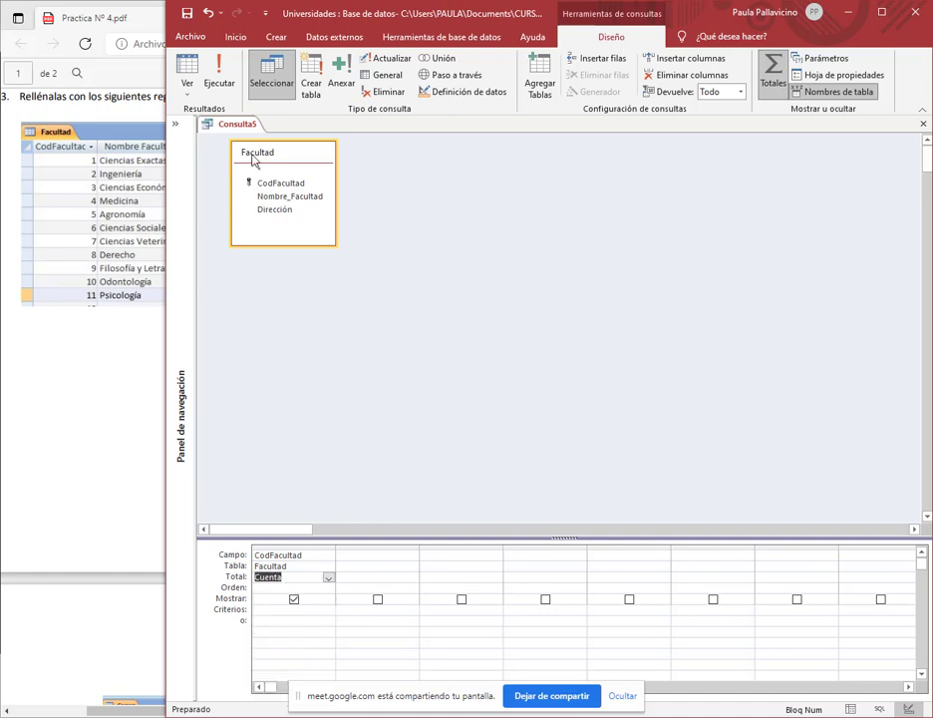
left_click(218, 84)
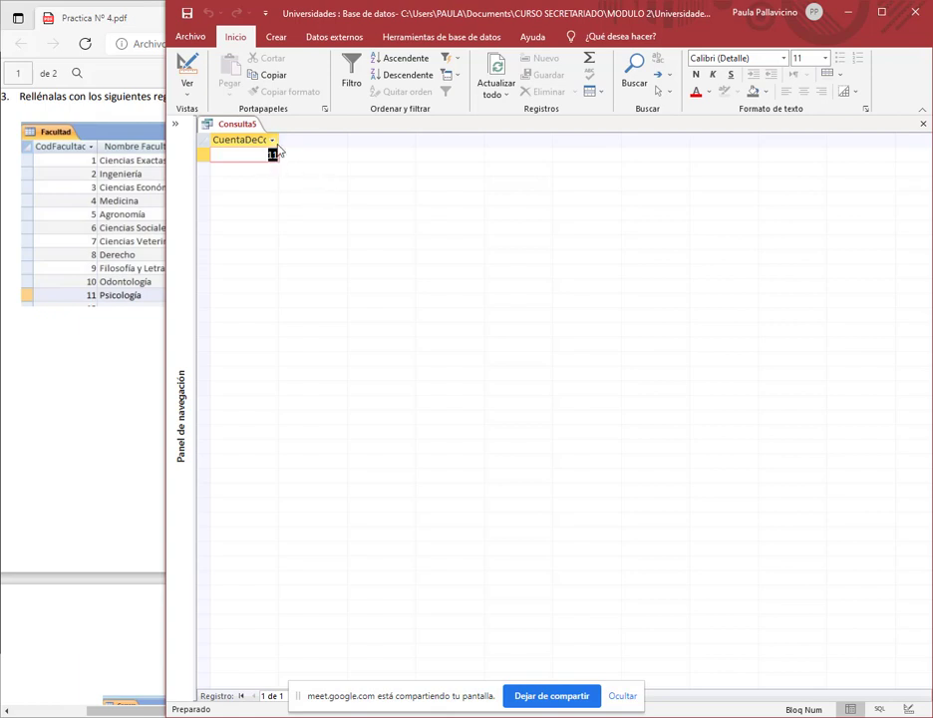
left_click_drag(279, 143, 336, 146)
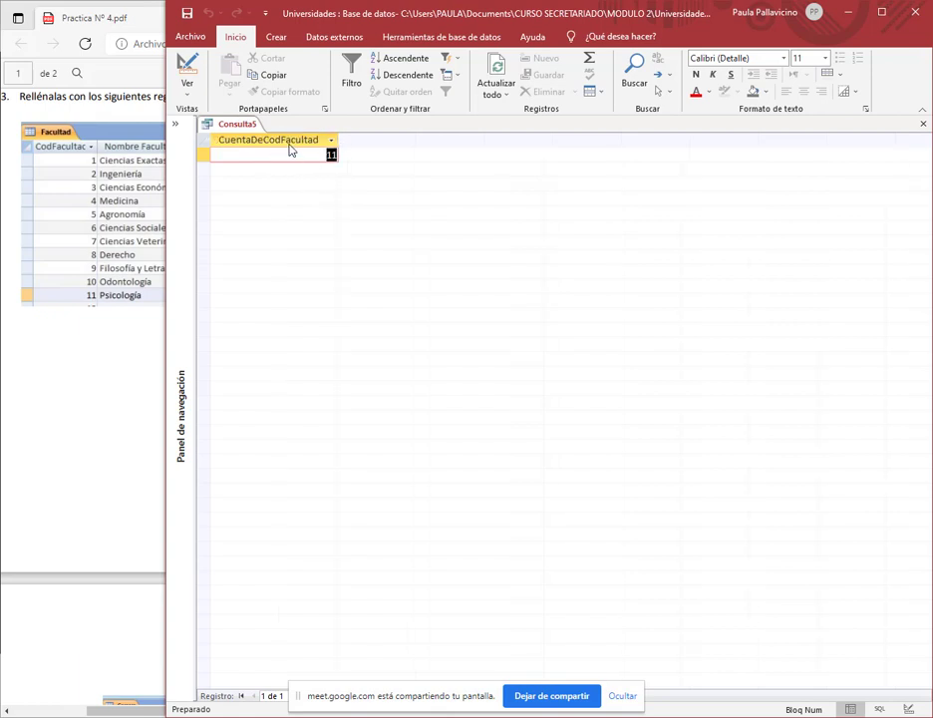
left_click(187, 67)
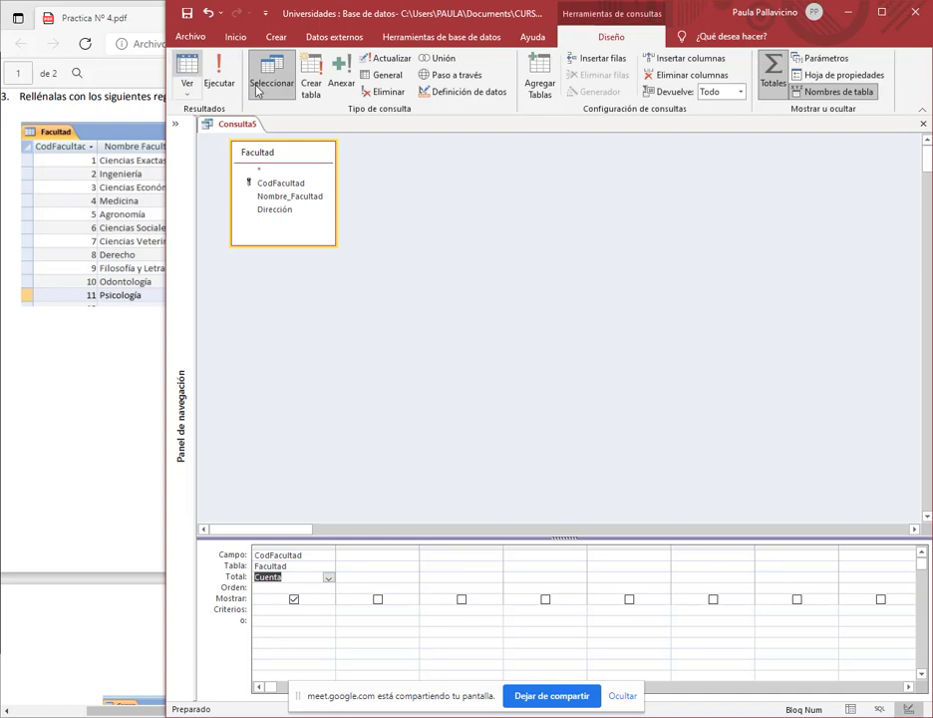
- Replace the column with Nombre_Facultad set to Cuenta and run it, showing CuentaDeNombre_Facultad = 11
left_click(312, 547)
key("Delete")
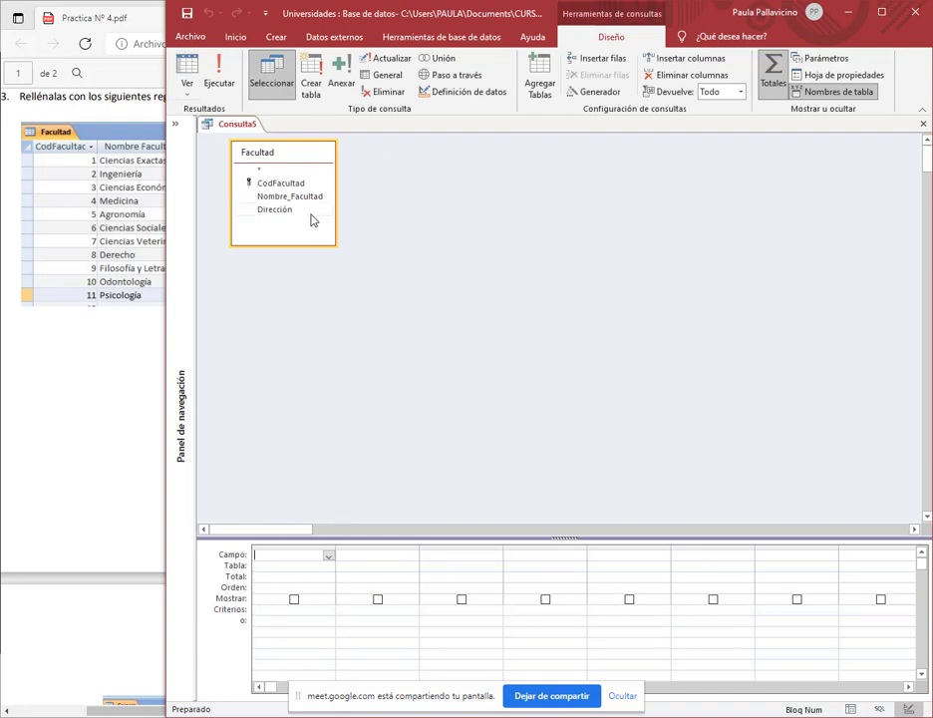
left_click_drag(311, 203, 299, 554)
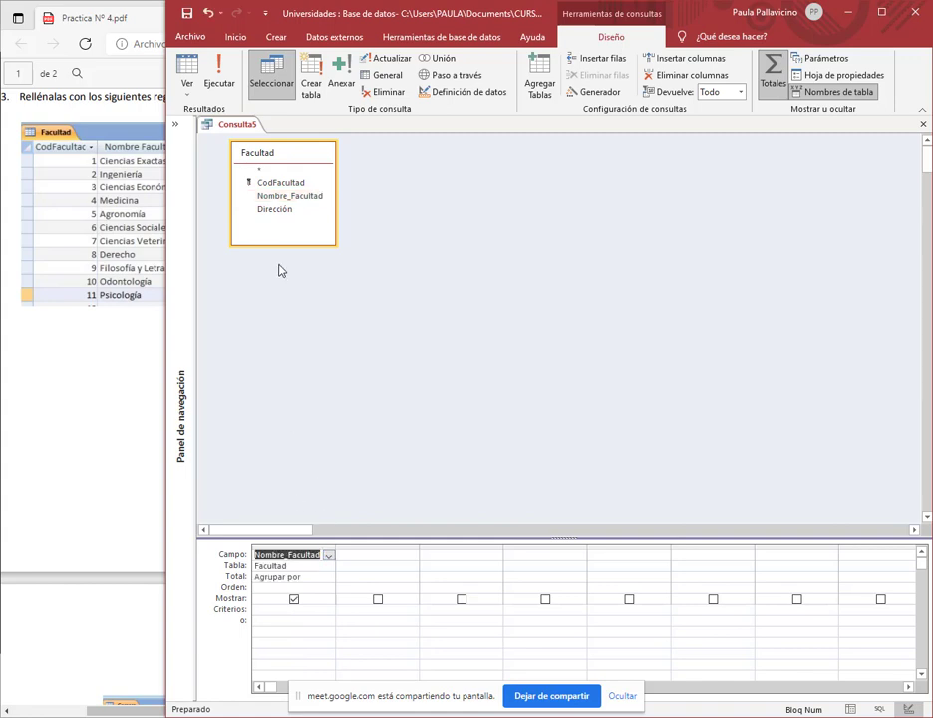
left_click(282, 581)
left_click(328, 578)
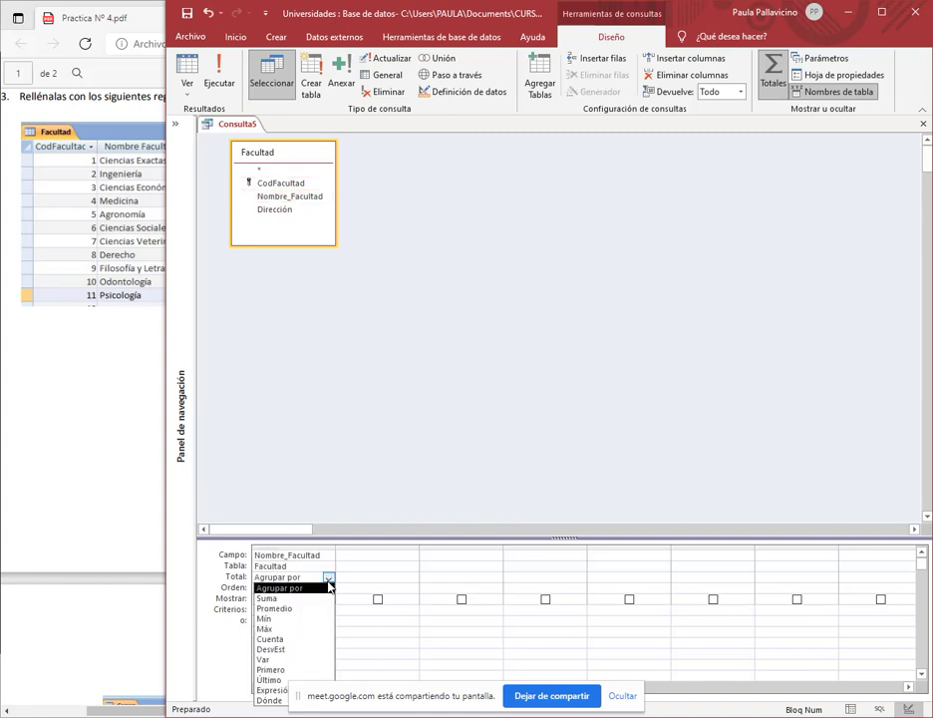
left_click(269, 639)
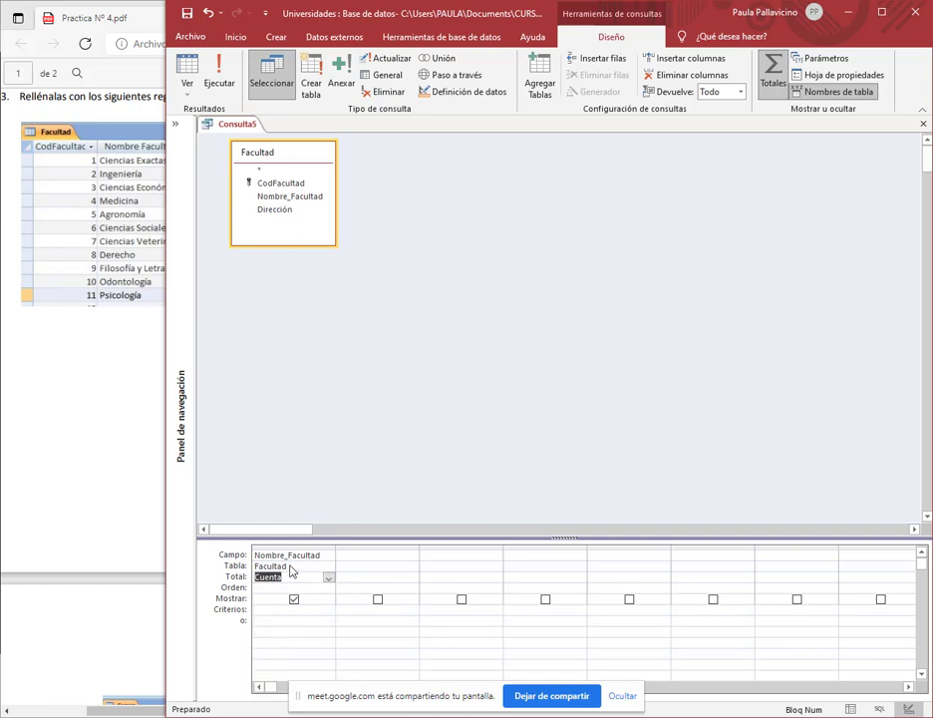
left_click(216, 80)
left_click_drag(279, 147, 395, 151)
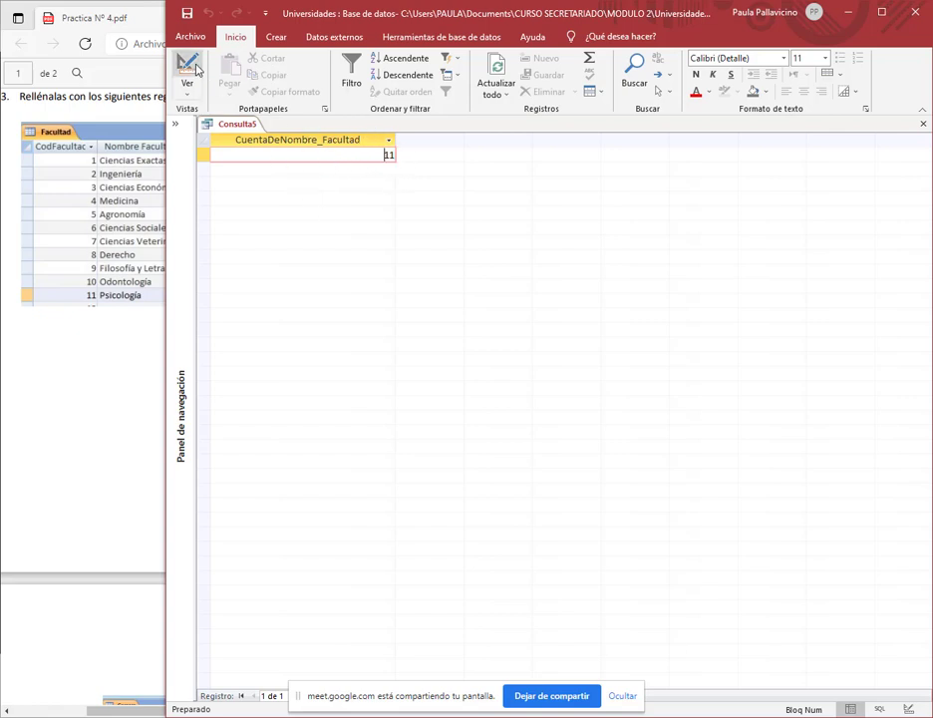
- Save the query as Consulta5 and close it
right_click(239, 126)
left_click(267, 142)
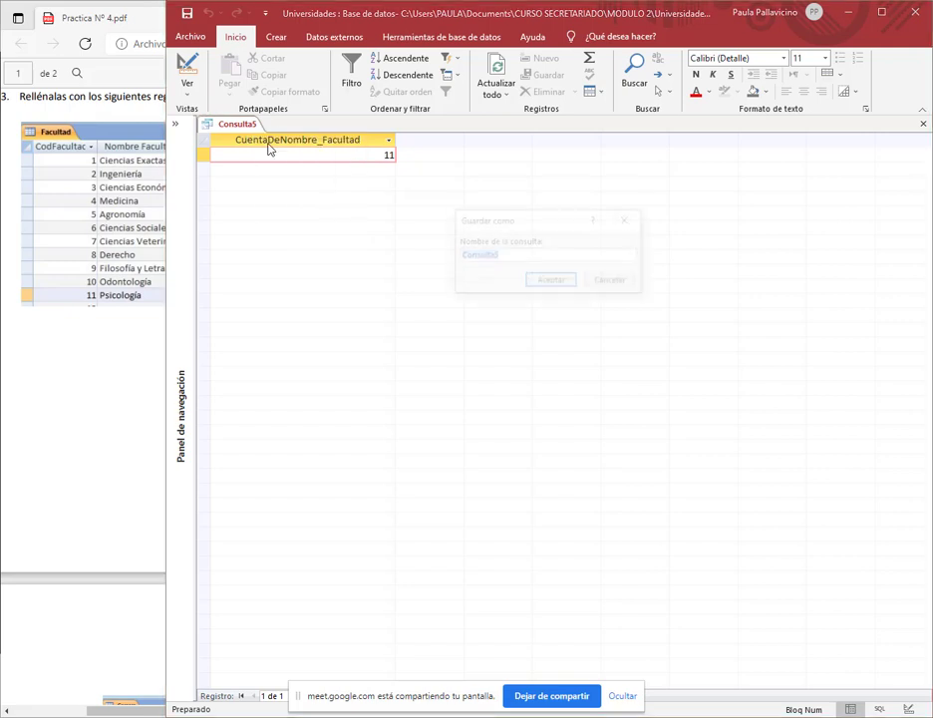
left_click(553, 281)
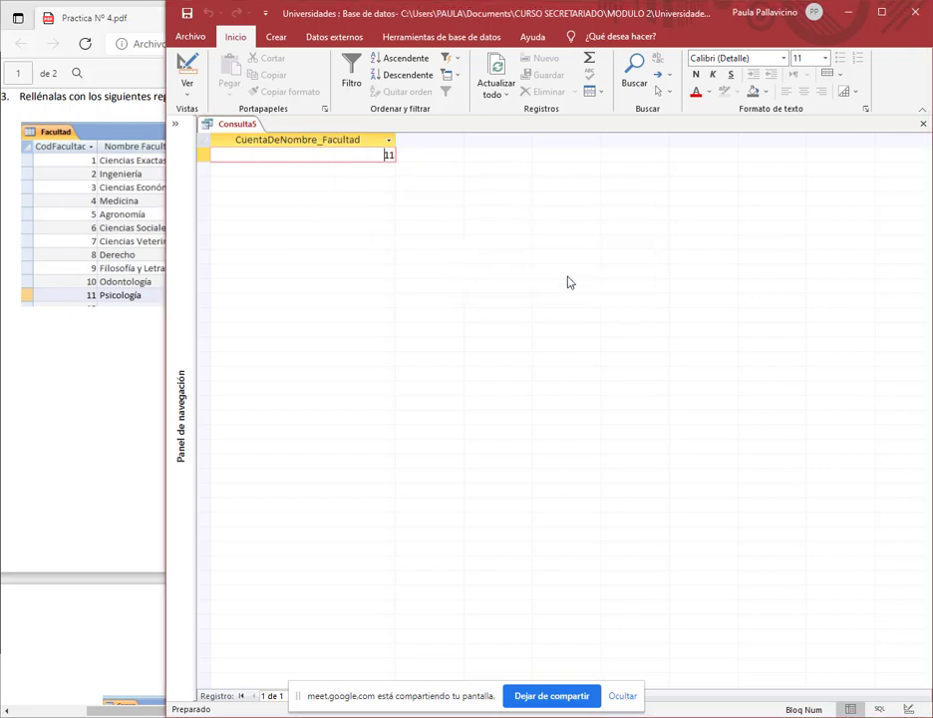
left_click(923, 123)
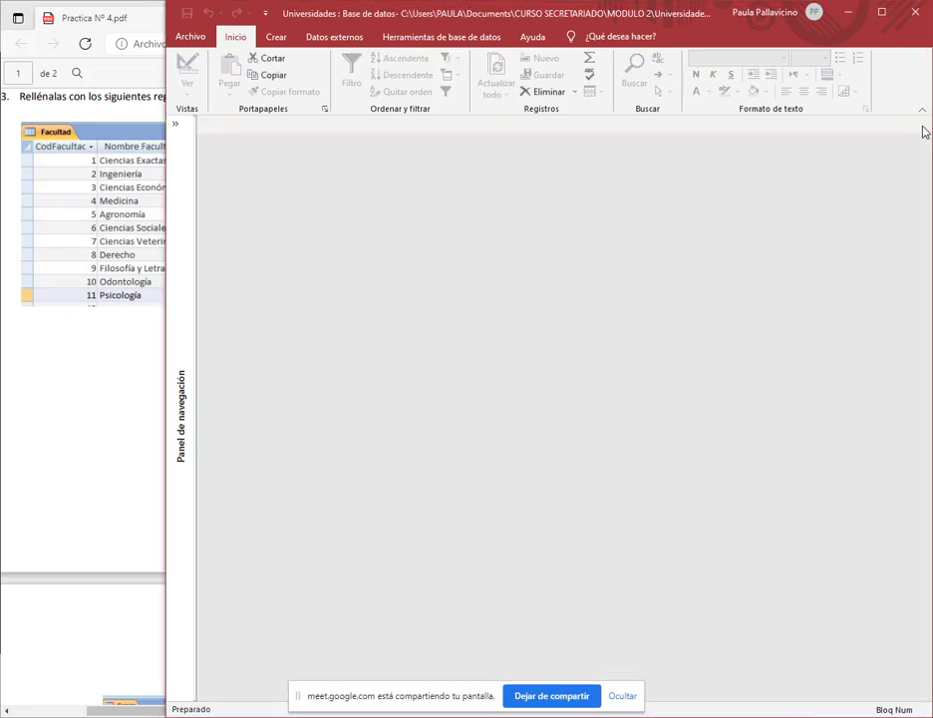
- Check the next exercise in the PDF and return to Access
left_click(139, 385)
scroll(362, 470, "down", 7)
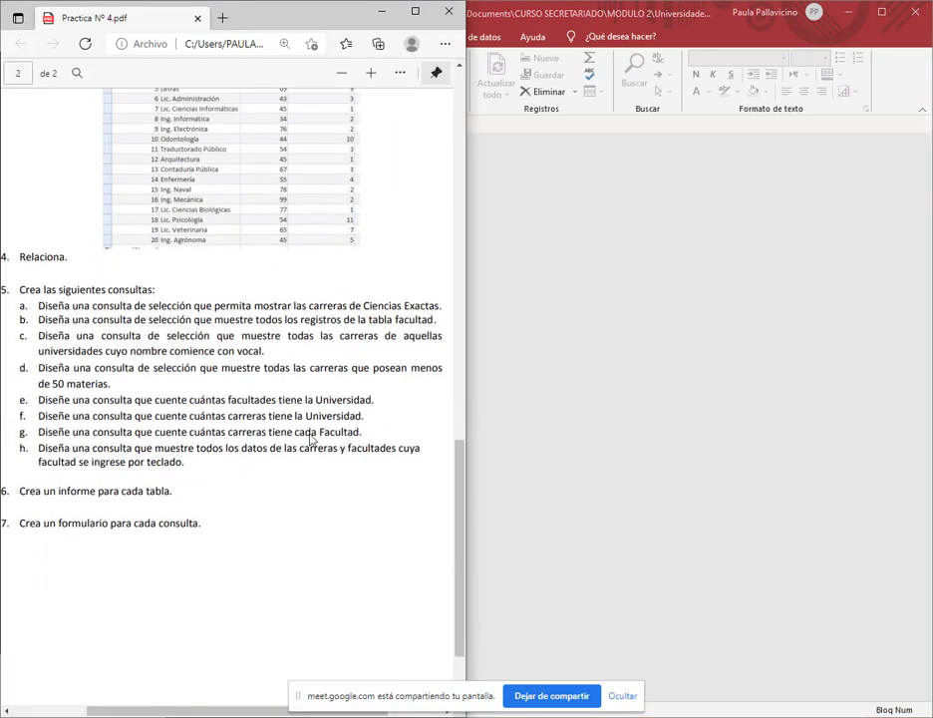
scroll(279, 244, "up", 2)
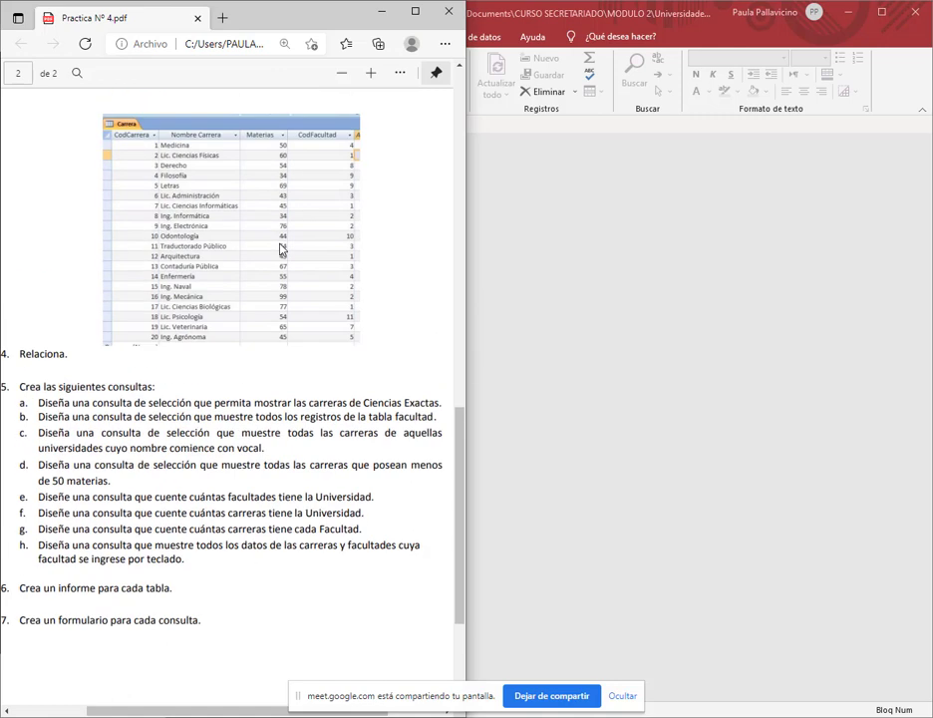
left_click(639, 335)
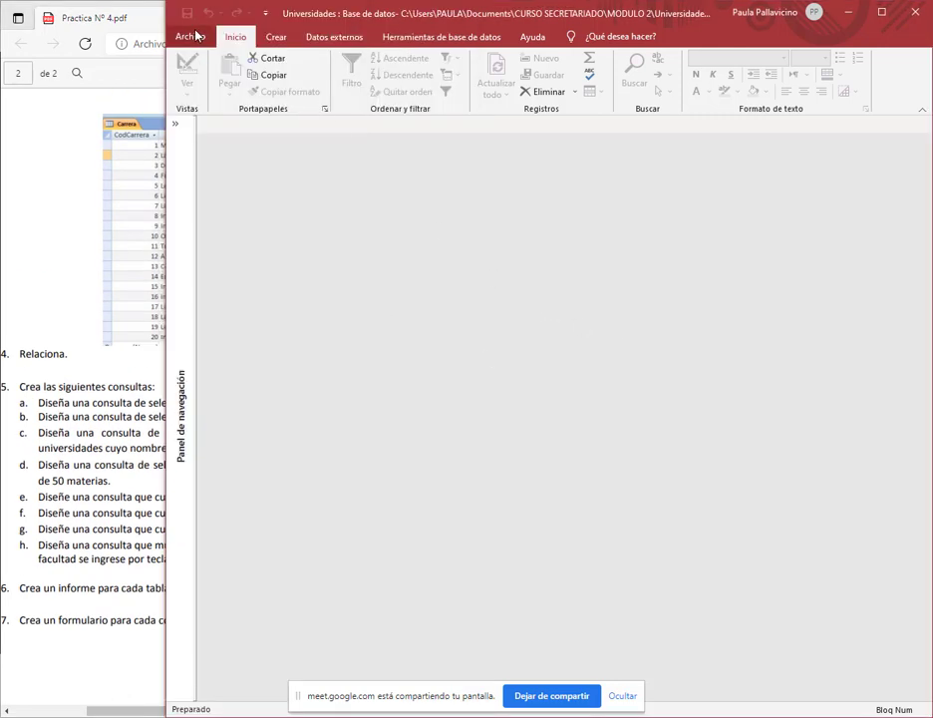
- Start a new design-view query on the Carrera table with Nombre_Carrera in the first column
left_click(276, 37)
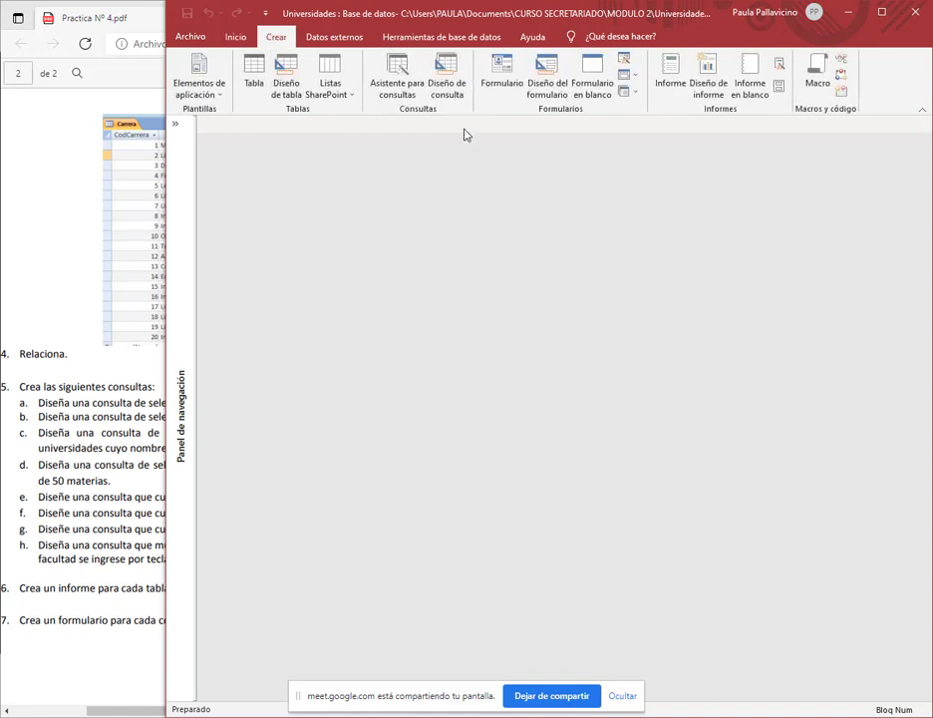
left_click(456, 86)
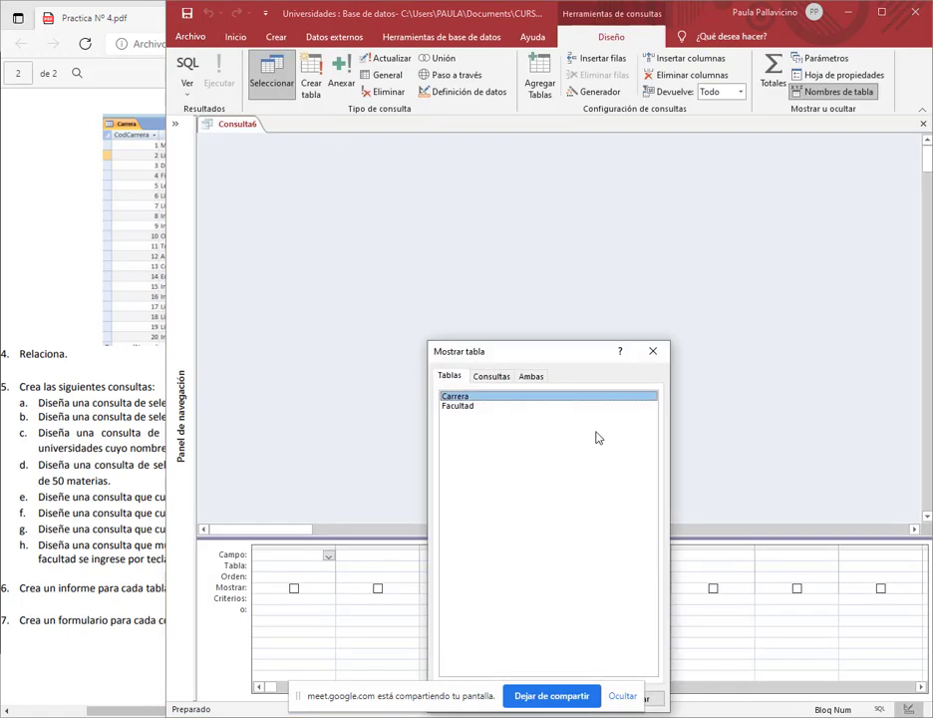
left_click_drag(520, 356, 523, 281)
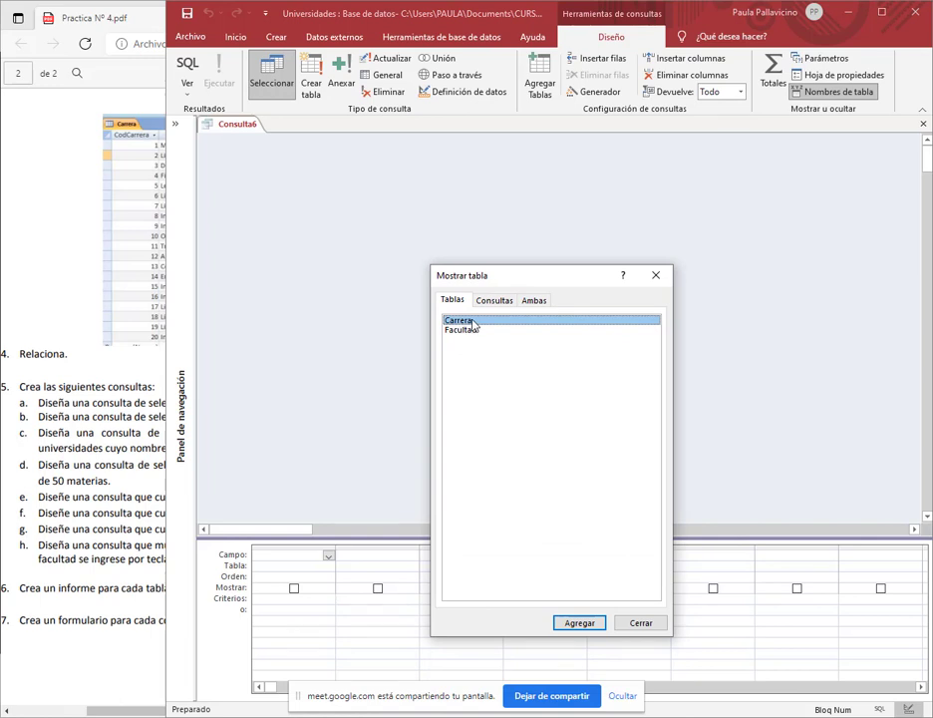
double_click(475, 322)
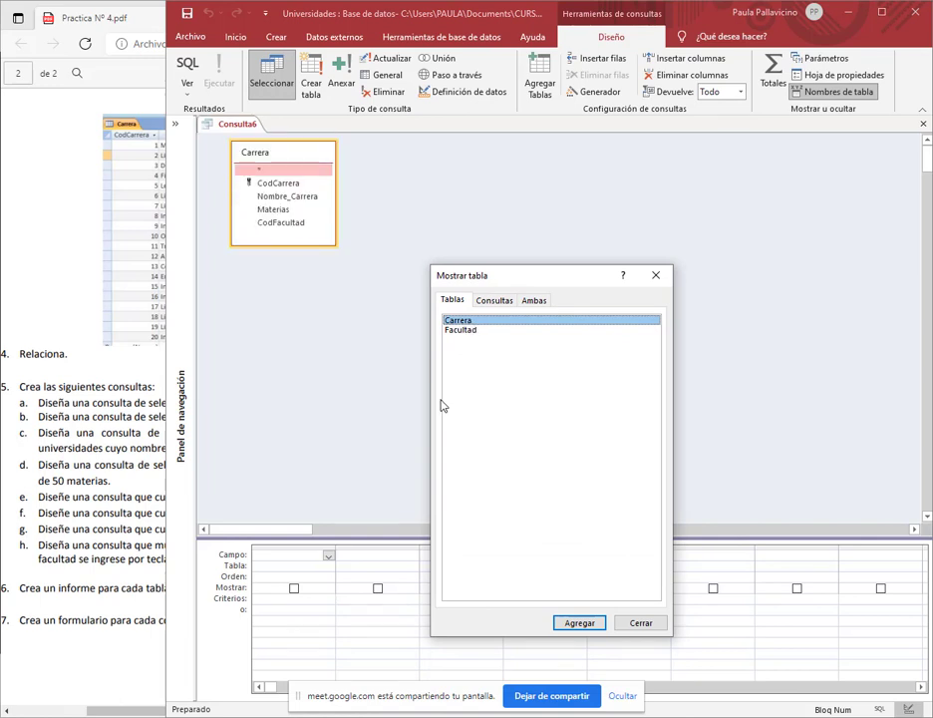
left_click(649, 623)
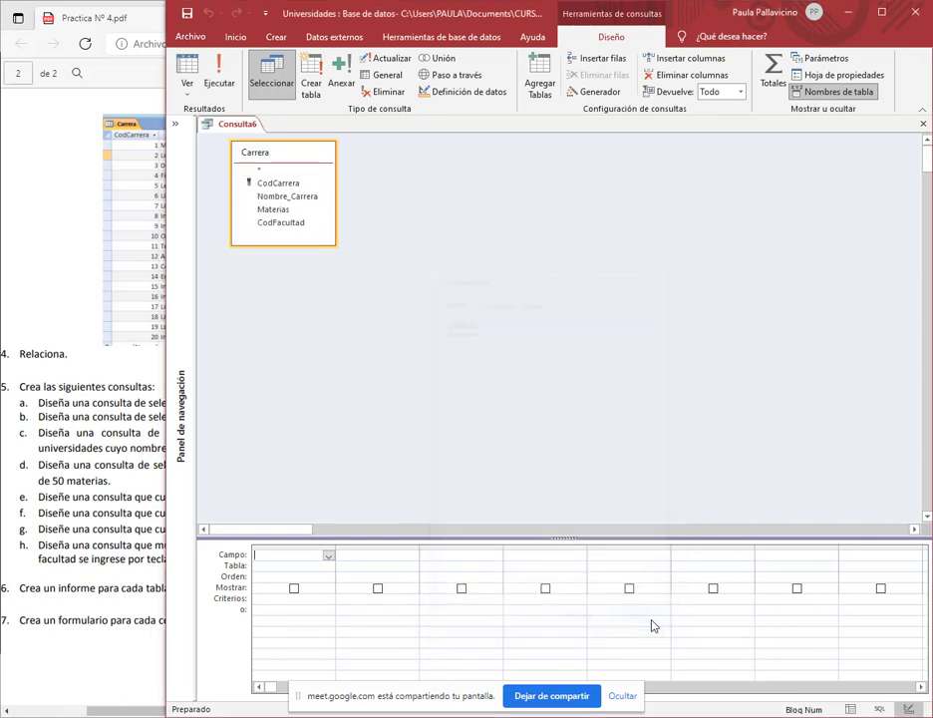
left_click(287, 196)
left_click_drag(305, 567, 299, 558)
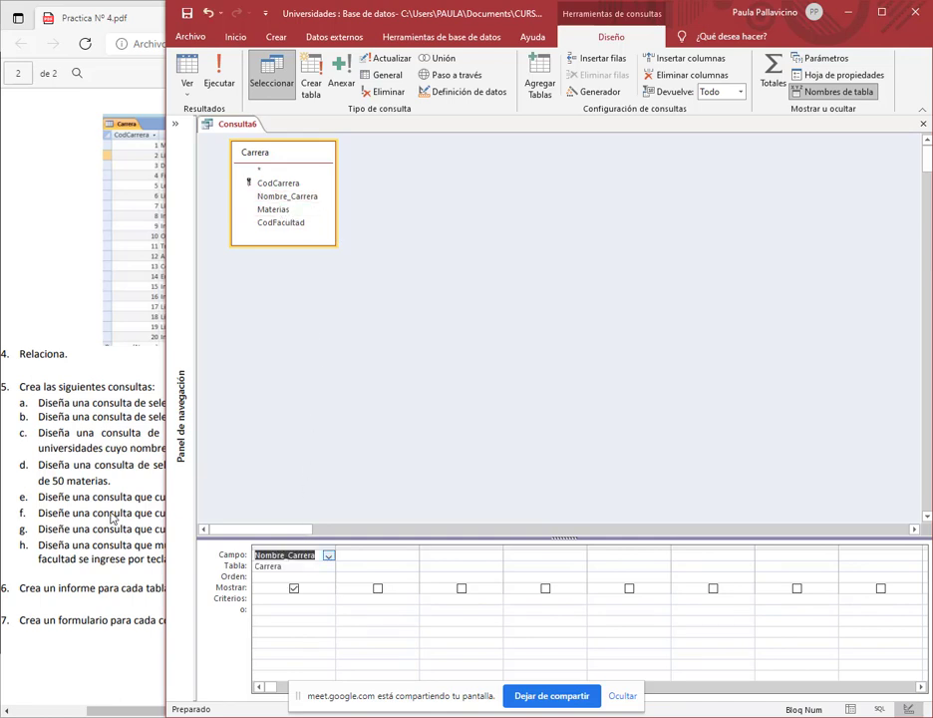
- Check the PDF, preview Consulta6 as a datasheet, and return to design view
left_click(100, 506)
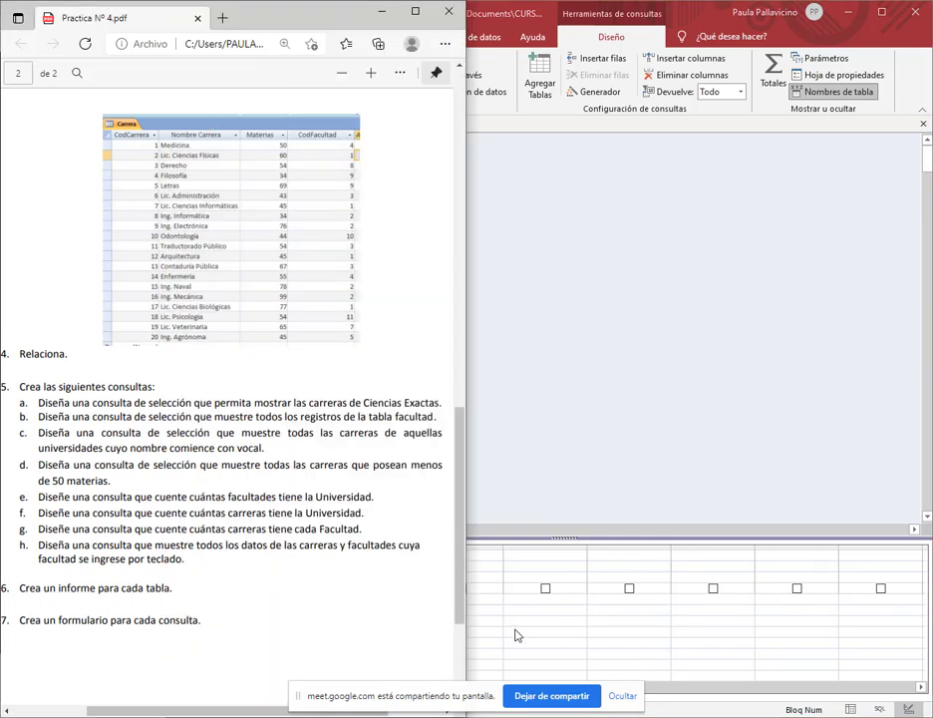
left_click(534, 426)
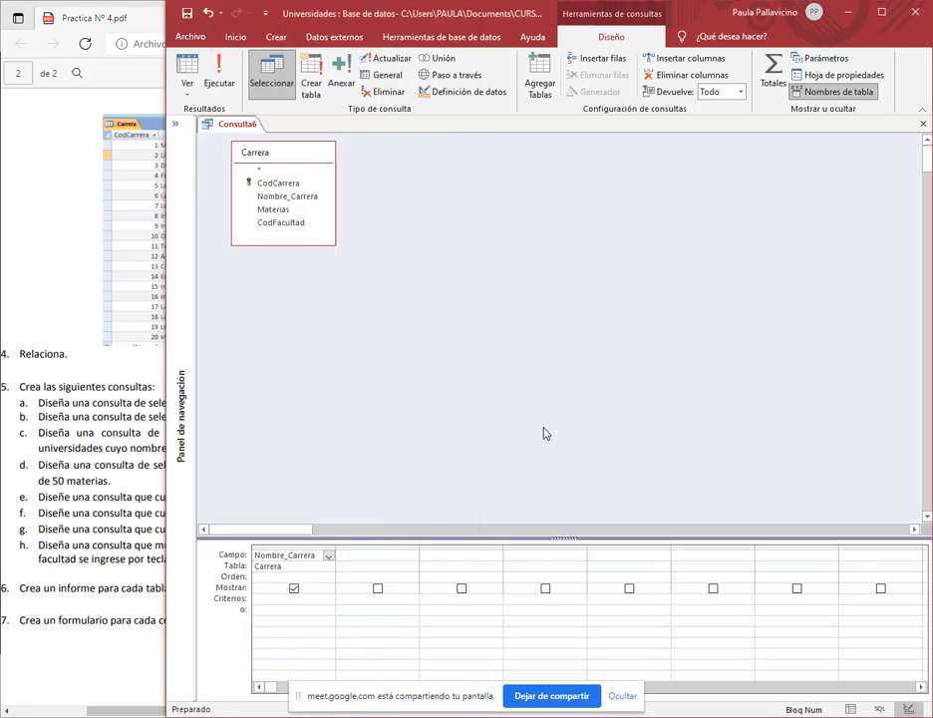
left_click(299, 569)
left_click_drag(167, 468, 471, 467)
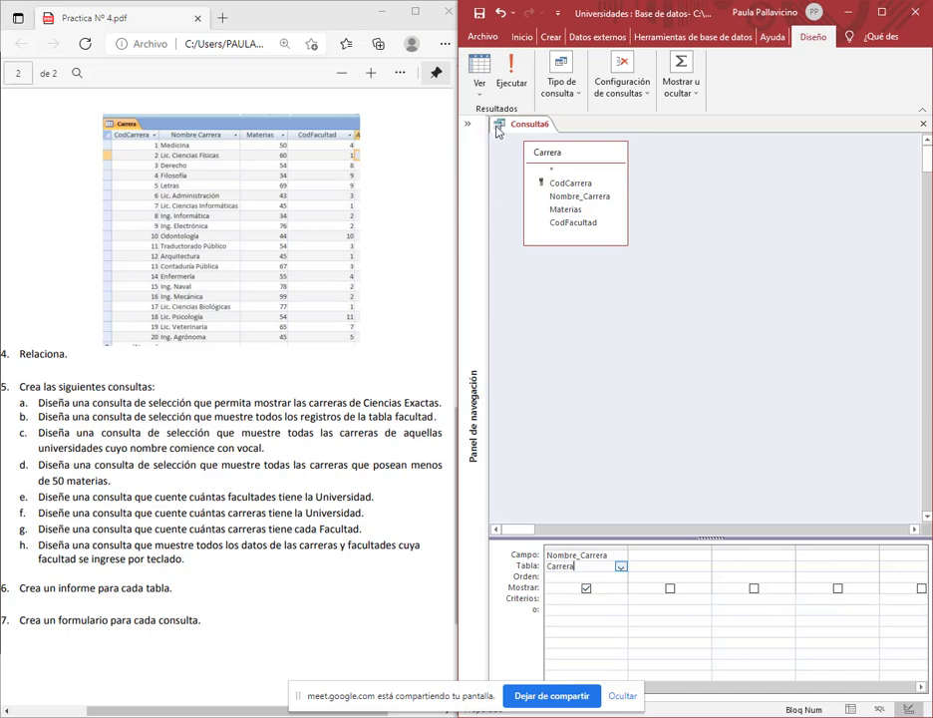
left_click(482, 67)
left_click(481, 68)
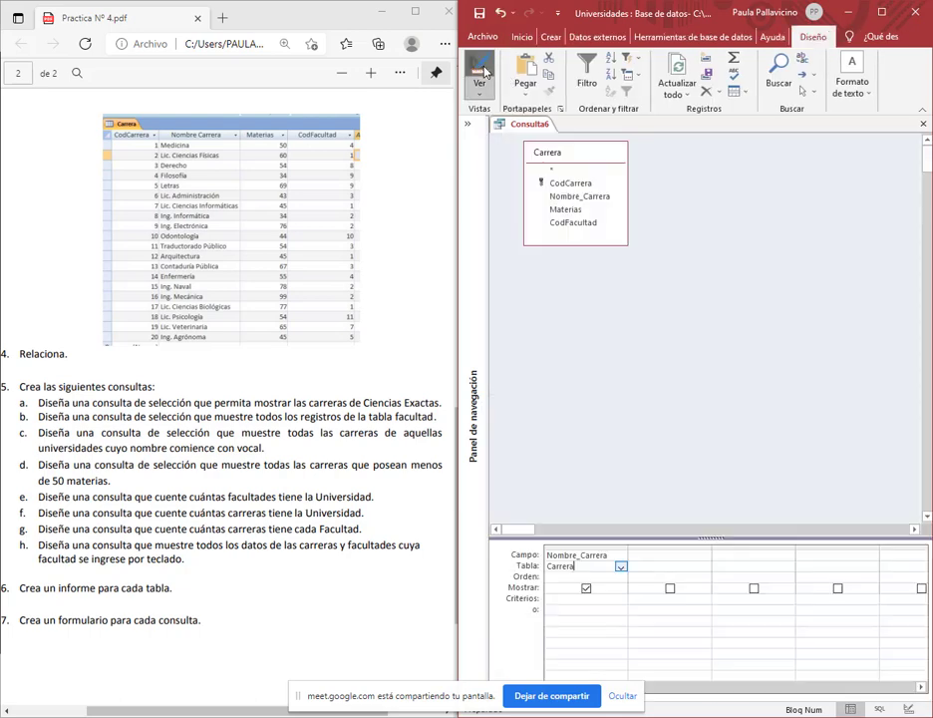
left_click_drag(457, 160, 185, 160)
- Set Nombre_Carrera's total to Cuenta and run the query, showing 20 careers
left_click(798, 72)
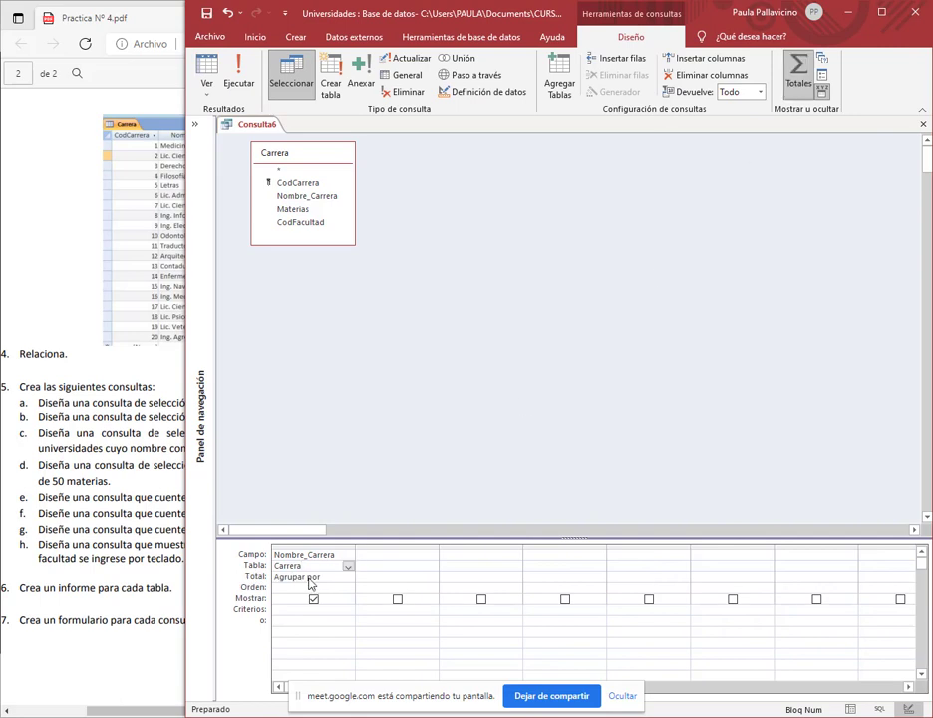
left_click(348, 578)
left_click(348, 578)
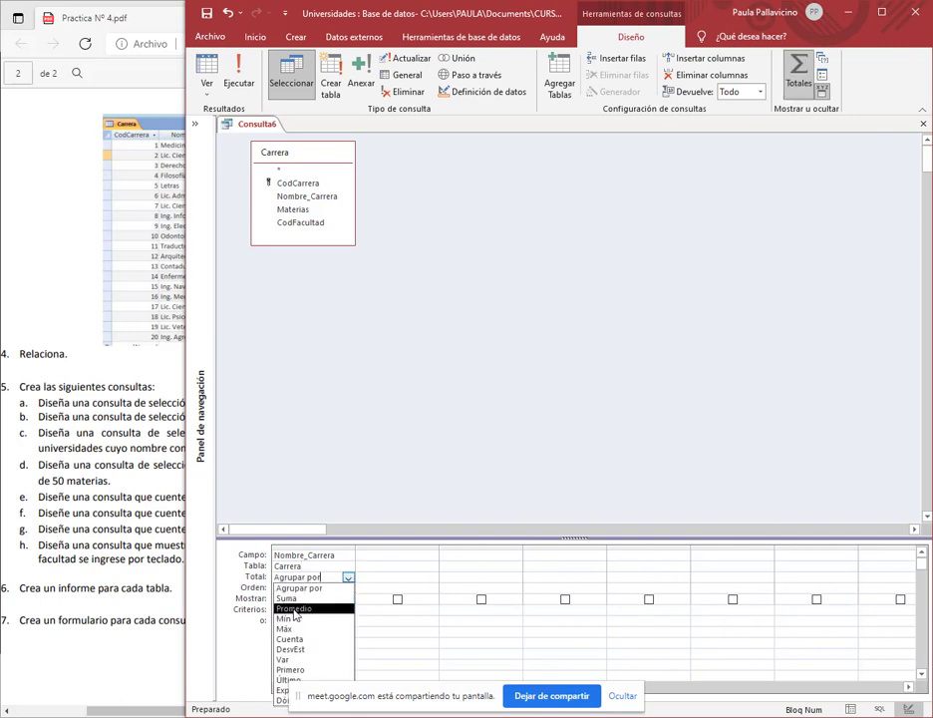
left_click(304, 639)
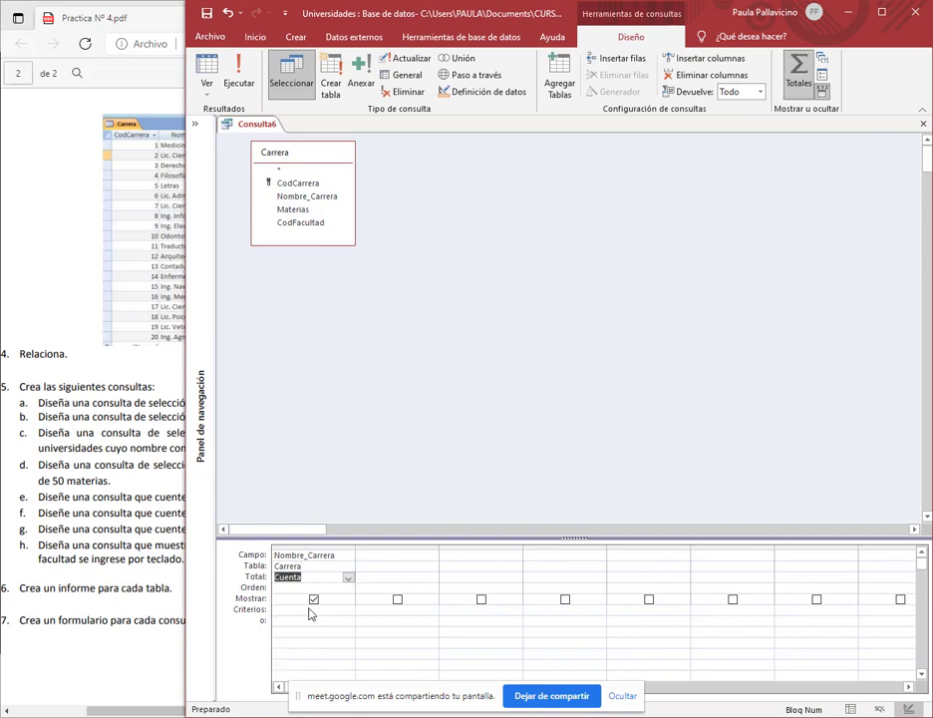
left_click(237, 77)
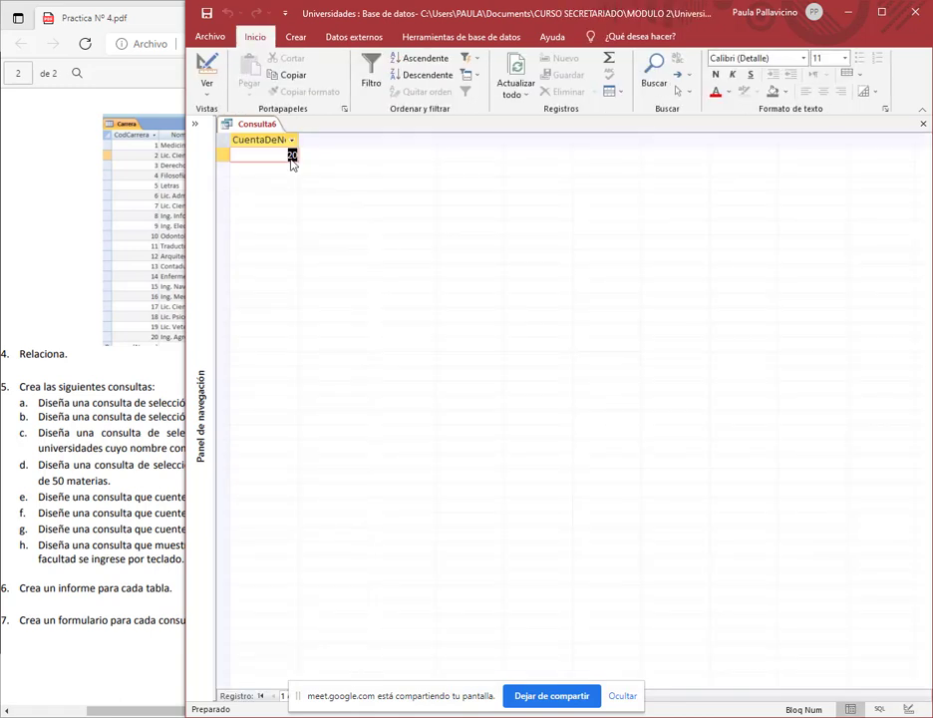
left_click_drag(298, 147, 380, 151)
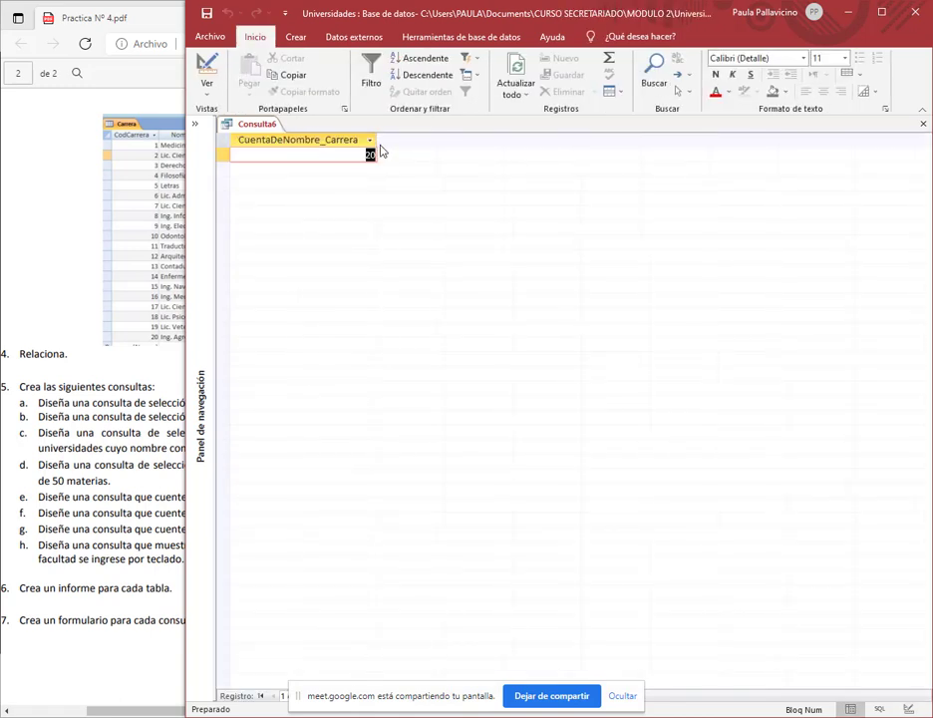
- Save the query as Consulta6, close it, and bring the PDF forward
right_click(255, 125)
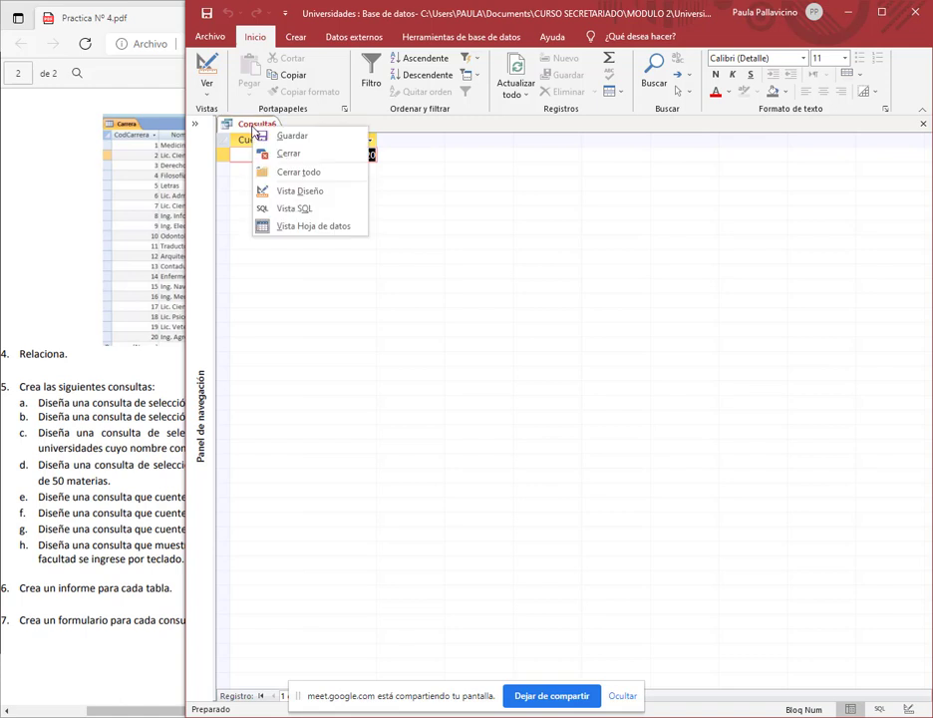
left_click(269, 139)
left_click(502, 282)
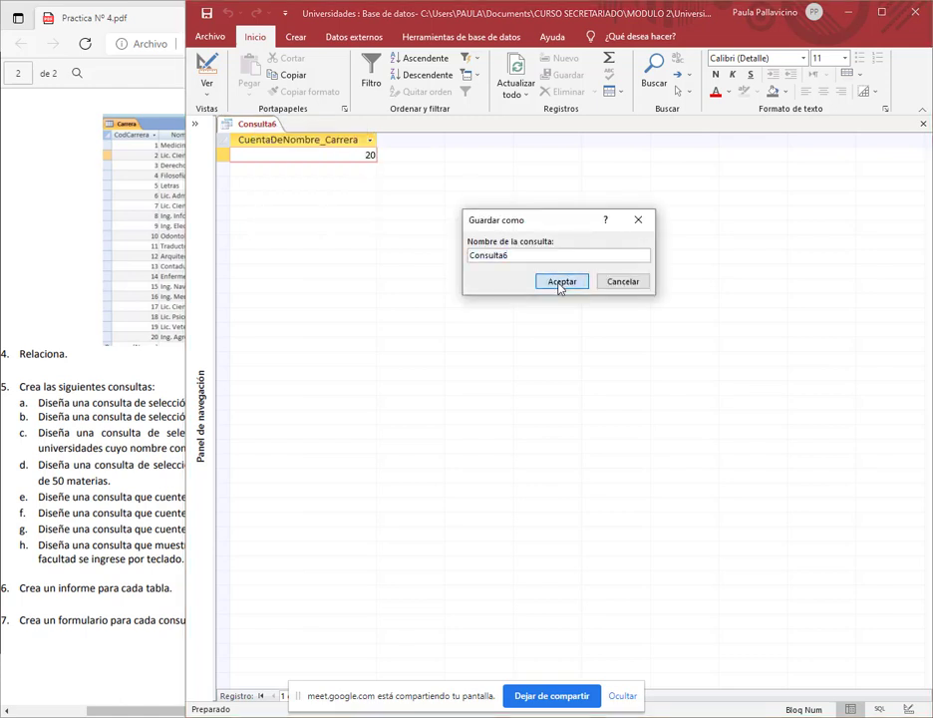
left_click(923, 124)
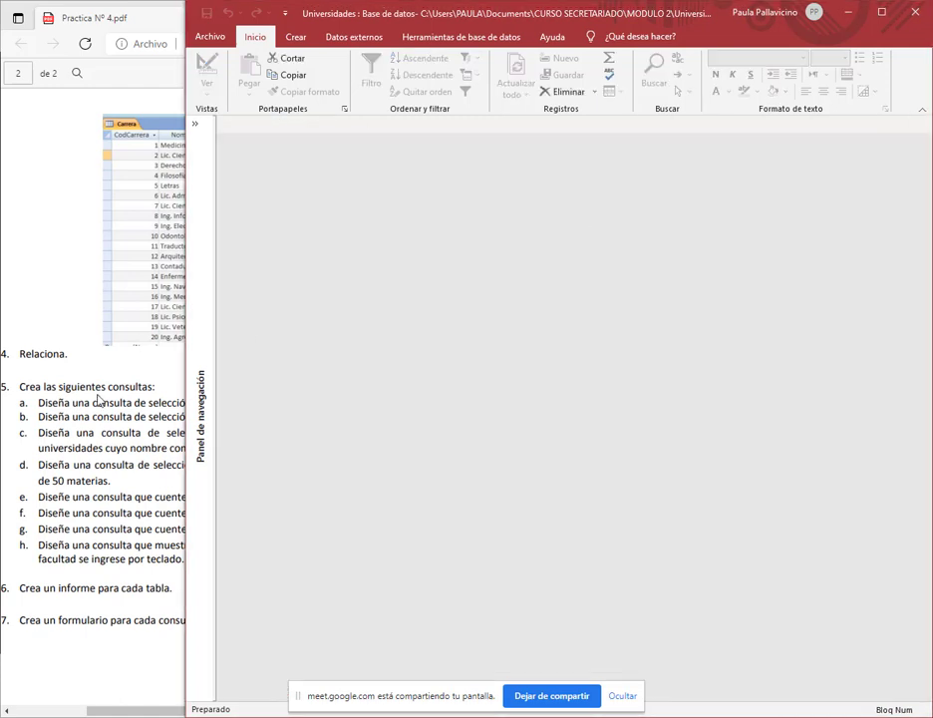
left_click(60, 511)
- Highlight and review the start of task g in the exercise PDF
left_click_drag(37, 531, 377, 532)
left_click(304, 544)
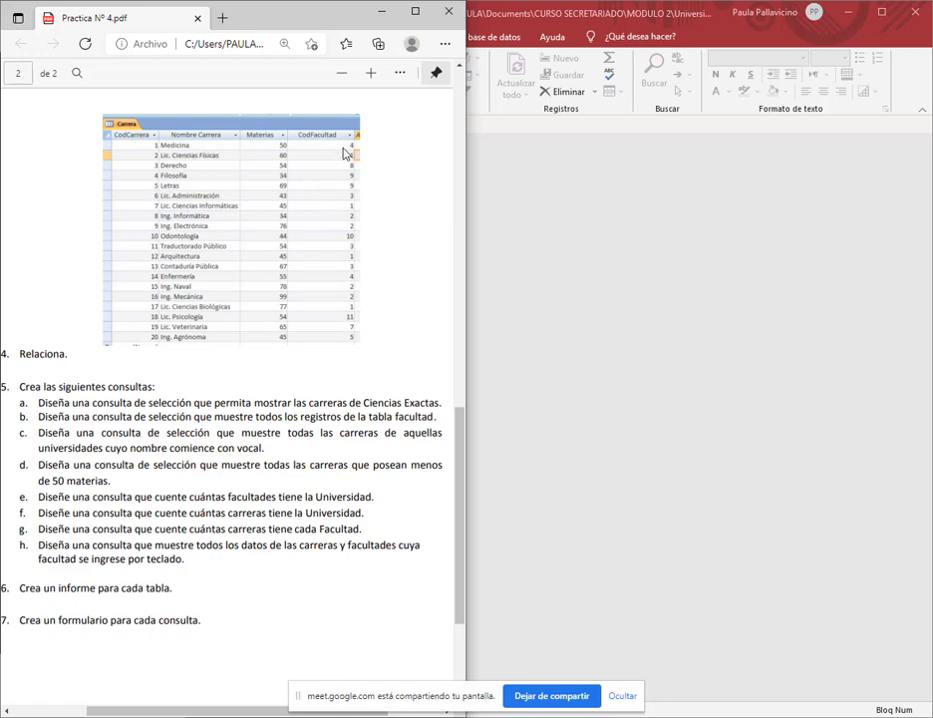
scroll(319, 281, "up", 5)
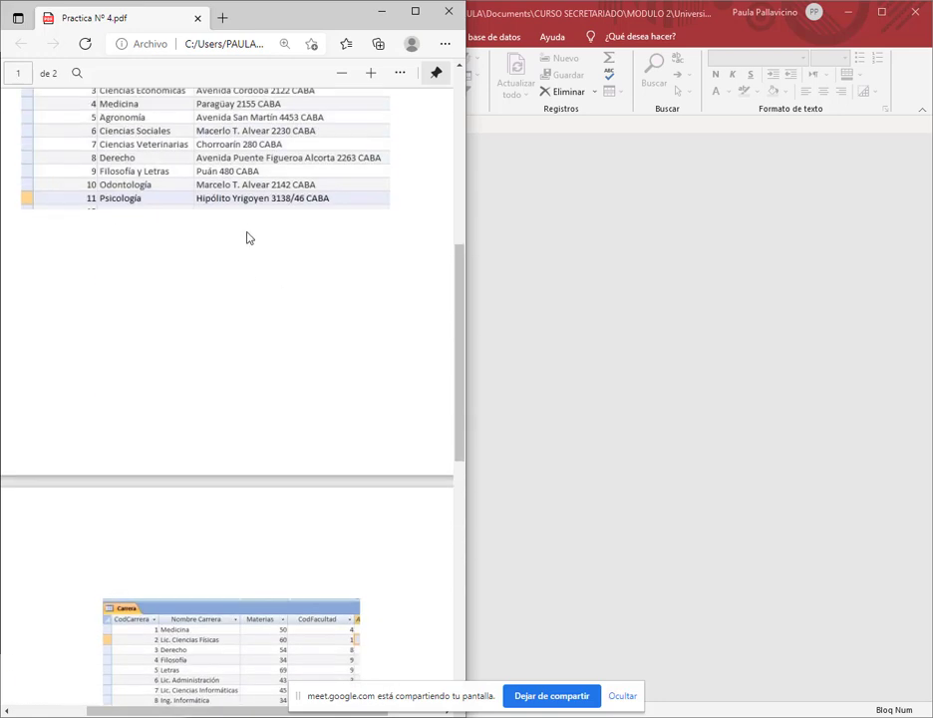
scroll(329, 360, "down", 5)
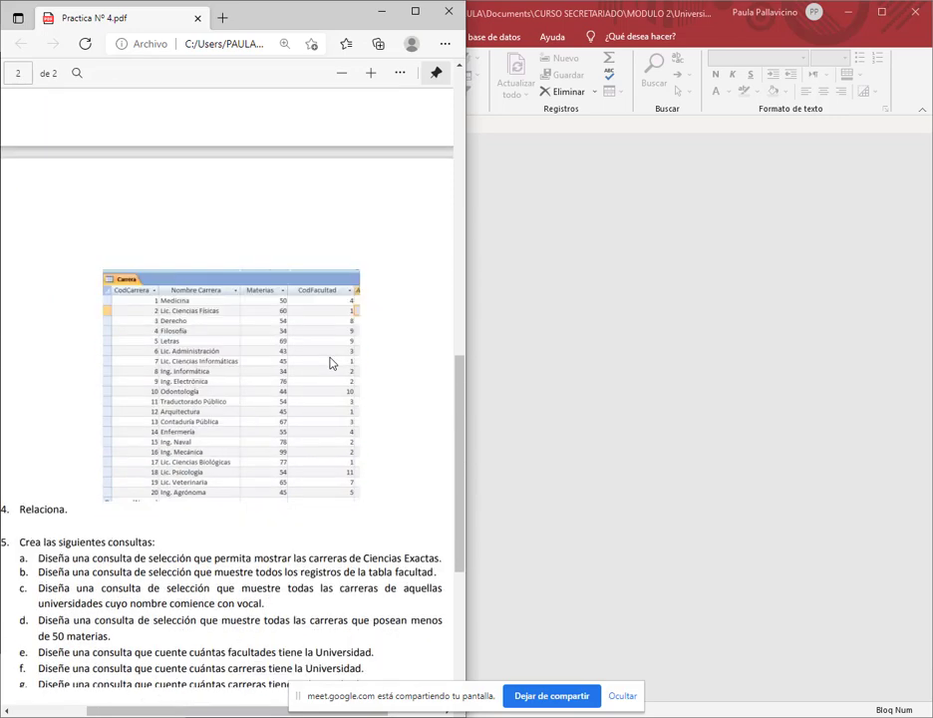
- Bring the Access database window forward, widen it over the PDF and show the Crear commands
left_click(666, 327)
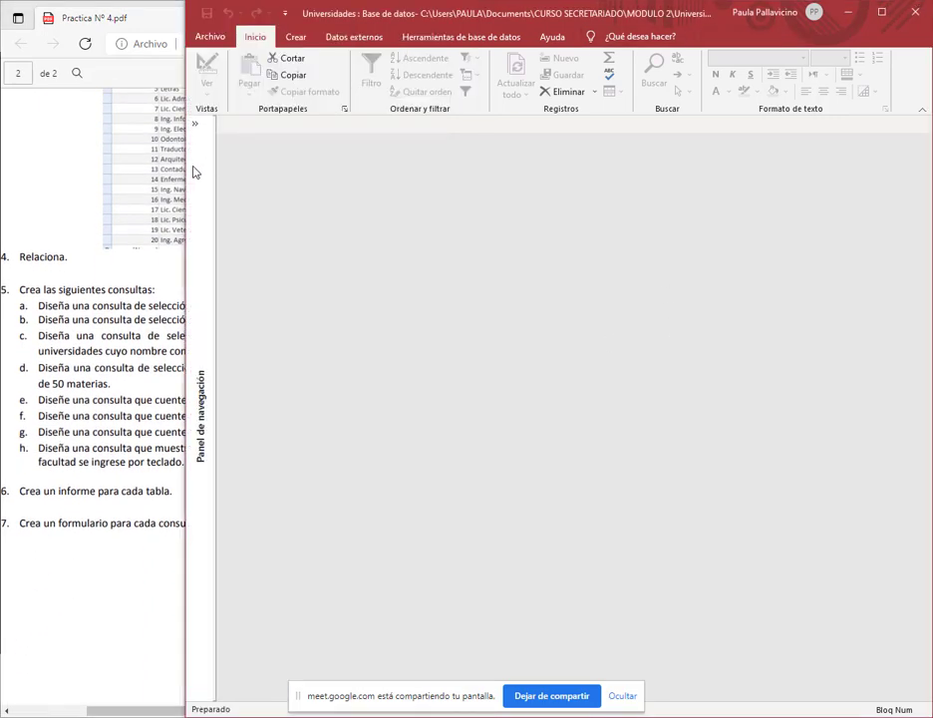
left_click_drag(183, 171, 32, 173)
left_click(142, 36)
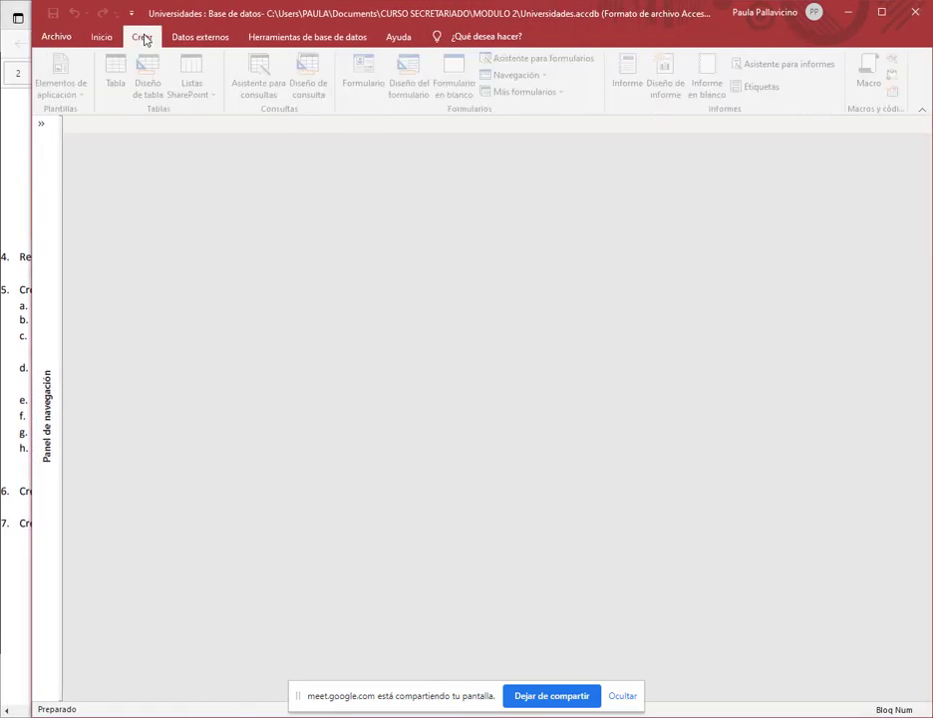
- Start a new design query with the Carrera and Facultad tables
left_click(312, 86)
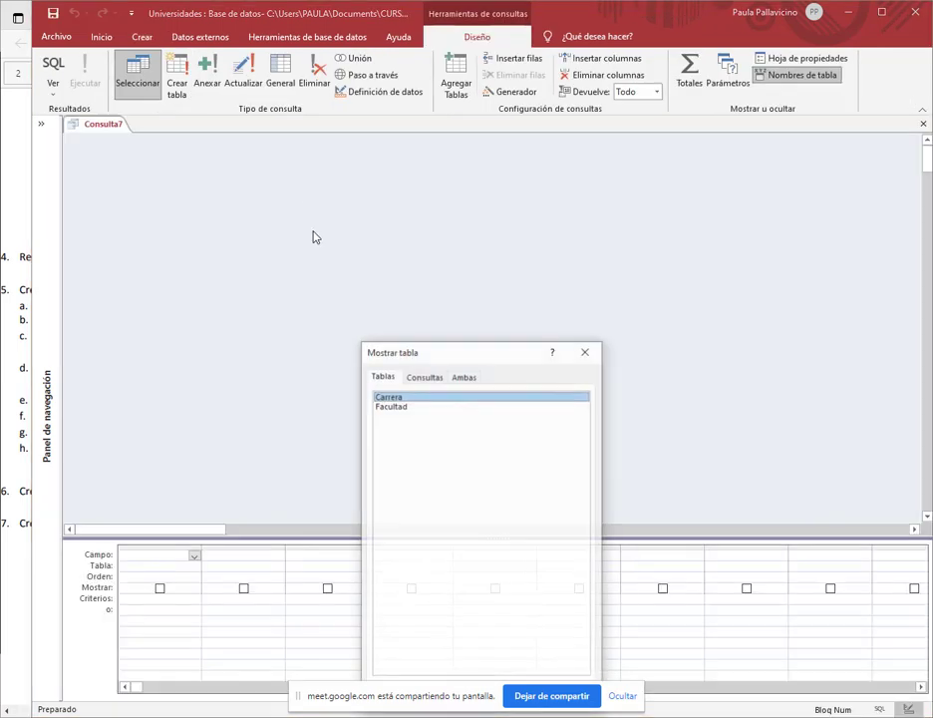
double_click(388, 397)
double_click(393, 406)
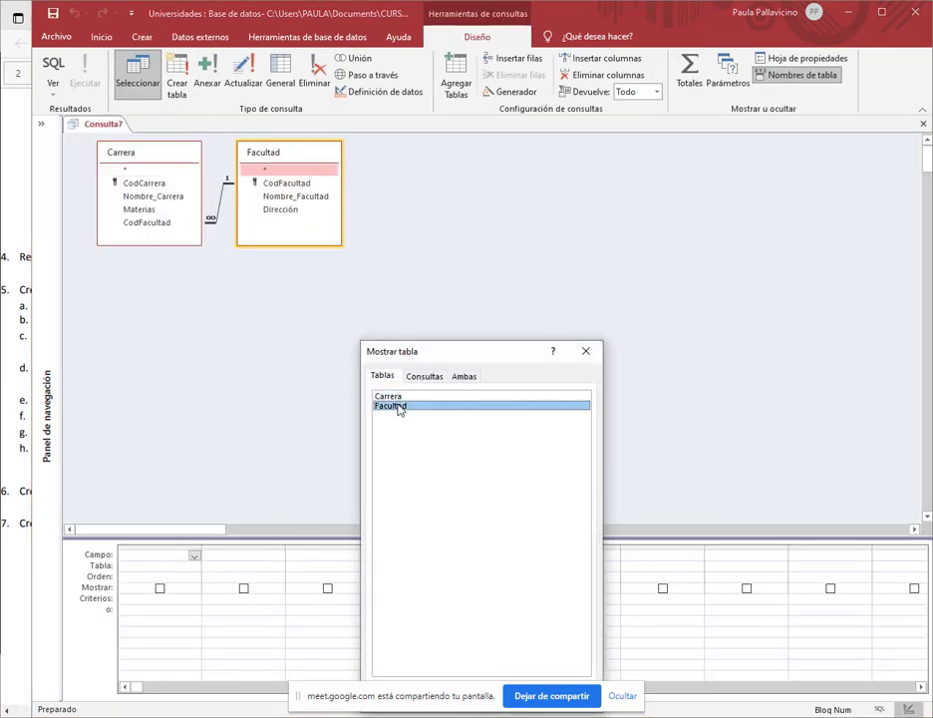
left_click(586, 351)
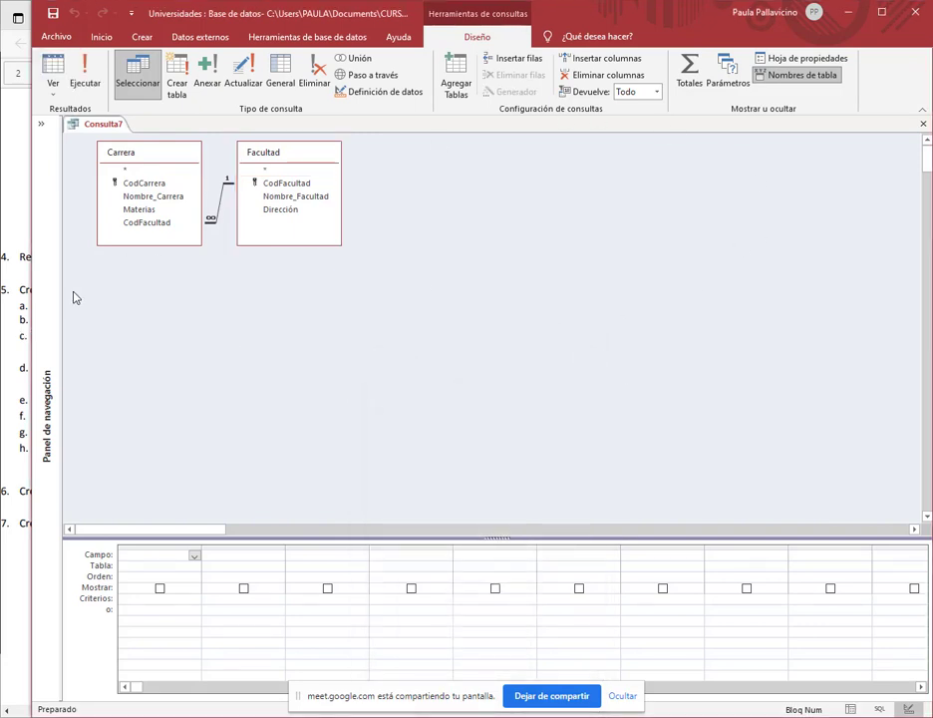
left_click_drag(33, 324, 113, 326)
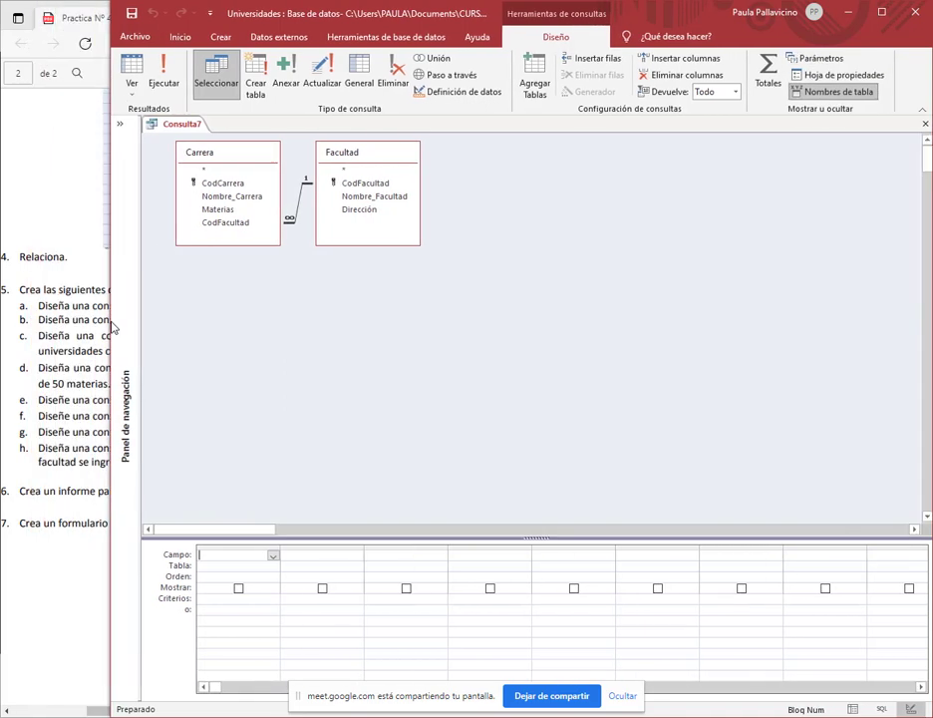
- Group by Nombre_Facultad, count Nombre_Carrera with Totales set to Cuenta, and run it
left_click(369, 198)
double_click(369, 197)
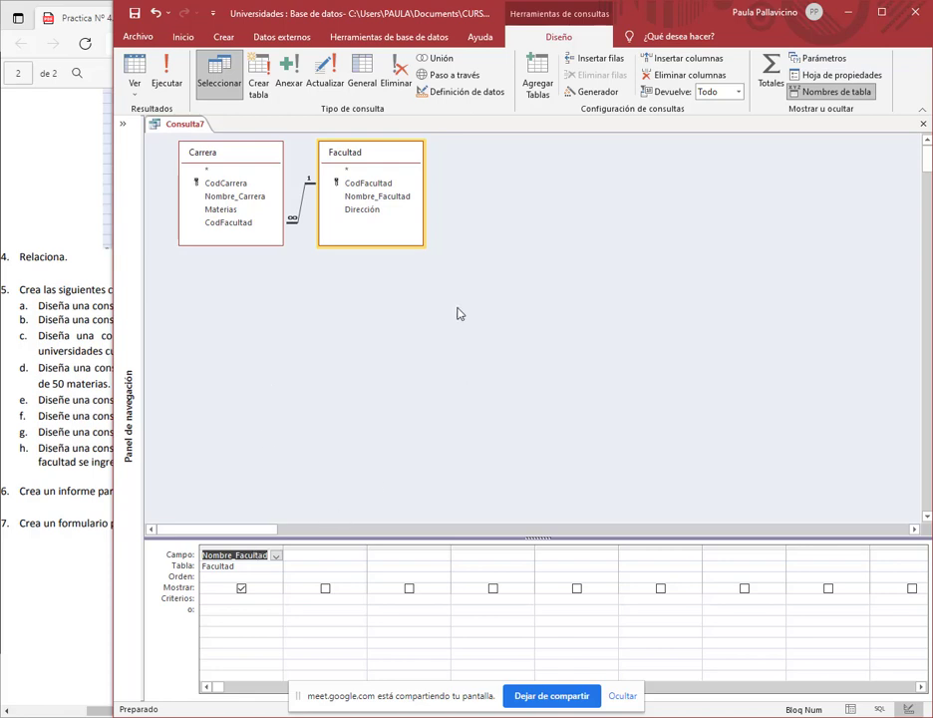
left_click(208, 198)
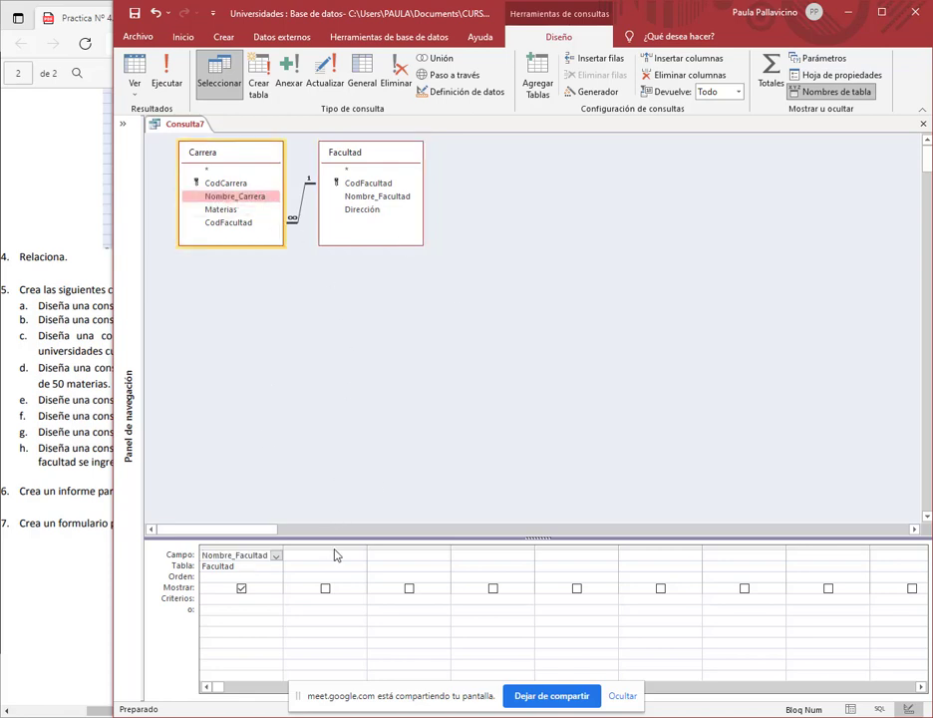
left_click_drag(337, 561, 339, 559)
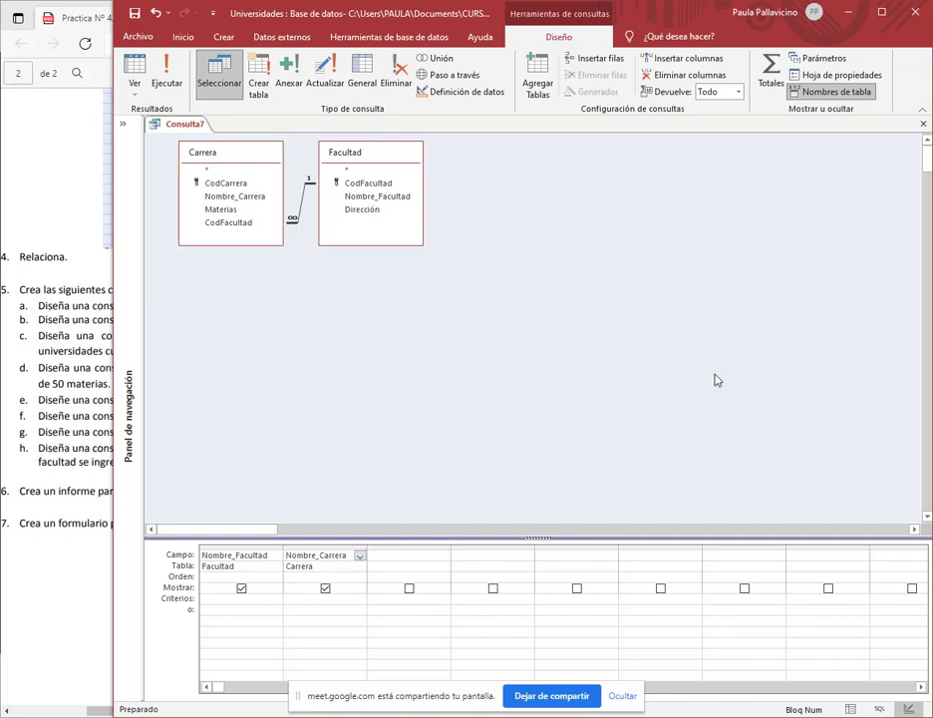
left_click(770, 72)
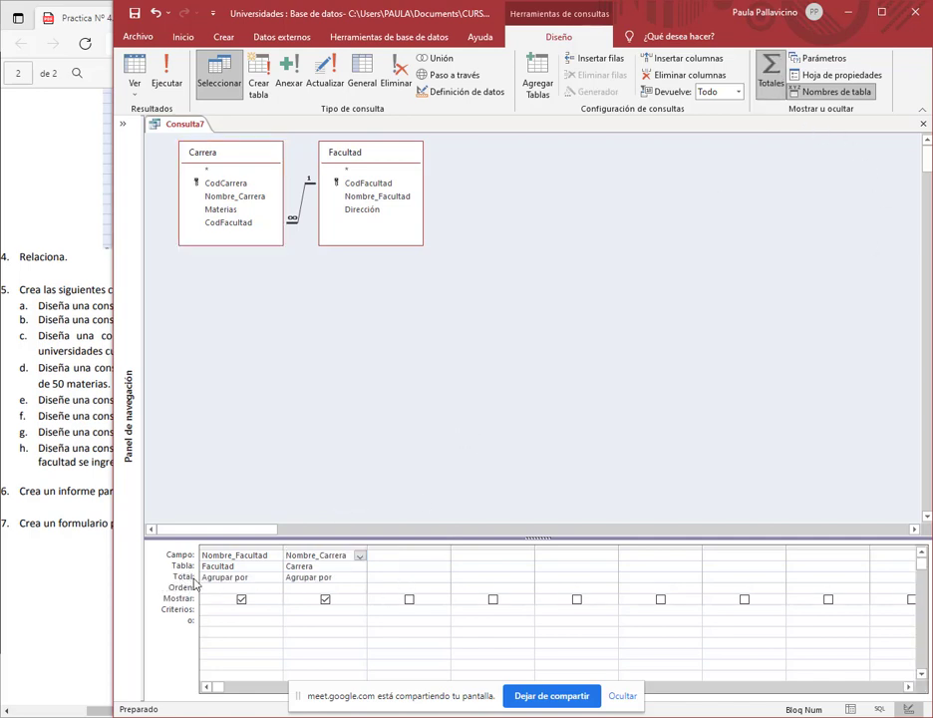
left_click(336, 579)
left_click(360, 579)
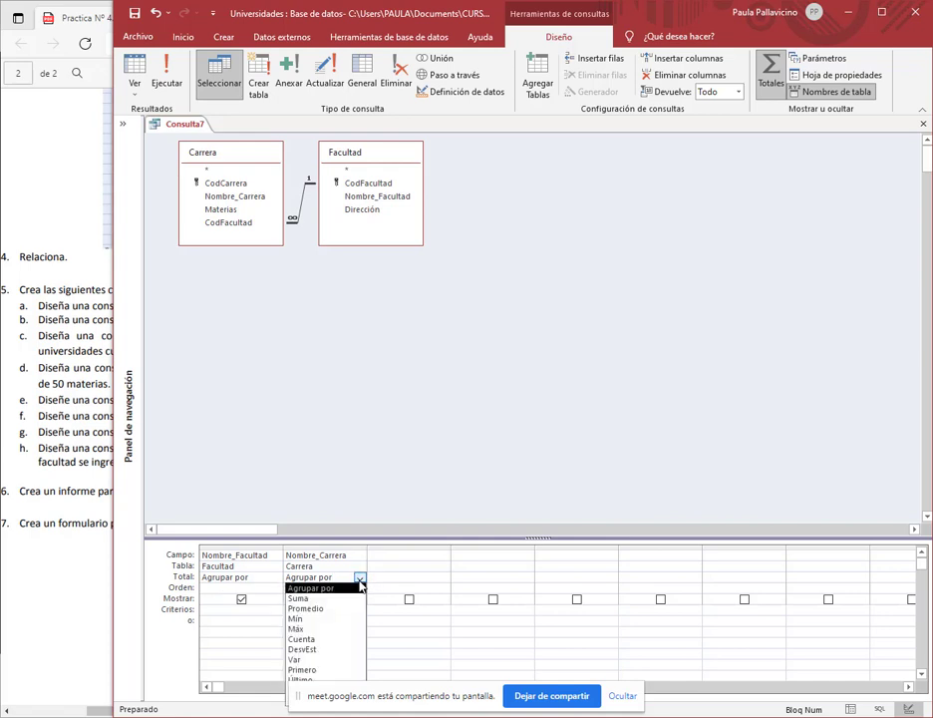
left_click(317, 639)
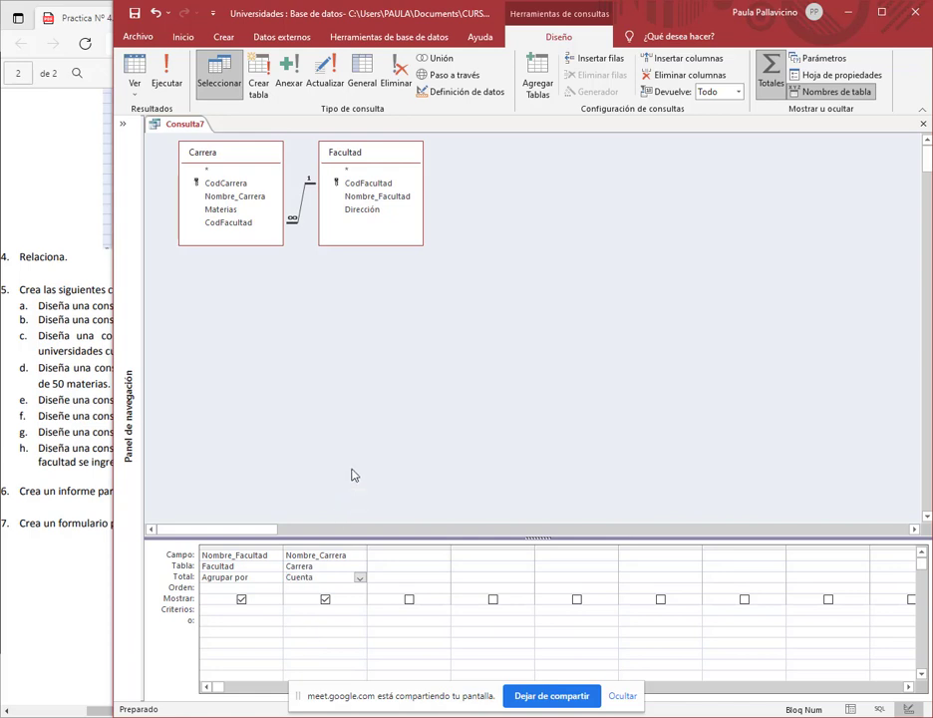
left_click(162, 79)
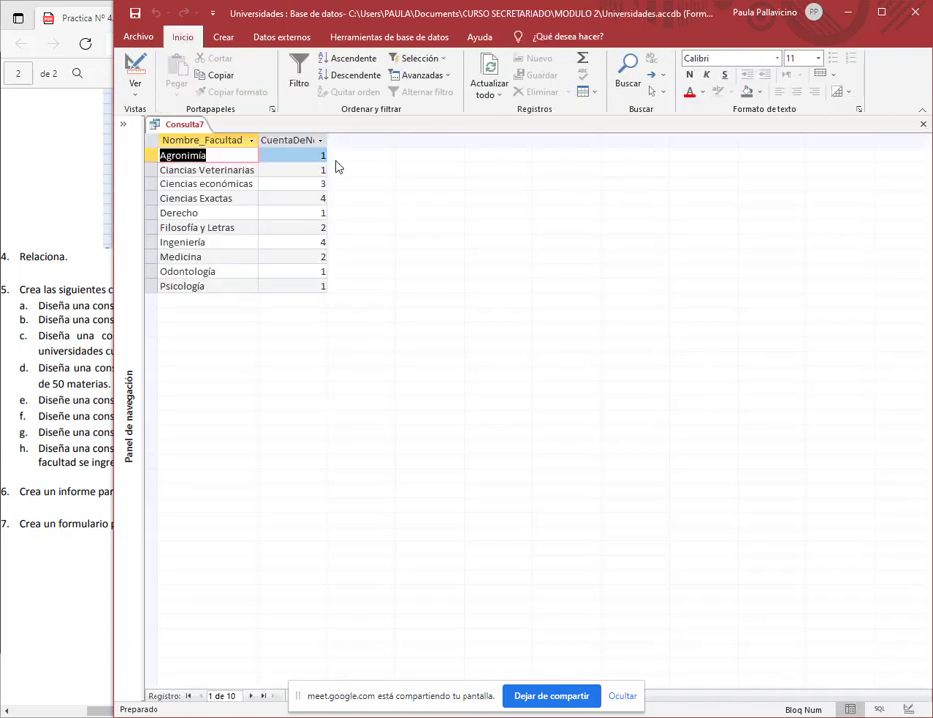
- Widen the CuentaDeNombre_Carrera column, step through the faculty counts, then return to design view
left_click_drag(327, 140, 396, 142)
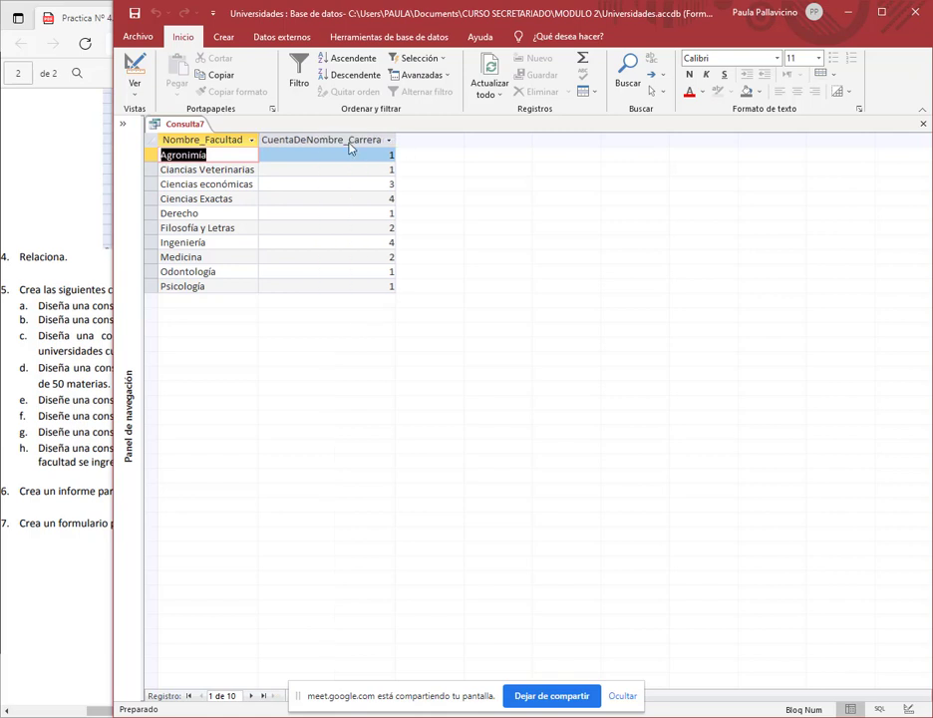
double_click(388, 166)
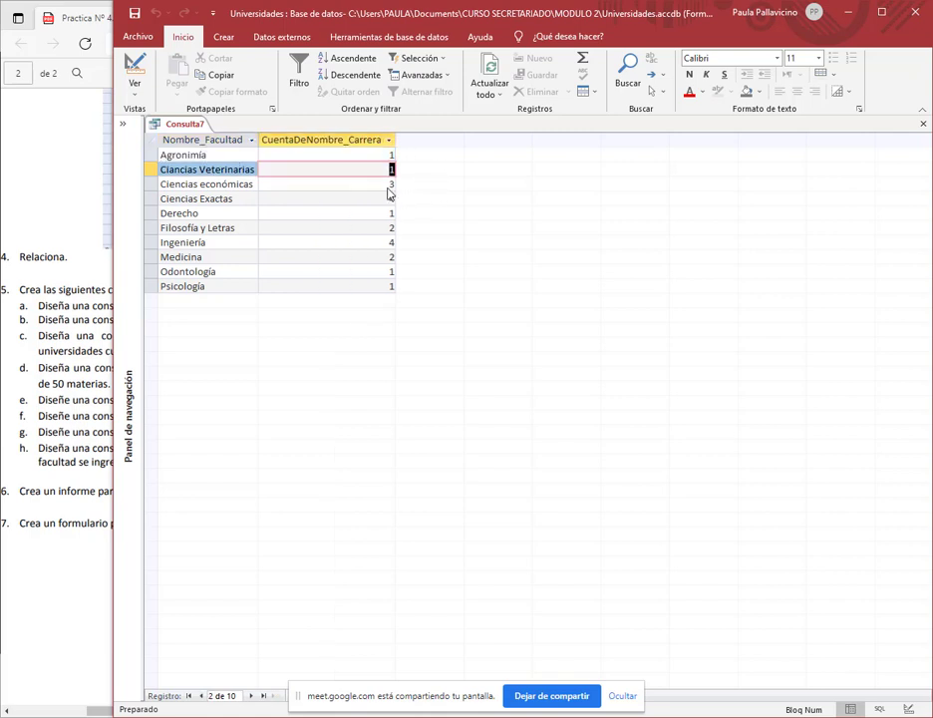
left_click(390, 187)
key("Down")
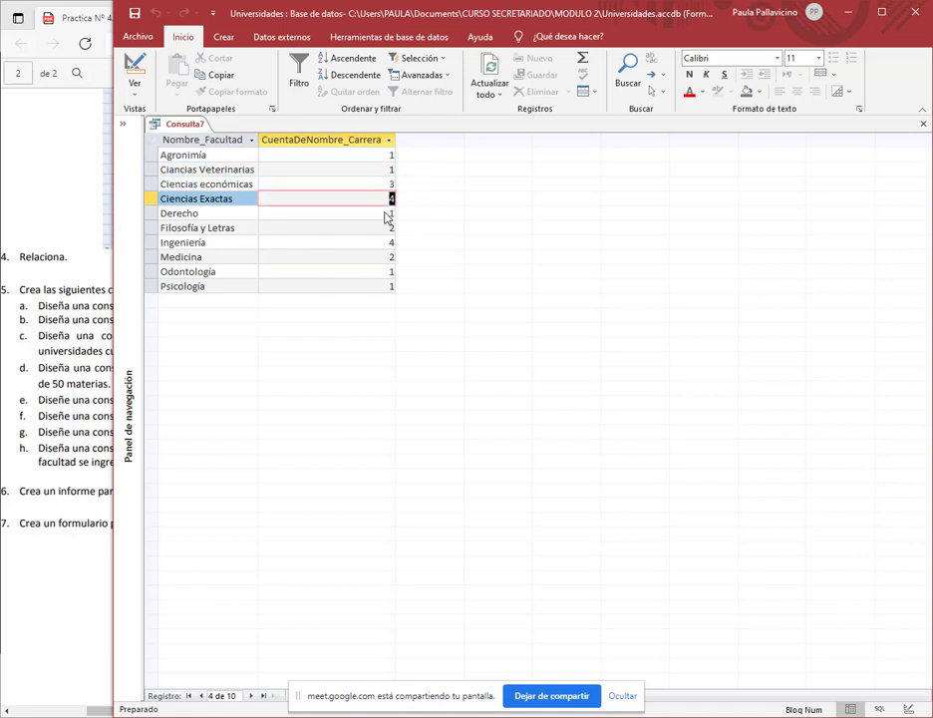
key("Down")
key("Down")
key("Down")
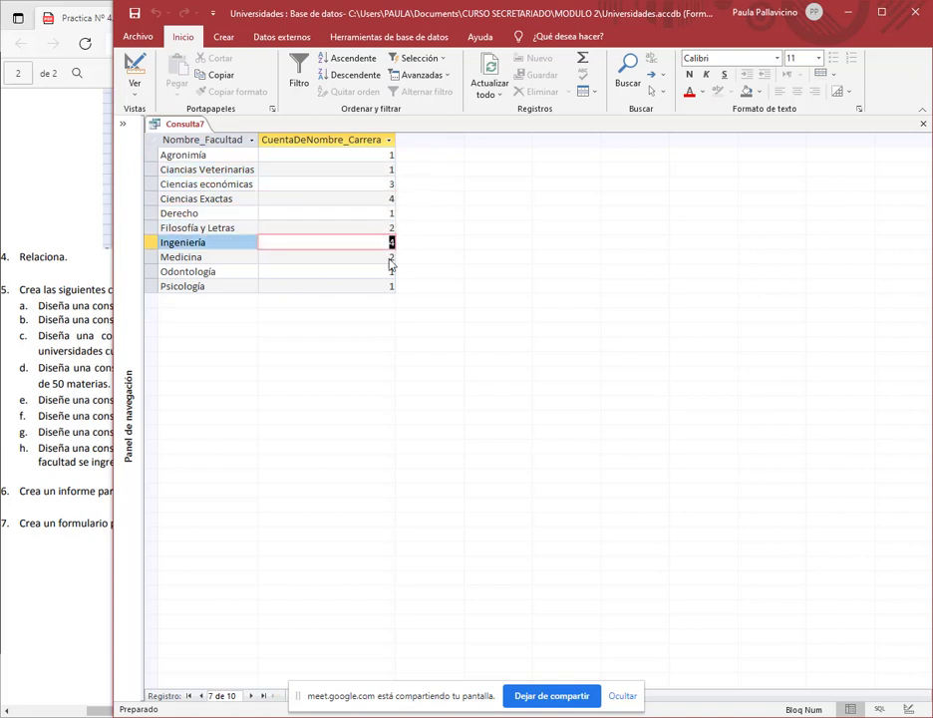
key("Down")
key("Down")
key("Down")
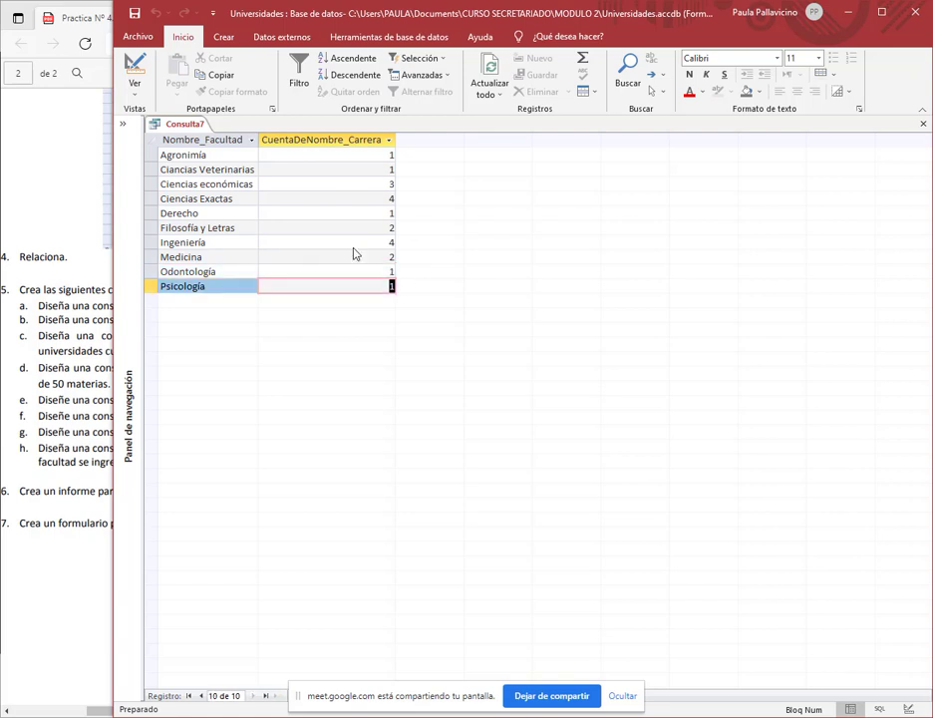
left_click(133, 74)
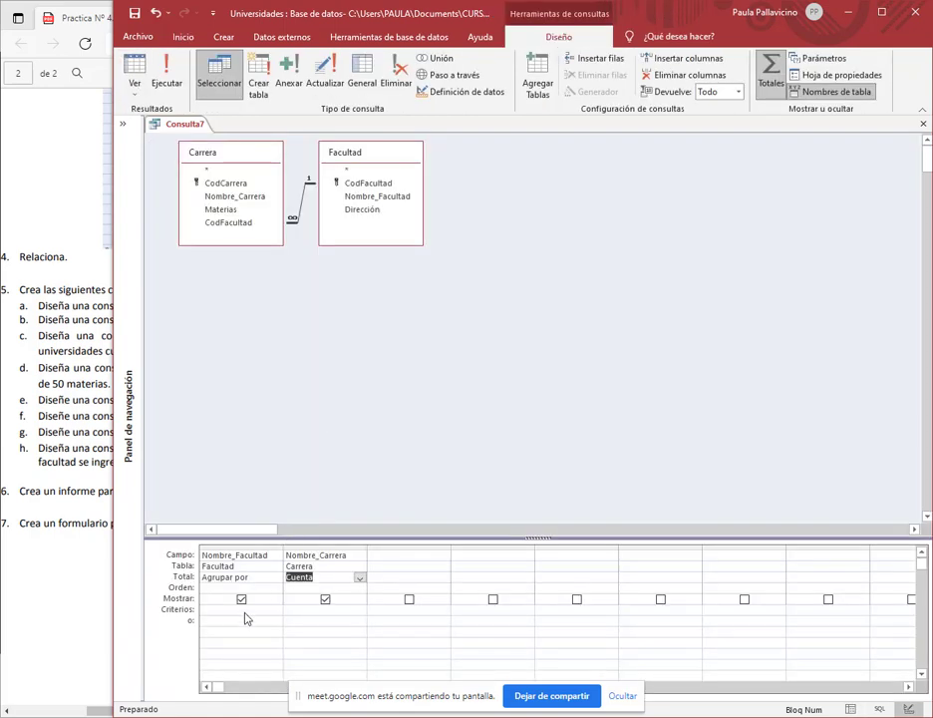
- Open Consulta6 and Consulta5 to compare counts, then outline the Campo, Tabla and Total rows
left_click(313, 577)
left_click(123, 124)
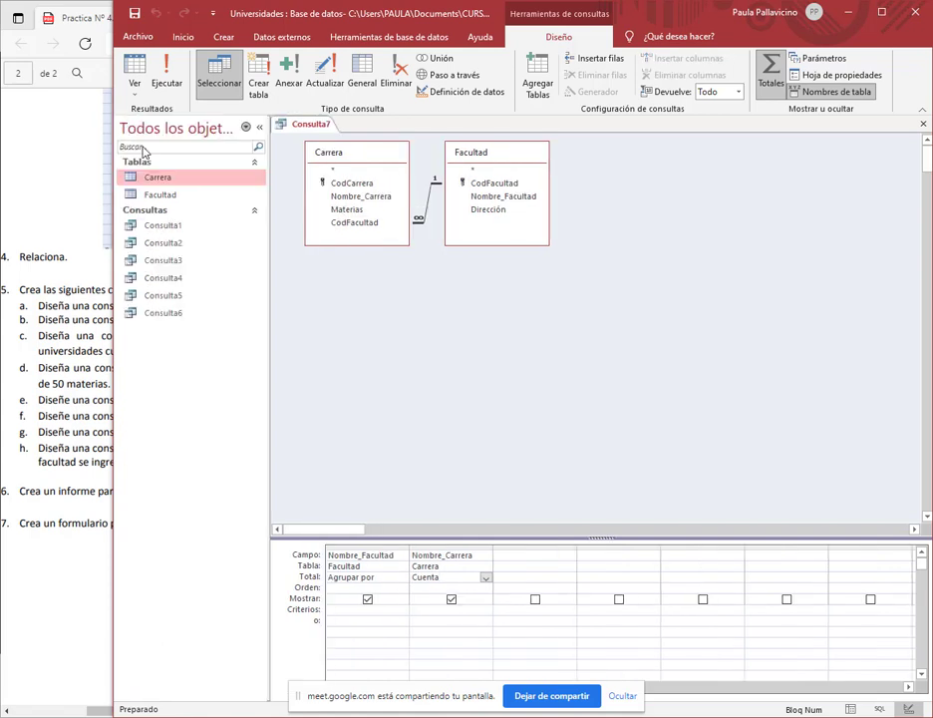
left_click(168, 313)
double_click(167, 313)
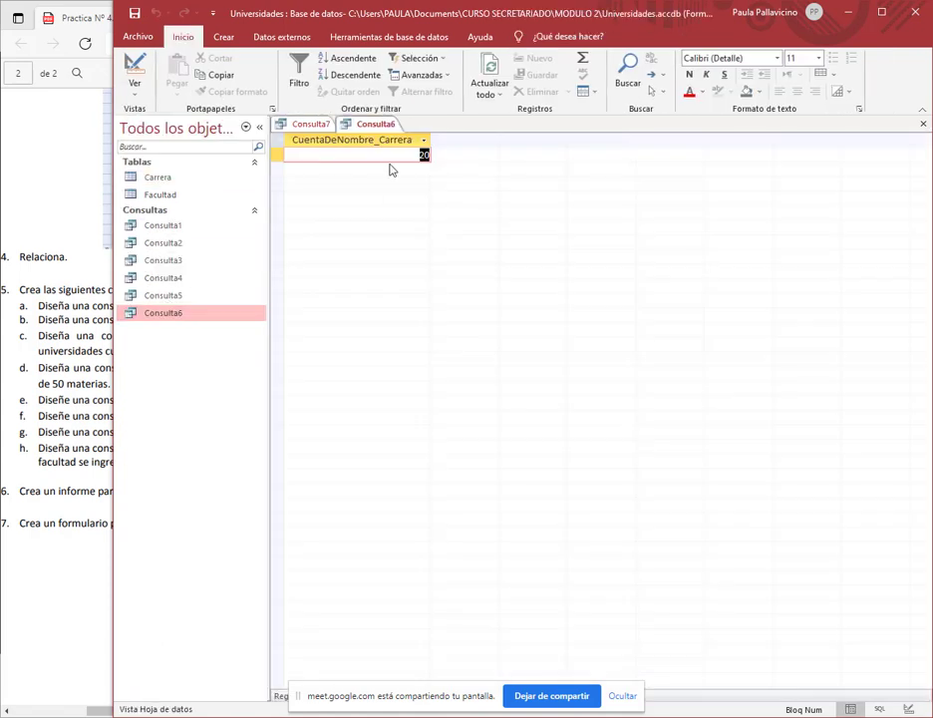
left_click(160, 303)
double_click(160, 303)
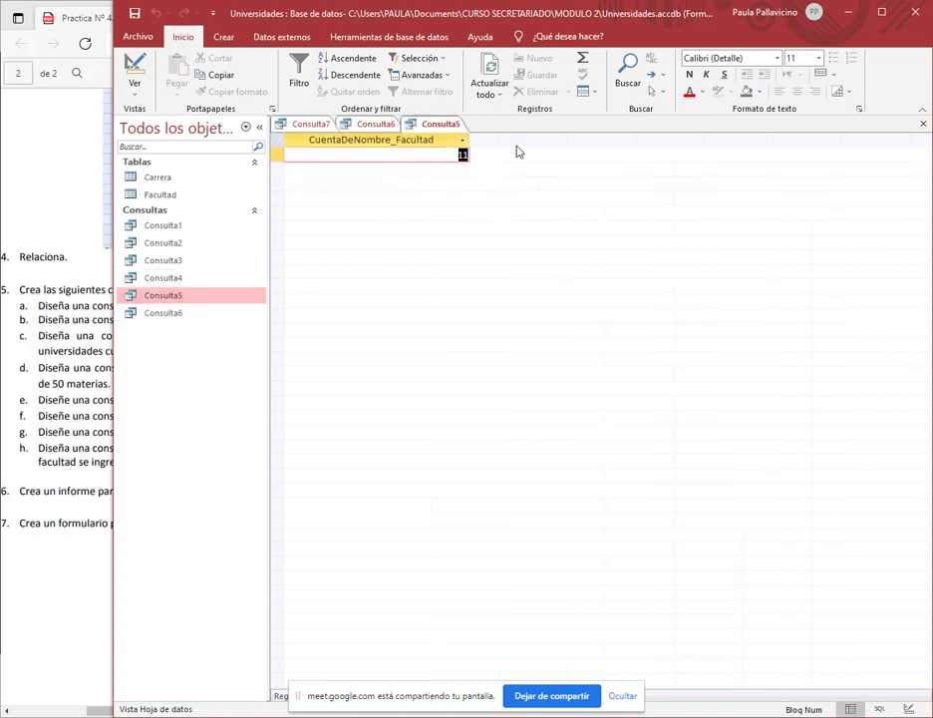
left_click(925, 124)
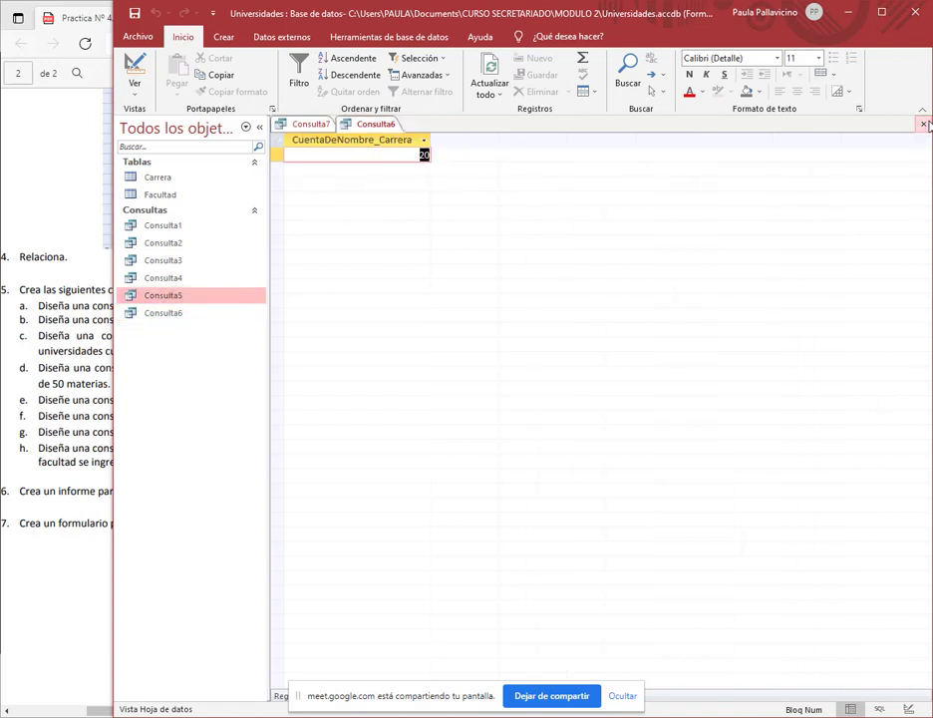
left_click(924, 124)
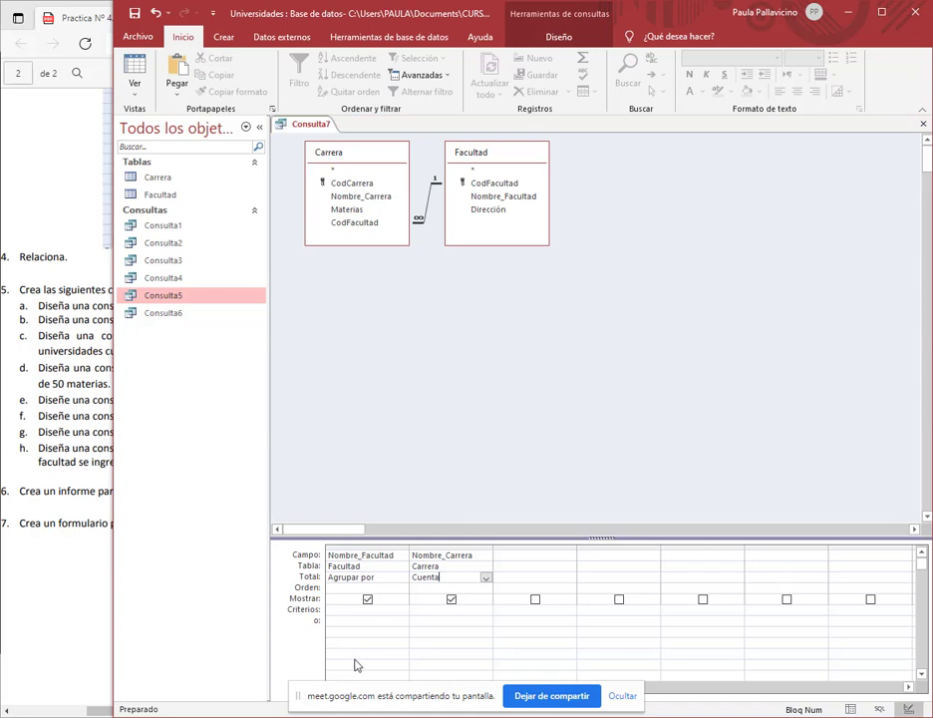
left_click_drag(289, 568, 409, 585)
mouse_move(284, 542)
left_mouse_down()
mouse_move(428, 595)
mouse_move(411, 587)
left_mouse_up()
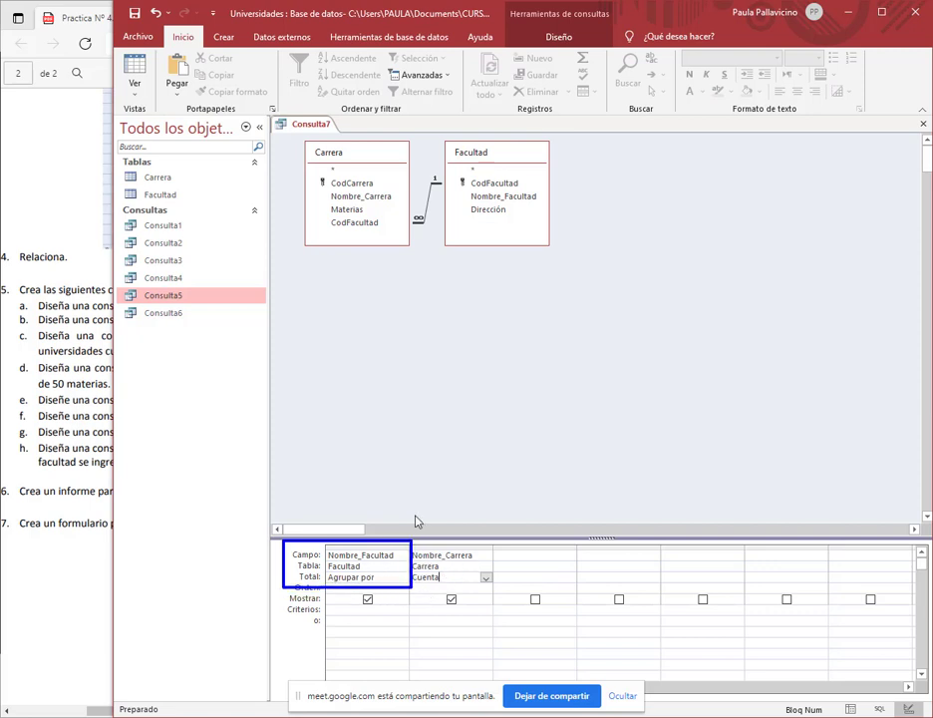
left_click_drag(280, 545, 498, 589)
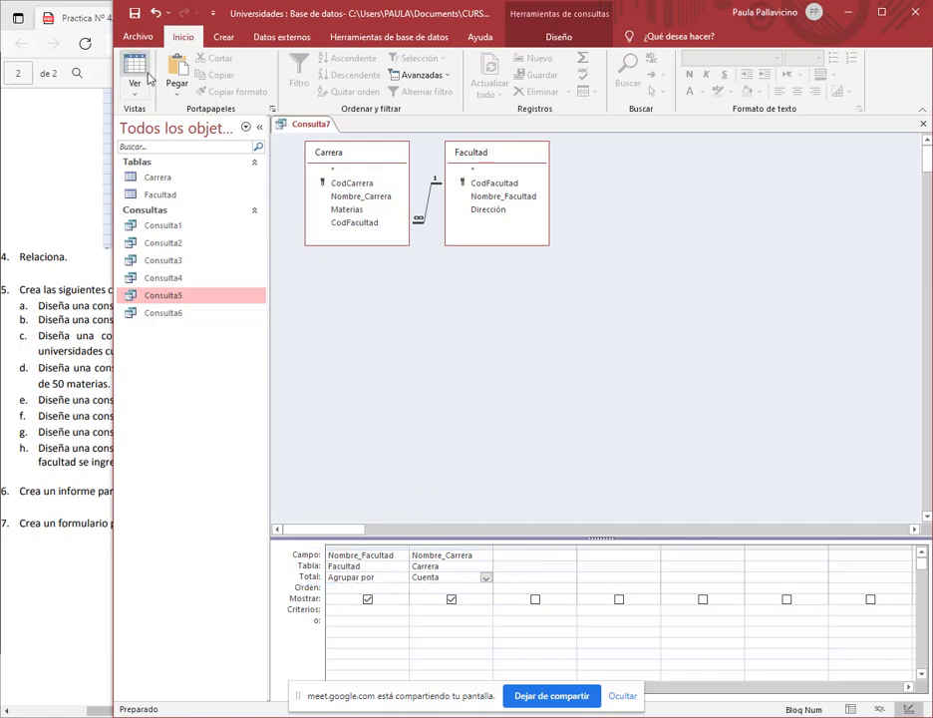
- Run the query, save it as Consulta7 and close it
left_click(558, 37)
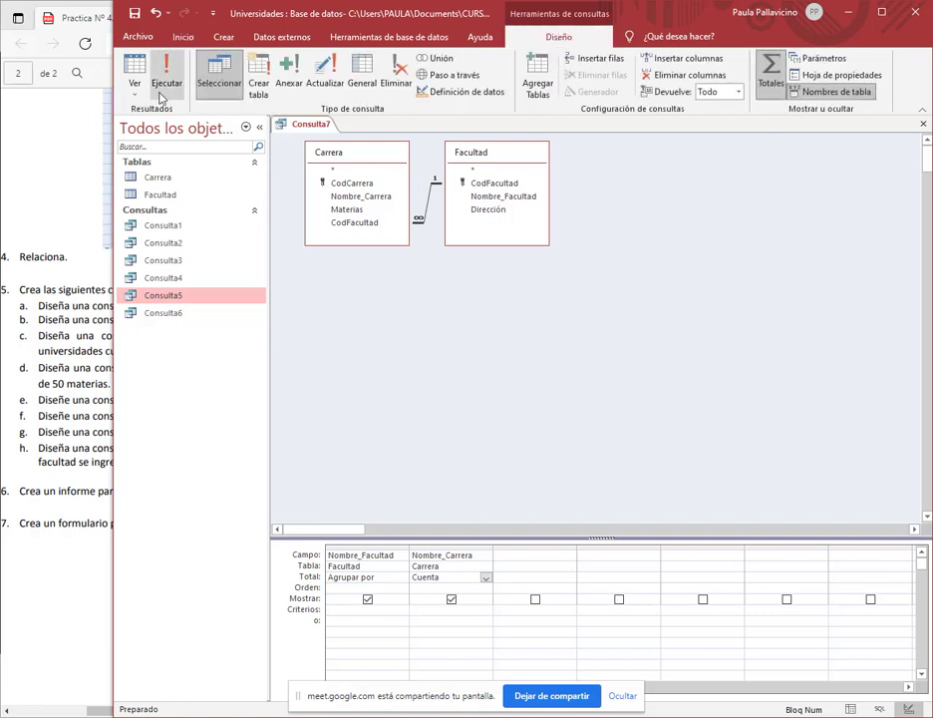
left_click(134, 70)
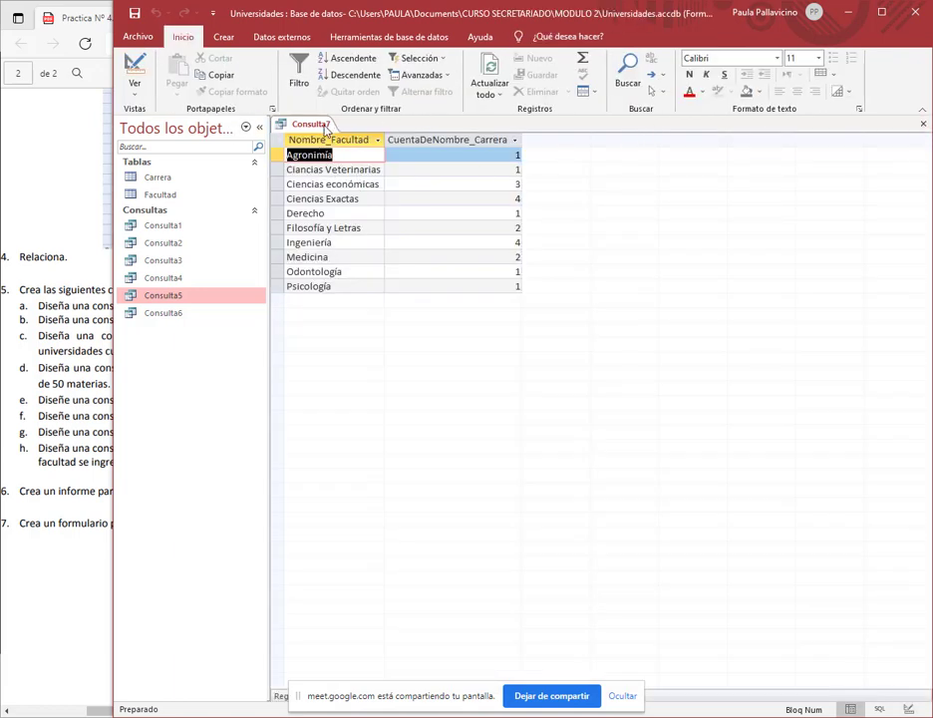
right_click(325, 128)
left_click(309, 137)
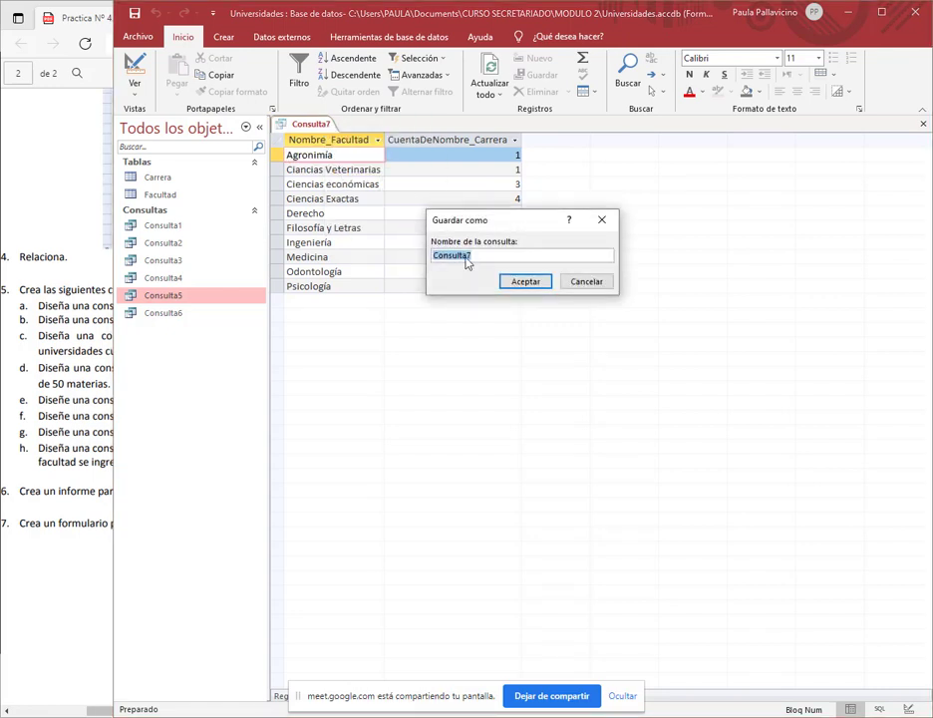
left_click(536, 284)
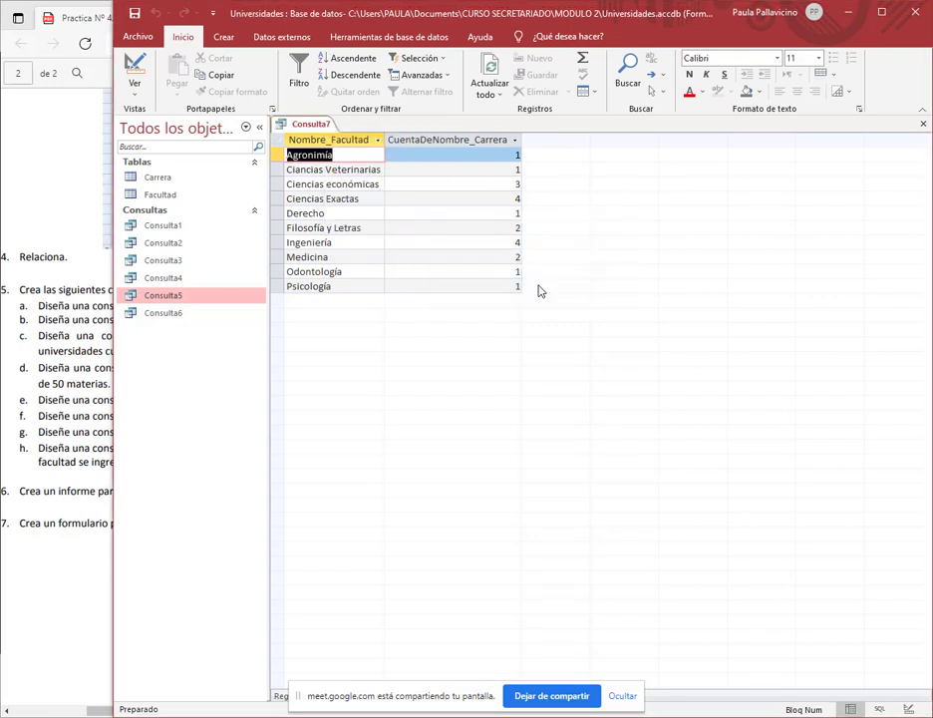
left_click(923, 125)
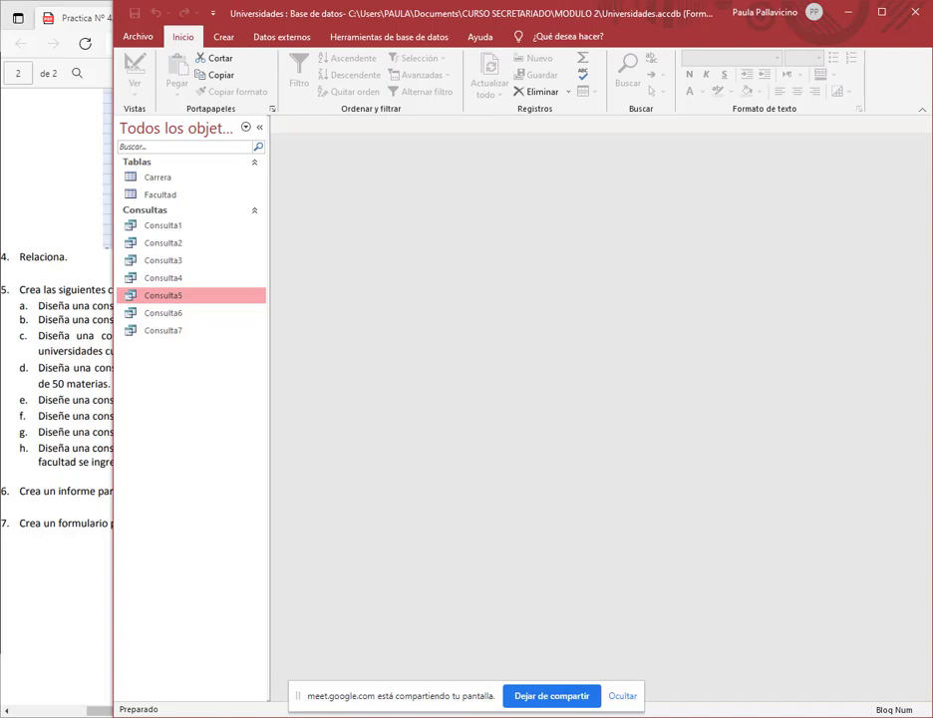
left_click(108, 678)
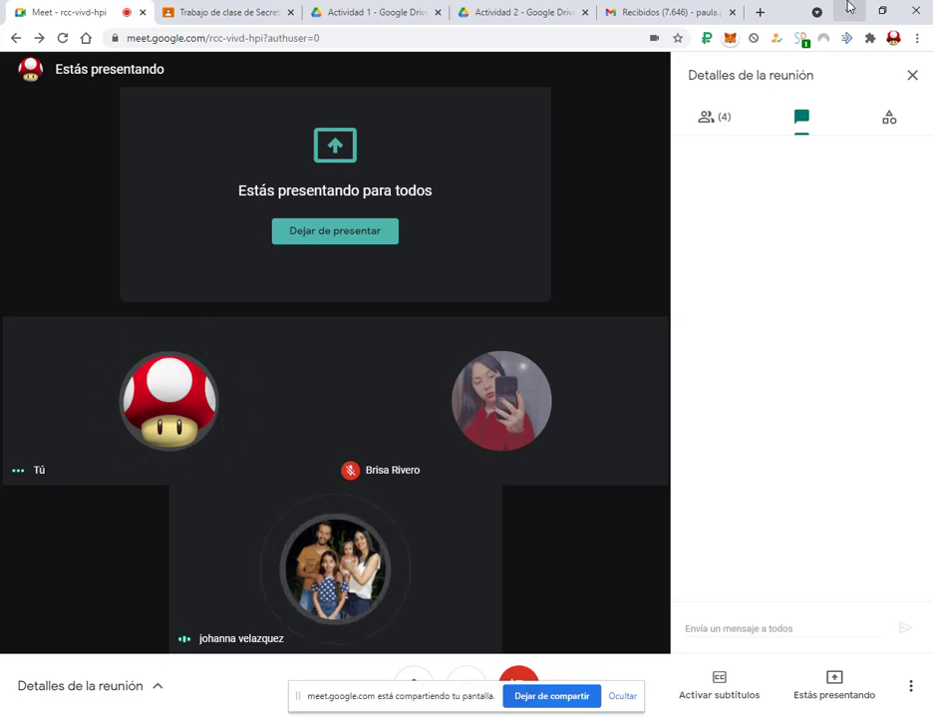
left_click(848, 8)
left_click(42, 305)
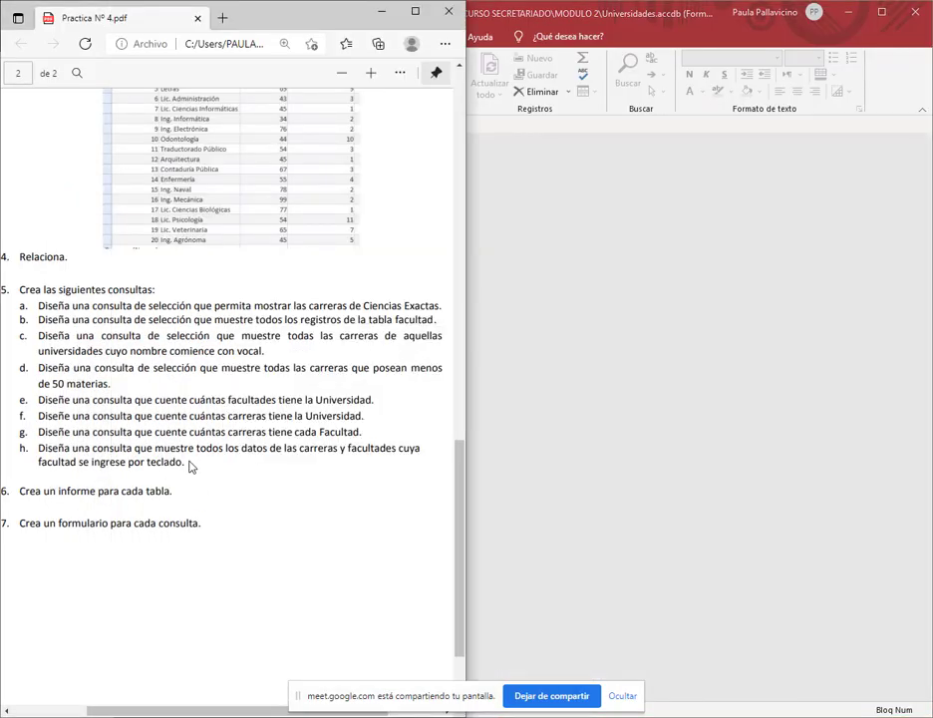
left_click_drag(192, 466, 42, 449)
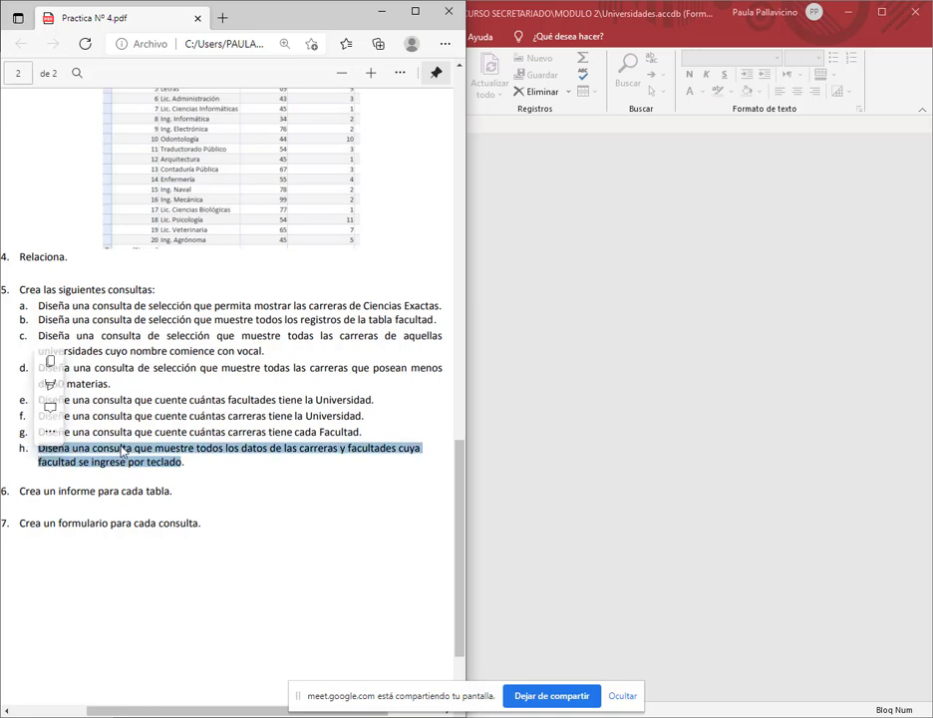
left_click(197, 454)
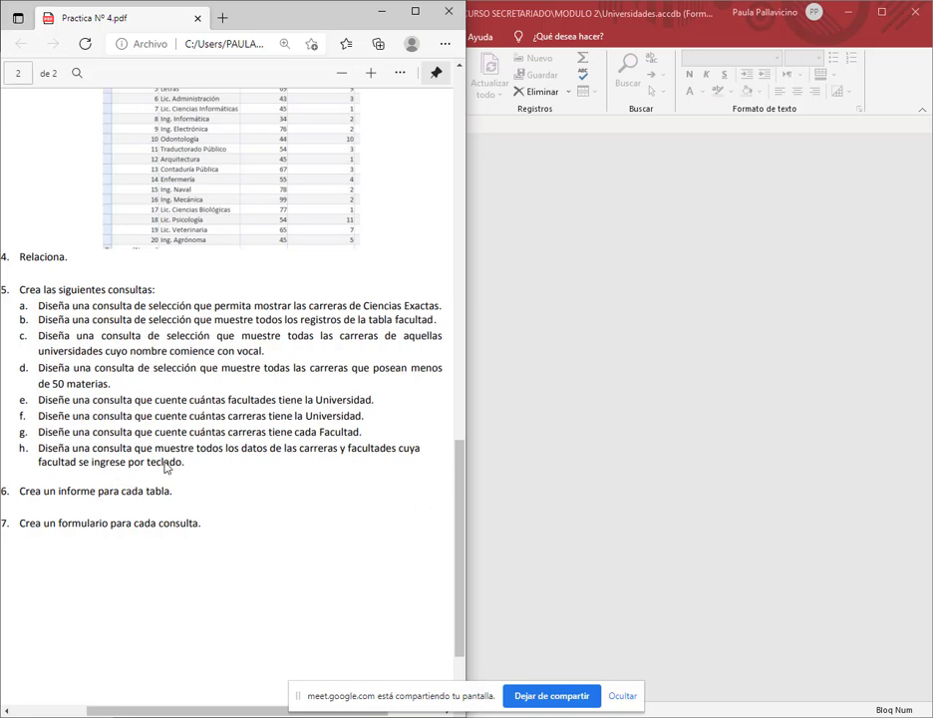
scroll(312, 488, "up", 1)
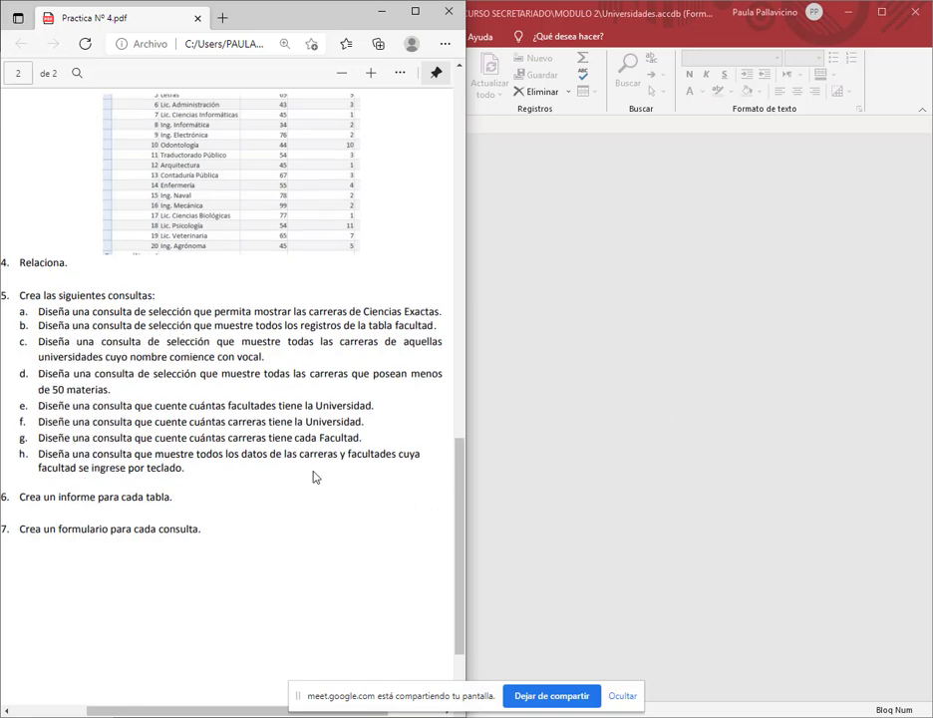
left_click(529, 15)
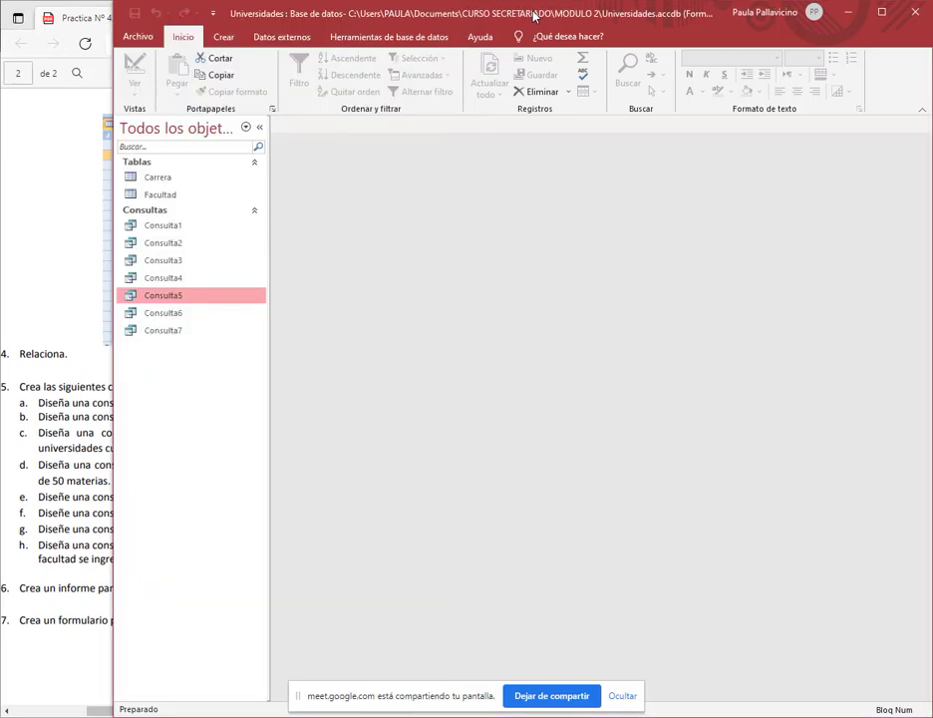
- Start a new design query containing the Carrera and Facultad tables
left_click(228, 40)
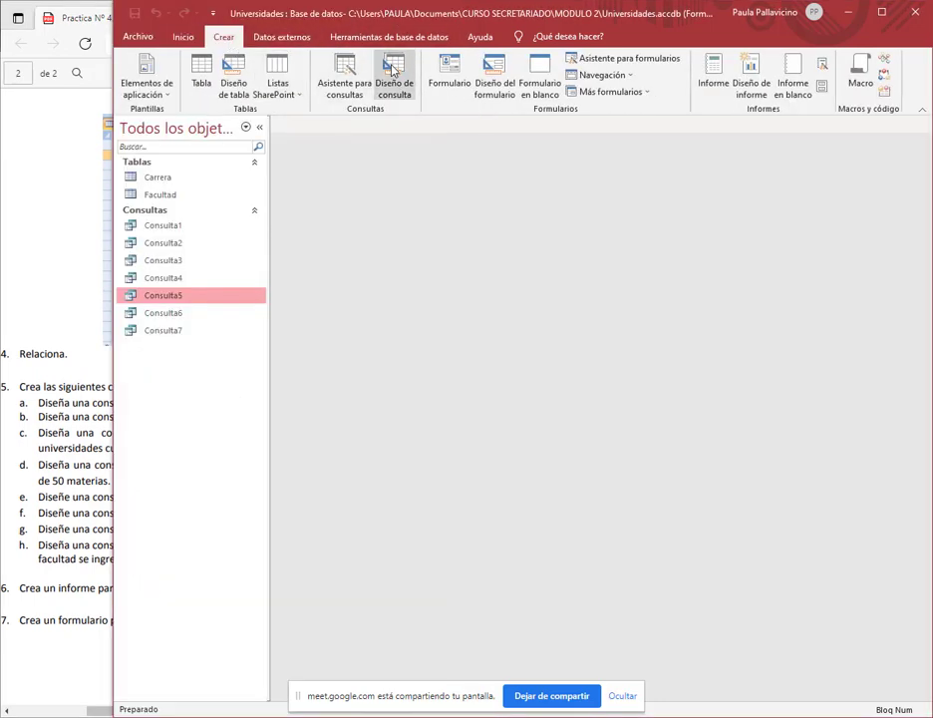
left_click(392, 70)
double_click(431, 396)
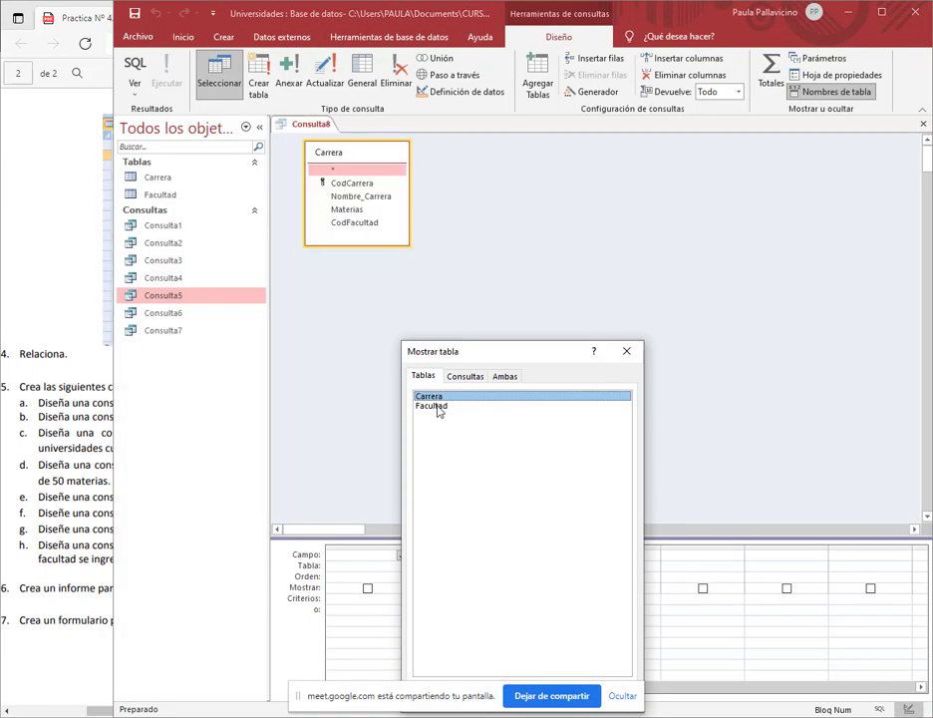
double_click(435, 405)
left_click(626, 351)
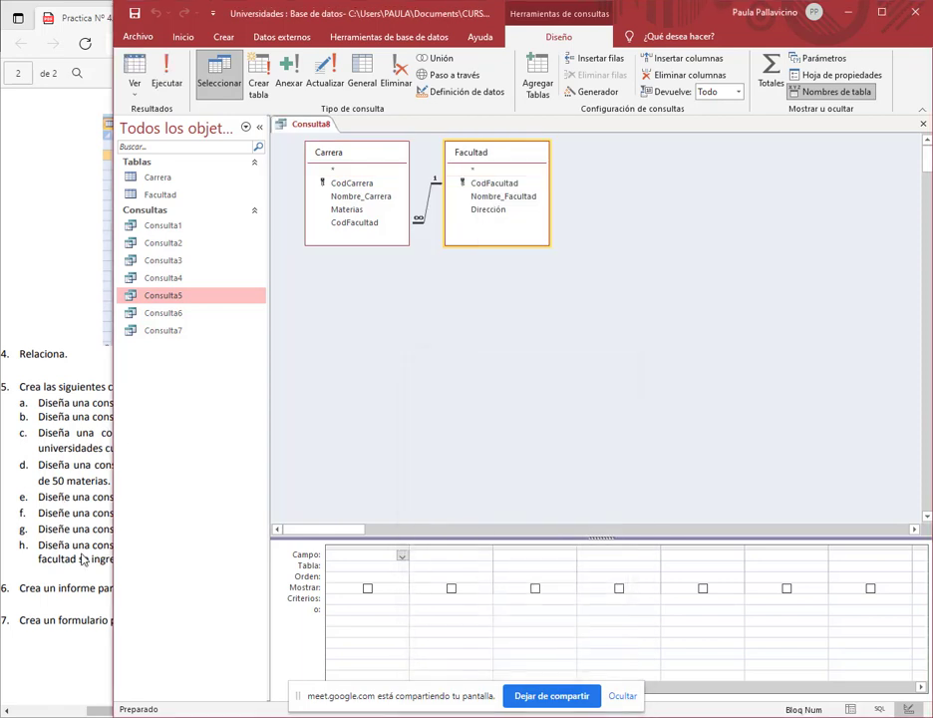
left_click(60, 403)
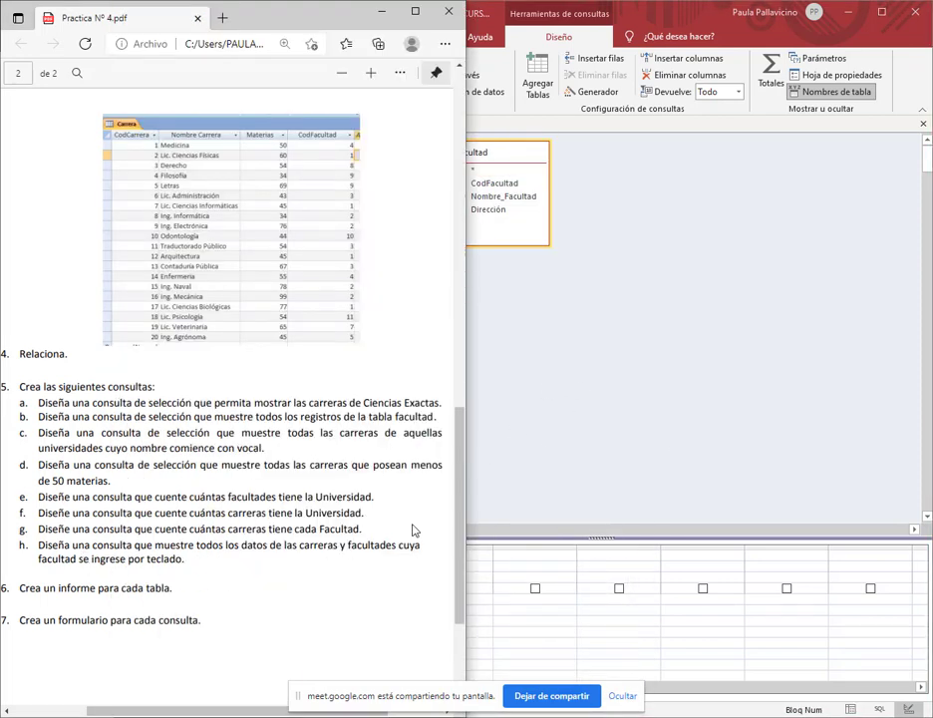
left_click(608, 408)
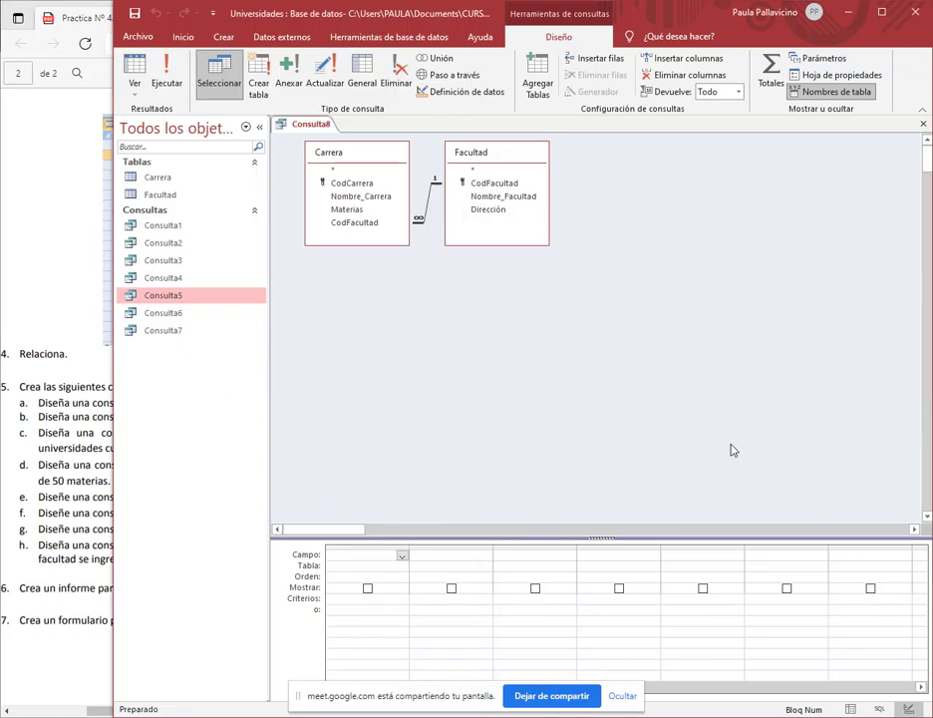
- Add CodCarrera, Nombre_Carrera, Materias, CodFacultad and Nombre_Facultad to the query grid
double_click(354, 184)
double_click(356, 197)
double_click(354, 210)
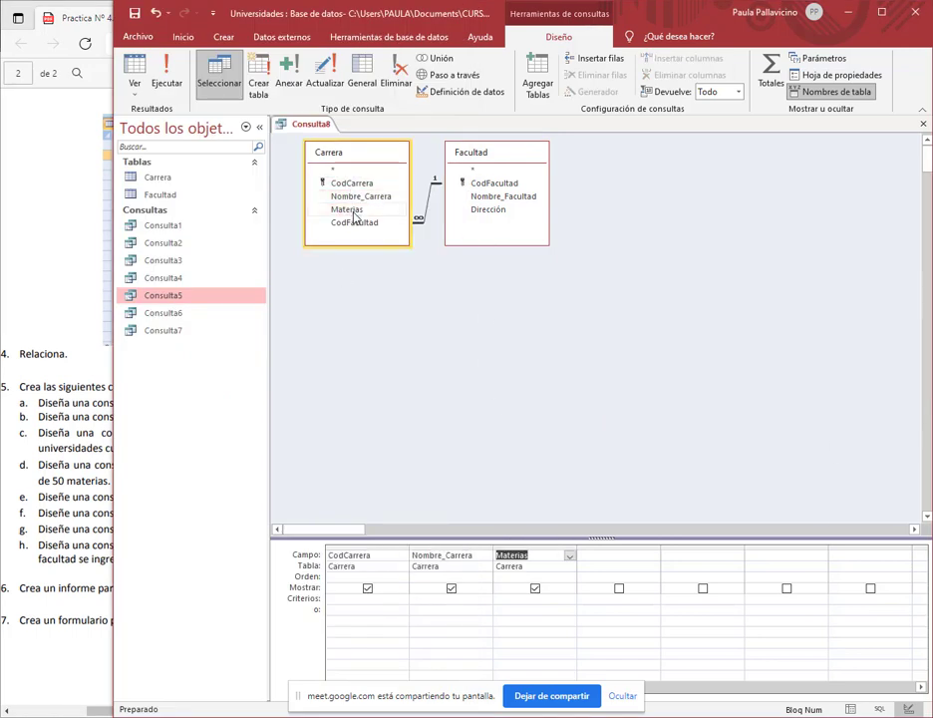
double_click(349, 224)
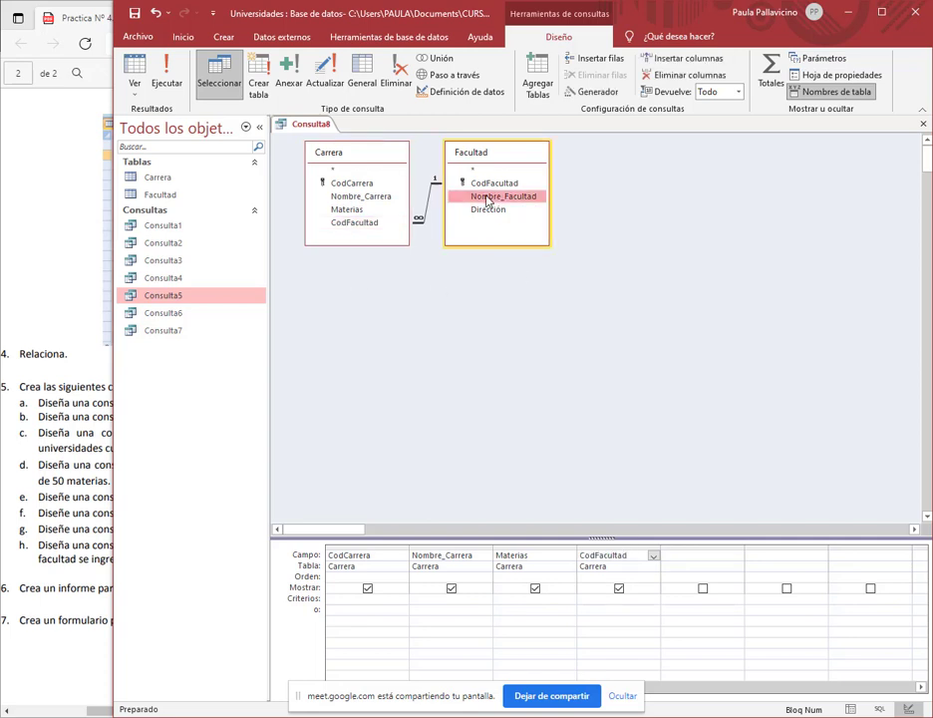
double_click(489, 197)
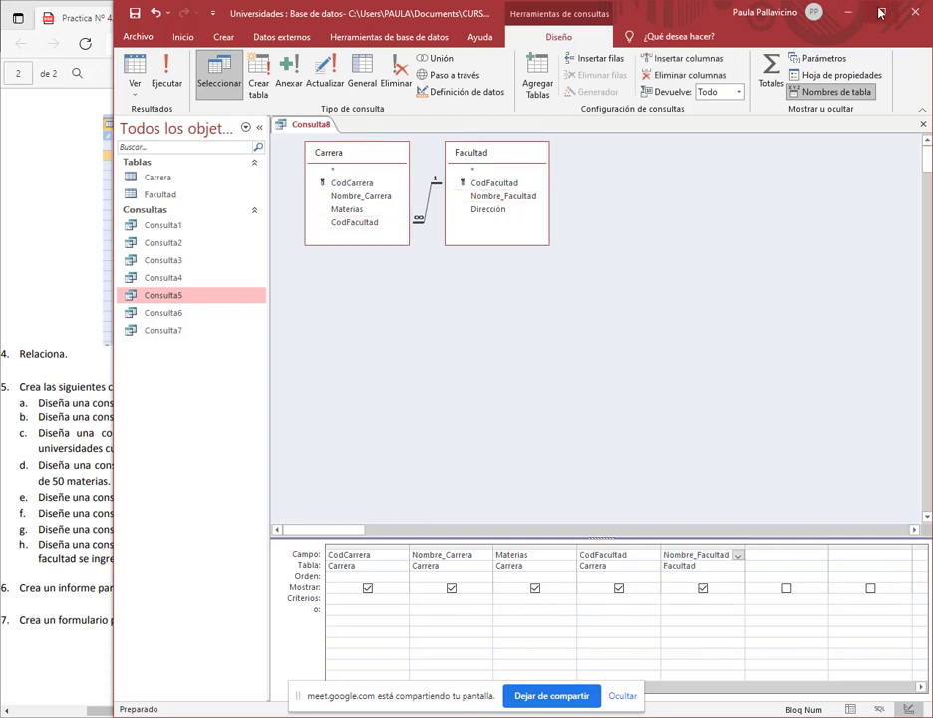
double_click(646, 10)
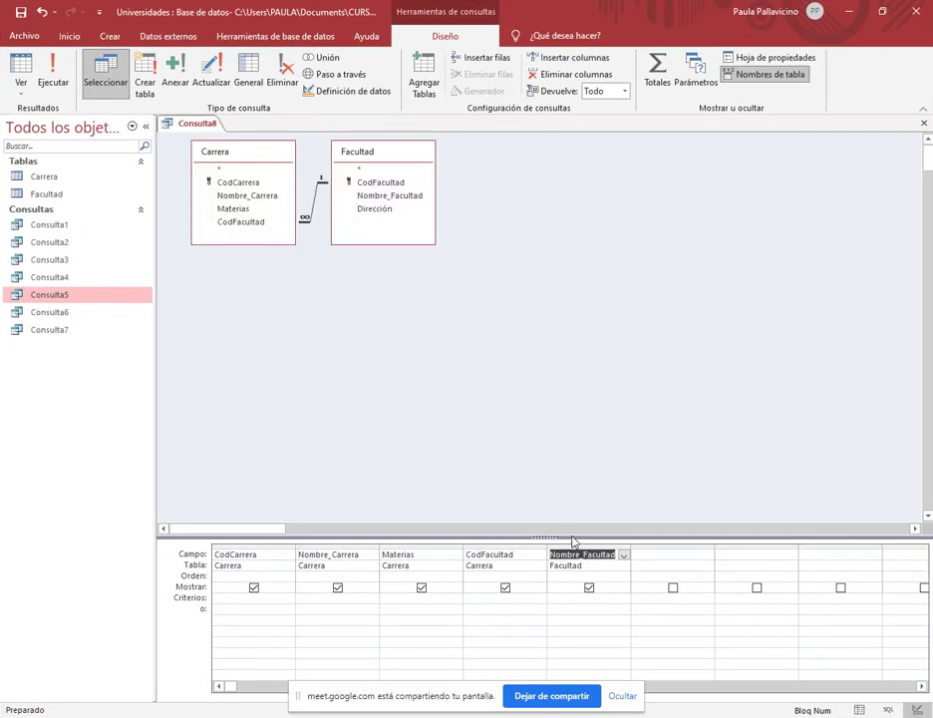
left_click_drag(572, 540, 575, 490)
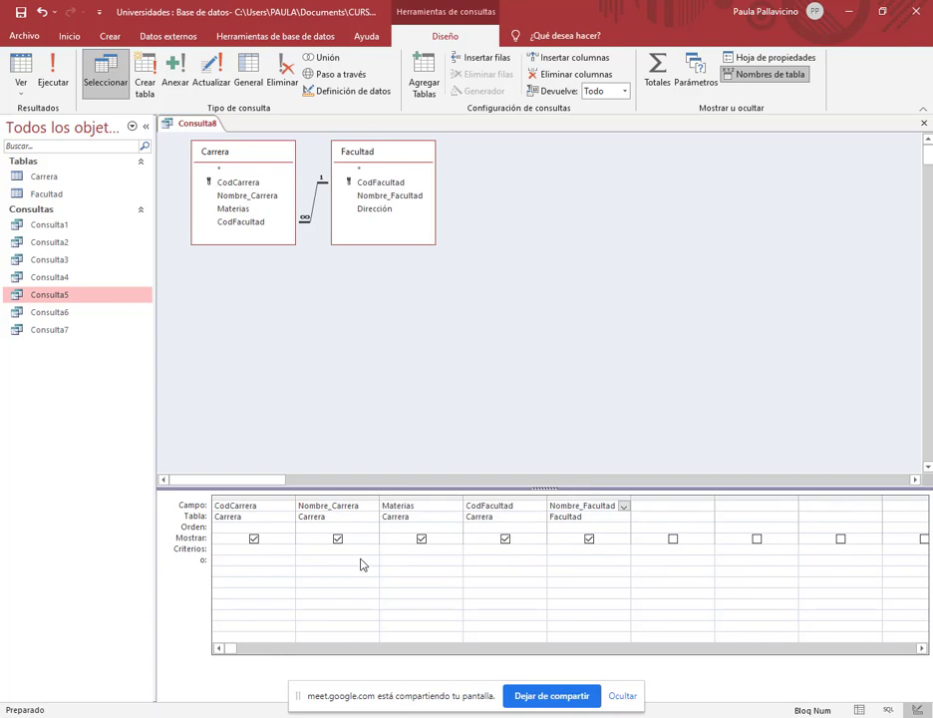
- Arrange the Access window beside the PDF and select the Criterios cell under Nombre_Facultad
left_click(561, 549)
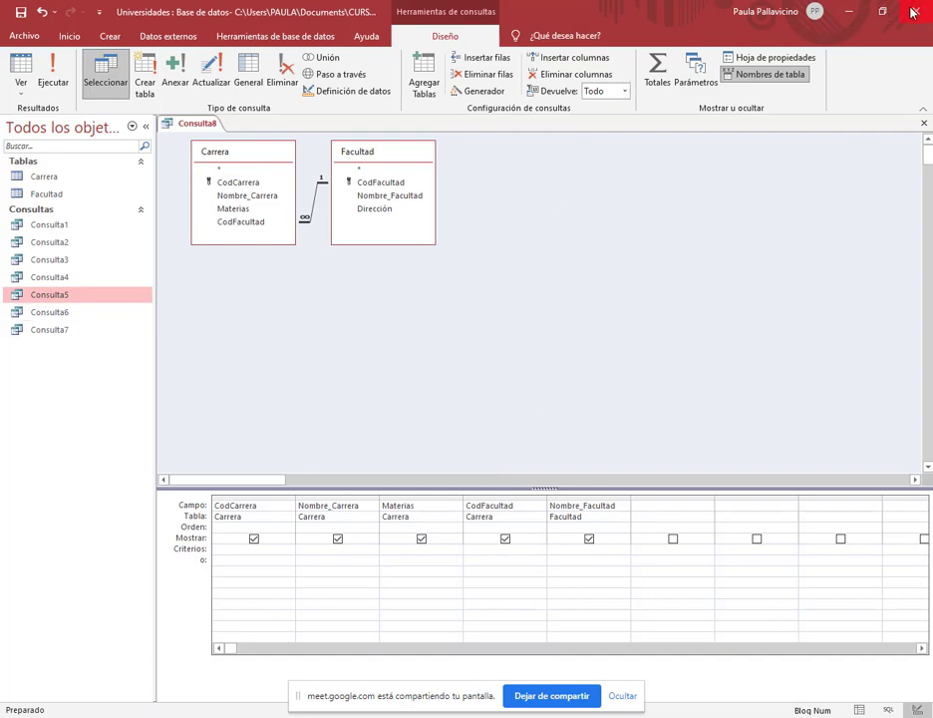
left_click(884, 12)
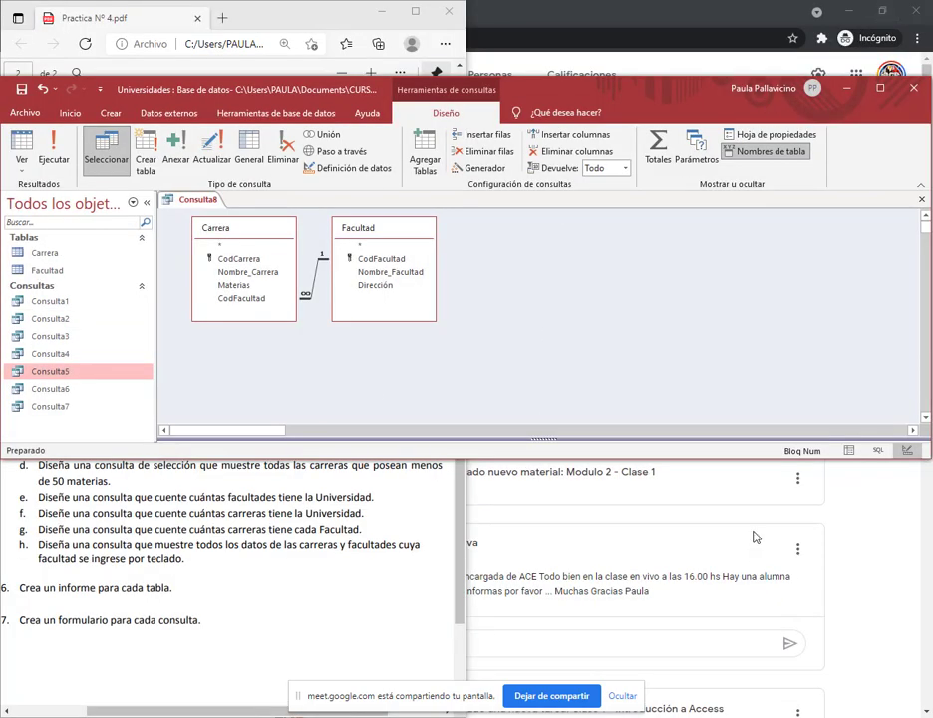
left_click_drag(743, 457, 733, 704)
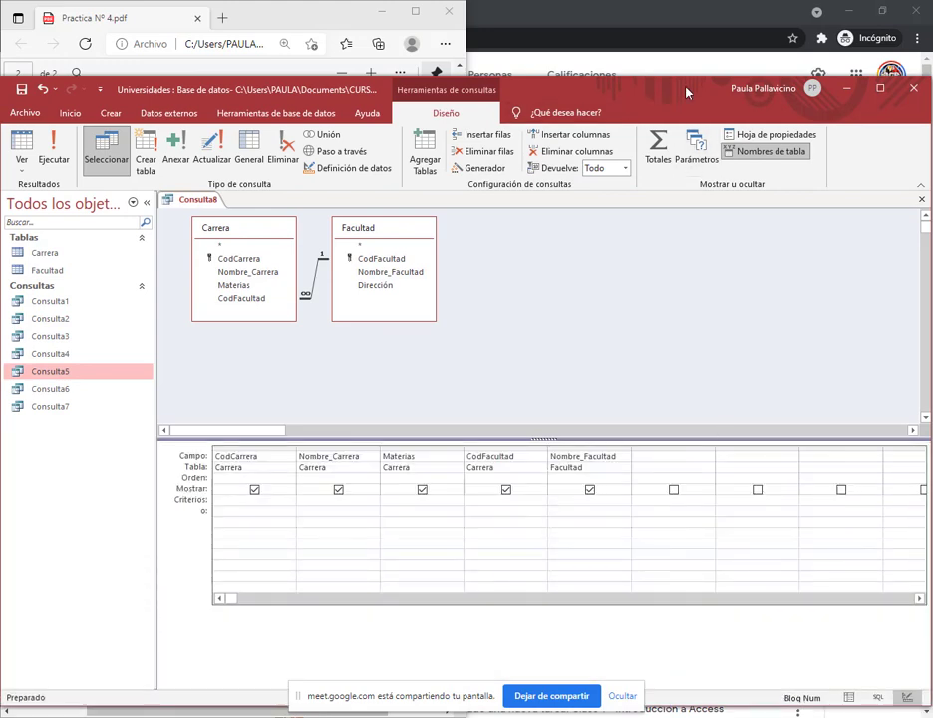
left_click_drag(684, 90, 932, 59)
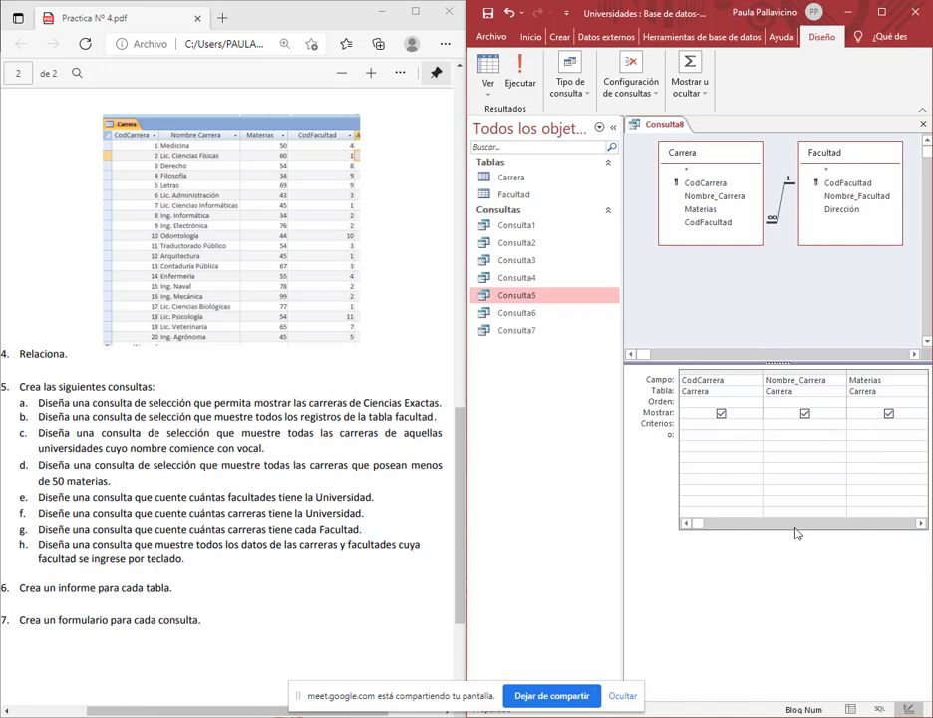
left_click(921, 522)
left_click(921, 523)
left_click(921, 522)
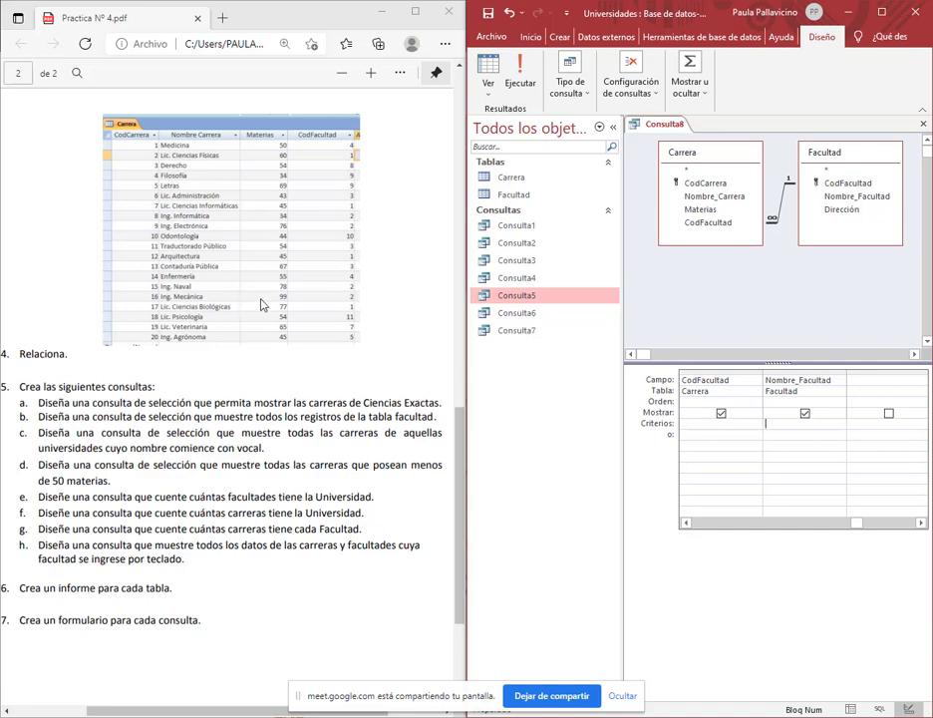
scroll(149, 319, "up", 8)
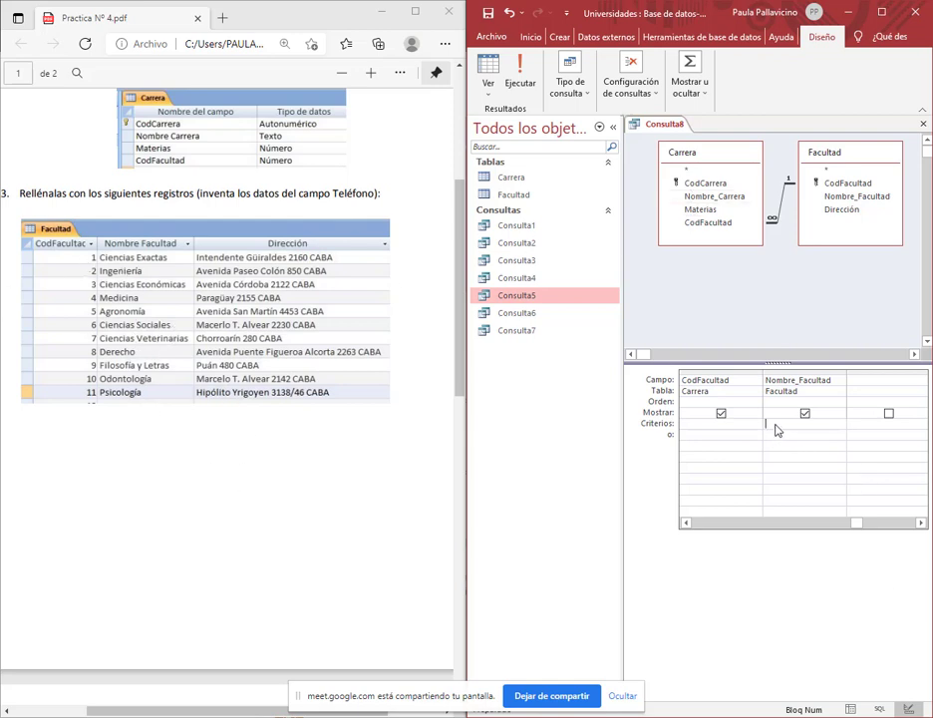
left_click(882, 13)
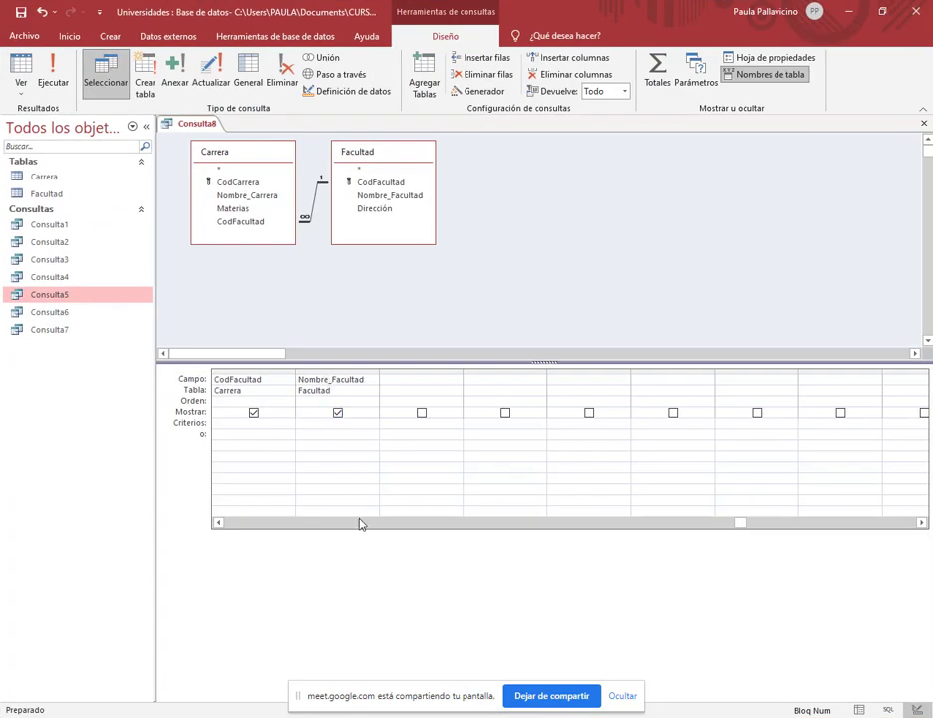
left_click(219, 521)
left_click(218, 521)
left_click(218, 521)
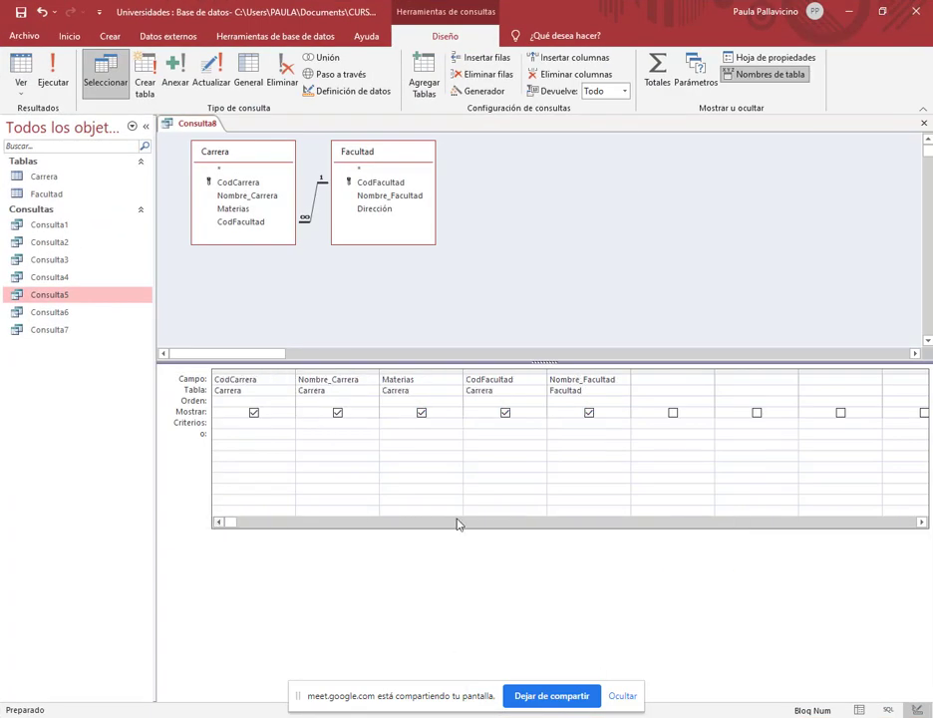
left_click(584, 422)
- Enter the parameter prompt [Ingresá el nombre de una facultad:] as Nombre_Facultad's criterion
type("[Inf")
type("gre")
type("e de una fac")
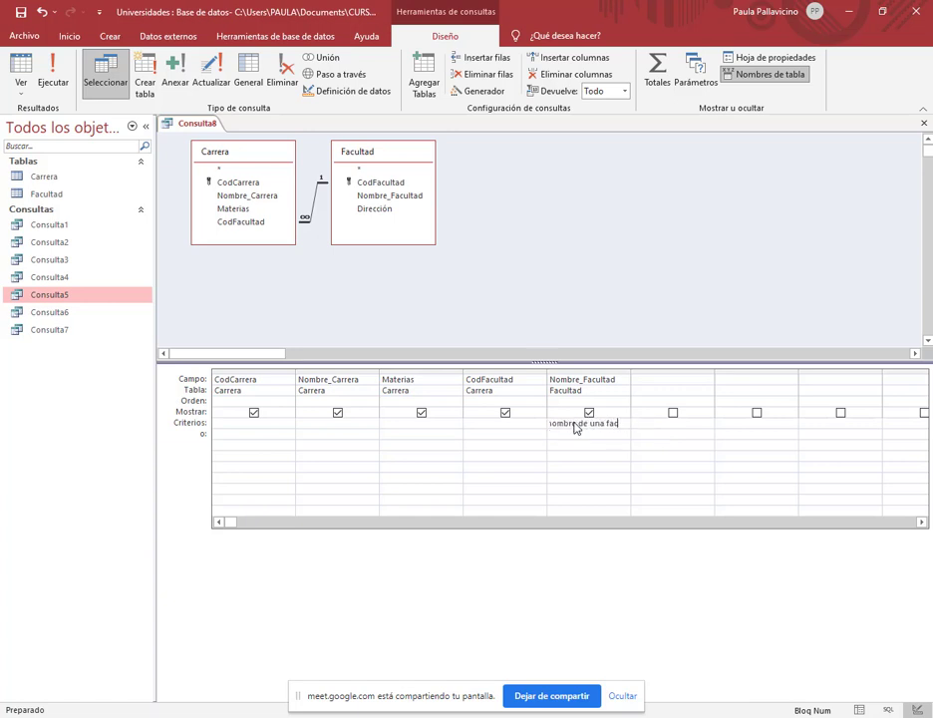
type("ultad:")
key("Return")
left_click_drag(632, 377, 723, 378)
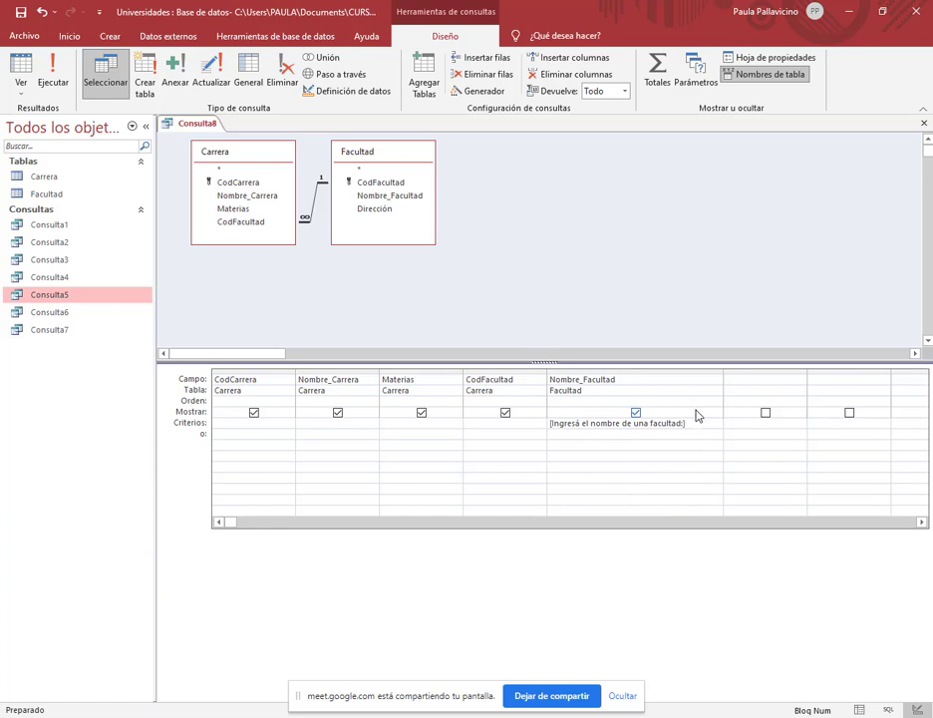
- Run the query with Medicina as the faculty, returning Medicina and Enfermería careers
left_click(53, 70)
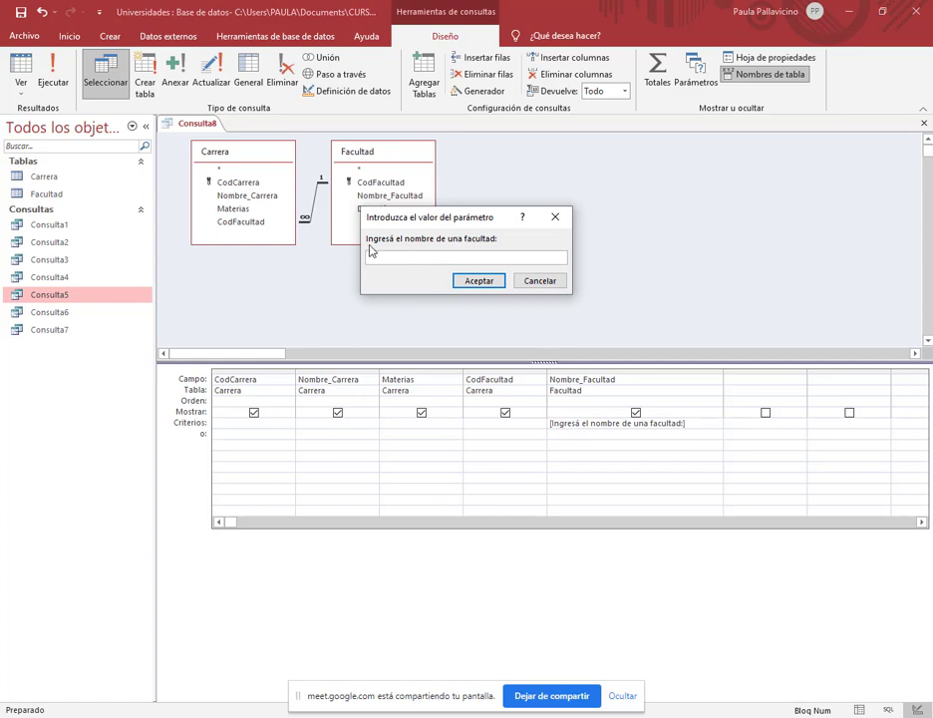
left_click_drag(367, 244, 506, 240)
left_click(506, 240)
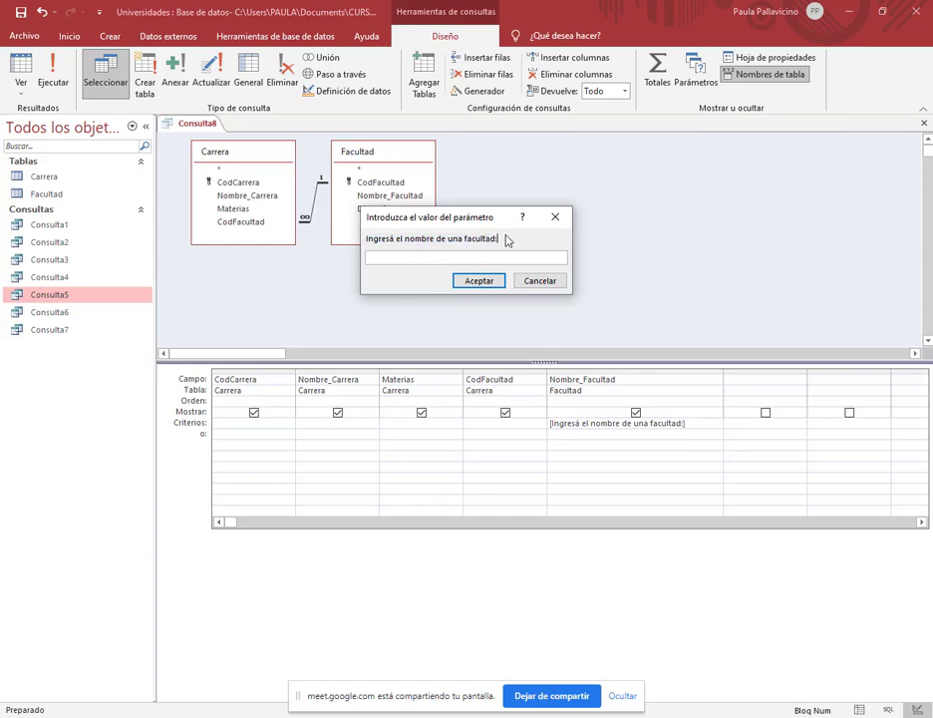
left_click(434, 262)
key("alt+Tab")
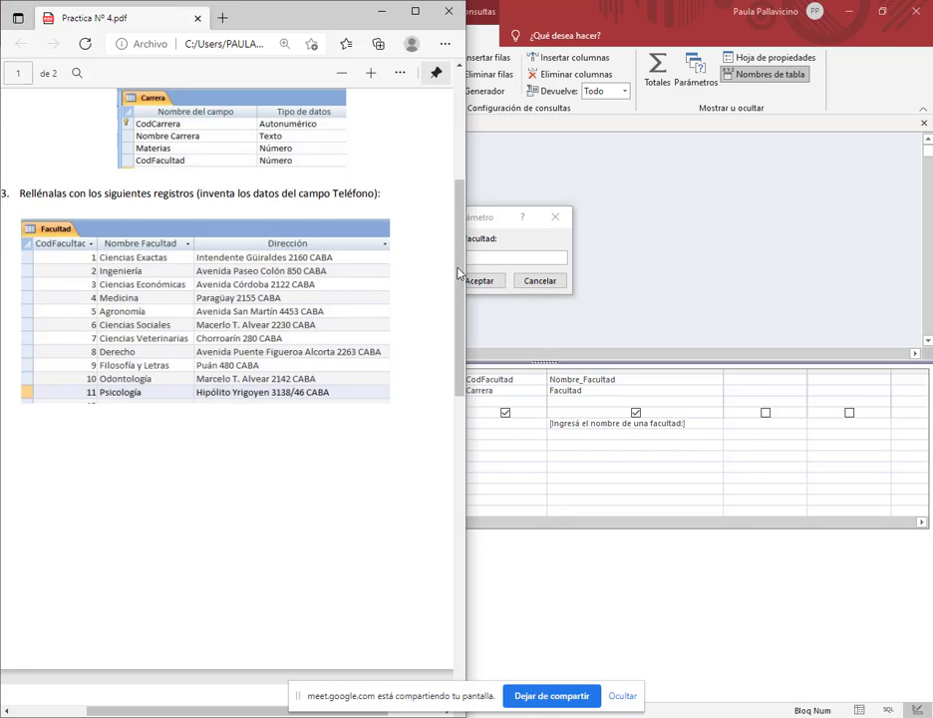
left_click(496, 261)
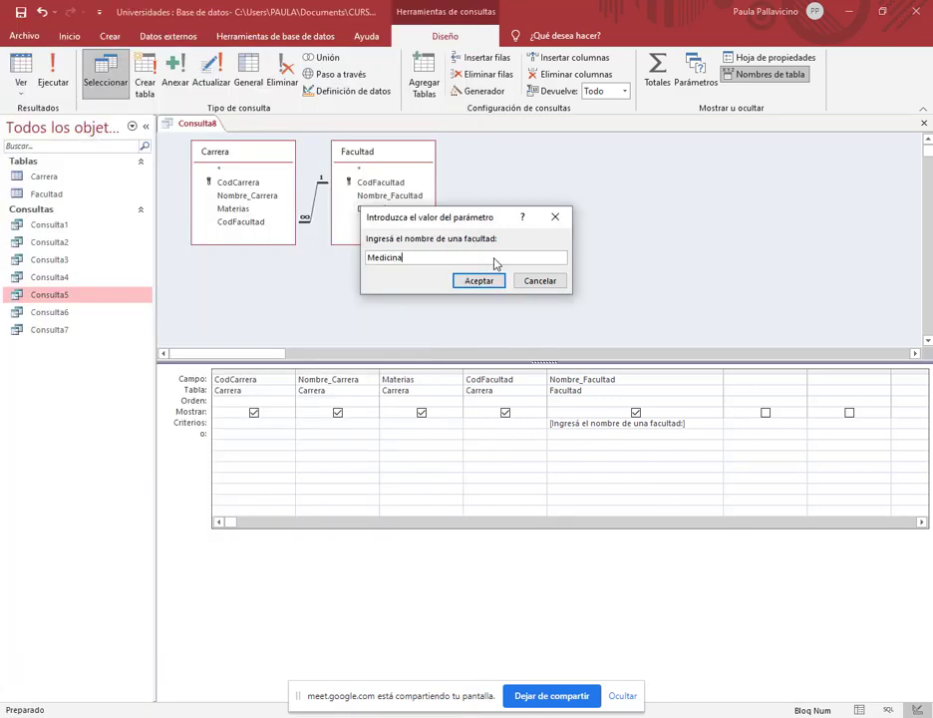
left_click(465, 279)
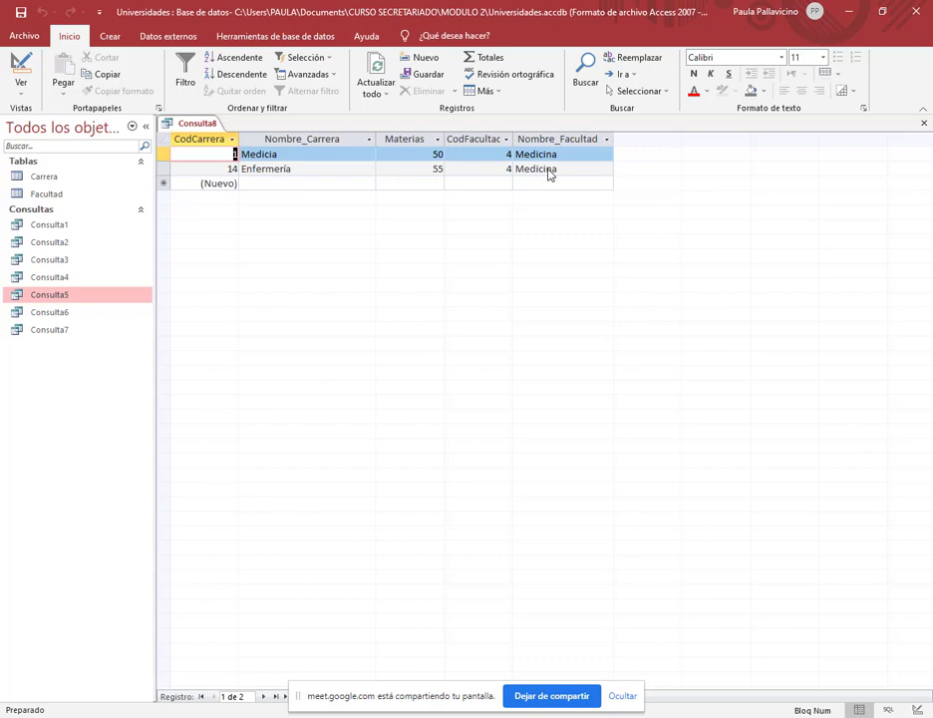
- Save the query as Consulta8, close it, and reopen it in design view
left_click(20, 16)
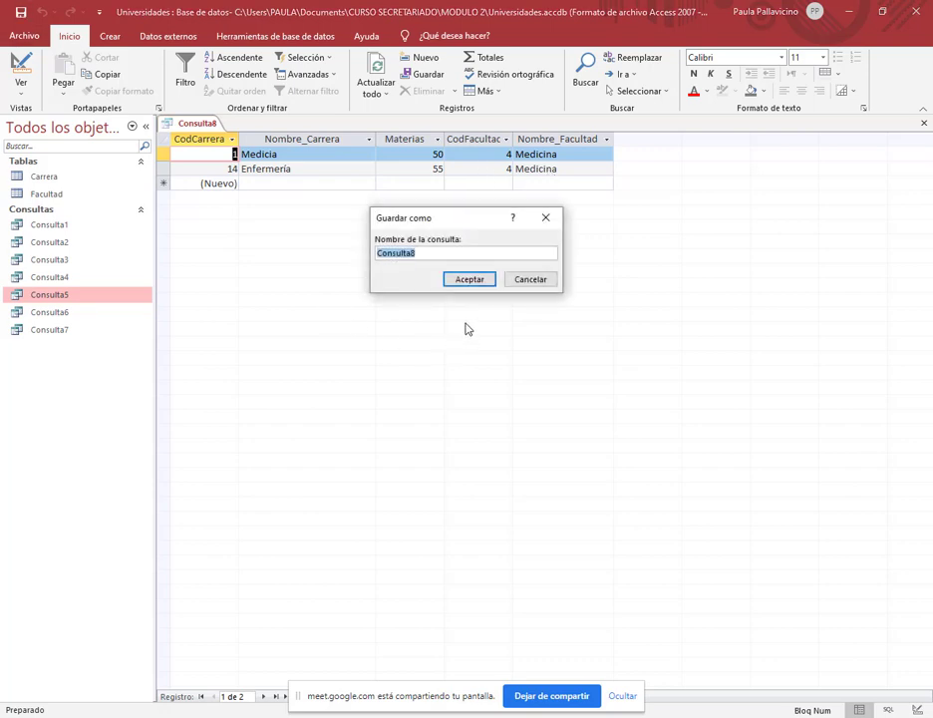
left_click(483, 283)
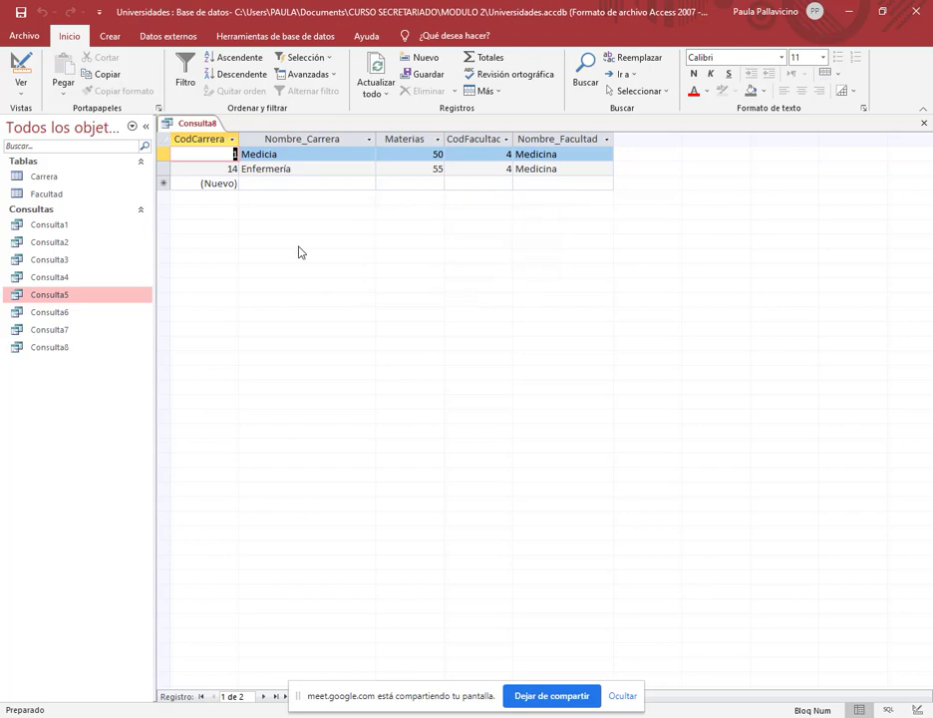
left_click(925, 124)
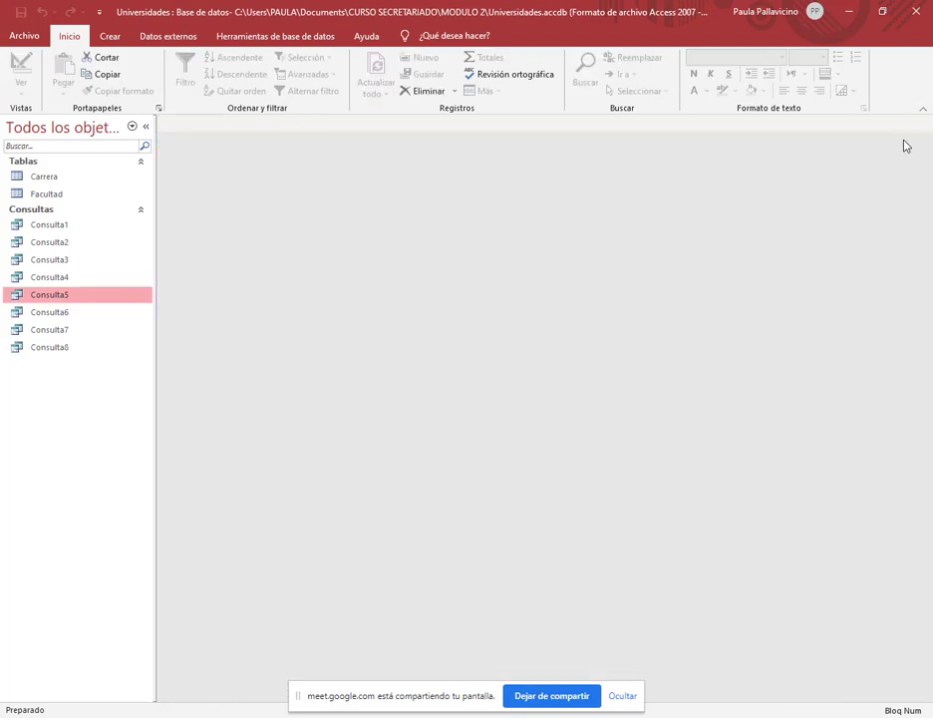
left_click(60, 349)
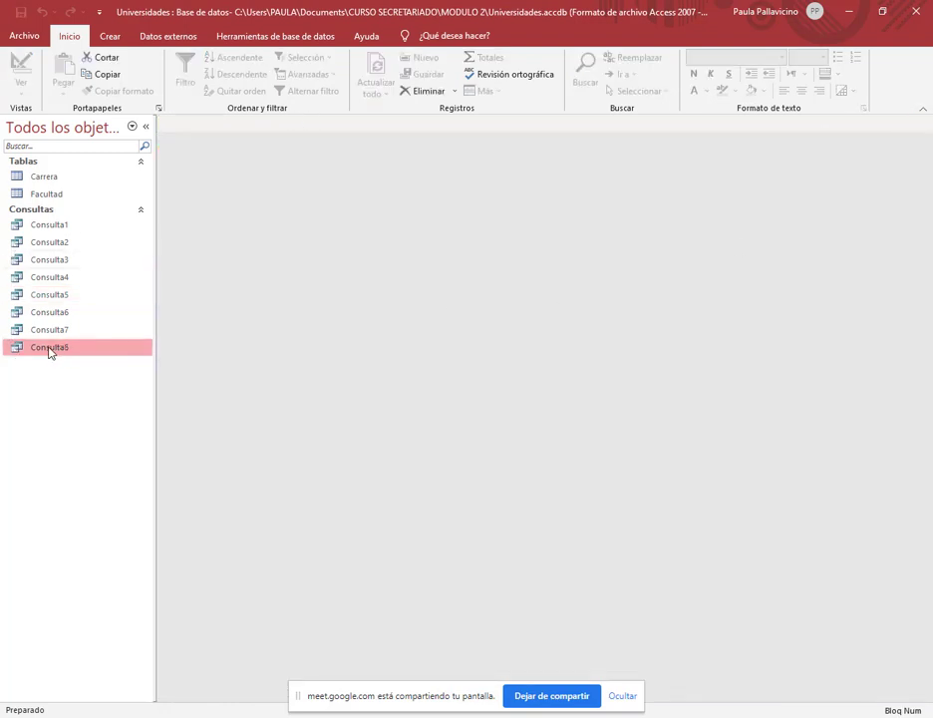
right_click(47, 346)
left_click(86, 375)
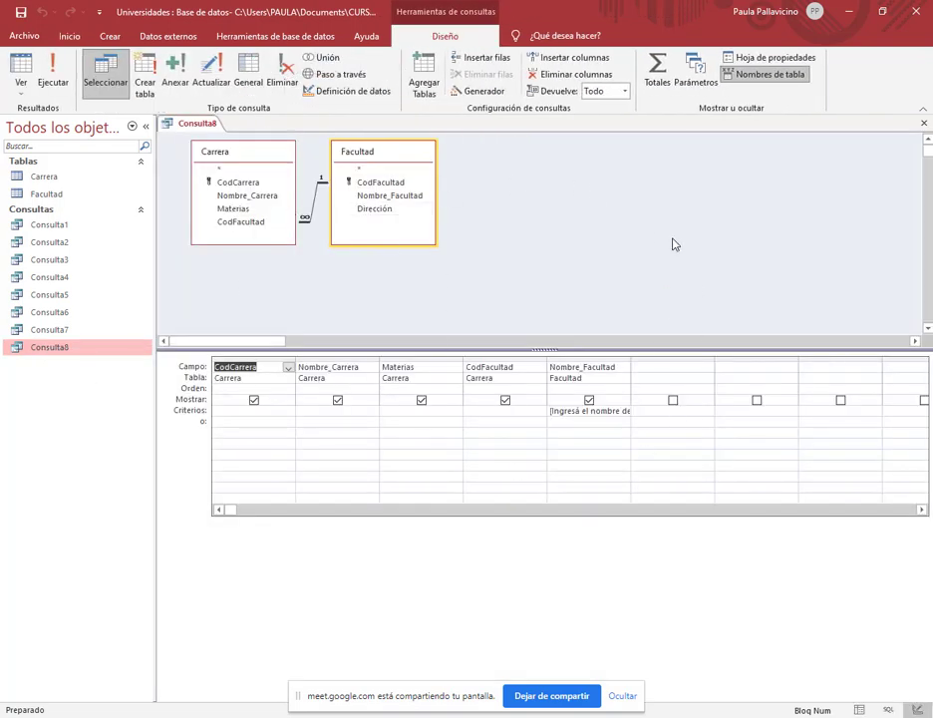
- Run Consulta8 with Derecho as the faculty, then switch back to design view
left_click(53, 70)
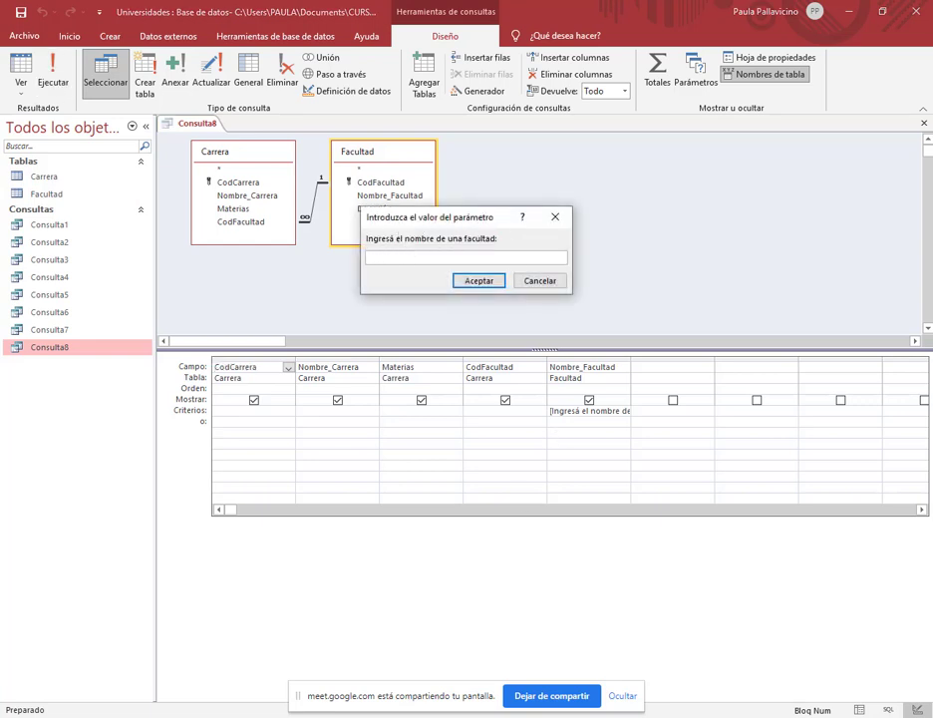
key("alt+Tab")
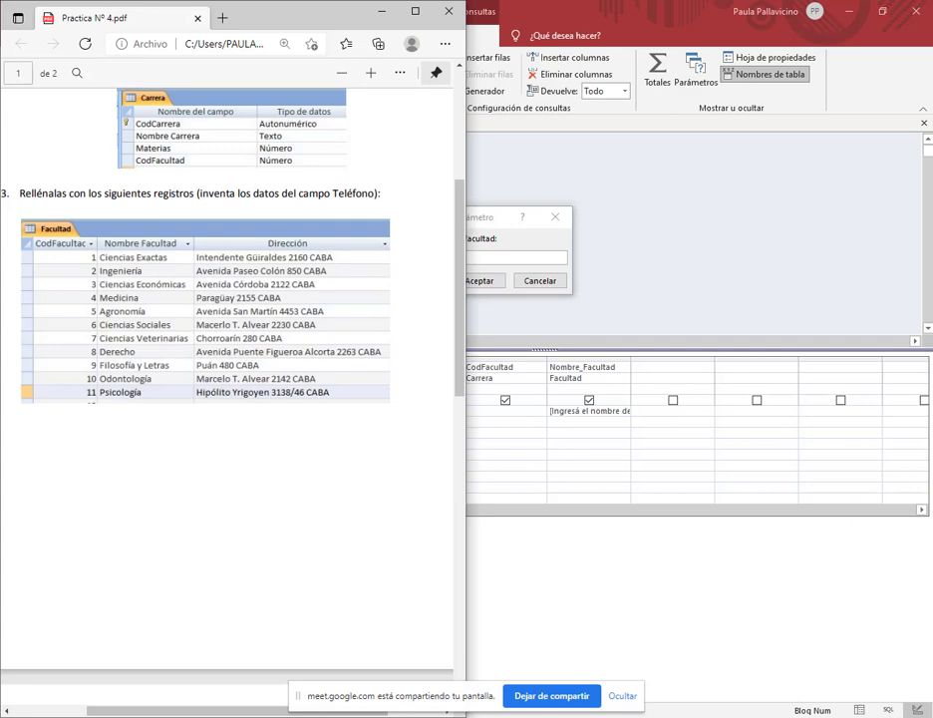
key("alt+Tab")
type("De")
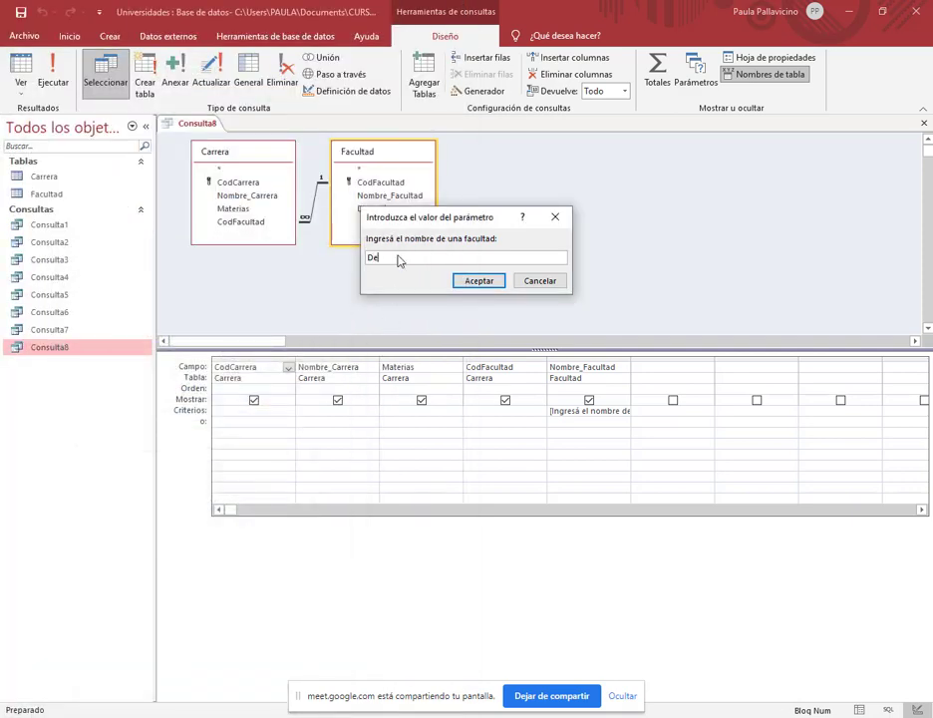
type("recho")
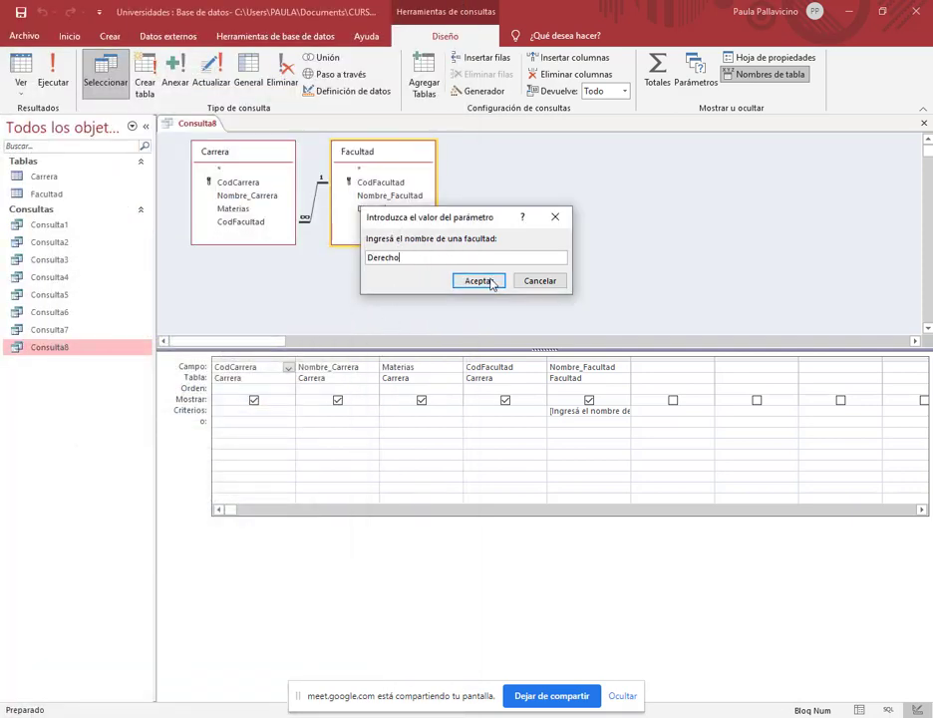
left_click(487, 283)
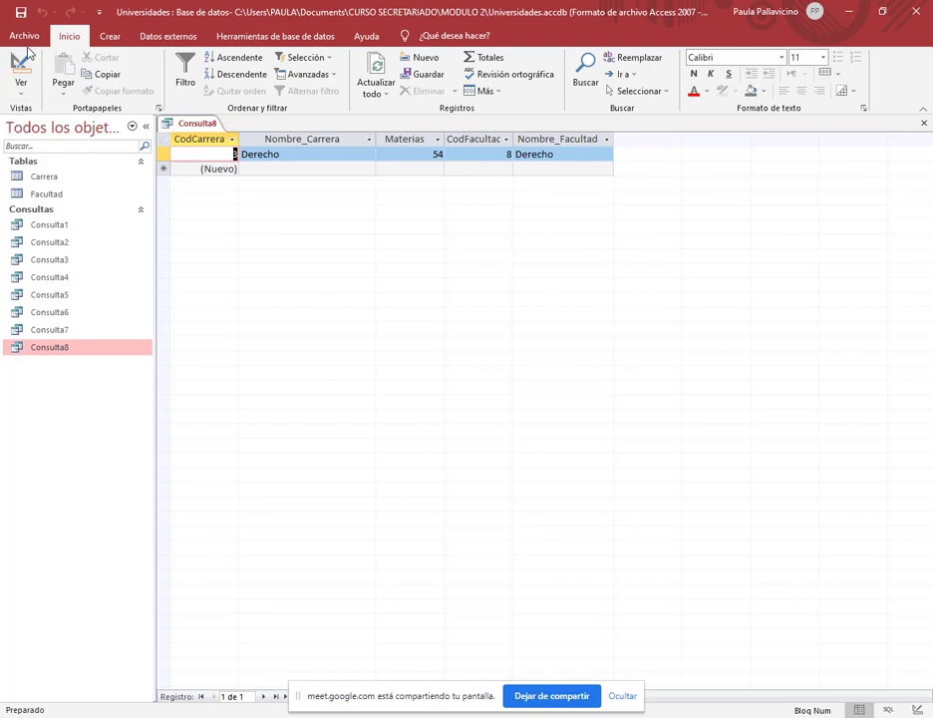
left_click(12, 70)
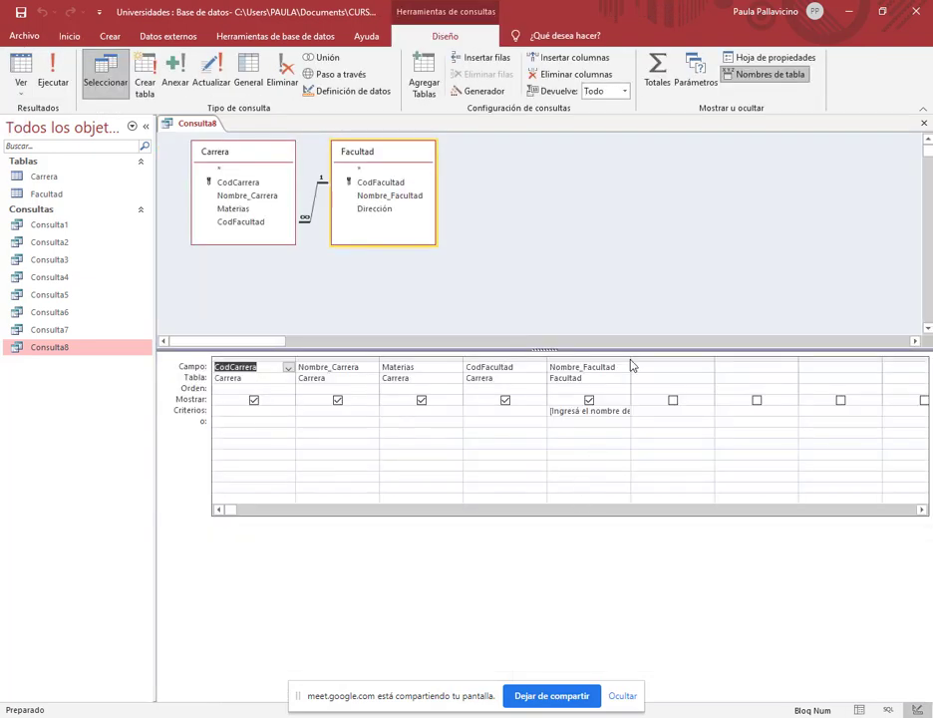
- Widen the Nombre_Facultad column, enlarge the tables area and toggle its Mostrar box off and on
left_click_drag(632, 365, 699, 368)
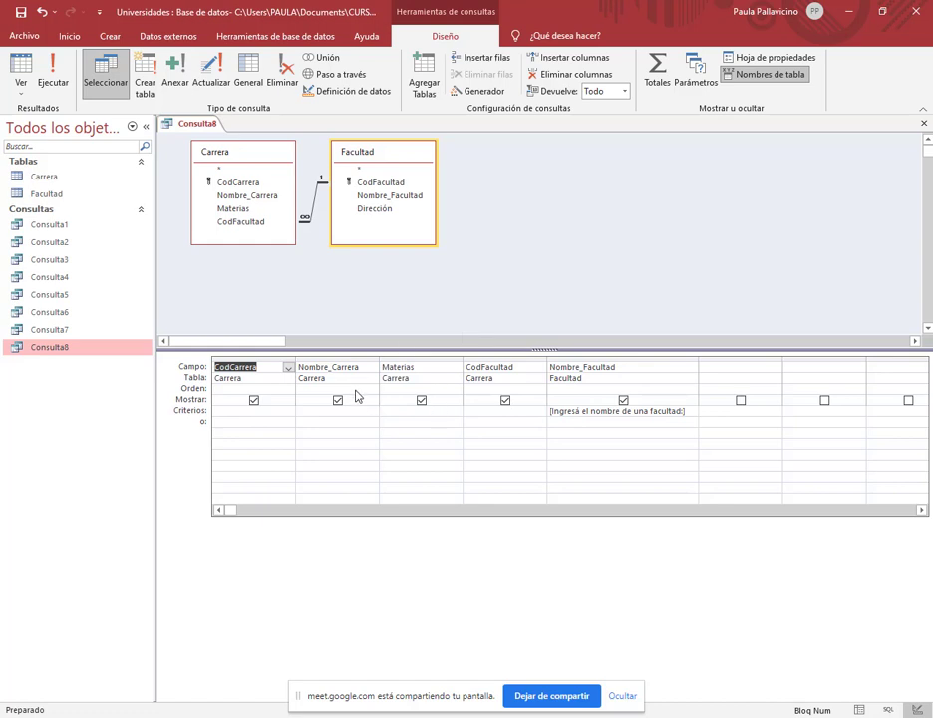
left_click_drag(564, 415, 701, 421)
left_click(599, 413)
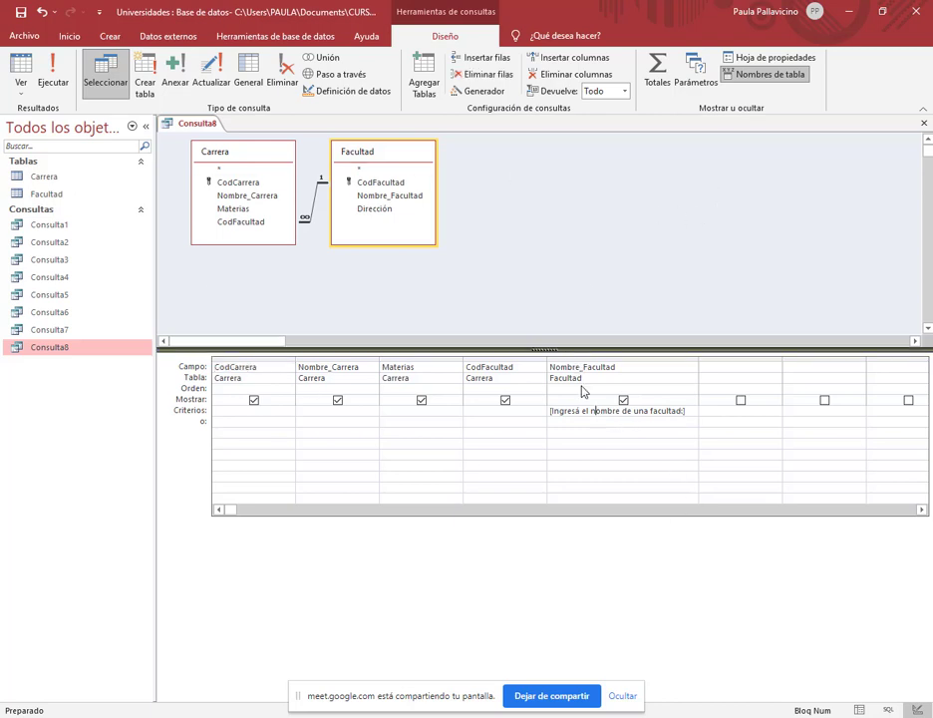
left_click_drag(583, 350, 585, 457)
left_click(651, 507)
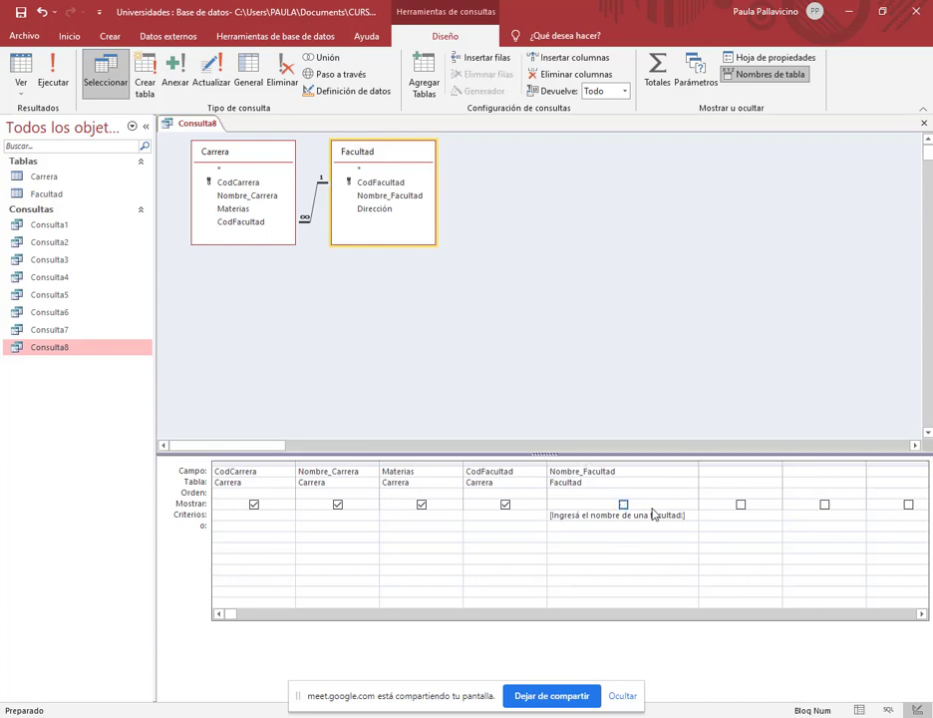
left_click(626, 507)
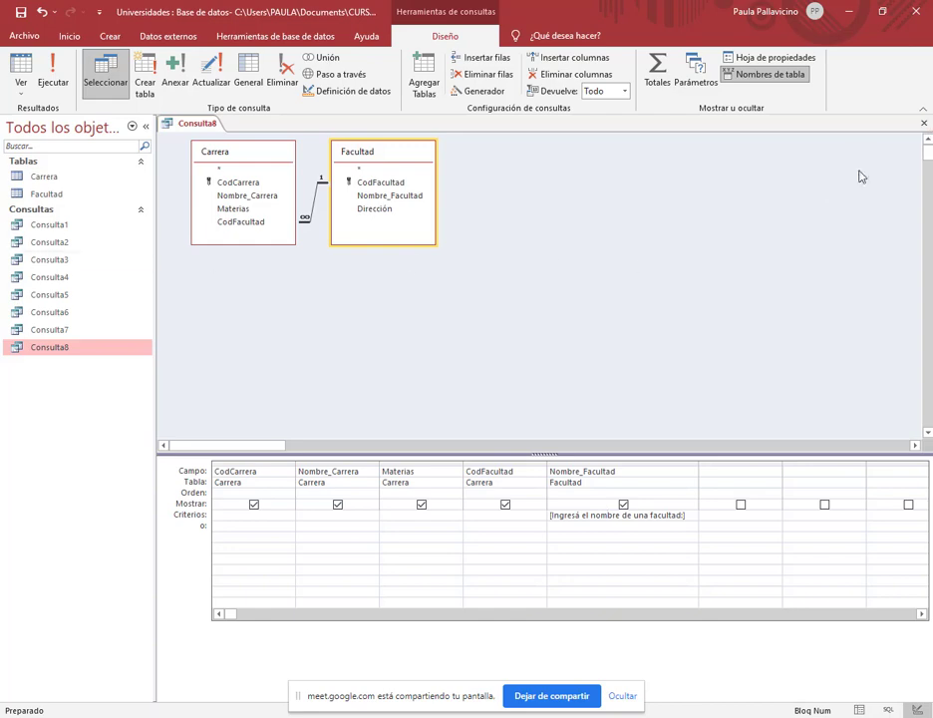
- Close Consulta8 saving the changes, and bring the practice PDF forward
left_click(923, 123)
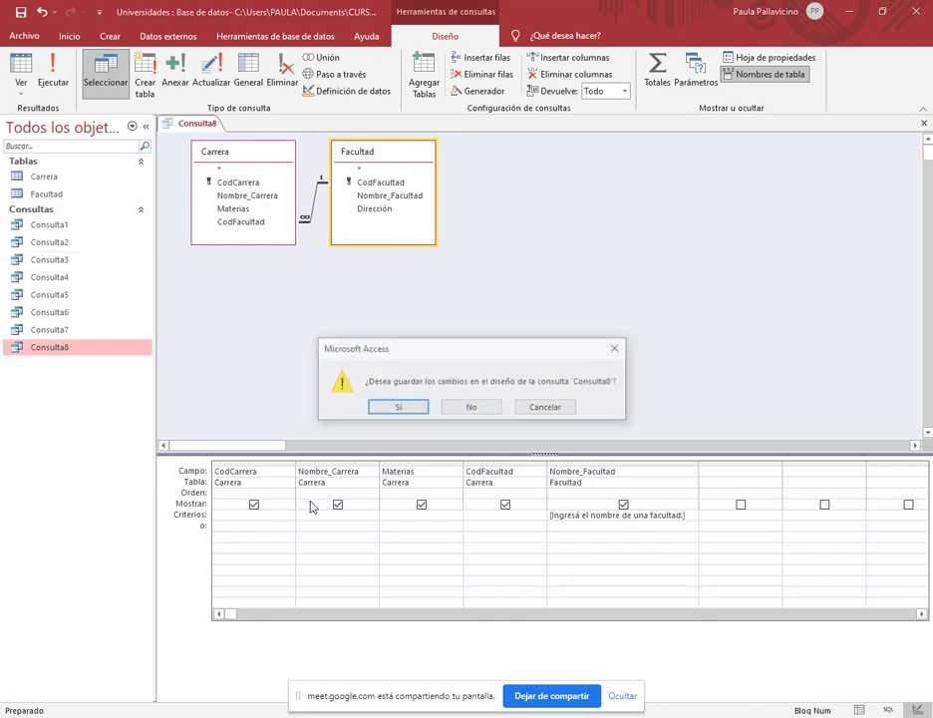
left_click(397, 408)
key("alt+Tab")
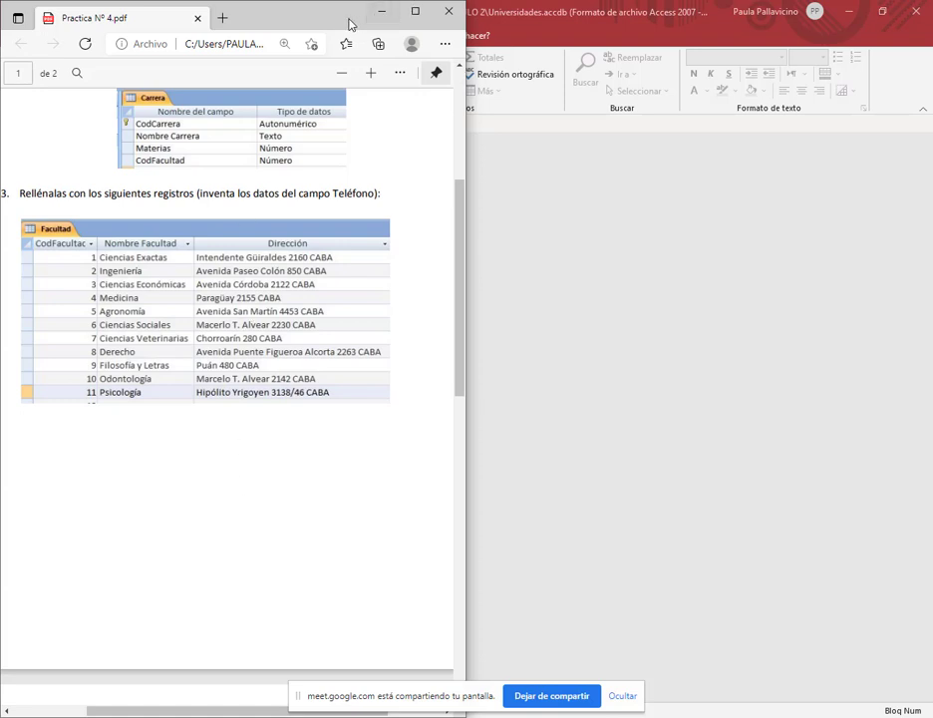
- Move the PDF right, scroll to page 2's query list, maximize it, and return to Access
left_click_drag(328, 19, 712, 20)
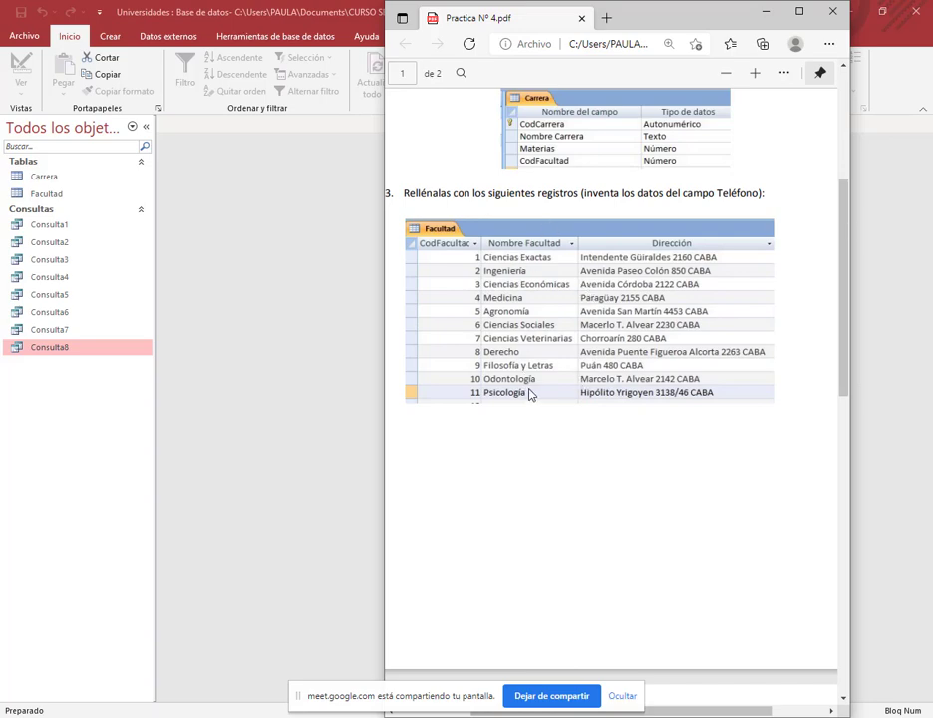
scroll(530, 396, "down", 10)
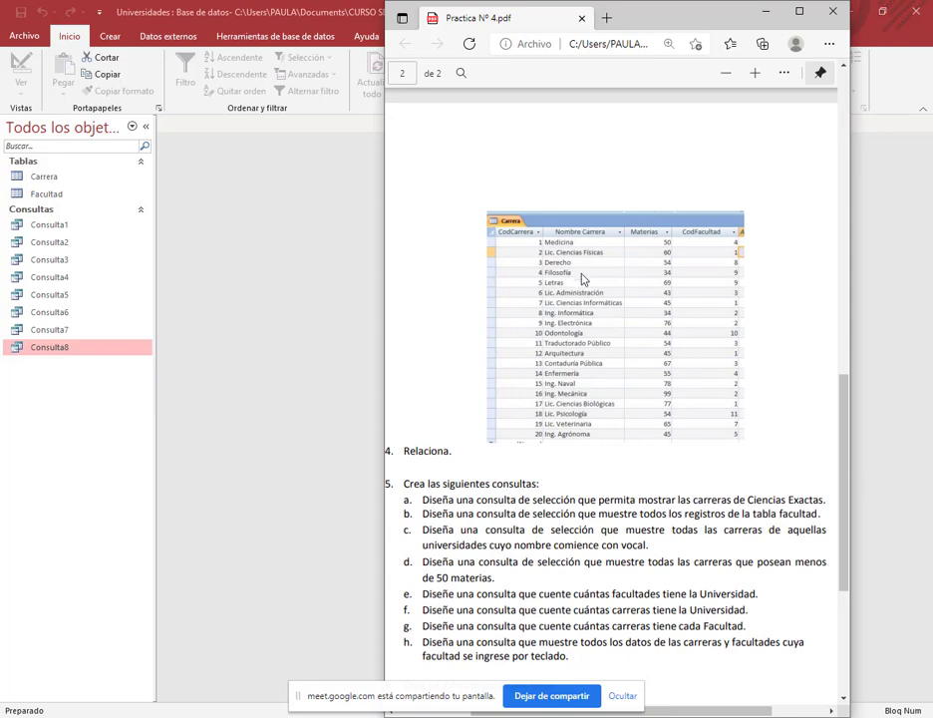
left_click(802, 12)
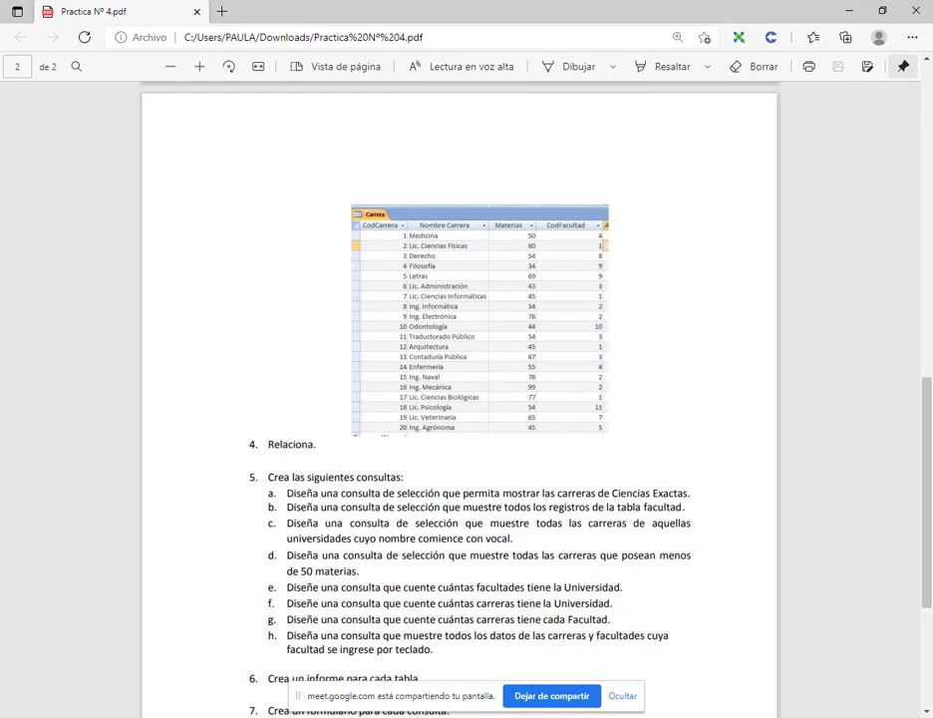
key("alt+Tab")
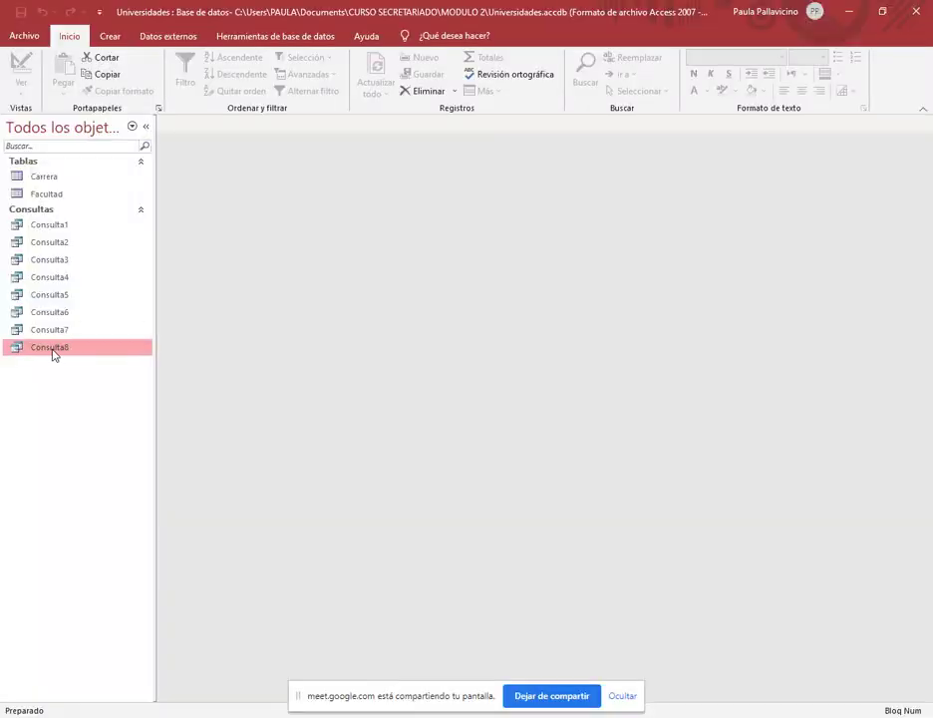
- Create a trial Consulta8 report for Derecho, then close it without saving
left_click(111, 40)
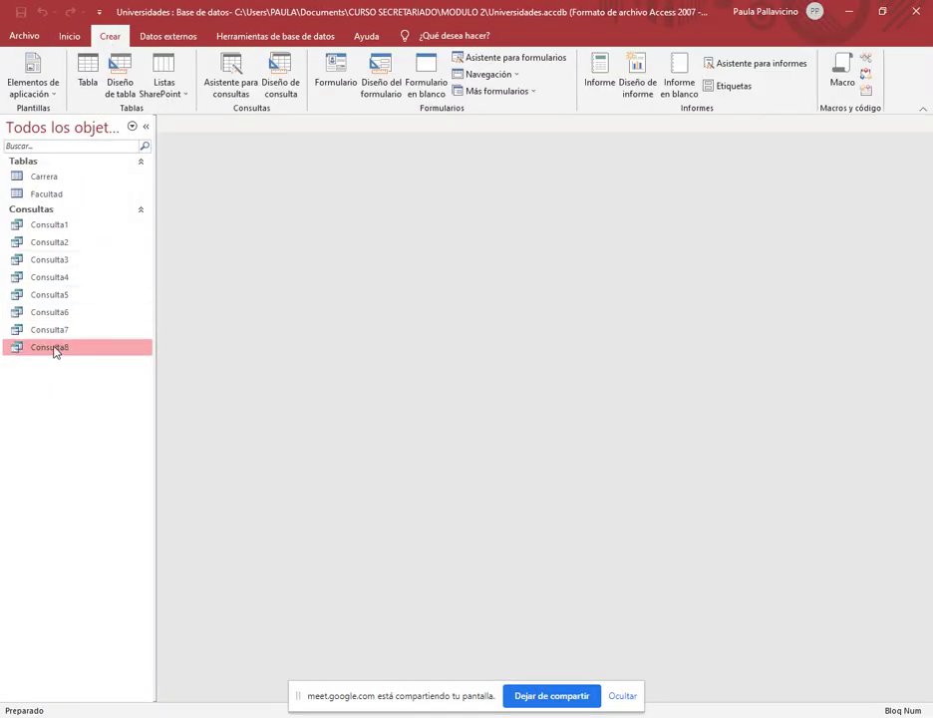
left_click(602, 70)
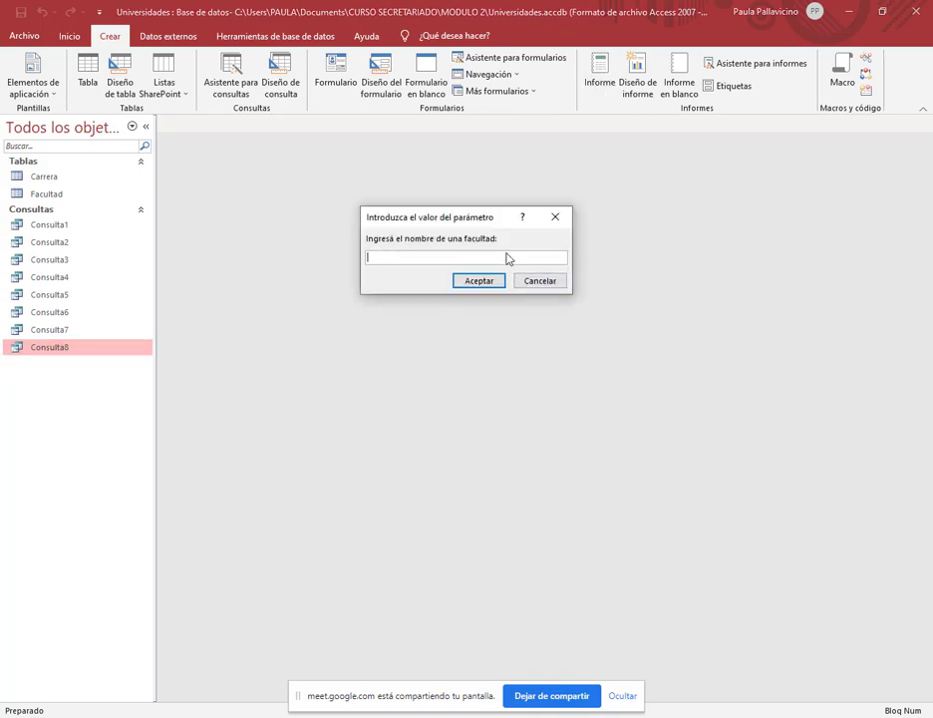
key("Caps_Lock")
type("D")
key("Caps_Lock")
type("erecho")
left_click(493, 284)
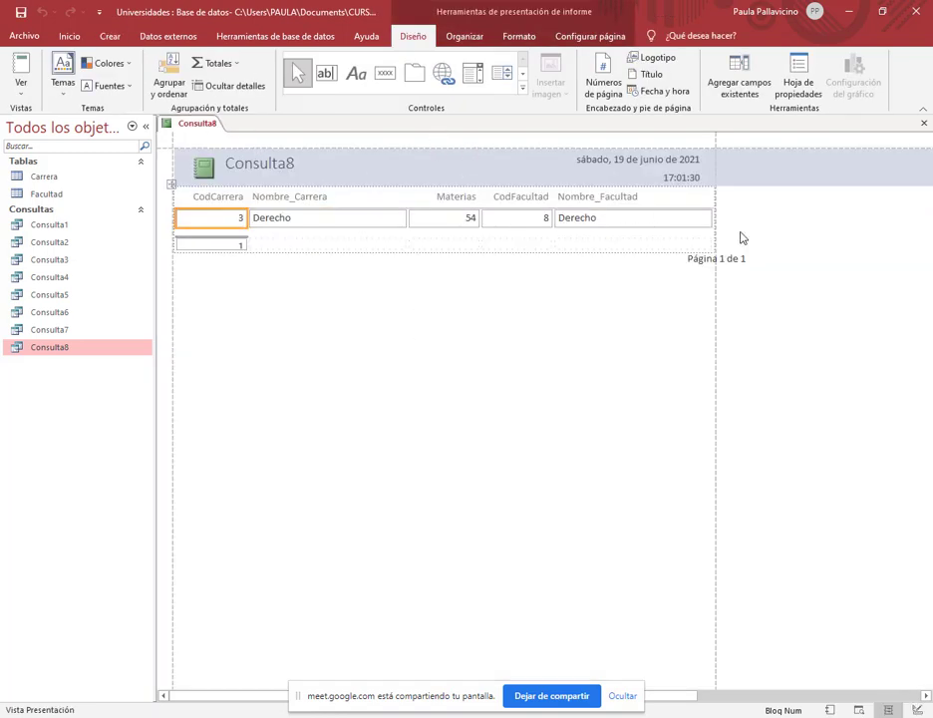
left_click(924, 122)
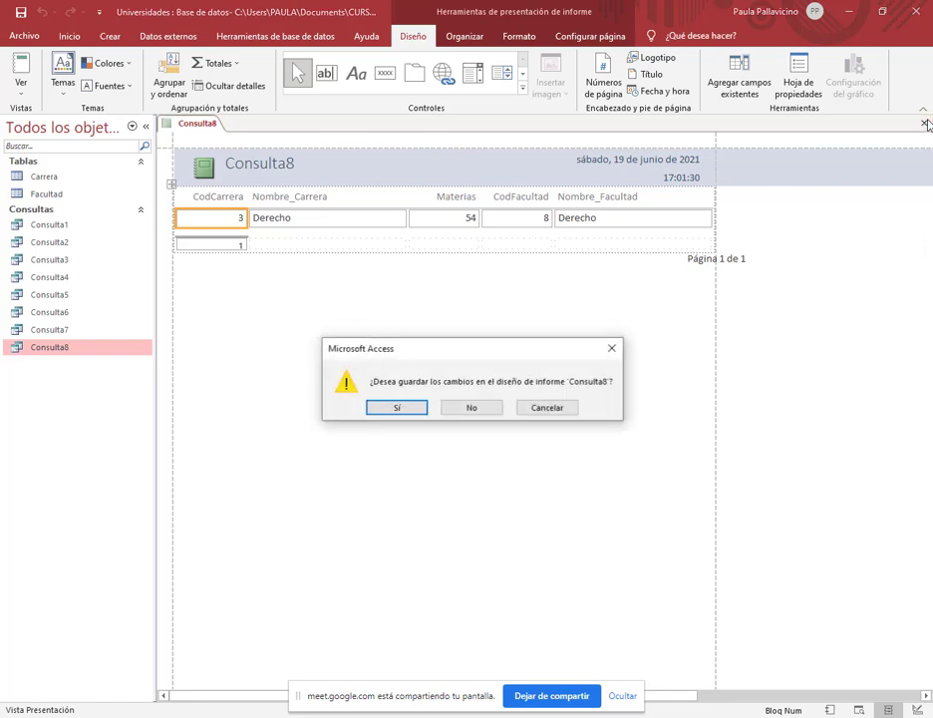
left_click(487, 411)
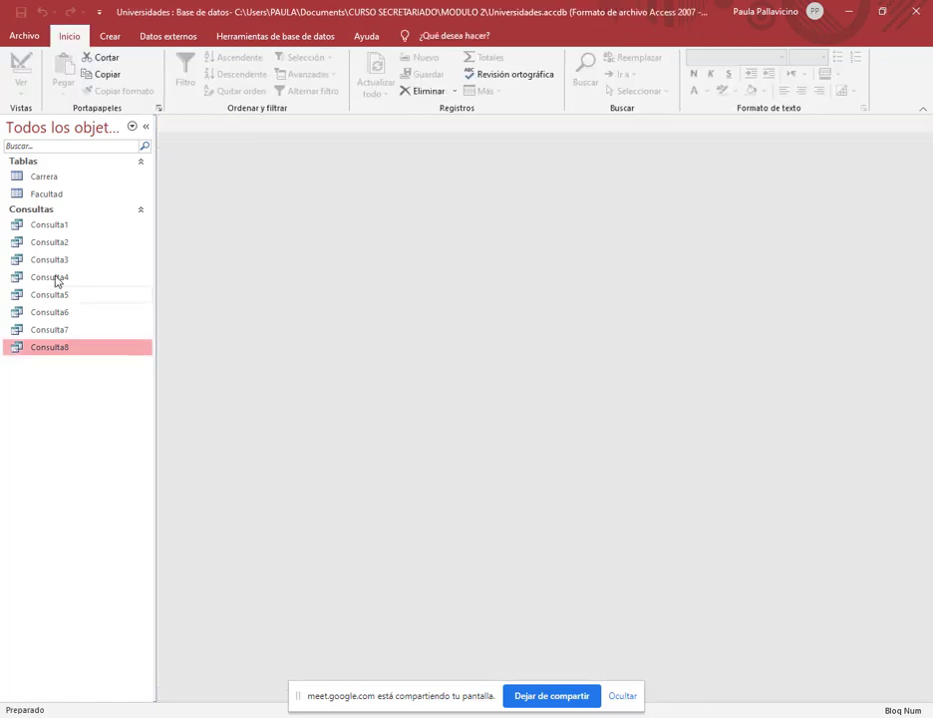
- Retry the Consulta8 report, cancel the faculty prompt and dismiss the resulting error
left_click(109, 36)
left_click(599, 71)
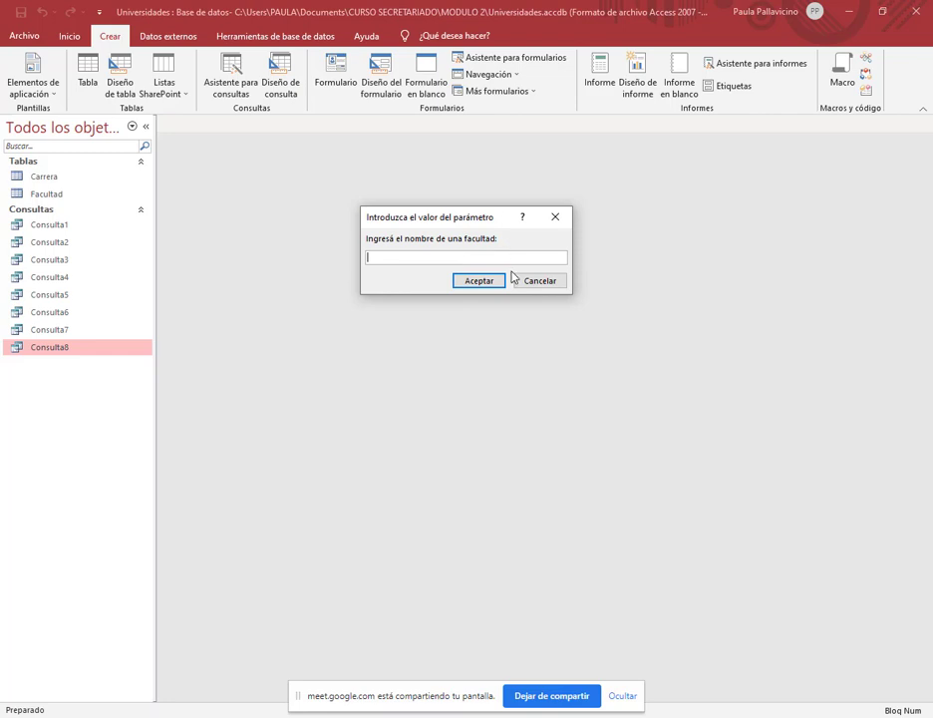
left_click(558, 282)
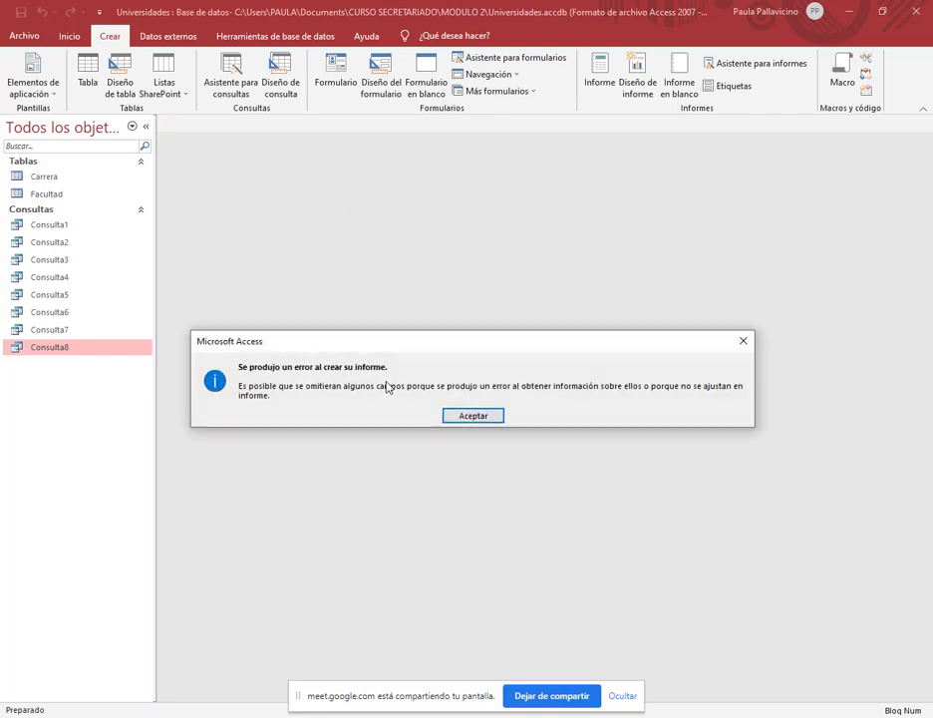
left_click(489, 423)
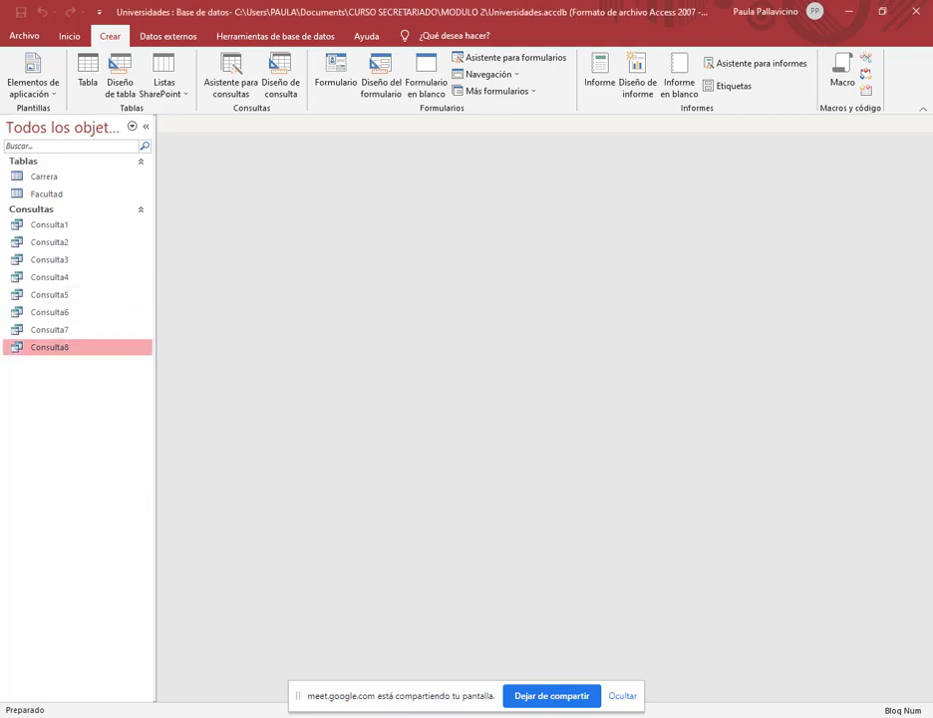
- Scroll the practice PDF to items 4–7, then bring the Google Meet call forward
key("alt+Tab")
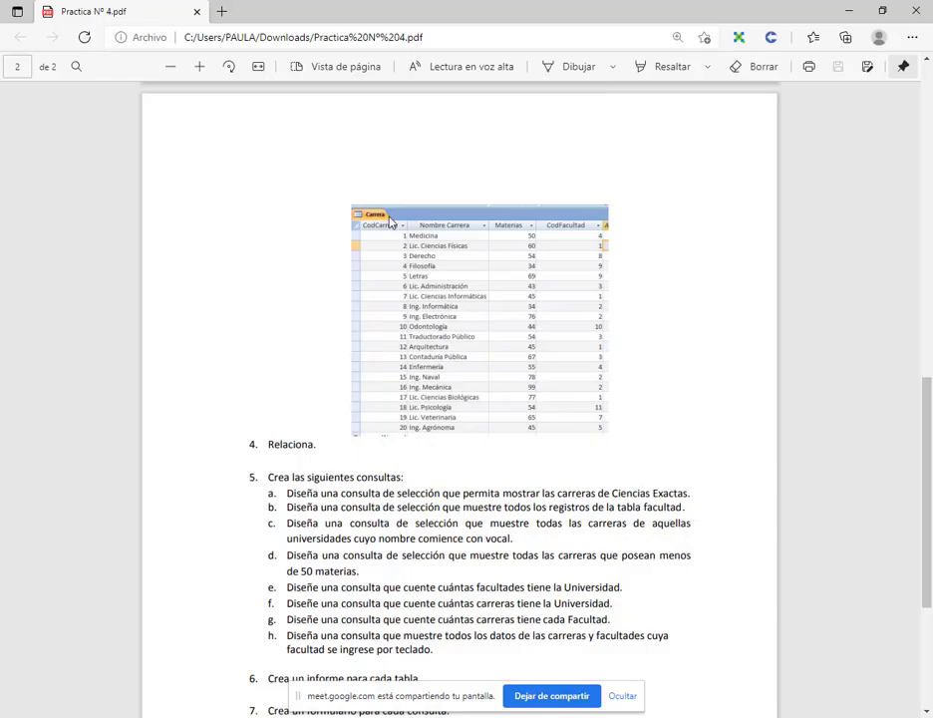
scroll(506, 469, "down", 3)
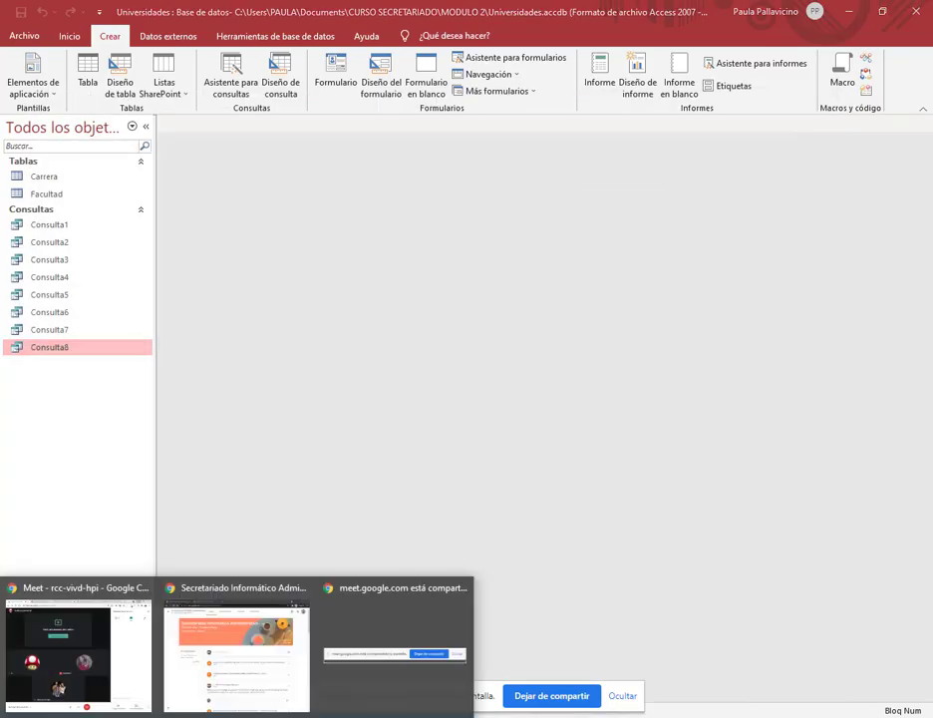
left_click(97, 688)
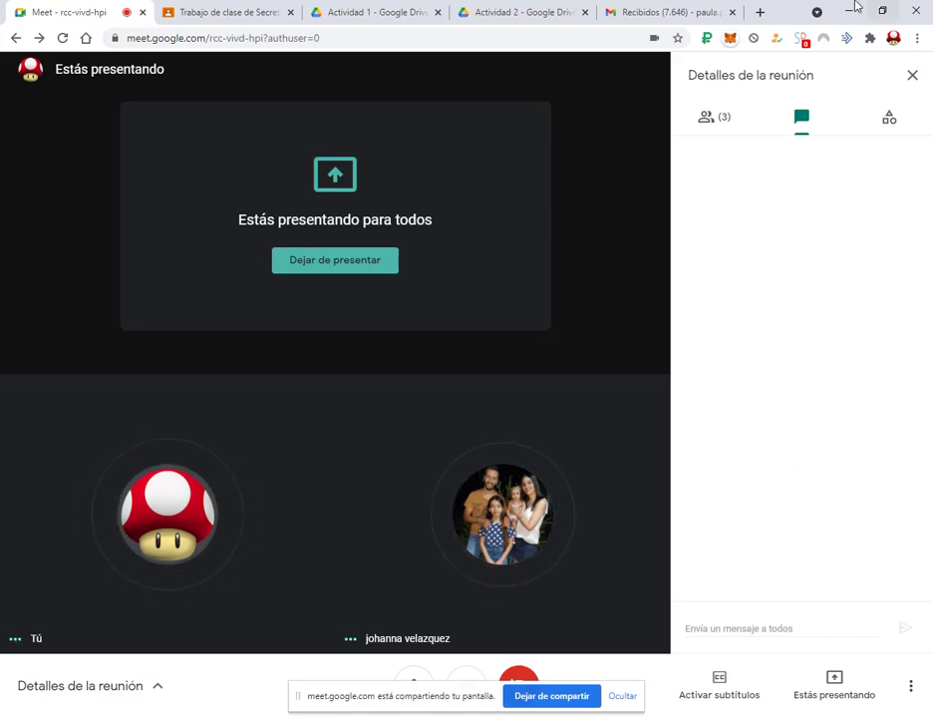
- Minimize the Meet and Access windows so the practice PDF shows again
left_click(849, 8)
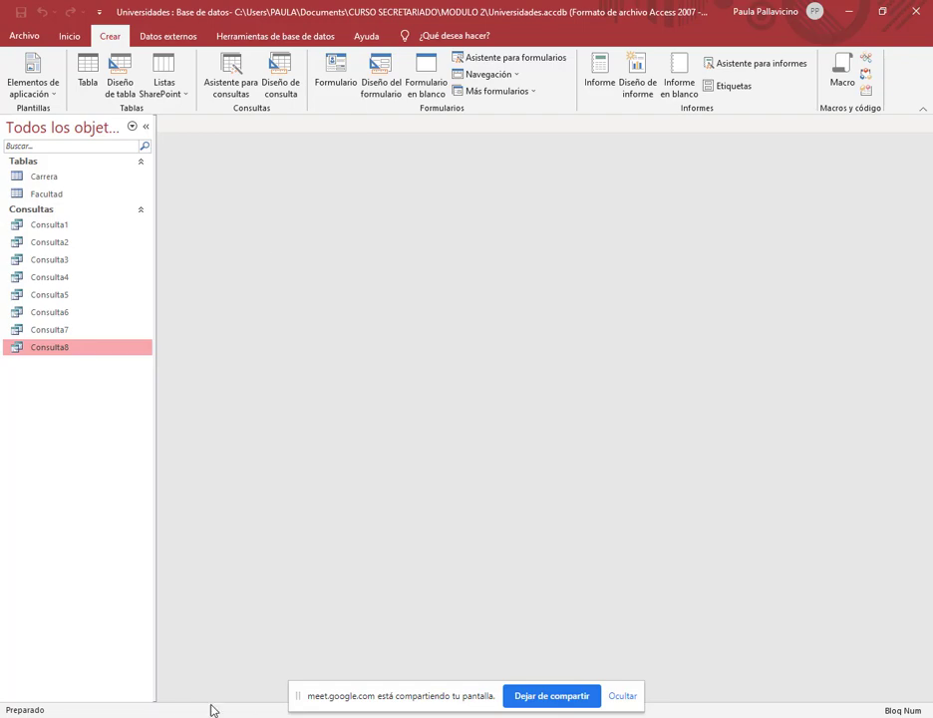
left_click(847, 11)
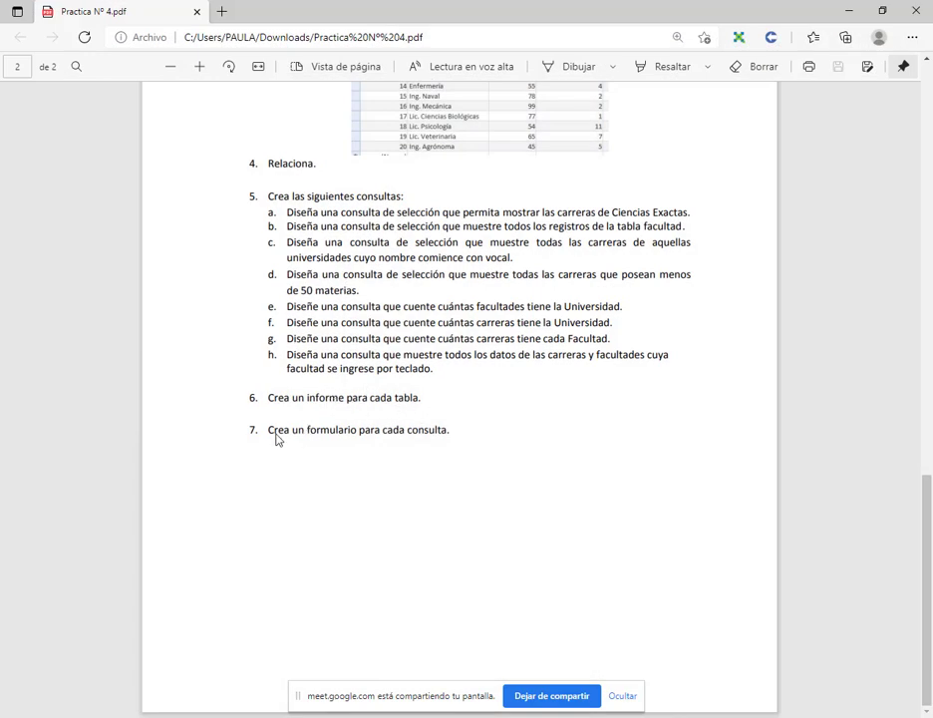
- Highlight item 7's form instruction, minimize the PDF, and select the Carrera table in Access
left_click_drag(274, 432, 419, 431)
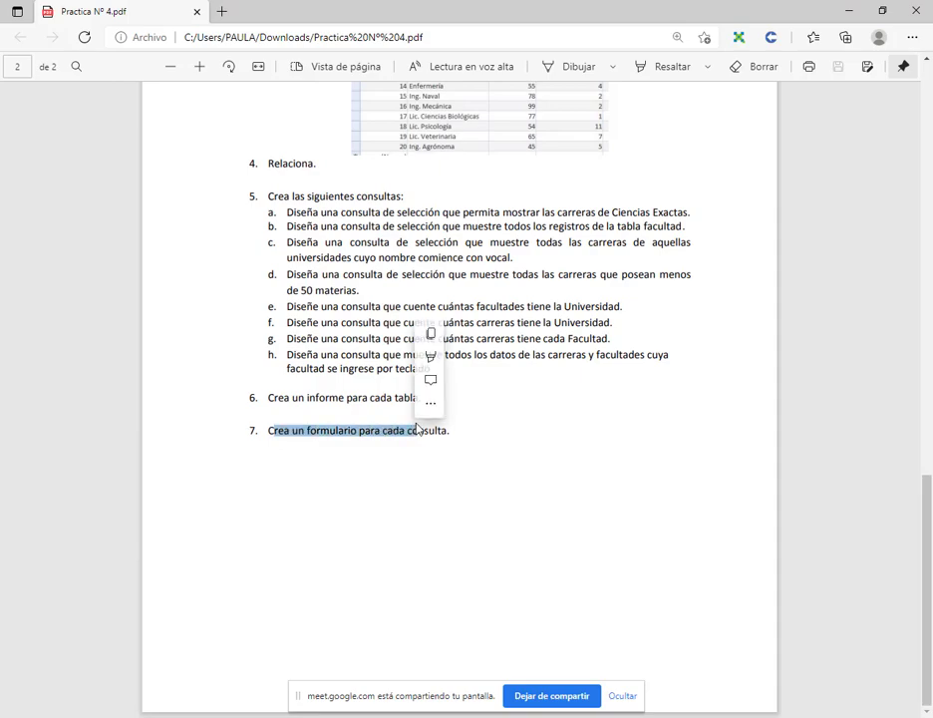
left_click(859, 10)
left_click(41, 177)
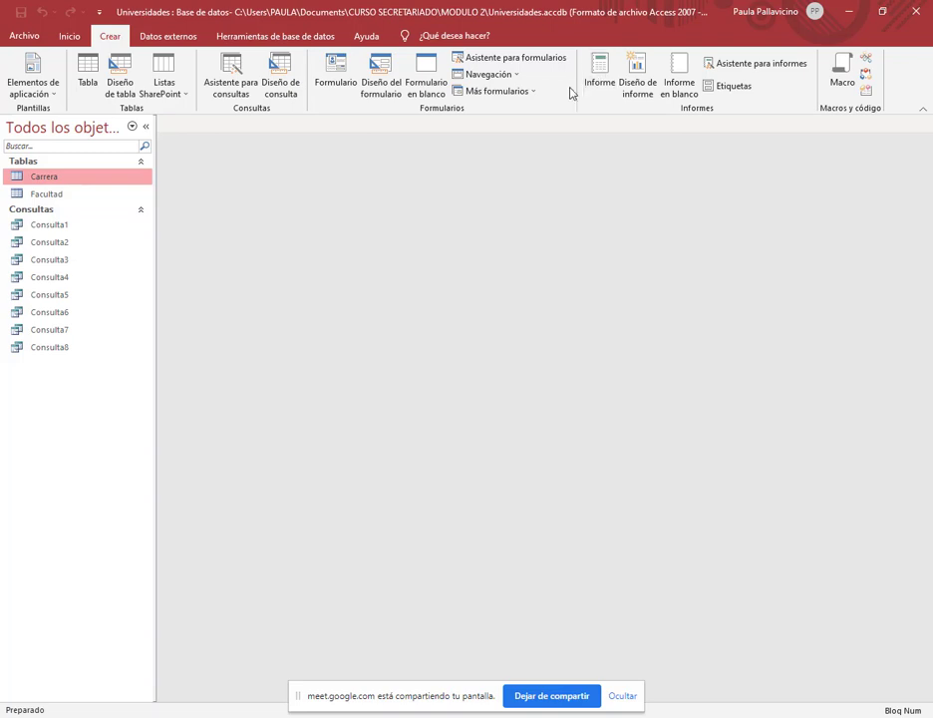
- Create a report from the Carrera table, save it as Carrera, and close it
left_click(602, 75)
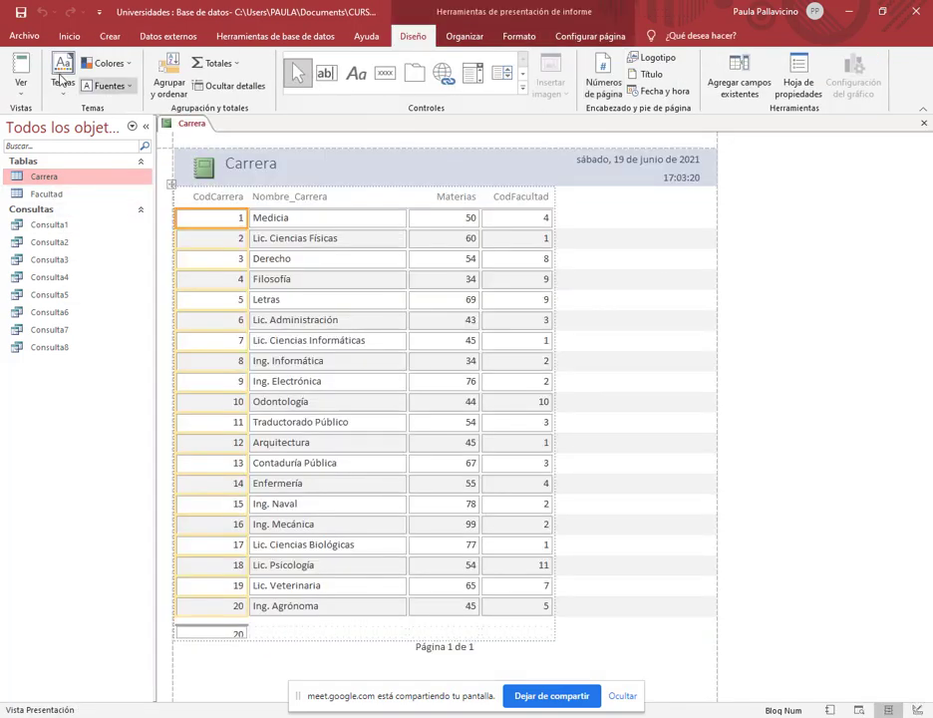
left_click(20, 13)
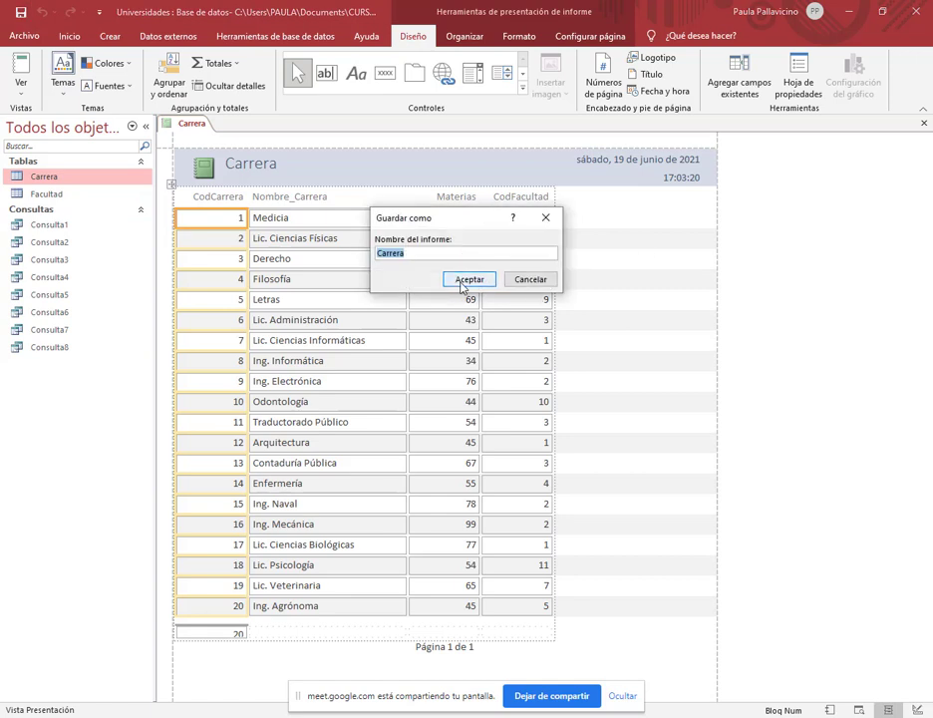
left_click(465, 280)
left_click(923, 123)
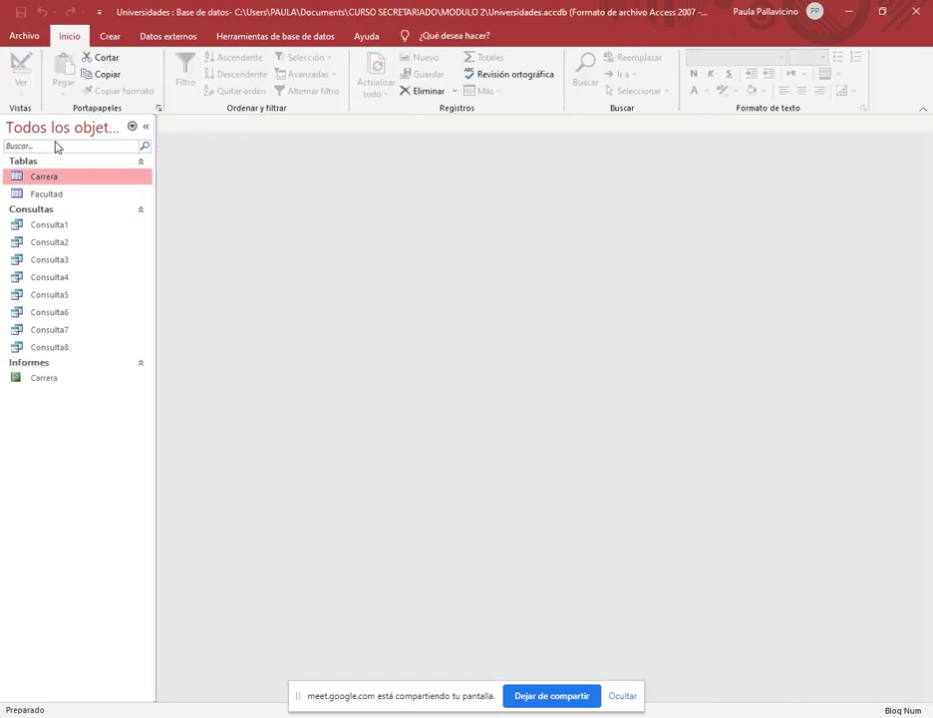
- Create a report from the Facultad table, save it as Facultad, and close it
left_click(48, 193)
left_click(110, 36)
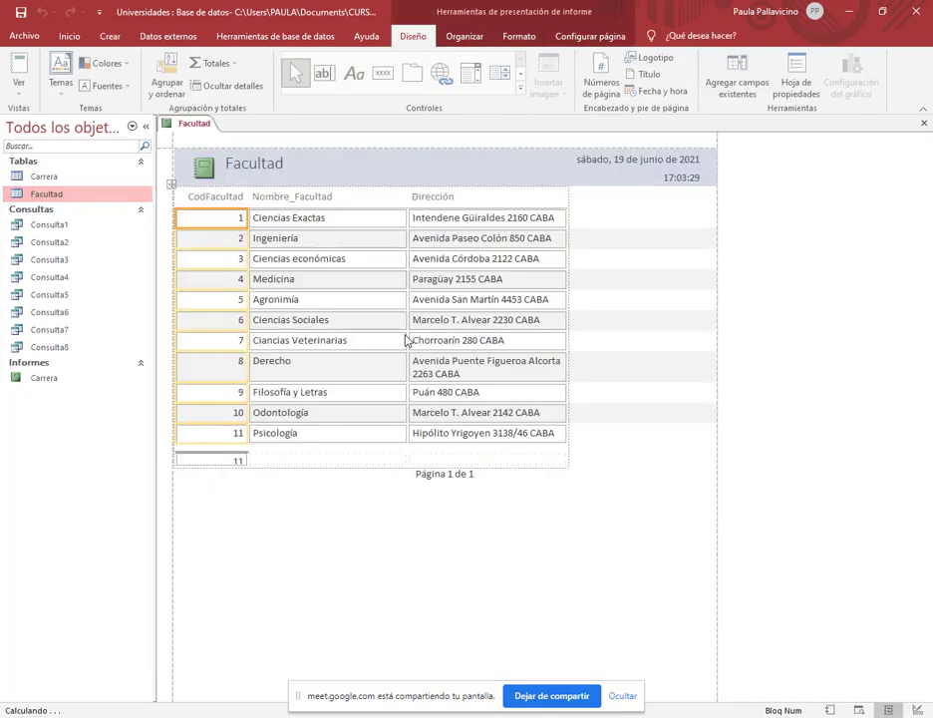
left_click(20, 12)
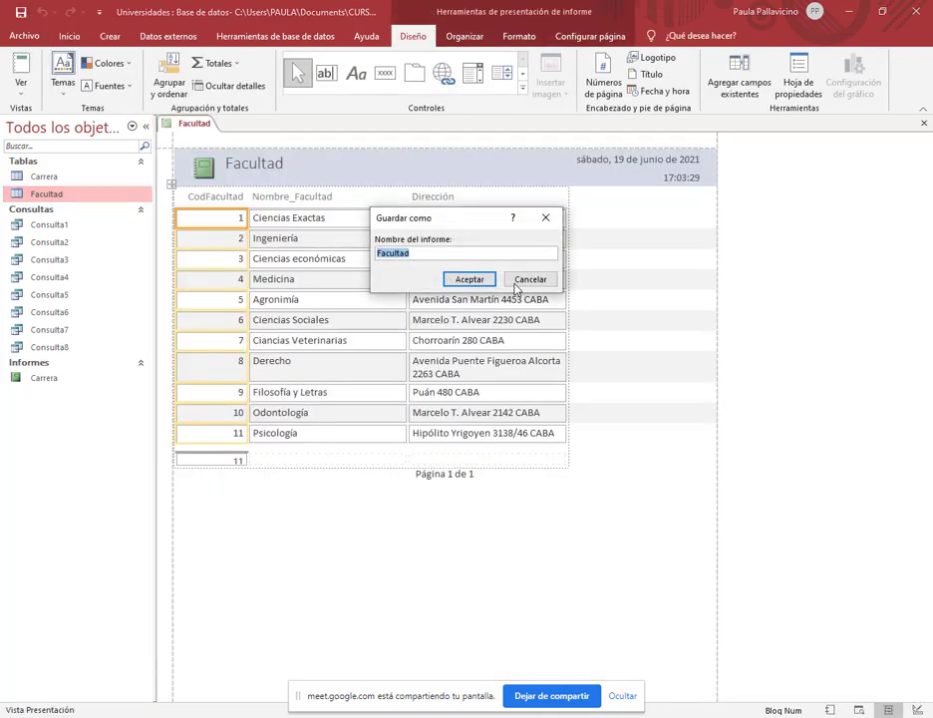
left_click(470, 277)
left_click(925, 123)
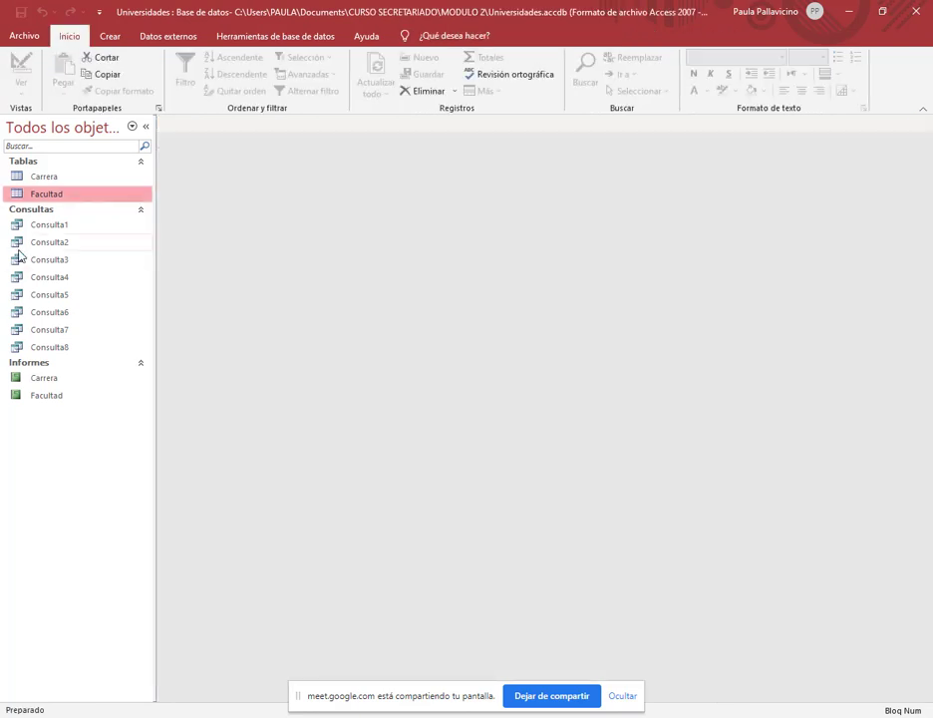
left_click(42, 226)
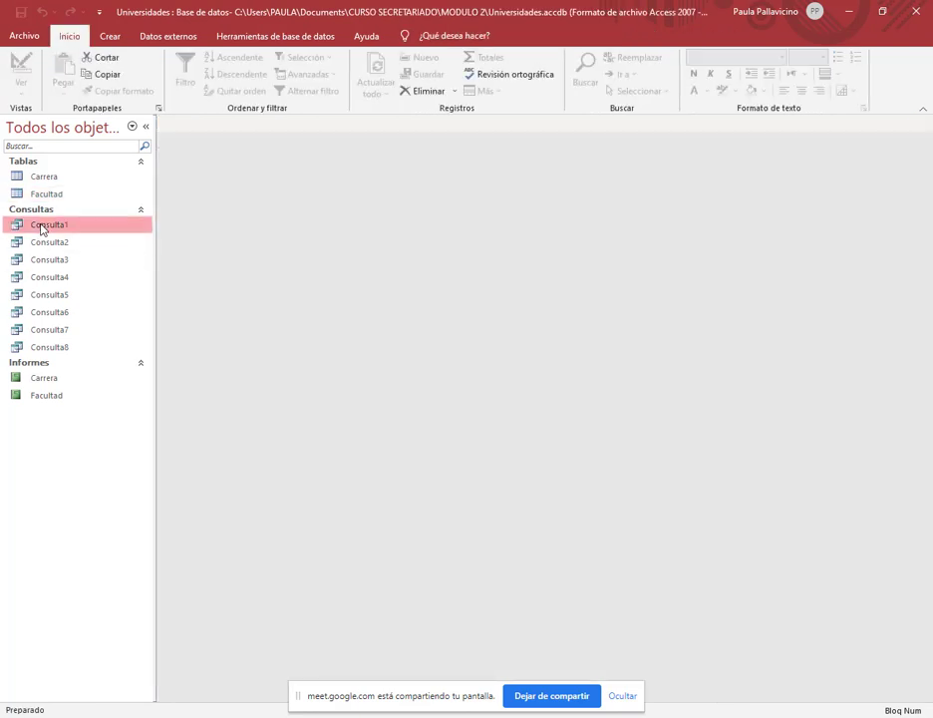
- Create a report from the Consulta1 query and save it as Consulta1
left_click(110, 36)
left_click(600, 74)
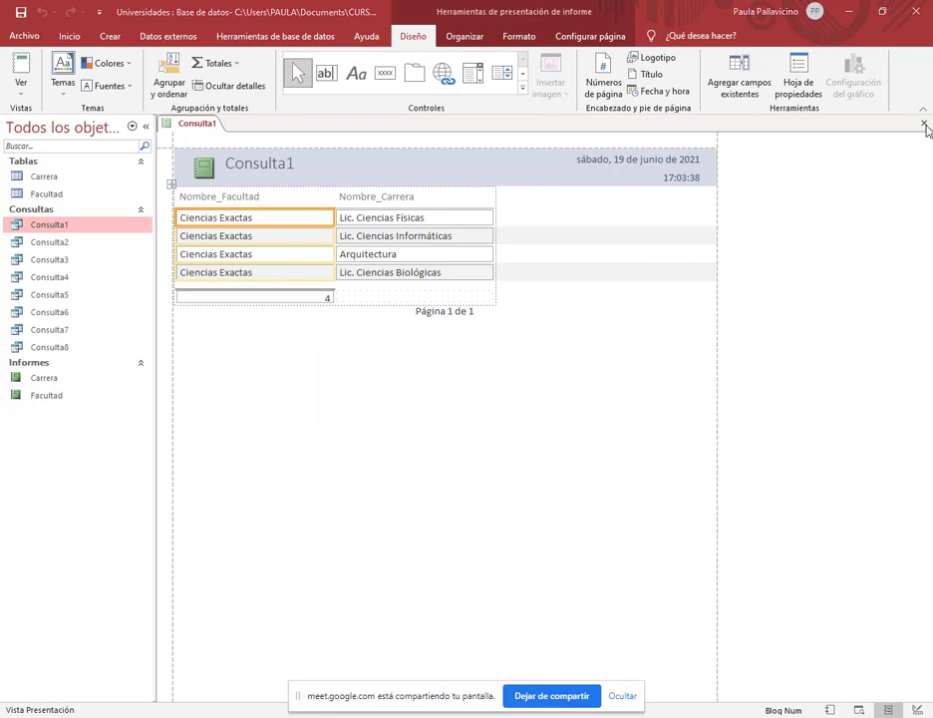
left_click(924, 123)
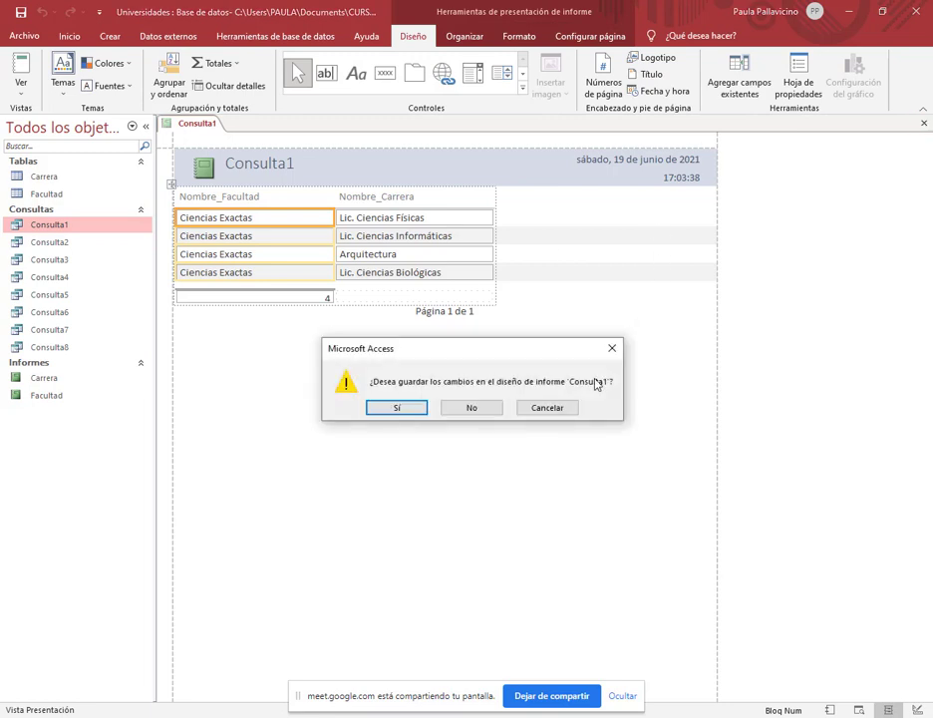
left_click(407, 412)
left_click(476, 281)
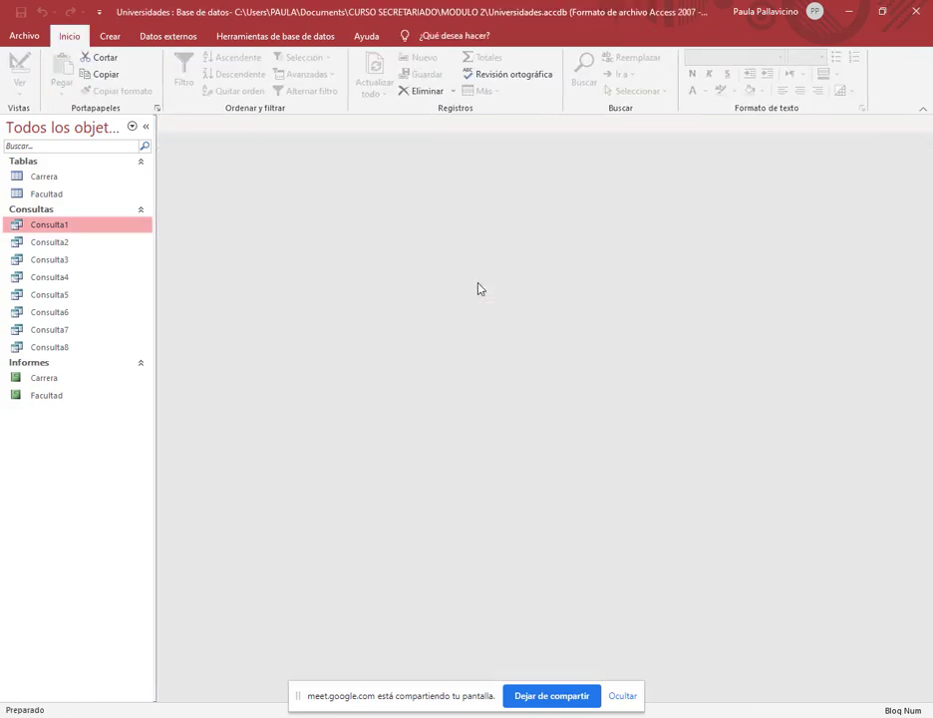
left_click(66, 396)
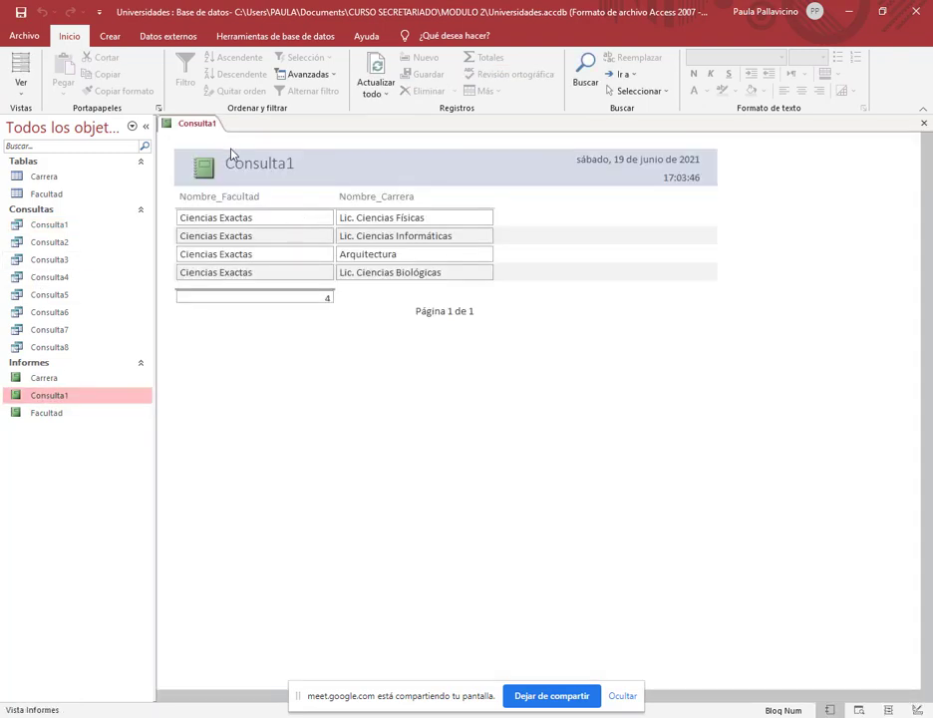
left_click(921, 125)
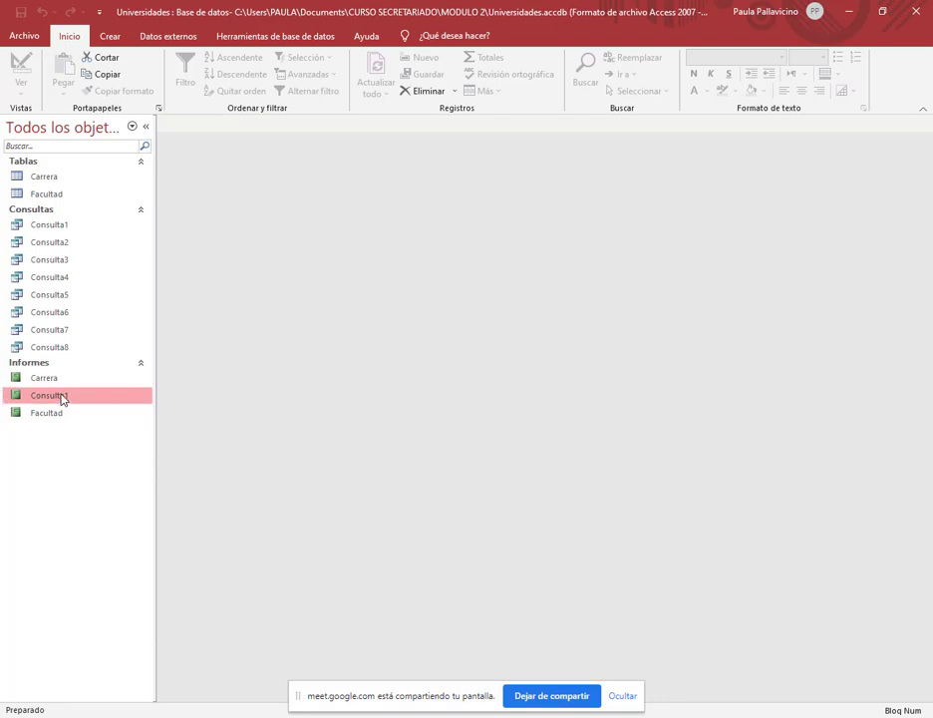
- In Design view, change the Consulta1 report title to 'Faculta de Ciencias Exactas'
right_click(63, 396)
left_click(100, 439)
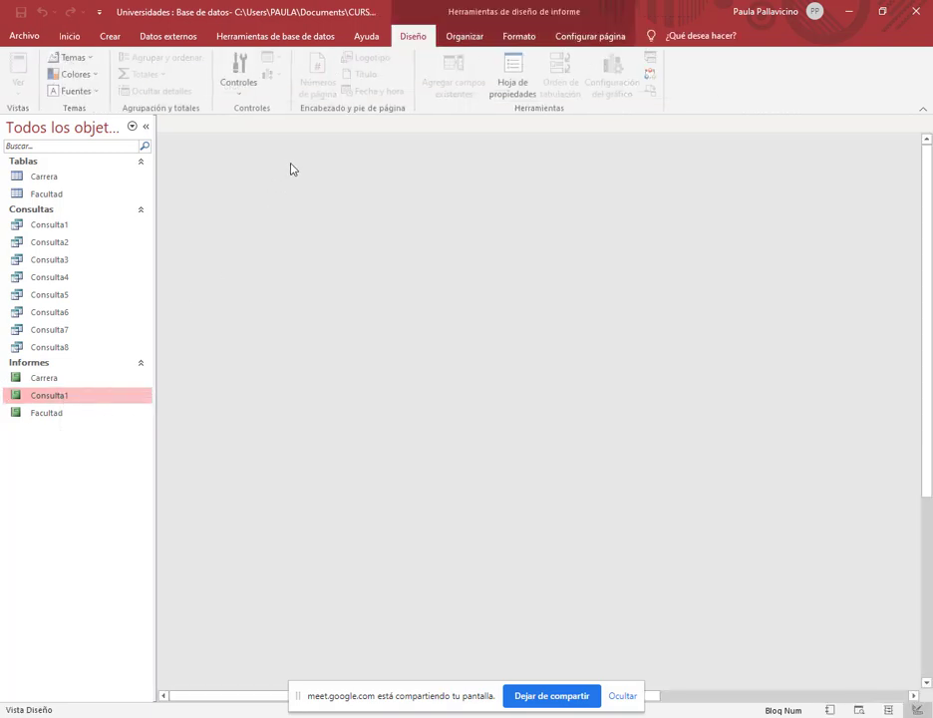
left_click(257, 188)
left_click(296, 177)
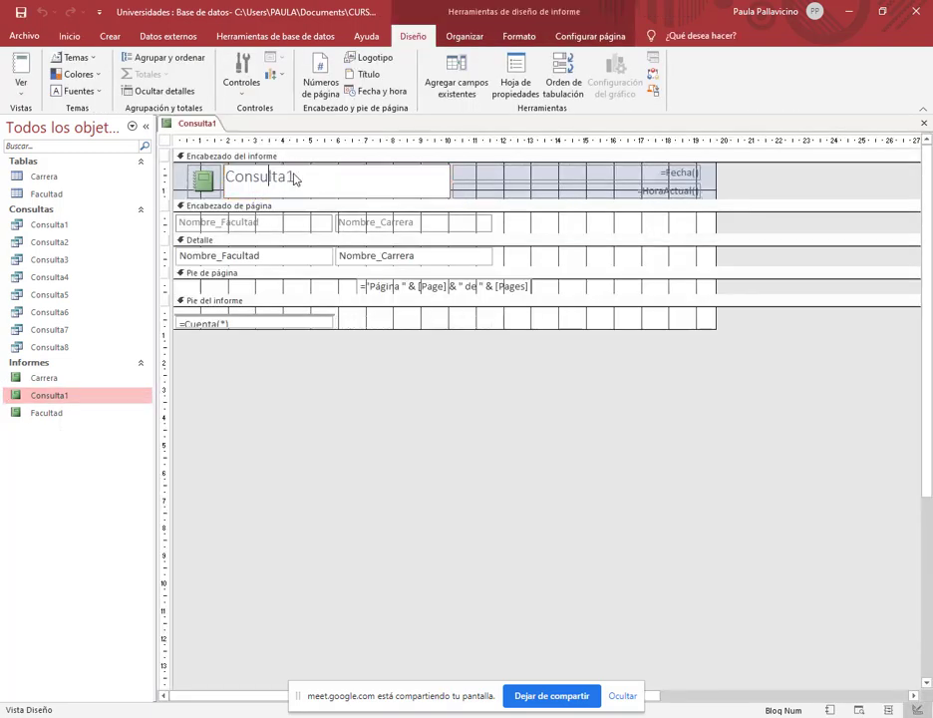
left_click_drag(296, 177, 210, 179)
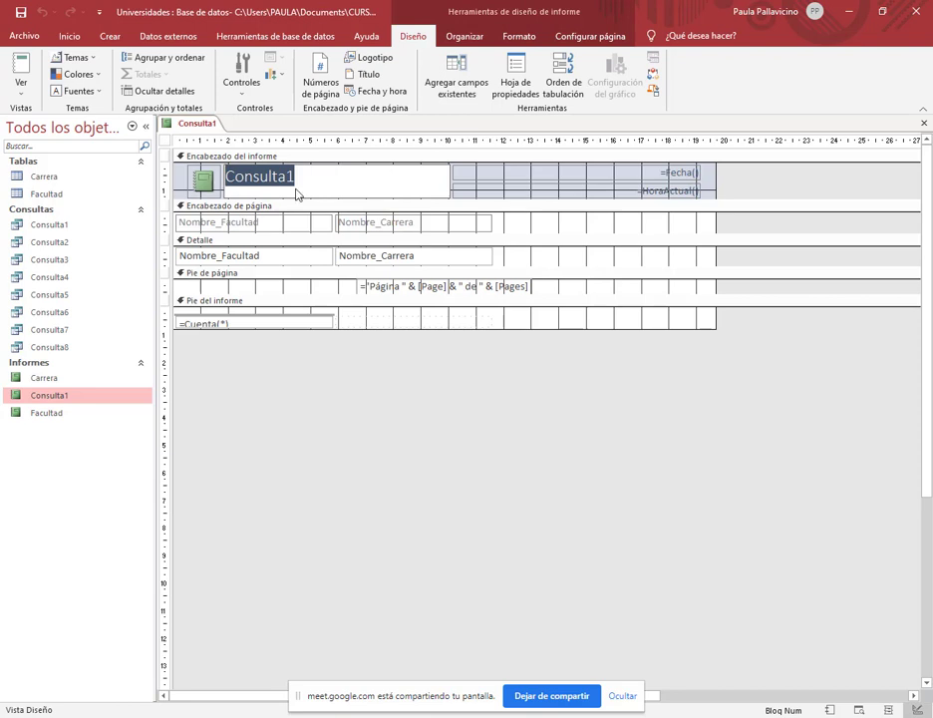
key("BackSpace")
type("Facul")
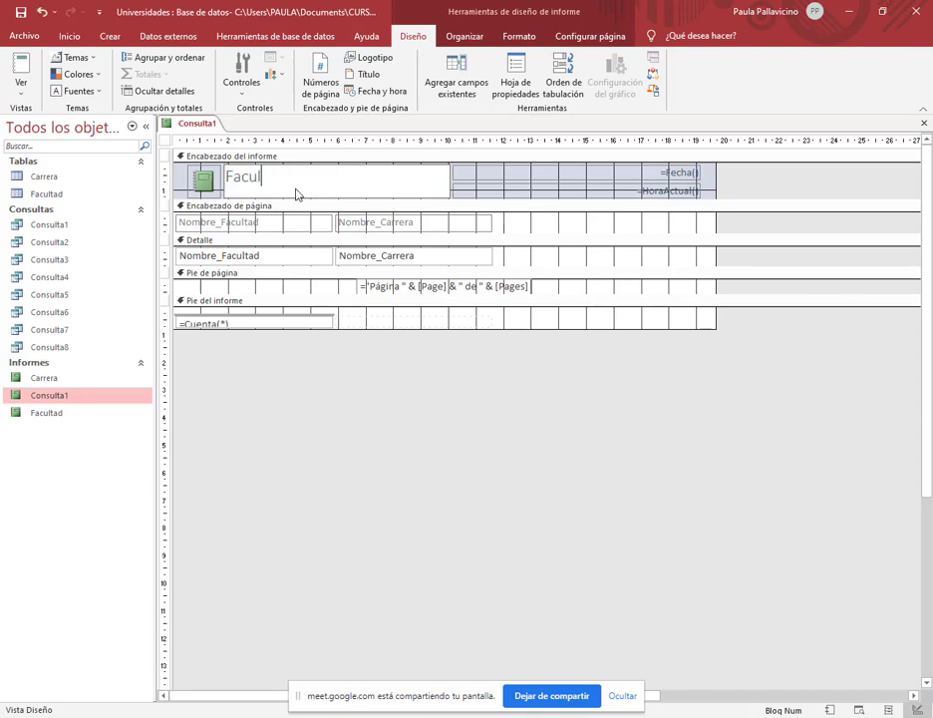
type("ta de Ciencias ")
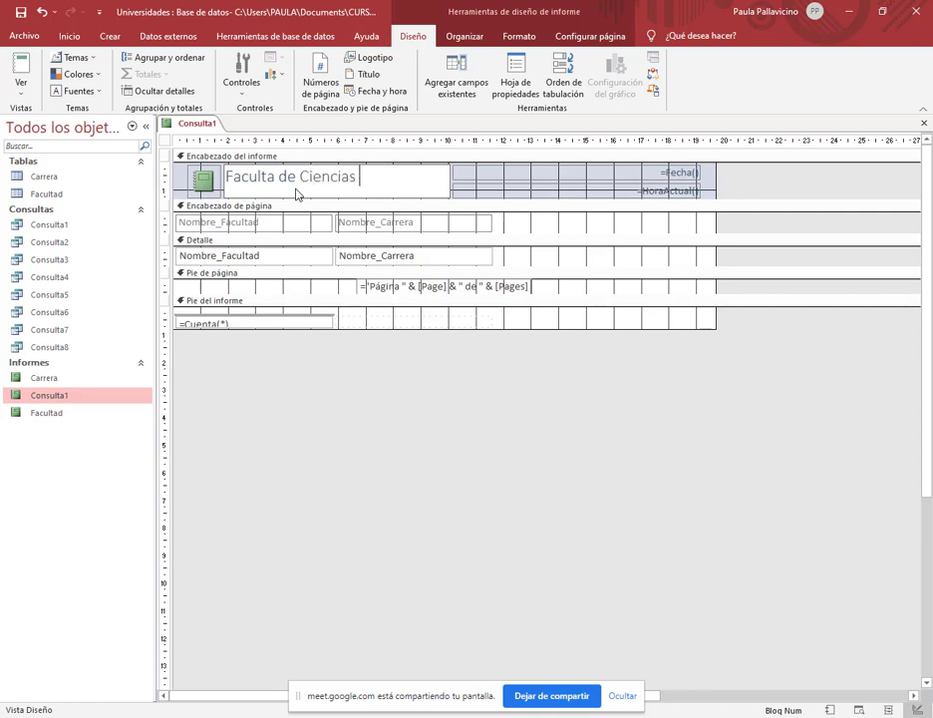
type("Exactas")
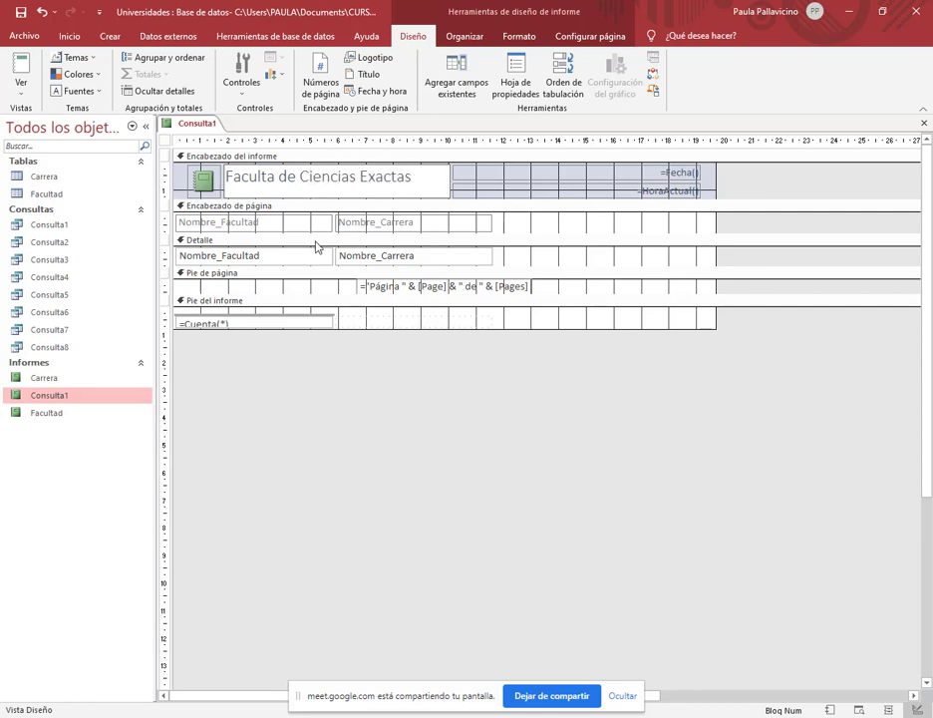
left_click(500, 189)
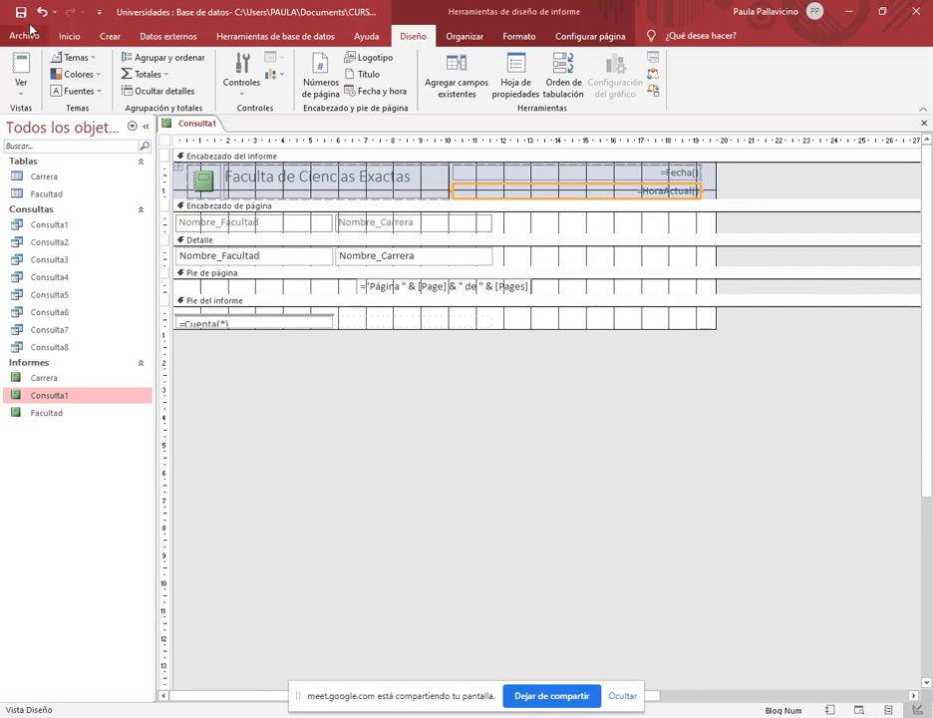
- Preview the retitled report in Report view, then close it
right_click(192, 122)
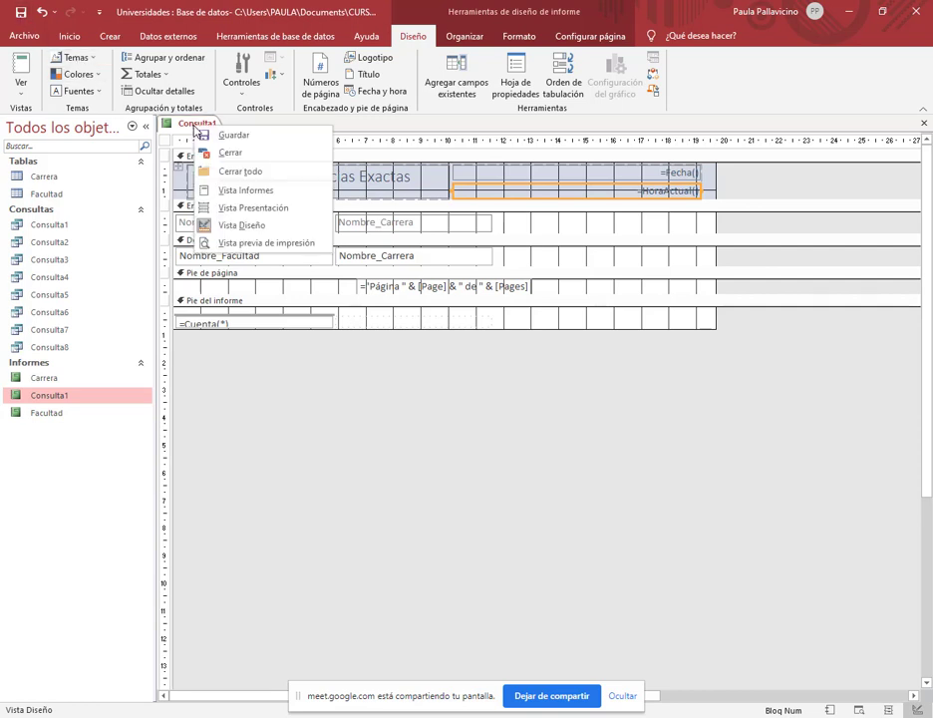
left_click(240, 191)
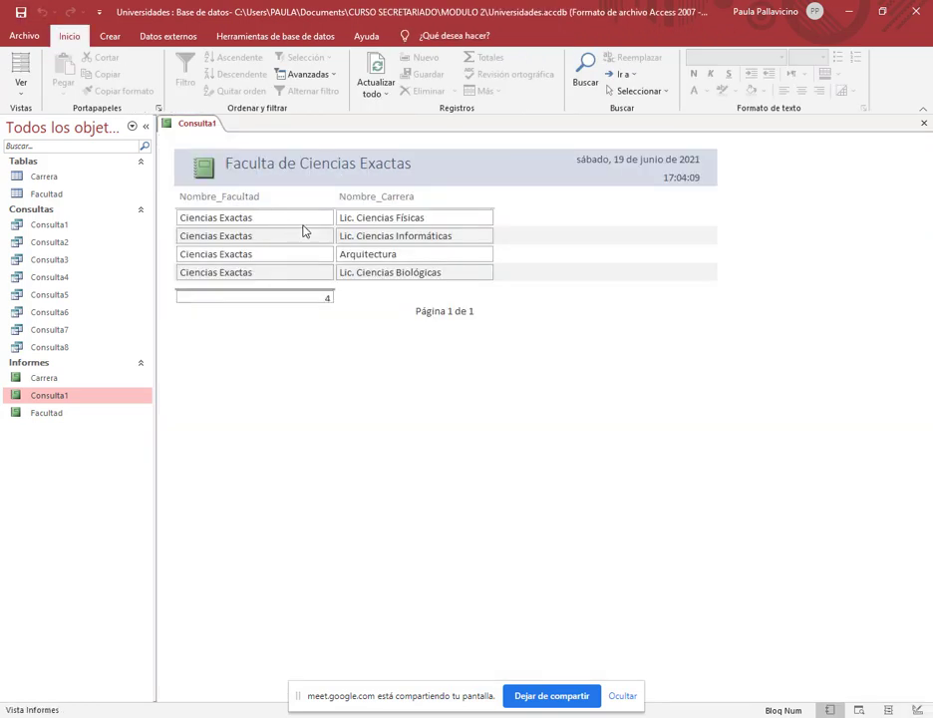
left_click(923, 122)
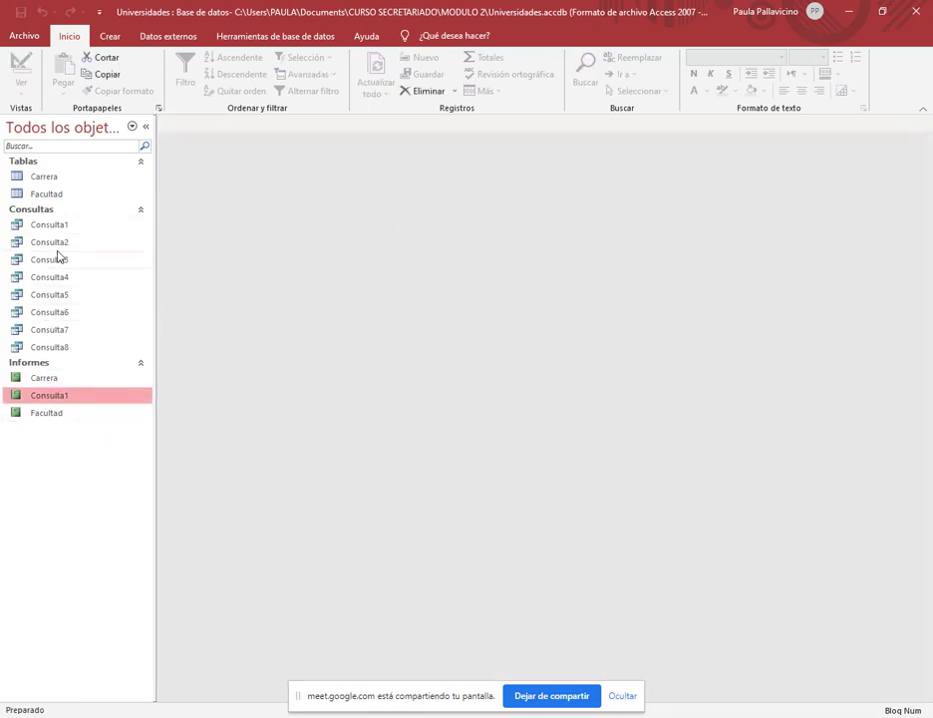
key("alt+Tab")
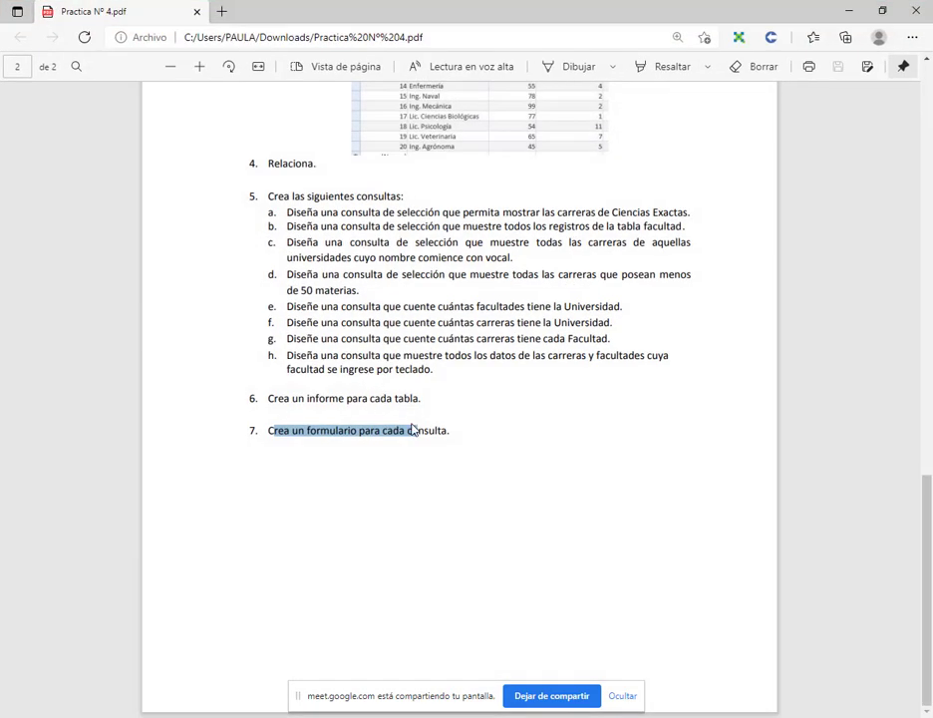
left_click(382, 417)
left_click_drag(374, 431, 450, 432)
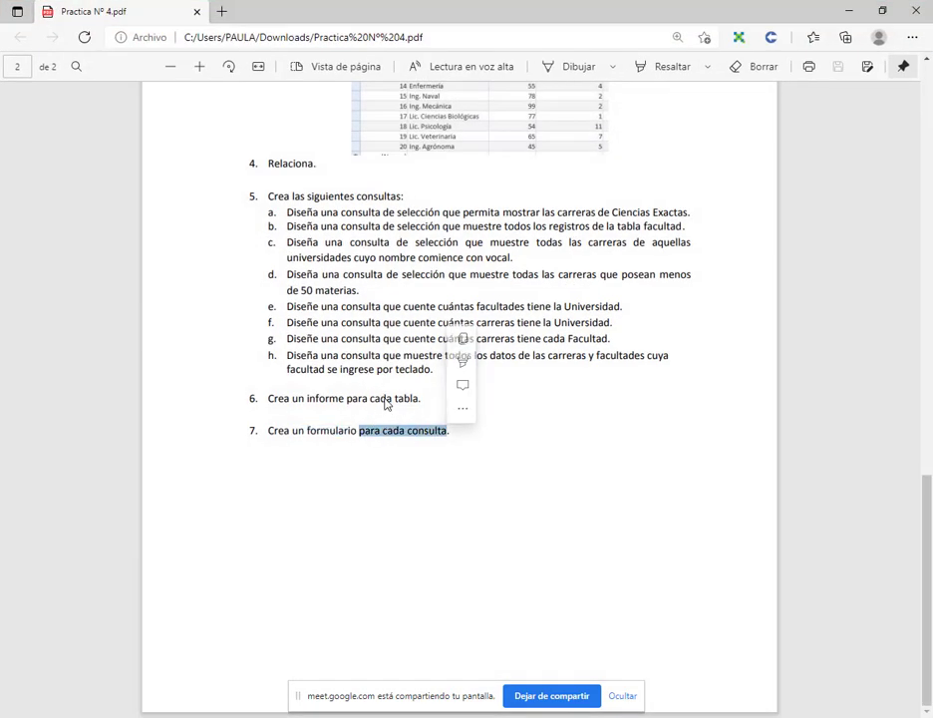
left_click_drag(370, 399, 424, 403)
right_click(423, 403)
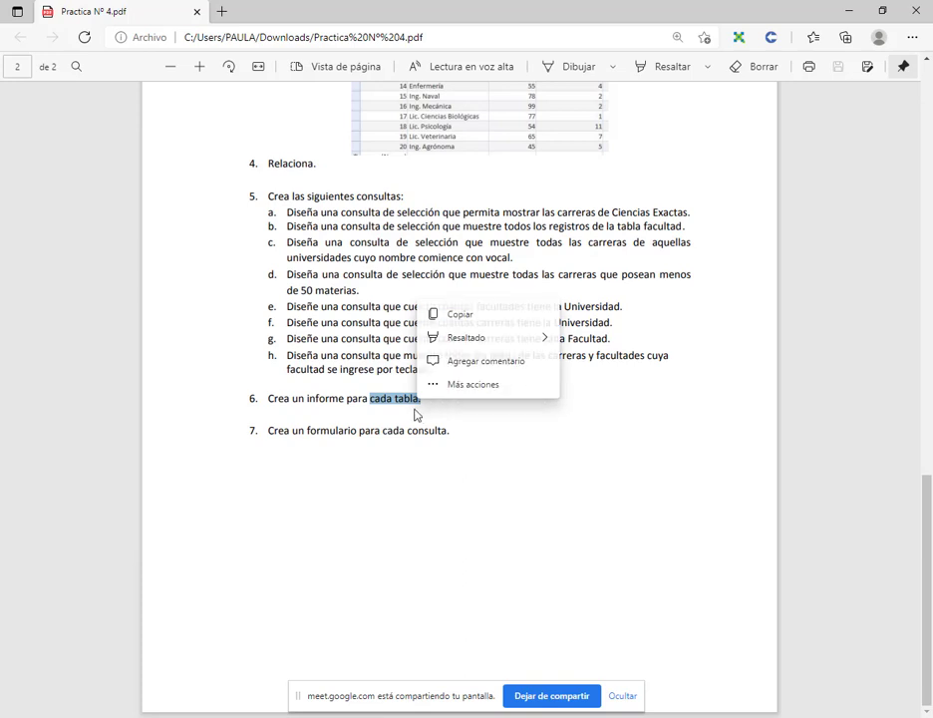
left_click(364, 439)
left_click_drag(309, 432, 440, 442)
left_click(427, 438)
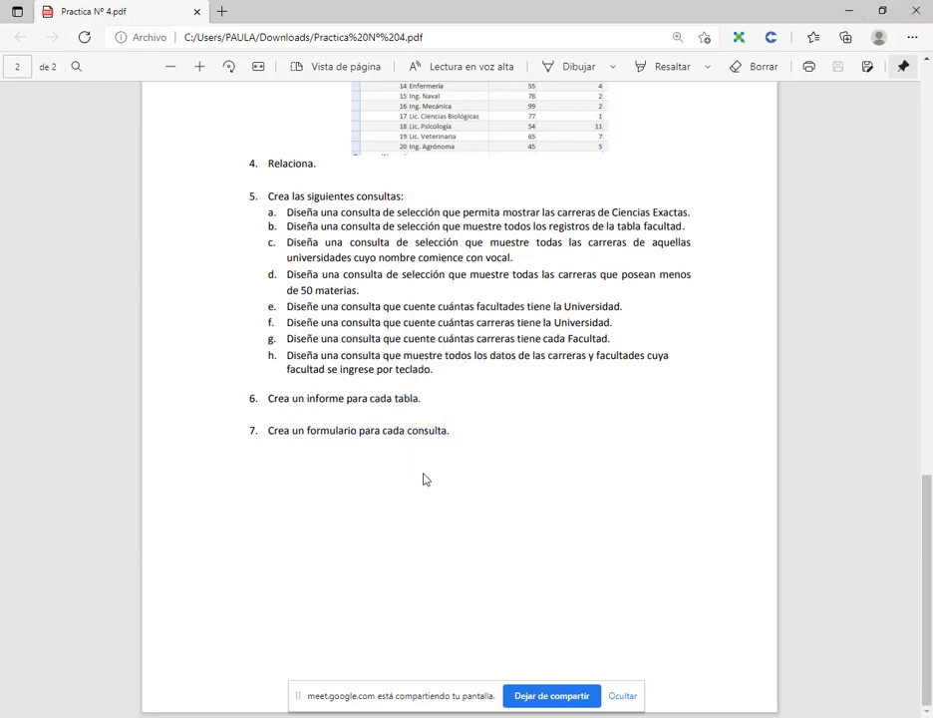
left_click(848, 10)
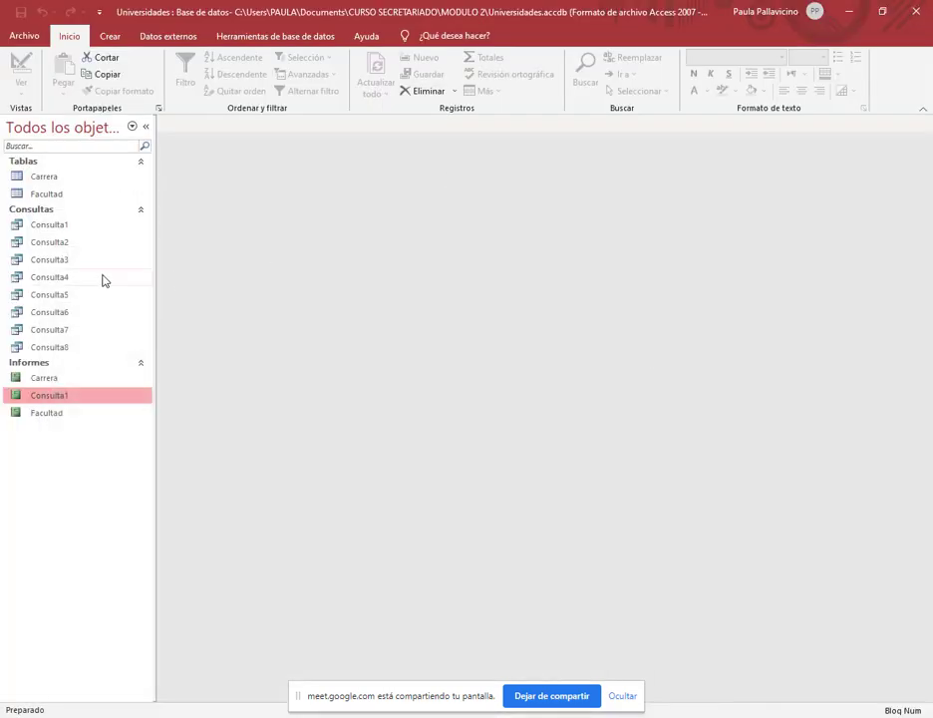
- Build a form from the Carrera table and switch it to Design view
left_click(38, 180)
left_click(113, 36)
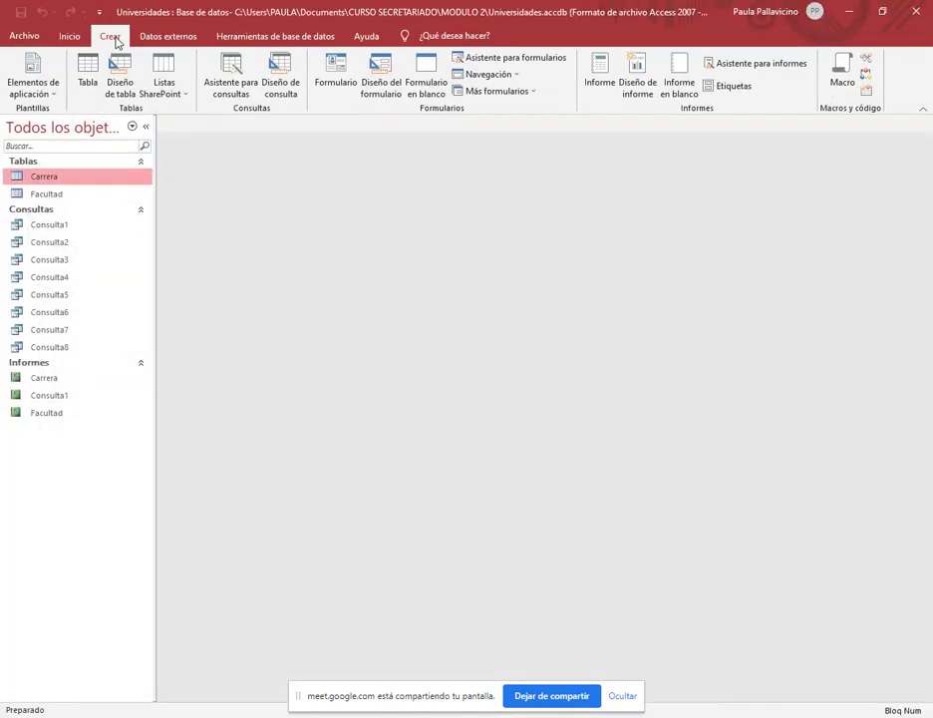
left_click(336, 80)
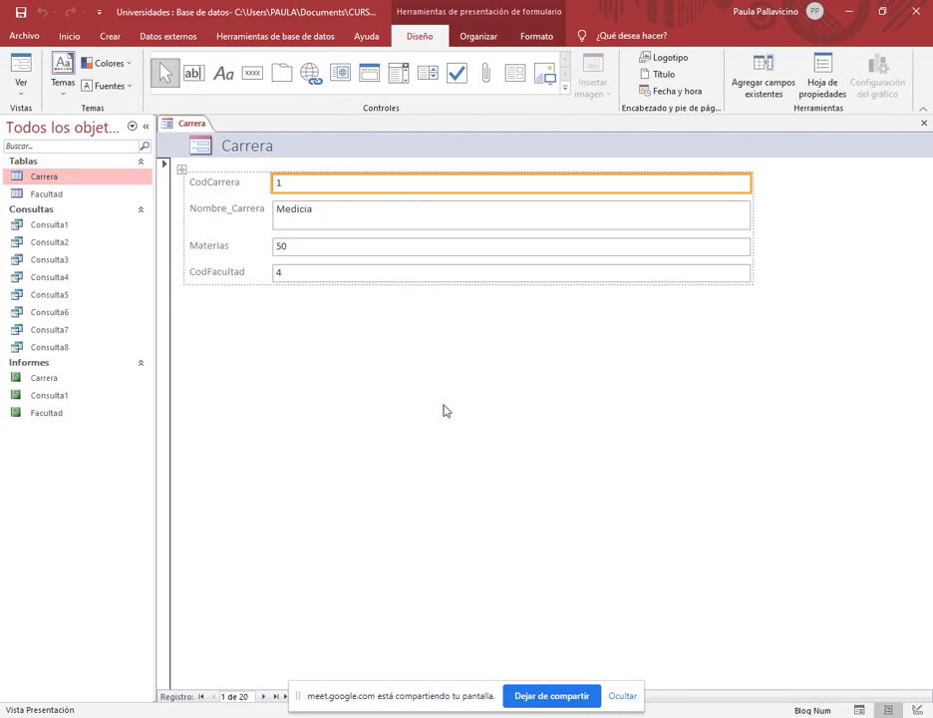
right_click(189, 123)
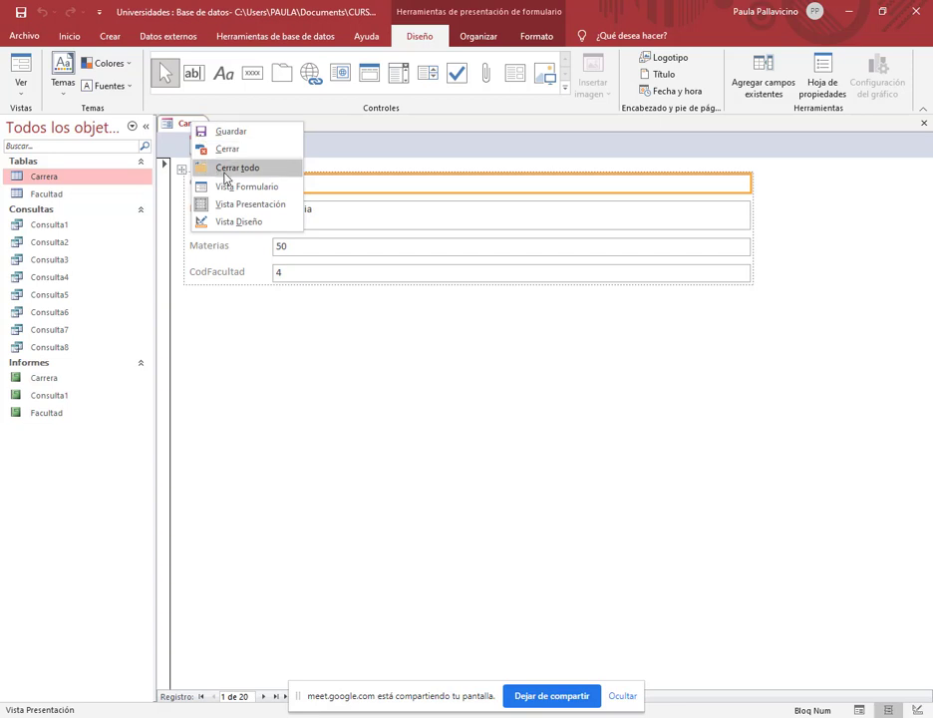
left_click(240, 222)
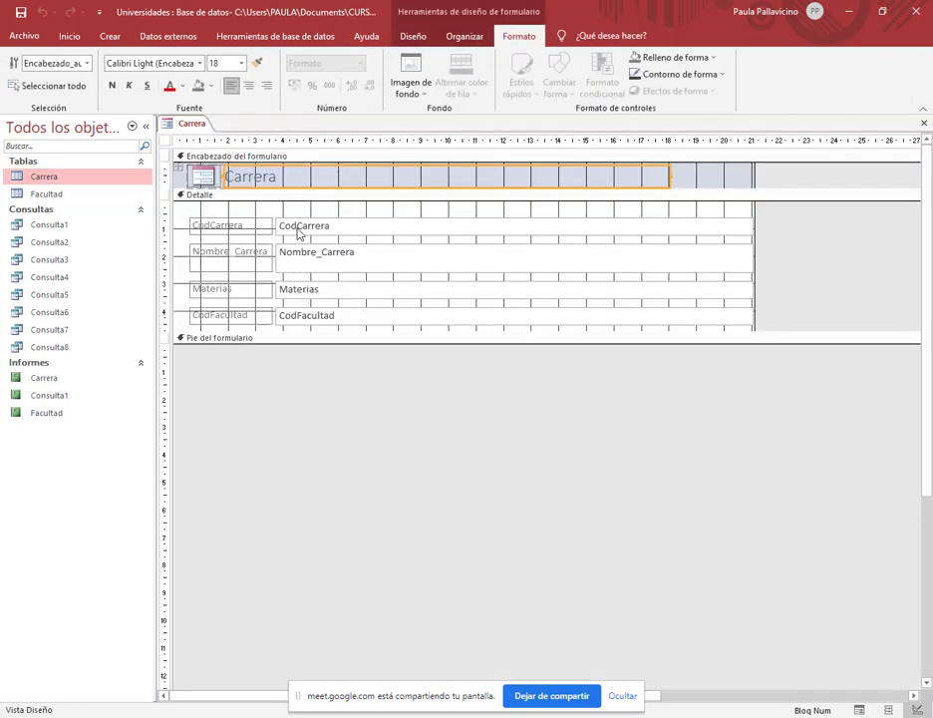
left_click(412, 36)
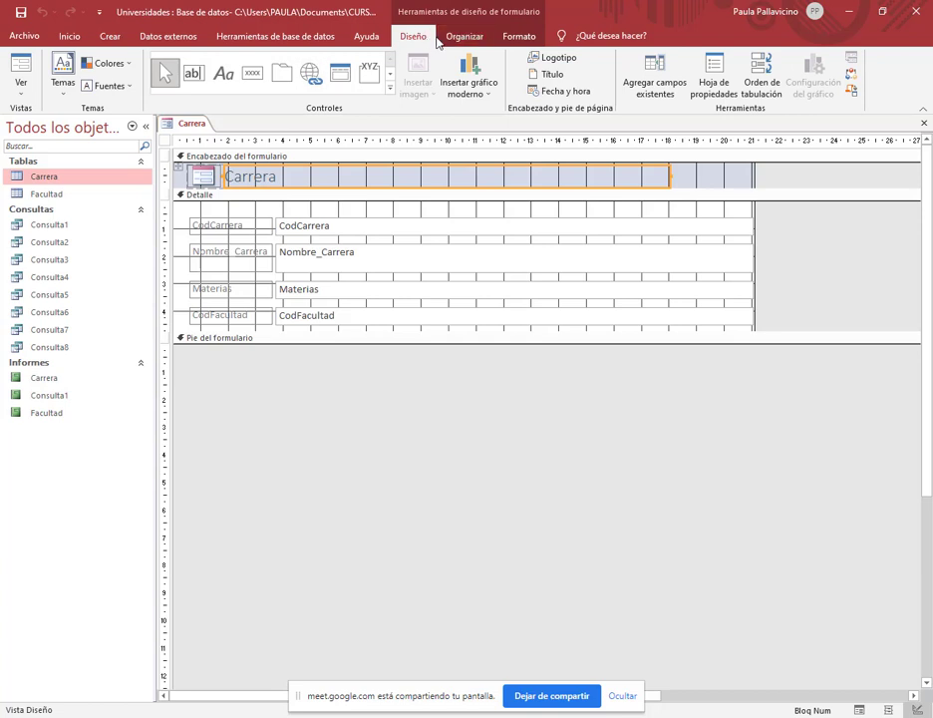
- Draw a command button below the fields and set its action to go to the first record
left_click(254, 73)
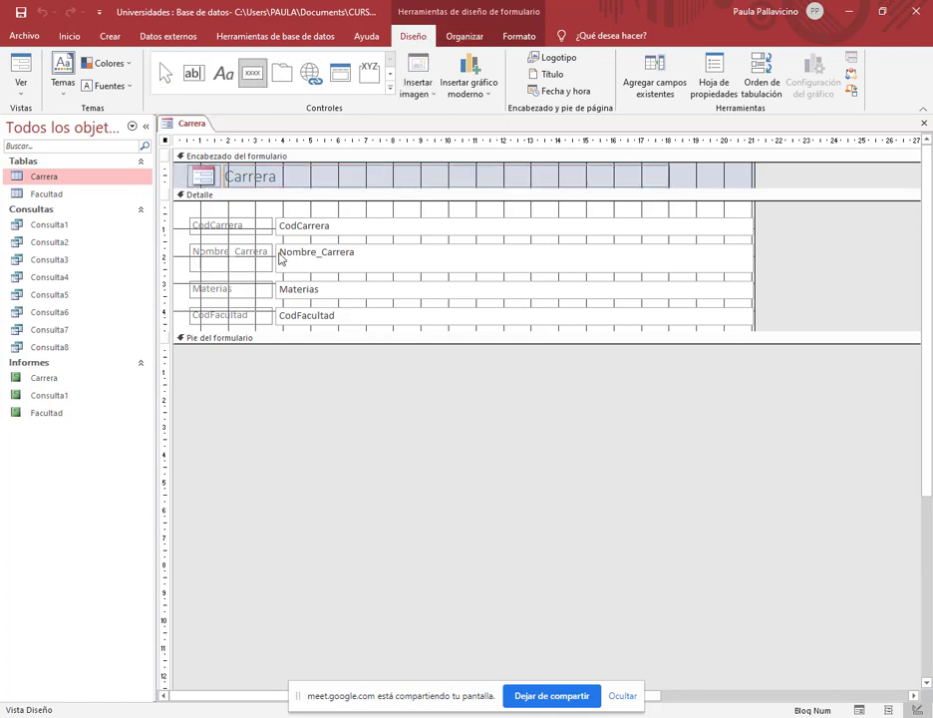
mouse_move(262, 336)
left_mouse_down()
mouse_move(323, 369)
mouse_move(346, 366)
left_mouse_up()
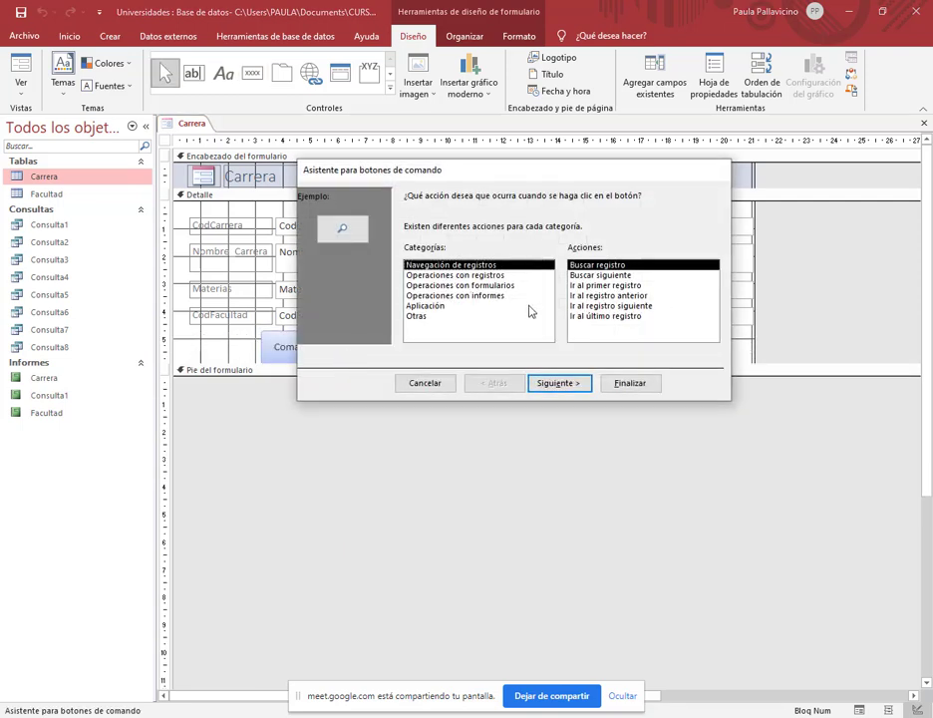
left_click_drag(567, 284, 670, 333)
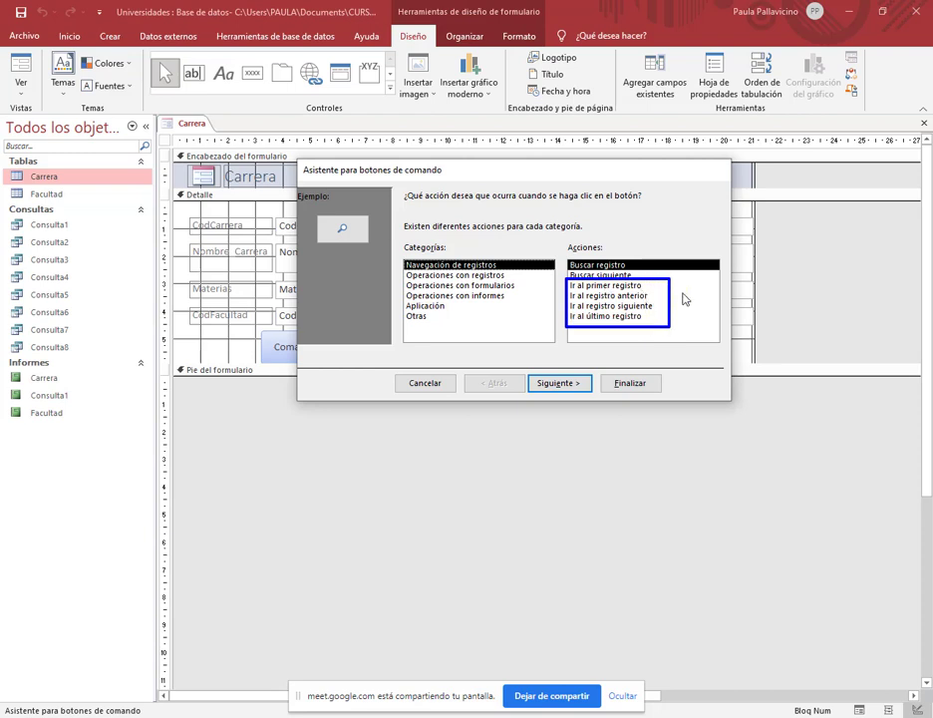
mouse_move(700, 286)
left_mouse_down()
mouse_move(648, 284)
mouse_move(643, 321)
left_mouse_up()
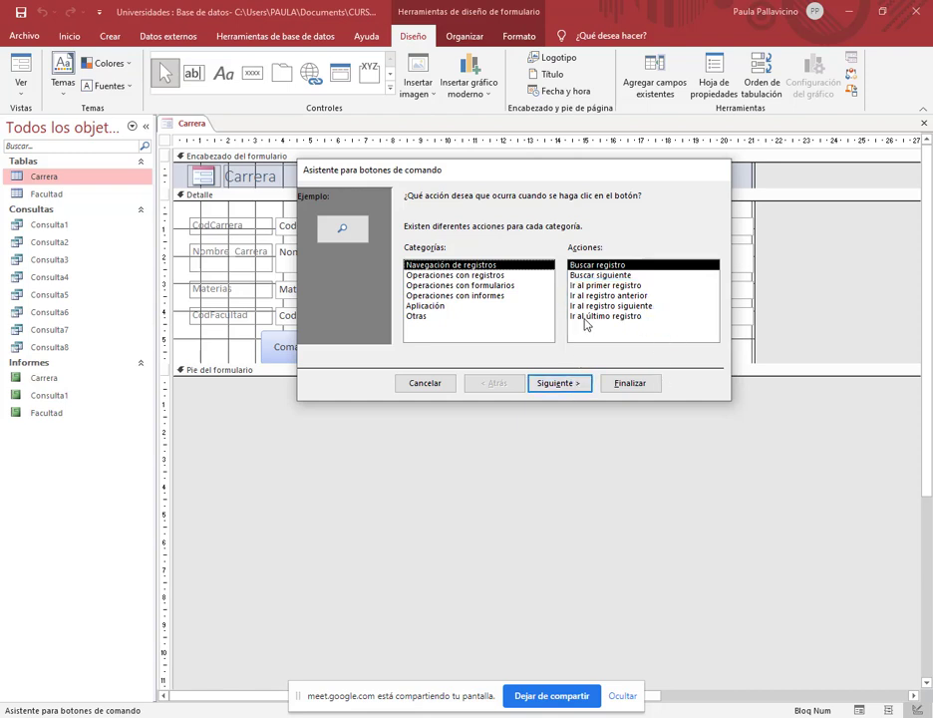
left_click(604, 288)
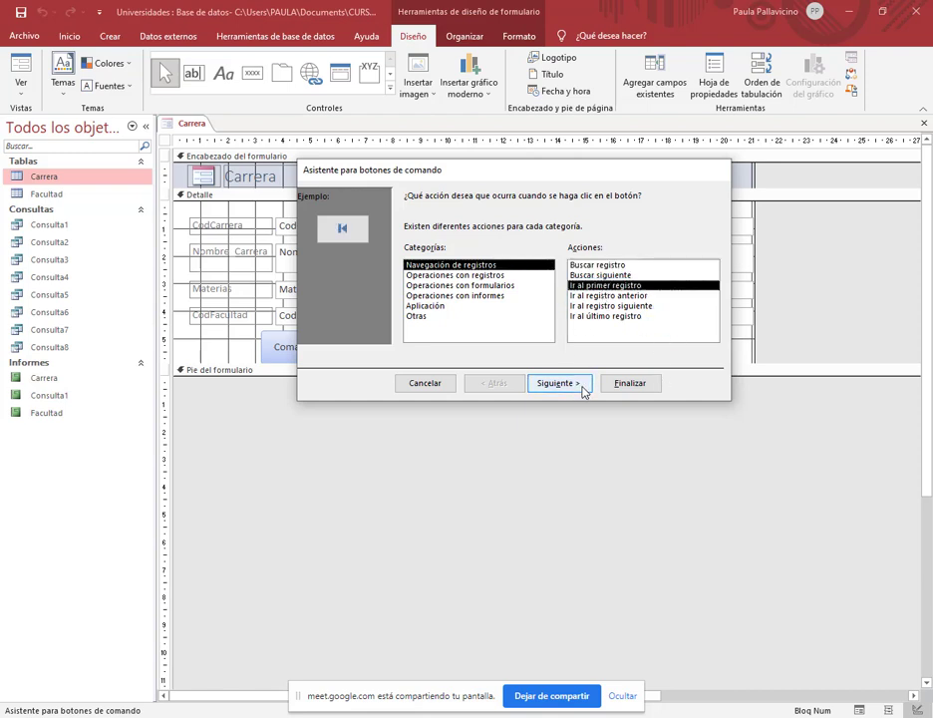
left_click(583, 383)
- Label the button 'Primer registro', finish the wizard, and nudge it into place
left_click(411, 251)
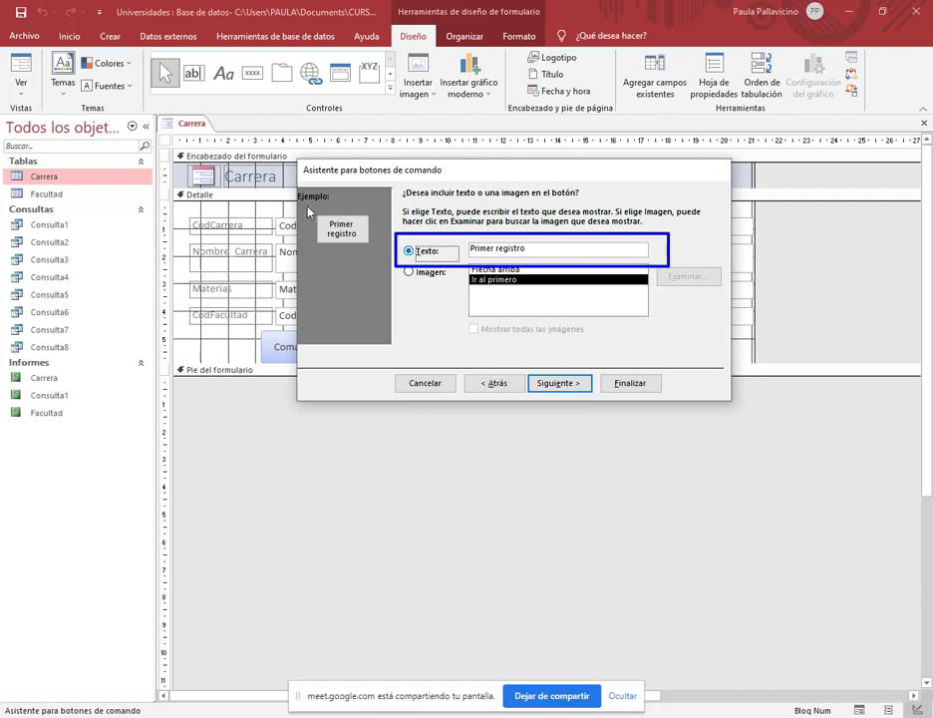
left_click_drag(307, 208, 384, 258)
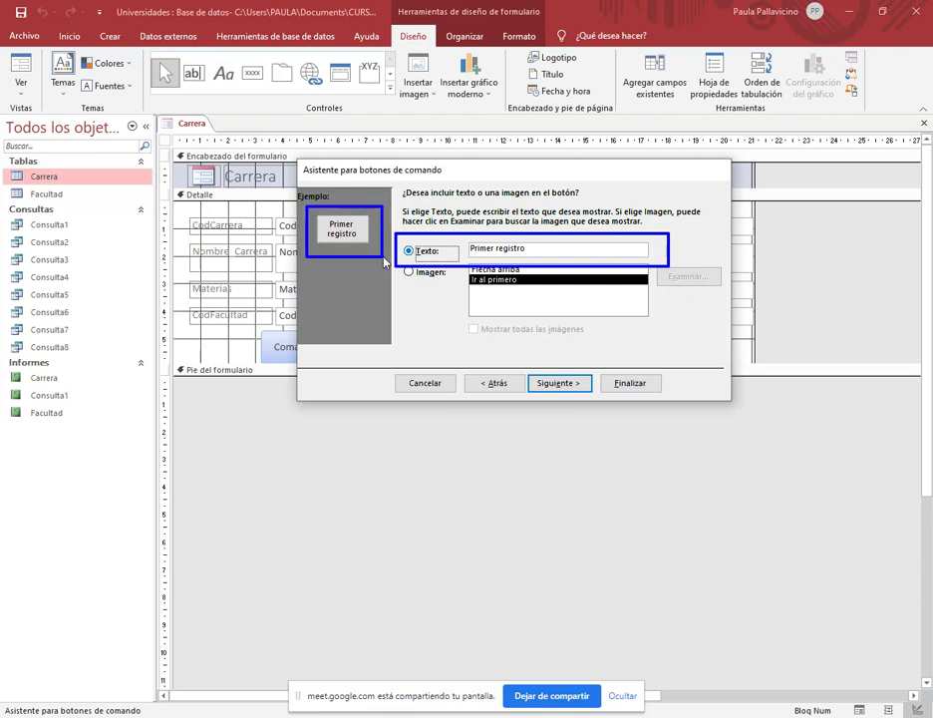
left_click(576, 386)
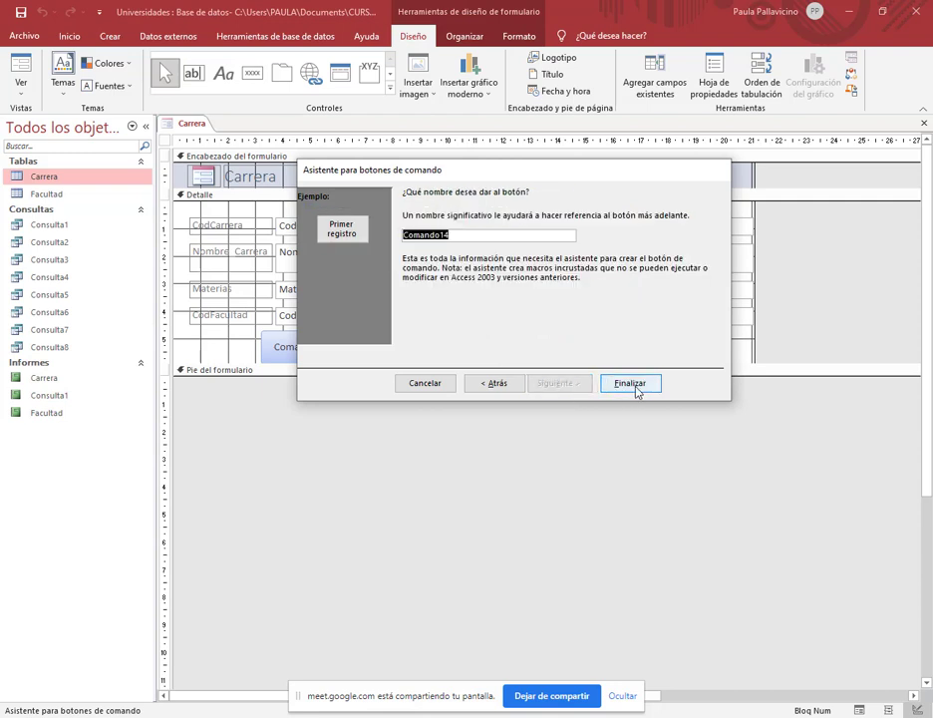
left_click(626, 383)
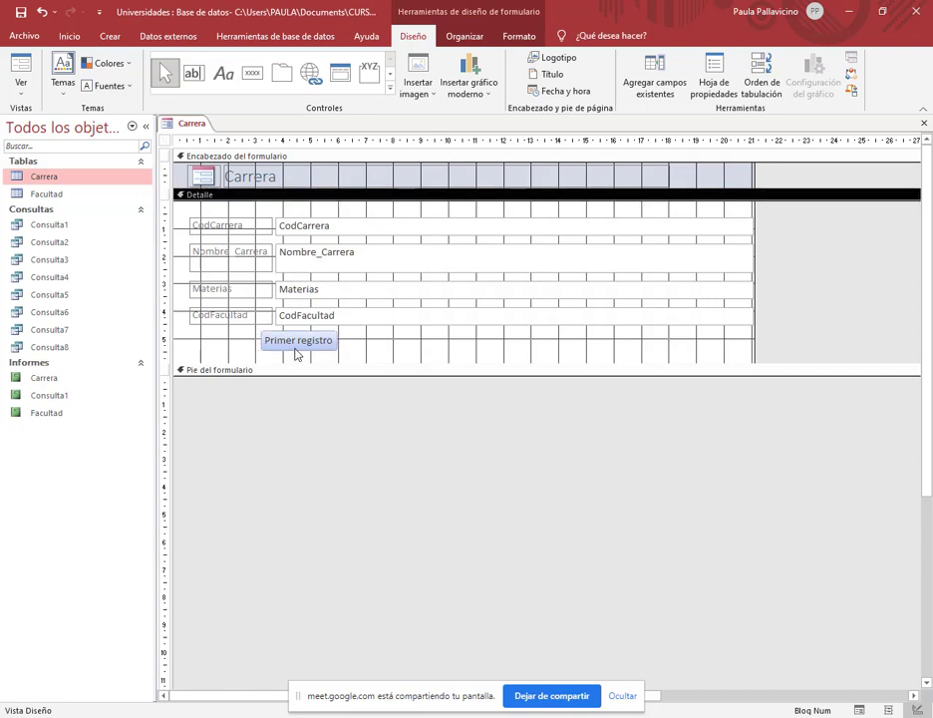
left_click_drag(306, 338, 298, 343)
left_click(379, 346)
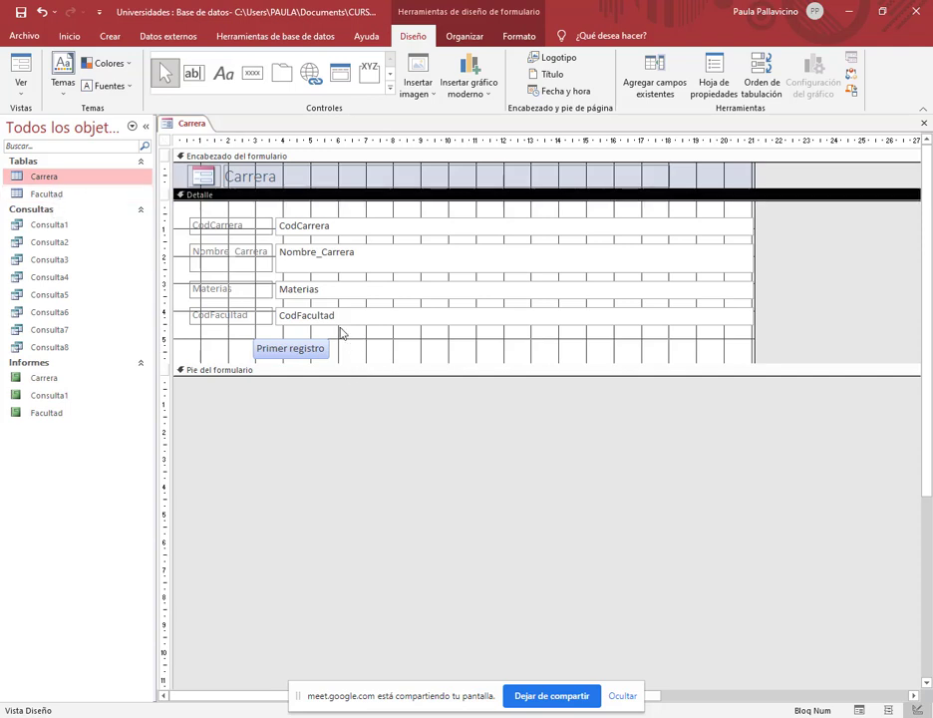
- Add a text-labelled Registro anterior button beside Primer registro
left_click(252, 72)
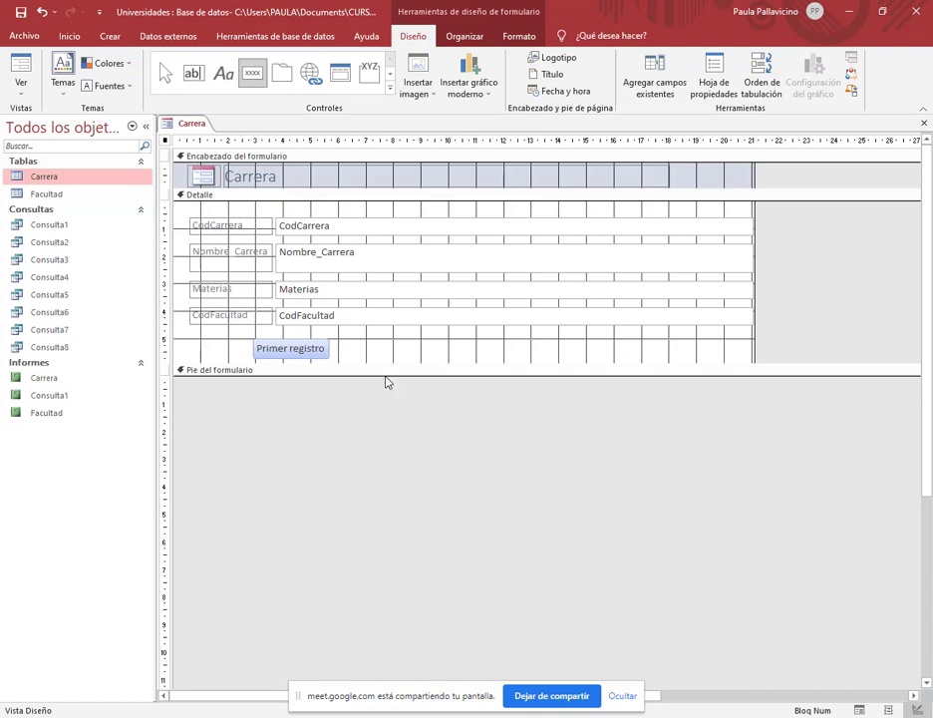
left_click_drag(349, 344, 418, 360)
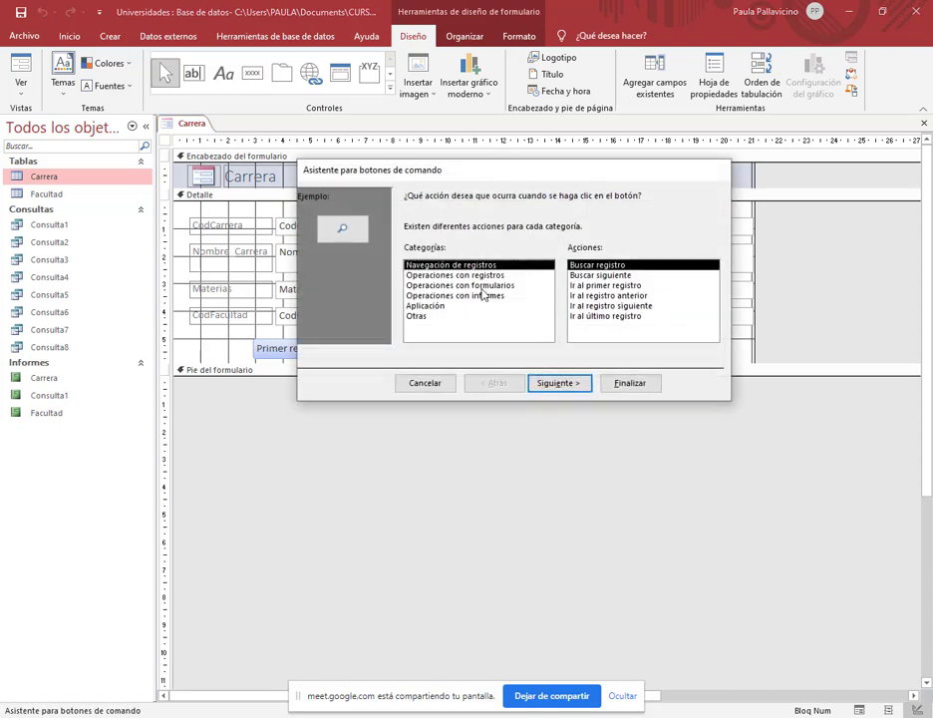
left_click(599, 295)
left_click(559, 383)
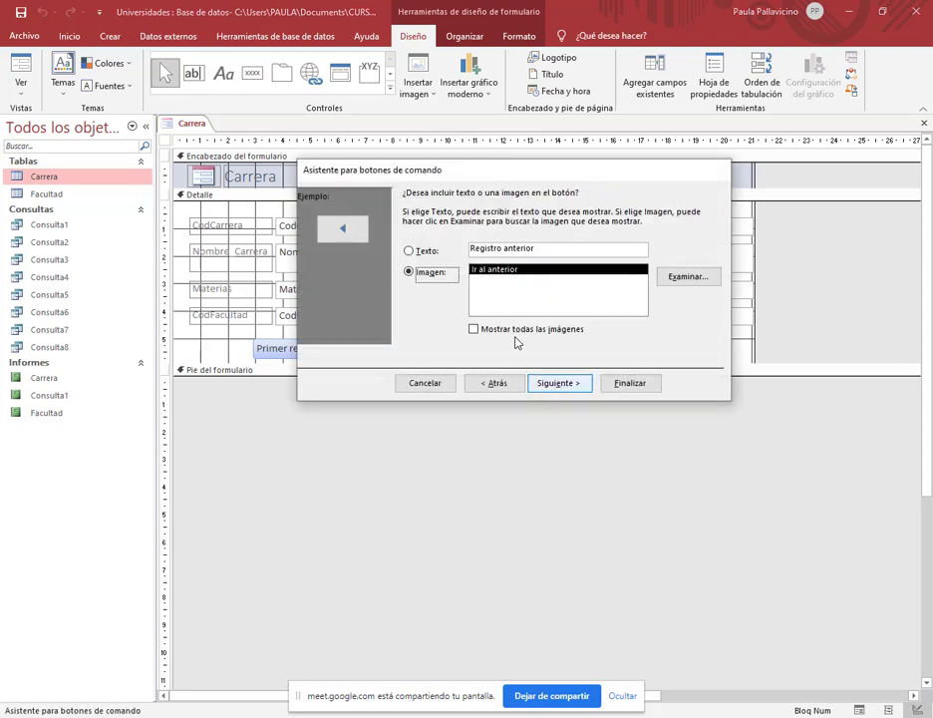
left_click(411, 251)
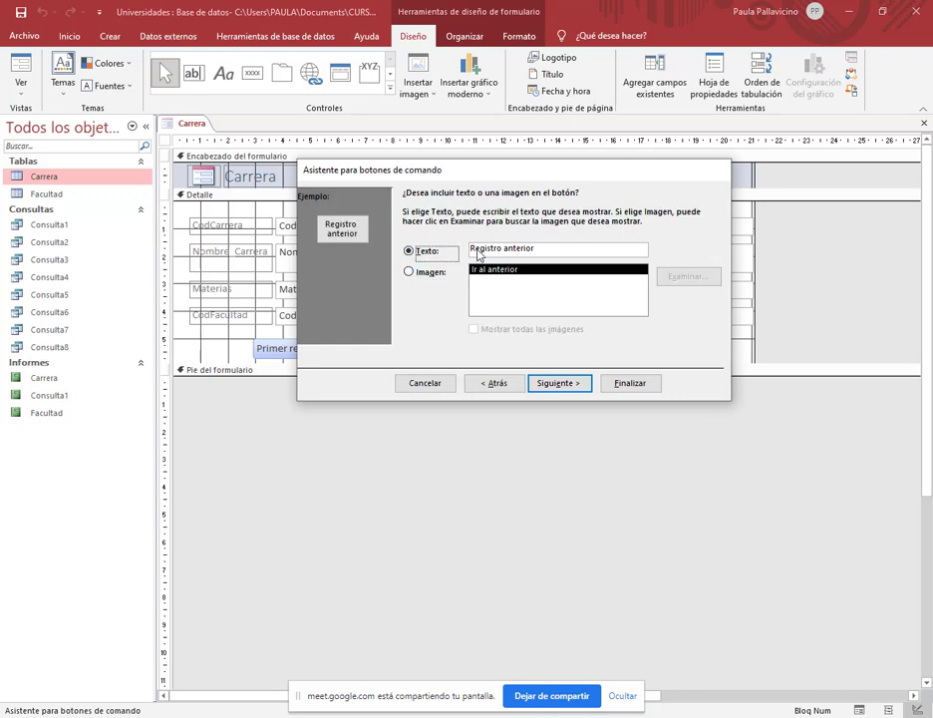
left_click(558, 383)
left_click(626, 383)
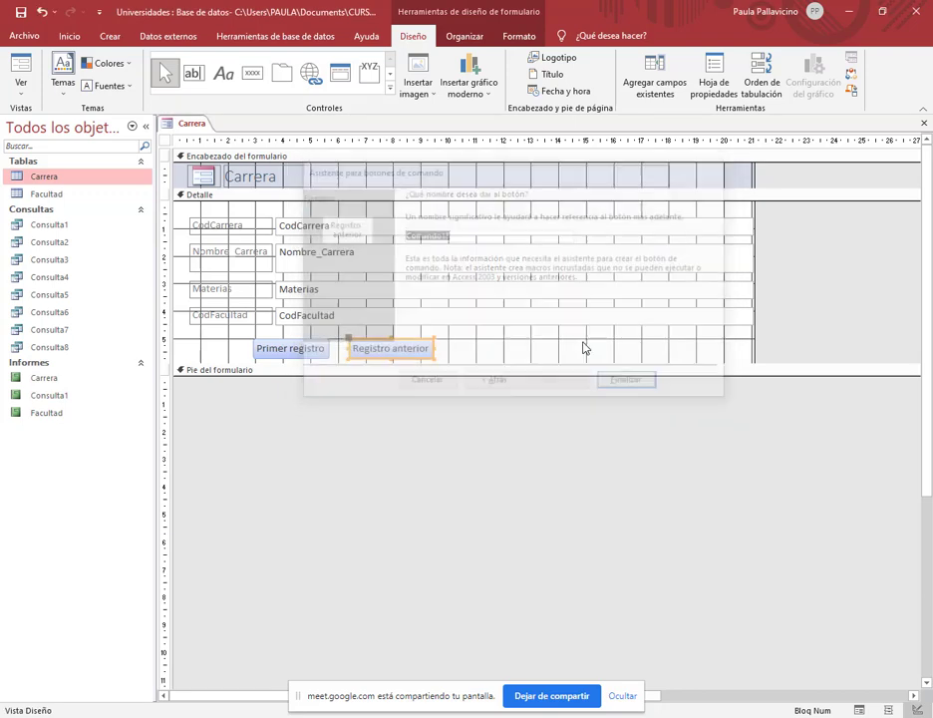
- Add a text-labelled Registro siguiente button to the right of Registro anterior
left_click(253, 72)
left_click_drag(454, 340, 545, 366)
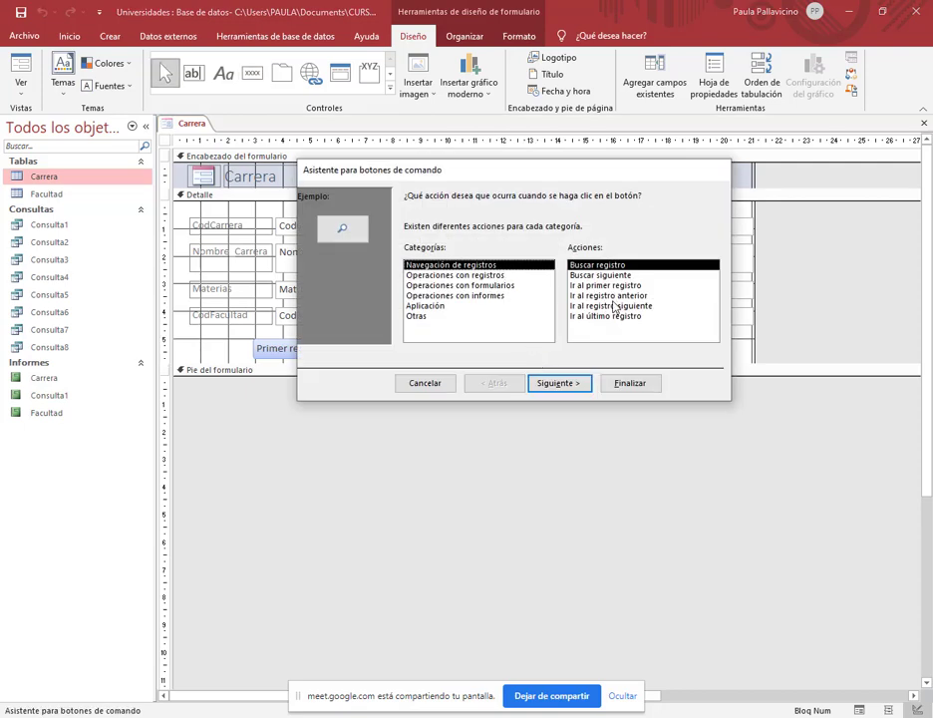
left_click(599, 305)
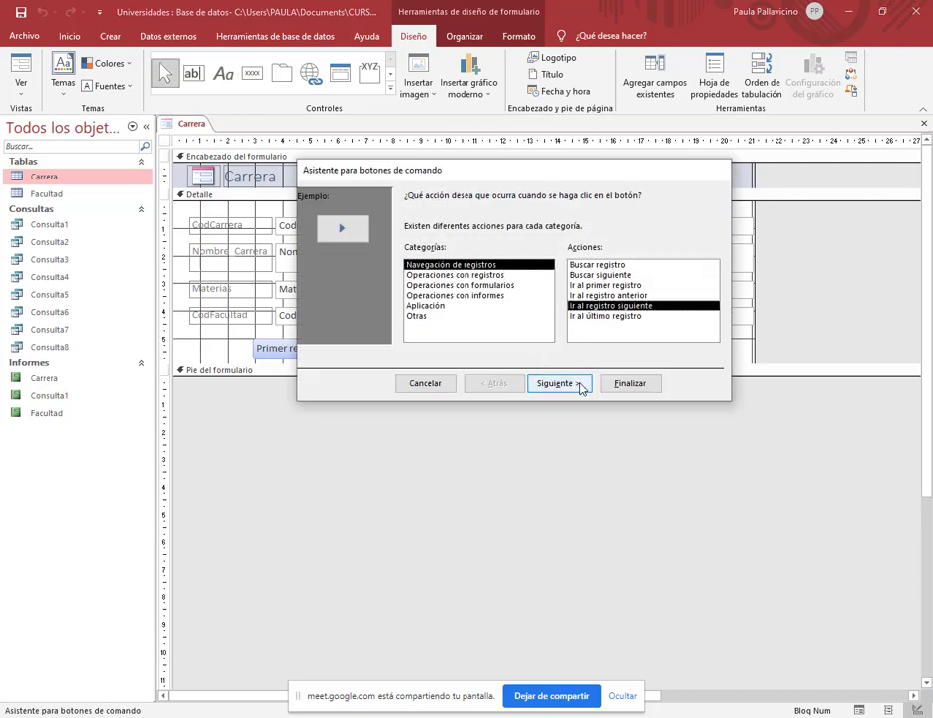
left_click(582, 383)
left_click(408, 251)
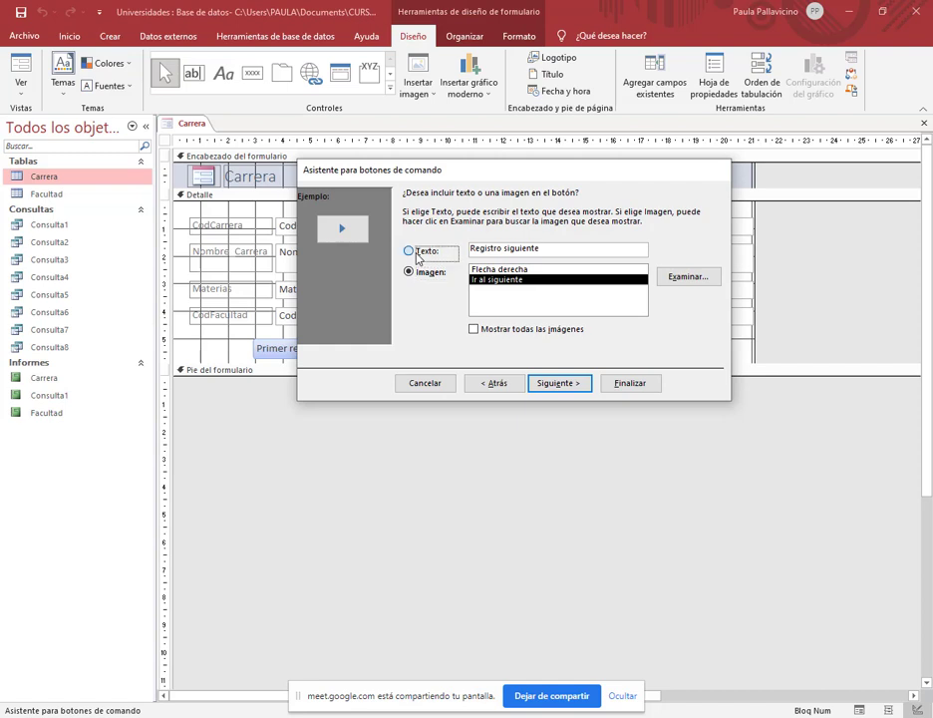
left_click(622, 385)
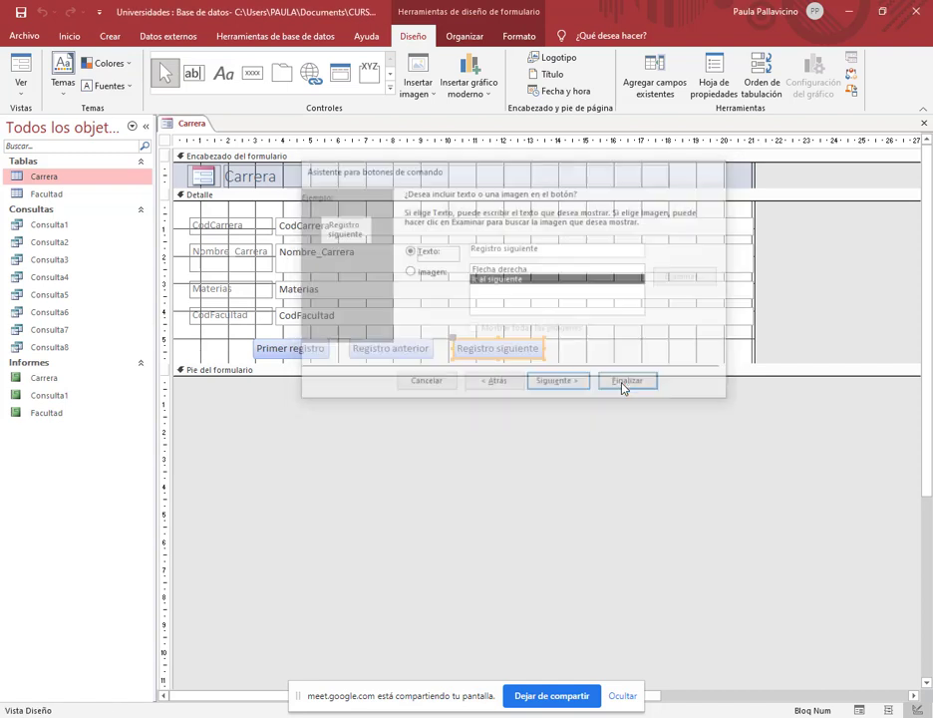
- Add an Último registro button and make the Detalle section taller
left_click(252, 71)
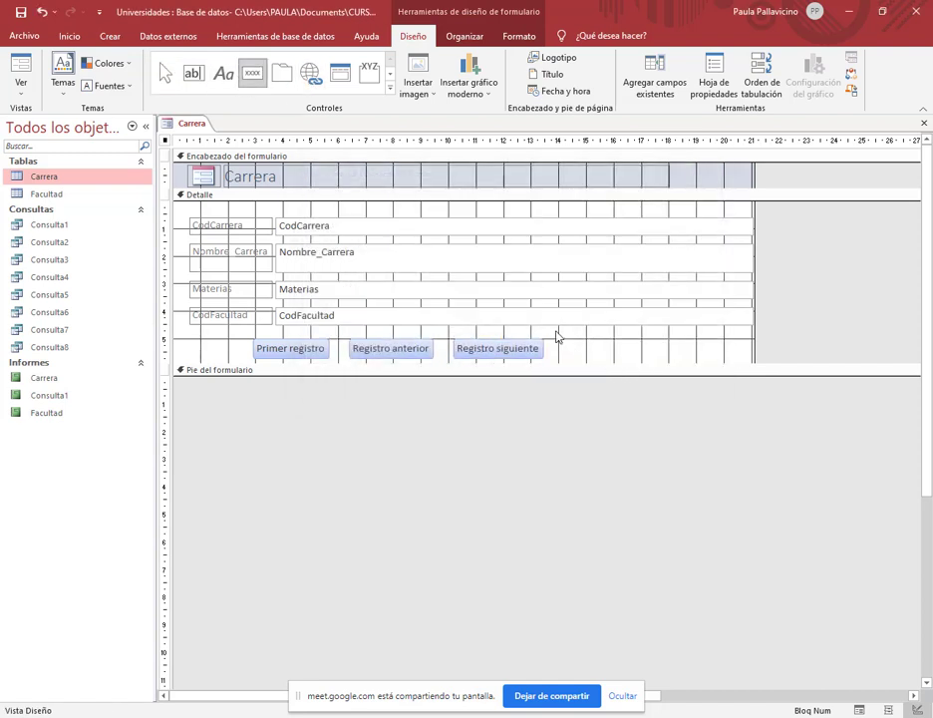
left_click_drag(563, 343, 682, 362)
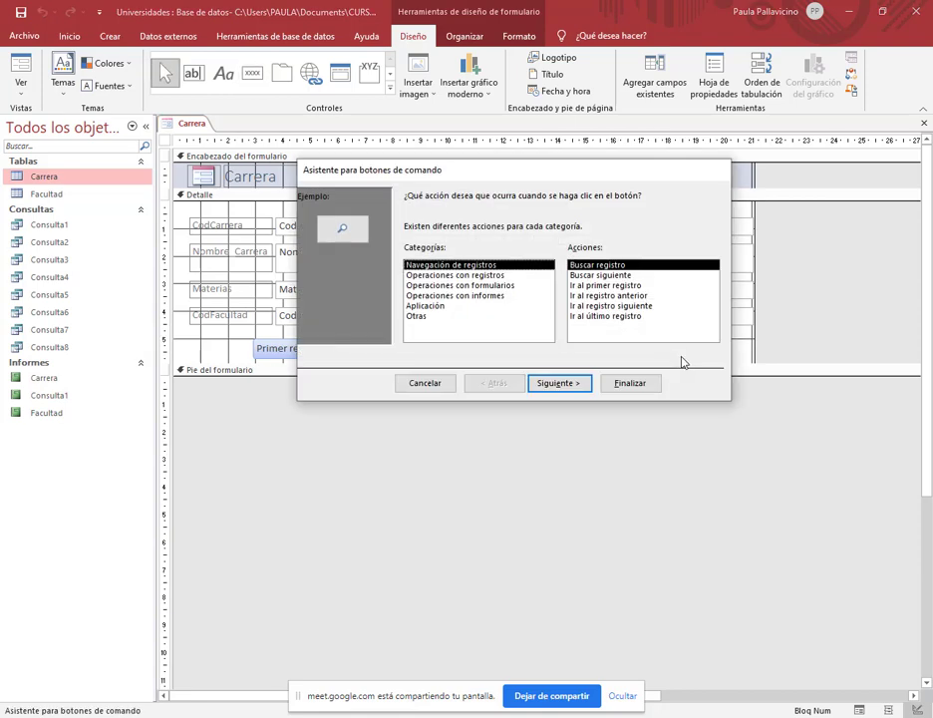
left_click(639, 317)
left_click(568, 383)
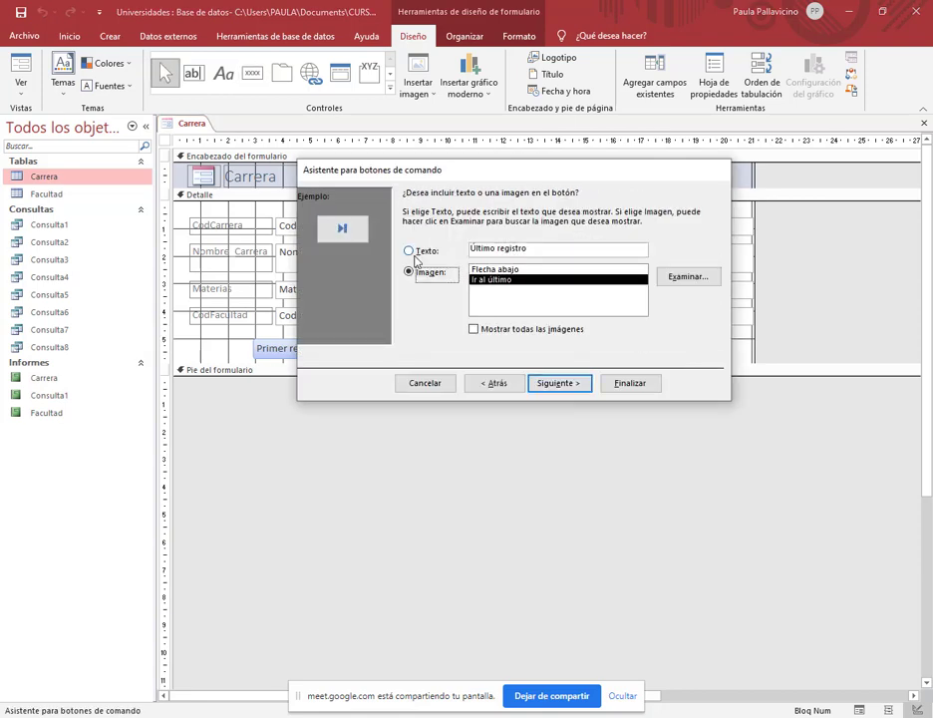
left_click(630, 382)
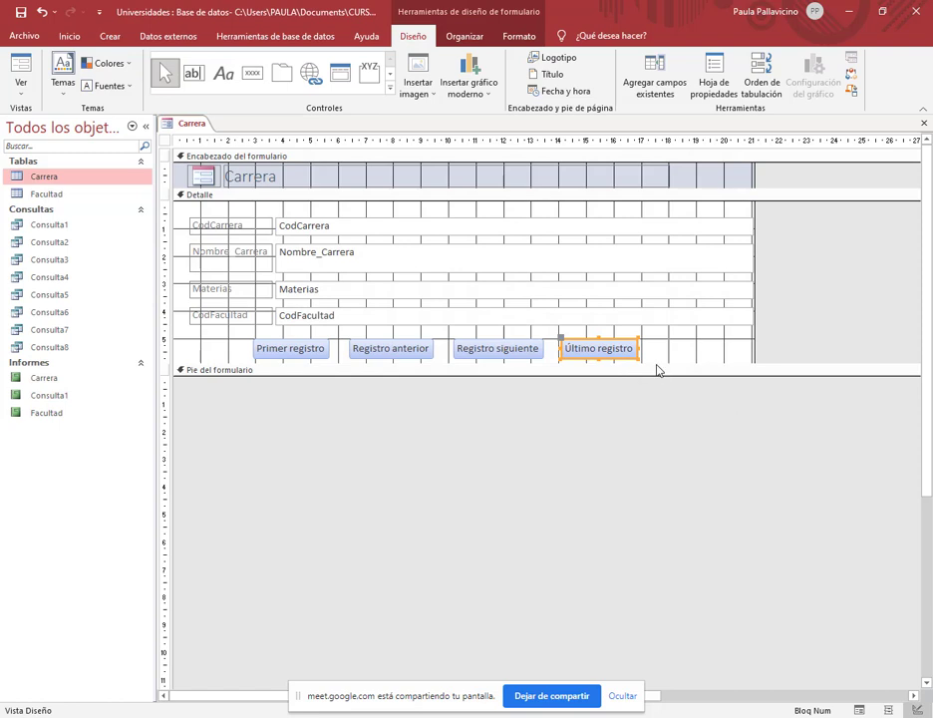
left_click_drag(657, 370, 663, 386)
left_click(667, 359)
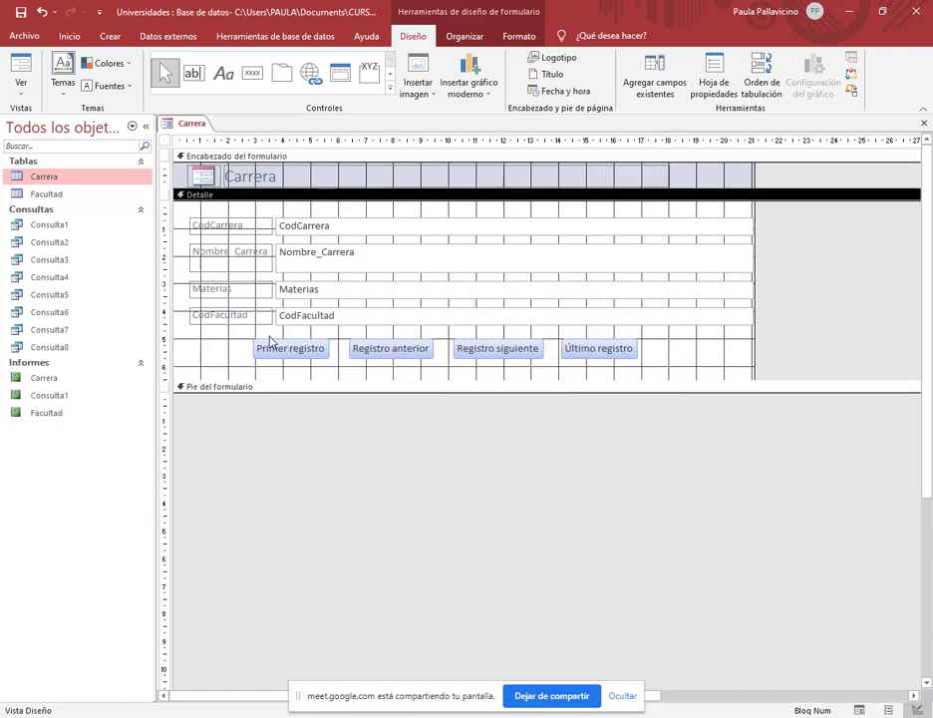
- Save the form as Carrera and switch it to Vista Formulario
left_click(20, 14)
left_click(486, 279)
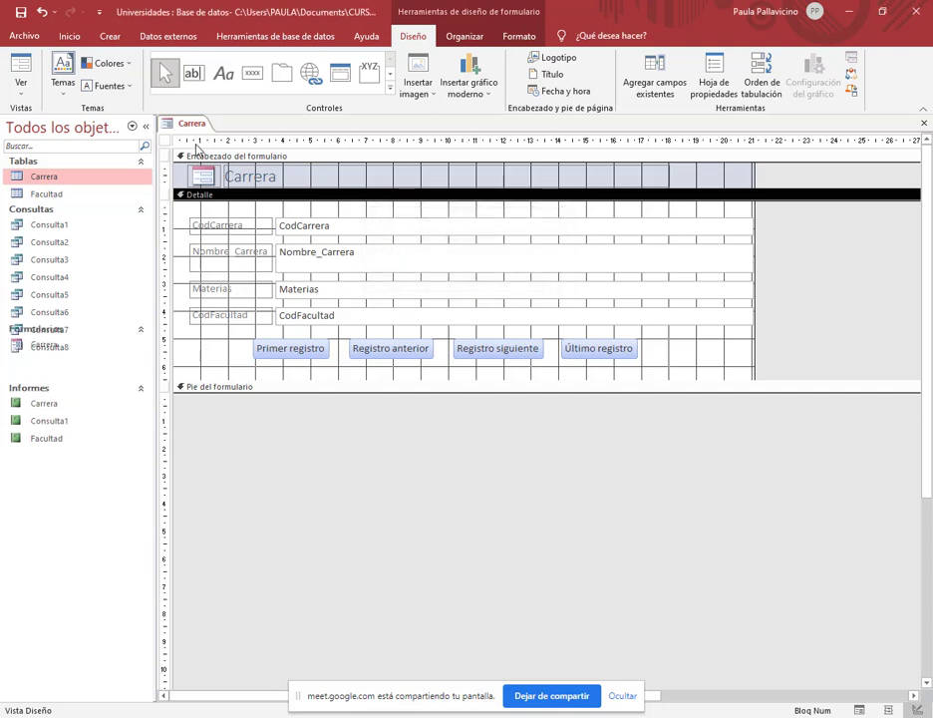
right_click(191, 123)
left_click(247, 180)
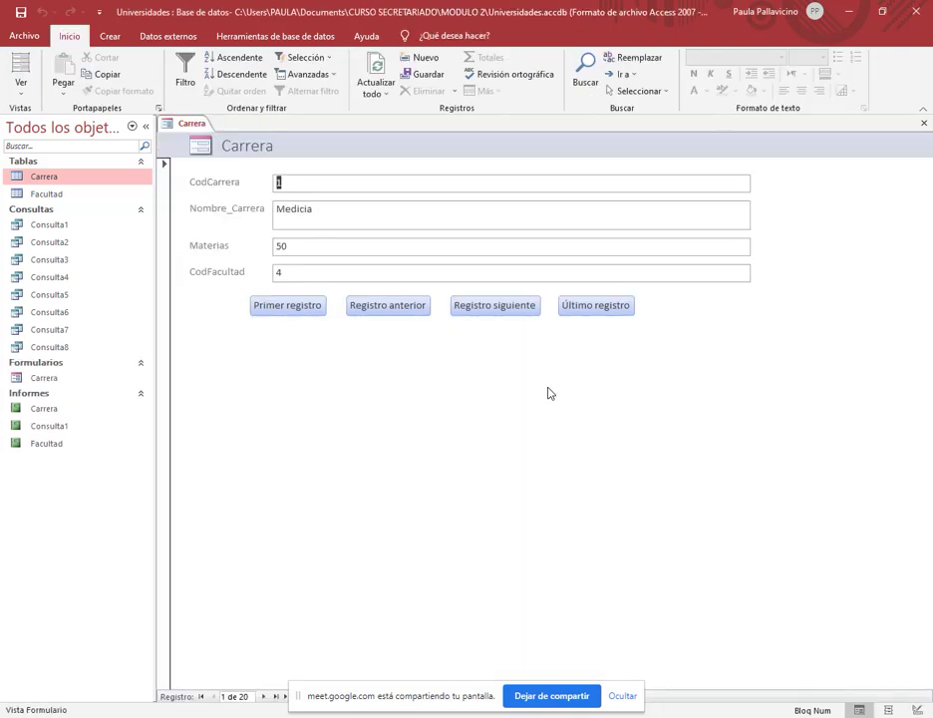
- Test the next, previous, last and first record buttons, then close the form
left_click(501, 311)
left_click(408, 315)
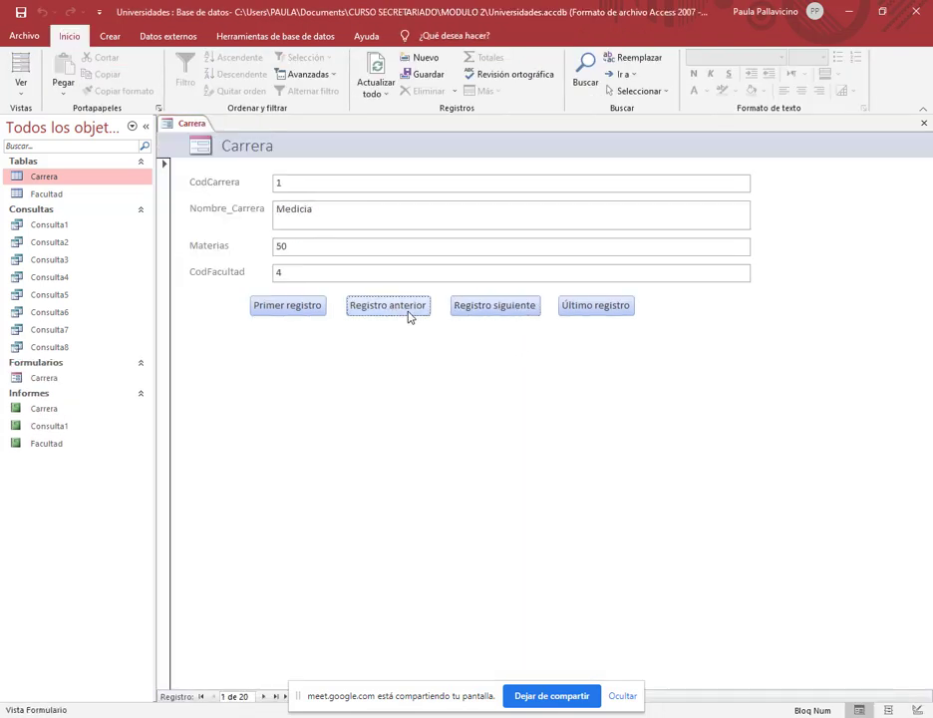
left_click(599, 308)
left_click(314, 311)
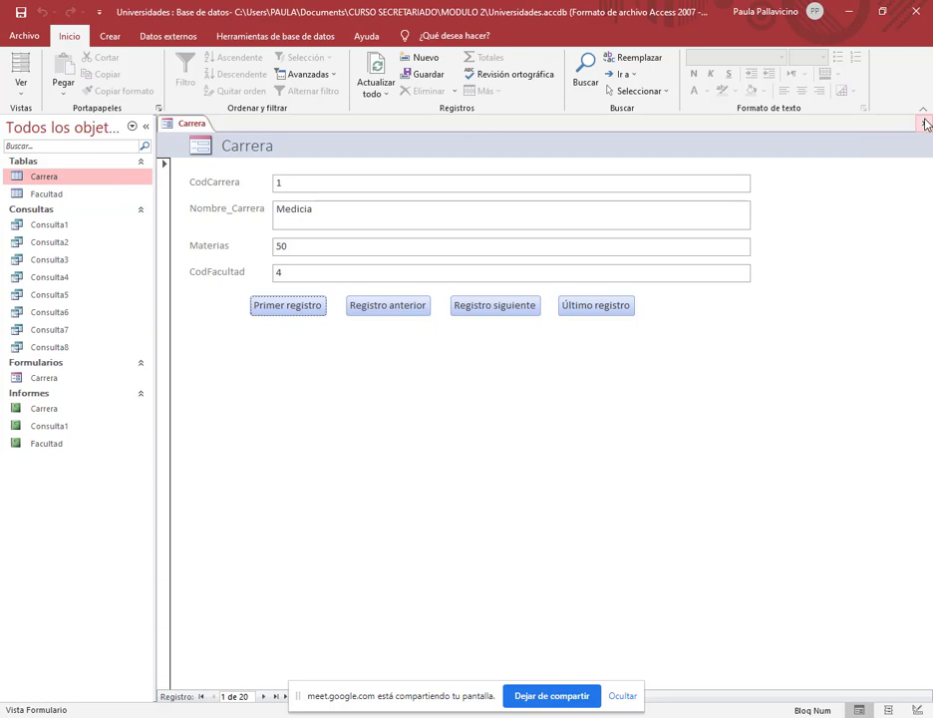
left_click(924, 122)
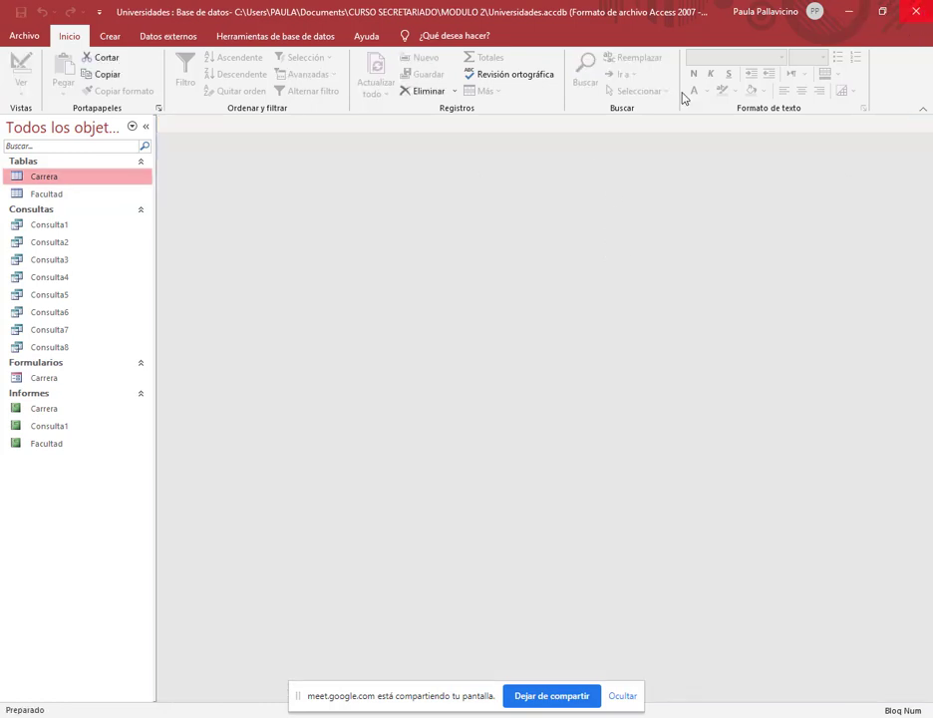
- Preview Practica Nº 5.pdf from the Actividad 2 Drive folder in Chrome
key("alt+Tab")
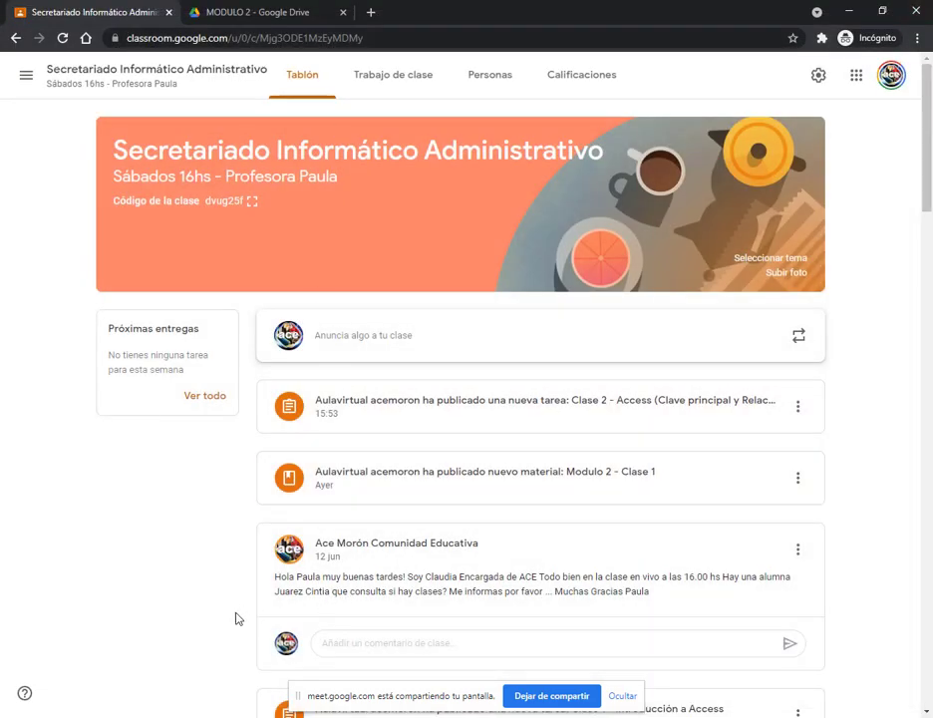
left_click(119, 645)
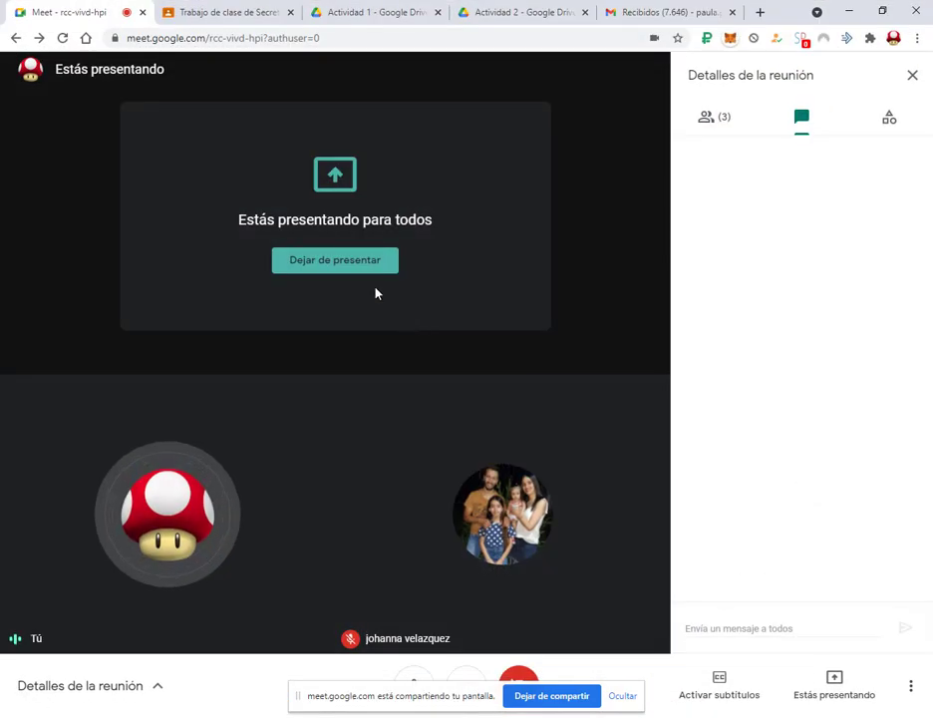
left_click(531, 8)
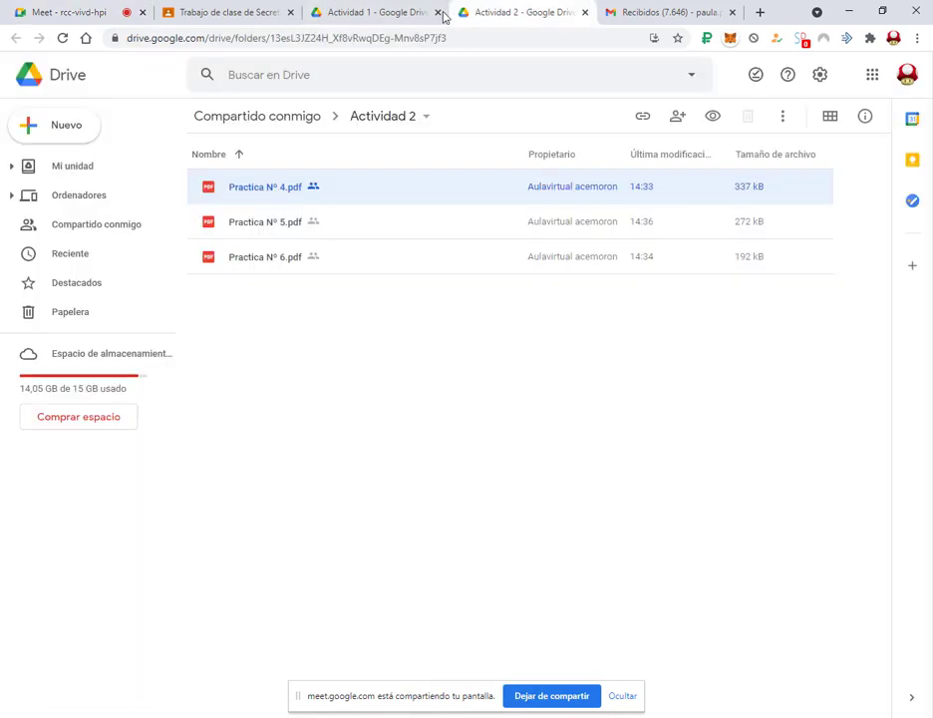
left_click(252, 227)
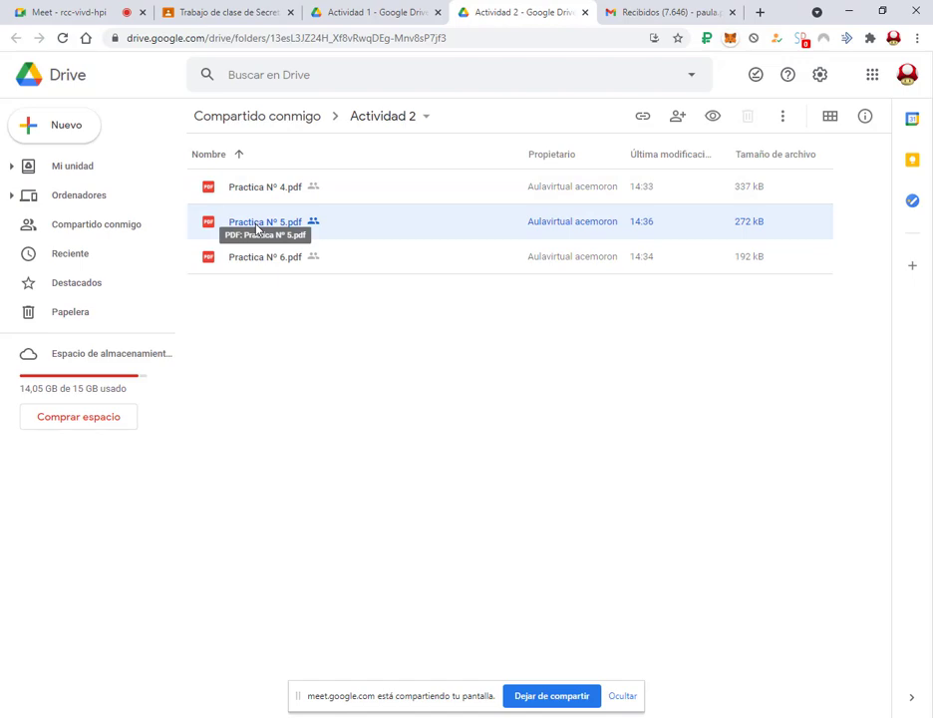
double_click(256, 225)
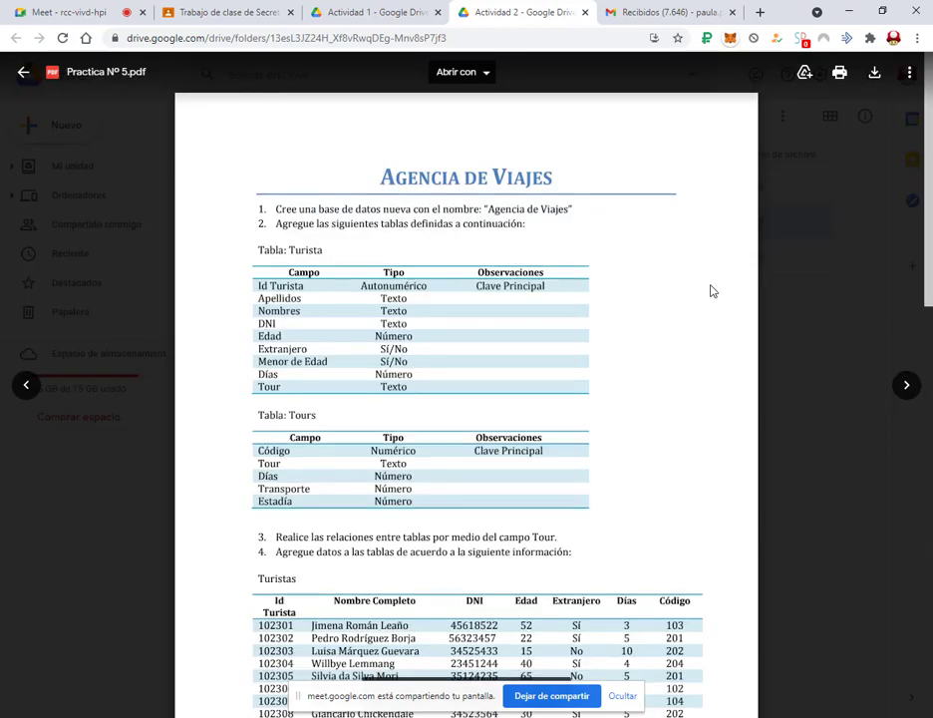
scroll(708, 294, "down", 2)
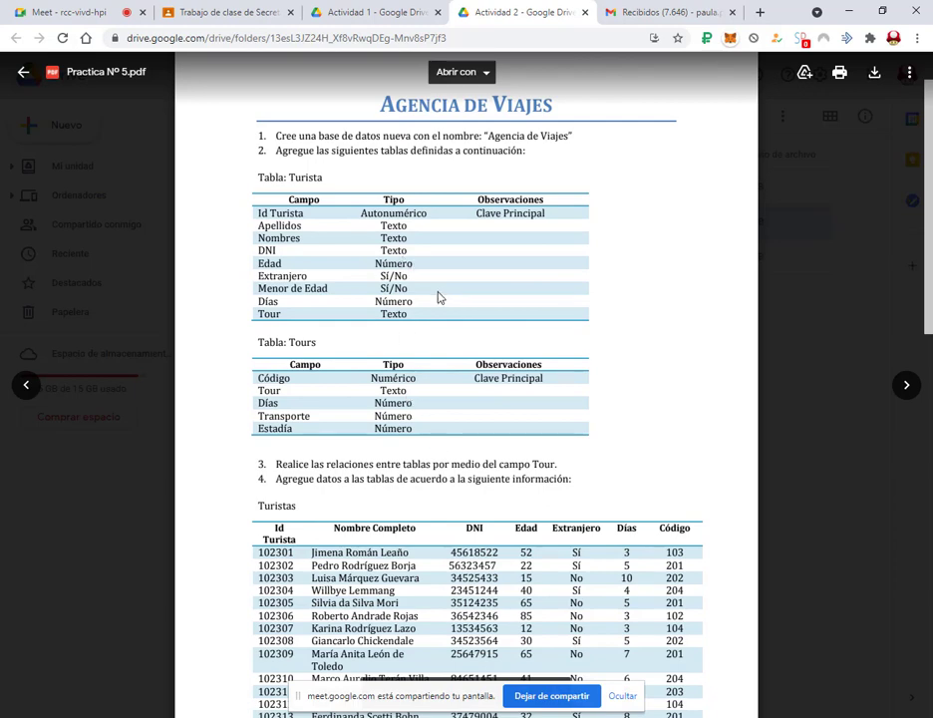
scroll(439, 297, "down", 10)
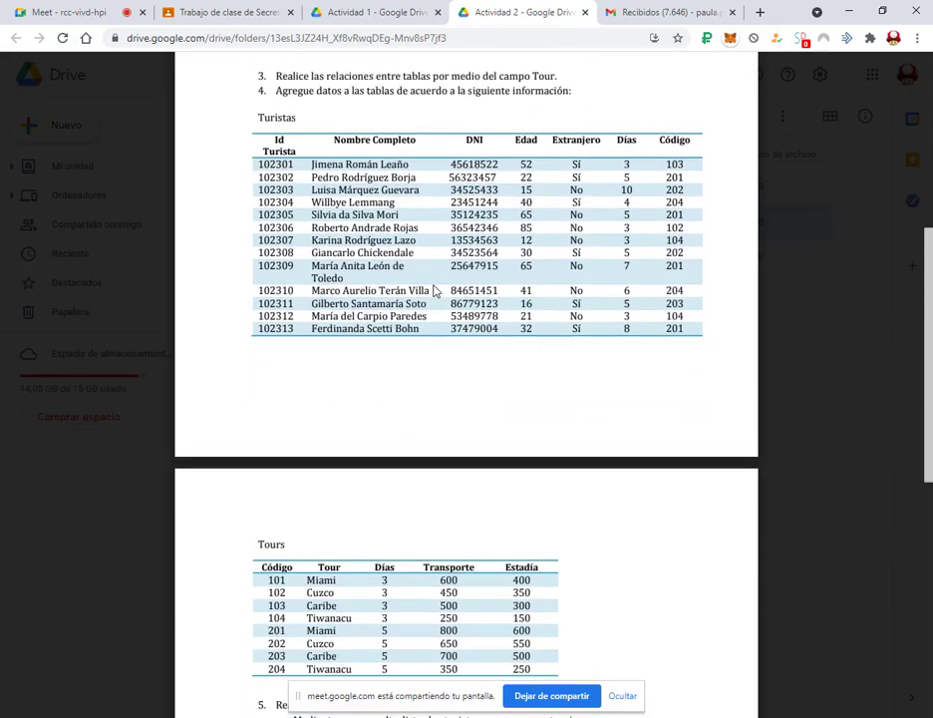
scroll(434, 290, "down", 5)
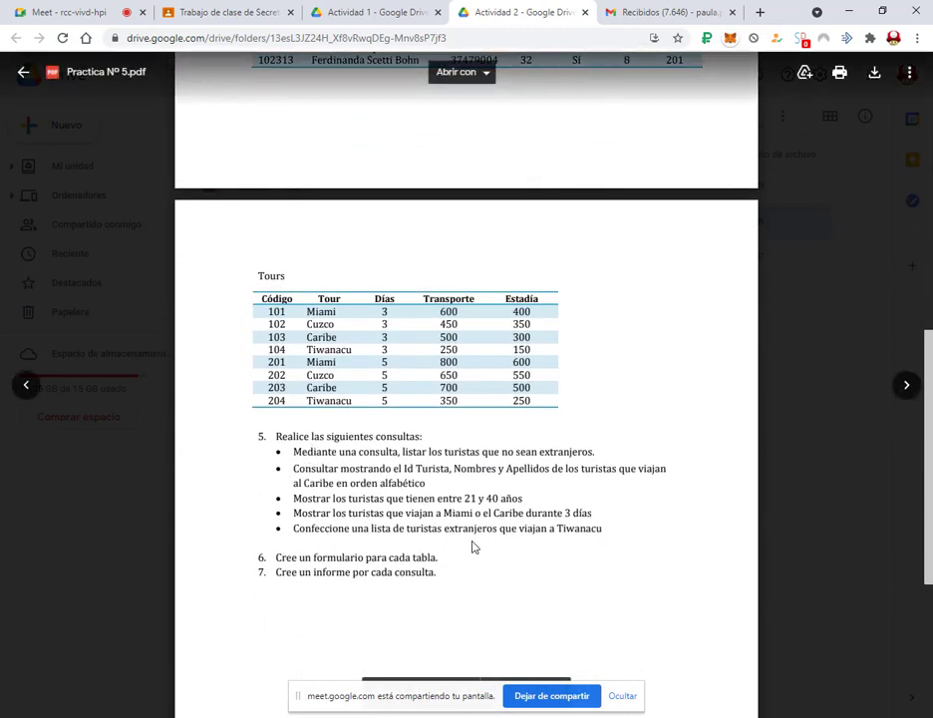
scroll(473, 546, "up", 10)
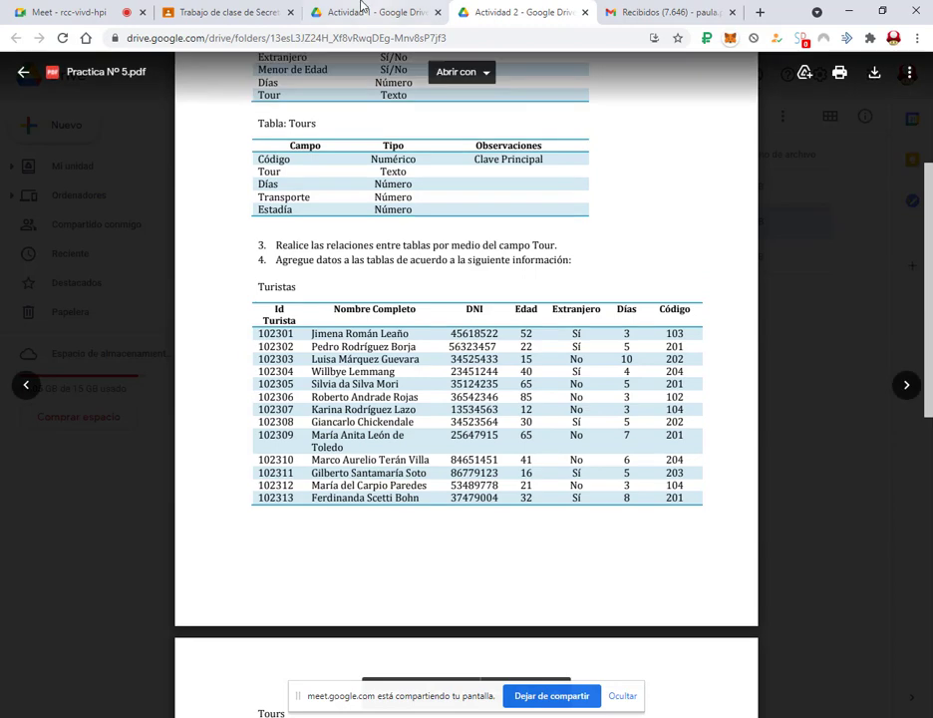
- Close the Actividad 2 and Actividad 1 browser tabs
left_click(362, 10)
left_click(587, 21)
left_click(584, 13)
left_click(437, 13)
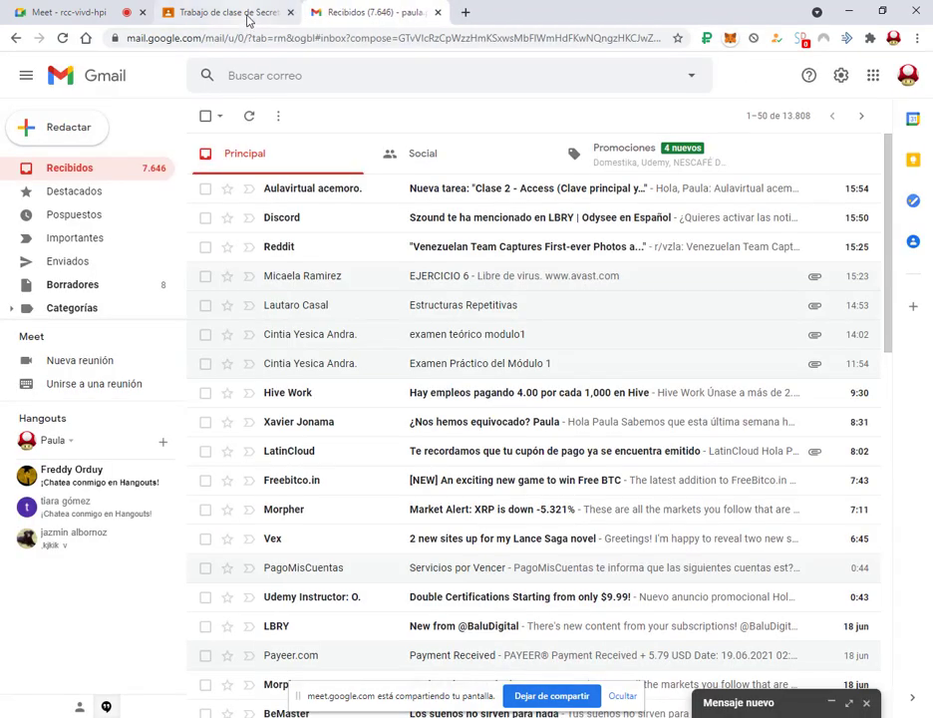
- Reopen the Actividad 2 folder from the Clase 2 card and preview a practice PDF
left_click(247, 15)
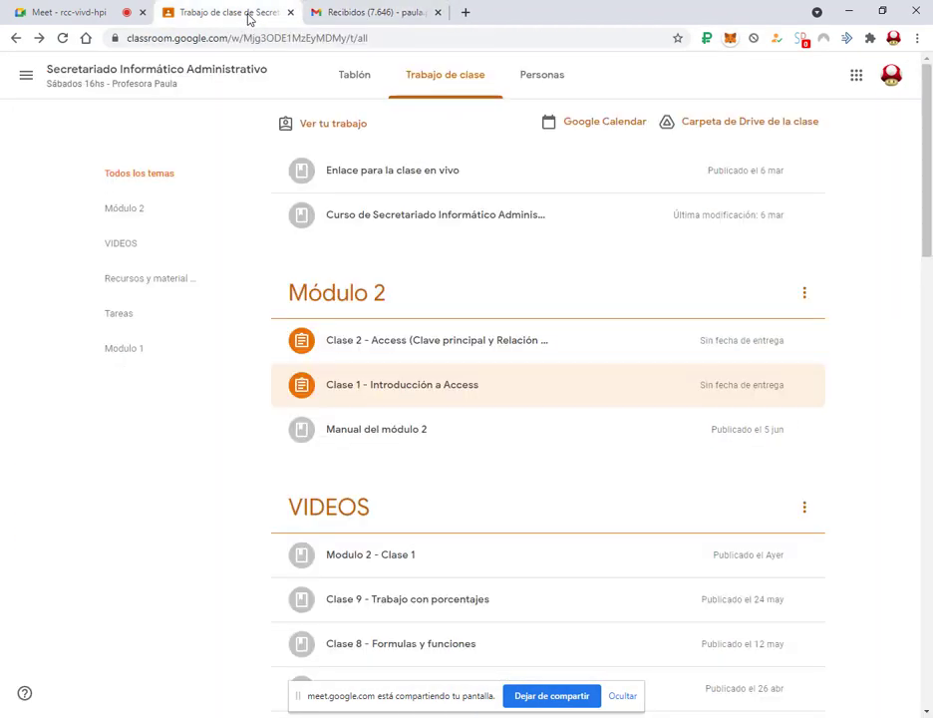
left_click(392, 337)
left_click(392, 337)
left_click(391, 337)
left_click(449, 434)
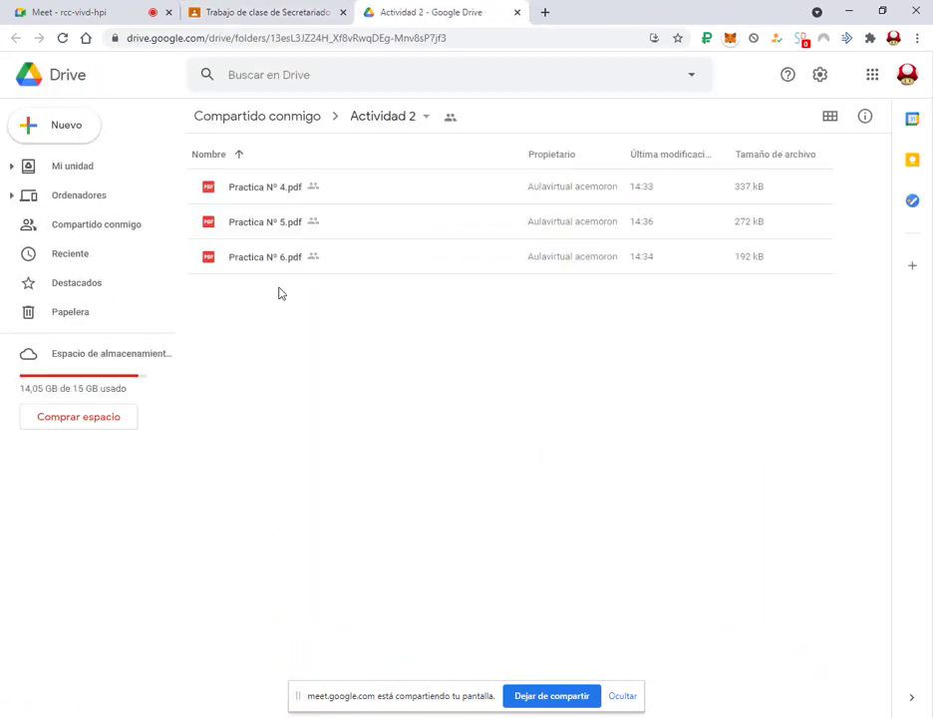
double_click(283, 265)
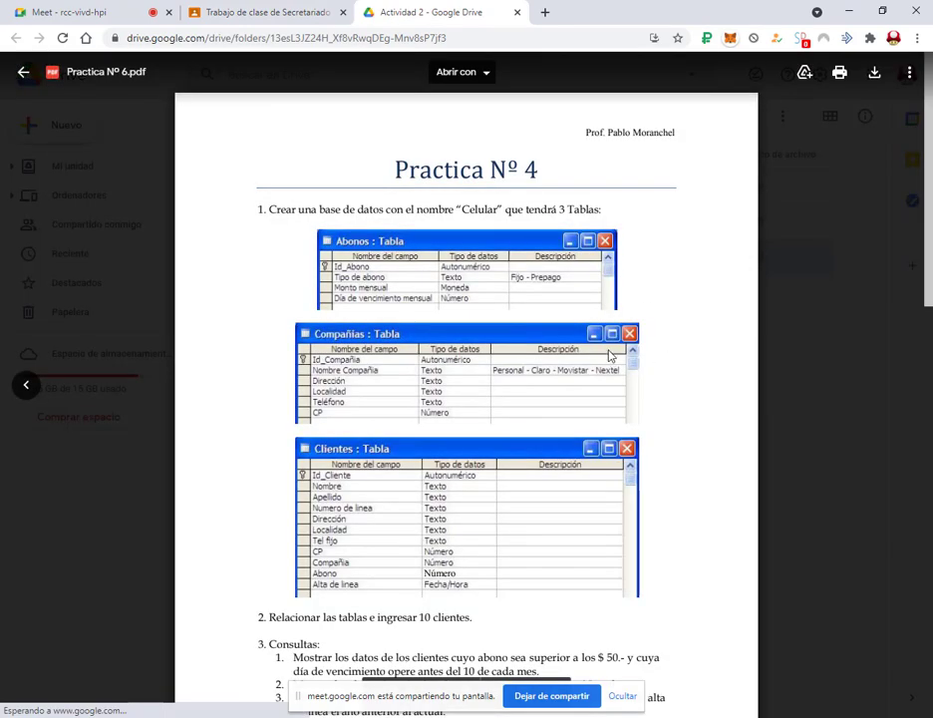
- Box the Id_Abono, Id_Compañía and Id_Cliente key fields in the Practica Nº 4 PDF
scroll(610, 355, "down", 5)
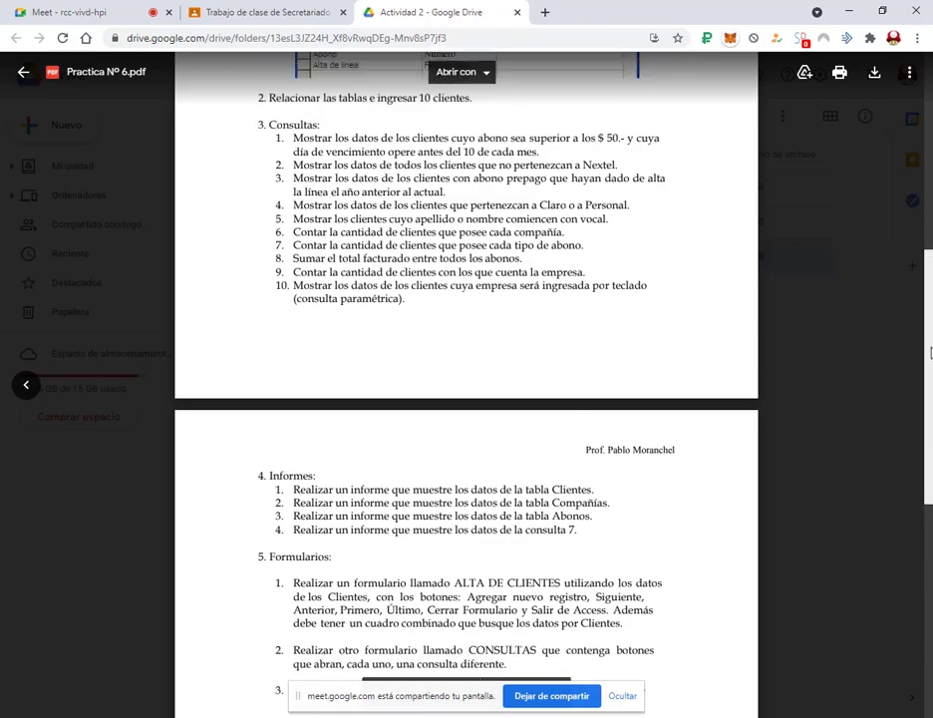
scroll(445, 186, "up", 1)
scroll(465, 309, "down", 2)
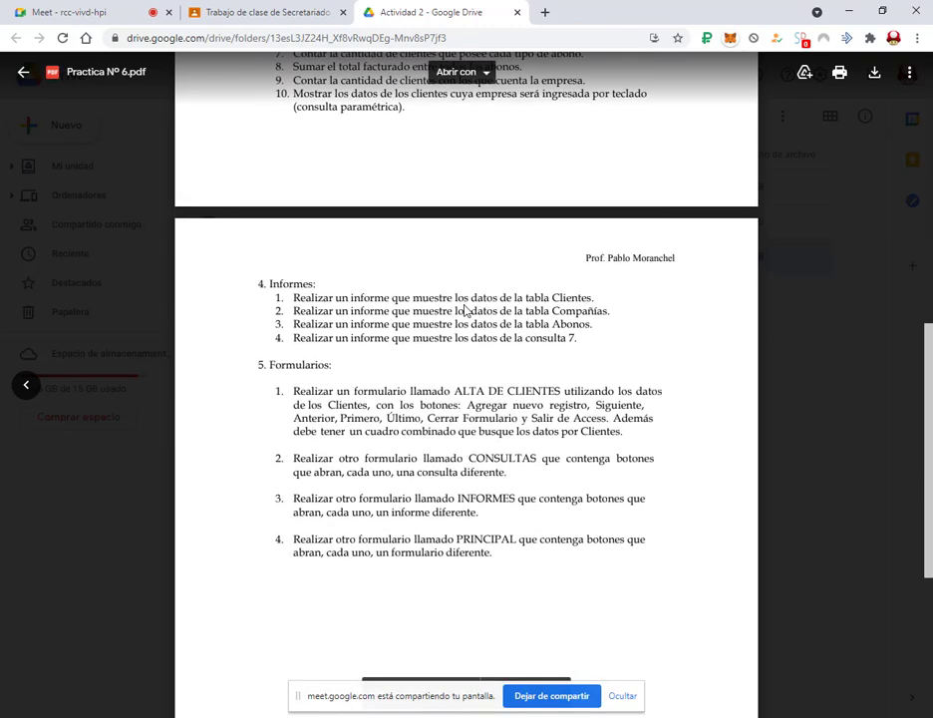
scroll(456, 499, "up", 8)
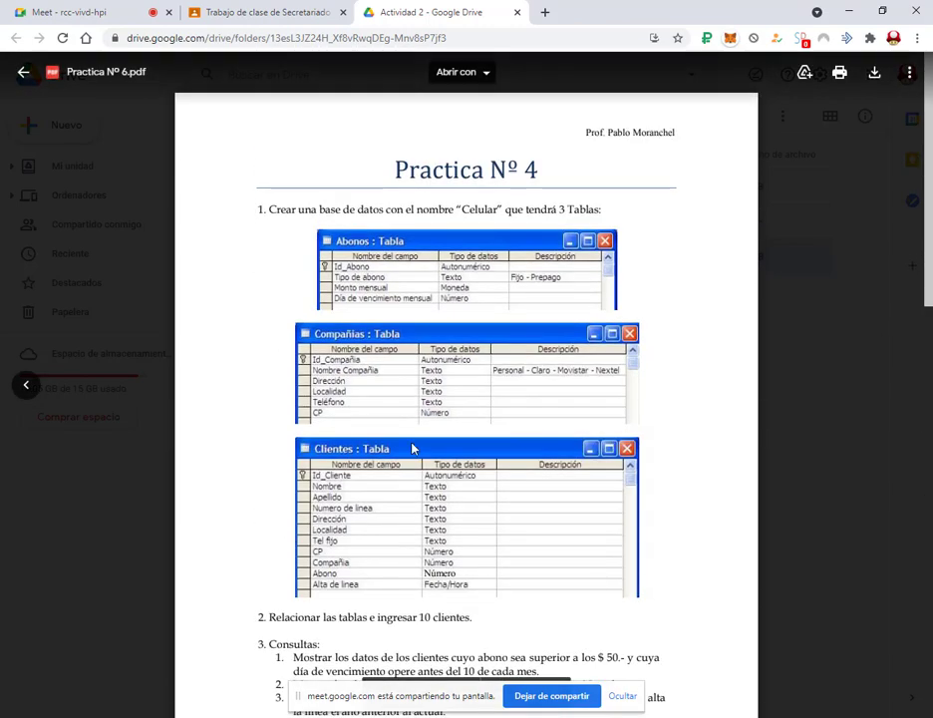
scroll(424, 425, "down", 1)
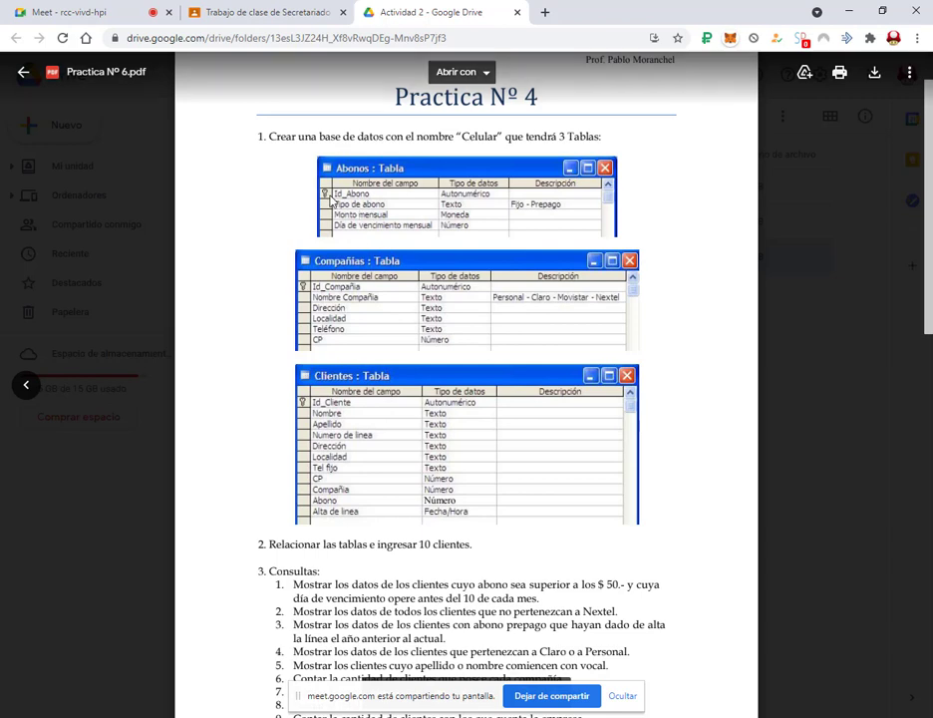
left_click_drag(311, 182, 408, 200)
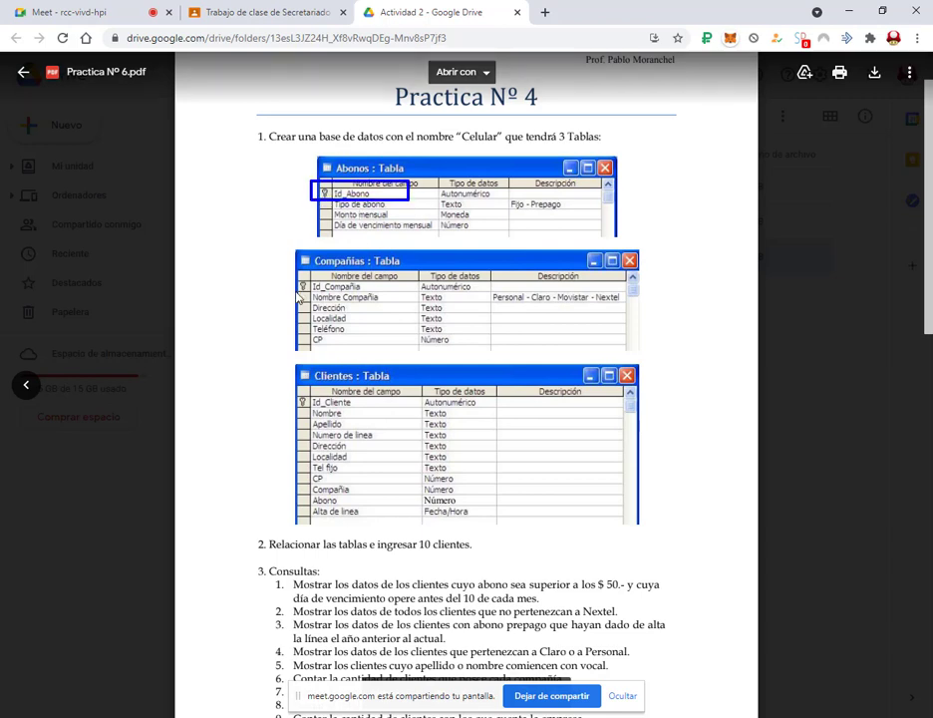
left_click_drag(290, 279, 392, 292)
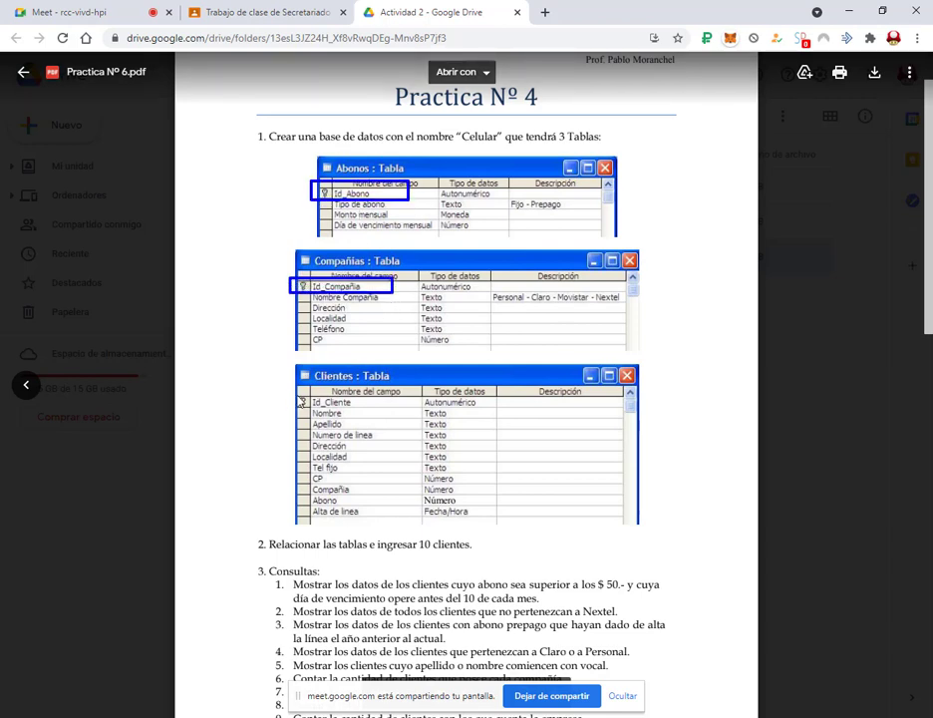
left_click_drag(286, 394, 388, 409)
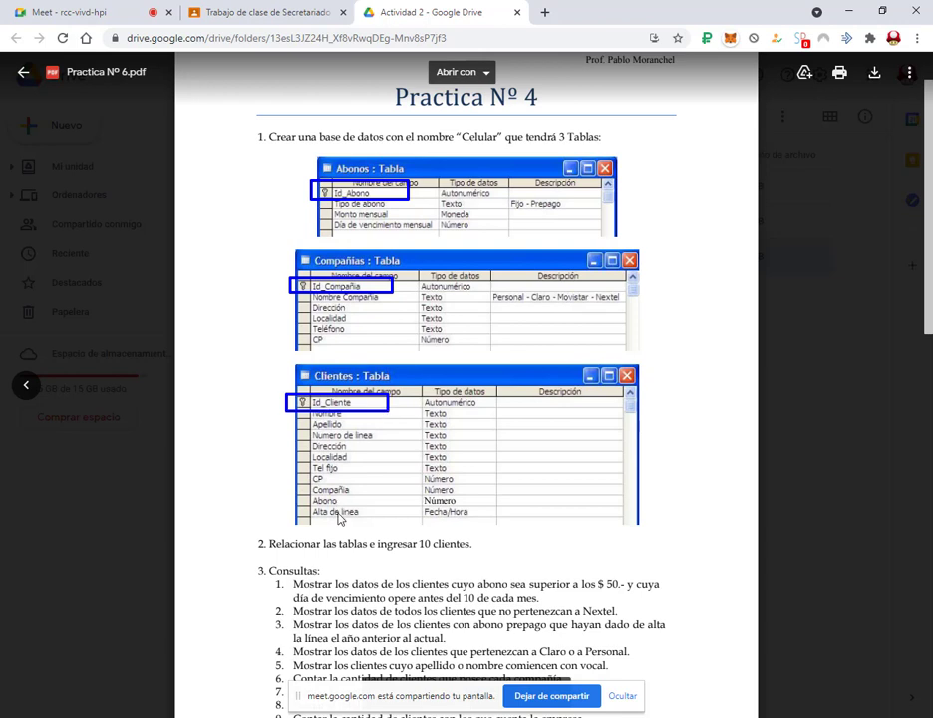
- Box the relate-tables-and-add-clients instruction, clear all marks, and bring up Windows search
mouse_move(254, 532)
left_mouse_down()
mouse_move(387, 559)
mouse_move(489, 560)
left_mouse_up()
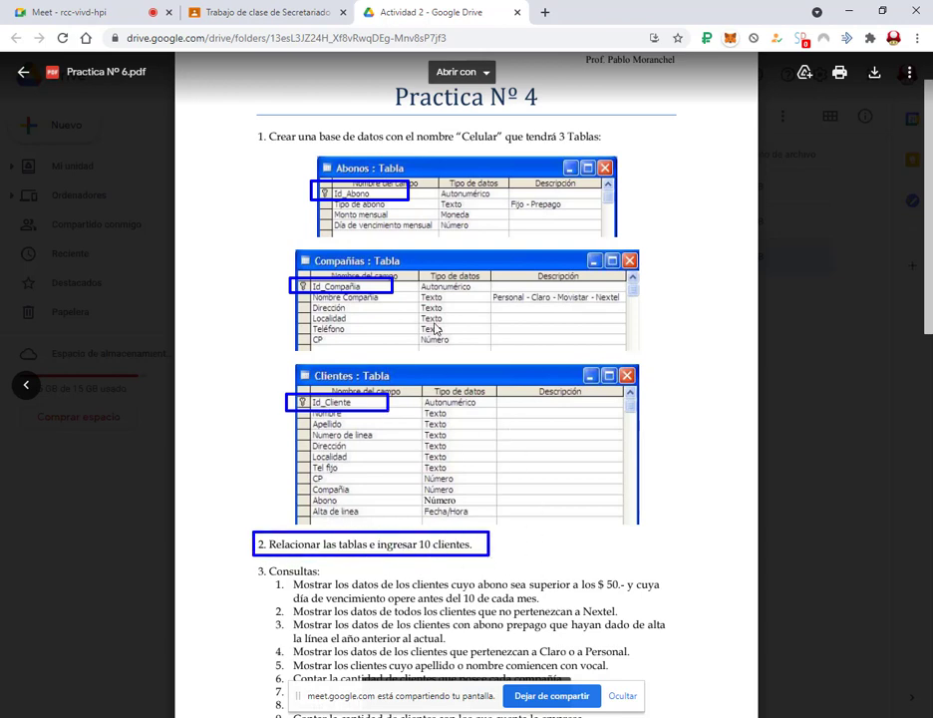
key("Escape")
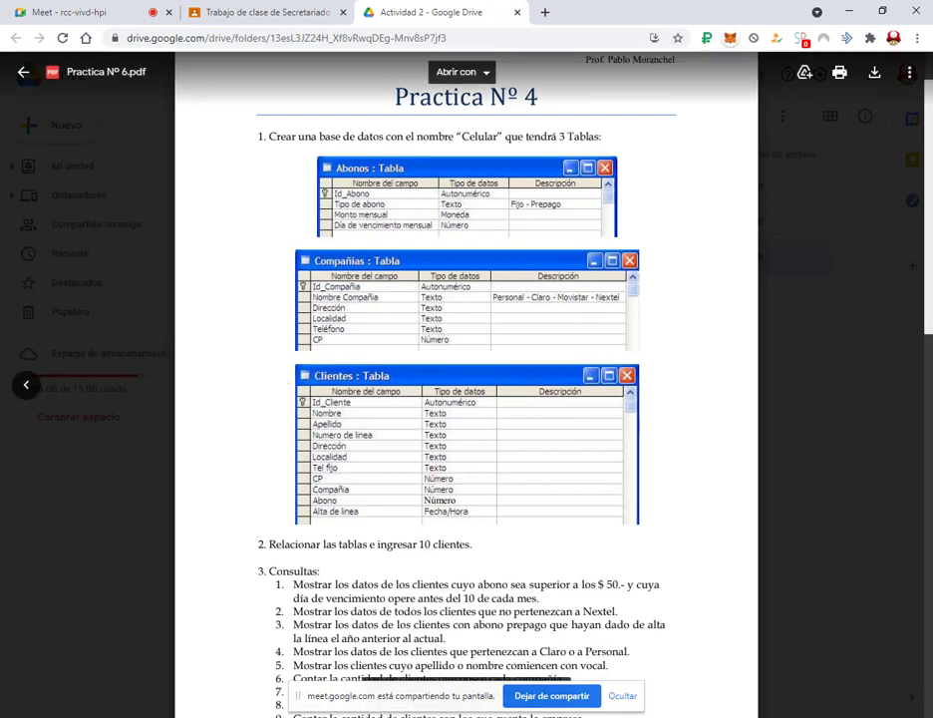
key("super")
- Launch Access by searching 'ac' and start a new blank database
type("ac")
left_click(144, 351)
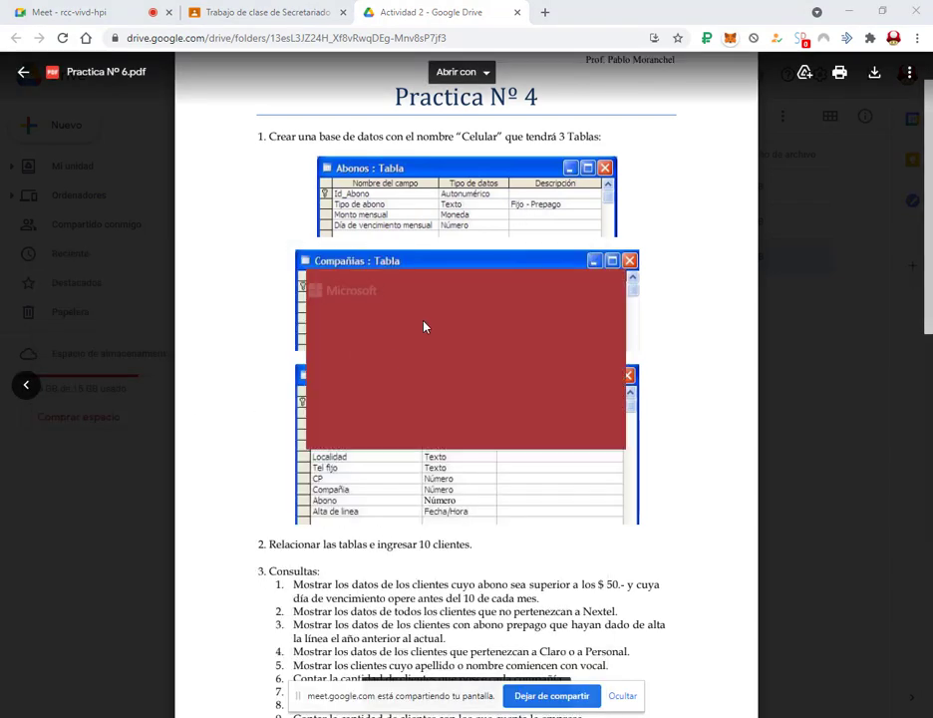
left_click(233, 160)
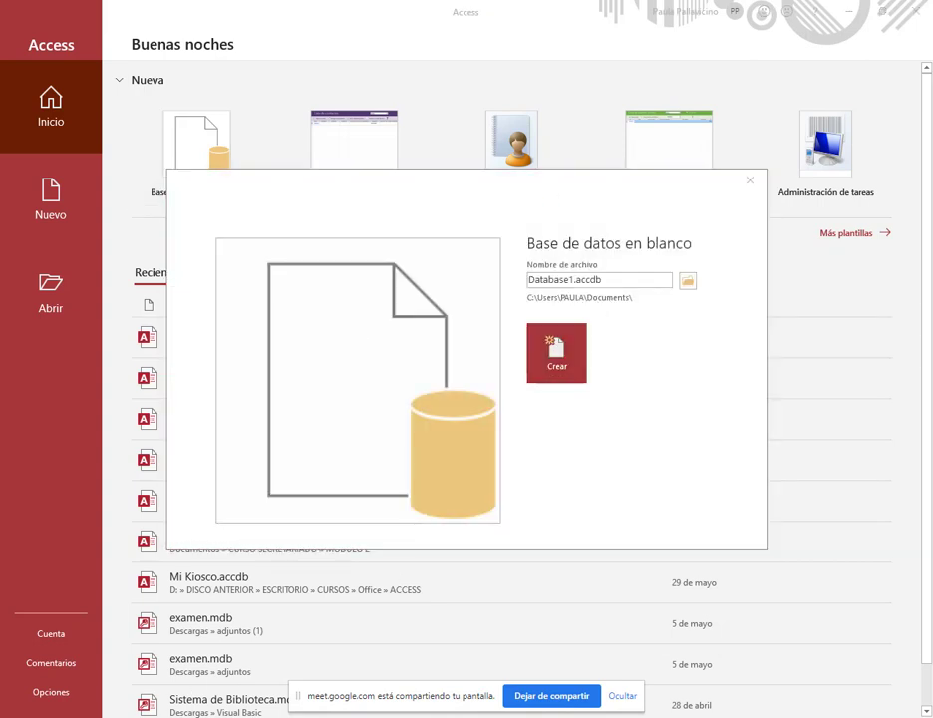
left_click(132, 676)
key("alt+Tab")
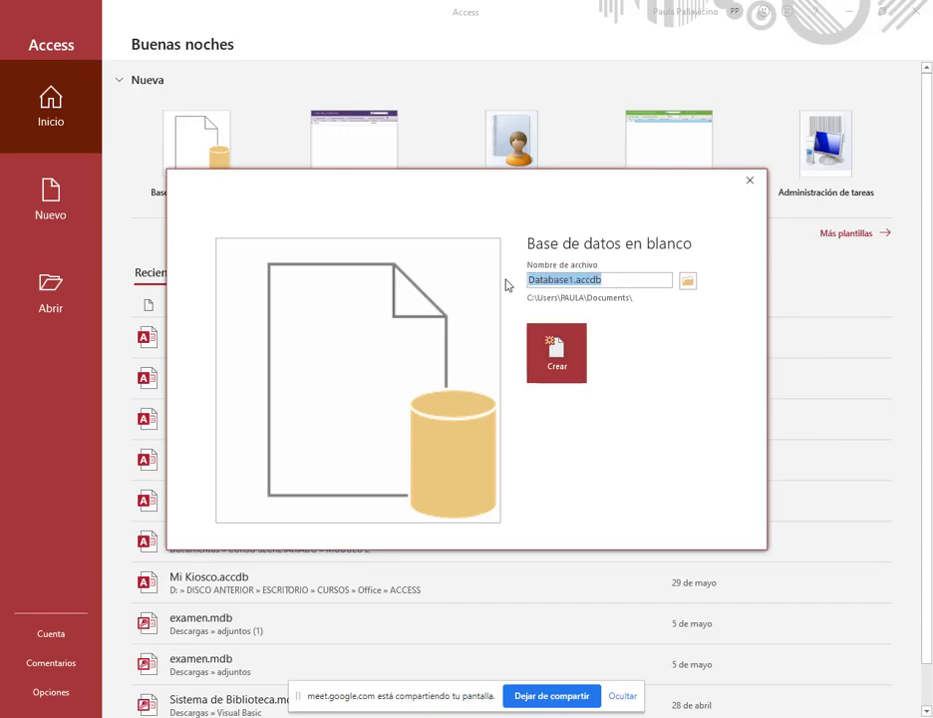
- Create Celular.accdb in Documents\CURSO SECRETARIADO\MODULO 2
type("Celular")
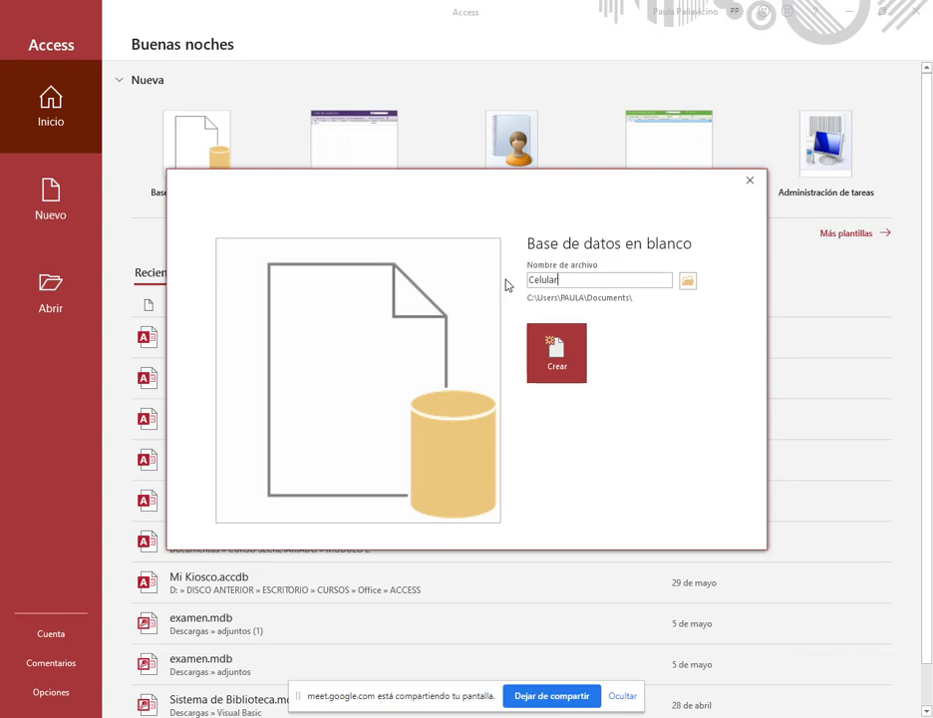
left_click(687, 284)
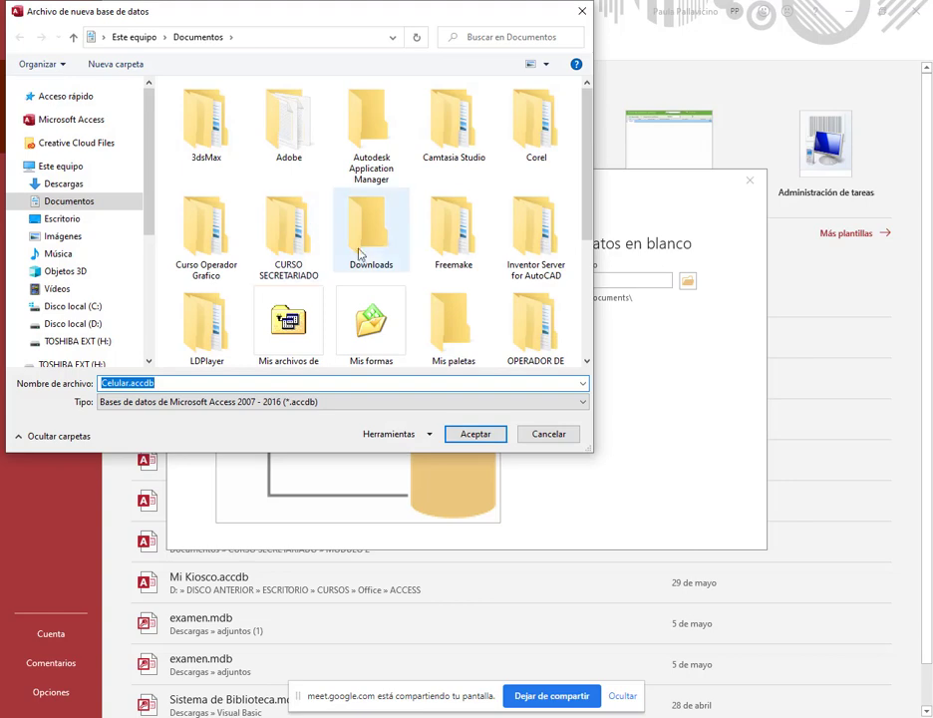
double_click(302, 234)
double_click(221, 121)
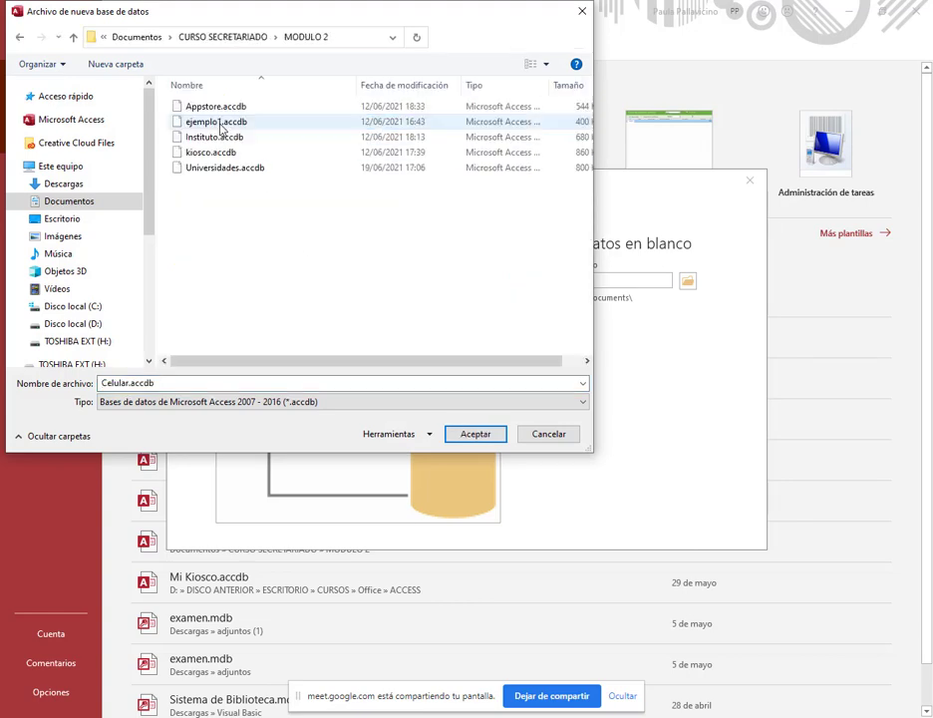
left_click(474, 435)
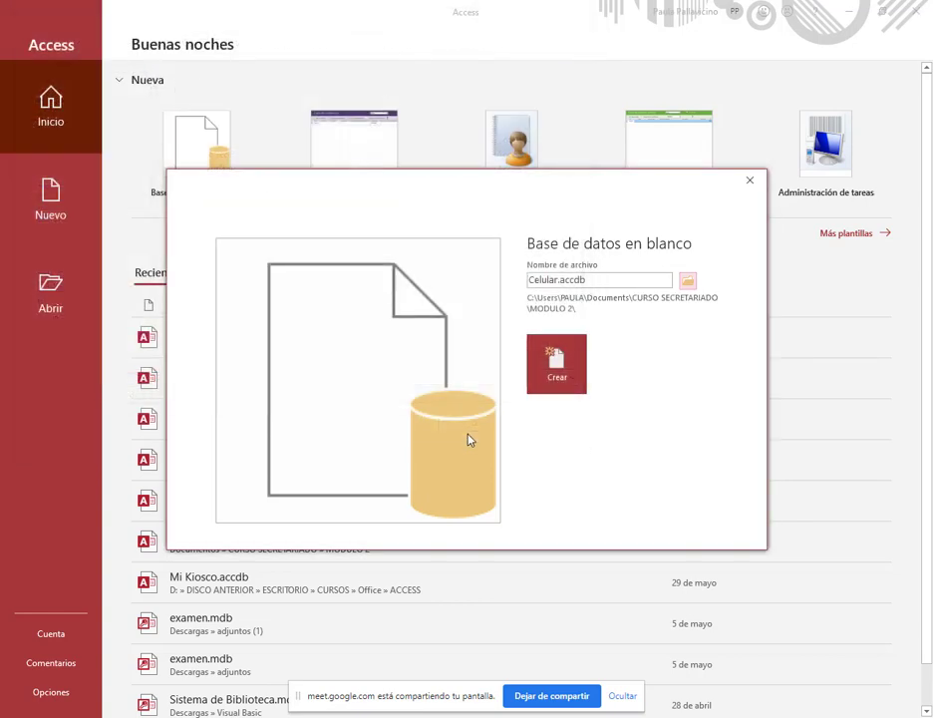
left_click(559, 371)
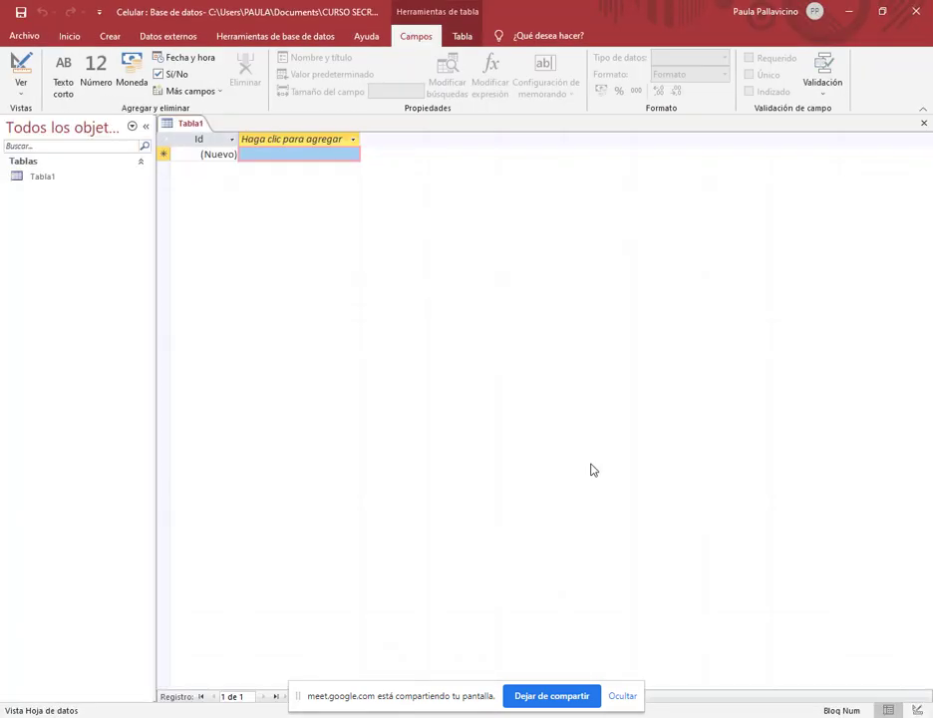
- Close Tabla1, snap Access right beside the PDF, and collapse the navigation pane
left_click(924, 125)
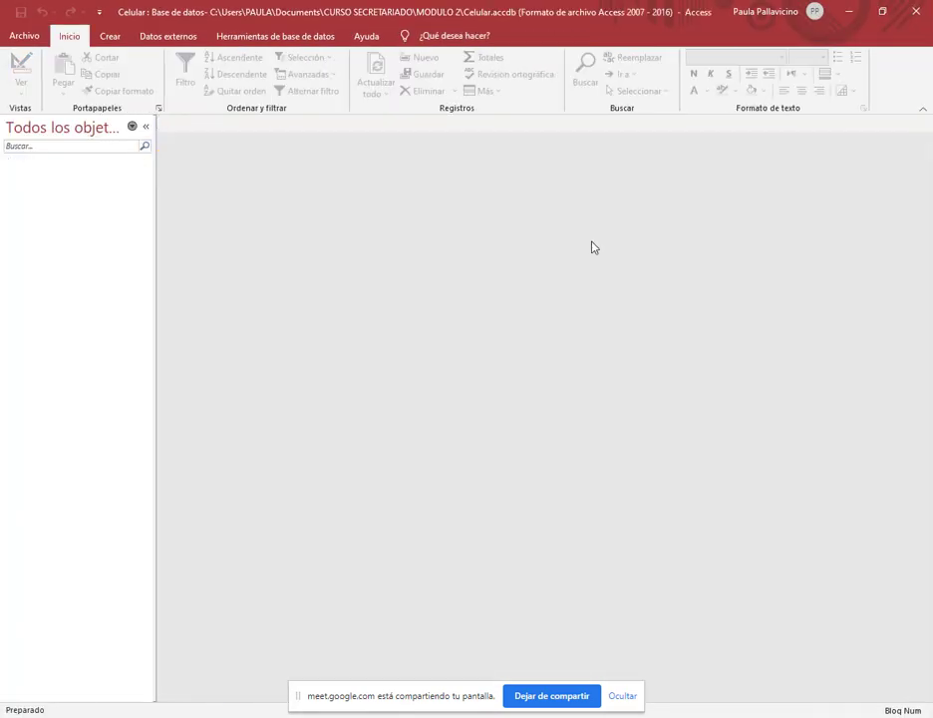
left_click(881, 13)
key("super+Right")
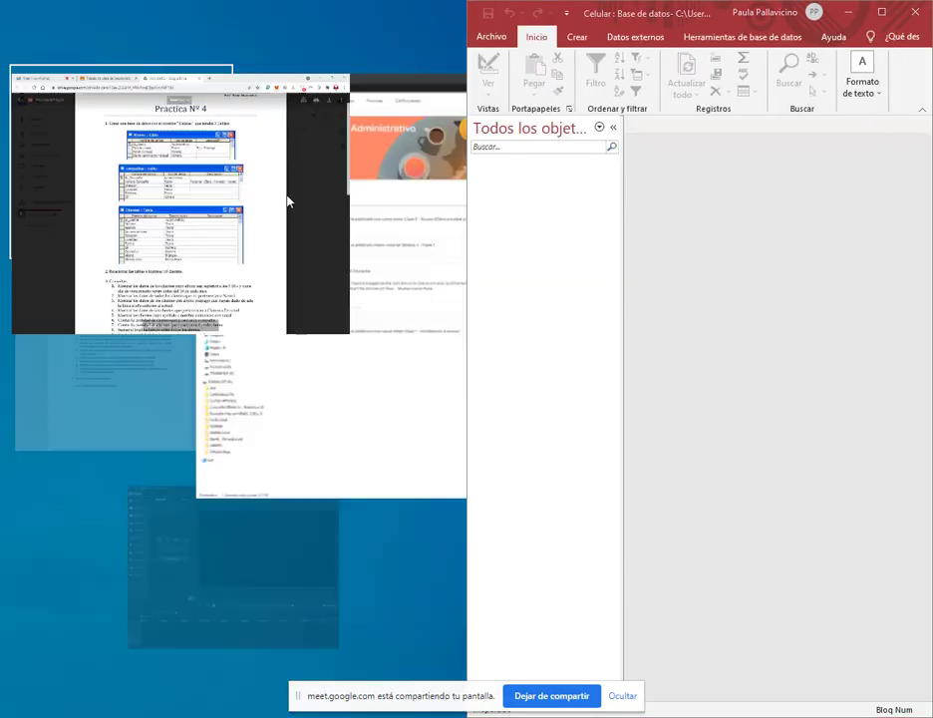
key("Return")
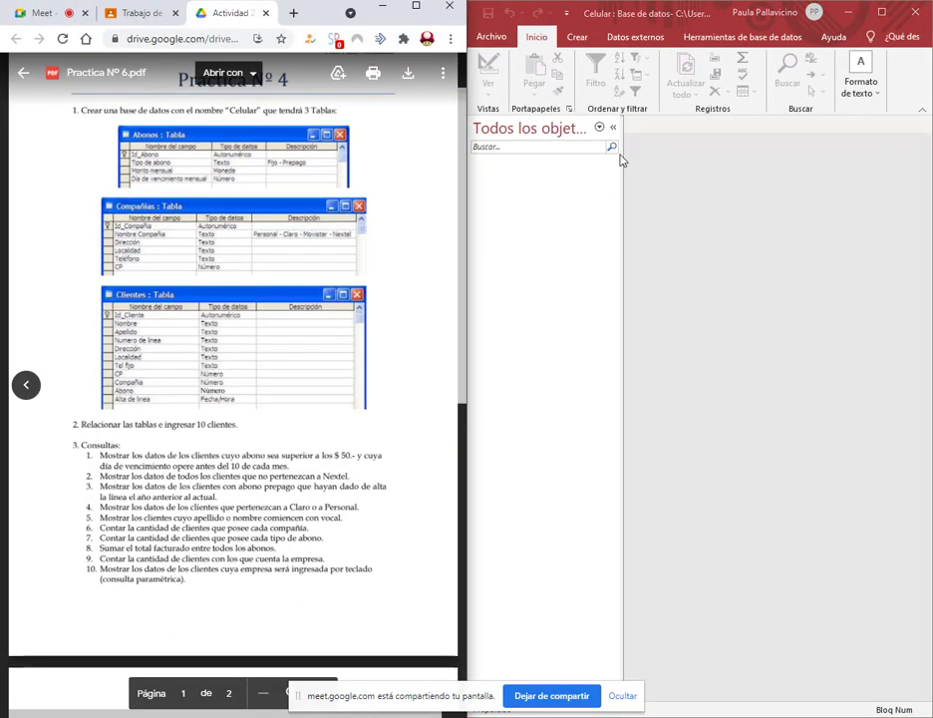
left_click(613, 128)
left_click(576, 37)
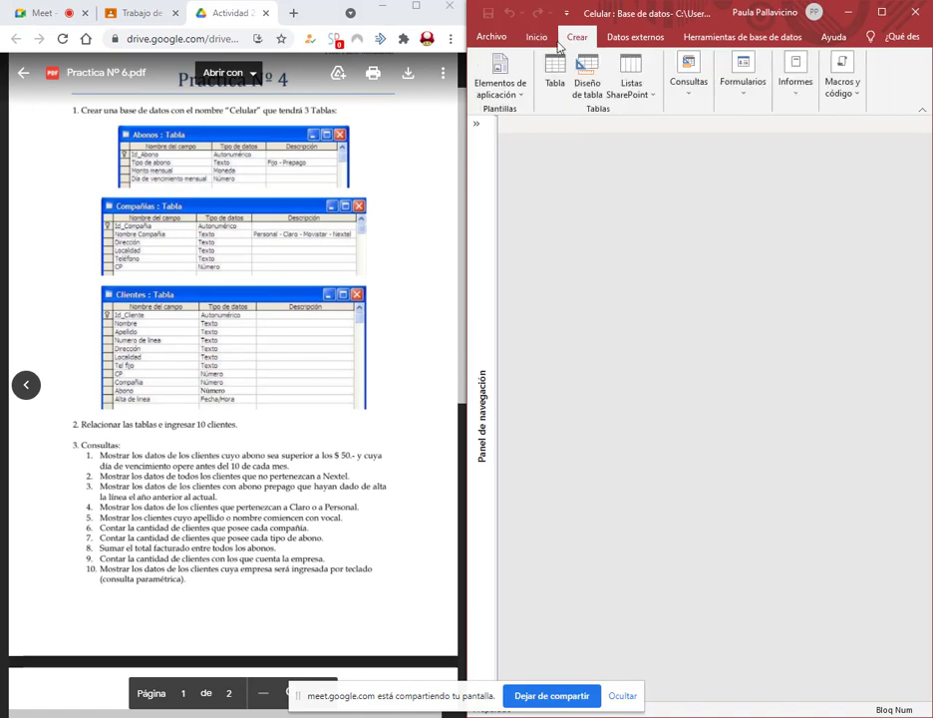
- Start a new table in design view and adjust the assignment PDF zoom
left_click(578, 74)
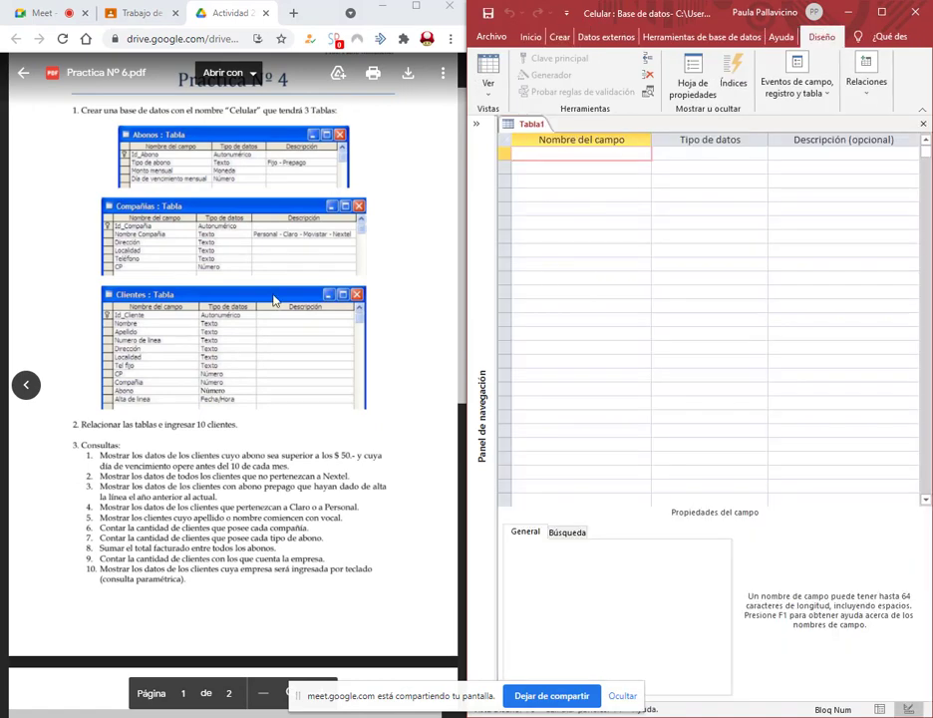
scroll(252, 396, "down", 3)
scroll(169, 282, "up", 4)
scroll(170, 281, "up", 1)
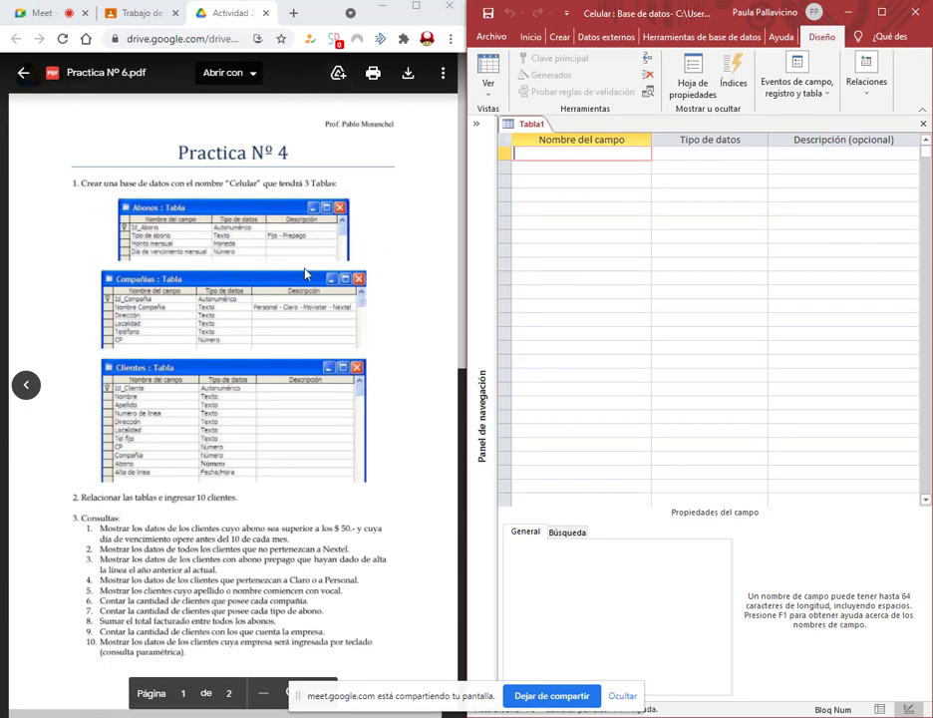
key("ctrl+plus")
left_click(219, 65)
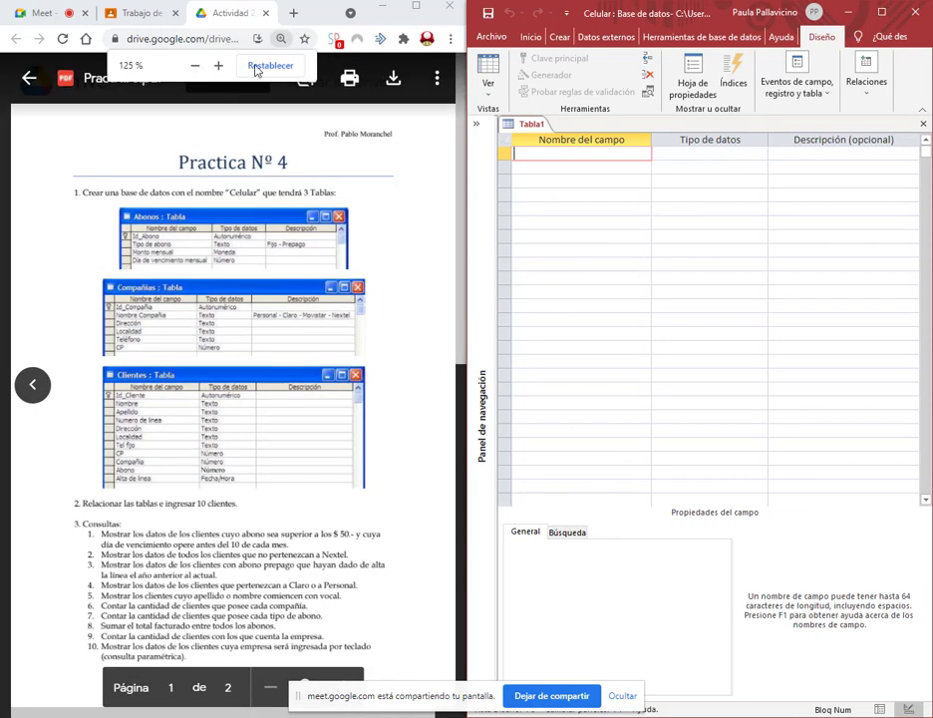
left_click(271, 65)
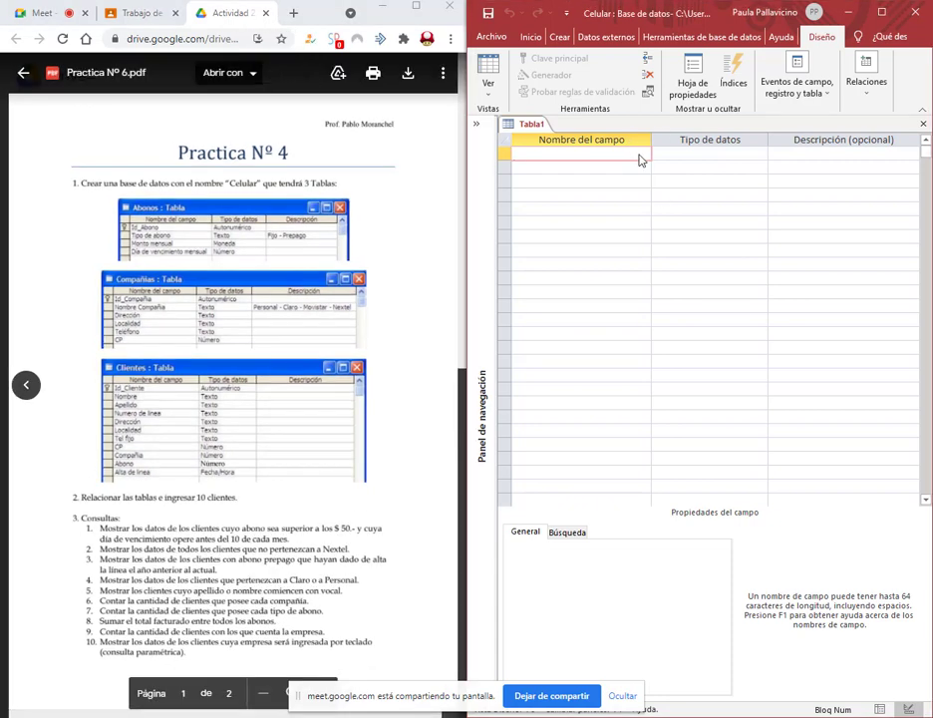
- Enter fields Id_Abono, Tipo_de_abono, Monto_mensual and Dia_de_vencimiento_mensual
key("Down")
type("Ti")
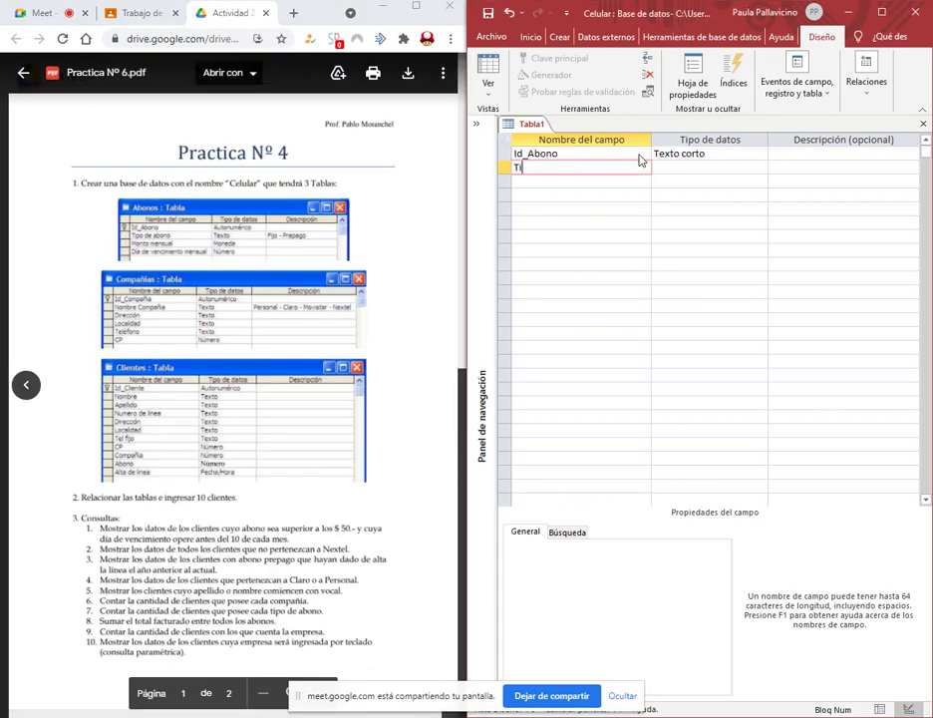
type("to_menu")
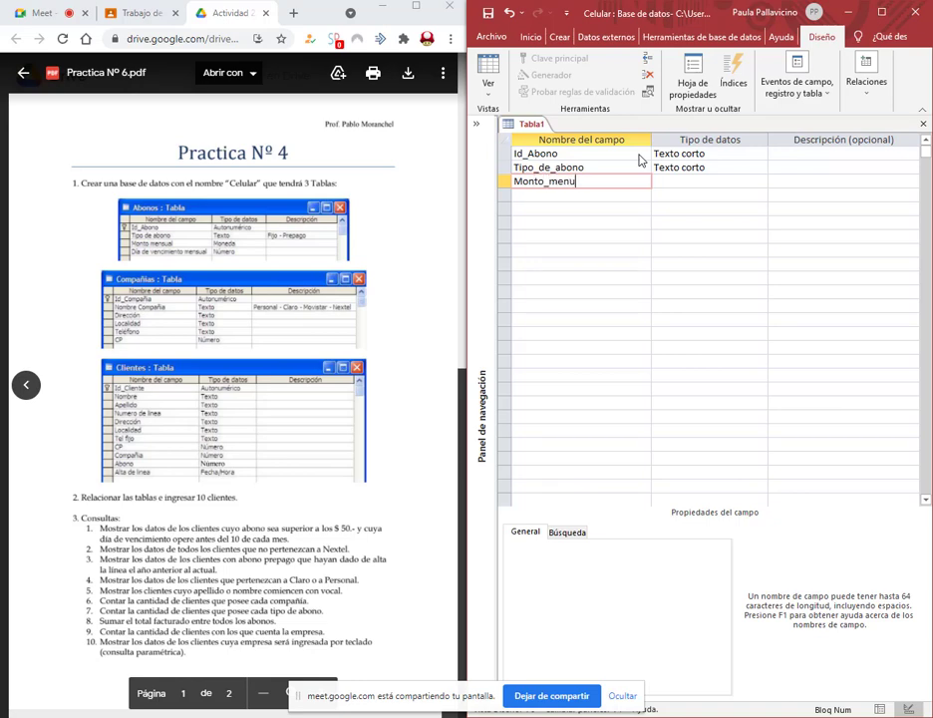
type("sual")
key("Down")
type("Dia_de_ven")
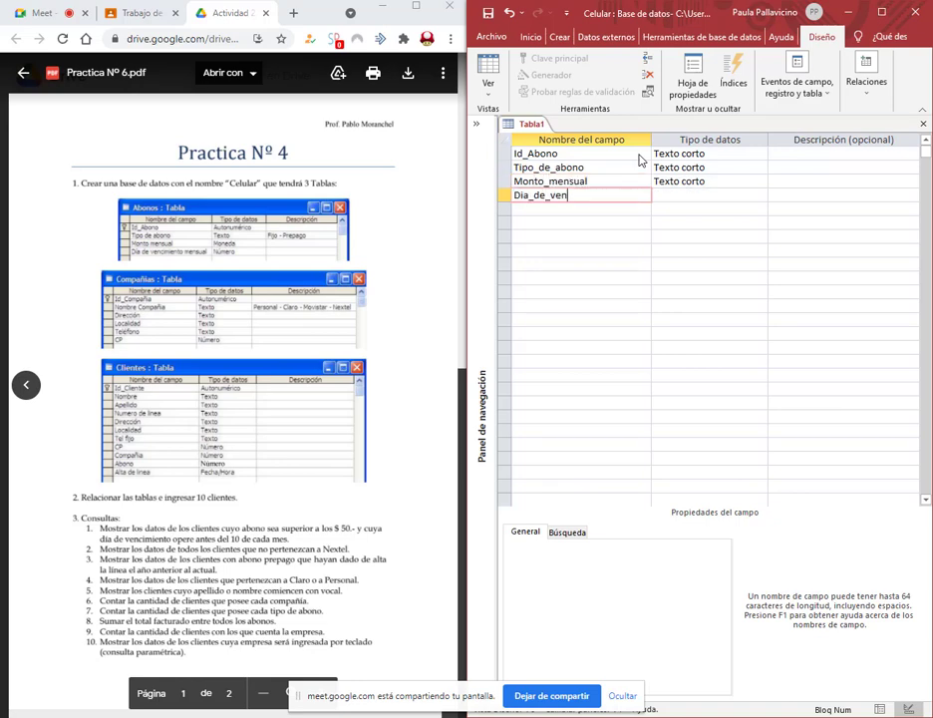
type("cimiento_mensual")
- Set Id_Abono to Autonumeración, Monto_mensual to Moneda, and Dia_de_vencimiento_mensual to Número
left_click(655, 155)
left_click(759, 154)
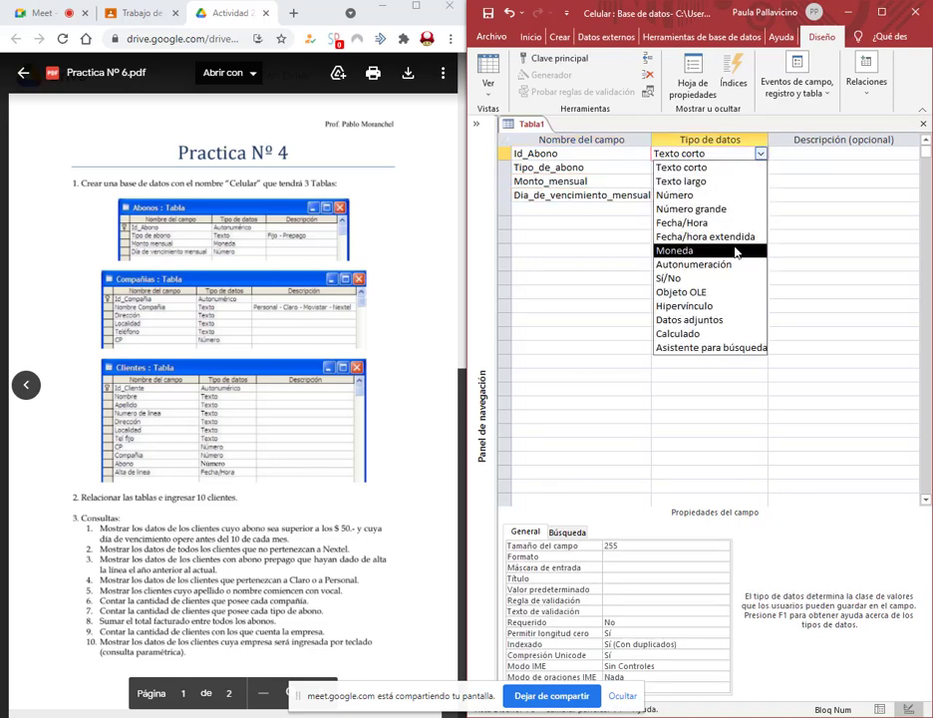
left_click(736, 264)
left_click(698, 181)
left_click(759, 180)
left_click(698, 271)
left_click(759, 195)
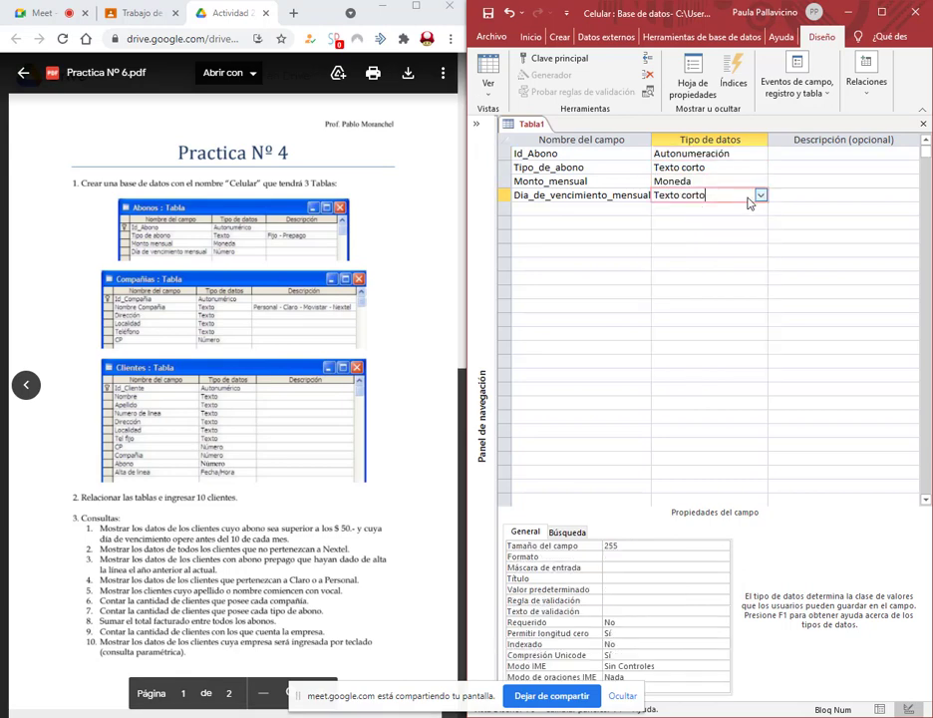
left_click(760, 195)
left_click(698, 244)
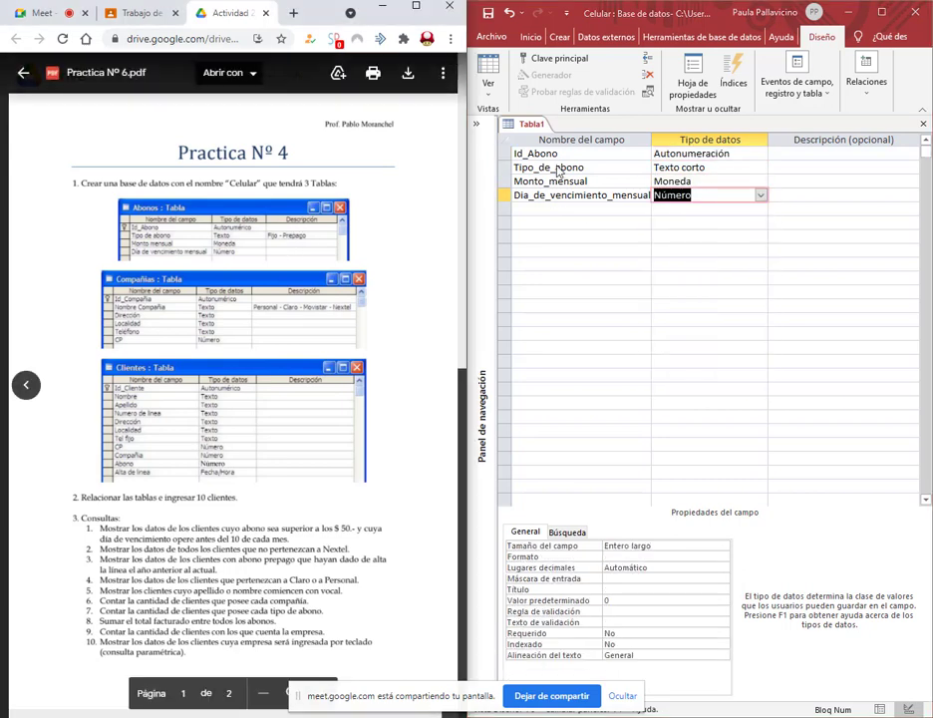
- Save the table as Abonos, declining the automatic primary key
right_click(532, 126)
left_click(563, 133)
type("Abonos")
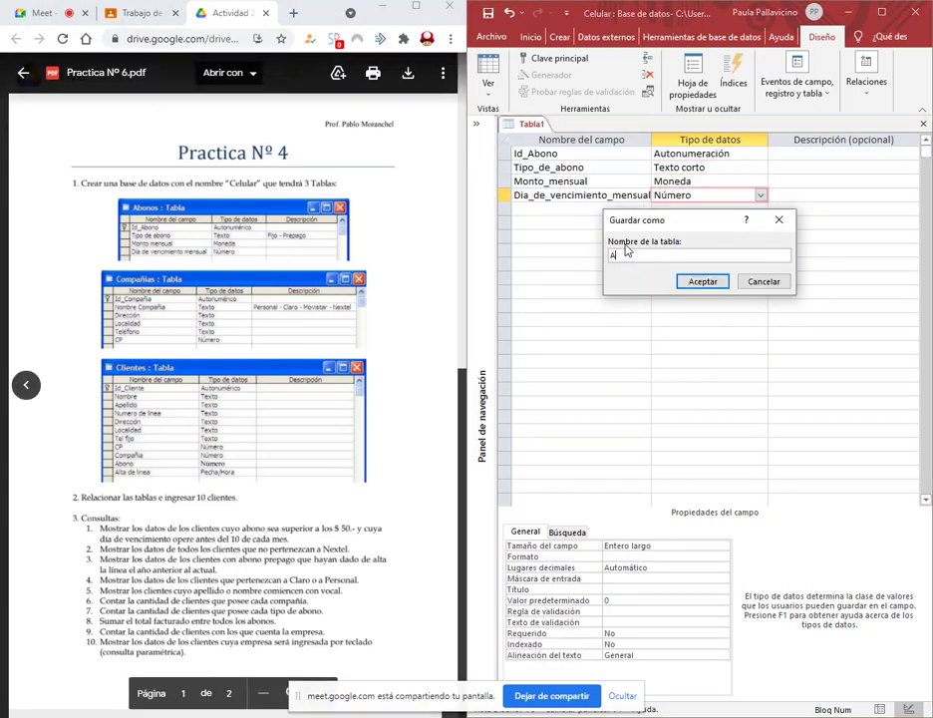
left_click(707, 281)
left_click(477, 427)
left_click(573, 154)
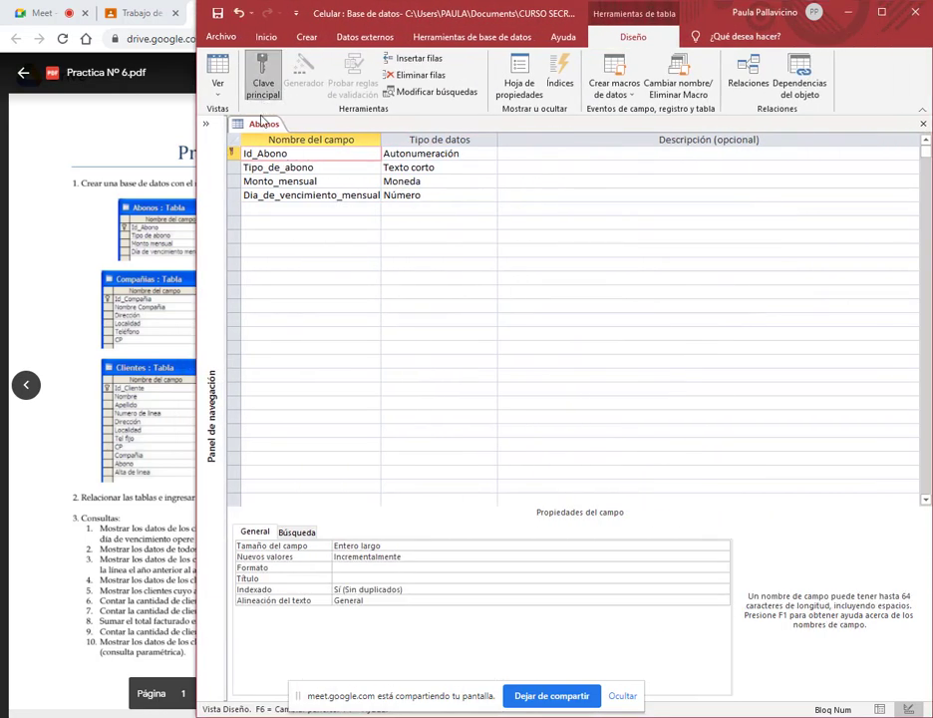
- Close the Abonos design and start a new table in design view
key("ctrl+w")
left_click_drag(197, 199, 375, 199)
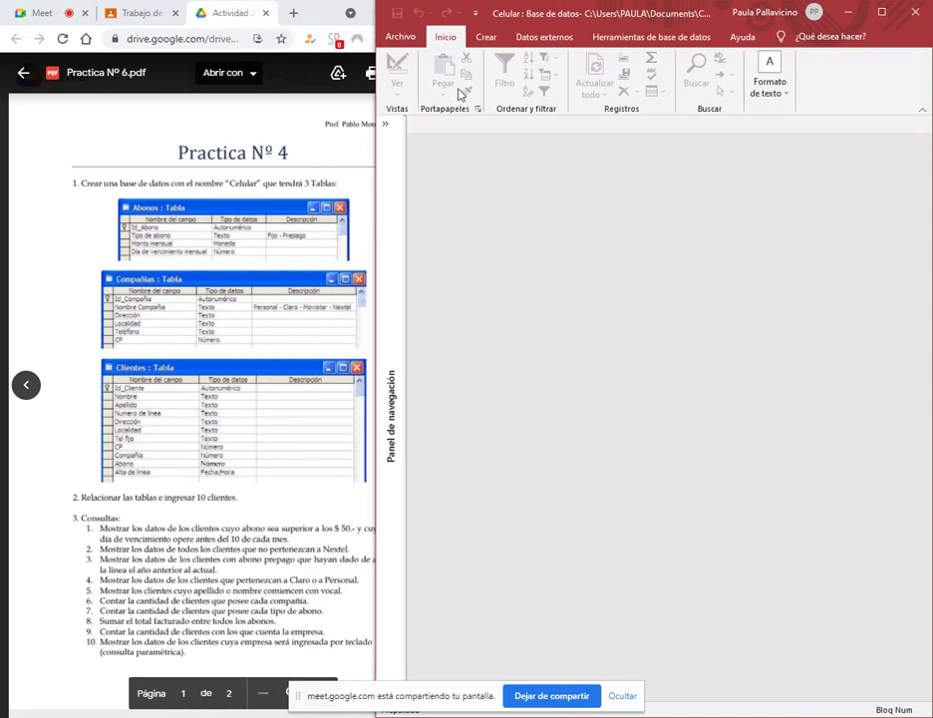
left_click(486, 37)
left_click(476, 75)
- Enter fields Id_compañía, Nombre_compañía, Dirección, Localidad, Telefono and CP
type("Id_compañía")
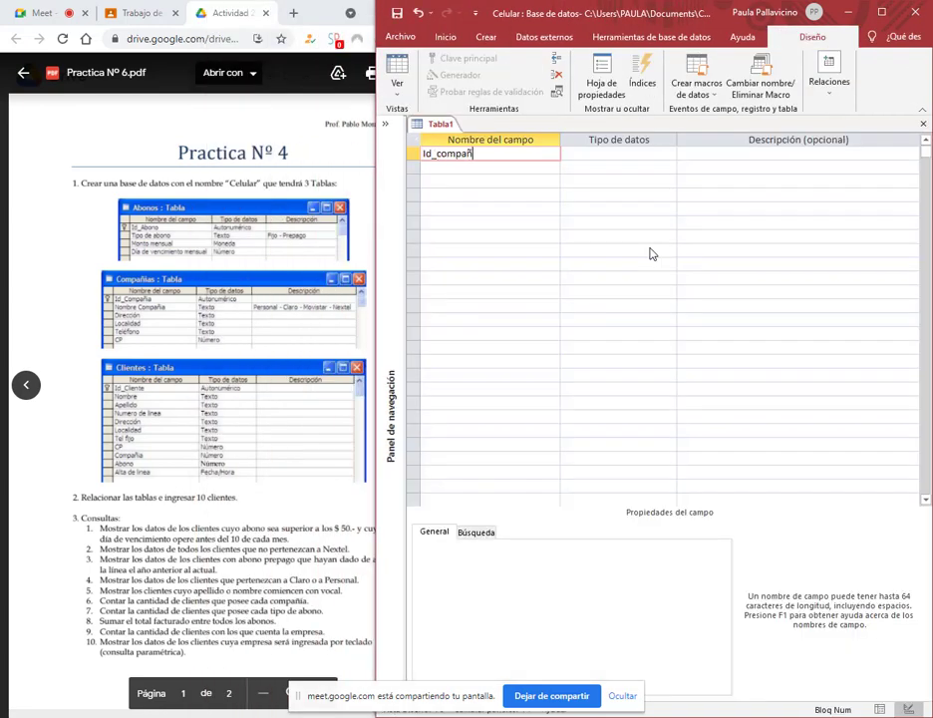
key("Tab")
key("Tab")
key("Tab")
type("Nombre_compañ")
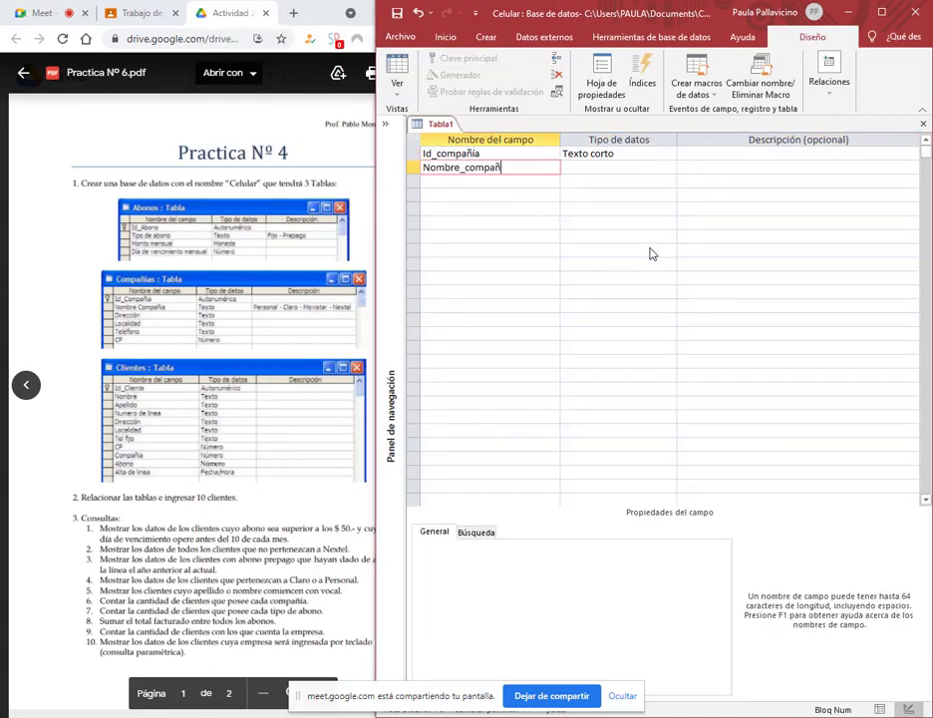
key("Tab")
key("Tab")
key("Tab")
type("Dirección")
key("Tab")
key("Tab")
key("Tab")
type("Localidad")
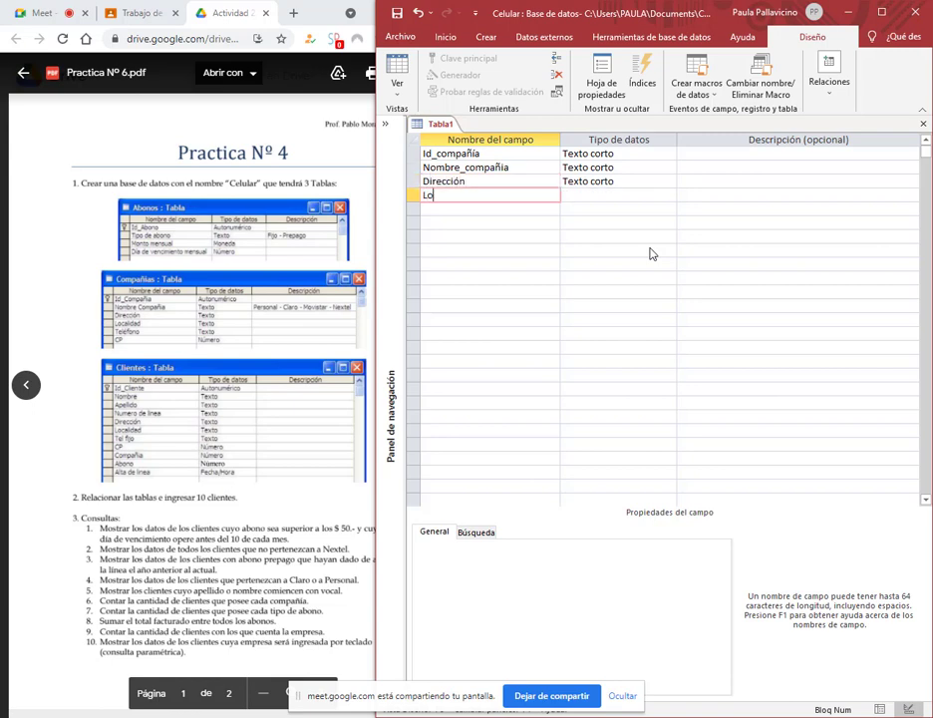
key("Tab")
key("Tab")
key("Tab")
type("Telefono")
key("Tab")
key("Tab")
key("Tab")
type("CP")
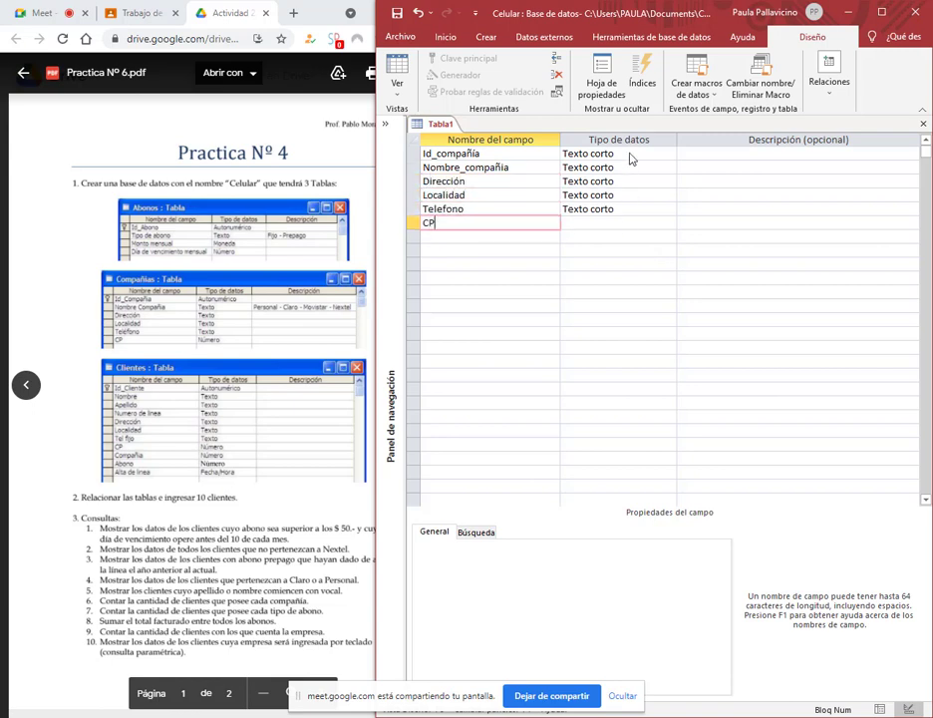
- Make Id_compañía an autonumber primary key, CP a Número field, and save as Compañias
left_click(670, 153)
left_click(640, 271)
left_click(658, 223)
type("n")
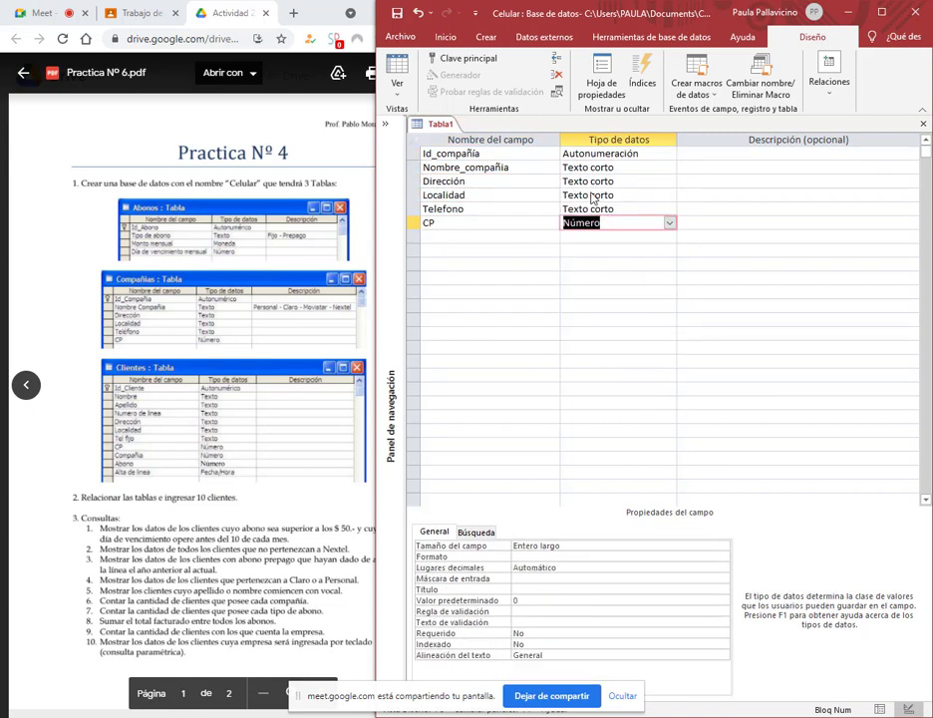
left_click(450, 153)
left_click(465, 57)
left_click(397, 13)
type("Compañ")
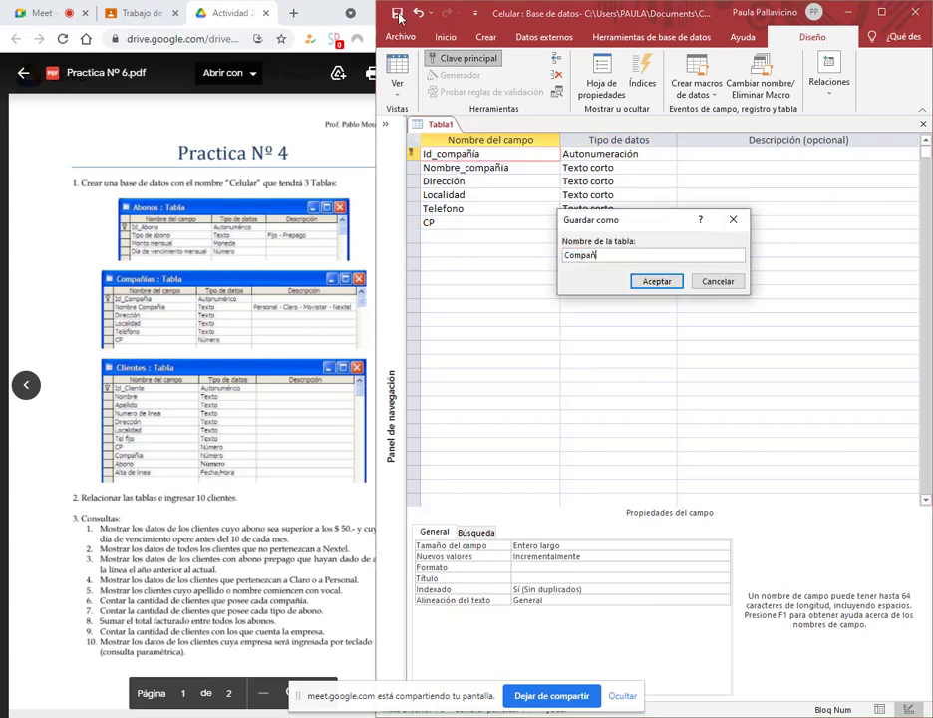
type("ias")
left_click(648, 283)
- Start a new table design with fields Id_Cliente, Nombre, Apellido, Numero_de_linea, Dirección and Localidad
left_click(922, 124)
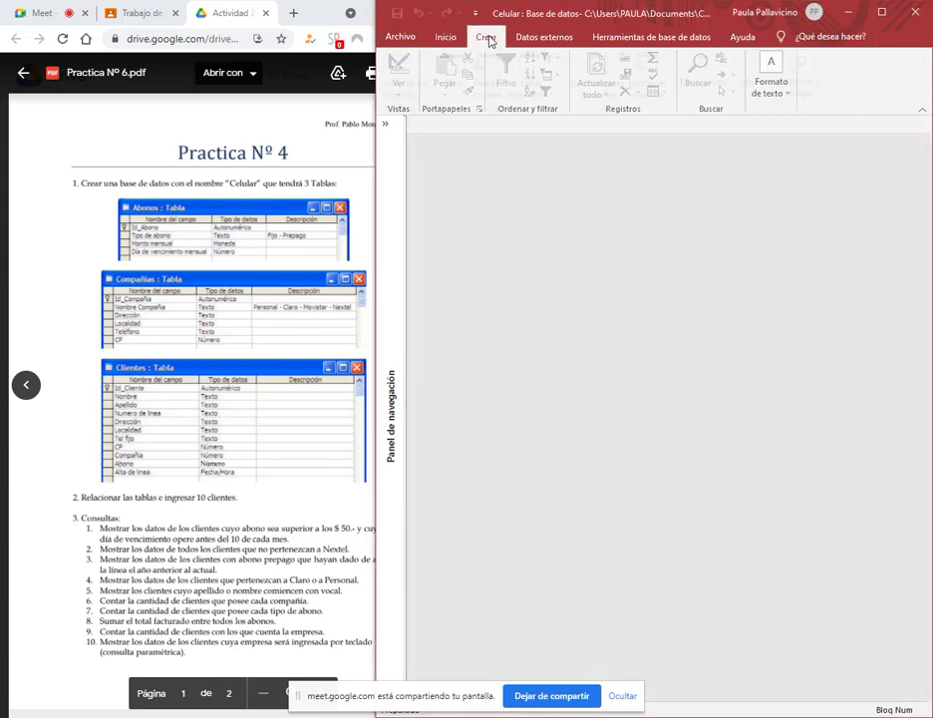
left_click(487, 37)
left_click(488, 66)
type("Id_Cliente")
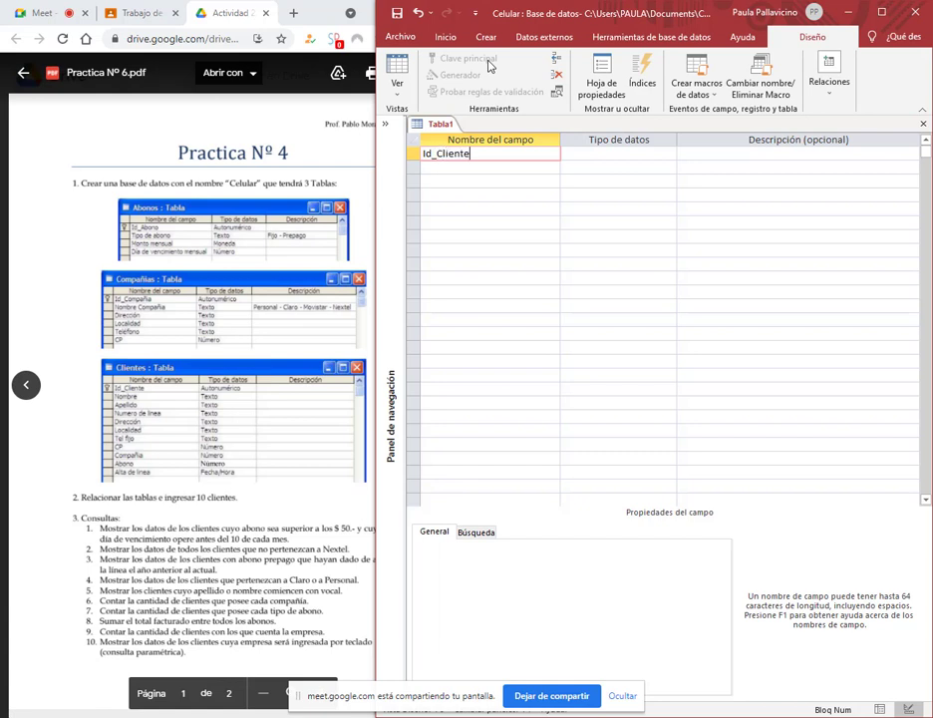
key("Down")
type("Nombre")
key("Down")
type("Apellido")
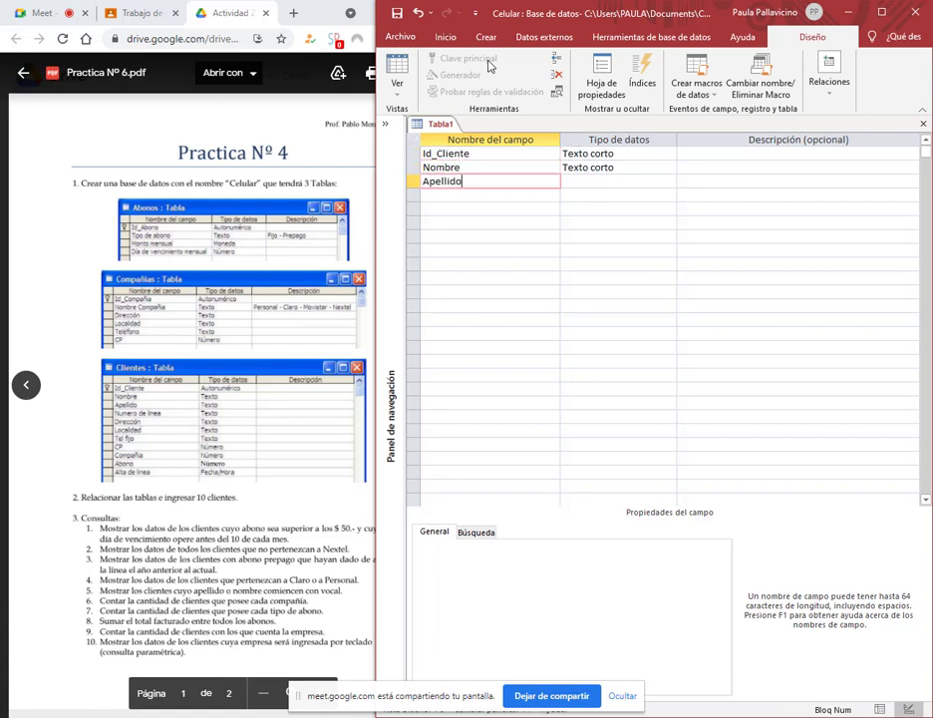
key("Down")
type("Numero_de_linea")
key("Down")
type("Dirección")
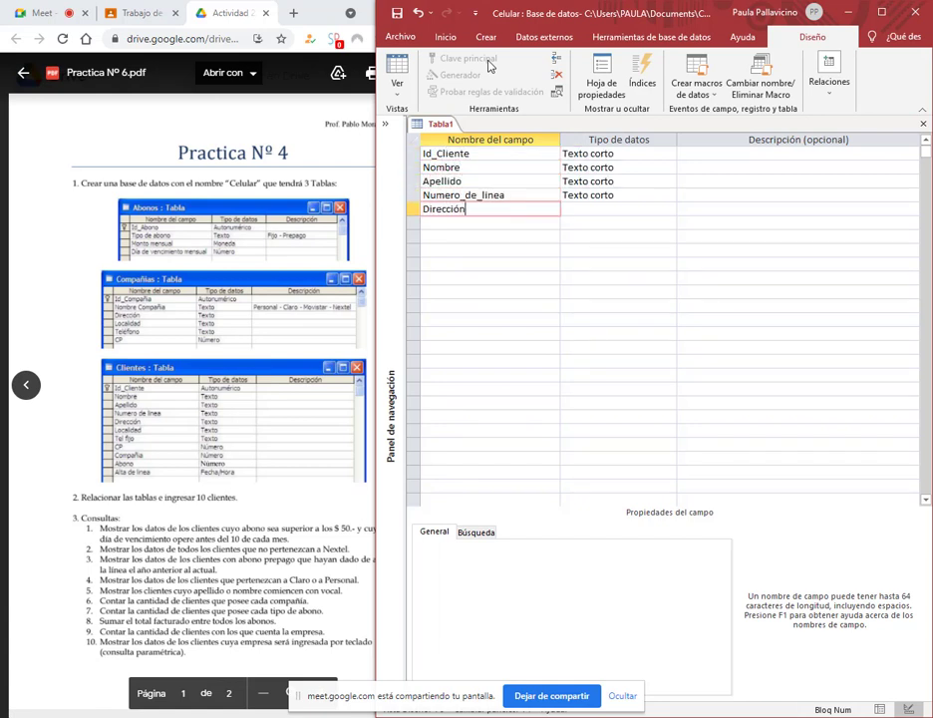
key("Down")
type("Localidad")
key("Down")
- Add the fields Tel_fijo, CP, Compañía, Abono and Alta_de_linea
type("Tel.")
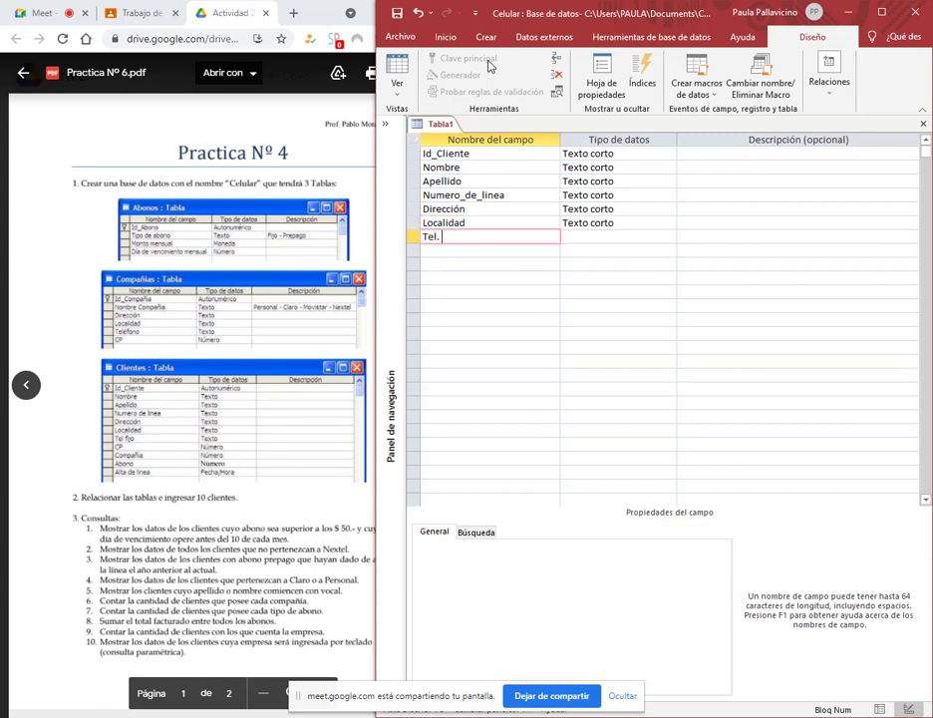
type(" _fijo")
key("Return")
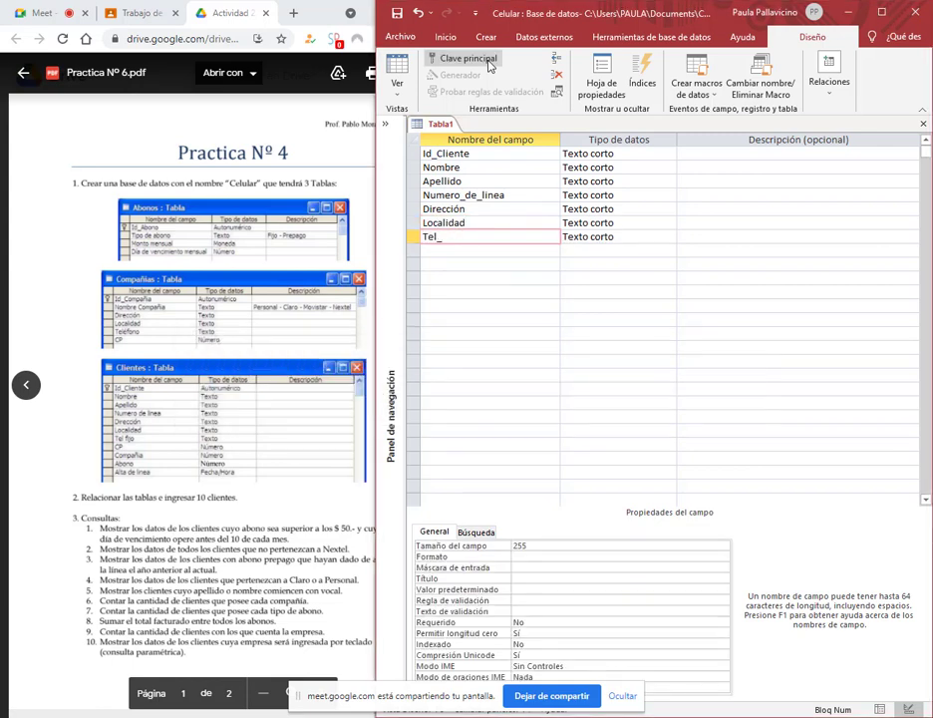
key("Down")
type("CP")
key("Down")
type("Compaño")
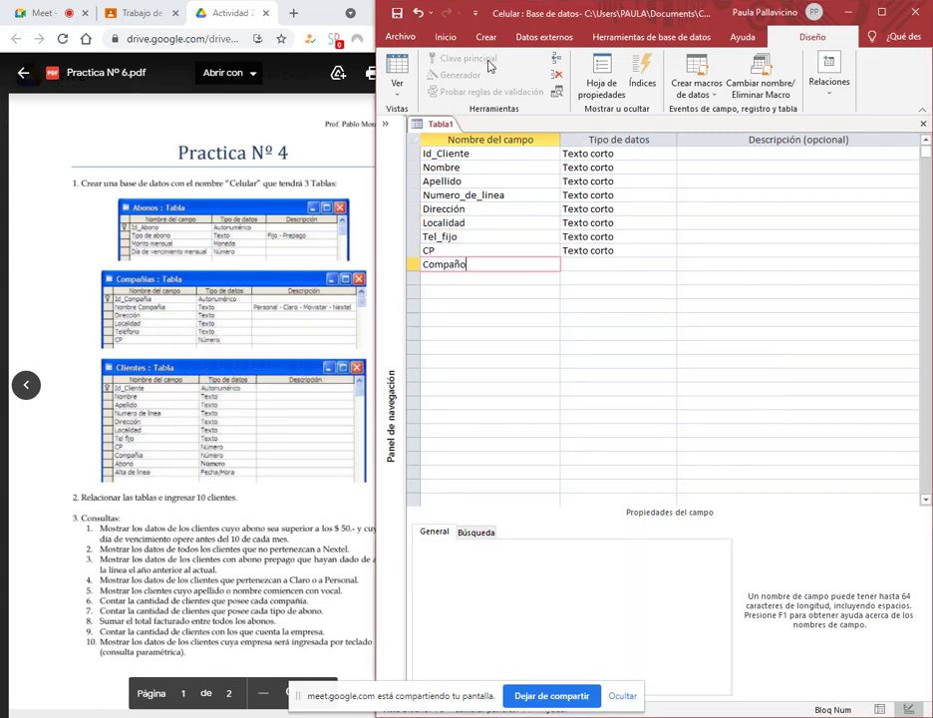
key("Down")
type("Abono")
key("Down")
type("al")
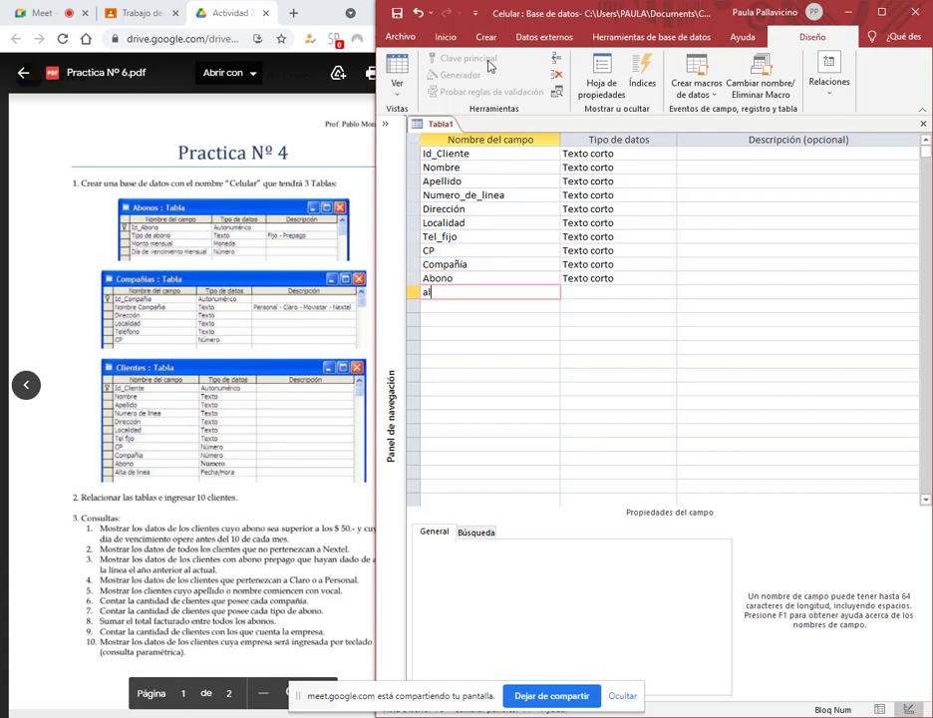
- Make Id_Cliente AutoNumber, CP, Compañía and Abono Number, and Alta_de_linea Date/Time
left_click(668, 159)
left_click(669, 155)
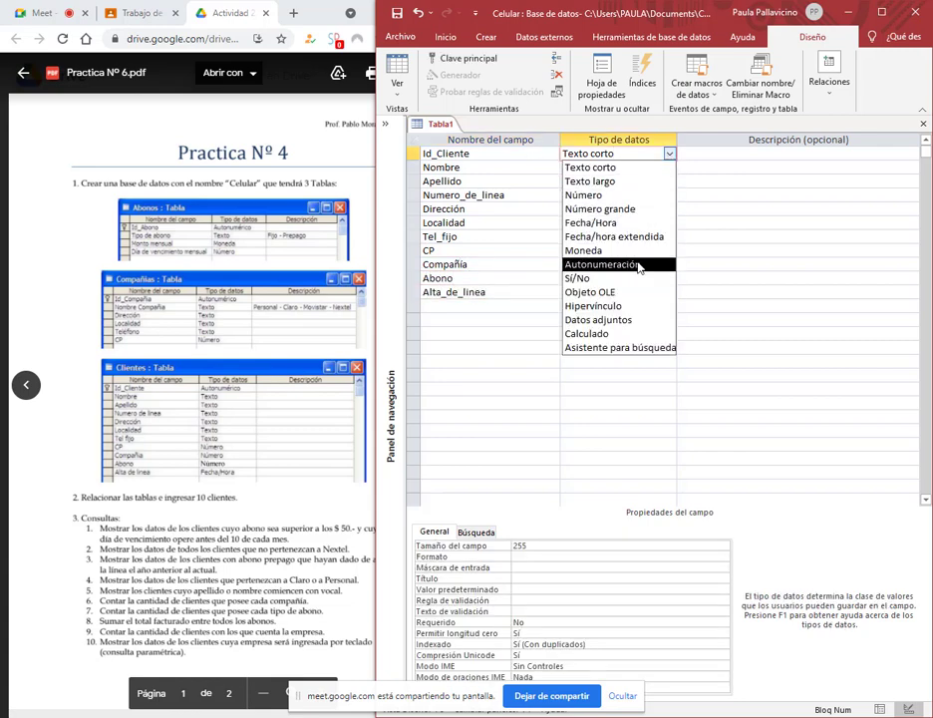
left_click(638, 265)
left_click(669, 252)
left_click(668, 292)
left_click(669, 264)
left_click(668, 306)
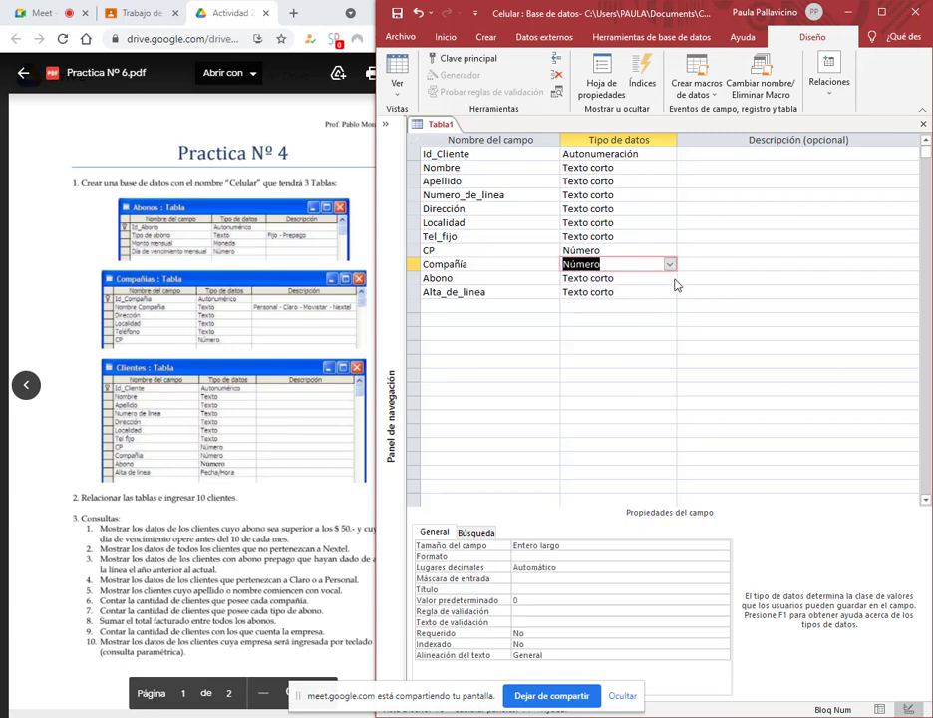
left_click(669, 278)
left_click(668, 320)
left_click(669, 293)
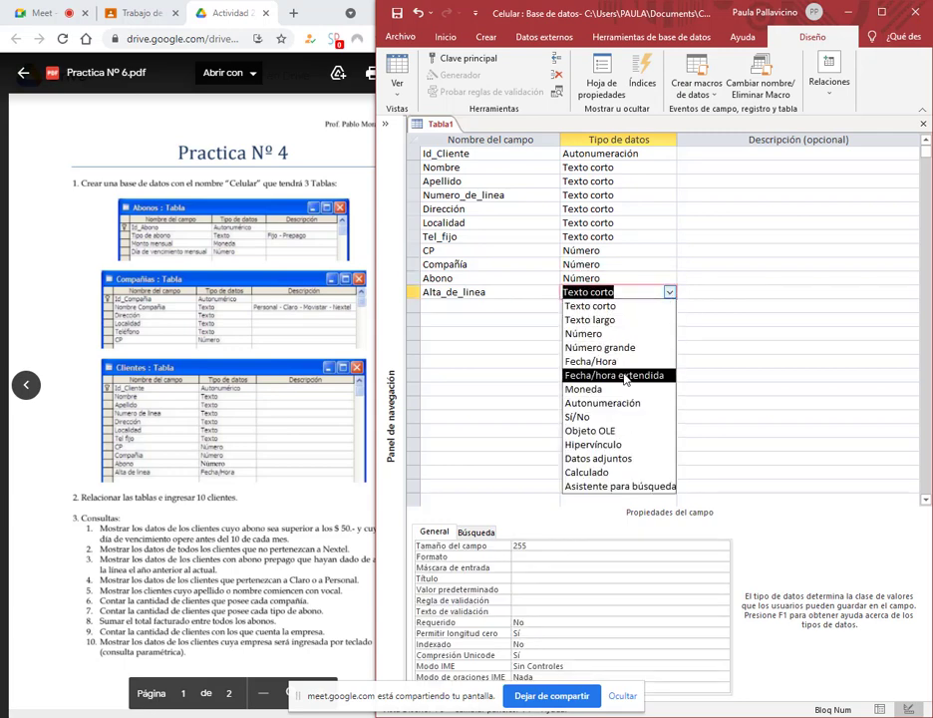
left_click(613, 361)
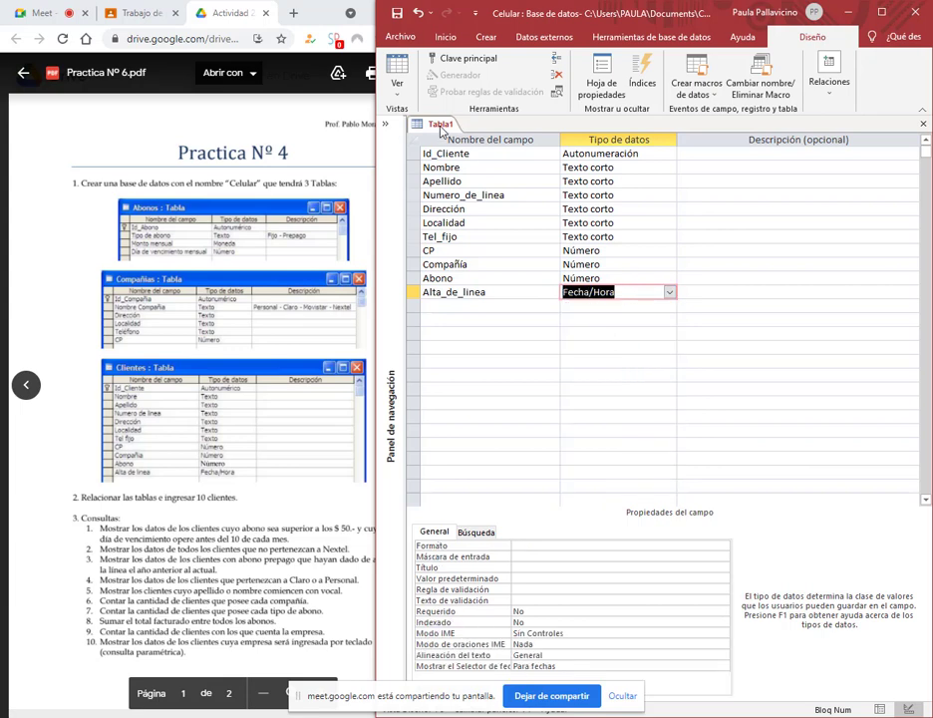
- Make Id_Cliente the primary key, save the table as Clientes and close its design
left_click(446, 156)
left_click(461, 58)
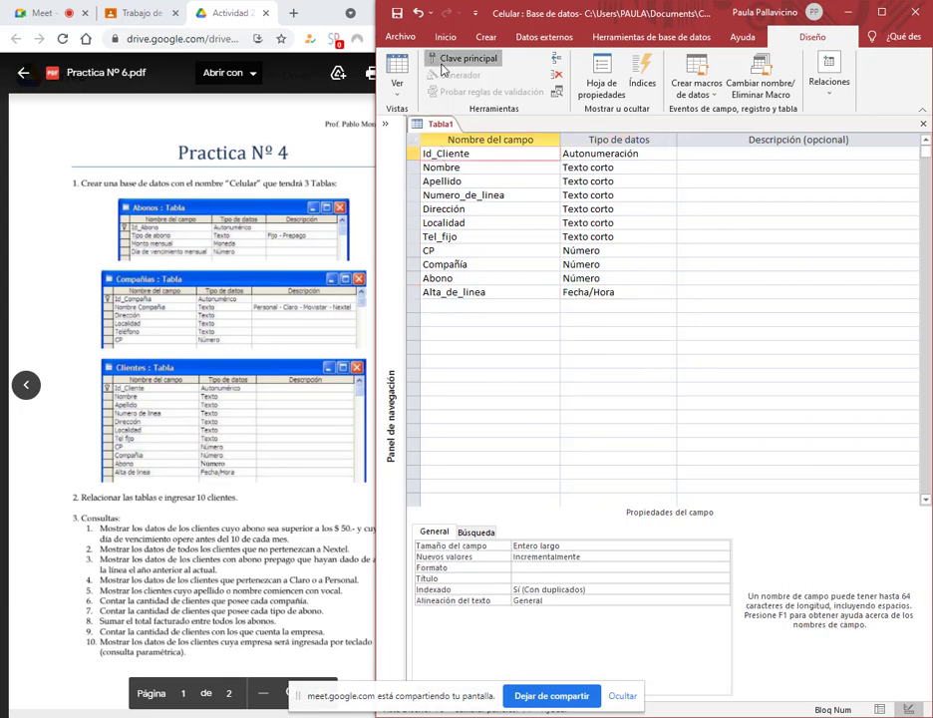
left_click(399, 14)
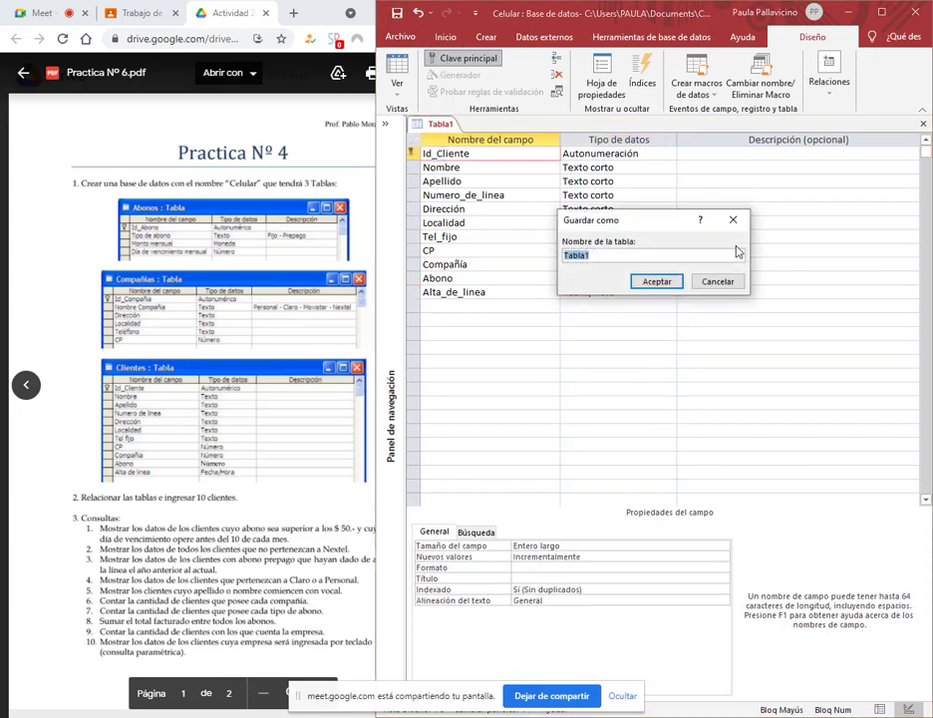
type("Clientes")
key("Return")
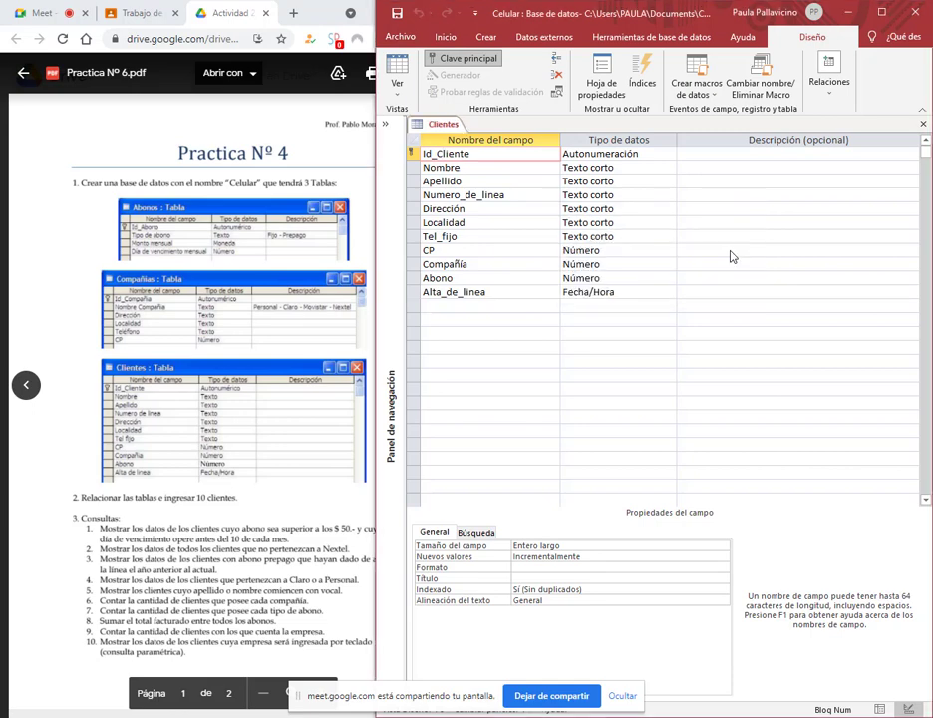
left_click(882, 12)
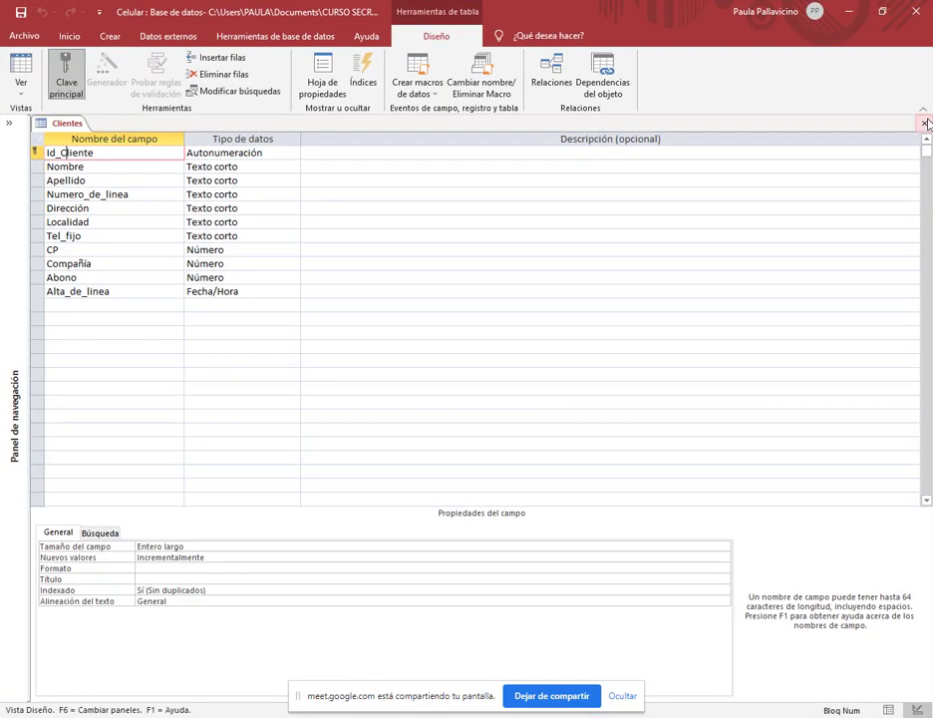
left_click(925, 121)
- Open the Relationships window and add the Abonos, Clientes and Compañías tables
left_click(9, 123)
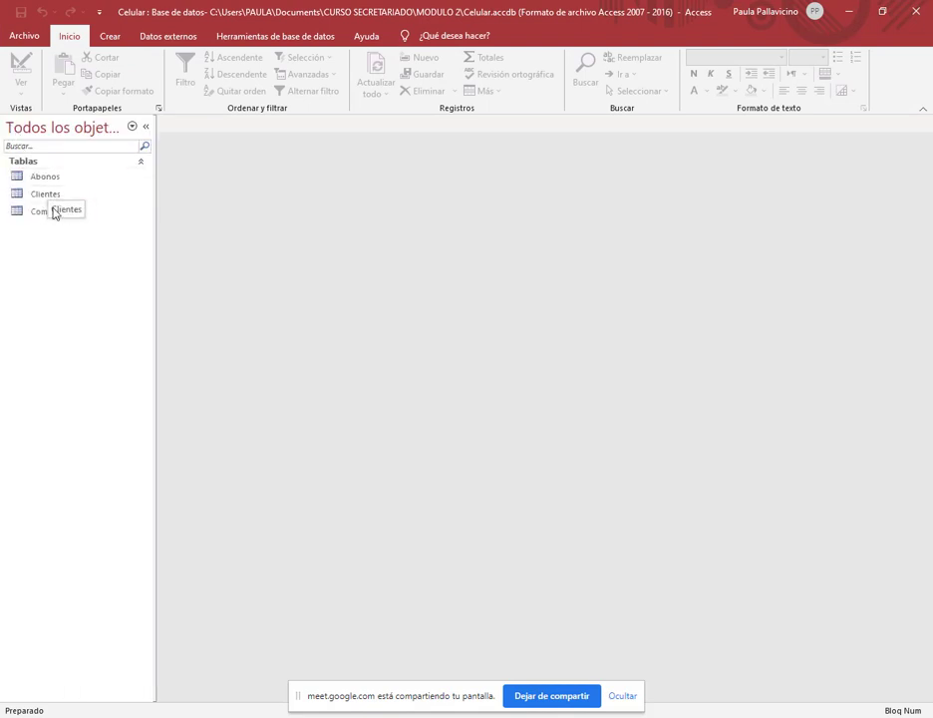
left_click(276, 36)
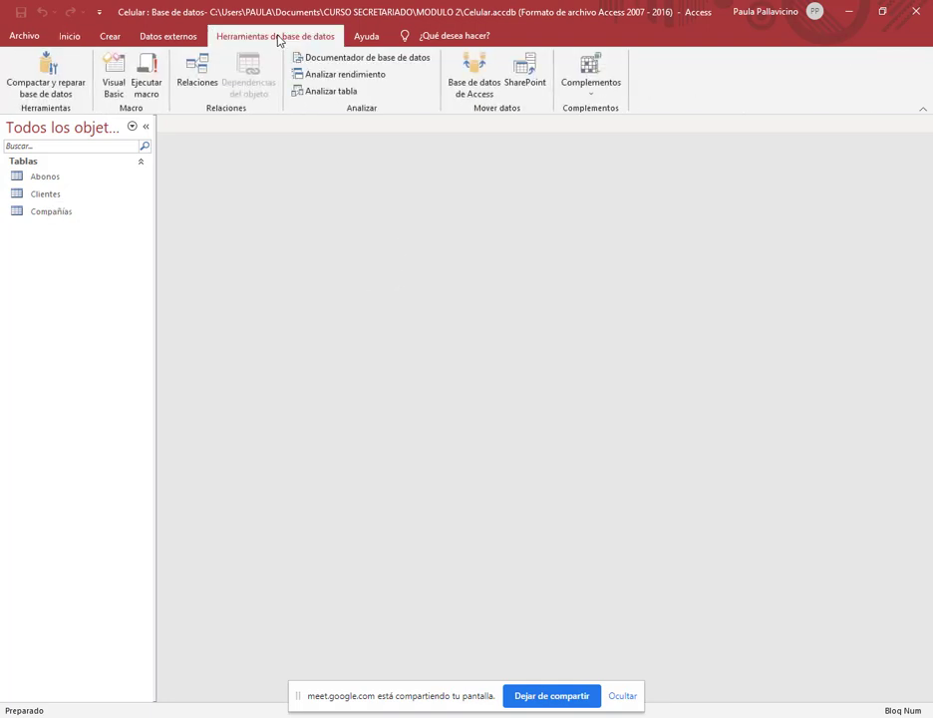
left_click(203, 75)
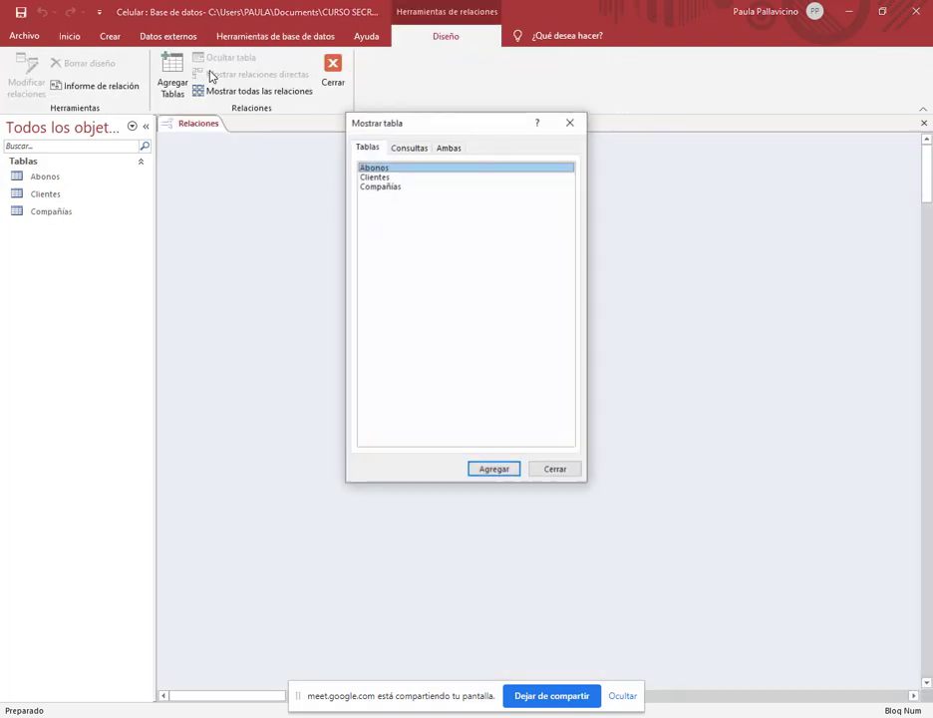
mouse_move(376, 188)
left_mouse_down()
mouse_move(377, 197)
mouse_move(396, 151)
mouse_move(402, 207)
mouse_move(386, 216)
mouse_move(382, 169)
left_mouse_up()
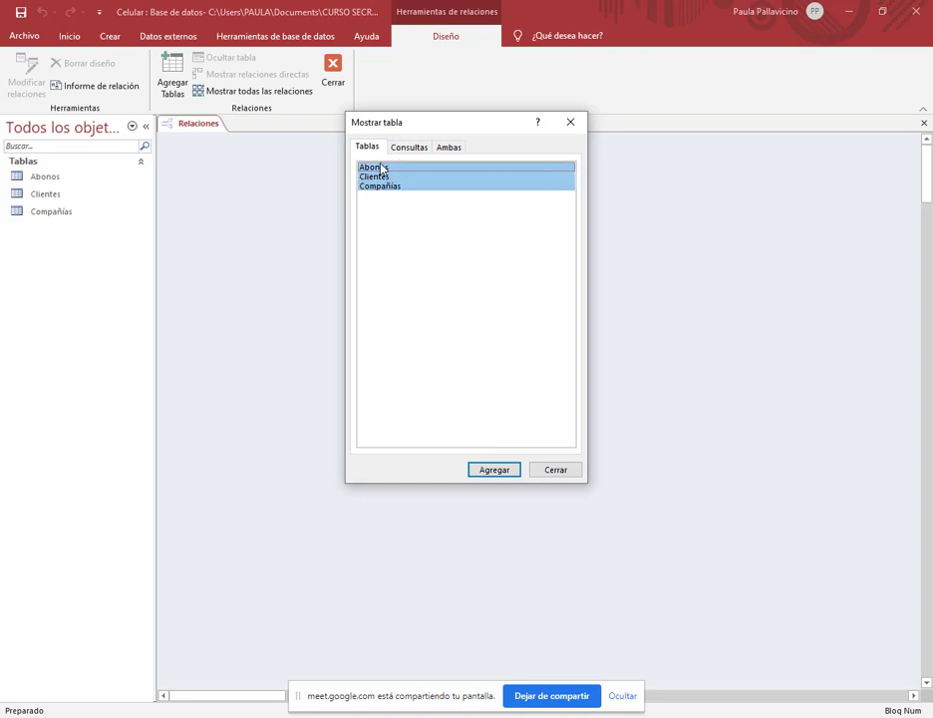
left_click(516, 468)
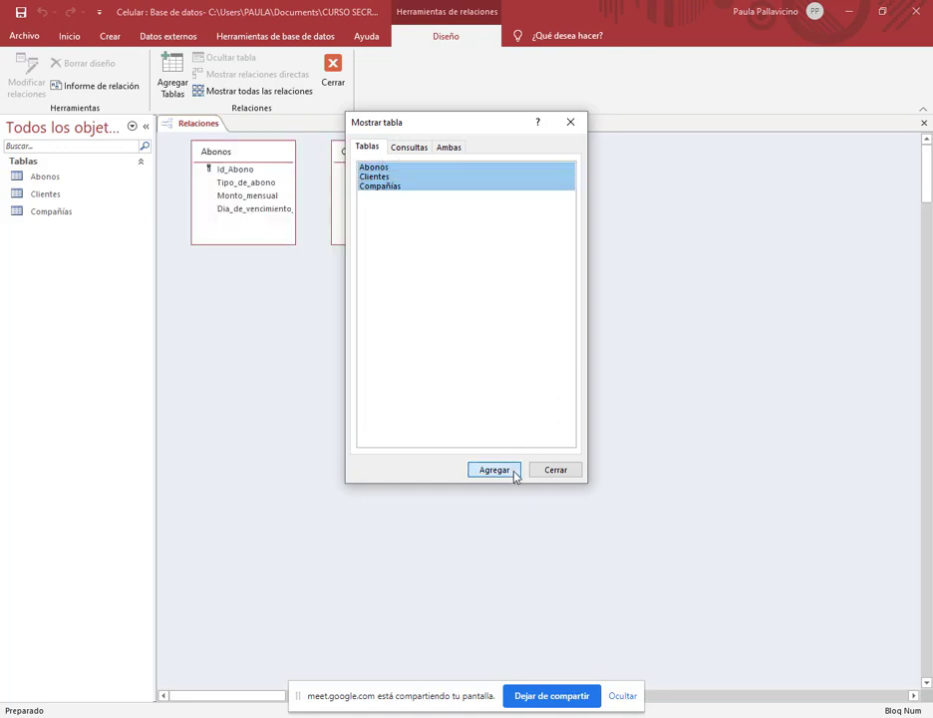
left_click(556, 469)
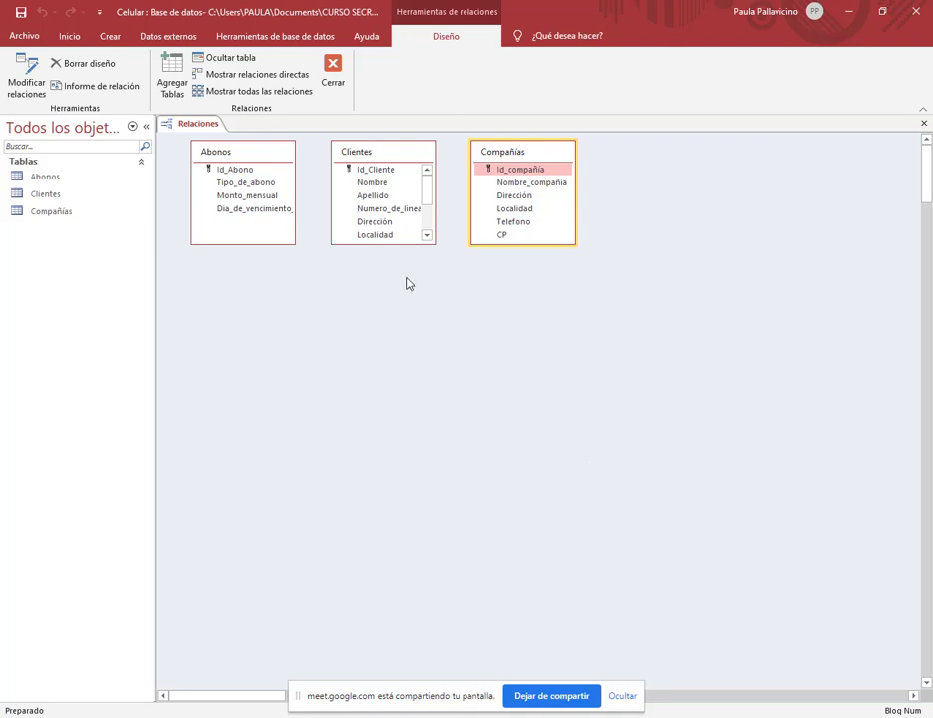
- Arrange the three table boxes in a row, enlarging Clientes and widening Abonos
left_click_drag(394, 151, 426, 178)
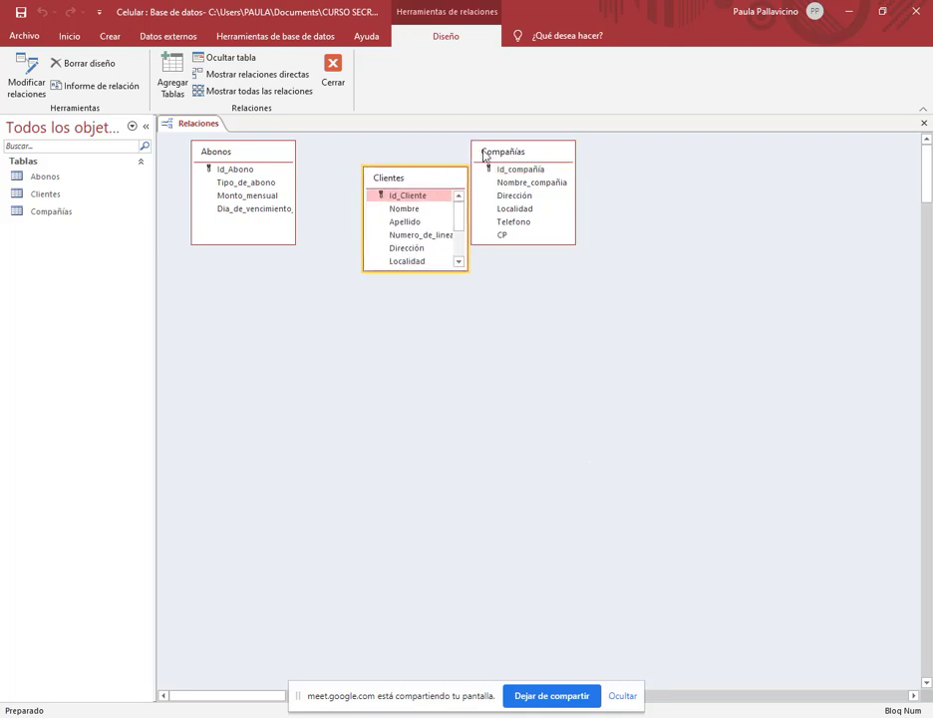
left_click_drag(482, 152, 553, 151)
left_click_drag(443, 274, 442, 360)
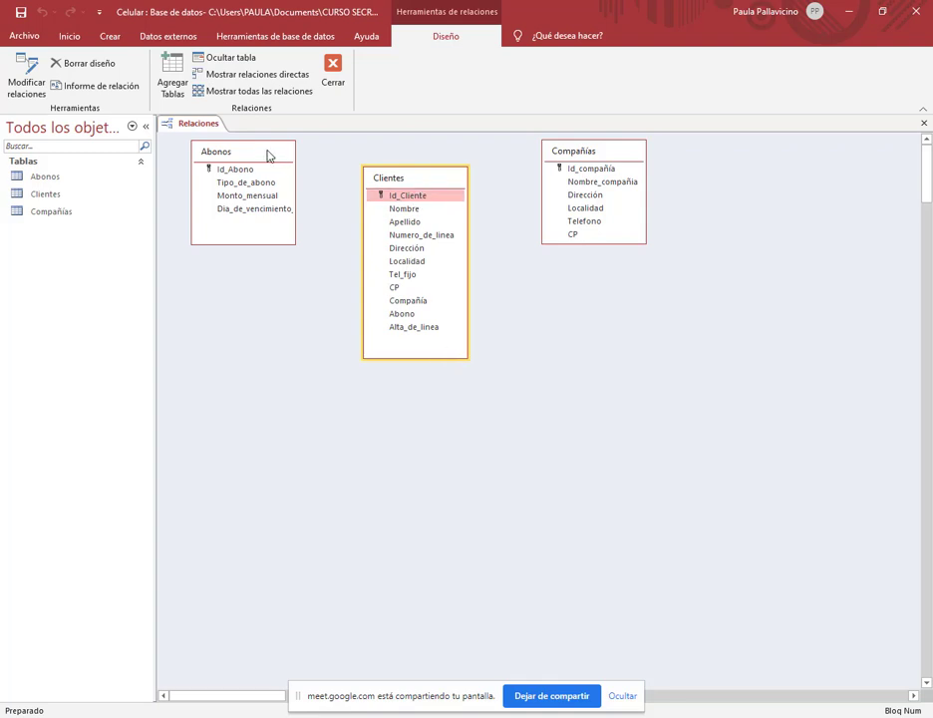
mouse_move(267, 154)
left_mouse_down()
mouse_move(272, 167)
mouse_move(263, 166)
left_mouse_up()
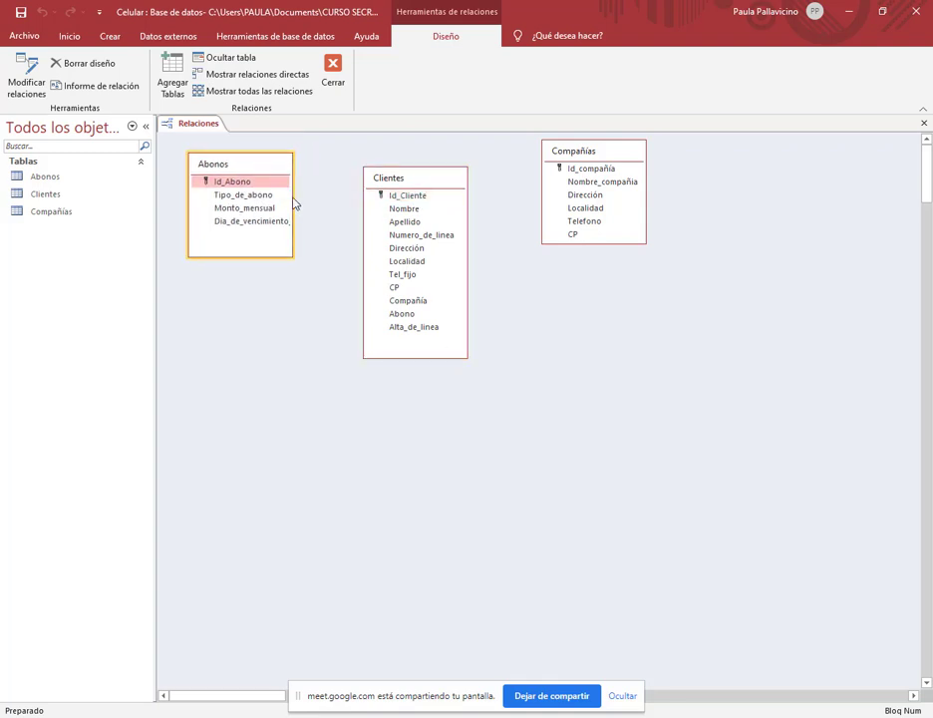
left_click_drag(295, 203, 341, 206)
left_click(406, 183)
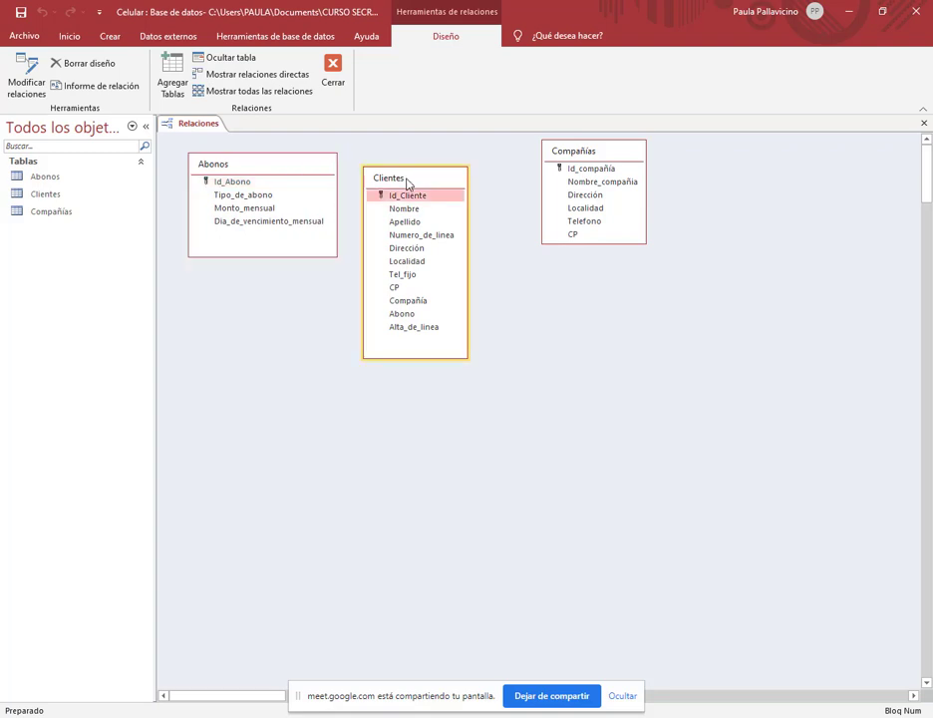
left_click(598, 146)
mouse_move(414, 181)
left_mouse_down()
mouse_move(434, 170)
mouse_move(425, 162)
left_mouse_up()
left_click_drag(281, 169, 269, 166)
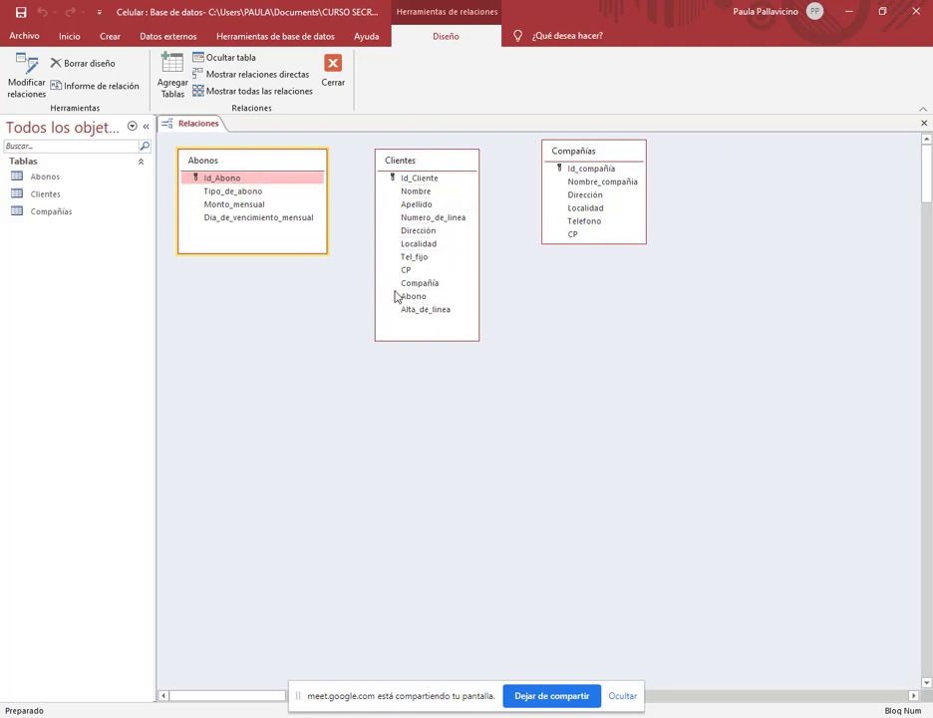
- Relate Abonos.Id_Abono one-to-many to Clientes.Abono with referential integrity enforced
left_click_drag(418, 304, 419, 301)
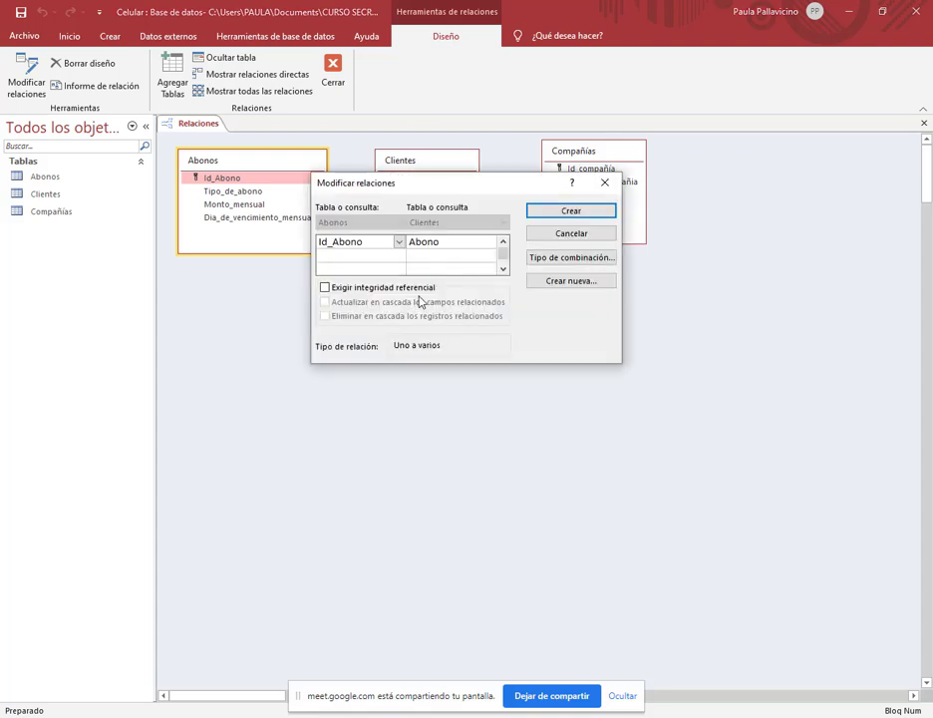
left_click(345, 290)
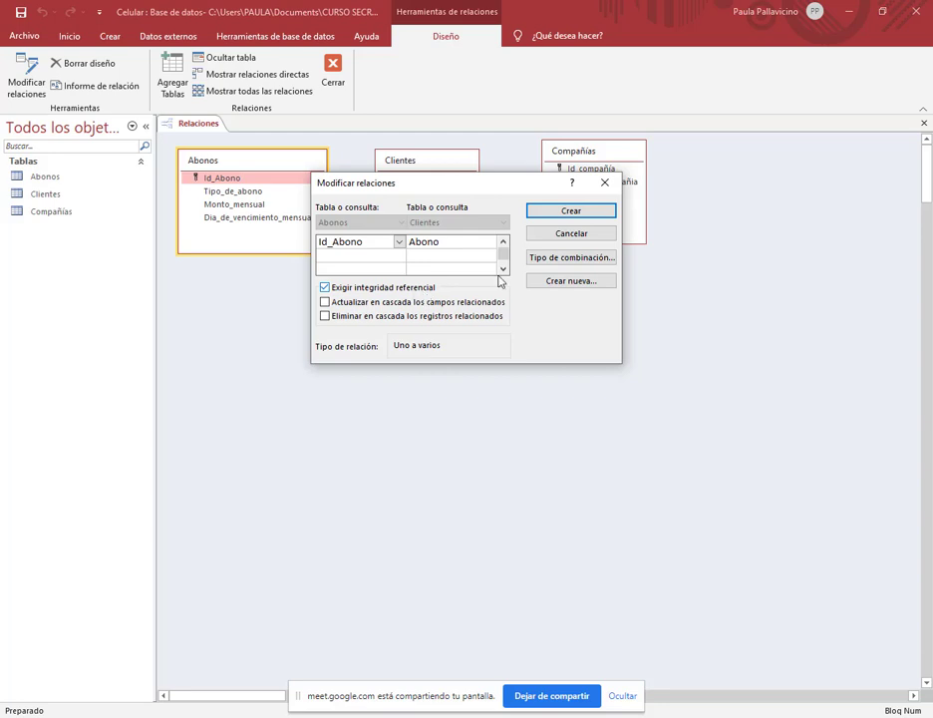
left_click(570, 211)
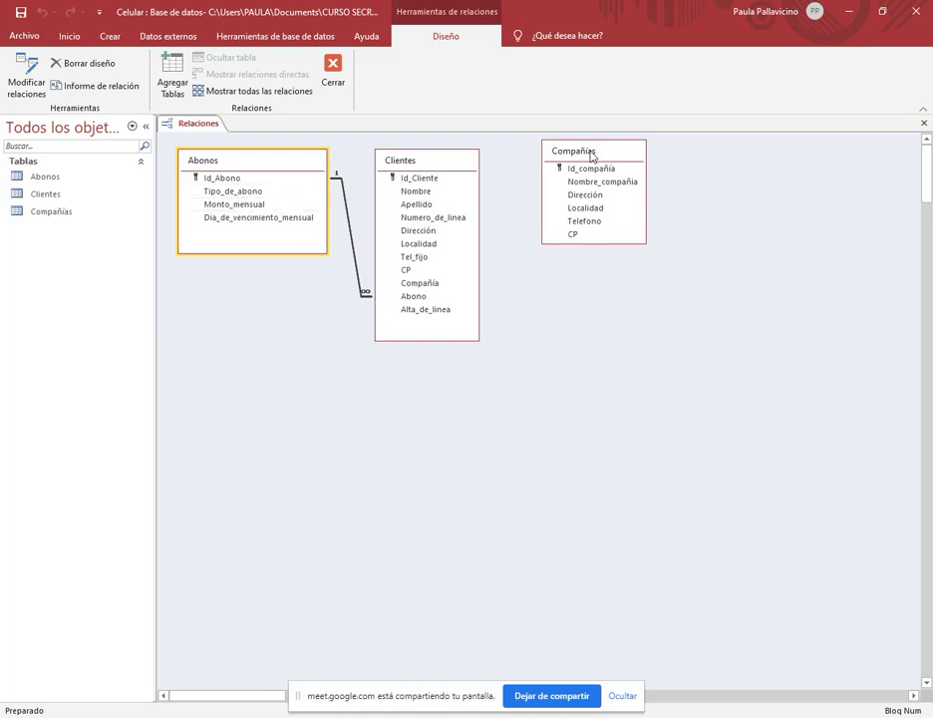
mouse_move(591, 150)
left_mouse_down()
mouse_move(589, 165)
mouse_move(597, 162)
left_mouse_up()
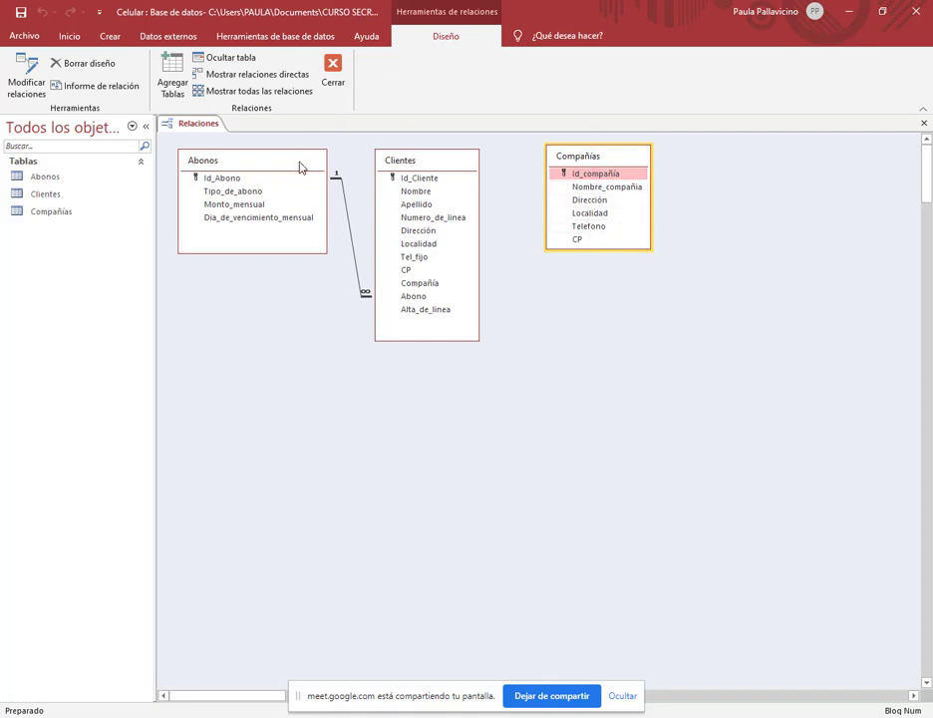
- Relate Compañías.Id_compañía one-to-many to Clientes.Compañía with referential integrity enforced
left_click(428, 162)
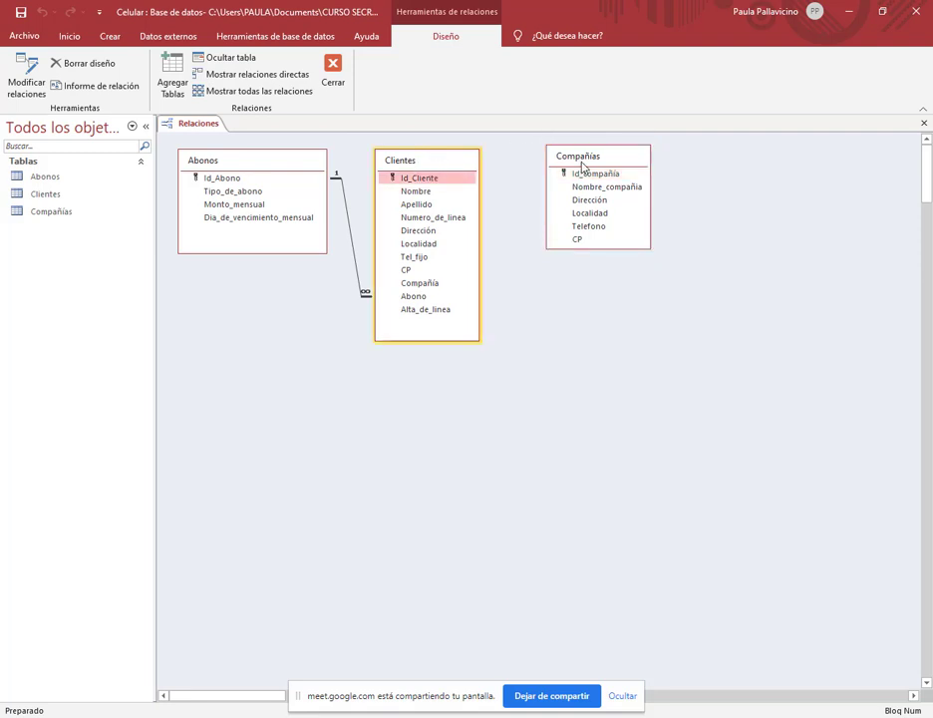
left_click_drag(575, 177, 453, 289)
left_click(602, 179)
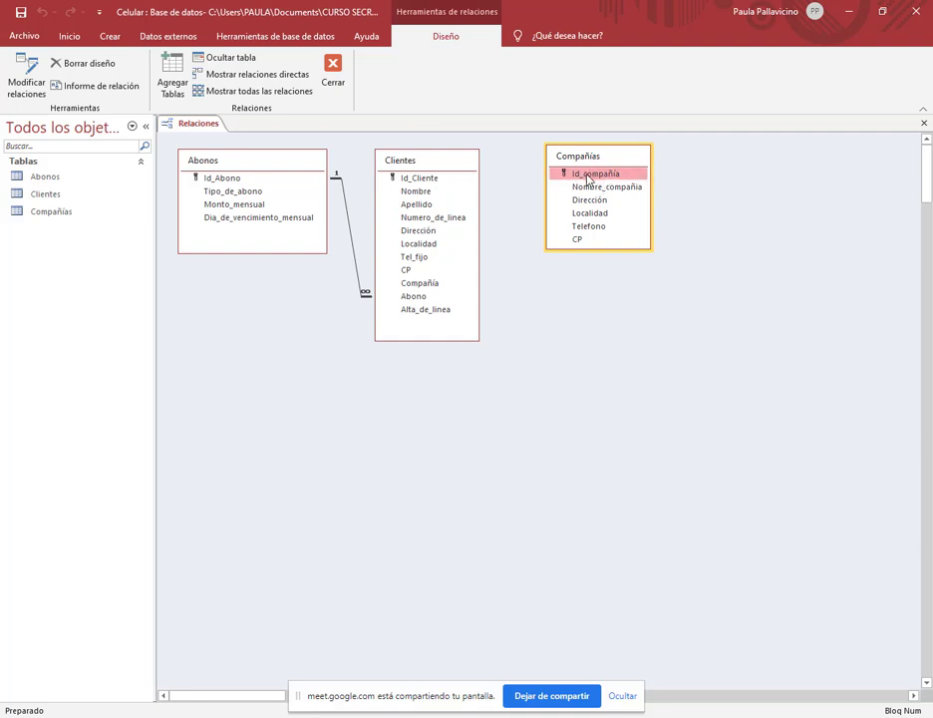
left_click_drag(562, 178, 423, 288)
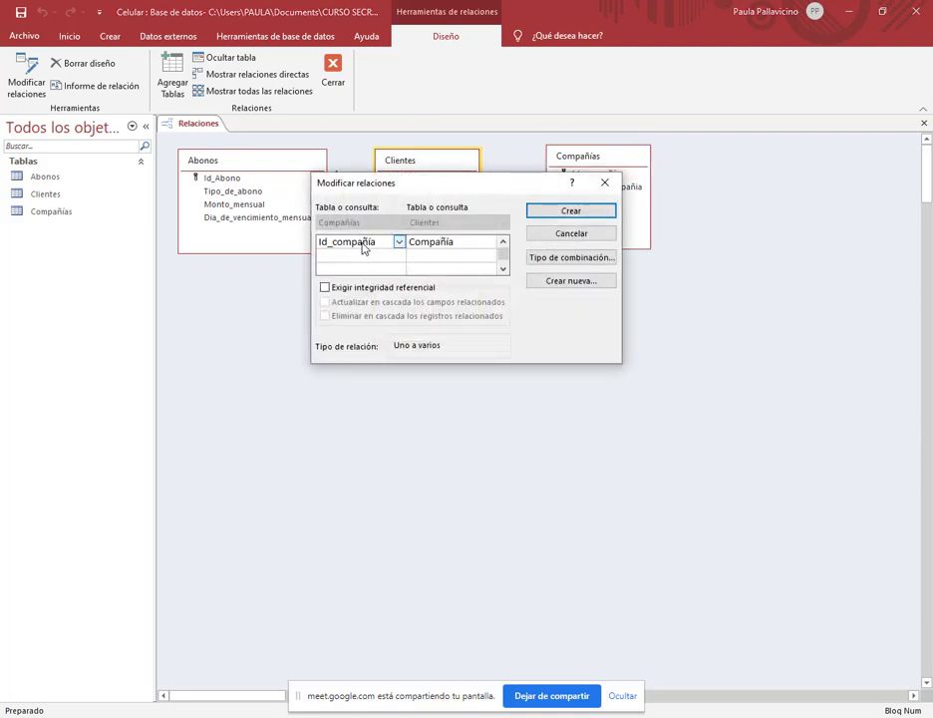
left_click_drag(461, 188, 489, 346)
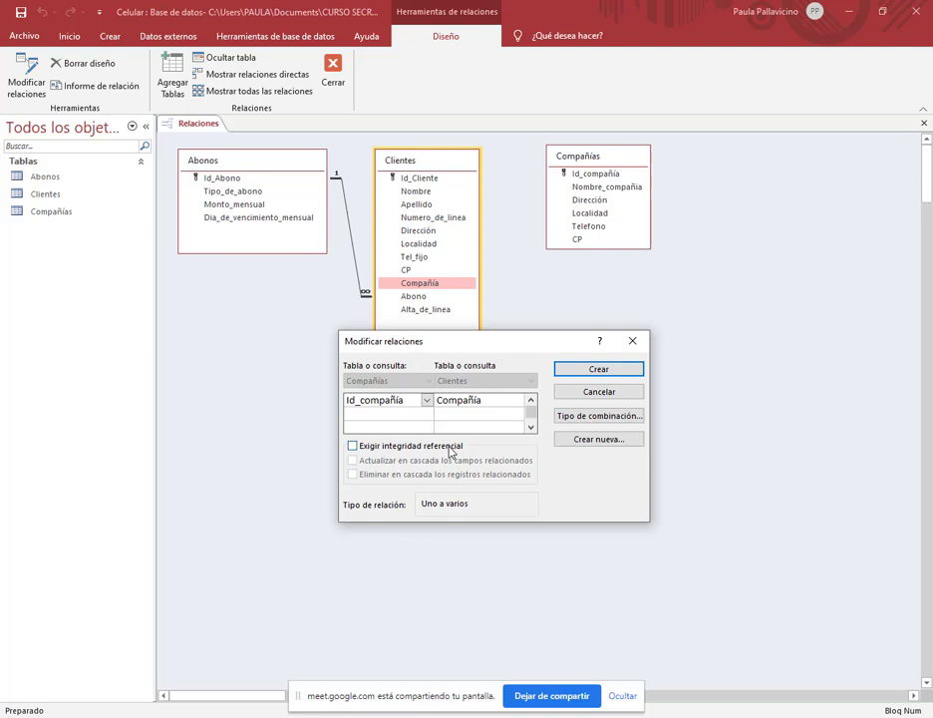
left_click(365, 444)
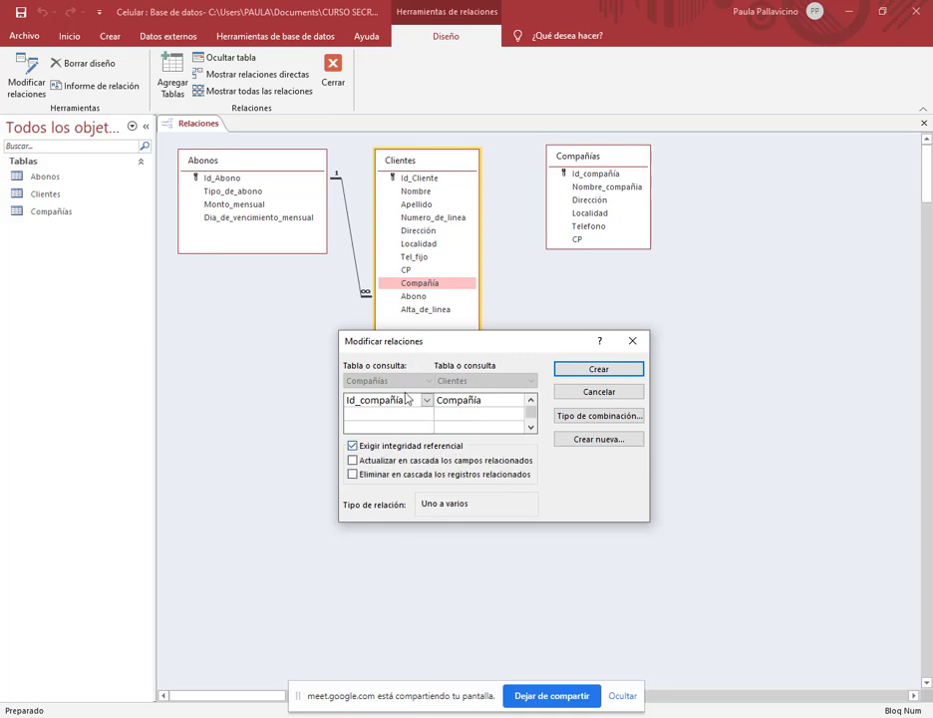
left_click(598, 369)
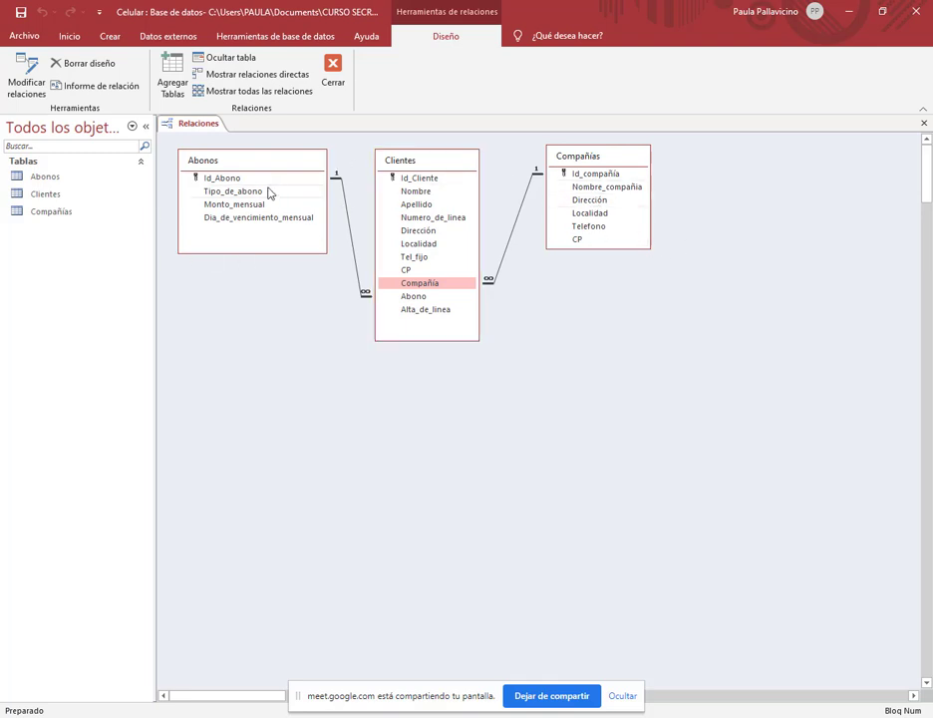
- Save the relationships layout, tidy the table boxes, then close it and confirm saving
left_click(513, 199)
right_click(200, 128)
left_click(212, 134)
mouse_move(417, 165)
left_mouse_down()
mouse_move(427, 170)
mouse_move(417, 151)
mouse_move(423, 163)
left_mouse_up()
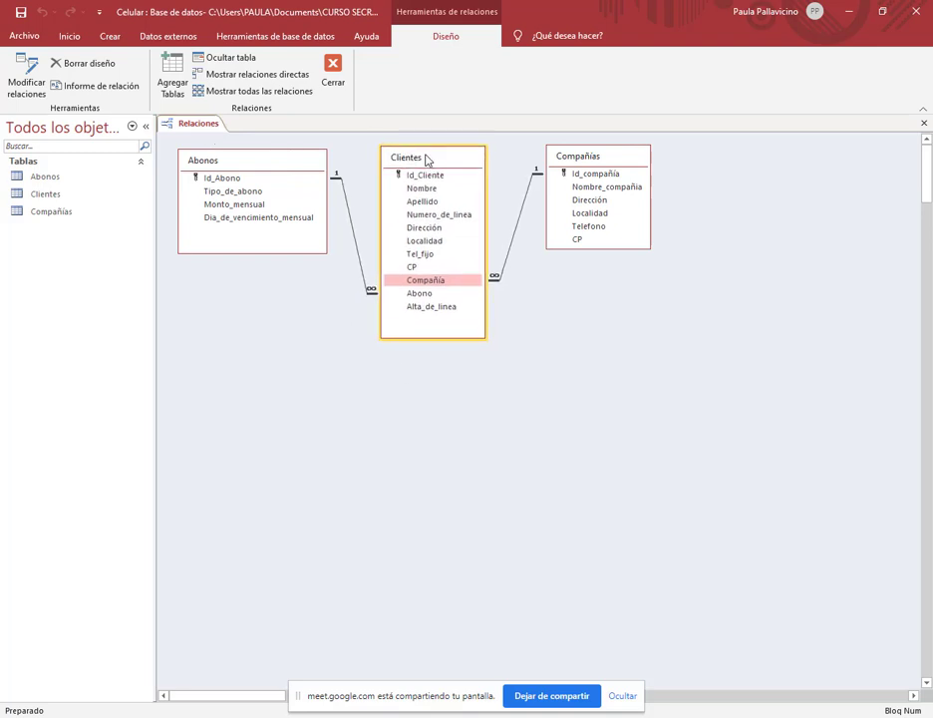
left_click(423, 284)
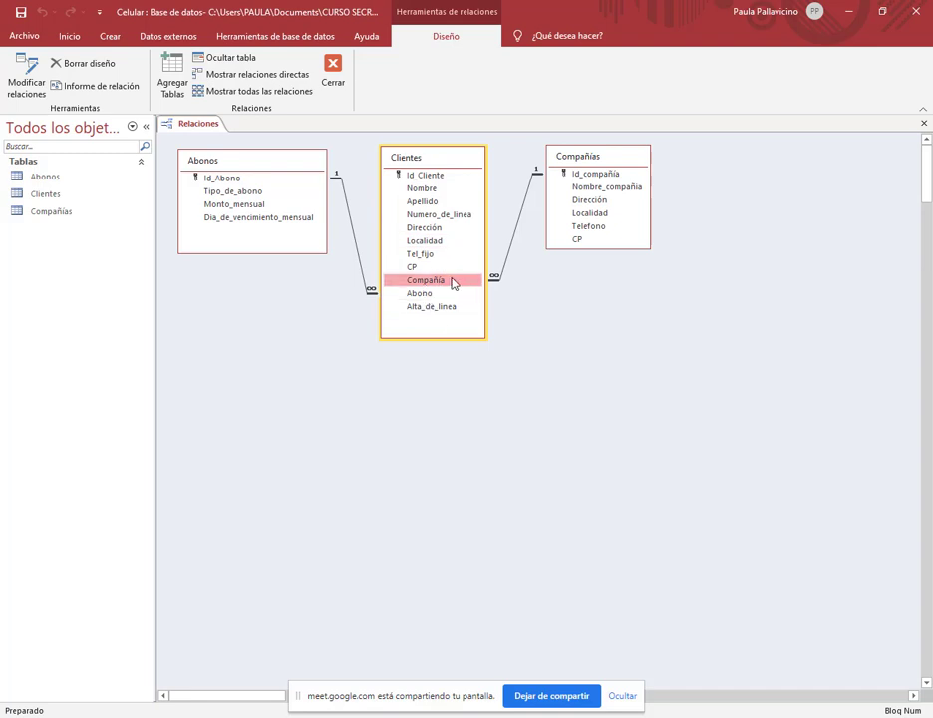
left_click_drag(589, 165, 616, 166)
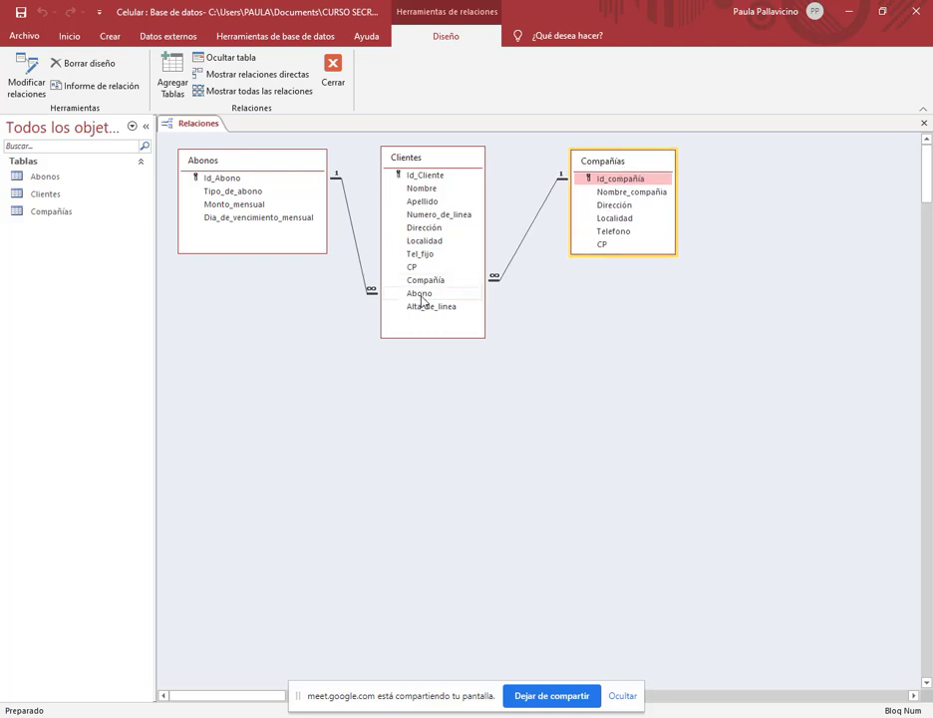
mouse_move(221, 171)
left_mouse_down()
mouse_move(233, 194)
mouse_move(230, 157)
left_mouse_up()
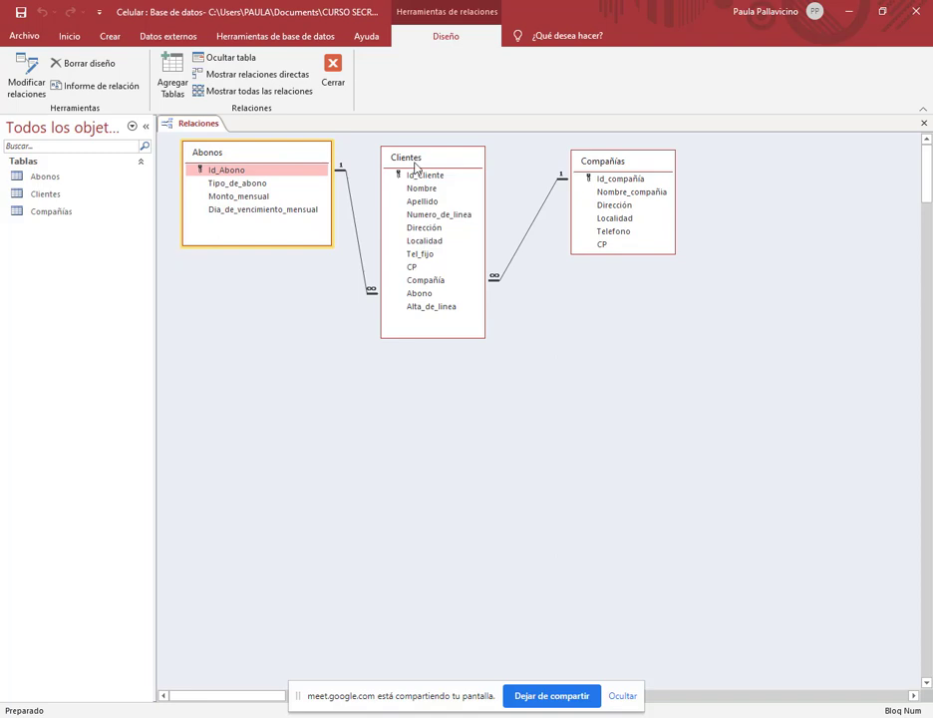
left_click_drag(416, 168, 445, 164)
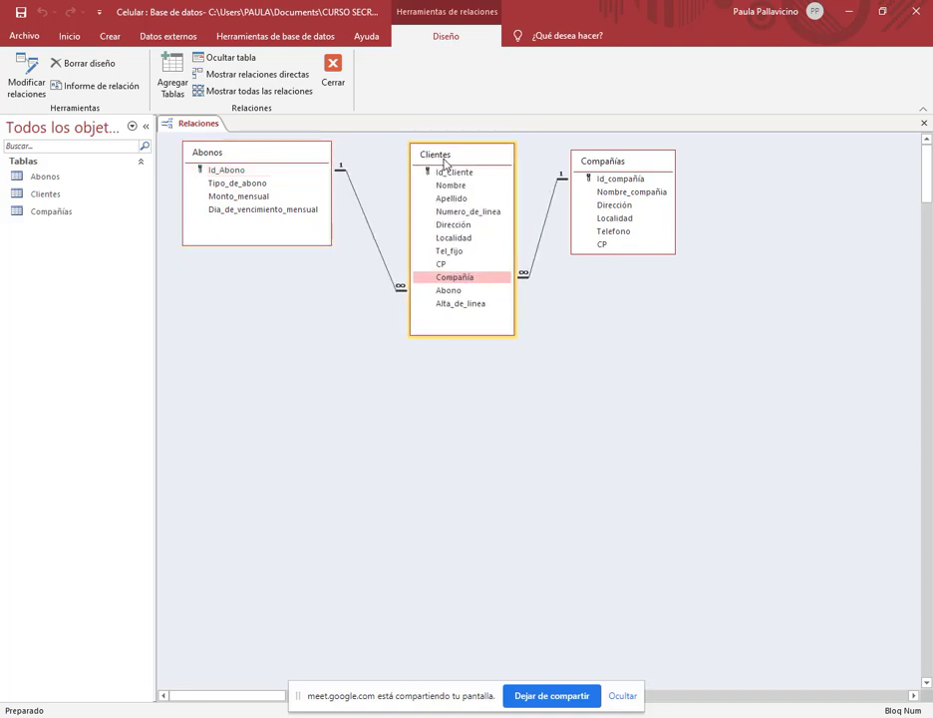
left_click(924, 125)
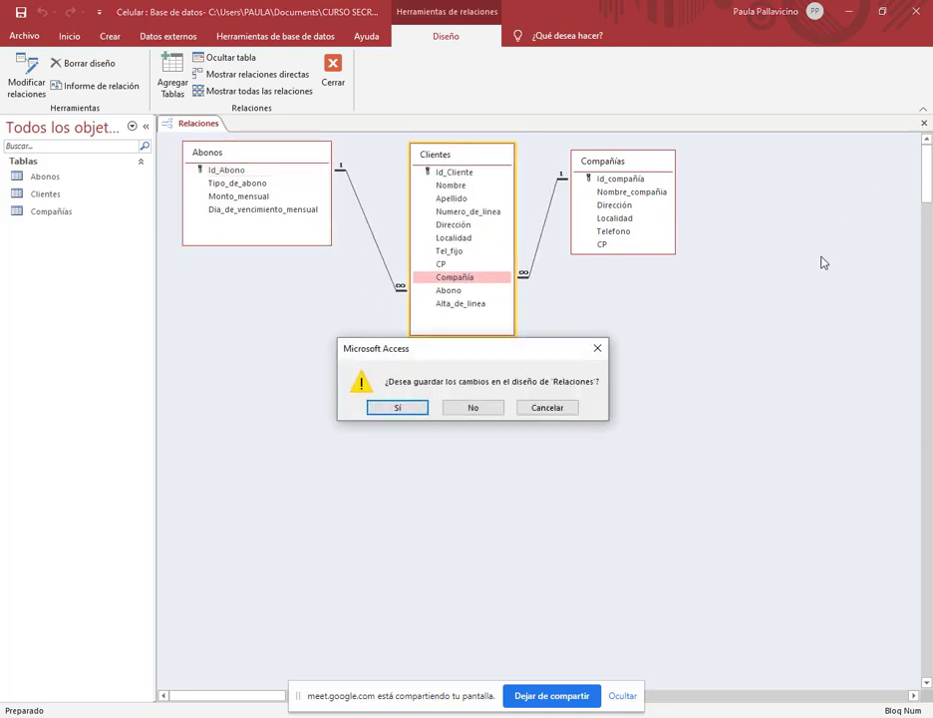
left_click(414, 413)
- Open Abonos beside the assignment PDF and enter the plans Fijo and Prepago
double_click(42, 180)
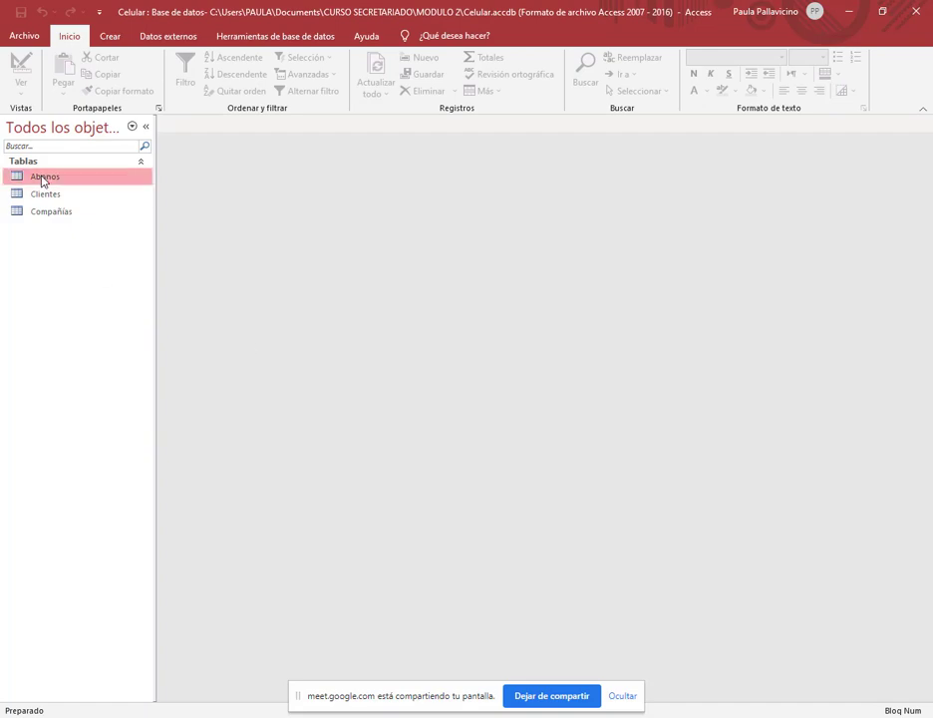
left_click(883, 11)
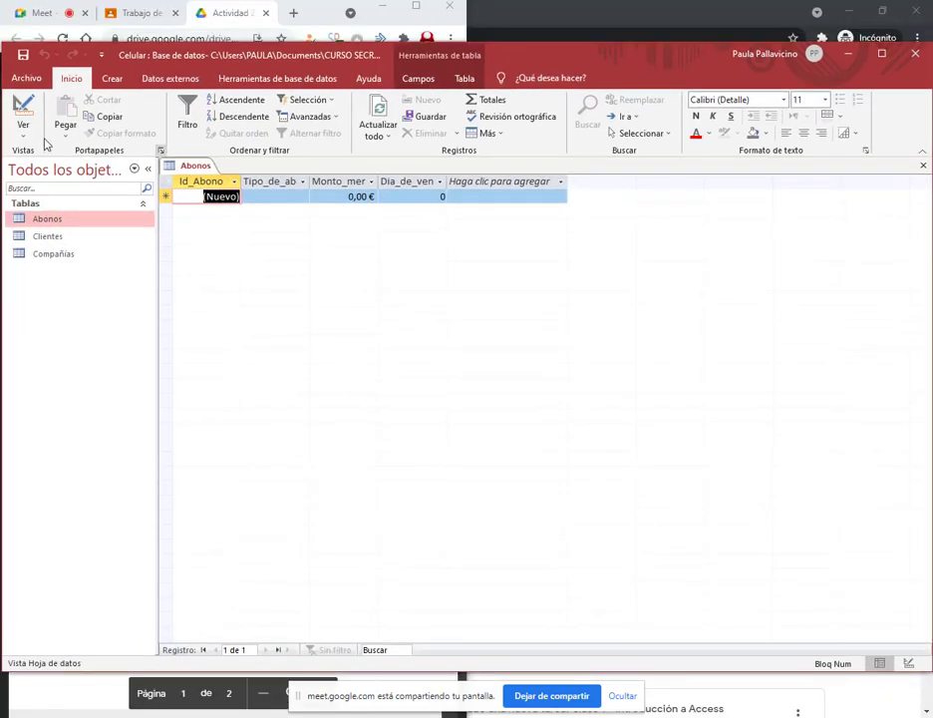
key("super+Right")
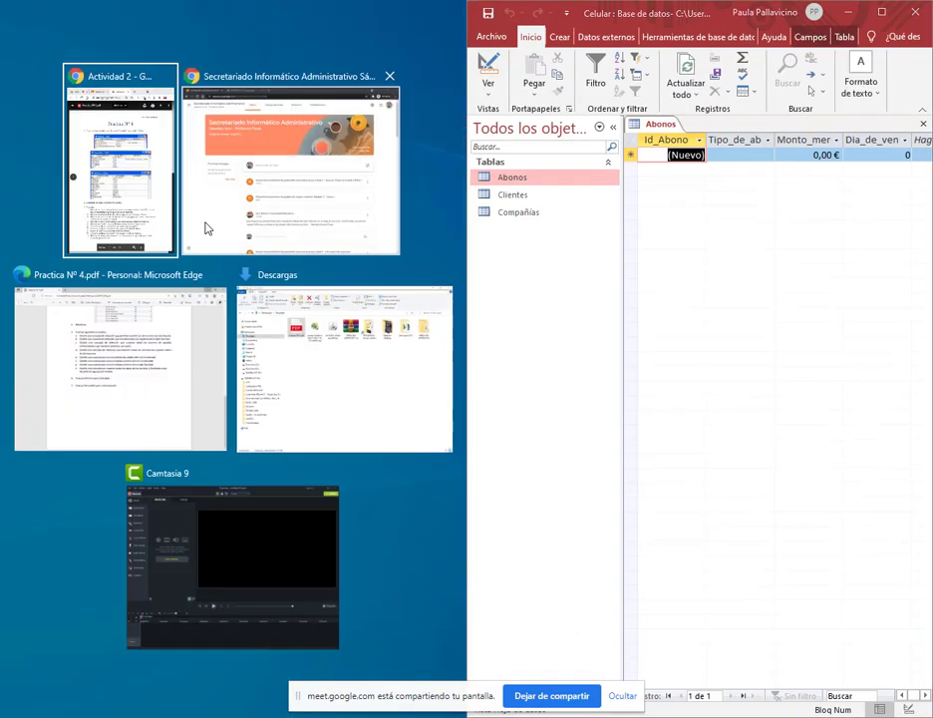
left_click(152, 195)
left_click(742, 155)
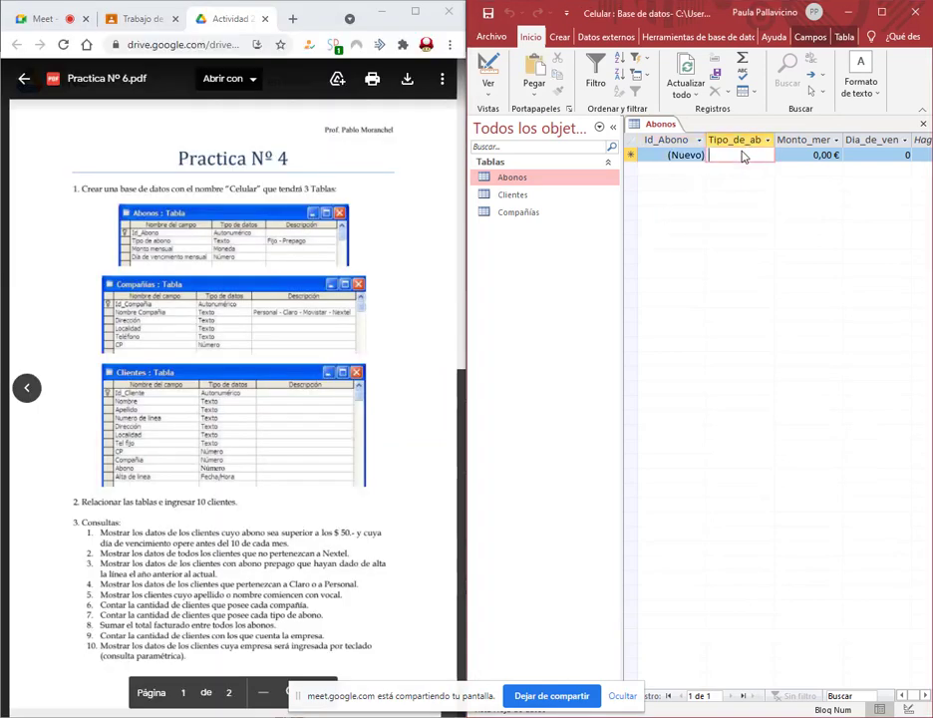
type("Fijo")
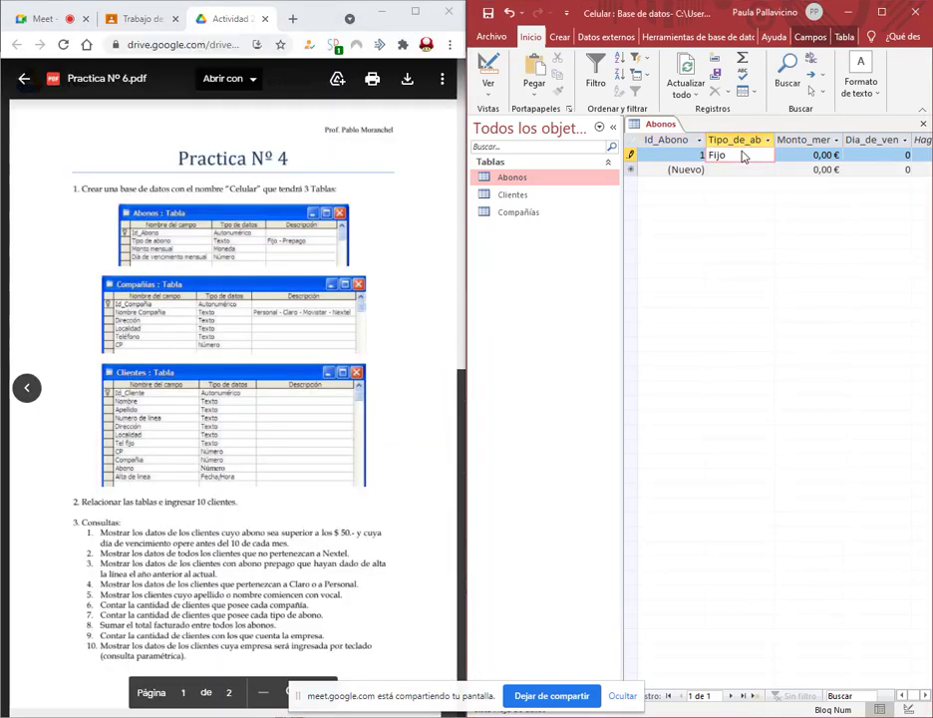
key("Down")
type("Pre")
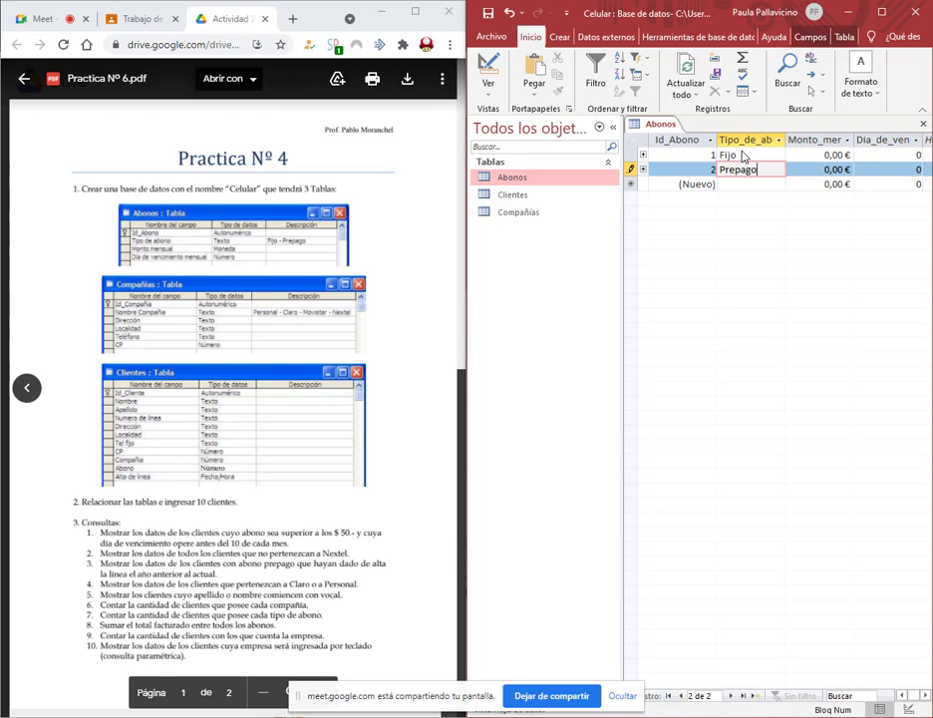
type("pago")
- Enter monthly amounts of 1.200 for Fijo and 2.500 for Prepago
left_click(817, 157)
left_click(613, 127)
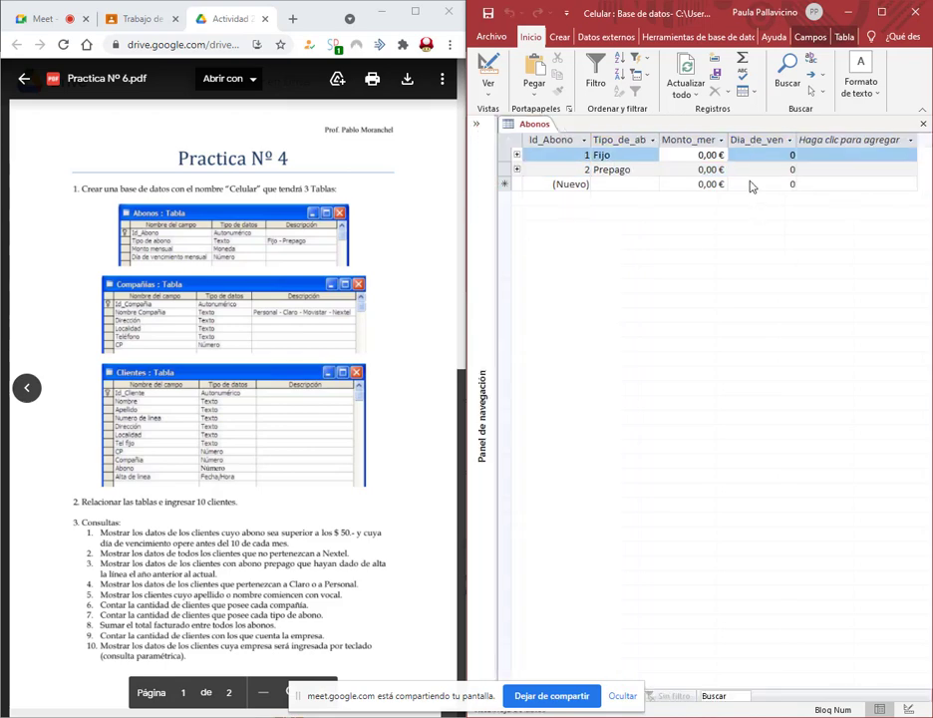
double_click(720, 158)
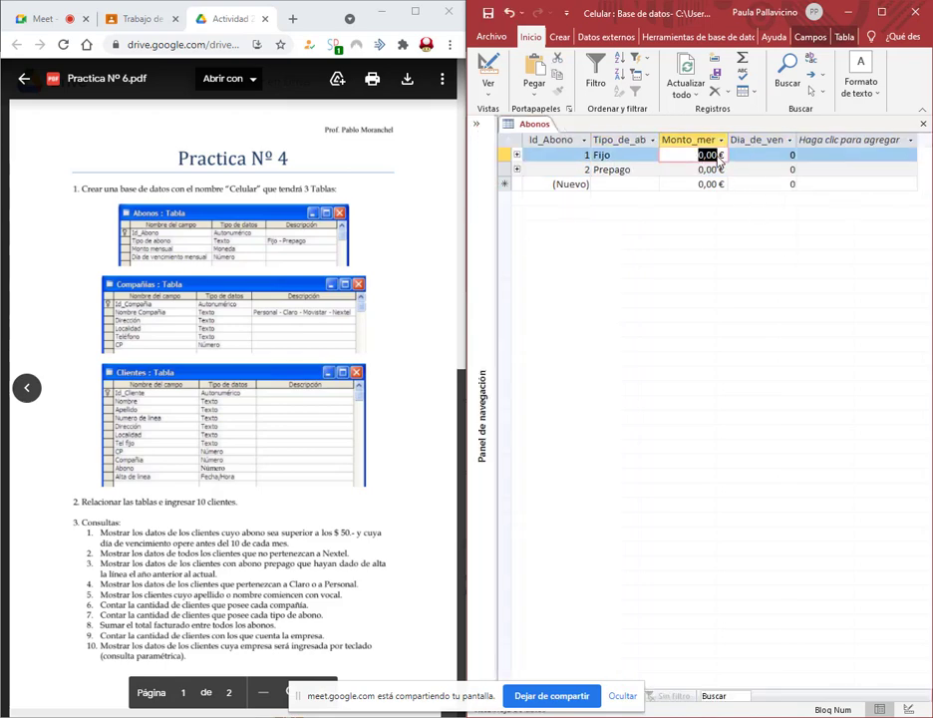
type("1200")
key("Down")
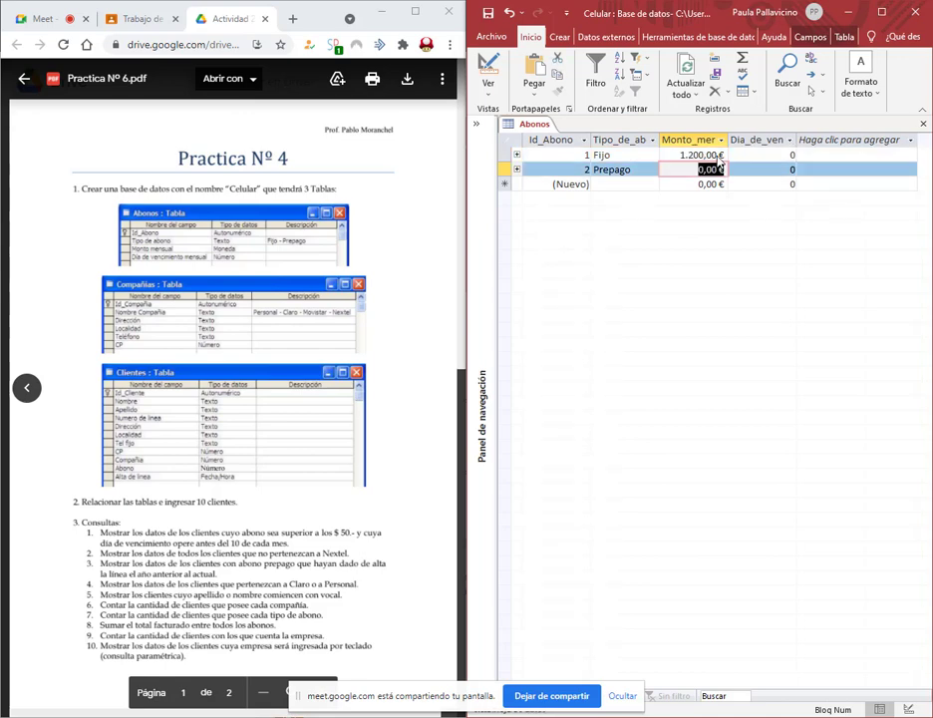
type("2.5")
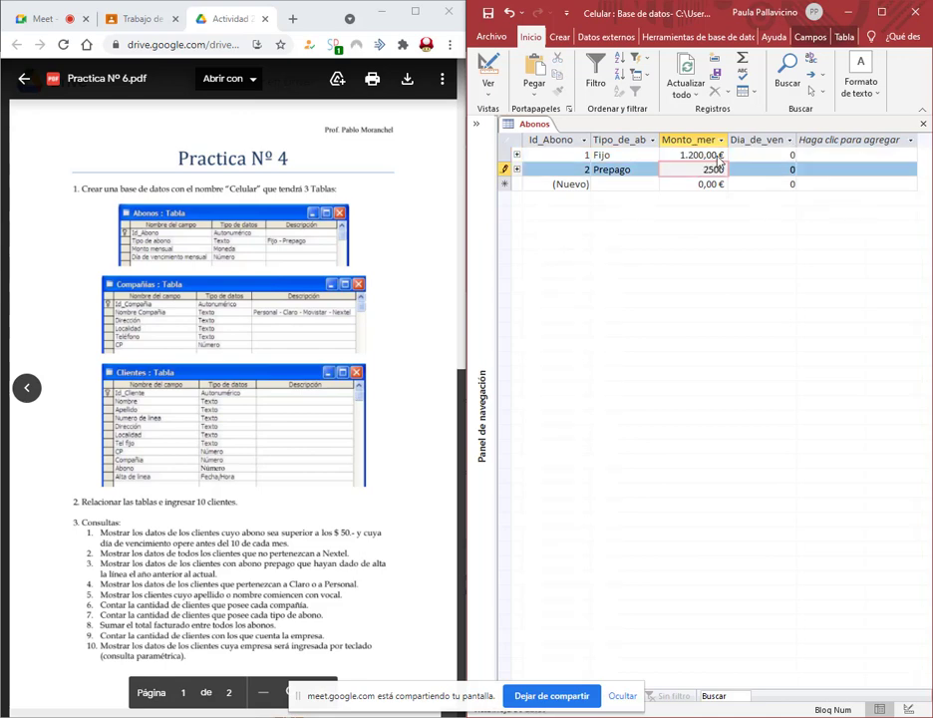
type("00")
key("Return")
key("Up")
- Set the due day to 8 for Fijo and 12 for Prepago
scroll(350, 402, "down", 3)
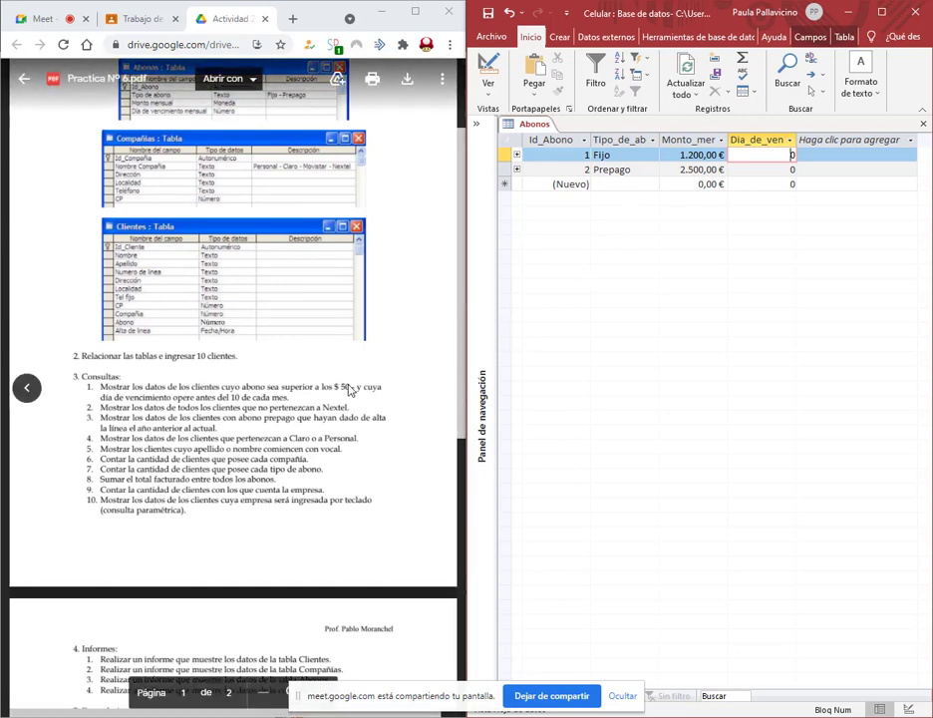
left_click_drag(336, 388, 349, 391)
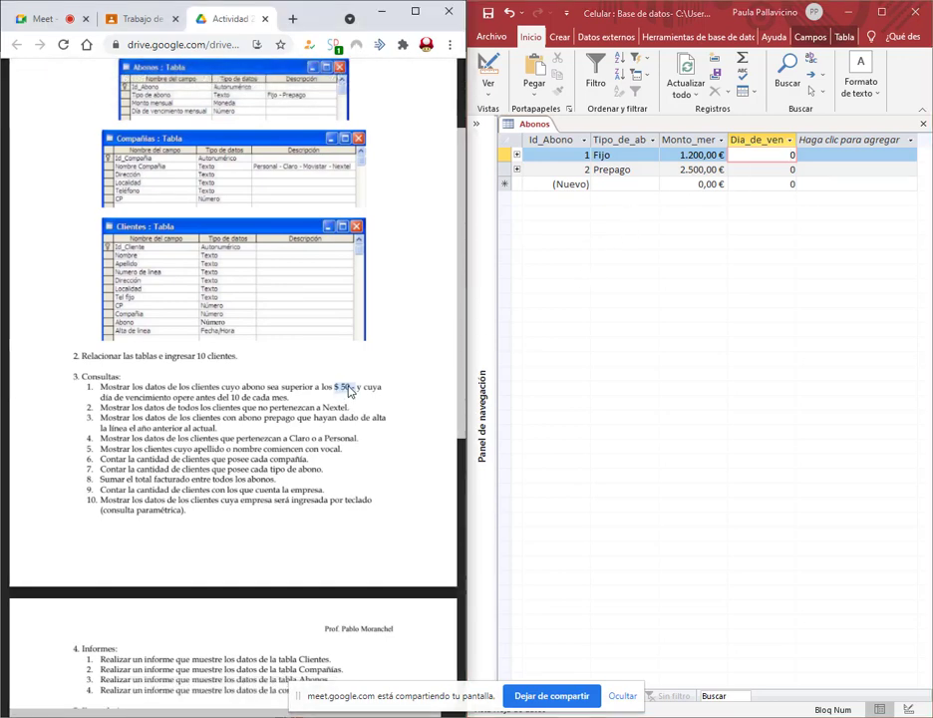
left_click(352, 391)
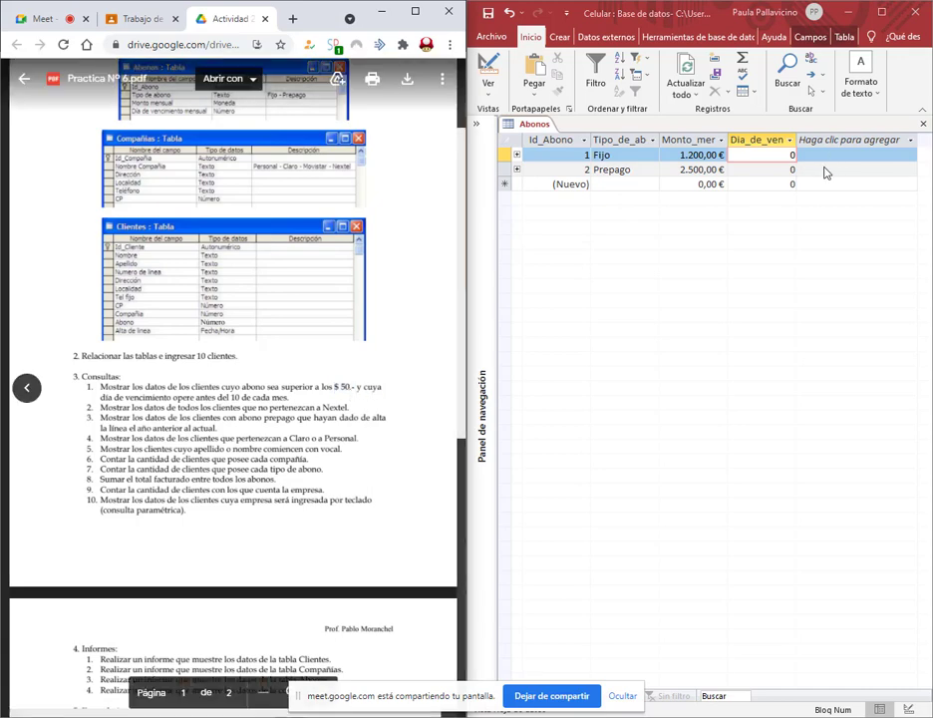
scroll(377, 237, "up", 3)
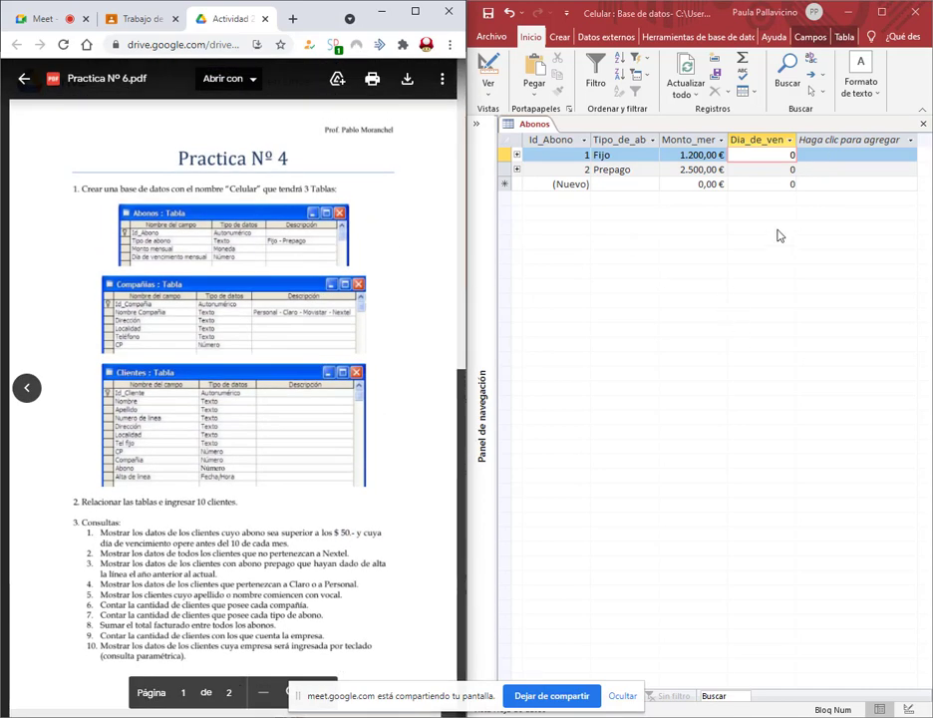
scroll(263, 495, "down", 3)
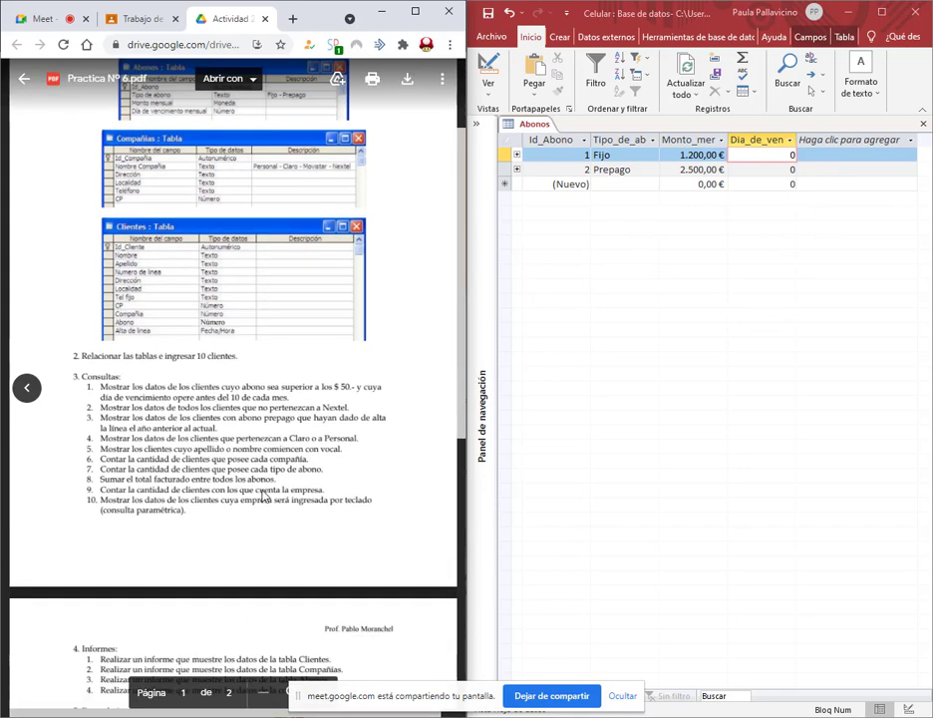
scroll(261, 505, "up", 3)
double_click(792, 156)
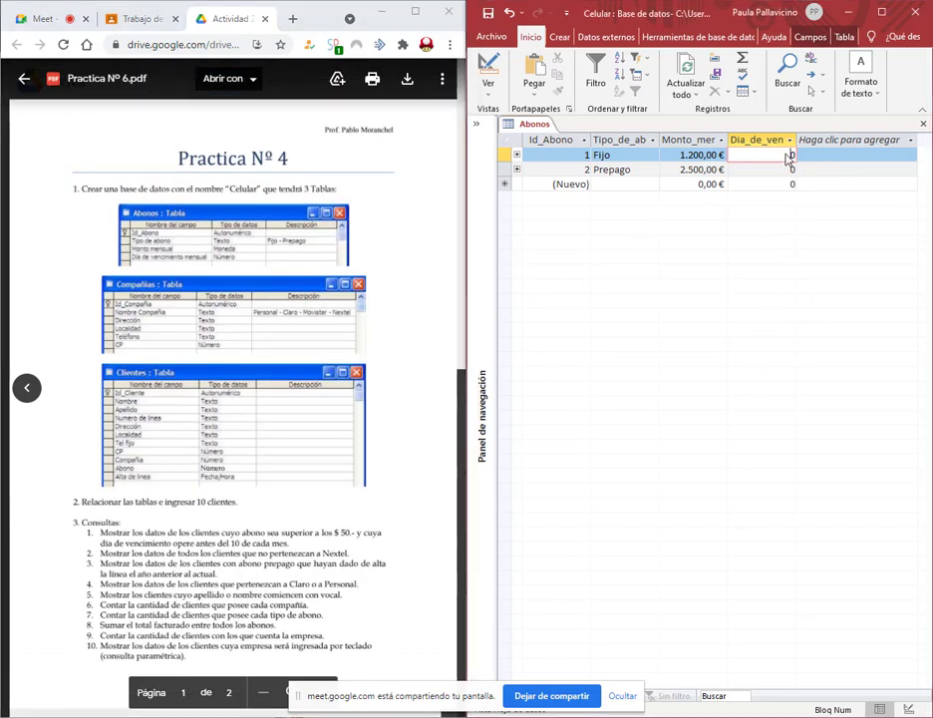
type("8")
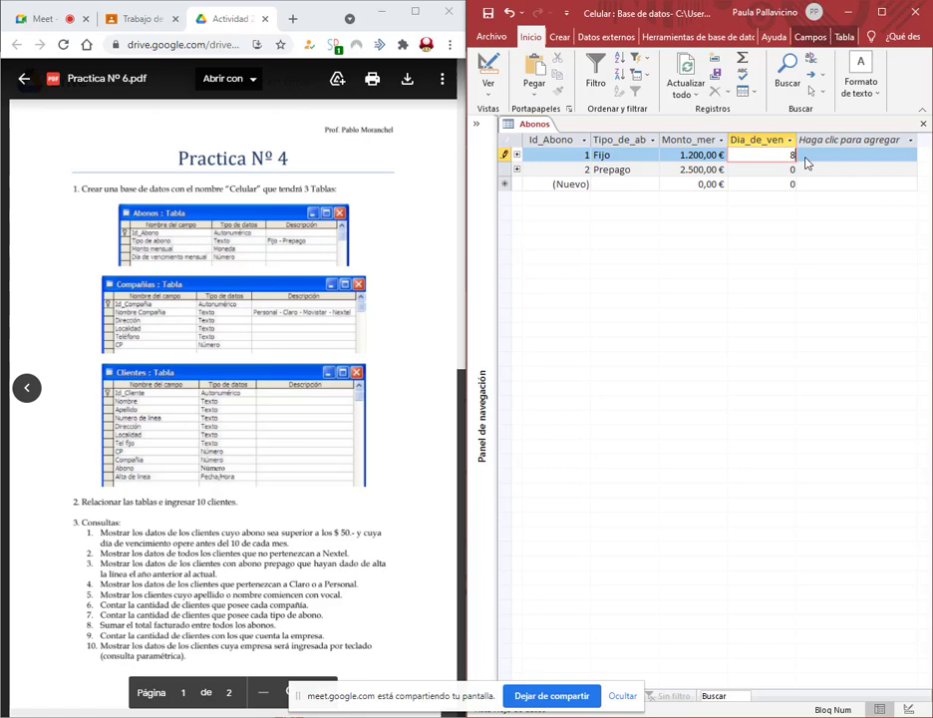
key("Down")
type("12")
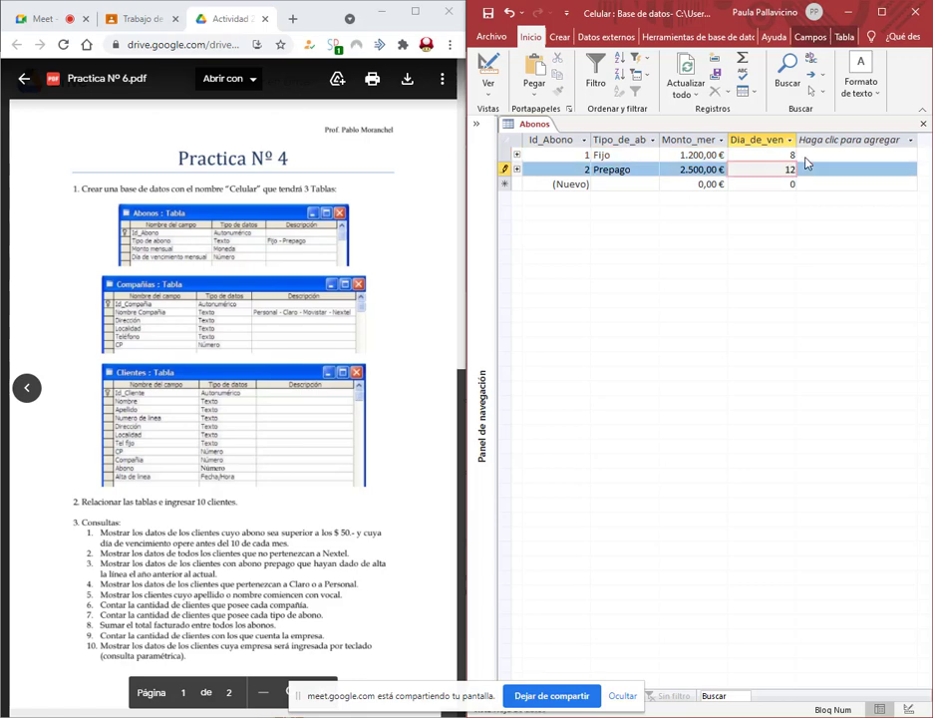
key("Up")
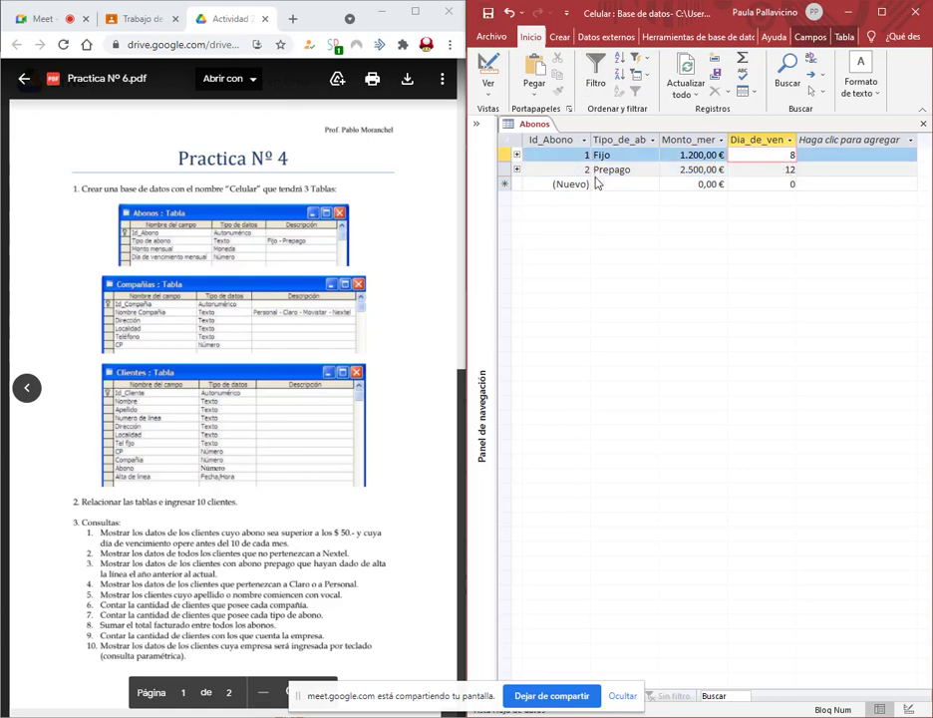
- Close the Abonos table and open the Compañías table in datasheet view
left_click(922, 123)
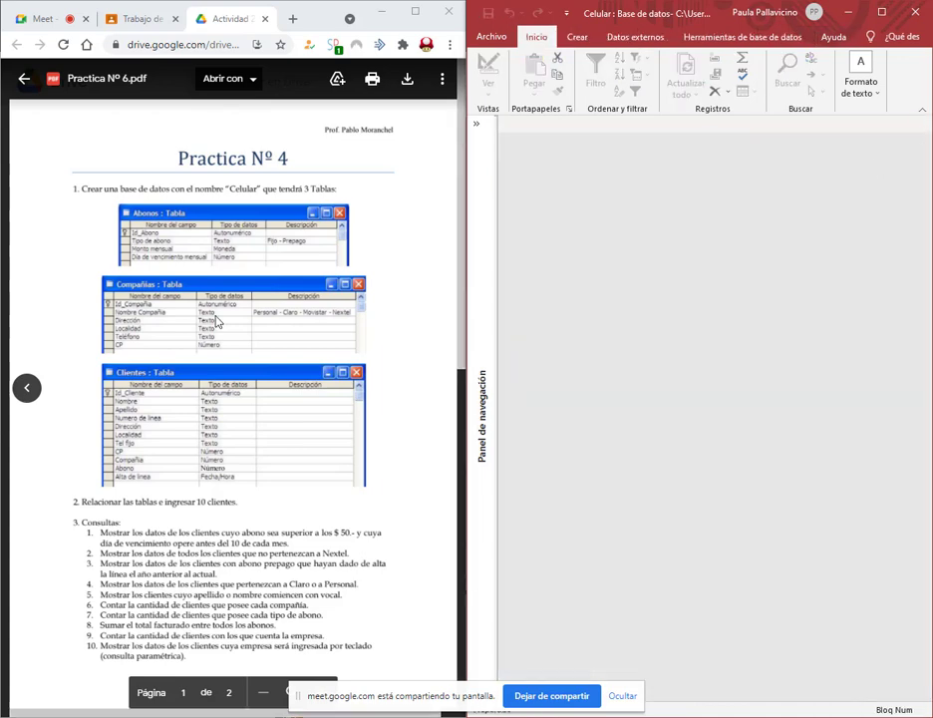
left_click(483, 138)
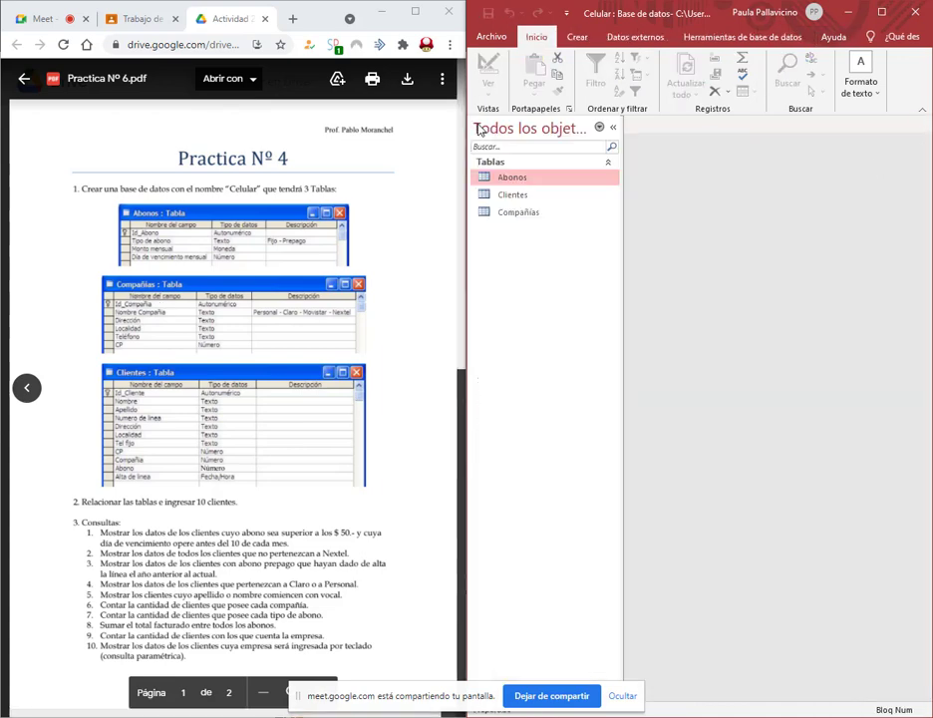
left_click(538, 214)
double_click(538, 215)
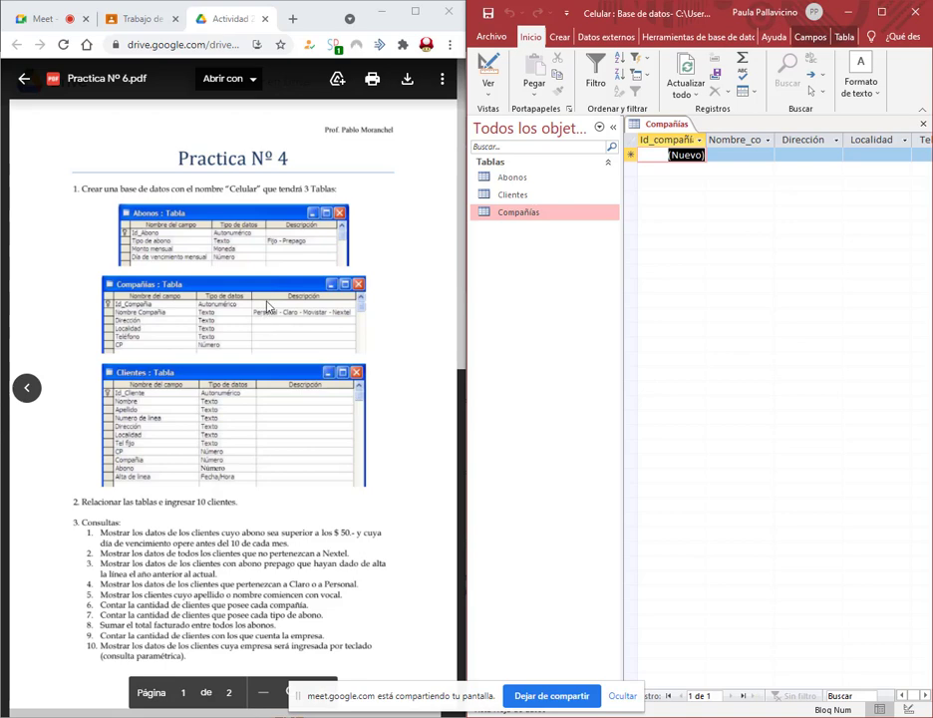
left_click(614, 126)
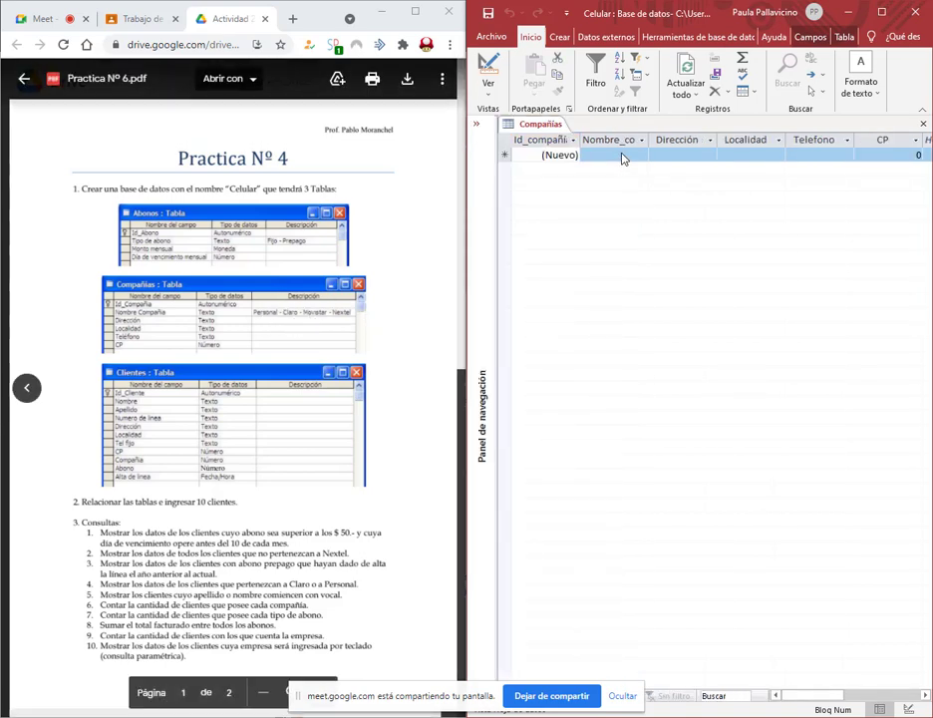
- Enter the companies Personal, Claro, Movistar and Nextel, then bring the assignment PDF forward
left_click(622, 156)
type("P")
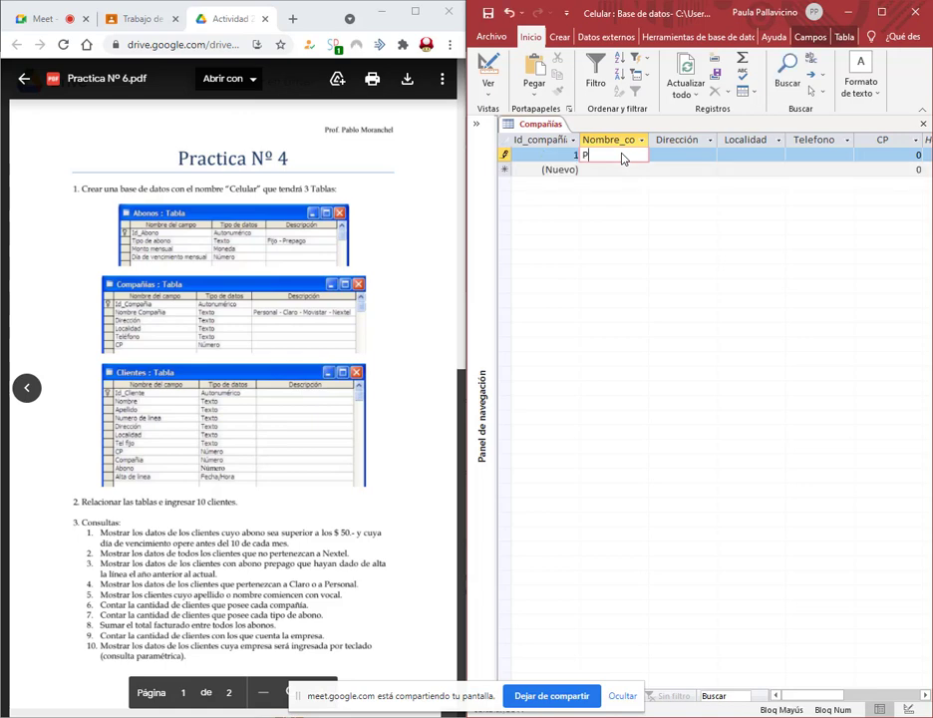
type("resonal")
key("Down")
type("Cl")
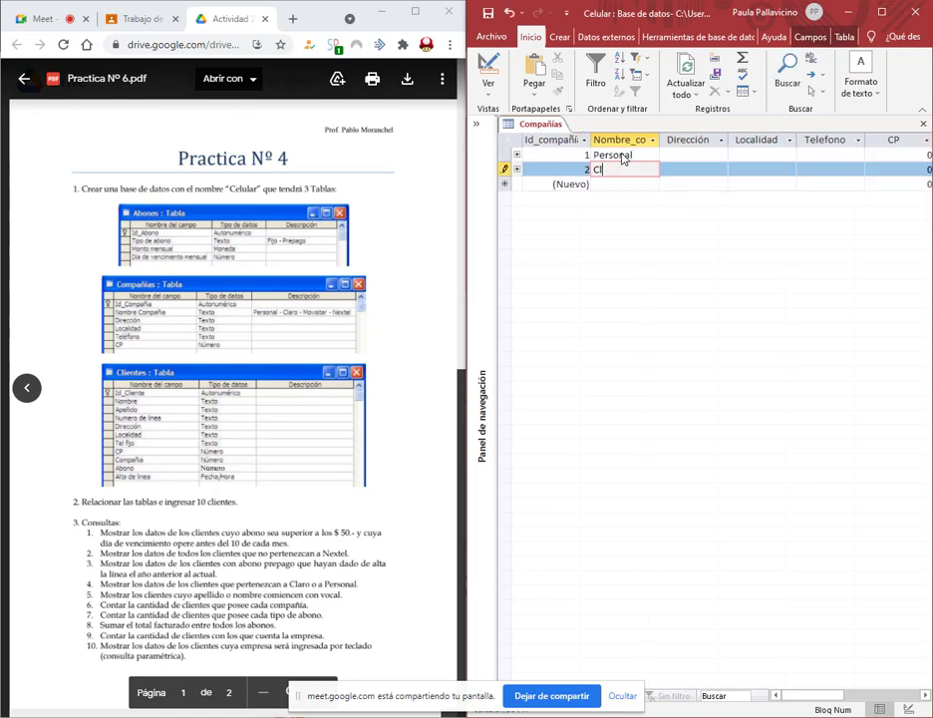
key("Down")
type("Movis")
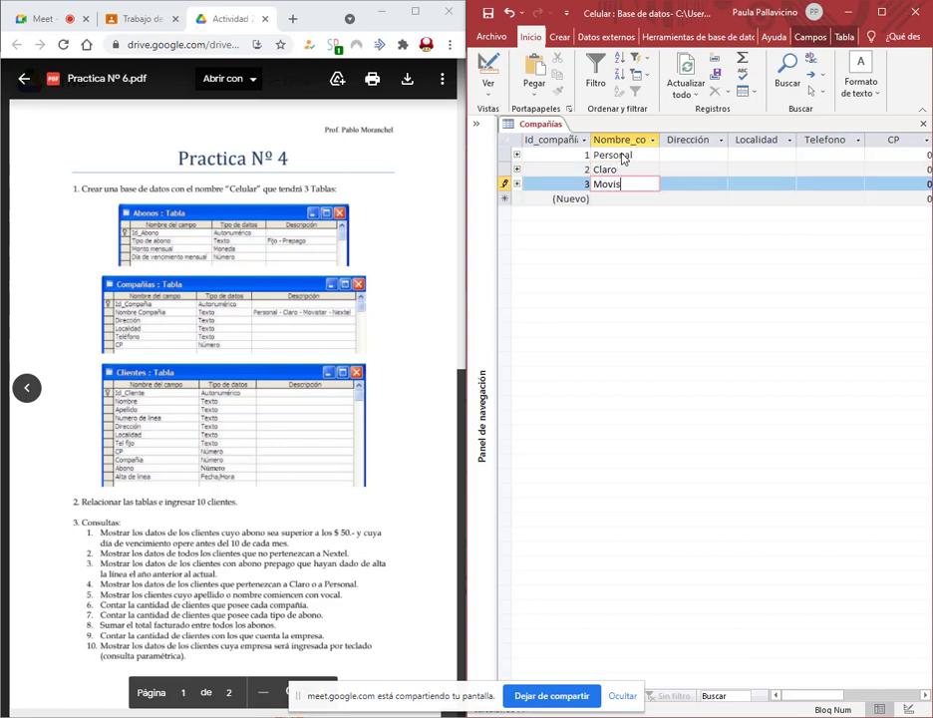
key("Down")
type("Nex")
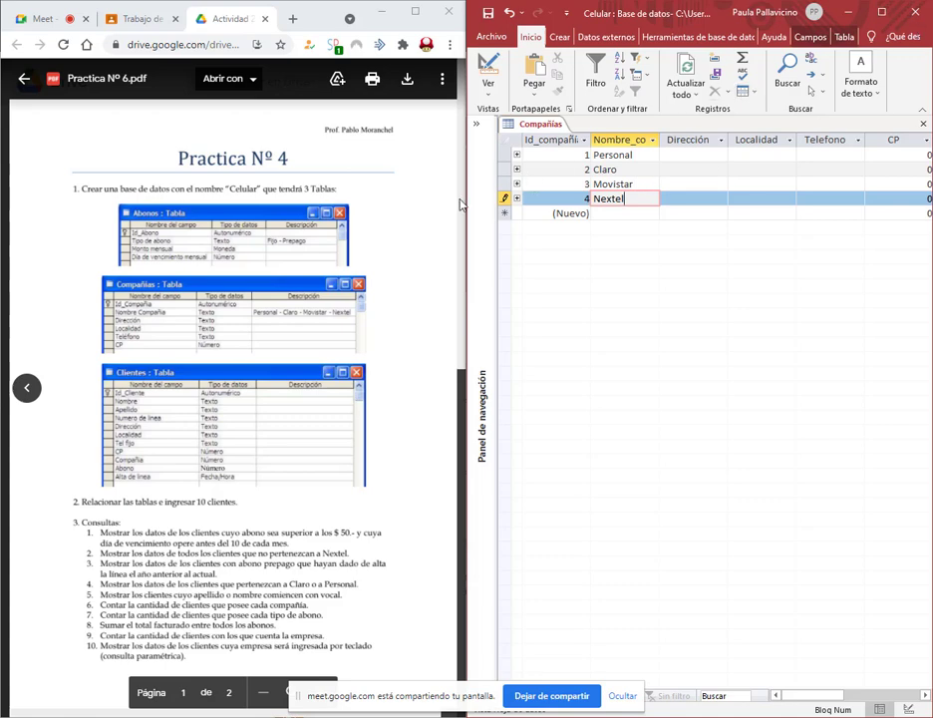
left_click_drag(461, 205, 361, 209)
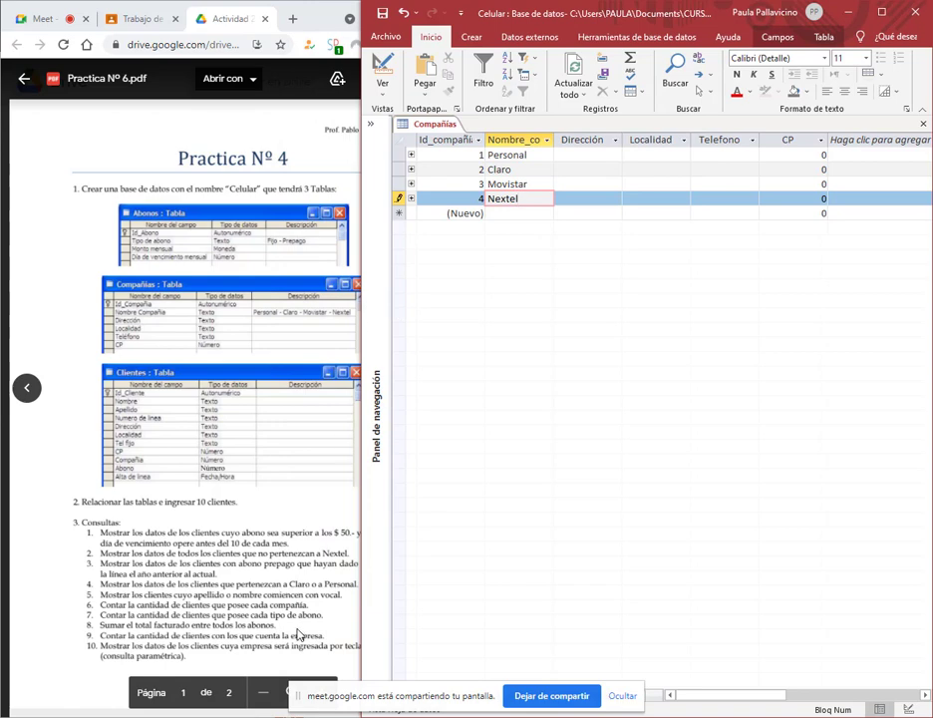
left_click(215, 457)
scroll(252, 521, "down", 3)
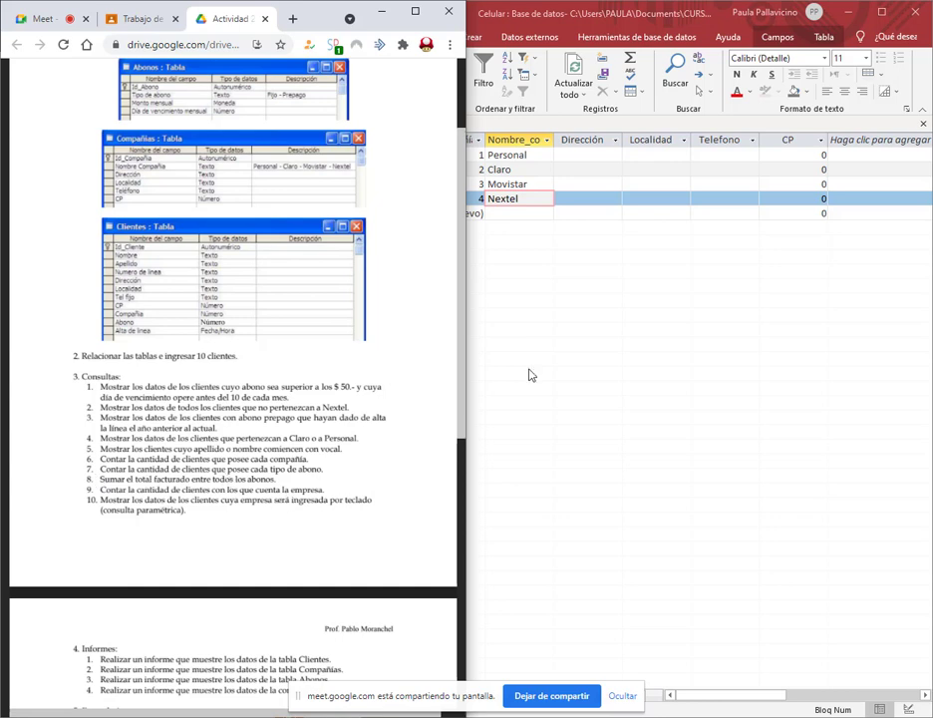
- Commit the Nextel record and widen the Access window over the assignment PDF
scroll(226, 458, "down", 2)
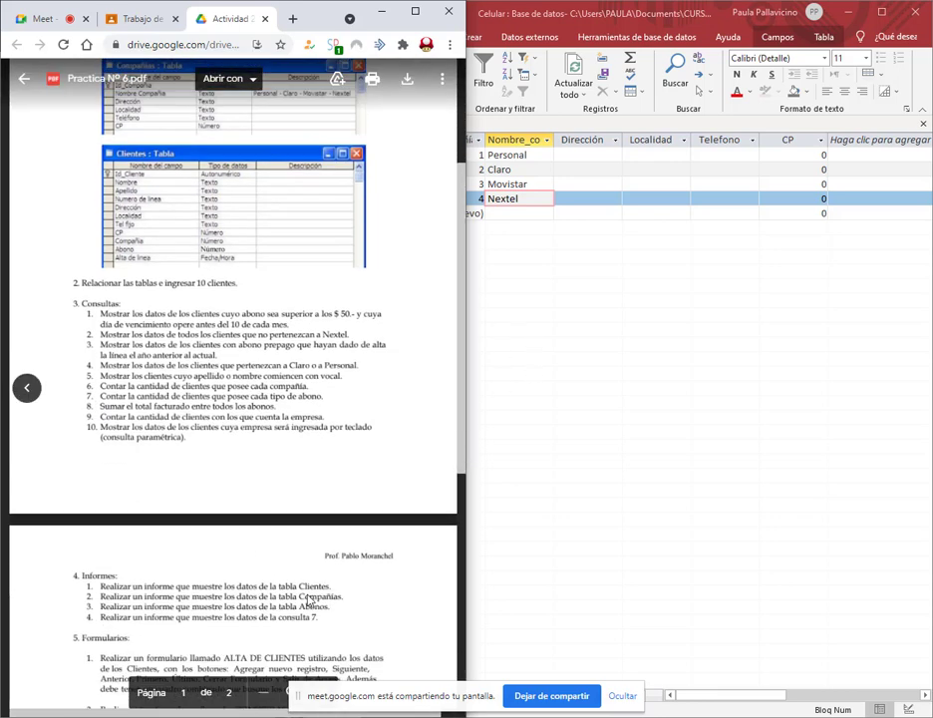
scroll(226, 631, "up", 3)
left_click_drag(466, 228, 366, 227)
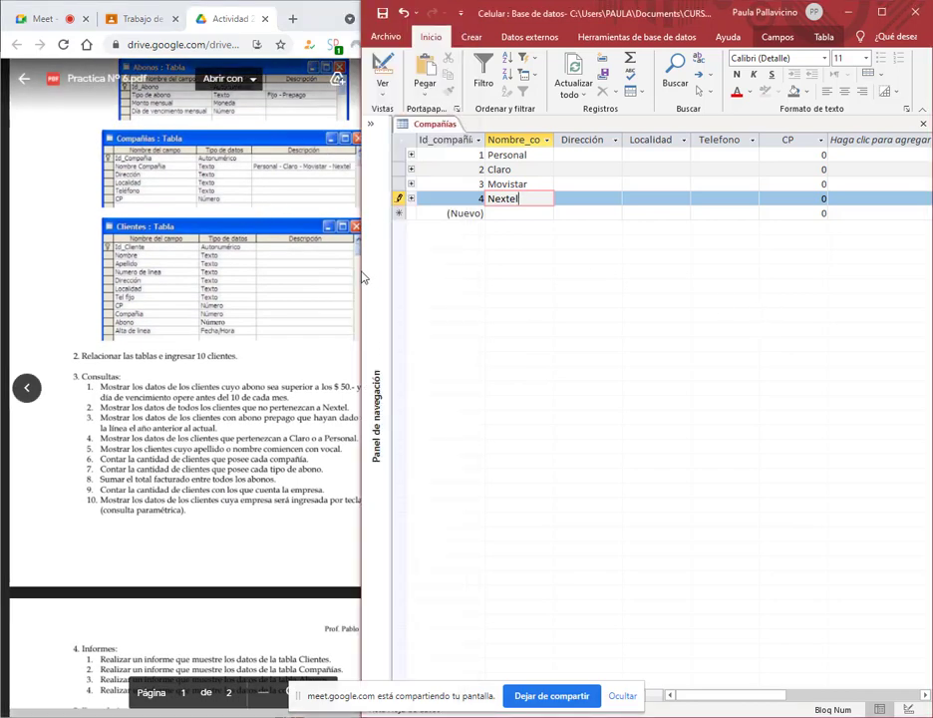
scroll(267, 221, "up", 3)
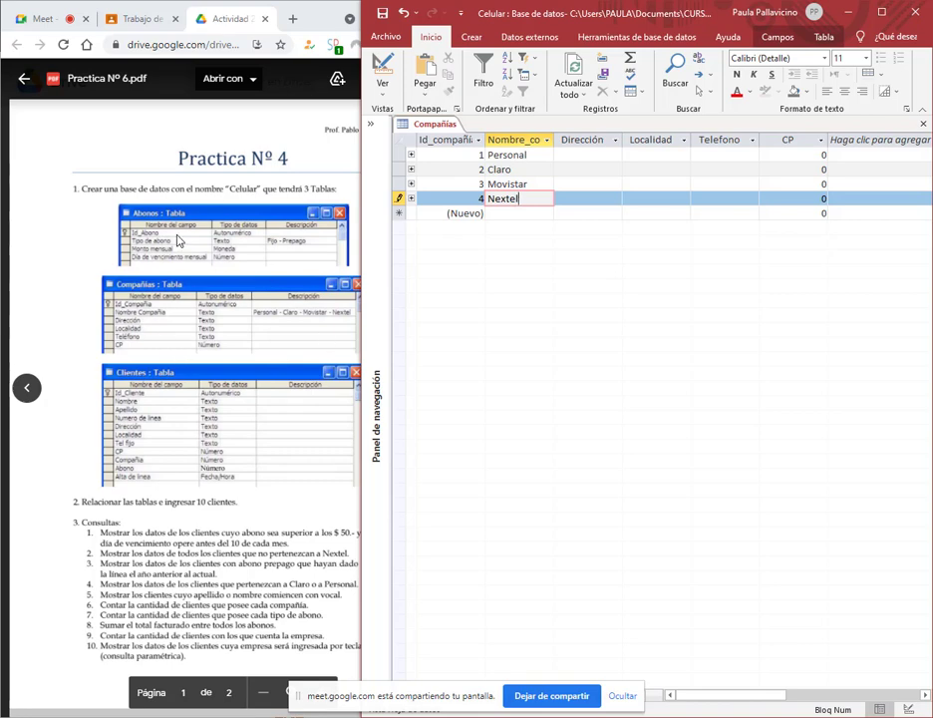
scroll(243, 344, "down", 1)
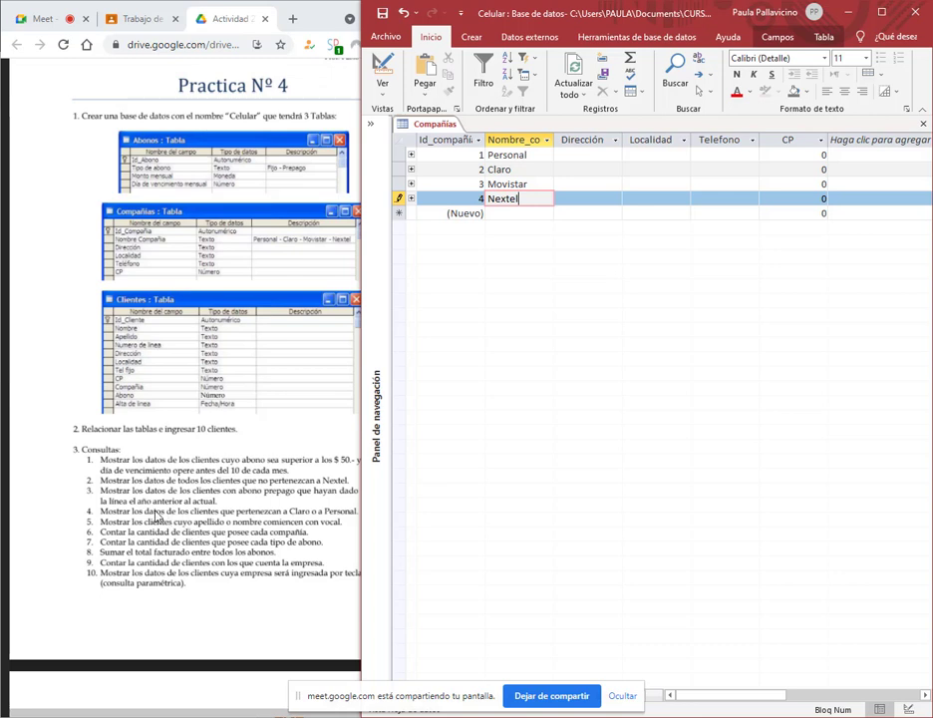
left_click(643, 157)
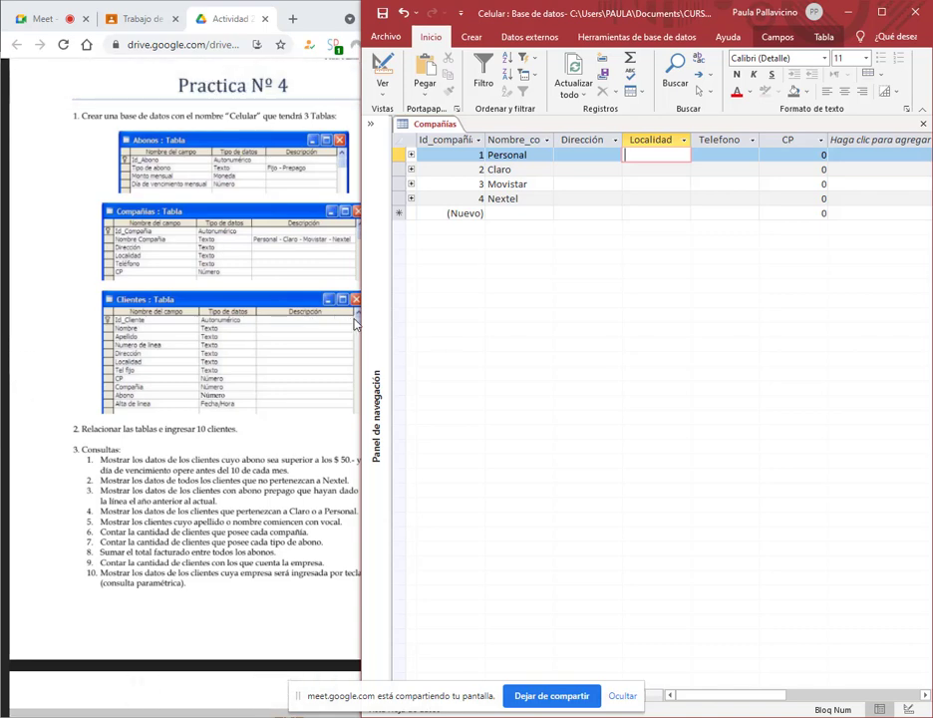
left_click_drag(363, 321, 197, 310)
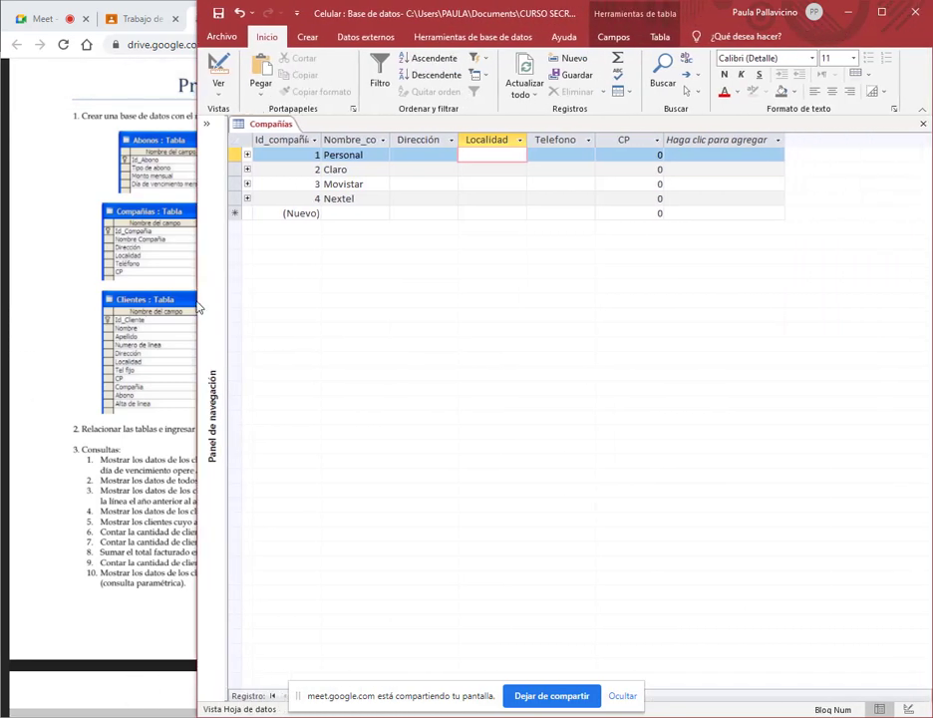
- Widen the Dirección column and enter Dirección 1 through Dirección 4 for the four companies
left_click(451, 141)
left_click(417, 157)
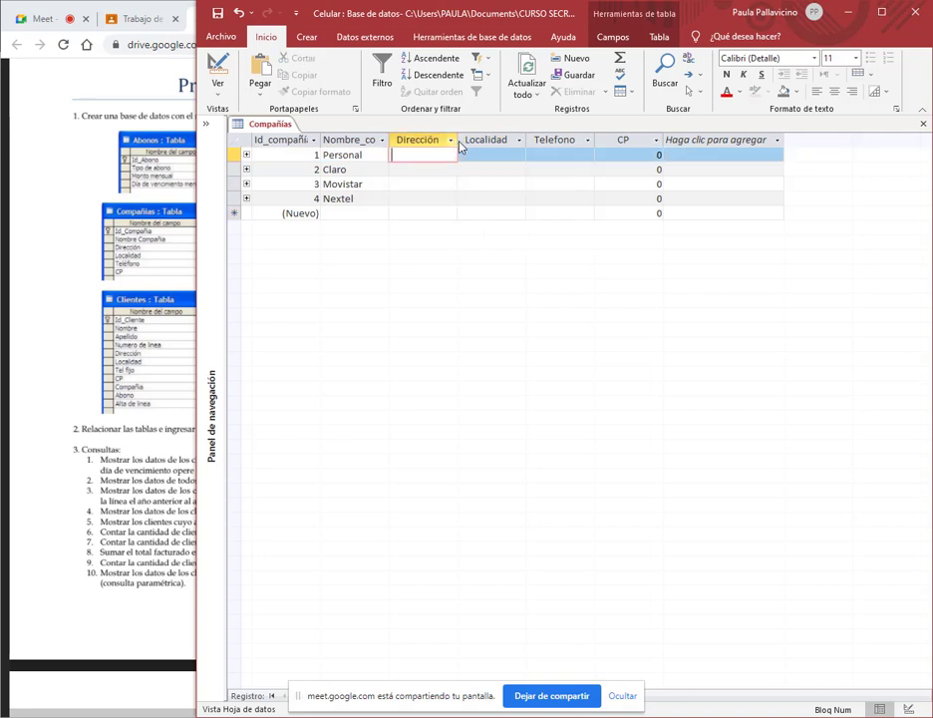
left_click_drag(447, 141, 520, 141)
type("Dirección 1")
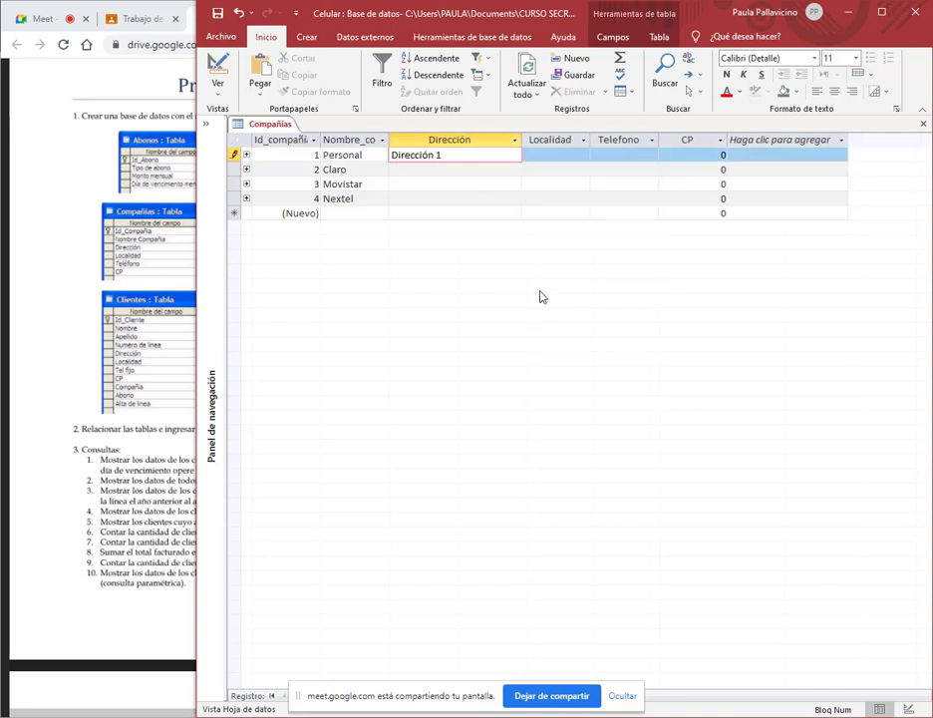
key("Down")
type("Direcci")
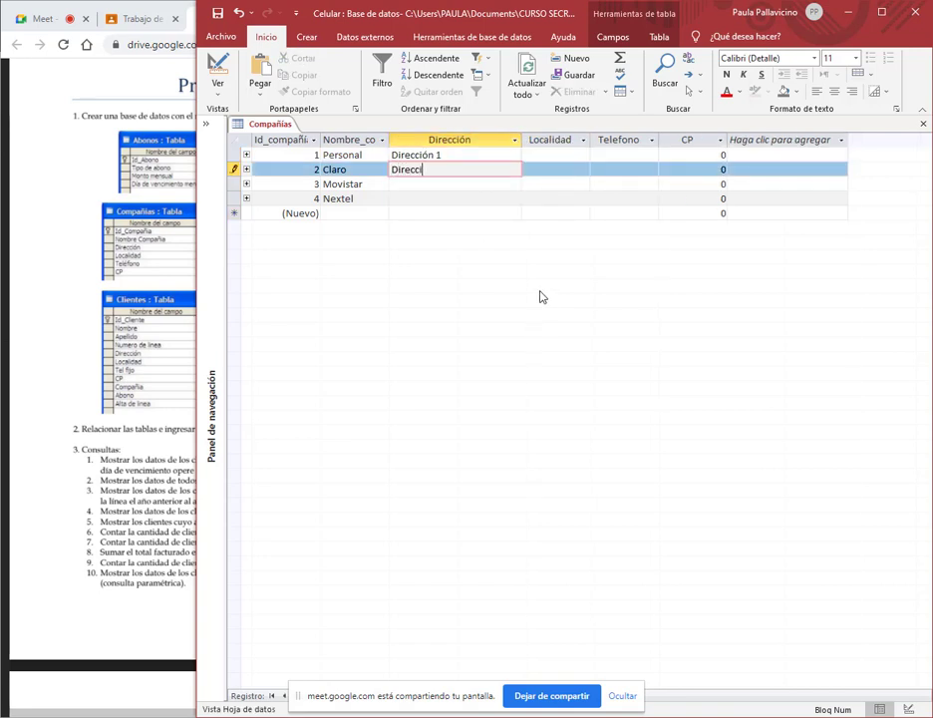
type("ón 2")
key("Down")
type("Dirección")
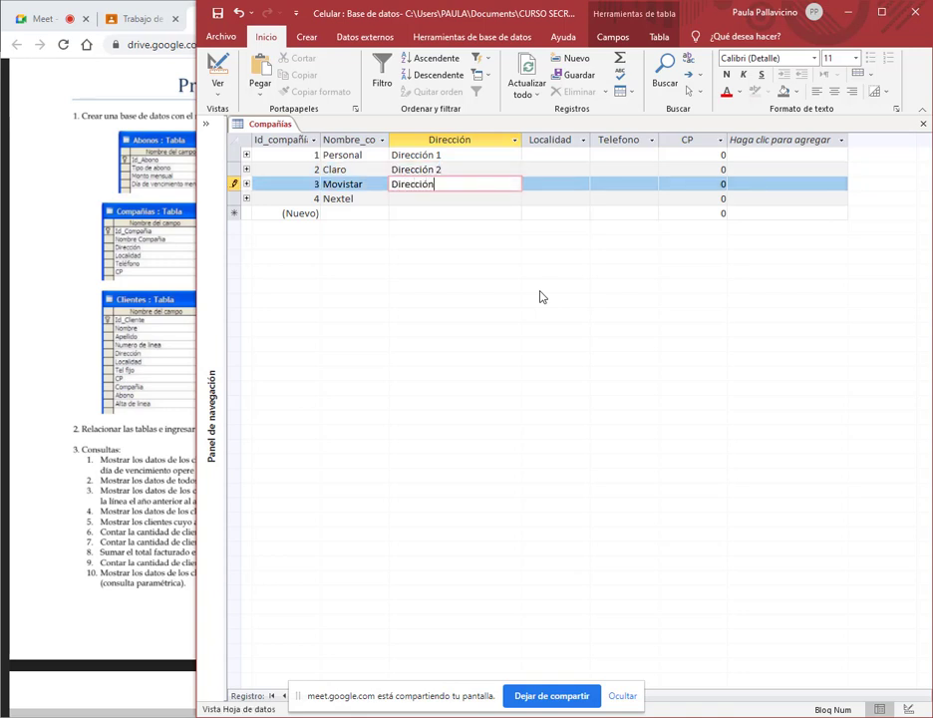
type(" 3")
key("Down")
type("Dirección 4")
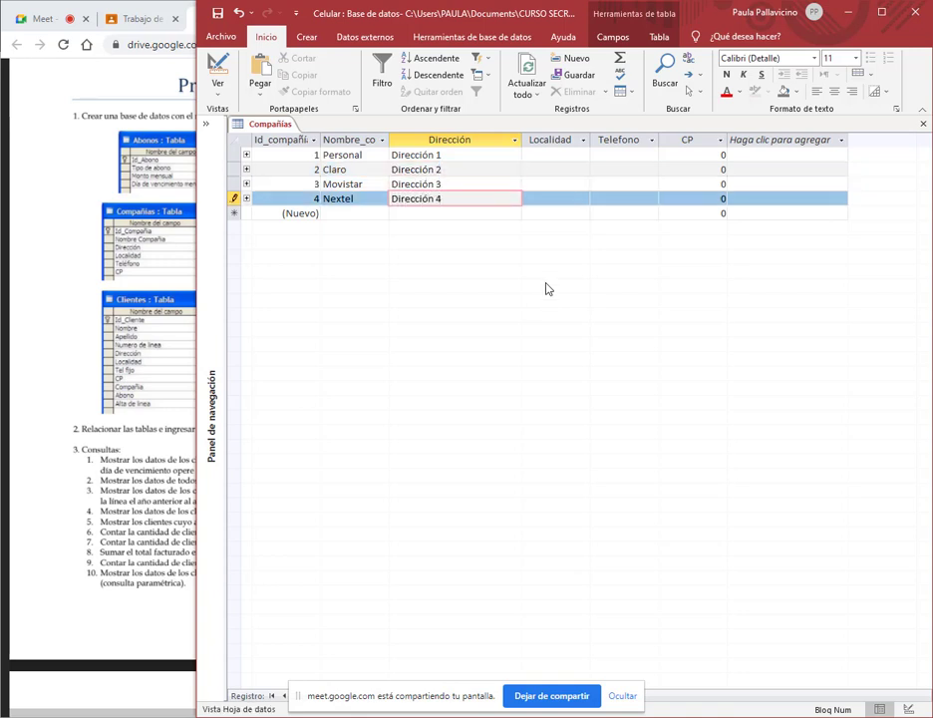
- Enter the localities Haedo, Morón, Merlo and Haedo for the four companies
left_click(555, 157)
type("Haedo")
key("Down")
type("Morón")
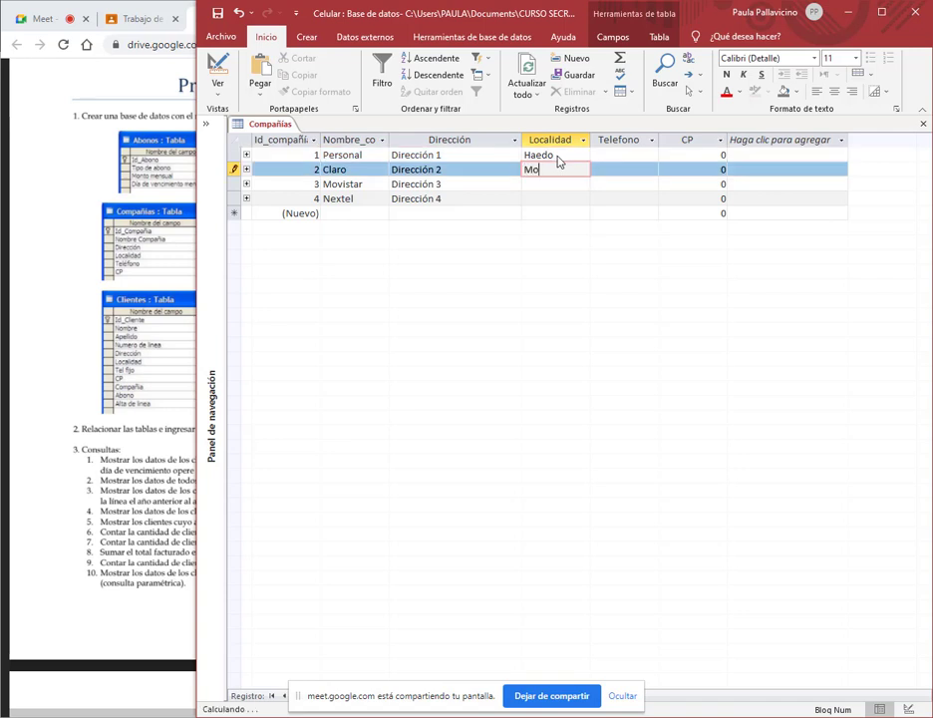
key("Down")
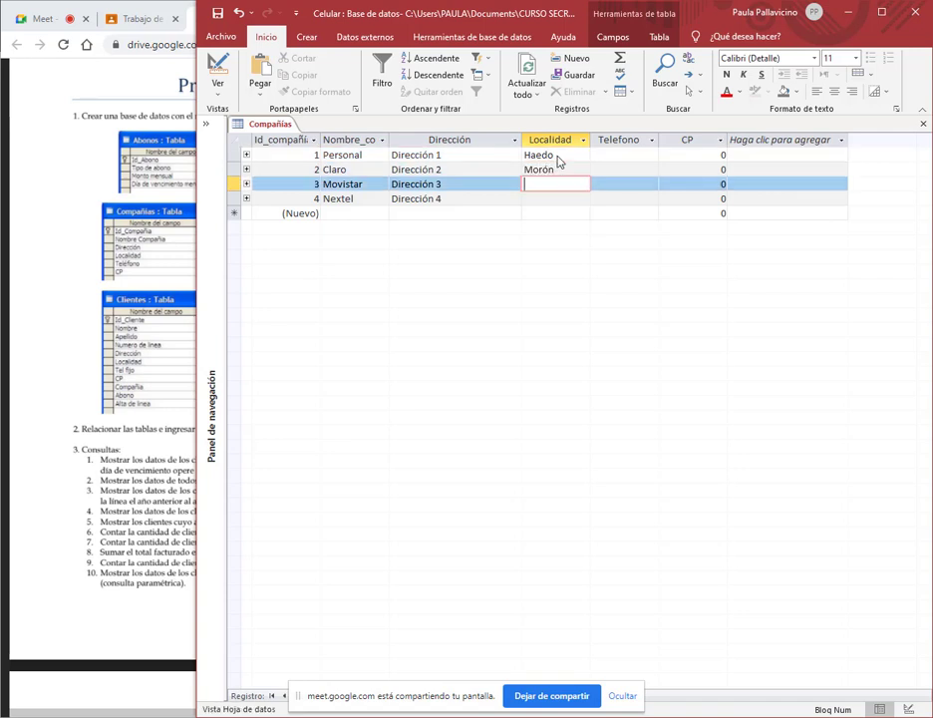
type("Merlo")
key("Down")
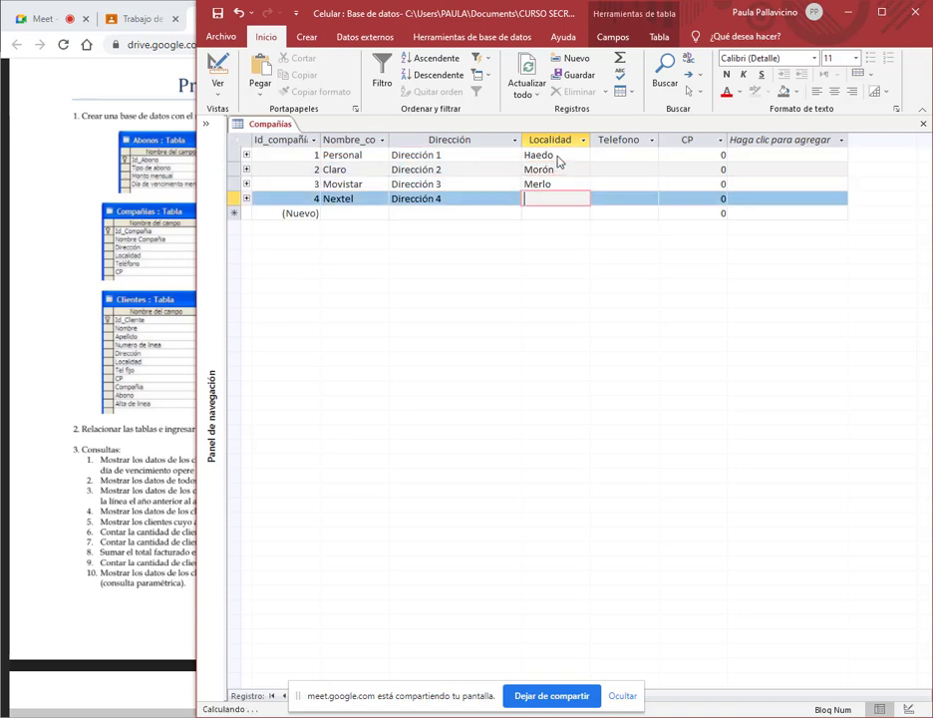
type("Haedo")
- Enter the phone numbers 111, 2222, 333 and 4444 in the Telefono column
left_click(618, 157)
type("11")
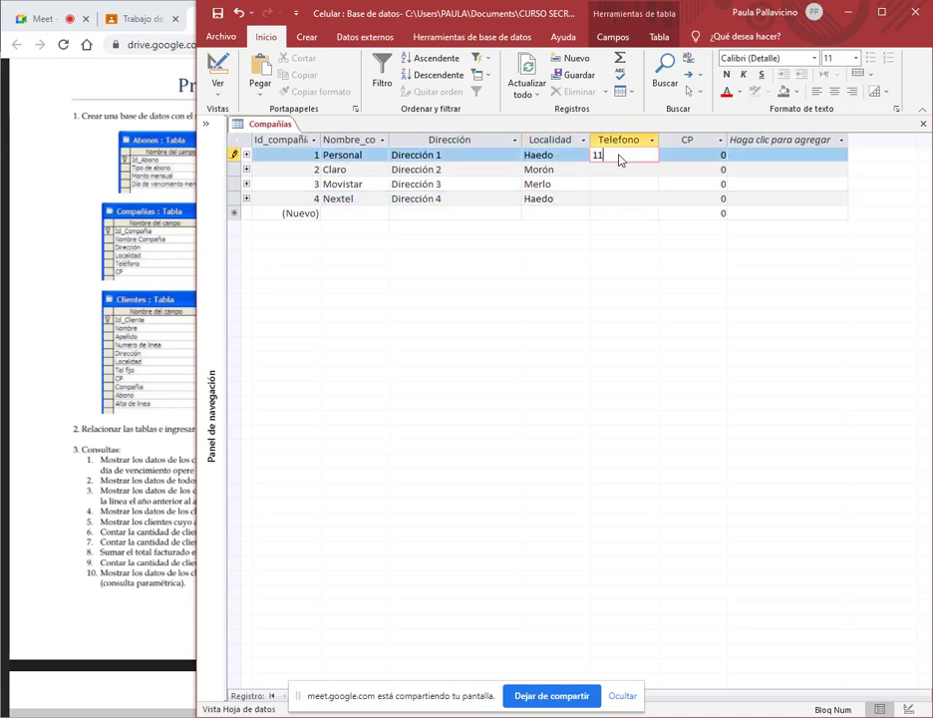
type("1")
key("Down")
type("2222")
key("Down")
type("333")
key("Down")
type("44")
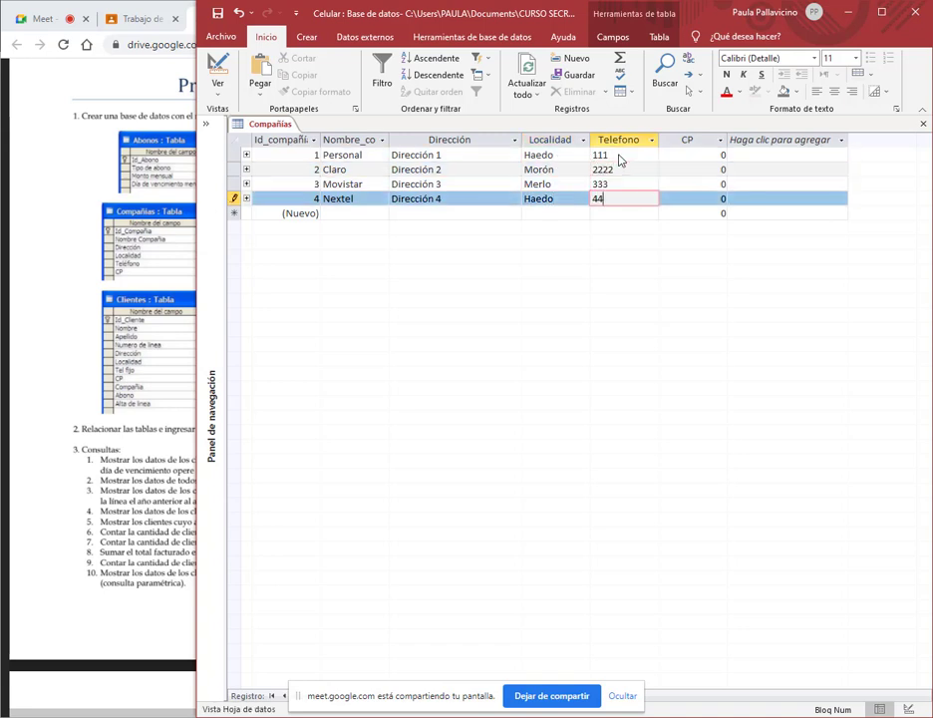
type("44")
- Enter the postal codes 1700, 1706, 1755 and 1700 in the CP column
left_click(702, 161)
type("1")
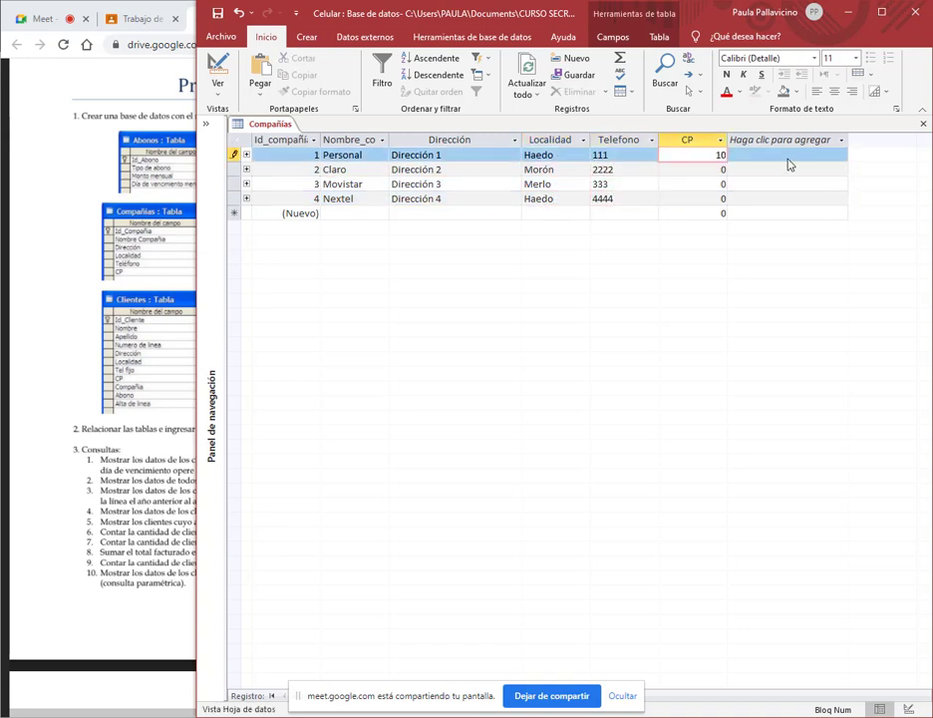
type("700")
key("Down")
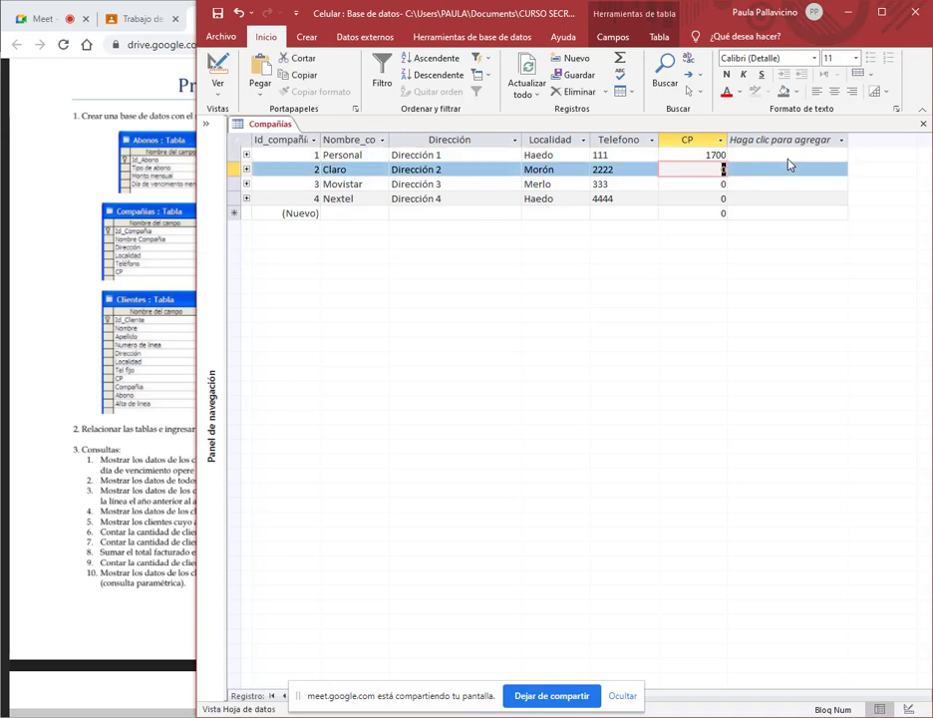
type("1706")
key("Down")
type("1")
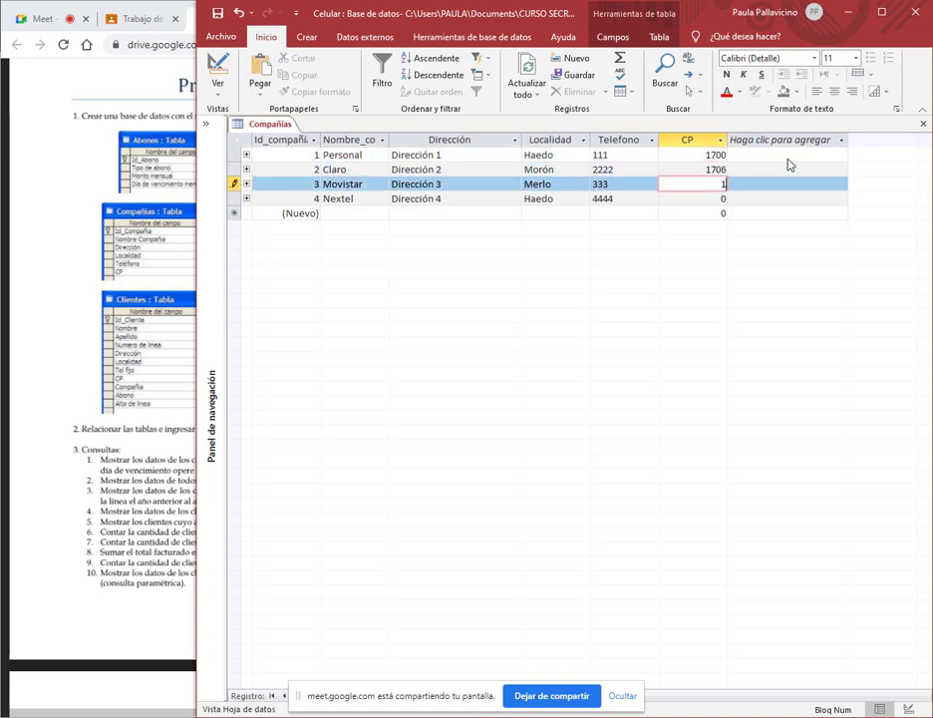
type("755")
key("Down")
type("17")
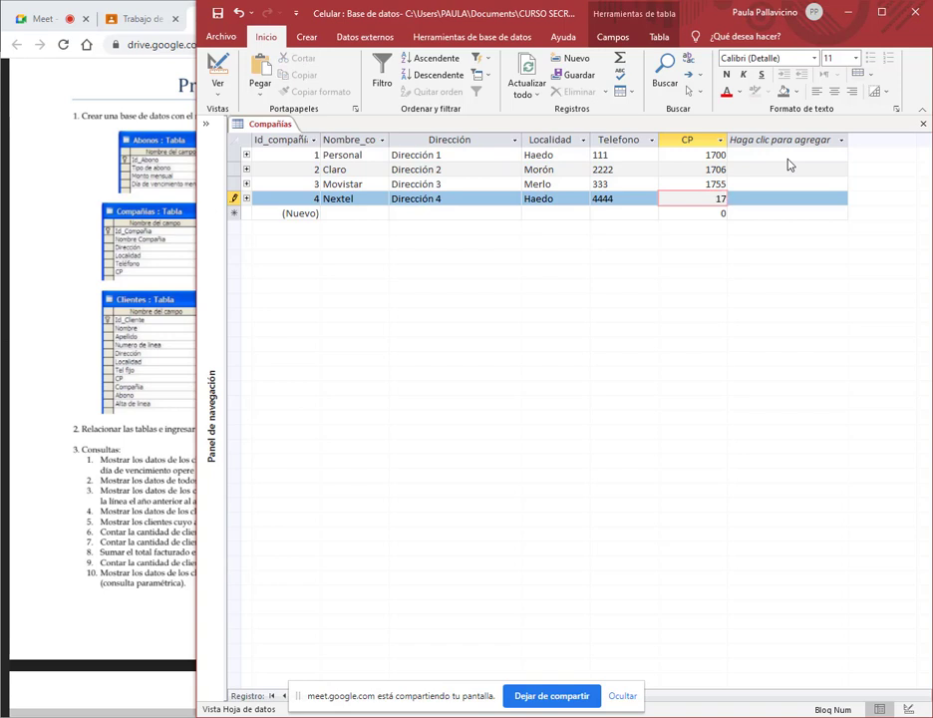
left_click(786, 157)
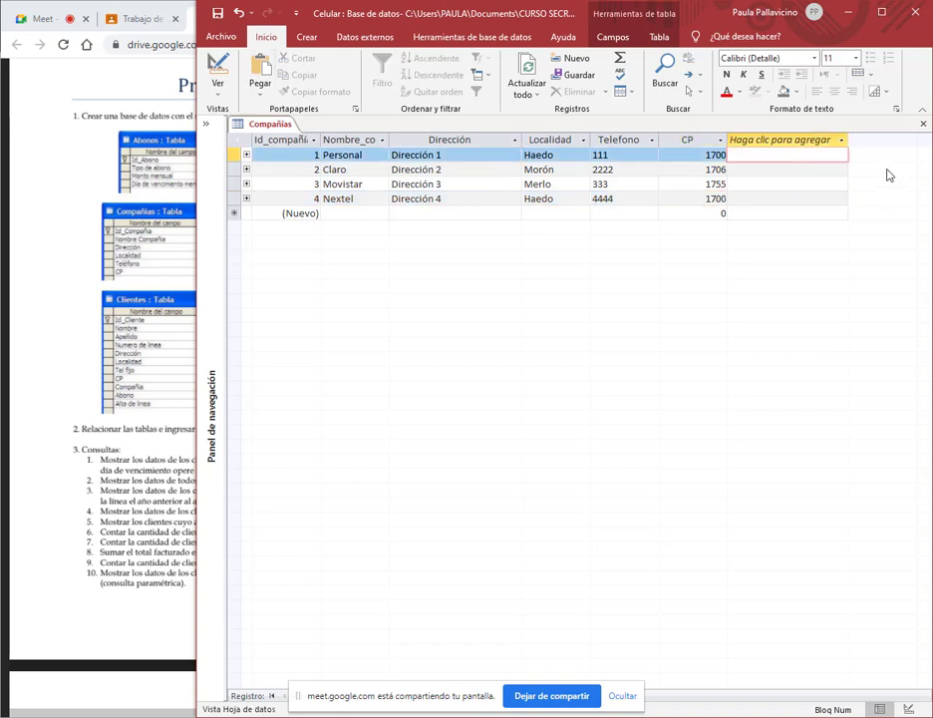
- Save and close the Compañías table, then open the Abonos, Compañías and Clientes tables
left_click(923, 124)
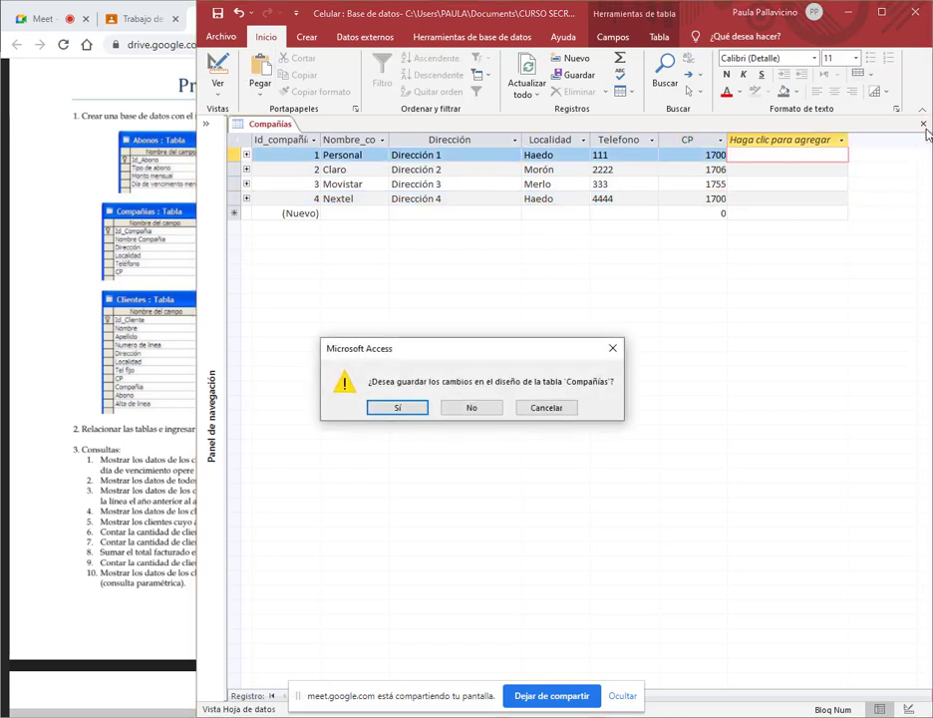
left_click(400, 409)
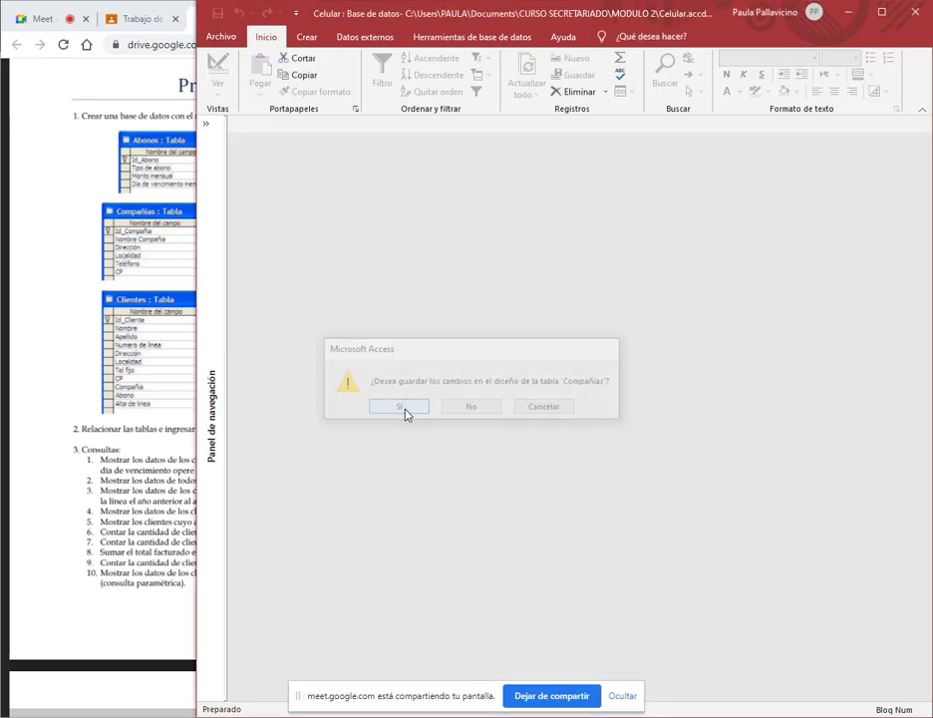
left_click(207, 125)
double_click(243, 179)
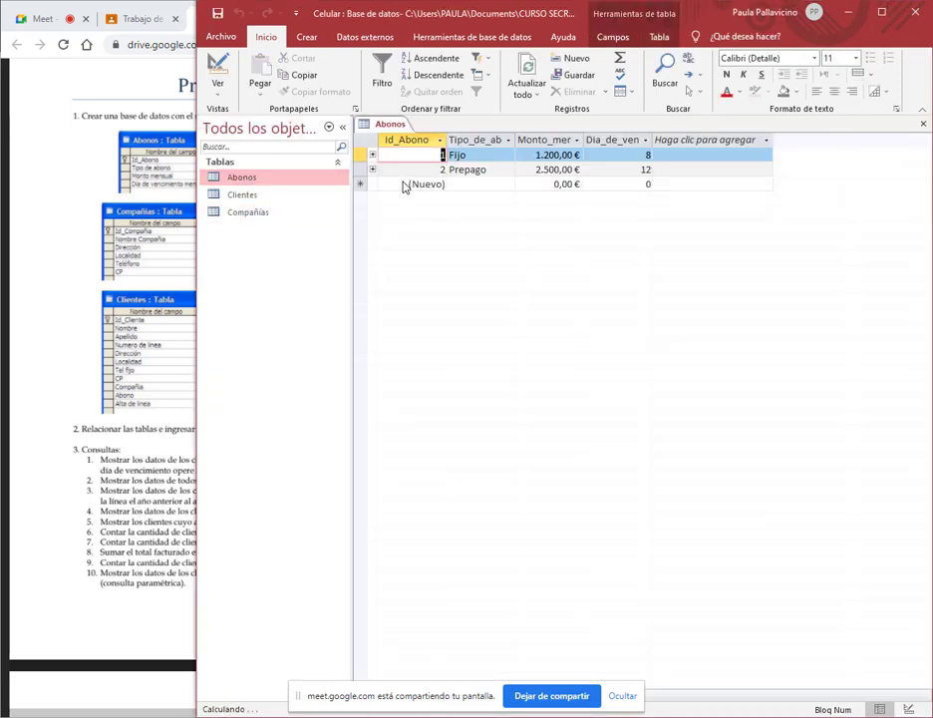
double_click(241, 213)
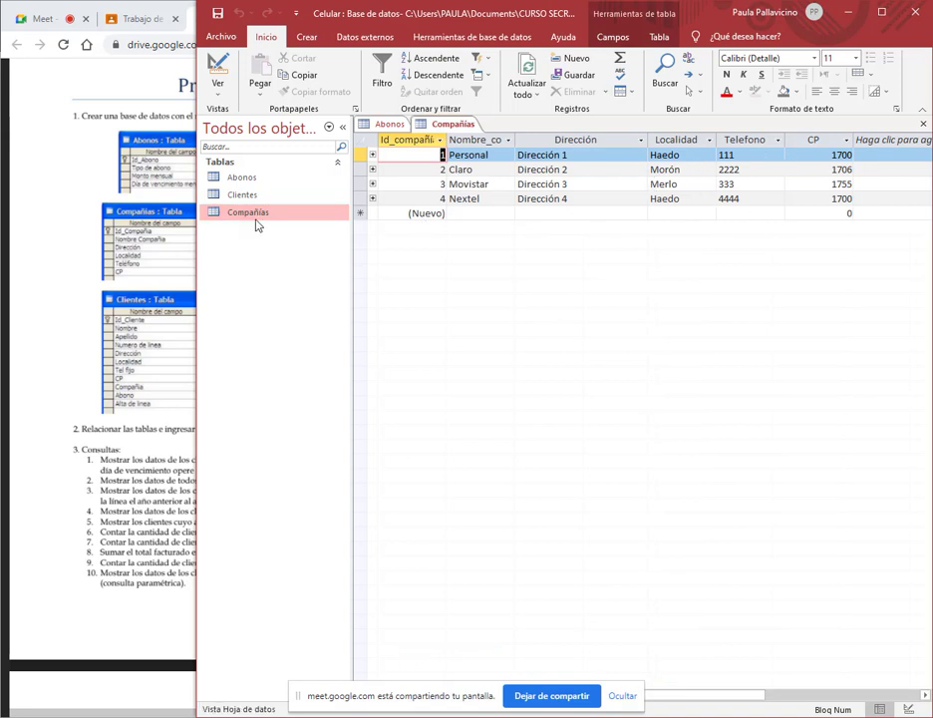
double_click(283, 195)
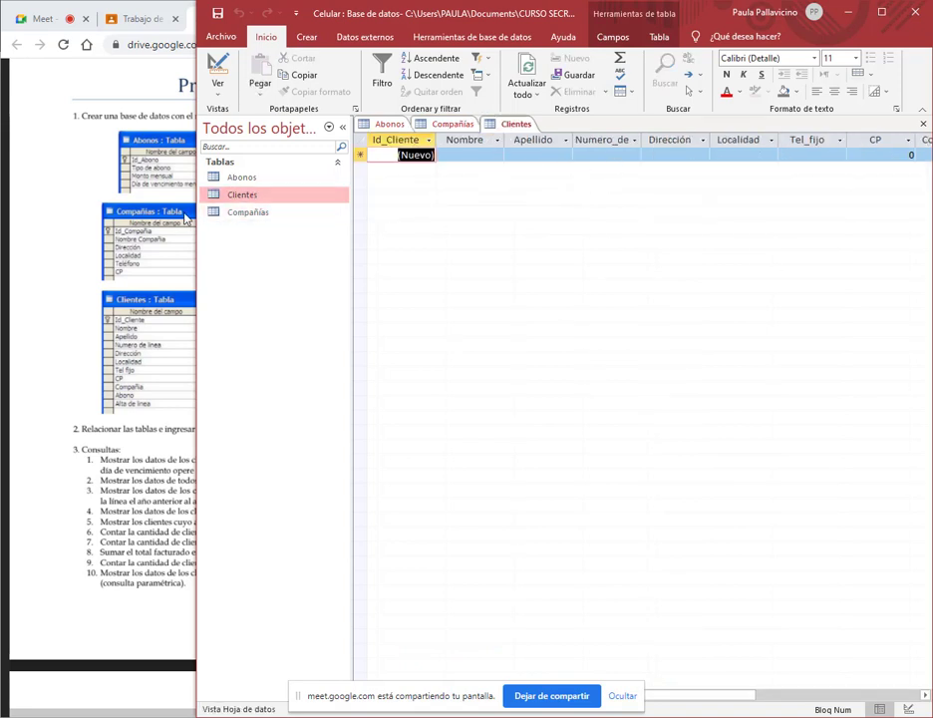
- Hide the navigation pane, check the exercise PDF, and return to a maximized Access window
left_click(341, 132)
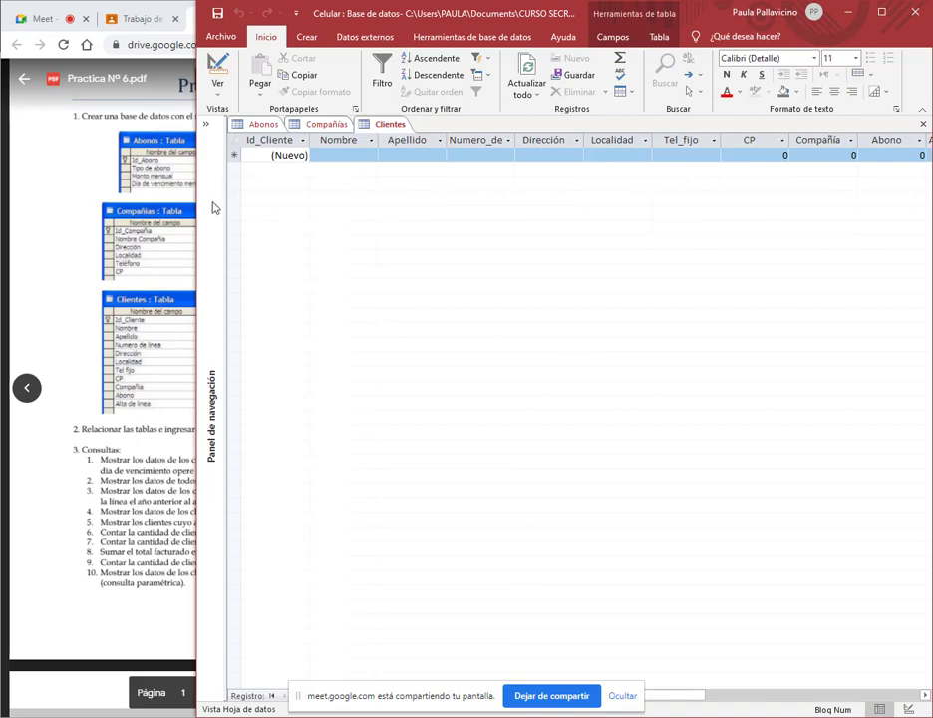
left_click(883, 14)
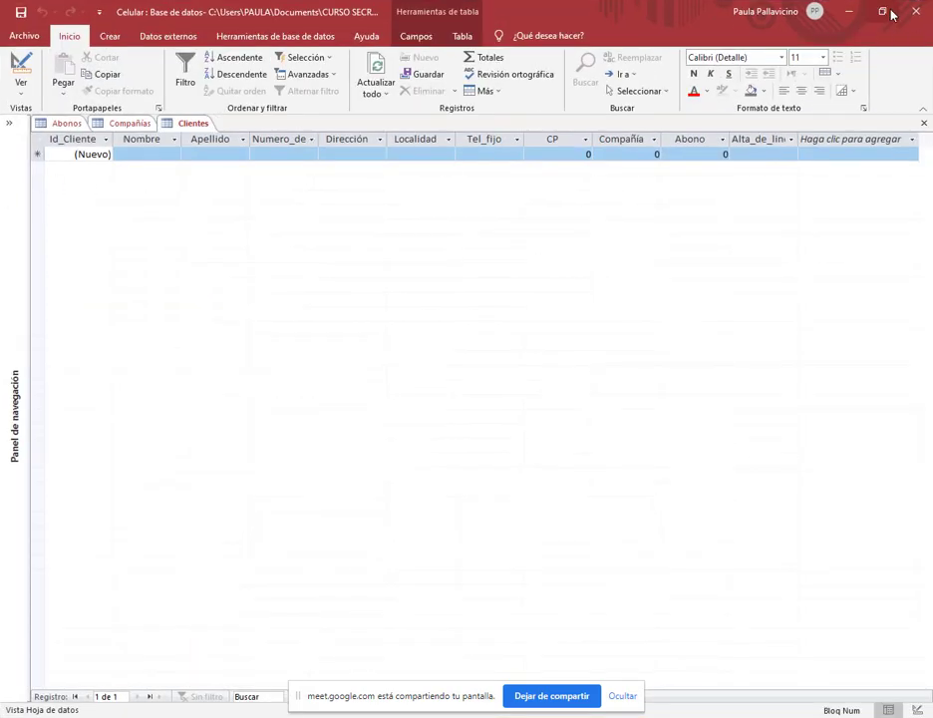
double_click(646, 10)
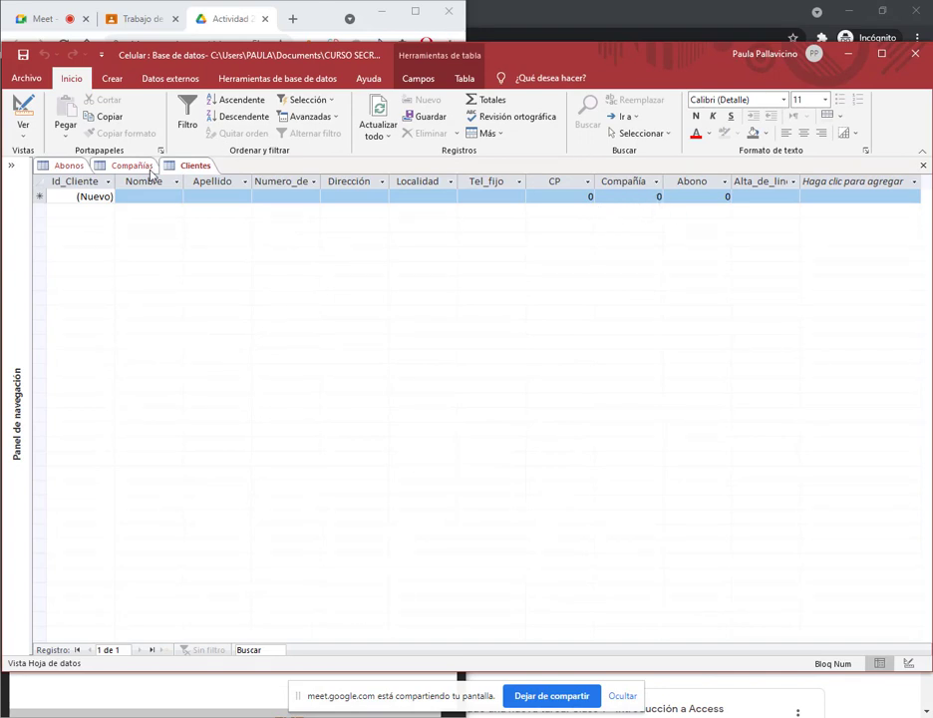
left_click(253, 24)
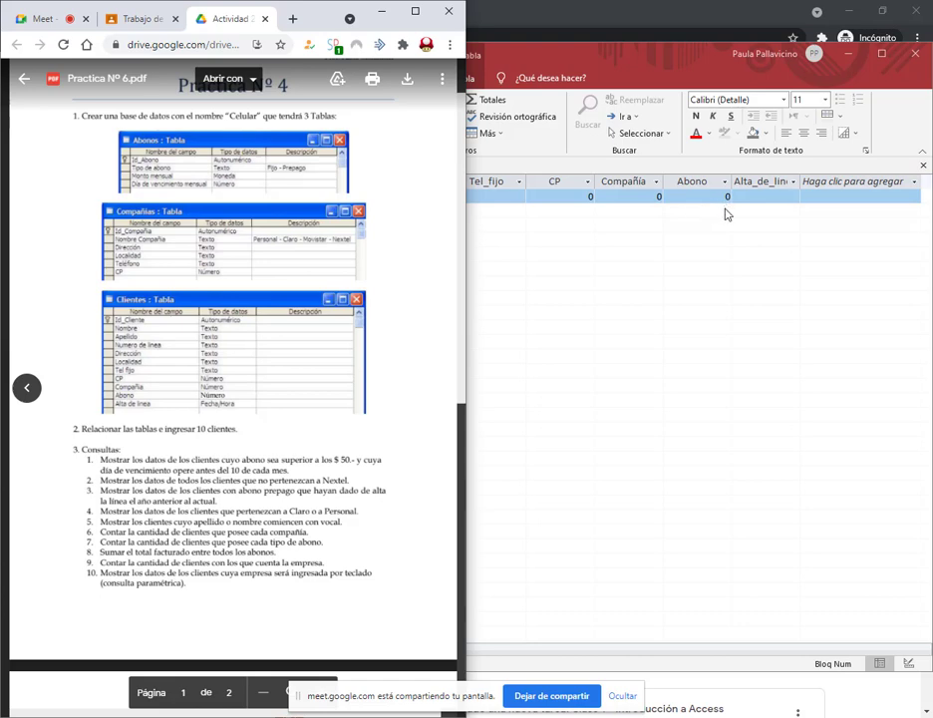
left_click(717, 199)
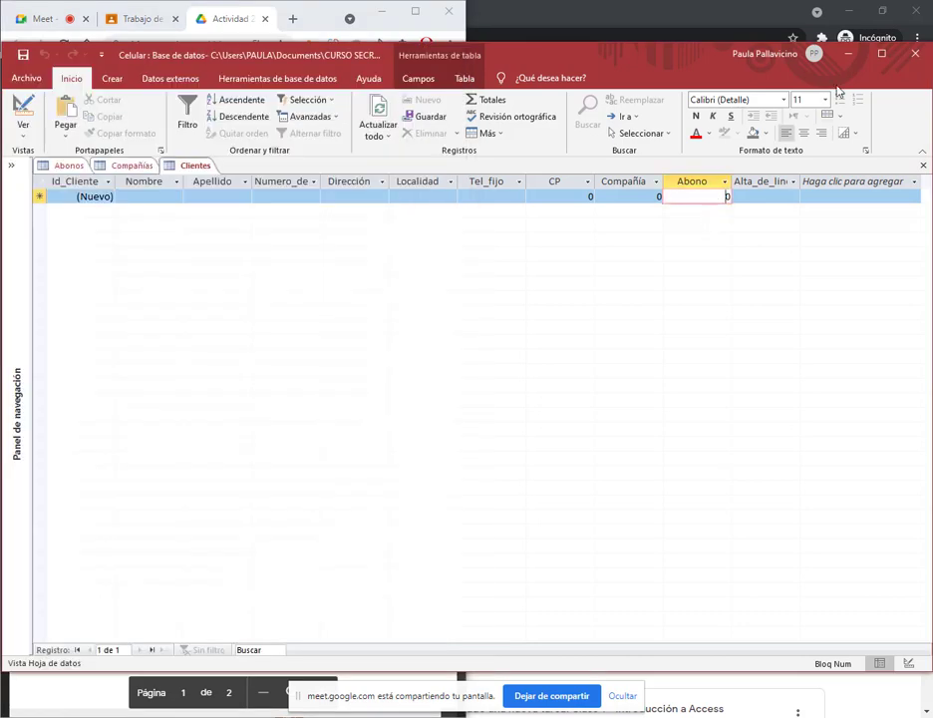
left_click(881, 54)
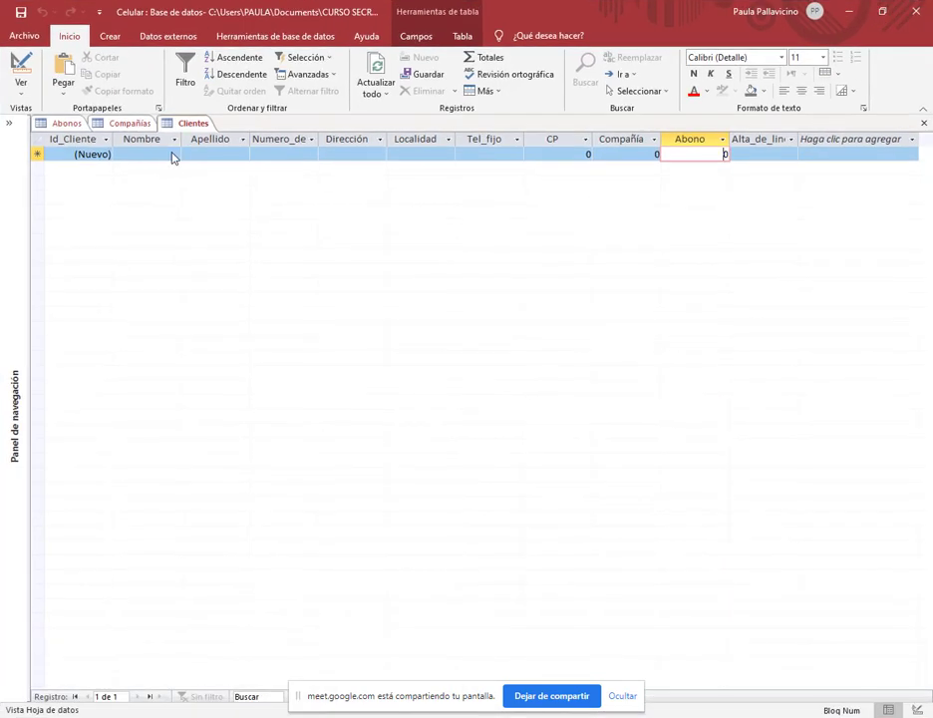
- Add a client record in Haedo, postcode 1700, company 1, plan 2, line start 14/05/2021
left_click(172, 155)
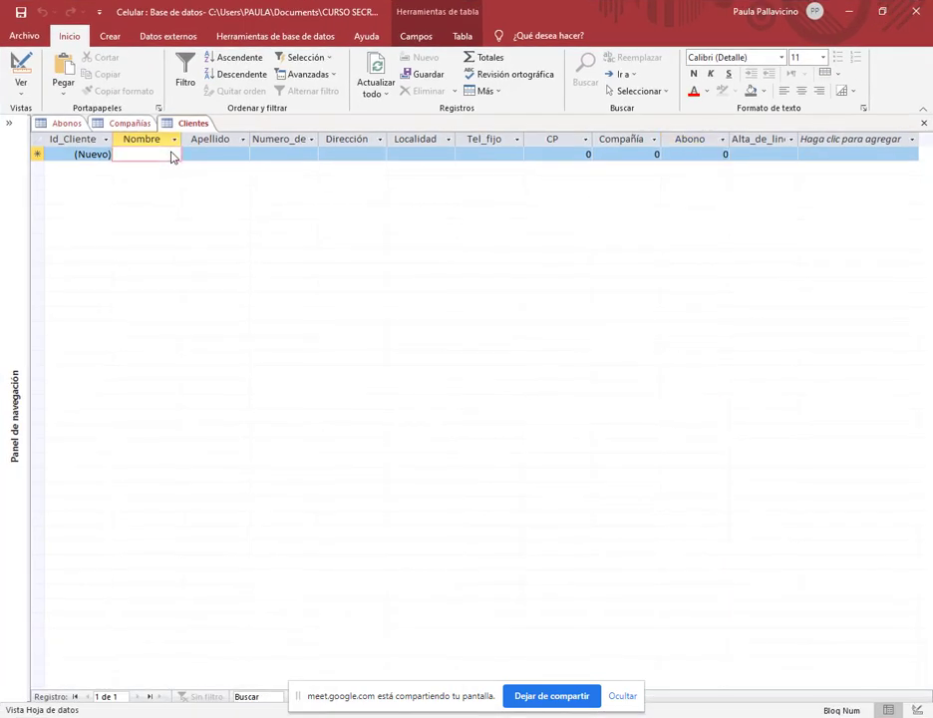
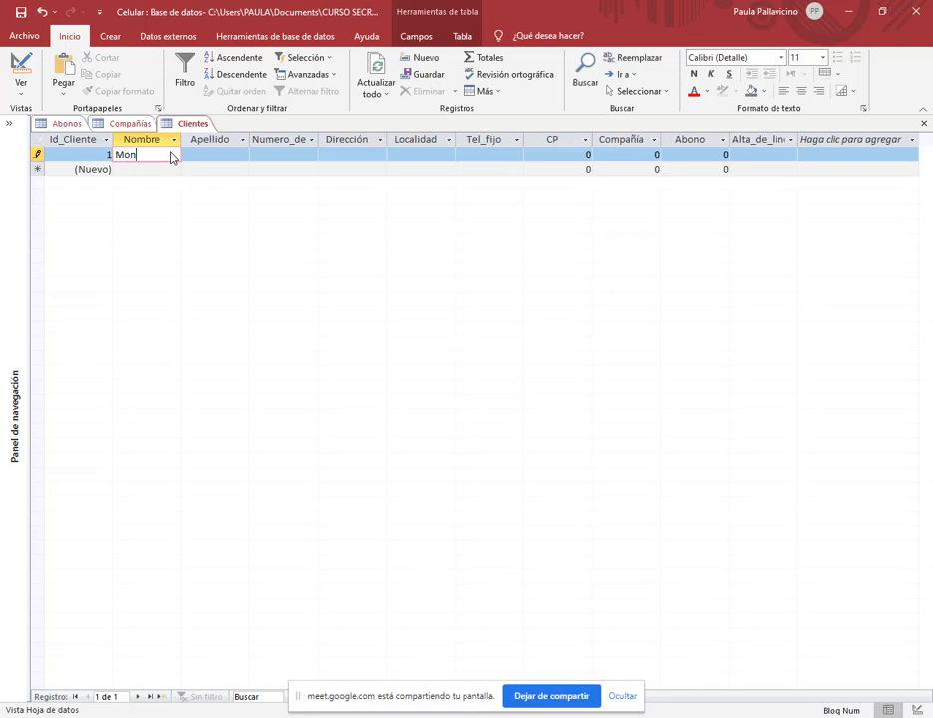
key("Tab")
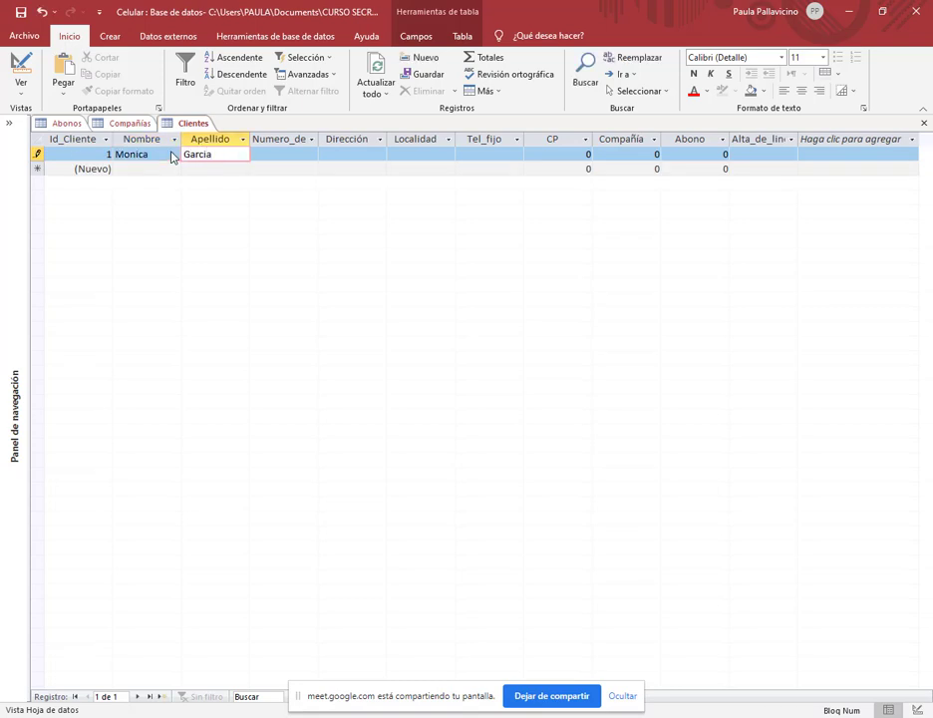
key("Tab")
type("5555")
key("Tab")
type("Direc")
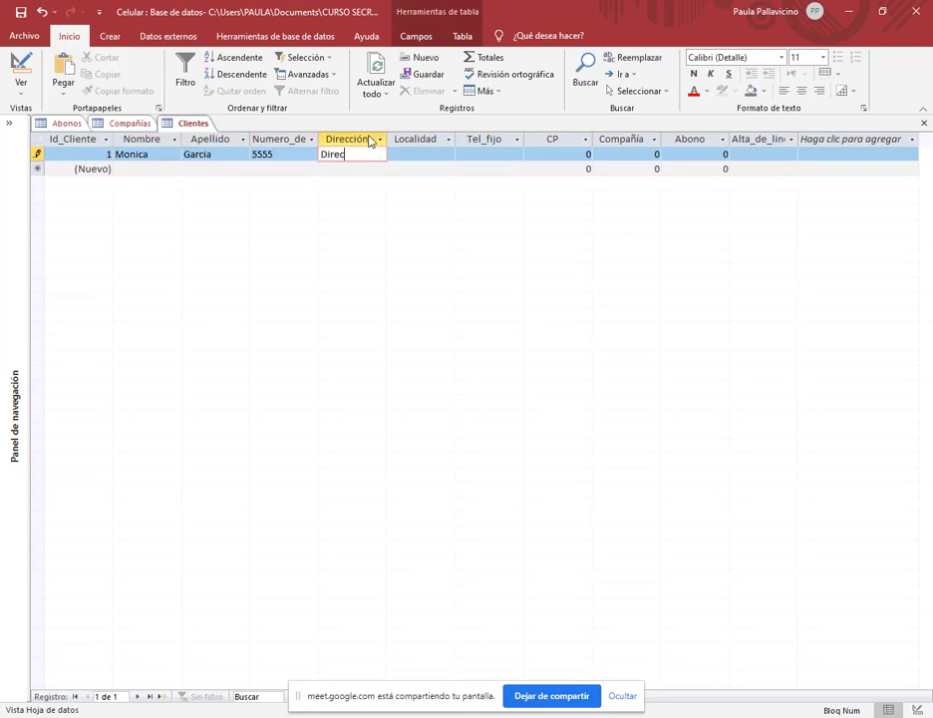
type("ción 1")
key("Tab")
type("Haedo")
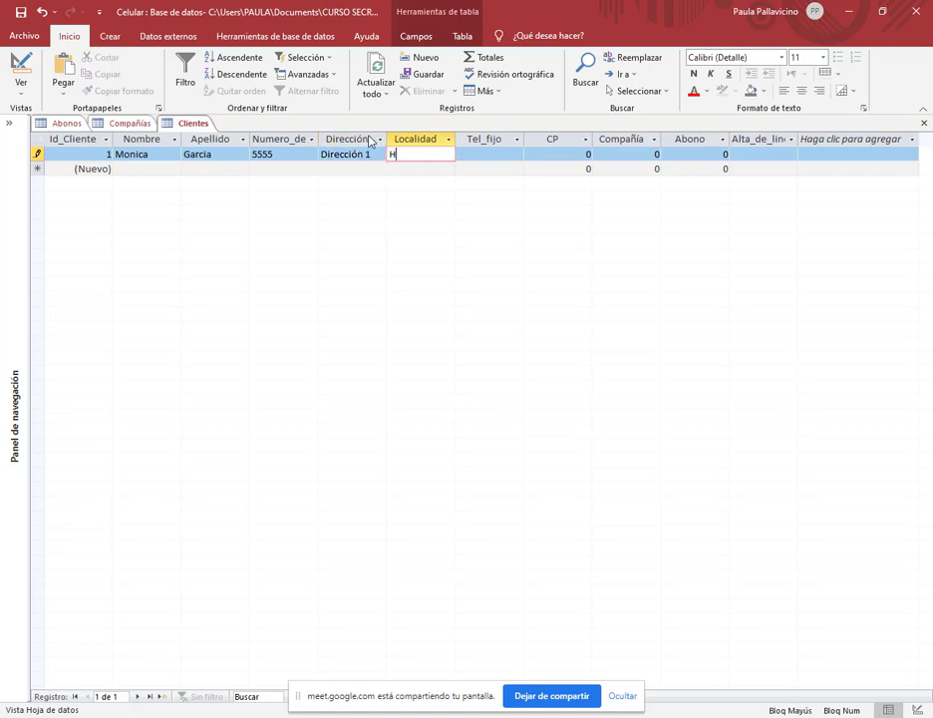
key("Tab")
type("5555")
key("Tab")
type("1700")
key("Tab")
type("1")
key("Tab")
type("2")
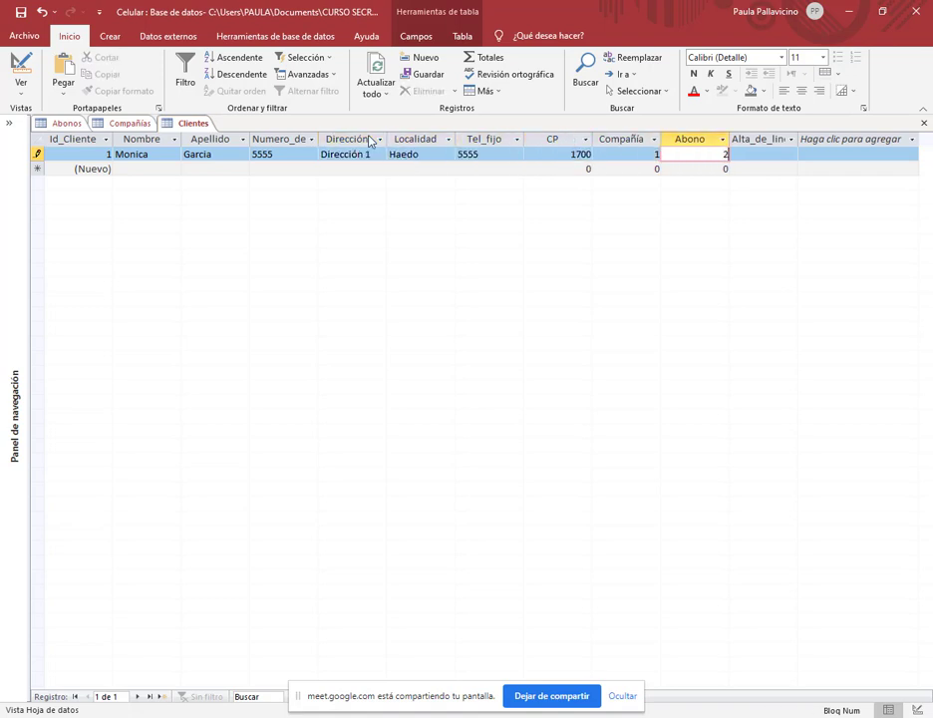
key("Tab")
left_click(804, 154)
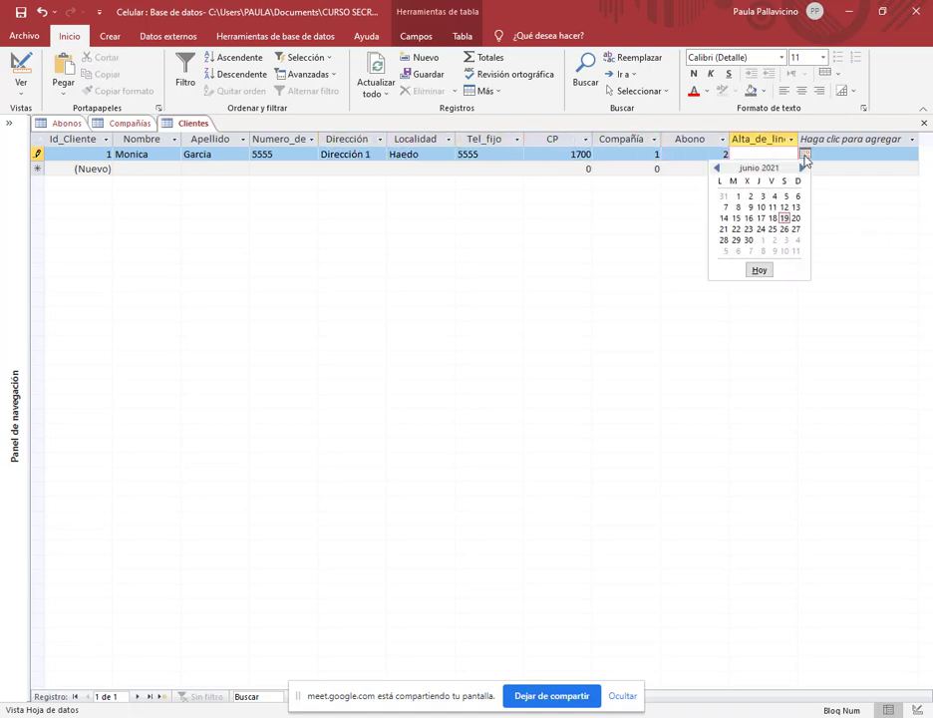
left_click(716, 167)
left_click(772, 217)
- Add the next client in Morón, postcode 1701, company 2, plan 1, line start 11/06/2021
key("Tab")
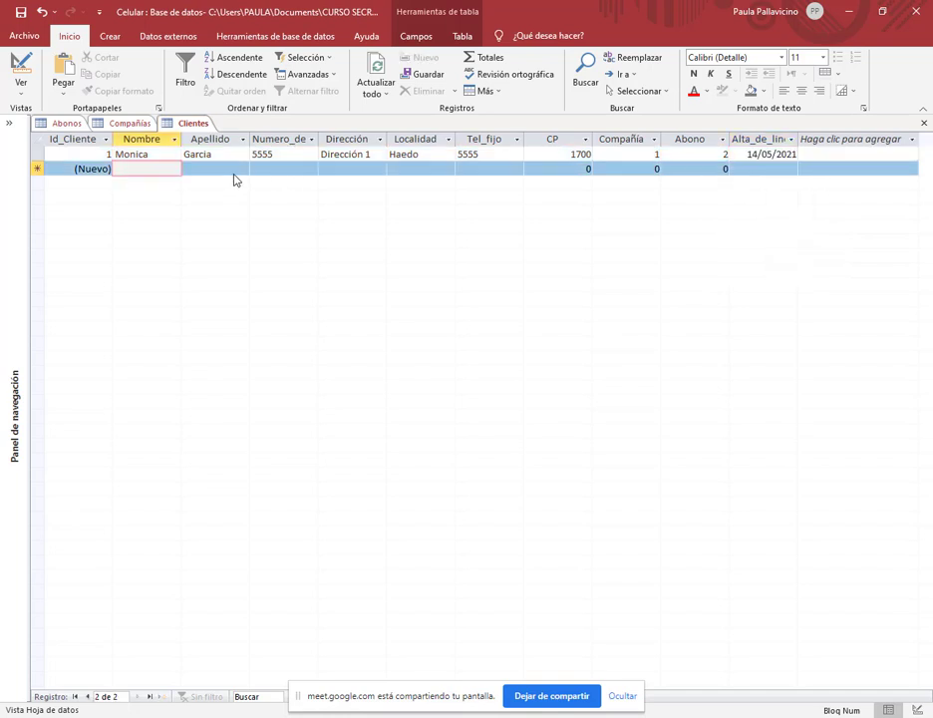
key("Tab")
key("Tab")
type("777")
key("Tab")
key("ctrl+apostrophe")
key("BackSpace")
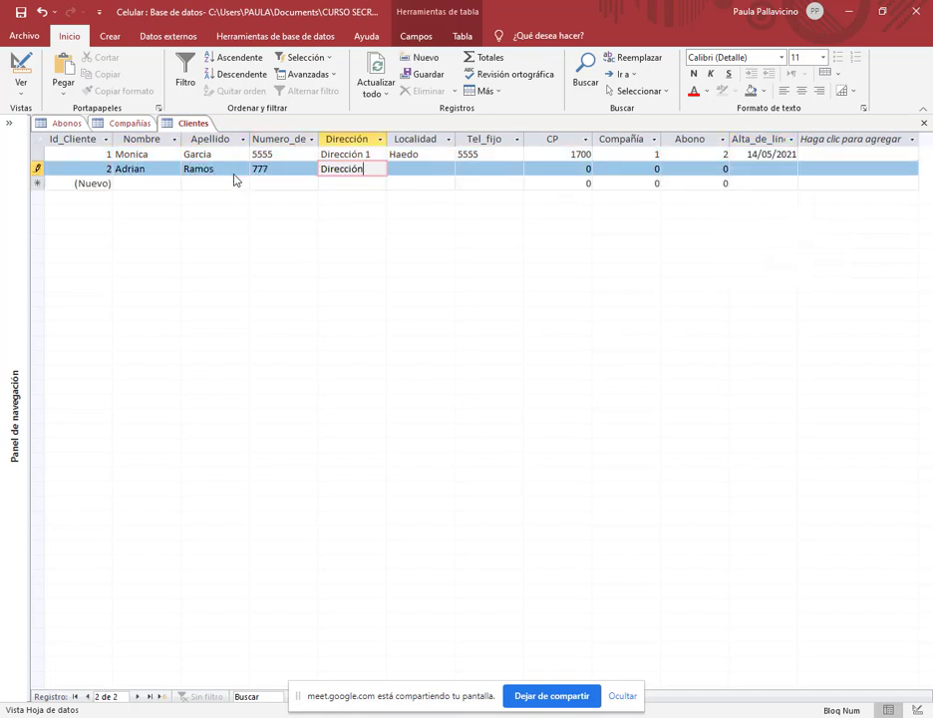
type("2\tMorón")
key("Tab")
type("3333")
key("Tab")
type("1701")
key("Tab")
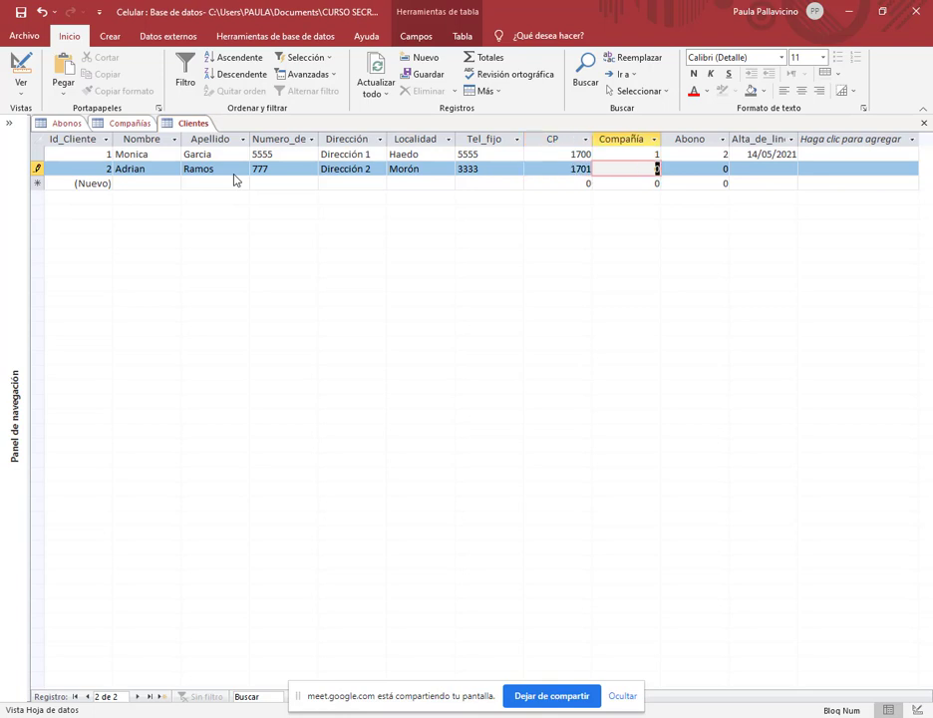
type("2")
key("Tab")
type("1")
- Add a client in Merlo, postcode 1702, company 3, plan 2, line start 27/05/2021
key("Tab")
left_click(806, 168)
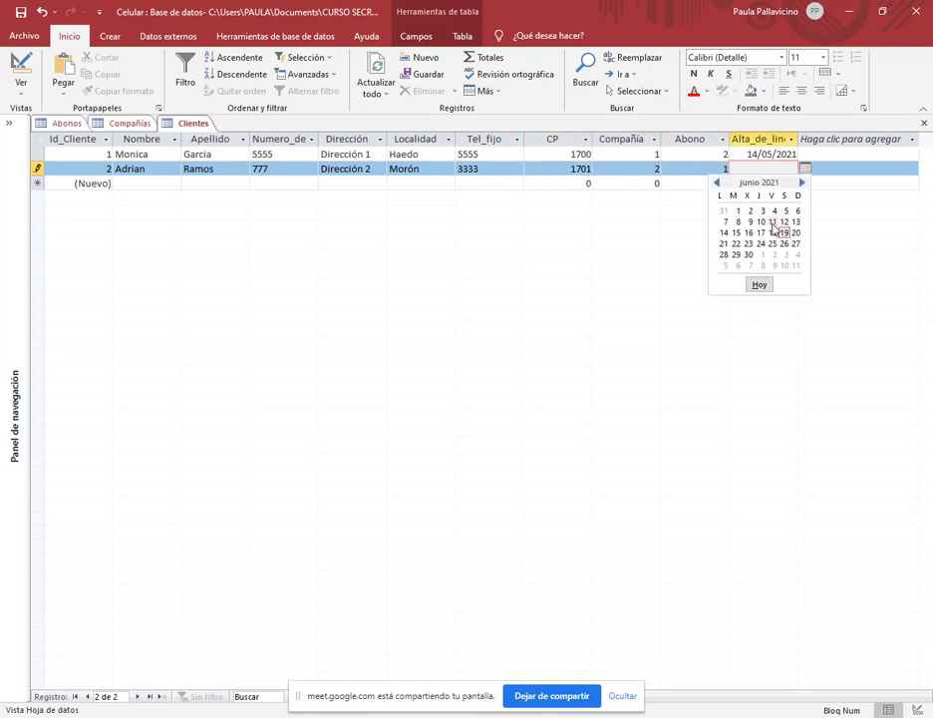
left_click(772, 232)
left_click(137, 184)
key("Tab")
key("Tab")
type("888")
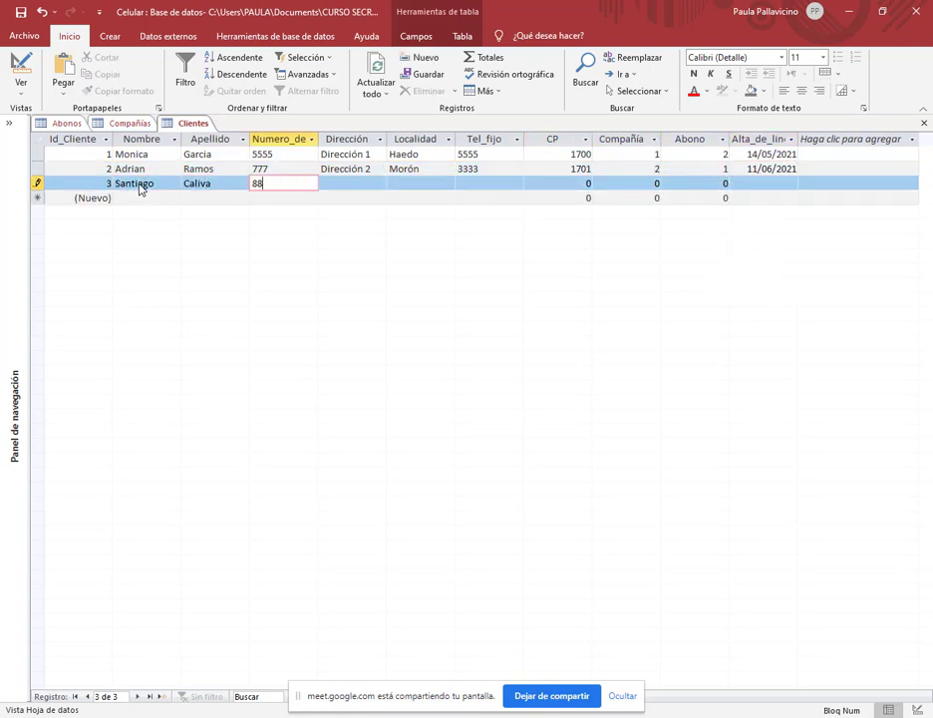
key("Tab")
key("ctrl+apostrophe")
key("BackSpace")
type("3")
key("Tab")
type("Merlo")
key("Tab")
type("222")
key("Tab")
type("1702")
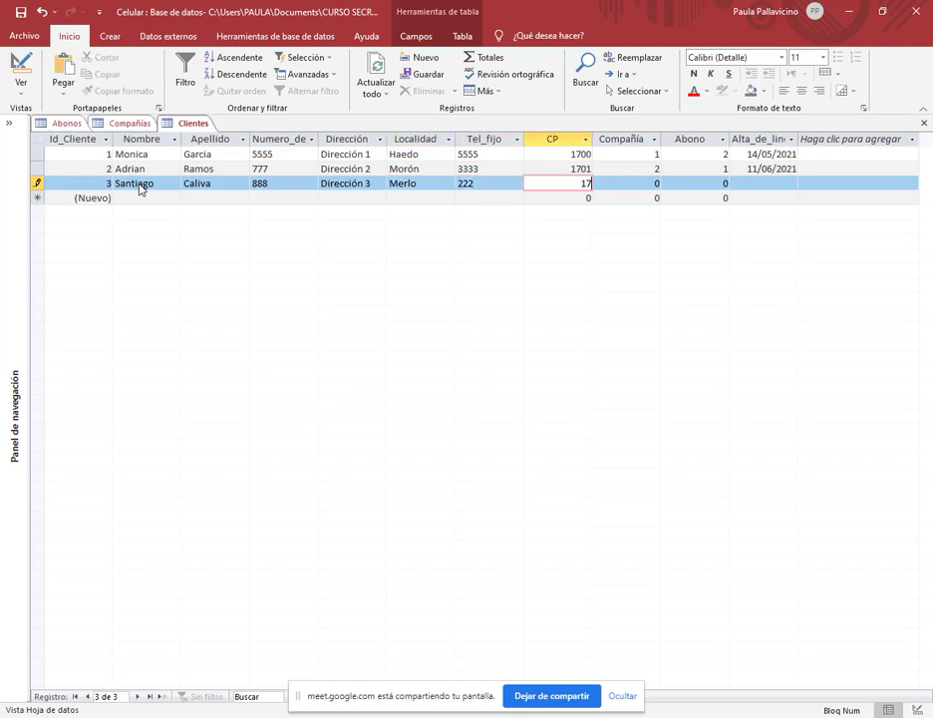
key("Tab")
type("3")
- Add a client in Haedo, postcode 1703, company 4, plan 1, line start 9 June 2021
key("Tab")
type("2")
key("Tab")
left_click(805, 184)
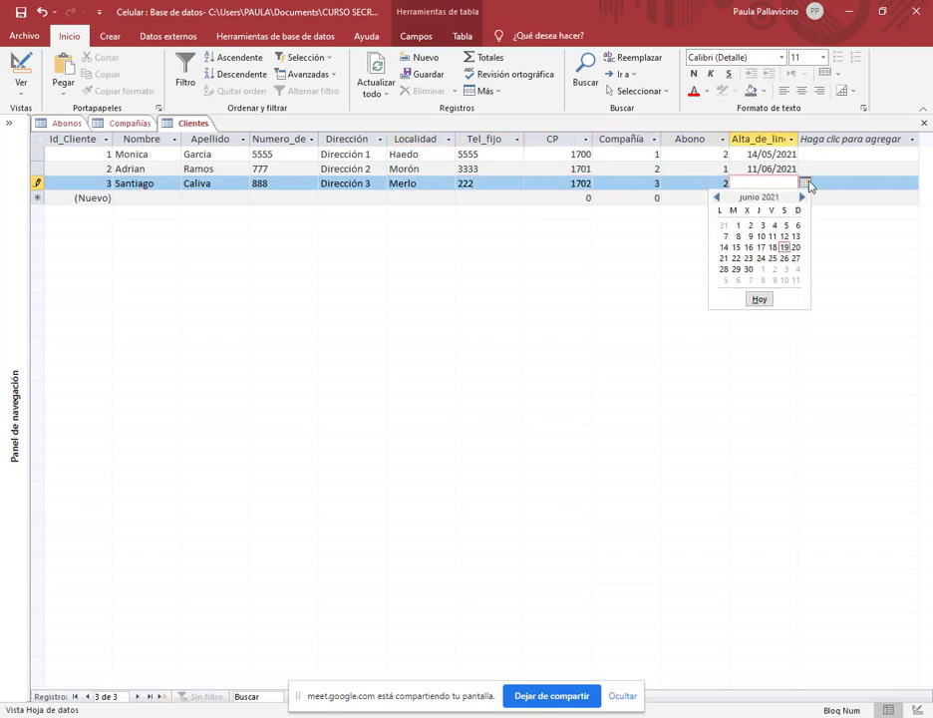
left_click(720, 200)
left_click(765, 267)
left_click(164, 203)
key("Tab")
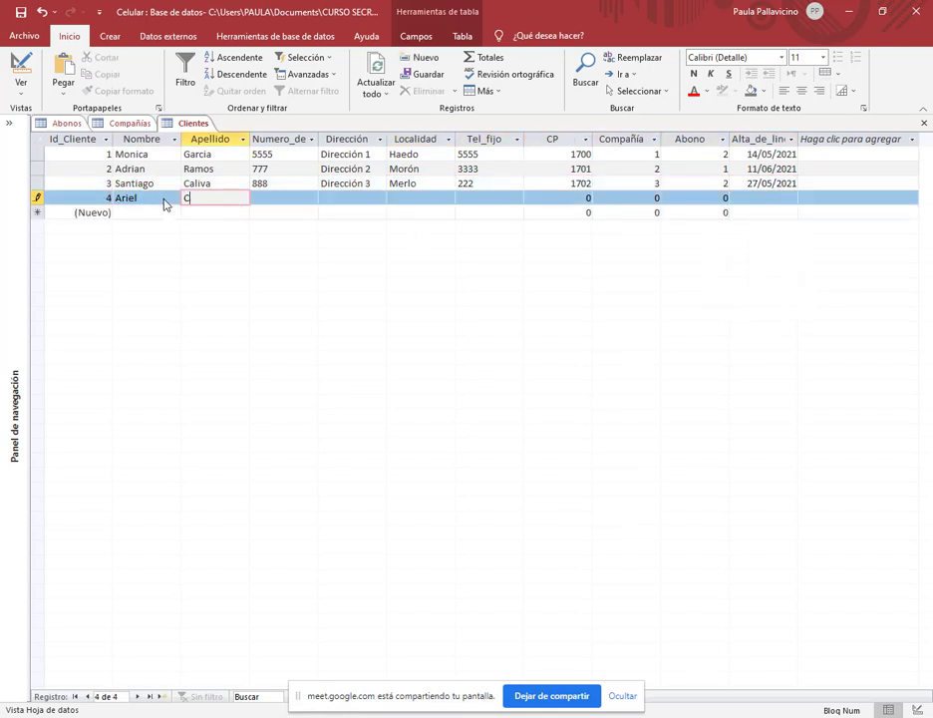
key("Tab")
type("999")
key("Tab")
key("ctrl+apostrophe")
key("BackSpace")
type("4")
key("Tab")
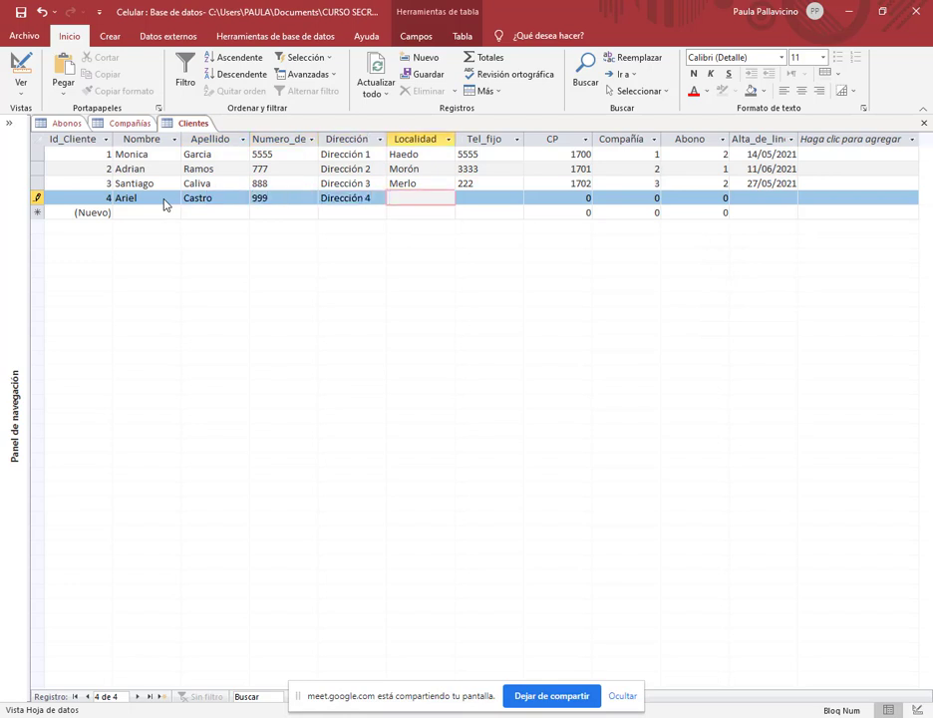
type("Haedo")
key("Tab")
type("111")
key("Tab")
type("1703")
key("Tab")
type("4")
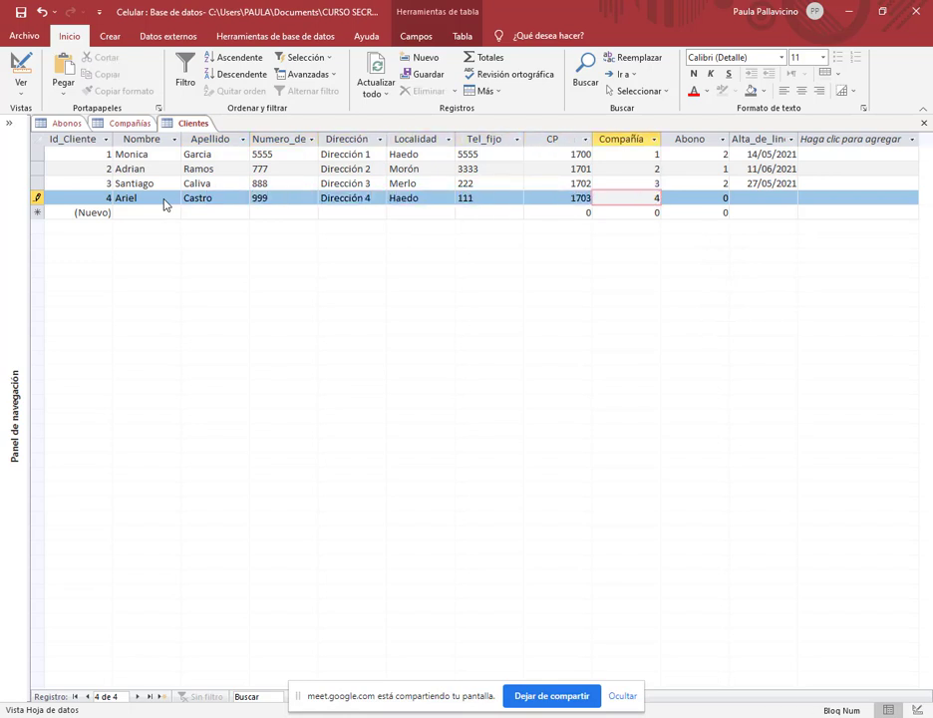
key("Tab")
type("1")
- Add a client in Merlo, postcode 1704, company 2, plan 2, with today's date as line start
key("Tab")
left_click(806, 198)
left_click(746, 599)
left_click(137, 217)
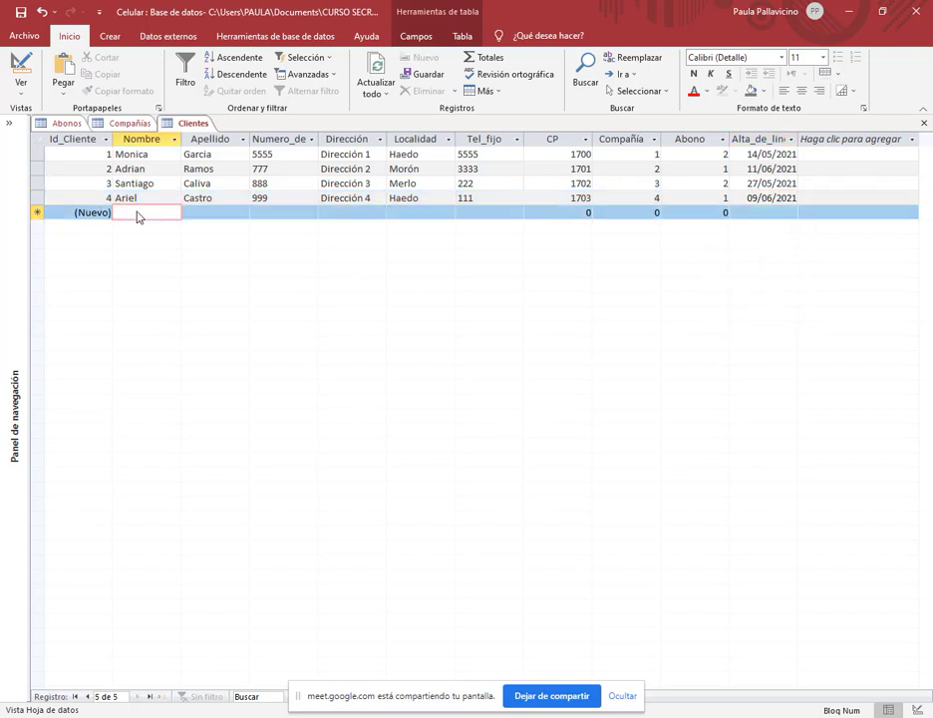
key("Tab")
key("Tab")
type("3333")
key("Tab")
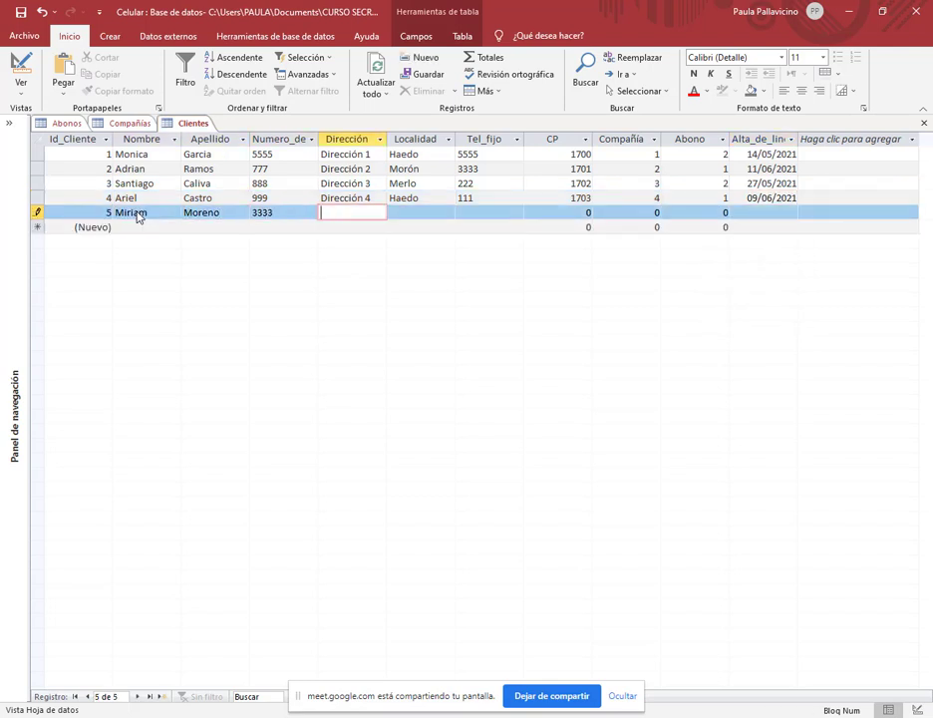
type("Dirección 5")
key("Tab")
type("Merlo")
key("Tab")
type("3333")
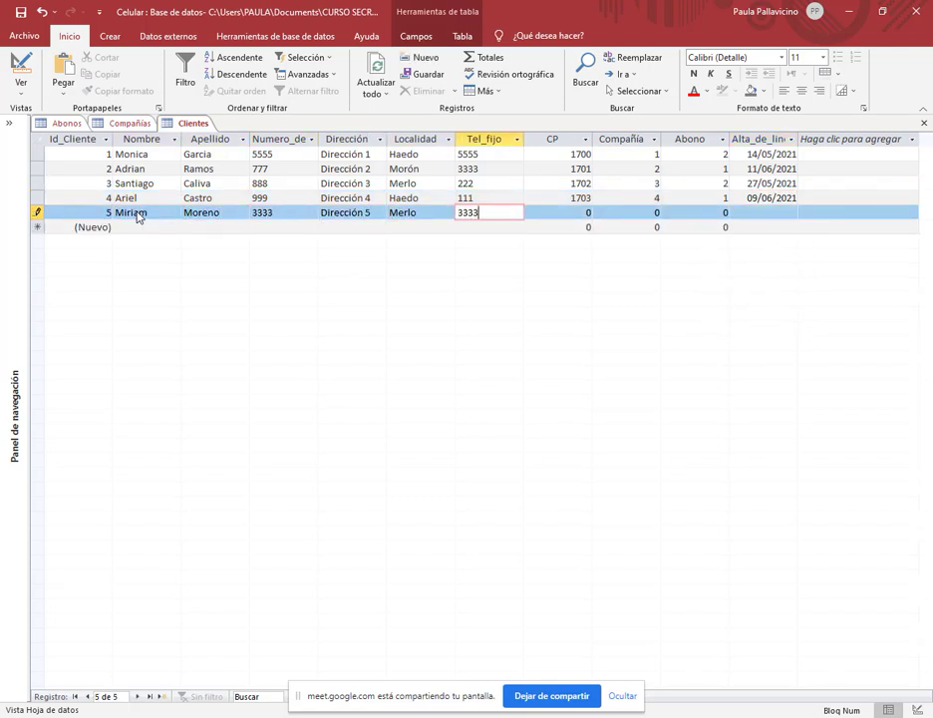
key("Tab")
type("1704")
key("Tab")
type("2")
key("Tab")
type("2")
key("Tab")
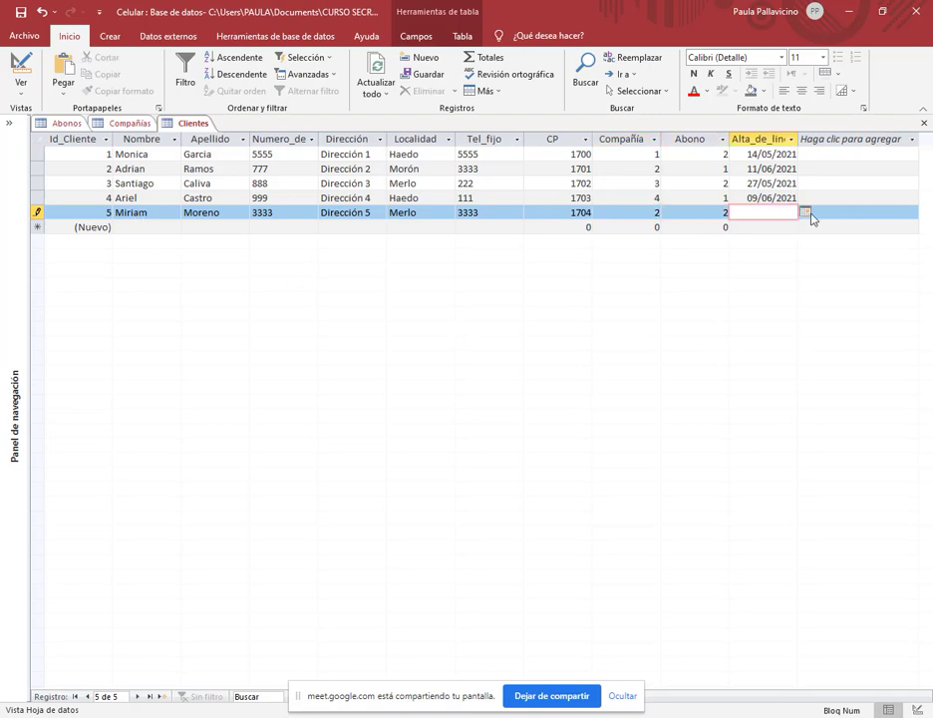
key("ctrl+semicolon")
- Check the assignment document on Drive for the remaining client data, then return to Clientes
left_click(166, 229)
key("alt+Tab")
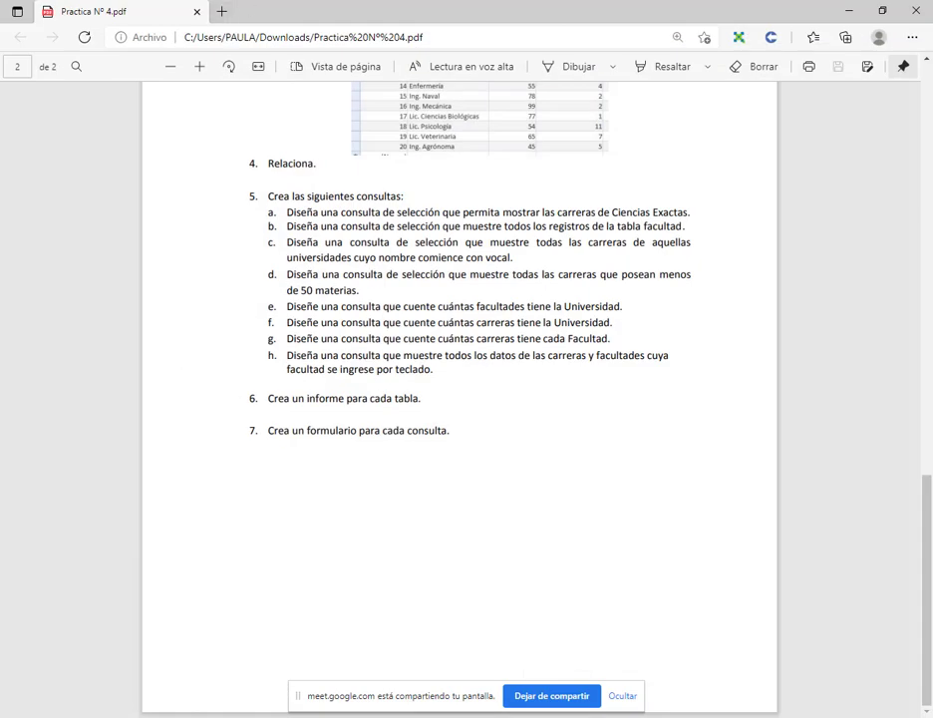
key("alt+Tab")
left_click(63, 662)
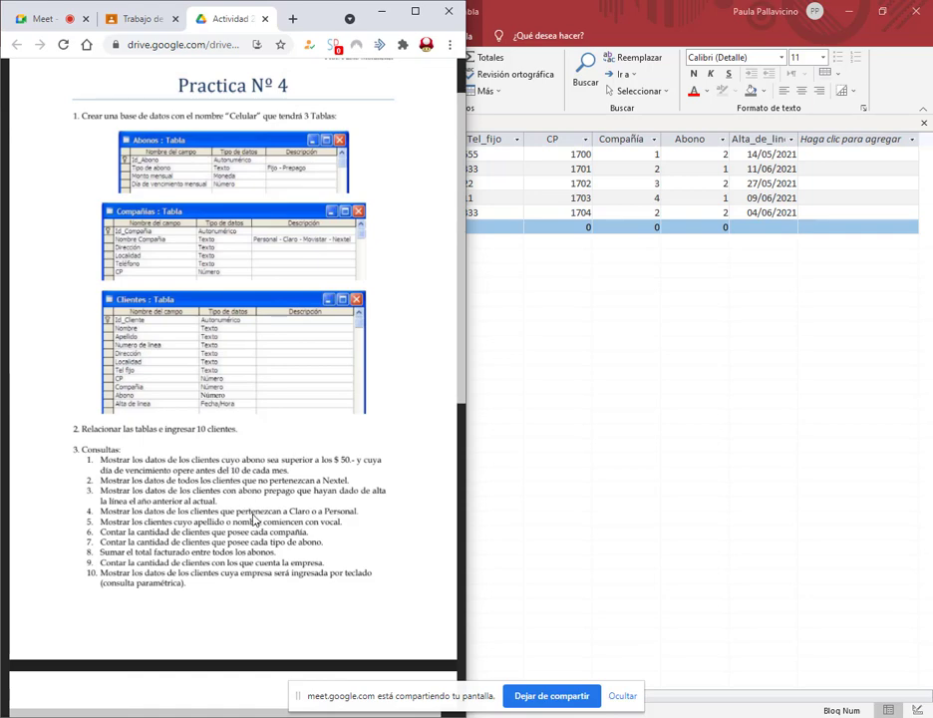
left_click(922, 47)
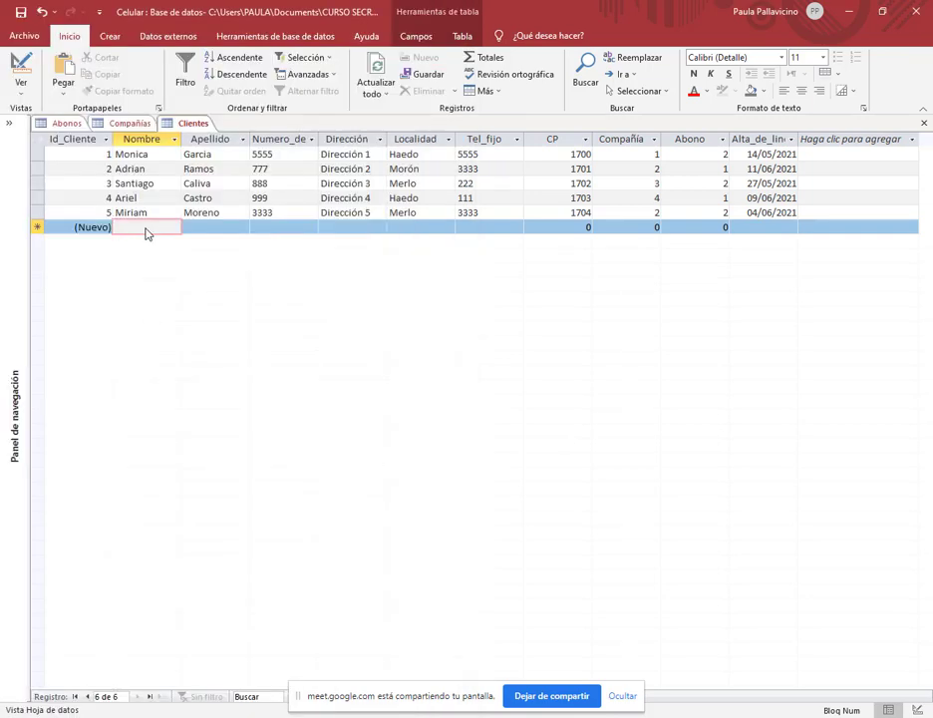
- Add a client in Moreno, postcode 1705, value 1, with line start corrected to 2 June 2020
key("Tab")
key("Tab")
type("1111")
key("Tab")
type("Dirección 6")
key("Tab")
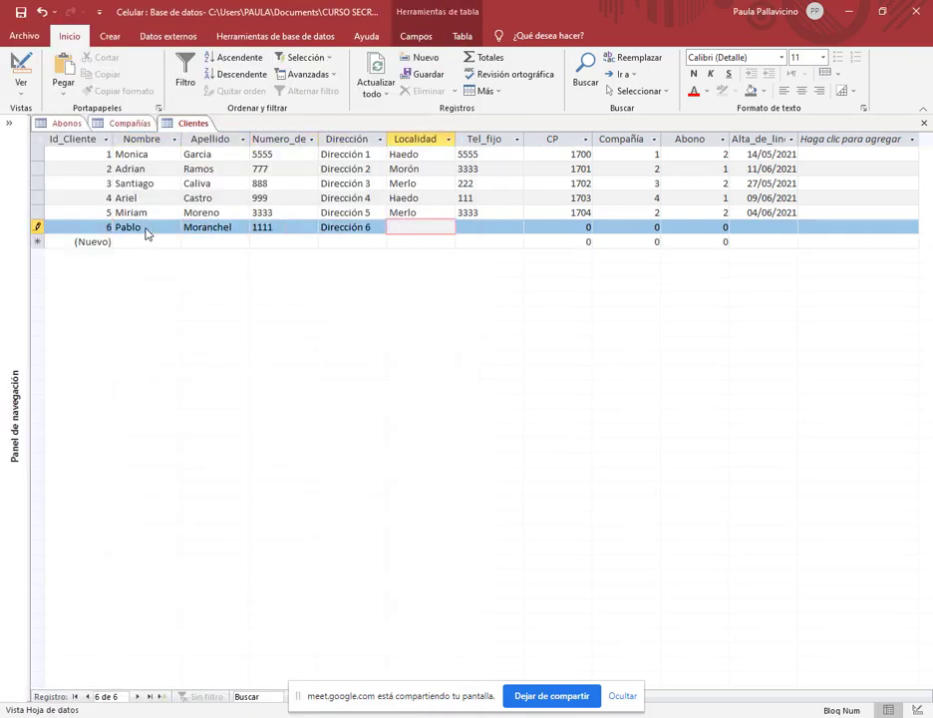
type("Moreno")
key("Tab")
type("5555")
key("Tab")
type("170")
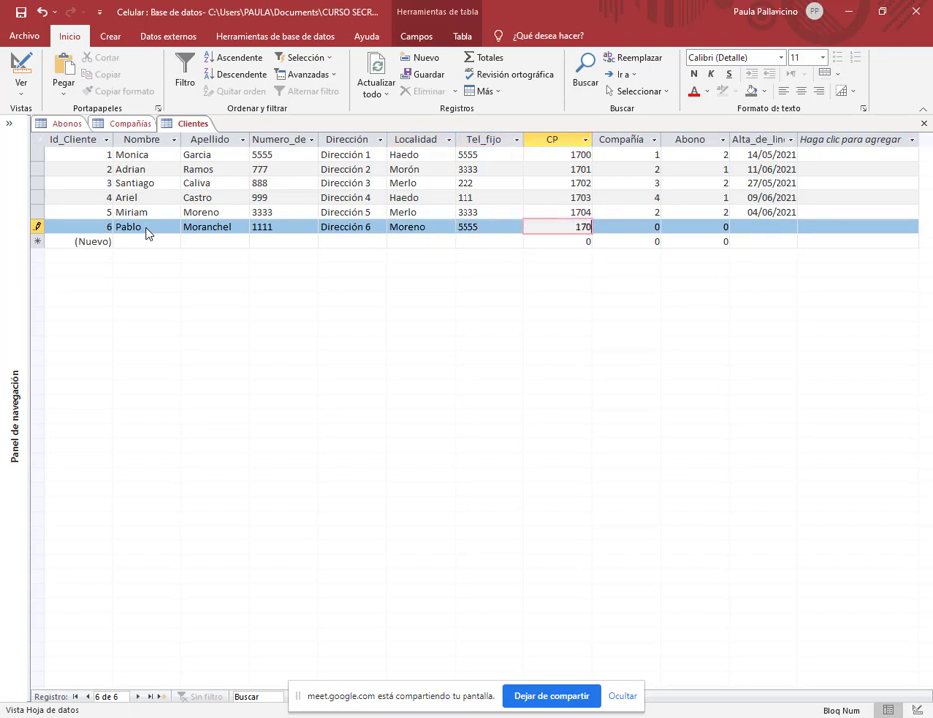
type("5")
key("Tab")
key("BackSpace")
key("Tab")
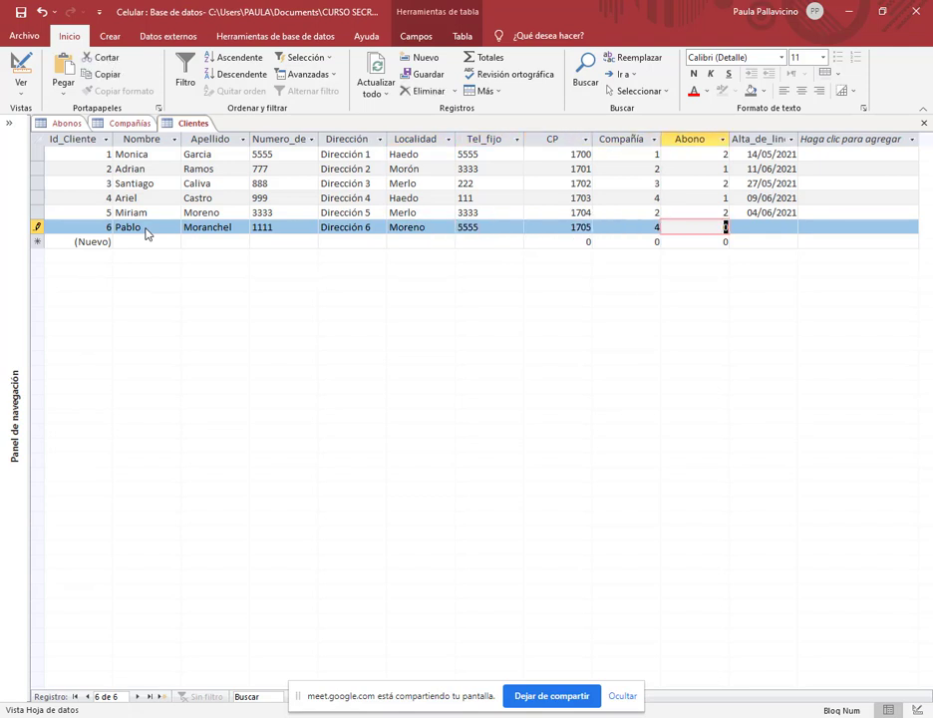
type("1")
key("Tab")
left_click(805, 227)
left_click(749, 269)
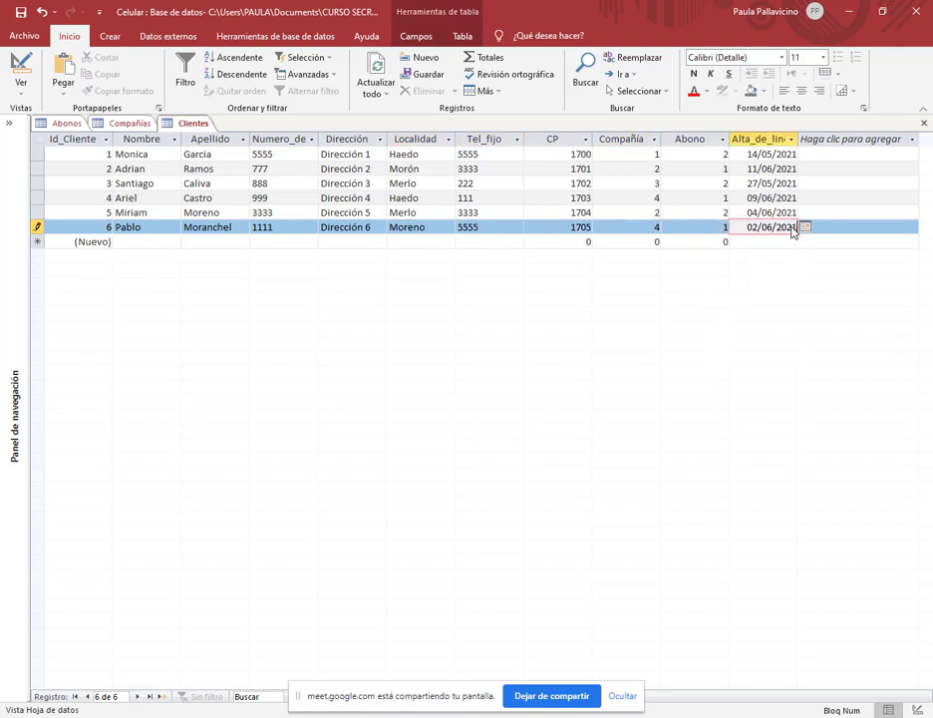
key("BackSpace")
type("0")
- Add the seventh client in Haedo, postcode 1706, company 3, plan 2, line start 10 May 2020
left_click(142, 244)
key("Tab")
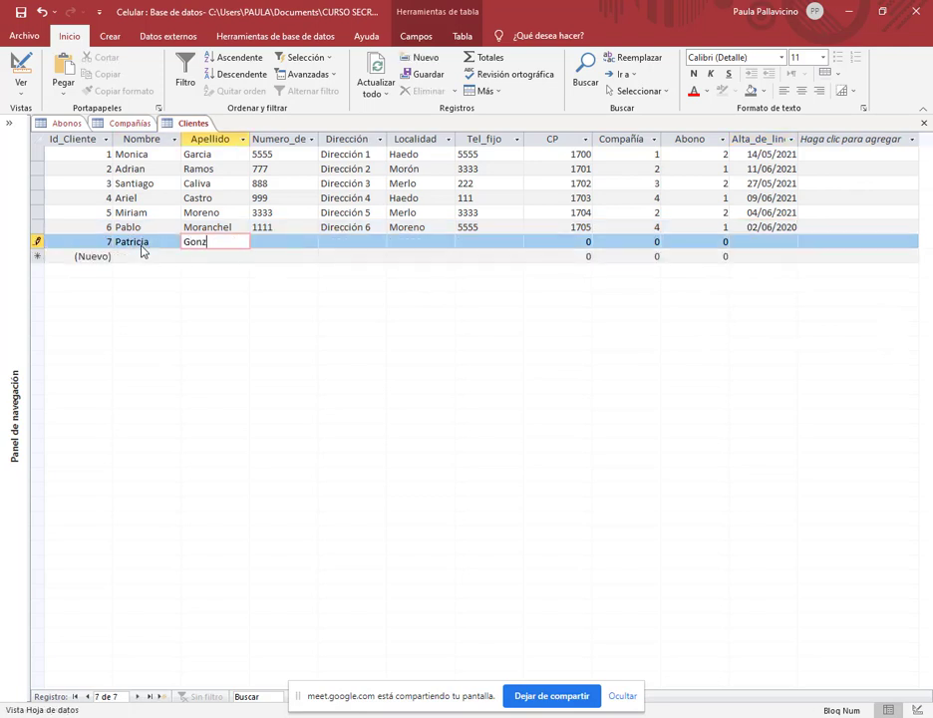
key("Tab")
type("2222")
key("Tab")
type("Dirección 7")
key("Tab")
type("Haedo")
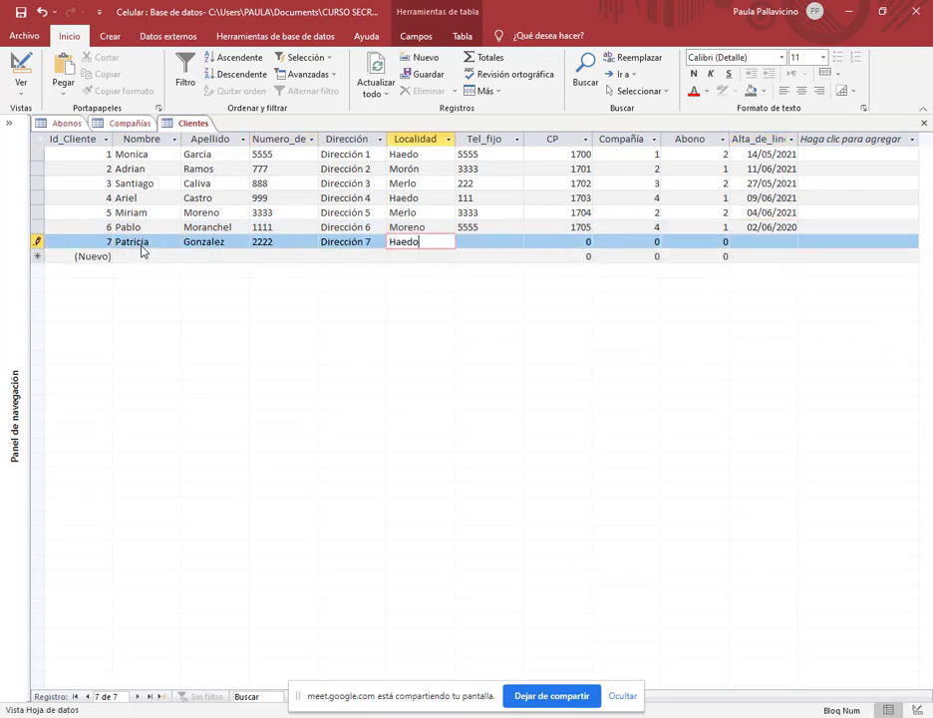
key("Tab")
type("6666")
key("Tab")
type("1706")
key("Tab")
type("3")
key("Tab")
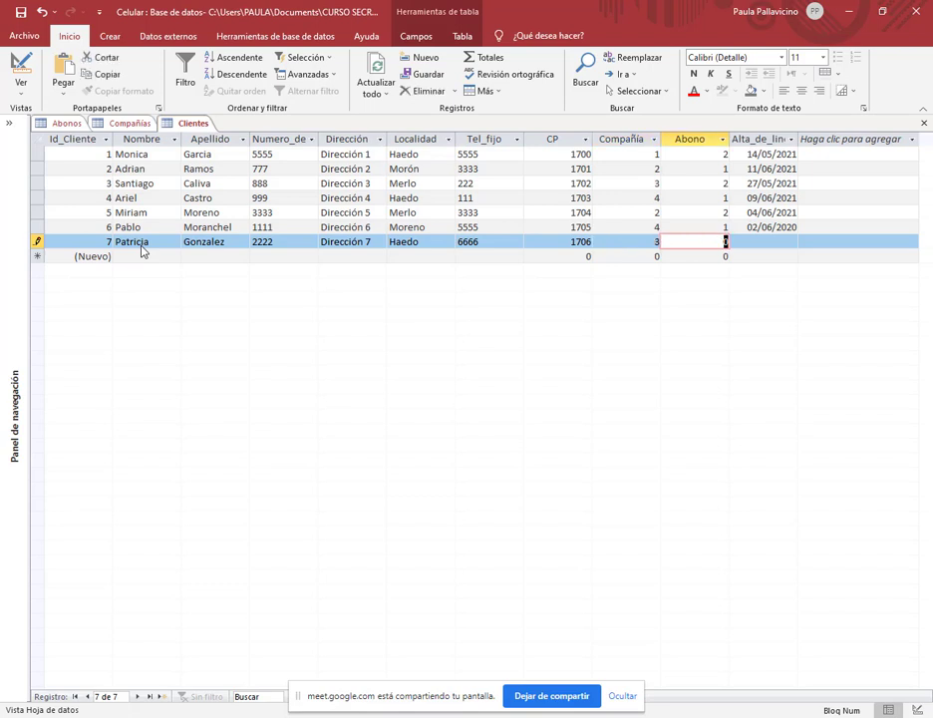
type("2")
key("Tab")
left_click(805, 242)
left_click(713, 263)
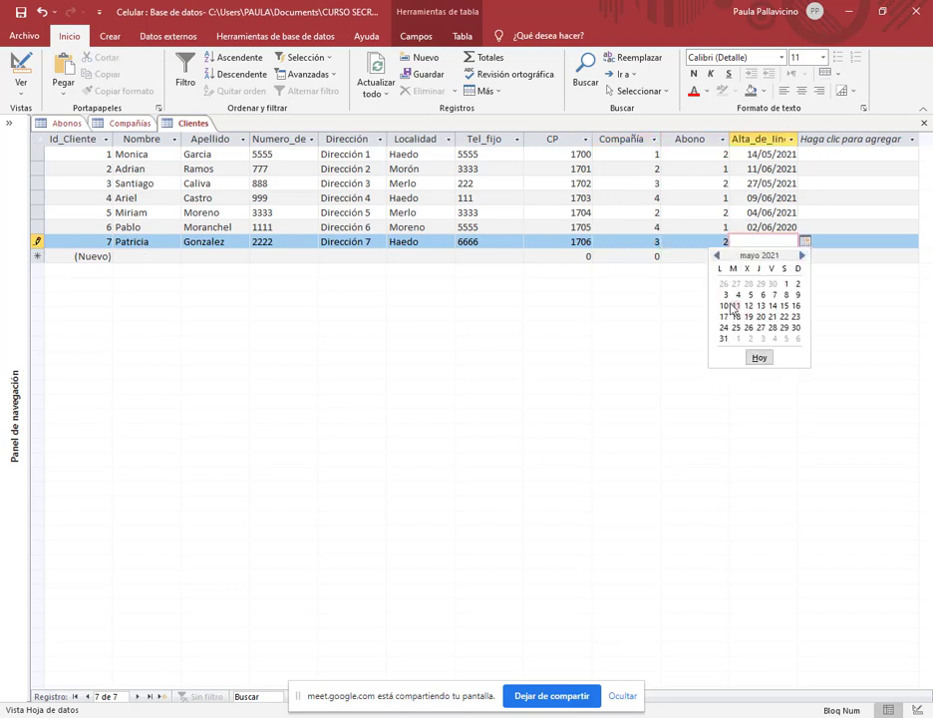
left_click(719, 307)
type("0/05/2020")
key("shift+Tab")
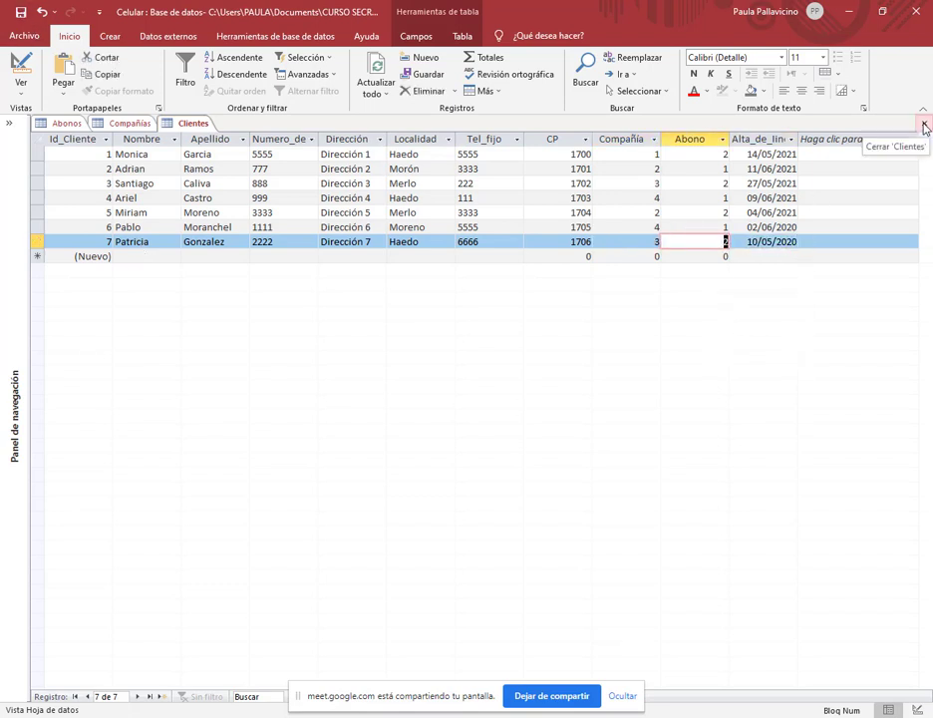
- Close the open table datasheets and dock Access on the right half of the screen
left_click(924, 122)
left_click(924, 123)
left_click(925, 122)
key("super+Right")
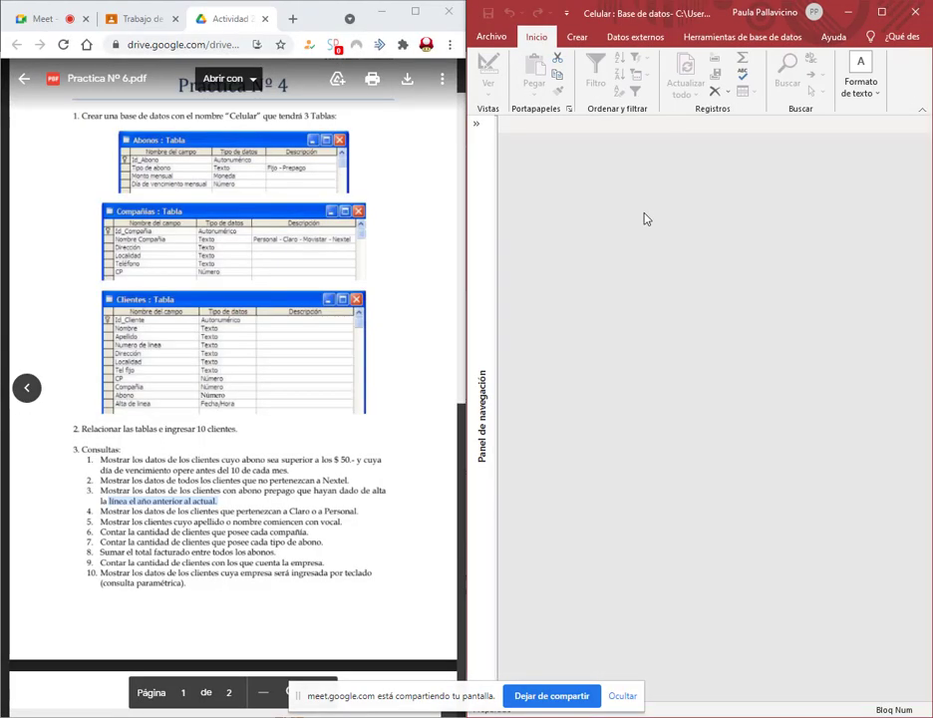
- Highlight the $50 condition for query 1 in the assignment PDF, then clear it
scroll(200, 367, "down", 3)
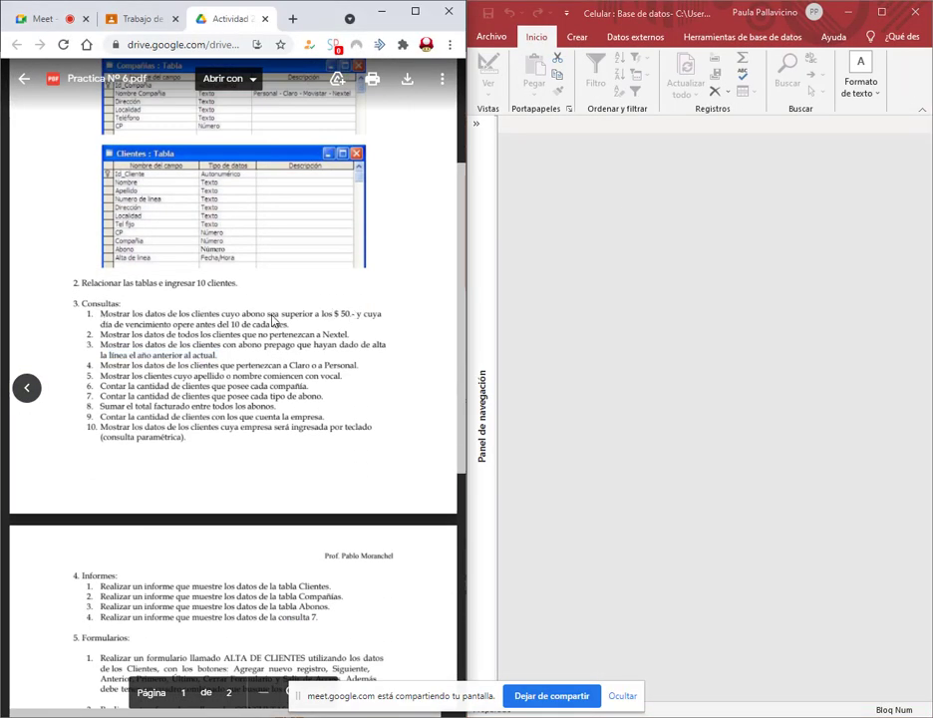
left_click_drag(280, 315, 359, 324)
scroll(359, 334, "up", 5)
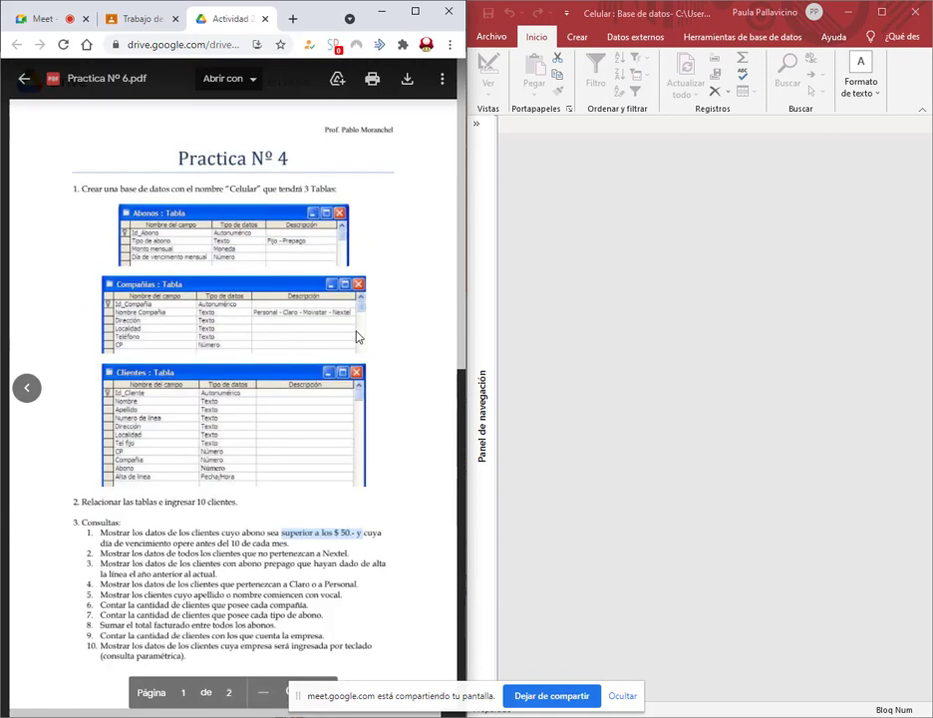
scroll(357, 334, "down", 3)
left_click(342, 397)
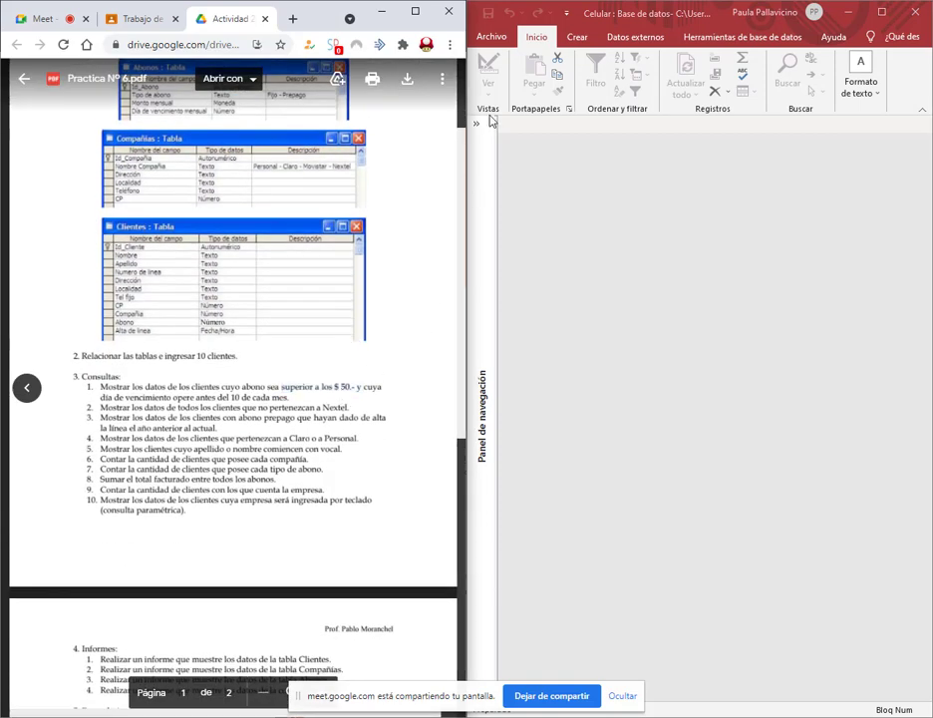
- Open and close the Abonos table from the Navigation Pane, then collapse the pane
left_click(476, 123)
double_click(514, 178)
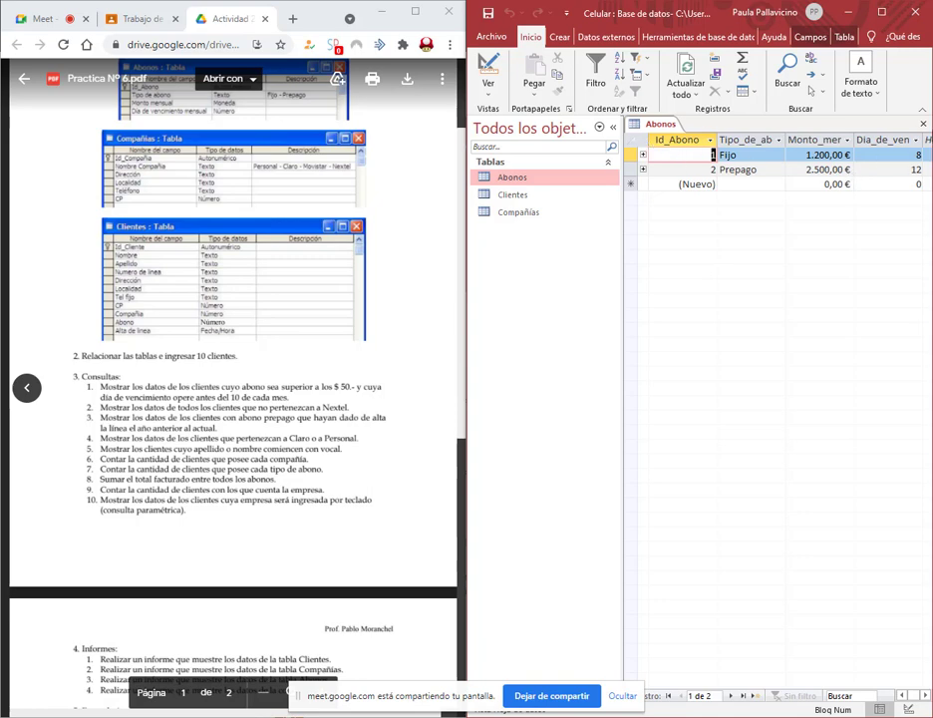
left_click(925, 125)
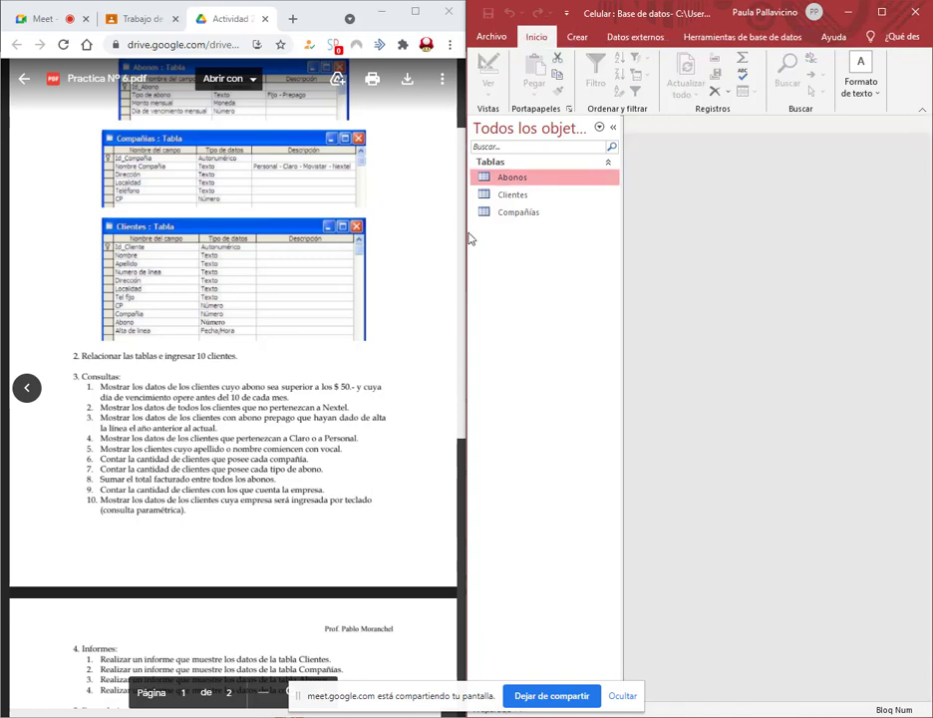
left_click(613, 127)
left_click(588, 41)
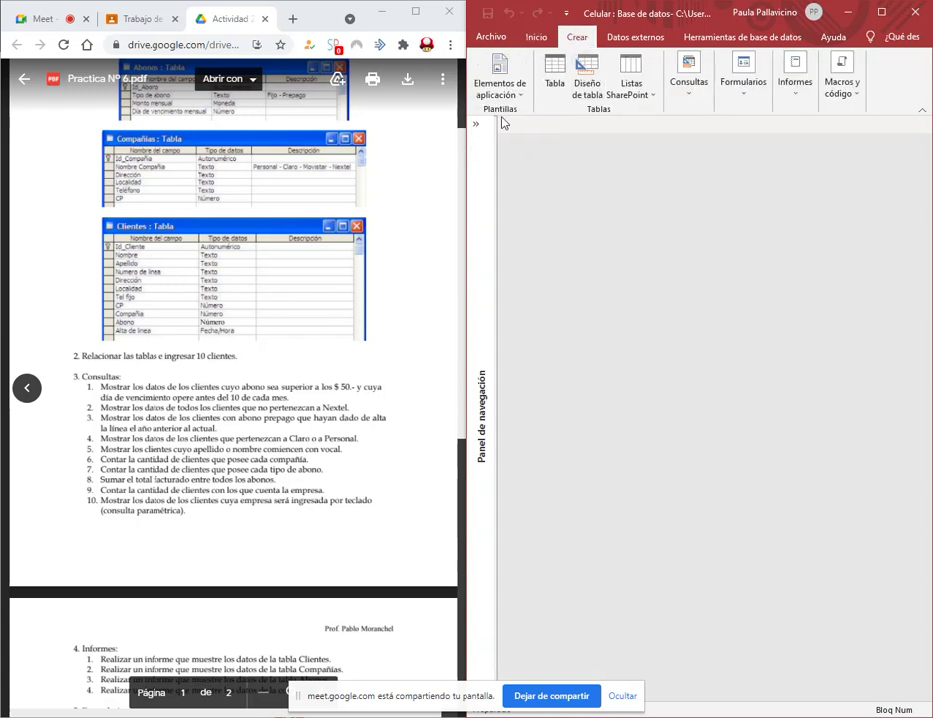
- Start a design query with Abonos, Clientes and Compañías, enlarging their field lists
left_click_drag(464, 133, 331, 132)
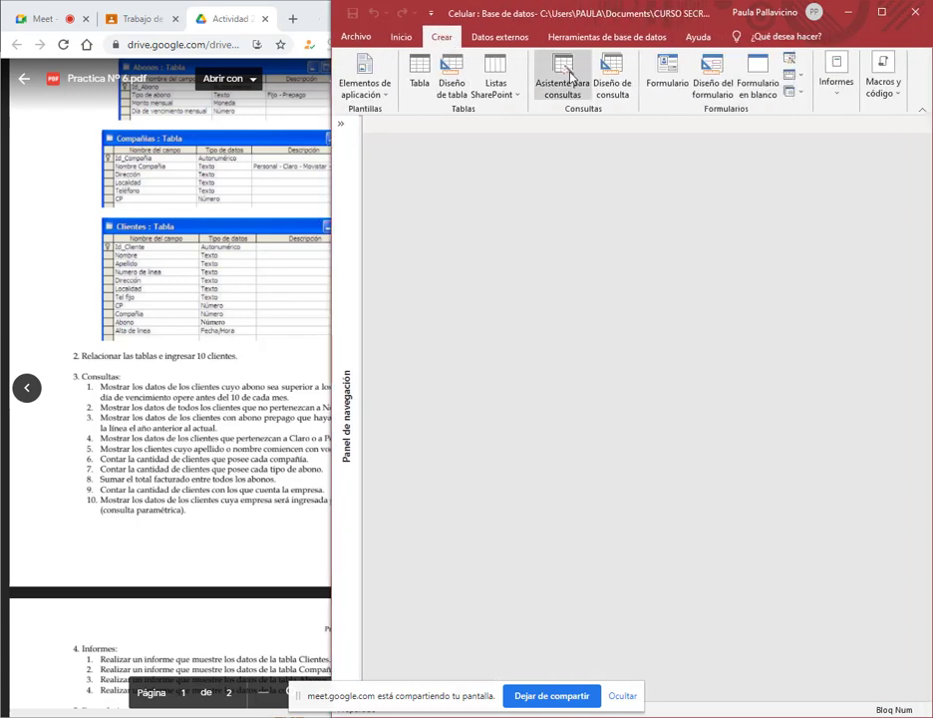
left_click(229, 570)
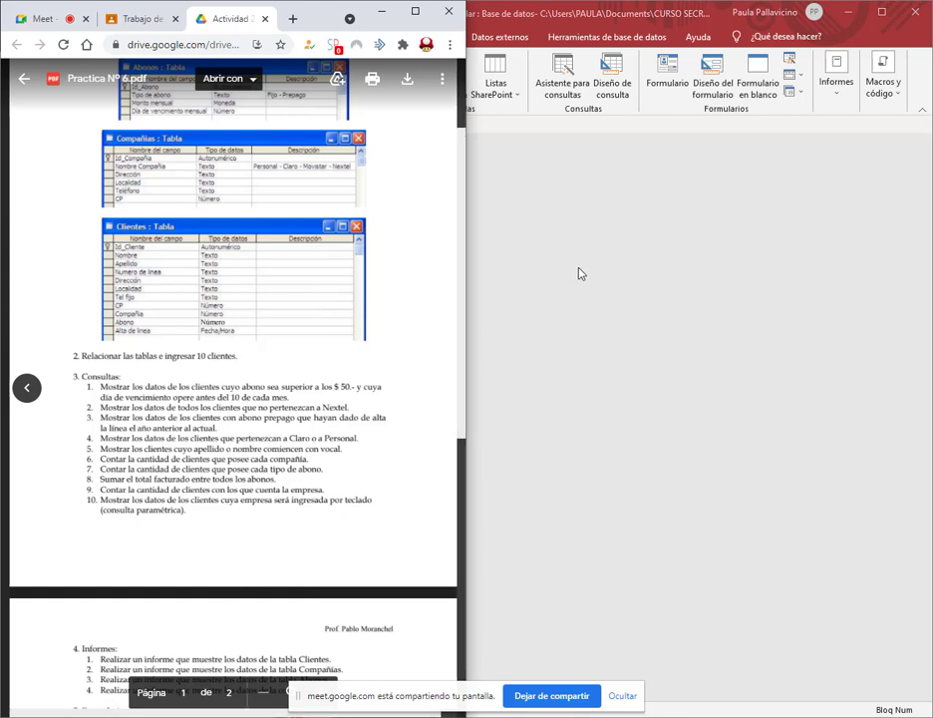
left_click(612, 86)
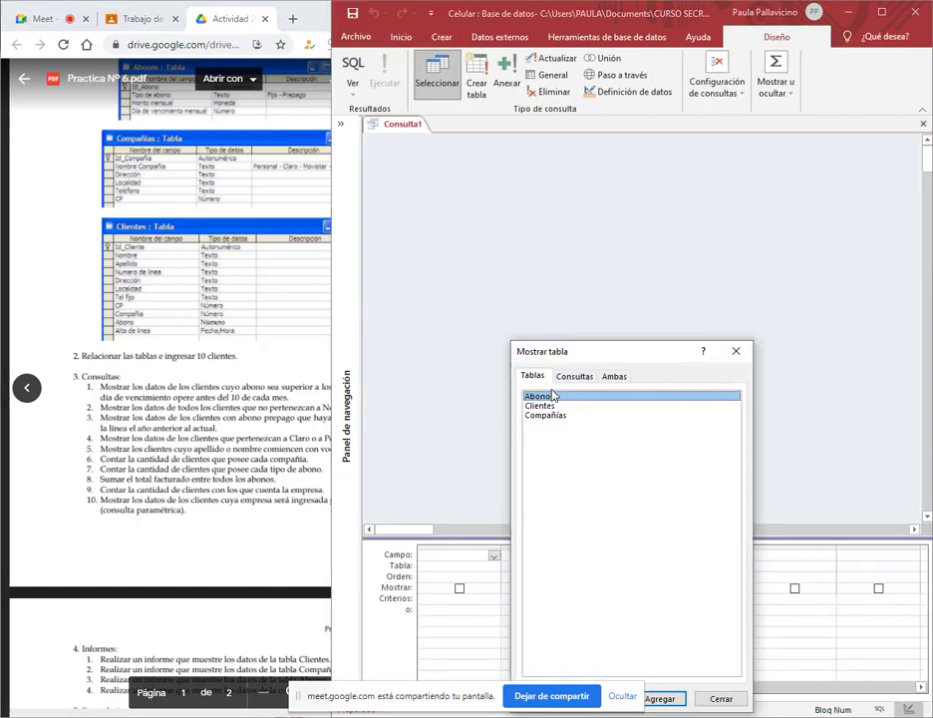
left_click_drag(558, 221, 560, 240)
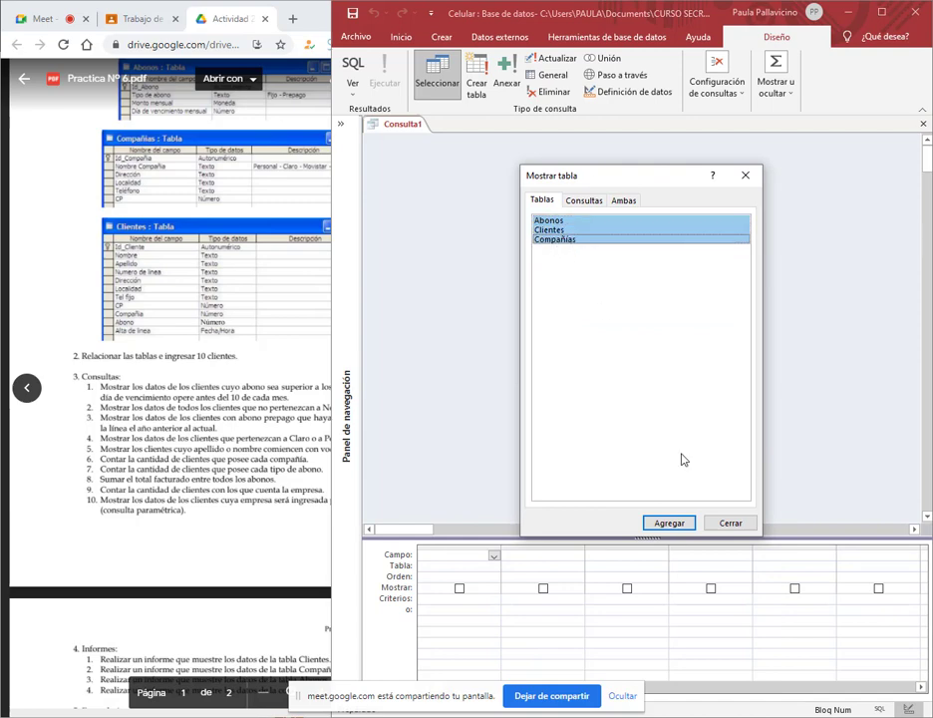
left_click(668, 523)
left_click(731, 523)
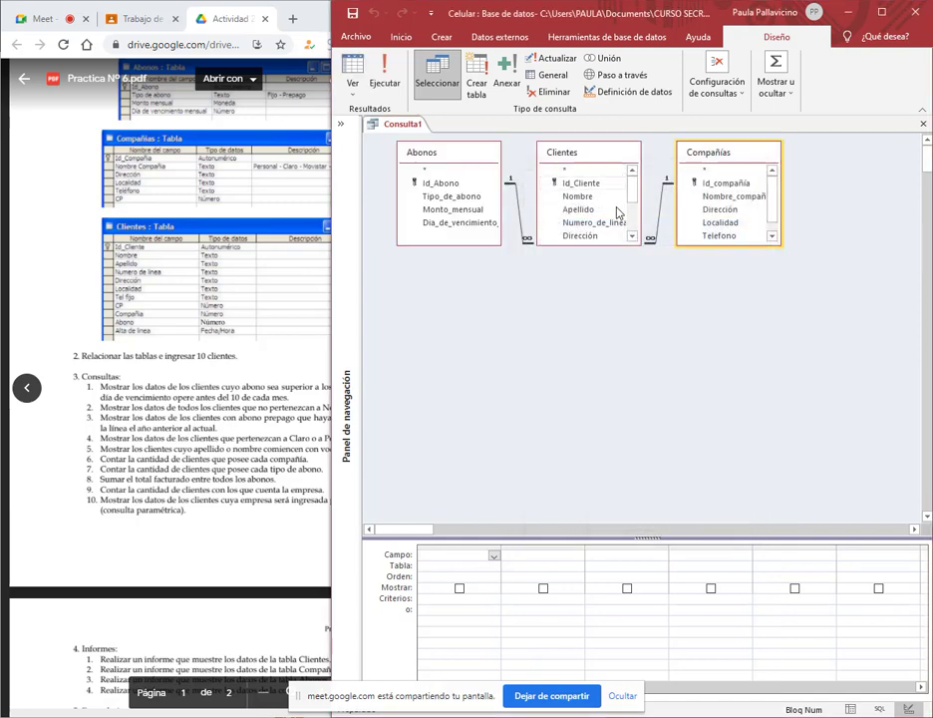
left_click_drag(625, 244, 631, 351)
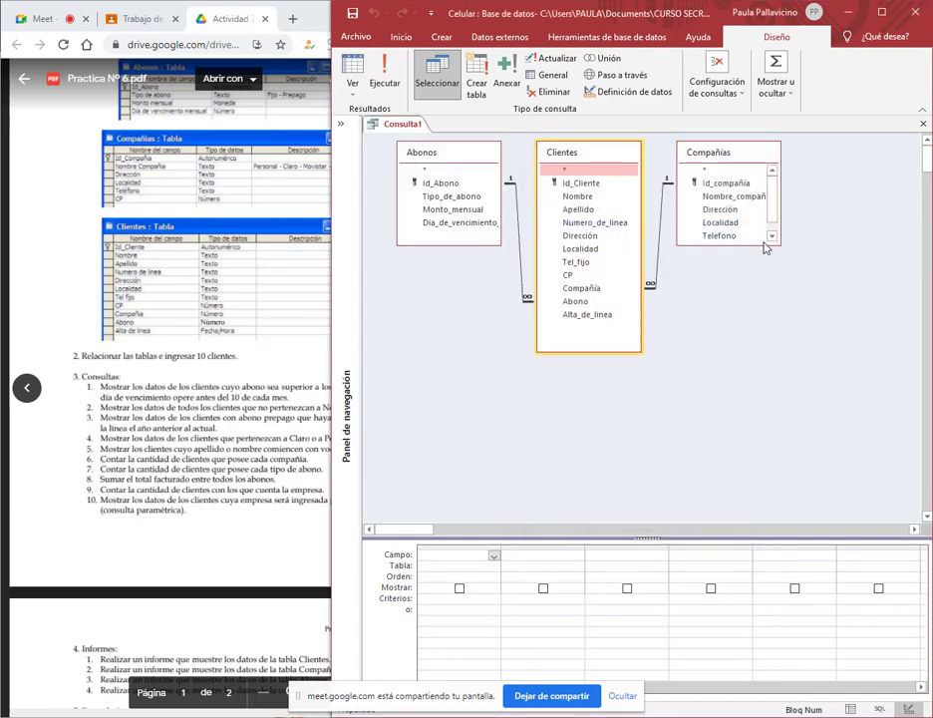
left_click_drag(766, 249, 775, 329)
left_click_drag(454, 249, 455, 258)
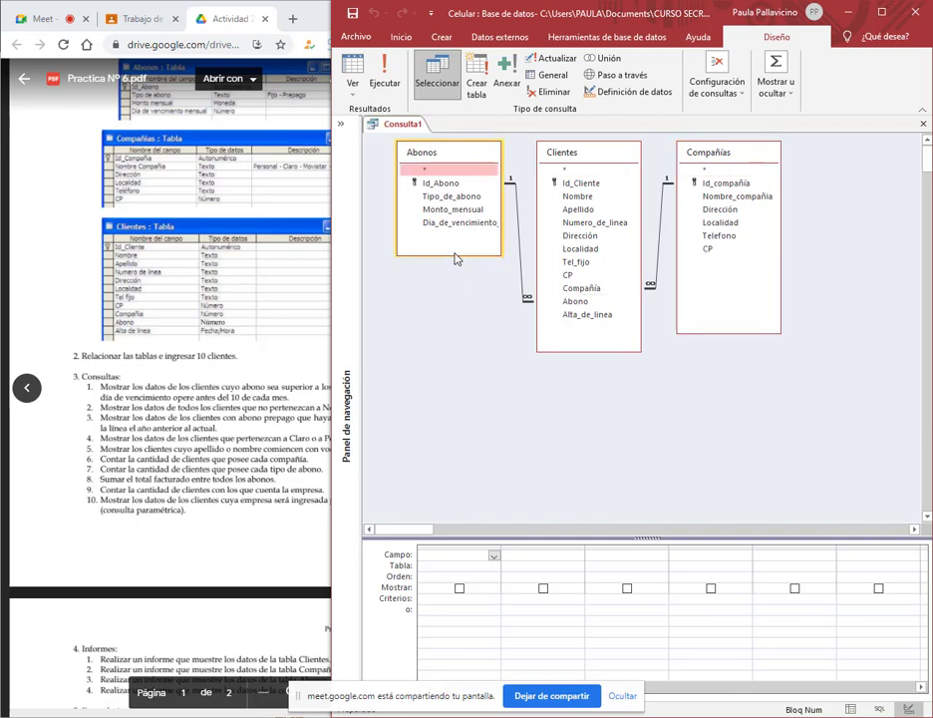
- Add Id_Cliente and Apellido from Clientes and Monto_mensual from Abonos to the grid
double_click(588, 185)
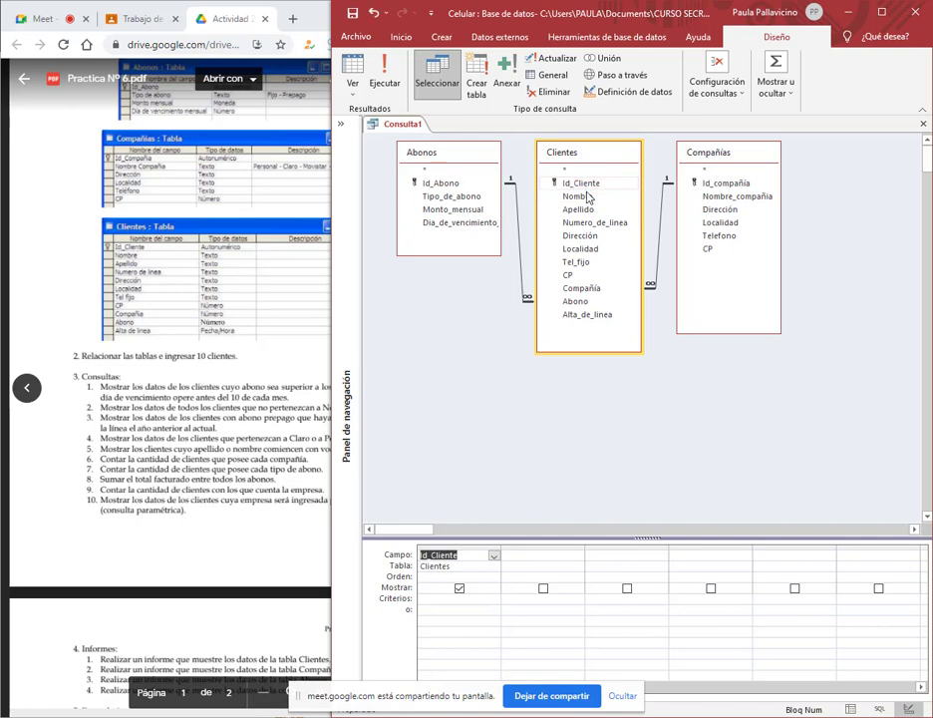
double_click(589, 210)
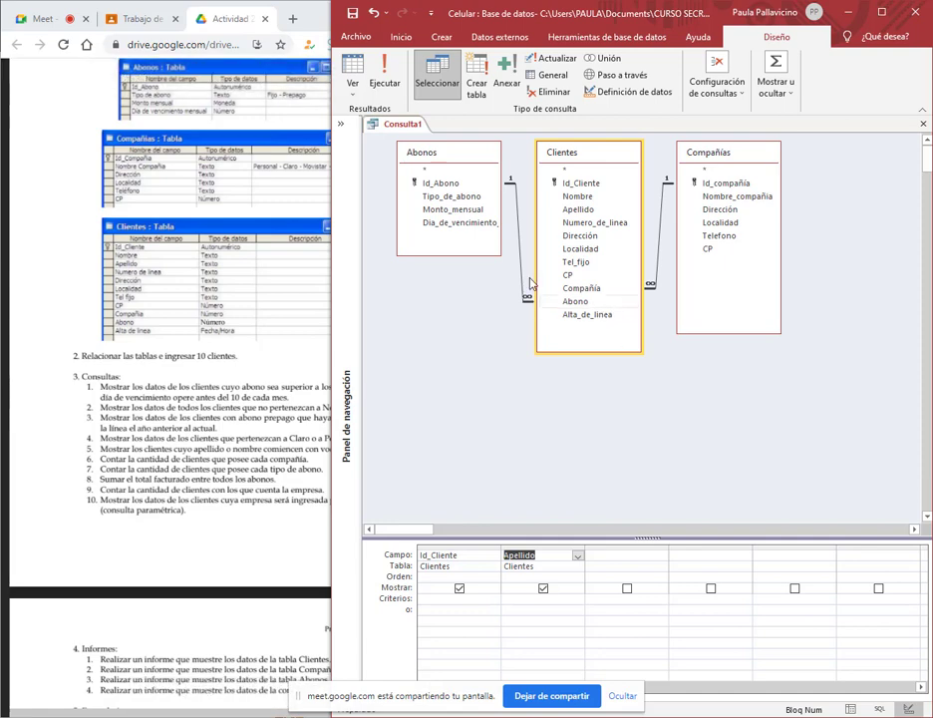
double_click(466, 210)
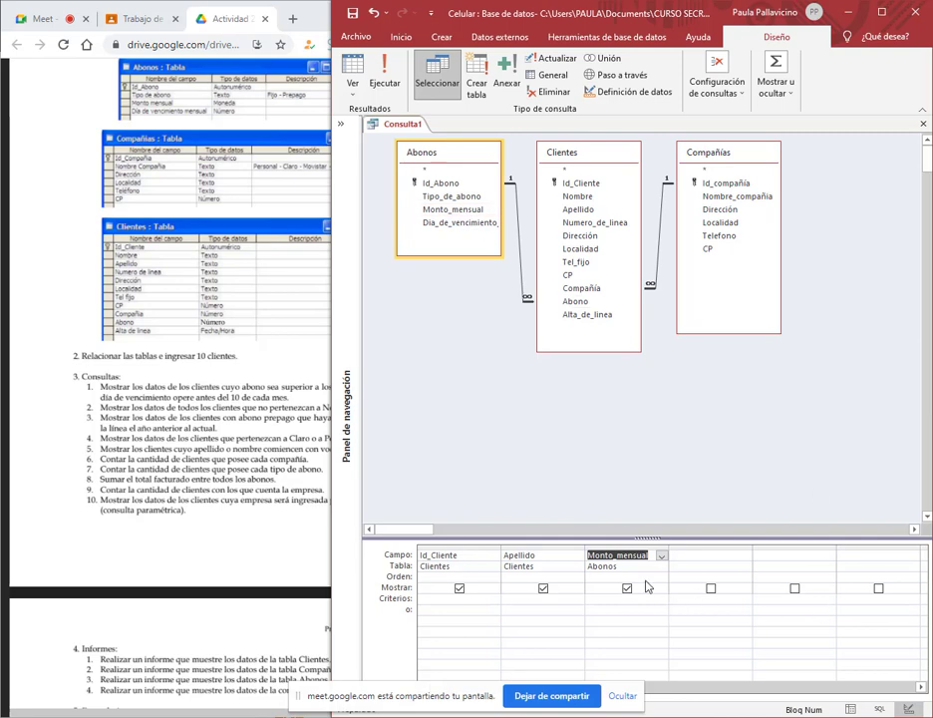
- Enter the criterion >1500 under Monto_mensual and run the query
left_click(385, 74)
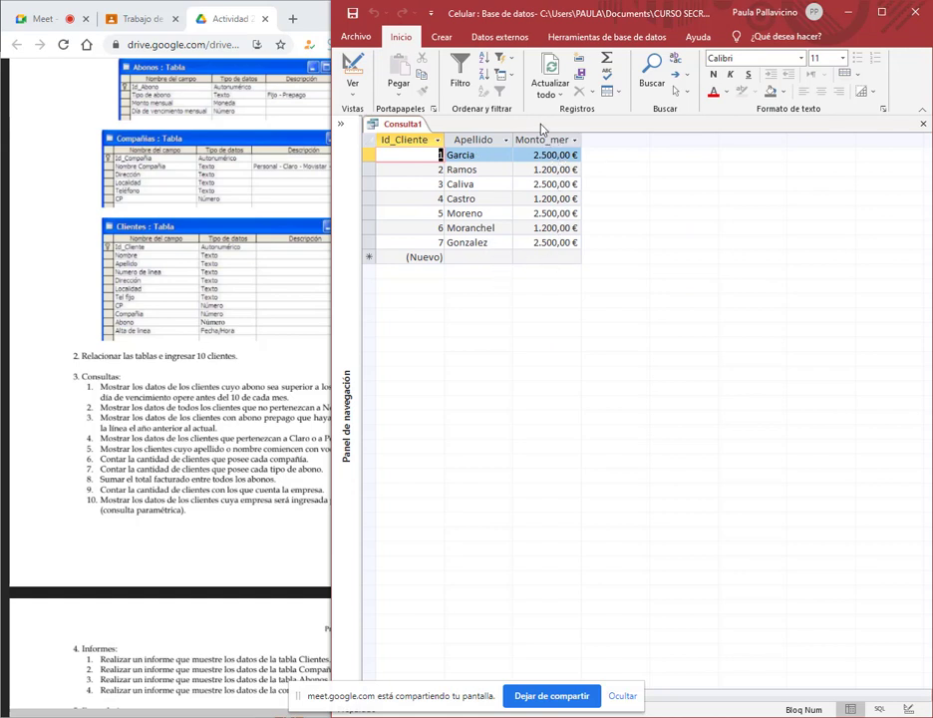
left_click(353, 65)
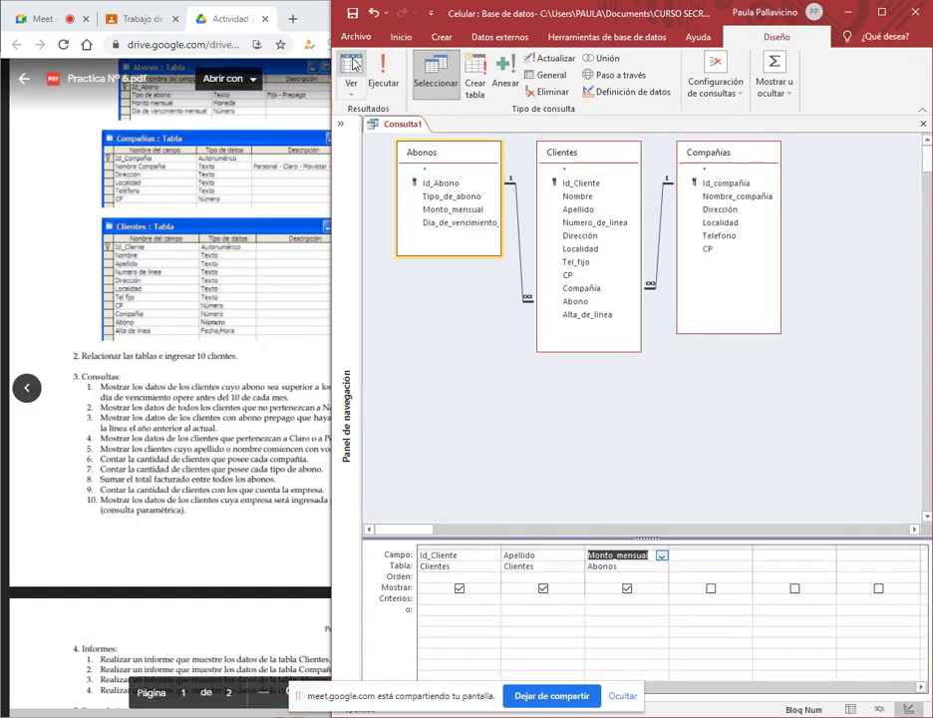
left_click(620, 598)
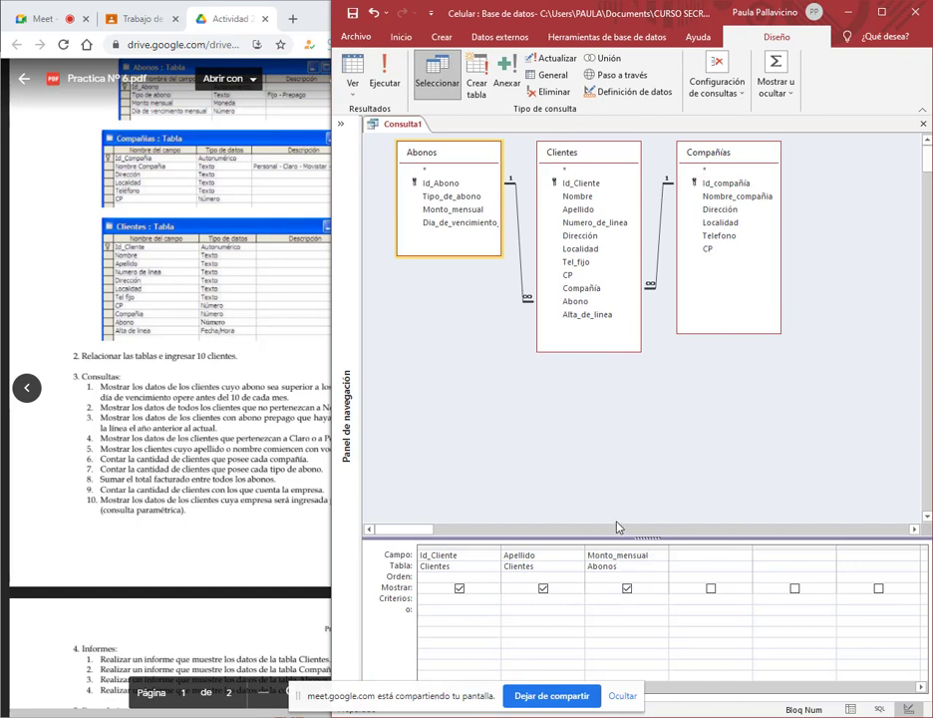
type(">1500")
left_click(384, 80)
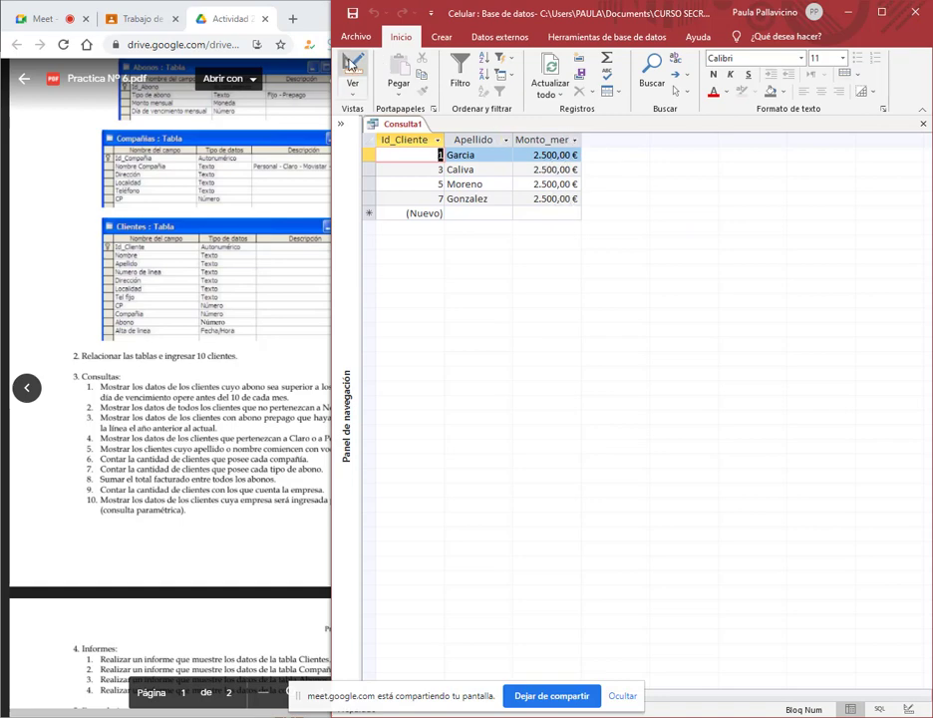
- Return to design view, confirm the > 1500 criterion and save Consulta1
left_click(352, 70)
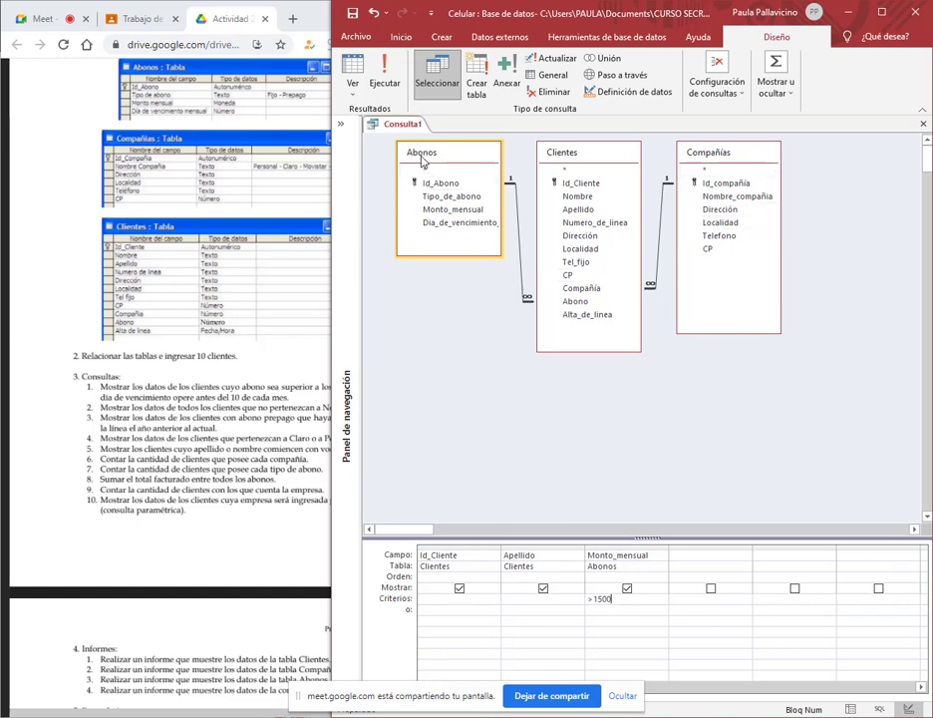
left_click(475, 175)
left_click(451, 196)
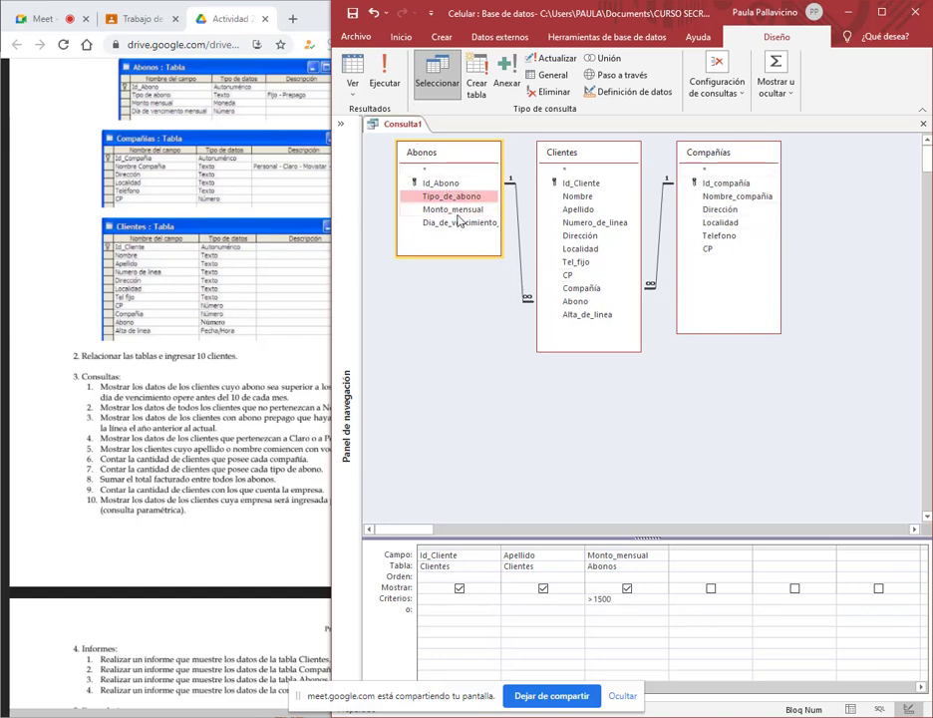
left_click(454, 210)
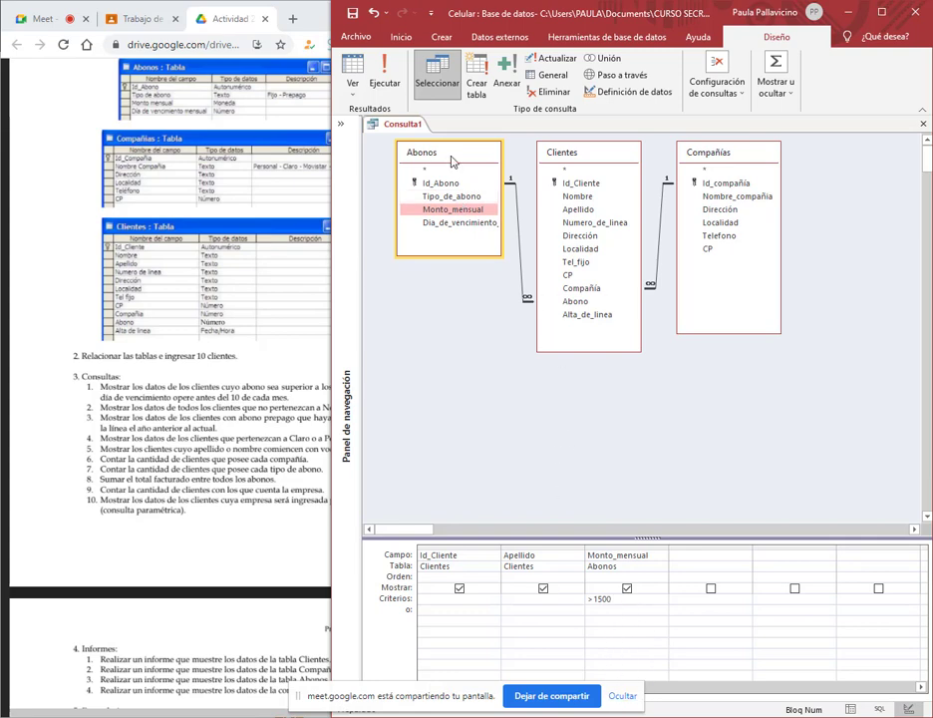
left_click(389, 84)
left_click(636, 279)
left_click(239, 449)
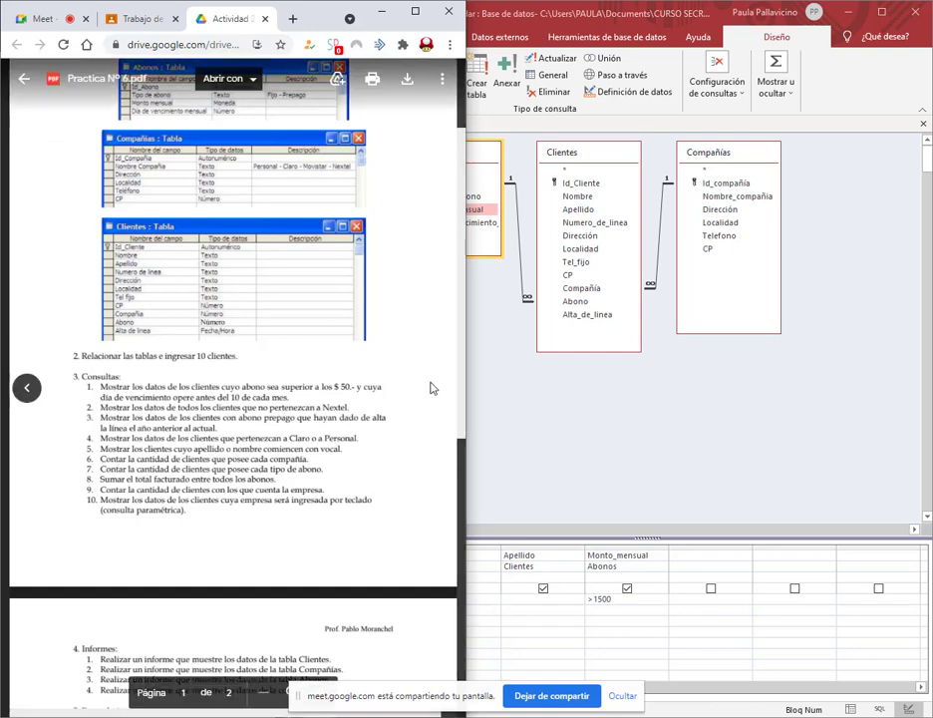
left_click(585, 130)
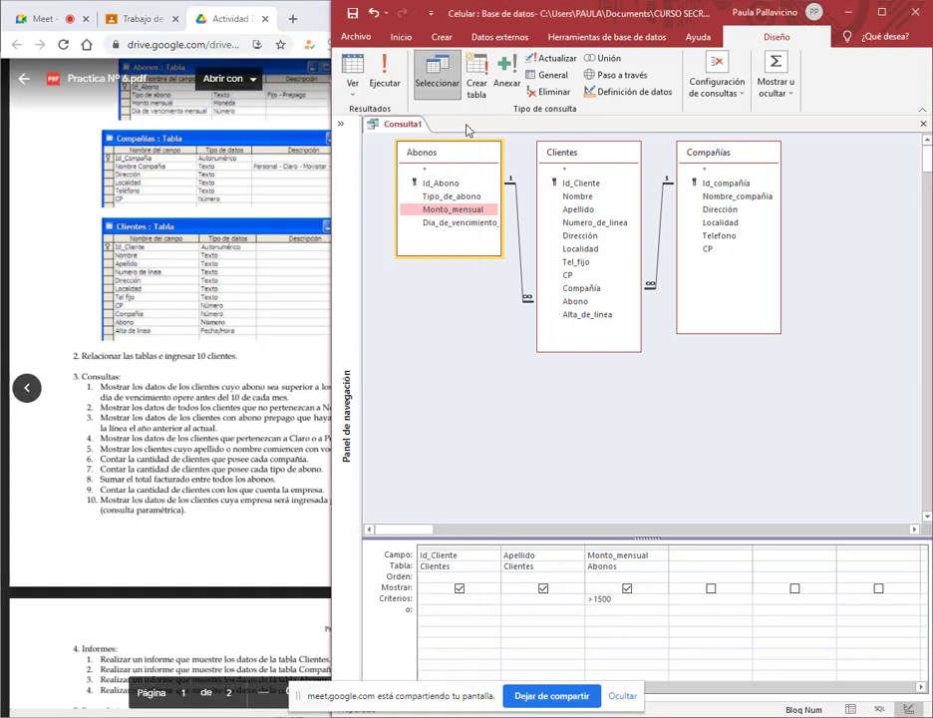
- Close Consulta1 and start a new query on Clientes with Nombre, Apellido and Dirección
left_click(923, 123)
left_click(445, 40)
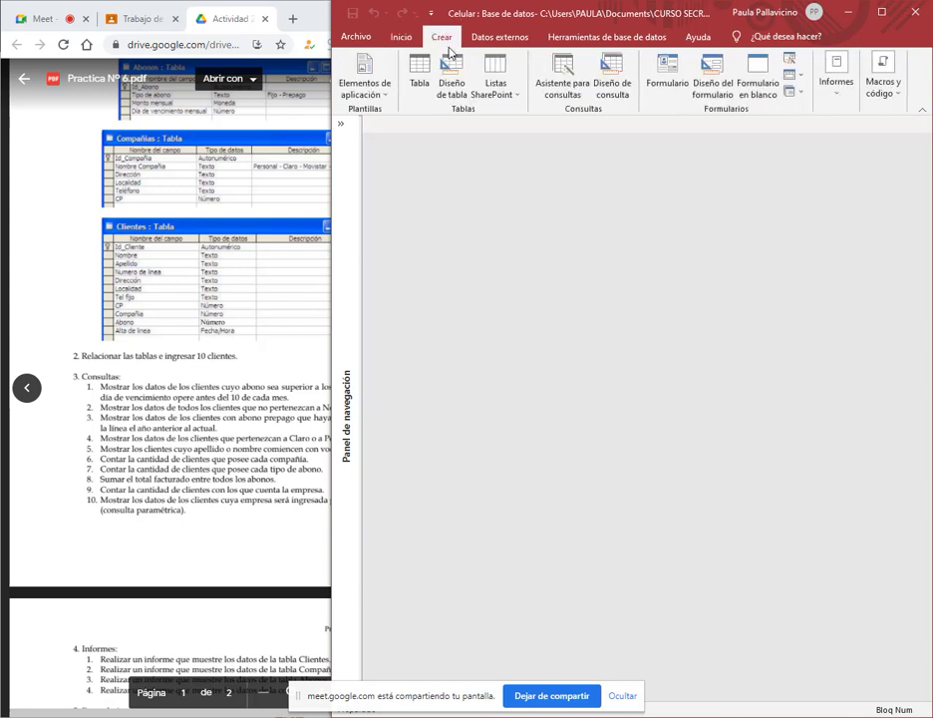
left_click(607, 75)
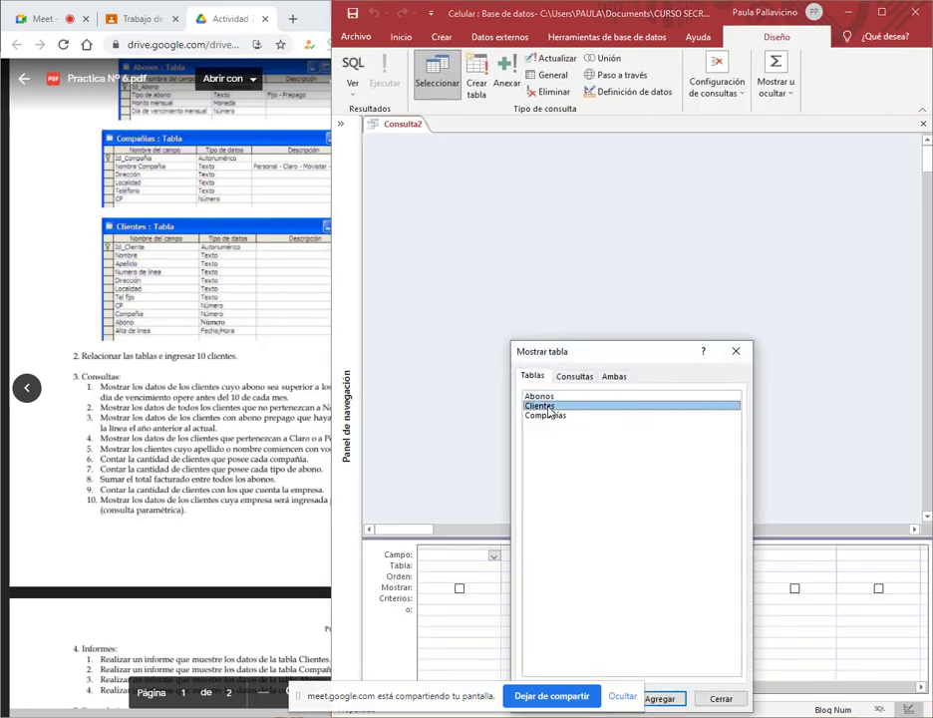
double_click(539, 405)
left_click(720, 698)
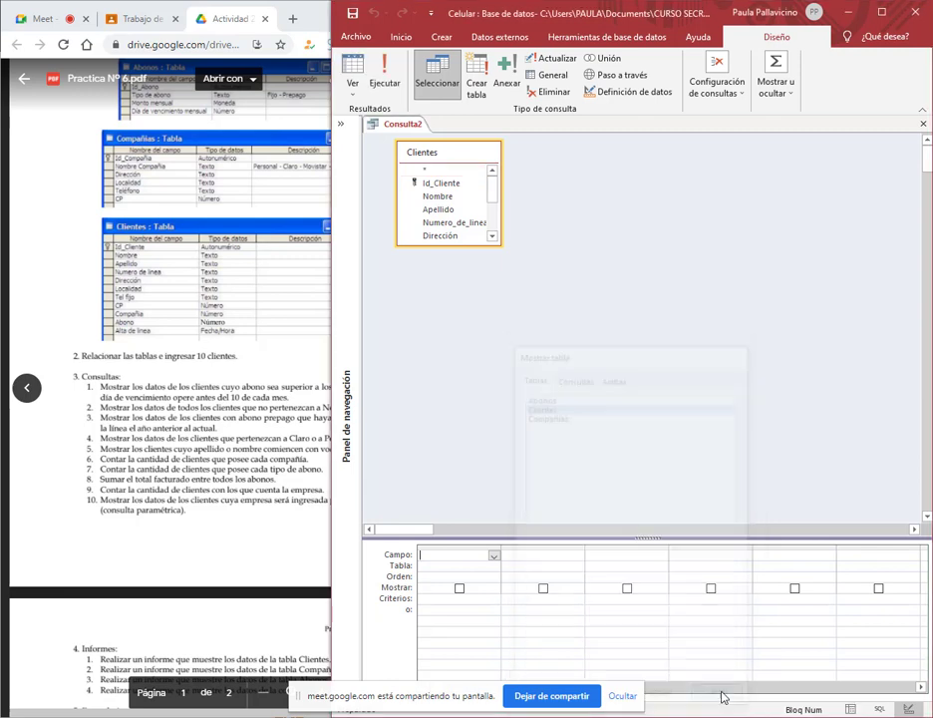
double_click(441, 196)
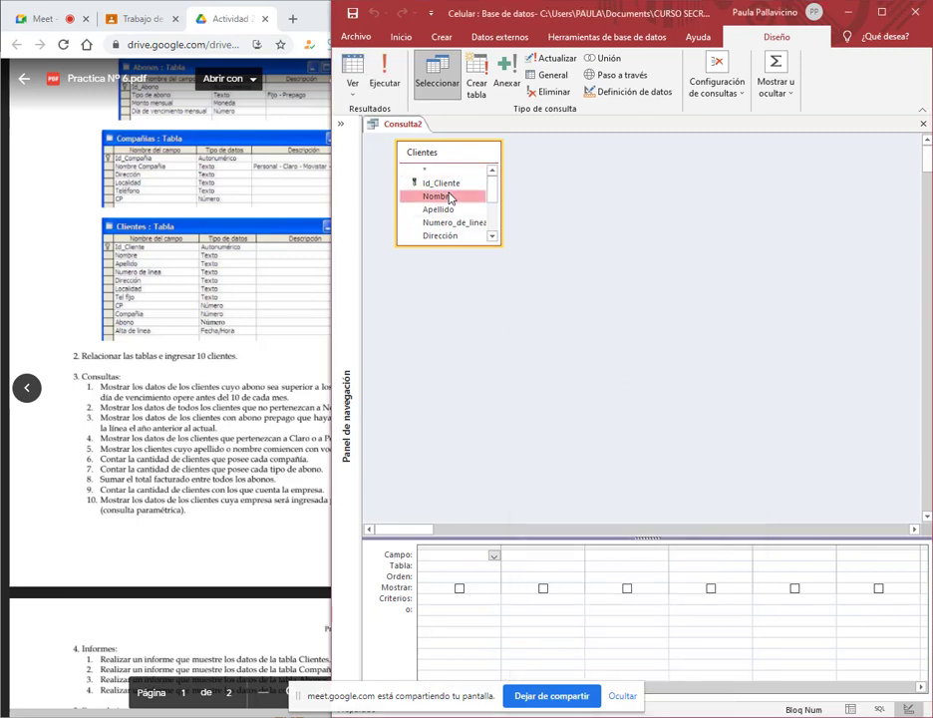
double_click(438, 209)
left_click_drag(471, 244, 486, 380)
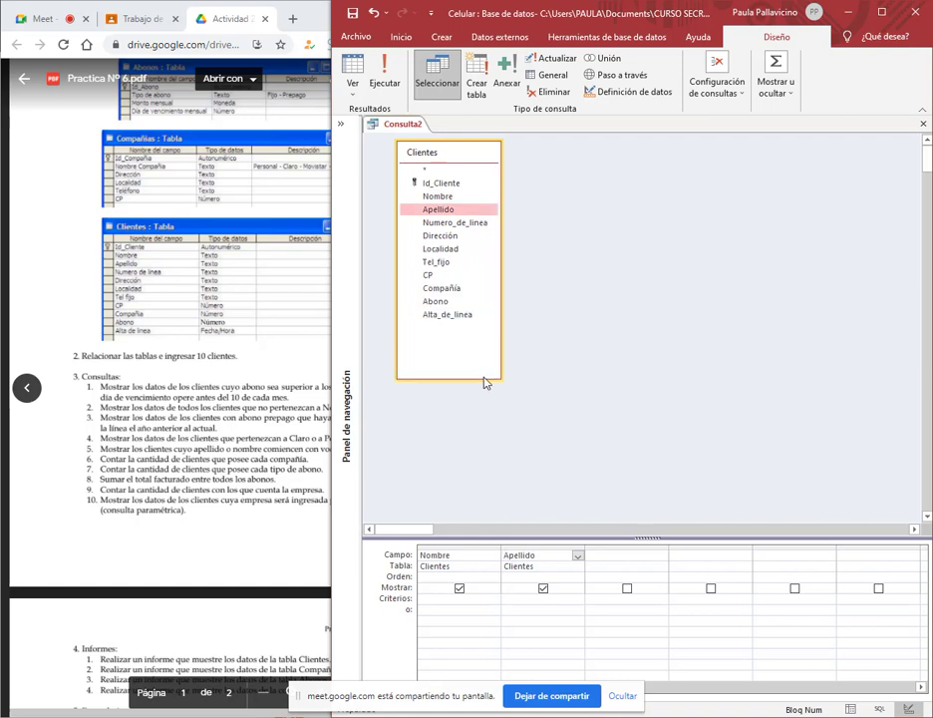
left_click(448, 239)
double_click(449, 239)
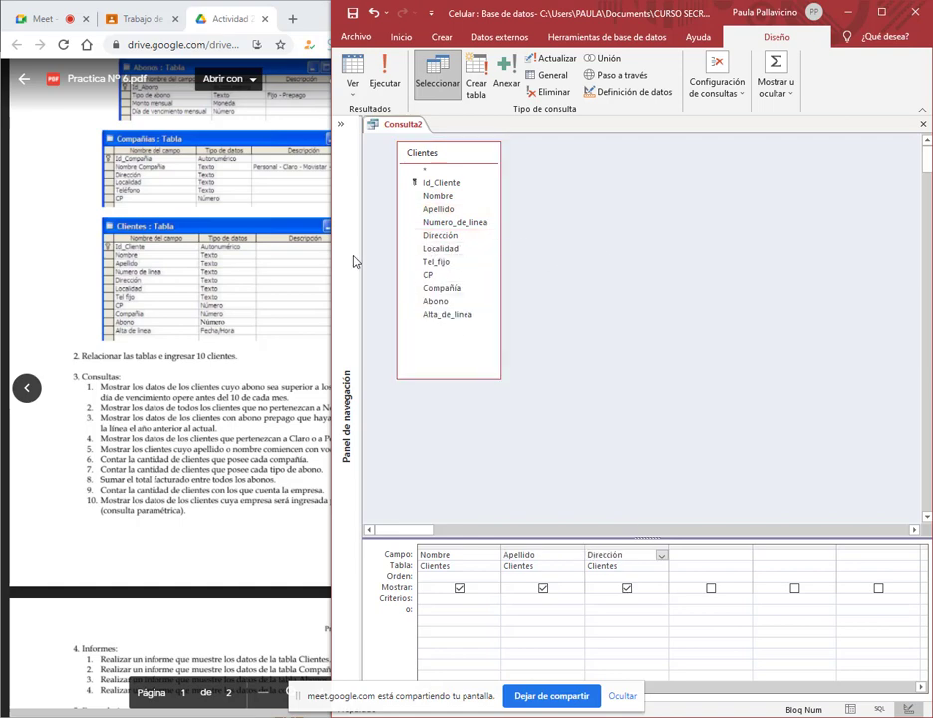
- Add the Compañías table, place Nombre_compañía as the fourth column, and run the query
left_click_drag(330, 265, 64, 269)
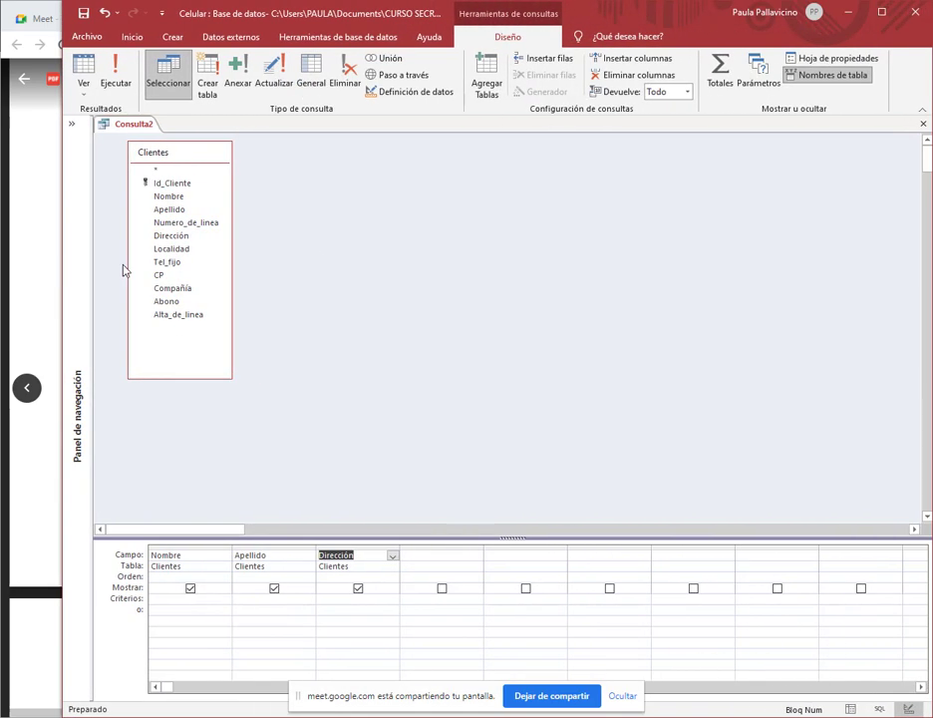
left_click(486, 86)
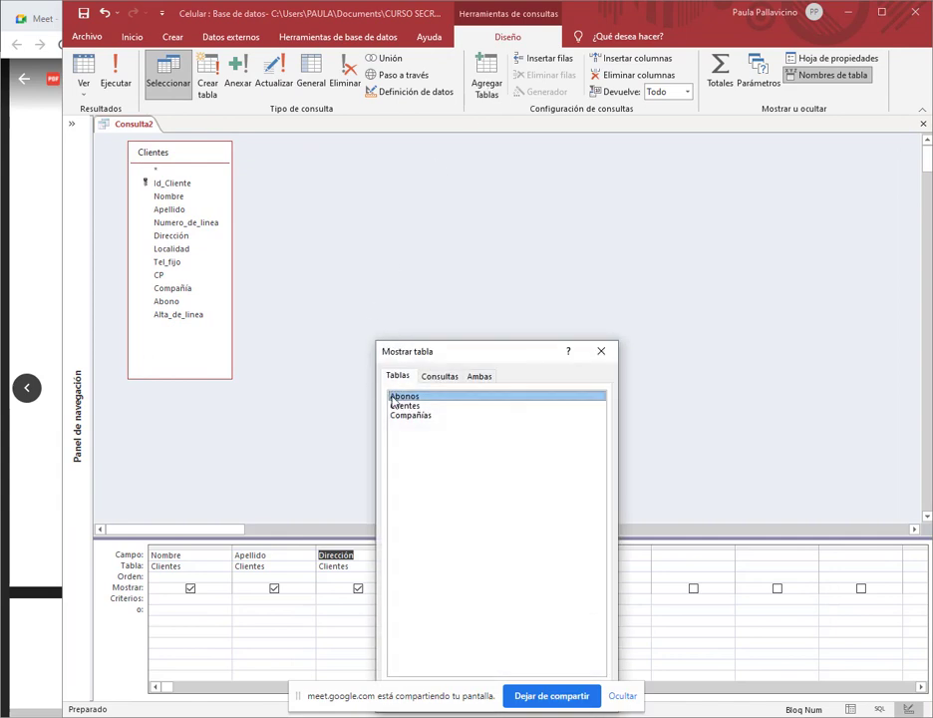
left_click(414, 417)
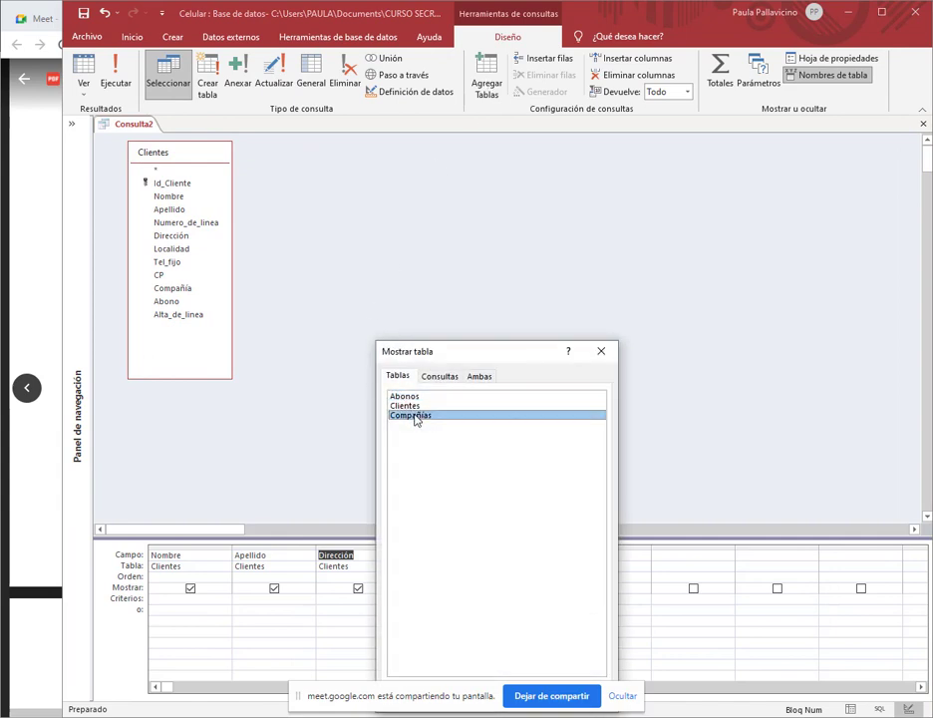
left_click(601, 351)
left_click_drag(319, 157, 341, 170)
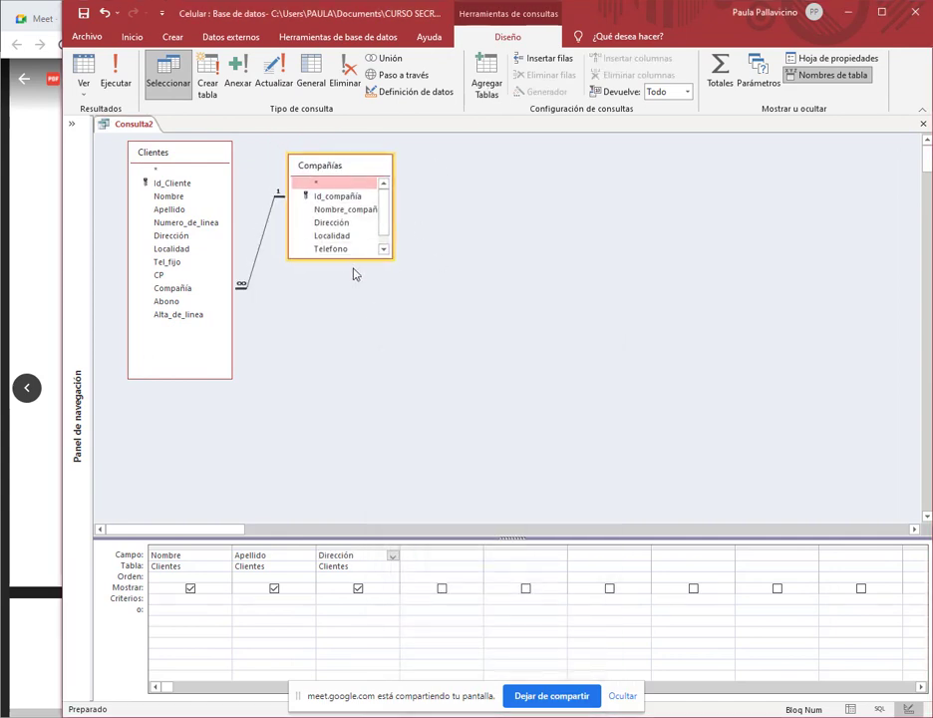
left_click_drag(362, 259, 366, 309)
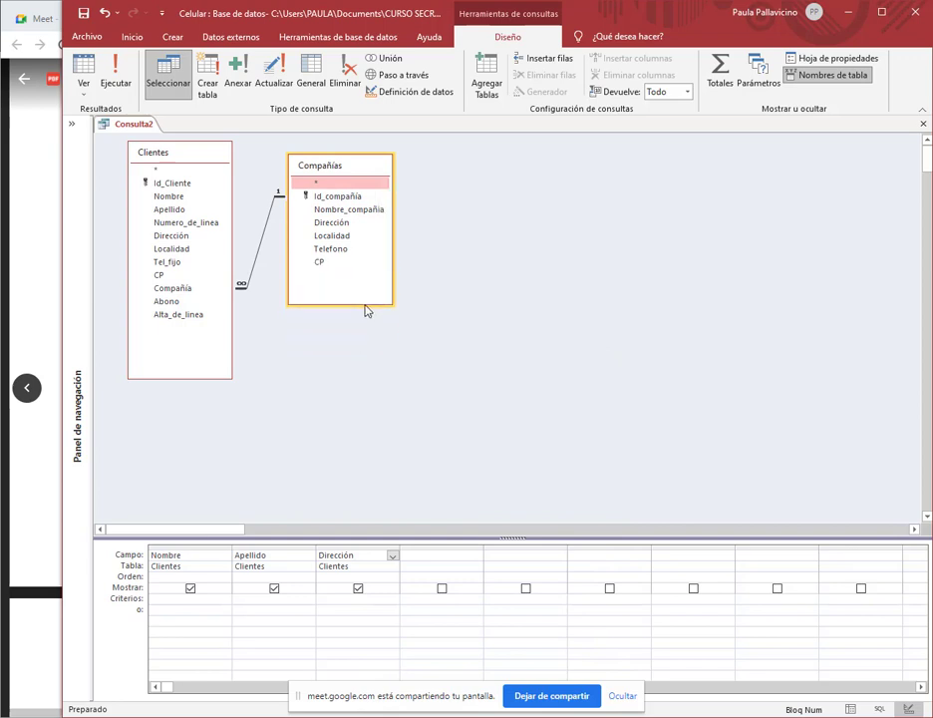
left_click_drag(345, 211, 442, 556)
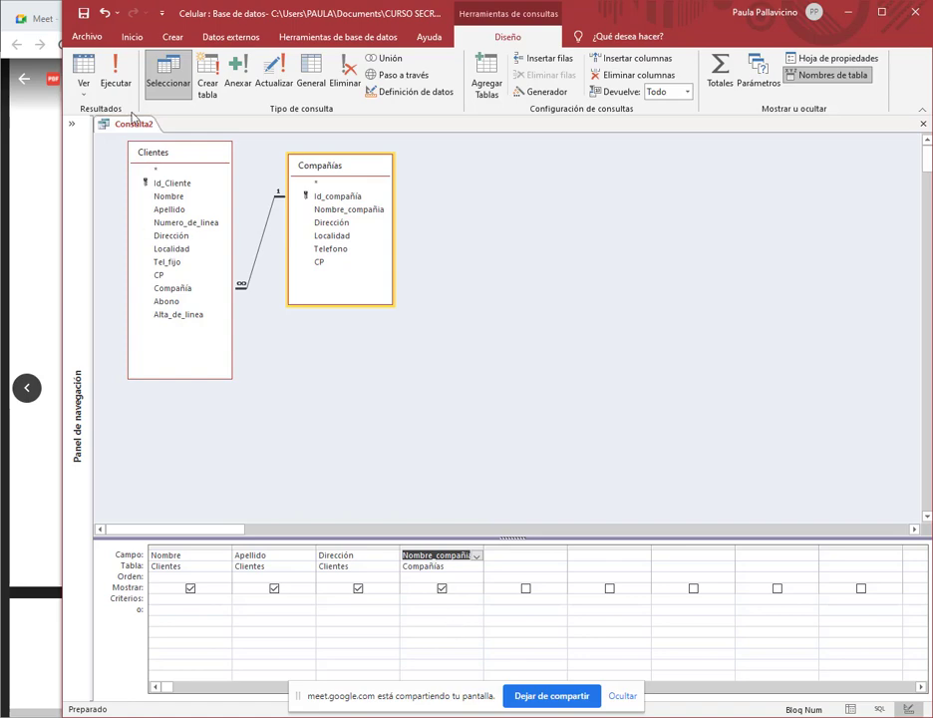
left_click(84, 68)
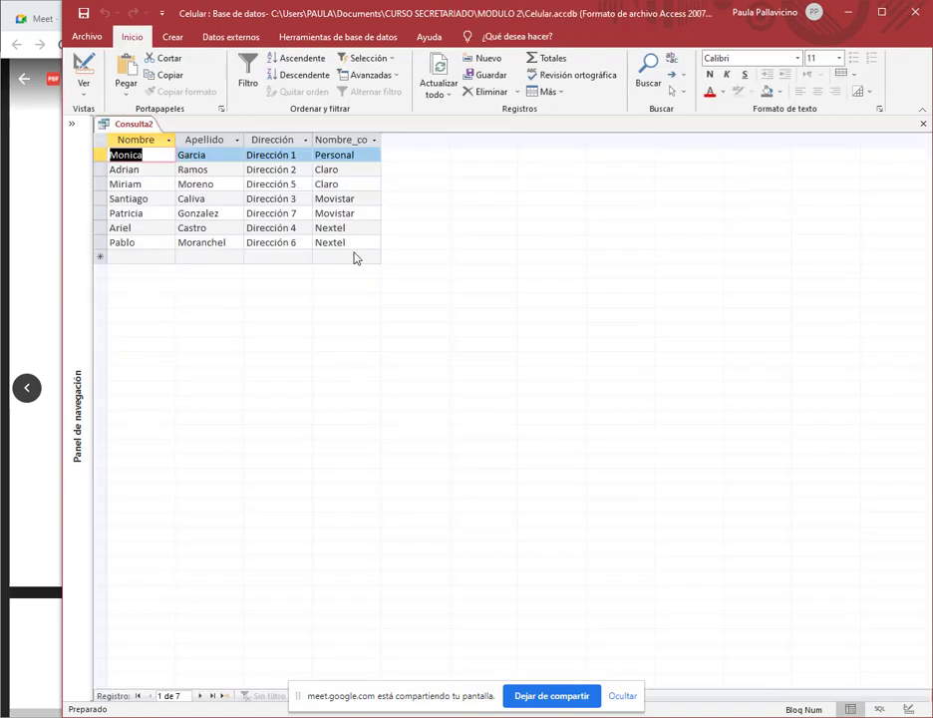
- Add the <>Nextel criterion under Nombre_compañía and run the query
left_click(82, 65)
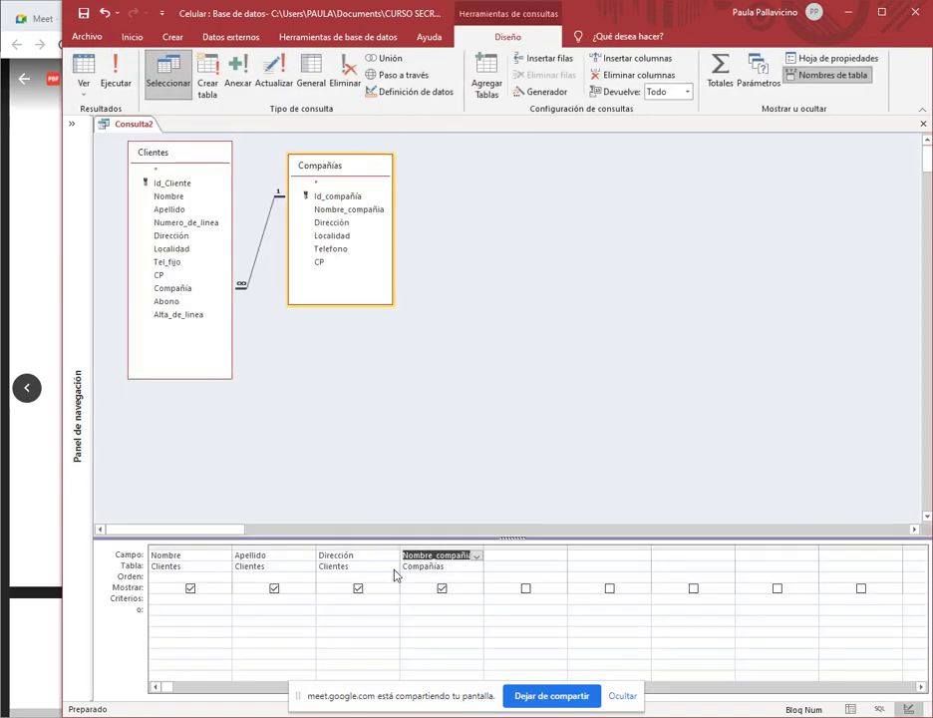
left_click(407, 602)
type("<")
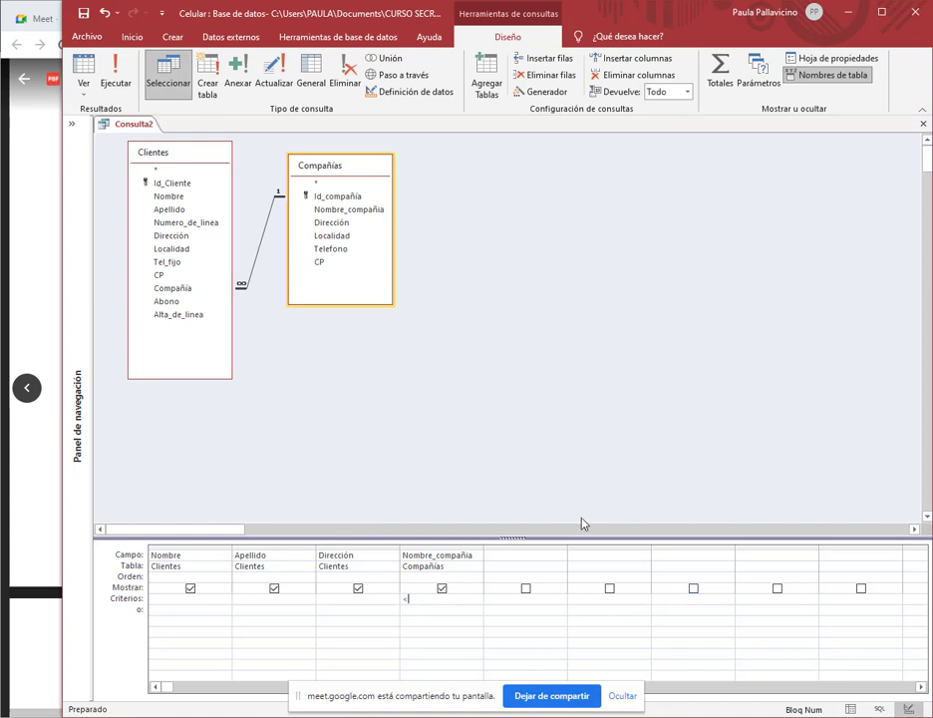
type(">Nextel")
left_click(114, 75)
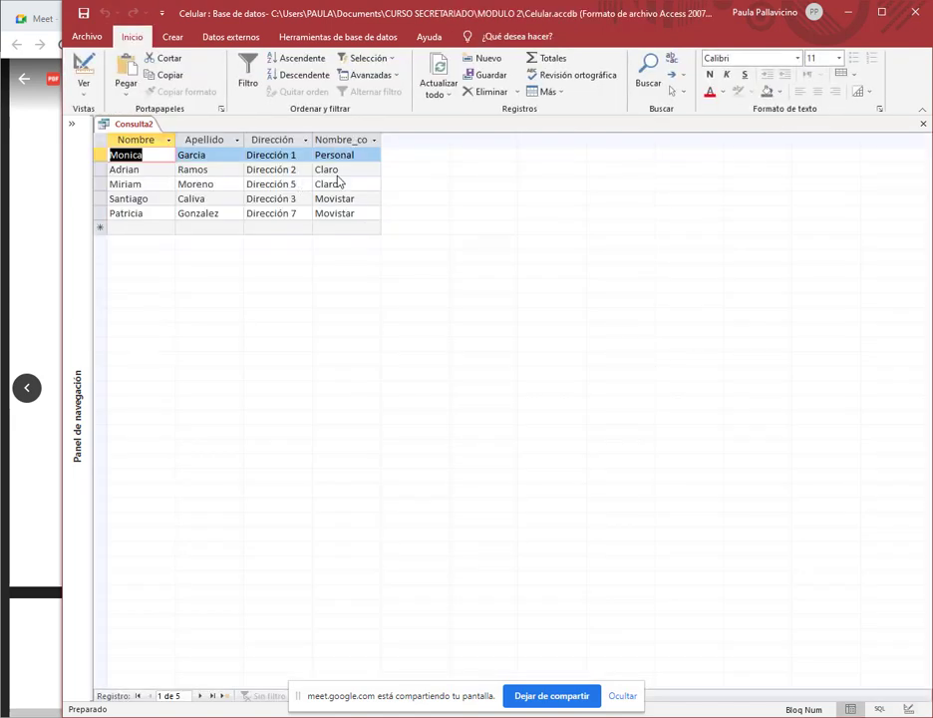
- Save the query as Consulta2 and shrink Access to the right half beside the PDF
left_click(84, 13)
left_click(500, 281)
left_click_drag(65, 289, 430, 319)
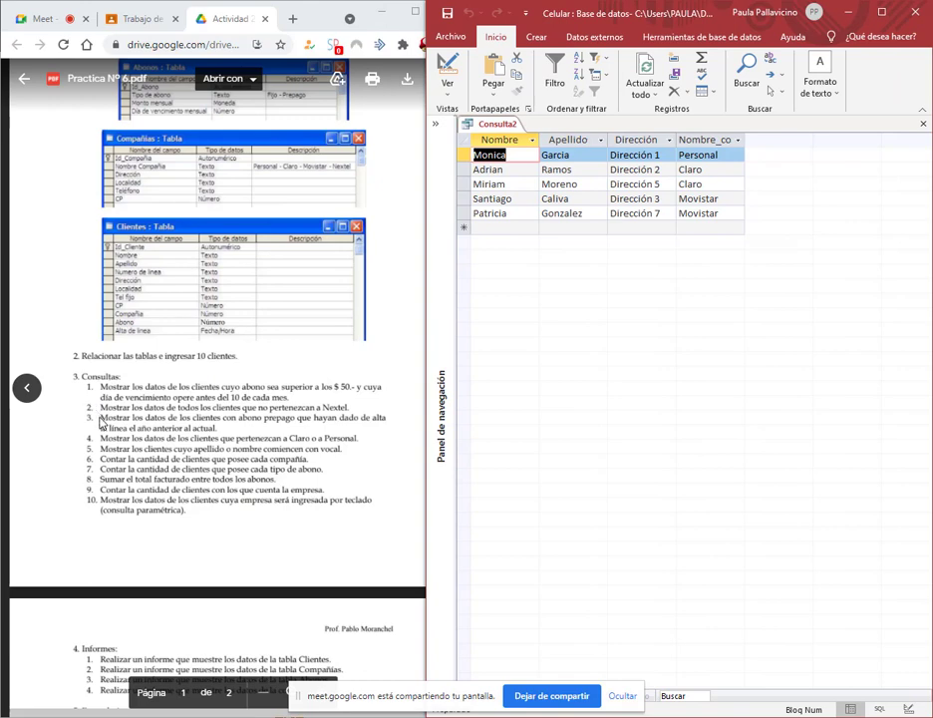
- Close Consulta2 and reopen Consulta1 in Vista Diseño from the Navigation Pane
left_click(204, 396)
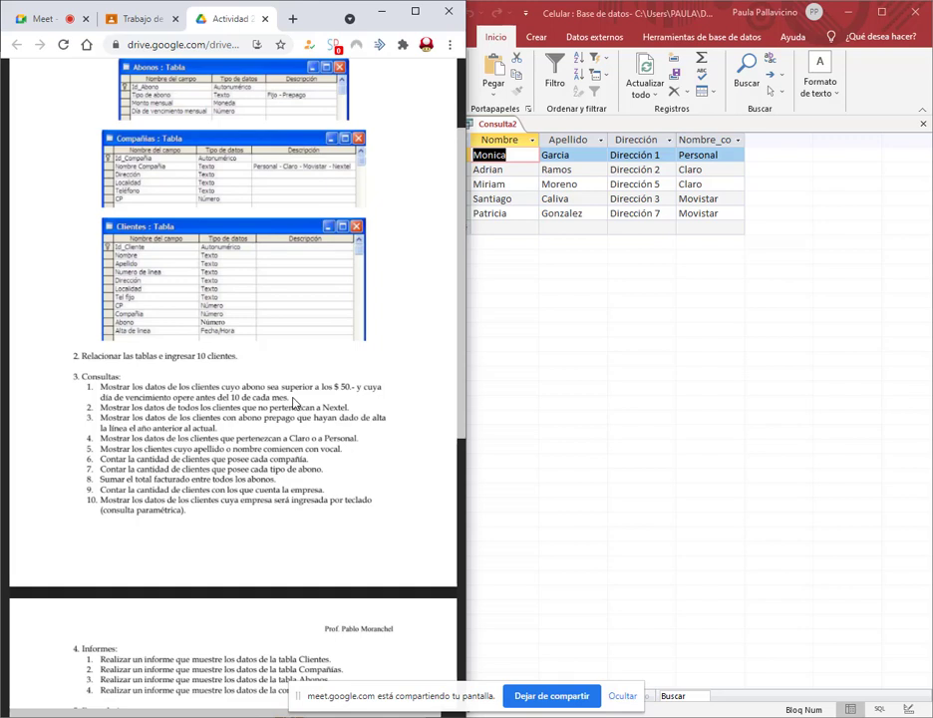
left_click(662, 332)
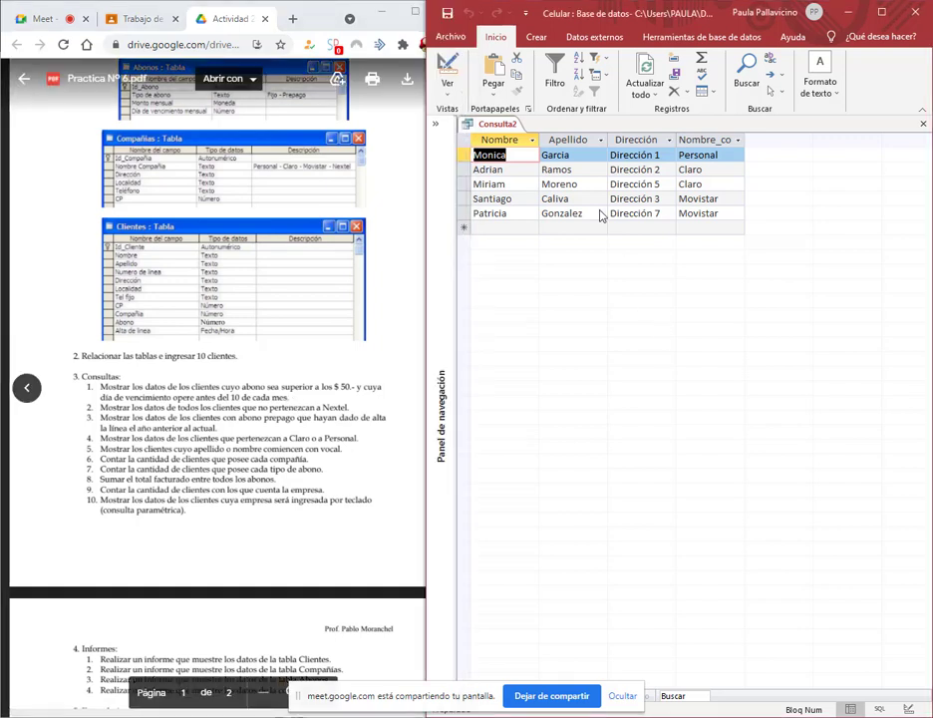
left_click(923, 126)
left_click(434, 125)
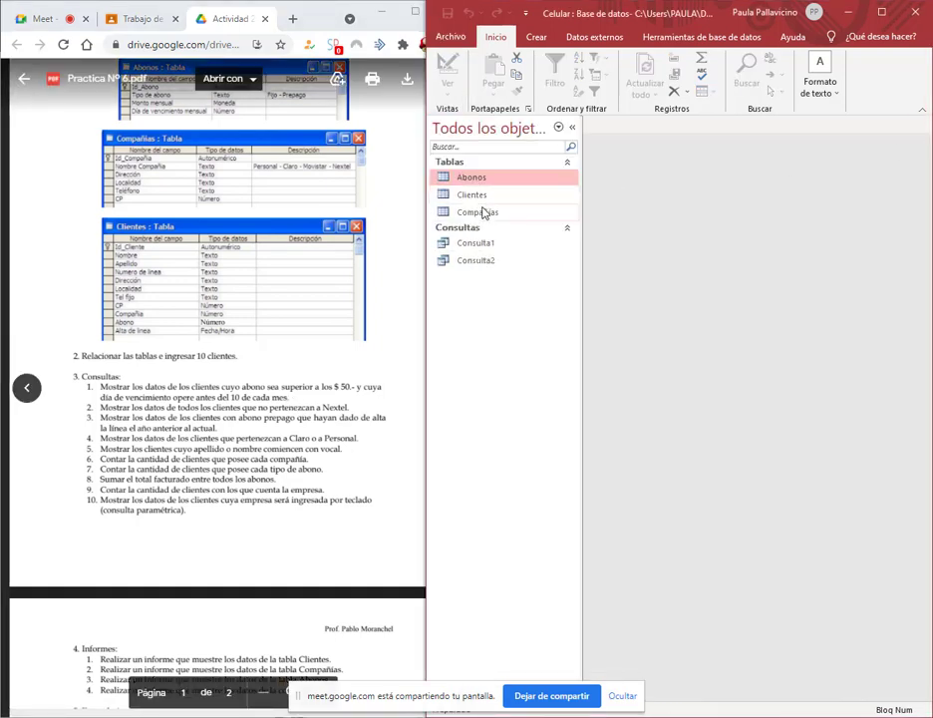
right_click(478, 244)
left_click(524, 267)
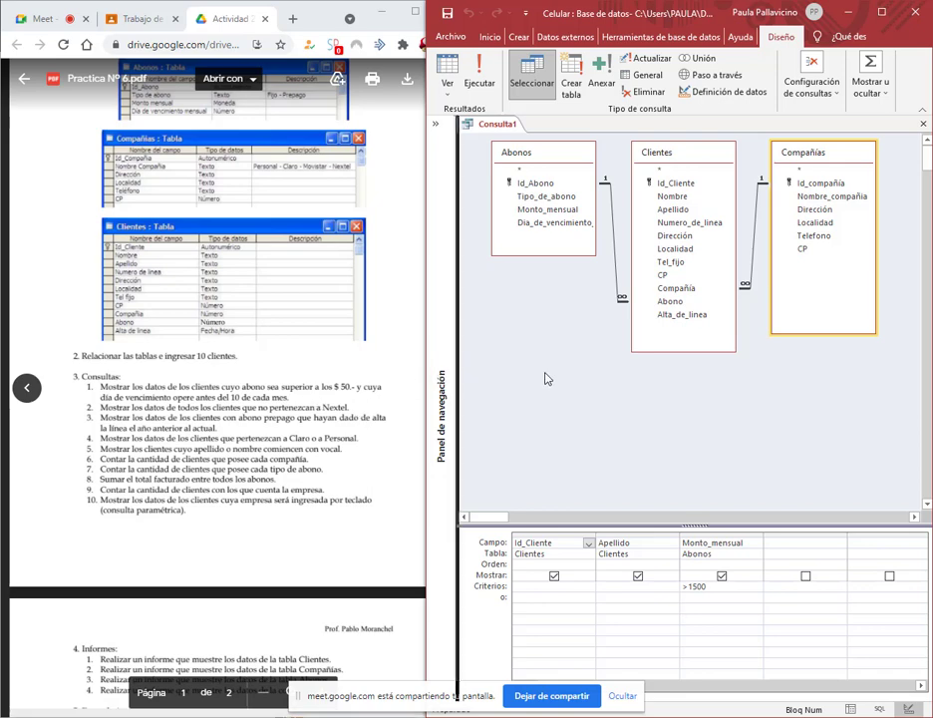
- Add Dia_de_vencimiento with criterion <10 to Consulta1 and run it, returning no records
double_click(556, 225)
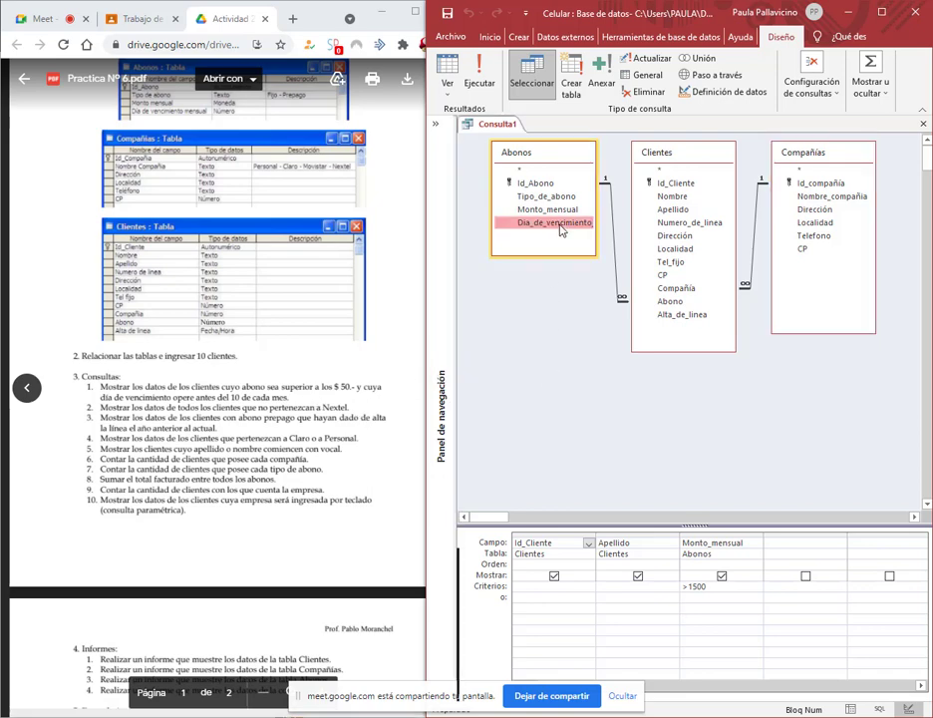
left_click(785, 589)
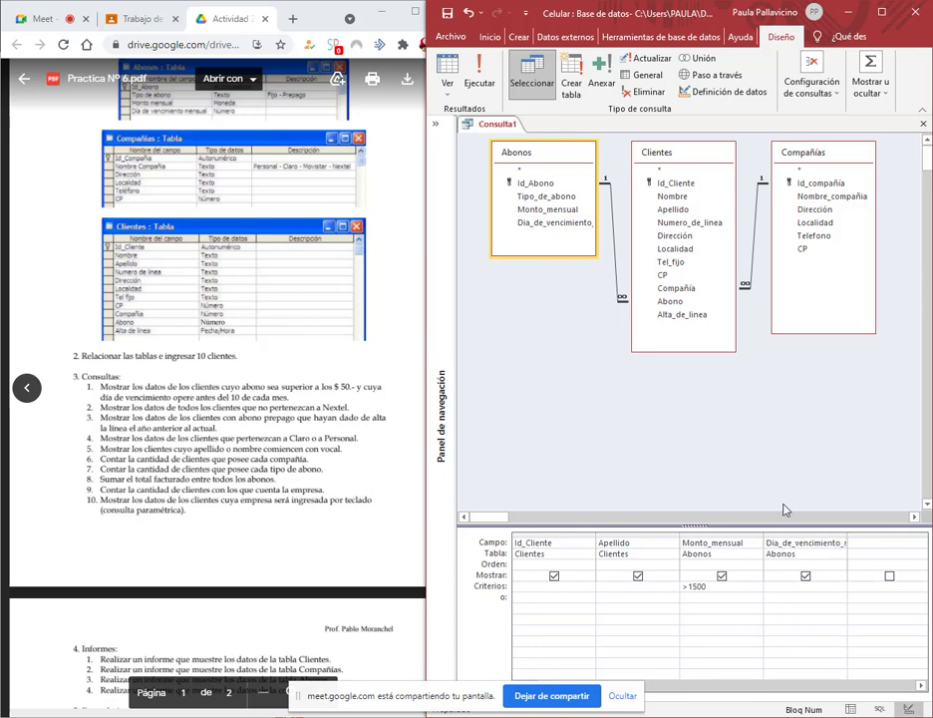
type("<10")
left_click(478, 77)
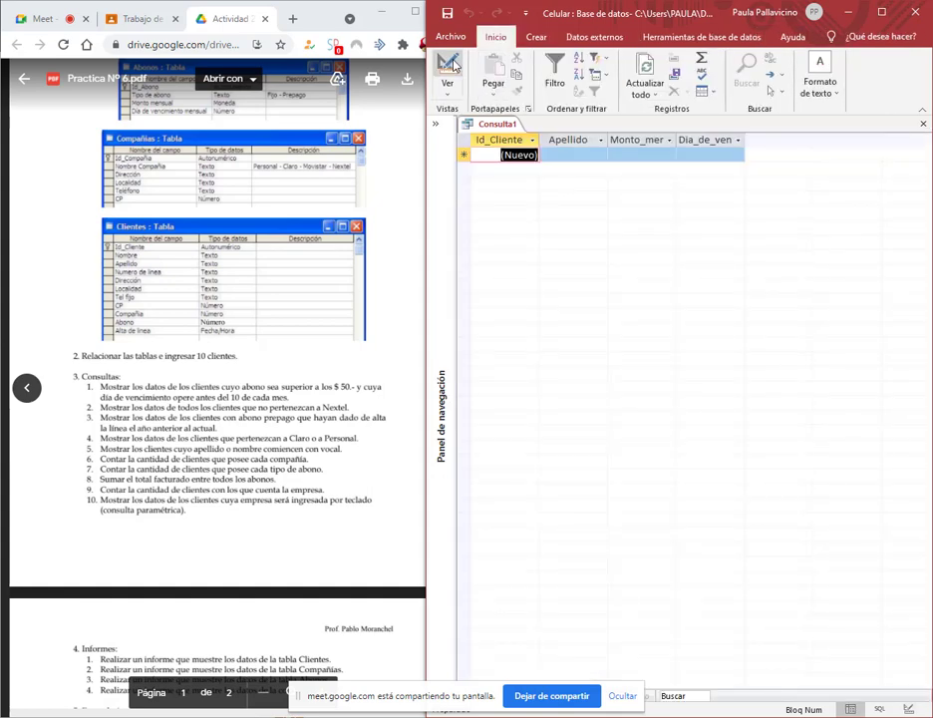
left_click(454, 65)
left_click_drag(427, 203, 196, 203)
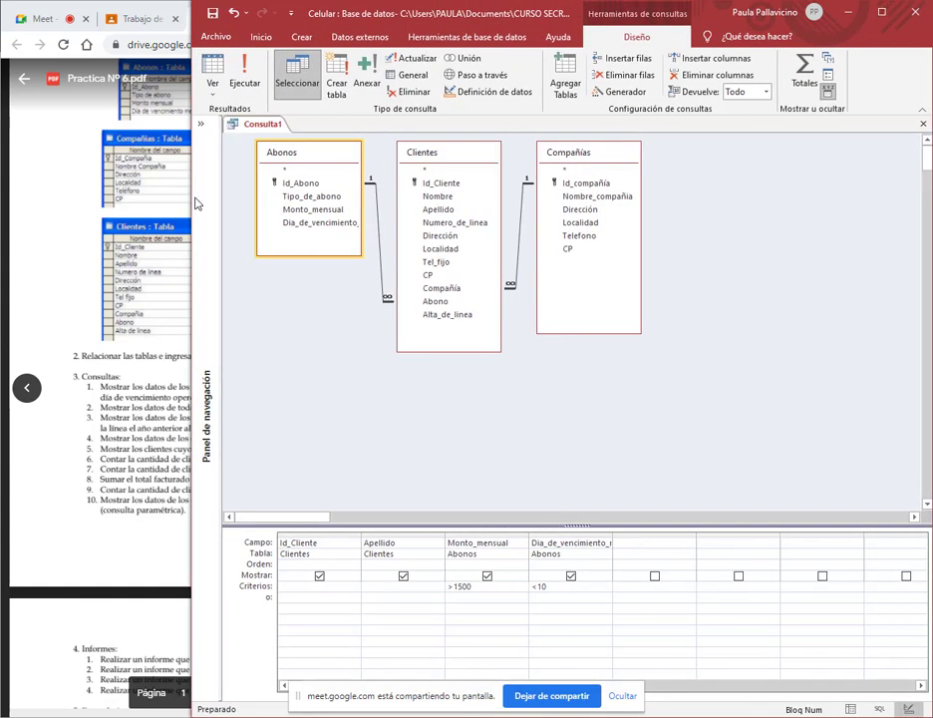
left_click(244, 75)
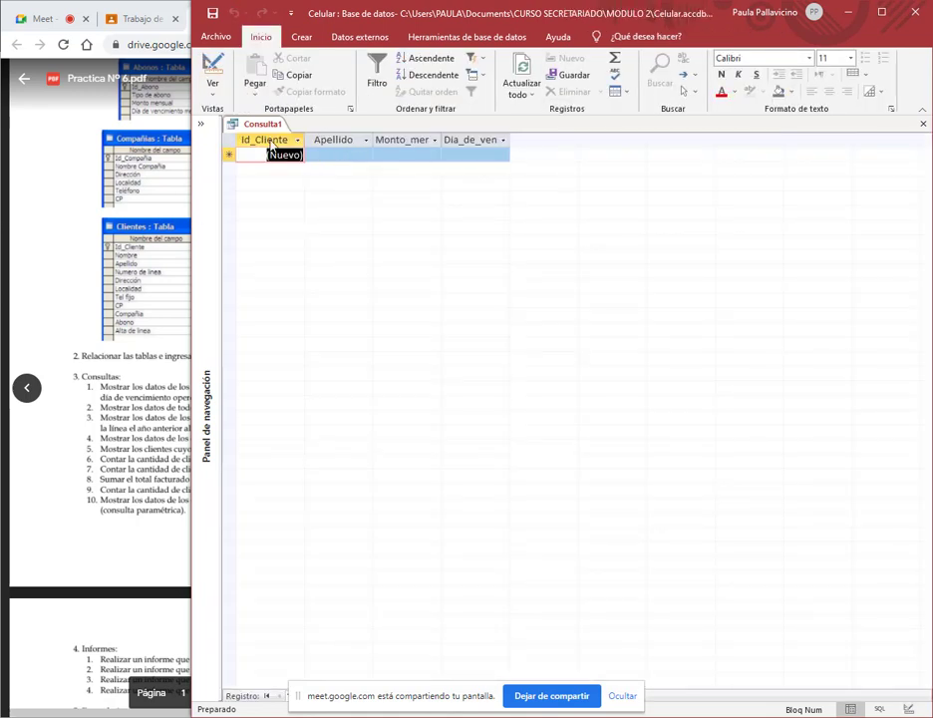
left_click(200, 124)
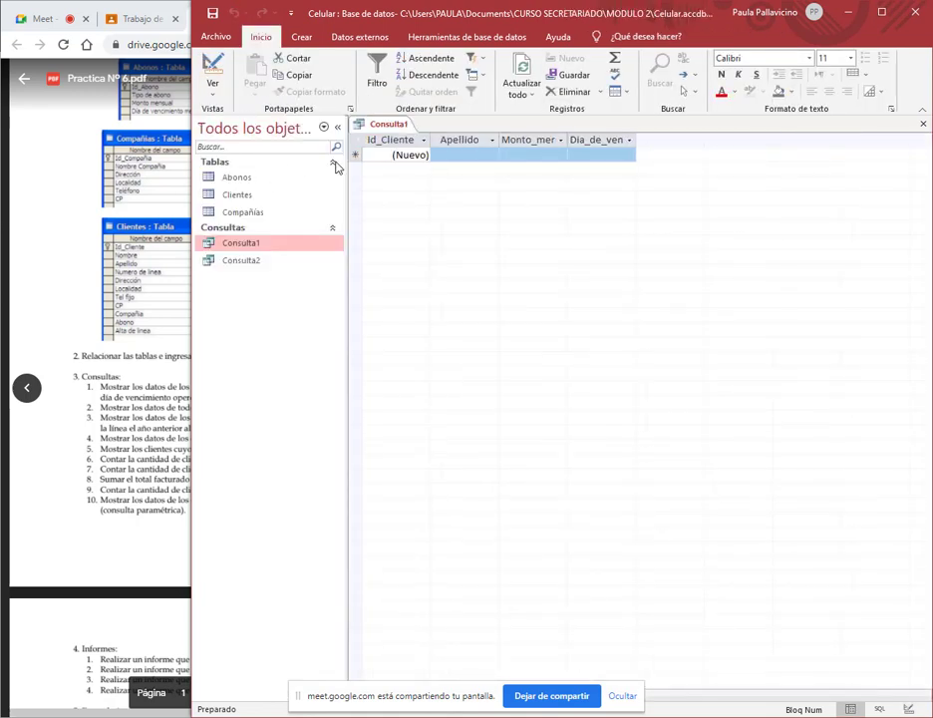
- Check the Prepago row's due day in Abonos, then close Consulta1 and Abonos
double_click(239, 178)
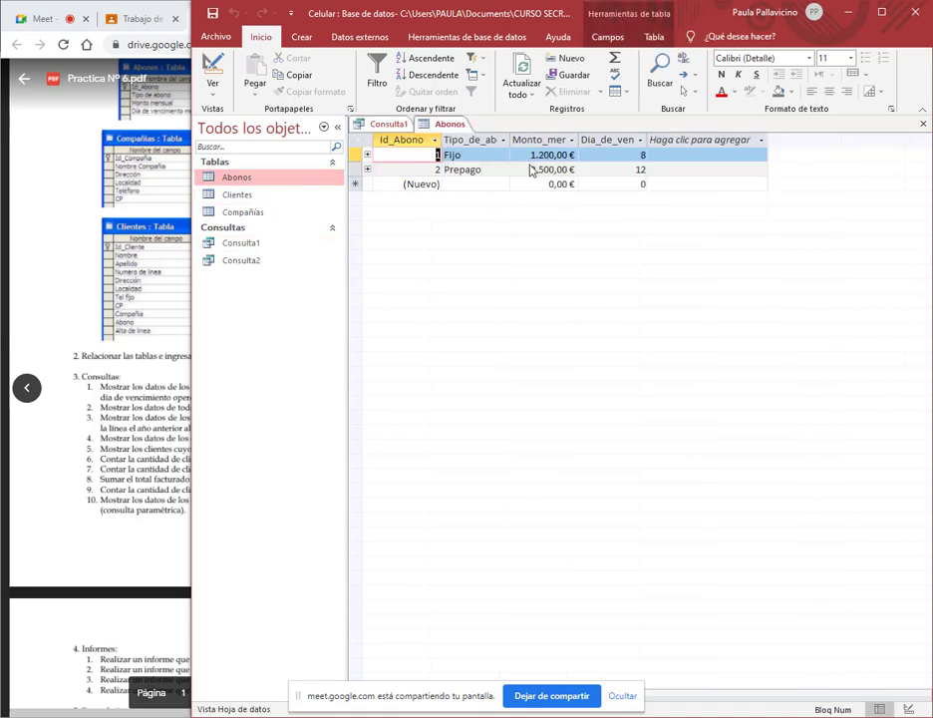
left_click(640, 172)
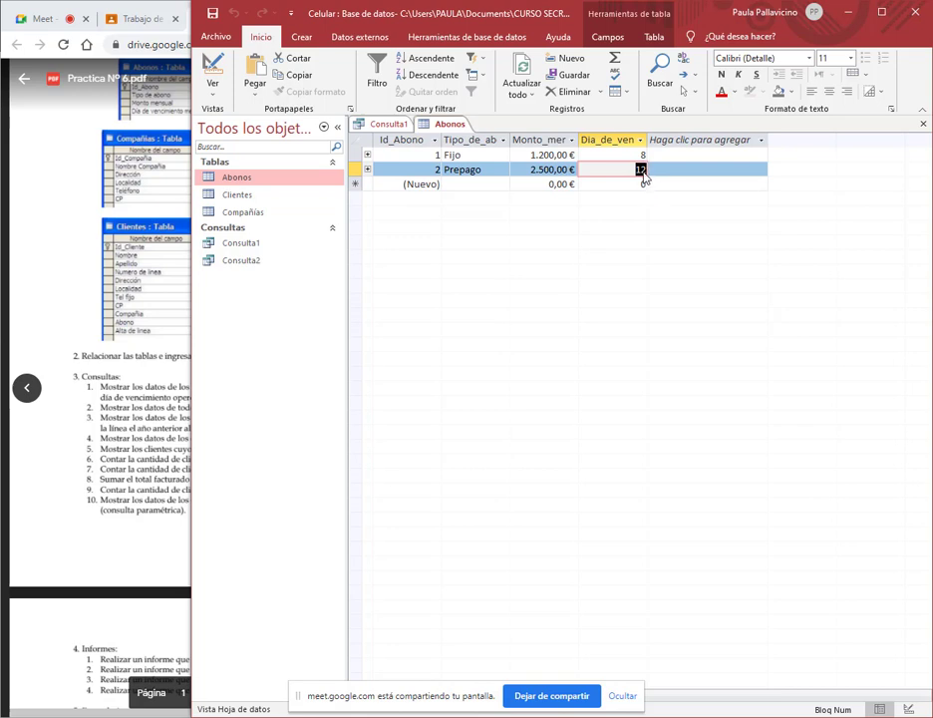
left_click(390, 124)
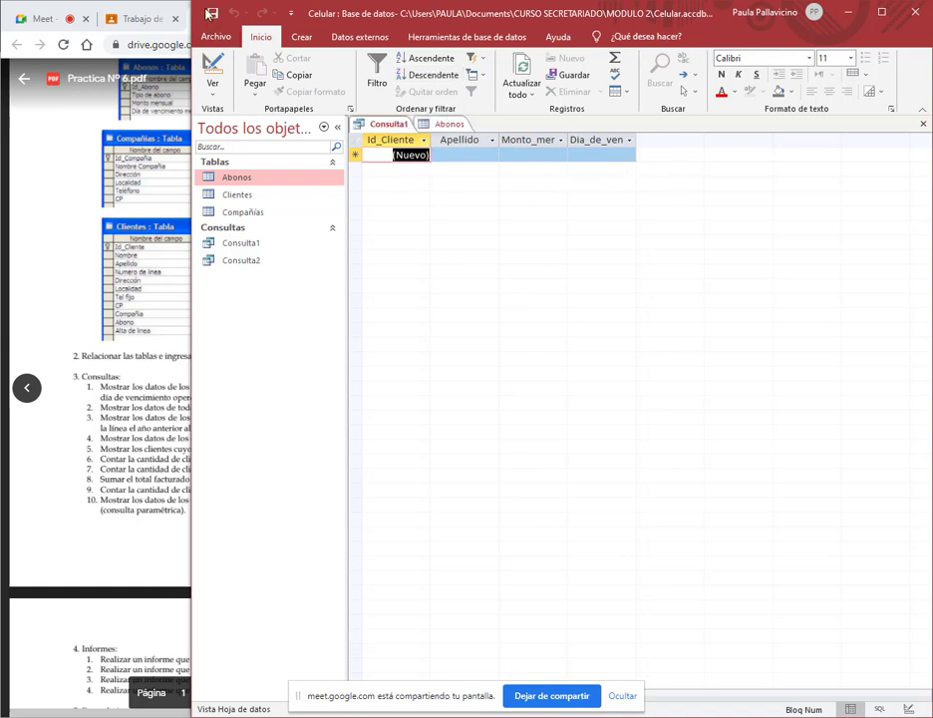
left_click(924, 124)
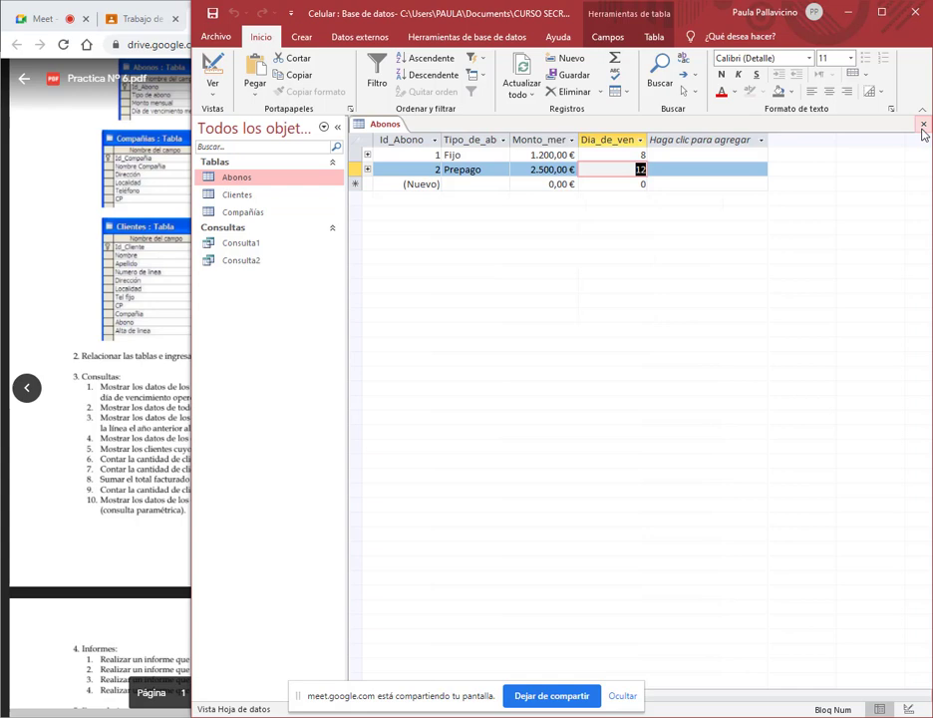
left_click(923, 125)
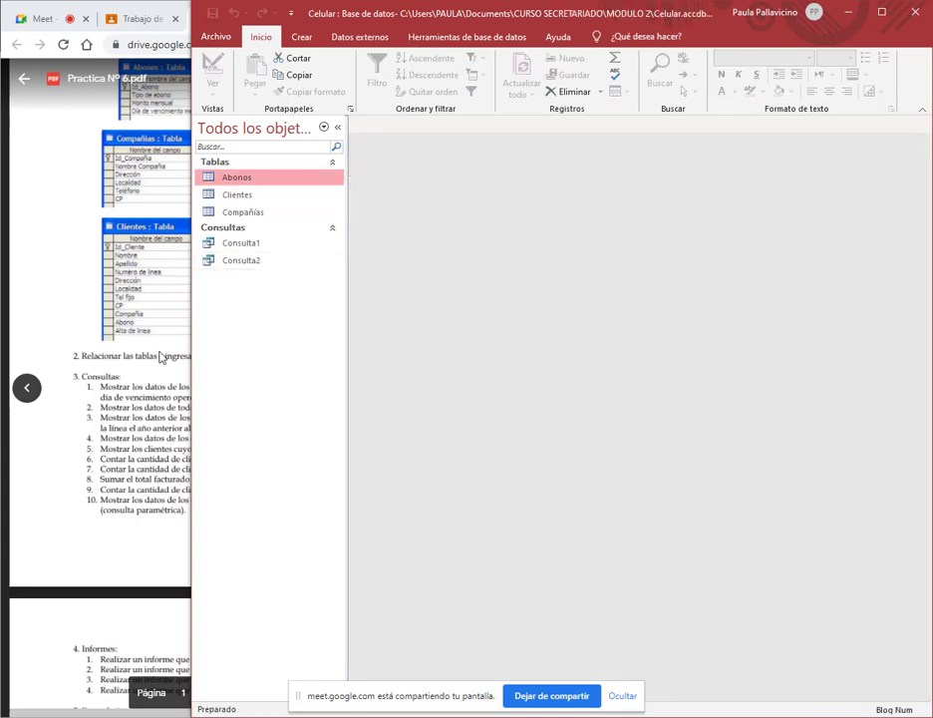
- Review the assignment PDF, then reopen and close the Abonos table again
left_click(160, 399)
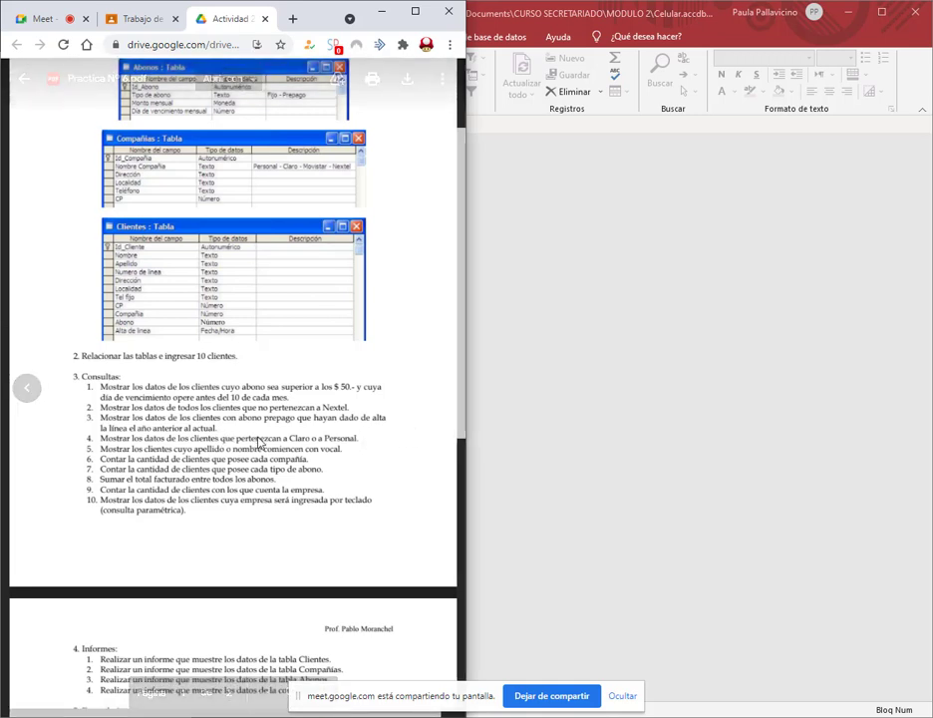
scroll(357, 324, "up", 2)
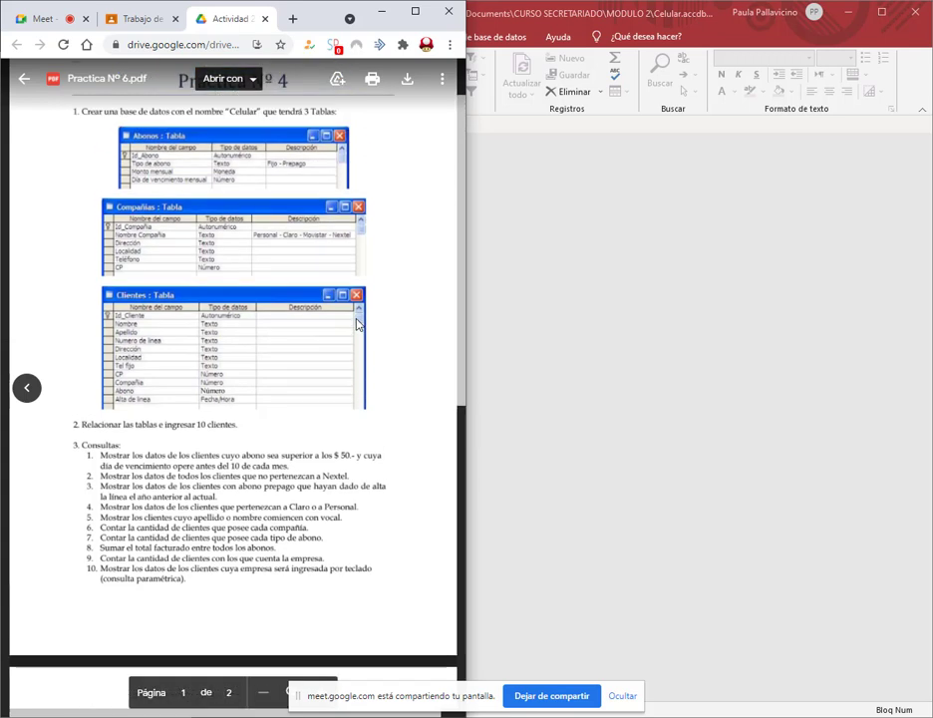
left_click(710, 262)
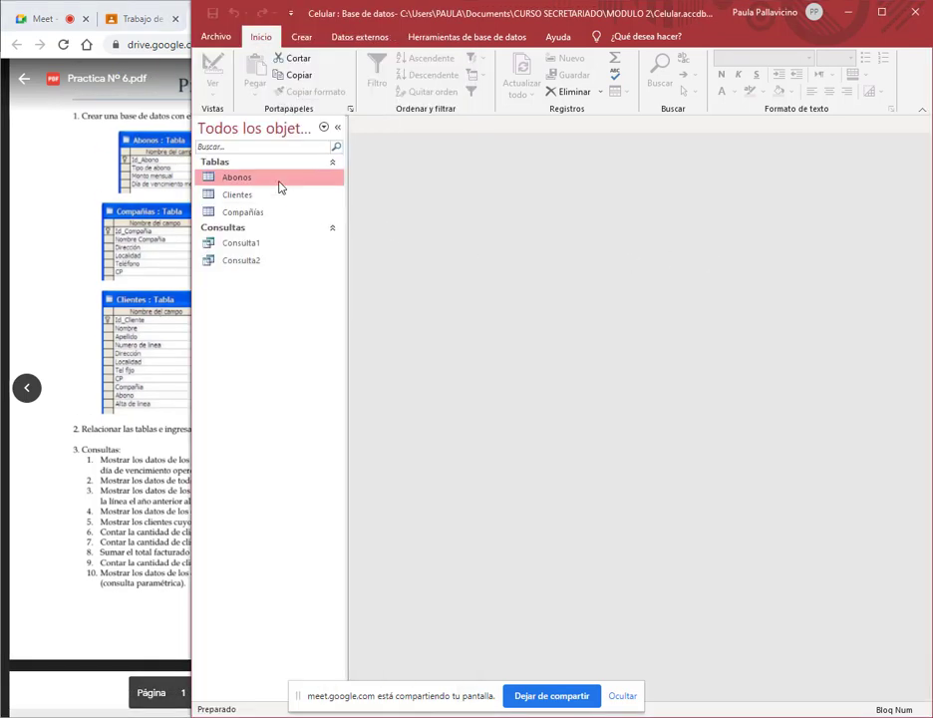
double_click(336, 180)
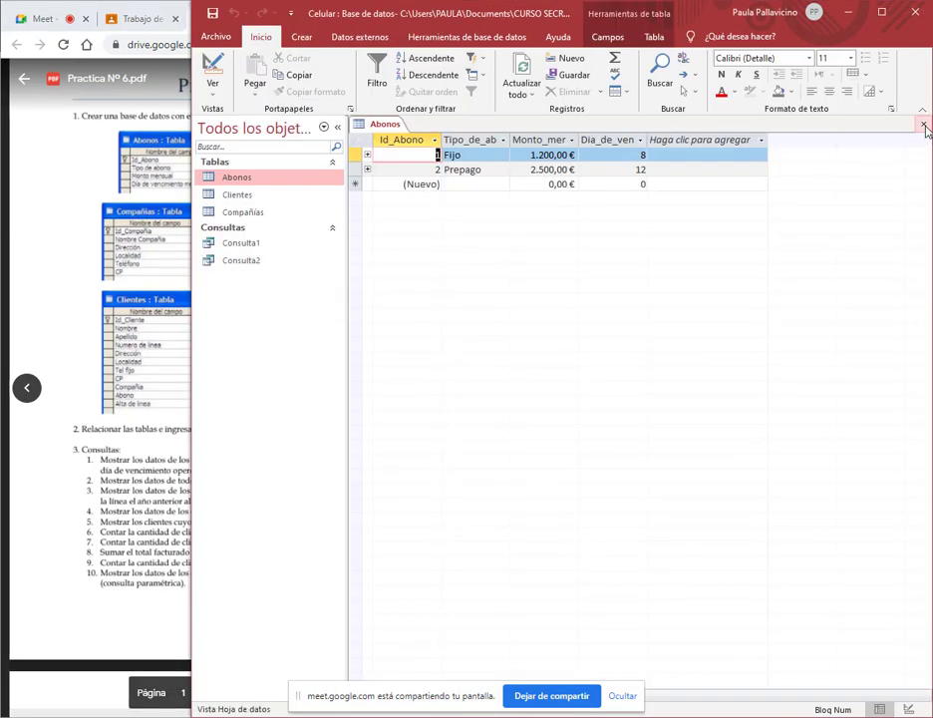
left_click(922, 124)
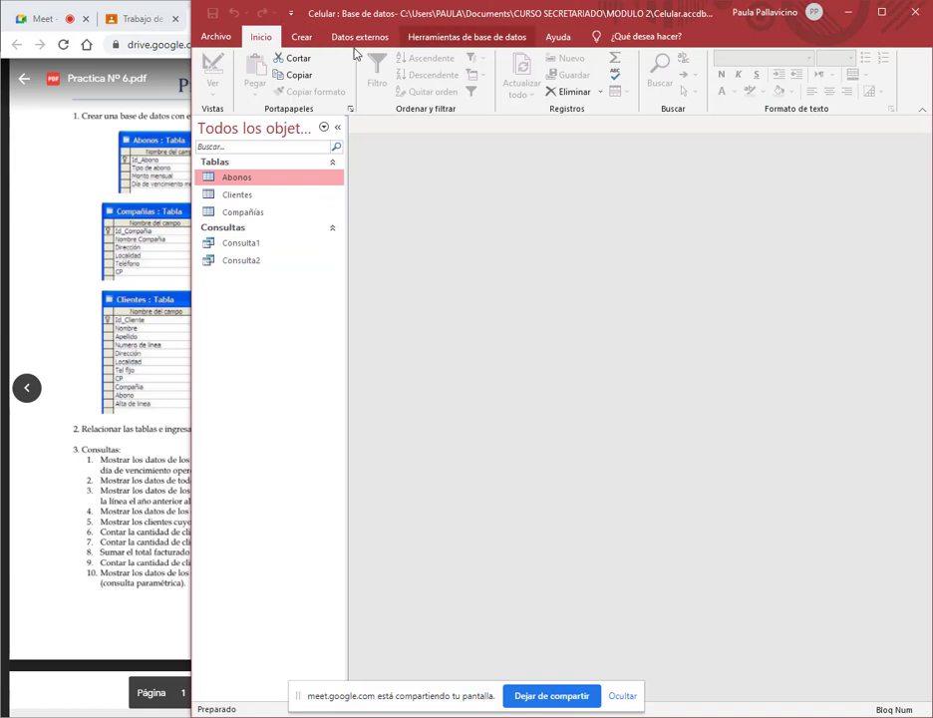
left_click(301, 37)
- Start a new design query using the Abonos, Clientes and Compañías tables
left_click(472, 78)
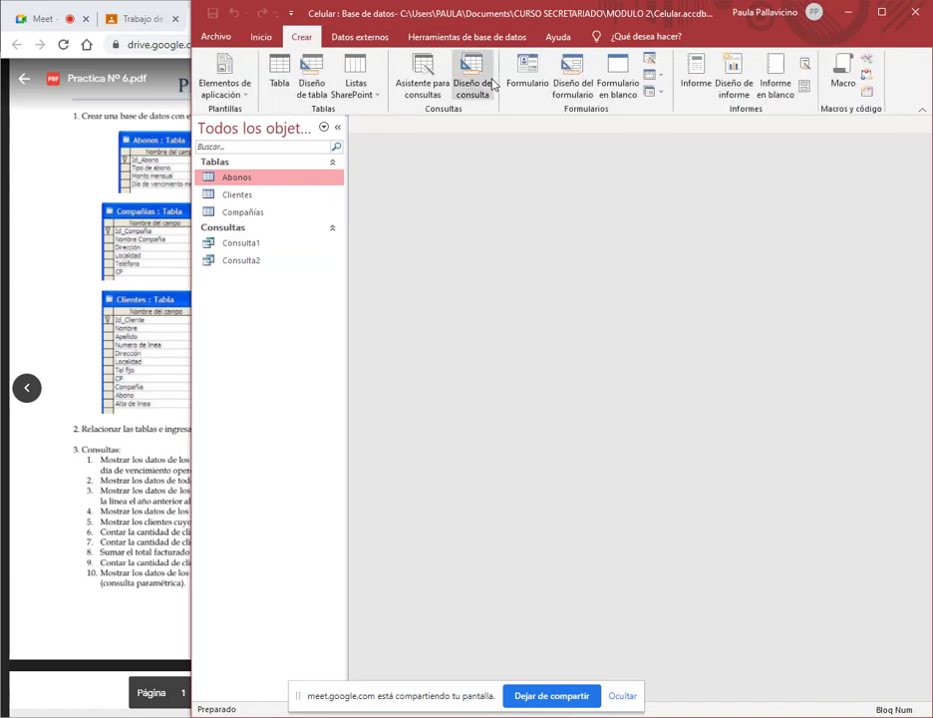
left_click_drag(501, 399, 500, 416)
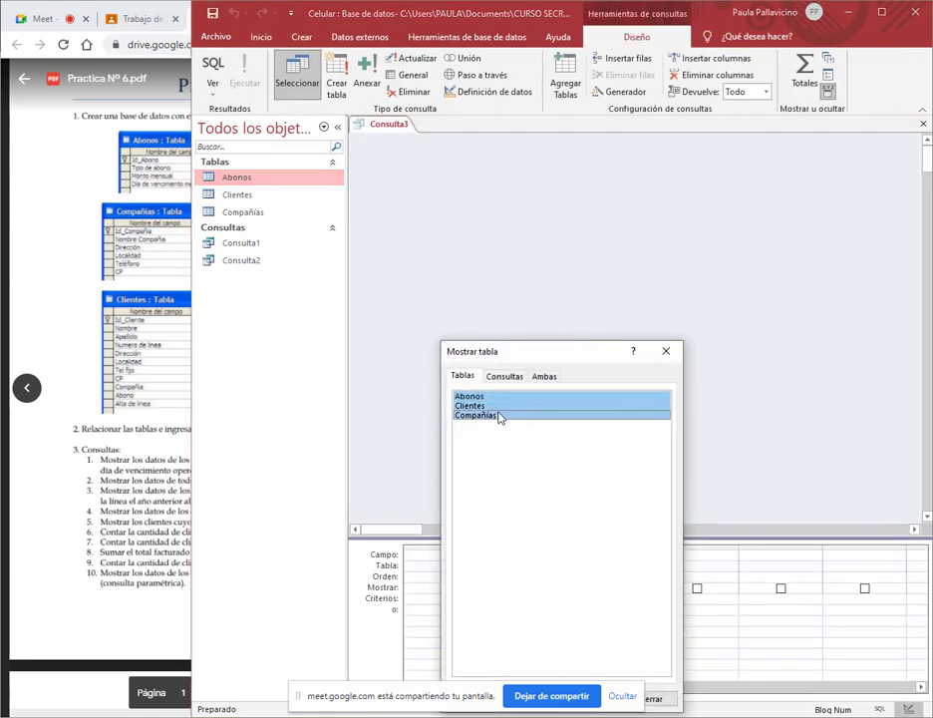
left_click_drag(496, 359, 550, 294)
left_click(653, 634)
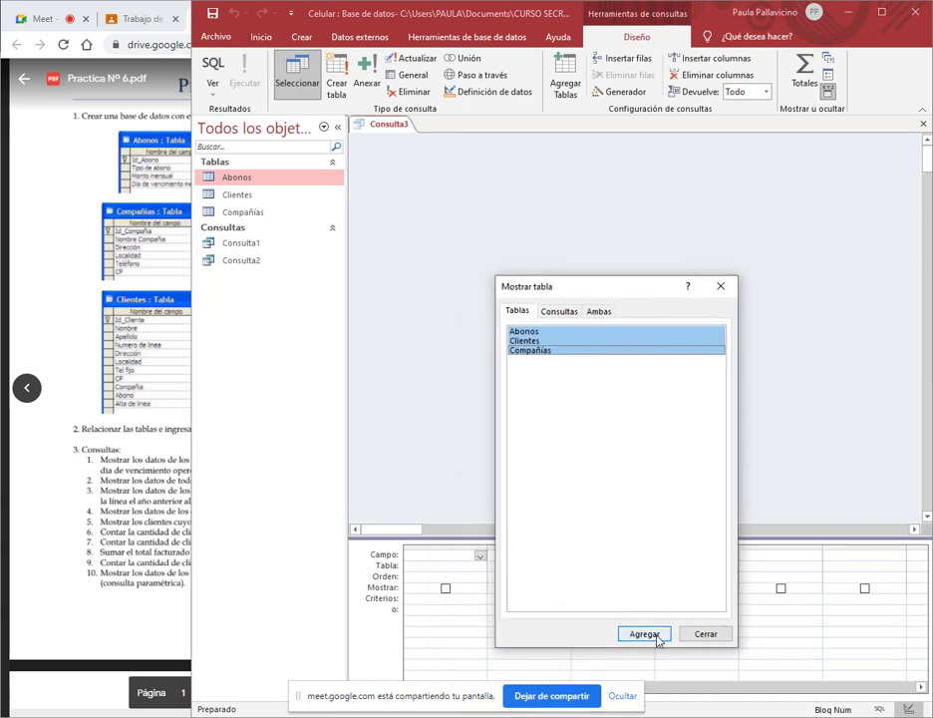
left_click(707, 634)
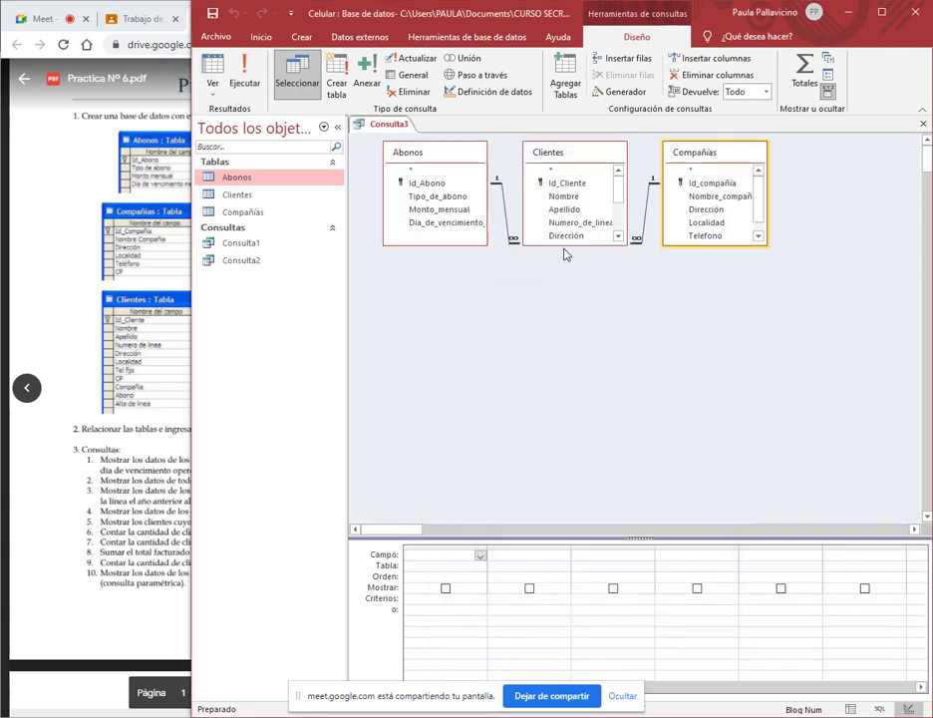
left_click_drag(564, 246, 564, 339)
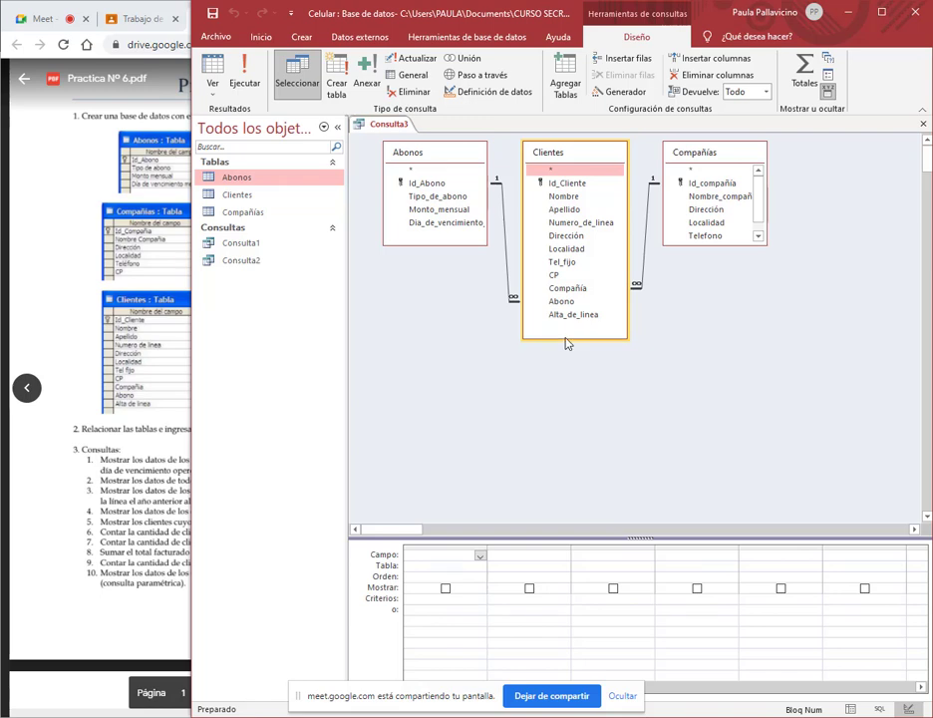
- Add Id_Cliente, Nombre, Apellido, Alta_de_linea and Tipo_de_abono to the query grid
double_click(562, 184)
left_click(572, 197)
double_click(568, 197)
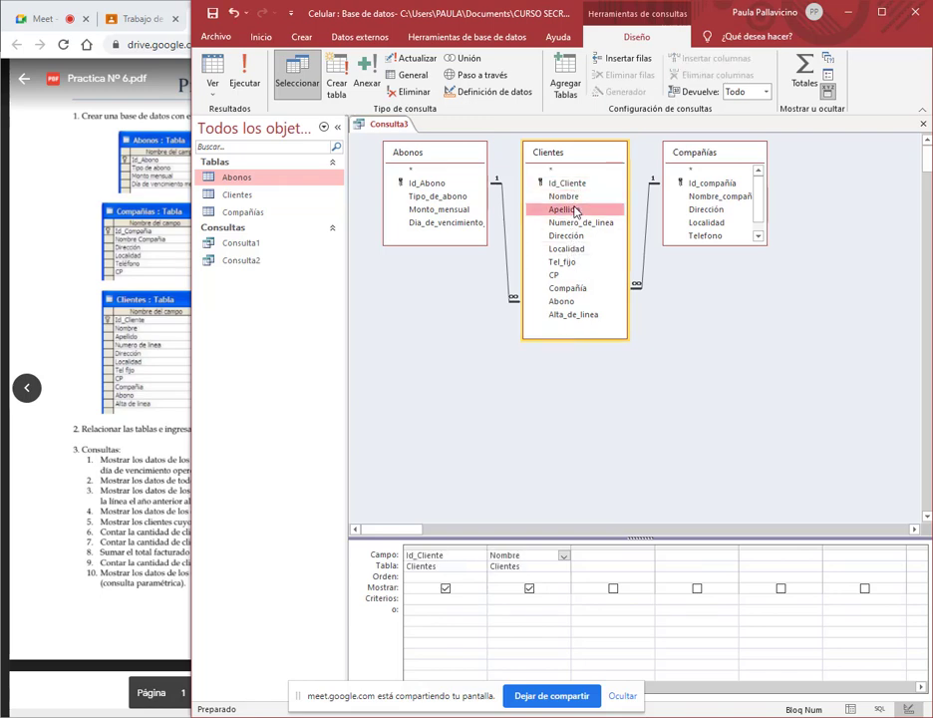
double_click(562, 210)
double_click(573, 315)
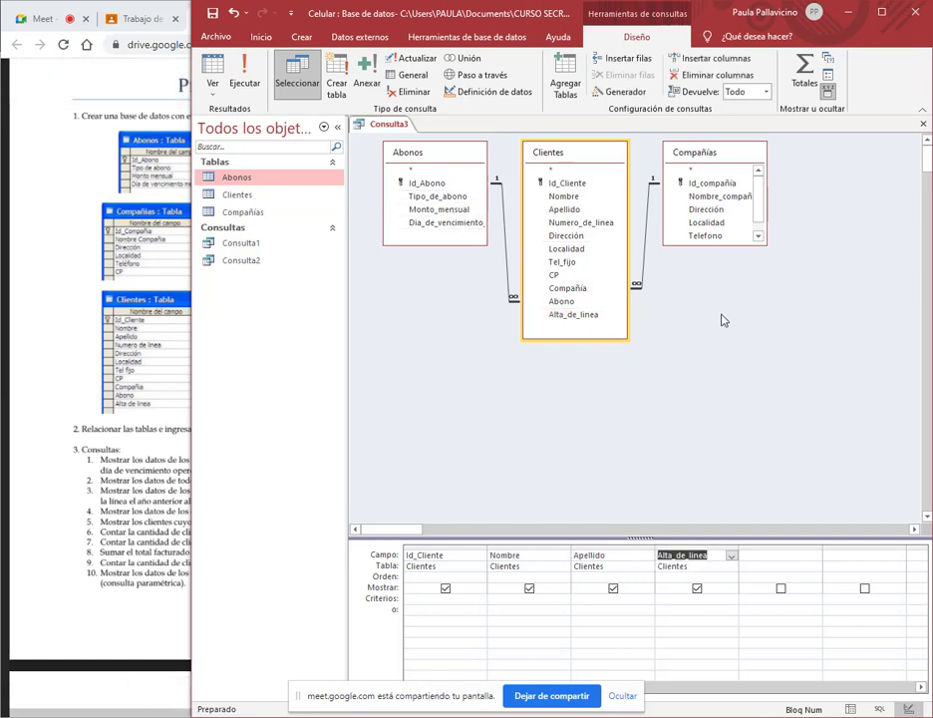
left_click(445, 198)
double_click(444, 198)
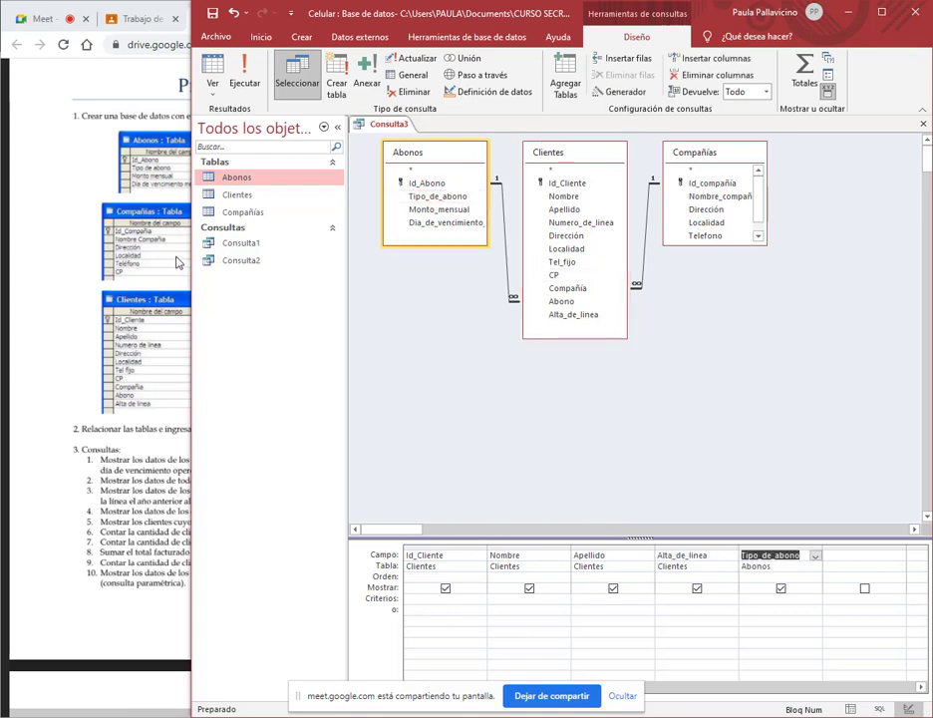
- Filter Tipo_de_abono by "prepago", run the query, and keep Alta_de_linea shown
left_click(803, 599)
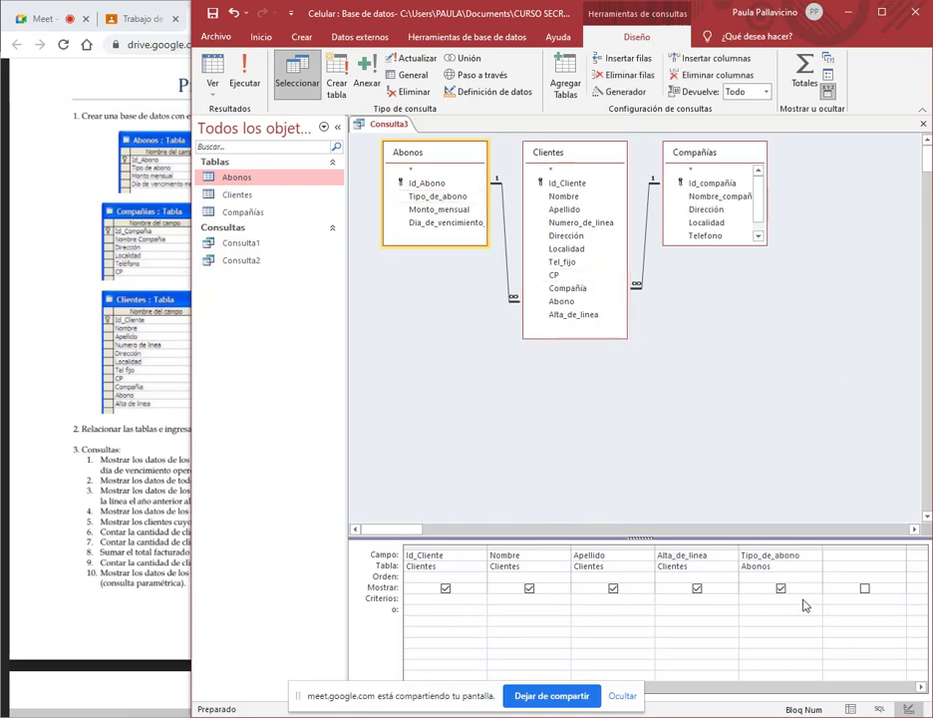
type("prepago")
left_click(808, 622)
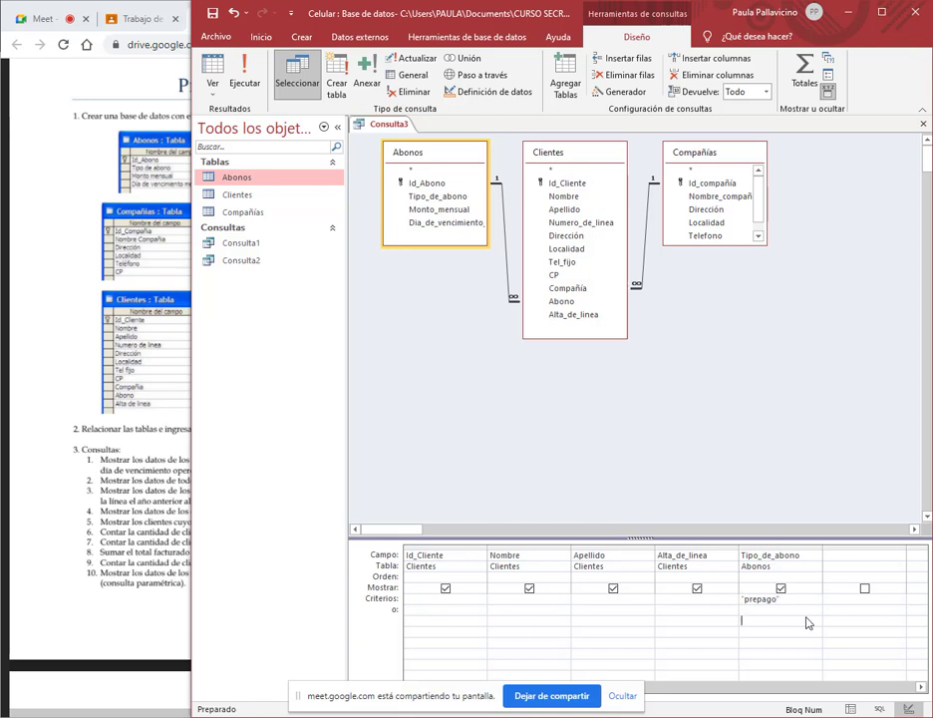
left_click(244, 78)
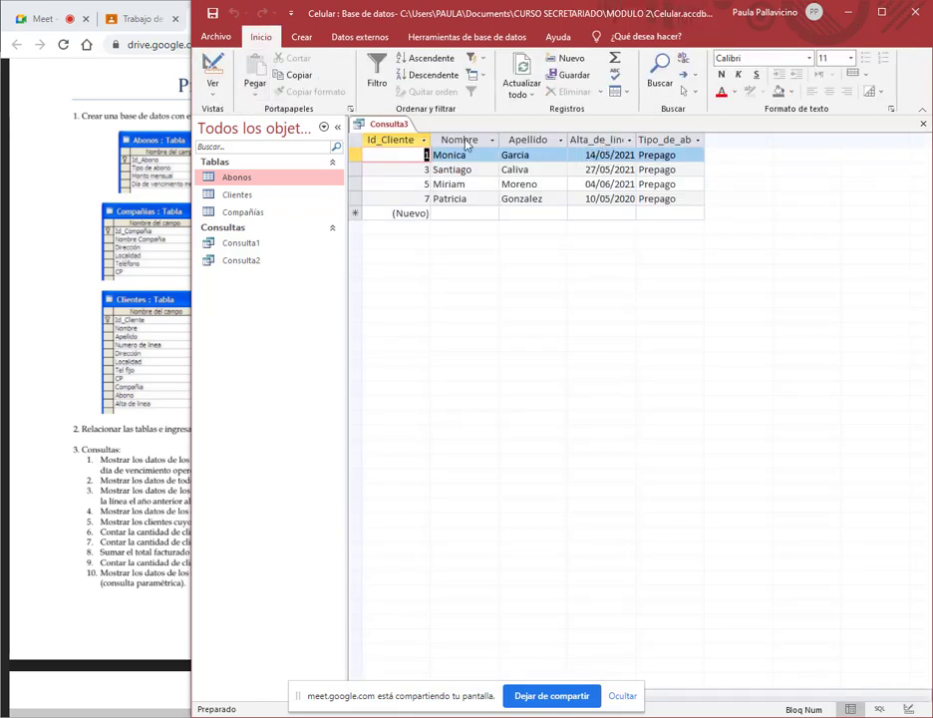
left_click(211, 68)
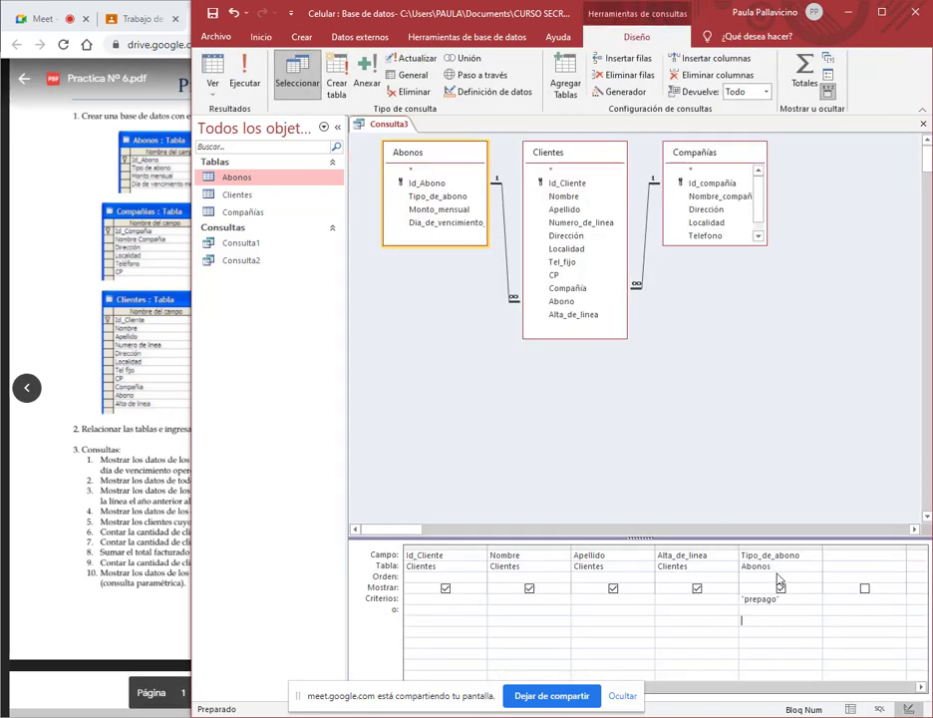
left_click(697, 588)
left_click(697, 588)
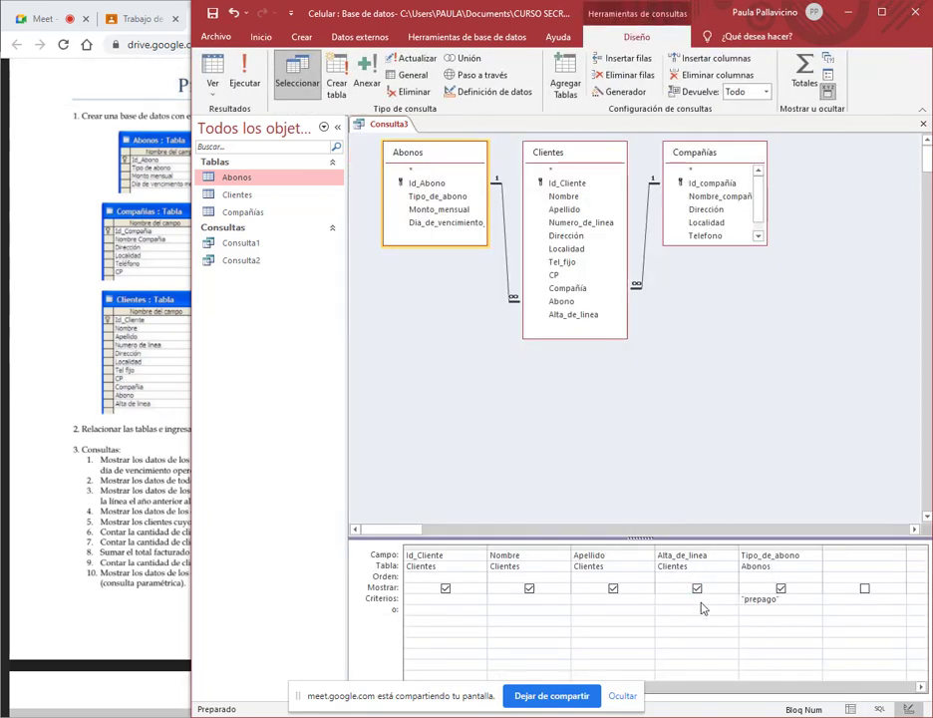
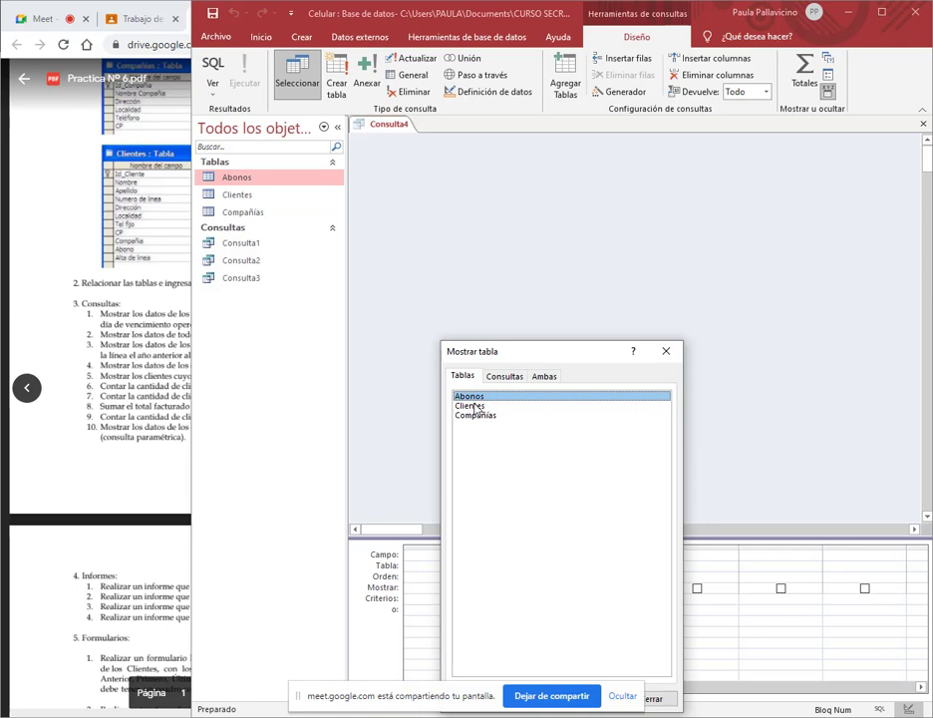
- Add the Clientes and Compañías tables with Id_Cliente, Nombre, Apellido and Nombre_compañía fields
double_click(475, 409)
double_click(481, 417)
left_click(665, 351)
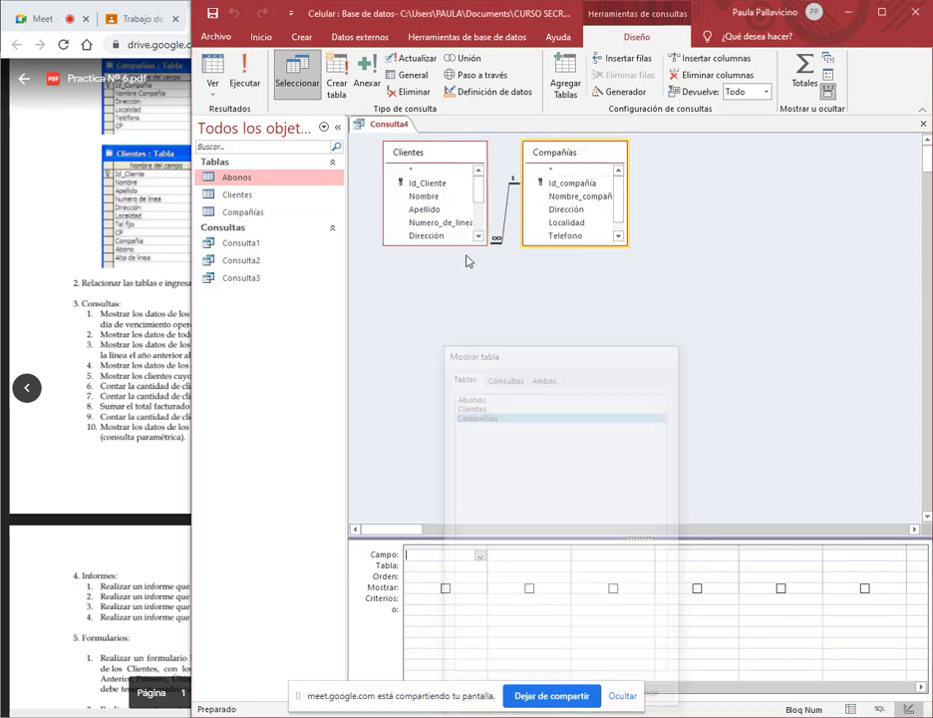
double_click(429, 183)
double_click(428, 197)
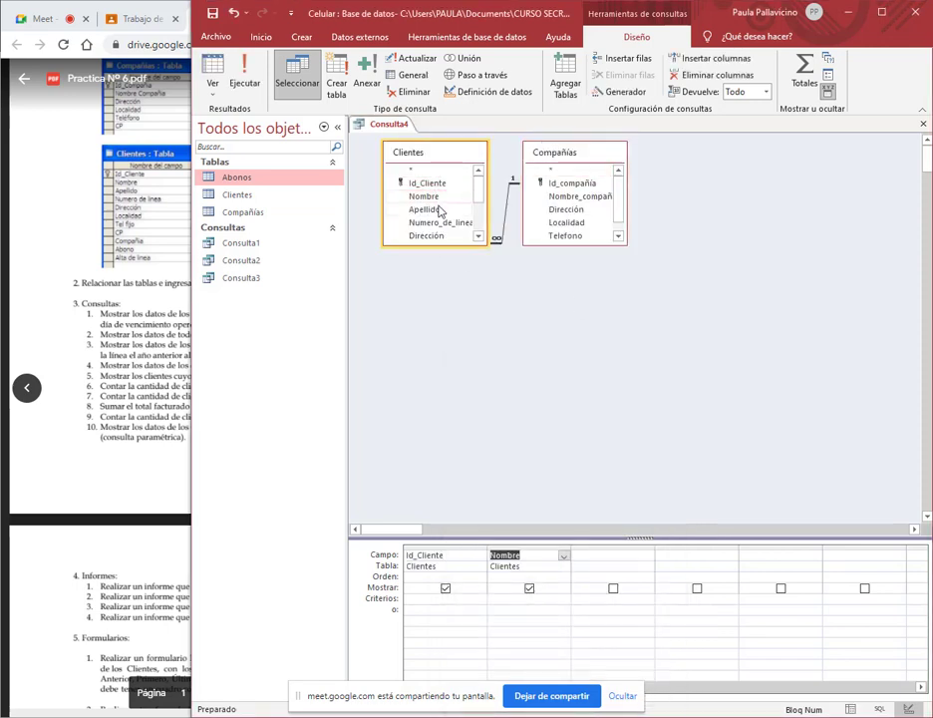
double_click(429, 209)
double_click(573, 197)
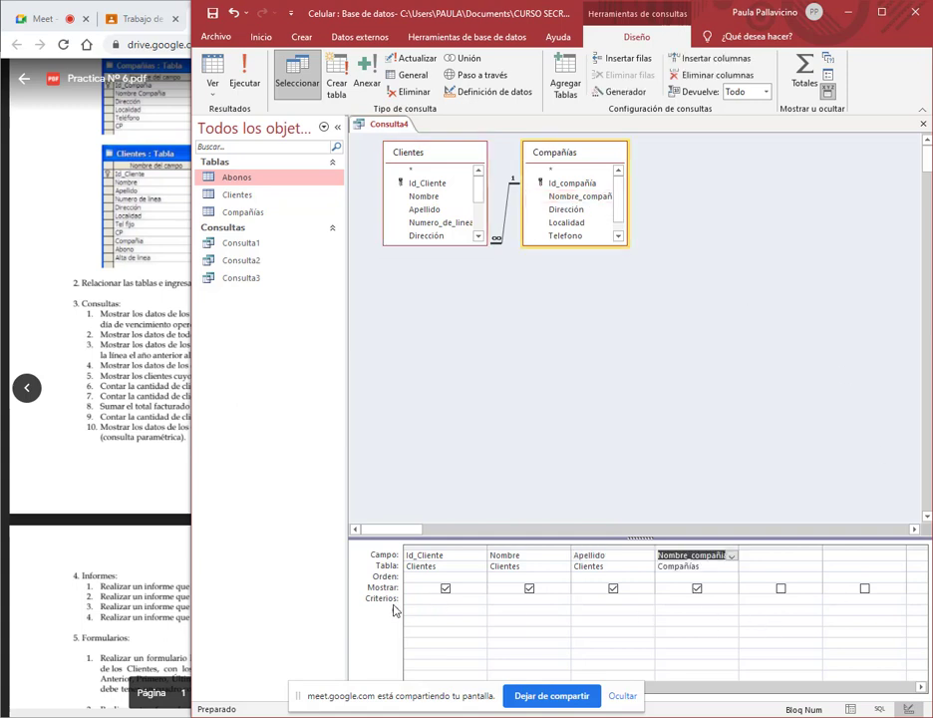
- Filter Nombre_compañía by "Claro" O "personal" and run the query, returning three clients
left_click(666, 600)
type("Cl")
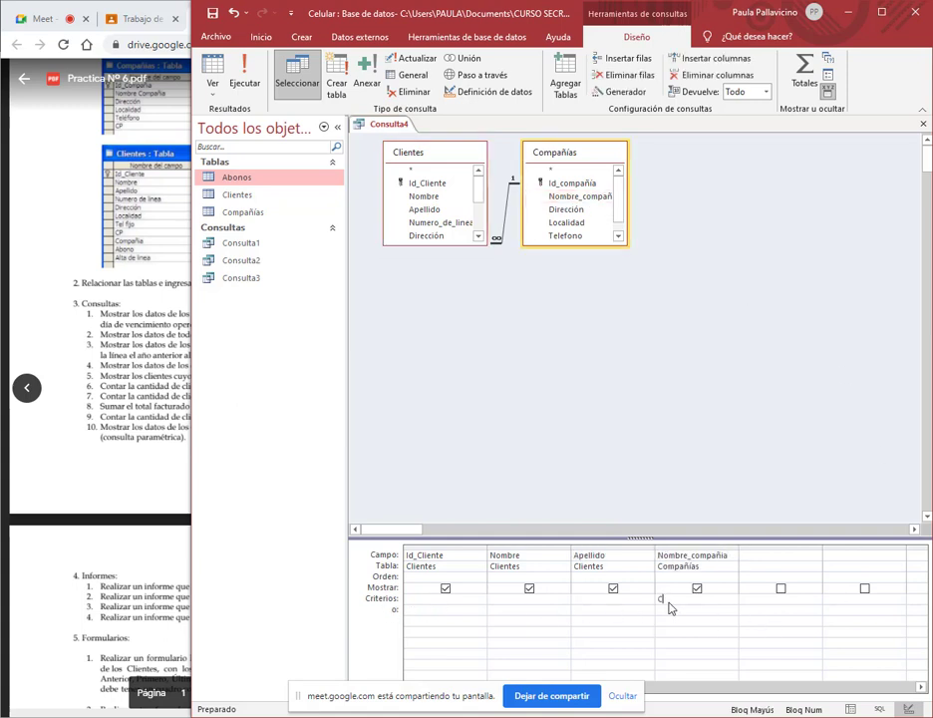
type("aro\" O \"personal\"")
left_click(670, 609)
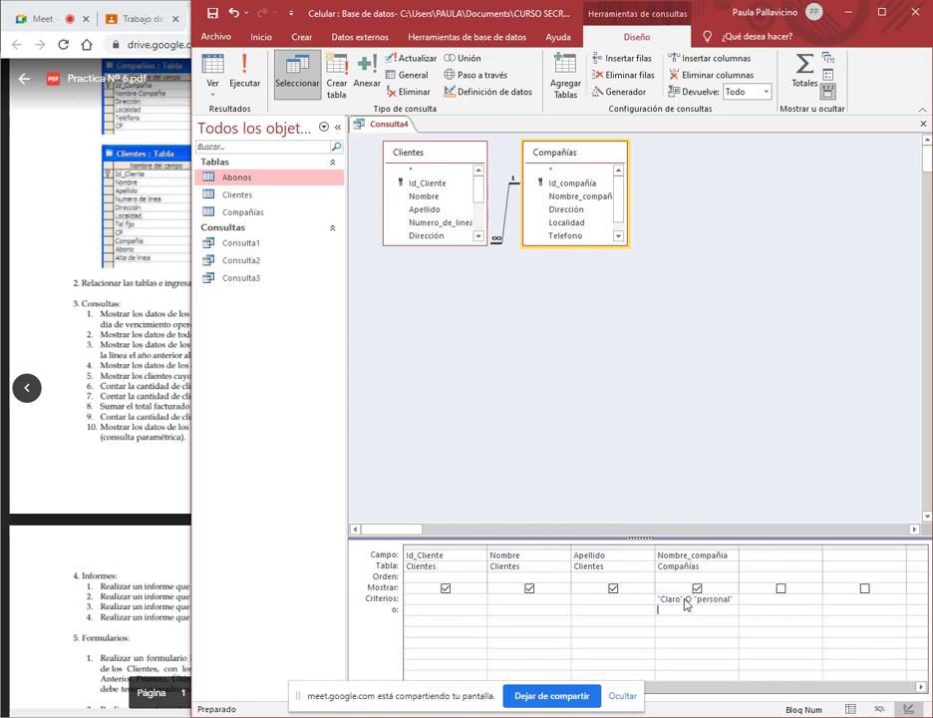
left_click(245, 78)
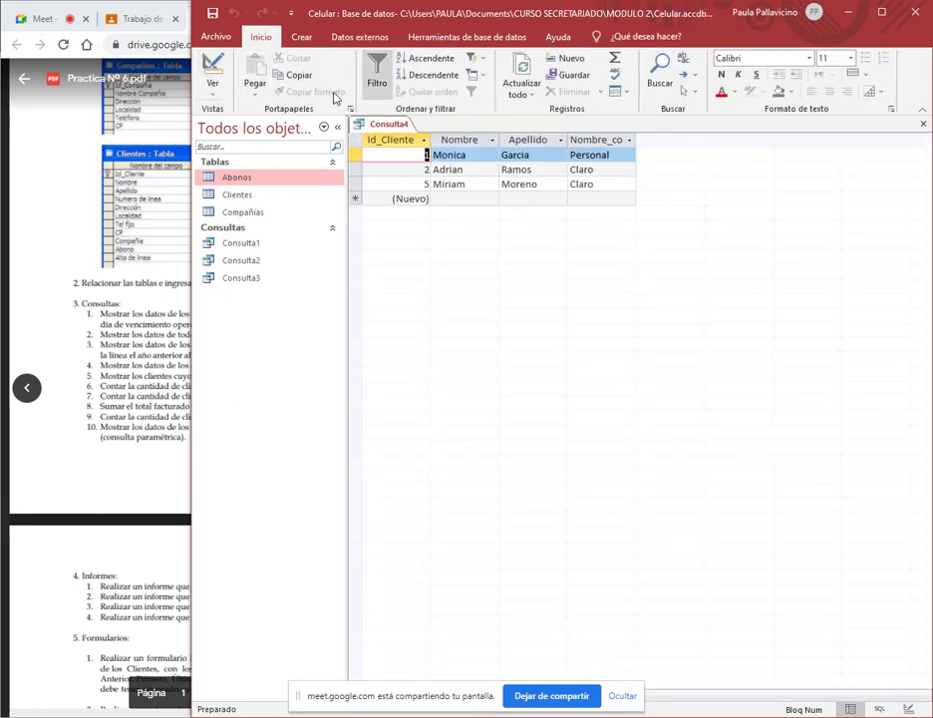
- Save the query as Consulta4 and close it
left_click(213, 13)
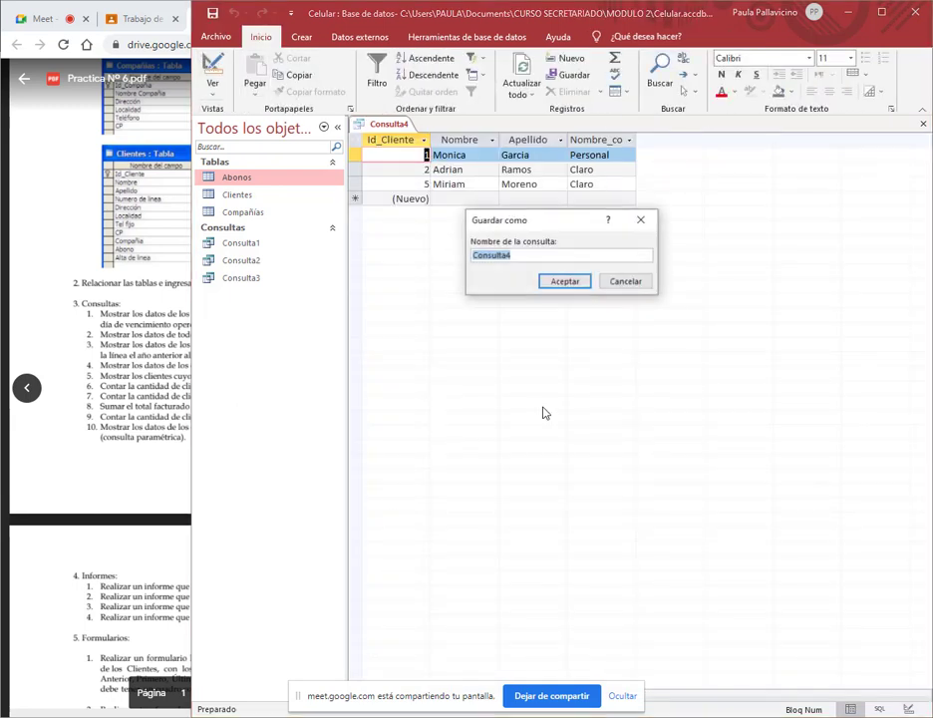
left_click(566, 286)
left_click(923, 123)
left_click(170, 399)
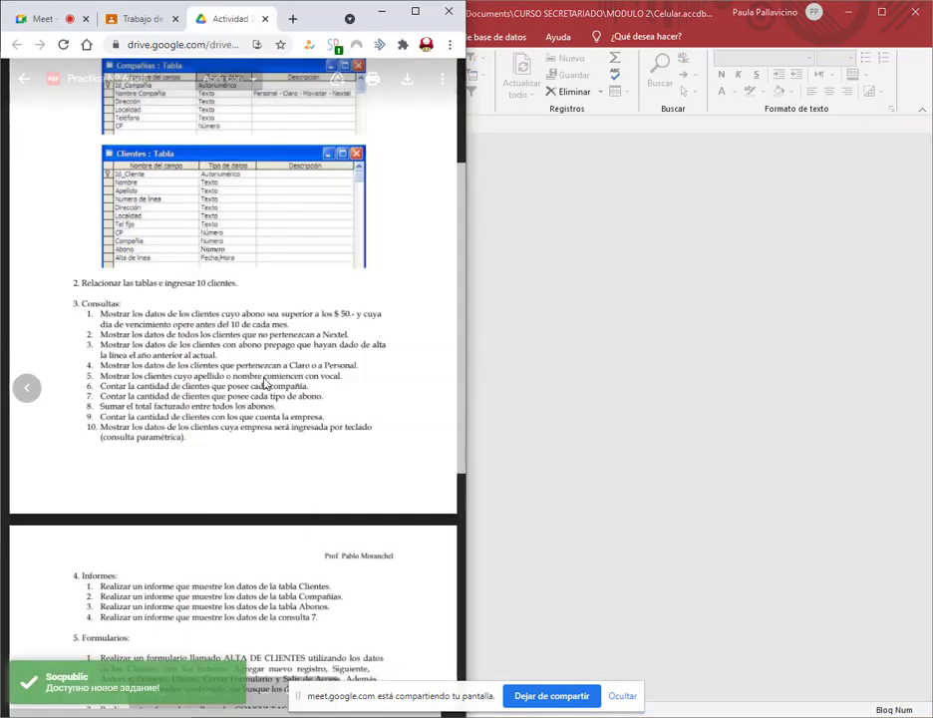
- Review item 5 of the practice PDF on names starting with a vowel, then return to Access
left_click_drag(194, 377, 360, 381)
left_click(107, 382)
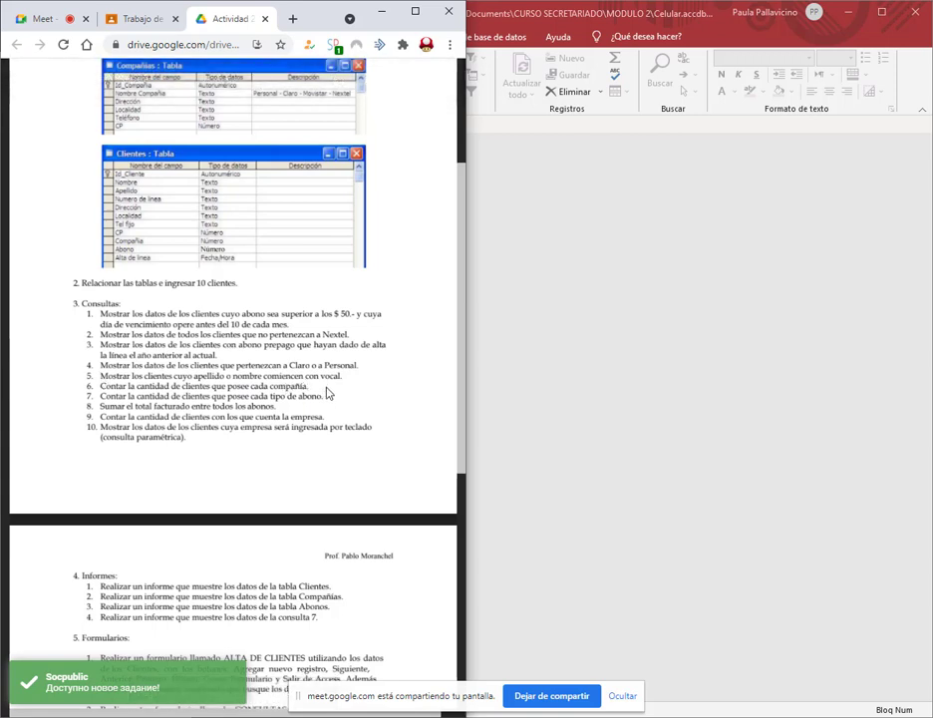
left_click_drag(342, 379, 96, 381)
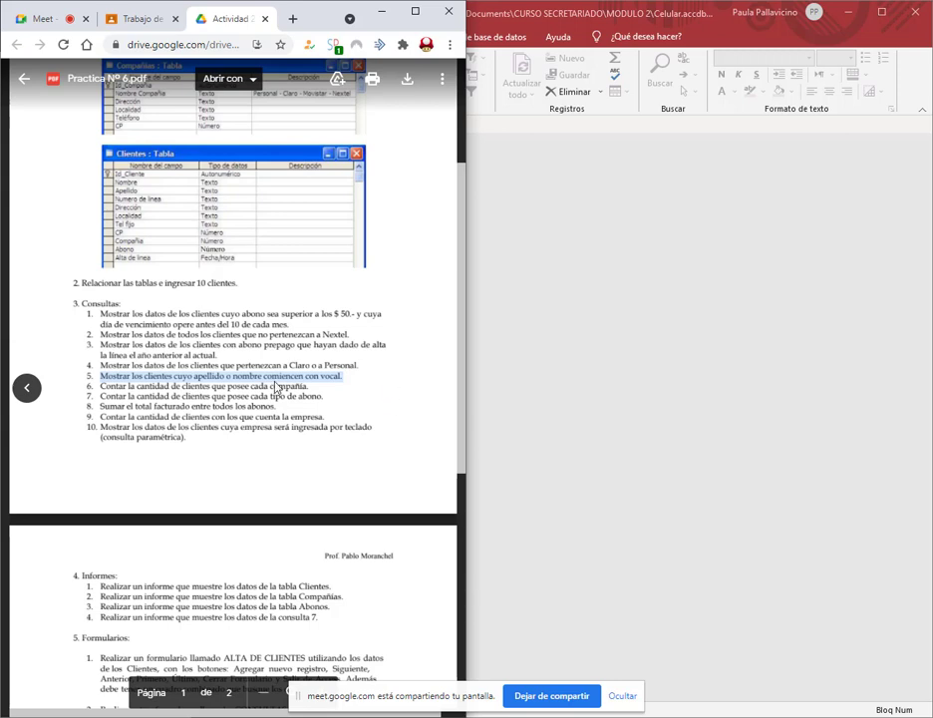
left_click(255, 396)
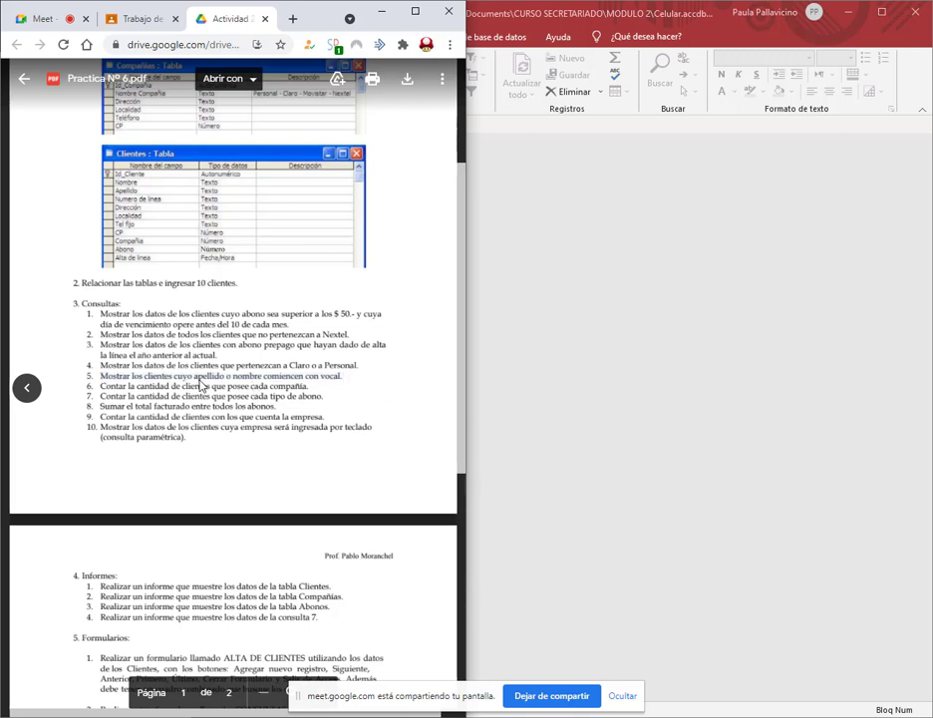
left_click_drag(190, 375, 267, 389)
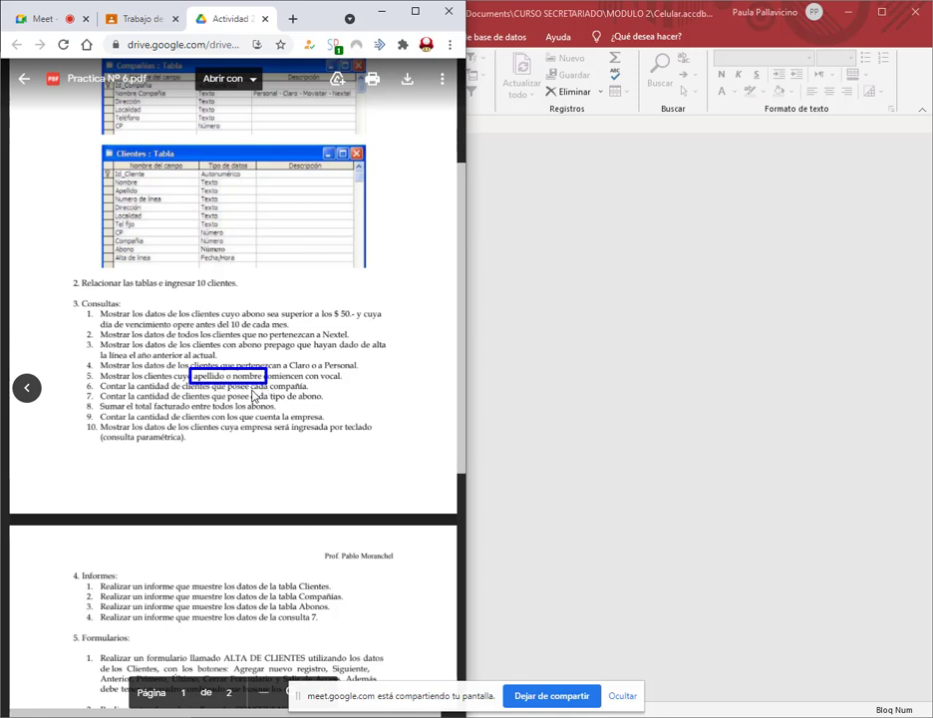
left_click(586, 308)
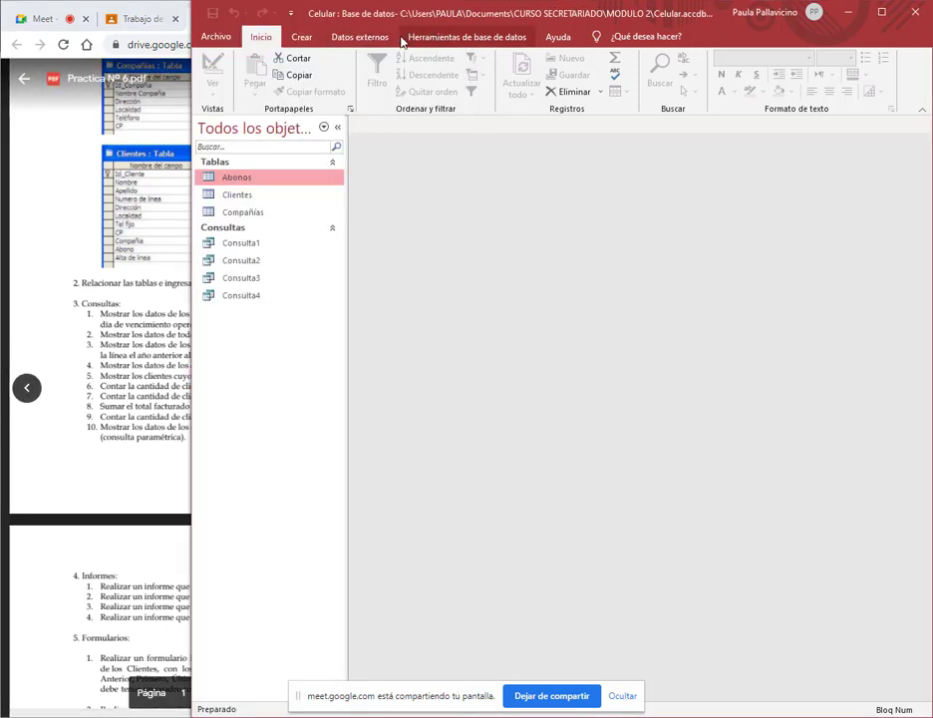
- Start a new query design on Clientes with the Nombre and Apellido fields
left_click(302, 37)
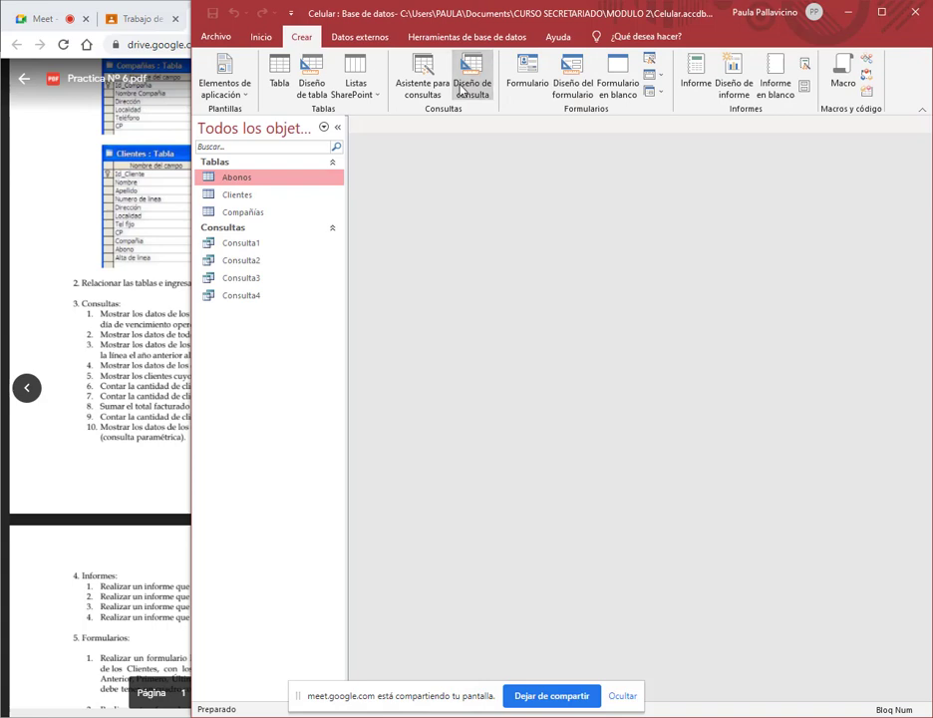
left_click(472, 85)
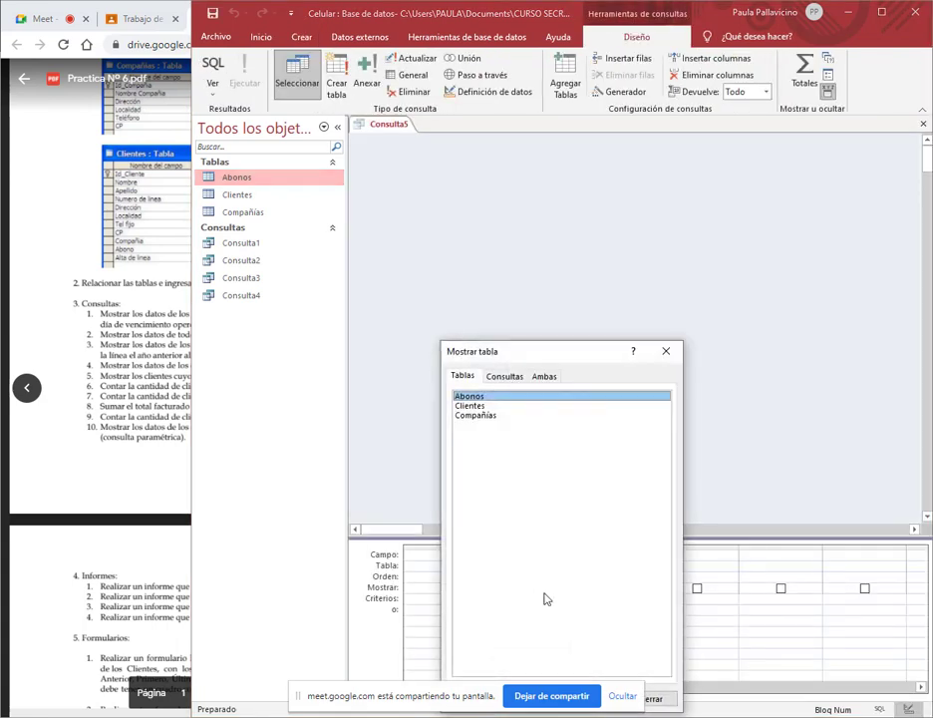
double_click(484, 410)
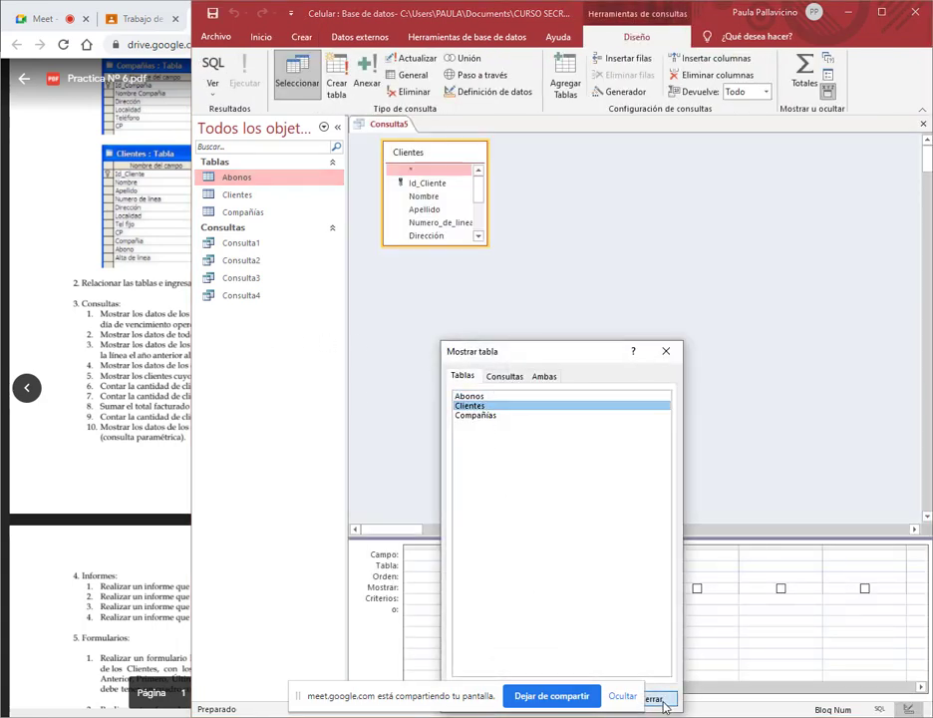
left_click(653, 698)
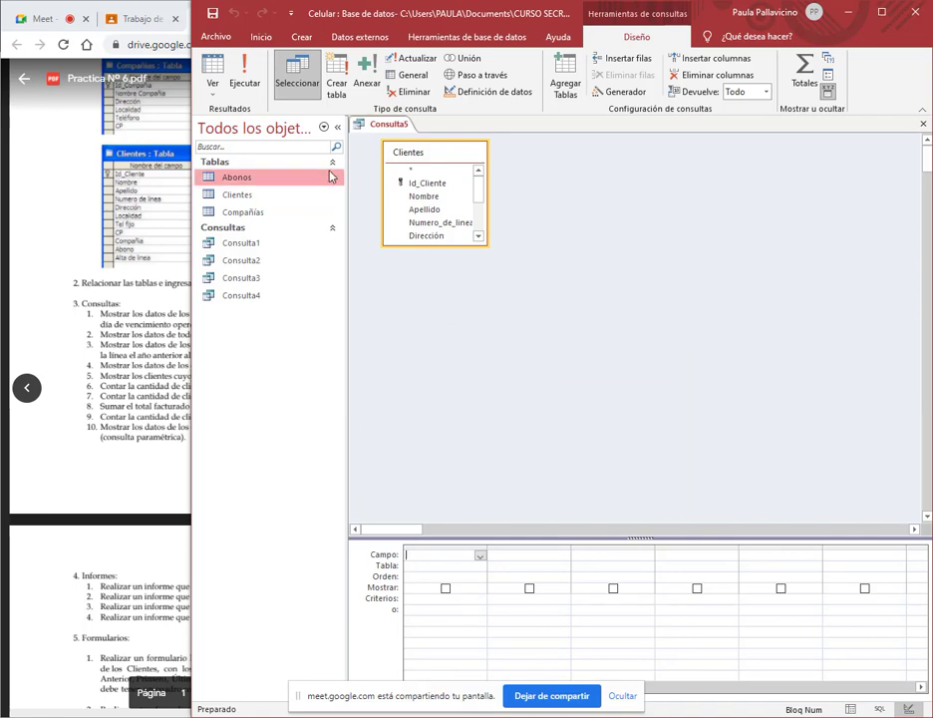
left_click(337, 127)
left_click_drag(189, 305, 394, 312)
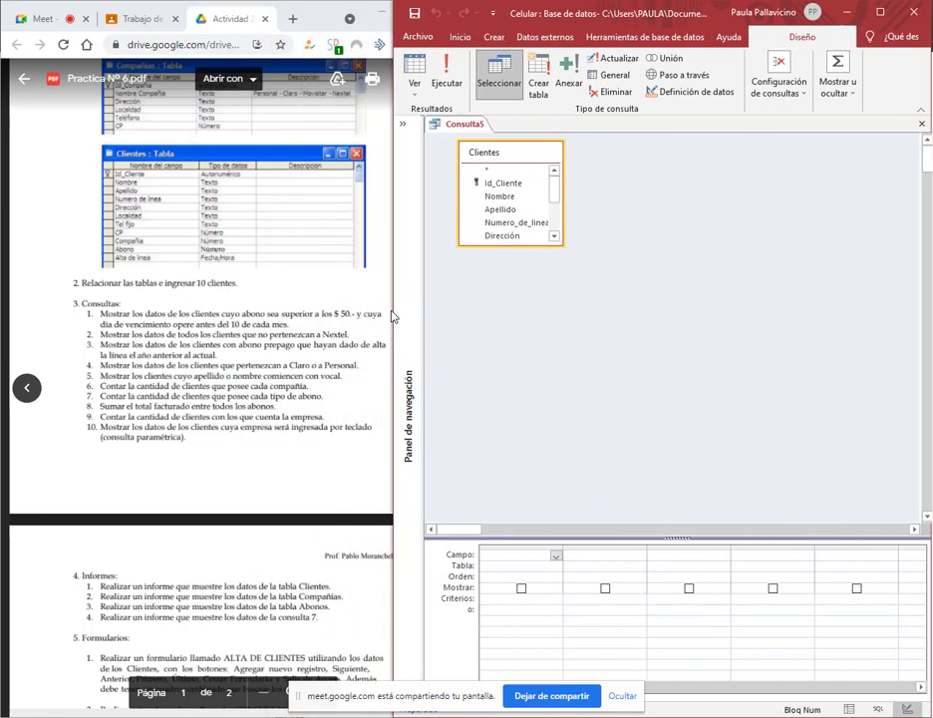
double_click(500, 197)
double_click(501, 210)
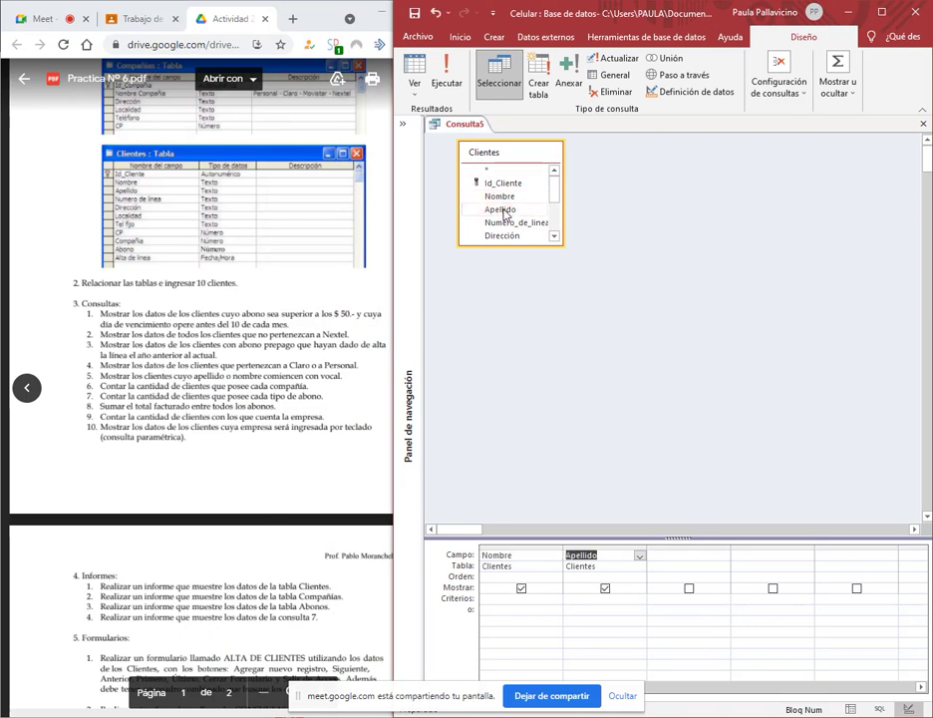
- Enter the Como "[a,e,i,o,u]*" vowel-start criterion under Nombre
left_click(545, 600)
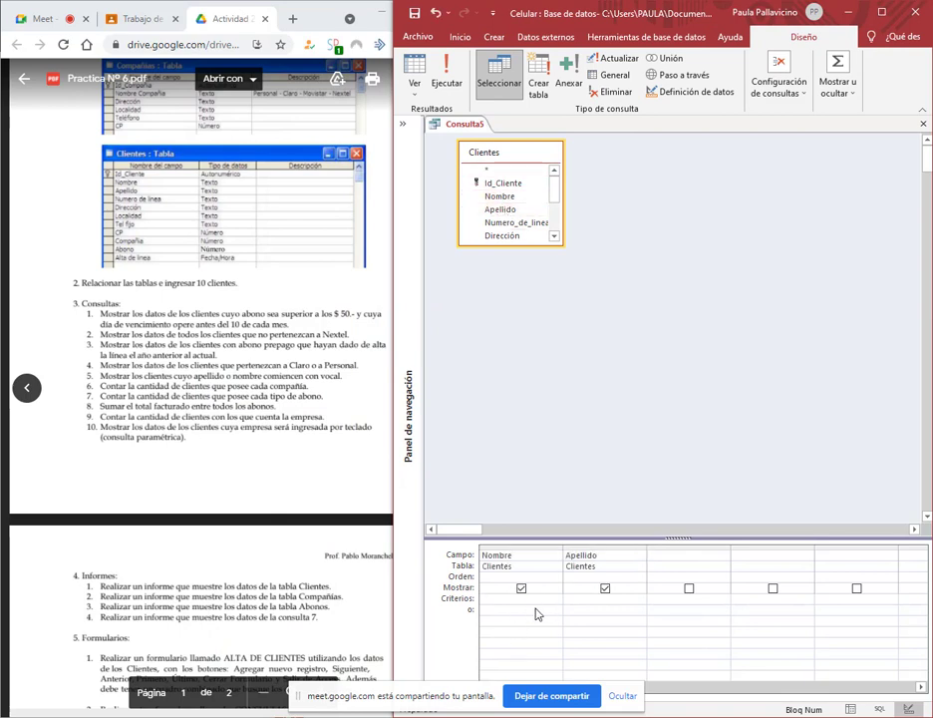
left_click_drag(430, 589, 563, 604)
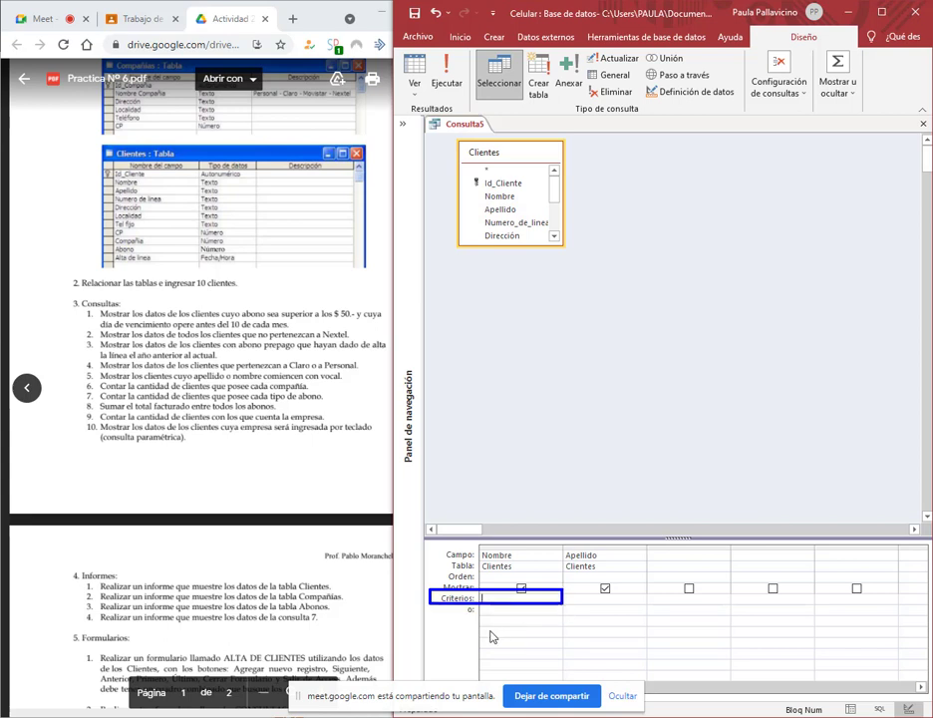
left_click_drag(464, 604, 650, 620)
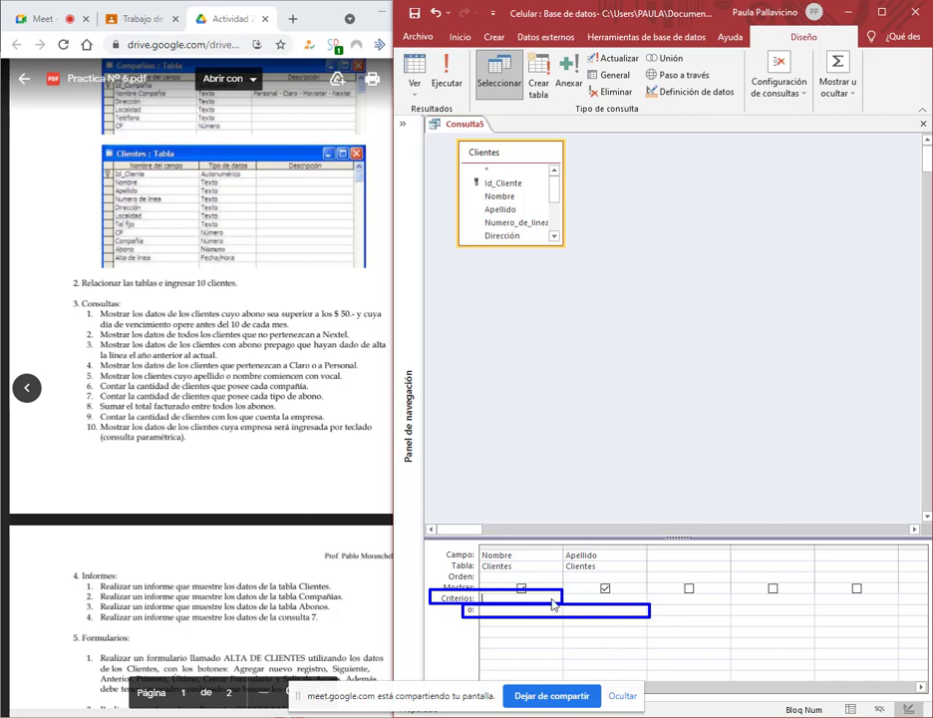
key("Escape")
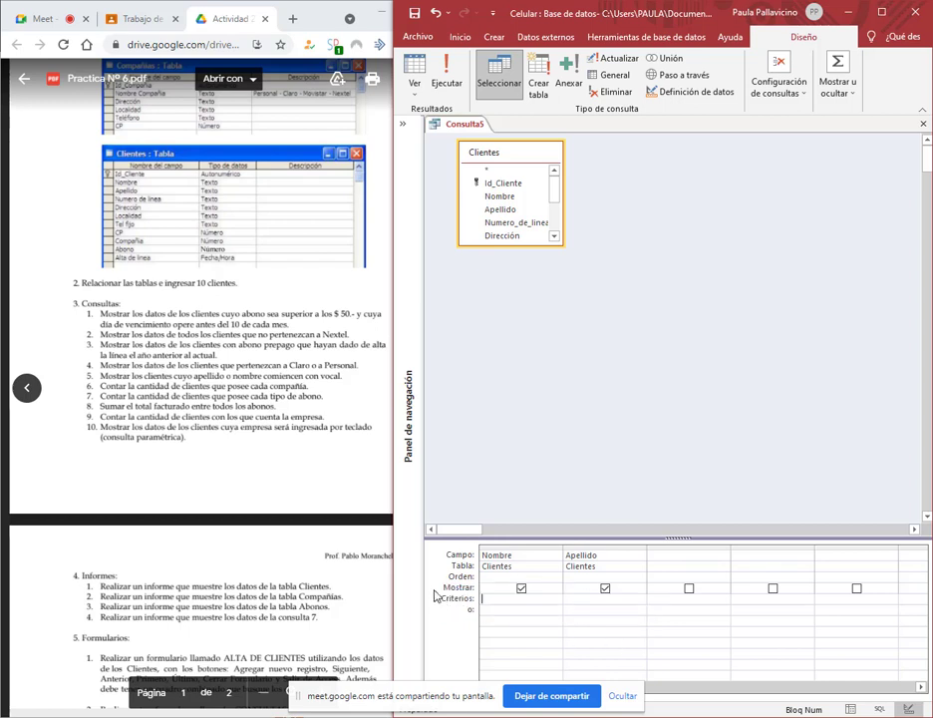
mouse_move(434, 590)
left_mouse_down()
mouse_move(564, 612)
mouse_move(666, 615)
left_mouse_up()
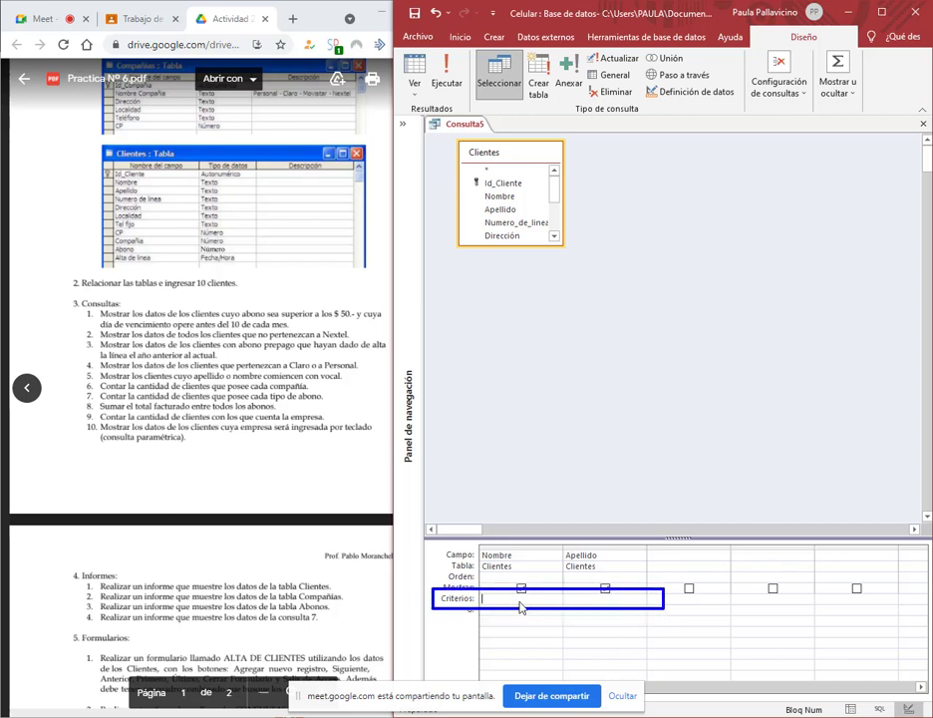
key("Escape")
left_click_drag(219, 368, 239, 385)
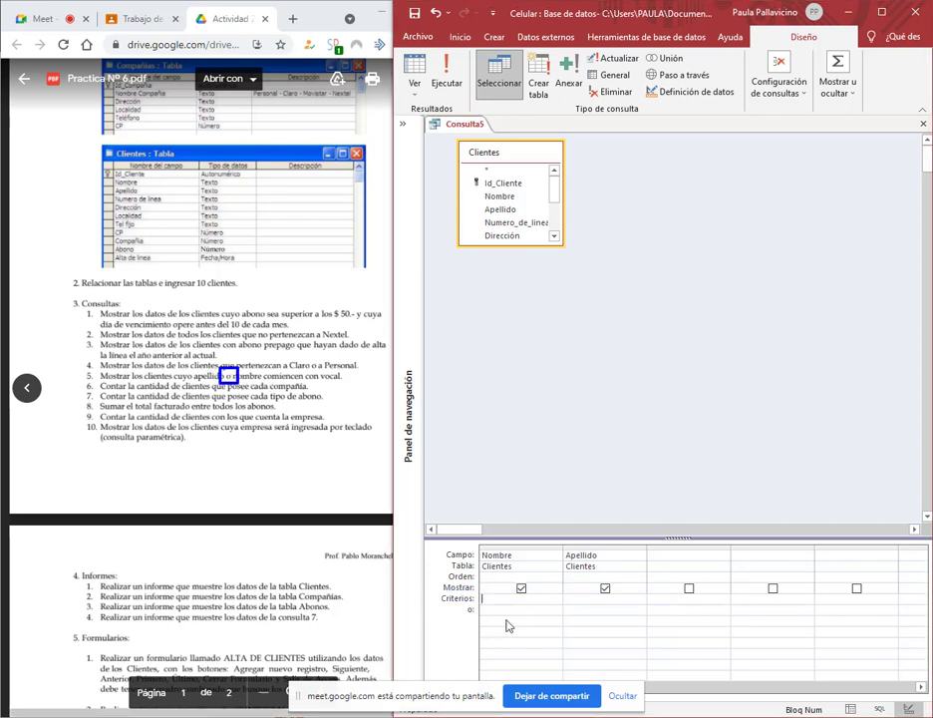
left_click_drag(561, 608, 651, 621)
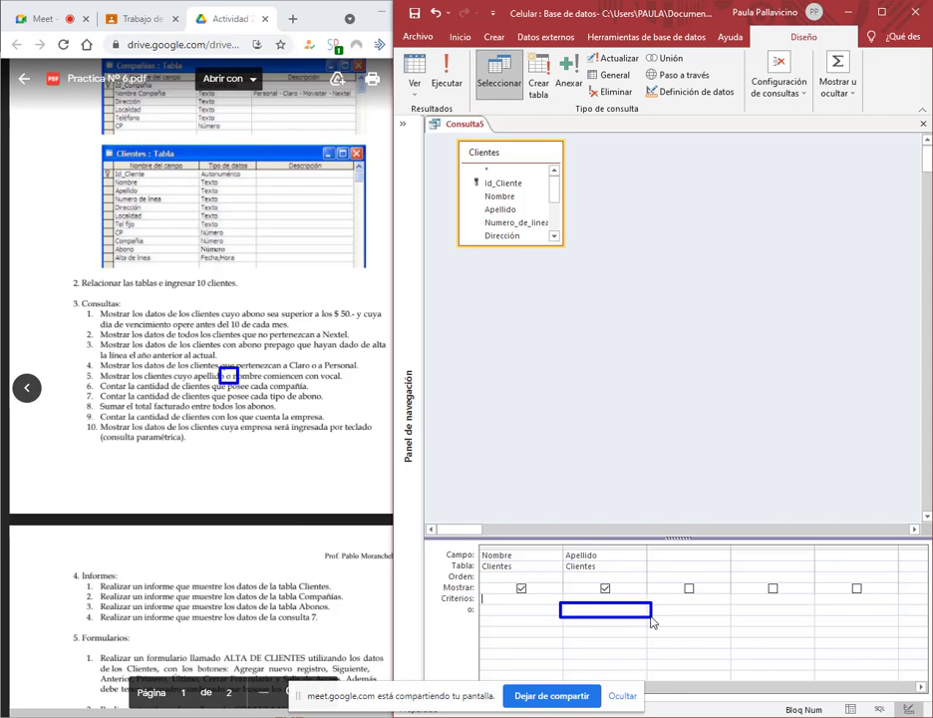
key("Escape")
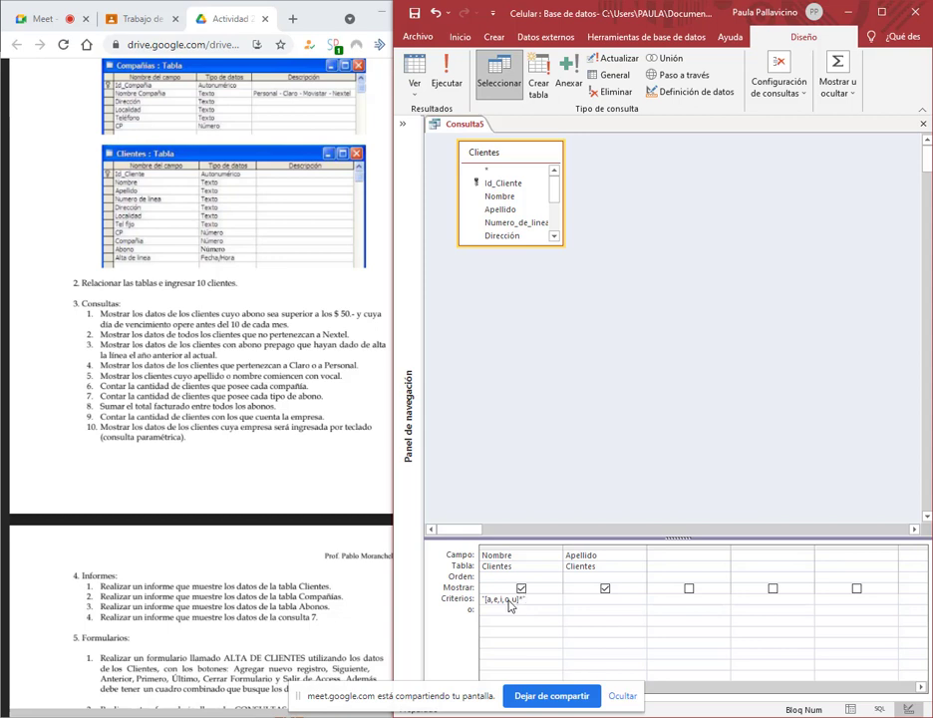
- Copy the vowel pattern into Apellido's alternative (O) criteria row
left_click(482, 605)
key("ctrl+c")
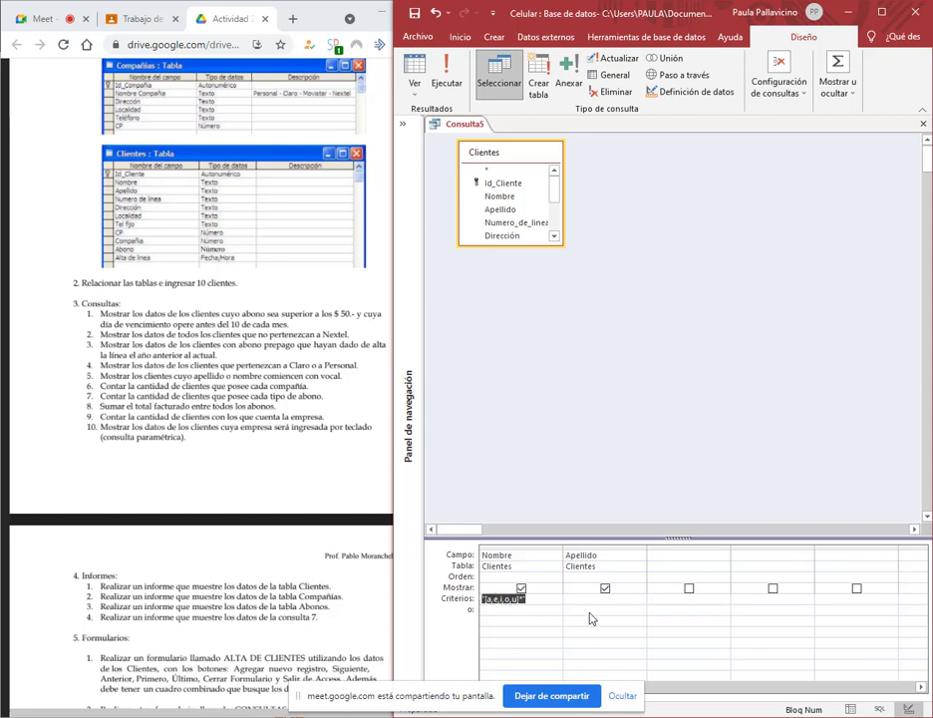
left_click(589, 610)
key("ctrl+v")
left_click(592, 623)
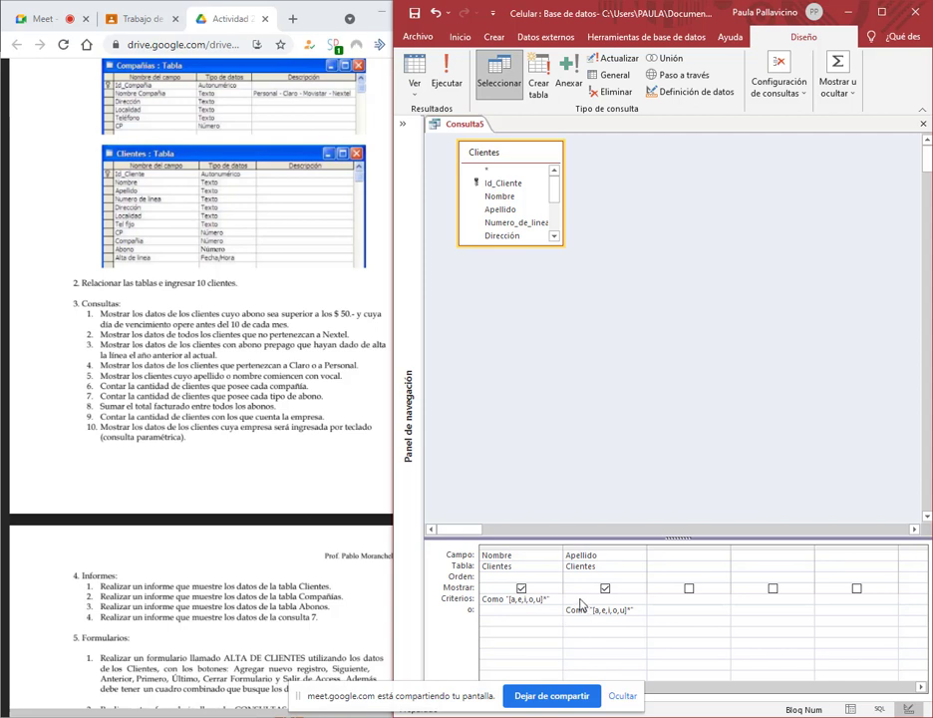
left_click(445, 75)
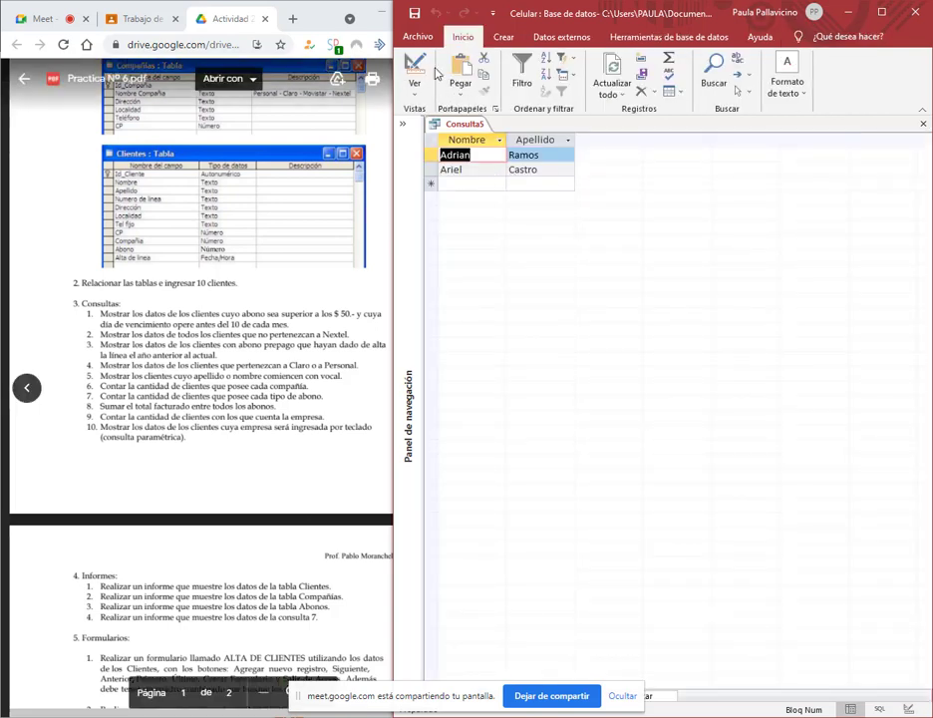
left_click(414, 12)
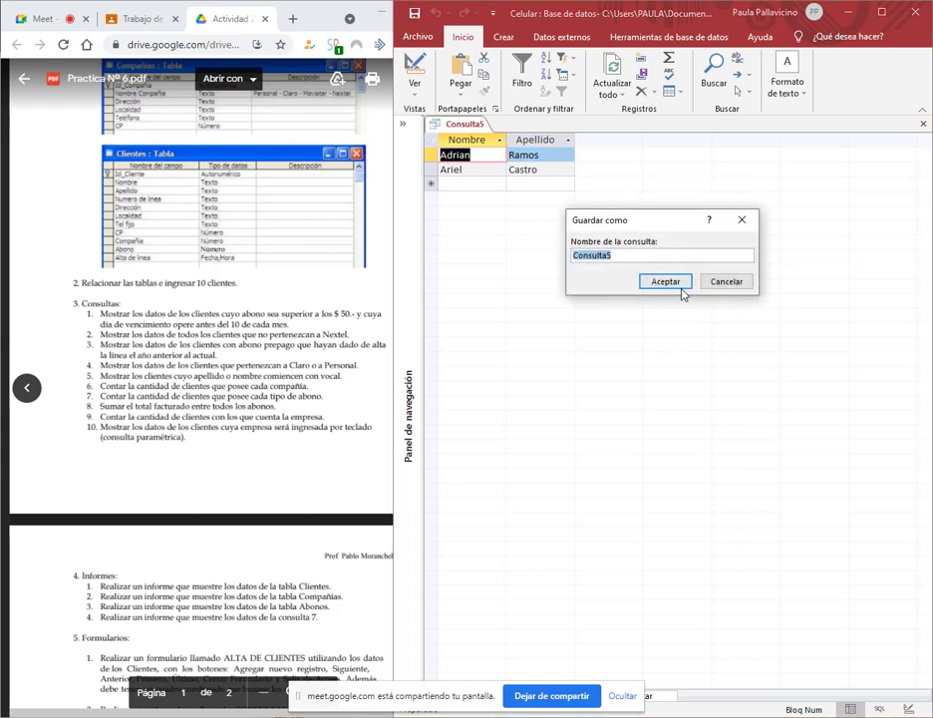
left_click(664, 281)
left_click(922, 125)
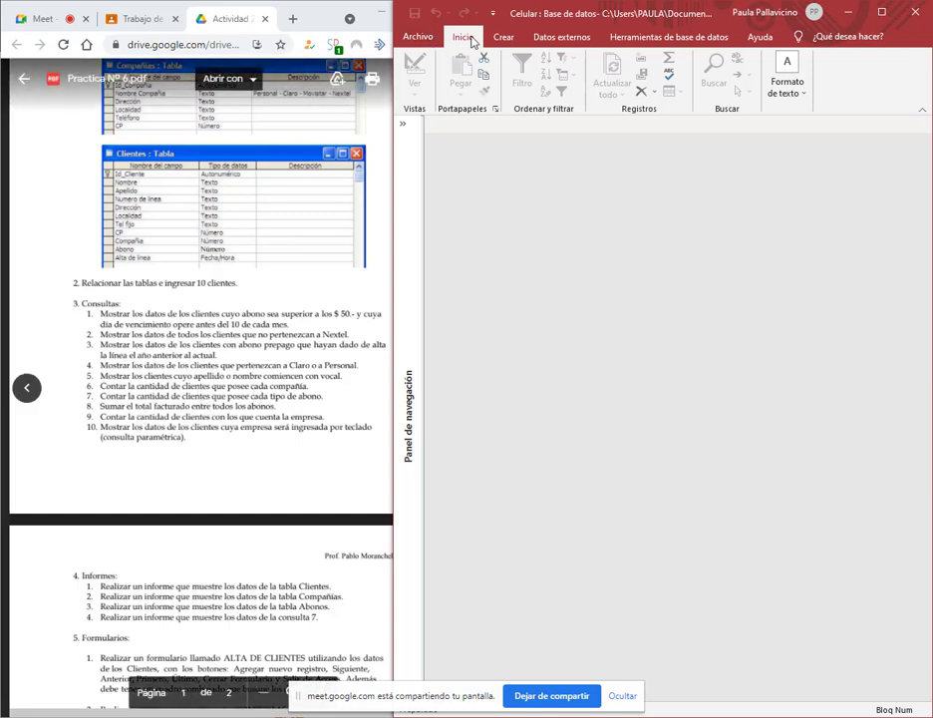
- Start a query on Clientes and Compañías with Nombre_compañía and Nombre columns
left_click(503, 37)
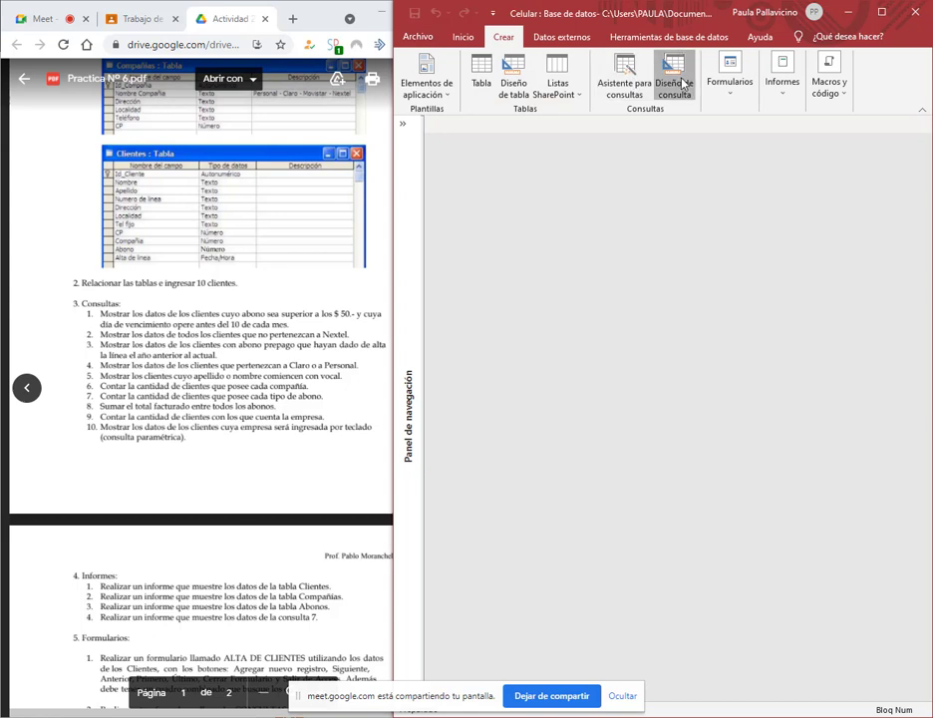
left_click(674, 86)
double_click(572, 406)
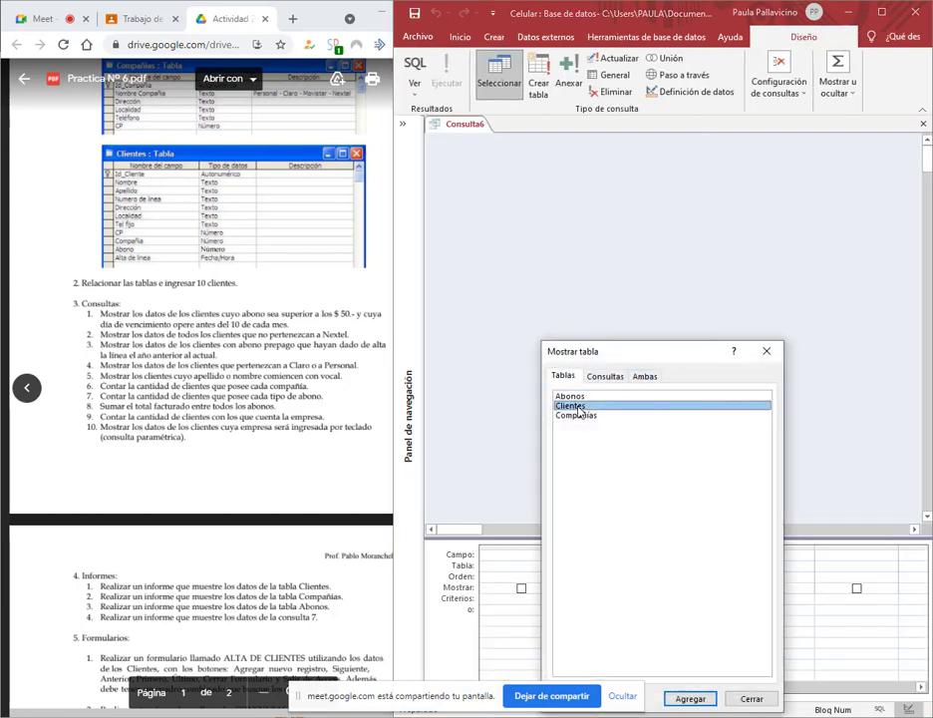
double_click(575, 415)
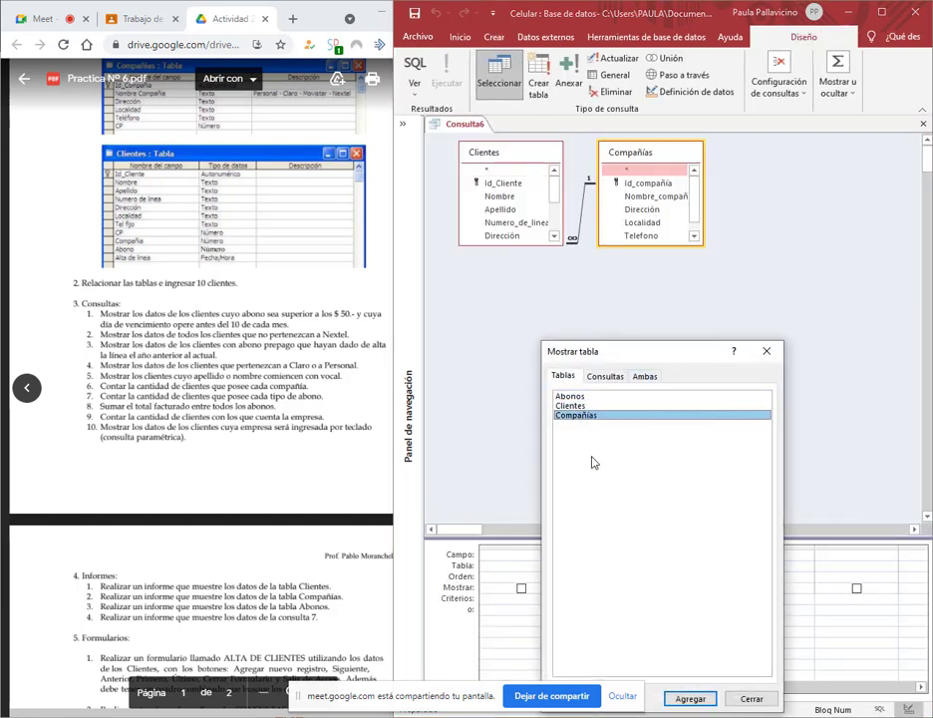
left_click(770, 353)
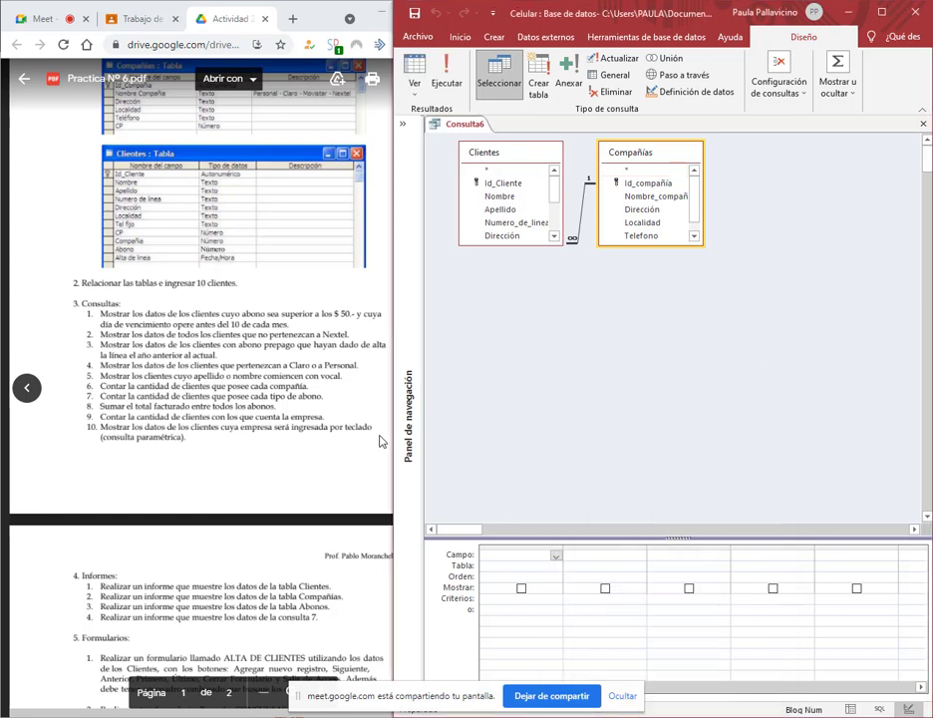
left_click(660, 197)
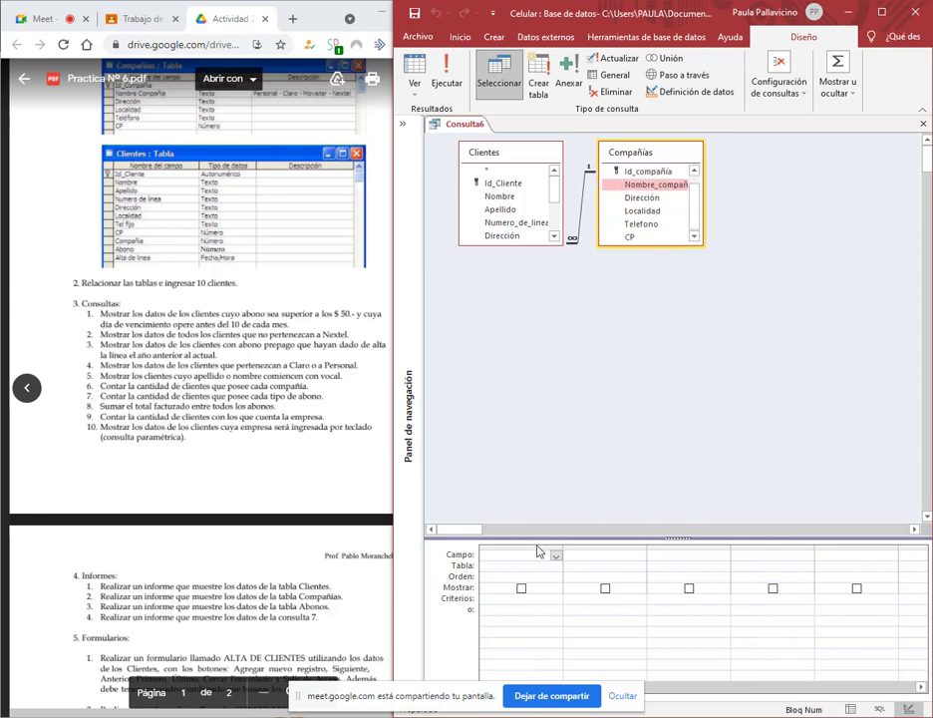
left_click_drag(538, 552, 539, 554)
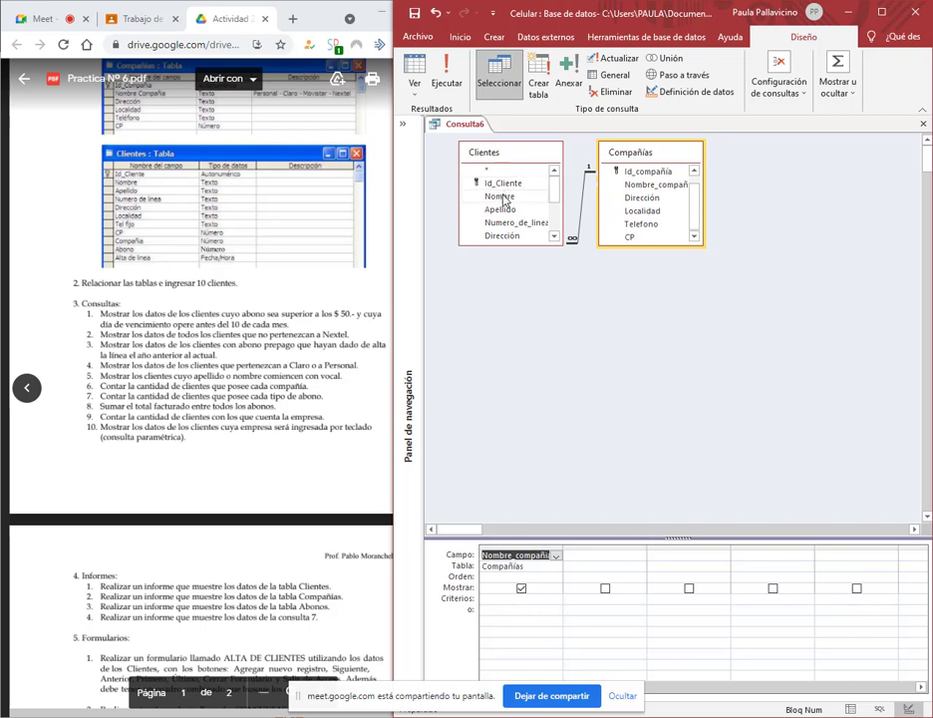
left_click_drag(504, 200, 602, 556)
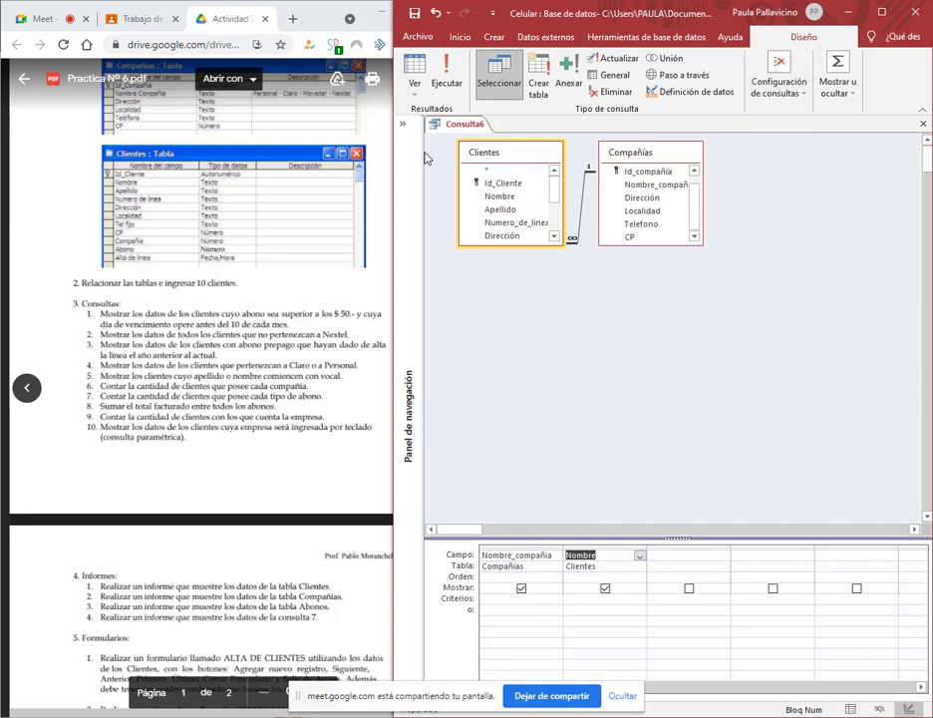
left_click_drag(393, 193, 162, 193)
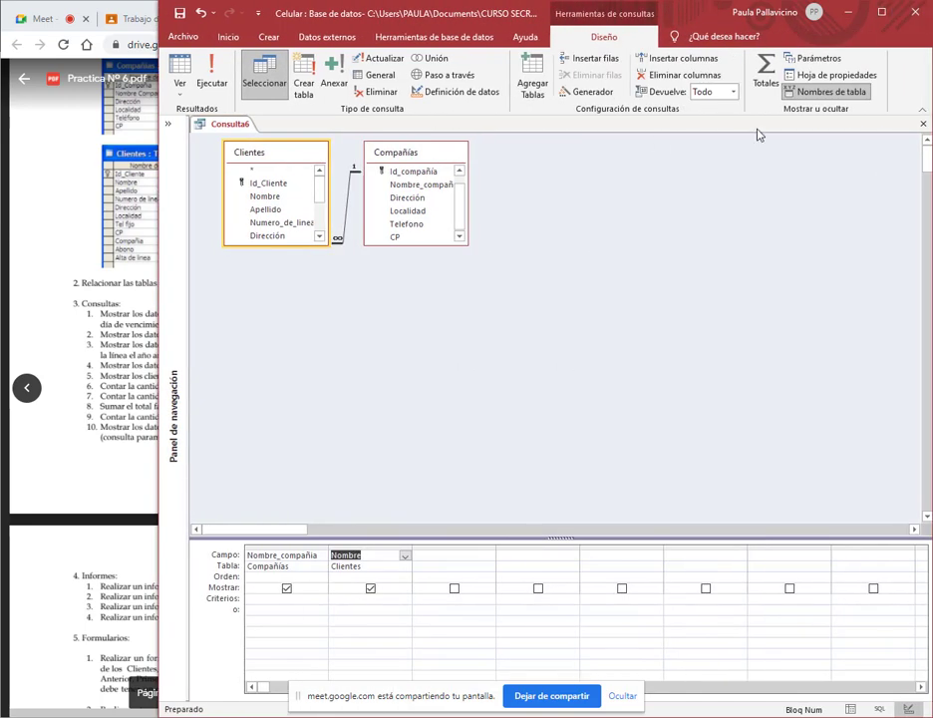
- Count Nombre per company with Totales and run it: Claro 2, Movistar 2, Nextel 2, Personal 1
left_click(767, 75)
left_click(385, 583)
left_click(404, 578)
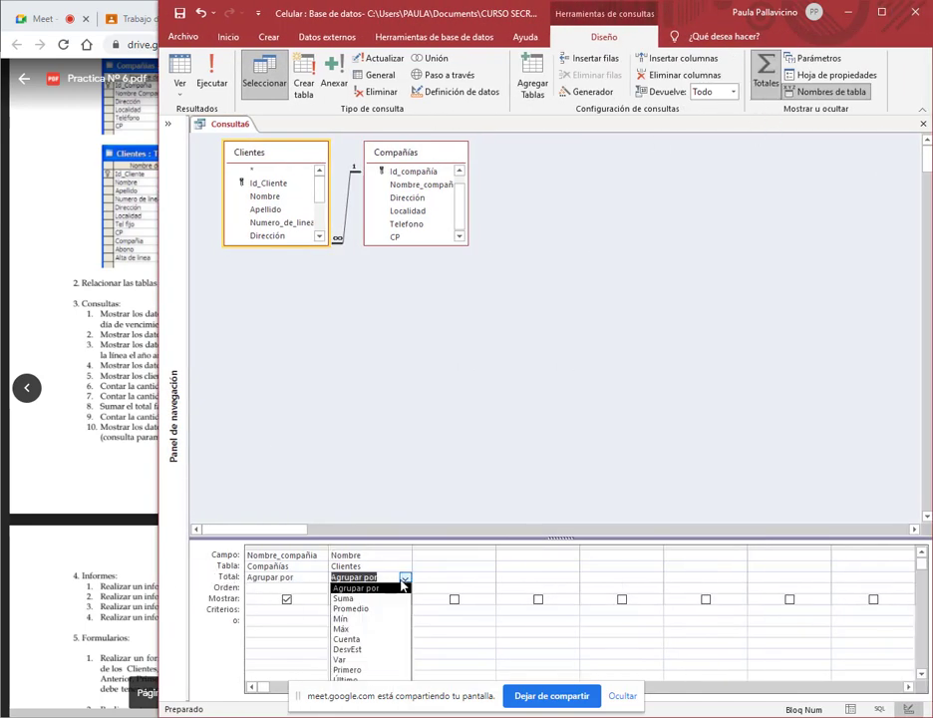
left_click(363, 639)
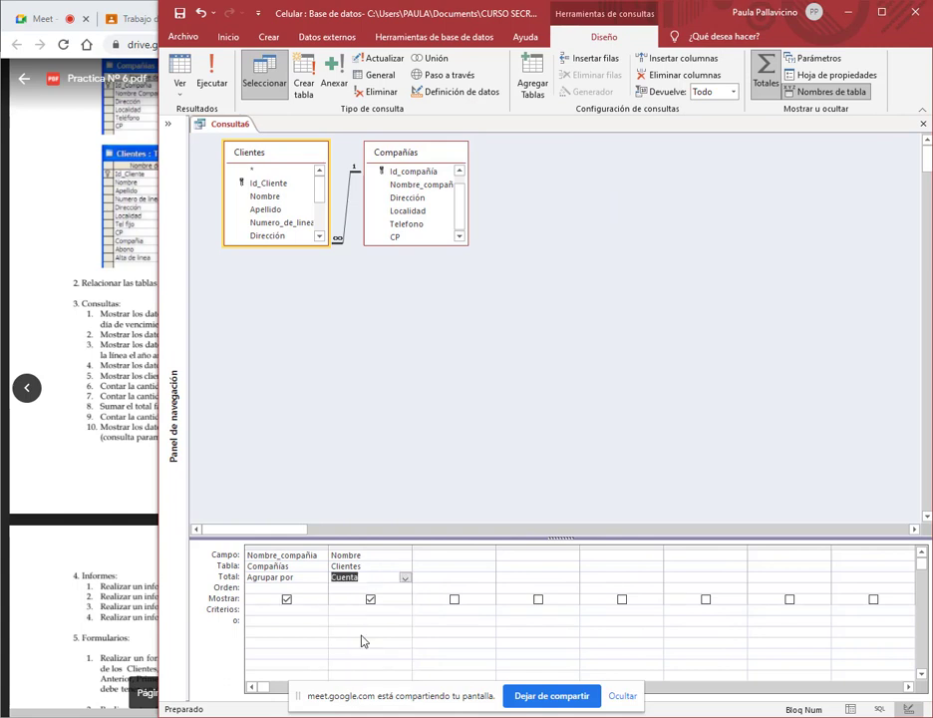
left_click(217, 70)
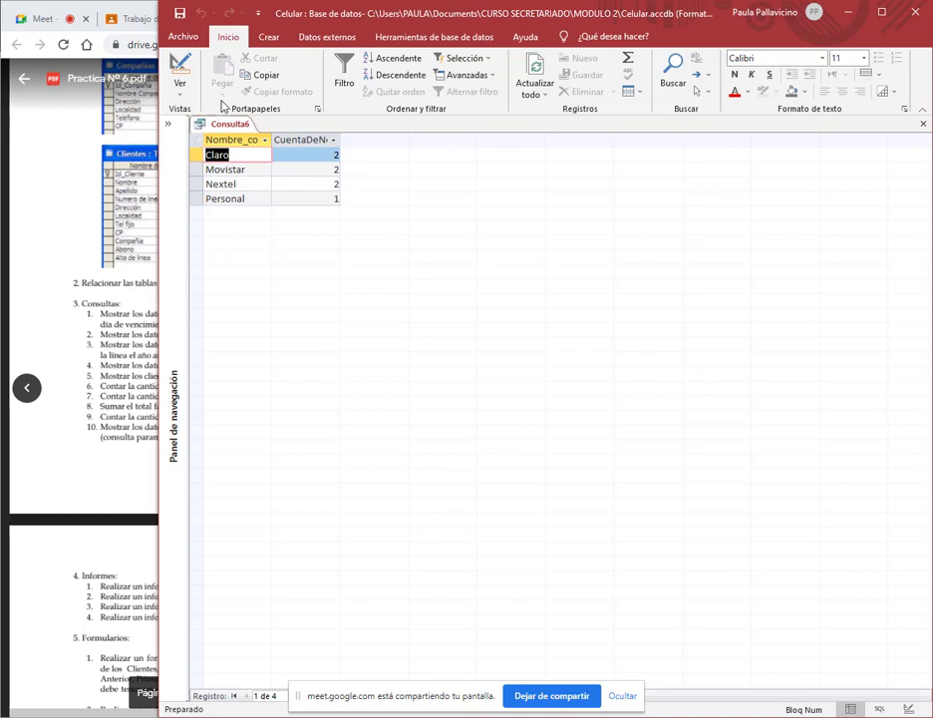
- Save the query as Consulta6 and close it
left_click(179, 12)
left_click(539, 283)
left_click_drag(163, 301, 410, 308)
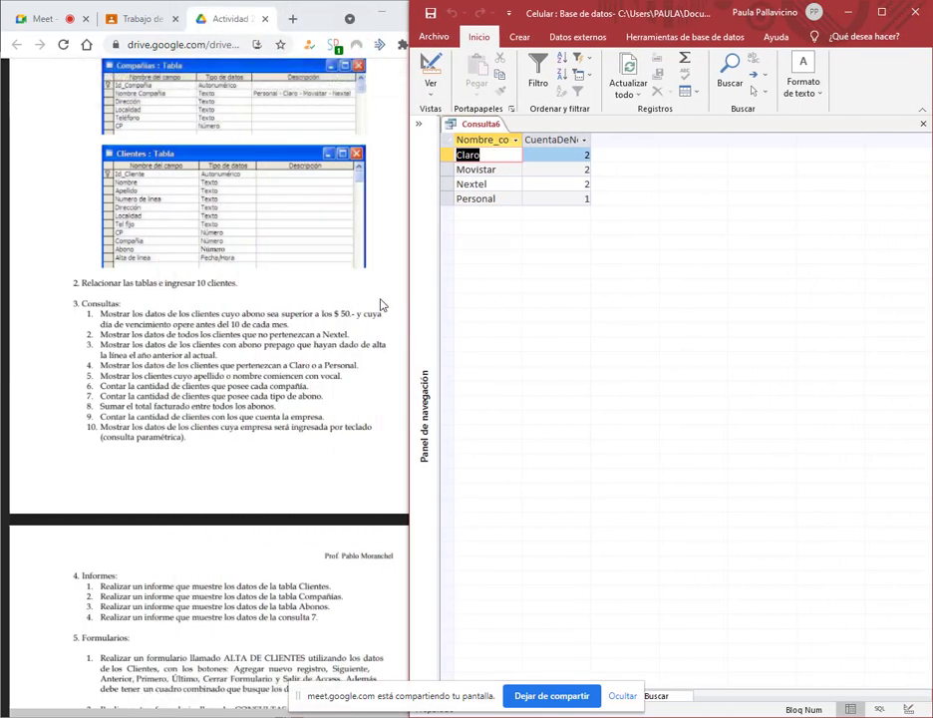
left_click_drag(409, 299, 87, 293)
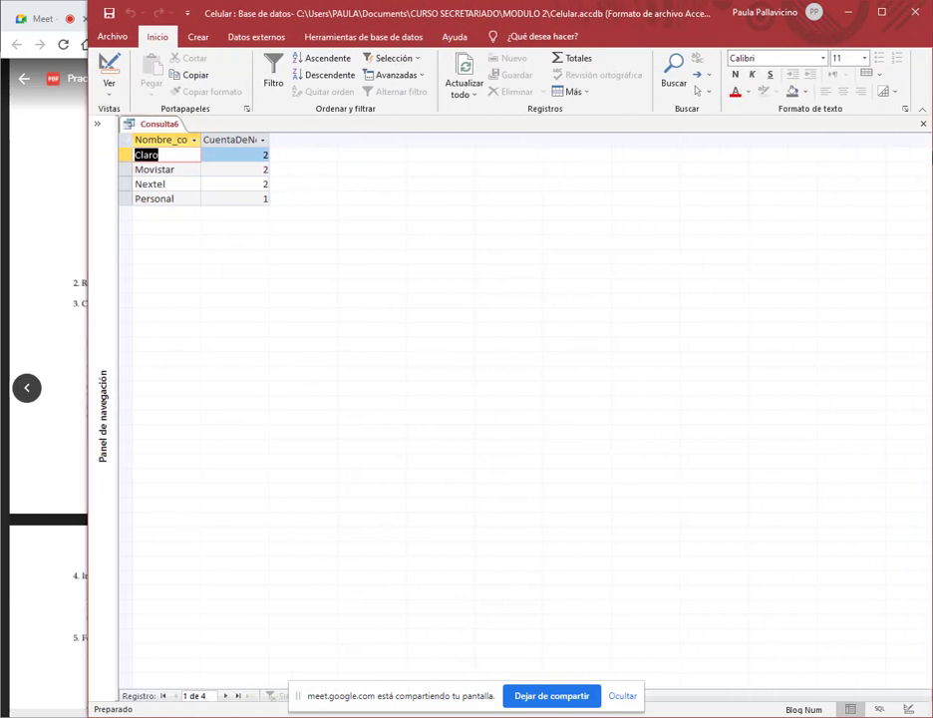
left_click(920, 128)
- Start a query on Abonos and Clientes with Tipo_de_abono and Nombre columns
left_click(250, 36)
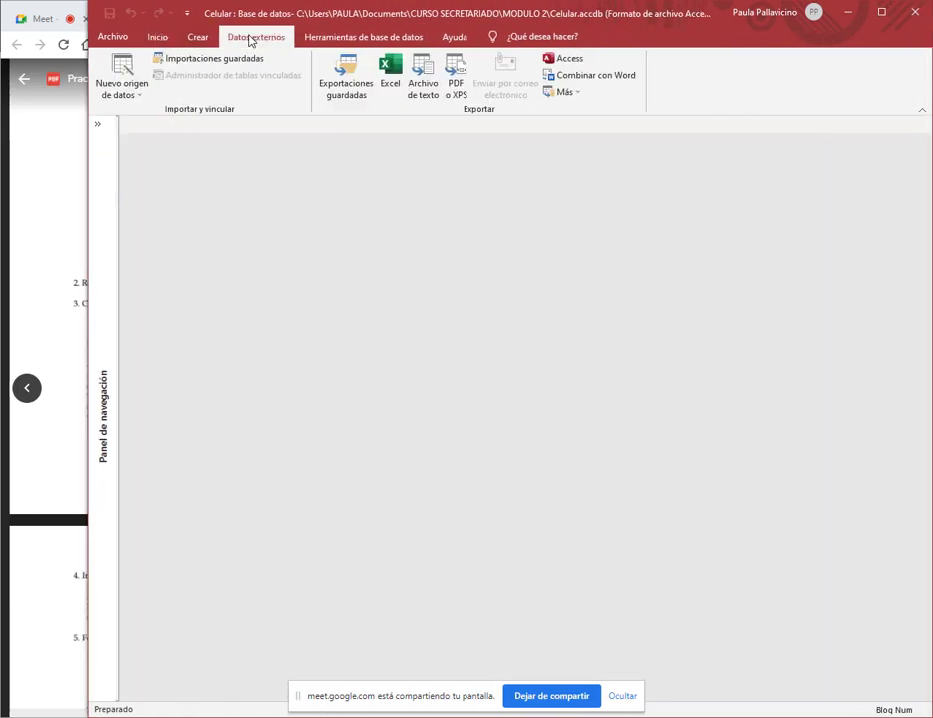
left_click(201, 37)
left_click(379, 75)
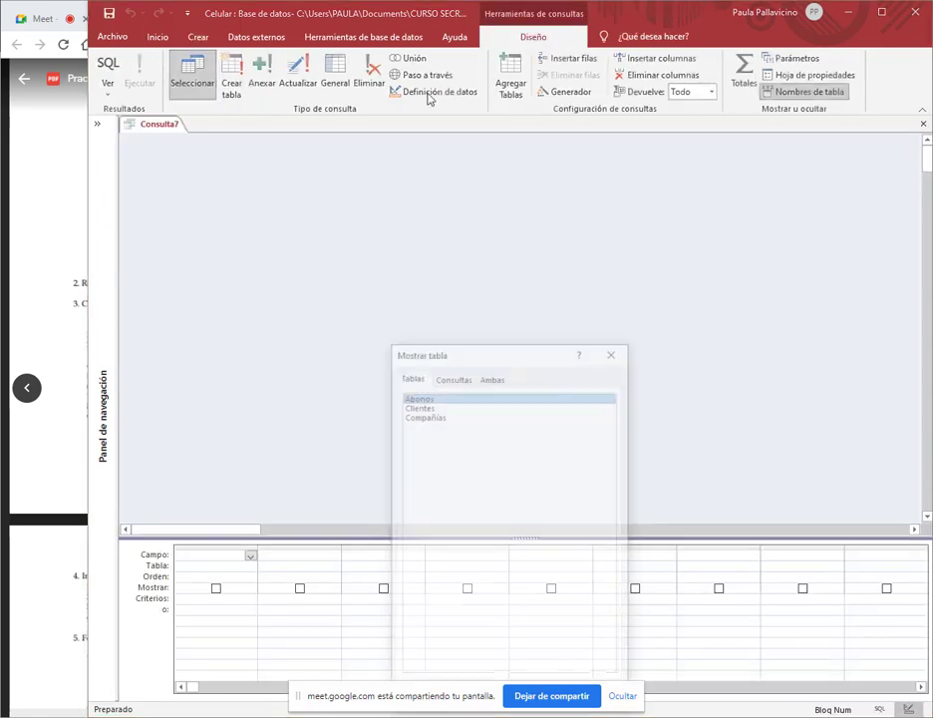
double_click(414, 398)
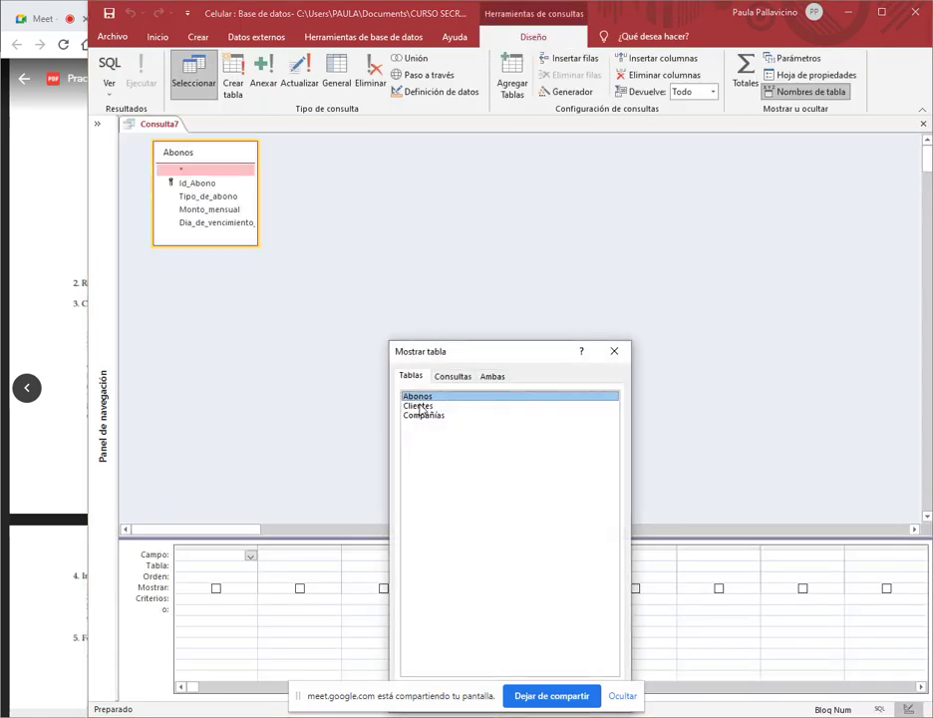
double_click(415, 407)
left_click(620, 355)
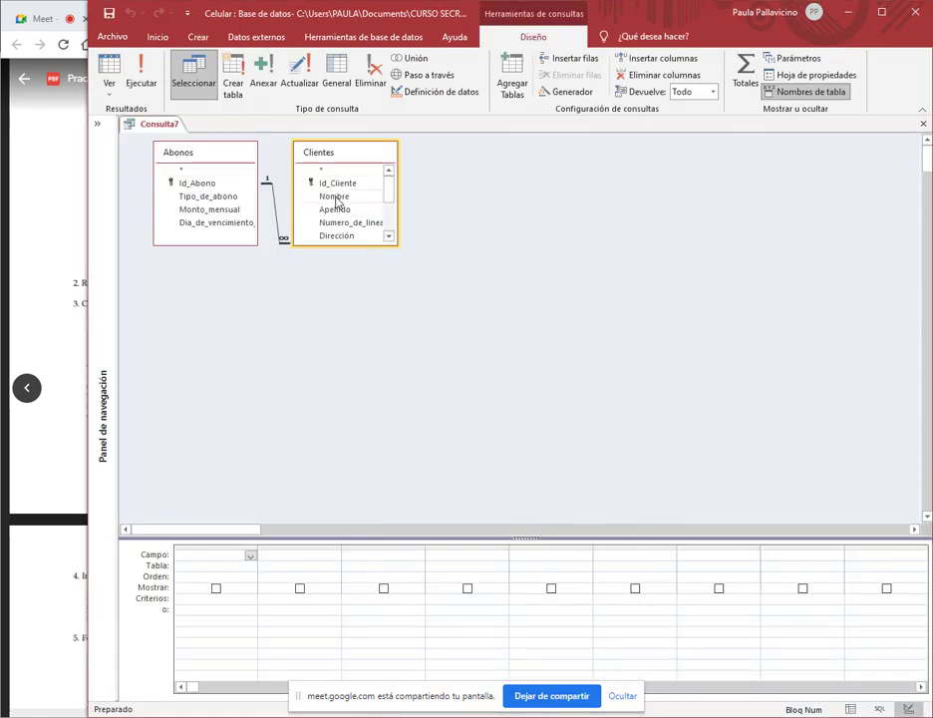
left_click(225, 199)
left_click_drag(220, 562, 221, 558)
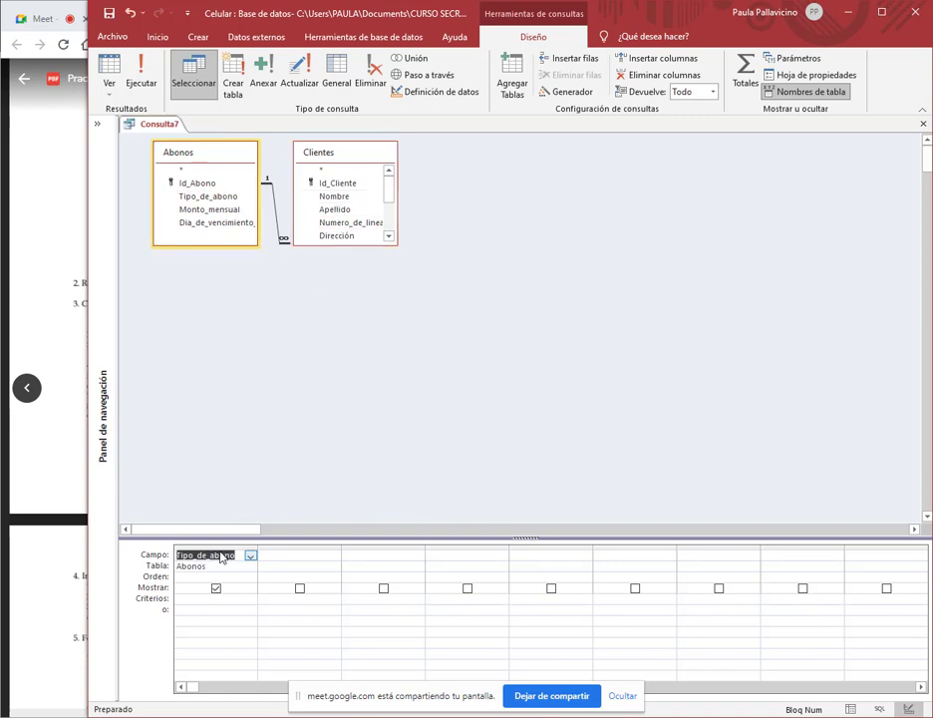
left_click_drag(335, 203, 310, 558)
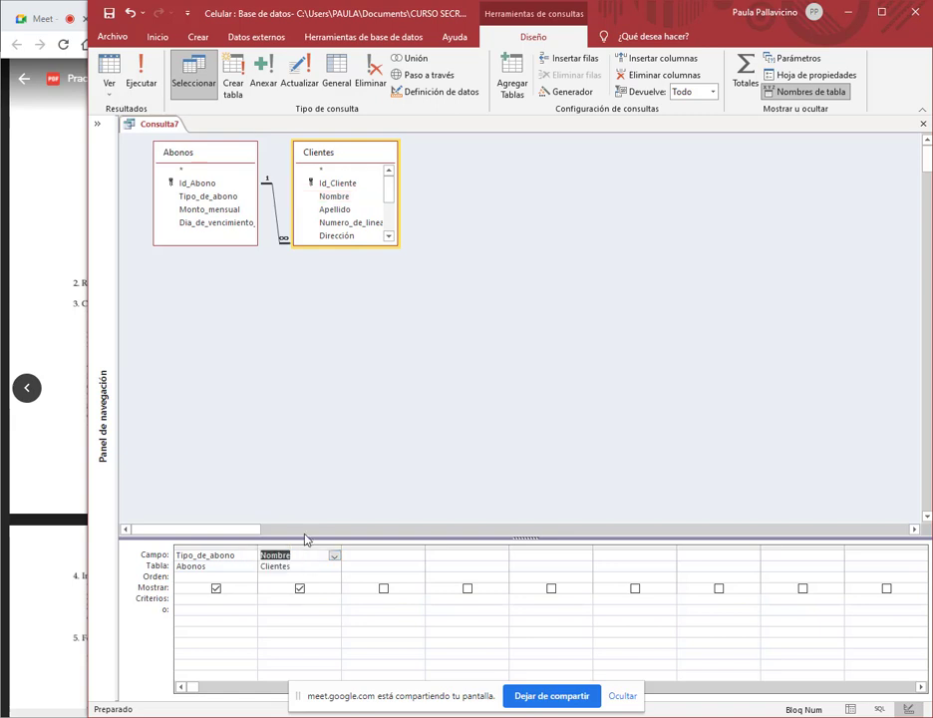
- Count Nombre per subscription type with Totales and run it, showing Fijo 3 and Prepago 4
left_click(746, 72)
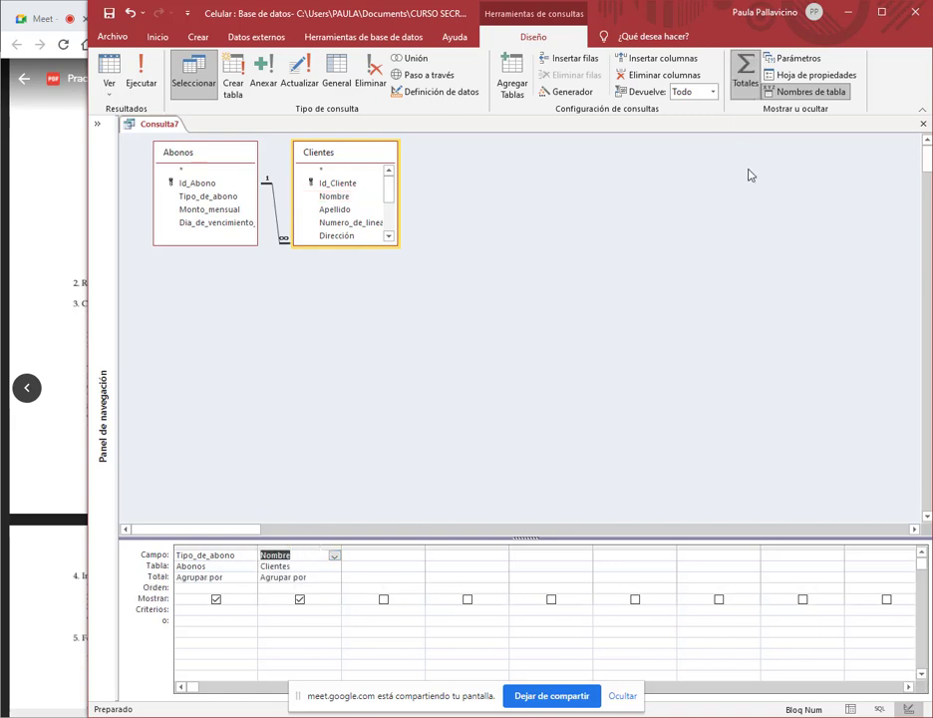
left_click(334, 577)
left_click(274, 639)
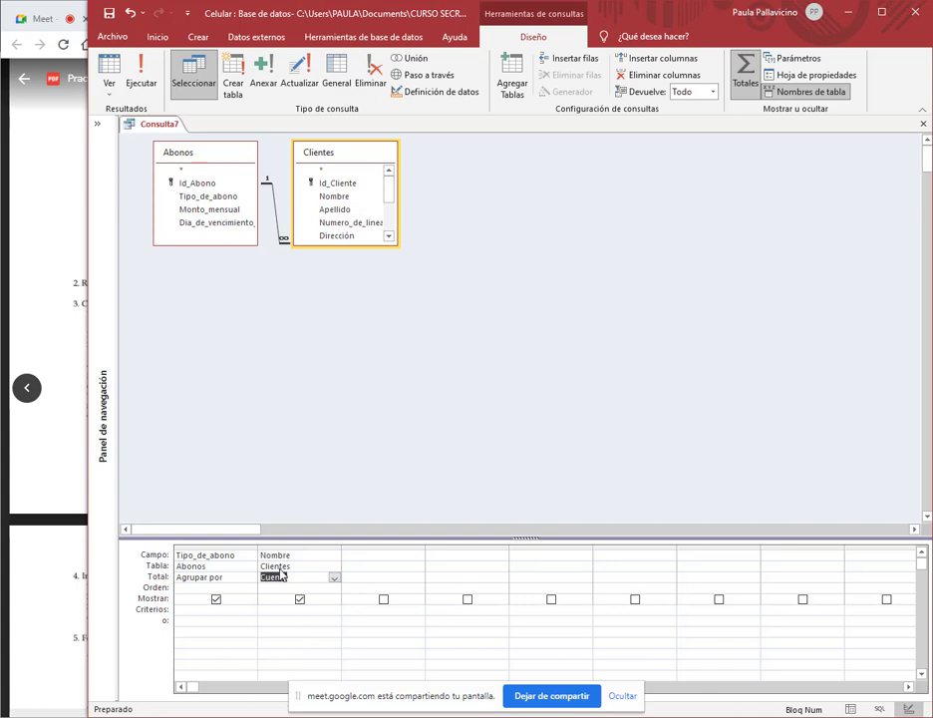
left_click(141, 75)
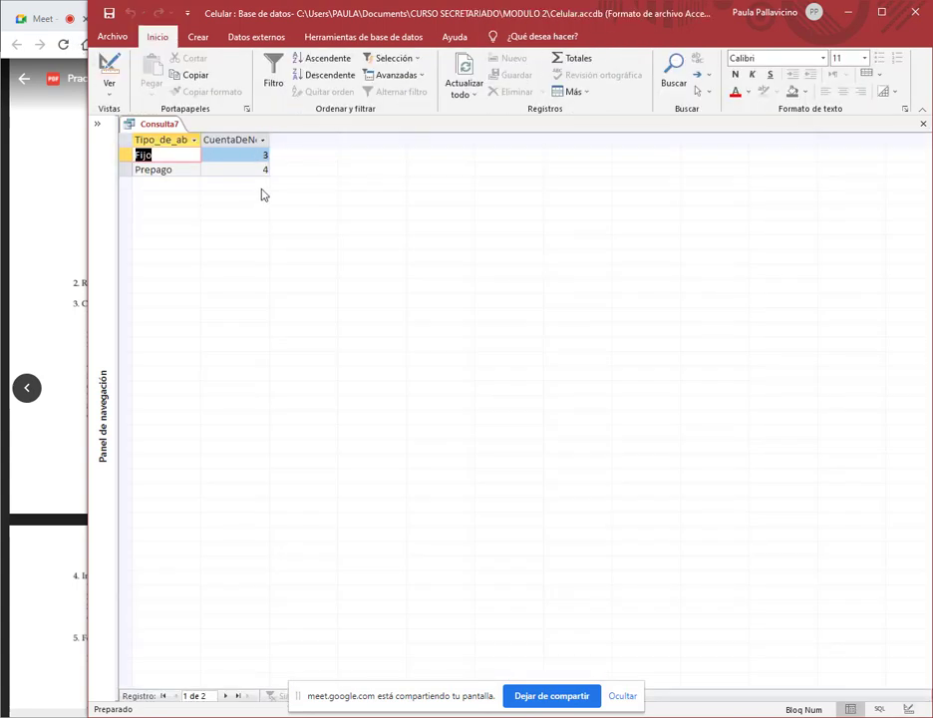
- Close the query, saving its design as Consulta7
left_click(926, 125)
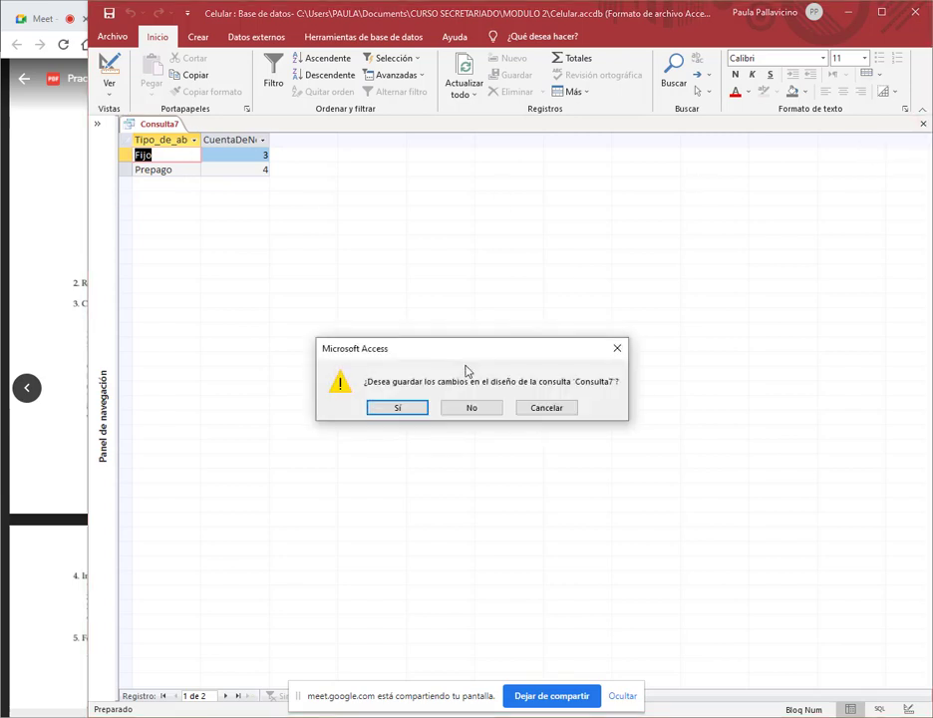
left_click(418, 409)
left_click(516, 283)
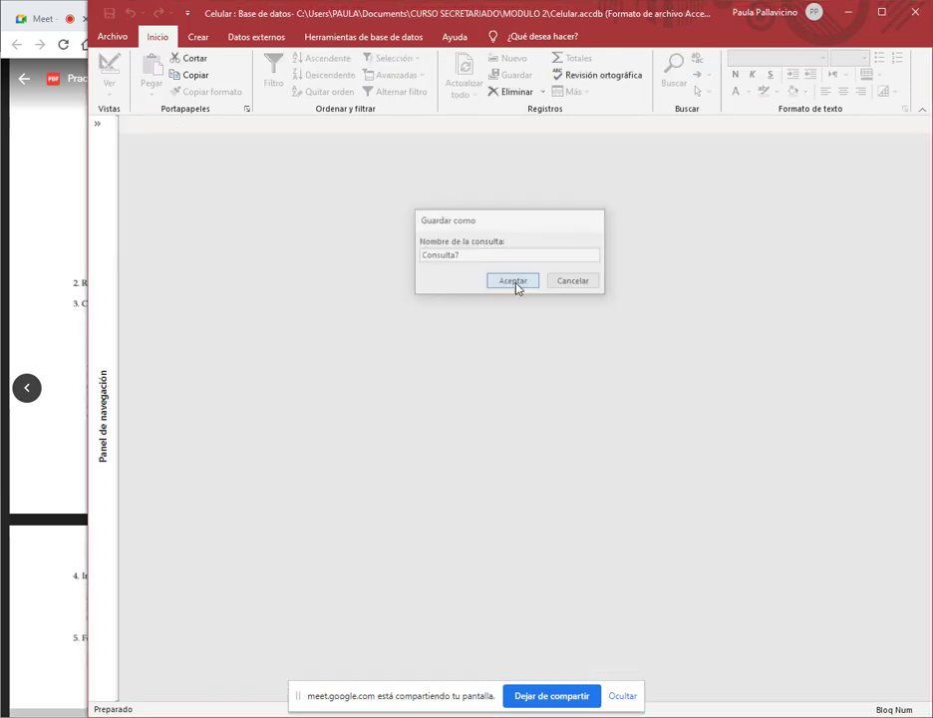
- Restore and re-maximize the Access window with the Crear commands showing
left_click_drag(91, 294, 420, 298)
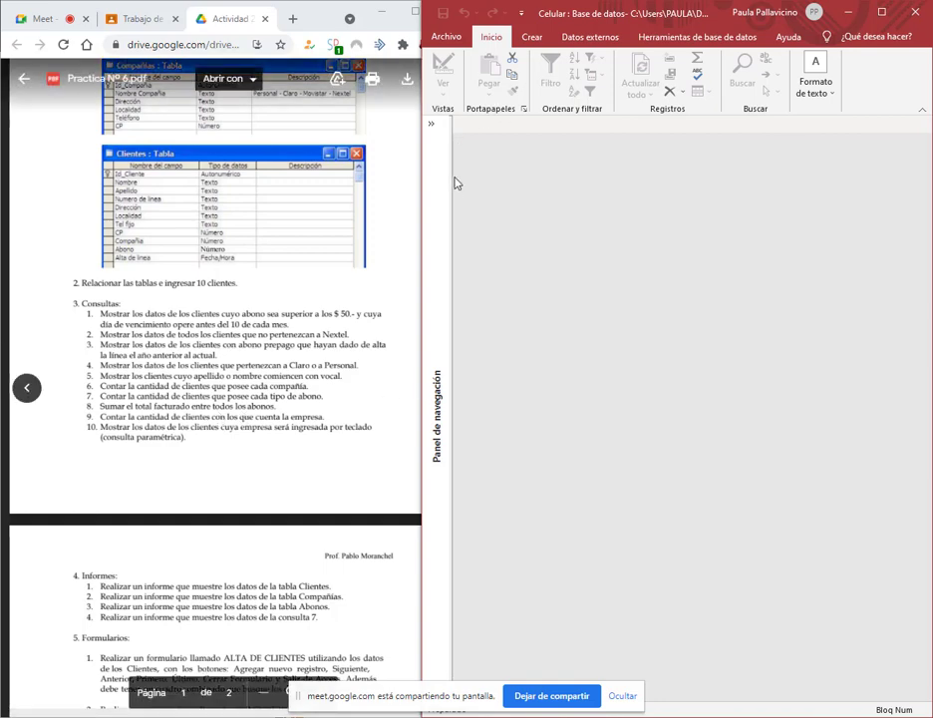
left_click(883, 12)
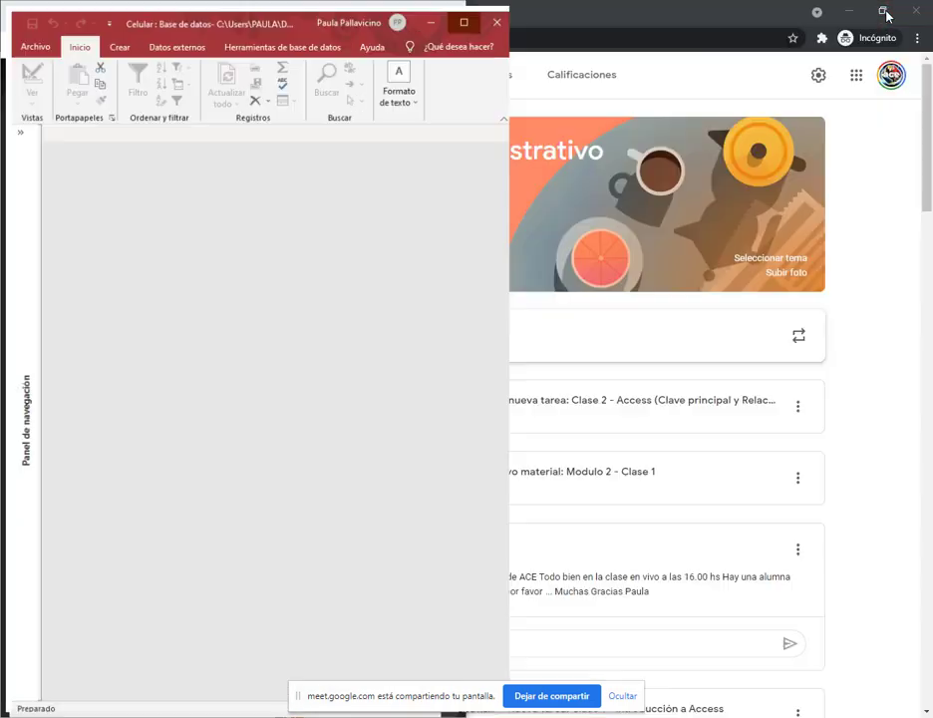
left_click(464, 22)
left_click(109, 37)
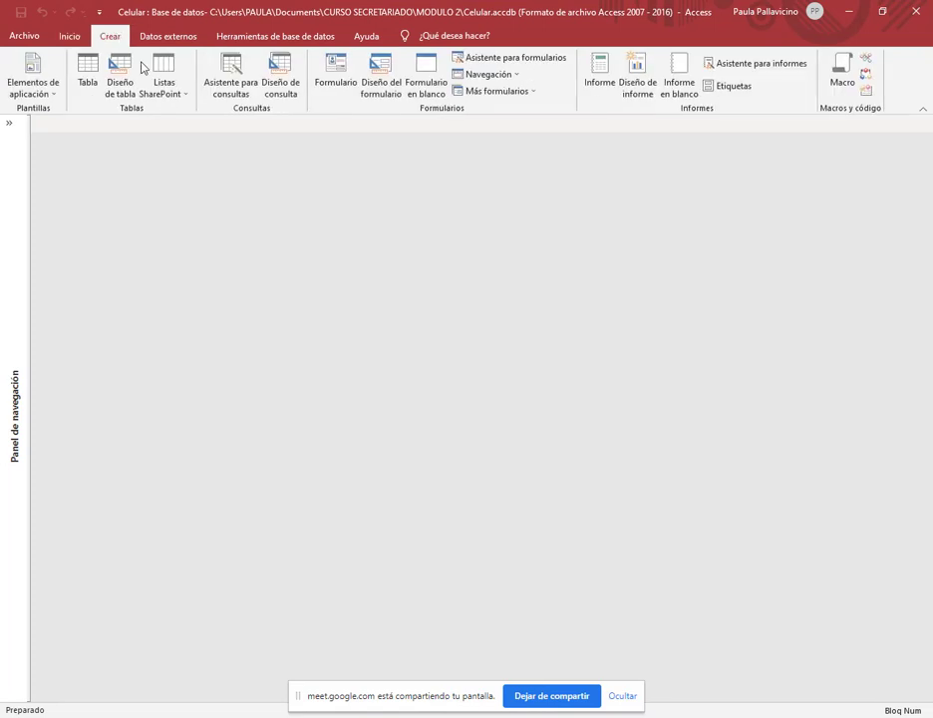
- Build an Abonos query summing Monto_mensual with Suma and run it, showing 3.700,00 €
left_click(290, 80)
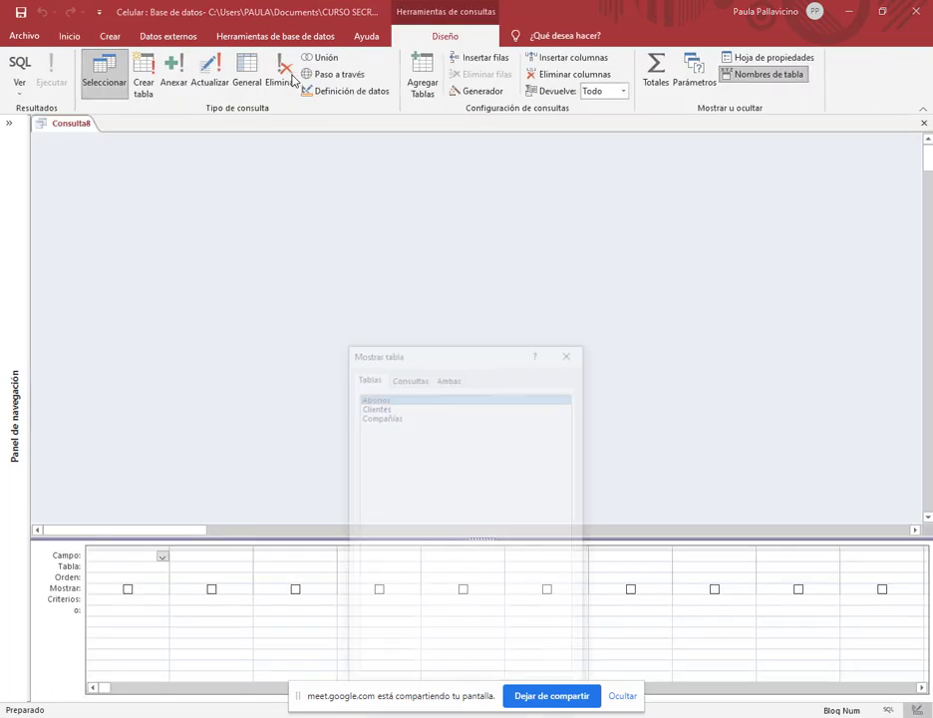
double_click(409, 397)
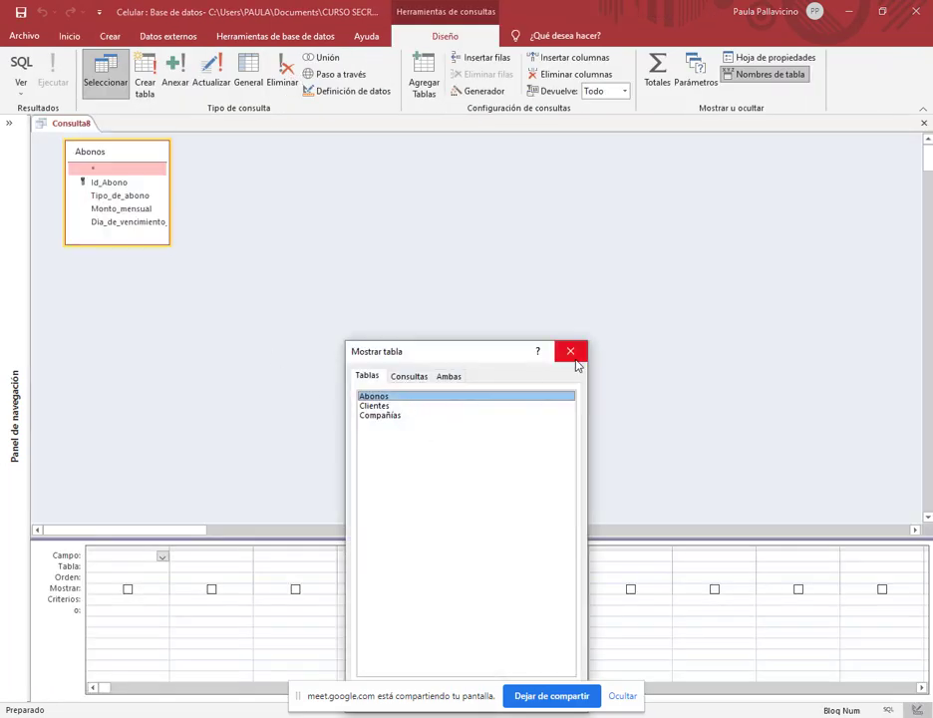
left_click(570, 351)
left_click_drag(150, 210, 146, 642)
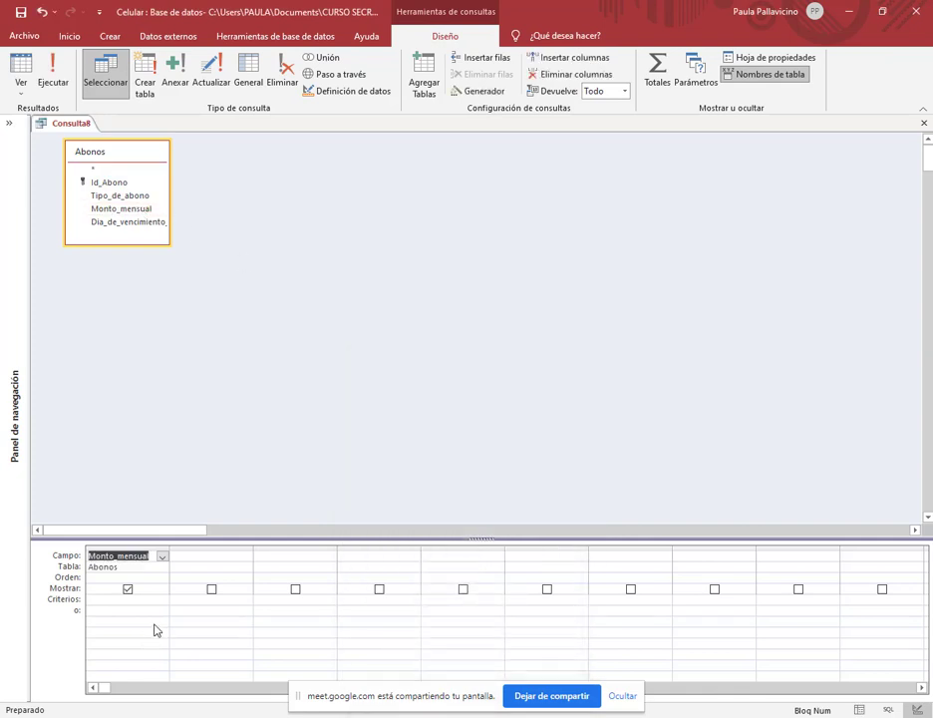
left_click(657, 70)
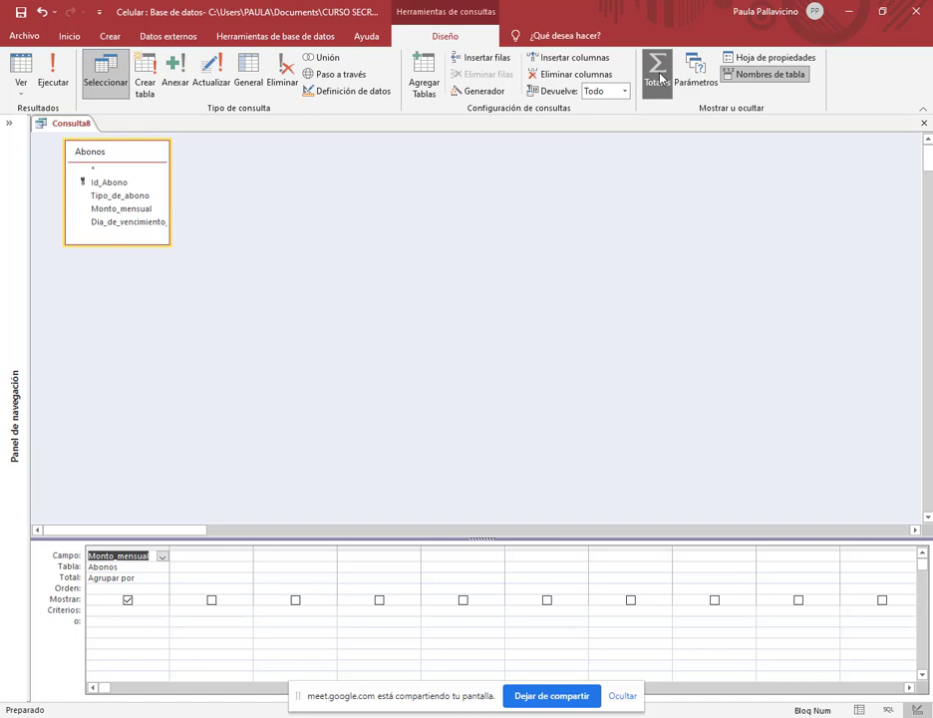
left_click(156, 579)
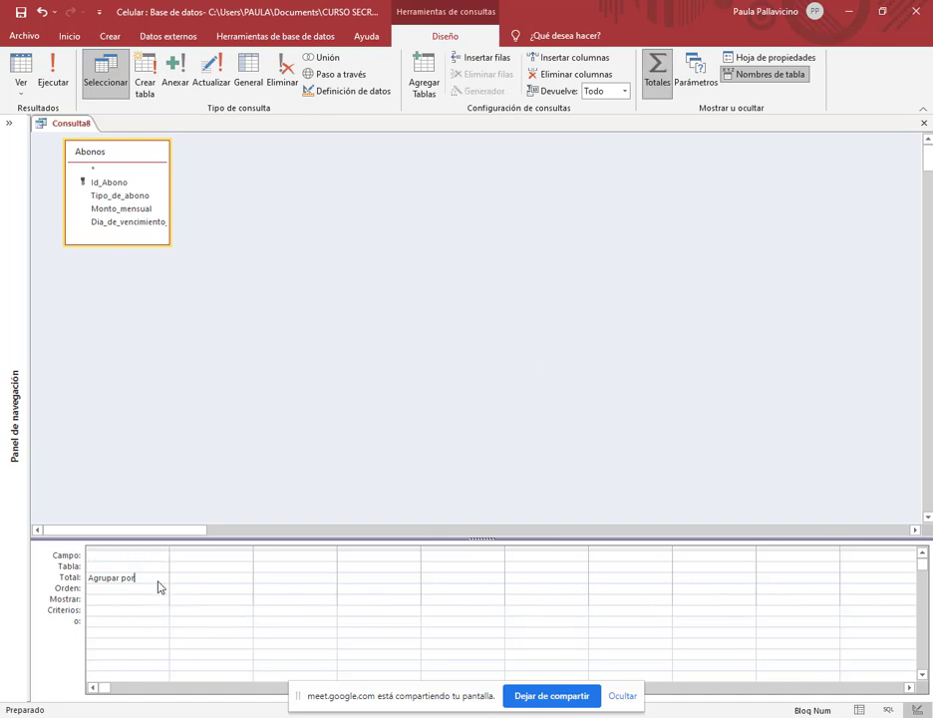
left_click(161, 578)
left_click(105, 604)
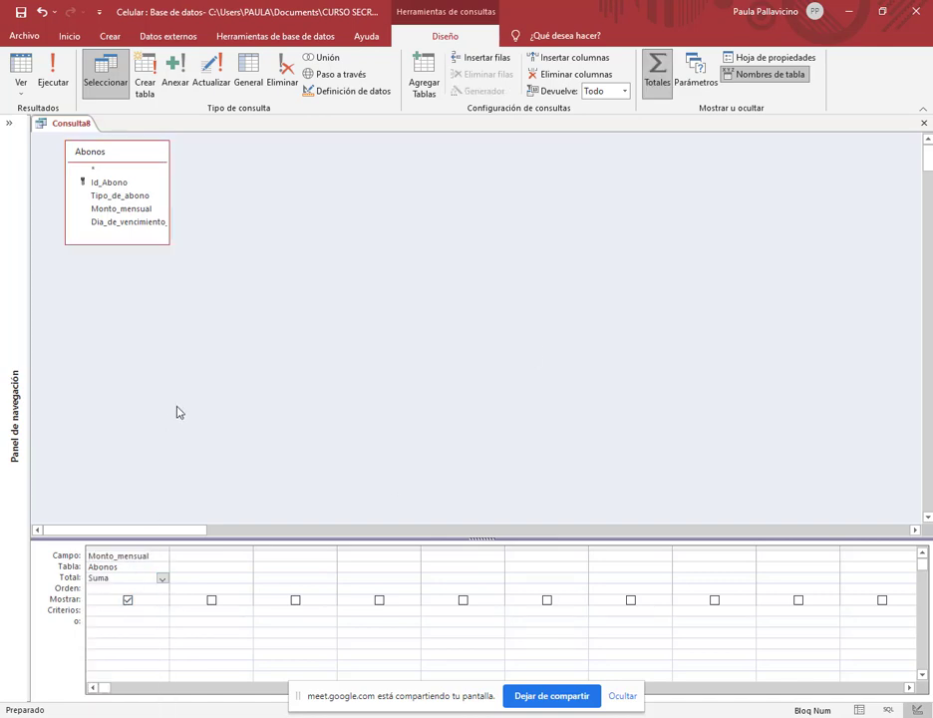
left_click(47, 68)
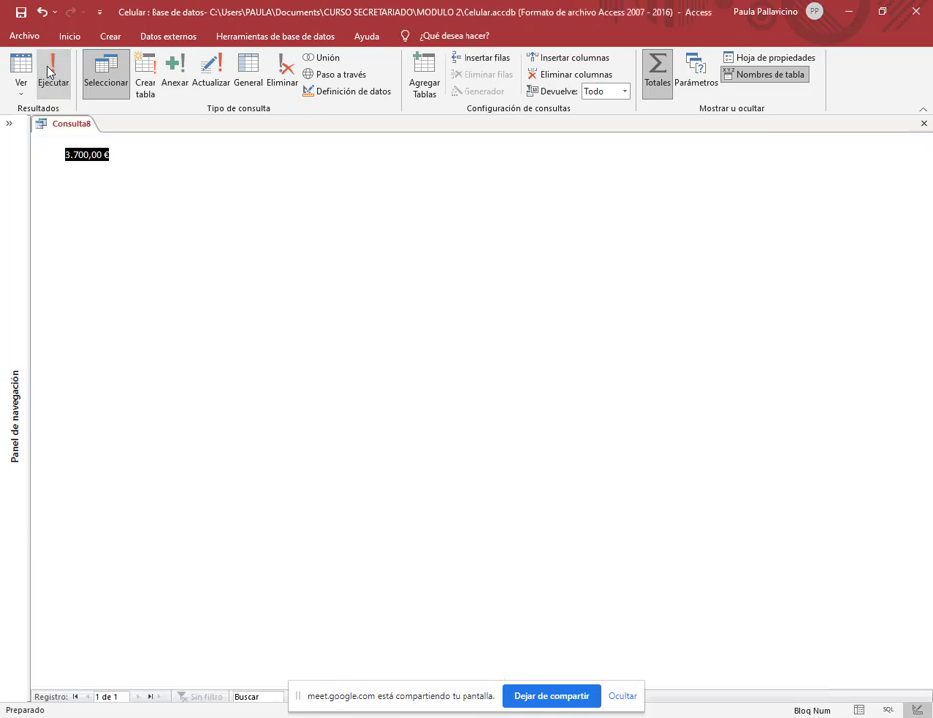
- Check the Abonos table amounts (1.200,00 € and 2.500,00 €), then return Consulta8 to design view
left_click(86, 155)
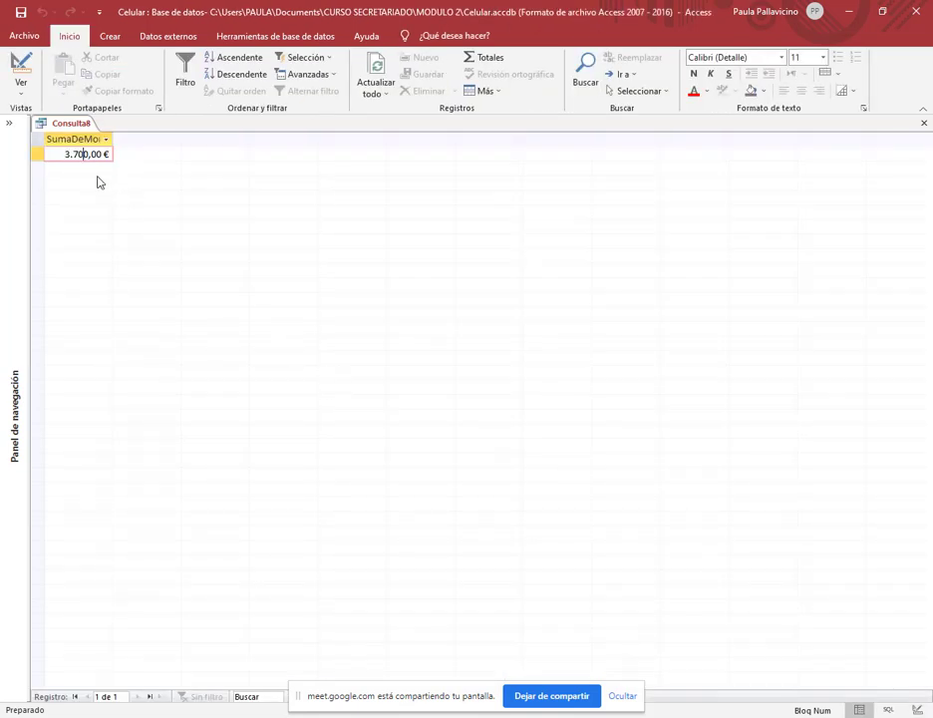
left_click(9, 123)
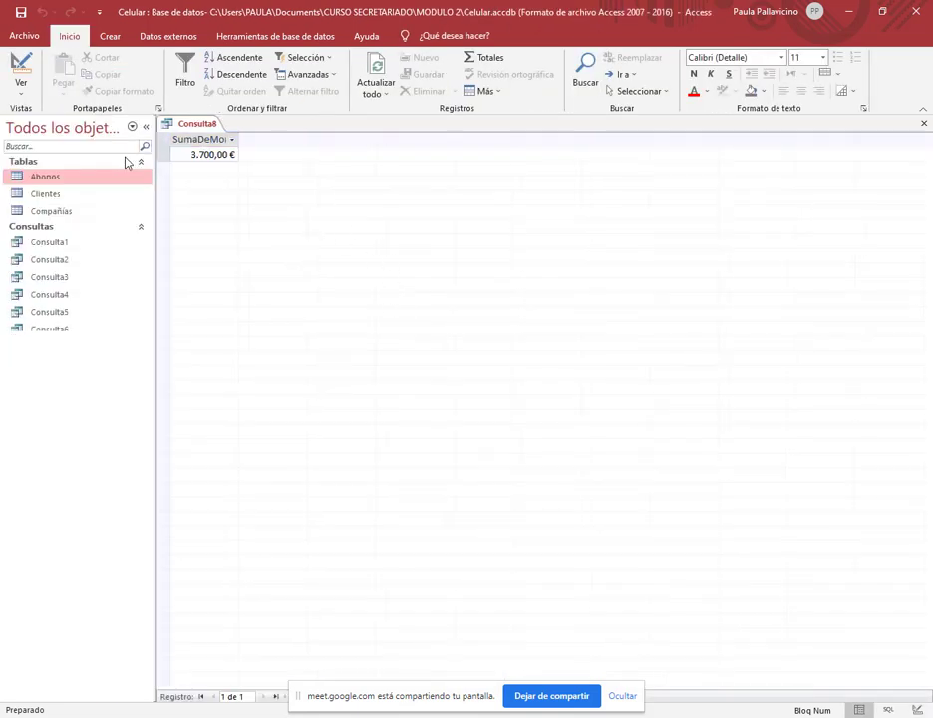
double_click(42, 178)
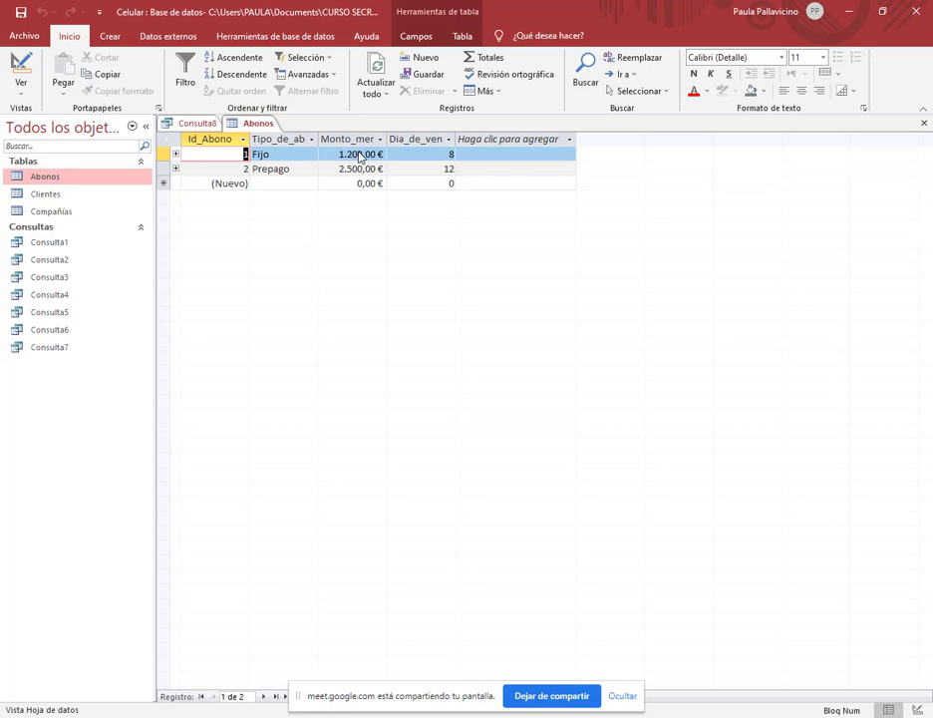
left_click(923, 123)
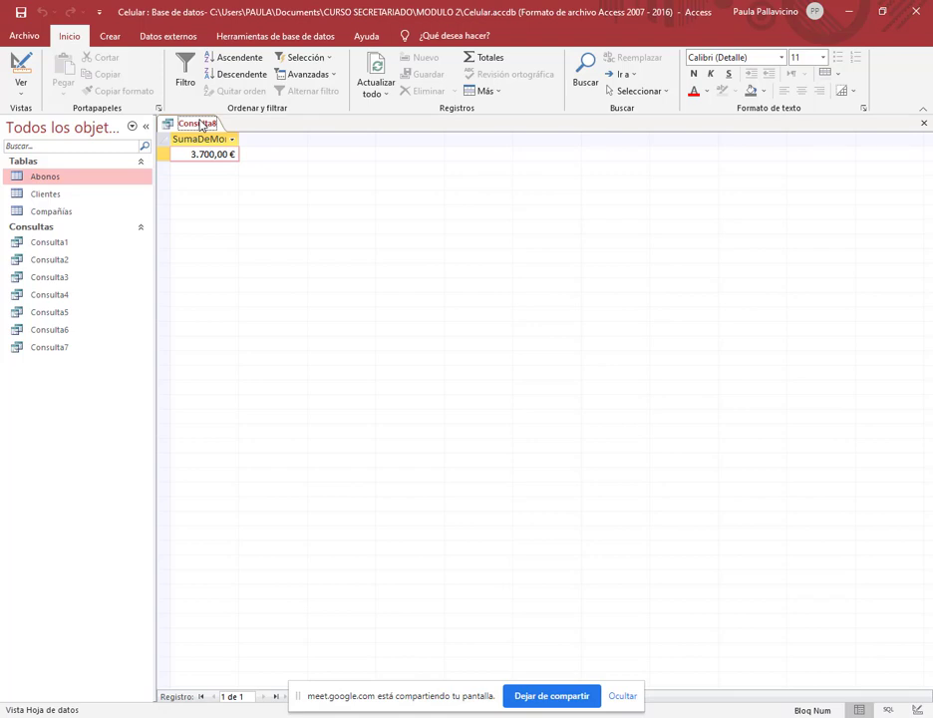
left_click(146, 126)
right_click(81, 124)
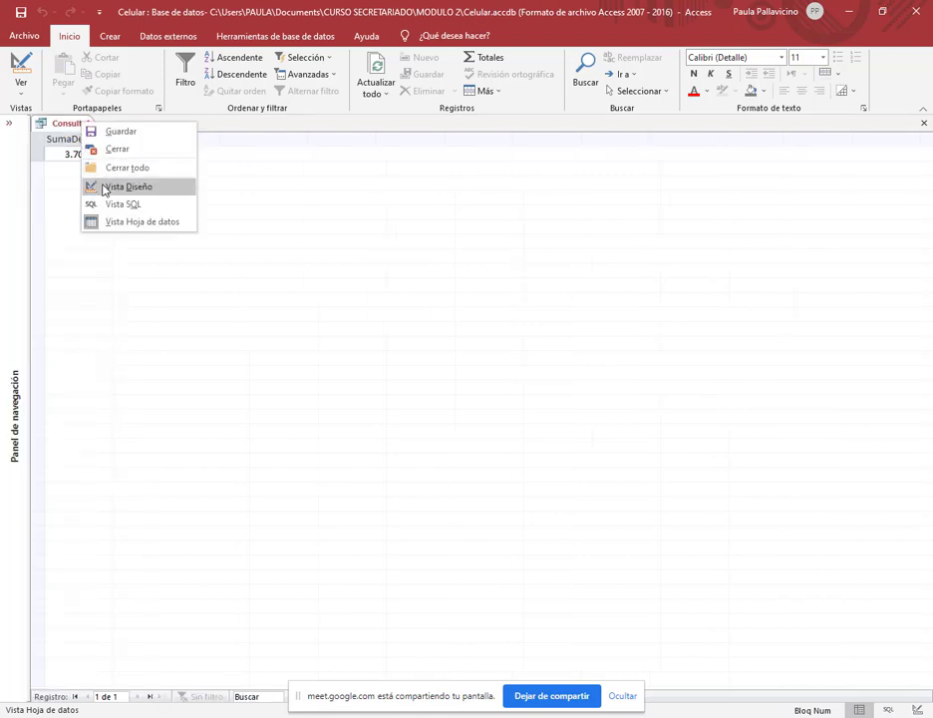
left_click(100, 186)
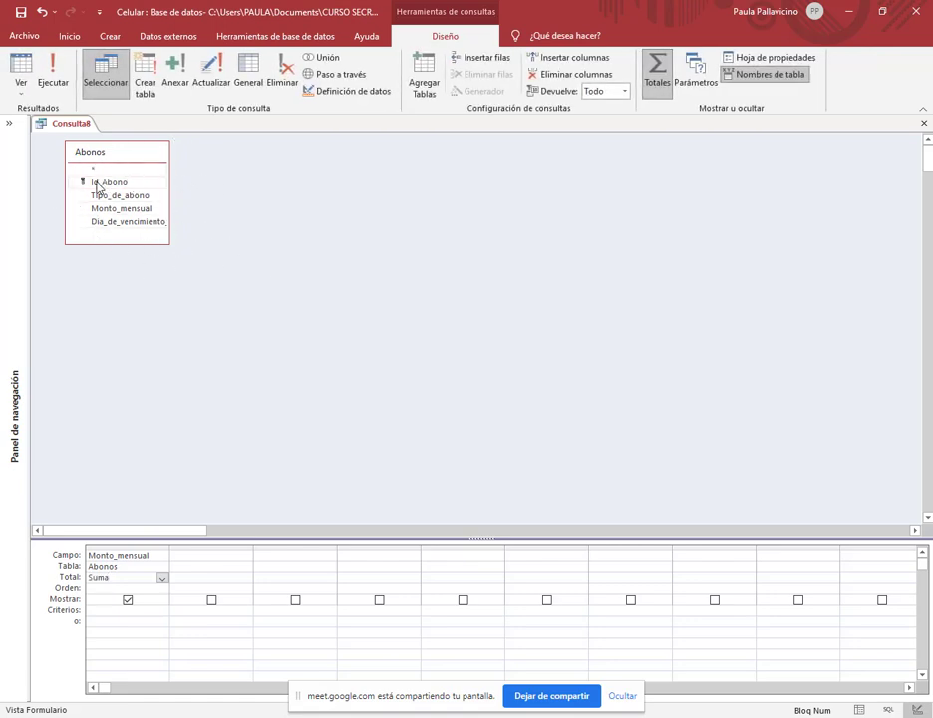
- Add the Clientes table to Consulta8 and rerun it, giving a 13.600,00 € total
left_click(424, 84)
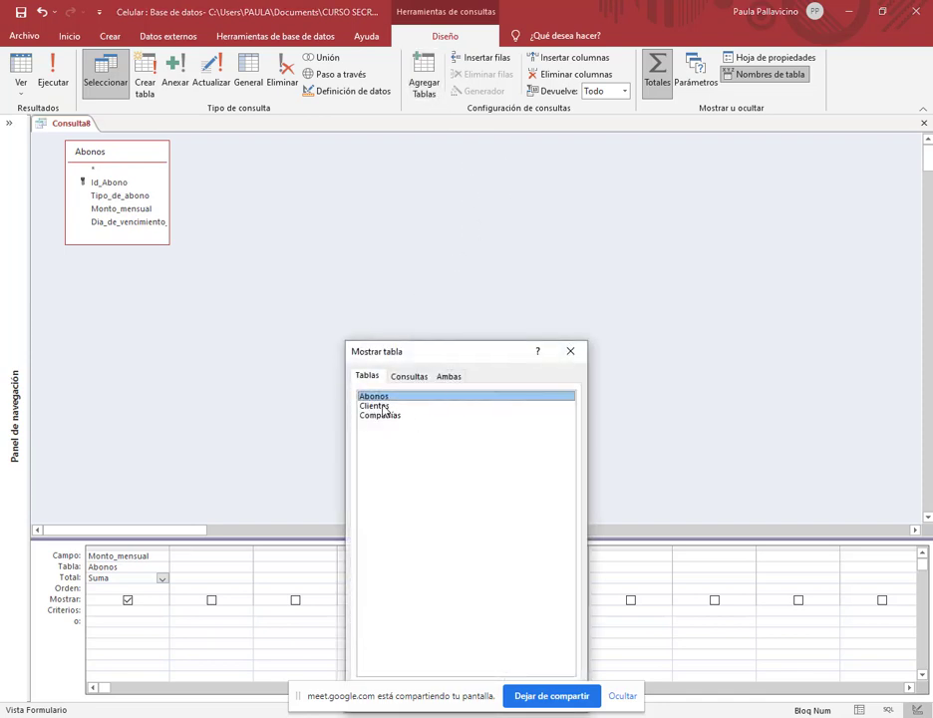
double_click(384, 407)
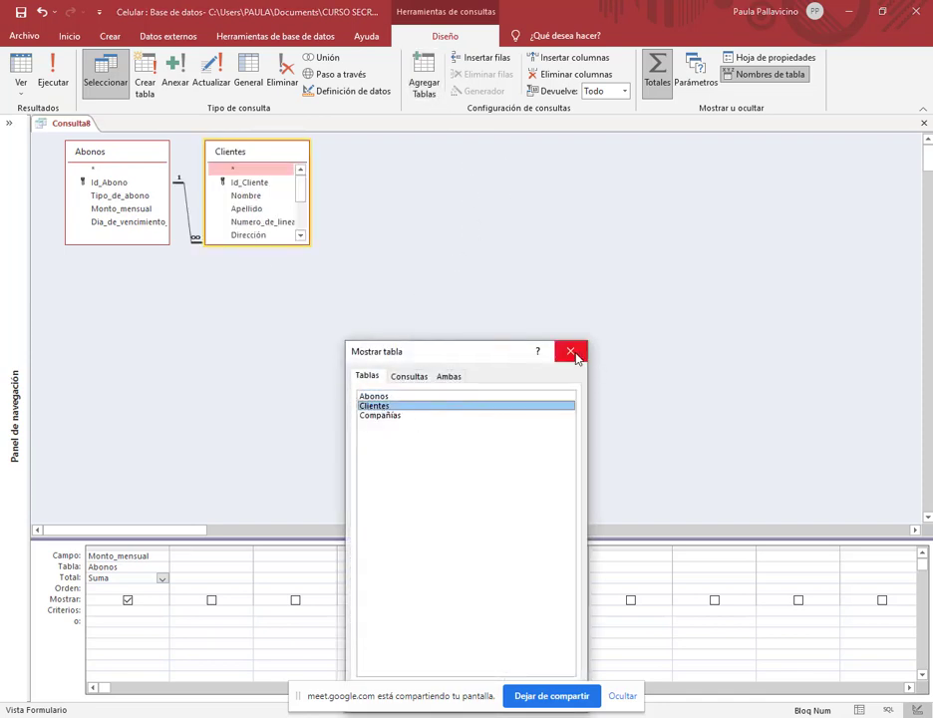
left_click(575, 356)
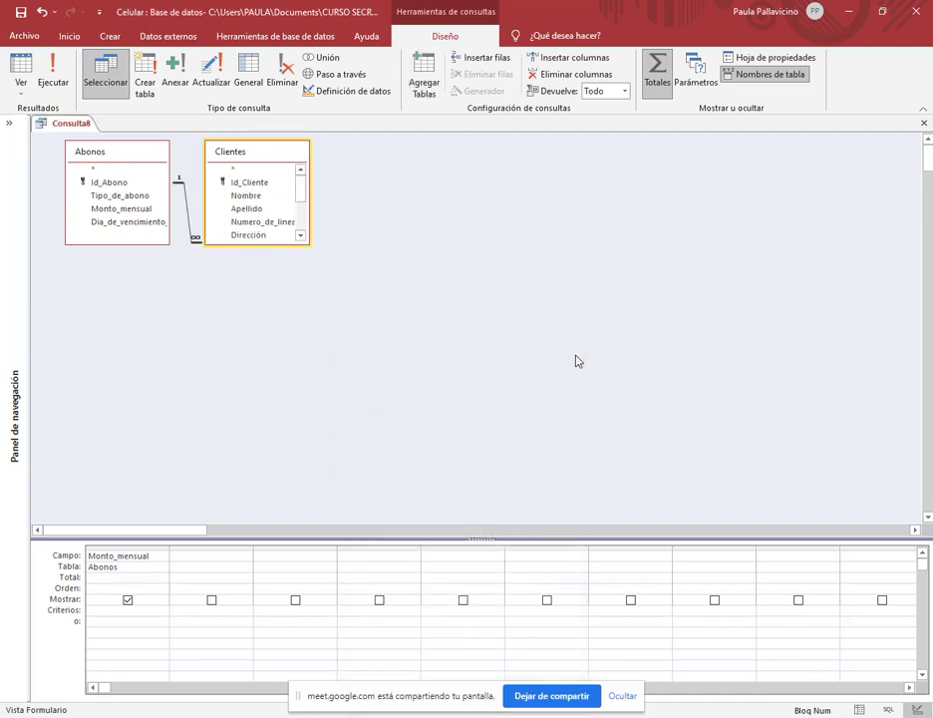
left_click(54, 84)
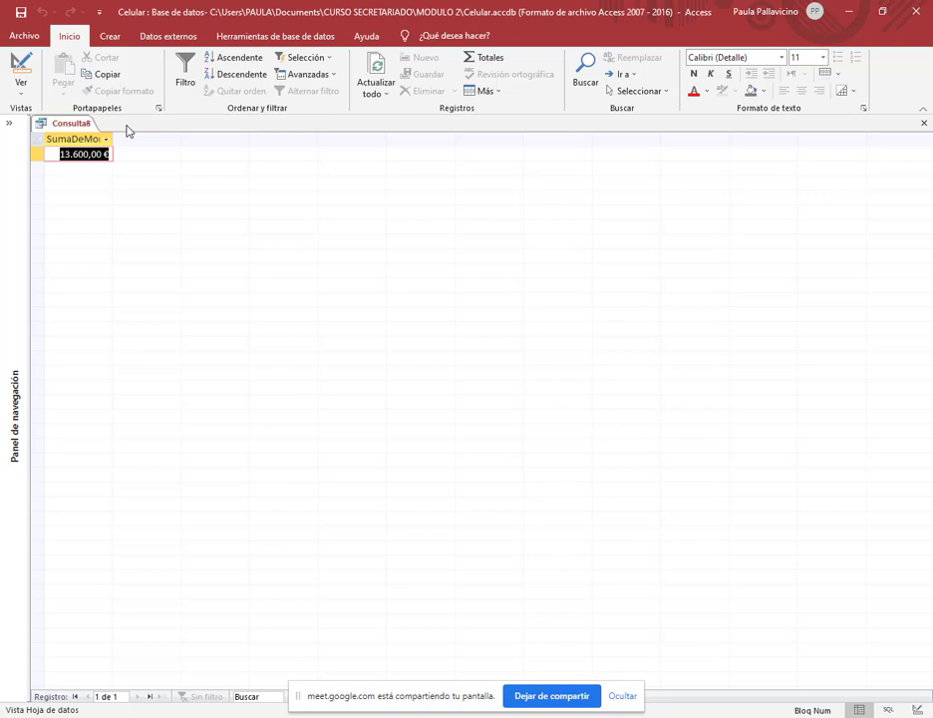
left_click(80, 154)
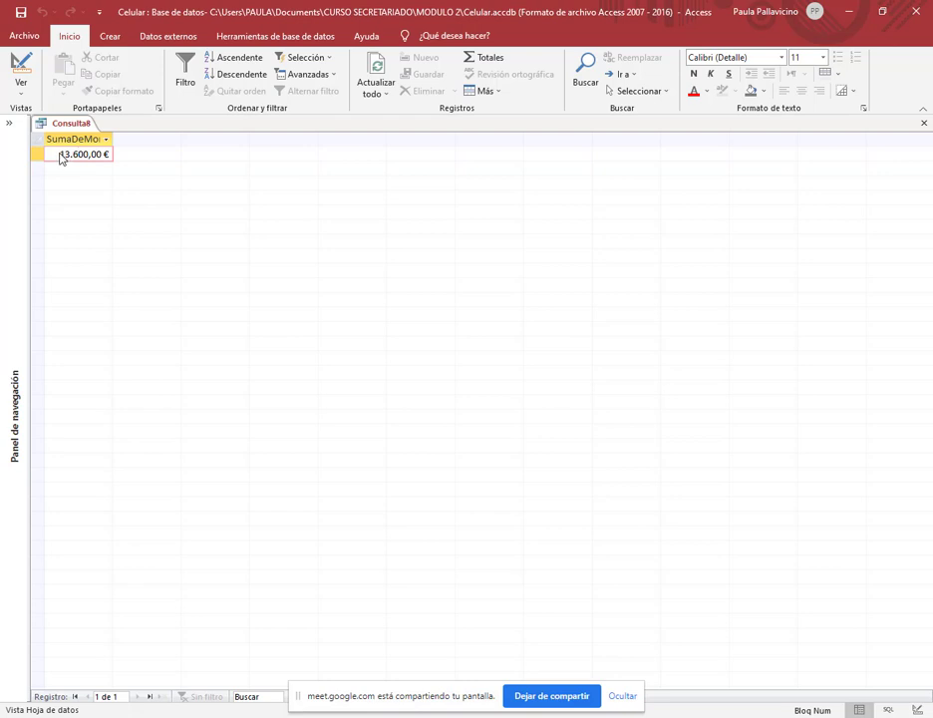
left_click_drag(58, 156, 104, 156)
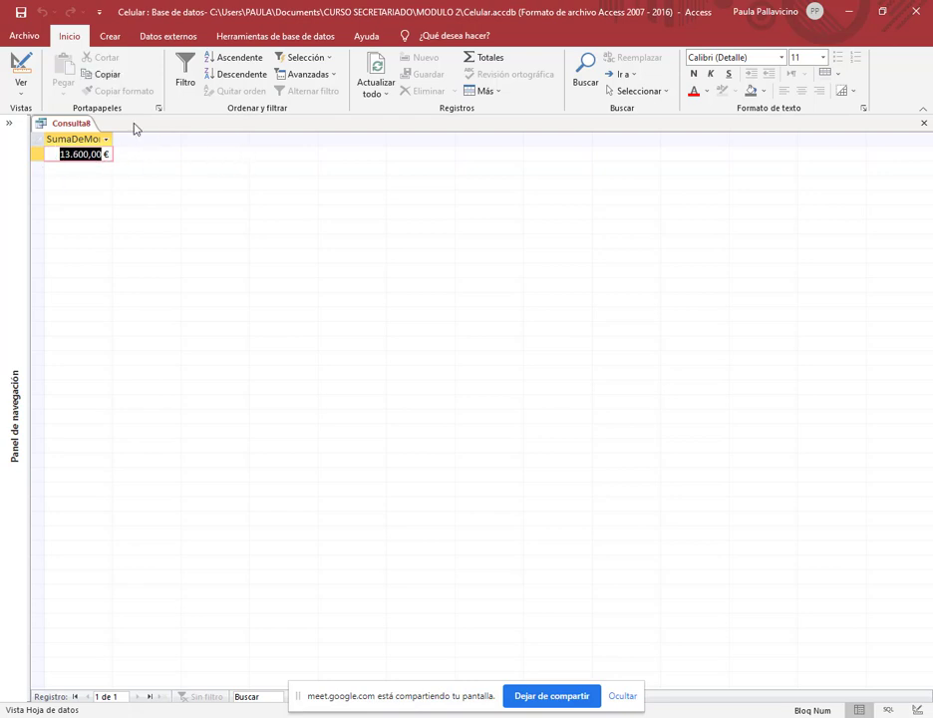
left_click_drag(63, 155, 105, 153)
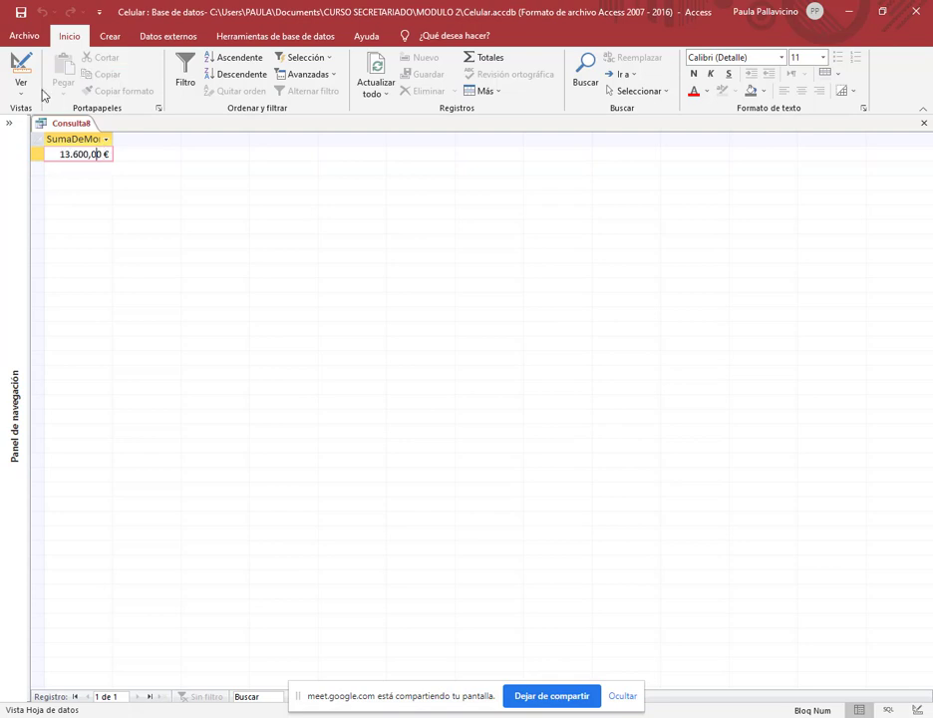
left_click(25, 14)
- Save Consulta8, close it and restore down the Access window
left_click(22, 14)
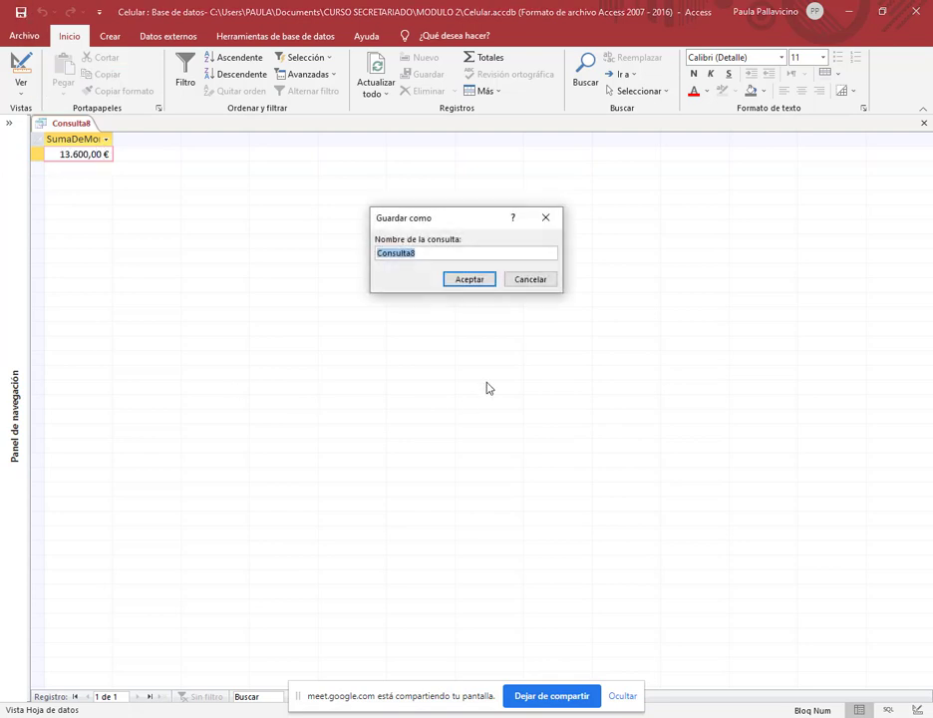
left_click(461, 280)
left_click(924, 123)
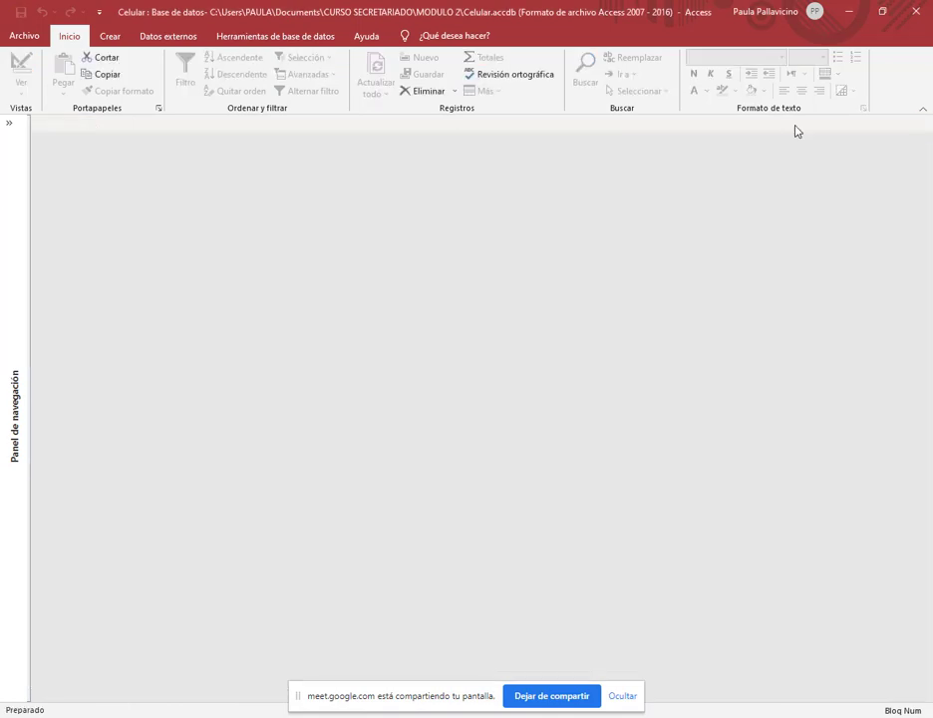
left_click(889, 11)
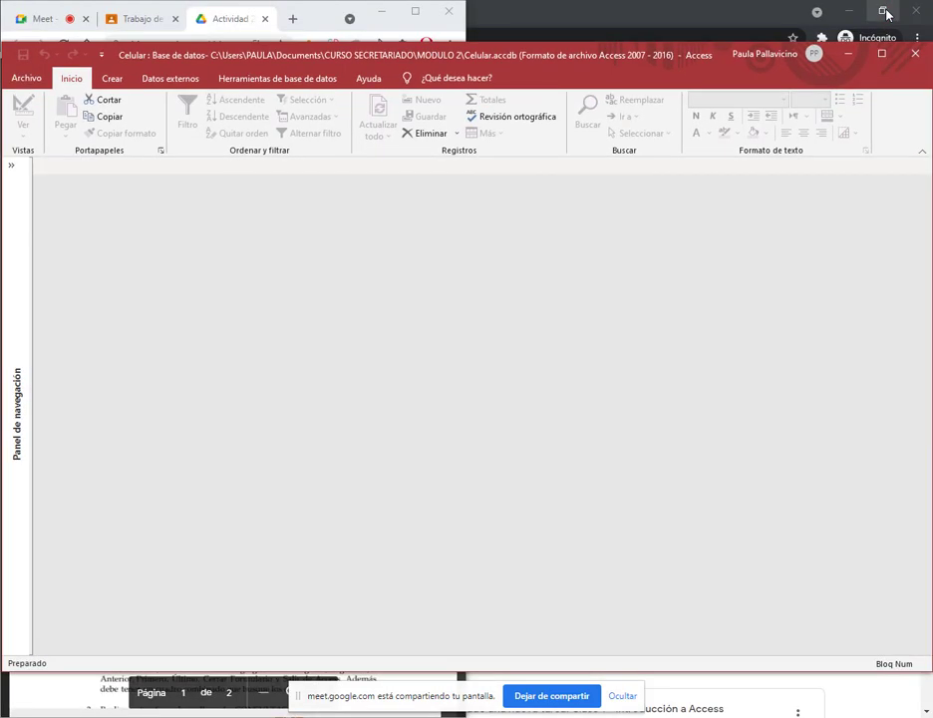
- Snap Access to the right half and start a new query design on Clientes
key("super+Right")
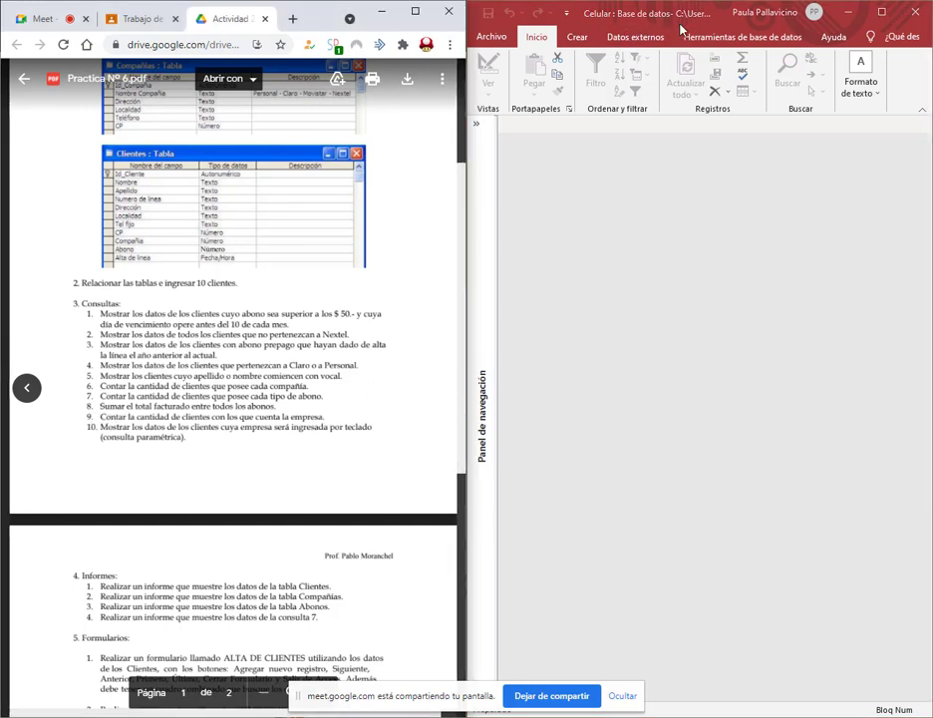
left_click(578, 37)
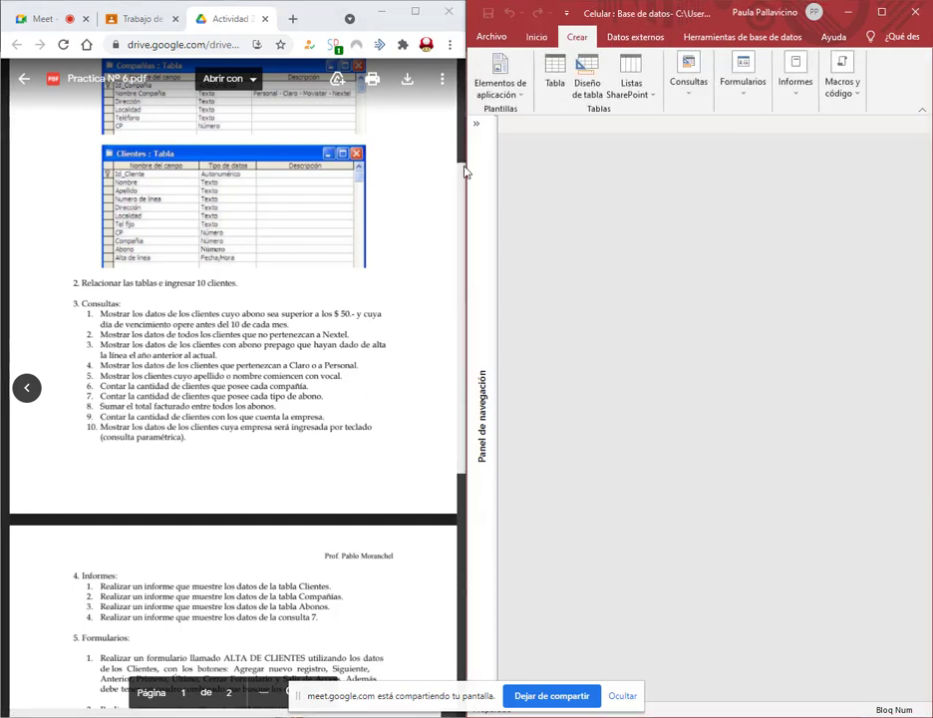
left_click_drag(467, 178, 202, 191)
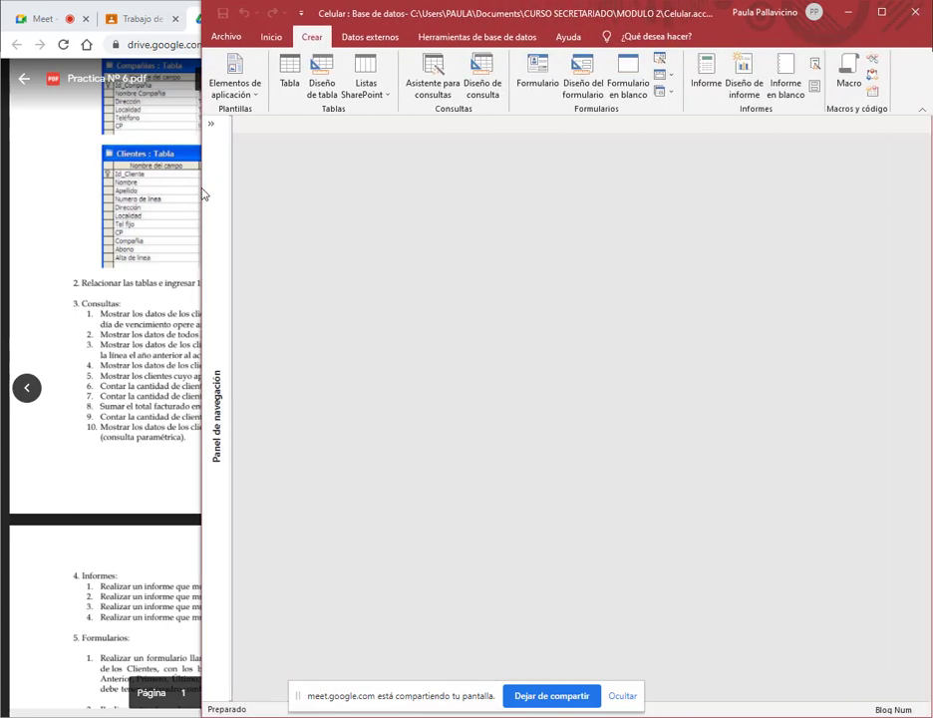
left_click(482, 80)
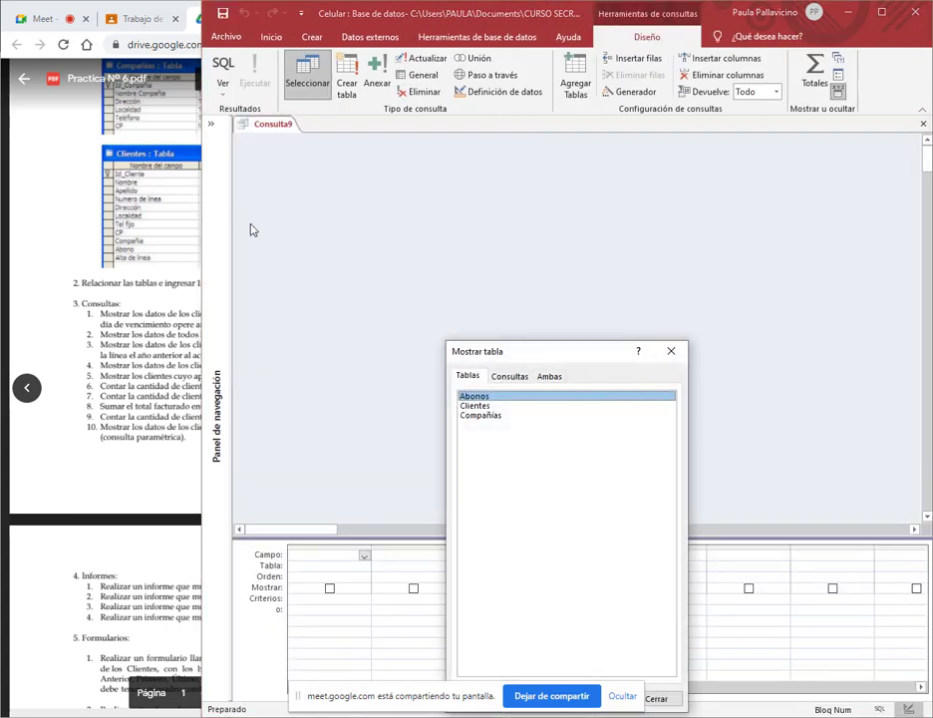
double_click(475, 407)
left_click(669, 355)
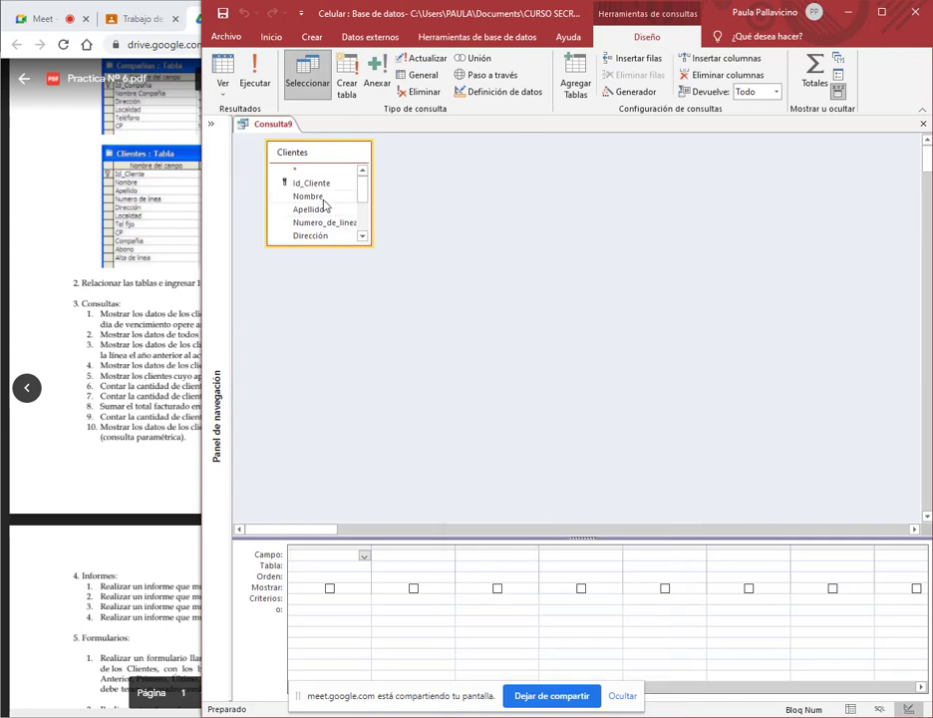
- Count the Nombre field with Totales set to Cuenta and run it, returning 7 clients
left_click_drag(322, 202, 344, 560)
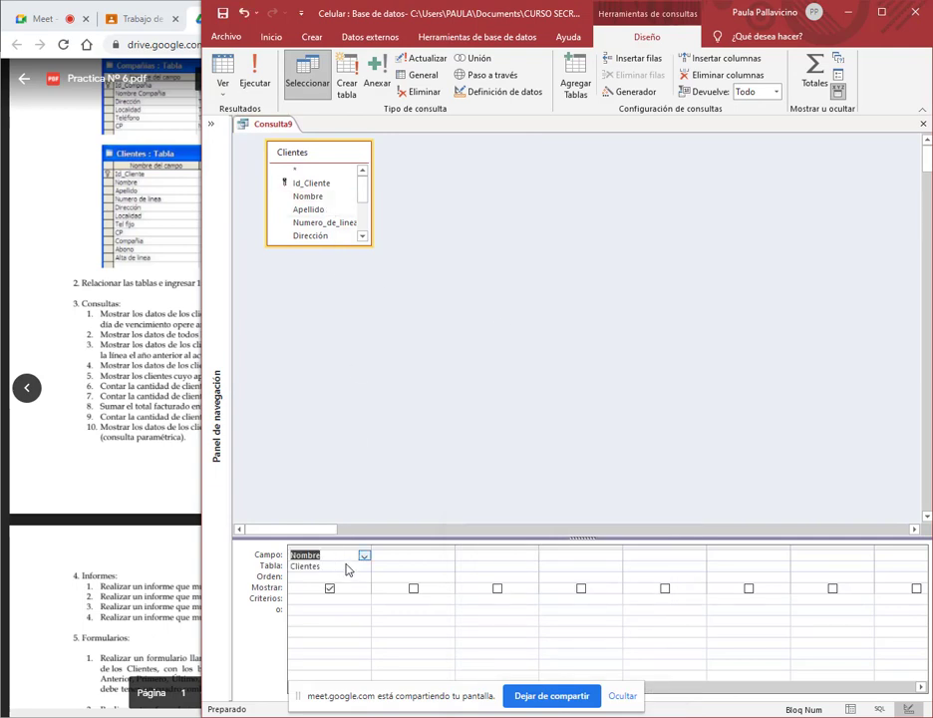
left_click(814, 70)
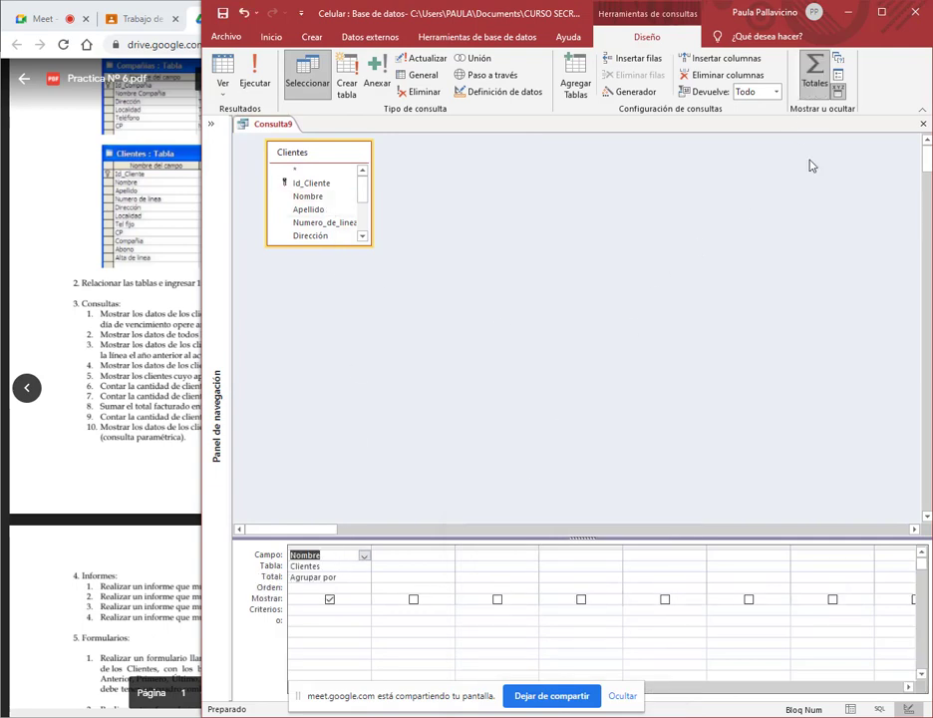
left_click(364, 578)
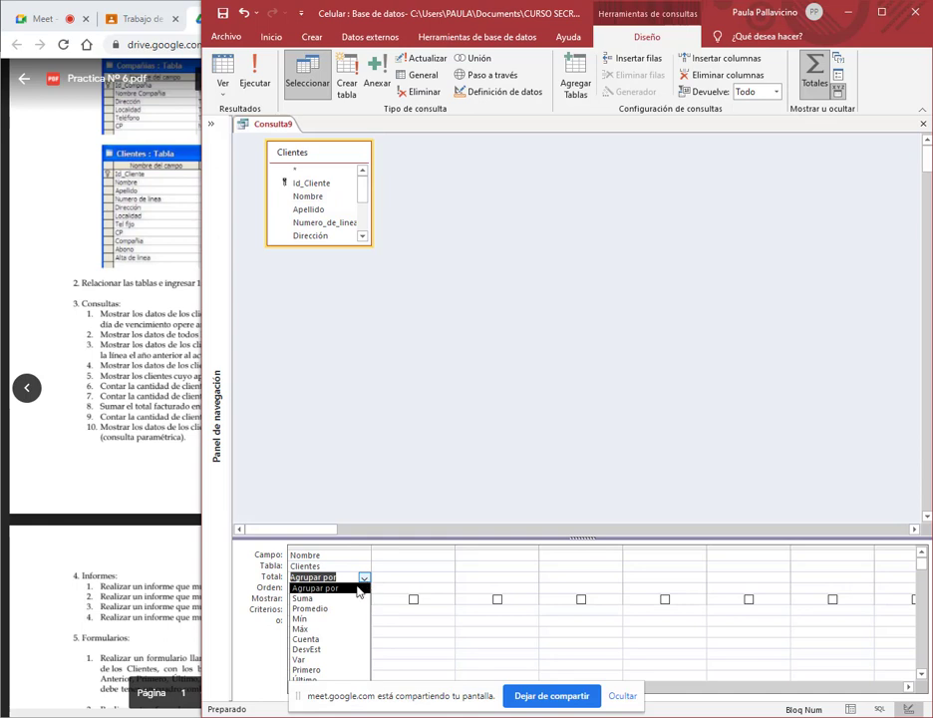
left_click(332, 639)
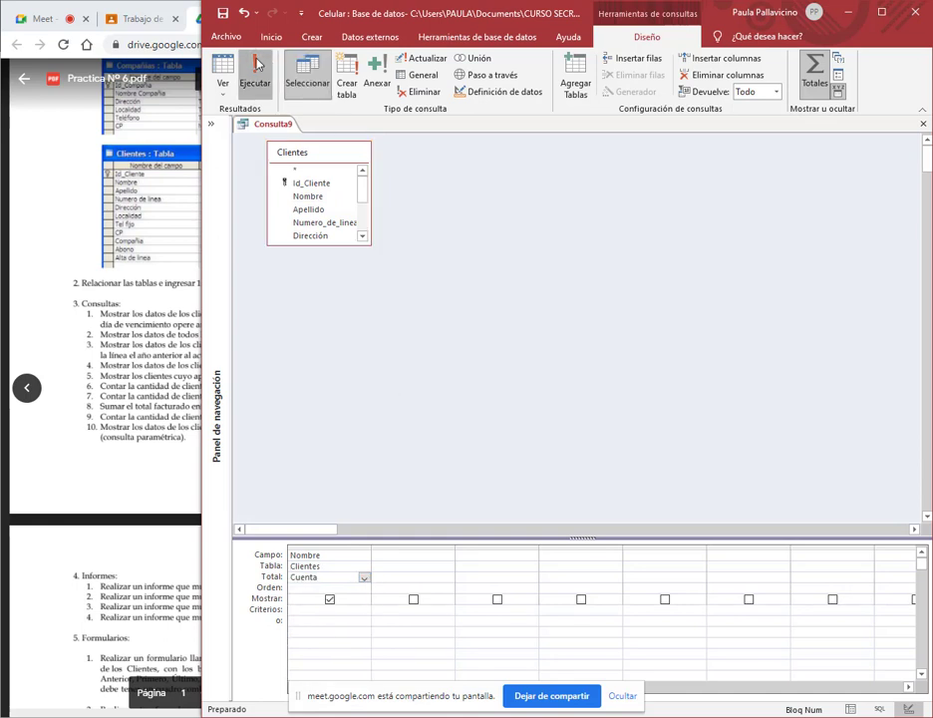
left_click(256, 66)
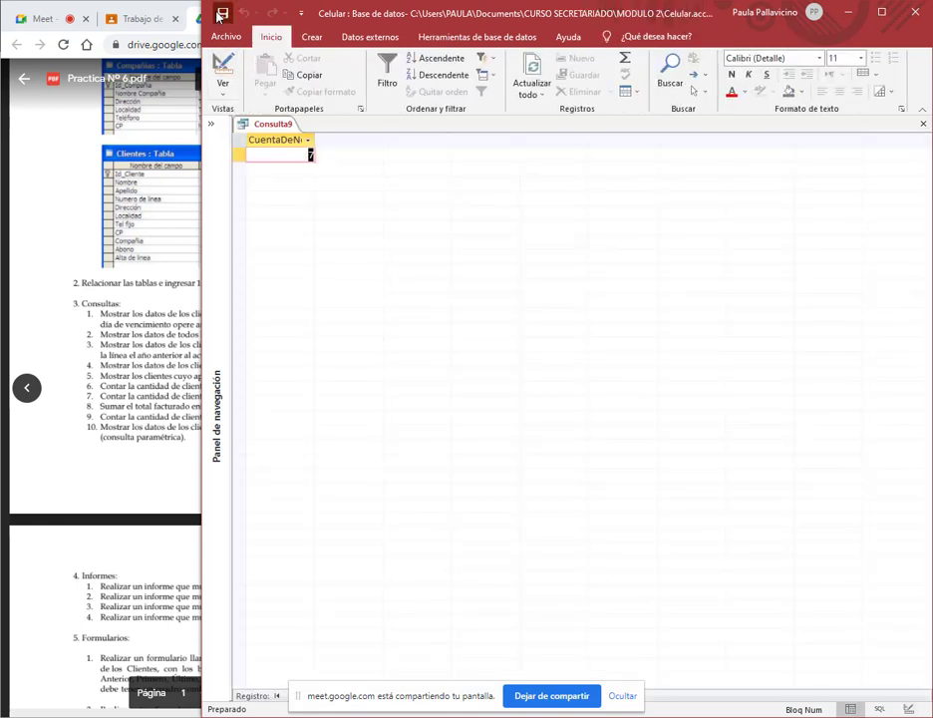
- Save the query as Consulta9, check the exercise PDF, and close the query
left_click(222, 13)
left_click(561, 285)
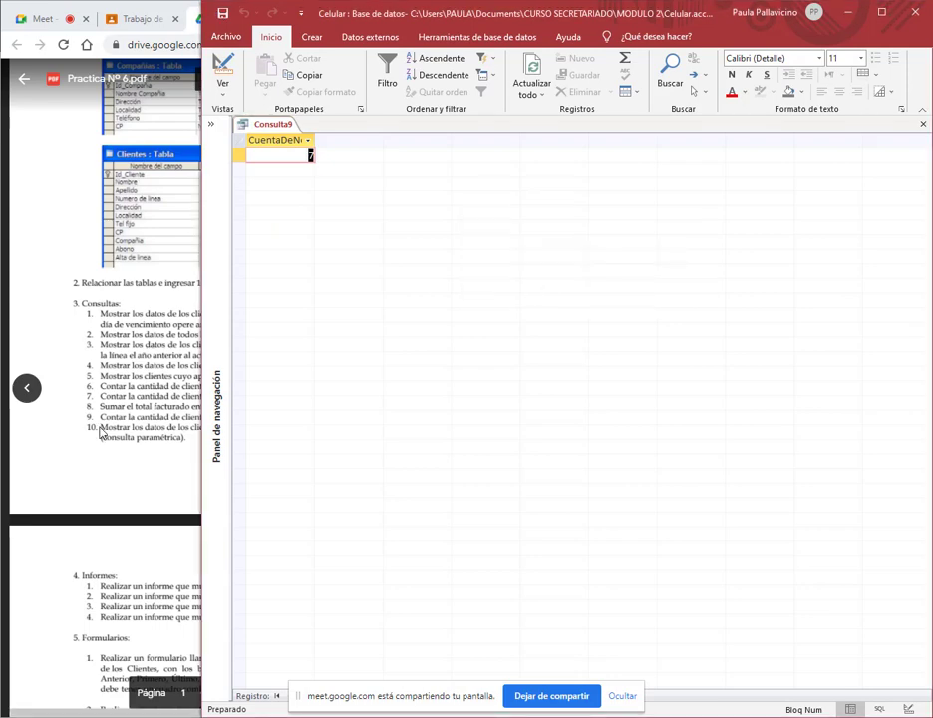
left_click(103, 429)
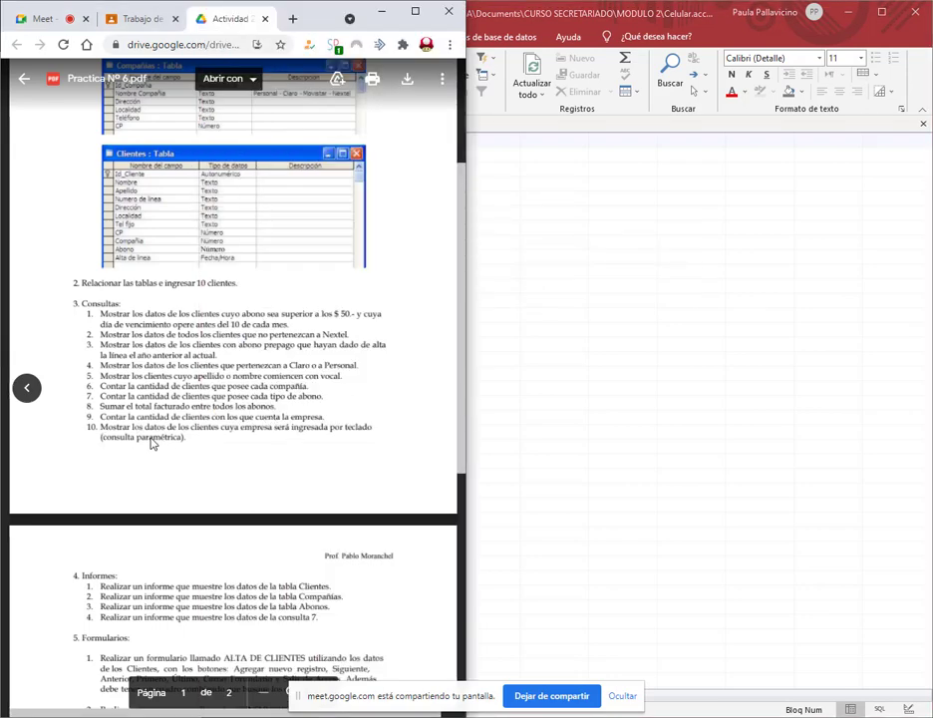
scroll(252, 427, "down", 2)
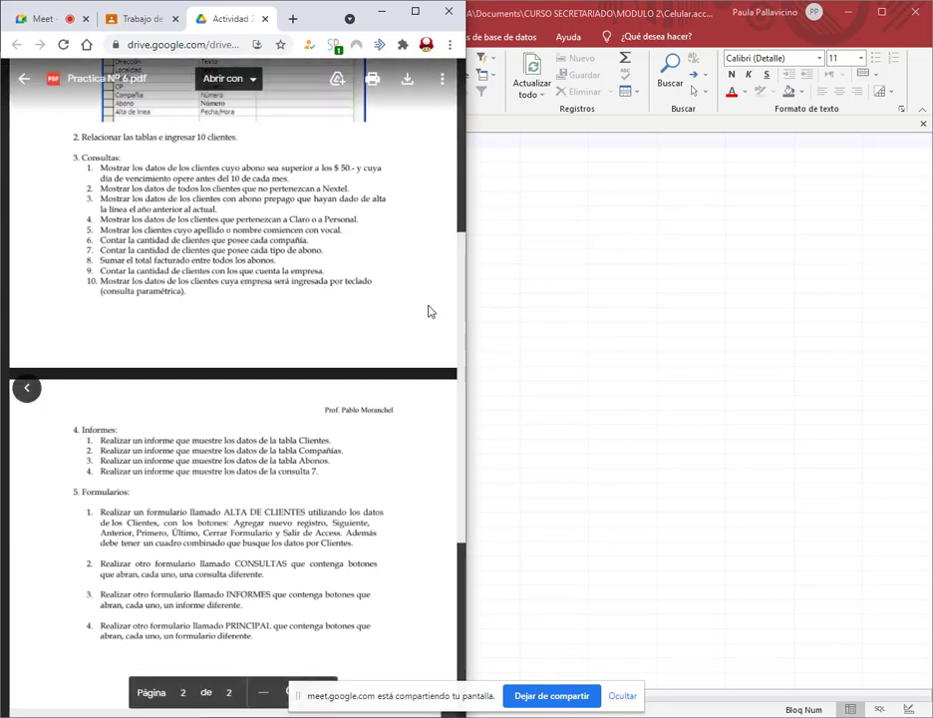
left_click(686, 277)
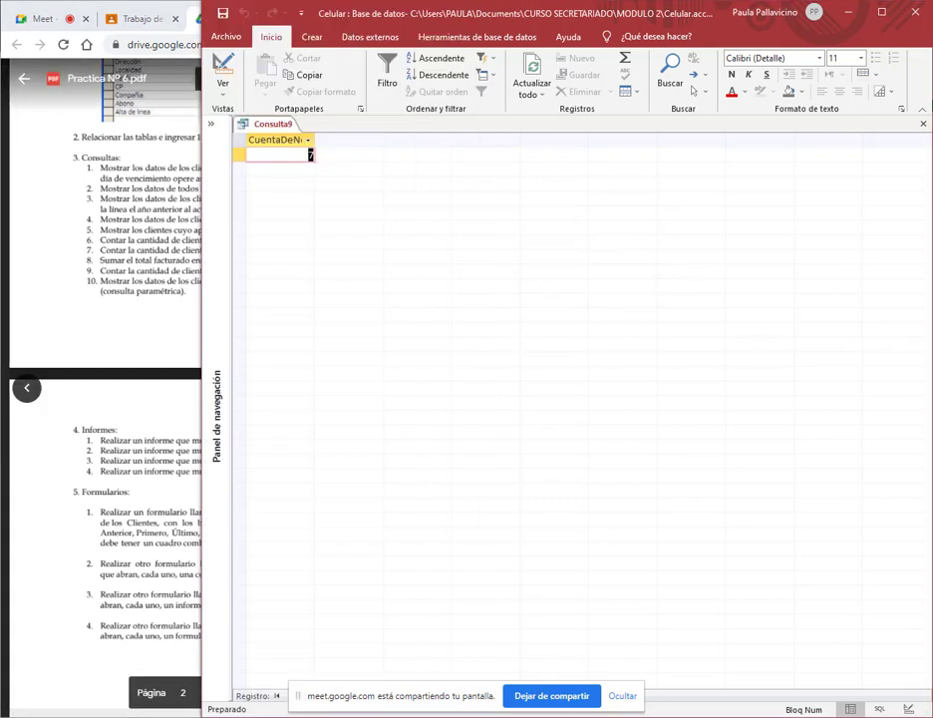
left_click(923, 123)
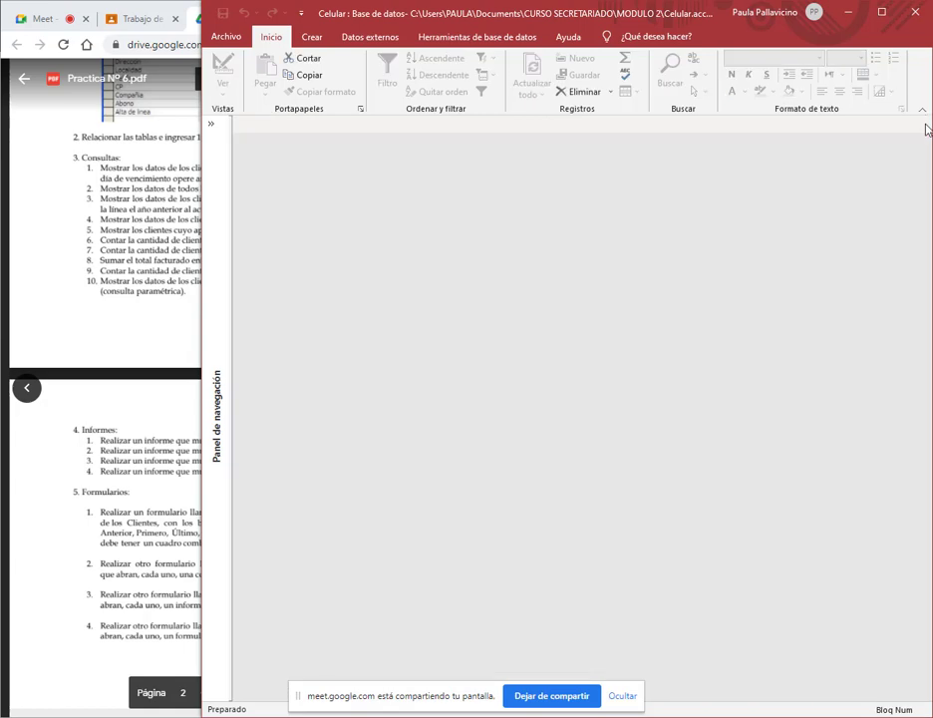
left_click(313, 38)
- Start a new design-view query with the Clientes and Compañías tables
left_click(482, 84)
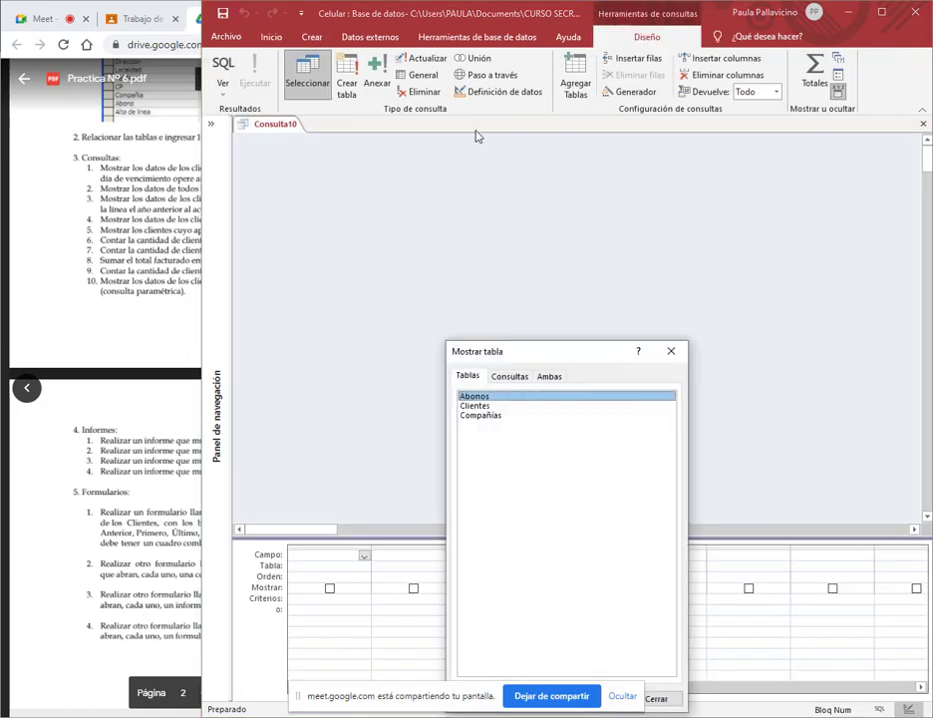
left_click(183, 308)
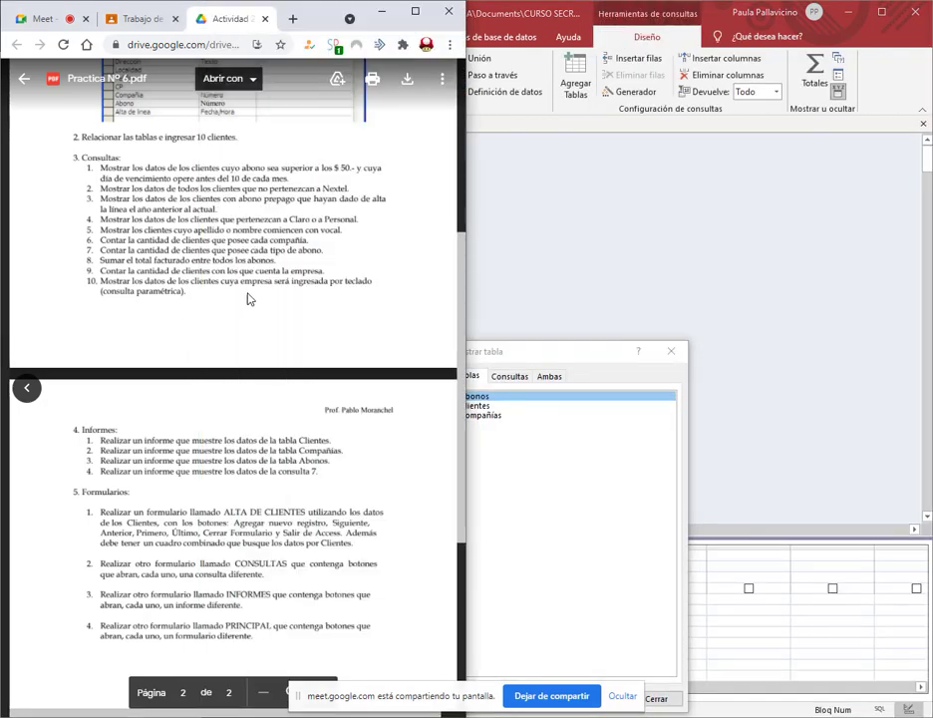
left_click(537, 296)
double_click(477, 405)
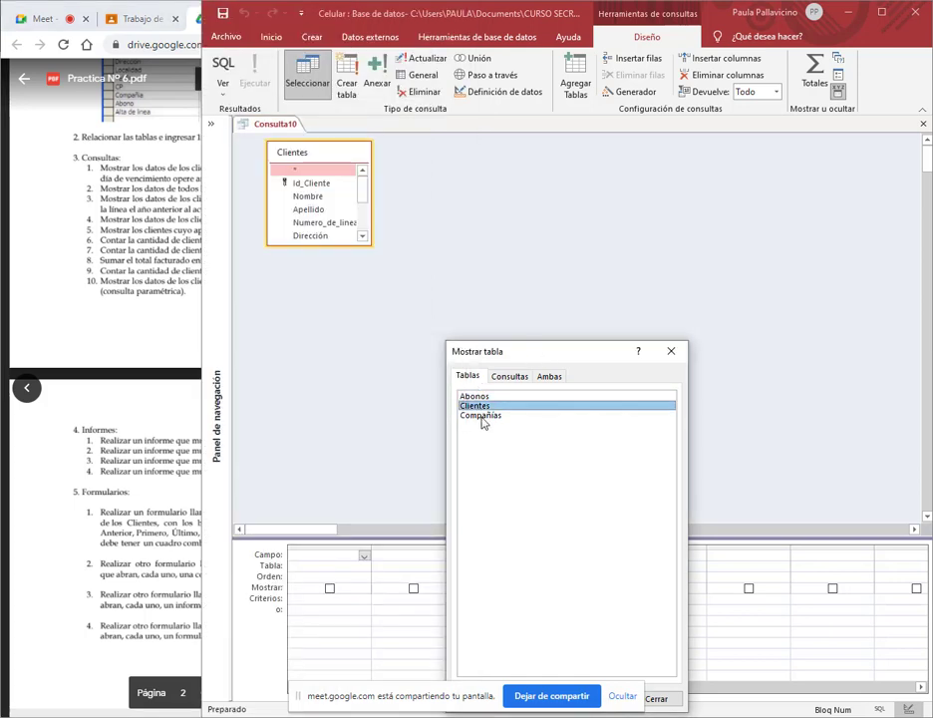
double_click(478, 414)
left_click(671, 351)
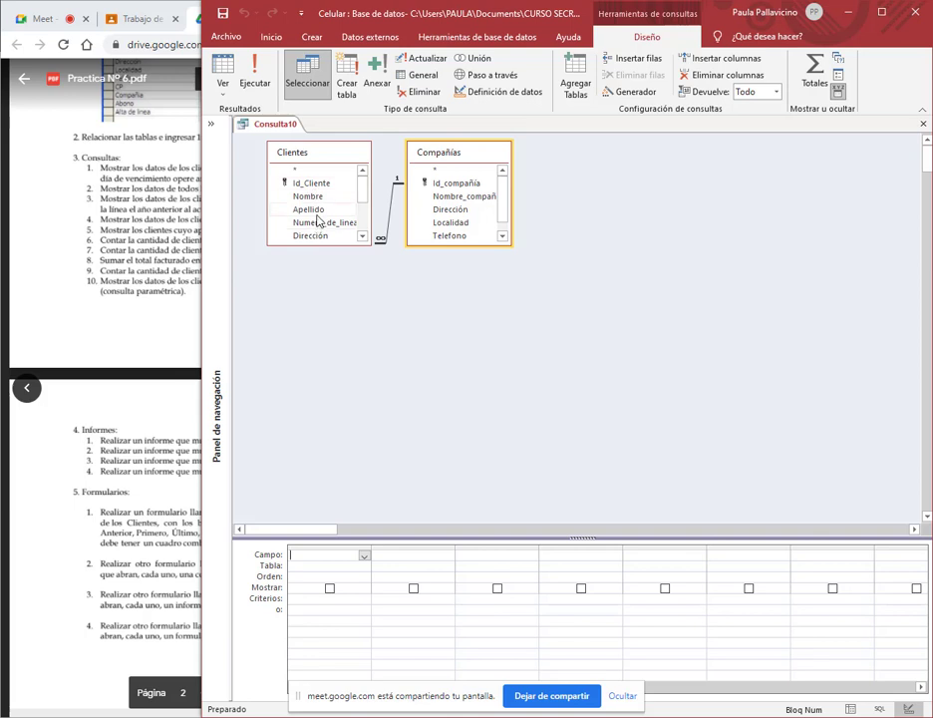
- Put every Clientes field plus Compañías' Nombre_compañía into the query grid
scroll(315, 224, "down", 1)
left_click_drag(321, 245, 337, 358)
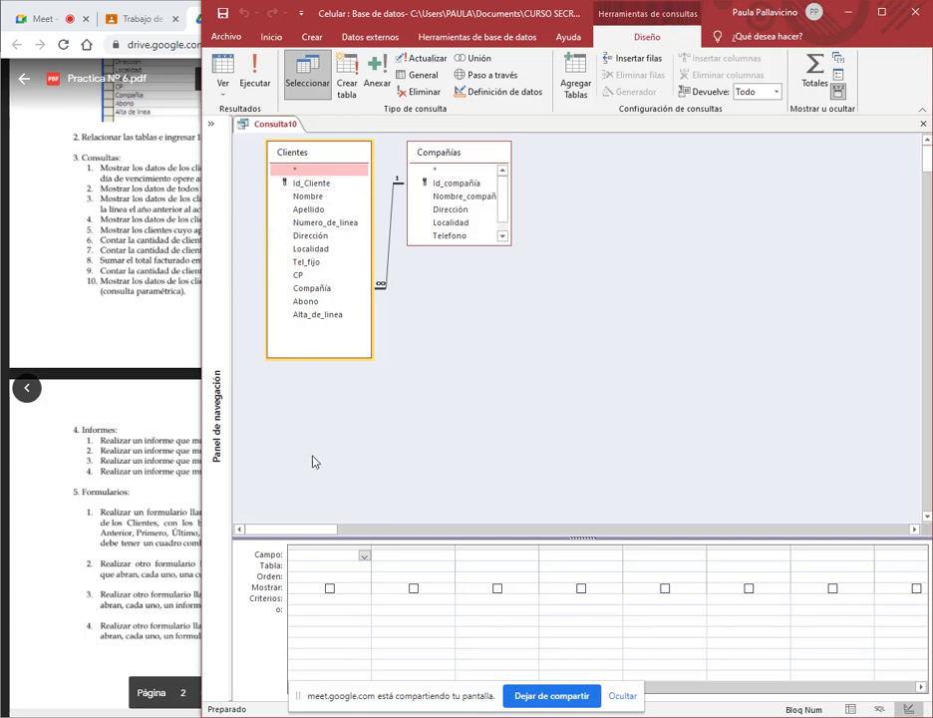
double_click(298, 155)
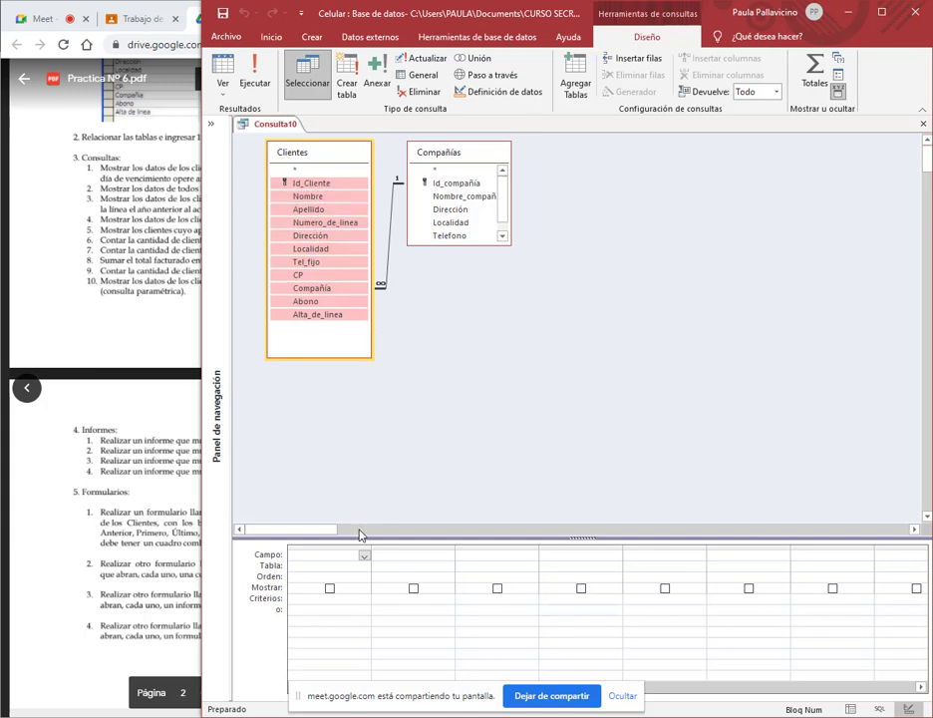
left_click_drag(315, 562, 319, 567)
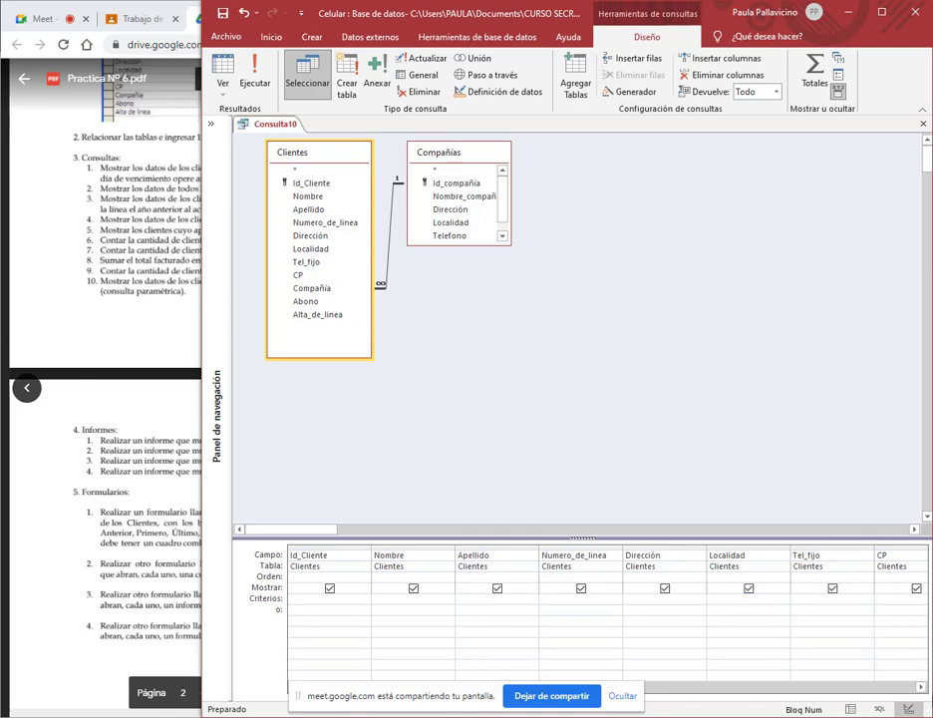
left_click_drag(919, 688, 921, 691)
left_click(530, 409)
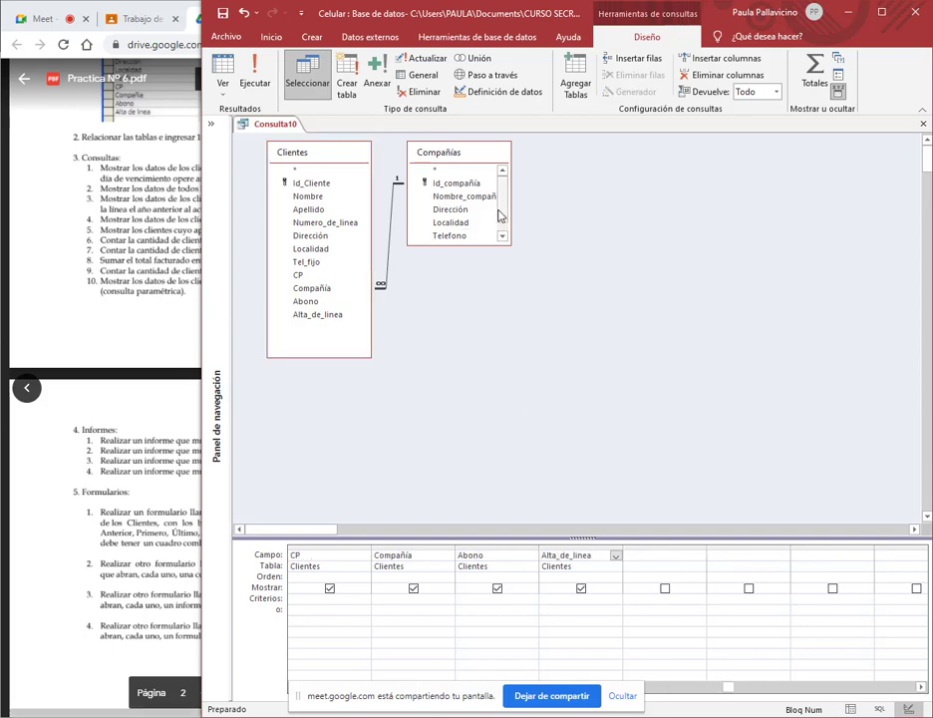
left_click(462, 198)
double_click(462, 197)
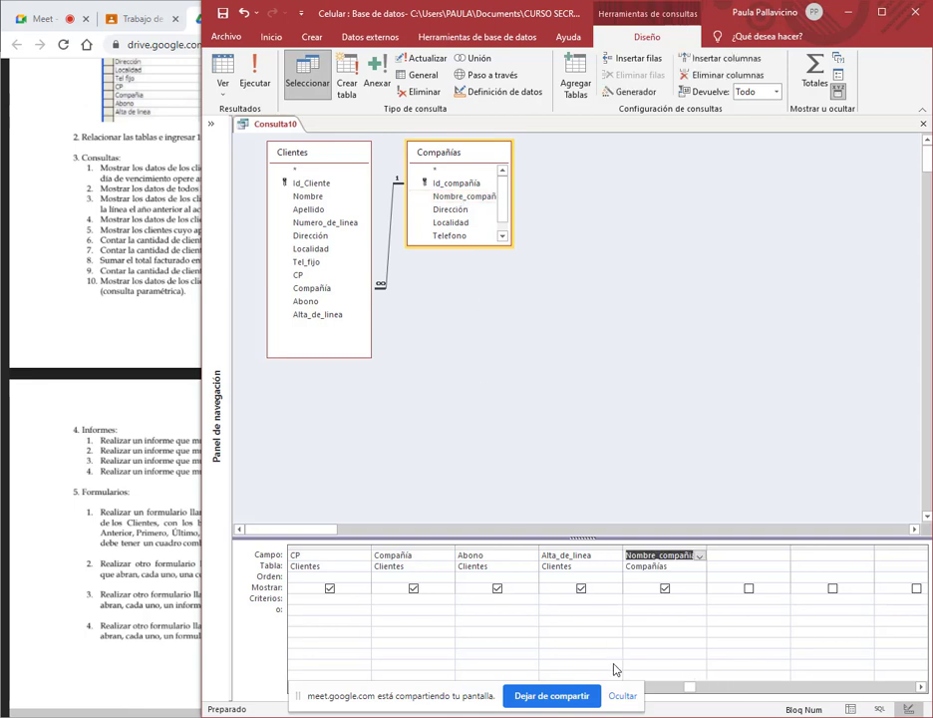
- Enter a bracketed 'Ingresá el nombre de una compañía' prompt listing Movistar, Nextel, Personal y Claro as Nombre_compañía criterion
left_click(661, 599)
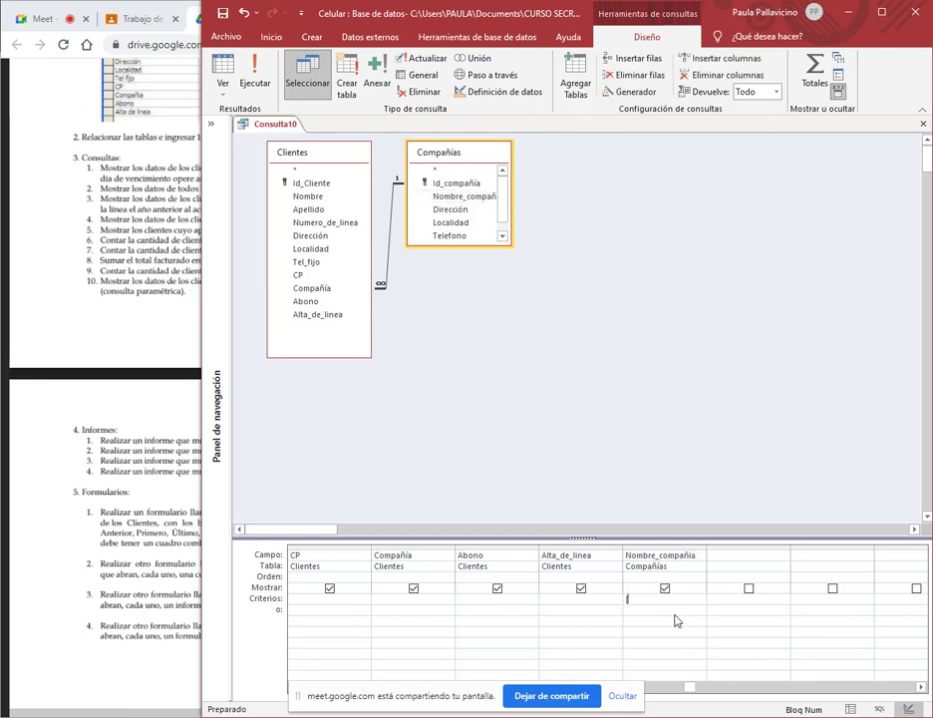
key("Caps_Lock")
type("[I")
key("Caps_Lock")
type("ngresá ")
type("el nombre de una compaño")
left_click_drag(707, 552, 875, 559)
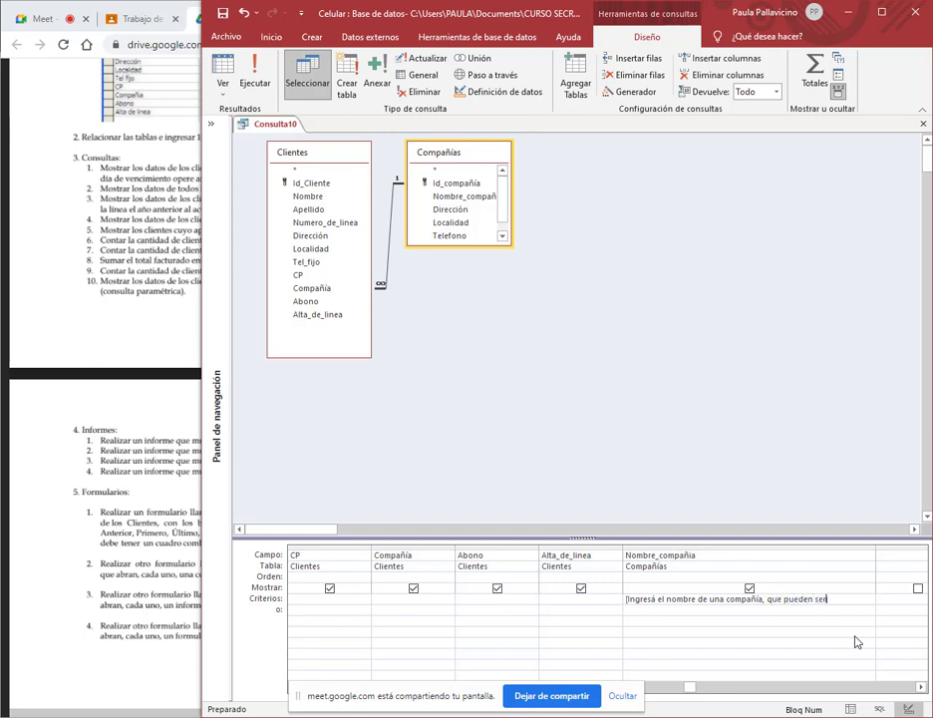
type("m")
key("Caps_Lock")
type("O mO")
key("Caps_Lock")
type("ovistar, Nextel,")
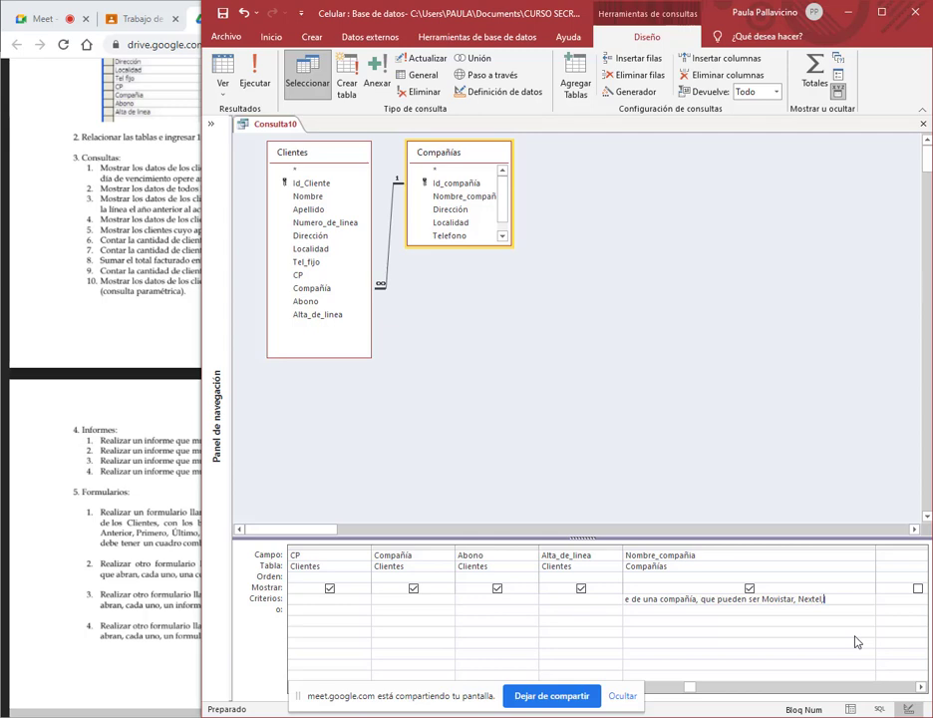
type(" Personal y Claro")
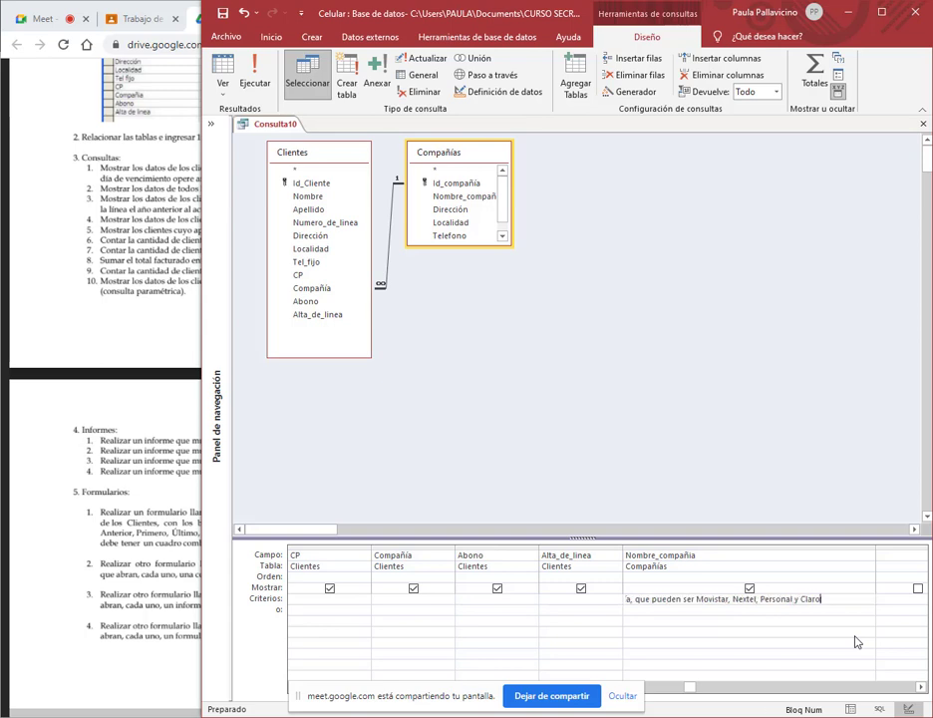
type("]")
left_click(856, 638)
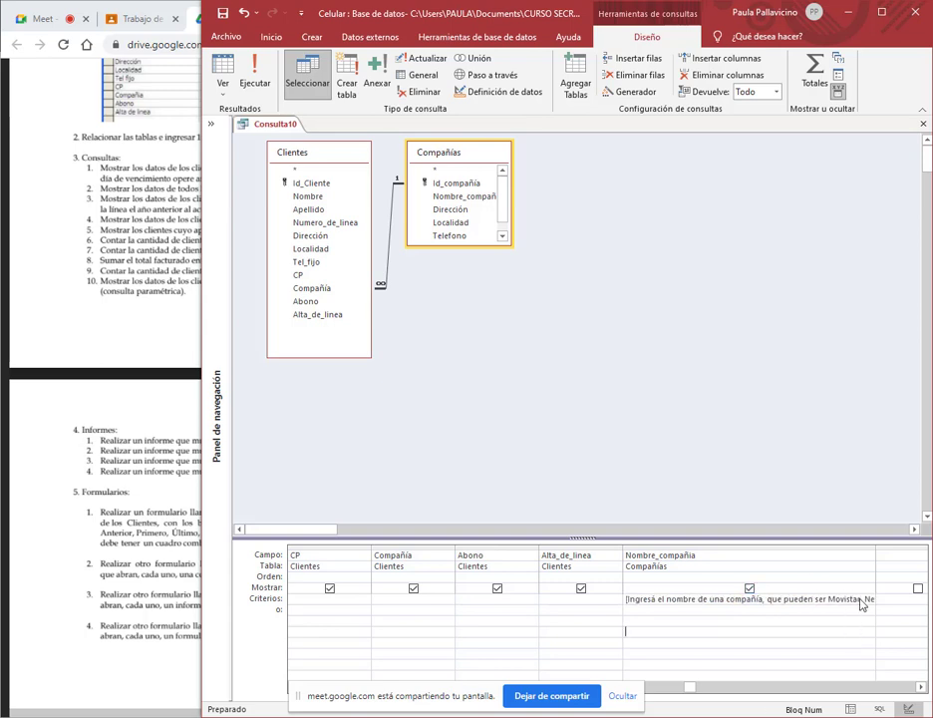
- Widen the Alta_de_linea column in the grid and run the parameter query
left_click_drag(930, 560, 895, 562)
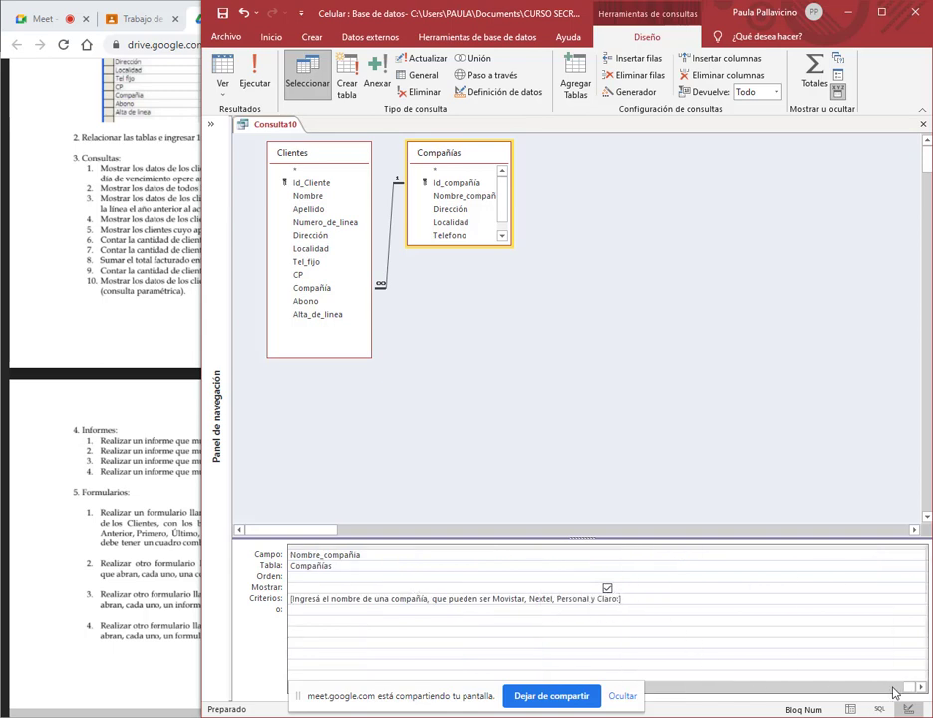
left_click(888, 688)
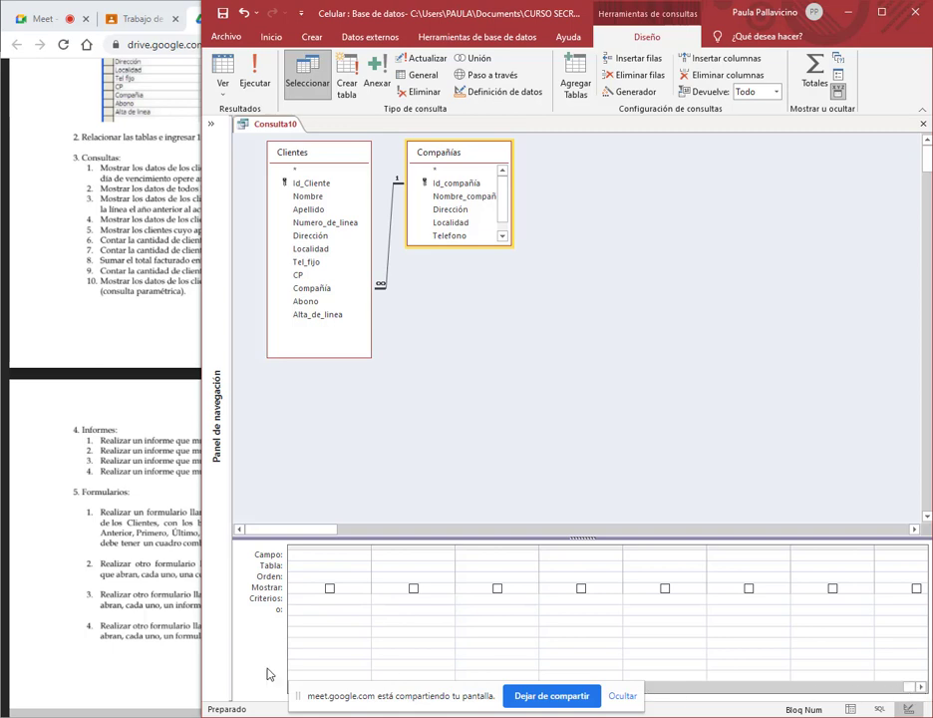
left_click(295, 690)
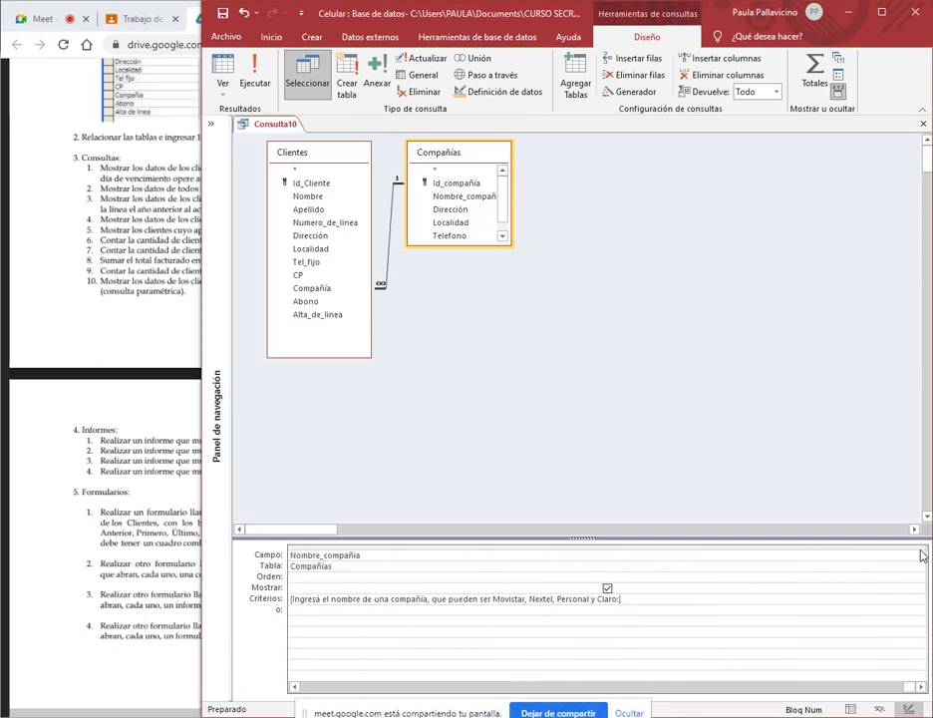
left_click(925, 551)
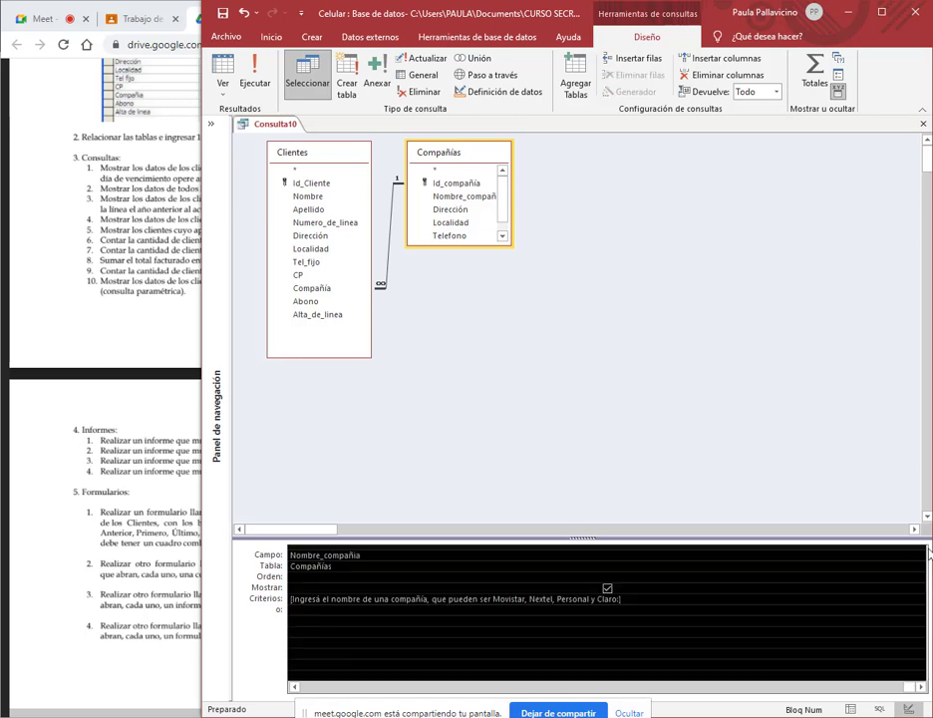
left_click(821, 620)
left_click(295, 687)
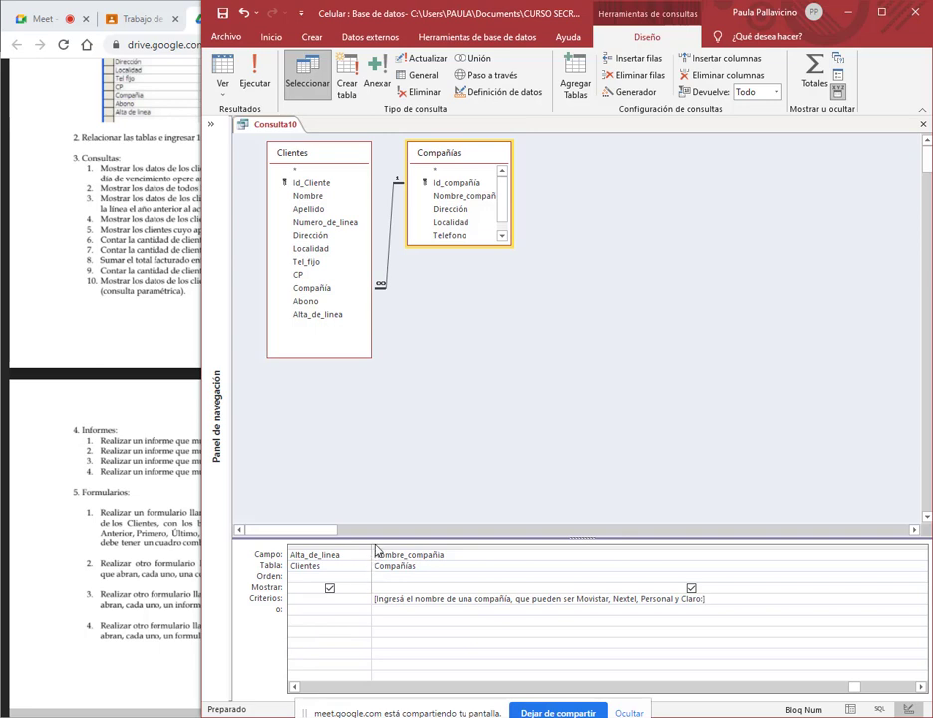
left_click_drag(371, 554, 411, 555)
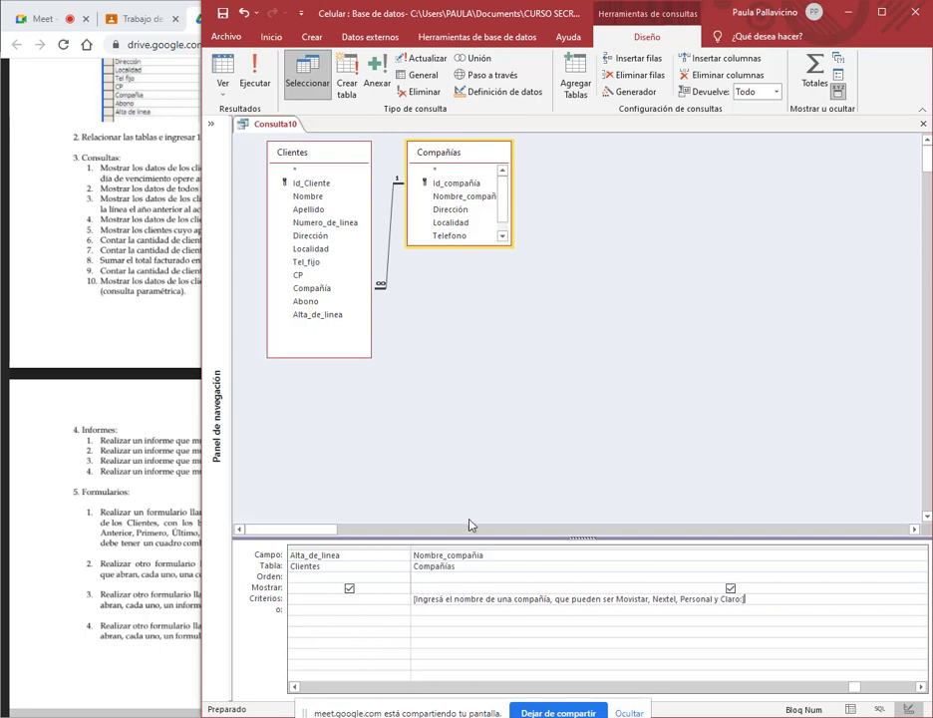
left_click(252, 75)
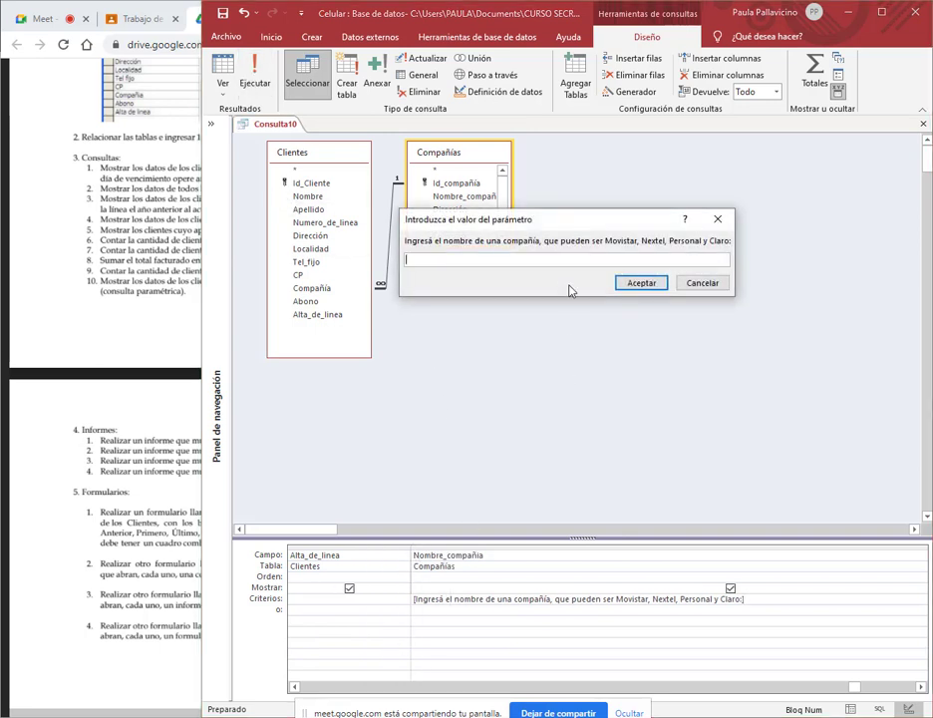
- Run the parameter query with Nextel, then again with Movistar
type("Nextel")
left_click(639, 284)
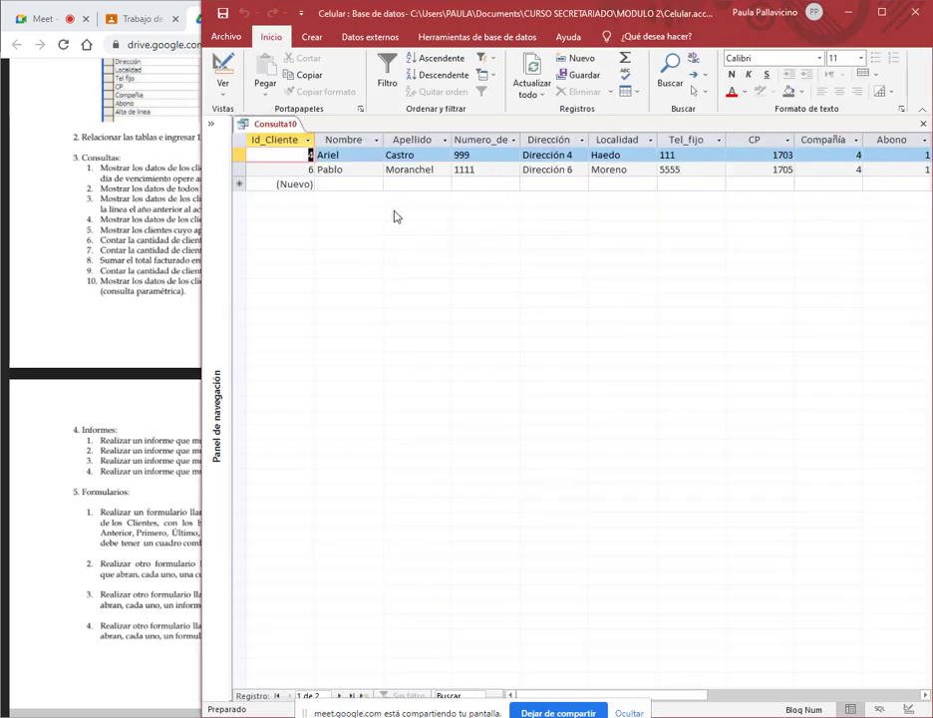
left_click(224, 70)
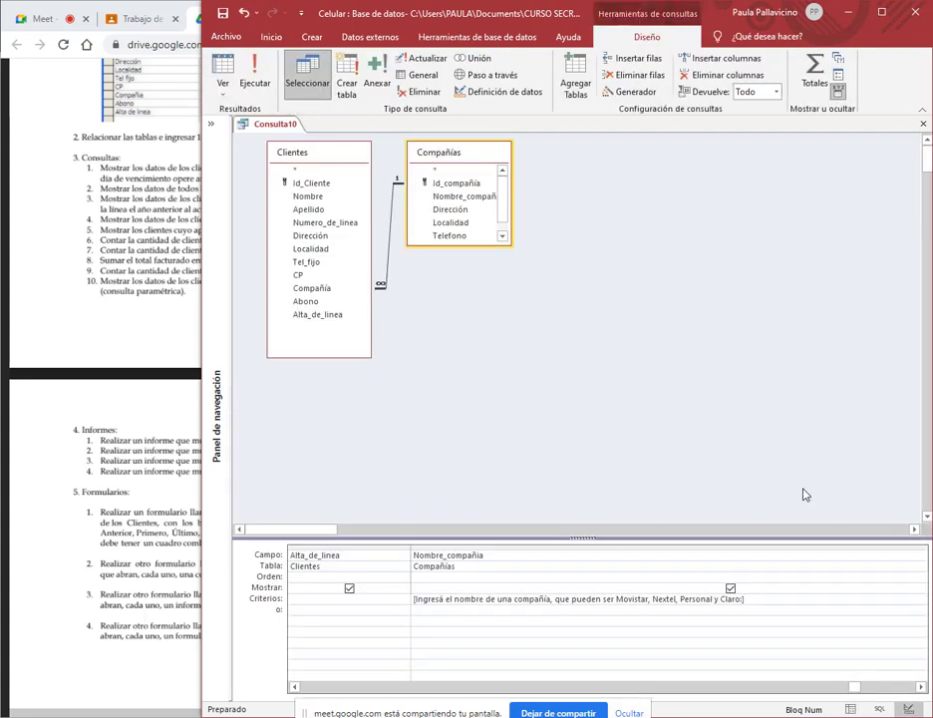
left_click(254, 75)
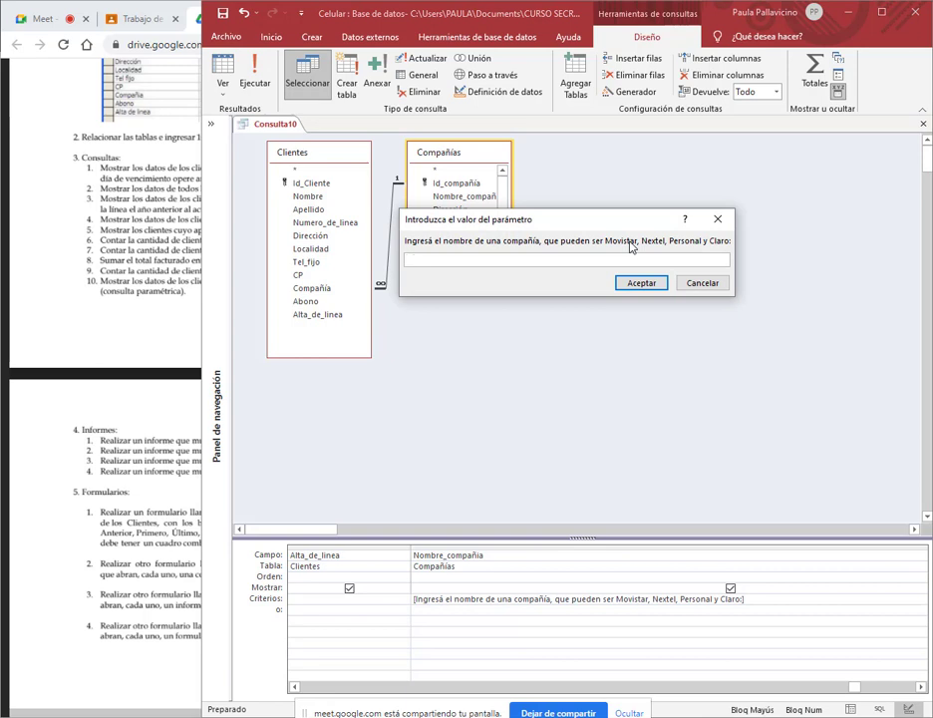
type("Movistar")
left_click(643, 284)
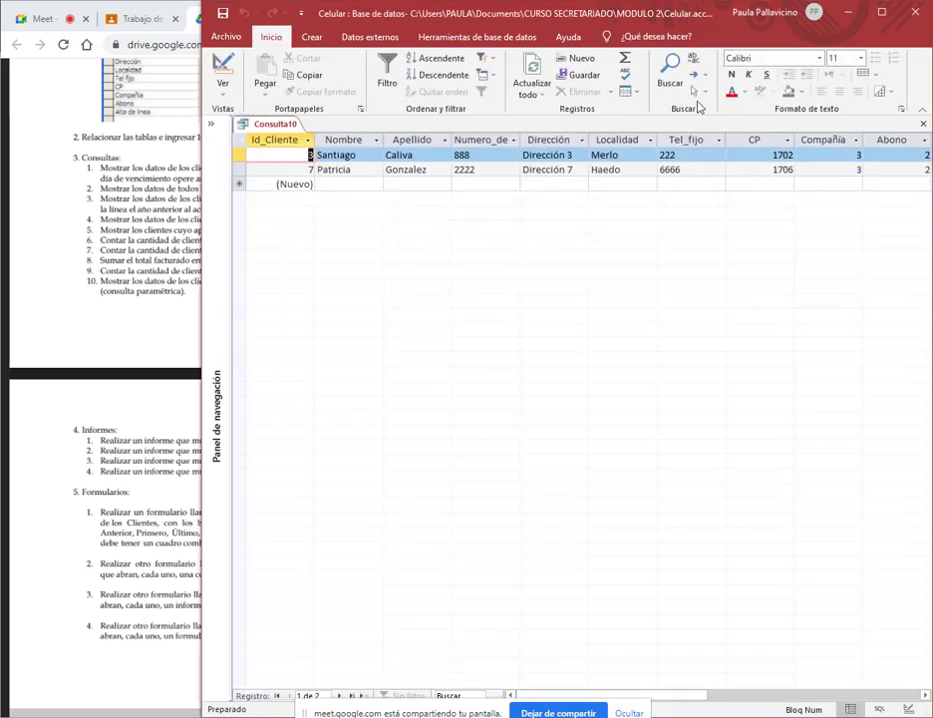
- Save the query as Consulta10 and close its results
key("ctrl+s")
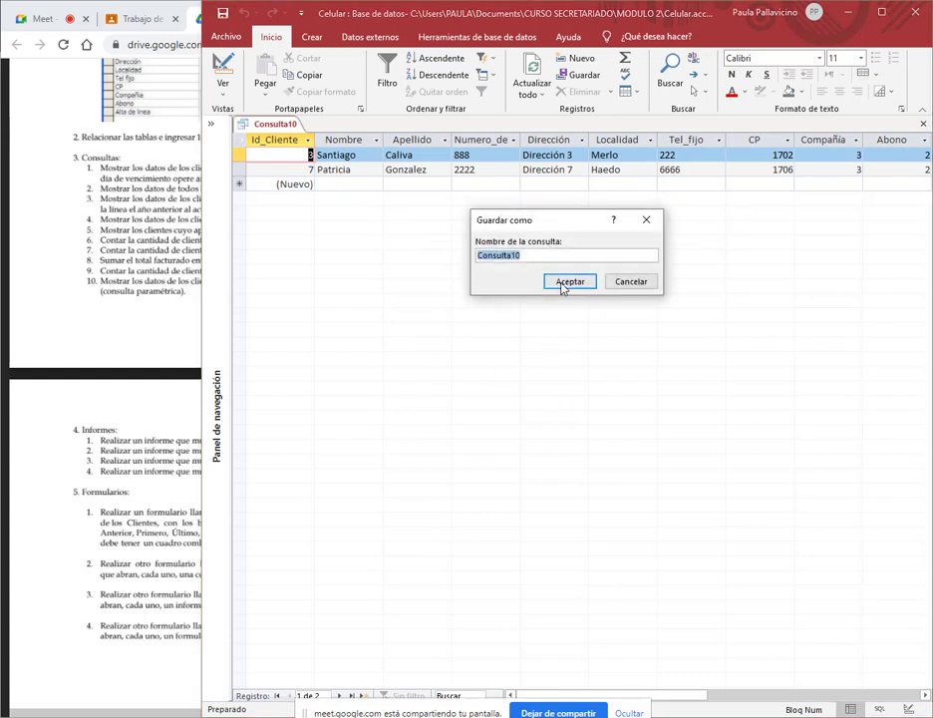
left_click(567, 282)
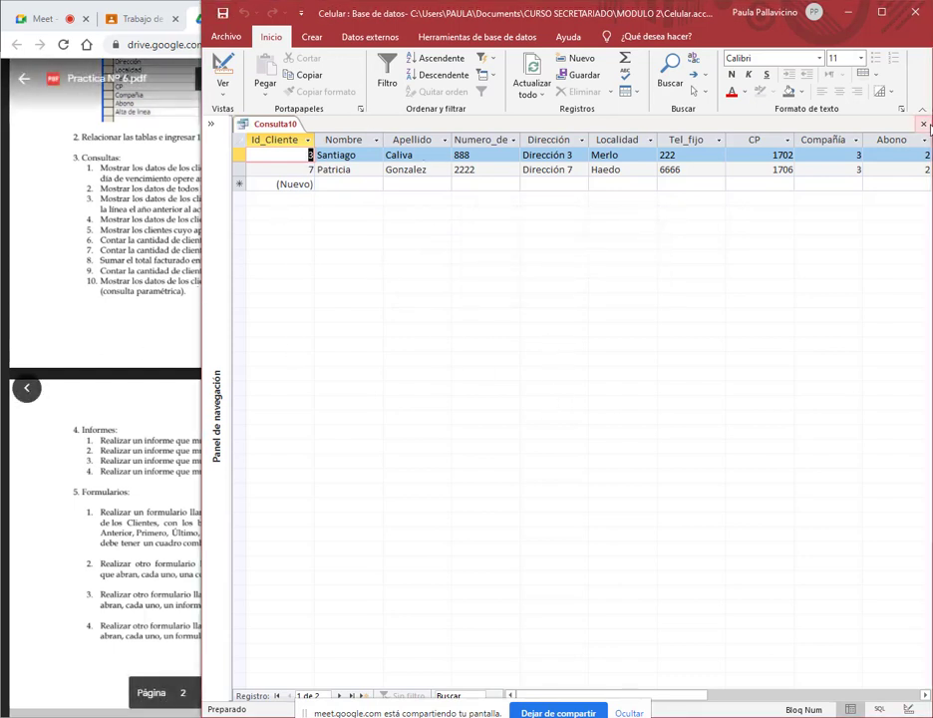
left_click(924, 124)
left_click(124, 334)
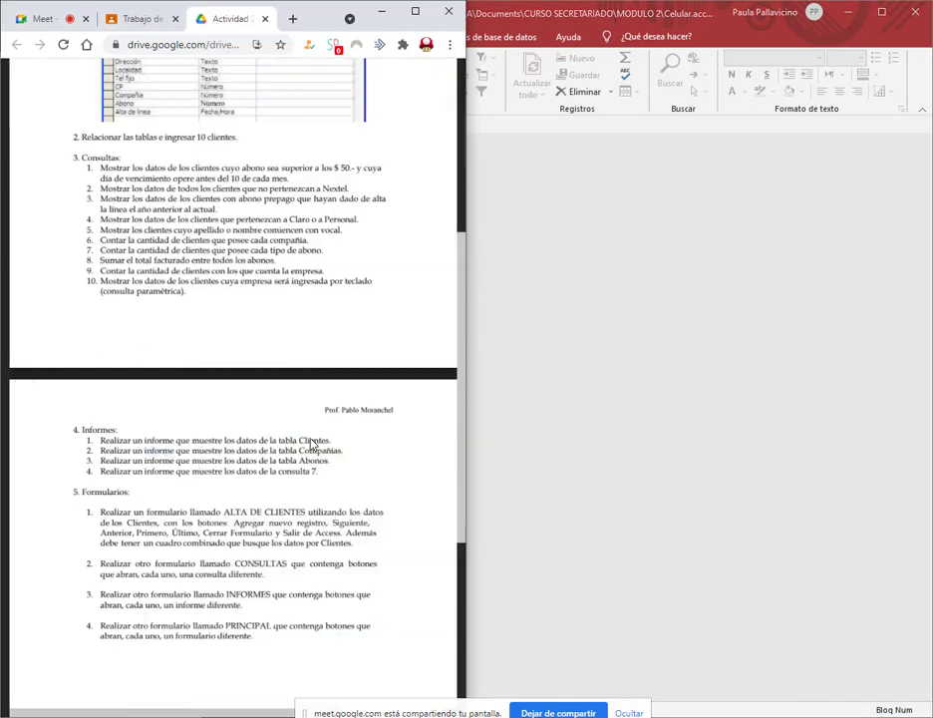
- Read Informes item 1 and the Formularios exercises in the PDF, then return to Access
left_click_drag(100, 440, 268, 439)
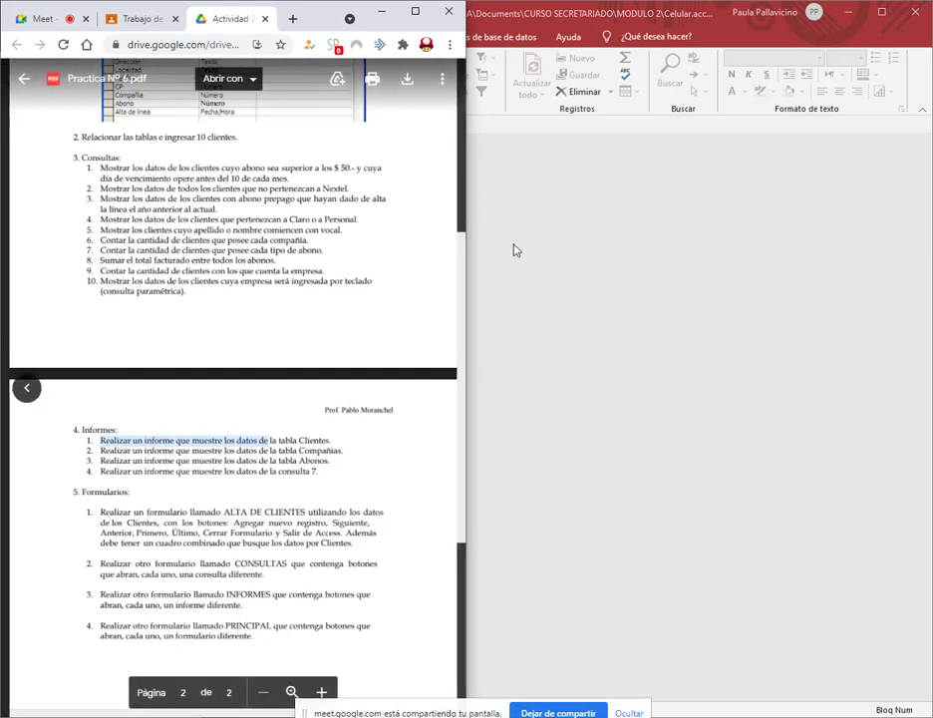
left_click(312, 458)
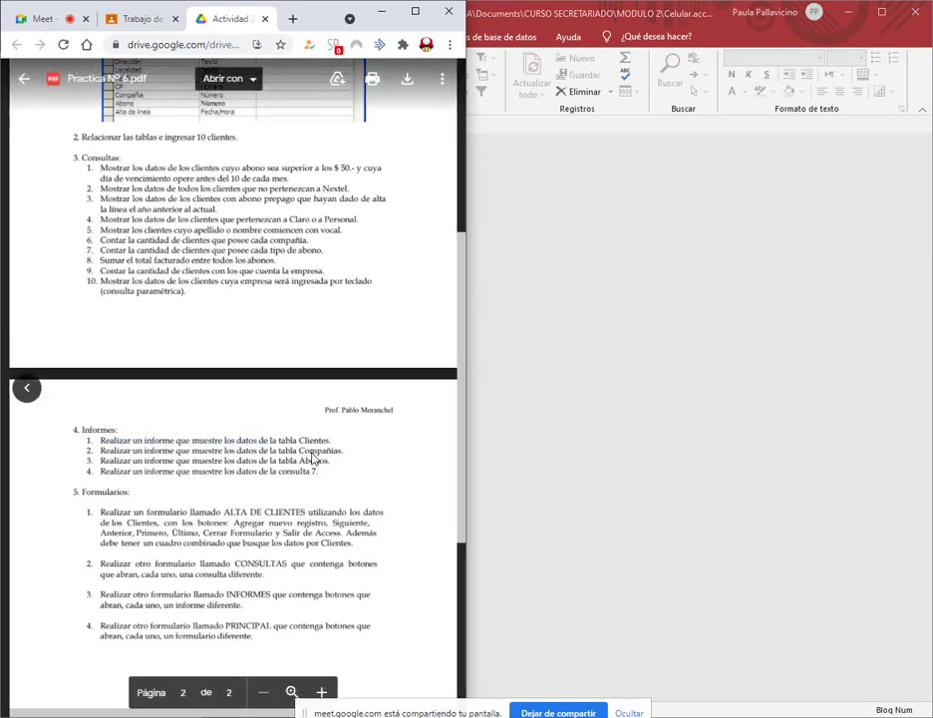
scroll(310, 472, "down", 1)
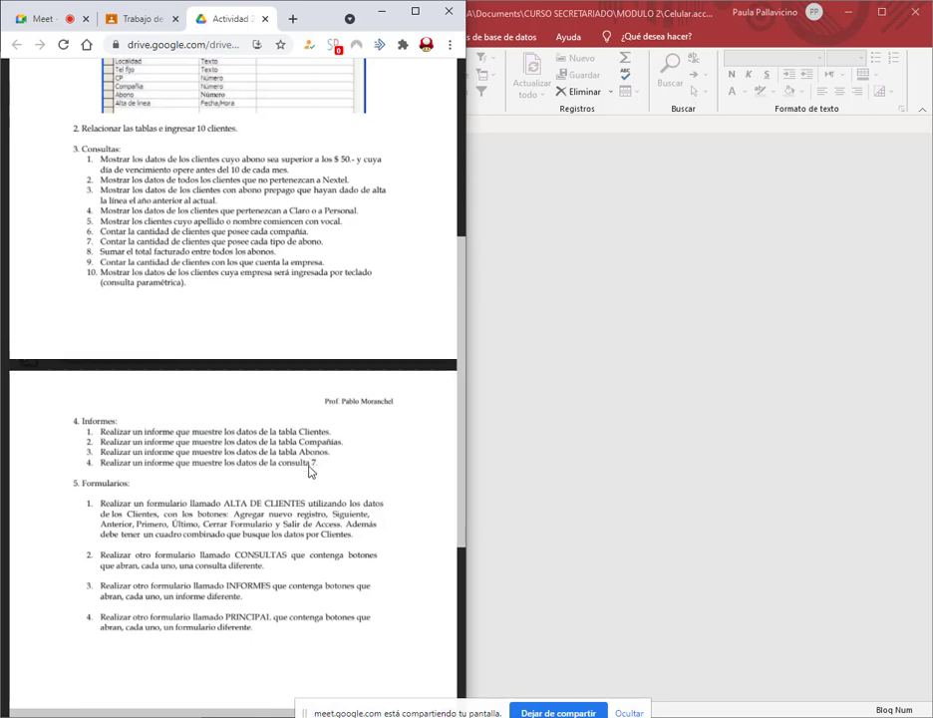
scroll(310, 472, "down", 2)
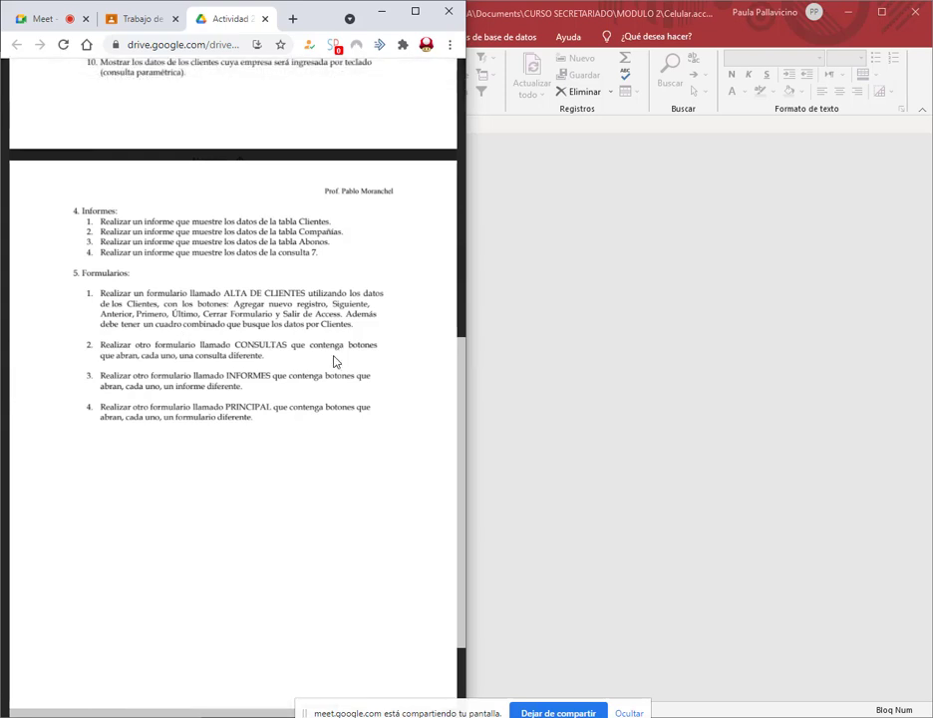
left_click(656, 296)
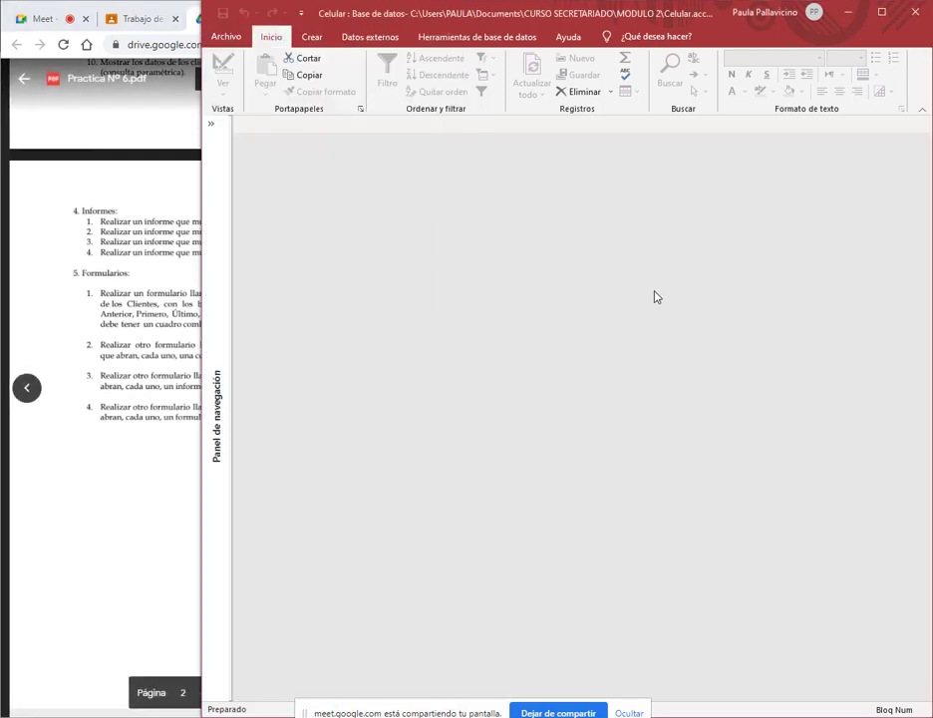
- Generate a quick Formulario from the Clientes table and size Access beside the PDF
left_click(312, 36)
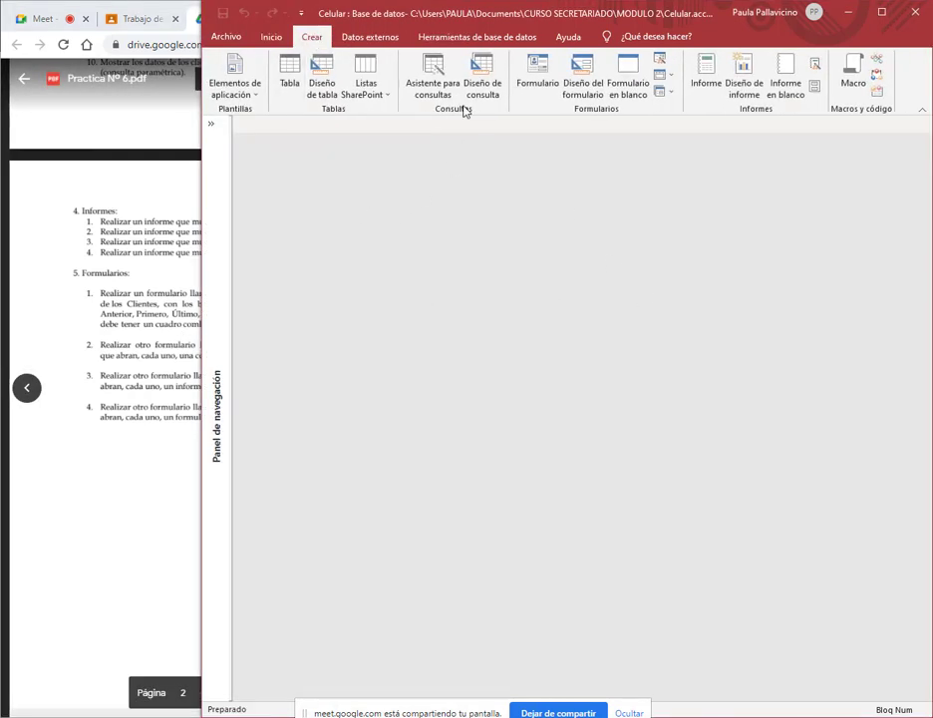
left_click(211, 124)
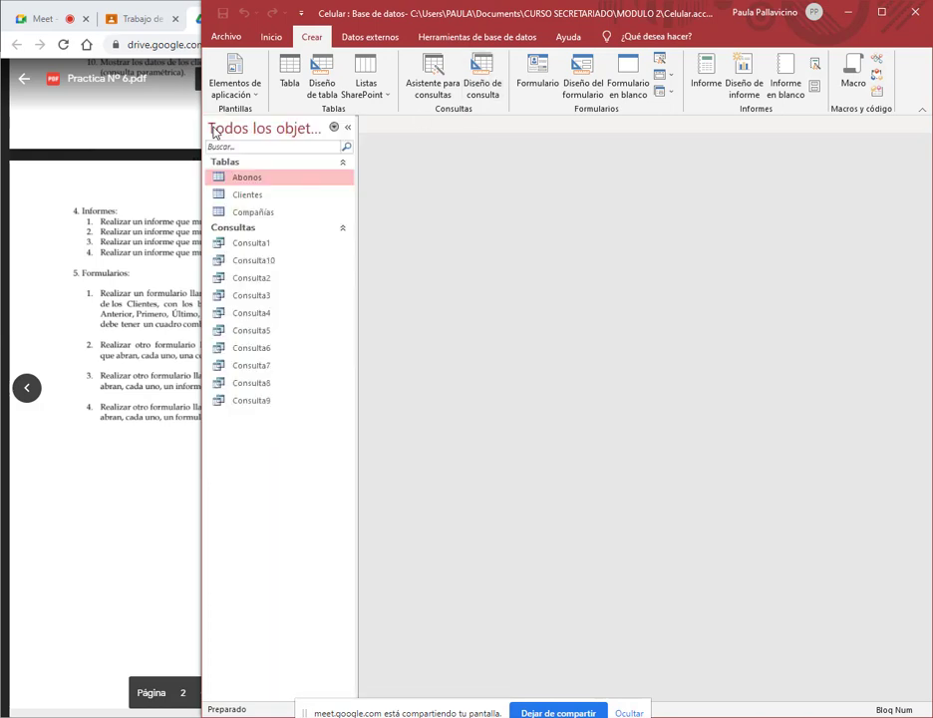
left_click(251, 197)
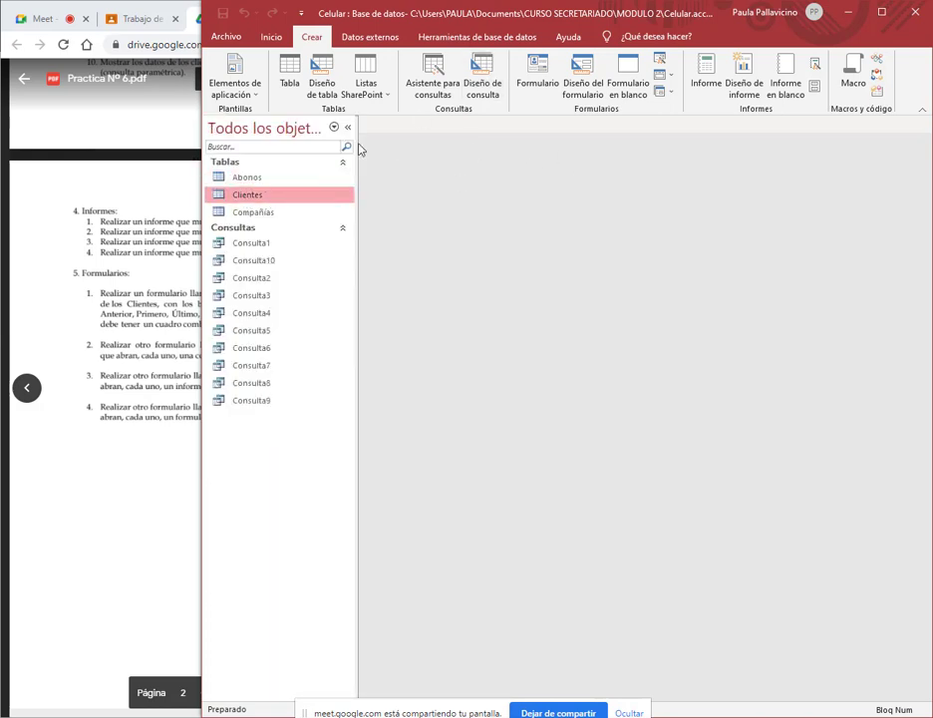
mouse_move(203, 174)
left_mouse_down()
mouse_move(364, 177)
mouse_move(191, 176)
left_mouse_up()
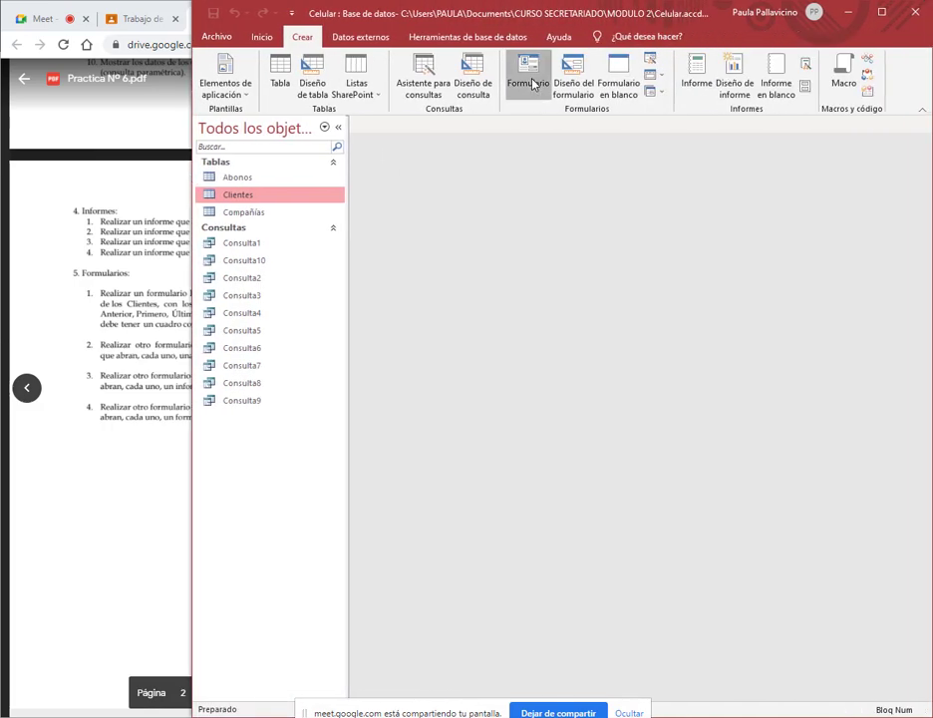
left_click(528, 79)
left_click(338, 127)
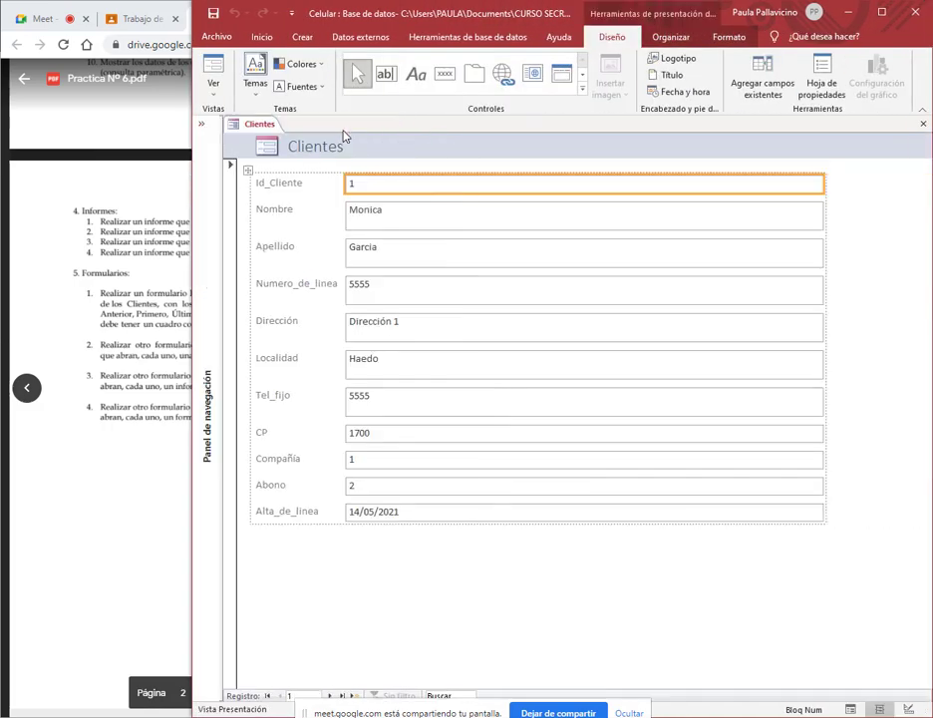
left_click_drag(195, 219, 396, 219)
left_click(778, 14)
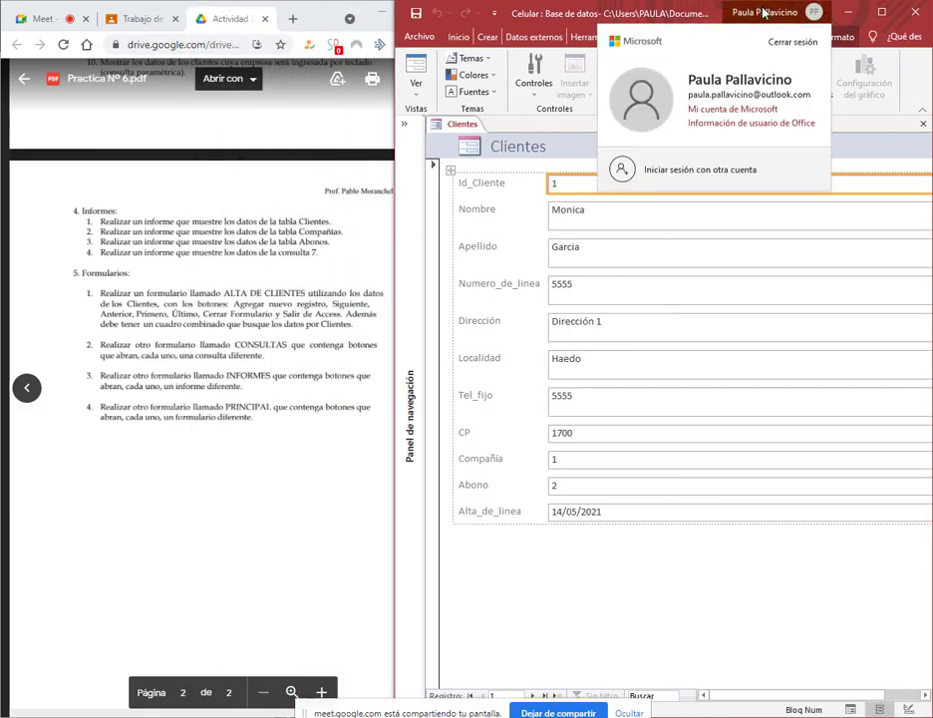
left_click(588, 35)
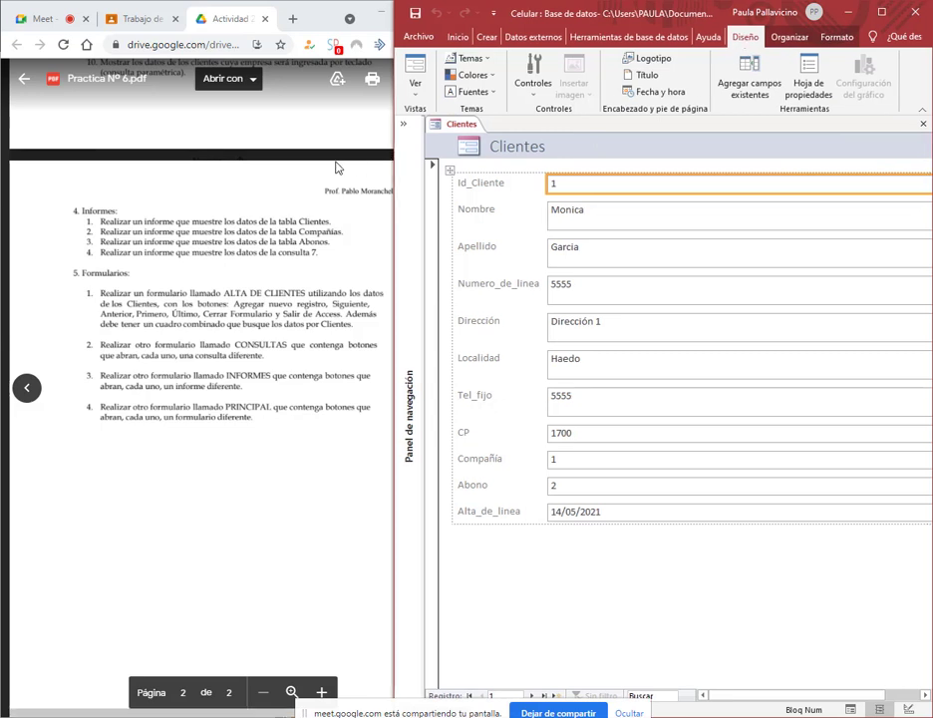
- Switch the Clientes form to Design view with Access maximized
left_click_drag(394, 164, 171, 180)
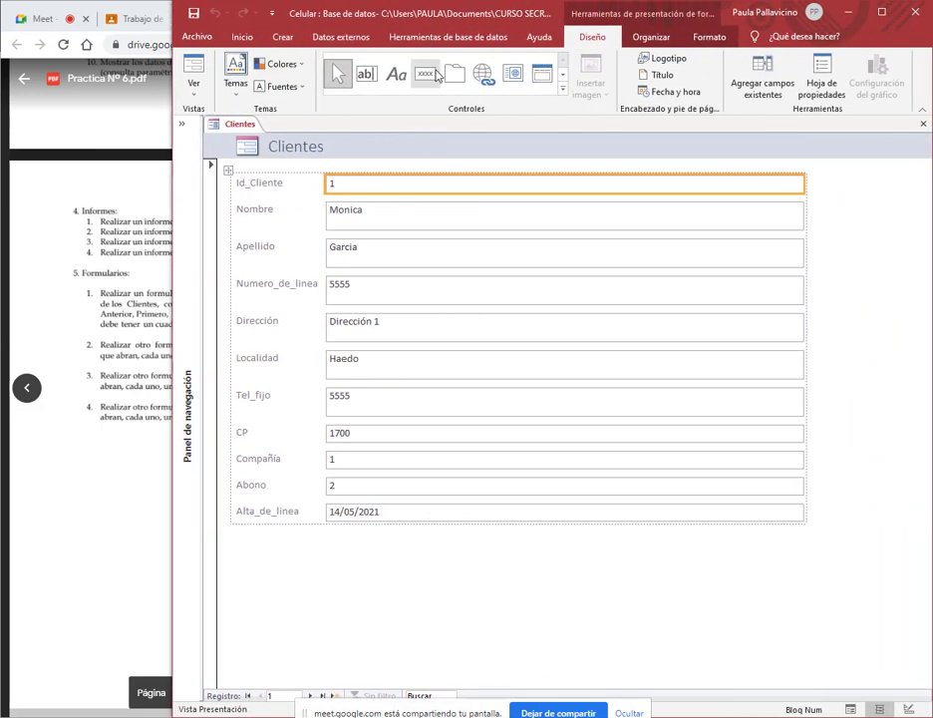
right_click(236, 126)
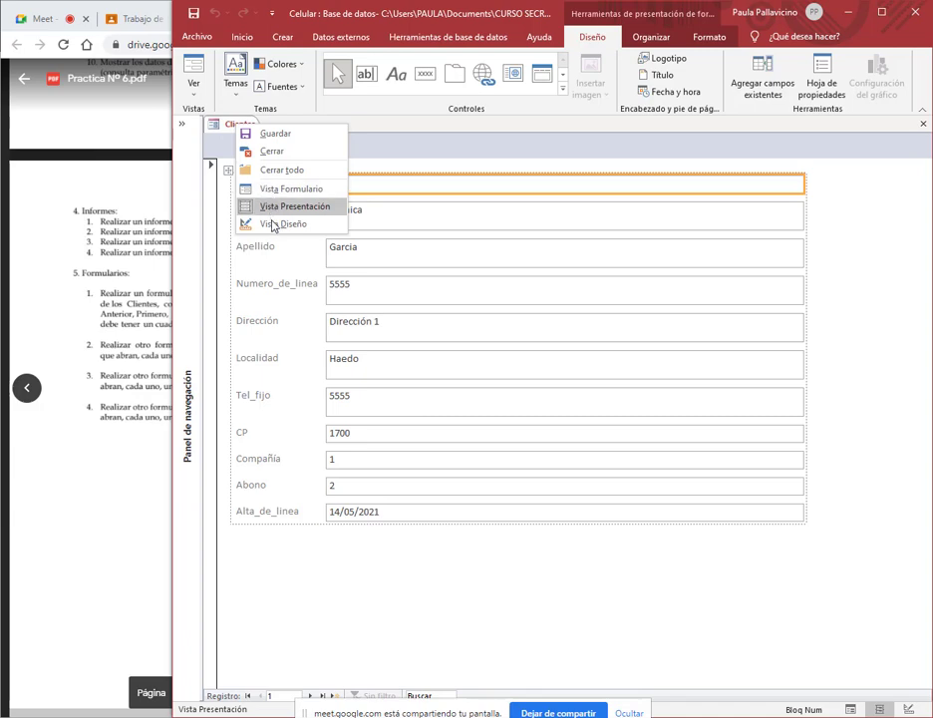
left_click(269, 223)
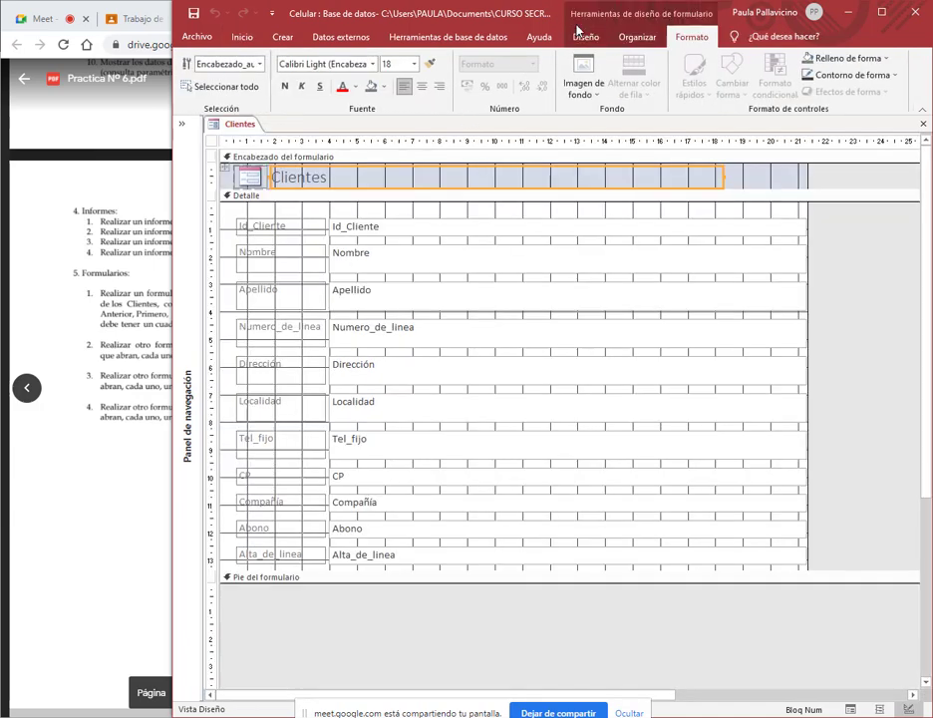
left_click(585, 37)
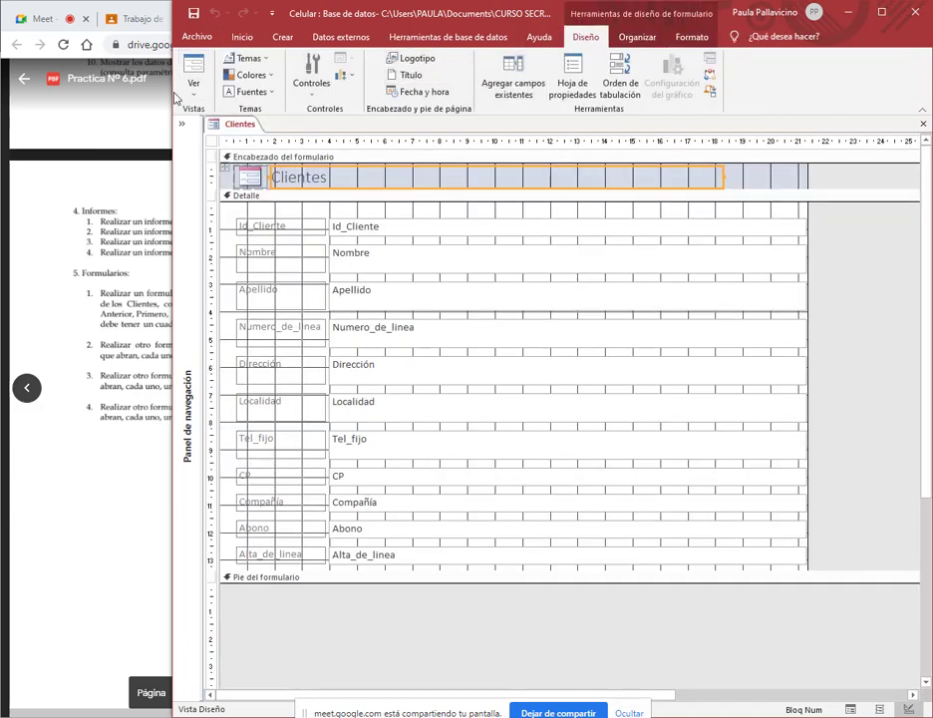
left_click_drag(175, 100, 25, 105)
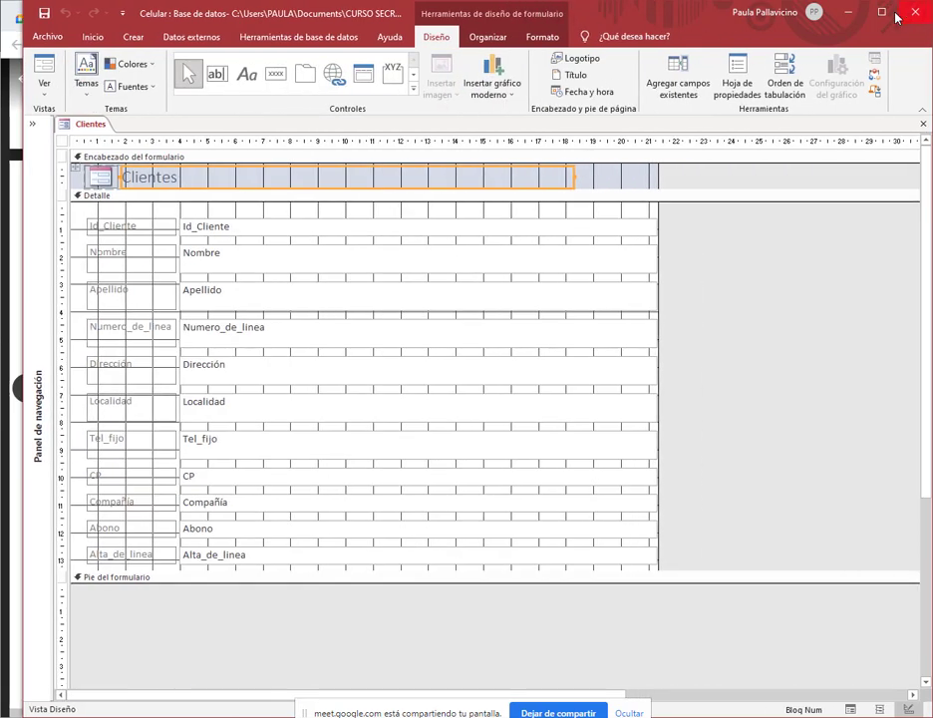
left_click(896, 17)
- Add a text-labelled 'Agregar nuevo registro' command button below the Alta_de_linea field
left_click(252, 72)
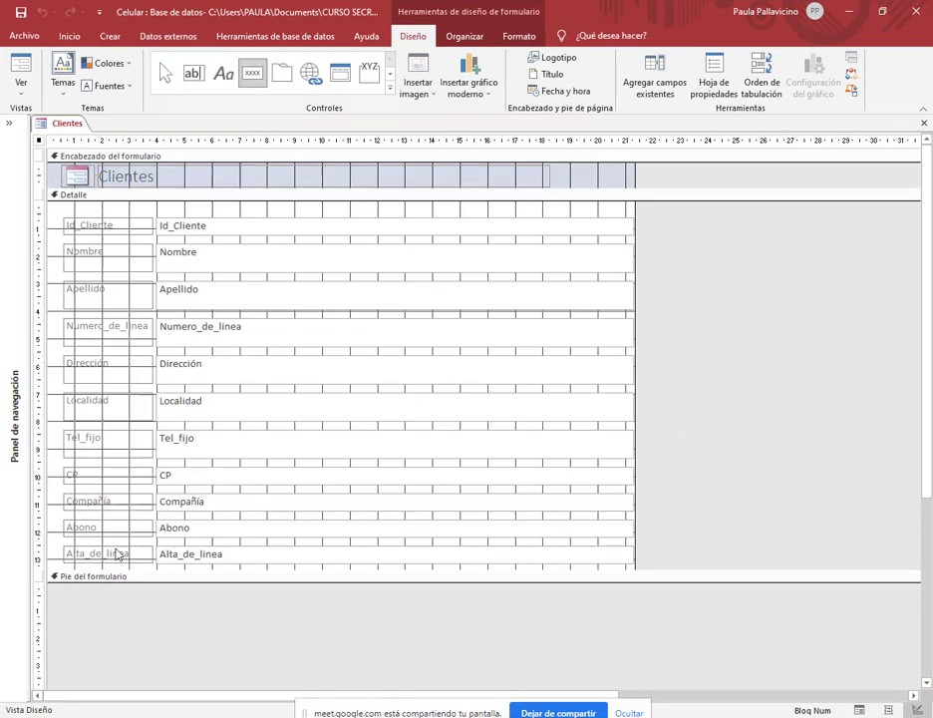
mouse_move(86, 570)
left_mouse_down()
mouse_move(191, 606)
mouse_move(184, 594)
left_mouse_up()
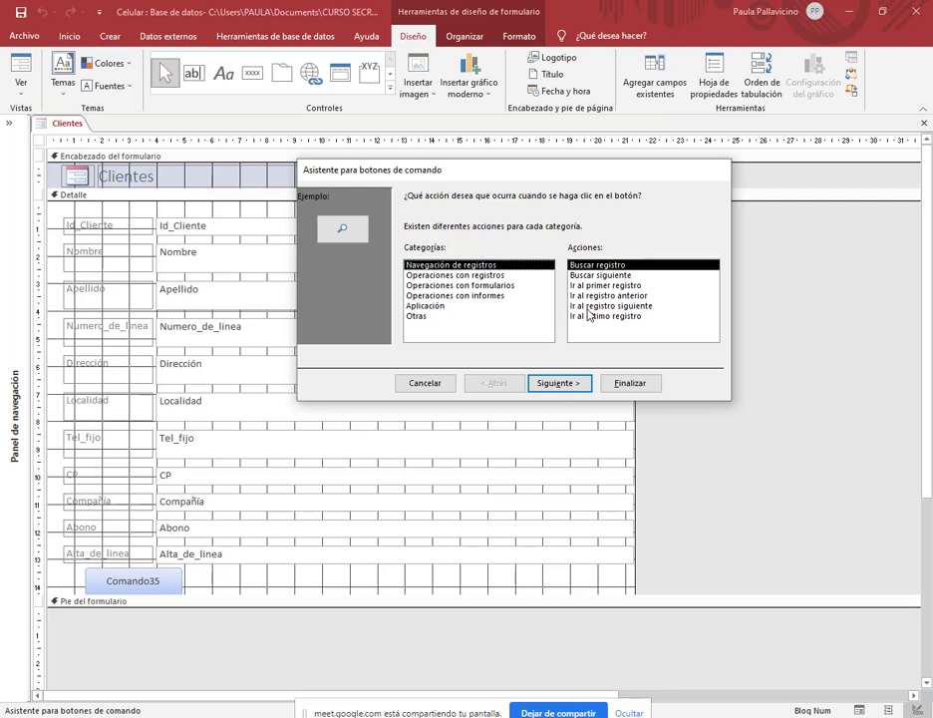
left_click(441, 275)
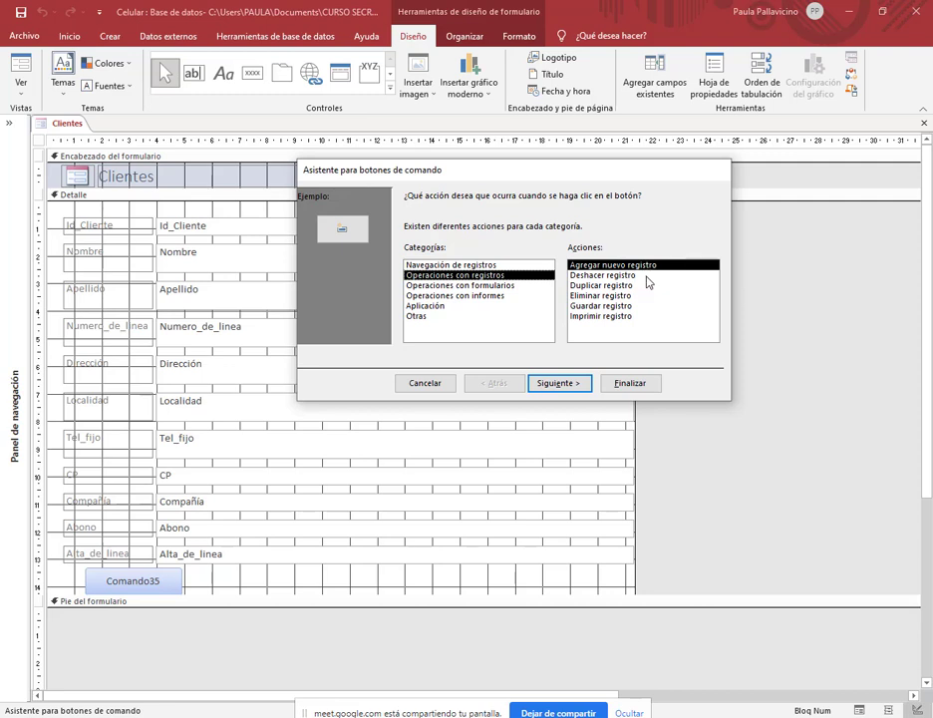
left_click(547, 387)
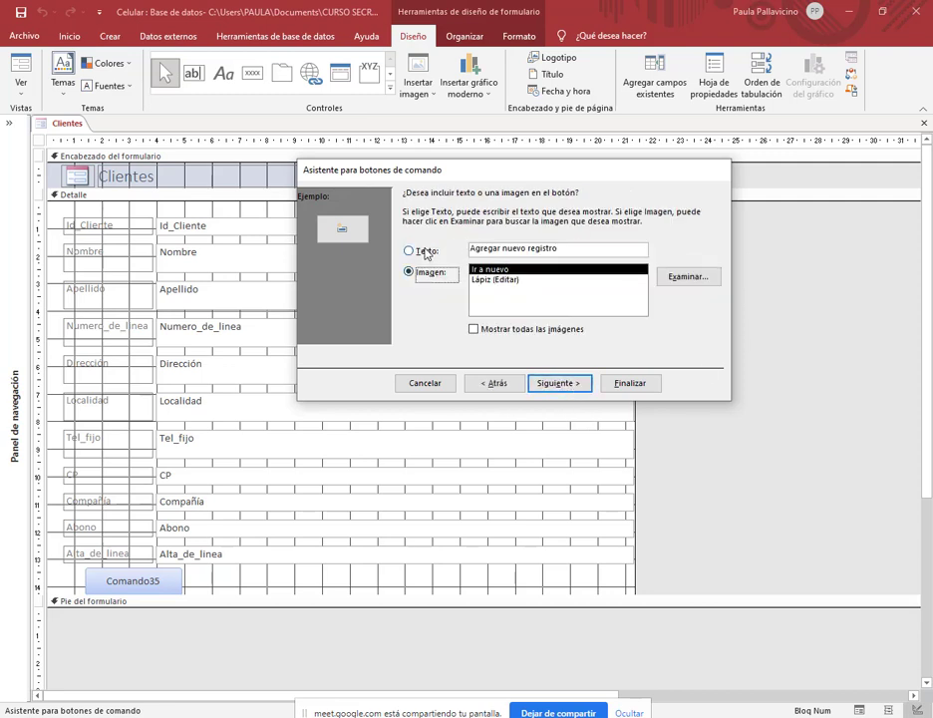
left_click(431, 251)
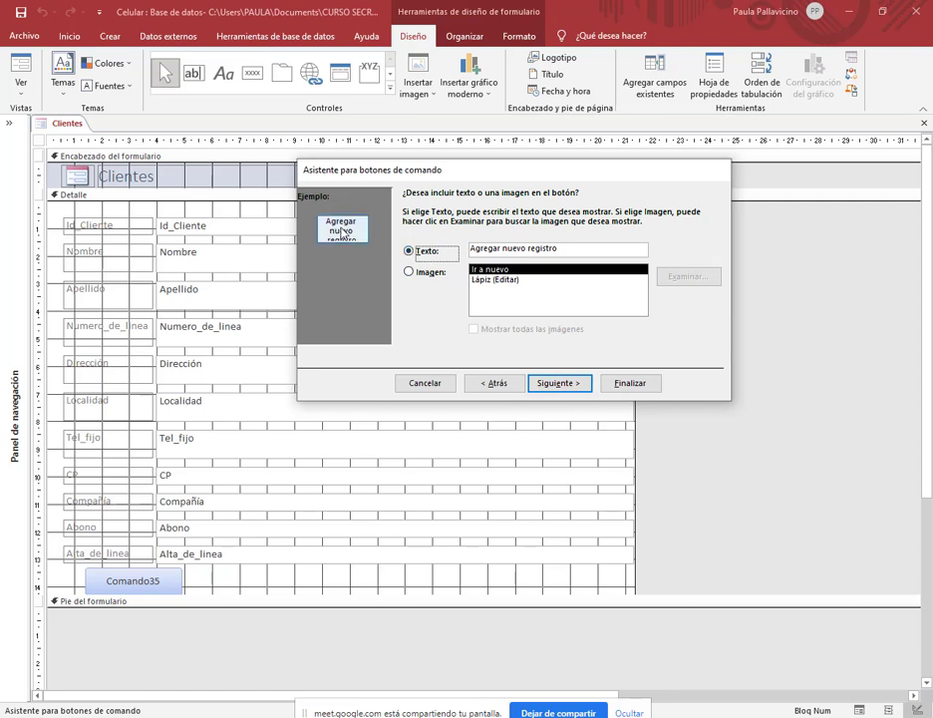
left_click(628, 385)
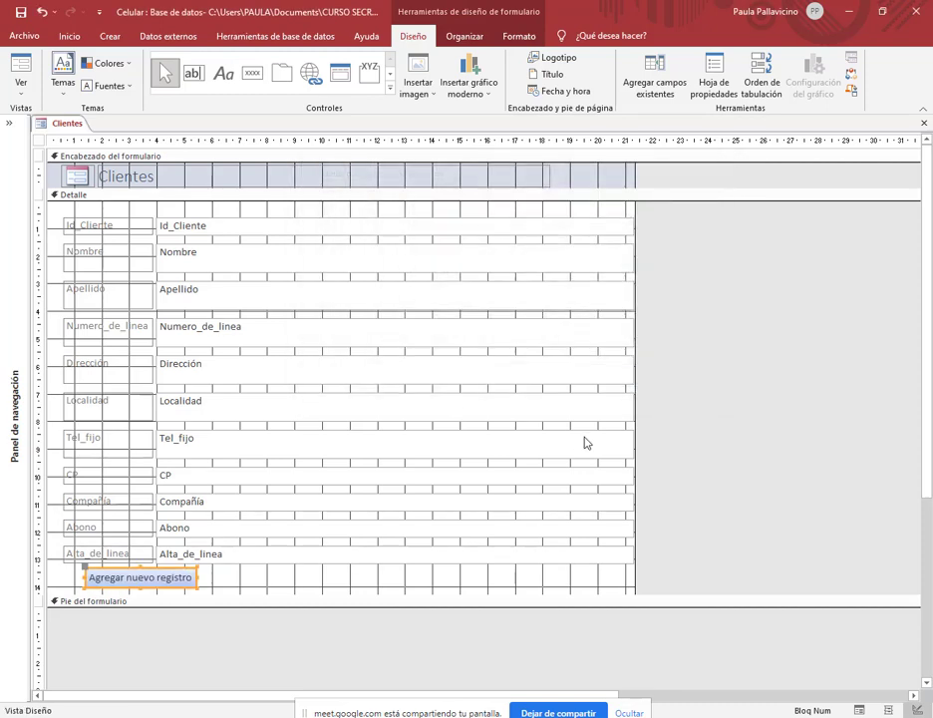
left_click(249, 77)
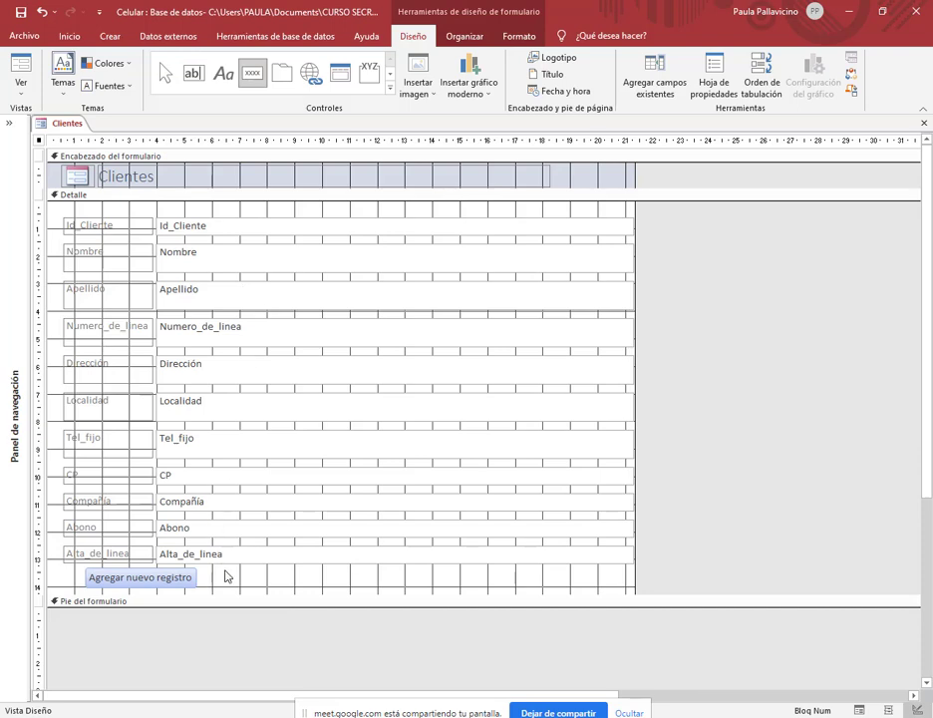
- Add a close-form button labelled 'Cerrar este formulario' beside Agregar nuevo registro
left_click_drag(227, 568, 321, 588)
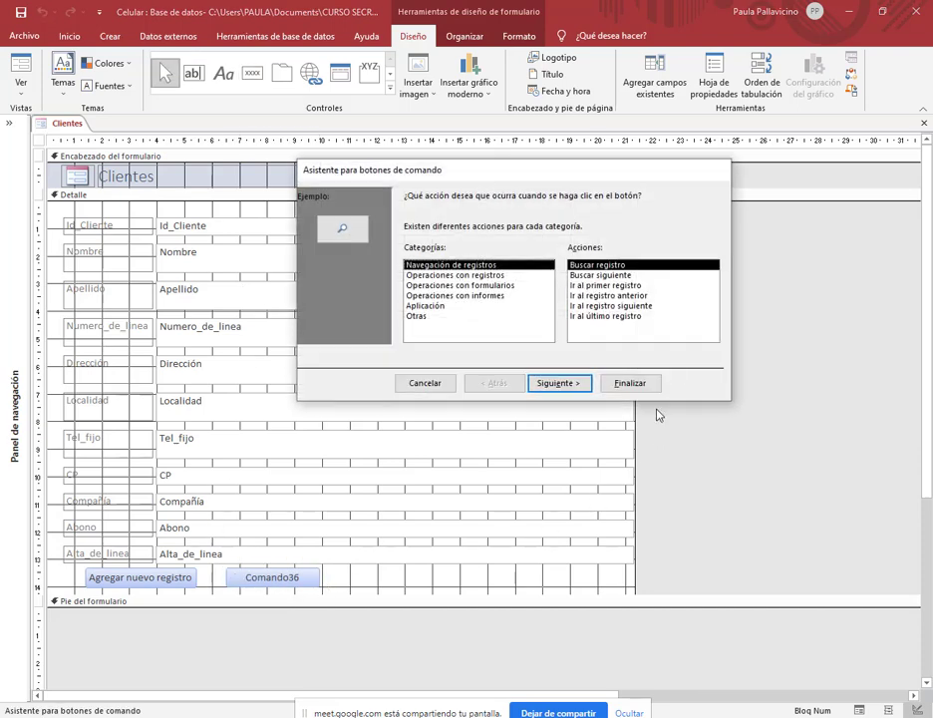
left_click(490, 286)
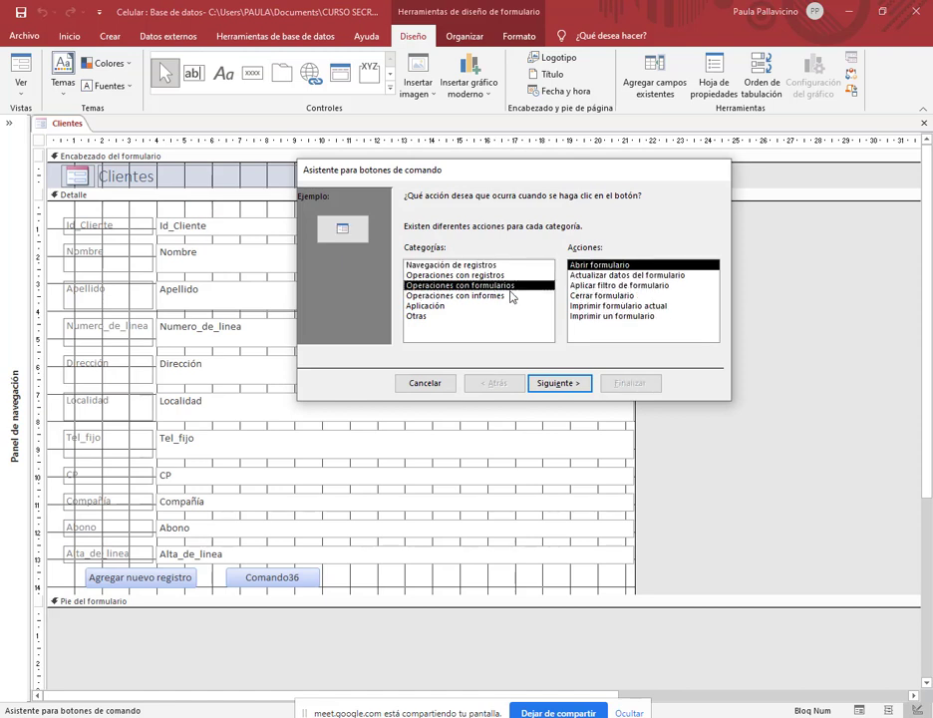
left_click(589, 298)
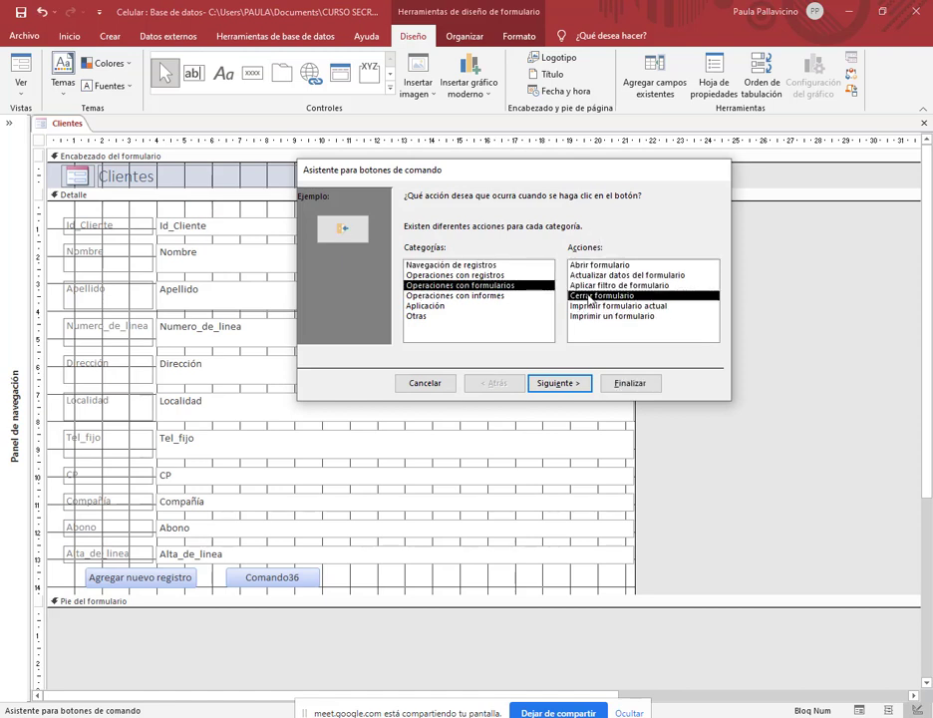
left_click(546, 382)
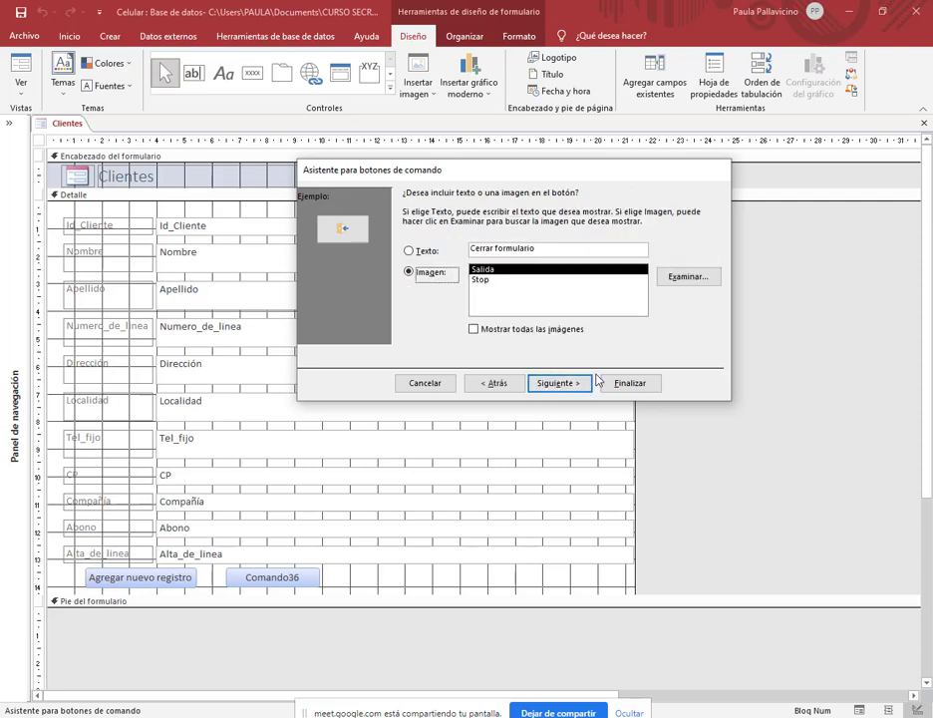
left_click(429, 251)
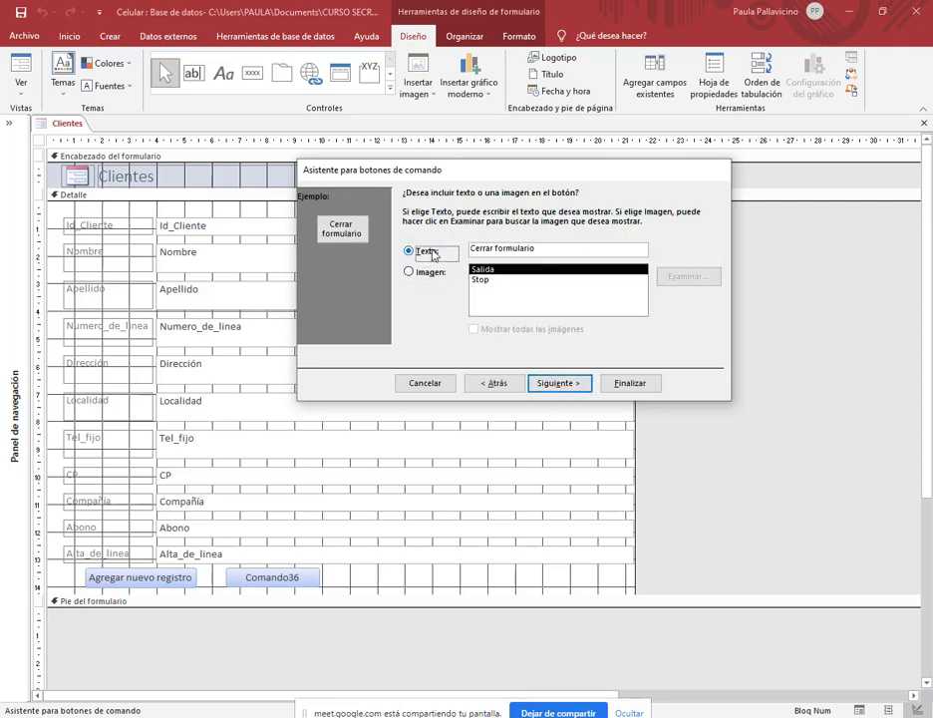
left_click(497, 251)
type("este")
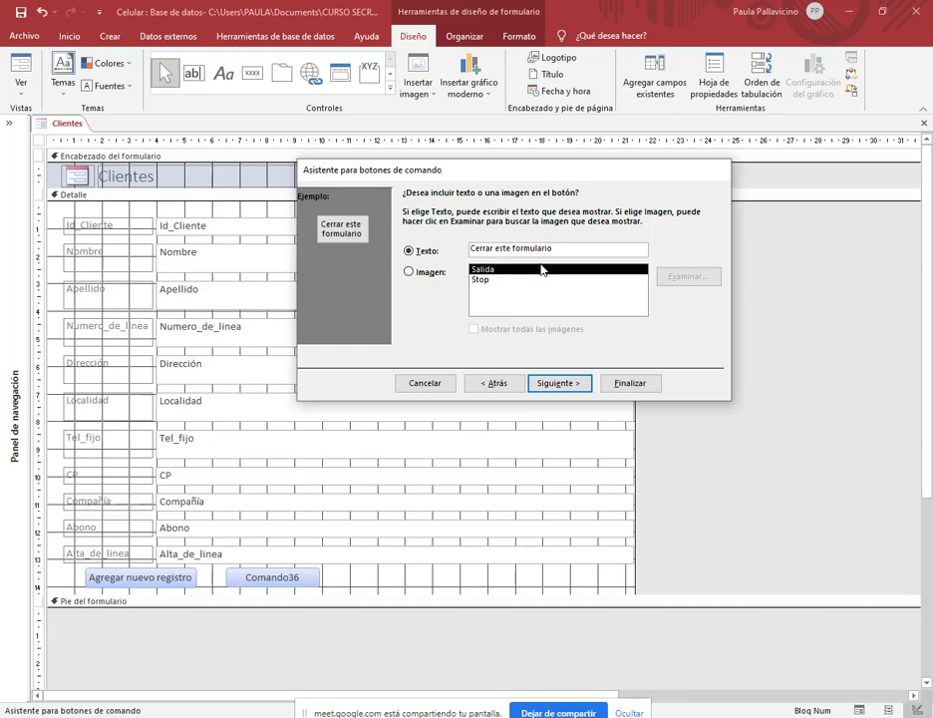
left_click(622, 382)
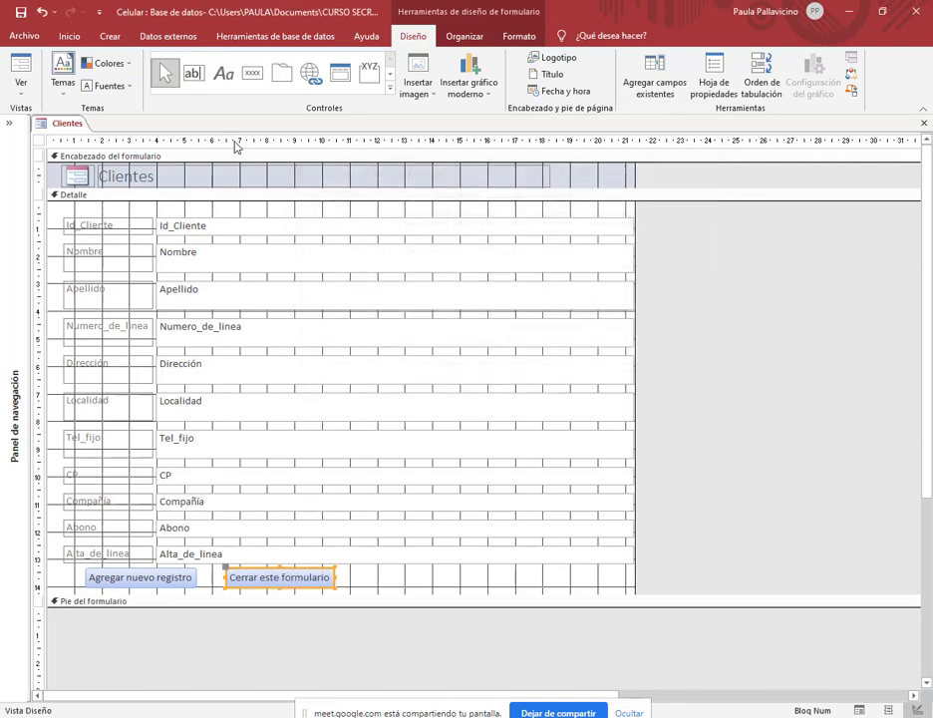
- Add a quit-application button labelled 'Salir de Access' beside Cerrar este formulario
left_click(252, 72)
left_click_drag(351, 569, 440, 590)
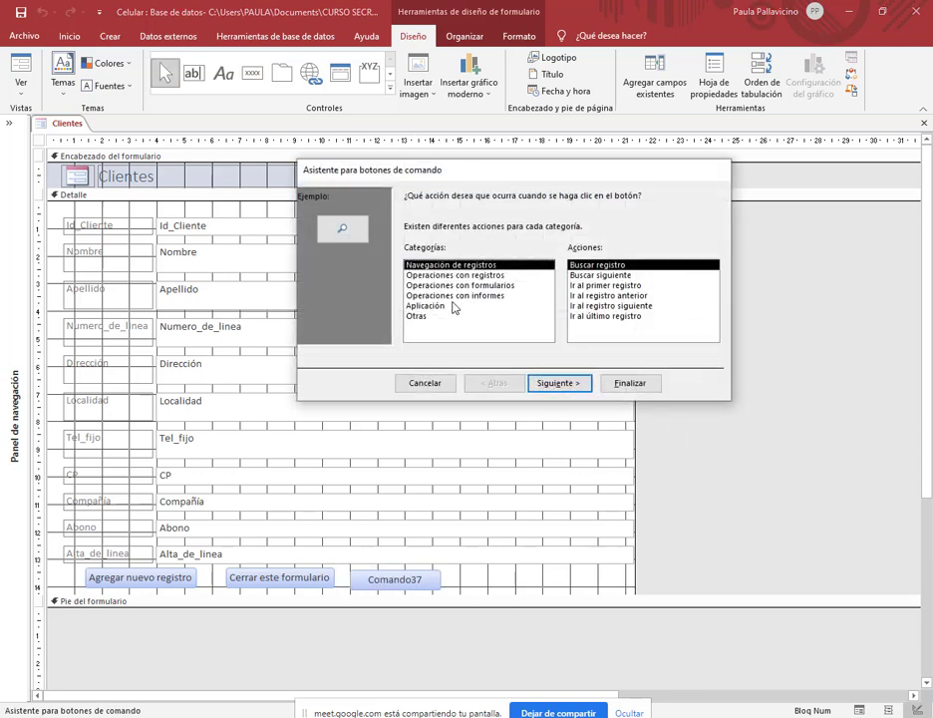
left_click(439, 307)
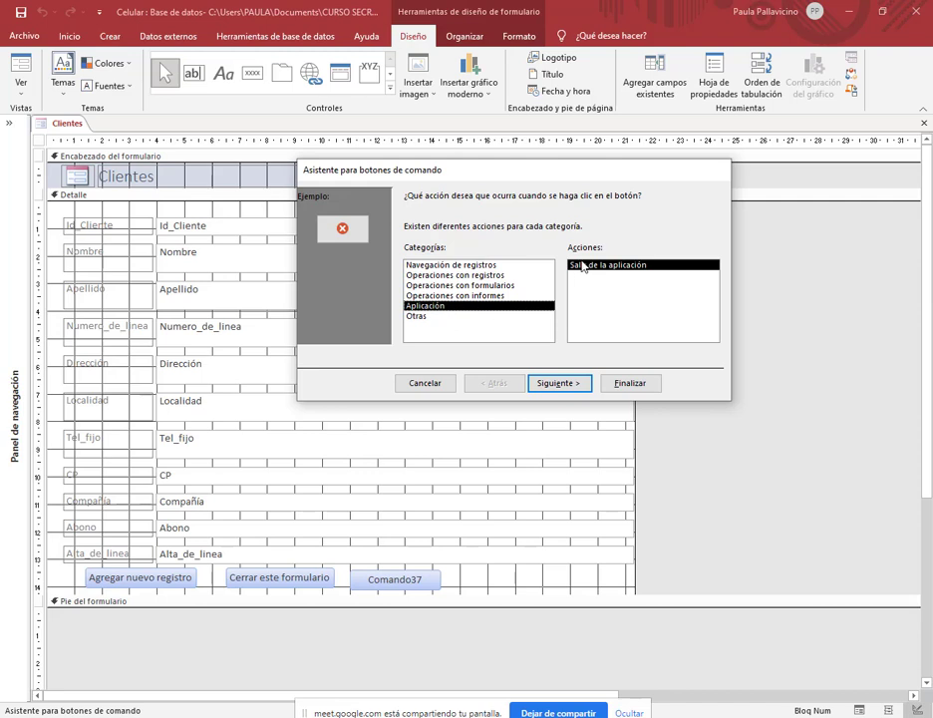
left_click(559, 381)
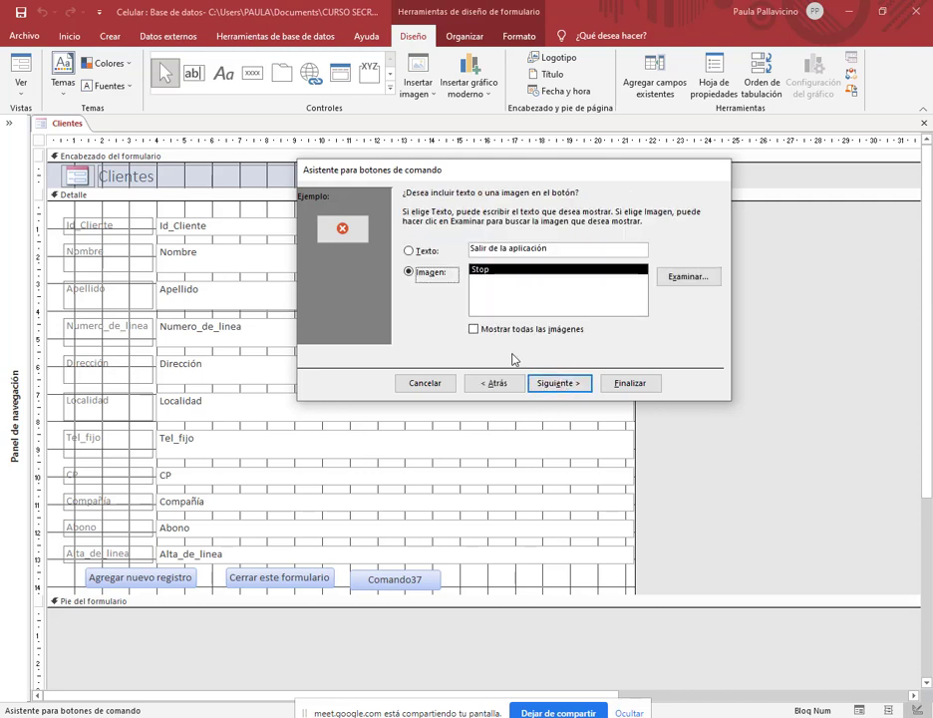
left_click(419, 250)
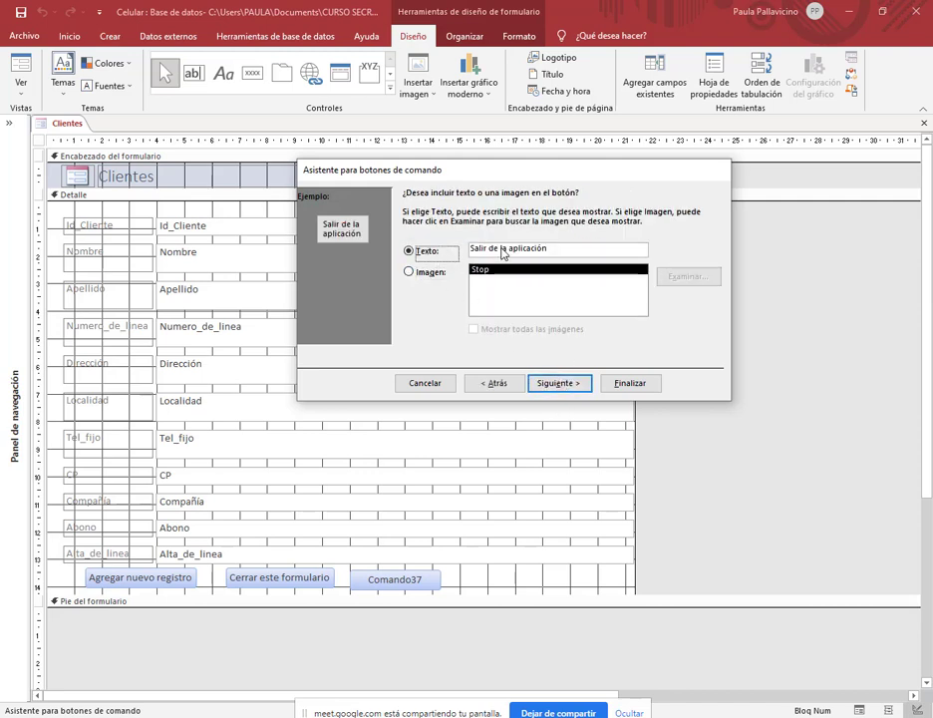
left_click_drag(504, 253, 665, 258)
type("Ac")
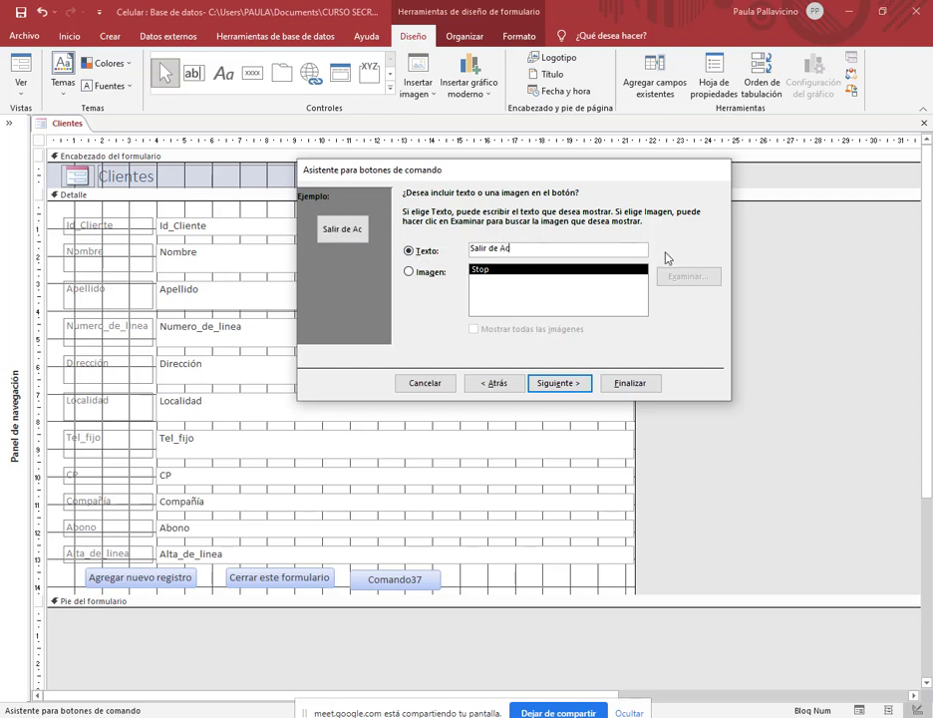
type("cess")
left_click(636, 386)
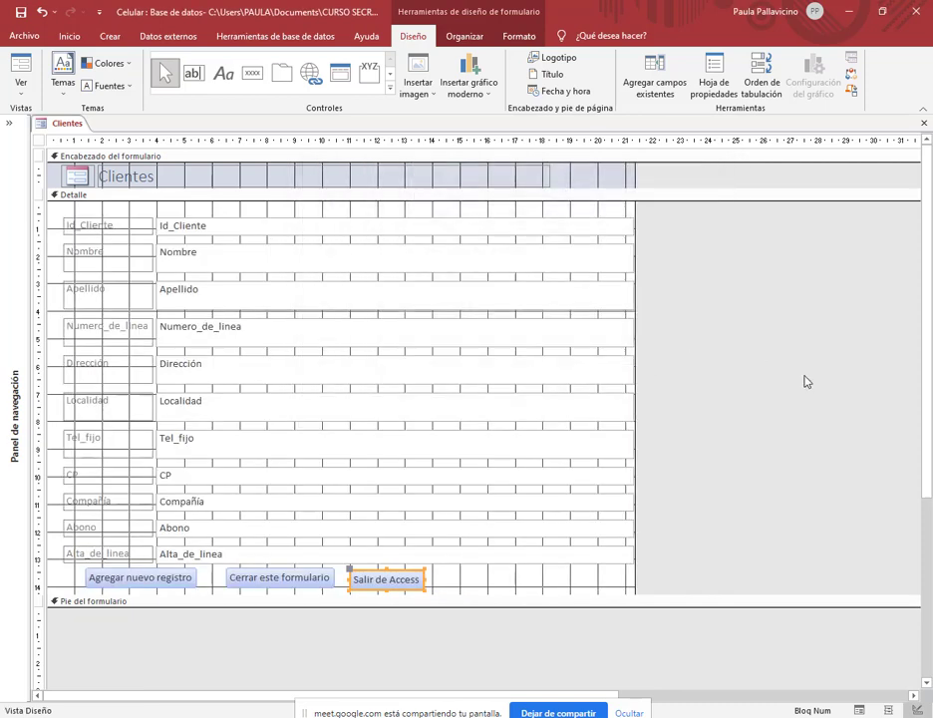
key("shift+Tab")
mouse_move(199, 717)
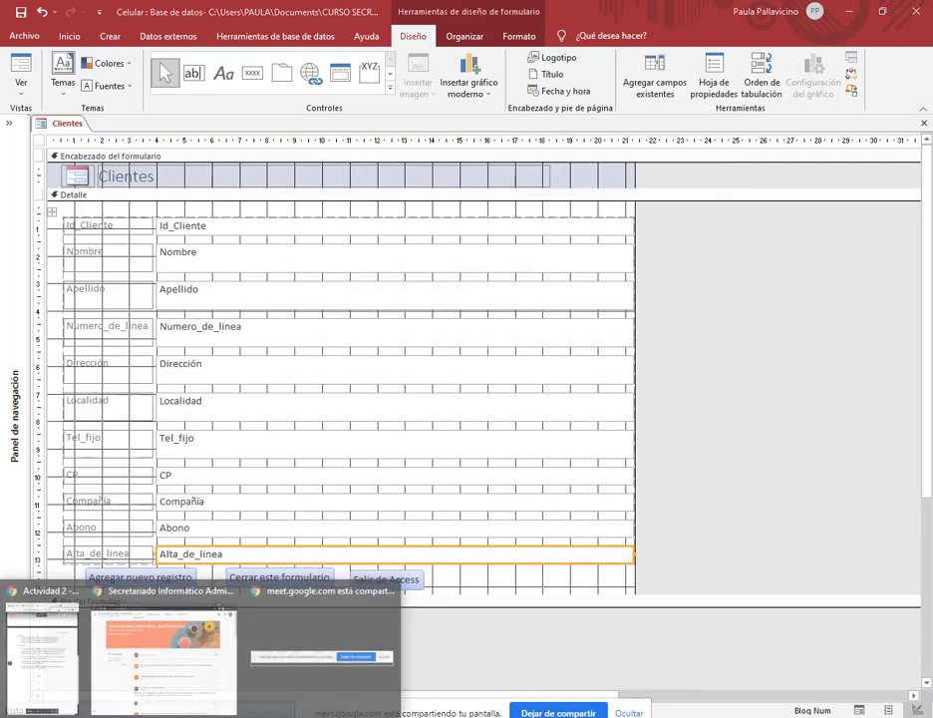
left_click(42, 653)
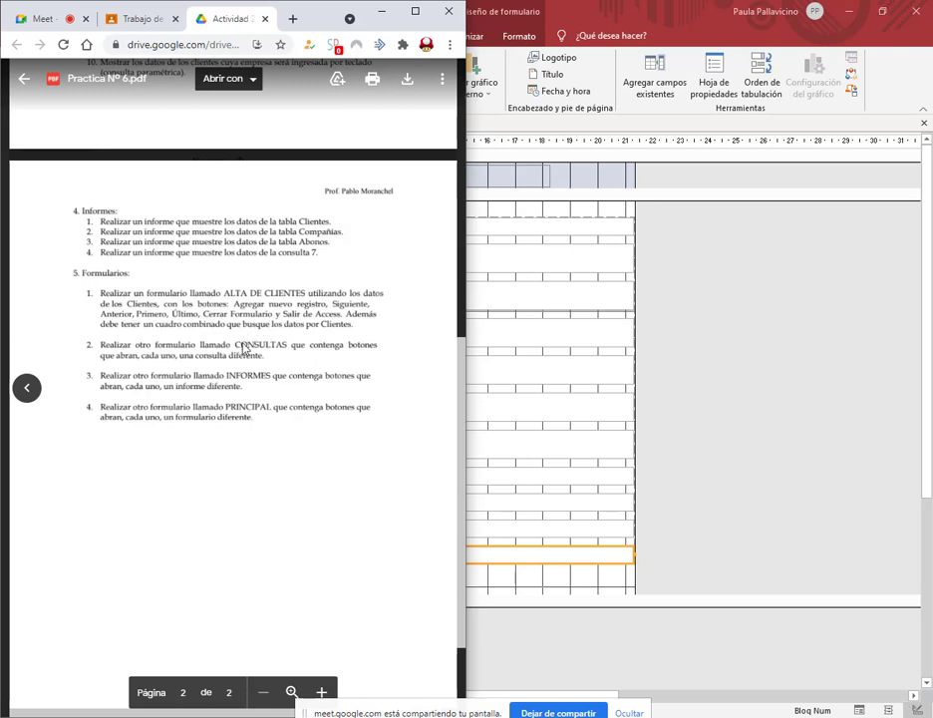
left_click(766, 355)
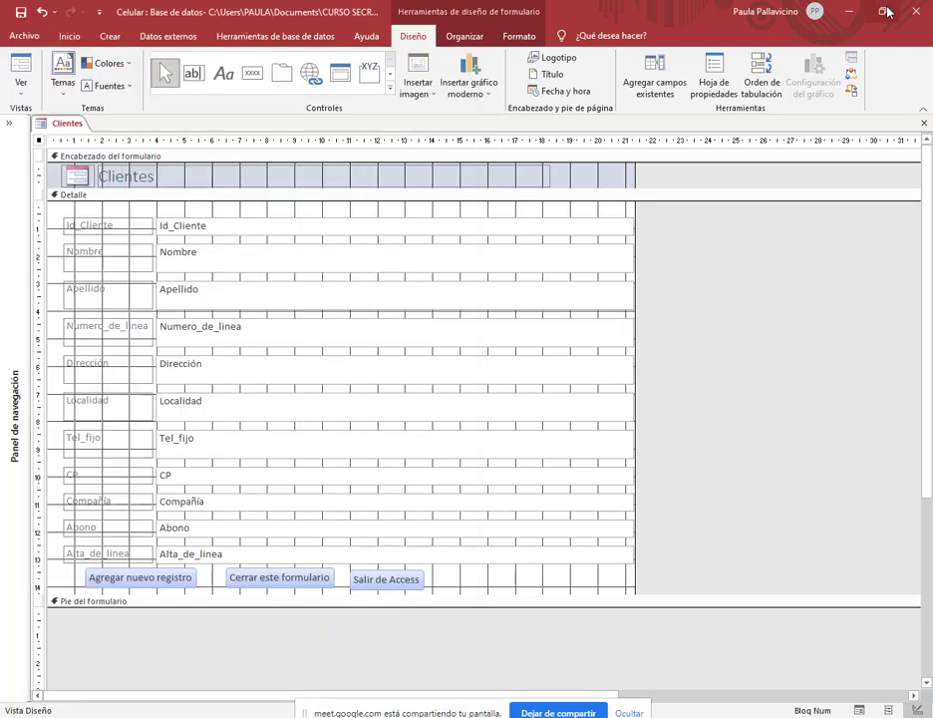
- Open the Clientes form in Form view and step through the client records
right_click(61, 129)
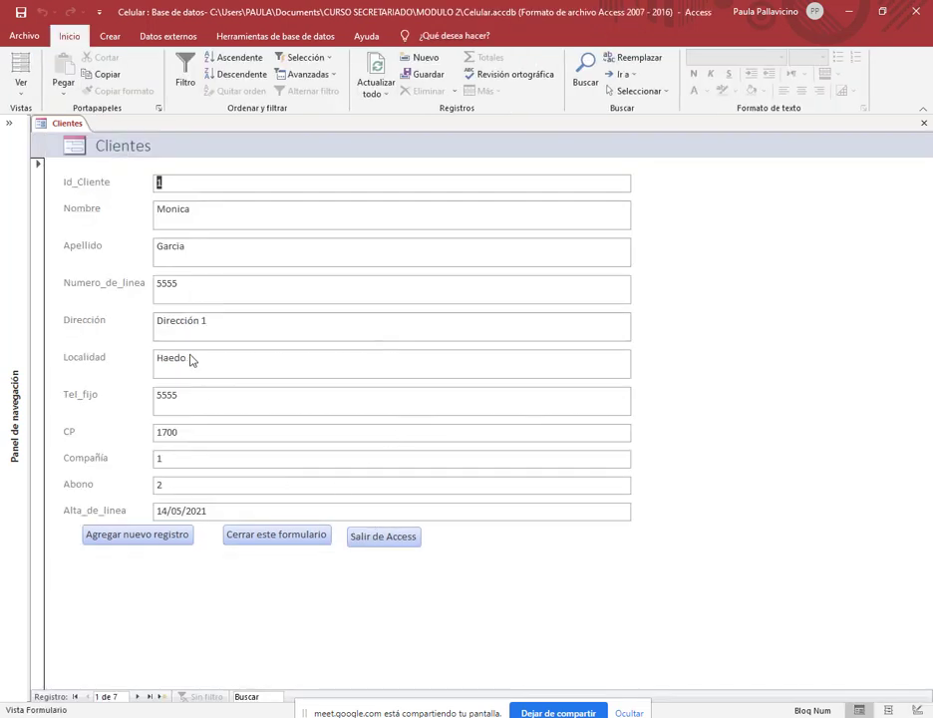
left_click(137, 697)
left_click(137, 697)
left_click(138, 696)
left_click(138, 697)
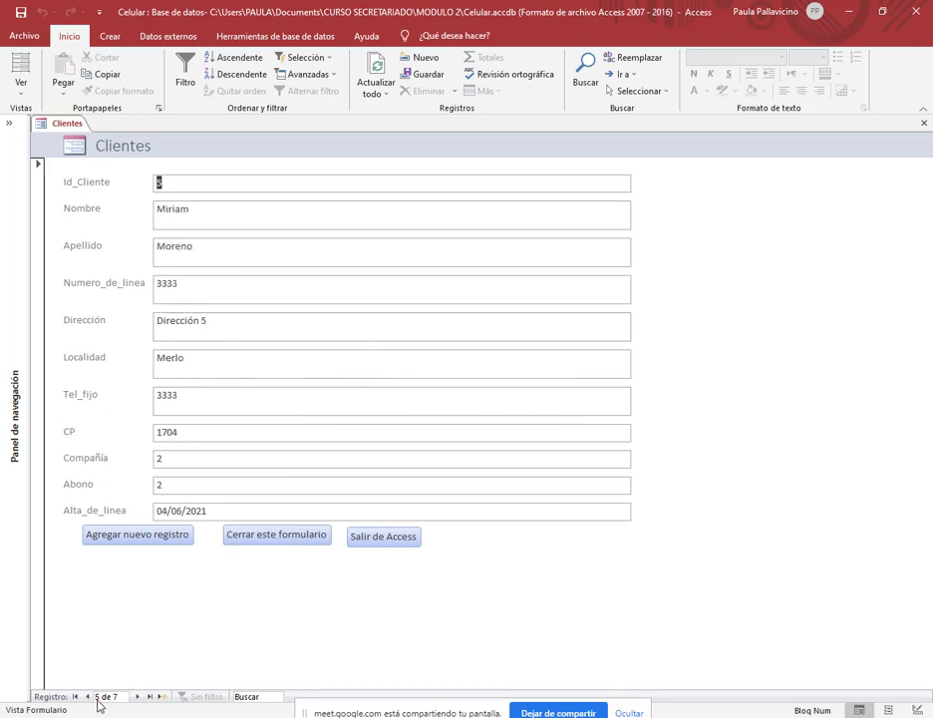
left_click(89, 698)
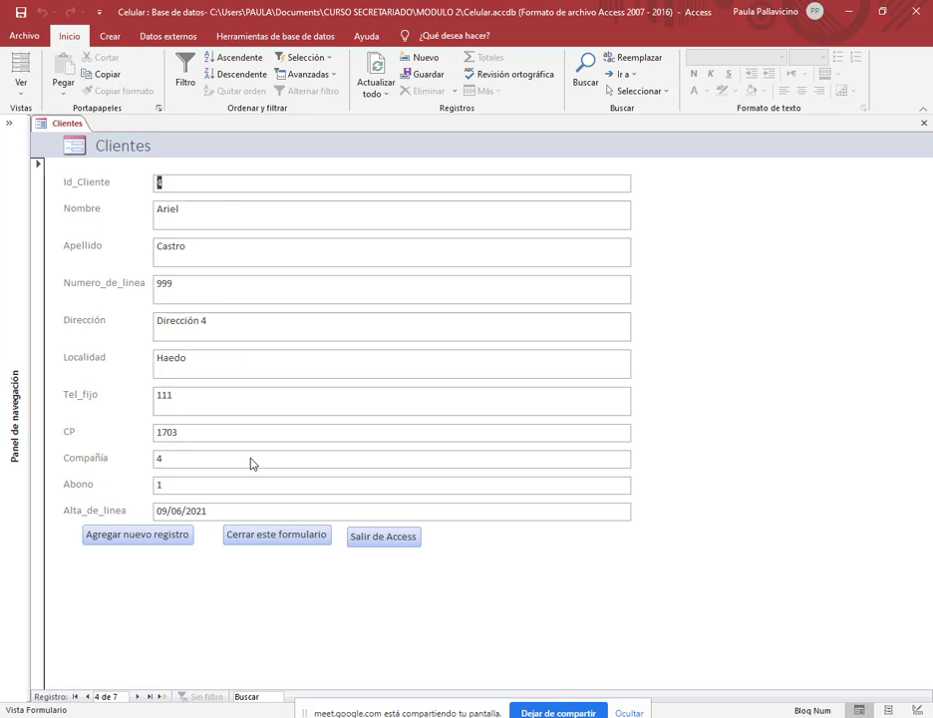
left_click(138, 697)
left_click(139, 697)
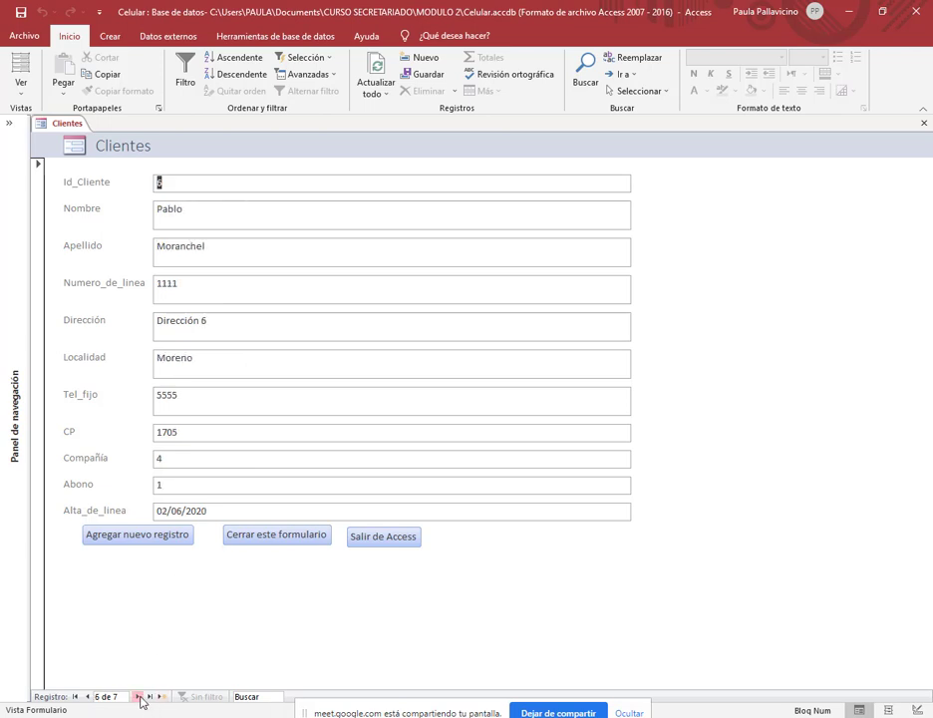
left_click(139, 697)
left_click(139, 697)
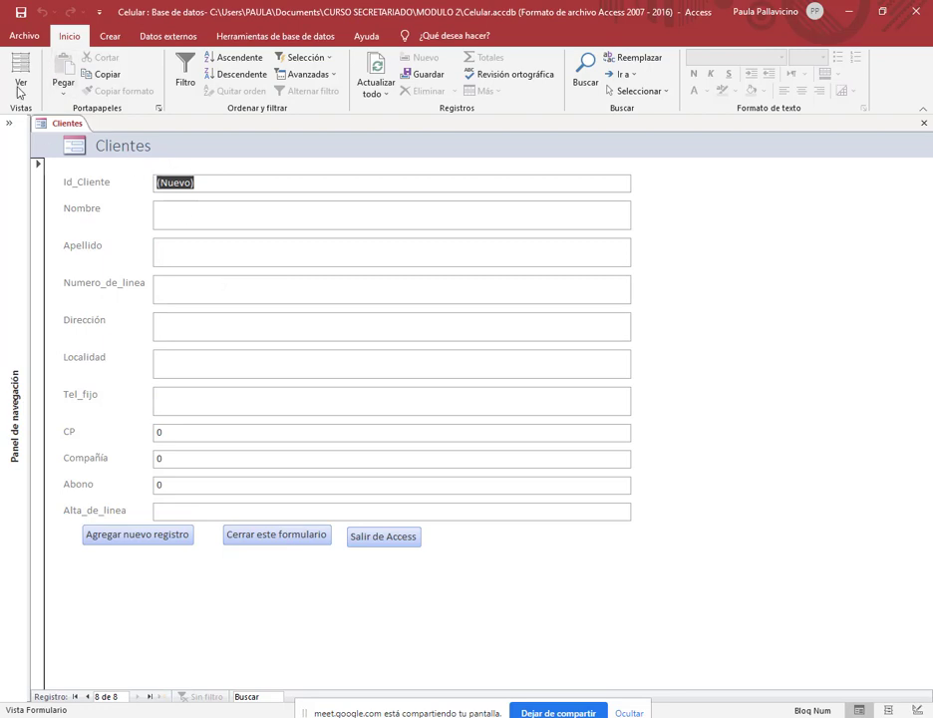
right_click(70, 125)
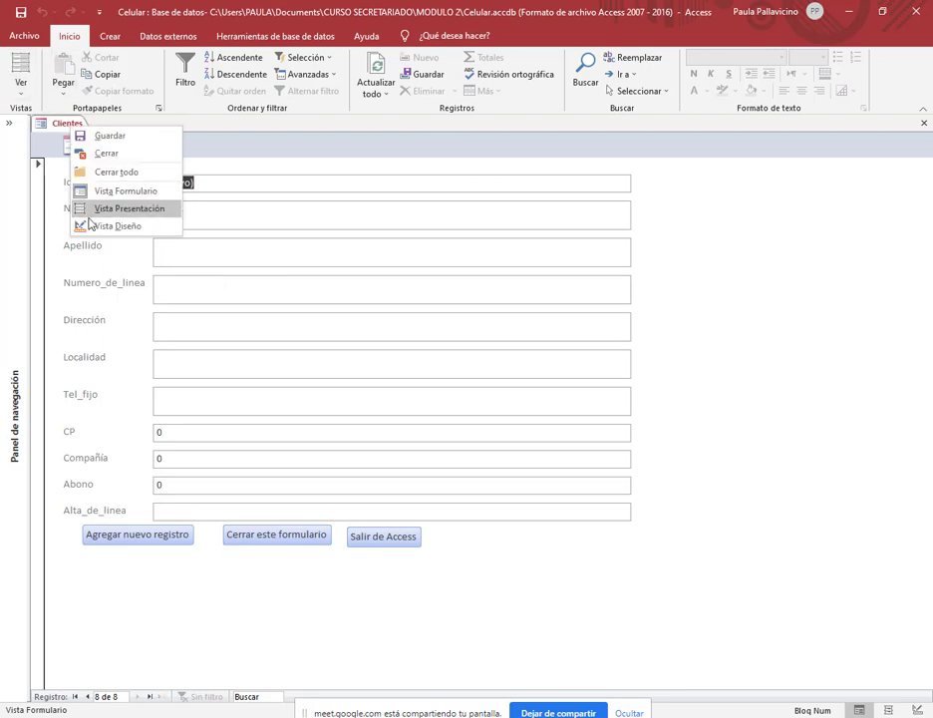
- Return to Design view and browse the controls gallery and the Clientes title's font options
left_click(109, 225)
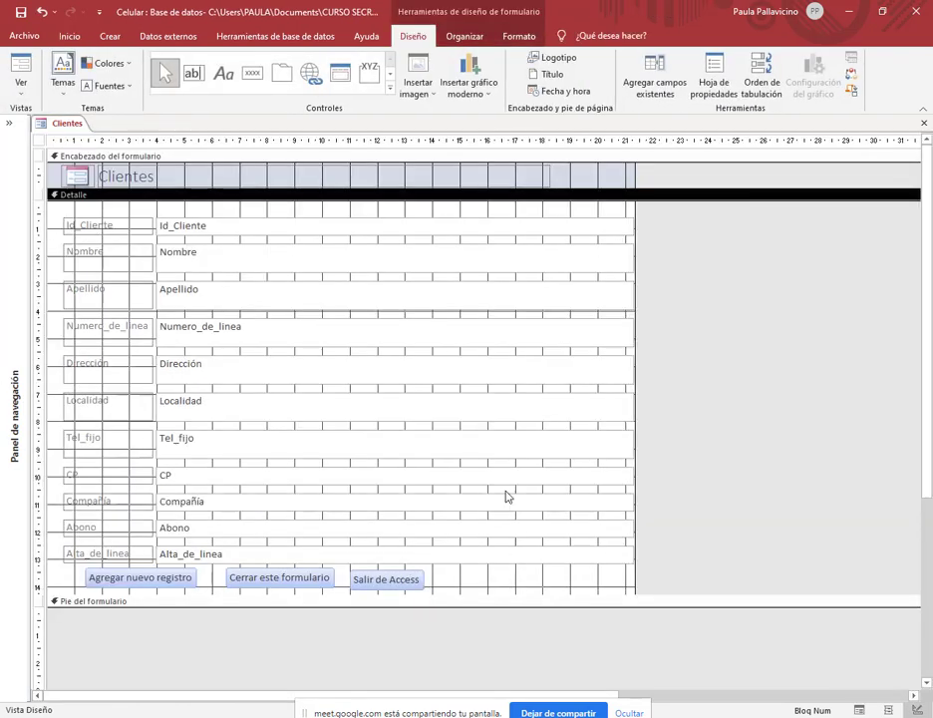
left_click(389, 88)
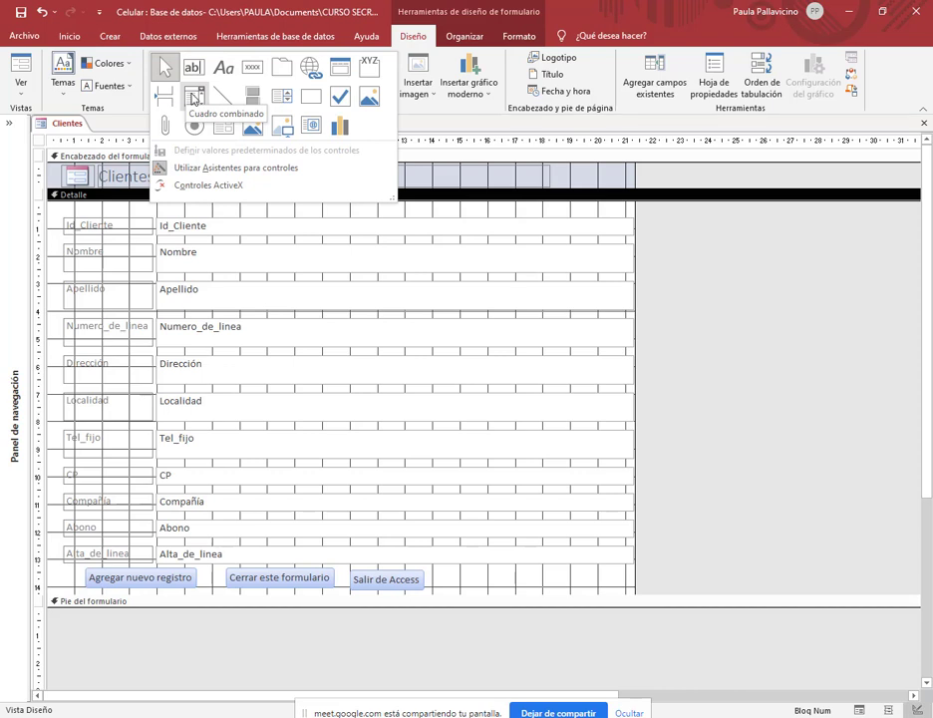
left_click(678, 179)
left_click(187, 185)
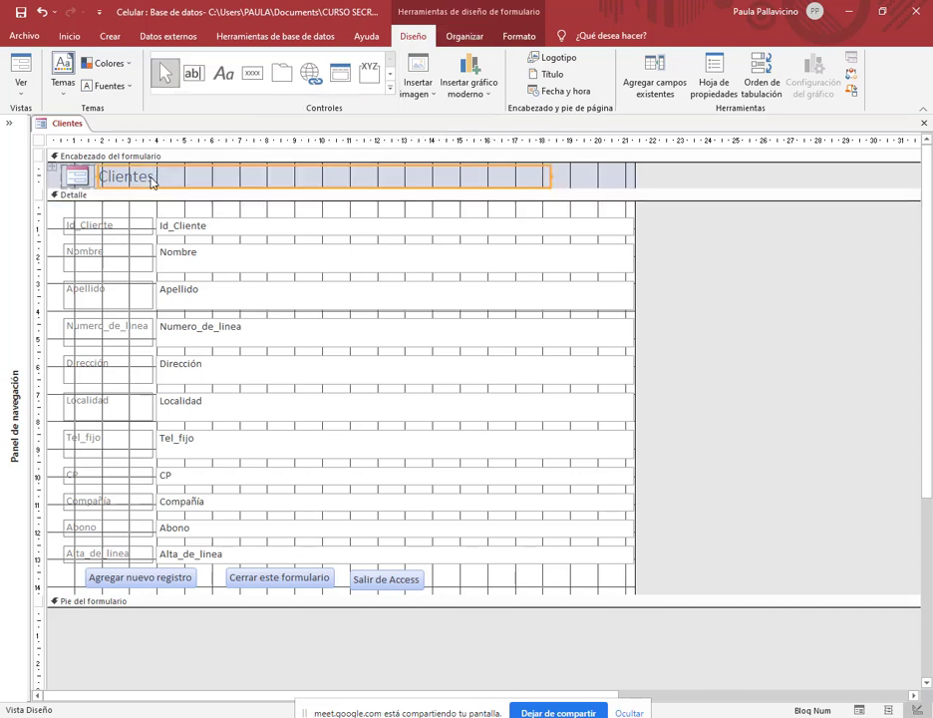
left_click(188, 185)
left_click_drag(157, 175, 98, 176)
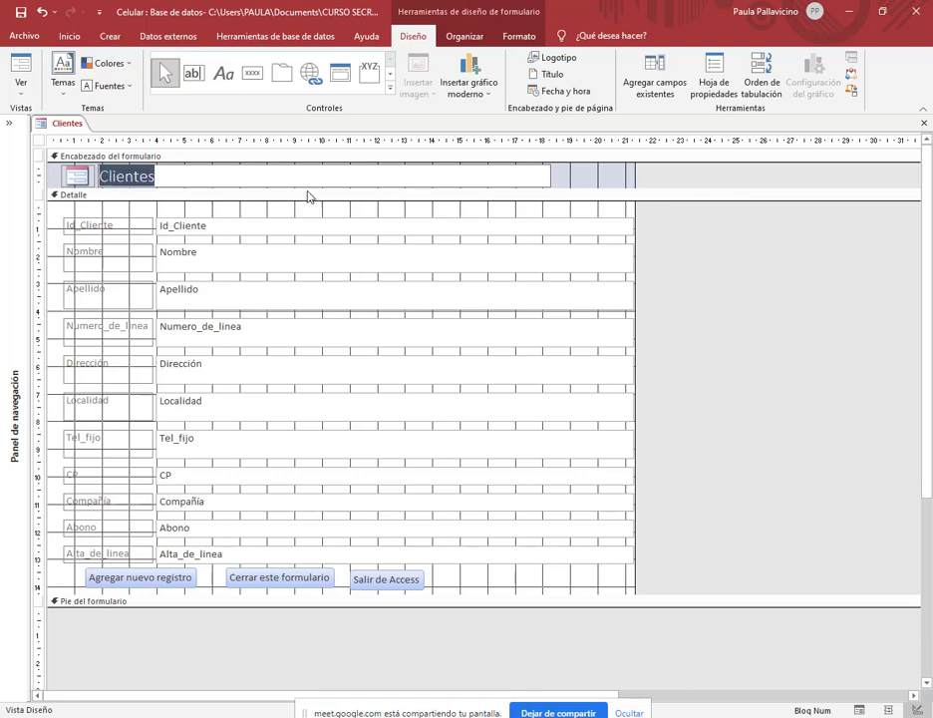
left_click(465, 35)
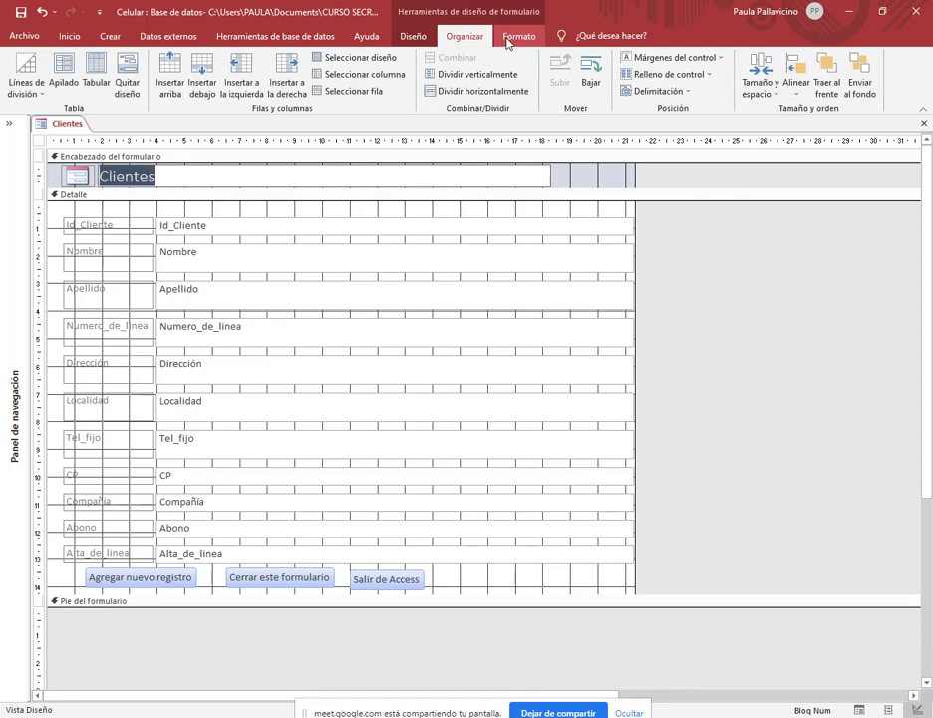
left_click(518, 37)
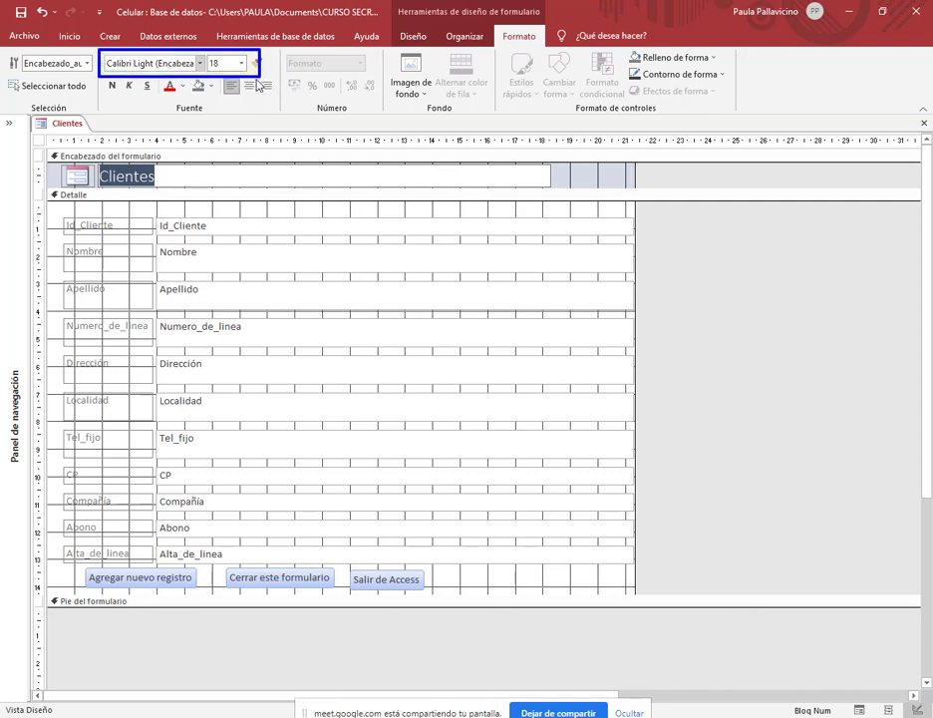
left_click(199, 64)
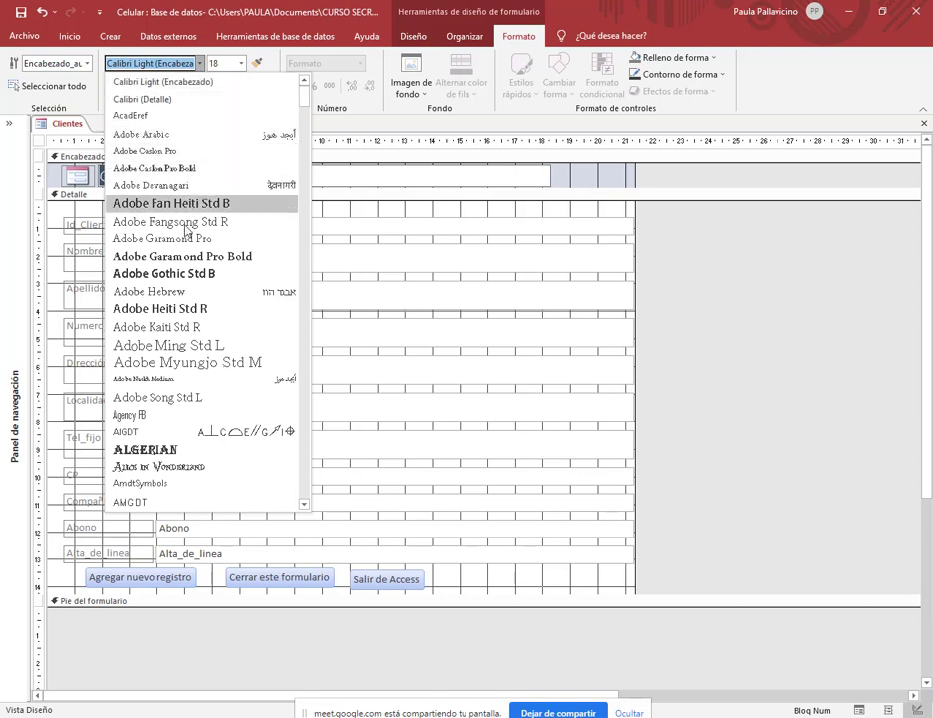
left_click(524, 510)
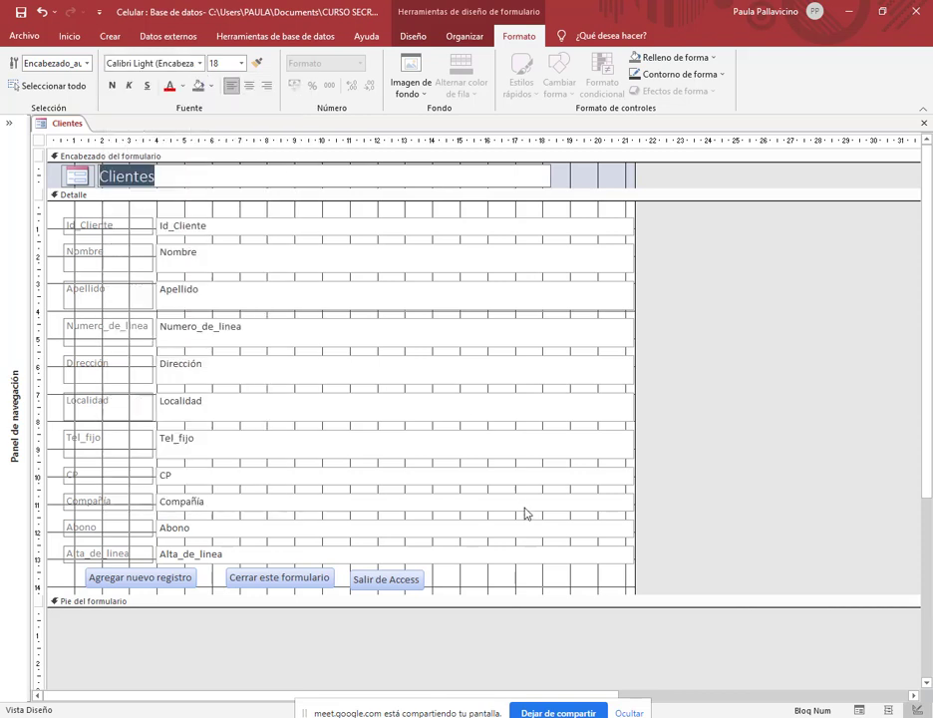
- Draw a Cuadro combinado to the right of the Salir de Access button
left_click(524, 558)
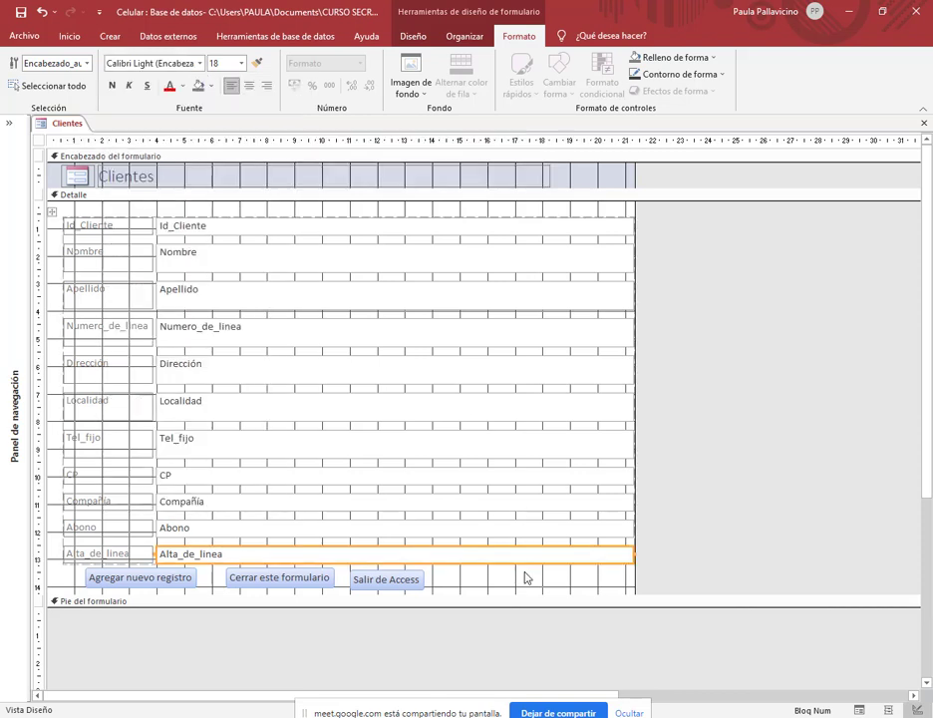
left_click(421, 37)
left_click(388, 89)
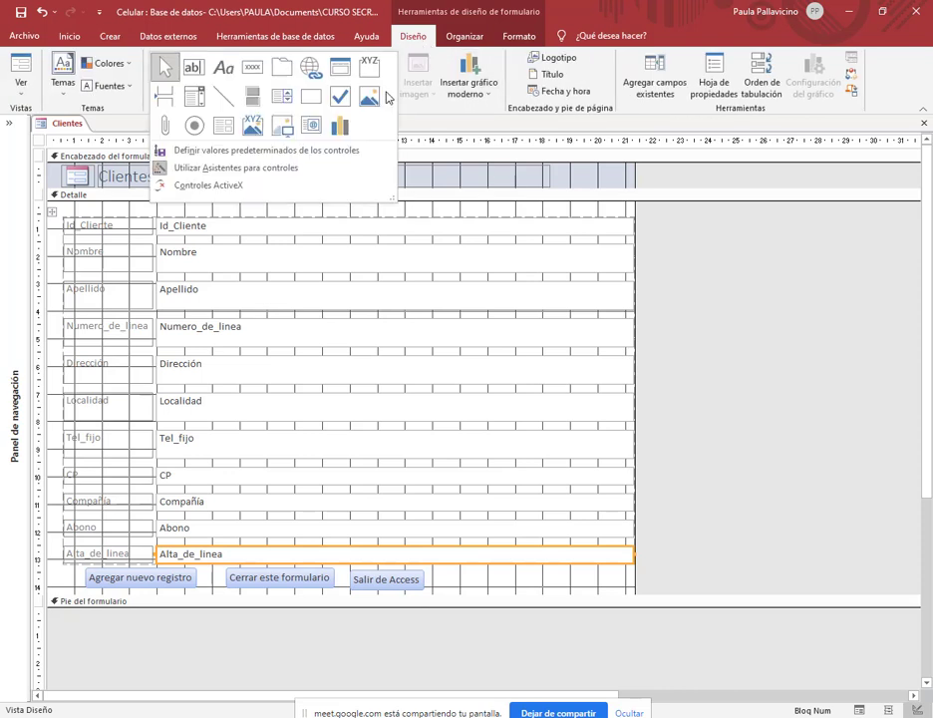
left_click(194, 106)
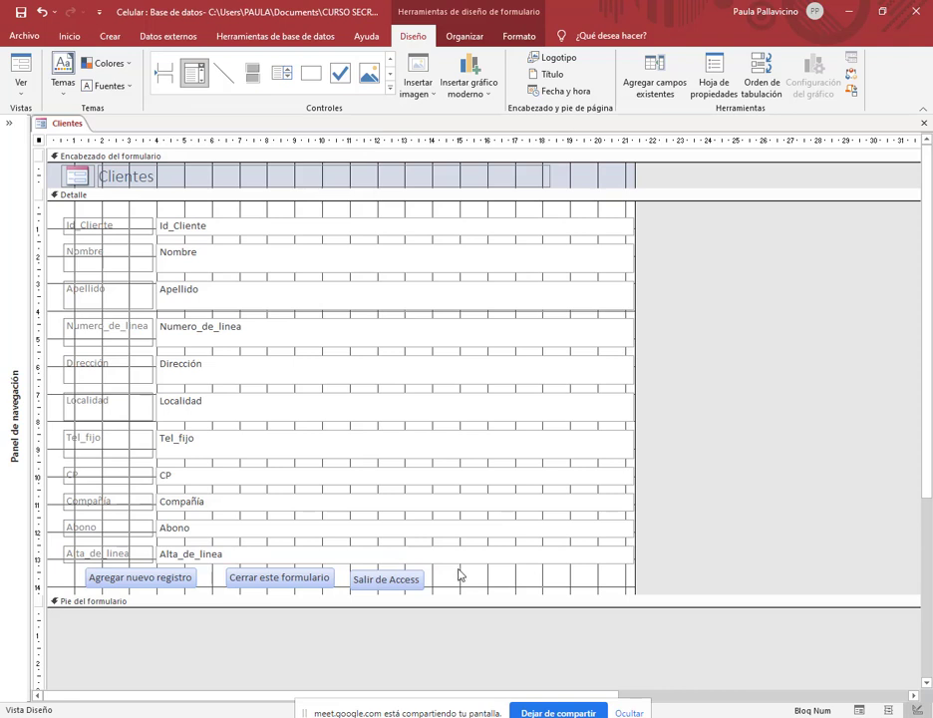
left_click_drag(457, 572, 624, 586)
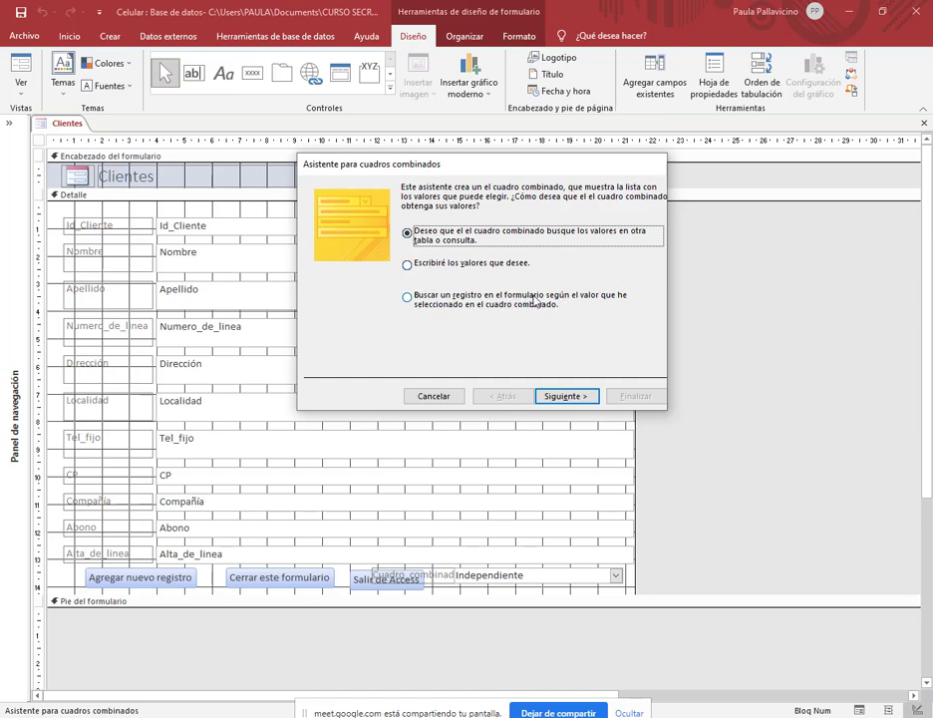
- Make the combo box find records, listing Id_Cliente, Nombre and Apellido with the key column visible
left_click(534, 301)
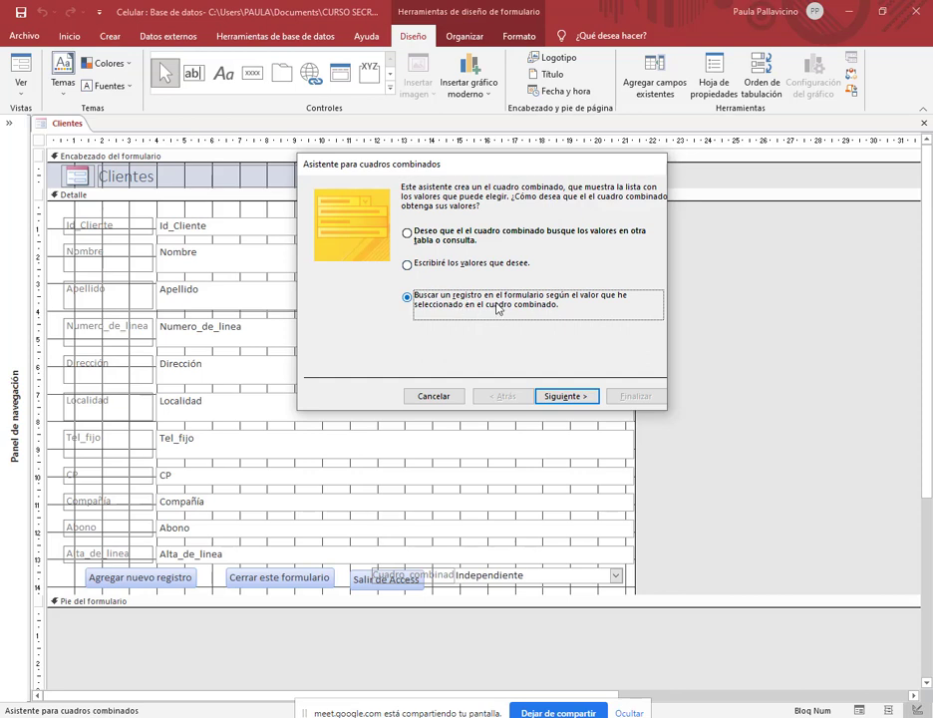
left_click(547, 395)
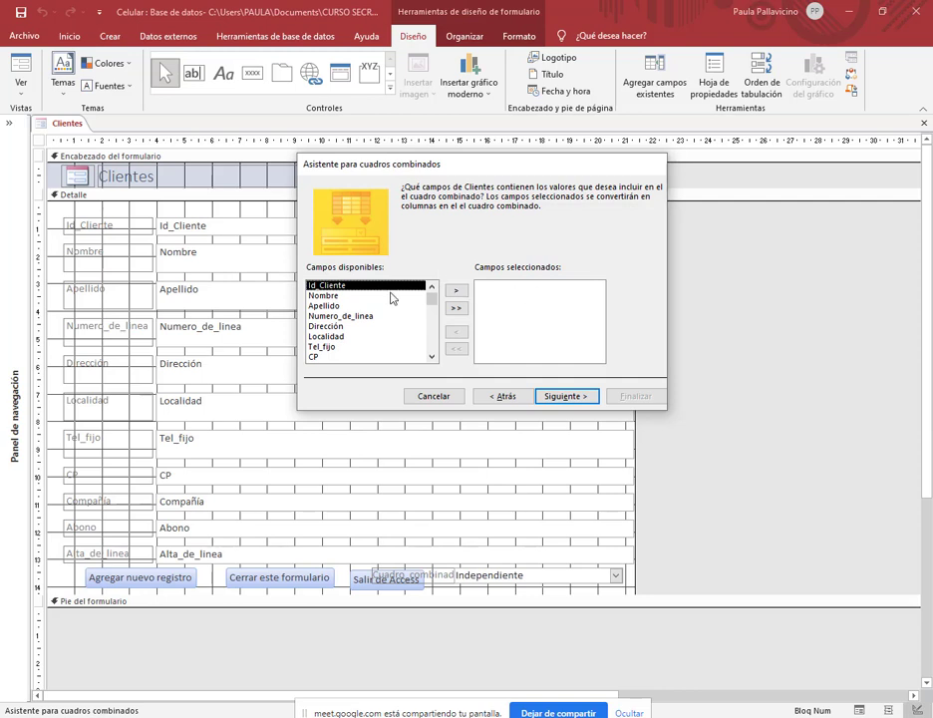
left_click(454, 292)
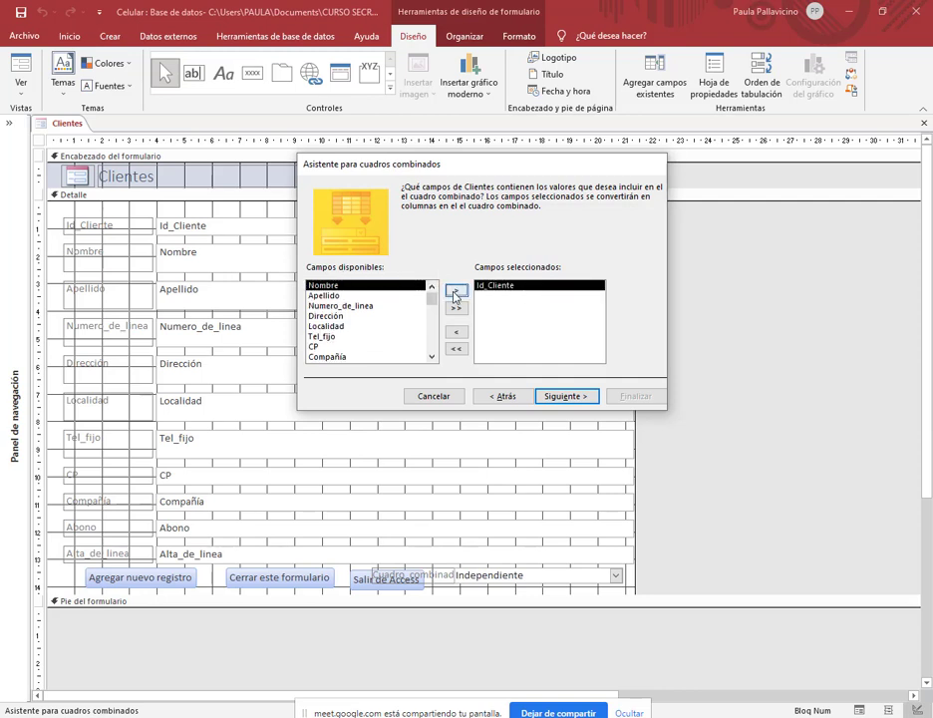
left_click(375, 296)
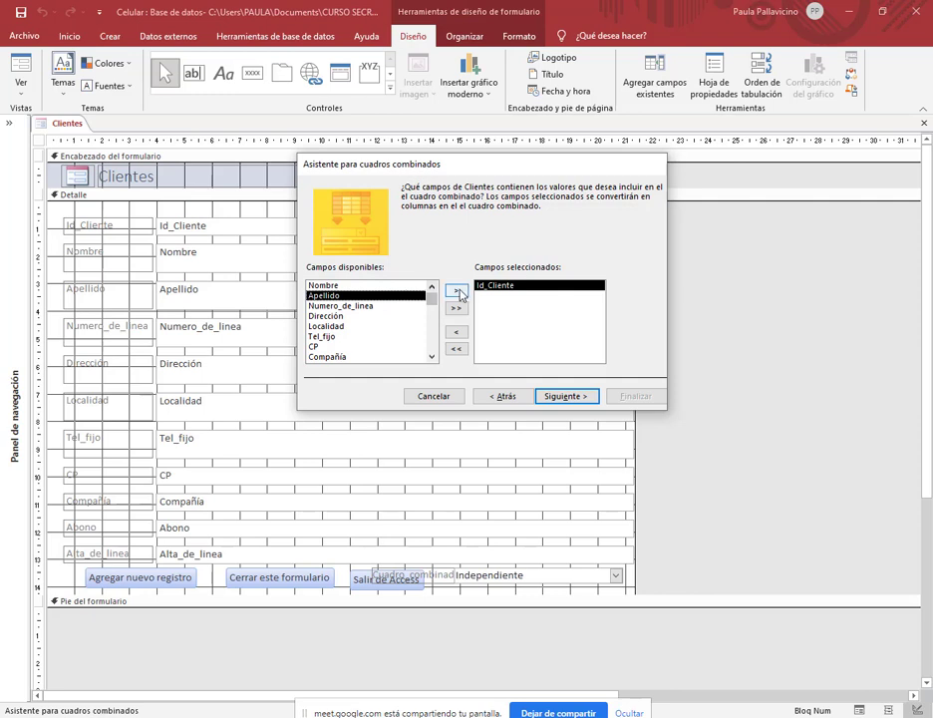
left_click(418, 286)
left_click(455, 293)
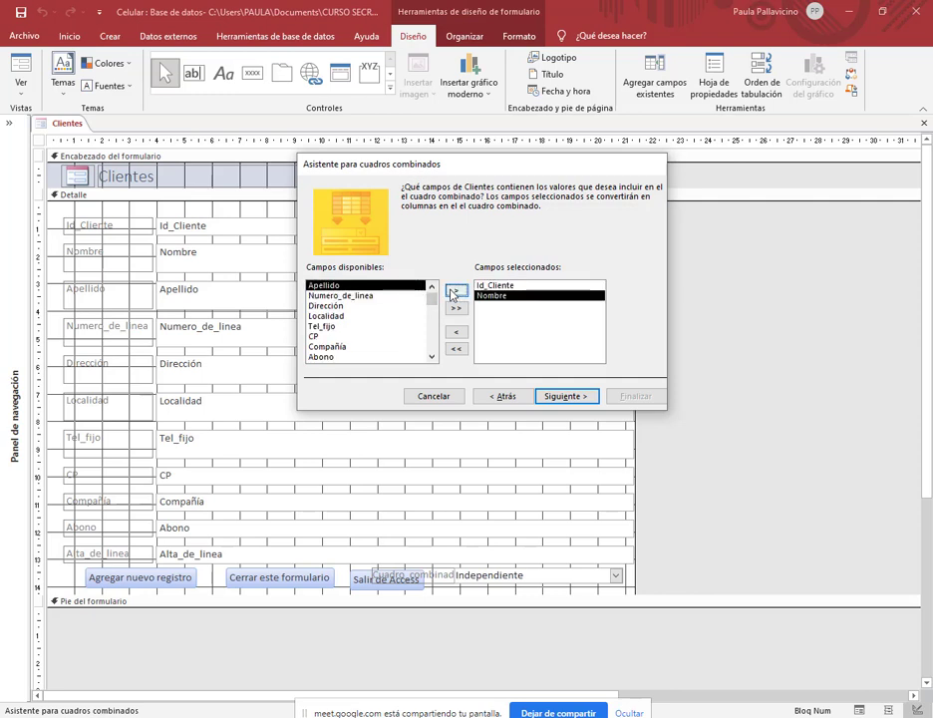
left_click(454, 292)
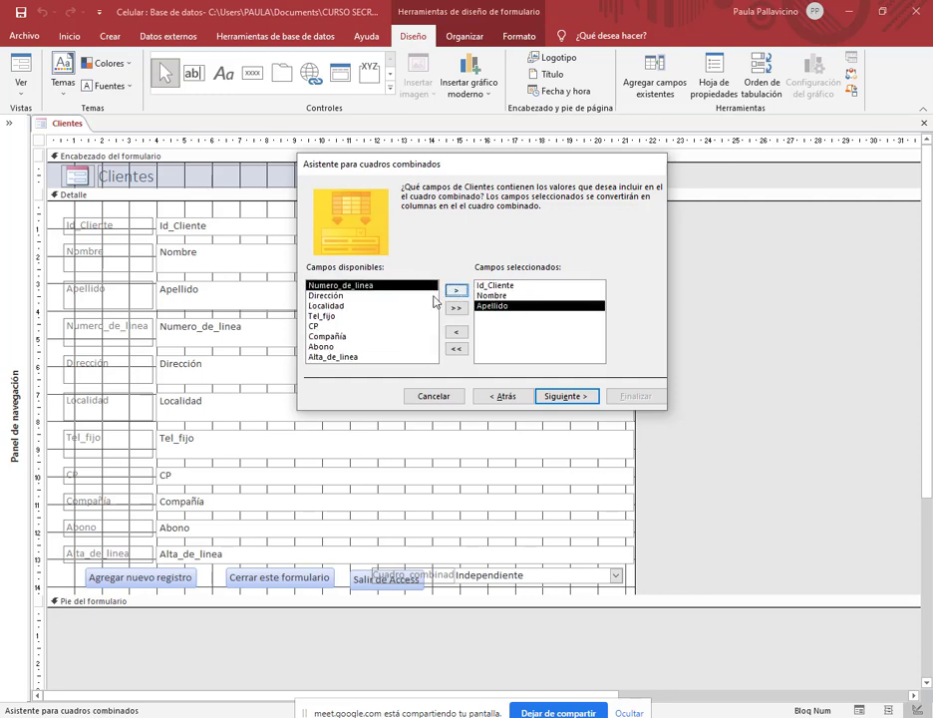
left_click(566, 395)
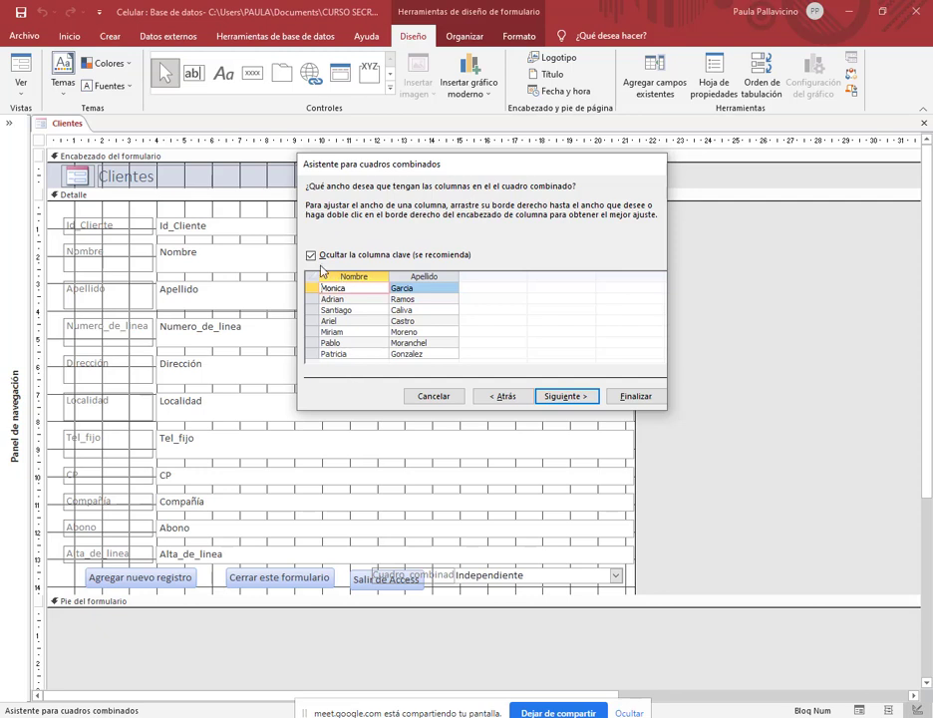
left_click(312, 256)
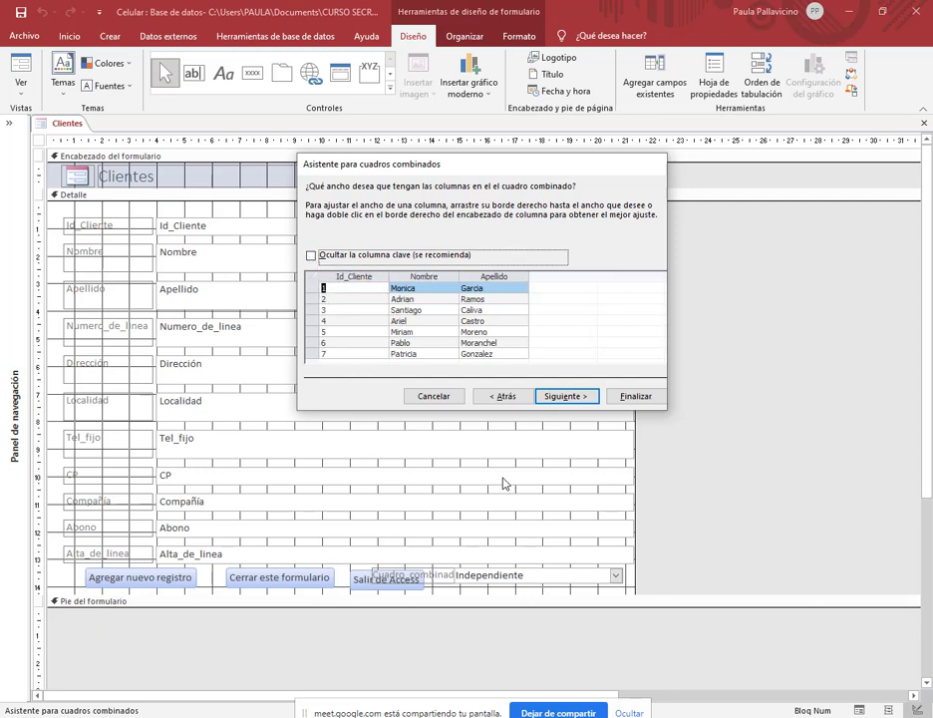
left_click(564, 397)
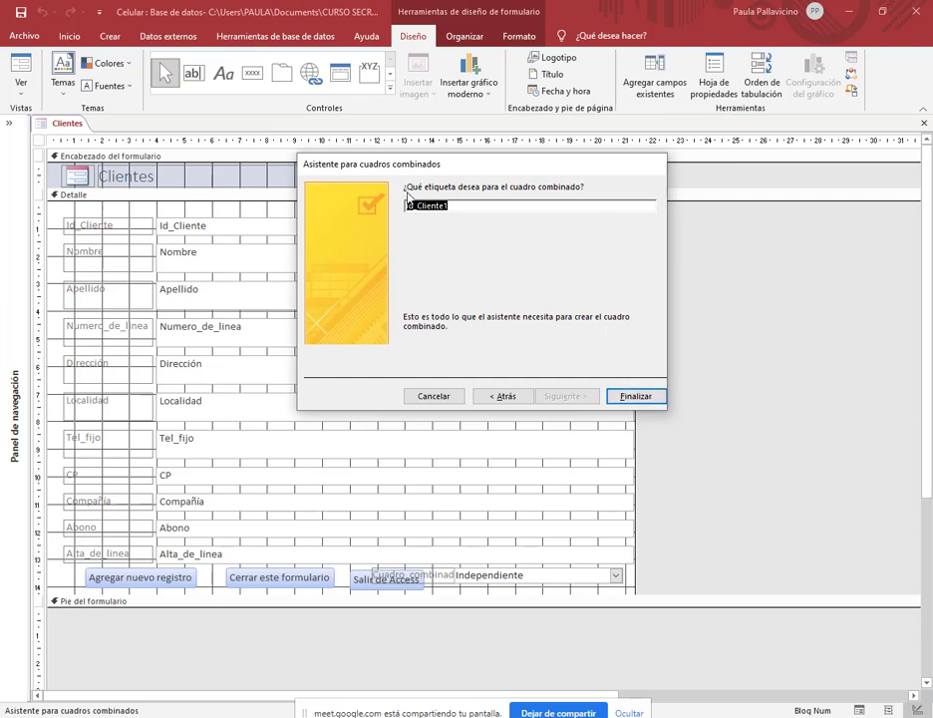
left_click(635, 396)
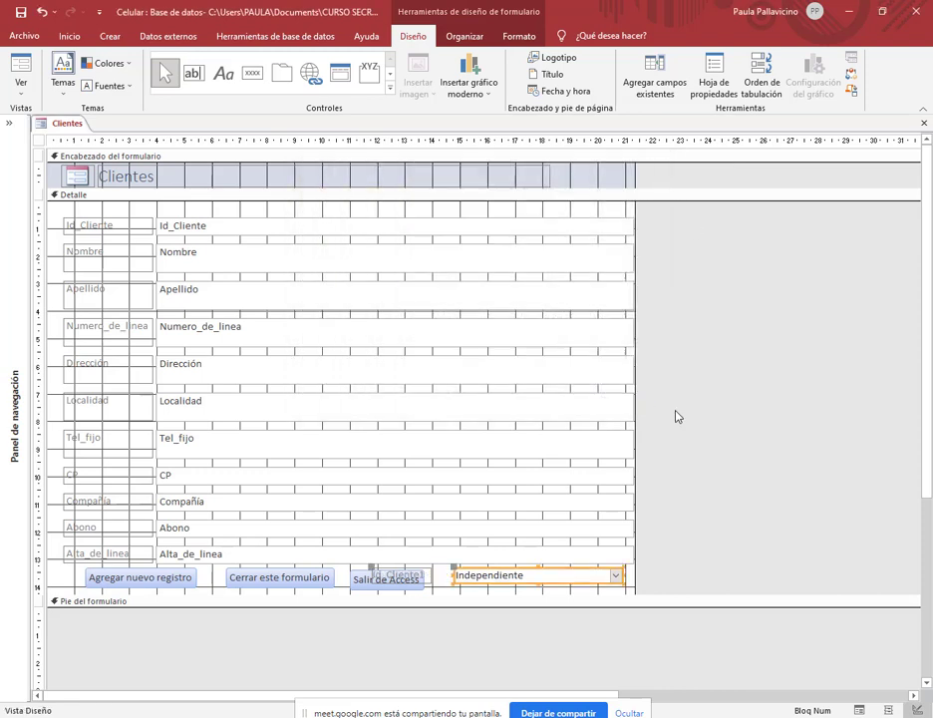
- Enlarge the Detalle section and move the three command buttons lower
left_click_drag(435, 599, 439, 639)
mouse_move(346, 612)
left_mouse_down()
mouse_move(178, 571)
mouse_move(161, 582)
mouse_move(158, 607)
mouse_move(354, 593)
left_mouse_up()
left_click_drag(287, 586, 274, 623)
- Rename the Id_Cliente1 label to 'Listado de Cliente'
left_click(424, 580)
left_click(425, 580)
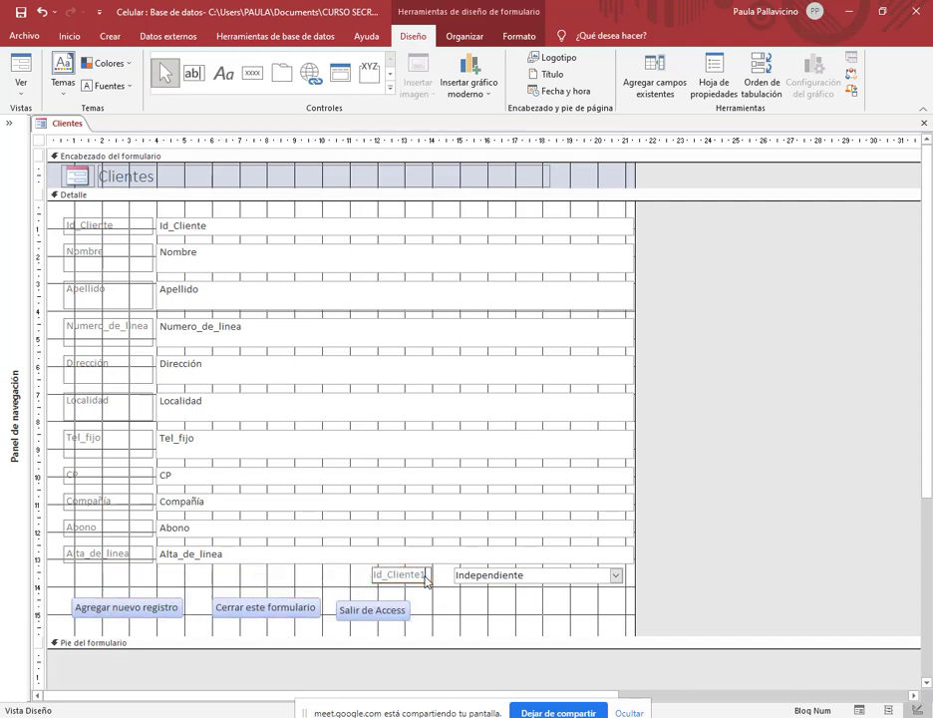
double_click(427, 580)
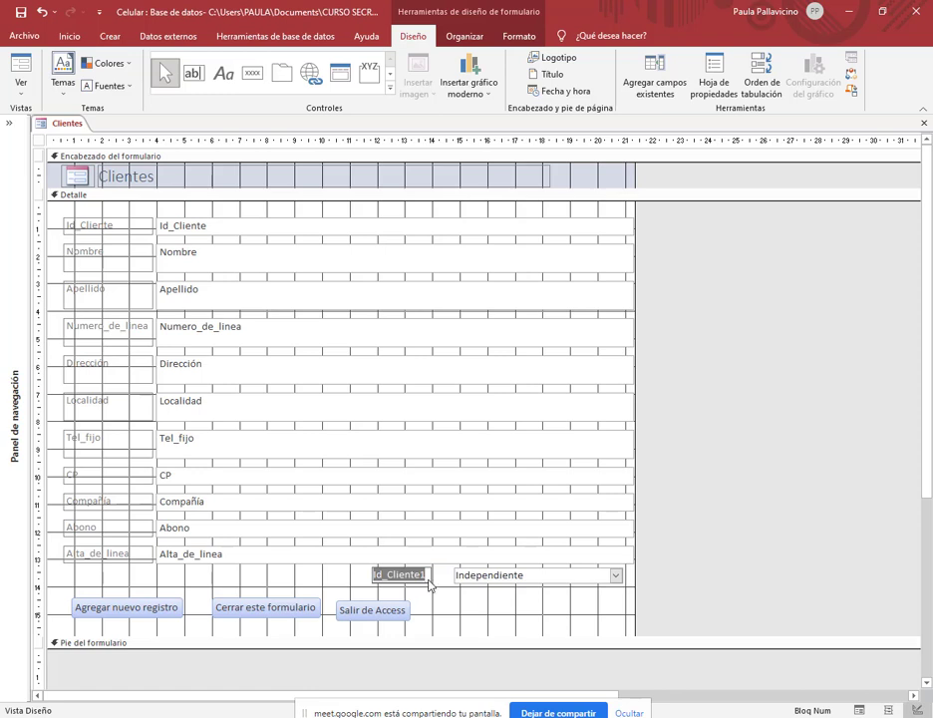
left_click(427, 582)
type("Listado de Cliente")
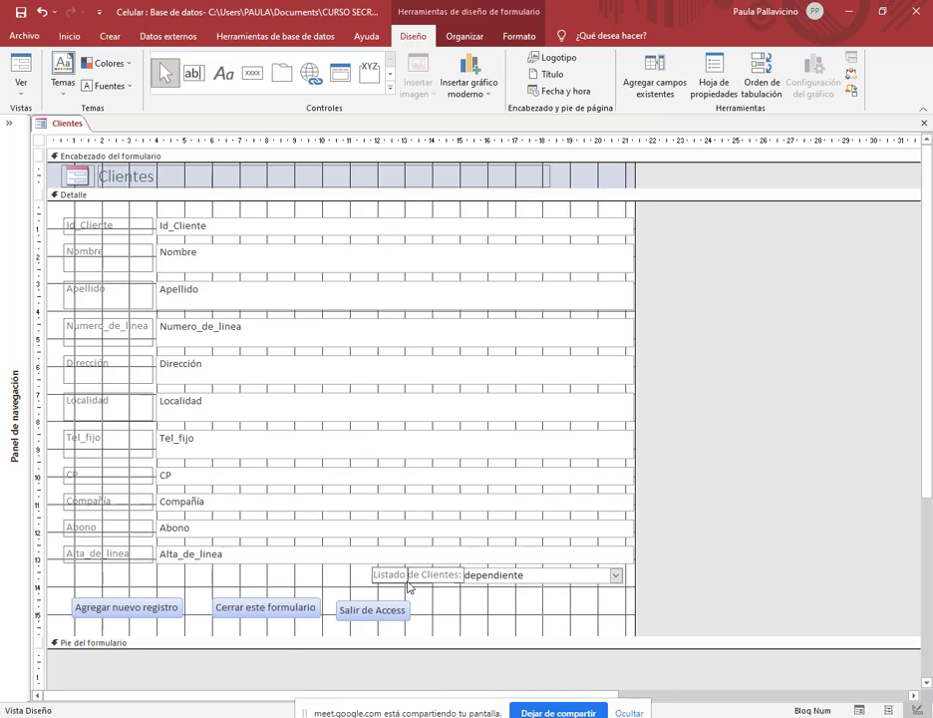
key("Return")
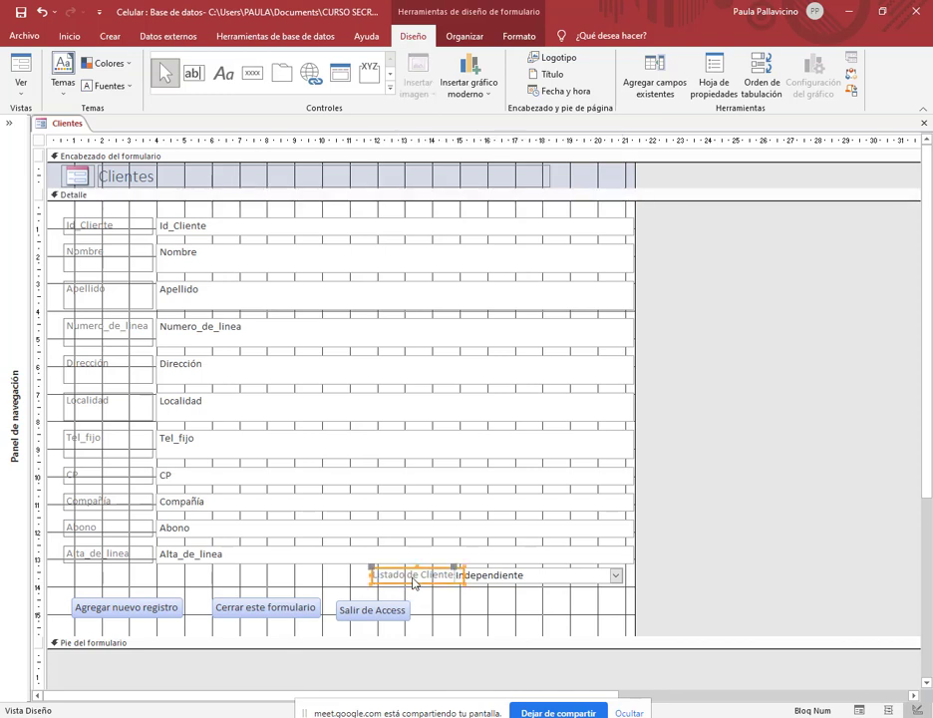
- Shift the label and combo box slightly left and close the Property Sheet
left_click_drag(412, 588, 387, 589)
left_click(486, 584)
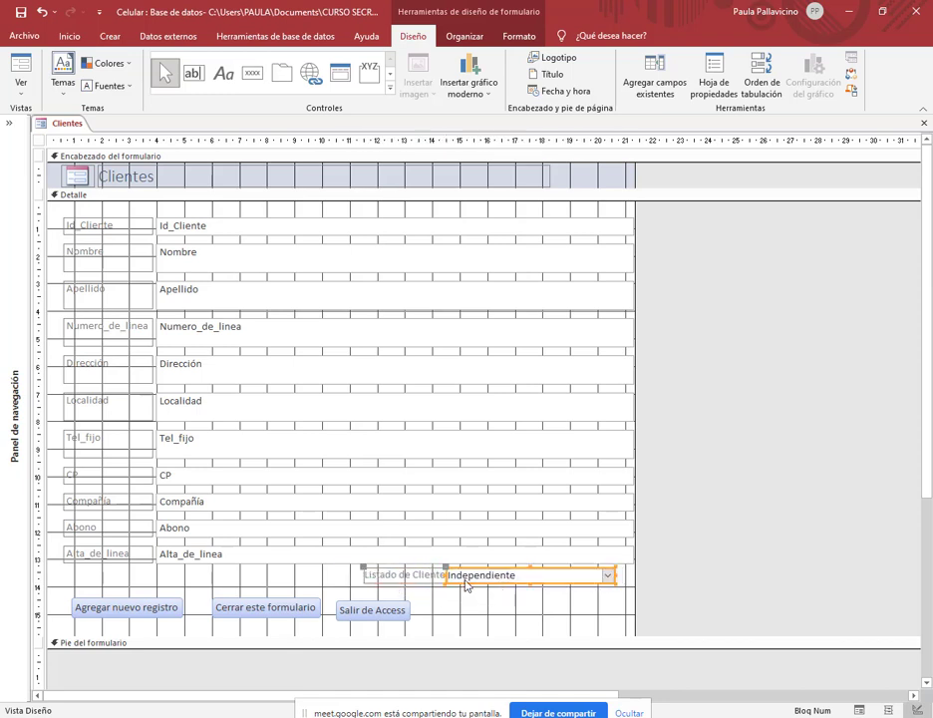
double_click(475, 589)
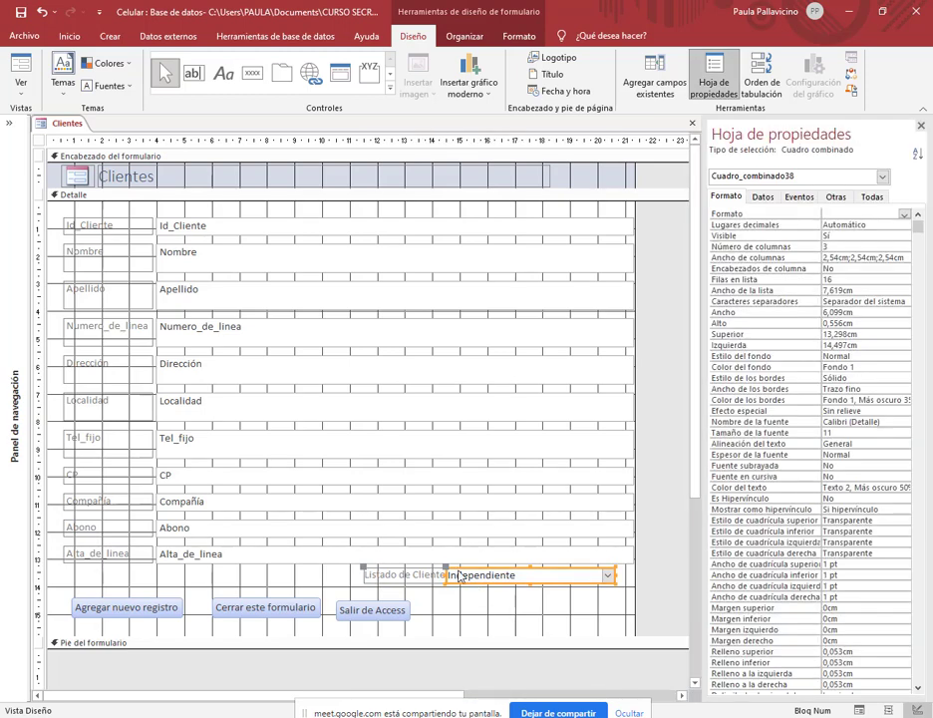
left_click_drag(449, 574, 459, 572)
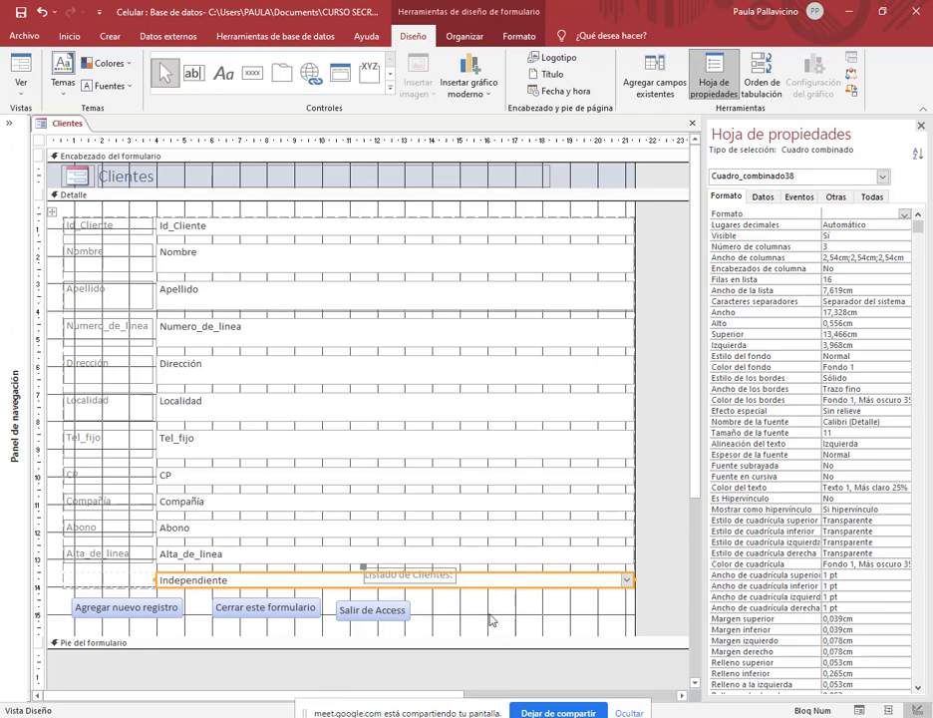
left_click(42, 11)
left_click(365, 575)
left_click(478, 576)
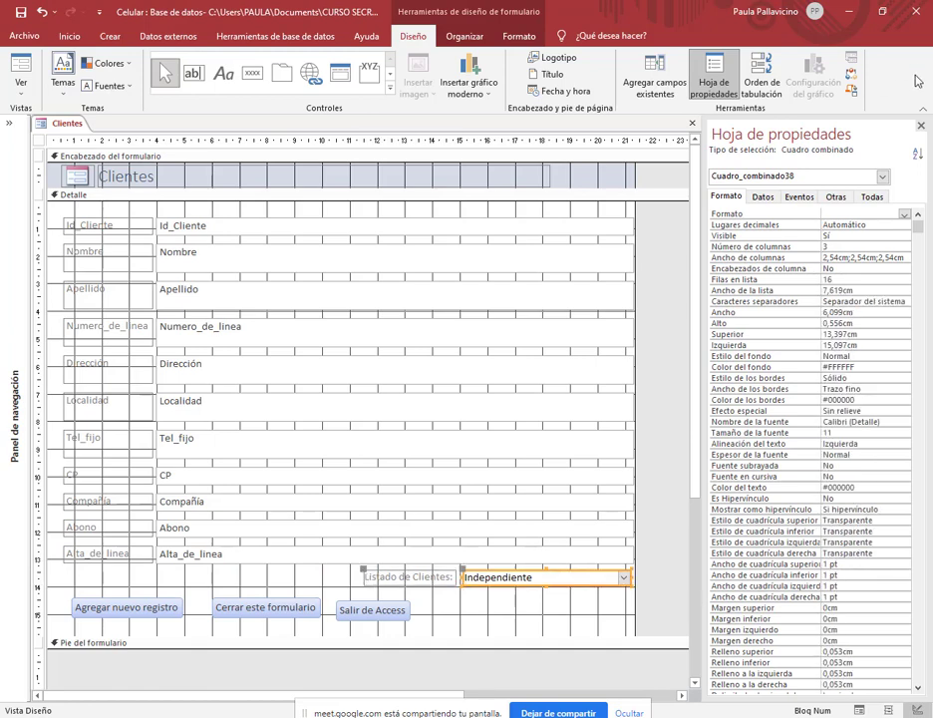
left_click(920, 125)
left_click(538, 631)
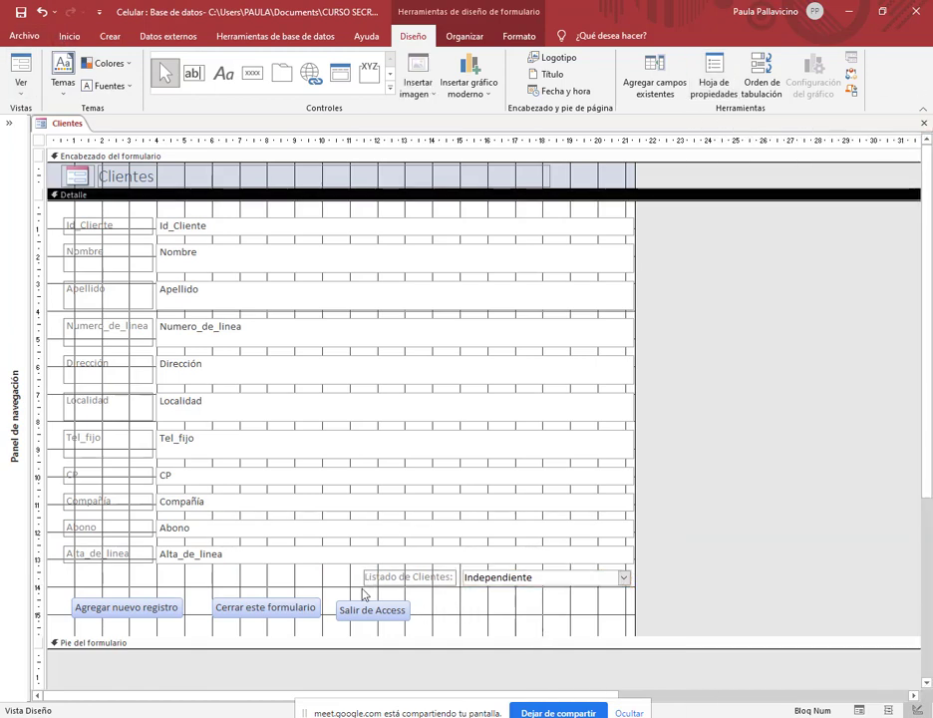
- Regroup the buttons: Cerrar este formulario under Agregar nuevo registro, Salir de Access beside it
left_click_drag(146, 610, 142, 591)
left_click_drag(222, 618, 78, 624)
left_click_drag(389, 618, 239, 594)
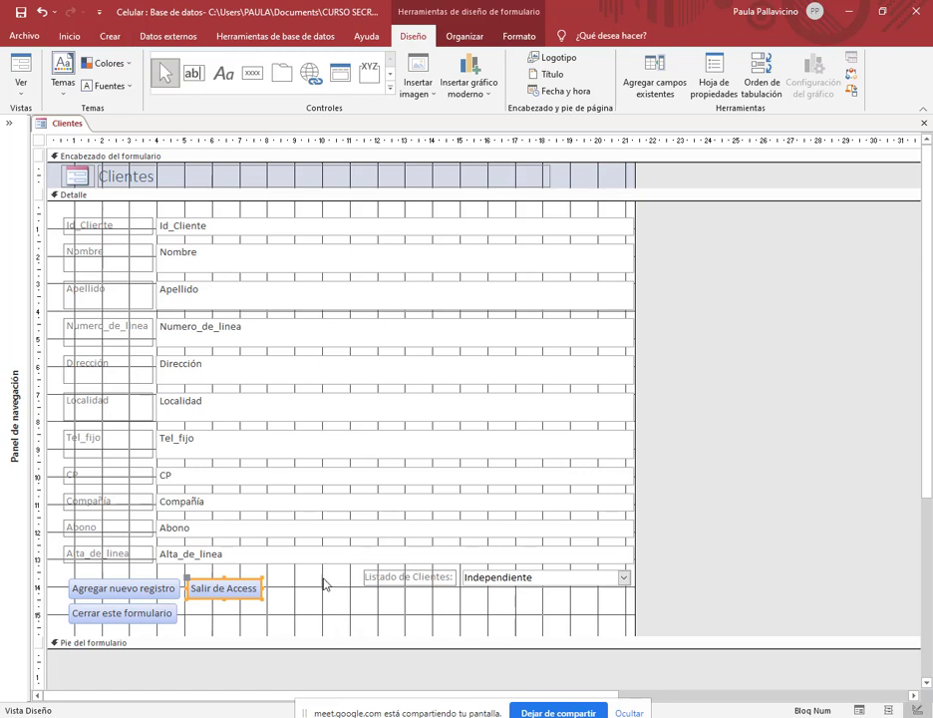
left_click(583, 612)
left_click(564, 587)
- Move the Listado de Clientes label and combo box further left
left_click(418, 576)
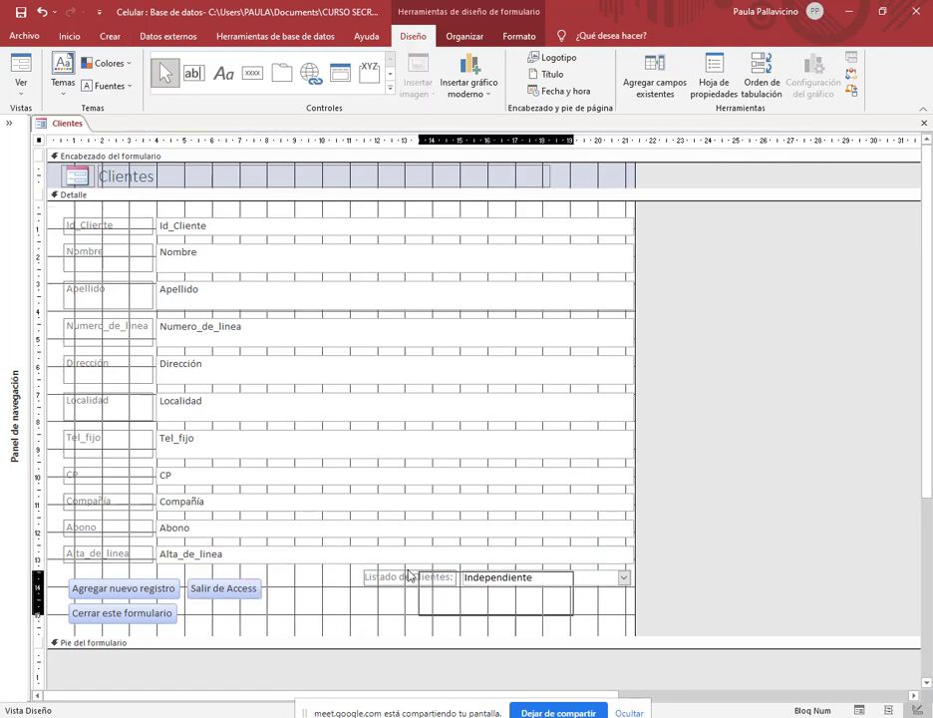
left_click_drag(426, 576, 363, 579)
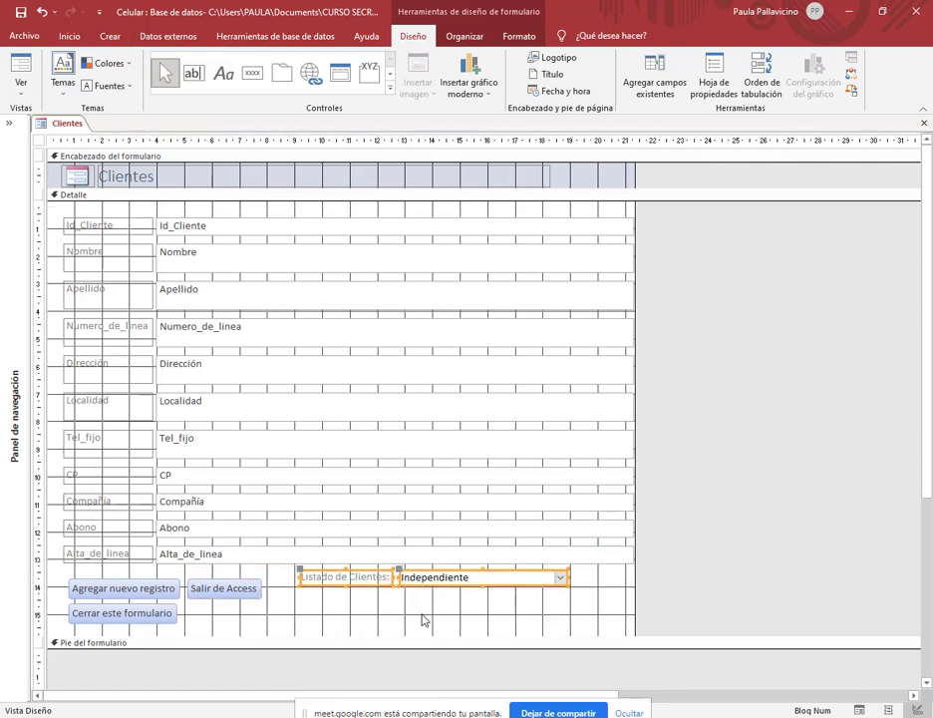
left_click(427, 620)
right_click(62, 126)
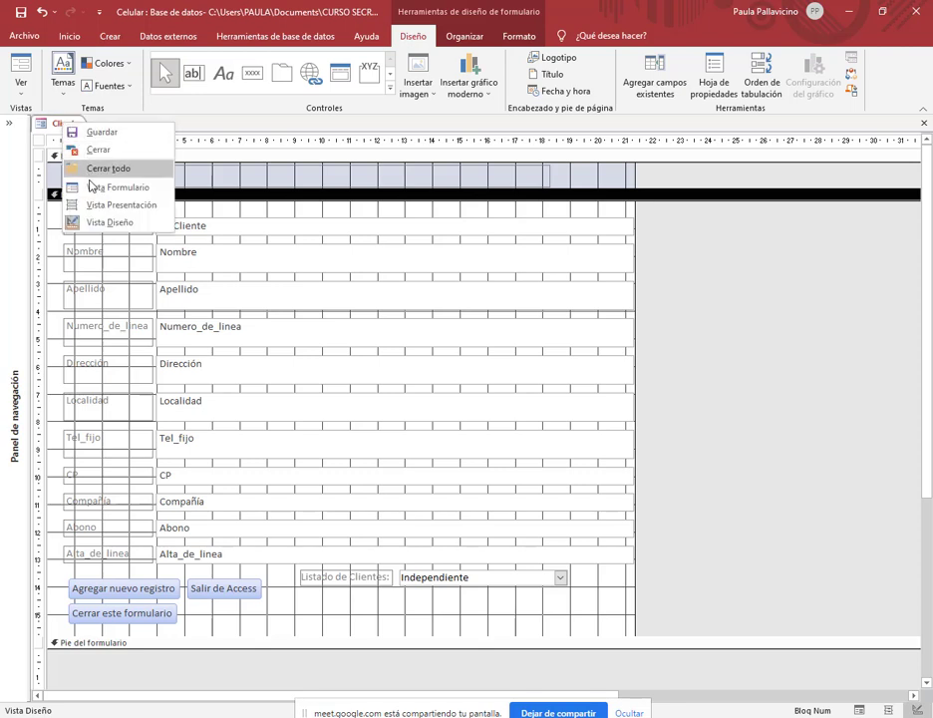
- In Form View, test the client list by jumping to records 6, 3 and 7
left_click(121, 190)
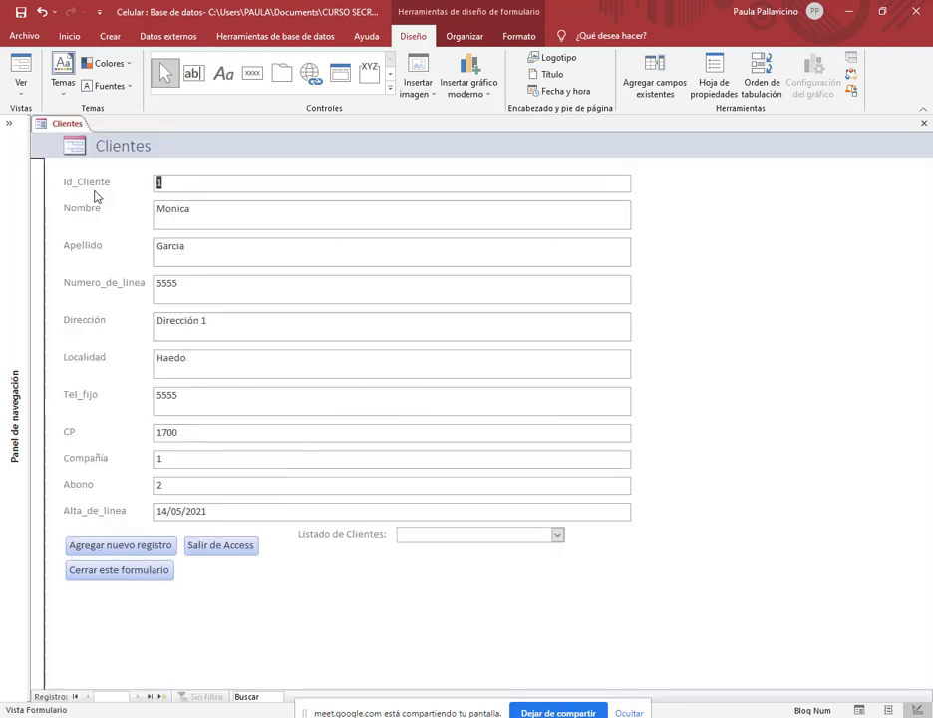
left_click(558, 536)
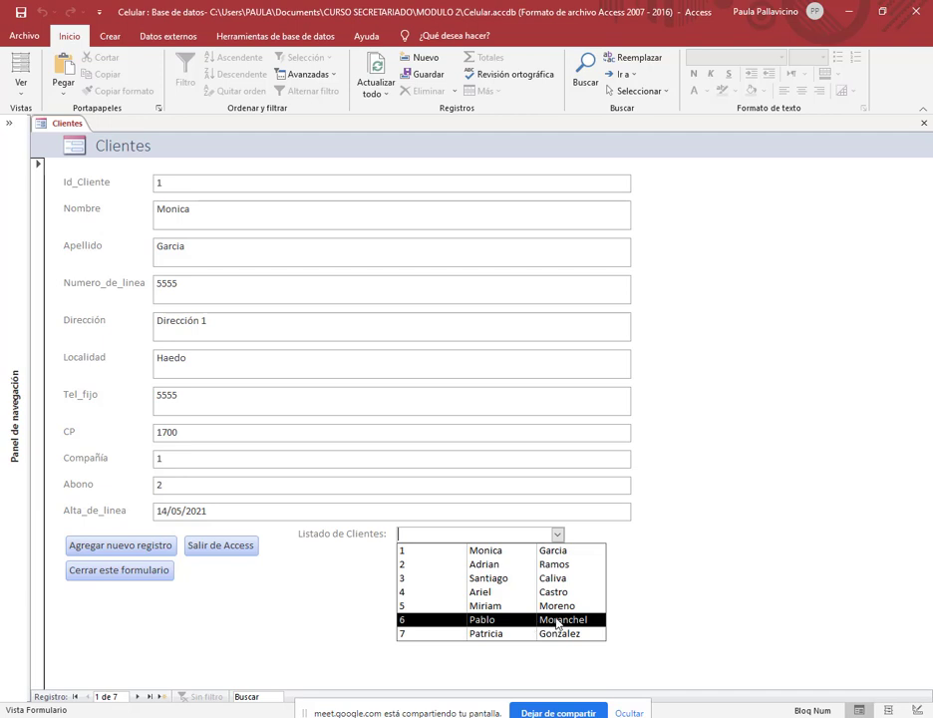
left_click(571, 625)
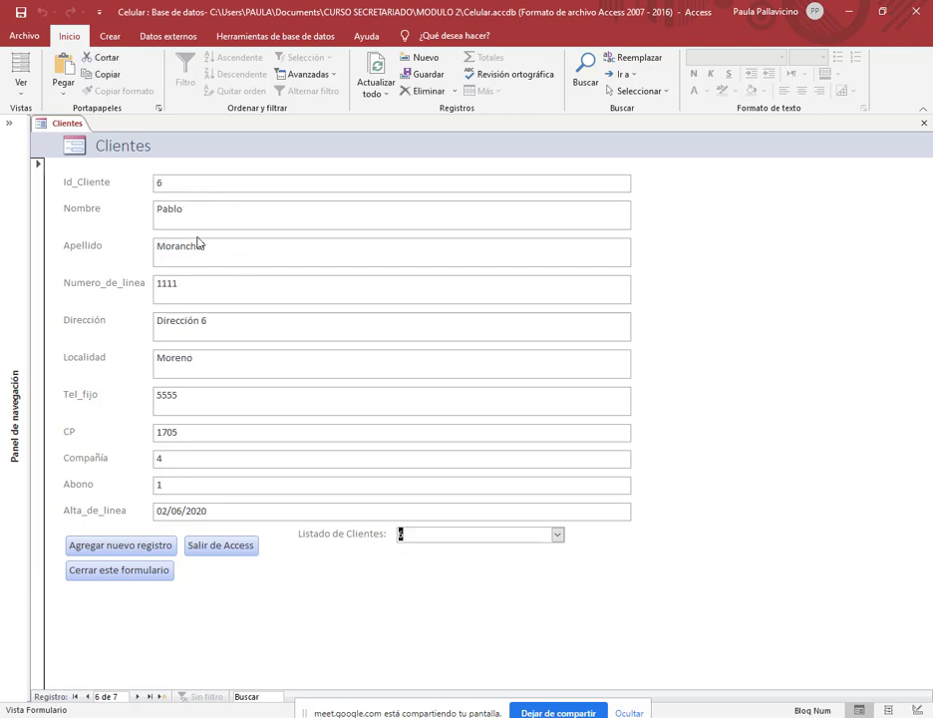
left_click(558, 537)
left_click(490, 581)
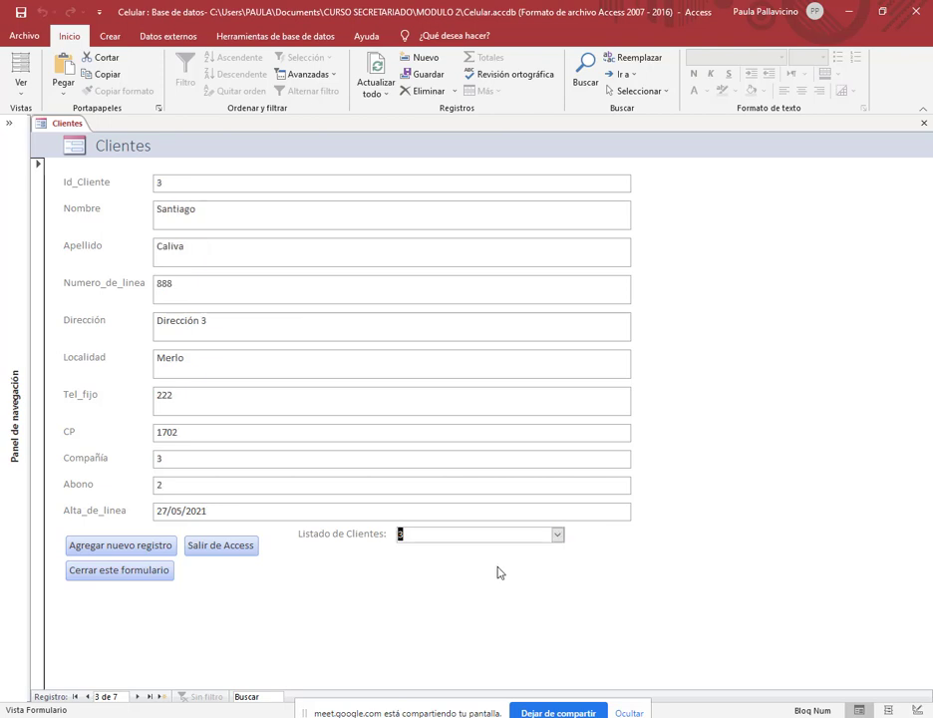
left_click(558, 536)
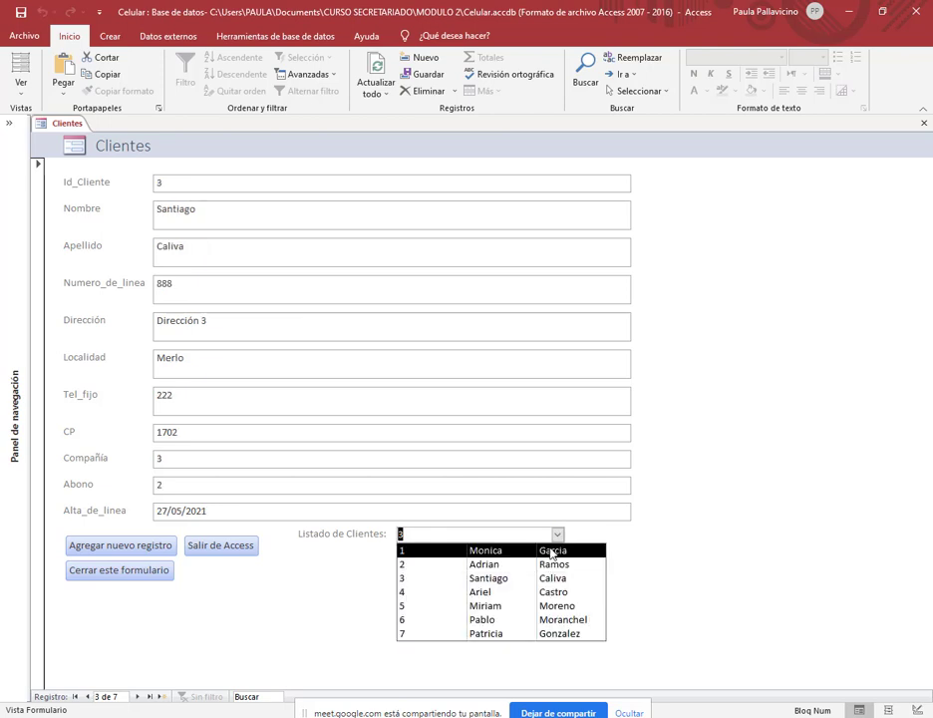
left_click(451, 635)
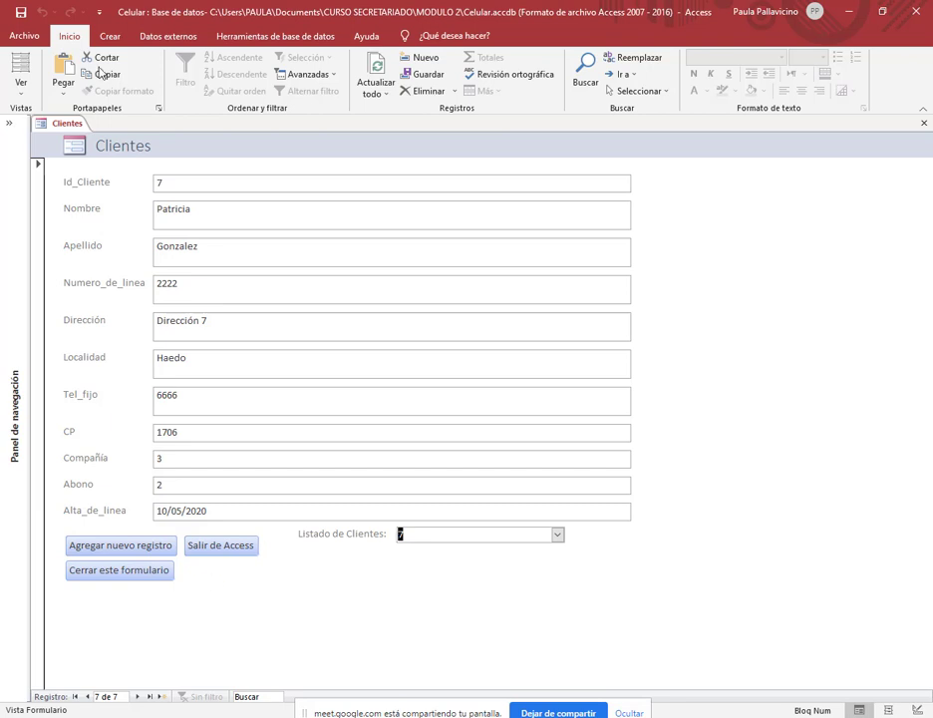
- Save the form as Clientes, close and reopen it, then quit via Salir de Access
left_click(20, 13)
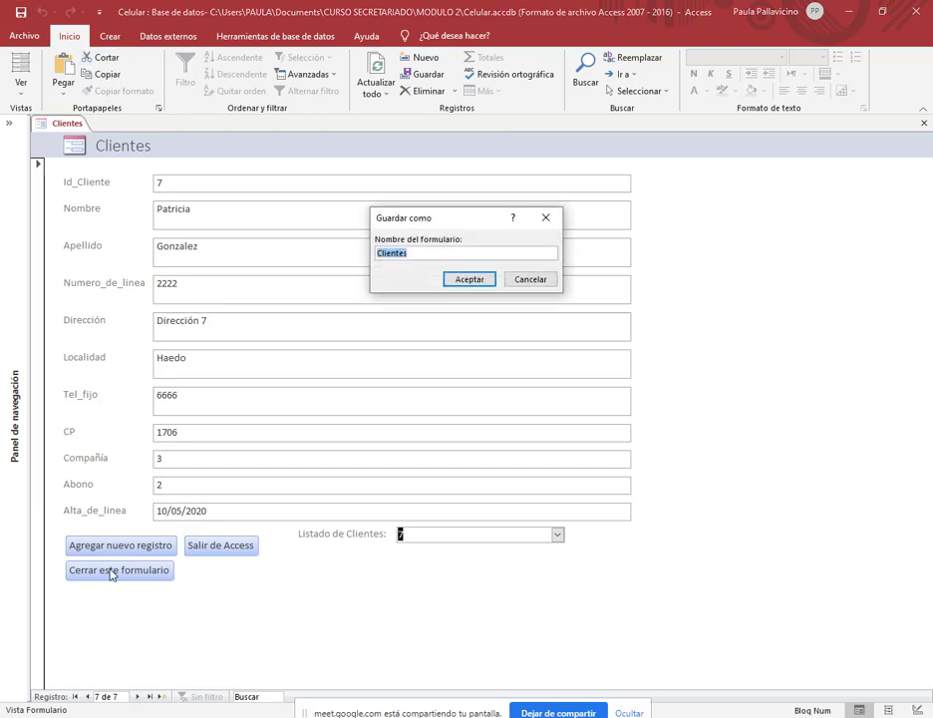
left_click(472, 278)
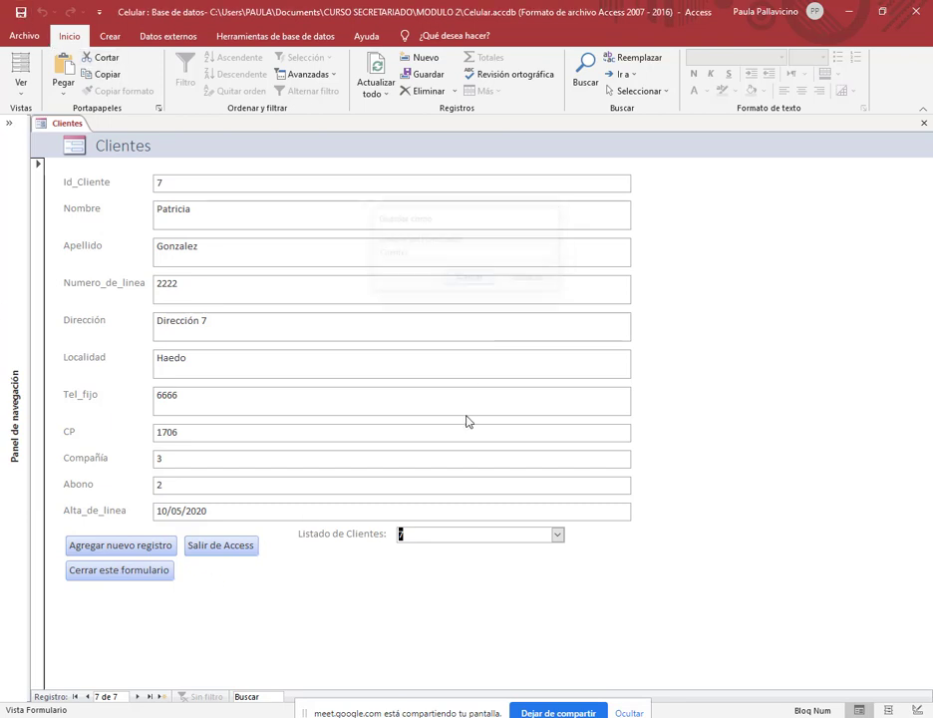
left_click(146, 571)
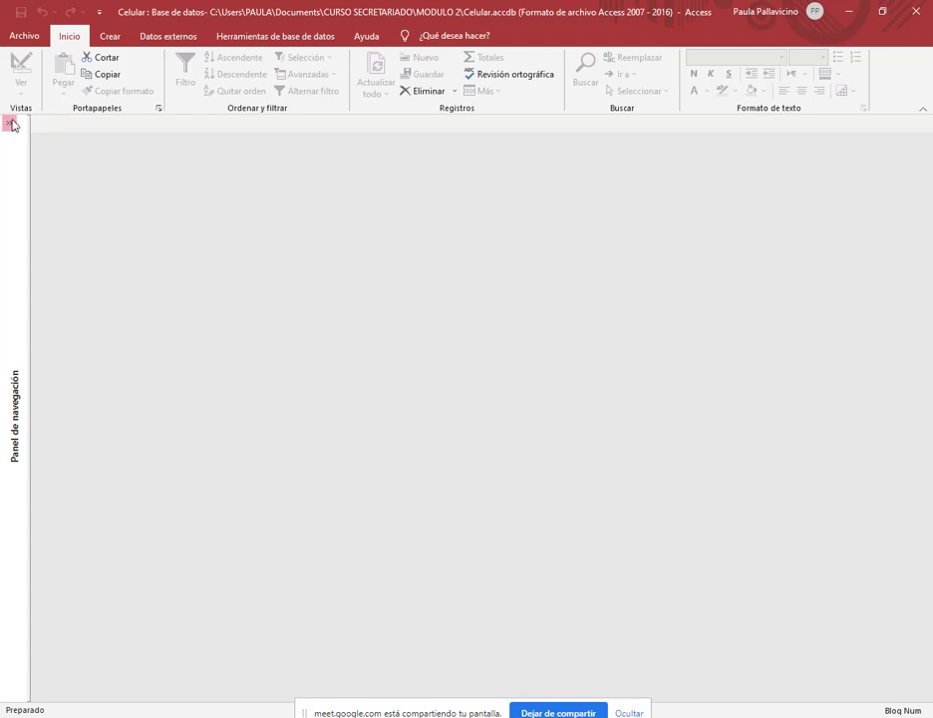
left_click(9, 122)
double_click(56, 431)
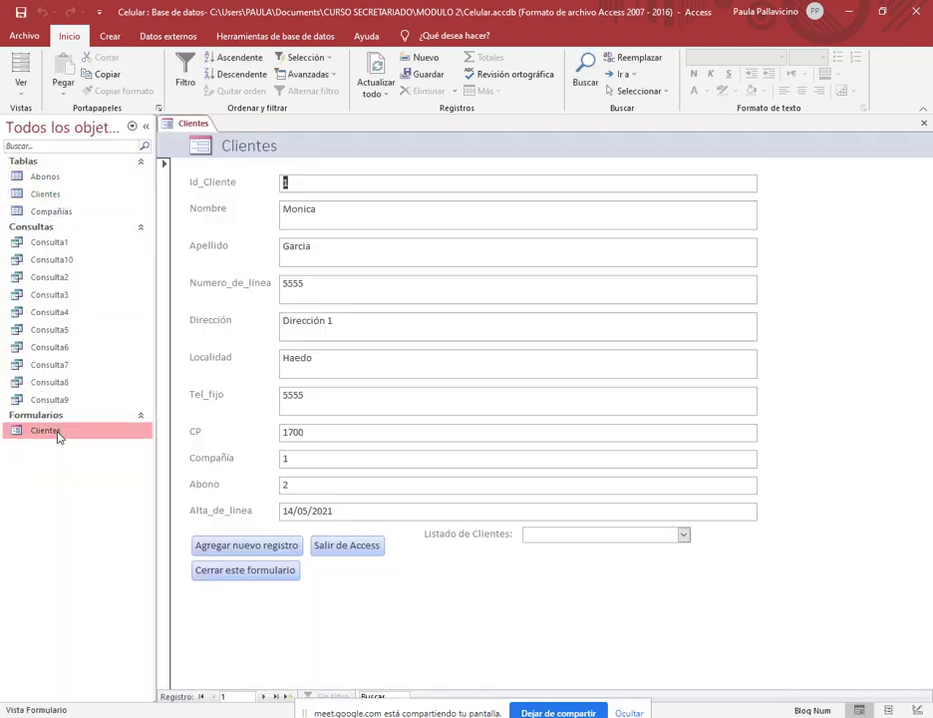
left_click(371, 551)
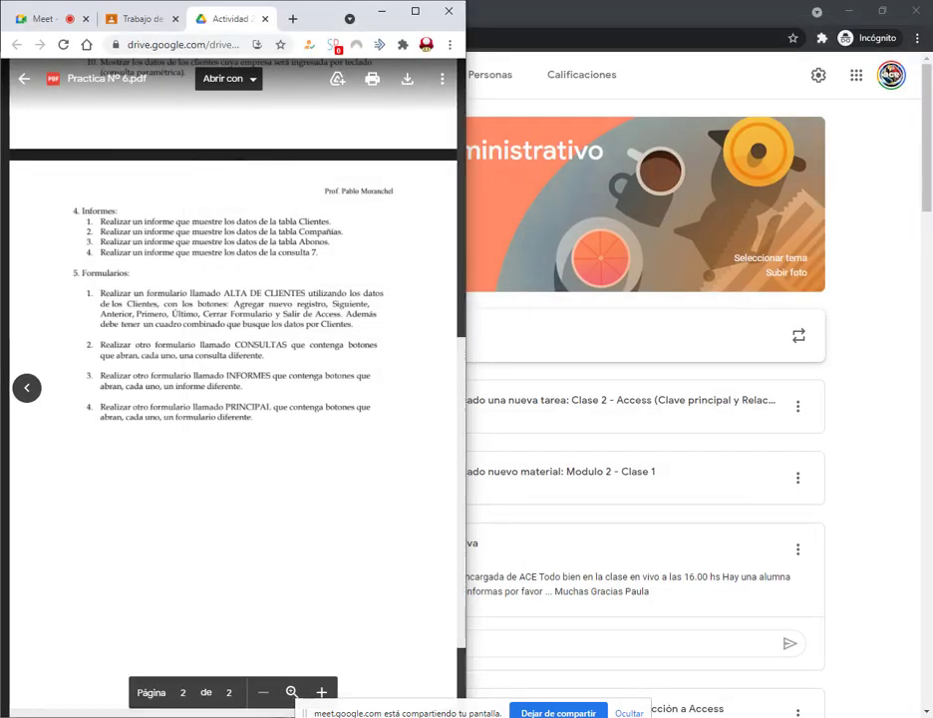
- Reopen Celular.accdb from Documentos > CURSO SECRETARIADO > MODULO 2 in File Explorer
key("alt+Tab")
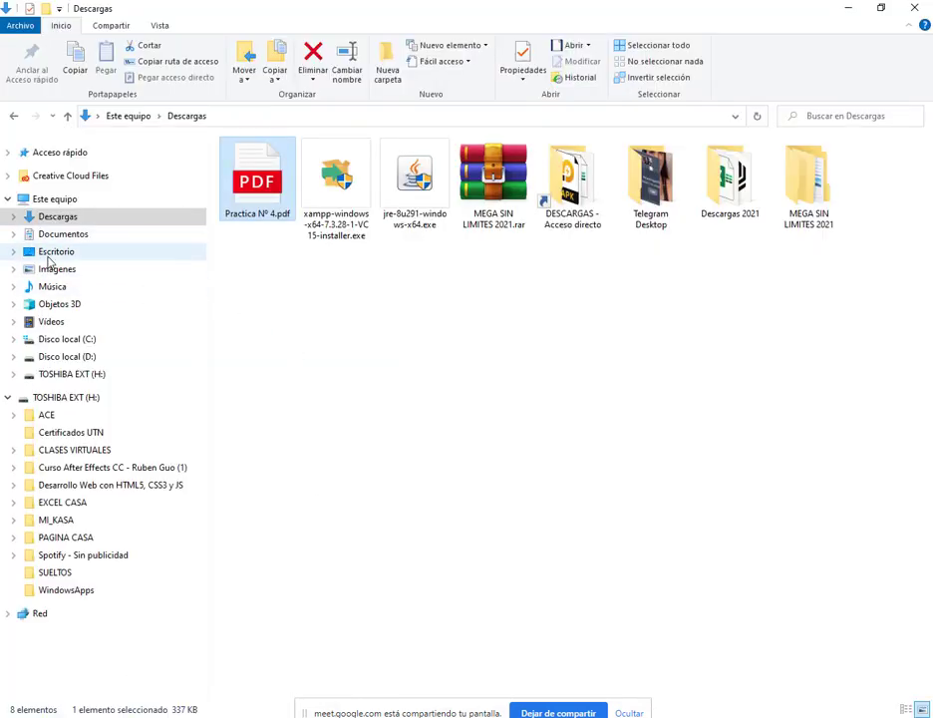
left_click(63, 234)
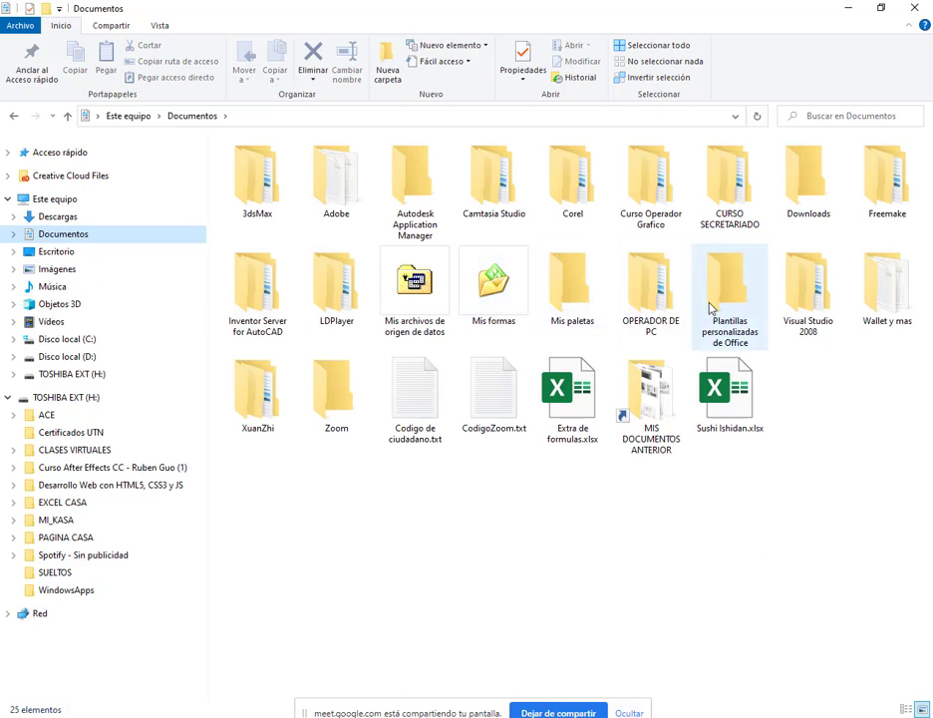
left_click(668, 304)
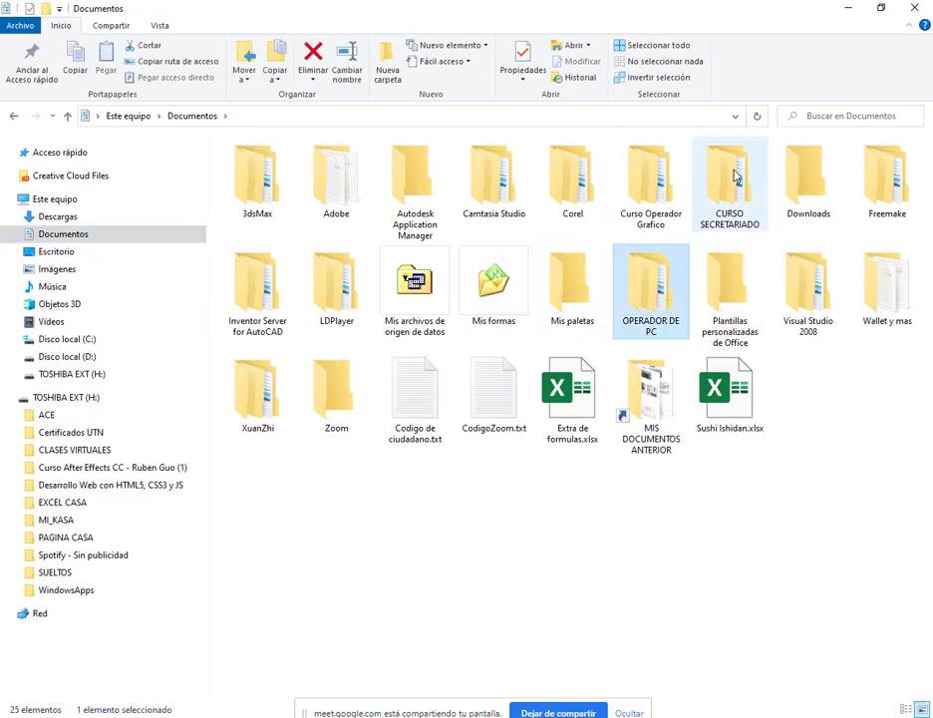
double_click(735, 176)
double_click(302, 182)
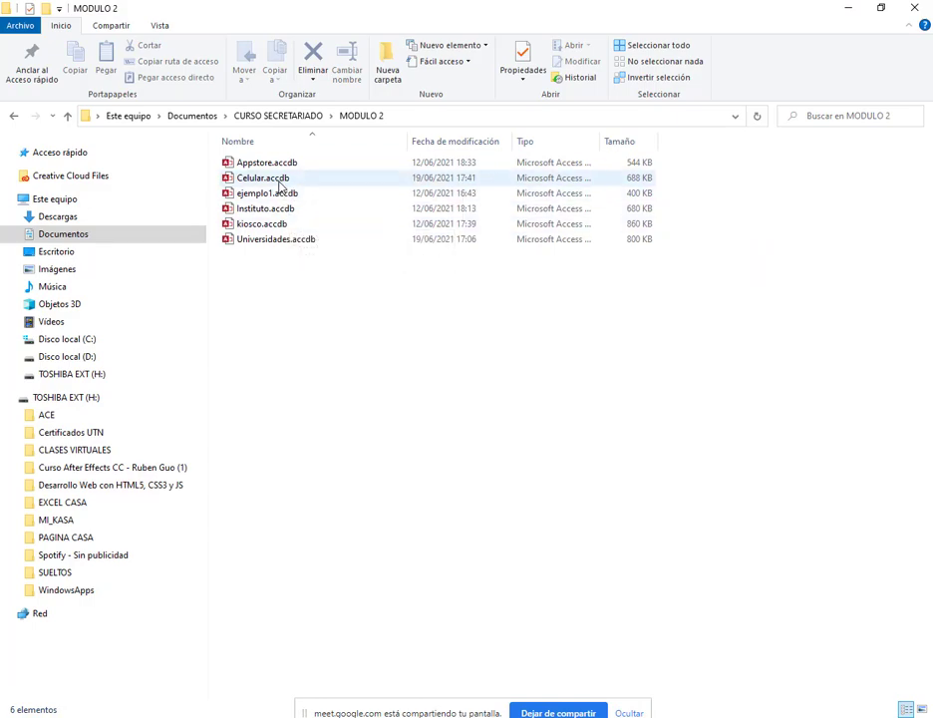
double_click(280, 181)
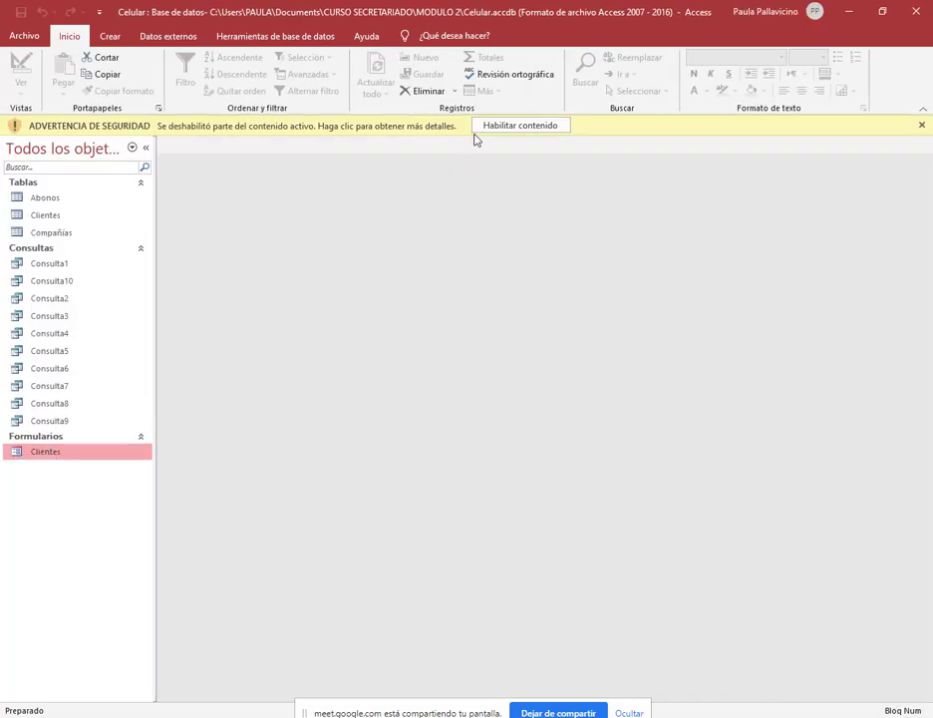
- Enable the database content, reread item 4 of the PDF's Formularios tasks, then return to Access
left_click(521, 128)
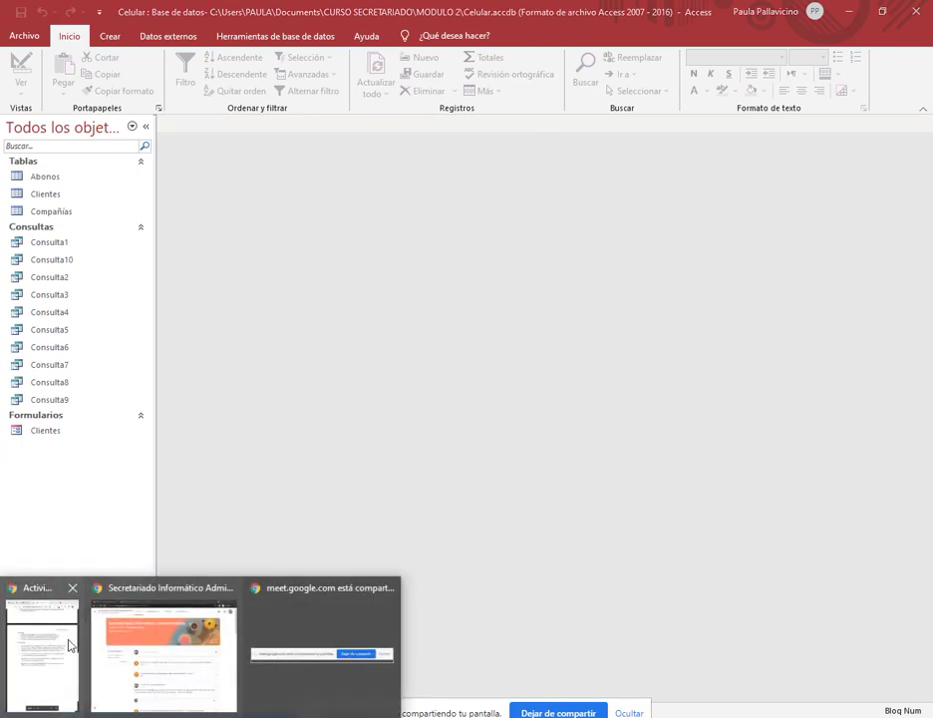
left_click(69, 639)
double_click(295, 413)
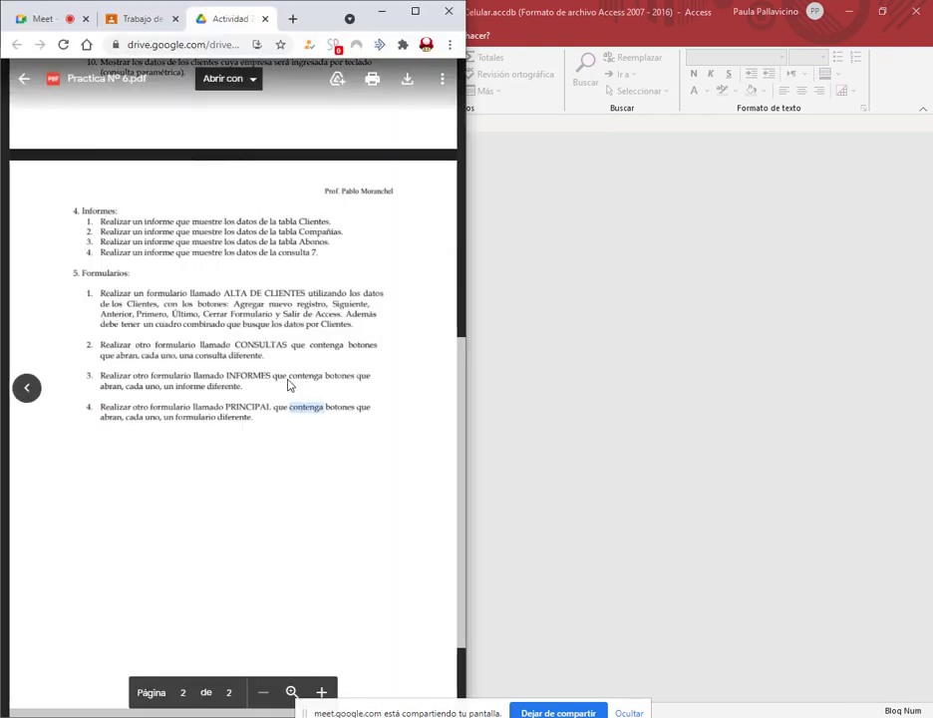
left_click(249, 334)
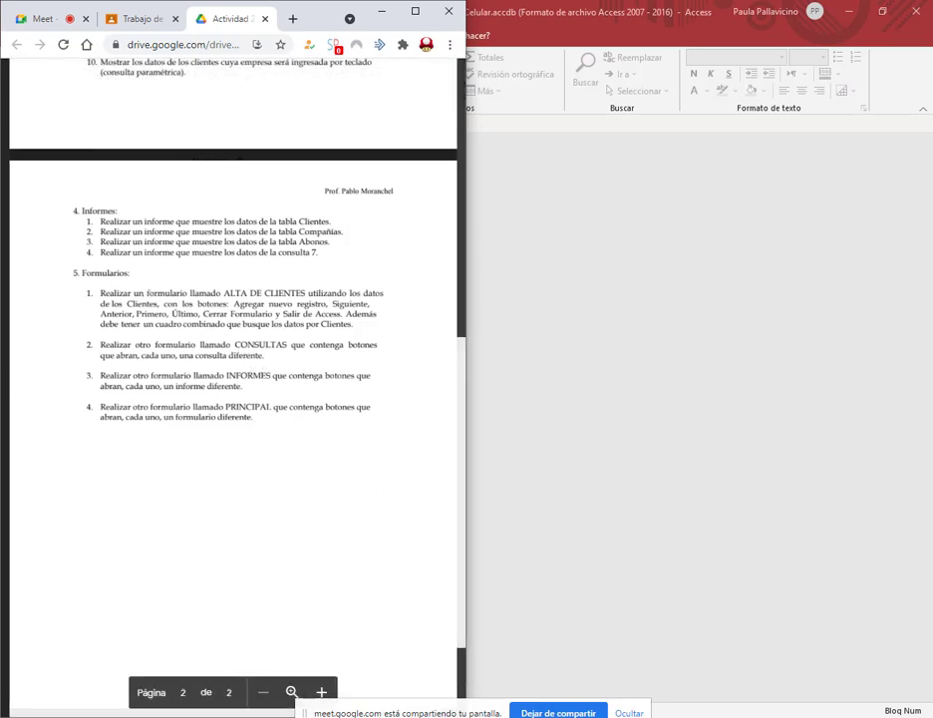
key("alt+Tab")
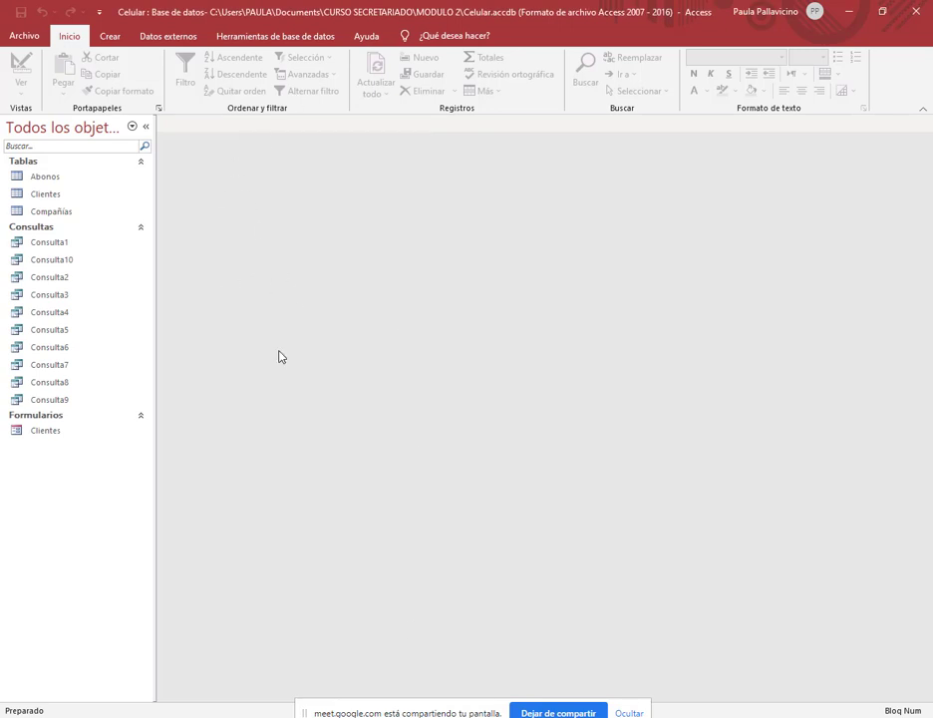